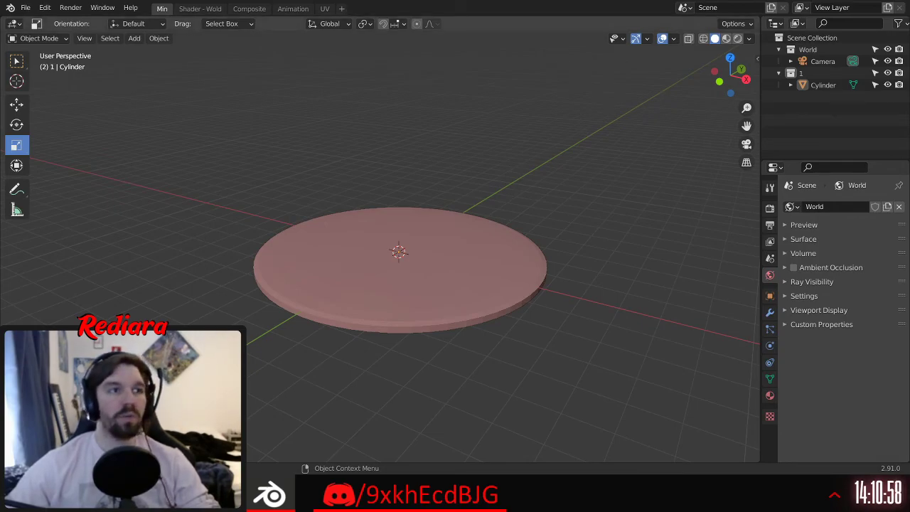
Step: Replace the flat cylinder with a new ico sphere mesh at the world origin
{"action": "left_click", "coordinate": [374, 261]}
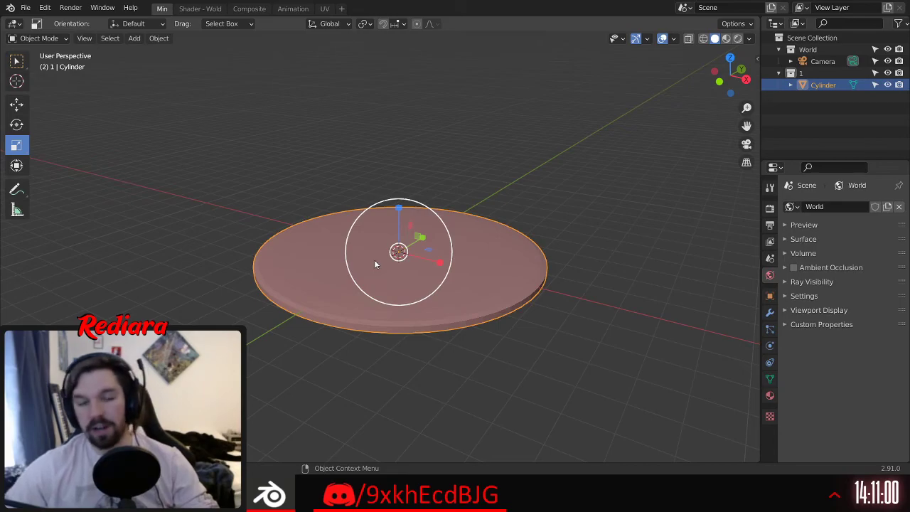
{"action": "key", "text": "Delete"}
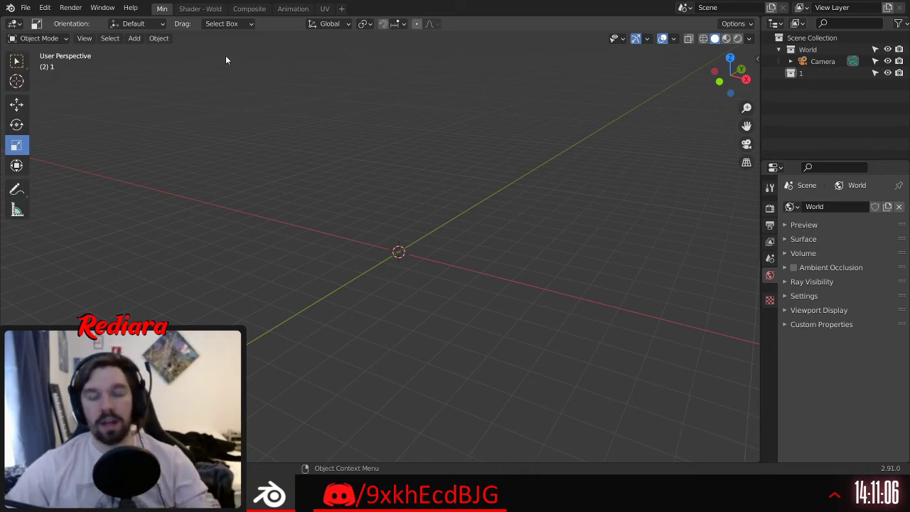
{"action": "middle_click_drag", "start_coordinate": [277, 137], "coordinate": [355, 278]}
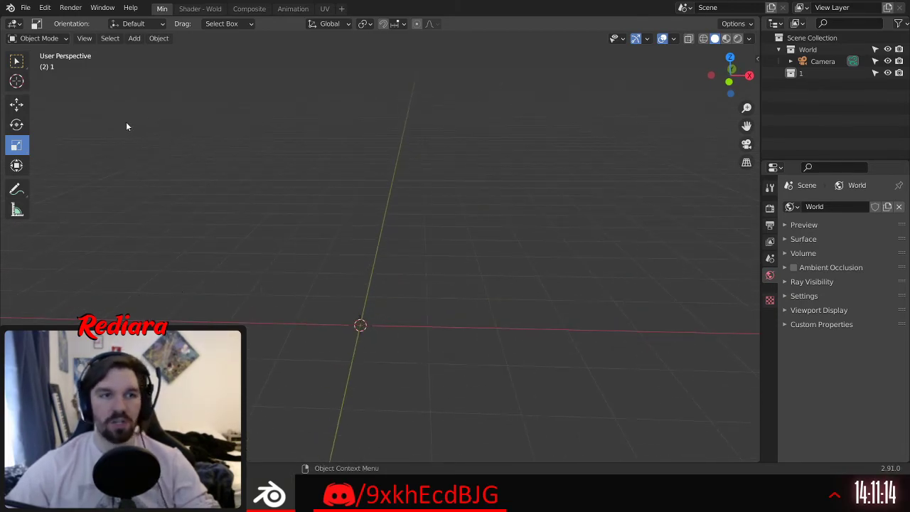
{"action": "left_click", "coordinate": [134, 38]}
{"action": "mouse_move", "coordinate": [164, 52]}
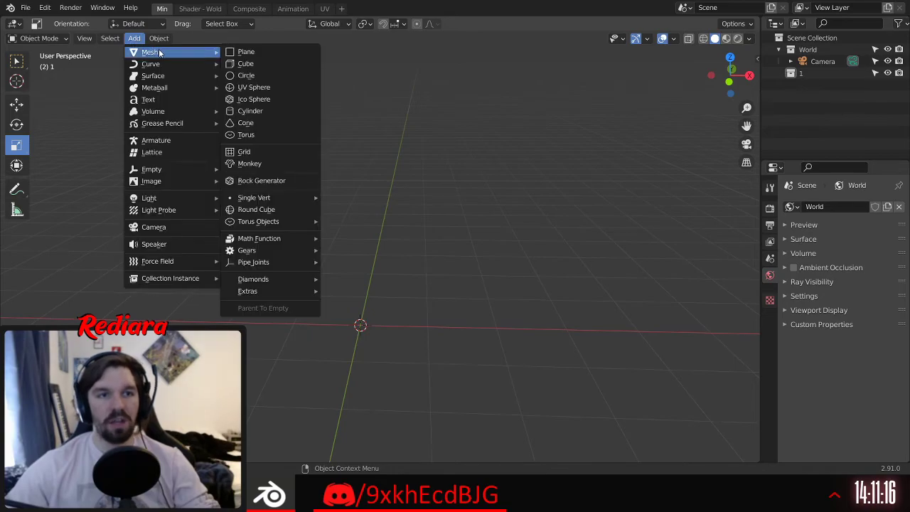
{"action": "left_click", "coordinate": [263, 100]}
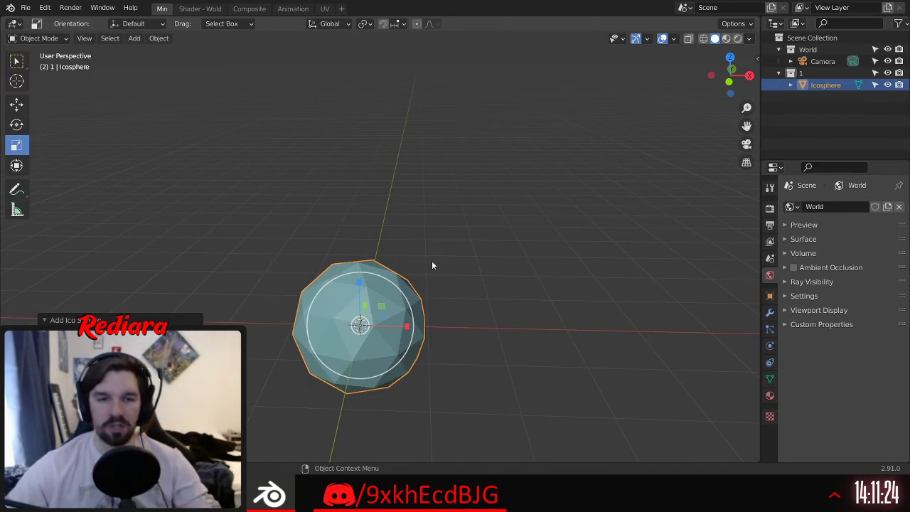
Step: Raise the new ico sphere's subdivision level several times until its faceted surface looks smooth
{"action": "scroll", "coordinate": [364, 316], "scroll_direction": "up", "scroll_amount": 3}
{"action": "middle_click_drag", "start_coordinate": [382, 275], "coordinate": [432, 249], "text": "shift"}
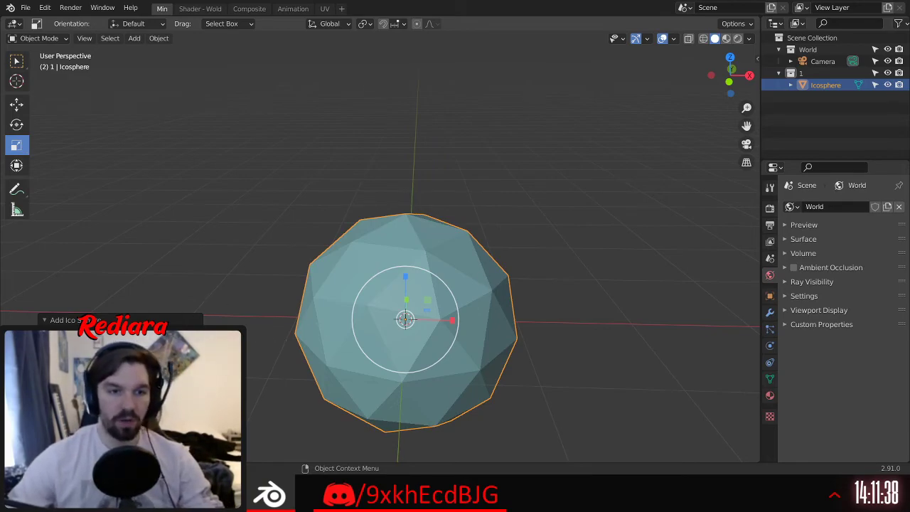
{"action": "left_click", "coordinate": [194, 336]}
{"action": "left_click", "coordinate": [194, 336]}
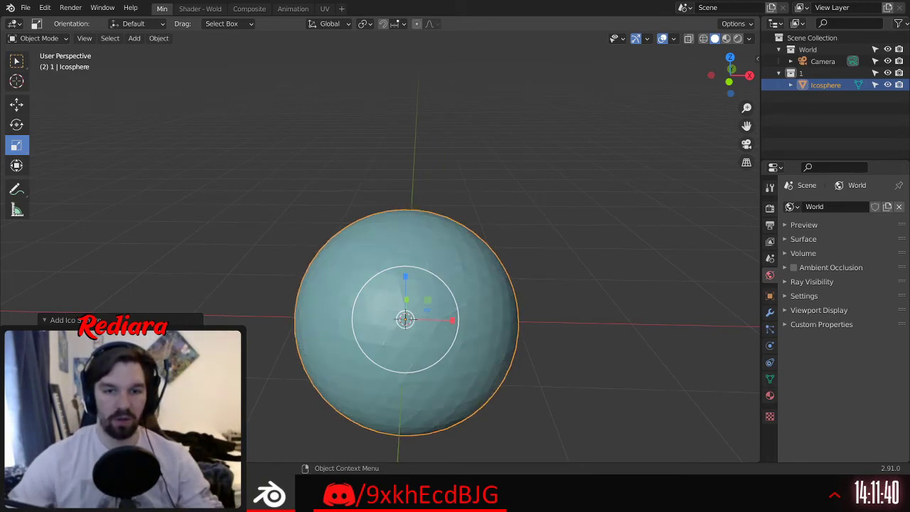
{"action": "left_click", "coordinate": [193, 336]}
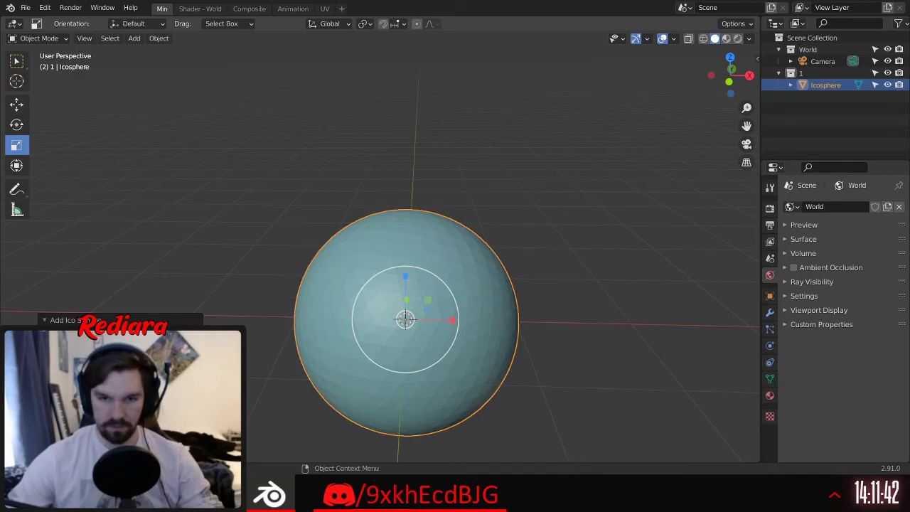
{"action": "scroll", "coordinate": [517, 313], "scroll_direction": "up", "scroll_amount": 6}
{"action": "scroll", "coordinate": [443, 309], "scroll_direction": "down", "scroll_amount": 7}
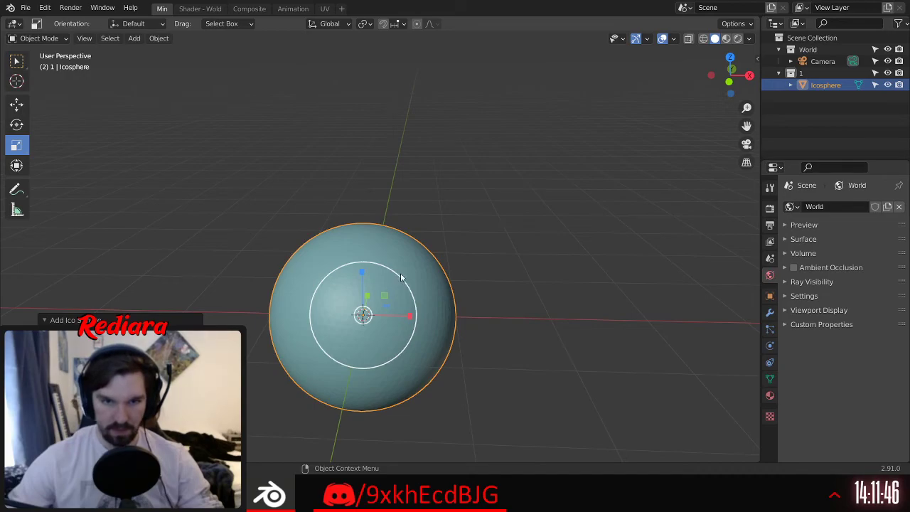
{"action": "scroll", "coordinate": [431, 308], "scroll_direction": "up", "scroll_amount": 7}
{"action": "scroll", "coordinate": [426, 323], "scroll_direction": "down", "scroll_amount": 8}
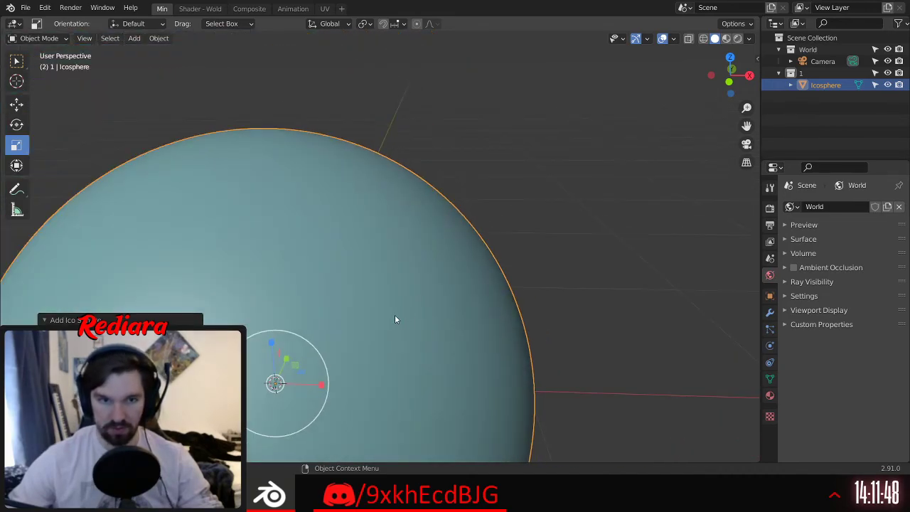
Step: Hide the camera in the viewport, rename the ico sphere to Body, and deselect it
{"action": "mouse_move", "coordinate": [384, 307]}
{"action": "middle_mouse_down"}
{"action": "mouse_move", "coordinate": [425, 284]}
{"action": "mouse_move", "coordinate": [377, 315]}
{"action": "middle_mouse_up"}
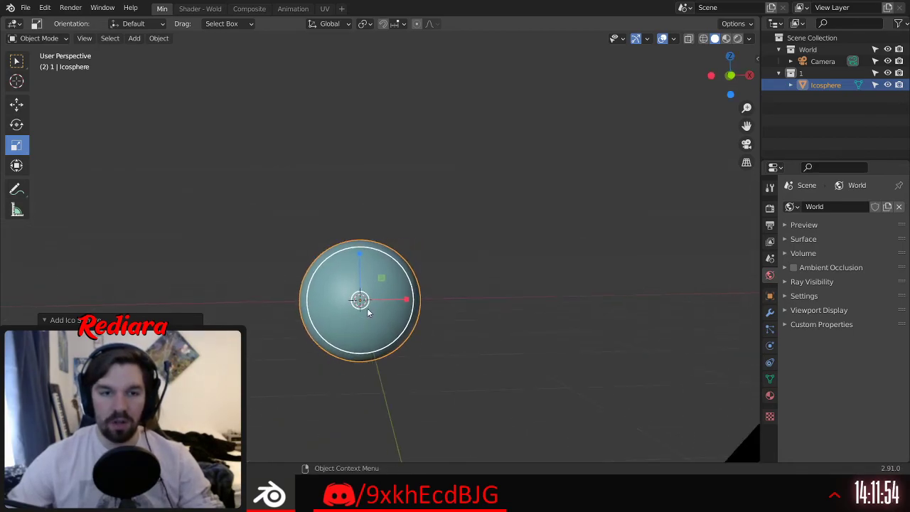
{"action": "scroll", "coordinate": [369, 308], "scroll_direction": "up", "scroll_amount": 2}
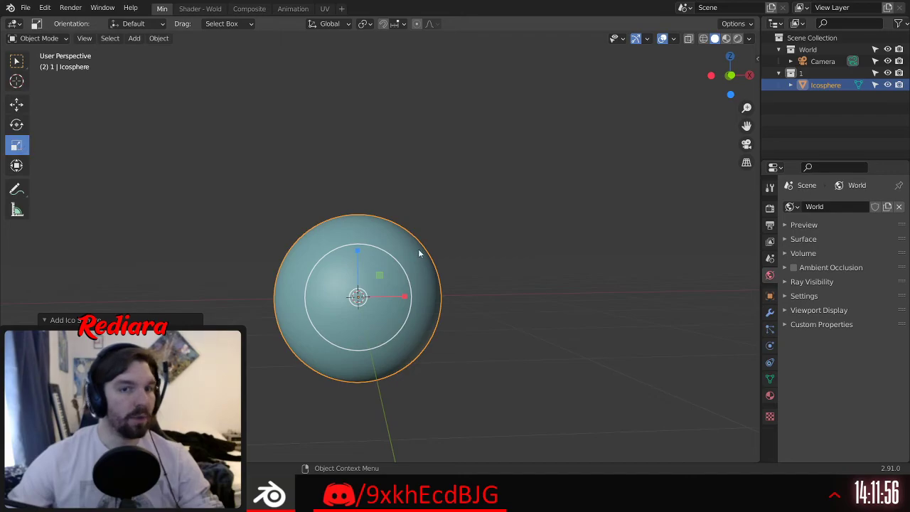
{"action": "left_click_drag", "start_coordinate": [399, 270], "coordinate": [466, 238]}
{"action": "scroll", "coordinate": [466, 268], "scroll_direction": "down", "scroll_amount": 3}
{"action": "middle_click_drag", "start_coordinate": [467, 268], "coordinate": [460, 279]}
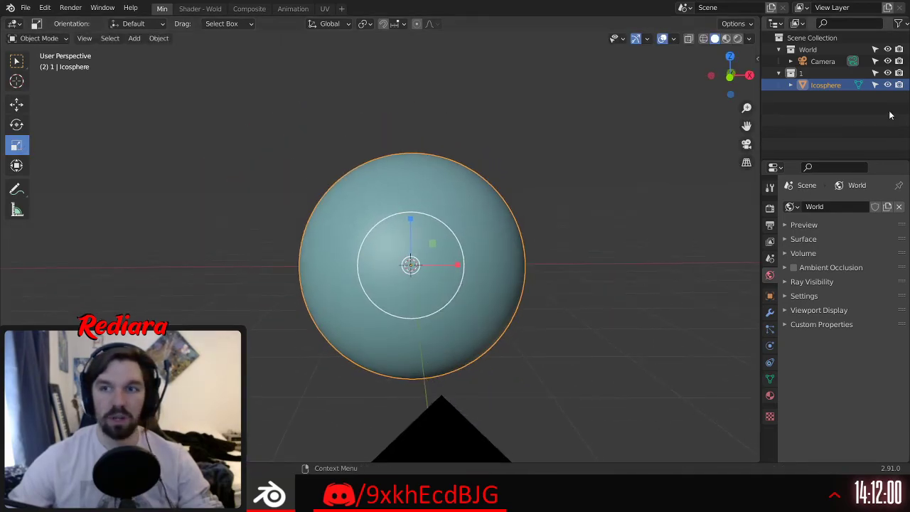
{"action": "left_click", "coordinate": [888, 61]}
{"action": "double_click", "coordinate": [826, 85]}
{"action": "type", "text": "Body"}
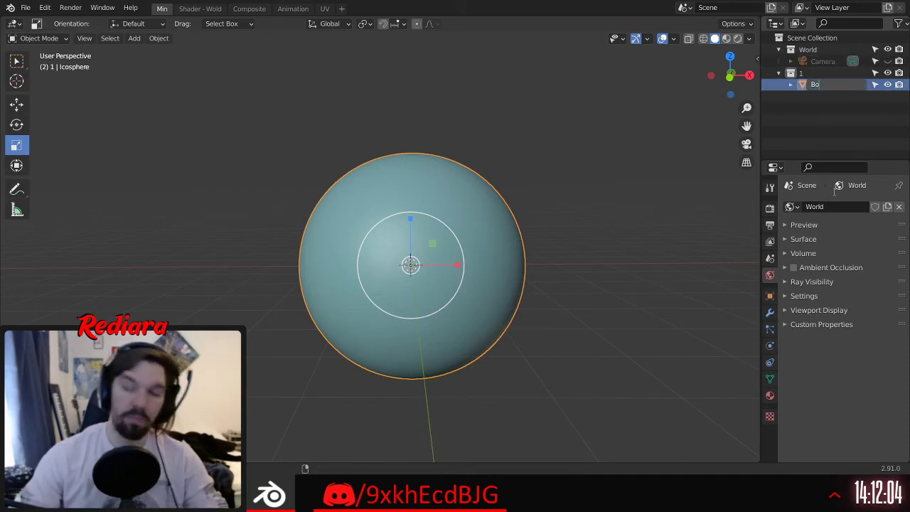
{"action": "key", "text": "Return"}
{"action": "left_click", "coordinate": [584, 263]}
Step: Inspect the surface of the Body sphere from several angles and close up
{"action": "middle_click_drag", "start_coordinate": [585, 264], "coordinate": [472, 270]}
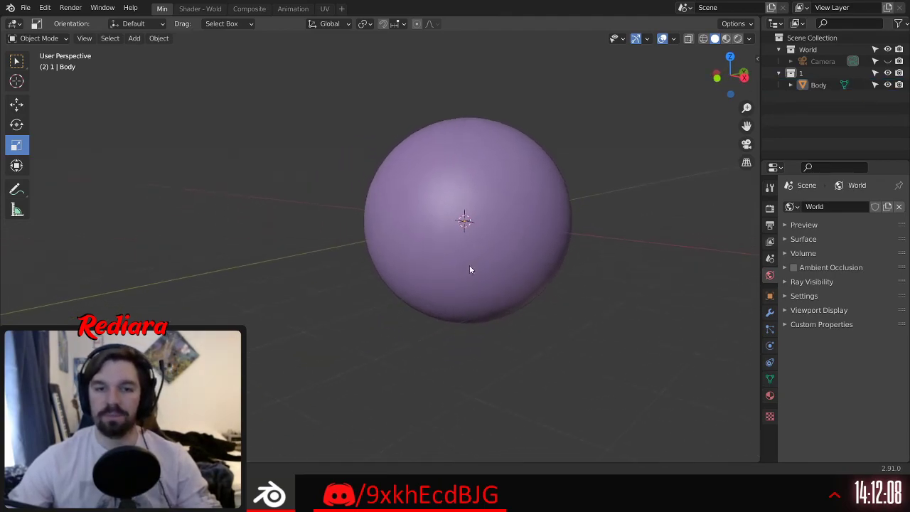
{"action": "scroll", "coordinate": [445, 246], "scroll_direction": "up", "scroll_amount": 4}
{"action": "middle_click_drag", "start_coordinate": [434, 231], "coordinate": [403, 319]}
{"action": "middle_click_drag", "start_coordinate": [476, 339], "coordinate": [382, 299], "text": "shift"}
{"action": "middle_click_drag", "start_coordinate": [273, 278], "coordinate": [359, 287], "text": "shift"}
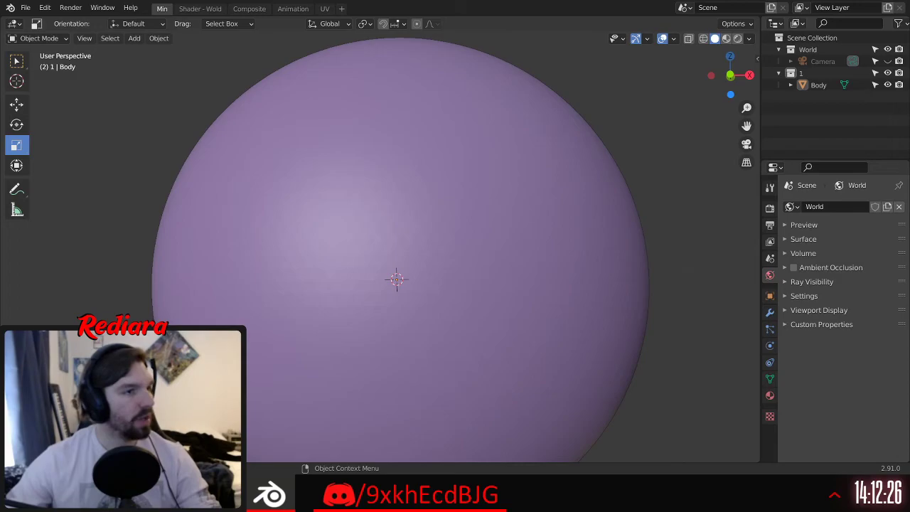
{"action": "middle_click_drag", "start_coordinate": [475, 178], "coordinate": [424, 228]}
{"action": "scroll", "coordinate": [488, 200], "scroll_direction": "down", "scroll_amount": 4}
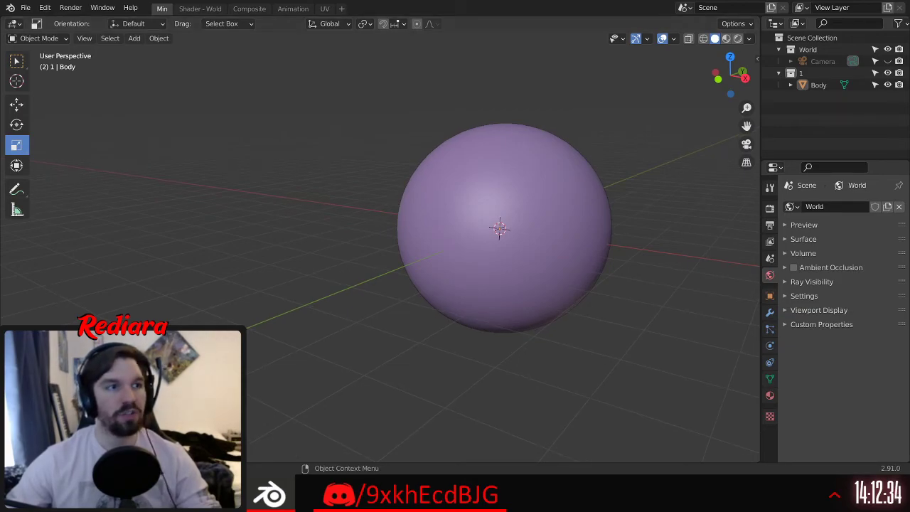
{"action": "middle_click_drag", "start_coordinate": [424, 228], "coordinate": [533, 170]}
{"action": "middle_click_drag", "start_coordinate": [482, 220], "coordinate": [369, 290]}
{"action": "scroll", "coordinate": [333, 231], "scroll_direction": "up", "scroll_amount": 4}
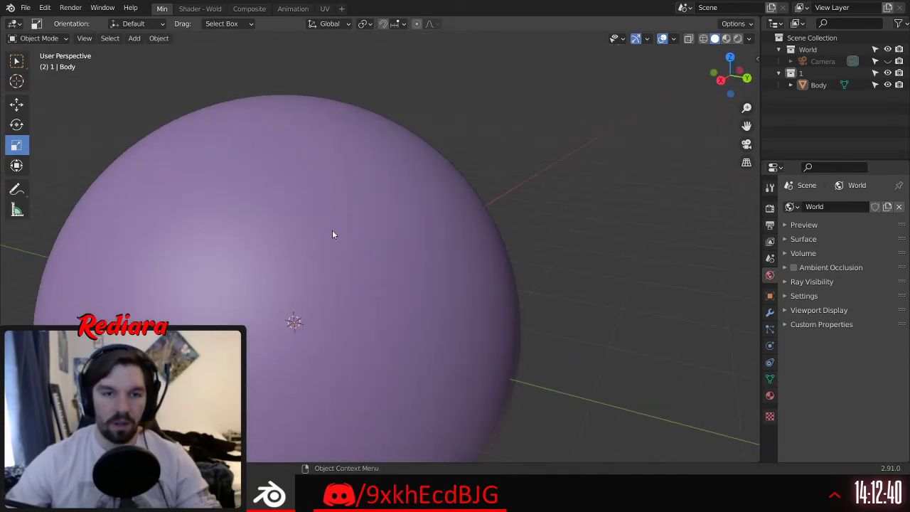
{"action": "middle_click_drag", "start_coordinate": [333, 230], "coordinate": [359, 252]}
{"action": "middle_click_drag", "start_coordinate": [392, 219], "coordinate": [355, 220]}
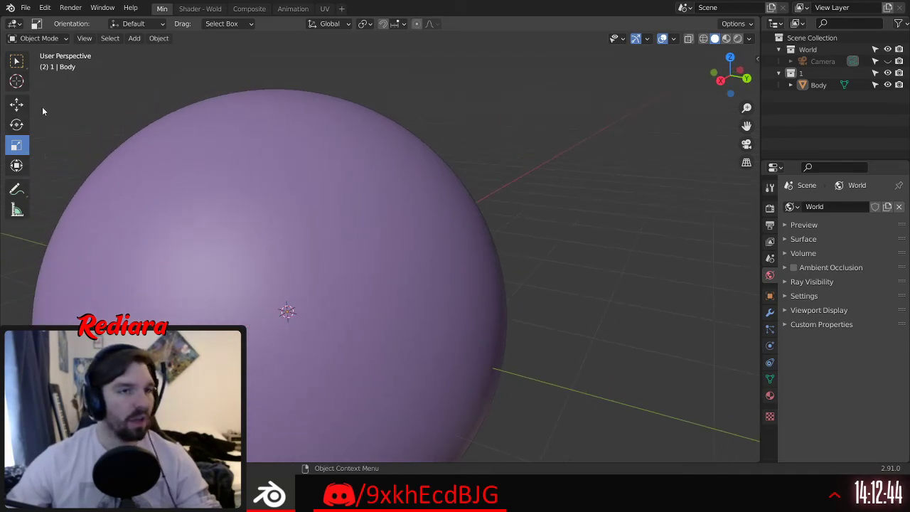
Step: Put the Body sphere in Edit Mode with vertex selection and clear the selection of all its vertices
{"action": "left_click", "coordinate": [317, 202]}
{"action": "left_click", "coordinate": [39, 38]}
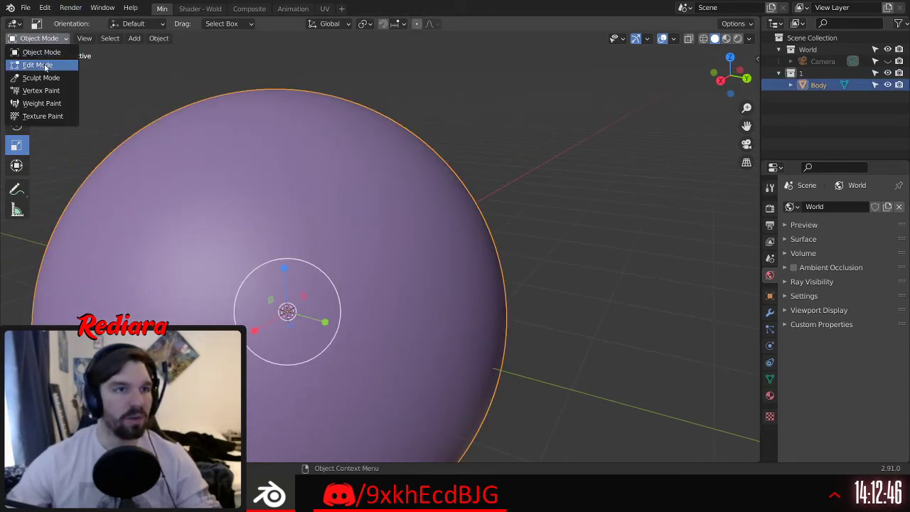
{"action": "left_click", "coordinate": [46, 65]}
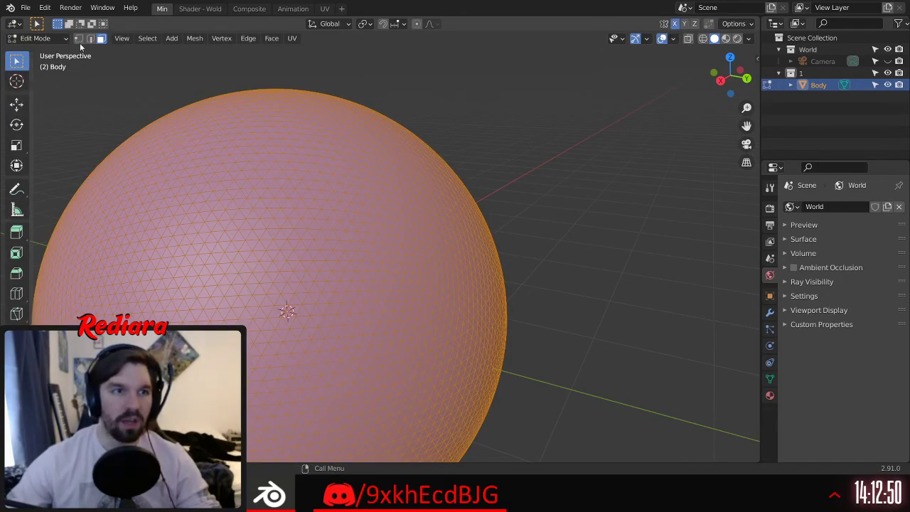
{"action": "left_click", "coordinate": [78, 38]}
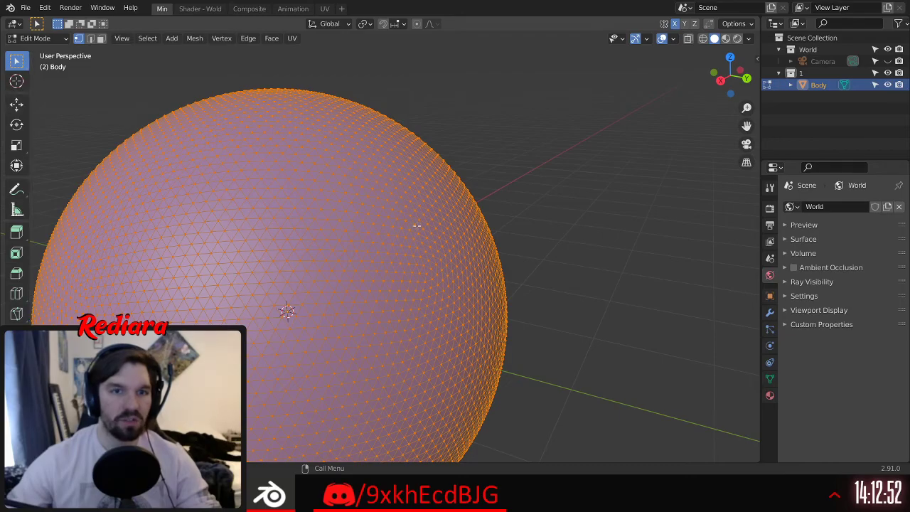
{"action": "key", "text": "alt+a"}
{"action": "middle_click_drag", "start_coordinate": [418, 231], "coordinate": [461, 185]}
{"action": "scroll", "coordinate": [461, 185], "scroll_direction": "down", "scroll_amount": 3}
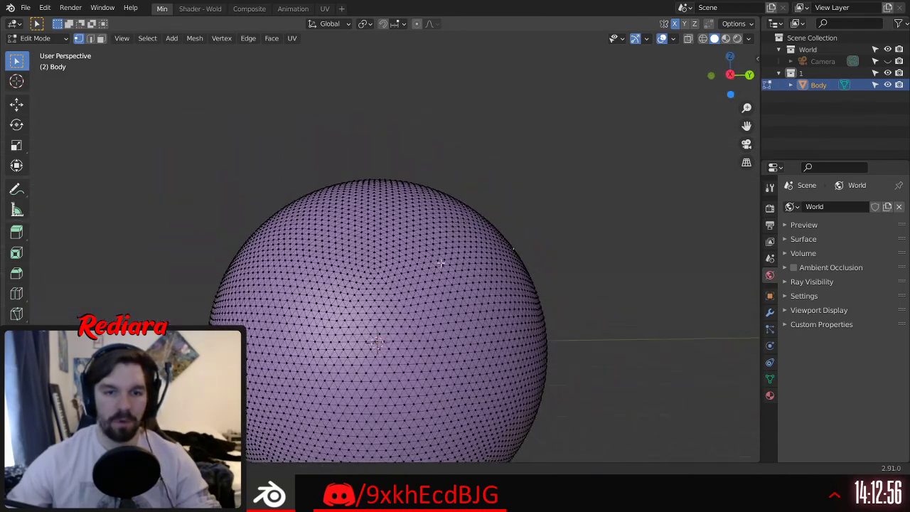
Step: Select a single vertex on the upper part of the sphere and activate the Move tool
{"action": "middle_click_drag", "start_coordinate": [447, 260], "coordinate": [430, 270]}
{"action": "left_click", "coordinate": [401, 263]}
{"action": "middle_click_drag", "start_coordinate": [516, 238], "coordinate": [373, 269], "text": "shift"}
{"action": "scroll", "coordinate": [241, 242], "scroll_direction": "up", "scroll_amount": 2}
{"action": "left_click", "coordinate": [17, 103]}
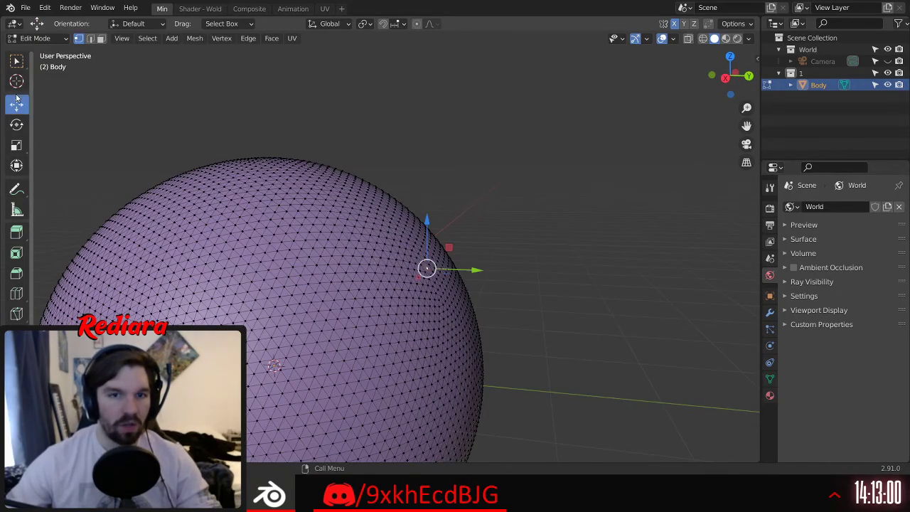
Step: Try pulling the selected vertex outward in the YZ plane with X mirroring active, and undo the move
{"action": "left_click_drag", "start_coordinate": [449, 248], "coordinate": [626, 141]}
{"action": "scroll", "coordinate": [341, 262], "scroll_direction": "down", "scroll_amount": 2}
{"action": "middle_click_drag", "start_coordinate": [341, 262], "coordinate": [447, 185]}
{"action": "middle_click_drag", "start_coordinate": [406, 246], "coordinate": [441, 284]}
{"action": "key", "text": "ctrl+z"}
Step: Turn off X-axis mirroring for the mesh edits and frame the selected vertex closely
{"action": "left_click", "coordinate": [673, 27]}
{"action": "middle_click_drag", "start_coordinate": [569, 133], "coordinate": [406, 162]}
{"action": "scroll", "coordinate": [515, 144], "scroll_direction": "up", "scroll_amount": 3}
{"action": "middle_click_drag", "start_coordinate": [455, 229], "coordinate": [364, 249], "text": "shift"}
{"action": "scroll", "coordinate": [361, 249], "scroll_direction": "up", "scroll_amount": 4}
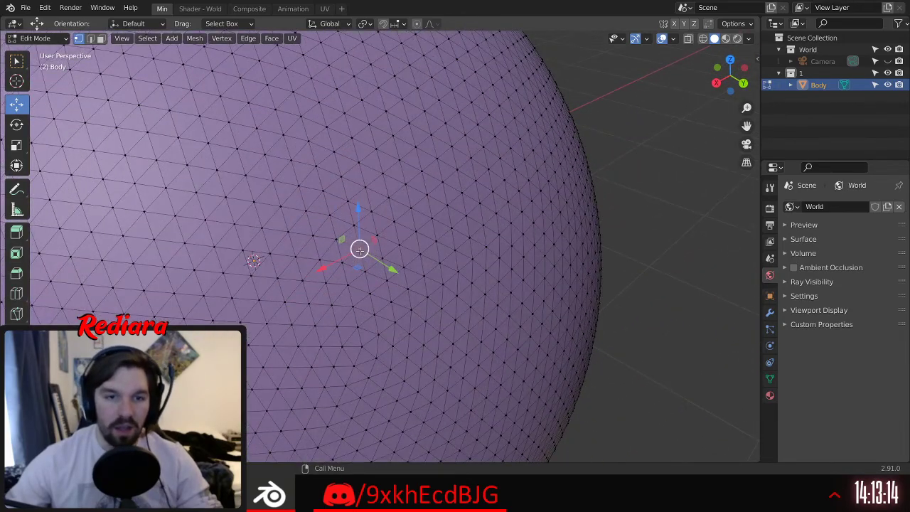
Step: Try the Extrude Vertices command on the selected vertex, and undo it
{"action": "right_click", "coordinate": [359, 250]}
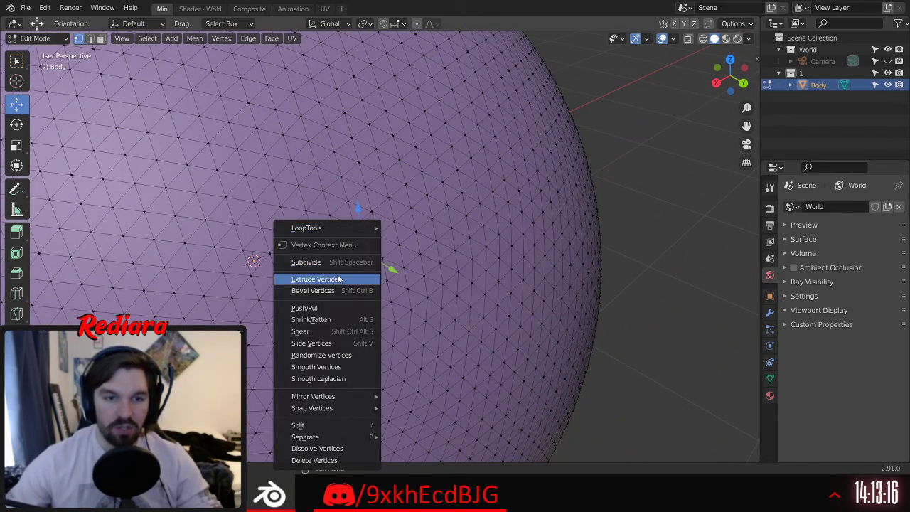
{"action": "left_click", "coordinate": [339, 279]}
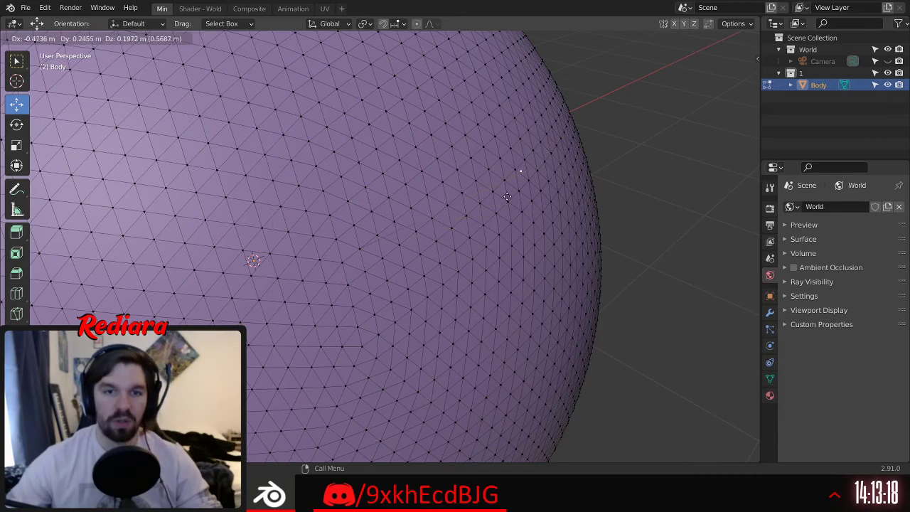
{"action": "left_click", "coordinate": [511, 192]}
{"action": "key", "text": "ctrl+z"}
Step: Pull the selected vertex far out and up from the sphere in the YZ plane to form a thin spike
{"action": "scroll", "coordinate": [421, 213], "scroll_direction": "down", "scroll_amount": 2}
{"action": "mouse_move", "coordinate": [404, 215]}
{"action": "middle_mouse_down"}
{"action": "mouse_move", "coordinate": [456, 208]}
{"action": "mouse_move", "coordinate": [410, 213]}
{"action": "middle_mouse_up"}
{"action": "key", "text": "e"}
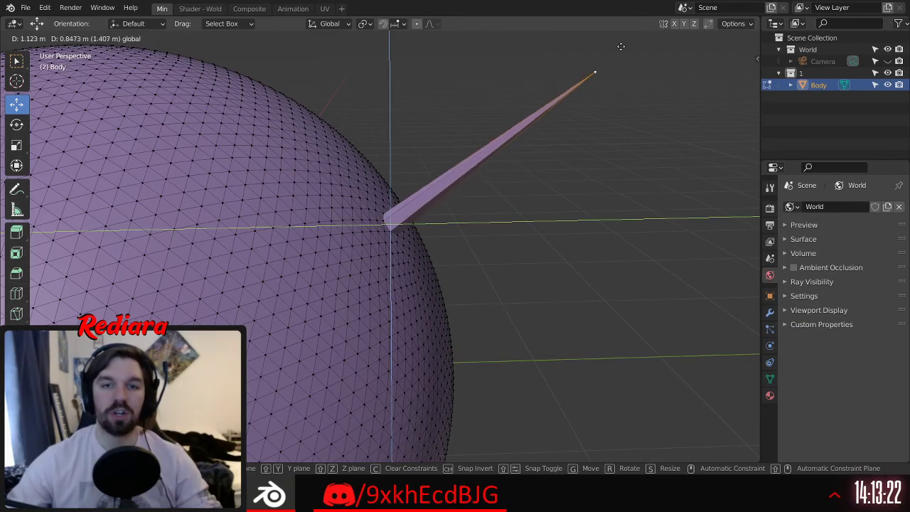
{"action": "left_click", "coordinate": [677, 28]}
Step: Shift the spike's tip sideways so that it lines up with the spike's base and points straight out
{"action": "scroll", "coordinate": [530, 316], "scroll_direction": "down", "scroll_amount": 5}
{"action": "middle_click_drag", "start_coordinate": [584, 262], "coordinate": [447, 310]}
{"action": "scroll", "coordinate": [402, 261], "scroll_direction": "up", "scroll_amount": 2}
{"action": "scroll", "coordinate": [402, 261], "scroll_direction": "up", "scroll_amount": 1}
{"action": "middle_click_drag", "start_coordinate": [414, 261], "coordinate": [398, 272]}
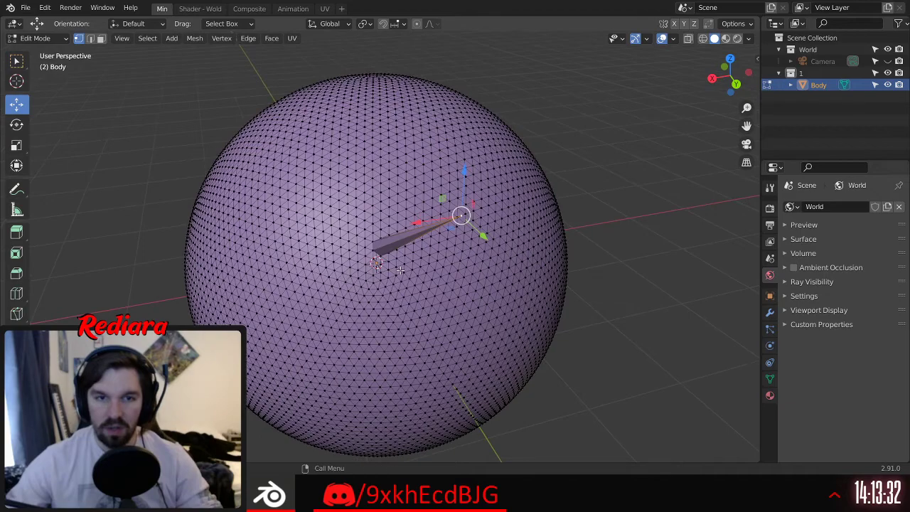
{"action": "left_click_drag", "start_coordinate": [460, 214], "coordinate": [382, 229]}
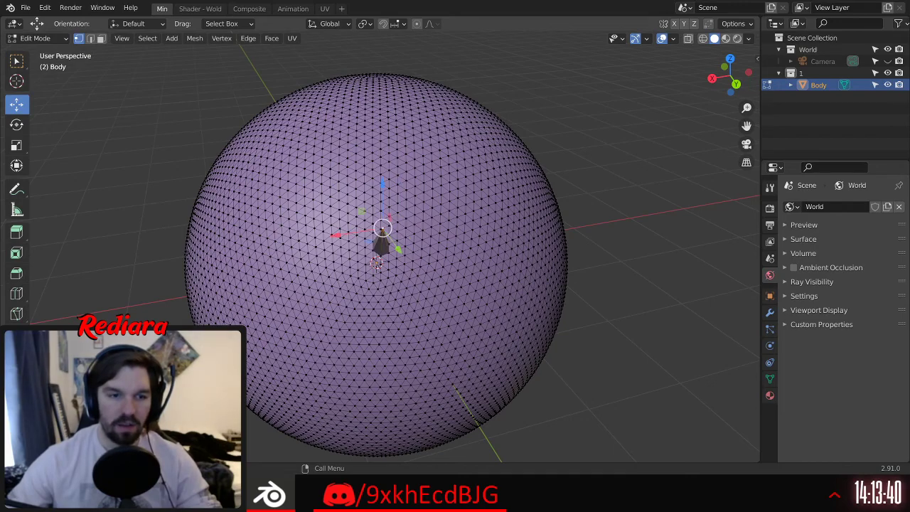
{"action": "left_click_drag", "start_coordinate": [383, 228], "coordinate": [380, 227]}
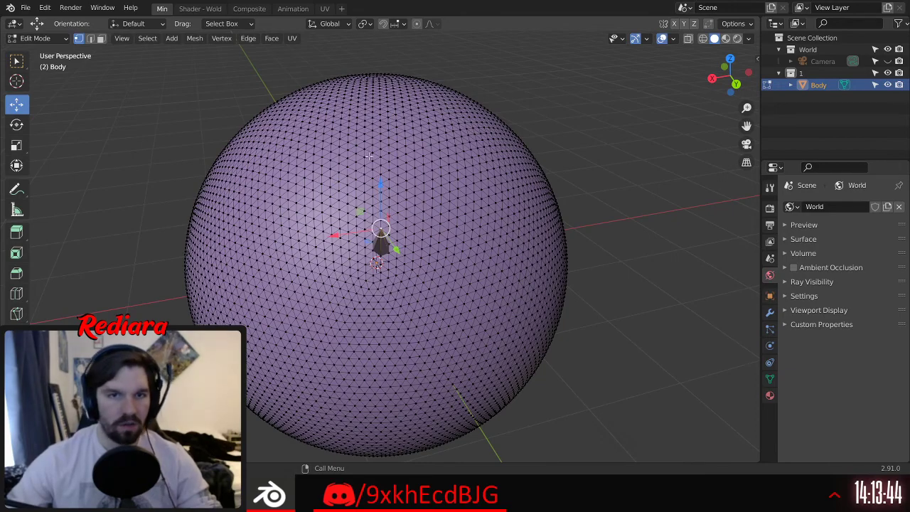
Step: Enable proportional editing for the last vertex move, choose a sharper falloff, and reduce its size to a small area around the spike's base
{"action": "middle_click_drag", "start_coordinate": [208, 219], "coordinate": [313, 201]}
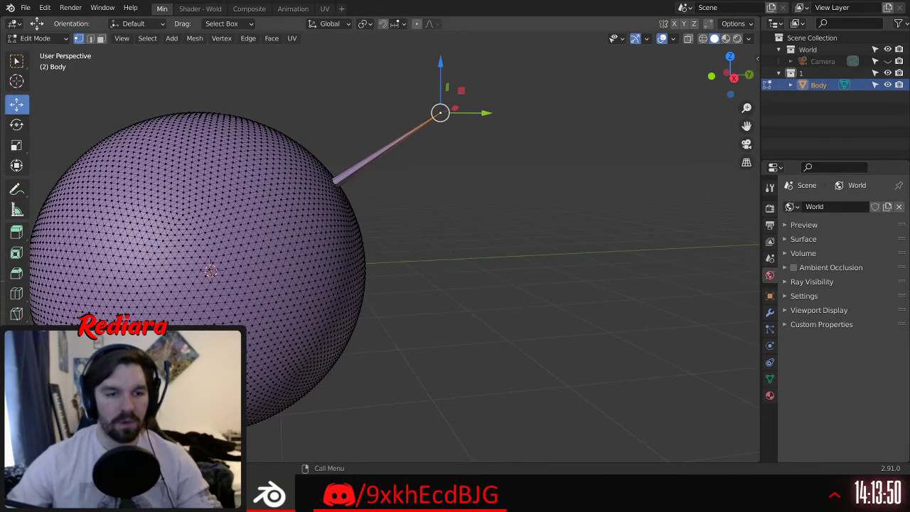
{"action": "left_click", "coordinate": [121, 451]}
{"action": "key", "text": "shift+o"}
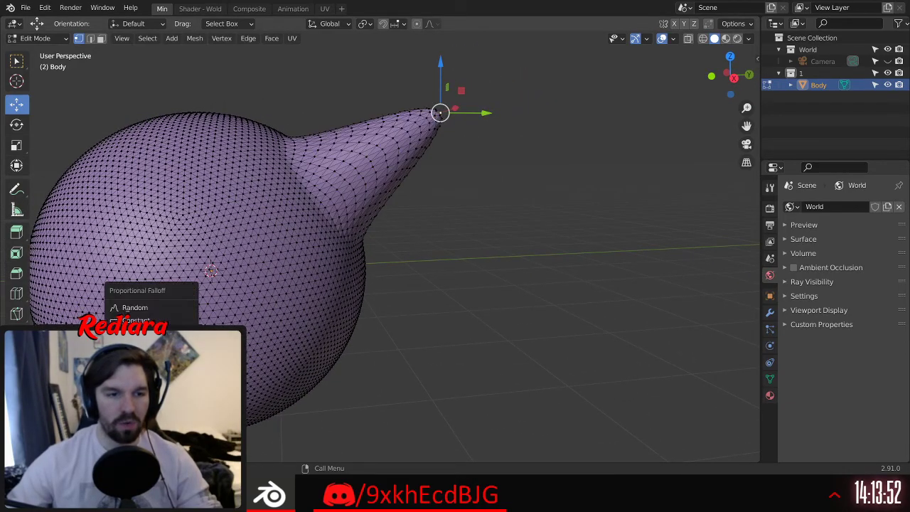
{"action": "left_click", "coordinate": [135, 346]}
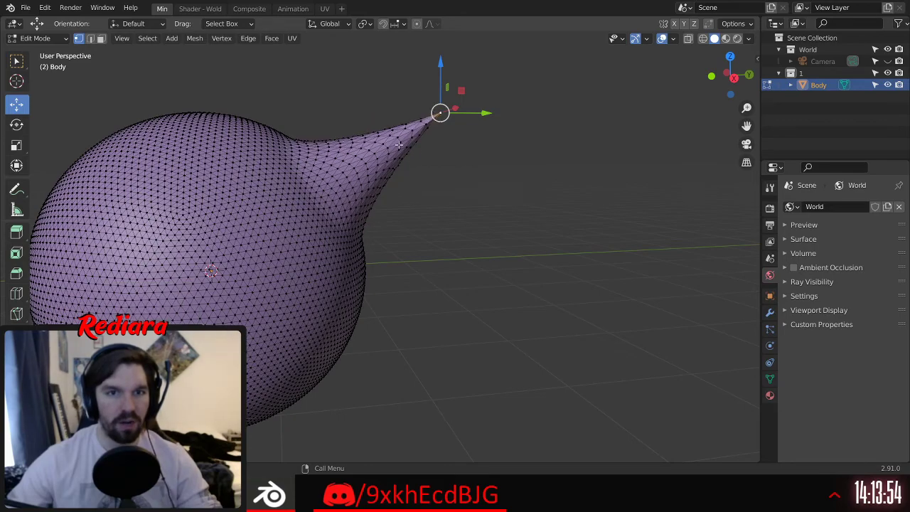
{"action": "left_click_drag", "start_coordinate": [150, 423], "coordinate": [106, 423]}
{"action": "left_click_drag", "start_coordinate": [178, 424], "coordinate": [160, 425]}
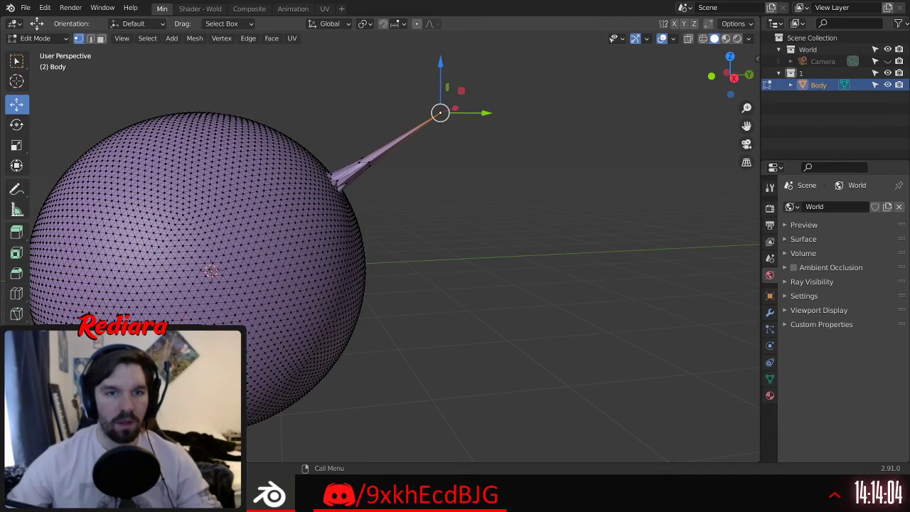
Step: Examine the spike and the surface around its base from close up and from several angles
{"action": "scroll", "coordinate": [434, 210], "scroll_direction": "up", "scroll_amount": 2}
{"action": "middle_click_drag", "start_coordinate": [435, 211], "coordinate": [420, 164]}
{"action": "scroll", "coordinate": [434, 197], "scroll_direction": "down", "scroll_amount": 6}
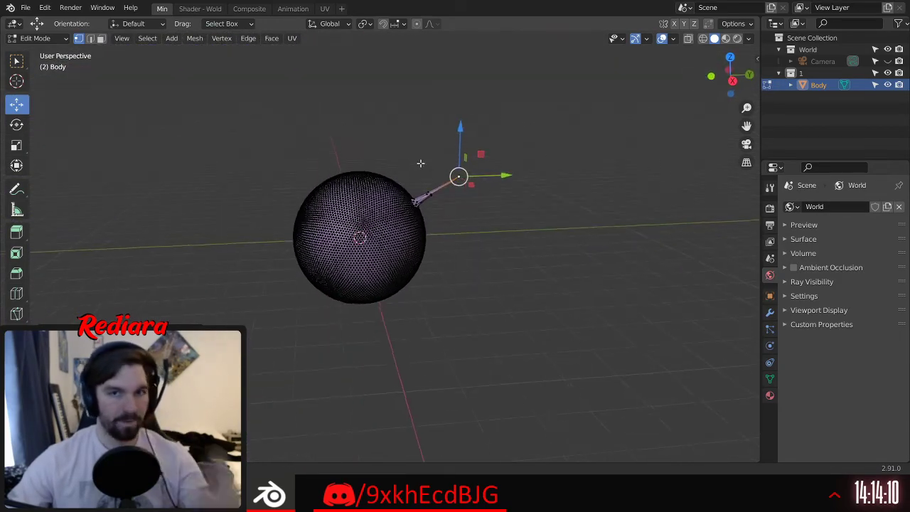
{"action": "scroll", "coordinate": [418, 170], "scroll_direction": "up", "scroll_amount": 5}
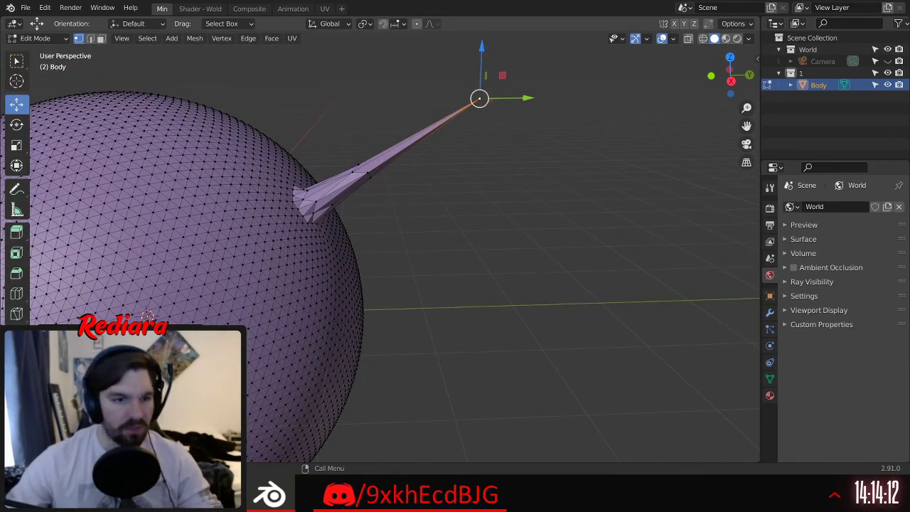
{"action": "middle_click_drag", "start_coordinate": [291, 317], "coordinate": [413, 306], "text": "shift"}
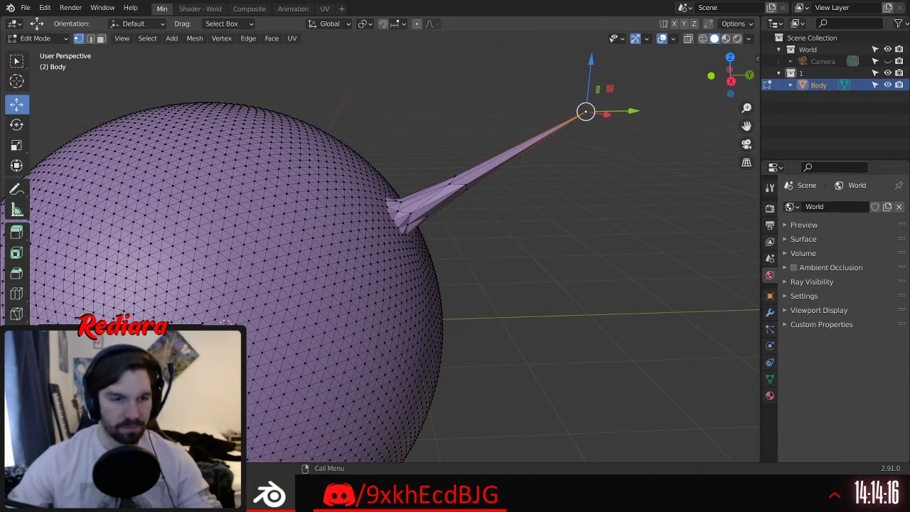
{"action": "middle_click_drag", "start_coordinate": [373, 295], "coordinate": [490, 233]}
{"action": "middle_click_drag", "start_coordinate": [465, 156], "coordinate": [355, 214]}
{"action": "scroll", "coordinate": [498, 207], "scroll_direction": "up", "scroll_amount": 2}
{"action": "middle_click_drag", "start_coordinate": [497, 203], "coordinate": [415, 201]}
Step: Undo the last spike edit and pull the vertex about 1 m out and up from the sphere in the YZ plane
{"action": "key", "text": "ctrl+z"}
{"action": "key", "text": "e"}
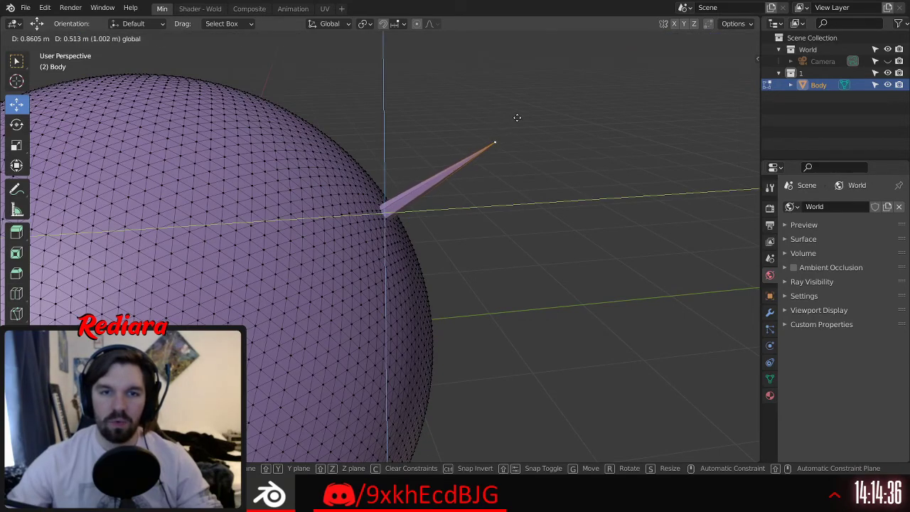
{"action": "left_click", "coordinate": [523, 114]}
{"action": "middle_click_drag", "start_coordinate": [523, 114], "coordinate": [403, 243]}
{"action": "scroll", "coordinate": [352, 196], "scroll_direction": "up", "scroll_amount": 3}
{"action": "middle_click_drag", "start_coordinate": [352, 194], "coordinate": [356, 220]}
Step: Undo the recent vertex edits and form the single-vertex thin spike on the sphere again
{"action": "key", "text": "ctrl+z"}
{"action": "key", "text": "ctrl+z"}
{"action": "key", "text": "ctrl+z"}
{"action": "key", "text": "ctrl+z"}
{"action": "key", "text": "ctrl+z"}
{"action": "key", "text": "ctrl+z"}
{"action": "key", "text": "ctrl+z"}
{"action": "key", "text": "ctrl+z"}
{"action": "middle_click_drag", "start_coordinate": [307, 349], "coordinate": [355, 278]}
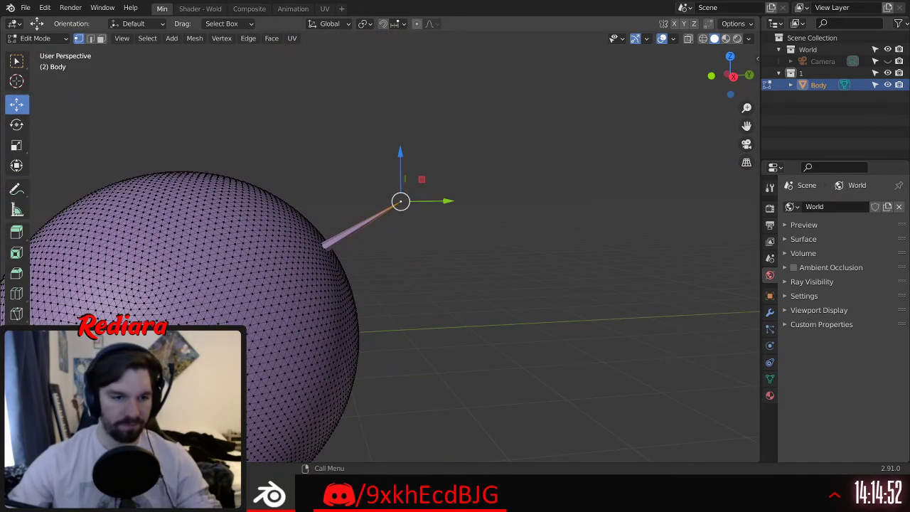
Step: Apply proportional editing to the spike's move, choose a sharper falloff, and adjust its size to widen the spike's base slightly
{"action": "key", "text": "ctrl+z"}
{"action": "key", "text": "shift+o"}
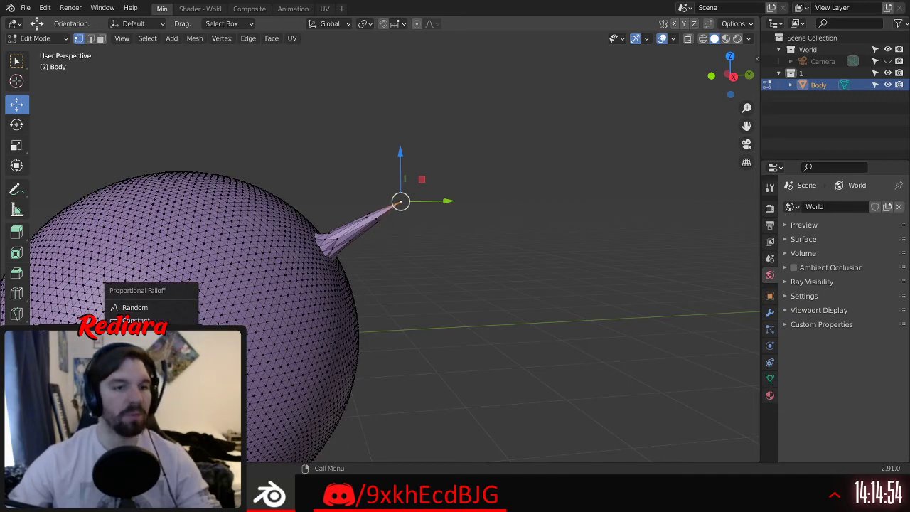
{"action": "left_click", "coordinate": [136, 346]}
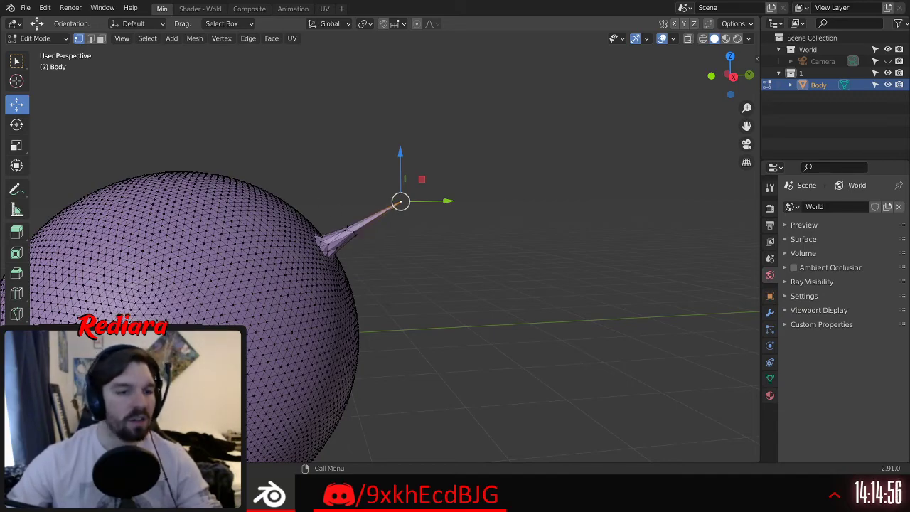
{"action": "scroll", "coordinate": [368, 234], "scroll_direction": "up", "scroll_amount": 3}
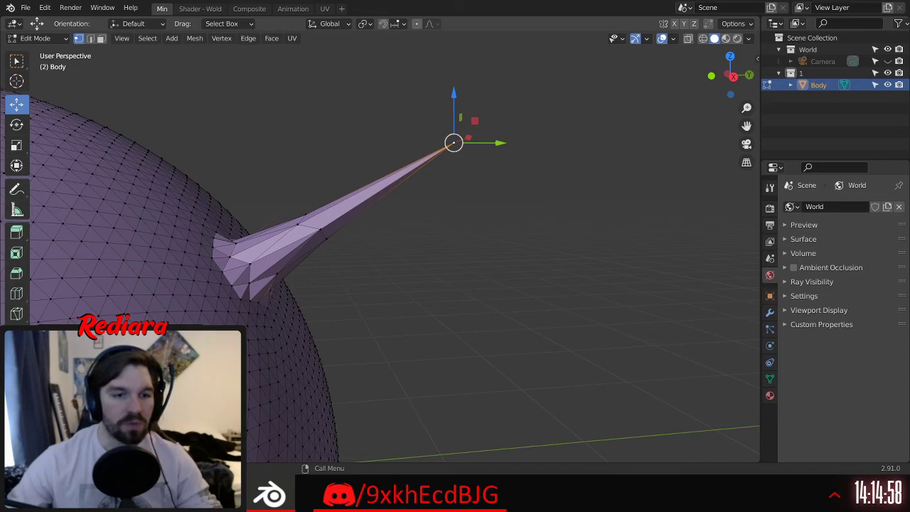
{"action": "left_click_drag", "start_coordinate": [153, 421], "coordinate": [166, 421]}
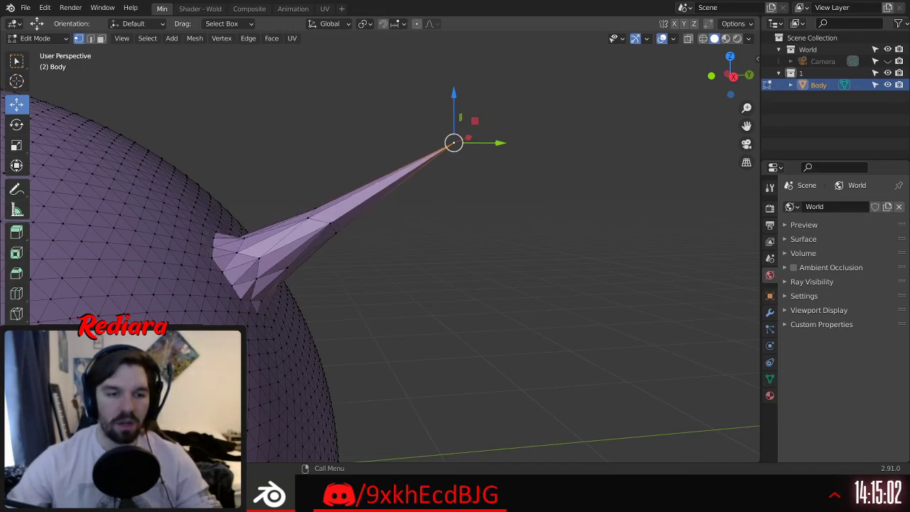
{"action": "middle_click_drag", "start_coordinate": [351, 281], "coordinate": [468, 215]}
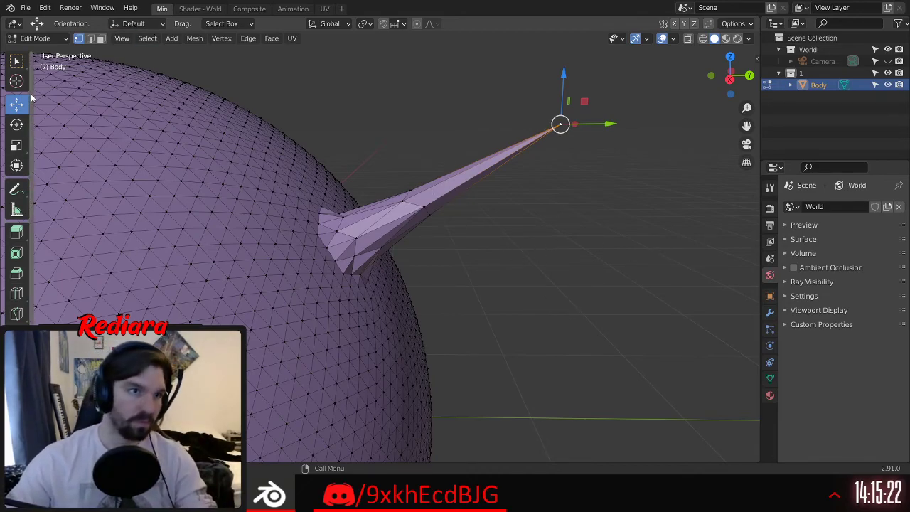
Step: Switch to the Select Box tool and examine the spike and the whole sphere from several angles
{"action": "left_click", "coordinate": [16, 60]}
{"action": "scroll", "coordinate": [603, 212], "scroll_direction": "down", "scroll_amount": 7}
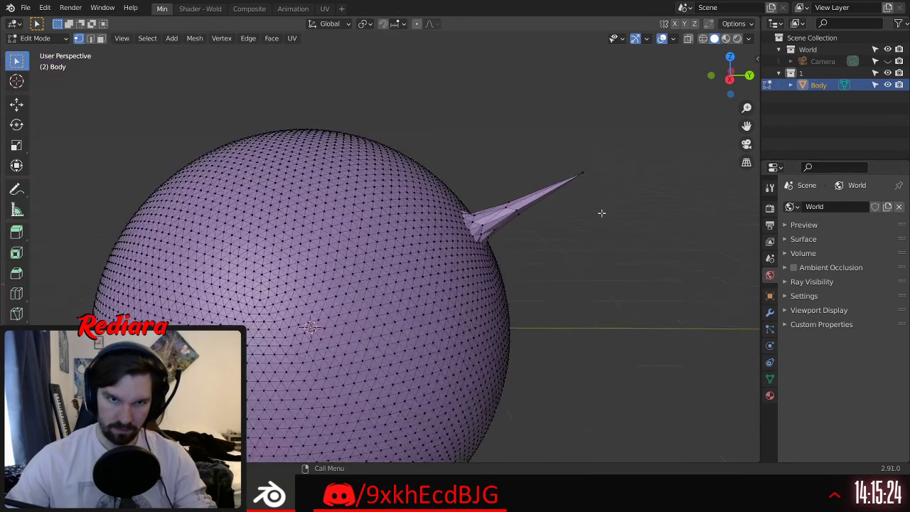
{"action": "middle_click_drag", "start_coordinate": [591, 206], "coordinate": [563, 248]}
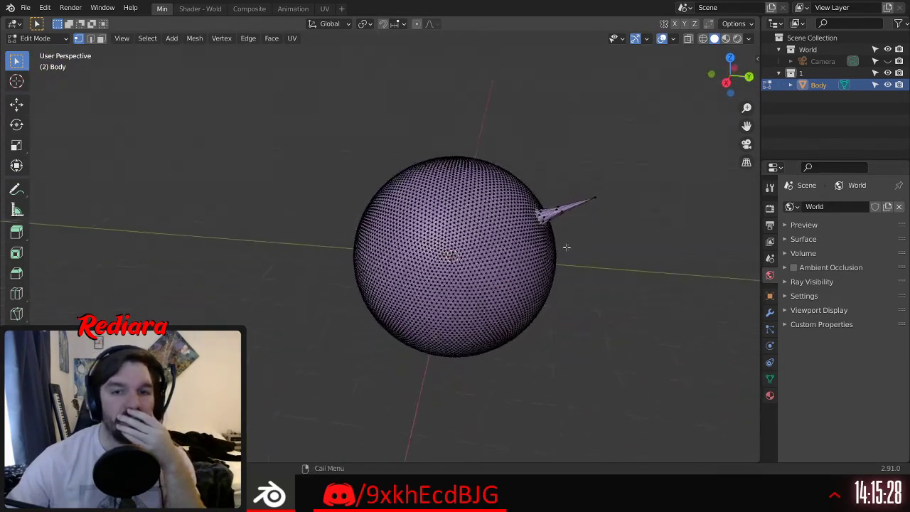
{"action": "scroll", "coordinate": [581, 181], "scroll_direction": "up", "scroll_amount": 4}
{"action": "middle_click_drag", "start_coordinate": [581, 182], "coordinate": [560, 248]}
{"action": "scroll", "coordinate": [560, 248], "scroll_direction": "down", "scroll_amount": 4}
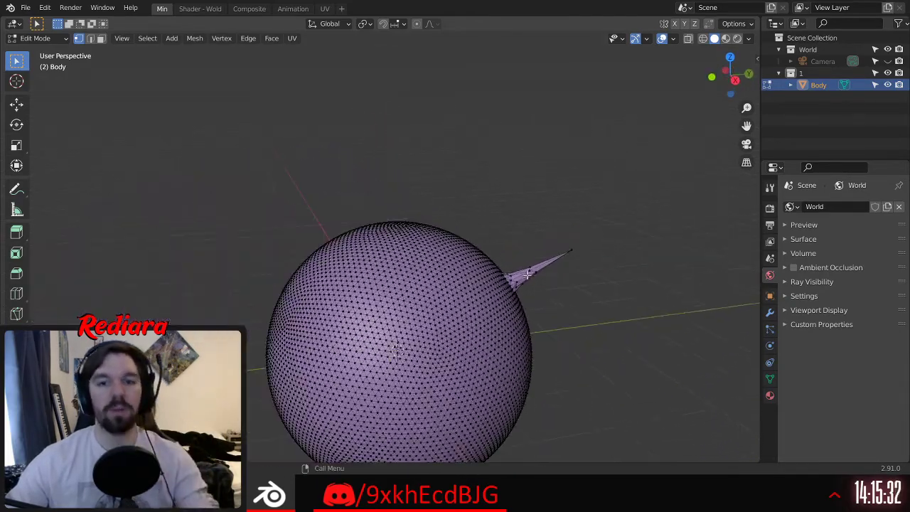
{"action": "scroll", "coordinate": [559, 263], "scroll_direction": "up", "scroll_amount": 7}
{"action": "middle_click_drag", "start_coordinate": [588, 222], "coordinate": [616, 223]}
{"action": "scroll", "coordinate": [463, 282], "scroll_direction": "down", "scroll_amount": 6}
{"action": "middle_click_drag", "start_coordinate": [426, 293], "coordinate": [431, 218]}
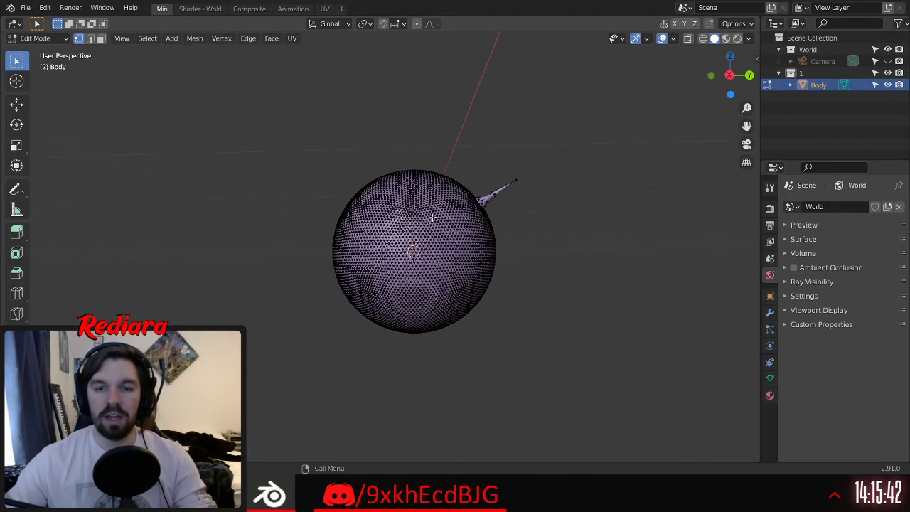
Step: Inspect the spiked sphere's outline and mesh density in the right orthographic view and from an angle
{"action": "left_click", "coordinate": [730, 75]}
{"action": "scroll", "coordinate": [416, 240], "scroll_direction": "up", "scroll_amount": 6}
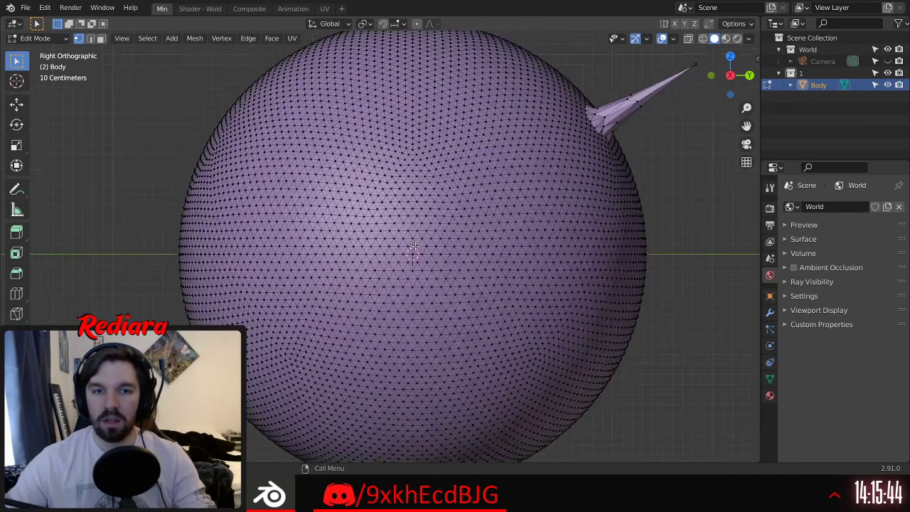
{"action": "middle_click_drag", "start_coordinate": [522, 201], "coordinate": [454, 209], "text": "shift"}
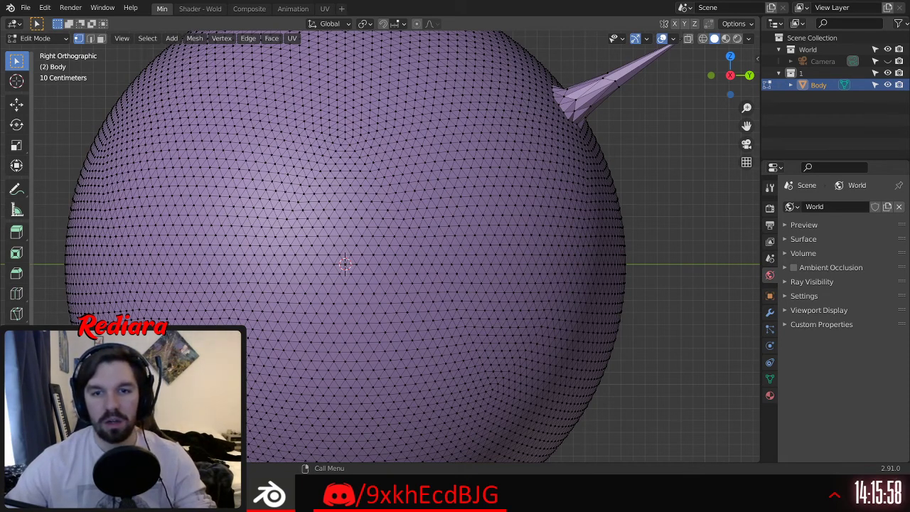
{"action": "scroll", "coordinate": [342, 170], "scroll_direction": "down", "scroll_amount": 5}
{"action": "middle_click_drag", "start_coordinate": [313, 186], "coordinate": [379, 213]}
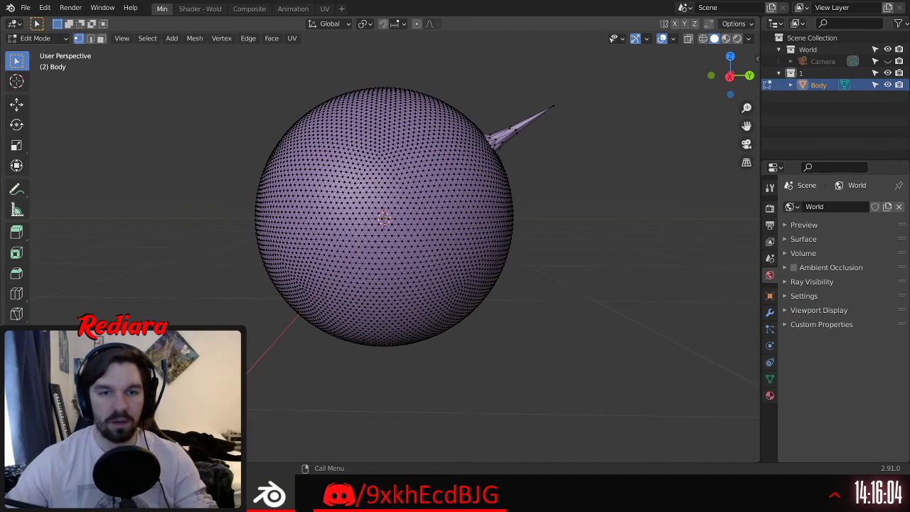
{"action": "middle_click_drag", "start_coordinate": [380, 213], "coordinate": [383, 156]}
{"action": "key", "text": "a"}
{"action": "key", "text": "x"}
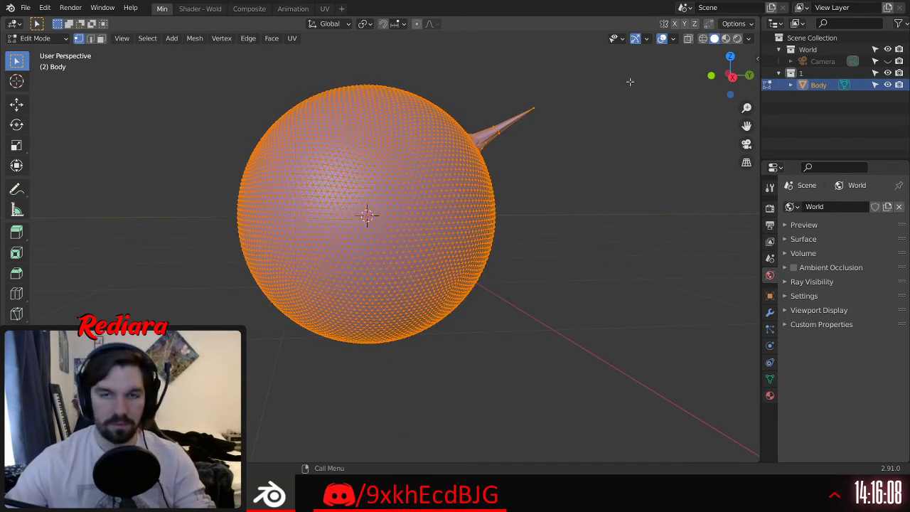
{"action": "key", "text": "alt+a"}
Step: Return to Object Mode and delete the Body sphere
{"action": "left_click", "coordinate": [36, 38]}
{"action": "left_click", "coordinate": [40, 52]}
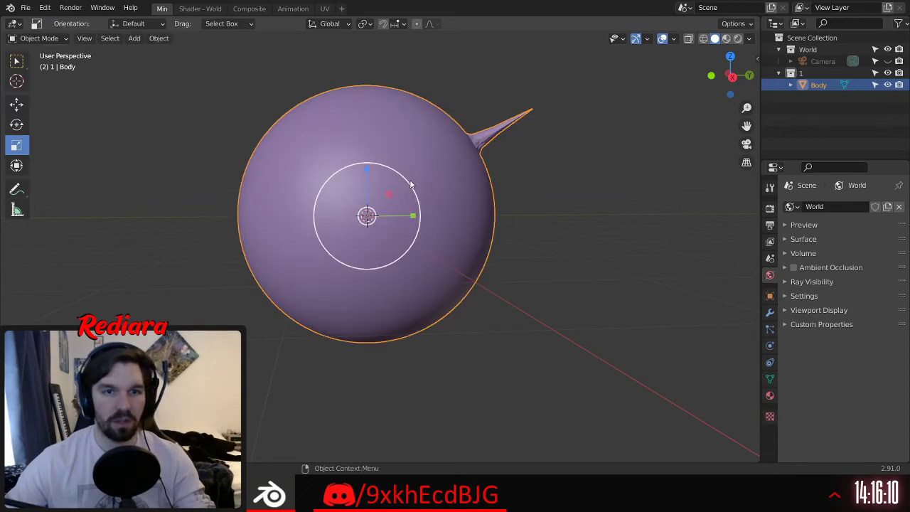
{"action": "key", "text": "Delete"}
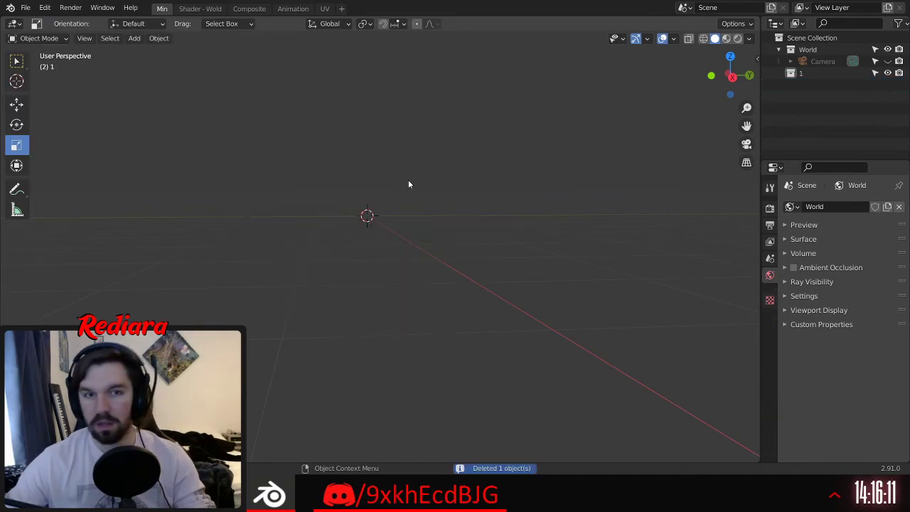
Step: Add a new ico sphere mesh at the world origin
{"action": "left_click", "coordinate": [133, 37]}
{"action": "mouse_move", "coordinate": [178, 52]}
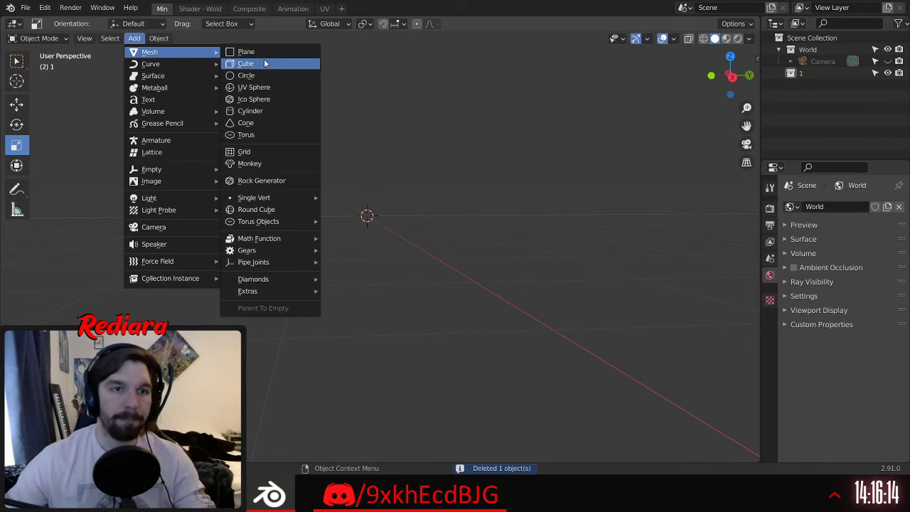
{"action": "left_click", "coordinate": [275, 100]}
Step: Scale the new ico sphere up uniformly to roughly one and a half times its size
{"action": "scroll", "coordinate": [373, 242], "scroll_direction": "up", "scroll_amount": 8}
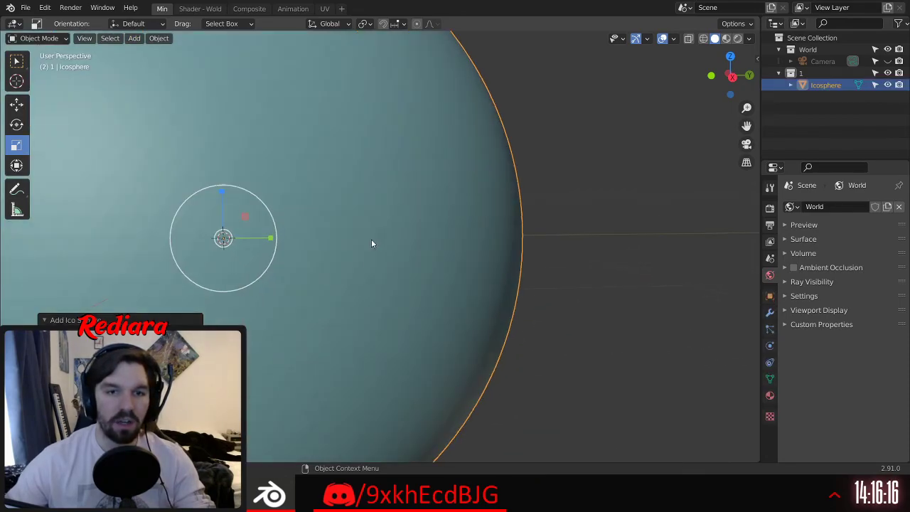
{"action": "middle_click_drag", "start_coordinate": [360, 184], "coordinate": [350, 202]}
{"action": "scroll", "coordinate": [320, 210], "scroll_direction": "down", "scroll_amount": 4}
{"action": "middle_click_drag", "start_coordinate": [290, 220], "coordinate": [341, 235]}
{"action": "left_click", "coordinate": [730, 78]}
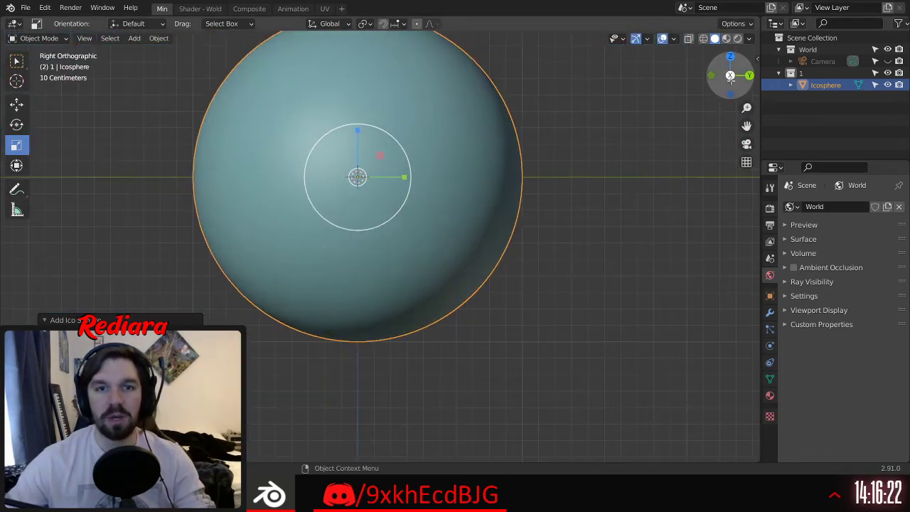
{"action": "scroll", "coordinate": [426, 136], "scroll_direction": "down", "scroll_amount": 3}
{"action": "key", "text": "s"}
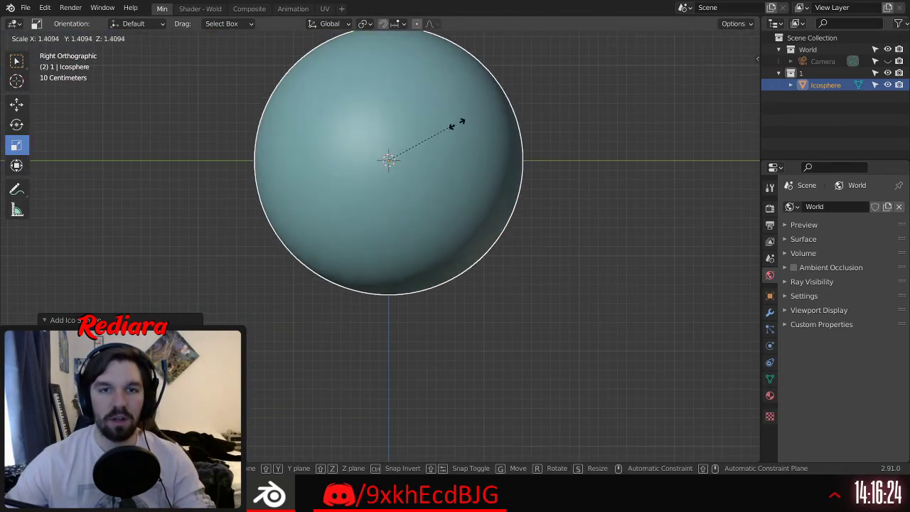
{"action": "left_click", "coordinate": [463, 116]}
{"action": "middle_click_drag", "start_coordinate": [527, 93], "coordinate": [474, 174], "text": "shift"}
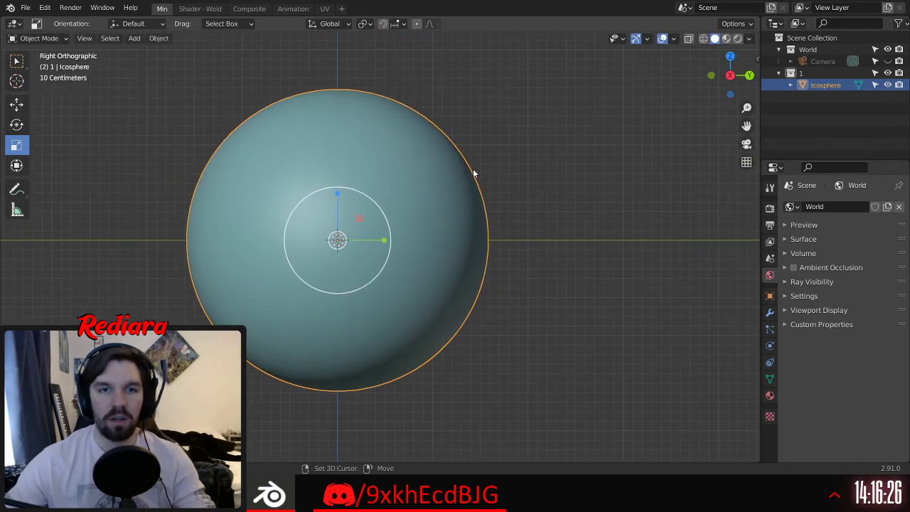
Step: Enter Edit Mode on the new ico sphere and deselect all of its vertices
{"action": "left_click", "coordinate": [39, 38]}
{"action": "left_click", "coordinate": [43, 63]}
{"action": "middle_click_drag", "start_coordinate": [571, 118], "coordinate": [549, 128]}
{"action": "scroll", "coordinate": [325, 159], "scroll_direction": "up", "scroll_amount": 2}
{"action": "middle_click_drag", "start_coordinate": [452, 169], "coordinate": [416, 187]}
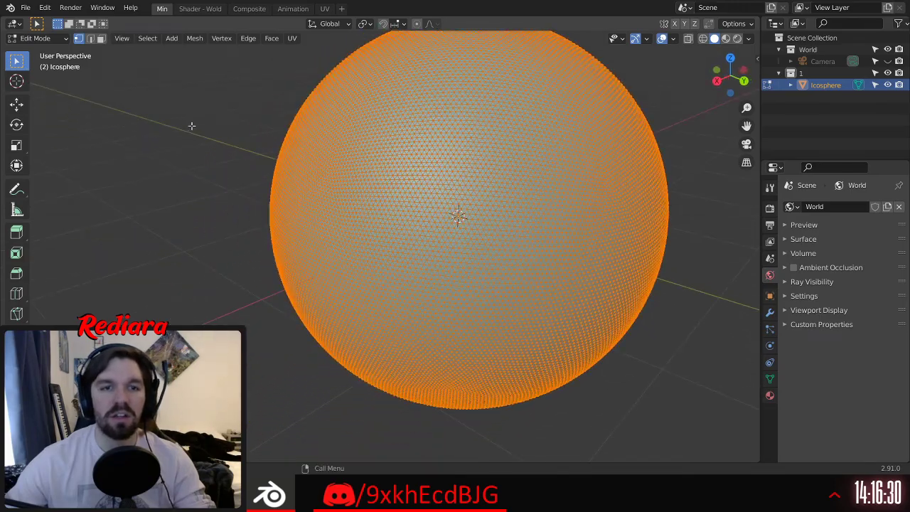
{"action": "left_click", "coordinate": [194, 127]}
{"action": "middle_click_drag", "start_coordinate": [198, 127], "coordinate": [85, 127], "text": "shift"}
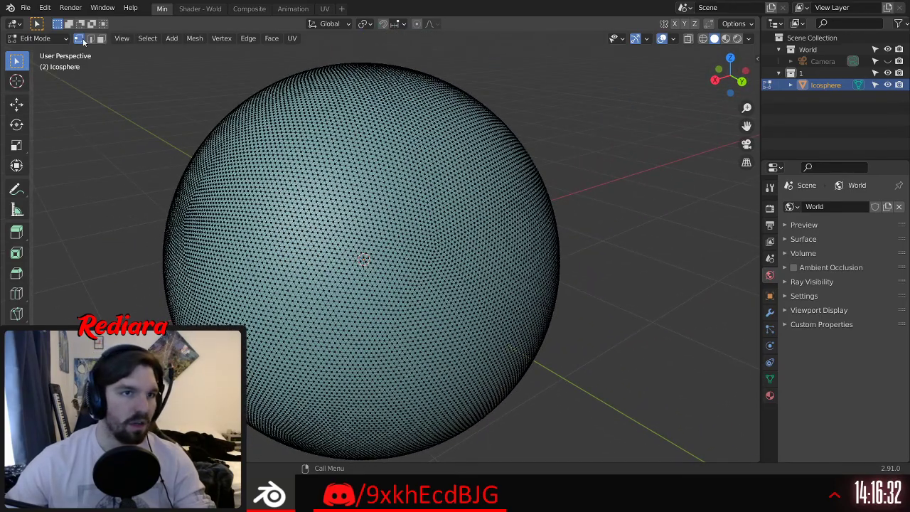
{"action": "scroll", "coordinate": [355, 208], "scroll_direction": "up", "scroll_amount": 5}
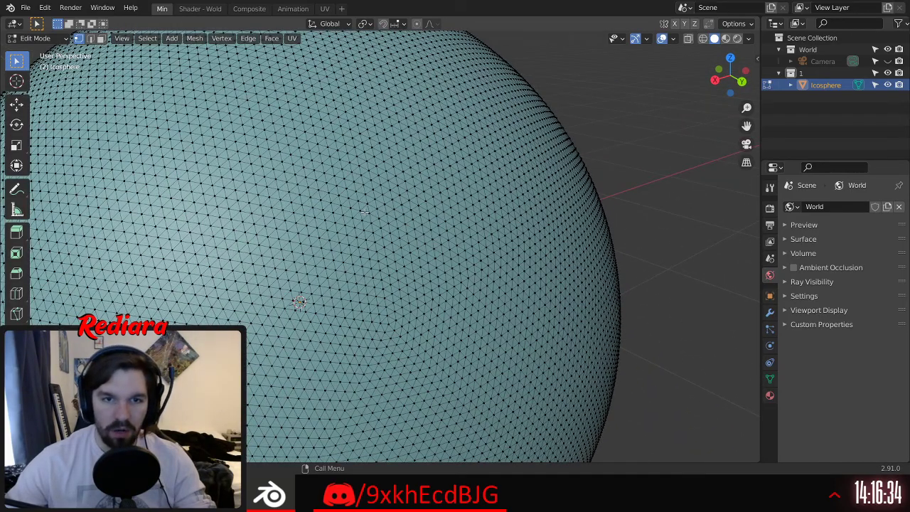
{"action": "scroll", "coordinate": [363, 212], "scroll_direction": "down", "scroll_amount": 5}
{"action": "scroll", "coordinate": [362, 205], "scroll_direction": "up", "scroll_amount": 2}
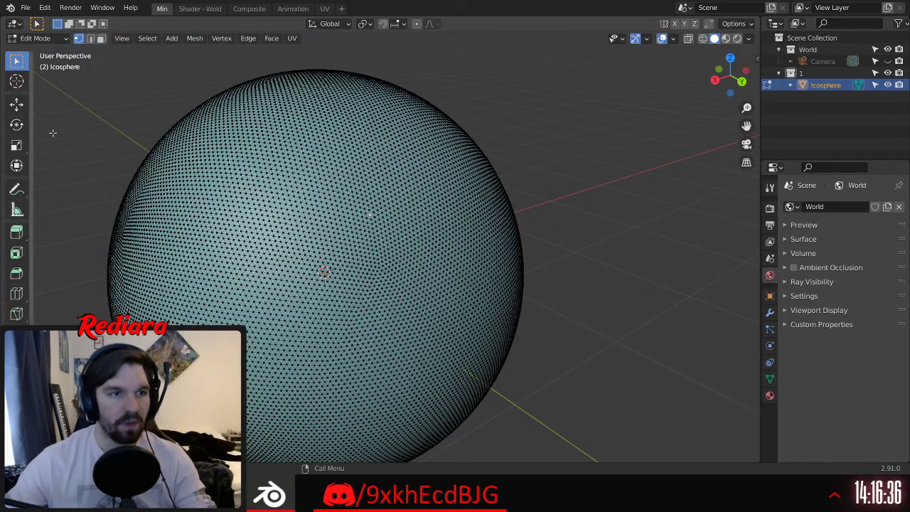
Step: Use the Move tool to pull a single vertex far out from the sphere into a thin spike
{"action": "left_click", "coordinate": [16, 104]}
{"action": "middle_click_drag", "start_coordinate": [106, 152], "coordinate": [390, 203]}
{"action": "left_click_drag", "start_coordinate": [382, 184], "coordinate": [489, 111]}
{"action": "middle_click_drag", "start_coordinate": [483, 164], "coordinate": [309, 227]}
{"action": "scroll", "coordinate": [400, 213], "scroll_direction": "up", "scroll_amount": 4}
{"action": "middle_click_drag", "start_coordinate": [400, 213], "coordinate": [399, 239]}
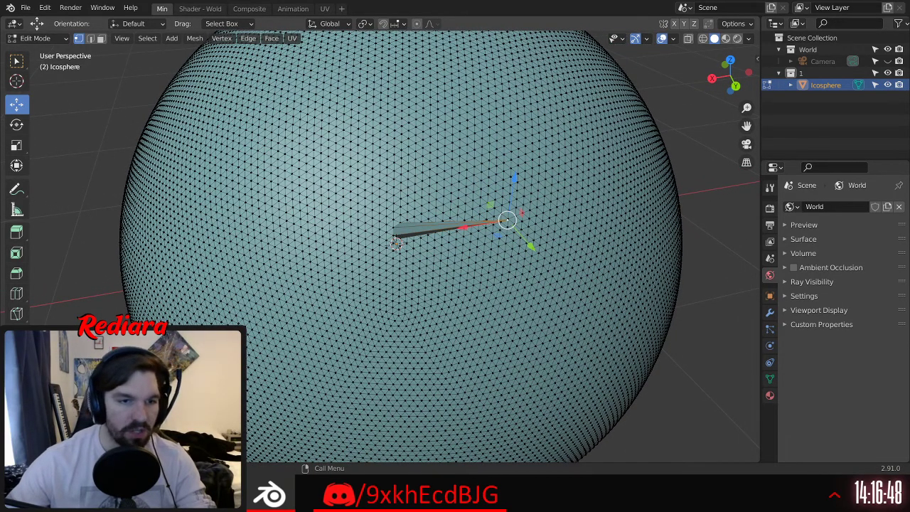
Step: Shift the spike's tip along the X axis so that it lines up with the spike's base
{"action": "left_click_drag", "start_coordinate": [135, 393], "coordinate": [160, 393]}
{"action": "left_click_drag", "start_coordinate": [321, 252], "coordinate": [364, 244]}
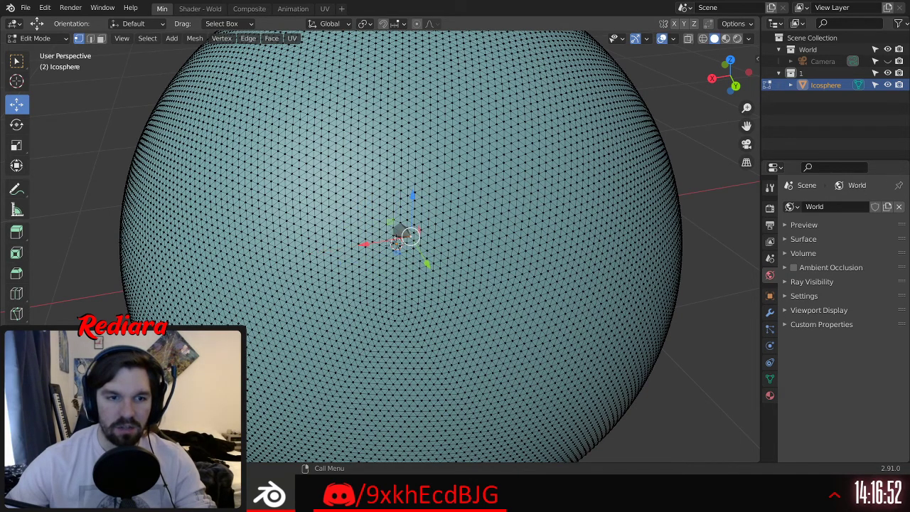
{"action": "key", "text": "ctrl+z"}
{"action": "middle_click_drag", "start_coordinate": [264, 371], "coordinate": [406, 215]}
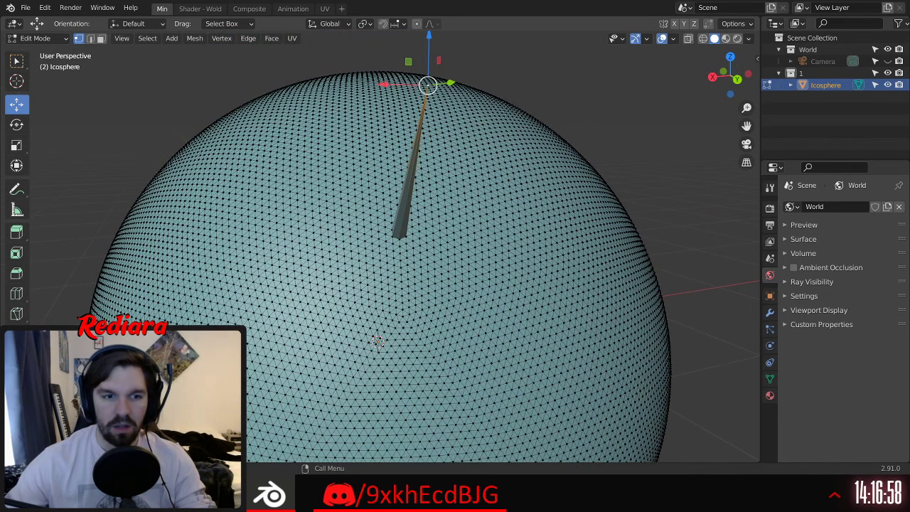
Step: Enable proportional editing for the vertex move, choose a sharper falloff, and reduce its size to a small area around the spike's base
{"action": "left_click", "coordinate": [110, 450]}
{"action": "left_click", "coordinate": [150, 411]}
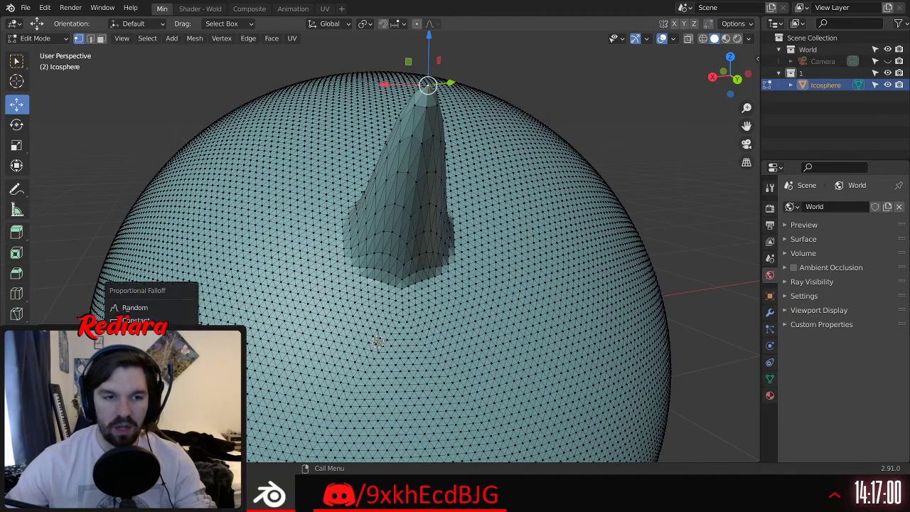
{"action": "left_click", "coordinate": [136, 346]}
{"action": "middle_click_drag", "start_coordinate": [305, 195], "coordinate": [383, 191]}
{"action": "scroll", "coordinate": [382, 190], "scroll_direction": "up", "scroll_amount": 2}
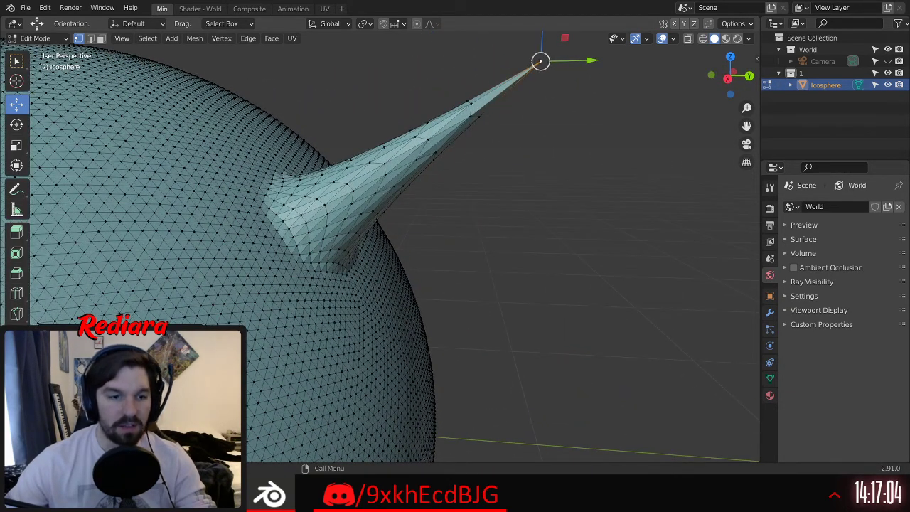
{"action": "left_click_drag", "start_coordinate": [151, 425], "coordinate": [102, 425]}
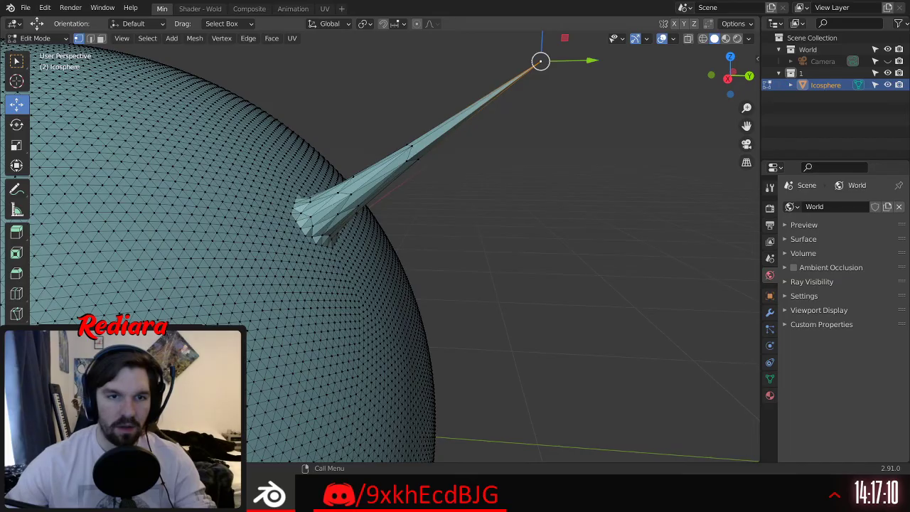
Step: Deselect the spike's tip vertex and switch the sphere from Edit Mode back to Object Mode
{"action": "middle_click_drag", "start_coordinate": [273, 276], "coordinate": [293, 283]}
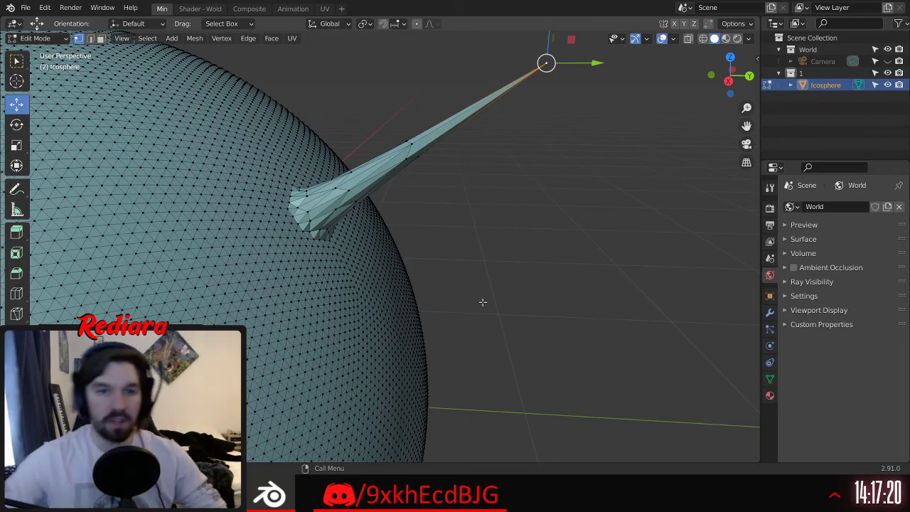
{"action": "left_click", "coordinate": [484, 169]}
{"action": "scroll", "coordinate": [491, 170], "scroll_direction": "down", "scroll_amount": 3}
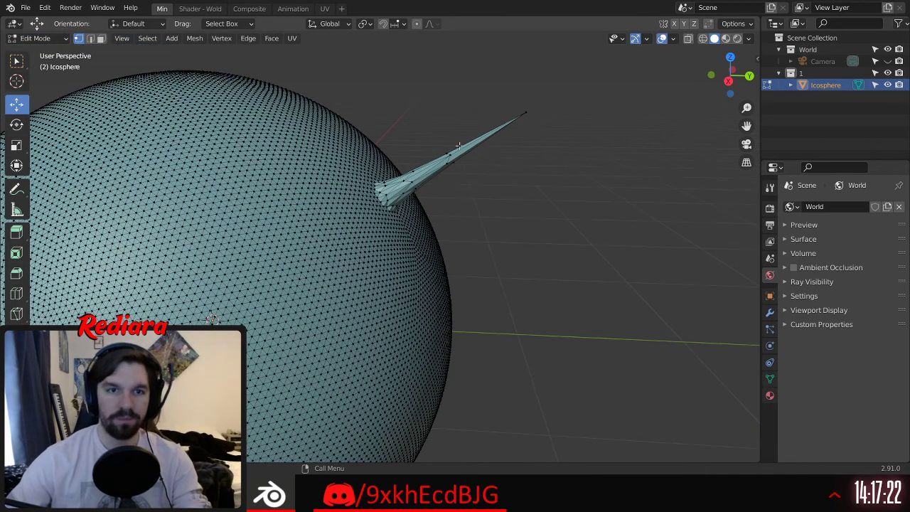
{"action": "scroll", "coordinate": [440, 167], "scroll_direction": "down", "scroll_amount": 5}
{"action": "scroll", "coordinate": [394, 202], "scroll_direction": "up", "scroll_amount": 1}
{"action": "middle_click_drag", "start_coordinate": [377, 191], "coordinate": [362, 165]}
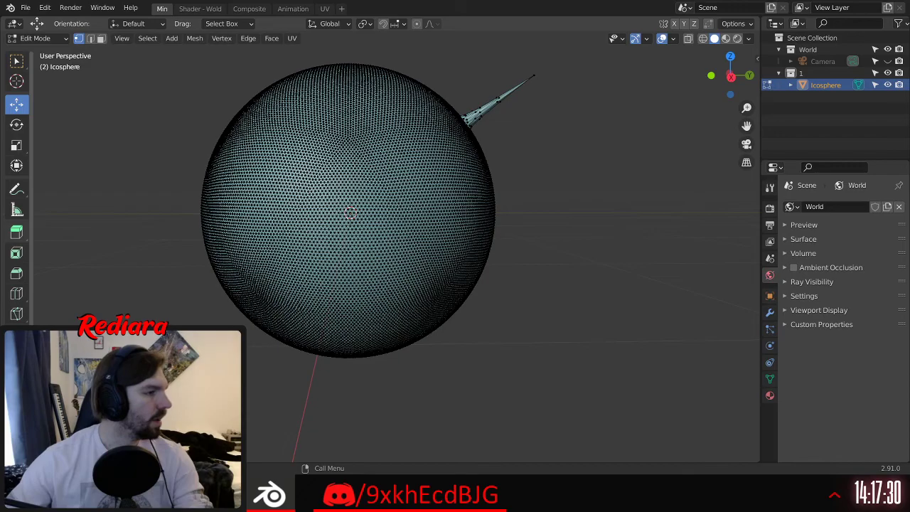
{"action": "middle_click_drag", "start_coordinate": [359, 221], "coordinate": [368, 250]}
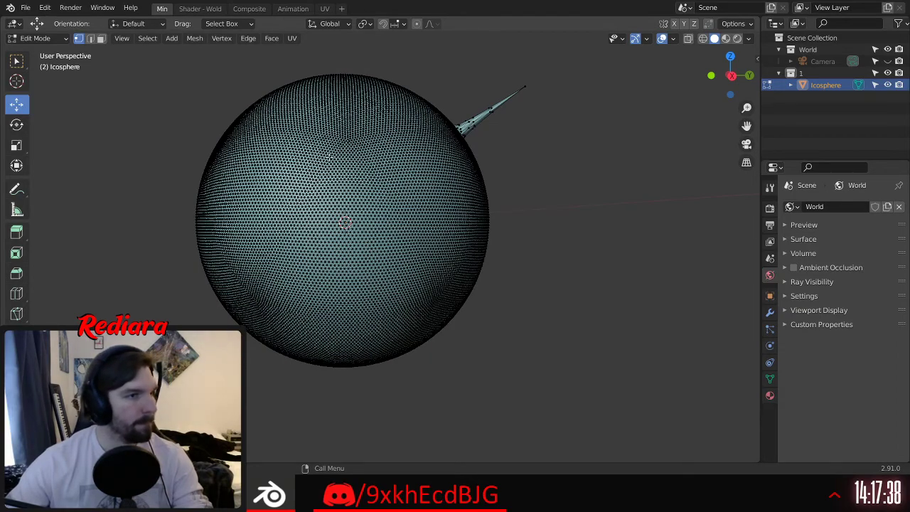
{"action": "scroll", "coordinate": [318, 172], "scroll_direction": "up", "scroll_amount": 2}
{"action": "middle_click_drag", "start_coordinate": [421, 252], "coordinate": [415, 250]}
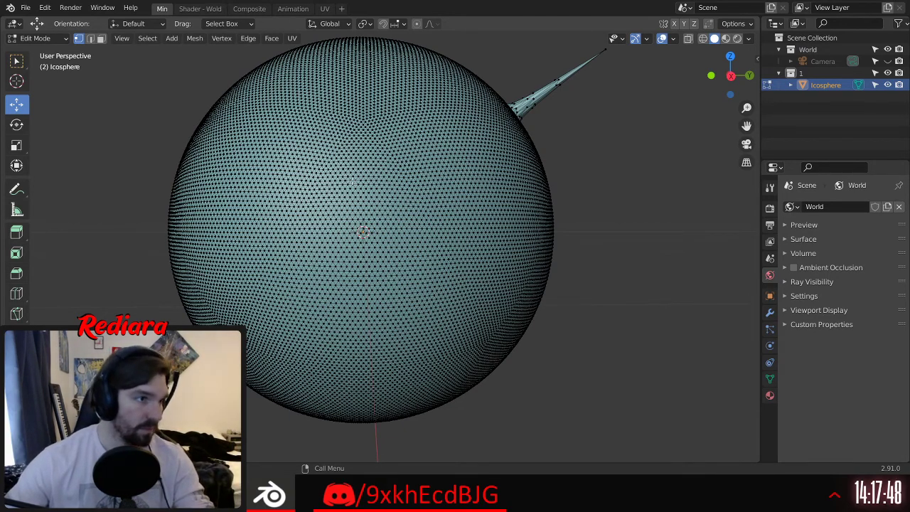
{"action": "scroll", "coordinate": [336, 181], "scroll_direction": "up", "scroll_amount": 3}
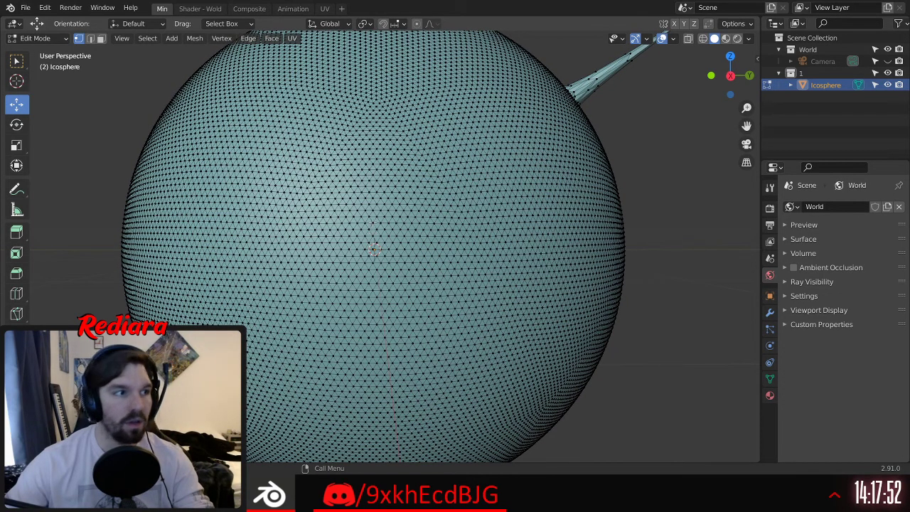
{"action": "mouse_move", "coordinate": [371, 214]}
{"action": "middle_mouse_down"}
{"action": "mouse_move", "coordinate": [463, 217]}
{"action": "mouse_move", "coordinate": [359, 224]}
{"action": "middle_mouse_up"}
{"action": "left_click", "coordinate": [32, 39]}
{"action": "left_click", "coordinate": [32, 51]}
{"action": "left_click", "coordinate": [151, 39]}
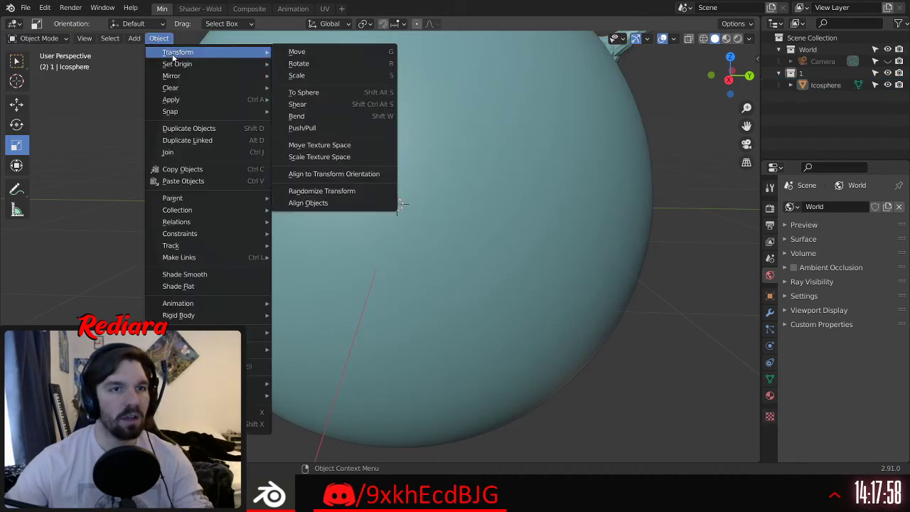
{"action": "mouse_move", "coordinate": [134, 39]}
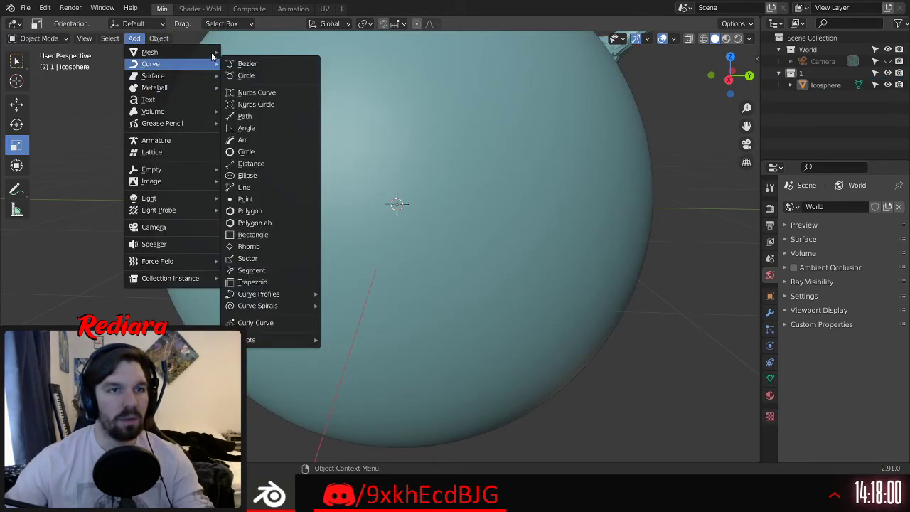
{"action": "mouse_move", "coordinate": [211, 53]}
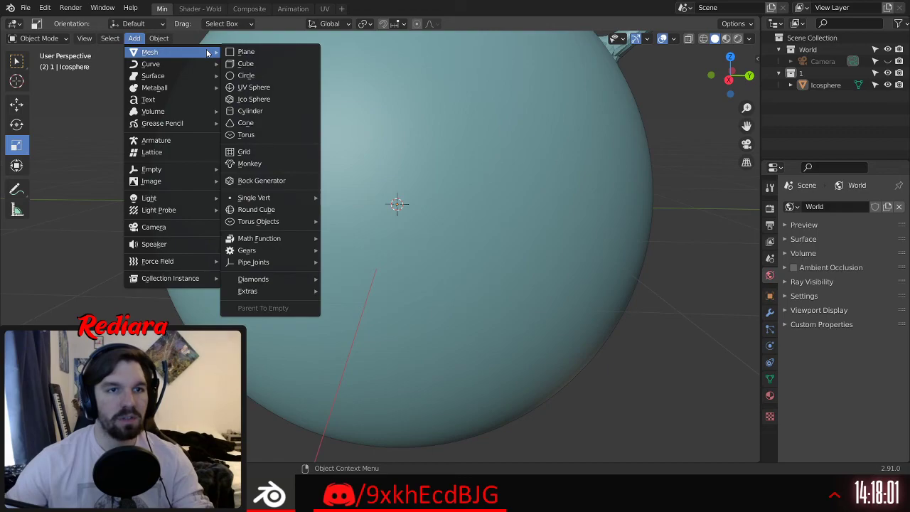
{"action": "left_click", "coordinate": [267, 100]}
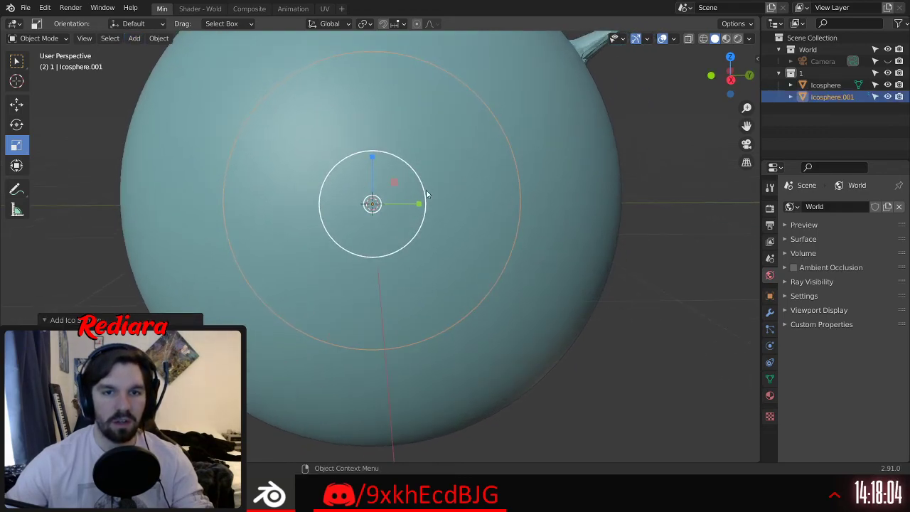
{"action": "key", "text": "s"}
{"action": "left_click", "coordinate": [388, 207]}
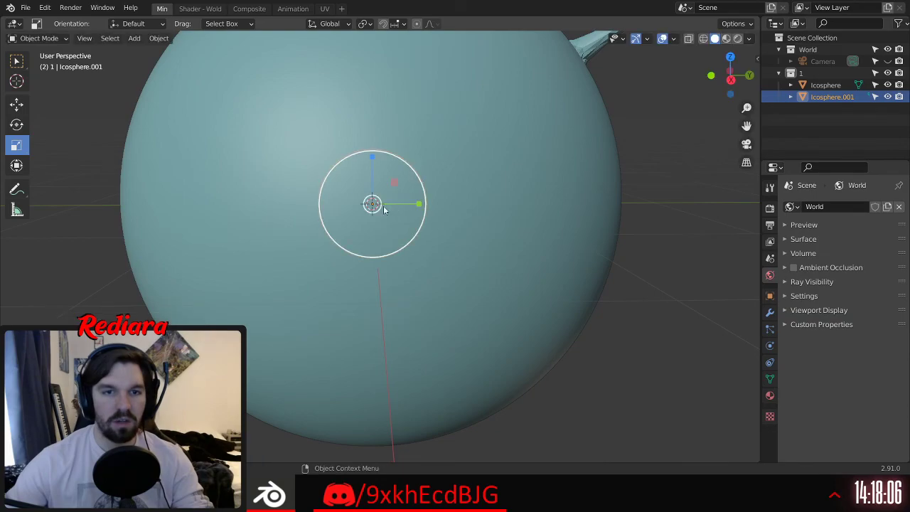
{"action": "key", "text": "Delete"}
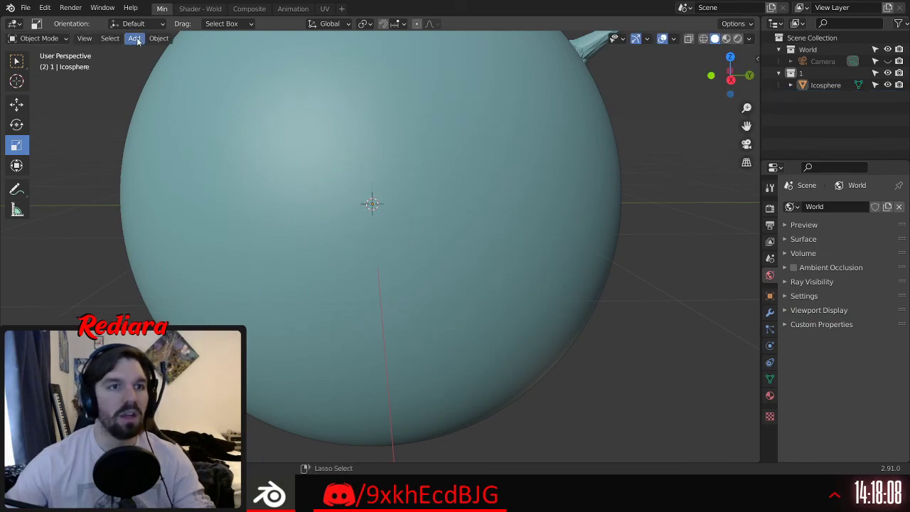
Step: Add a second ico sphere at the centre of the large sphere and scale it down to about half its size
{"action": "left_click", "coordinate": [135, 37]}
{"action": "mouse_move", "coordinate": [146, 52]}
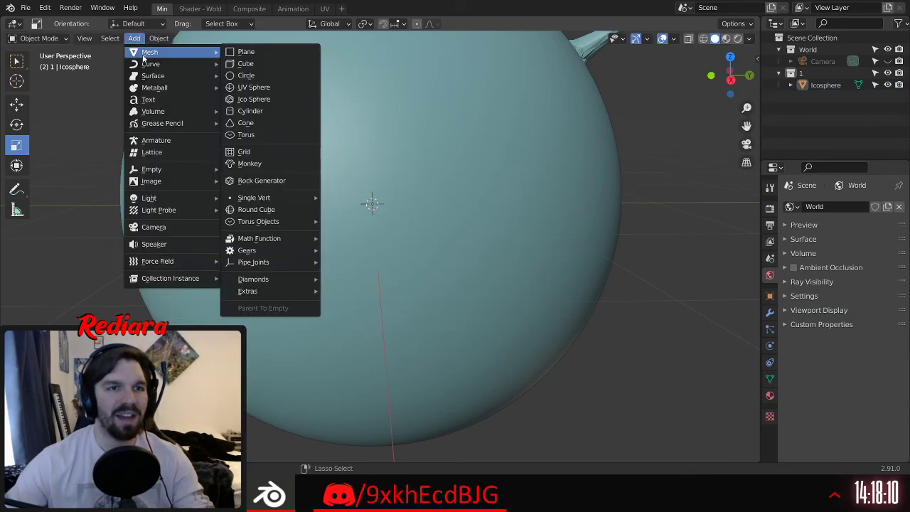
{"action": "left_click", "coordinate": [263, 101]}
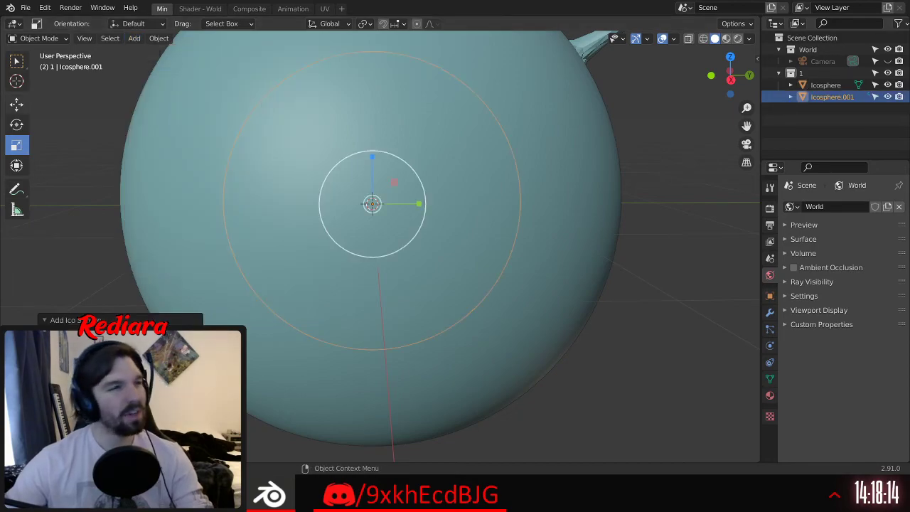
{"action": "middle_click_drag", "start_coordinate": [473, 231], "coordinate": [379, 191]}
{"action": "scroll", "coordinate": [444, 200], "scroll_direction": "down", "scroll_amount": 4}
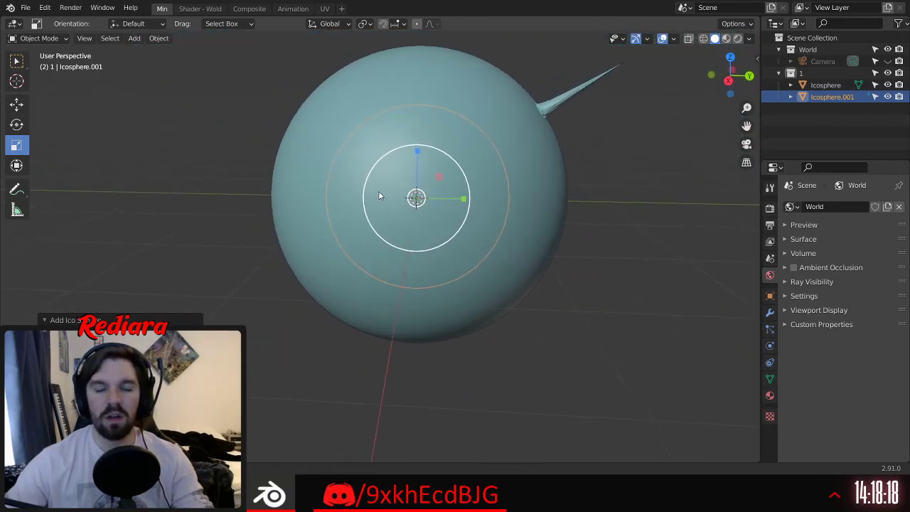
{"action": "scroll", "coordinate": [451, 154], "scroll_direction": "up", "scroll_amount": 3}
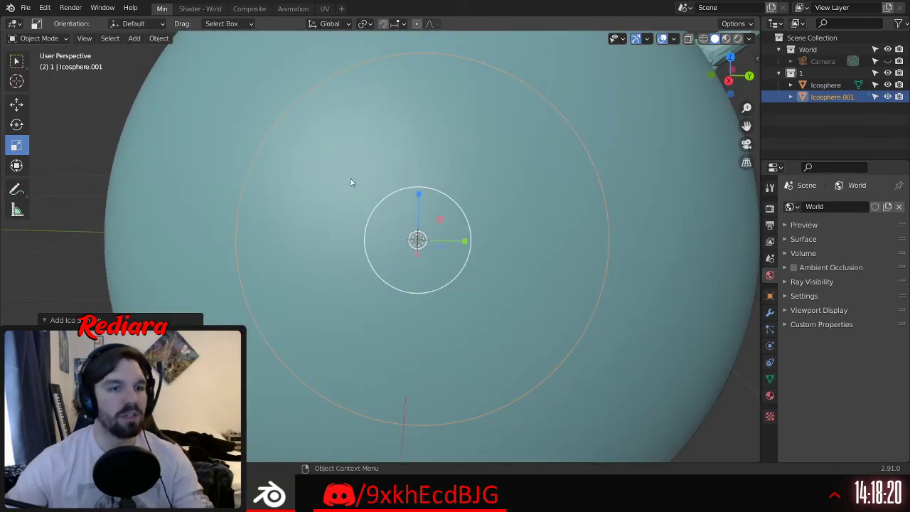
{"action": "left_click_drag", "start_coordinate": [468, 215], "coordinate": [445, 229]}
Step: Move the small sphere out along the X axis until it bulges from the front of the large sphere
{"action": "left_click", "coordinate": [17, 104]}
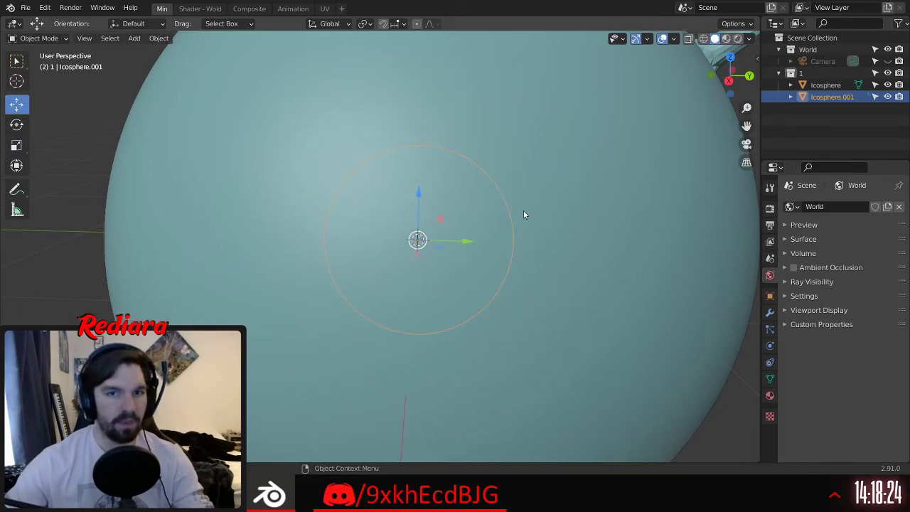
{"action": "middle_click_drag", "start_coordinate": [522, 212], "coordinate": [421, 219]}
{"action": "middle_click_drag", "start_coordinate": [543, 229], "coordinate": [380, 158], "text": "shift"}
{"action": "left_click_drag", "start_coordinate": [567, 204], "coordinate": [286, 209]}
{"action": "middle_click_drag", "start_coordinate": [215, 183], "coordinate": [317, 144]}
{"action": "middle_click_drag", "start_coordinate": [197, 210], "coordinate": [363, 123]}
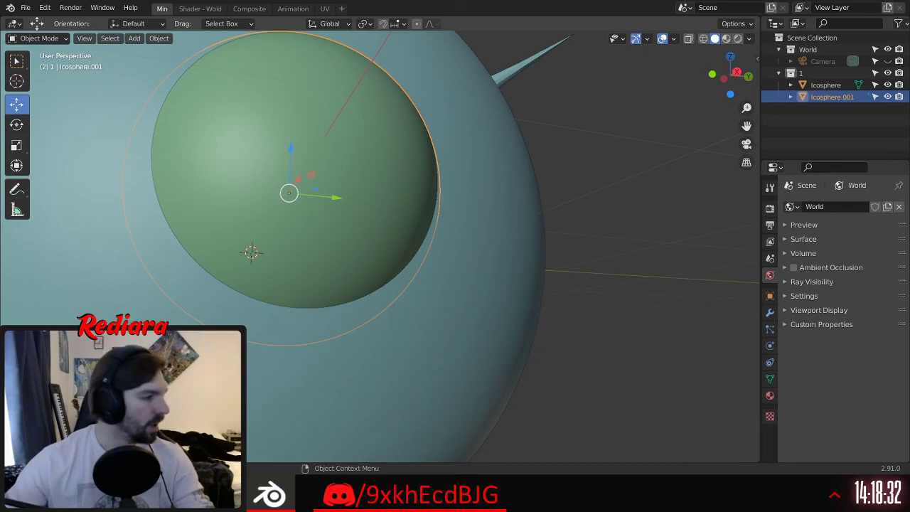
{"action": "middle_click_drag", "start_coordinate": [98, 125], "coordinate": [79, 145]}
{"action": "middle_click_drag", "start_coordinate": [235, 135], "coordinate": [89, 221]}
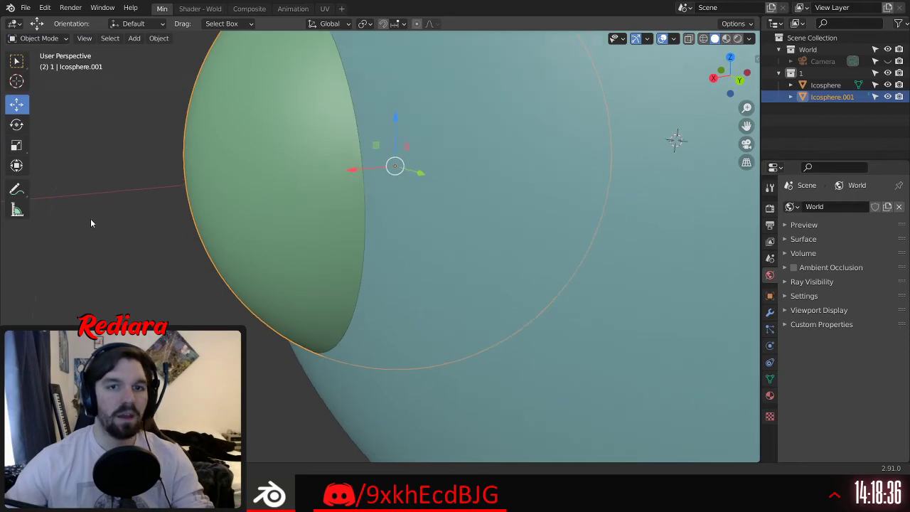
Step: Flatten the small sphere along the X axis and tilt it around the Y axis to follow the large sphere's curvature
{"action": "left_click", "coordinate": [17, 145]}
{"action": "left_click_drag", "start_coordinate": [350, 170], "coordinate": [371, 169]}
{"action": "left_click", "coordinate": [15, 103]}
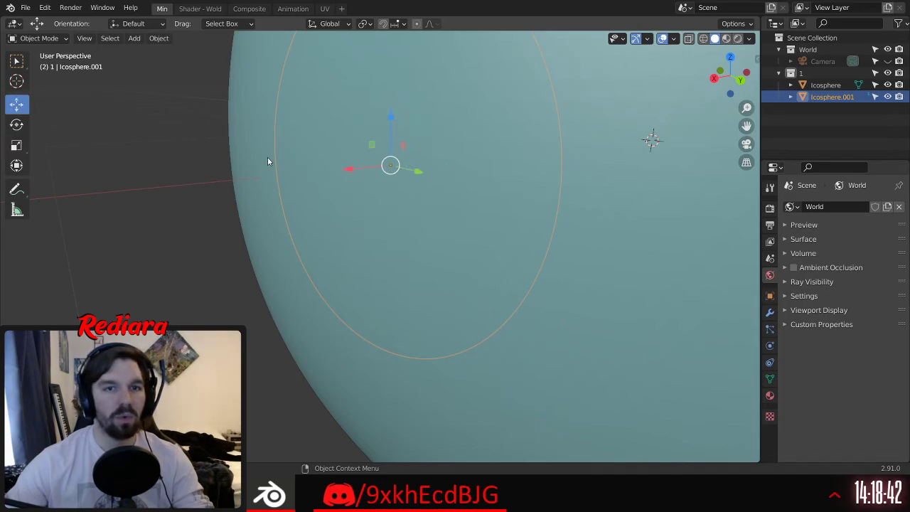
{"action": "left_click", "coordinate": [17, 125]}
{"action": "left_click_drag", "start_coordinate": [357, 152], "coordinate": [361, 140]}
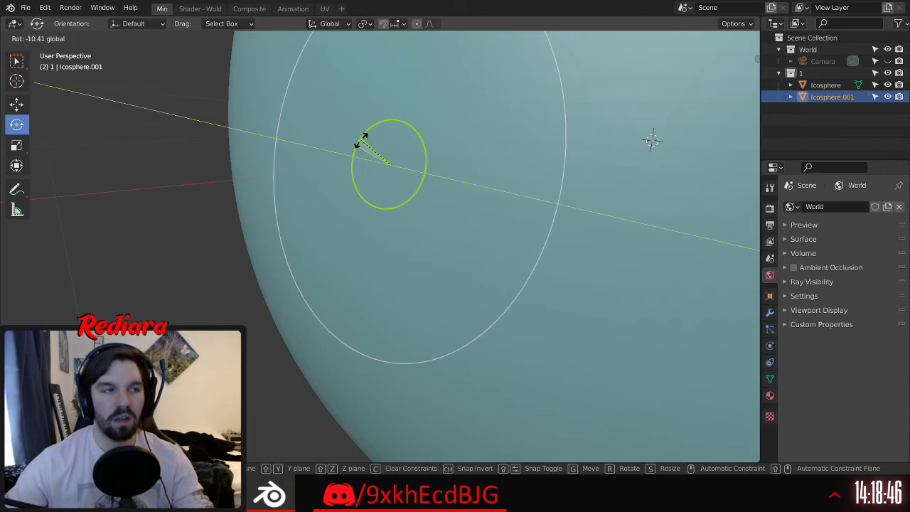
{"action": "left_click_drag", "start_coordinate": [362, 140], "coordinate": [391, 46]}
Step: Move the flattened sphere outward along the X axis so that it protrudes from the front of the large sphere
{"action": "left_click", "coordinate": [15, 104]}
{"action": "middle_click_drag", "start_coordinate": [352, 113], "coordinate": [362, 173]}
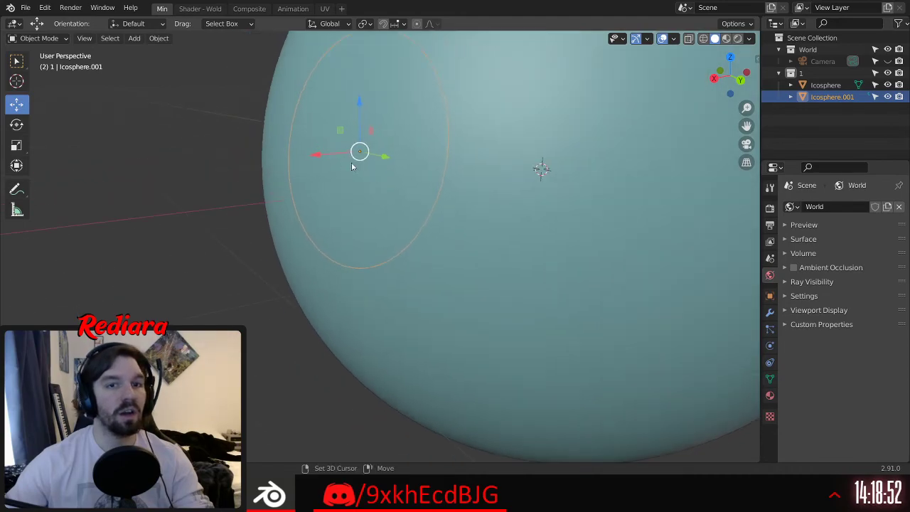
{"action": "left_click_drag", "start_coordinate": [315, 154], "coordinate": [271, 161]}
{"action": "middle_click_drag", "start_coordinate": [270, 161], "coordinate": [353, 147]}
{"action": "scroll", "coordinate": [318, 177], "scroll_direction": "down", "scroll_amount": 3}
{"action": "middle_click_drag", "start_coordinate": [317, 177], "coordinate": [278, 189]}
{"action": "scroll", "coordinate": [282, 155], "scroll_direction": "up", "scroll_amount": 5}
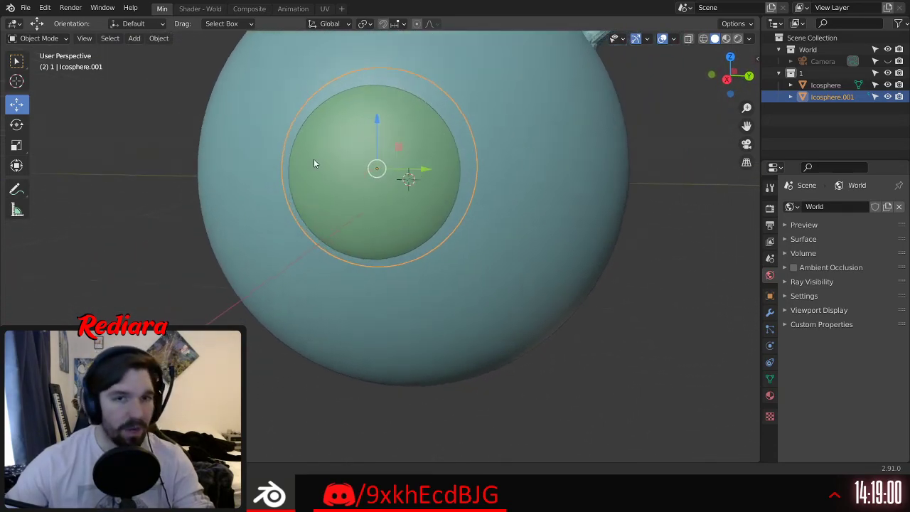
Step: Nudge the flattened sphere slightly further out along the X axis
{"action": "middle_click_drag", "start_coordinate": [314, 164], "coordinate": [324, 160]}
{"action": "scroll", "coordinate": [333, 154], "scroll_direction": "up", "scroll_amount": 2}
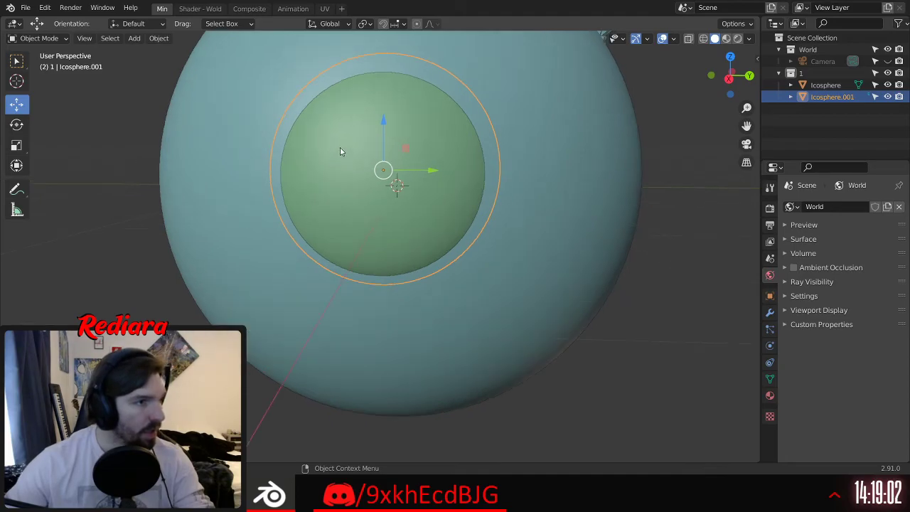
{"action": "middle_click_drag", "start_coordinate": [386, 126], "coordinate": [401, 169]}
{"action": "key", "text": "g"}
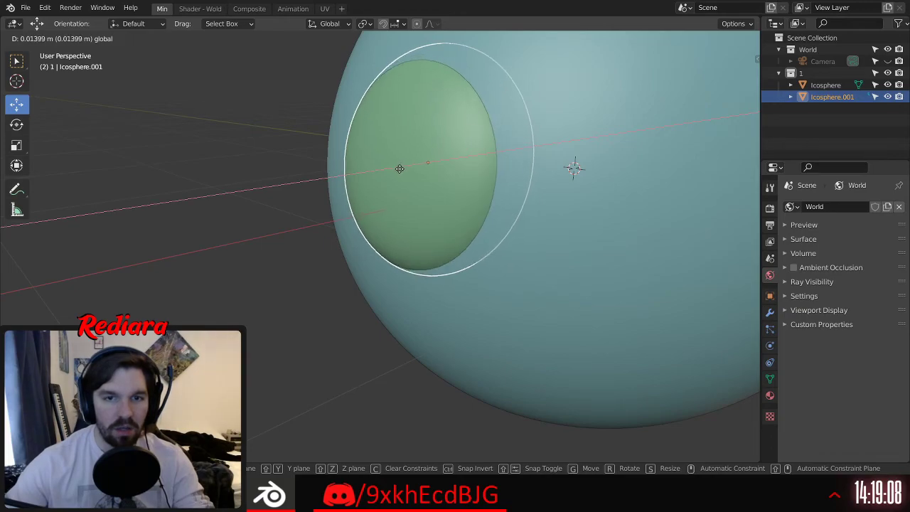
{"action": "left_click", "coordinate": [391, 173]}
{"action": "mouse_move", "coordinate": [390, 173]}
{"action": "middle_mouse_down"}
{"action": "mouse_move", "coordinate": [398, 168]}
{"action": "mouse_move", "coordinate": [362, 182]}
{"action": "mouse_move", "coordinate": [382, 184]}
{"action": "mouse_move", "coordinate": [379, 171]}
{"action": "middle_mouse_up"}
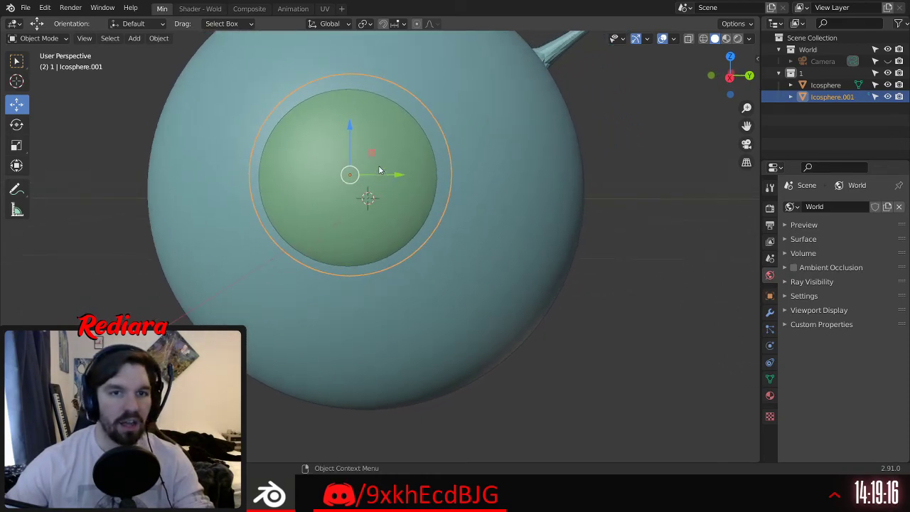
Step: Deselect the flattened sphere and examine how it sits on the front of the large sphere
{"action": "middle_click_drag", "start_coordinate": [305, 78], "coordinate": [382, 127], "text": "shift"}
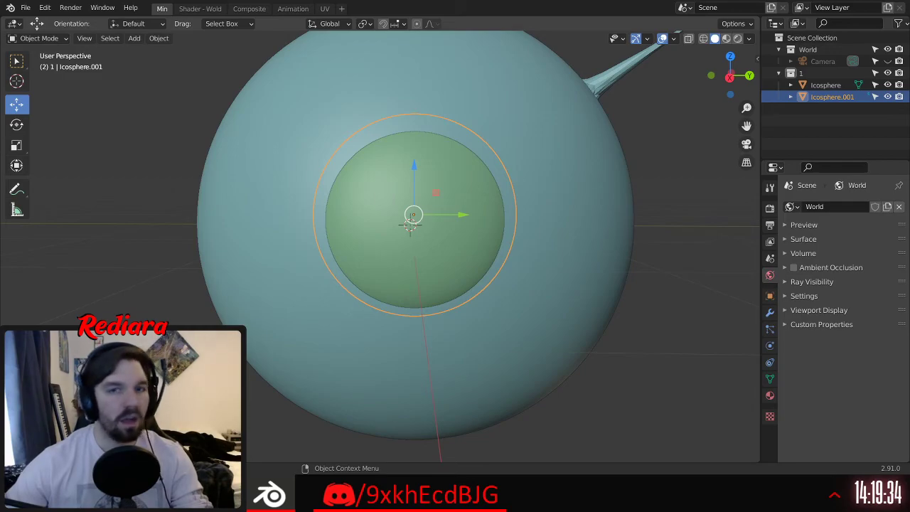
{"action": "scroll", "coordinate": [411, 223], "scroll_direction": "up", "scroll_amount": 2}
{"action": "middle_click_drag", "start_coordinate": [411, 238], "coordinate": [376, 208]}
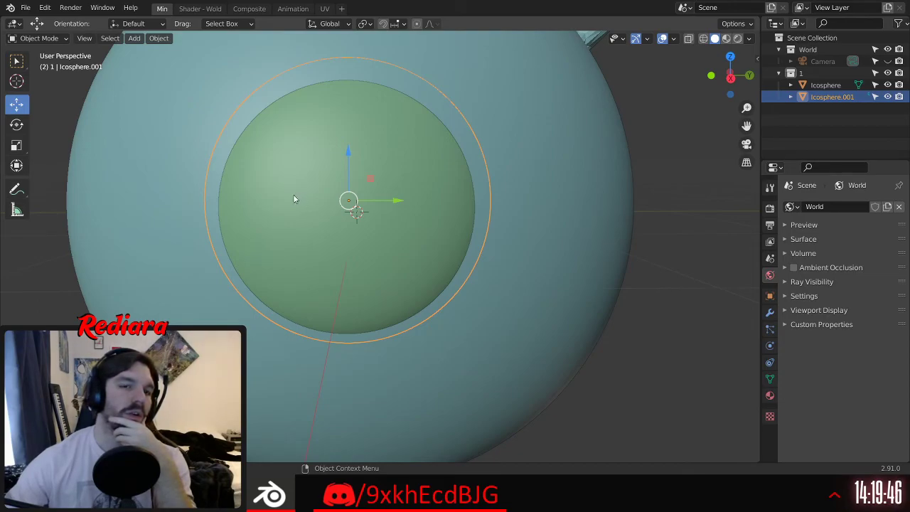
{"action": "scroll", "coordinate": [294, 198], "scroll_direction": "down", "scroll_amount": 3}
{"action": "scroll", "coordinate": [270, 204], "scroll_direction": "down", "scroll_amount": 2}
{"action": "left_click", "coordinate": [481, 355]}
{"action": "middle_click_drag", "start_coordinate": [278, 215], "coordinate": [353, 231], "text": "shift"}
{"action": "scroll", "coordinate": [375, 202], "scroll_direction": "up", "scroll_amount": 4}
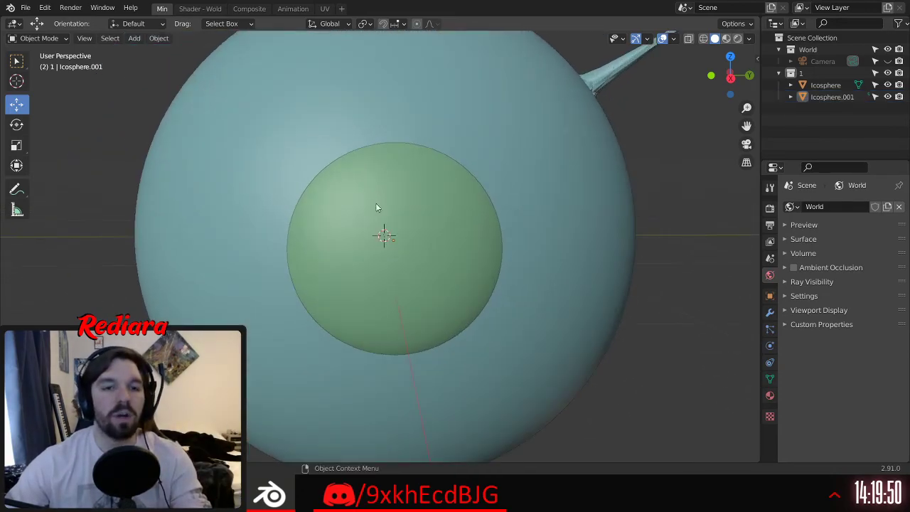
Step: Rename the large spiked sphere as Boedy
{"action": "left_click", "coordinate": [836, 86]}
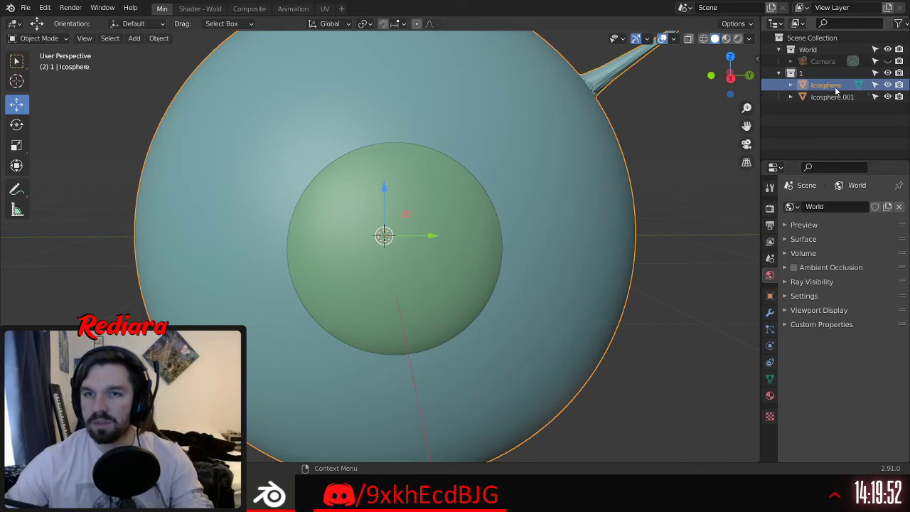
{"action": "double_click", "coordinate": [836, 87]}
{"action": "type", "text": "B"}
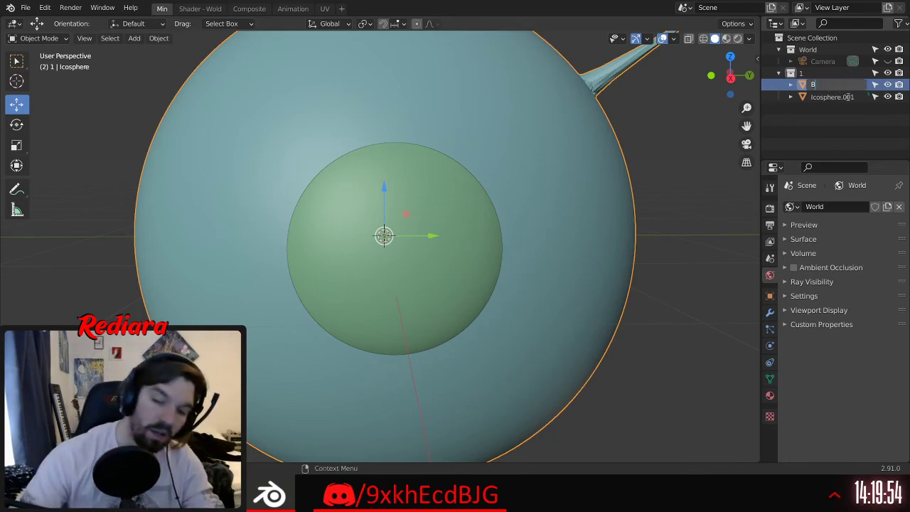
{"action": "type", "text": "oedy"}
{"action": "key", "text": "Return"}
Step: Rename the flattened front sphere as Mouth
{"action": "double_click", "coordinate": [846, 98]}
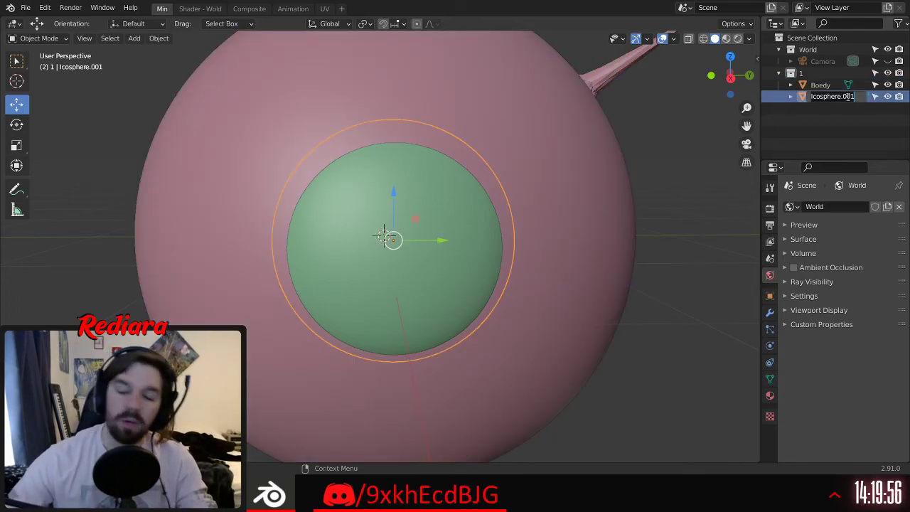
{"action": "type", "text": "Mouth"}
{"action": "key", "text": "Return"}
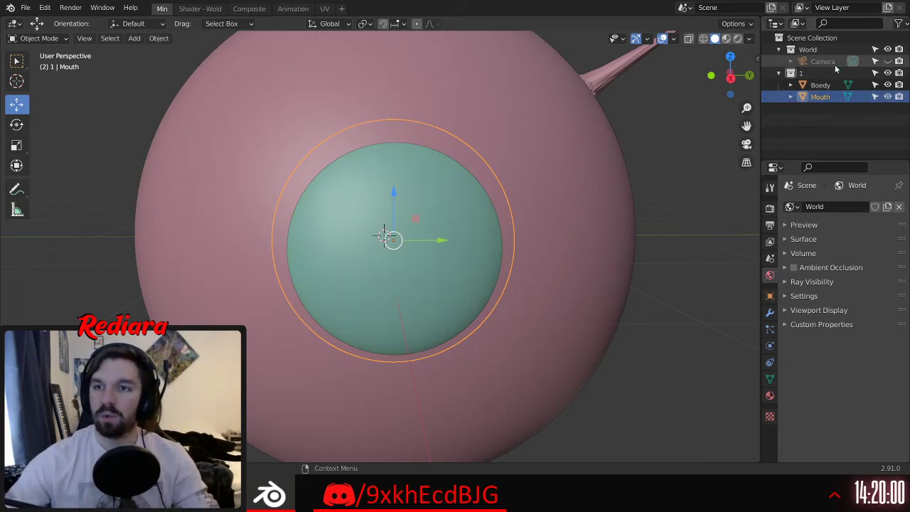
{"action": "left_click", "coordinate": [823, 85]}
{"action": "left_click", "coordinate": [822, 96], "text": "shift"}
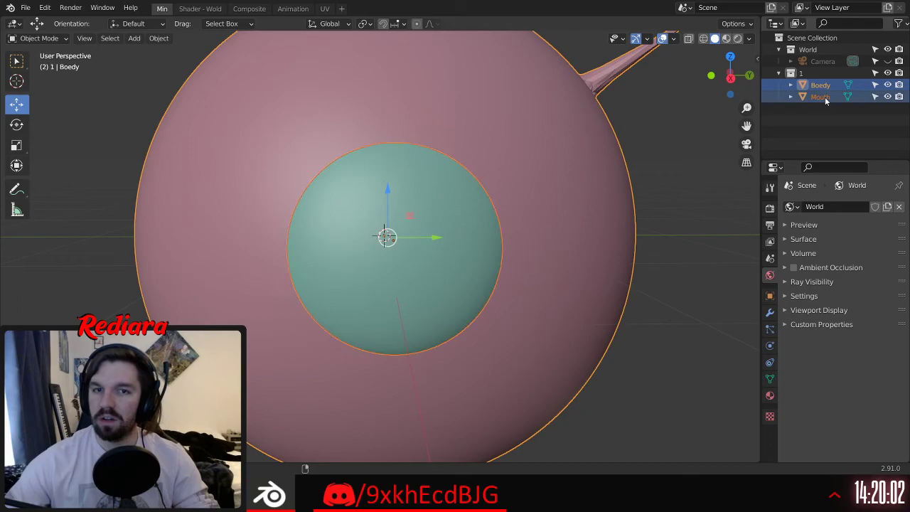
{"action": "left_click", "coordinate": [656, 212]}
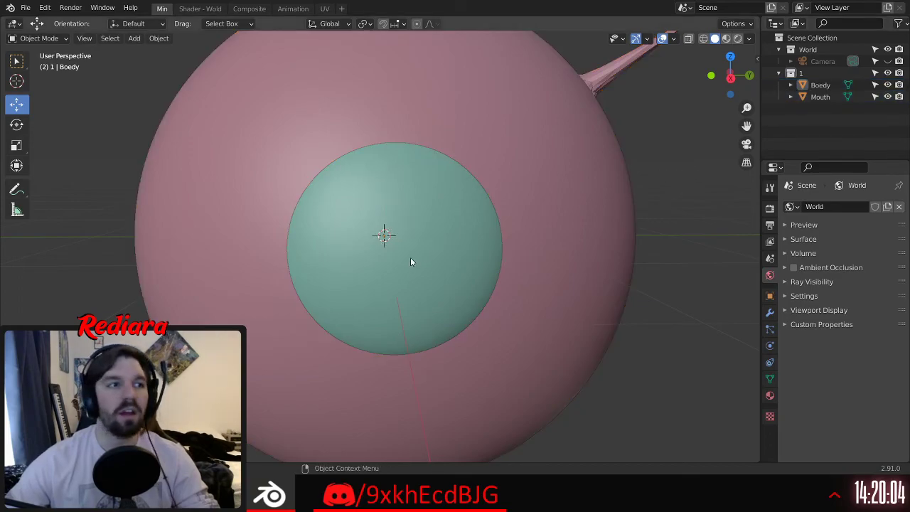
Step: Add an ico sphere mesh at the centre of the body
{"action": "middle_click_drag", "start_coordinate": [429, 239], "coordinate": [414, 229]}
{"action": "scroll", "coordinate": [417, 236], "scroll_direction": "up", "scroll_amount": 3}
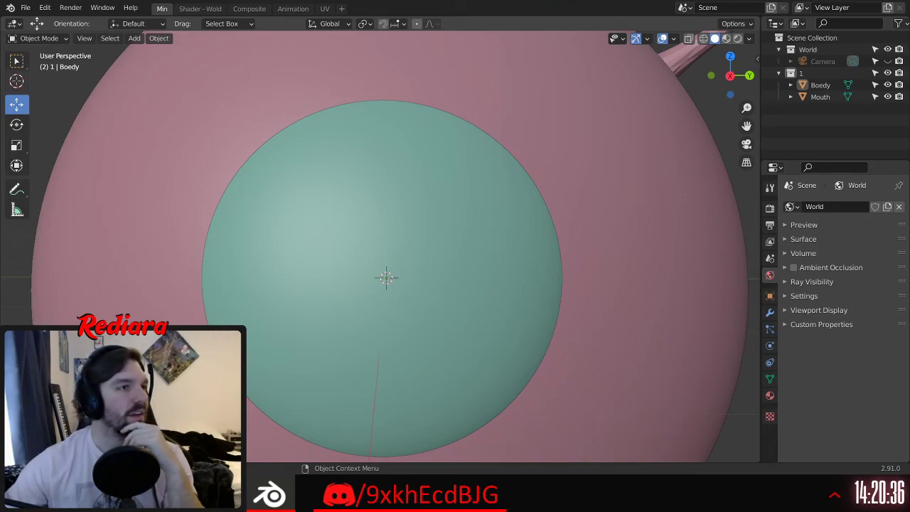
{"action": "scroll", "coordinate": [384, 246], "scroll_direction": "down", "scroll_amount": 3}
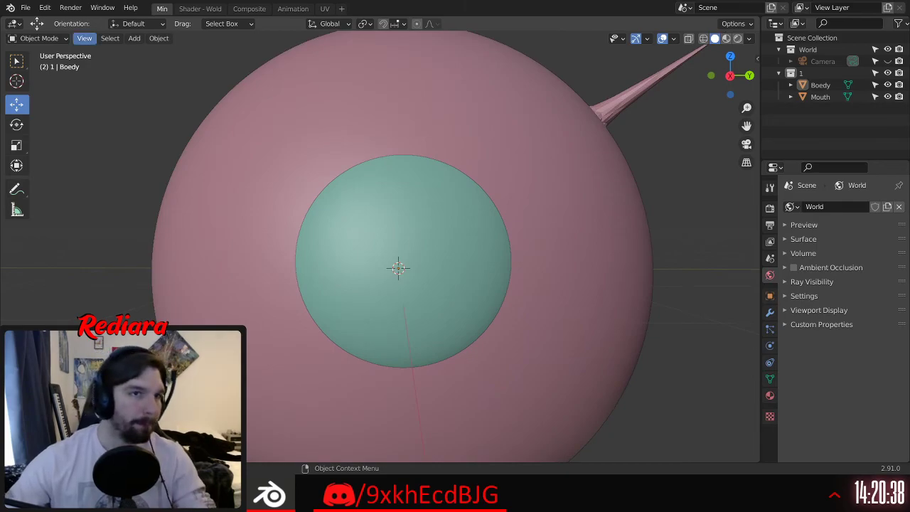
{"action": "left_click", "coordinate": [134, 37]}
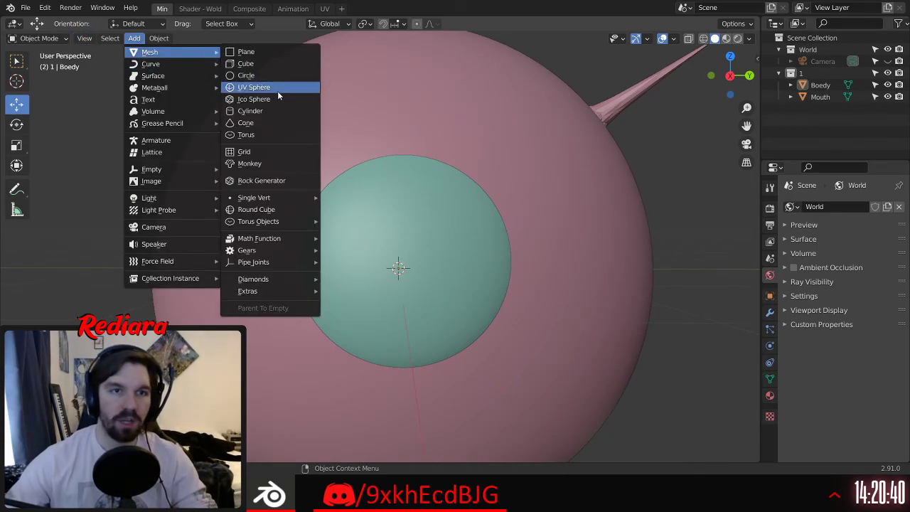
{"action": "left_click", "coordinate": [305, 98]}
{"action": "middle_click_drag", "start_coordinate": [413, 195], "coordinate": [332, 211]}
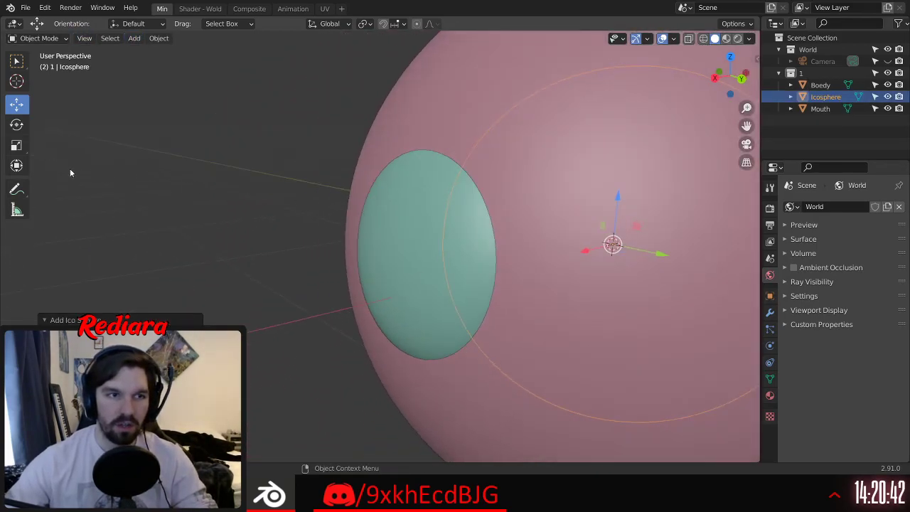
Step: Scale the new ico sphere down uniformly to about the width of the mouth
{"action": "left_click", "coordinate": [17, 145]}
{"action": "key", "text": "KP_Decimal"}
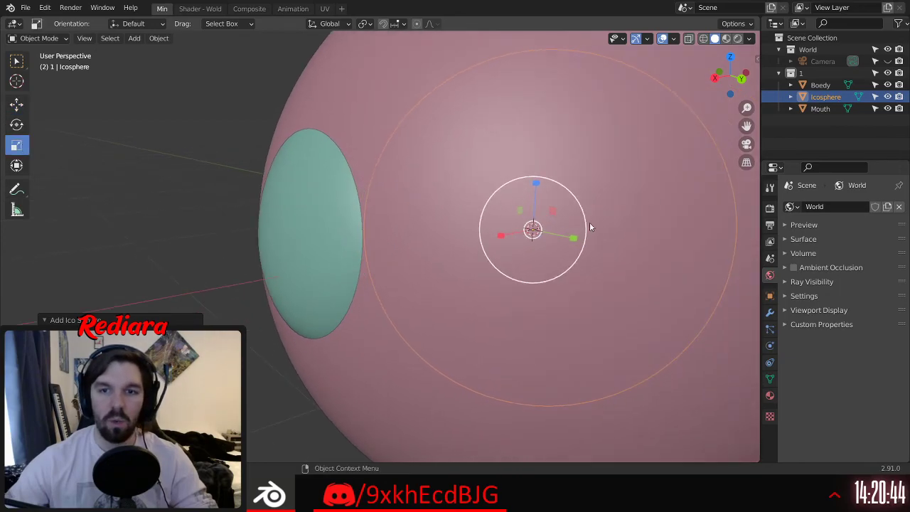
{"action": "key", "text": "s"}
{"action": "left_click", "coordinate": [557, 235]}
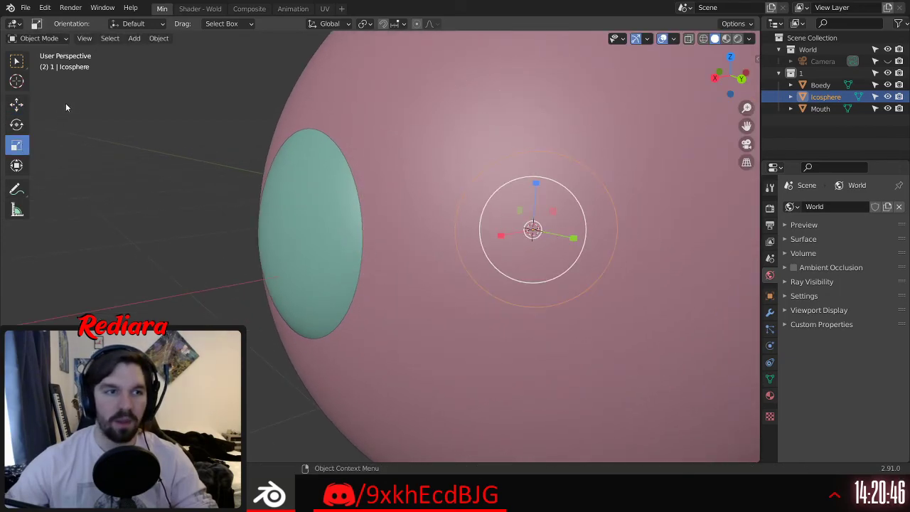
Step: Move the small ico sphere along the X axis to the front of the mouth and flatten it along Z
{"action": "left_click", "coordinate": [19, 107]}
{"action": "left_click_drag", "start_coordinate": [495, 238], "coordinate": [284, 270]}
{"action": "middle_click_drag", "start_coordinate": [285, 270], "coordinate": [343, 276]}
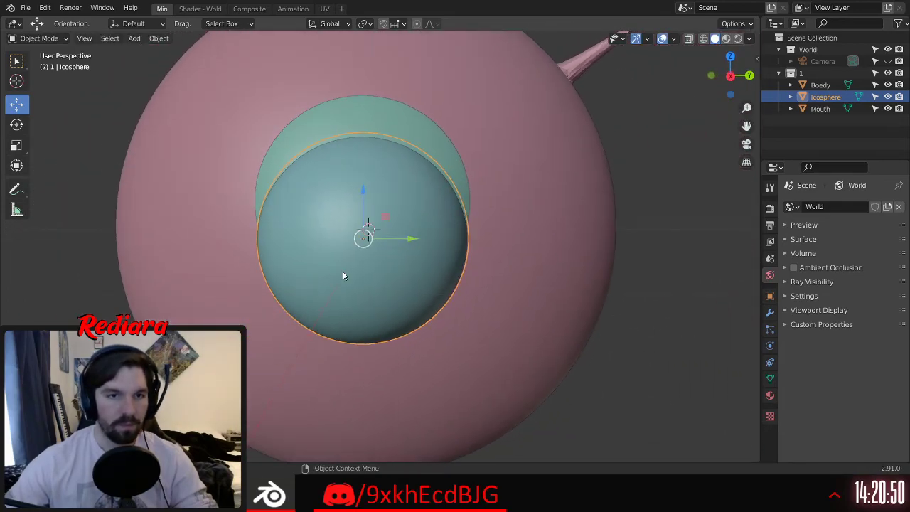
{"action": "left_click", "coordinate": [16, 145]}
{"action": "left_click_drag", "start_coordinate": [363, 199], "coordinate": [358, 218]}
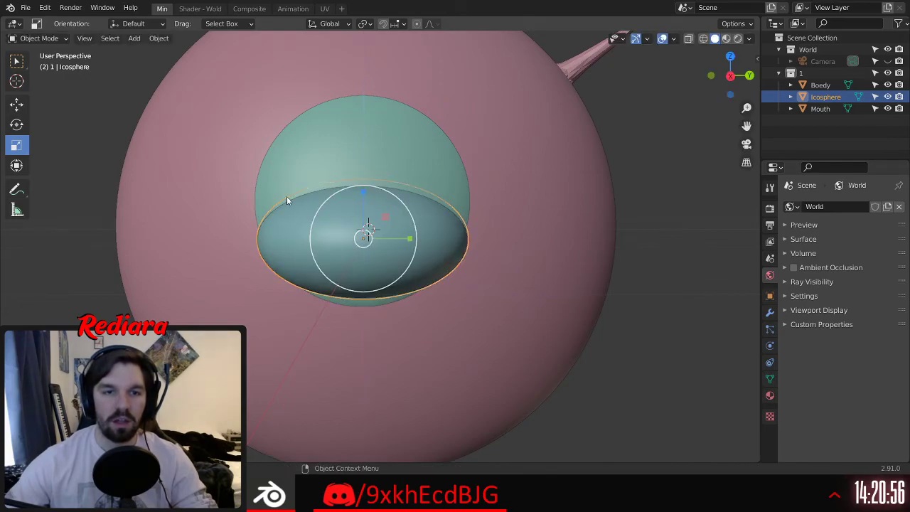
Step: Push the flattened ico sphere back into the mouth along the X axis and fine-tune its position in the mouth's lower half
{"action": "left_click", "coordinate": [16, 105]}
{"action": "middle_click_drag", "start_coordinate": [418, 226], "coordinate": [402, 228]}
{"action": "left_click_drag", "start_coordinate": [432, 238], "coordinate": [455, 235]}
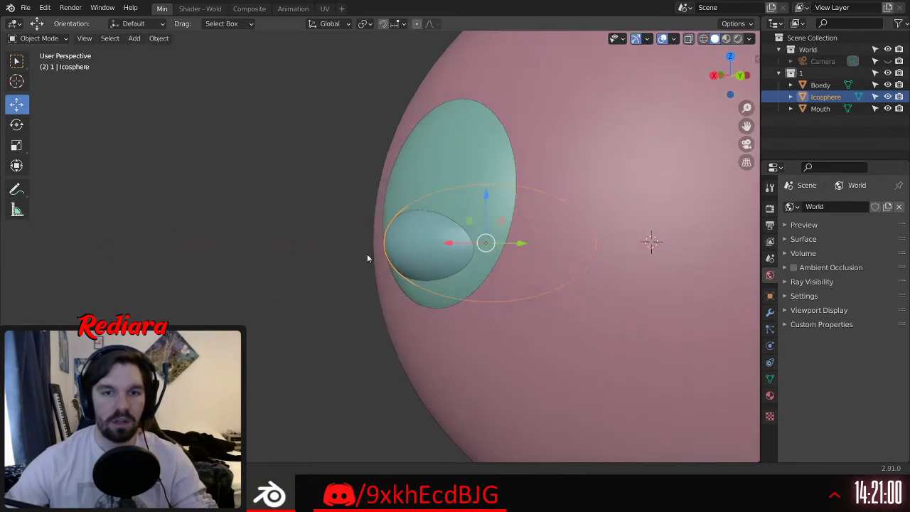
{"action": "middle_click_drag", "start_coordinate": [360, 255], "coordinate": [349, 217]}
{"action": "left_click_drag", "start_coordinate": [316, 207], "coordinate": [323, 195]}
{"action": "middle_click_drag", "start_coordinate": [323, 196], "coordinate": [355, 240]}
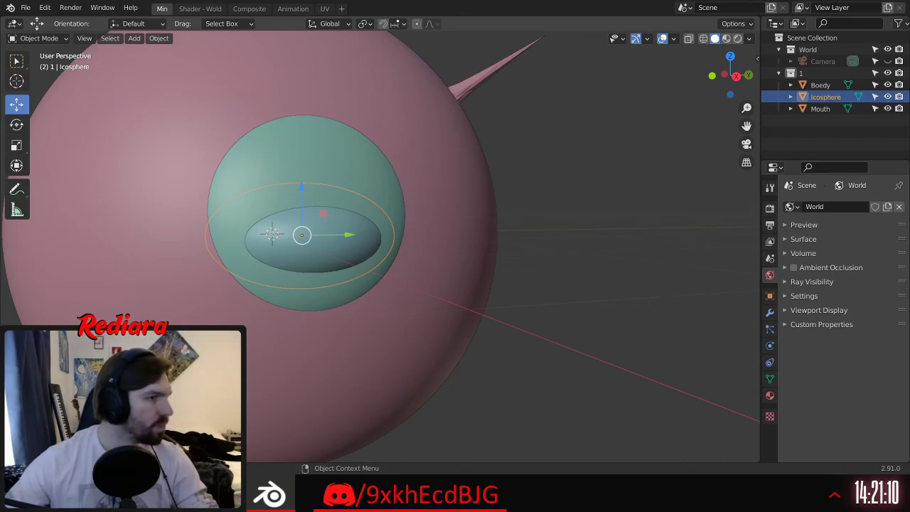
{"action": "scroll", "coordinate": [313, 214], "scroll_direction": "up", "scroll_amount": 4}
{"action": "middle_click_drag", "start_coordinate": [305, 213], "coordinate": [286, 259]}
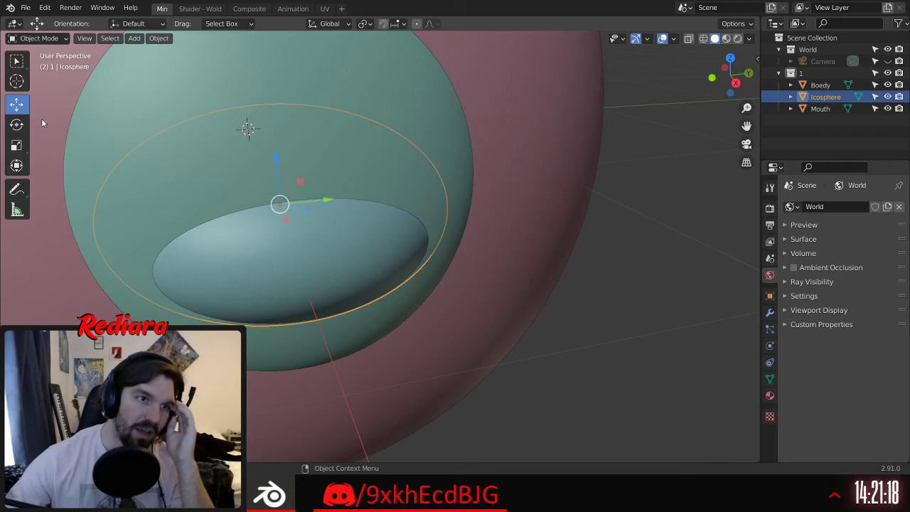
{"action": "left_click_drag", "start_coordinate": [290, 227], "coordinate": [289, 224]}
{"action": "middle_click_drag", "start_coordinate": [311, 203], "coordinate": [280, 186]}
Step: Scale the flattened ico sphere taller along the Z axis and slightly adjust its width along Y
{"action": "left_click", "coordinate": [19, 147]}
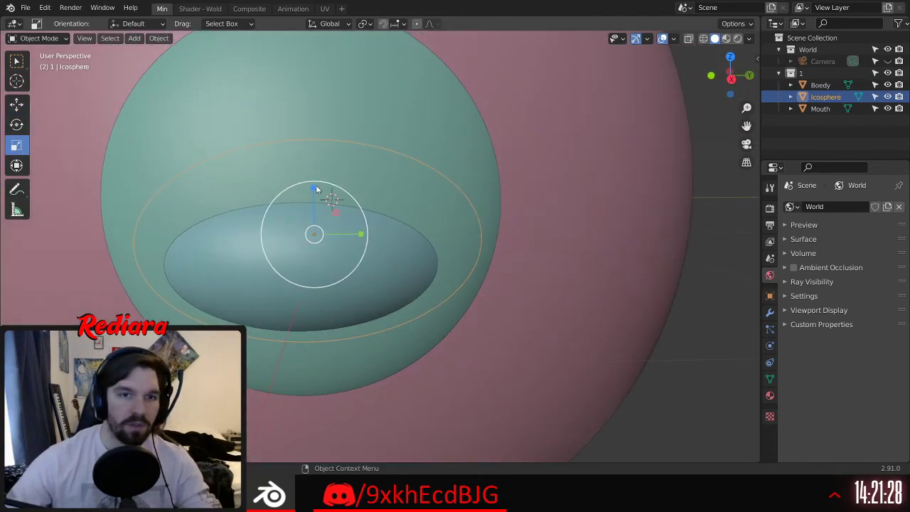
{"action": "left_click_drag", "start_coordinate": [315, 189], "coordinate": [315, 168]}
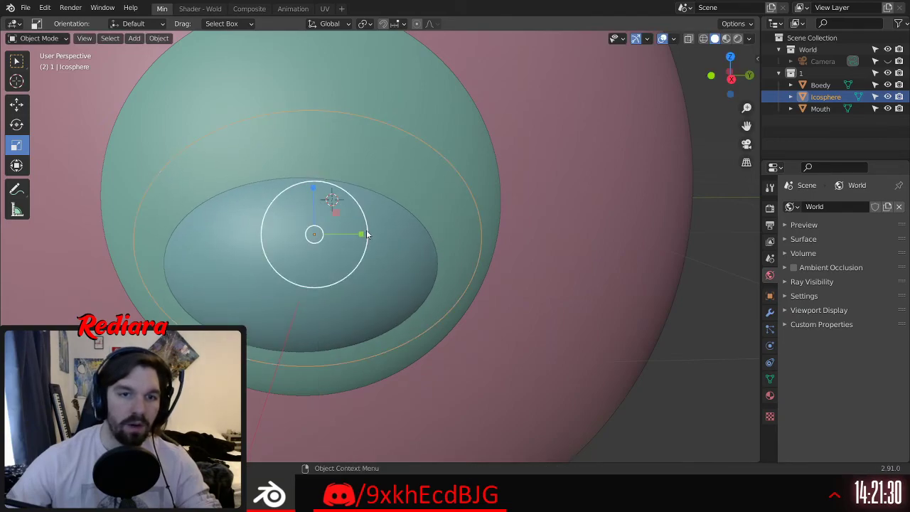
{"action": "left_click_drag", "start_coordinate": [362, 237], "coordinate": [369, 236]}
Step: Scale the ico sphere to about 0.47 along the X axis and move it forward along X through the mouth's front surface
{"action": "middle_click_drag", "start_coordinate": [375, 234], "coordinate": [311, 238]}
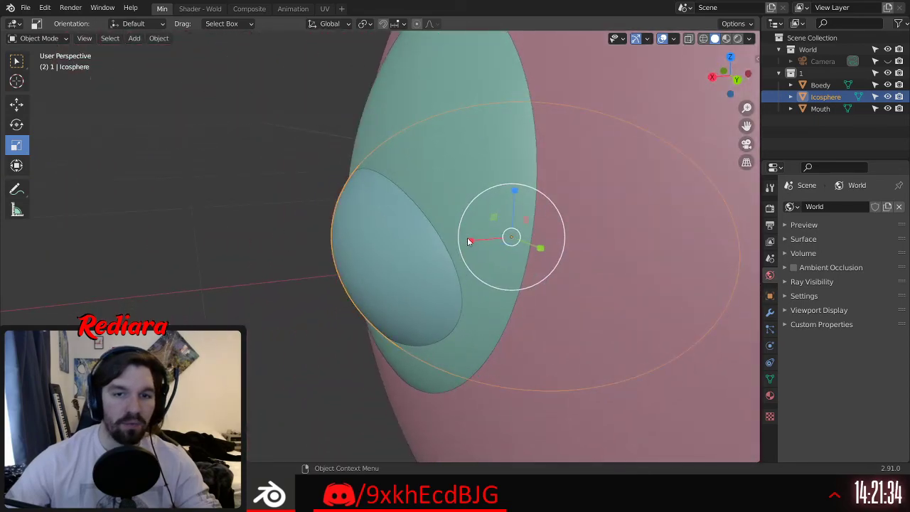
{"action": "key", "text": "s"}
{"action": "key", "text": "x"}
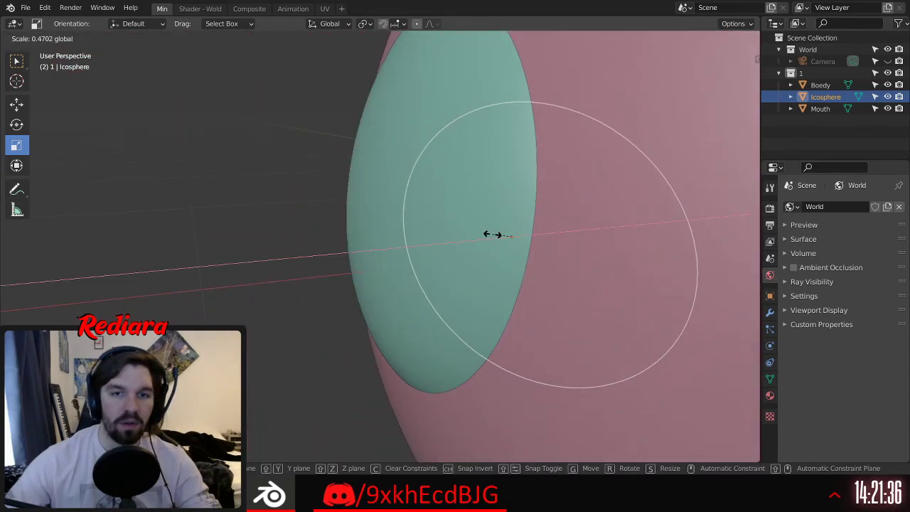
{"action": "left_click", "coordinate": [492, 234]}
{"action": "left_click", "coordinate": [19, 108]}
{"action": "left_click_drag", "start_coordinate": [472, 242], "coordinate": [405, 246]}
{"action": "middle_click_drag", "start_coordinate": [405, 246], "coordinate": [127, 243]}
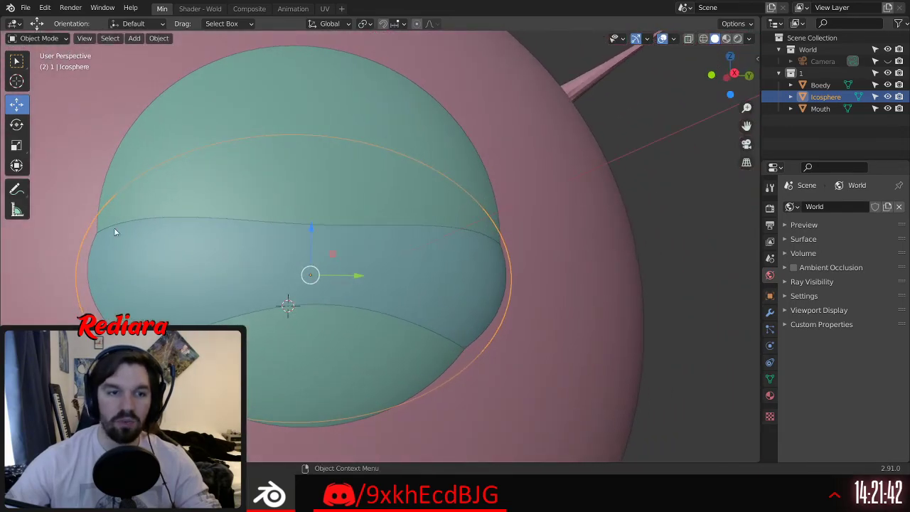
Step: Narrow the thinned ico sphere slightly along the Y axis and adjust its depth in the mouth along X
{"action": "left_click", "coordinate": [16, 146]}
{"action": "left_click_drag", "start_coordinate": [360, 280], "coordinate": [355, 280]}
{"action": "middle_click_drag", "start_coordinate": [355, 280], "coordinate": [142, 178]}
{"action": "left_click", "coordinate": [17, 106]}
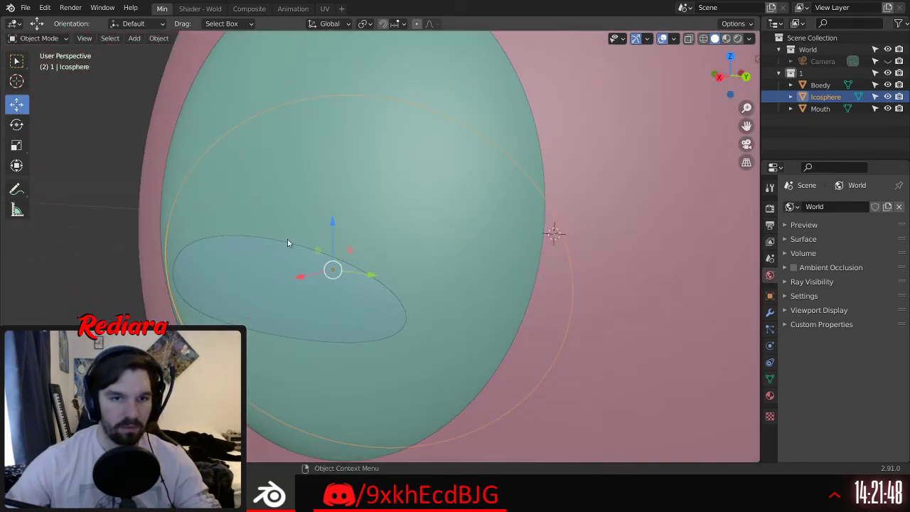
{"action": "left_click_drag", "start_coordinate": [307, 278], "coordinate": [302, 277]}
{"action": "middle_click_drag", "start_coordinate": [285, 251], "coordinate": [364, 235]}
Step: Deselect the ico sphere and examine the shape it forms on the mouth from the front and sides
{"action": "scroll", "coordinate": [338, 252], "scroll_direction": "down", "scroll_amount": 3}
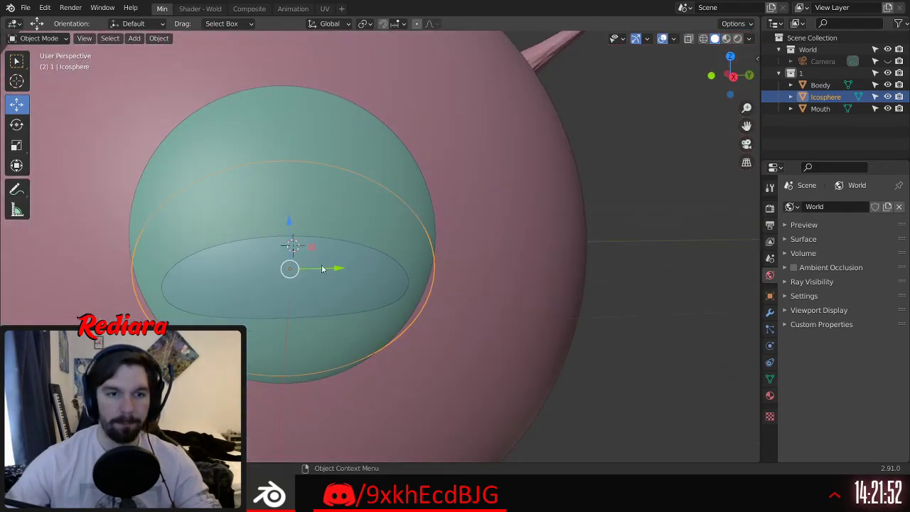
{"action": "middle_click_drag", "start_coordinate": [309, 255], "coordinate": [371, 204], "text": "shift"}
{"action": "scroll", "coordinate": [371, 205], "scroll_direction": "down", "scroll_amount": 6}
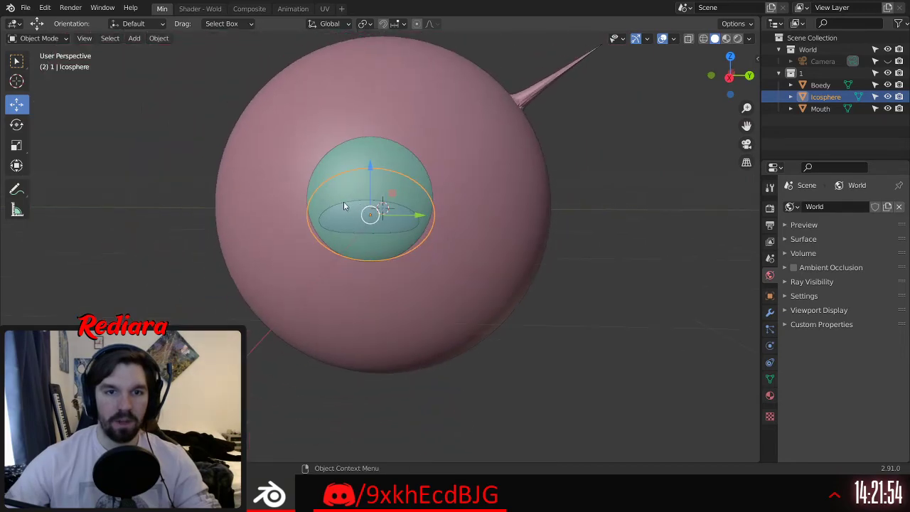
{"action": "left_click", "coordinate": [158, 224]}
{"action": "middle_click_drag", "start_coordinate": [197, 218], "coordinate": [221, 209]}
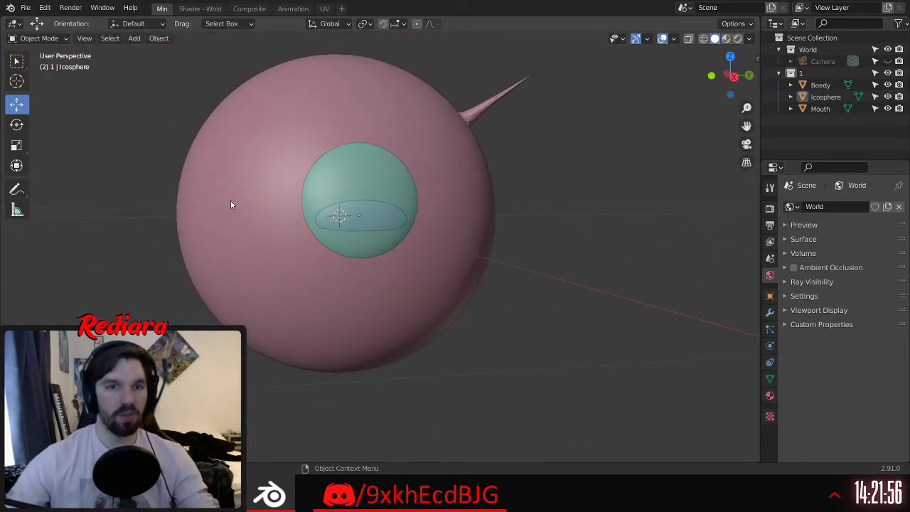
{"action": "scroll", "coordinate": [376, 234], "scroll_direction": "up", "scroll_amount": 6}
{"action": "middle_click_drag", "start_coordinate": [362, 266], "coordinate": [308, 292]}
{"action": "middle_click_drag", "start_coordinate": [334, 216], "coordinate": [364, 217]}
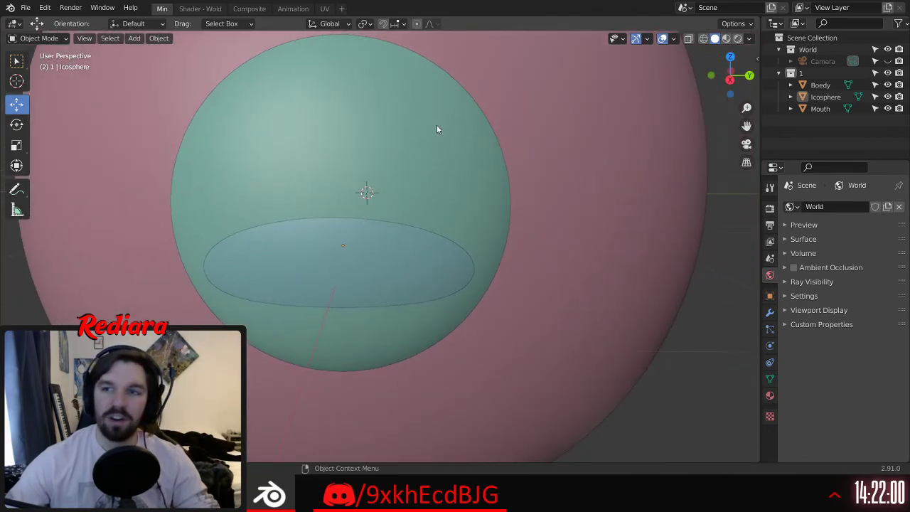
Step: Add a Boolean modifier set to Difference to Mouth with Icosphere as its object, and apply it
{"action": "left_click", "coordinate": [833, 99]}
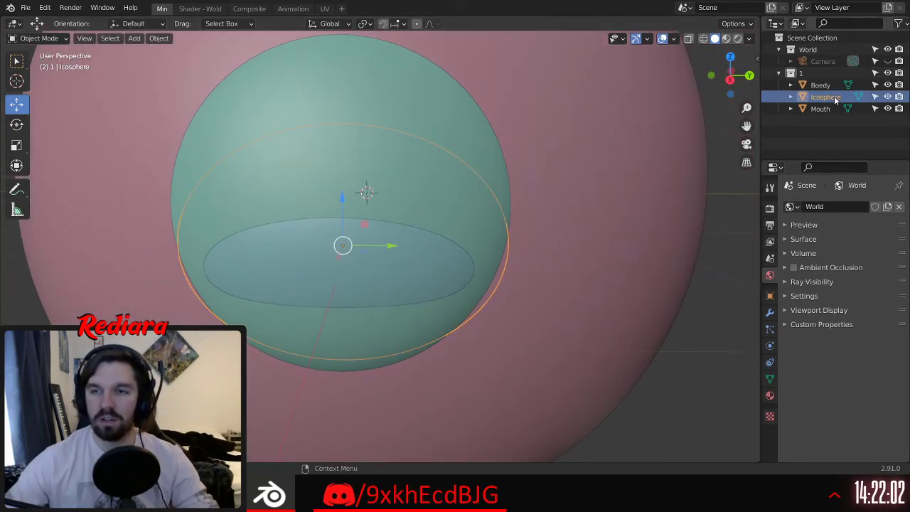
{"action": "left_click", "coordinate": [824, 109]}
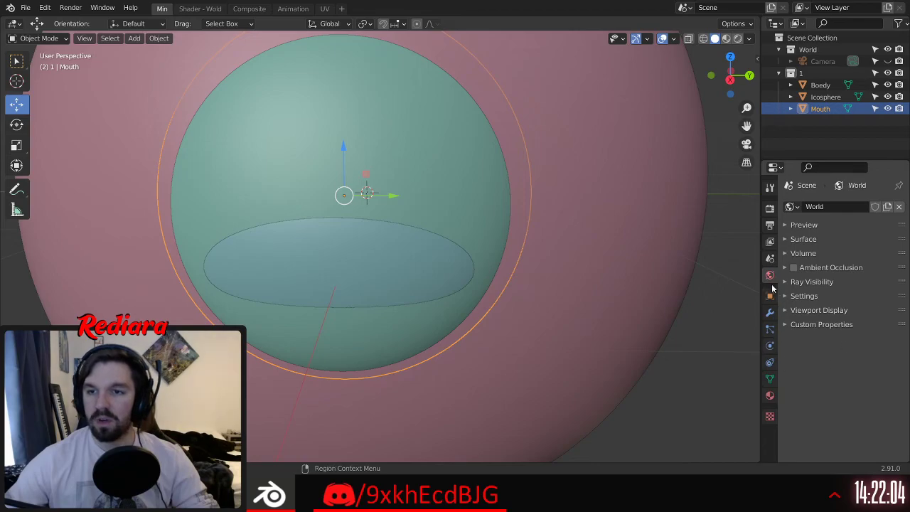
{"action": "left_click", "coordinate": [769, 312]}
{"action": "left_click", "coordinate": [820, 207]}
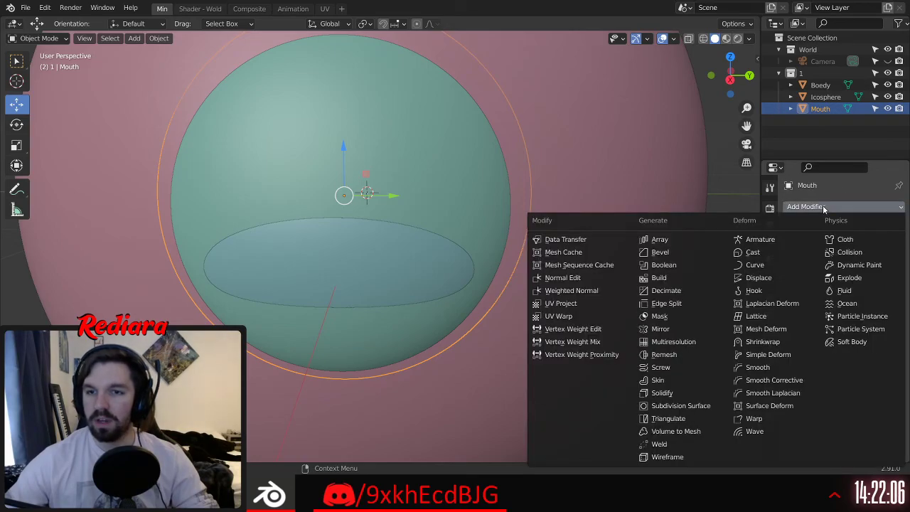
{"action": "left_click", "coordinate": [664, 266]}
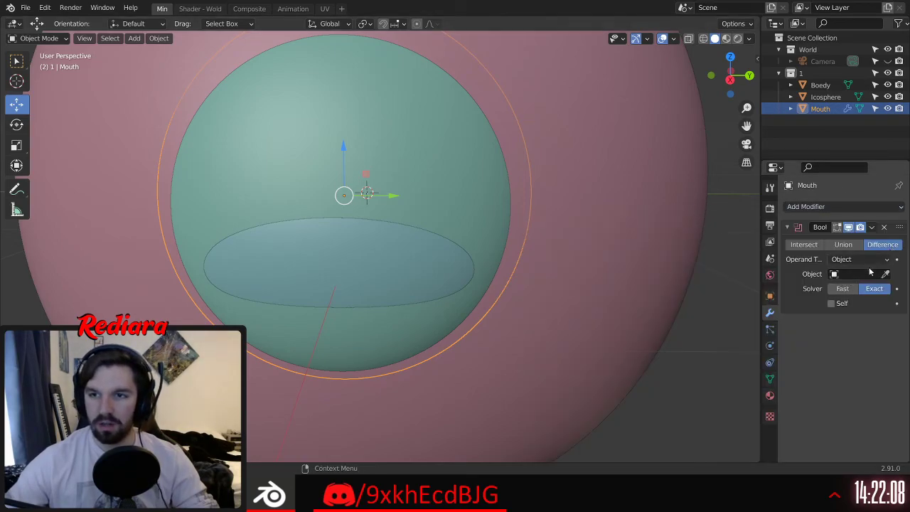
{"action": "left_click", "coordinate": [861, 274]}
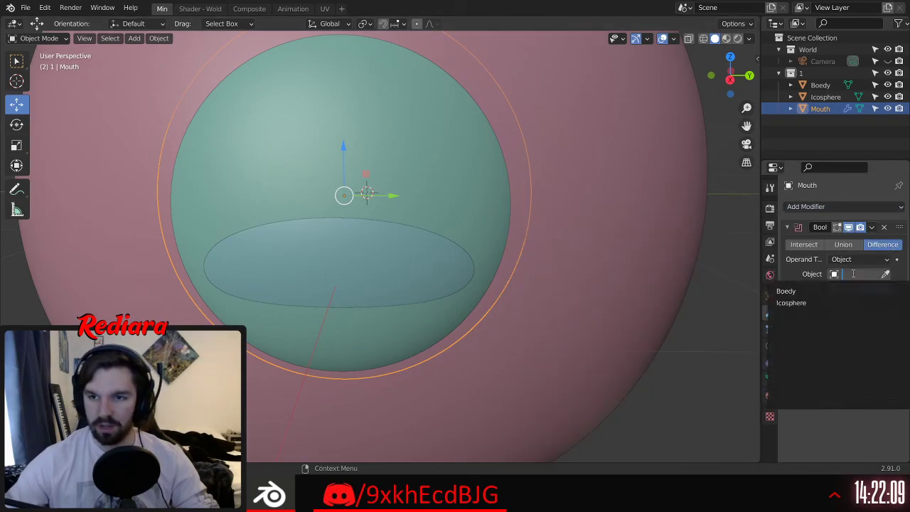
{"action": "left_click", "coordinate": [794, 304]}
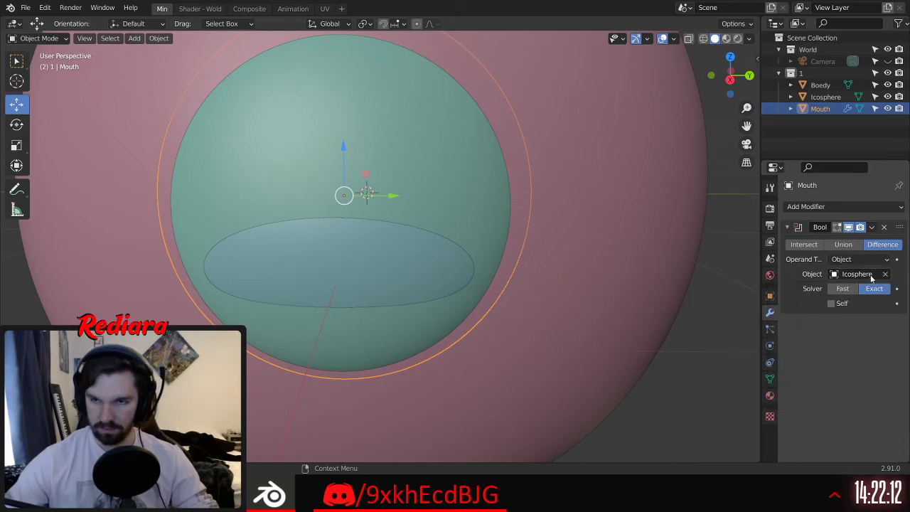
{"action": "left_click", "coordinate": [871, 227]}
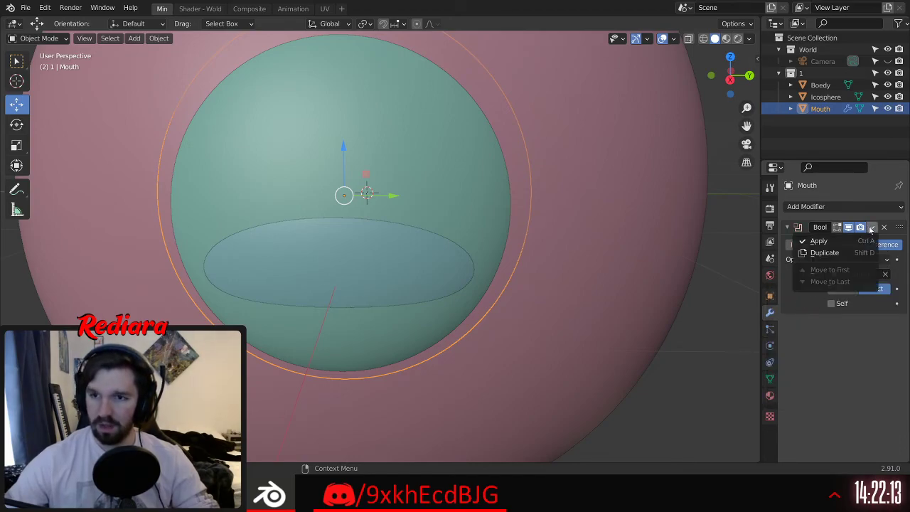
{"action": "left_click", "coordinate": [818, 242]}
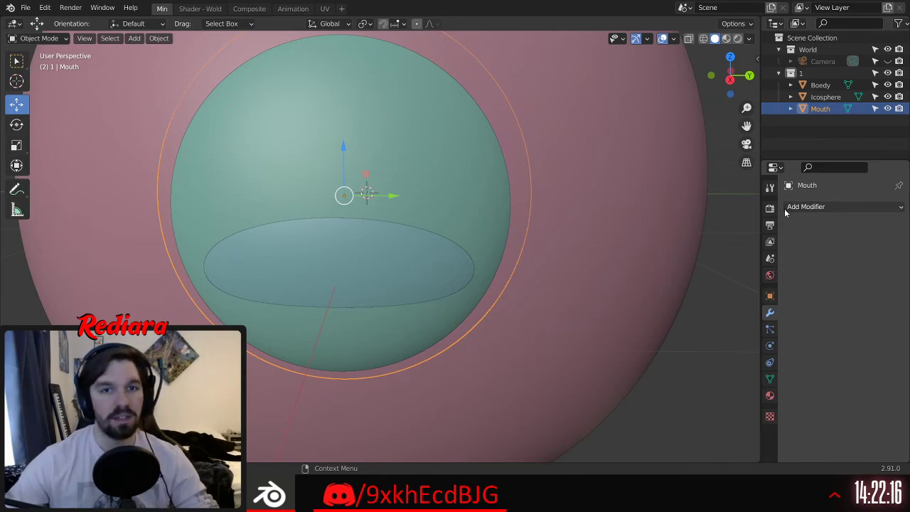
Step: Hide the Icosphere object in the viewport and inspect the opening cut into the mouth
{"action": "left_click", "coordinate": [887, 96]}
{"action": "middle_click_drag", "start_coordinate": [520, 282], "coordinate": [573, 248]}
{"action": "scroll", "coordinate": [574, 185], "scroll_direction": "up", "scroll_amount": 5}
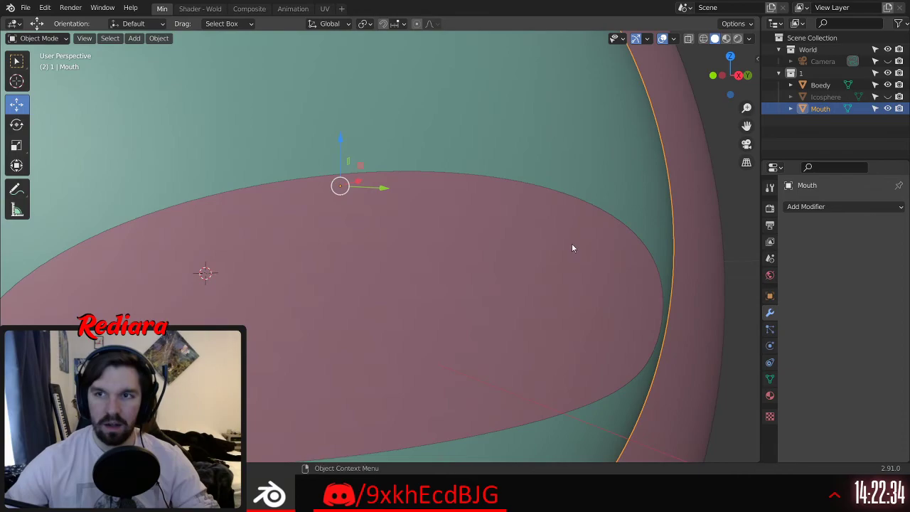
{"action": "scroll", "coordinate": [608, 219], "scroll_direction": "down", "scroll_amount": 7}
{"action": "middle_click_drag", "start_coordinate": [567, 216], "coordinate": [548, 207]}
{"action": "scroll", "coordinate": [548, 207], "scroll_direction": "up", "scroll_amount": 2}
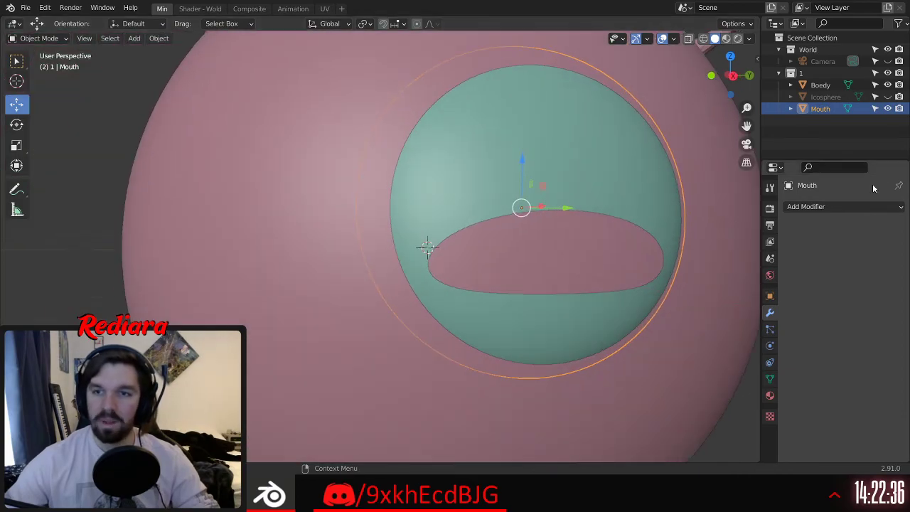
Step: Add a Boolean modifier set to Difference to Boedy with Mouth as its object, and inspect the mouth opening
{"action": "left_click", "coordinate": [839, 85]}
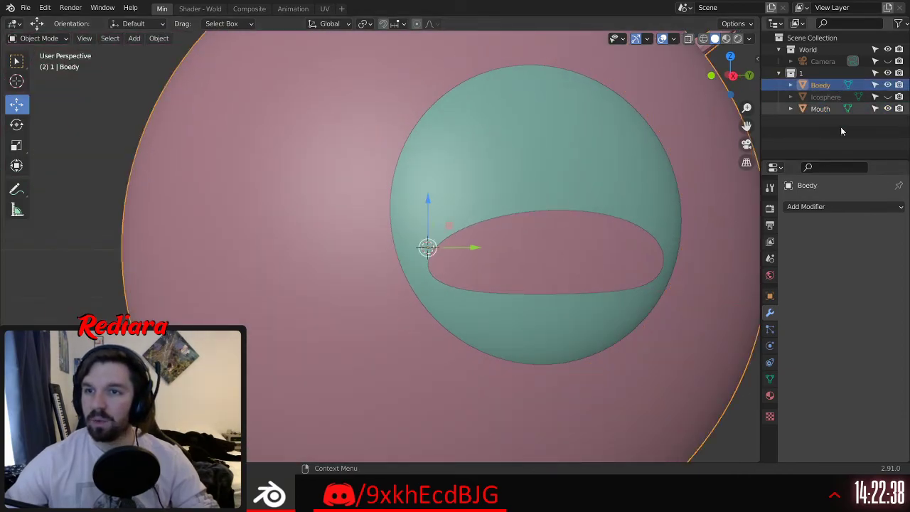
{"action": "left_click", "coordinate": [825, 209]}
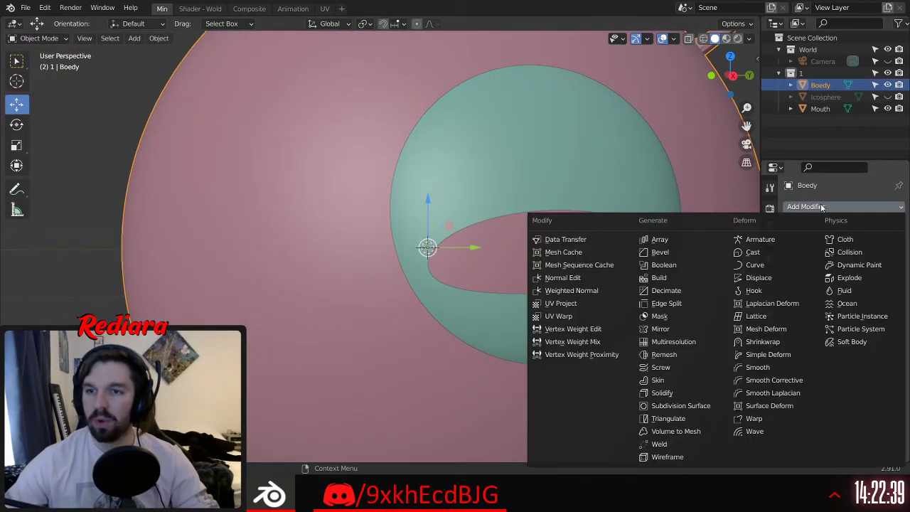
{"action": "left_click", "coordinate": [664, 264]}
{"action": "left_click", "coordinate": [846, 274]}
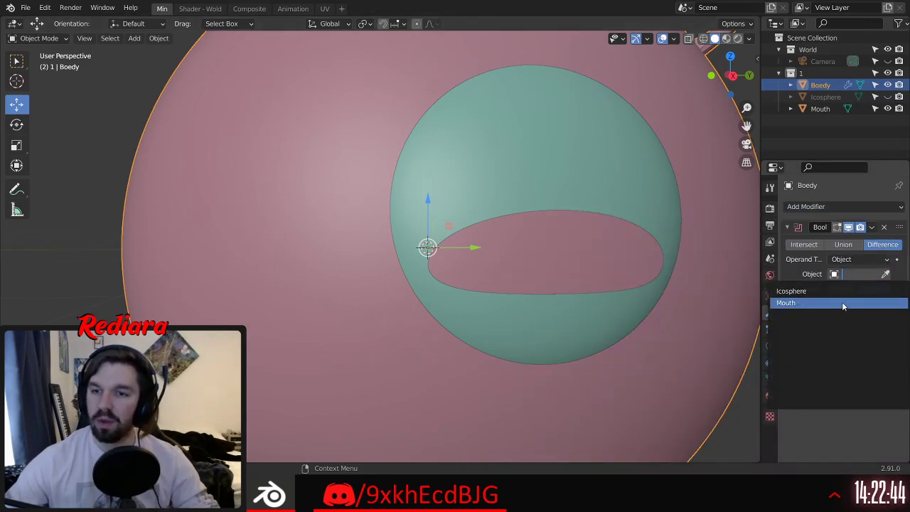
{"action": "middle_click_drag", "start_coordinate": [637, 223], "coordinate": [600, 248]}
{"action": "scroll", "coordinate": [597, 229], "scroll_direction": "up", "scroll_amount": 5}
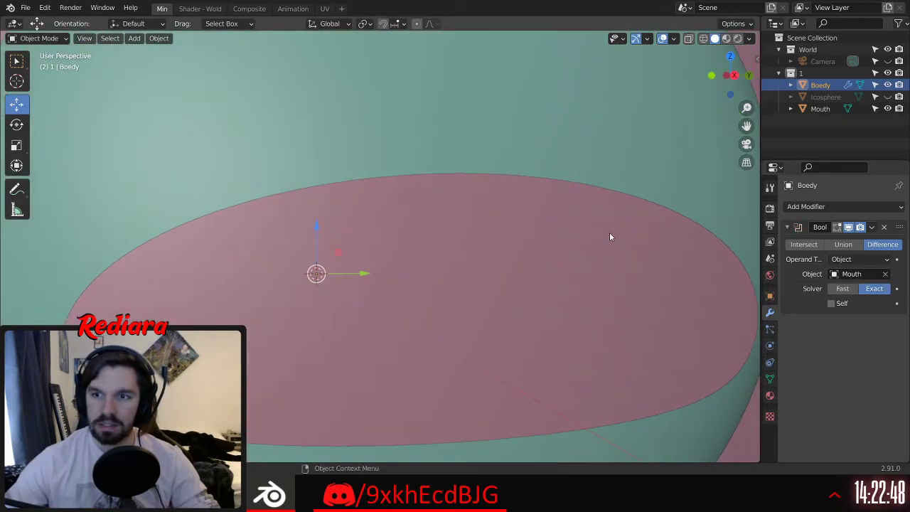
Step: Set the object of Boedy's Boolean modifier to Icosphere and inspect the resulting mouth cavity from several angles
{"action": "scroll", "coordinate": [609, 235], "scroll_direction": "down", "scroll_amount": 4}
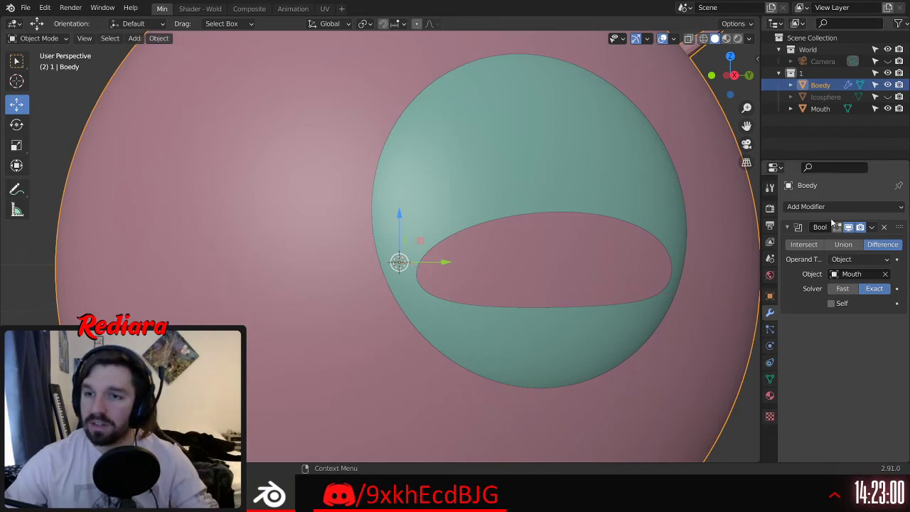
{"action": "left_click", "coordinate": [860, 275]}
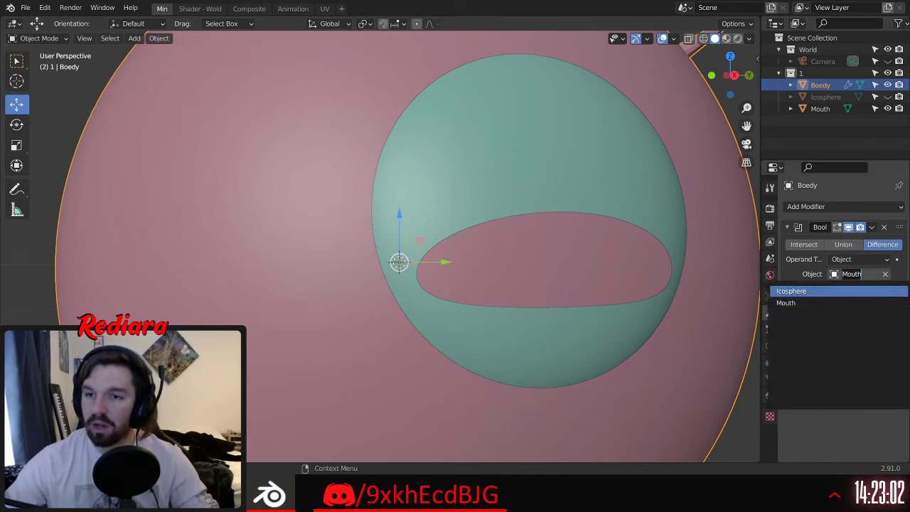
{"action": "left_click", "coordinate": [789, 292]}
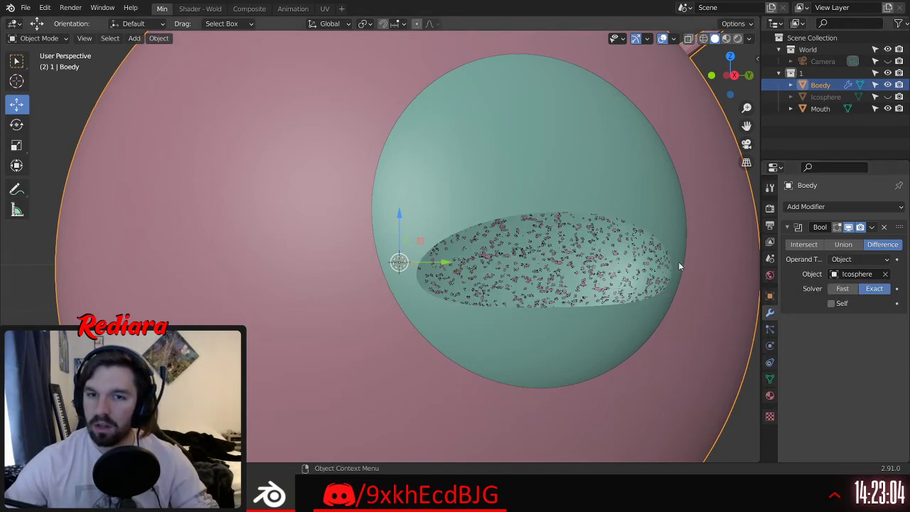
{"action": "scroll", "coordinate": [640, 281], "scroll_direction": "up", "scroll_amount": 6}
{"action": "scroll", "coordinate": [539, 291], "scroll_direction": "down", "scroll_amount": 6}
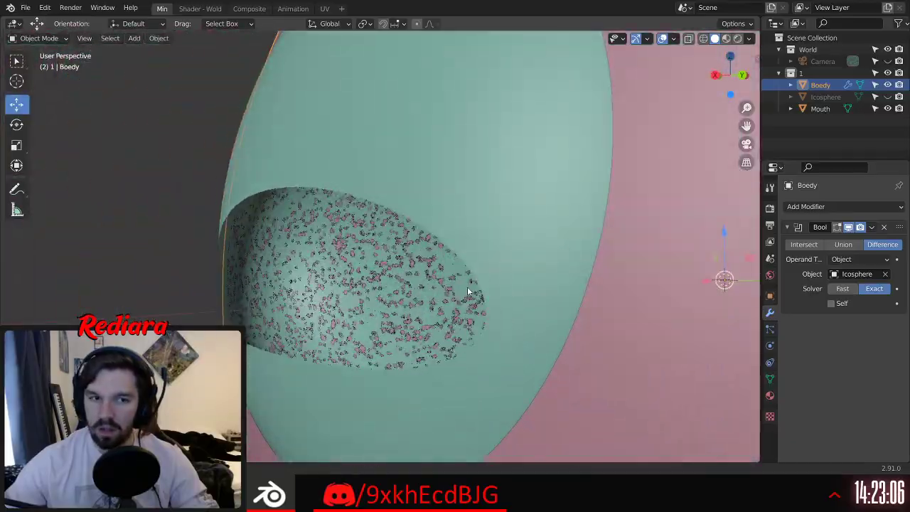
{"action": "scroll", "coordinate": [469, 288], "scroll_direction": "up", "scroll_amount": 8}
{"action": "scroll", "coordinate": [522, 285], "scroll_direction": "up", "scroll_amount": 4}
{"action": "middle_click_drag", "start_coordinate": [516, 287], "coordinate": [451, 313]}
{"action": "middle_click_drag", "start_coordinate": [385, 323], "coordinate": [463, 323]}
{"action": "scroll", "coordinate": [463, 335], "scroll_direction": "down", "scroll_amount": 10}
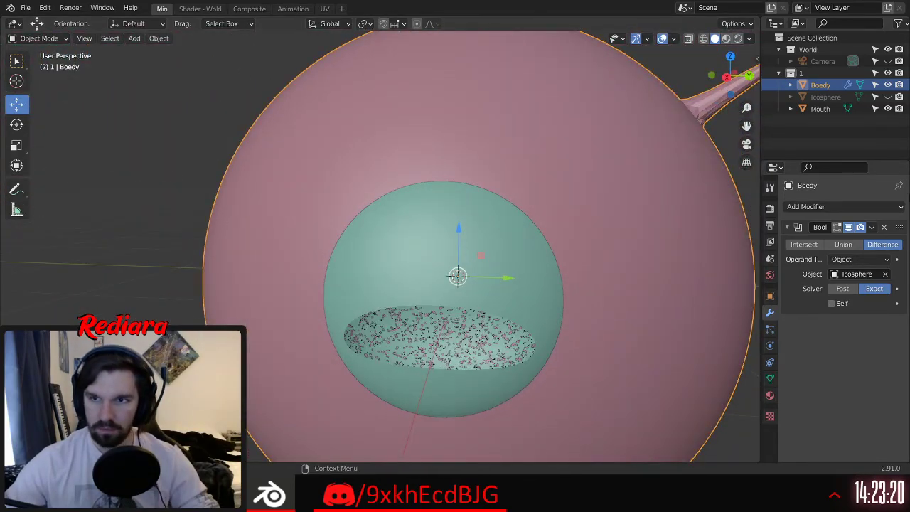
Step: Apply the Boolean modifier on Boedy and inspect the mouth cavity
{"action": "left_click", "coordinate": [872, 227]}
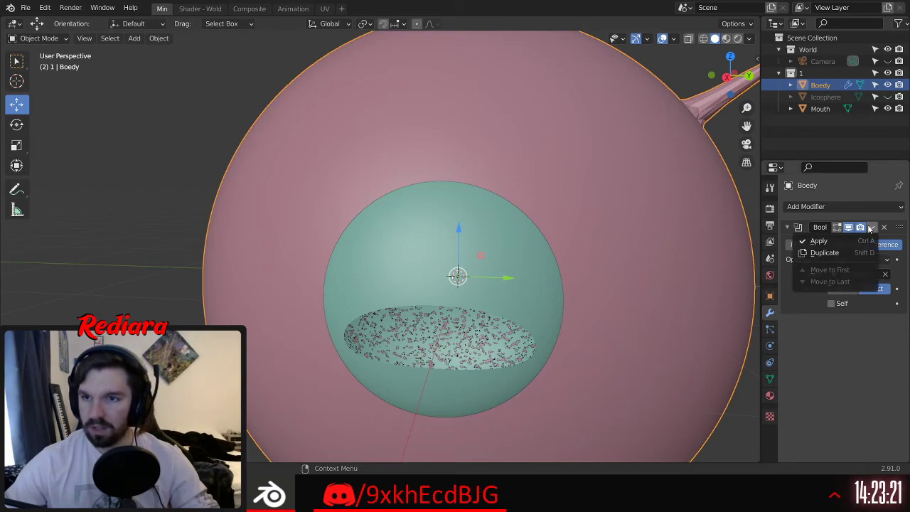
{"action": "left_click", "coordinate": [836, 242]}
{"action": "scroll", "coordinate": [424, 338], "scroll_direction": "up", "scroll_amount": 2}
{"action": "middle_click_drag", "start_coordinate": [423, 338], "coordinate": [437, 316]}
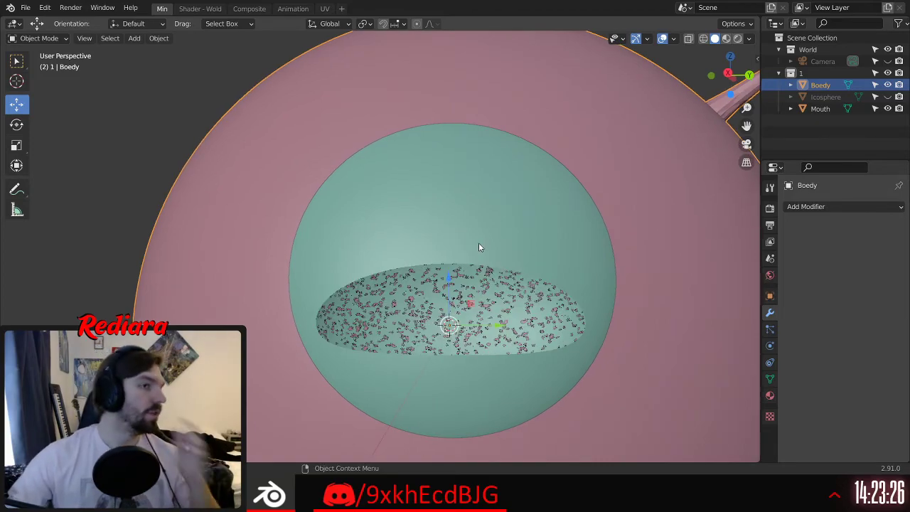
{"action": "middle_click_drag", "start_coordinate": [478, 243], "coordinate": [389, 286]}
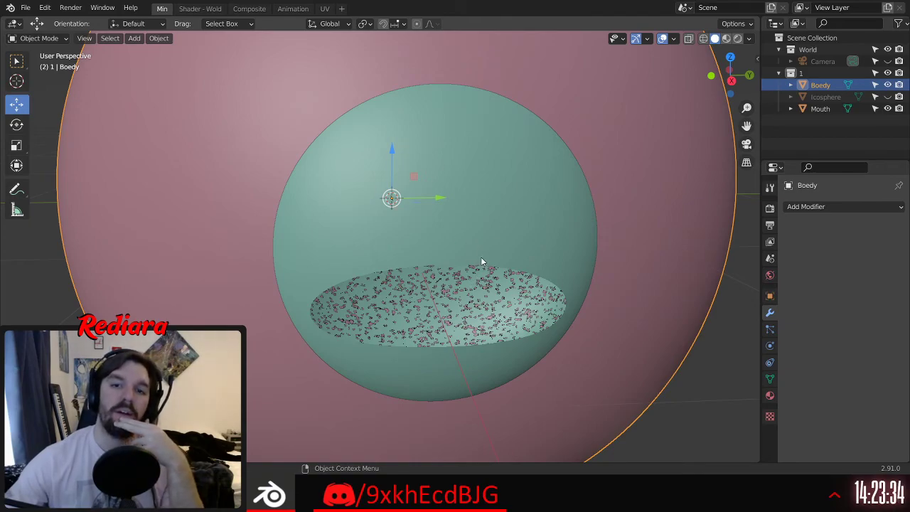
{"action": "scroll", "coordinate": [504, 254], "scroll_direction": "down", "scroll_amount": 5}
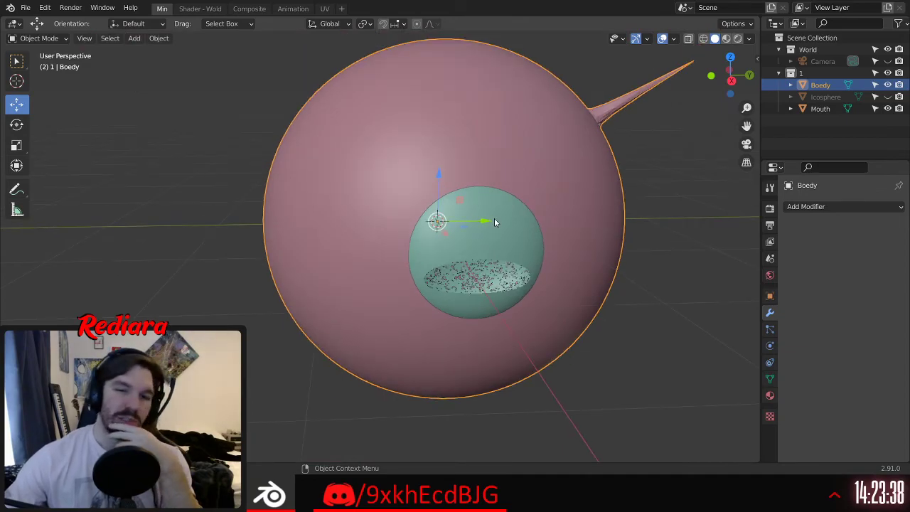
{"action": "scroll", "coordinate": [504, 209], "scroll_direction": "up", "scroll_amount": 5}
{"action": "middle_click_drag", "start_coordinate": [503, 206], "coordinate": [445, 237]}
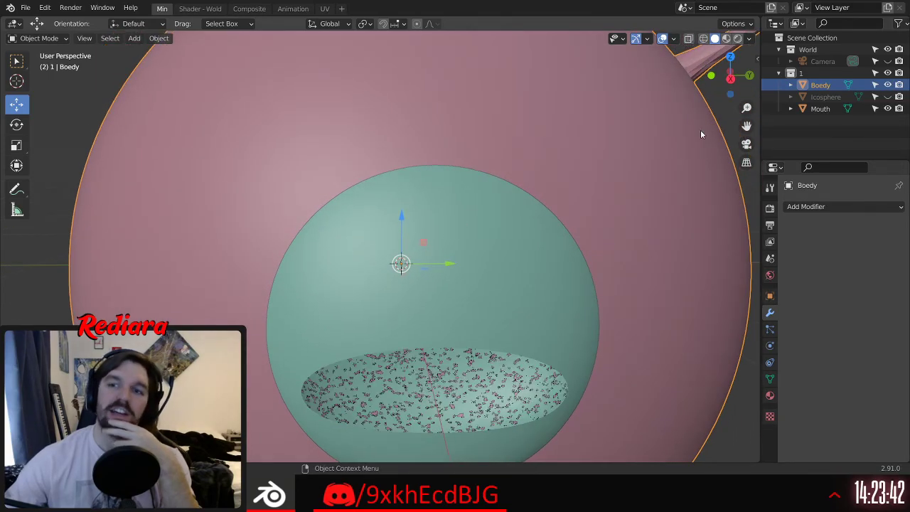
Step: Delete the hidden Icosphere object from the scene and check the mouth cavity
{"action": "left_click", "coordinate": [806, 97]}
{"action": "right_click", "coordinate": [813, 102]}
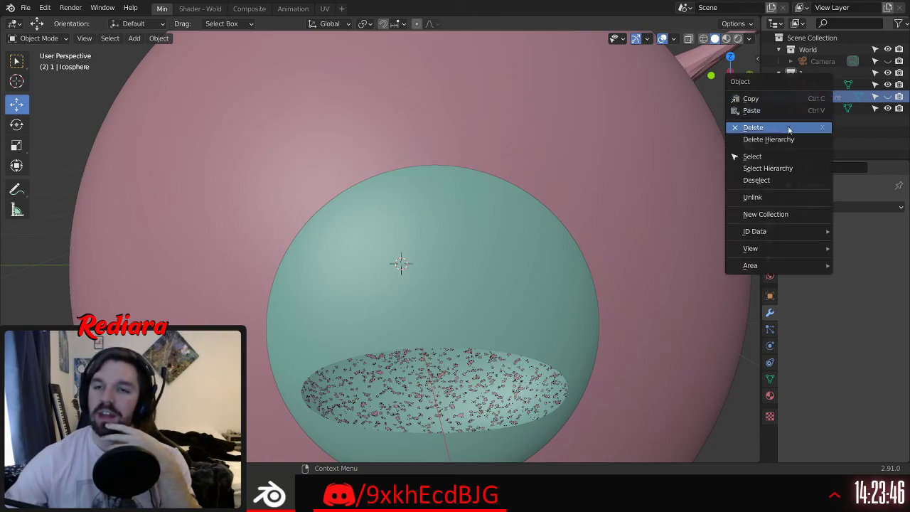
{"action": "left_click", "coordinate": [754, 127]}
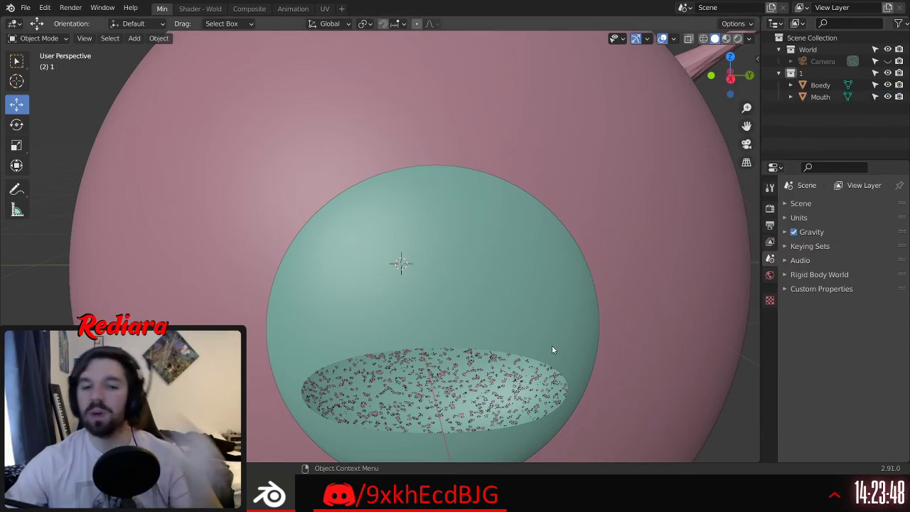
{"action": "middle_click_drag", "start_coordinate": [440, 360], "coordinate": [468, 220]}
{"action": "middle_click_drag", "start_coordinate": [396, 169], "coordinate": [362, 152]}
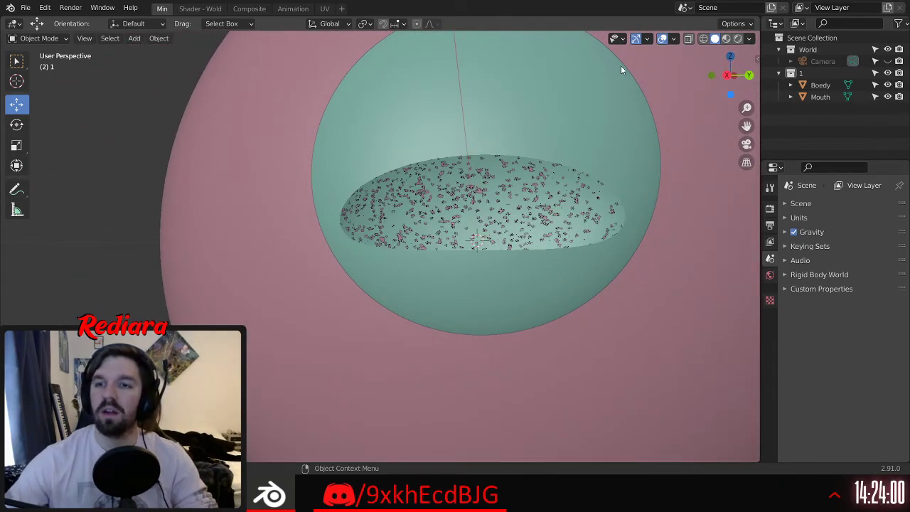
Step: Join the Mouth object into Boedy and inspect the combined mesh around the mouth
{"action": "left_click", "coordinate": [818, 86]}
{"action": "left_click", "coordinate": [820, 96], "text": "shift"}
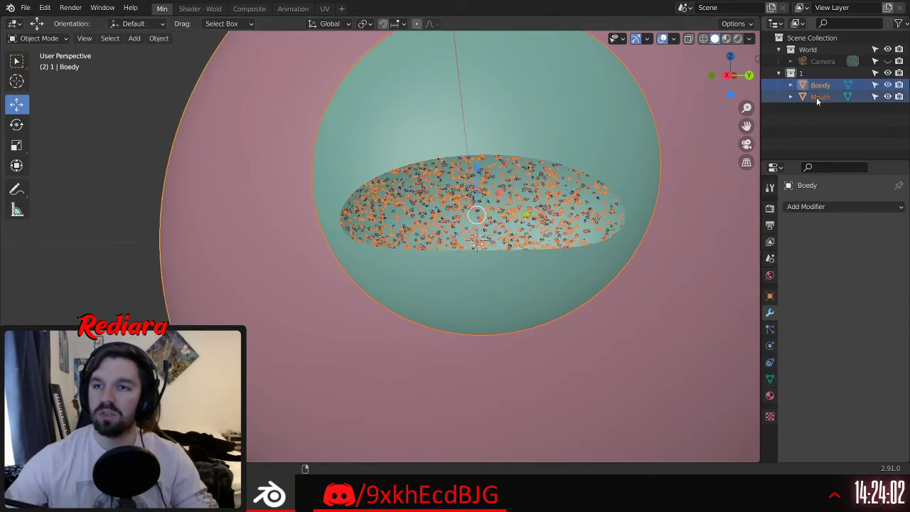
{"action": "right_click", "coordinate": [473, 102]}
{"action": "left_click", "coordinate": [446, 142]}
{"action": "middle_click_drag", "start_coordinate": [463, 160], "coordinate": [370, 246]}
{"action": "scroll", "coordinate": [476, 236], "scroll_direction": "up", "scroll_amount": 4}
{"action": "scroll", "coordinate": [370, 224], "scroll_direction": "down", "scroll_amount": 5}
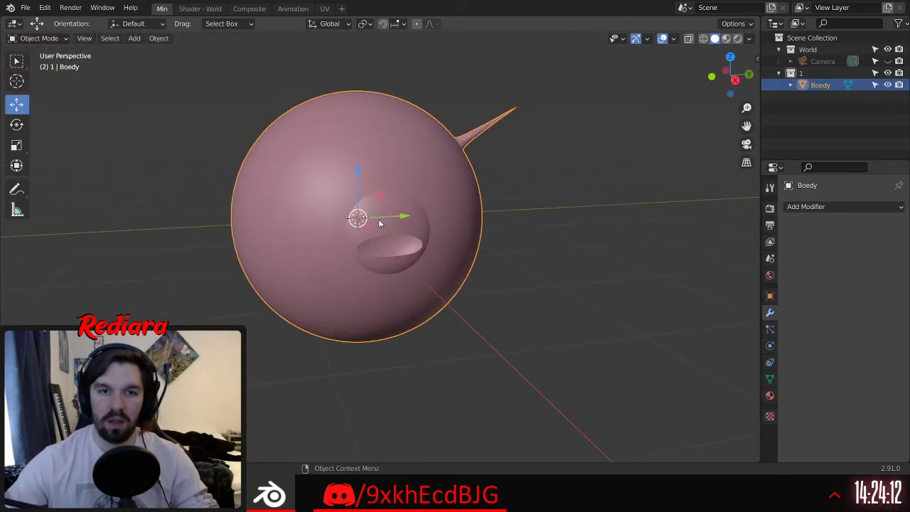
{"action": "scroll", "coordinate": [393, 259], "scroll_direction": "up", "scroll_amount": 6}
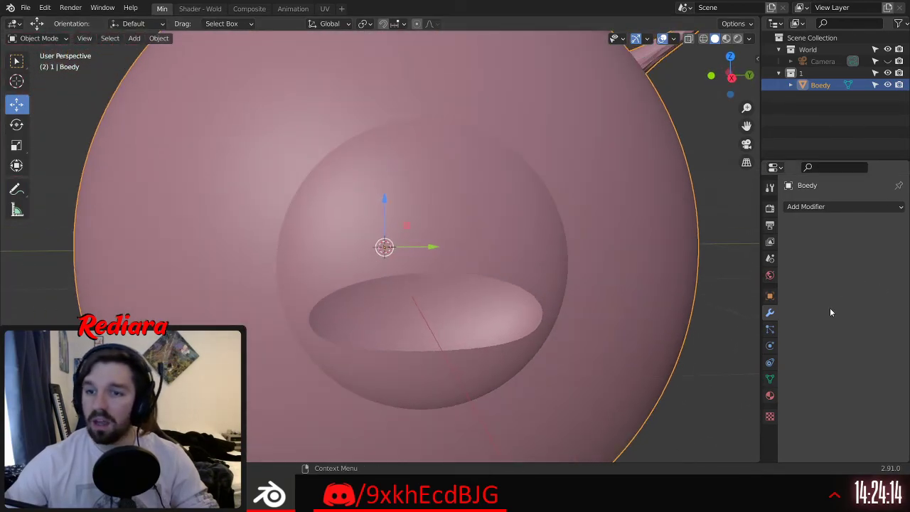
{"action": "left_click", "coordinate": [813, 208]}
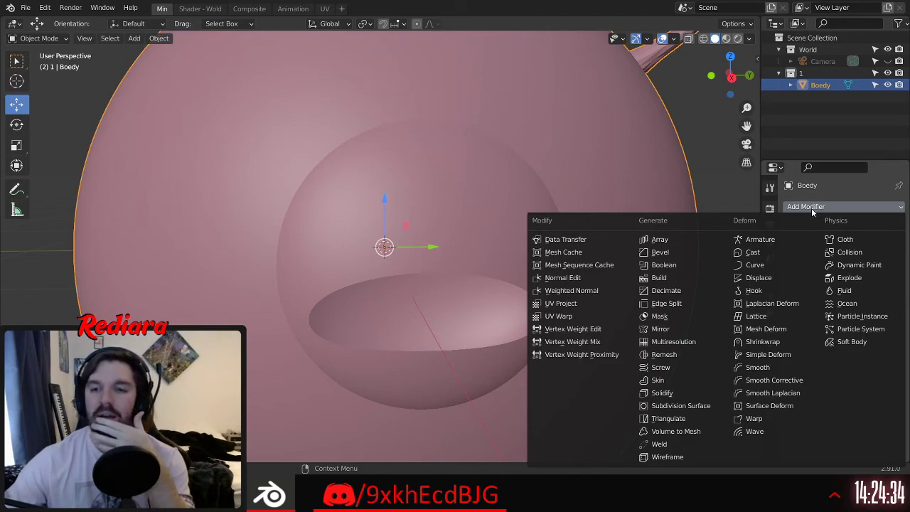
{"action": "left_click", "coordinate": [811, 208]}
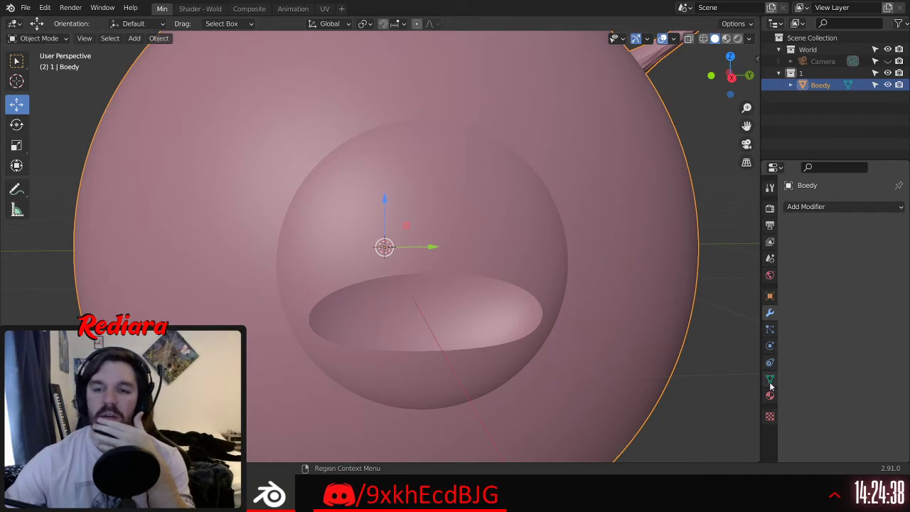
{"action": "left_click", "coordinate": [817, 206]}
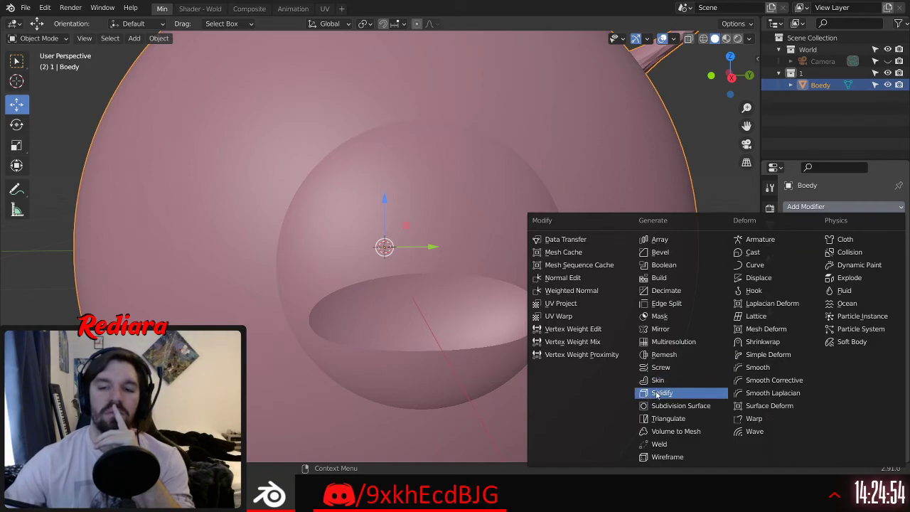
{"action": "left_click", "coordinate": [716, 173]}
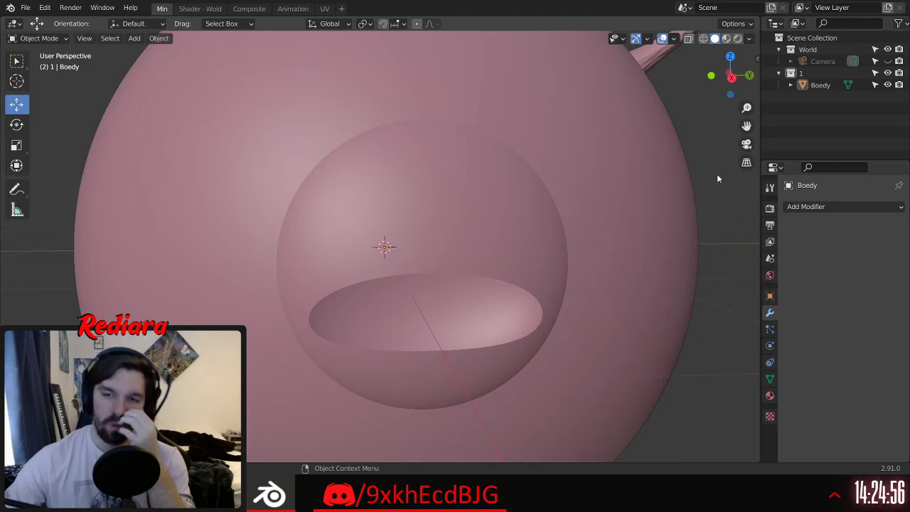
{"action": "left_click", "coordinate": [619, 171]}
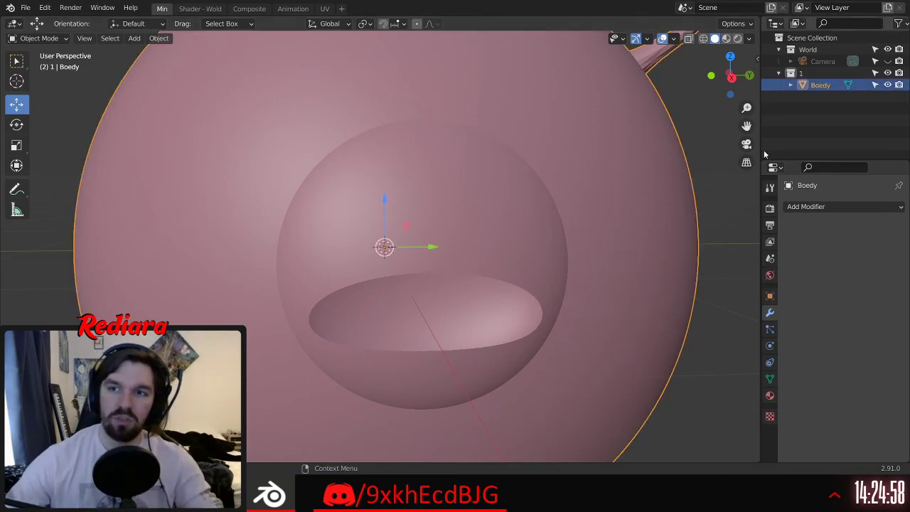
Step: Look through Boedy's object, particle, physics, constraint, material and mesh data properties, including its transform, relations and visibility settings
{"action": "left_click", "coordinate": [769, 294]}
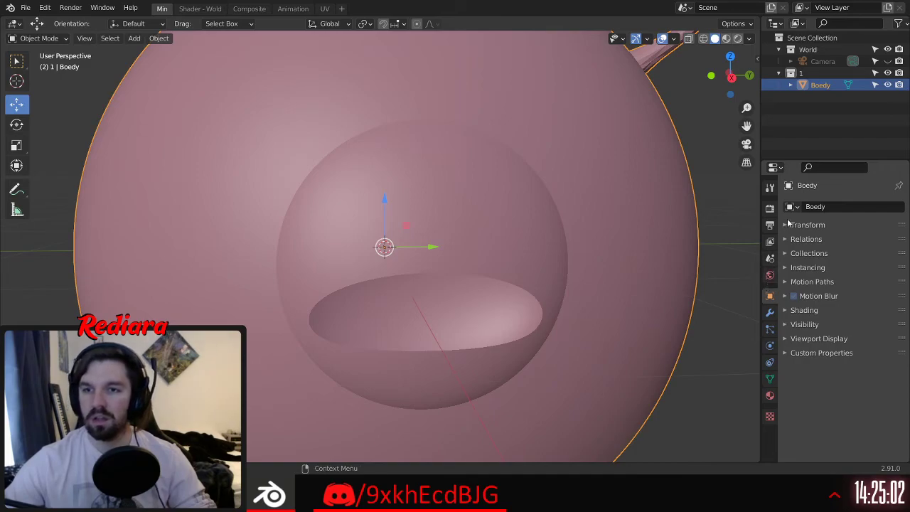
{"action": "left_click", "coordinate": [770, 329]}
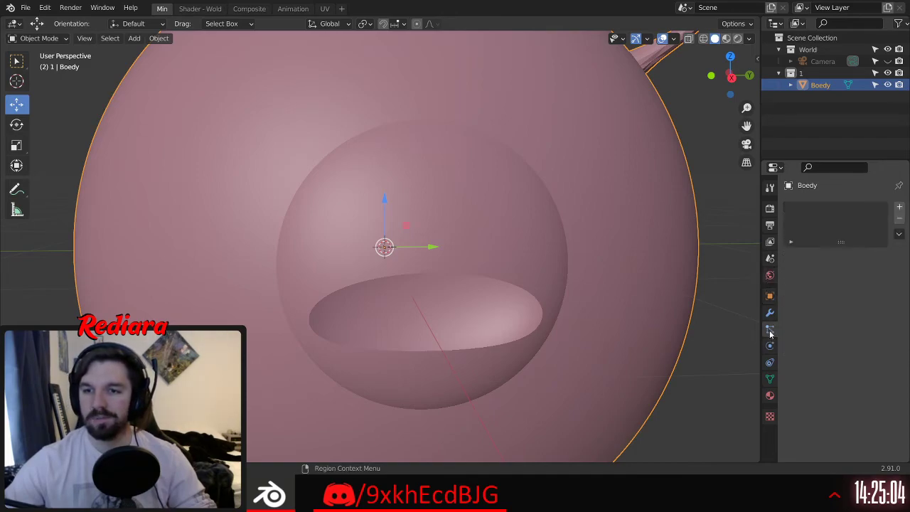
{"action": "left_click", "coordinate": [769, 347]}
{"action": "left_click", "coordinate": [770, 363]}
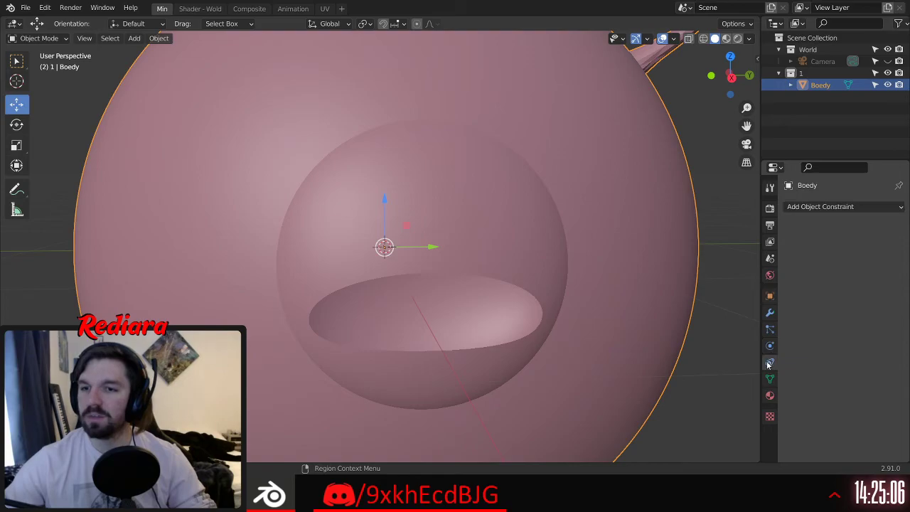
{"action": "left_click", "coordinate": [771, 397]}
{"action": "left_click", "coordinate": [770, 379]}
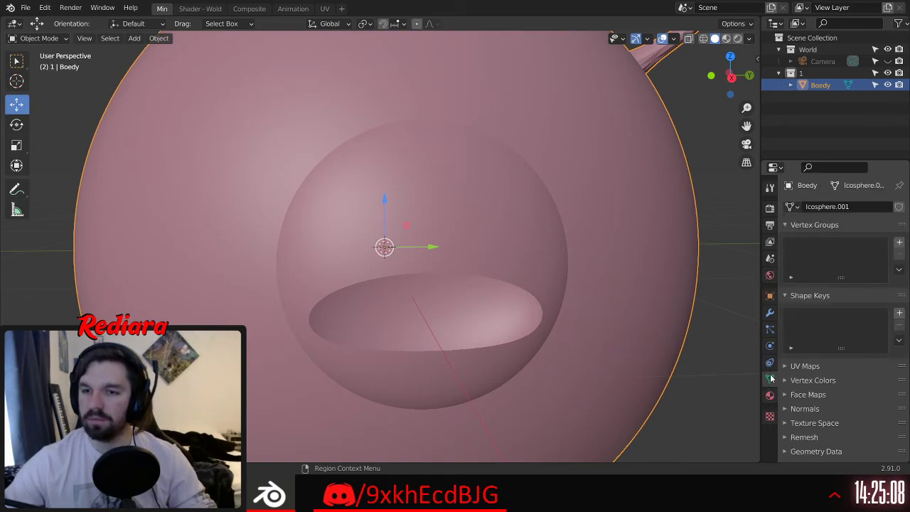
{"action": "left_click", "coordinate": [769, 296]}
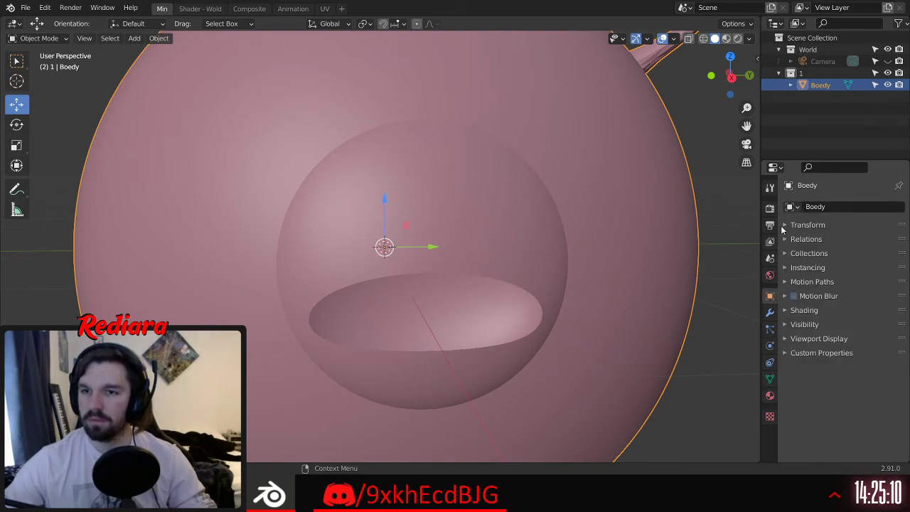
{"action": "left_click", "coordinate": [783, 226]}
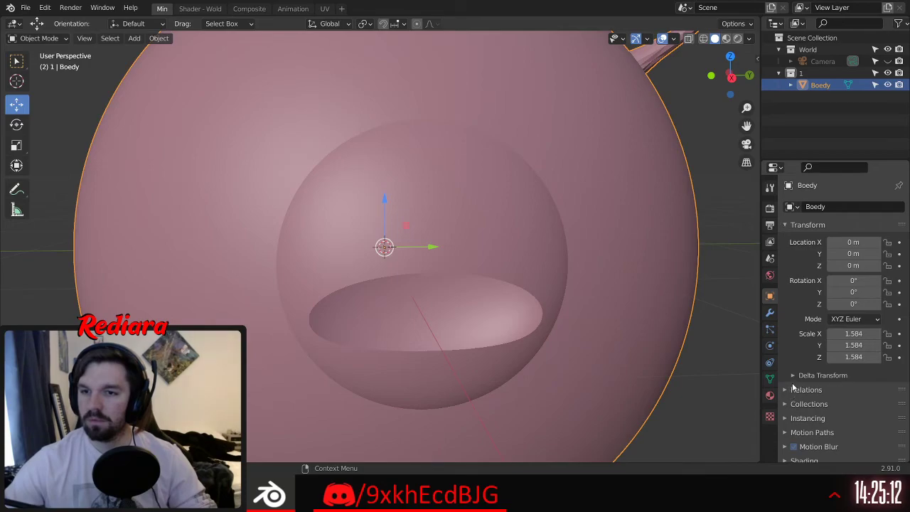
{"action": "scroll", "coordinate": [796, 295], "scroll_direction": "down", "scroll_amount": 3}
{"action": "left_click", "coordinate": [795, 280]}
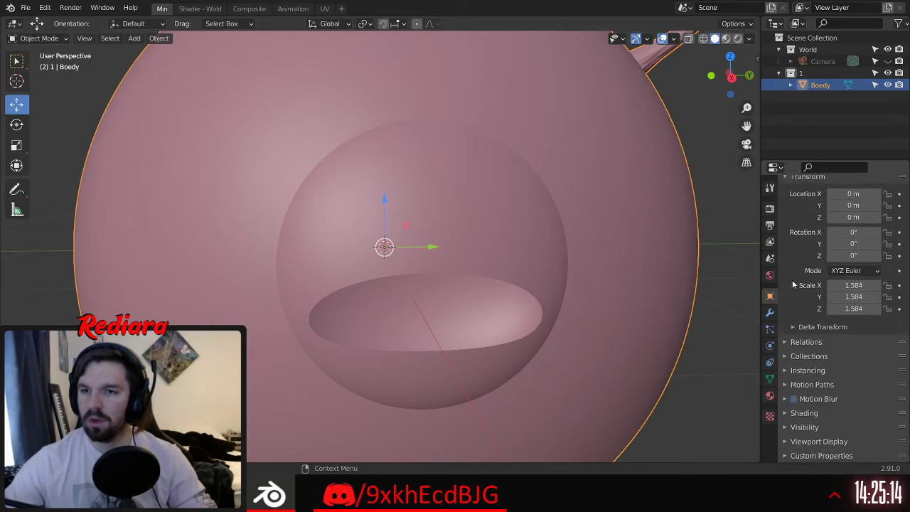
{"action": "scroll", "coordinate": [795, 311], "scroll_direction": "up", "scroll_amount": 3}
{"action": "left_click", "coordinate": [785, 225]}
{"action": "left_click", "coordinate": [785, 239]}
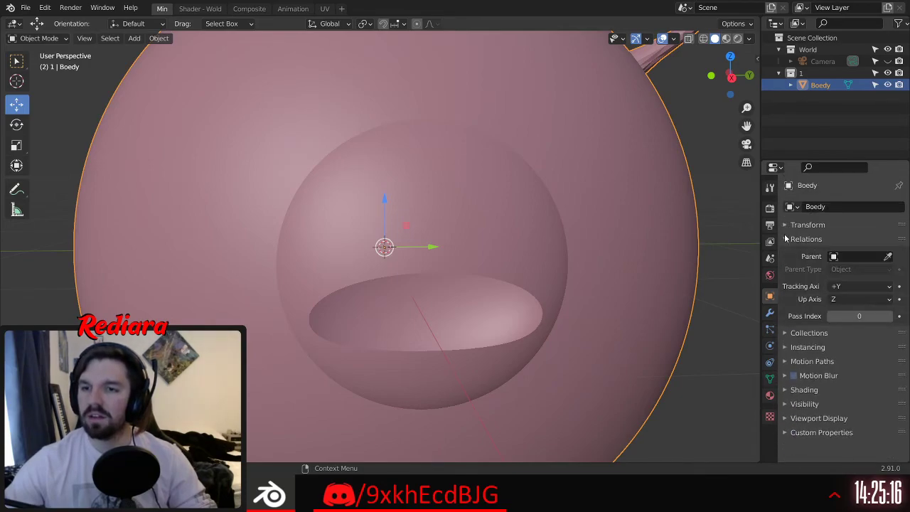
{"action": "left_click", "coordinate": [785, 241]}
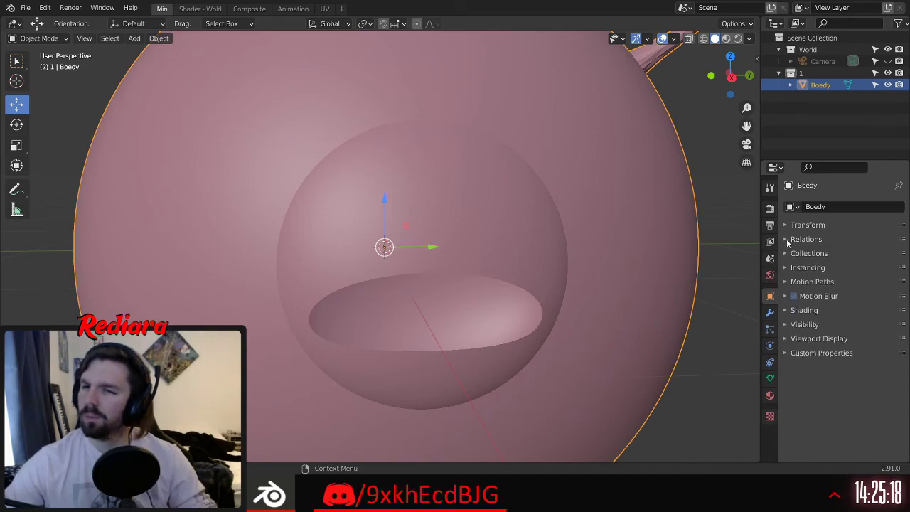
{"action": "left_click", "coordinate": [785, 324]}
{"action": "left_click", "coordinate": [786, 324]}
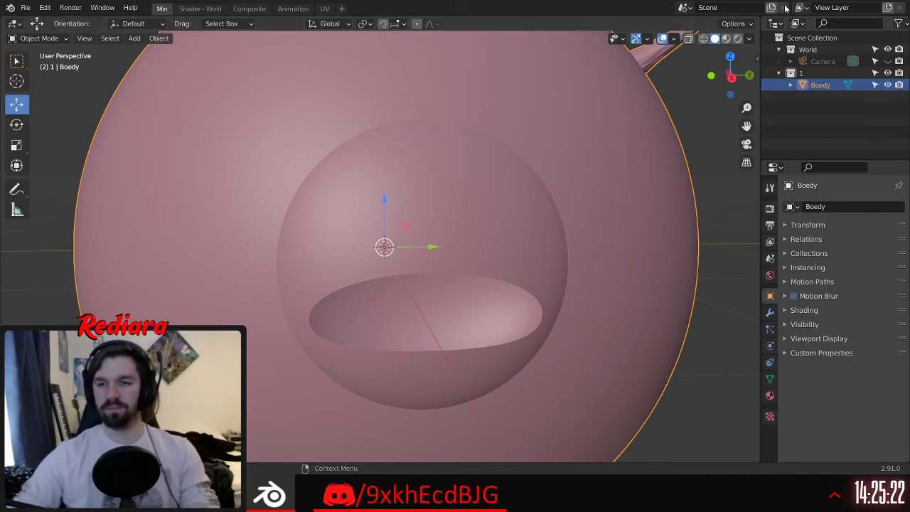
Step: Look through the world and scene properties, including the scene's unit settings
{"action": "scroll", "coordinate": [464, 304], "scroll_direction": "up", "scroll_amount": 6}
{"action": "middle_click_drag", "start_coordinate": [403, 315], "coordinate": [407, 335]}
{"action": "scroll", "coordinate": [407, 338], "scroll_direction": "down", "scroll_amount": 6}
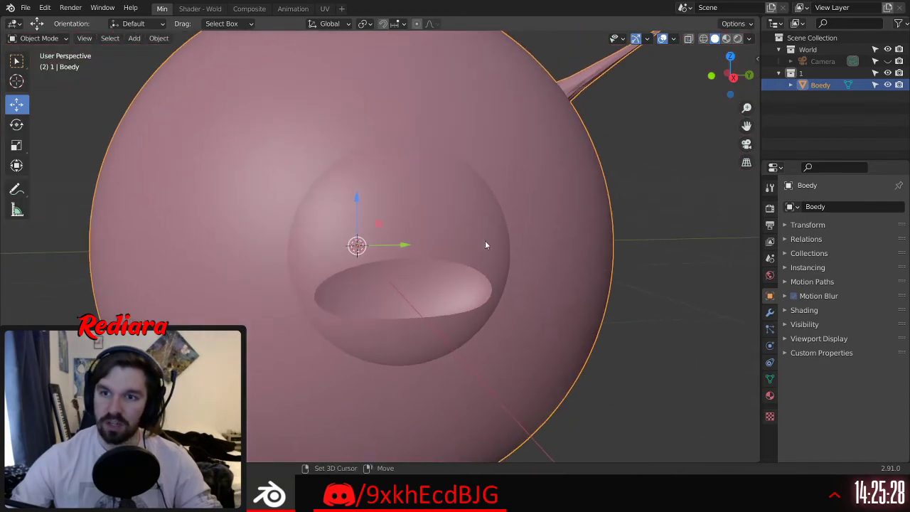
{"action": "left_click", "coordinate": [769, 275]}
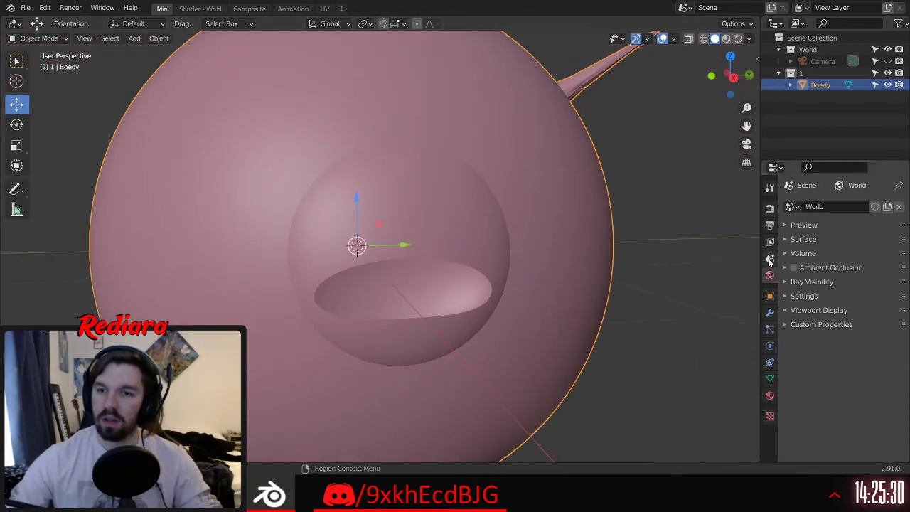
{"action": "left_click", "coordinate": [769, 259]}
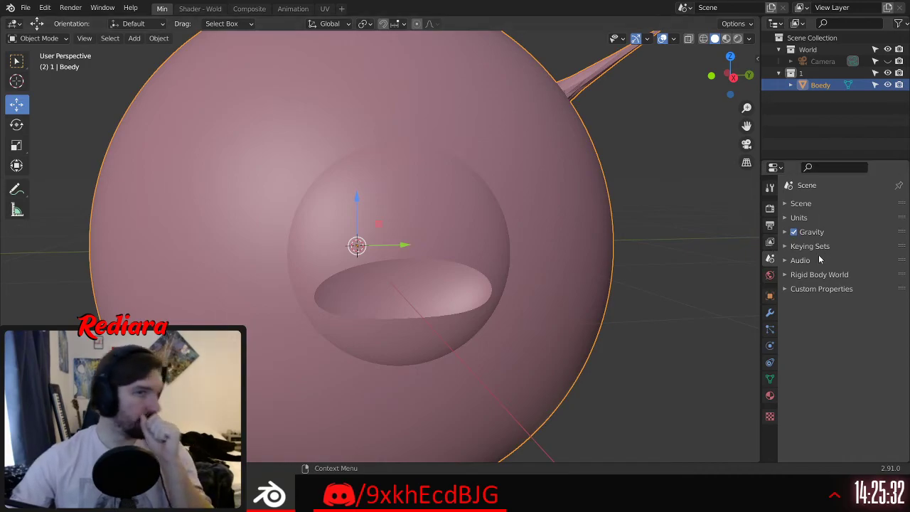
{"action": "left_click", "coordinate": [784, 218]}
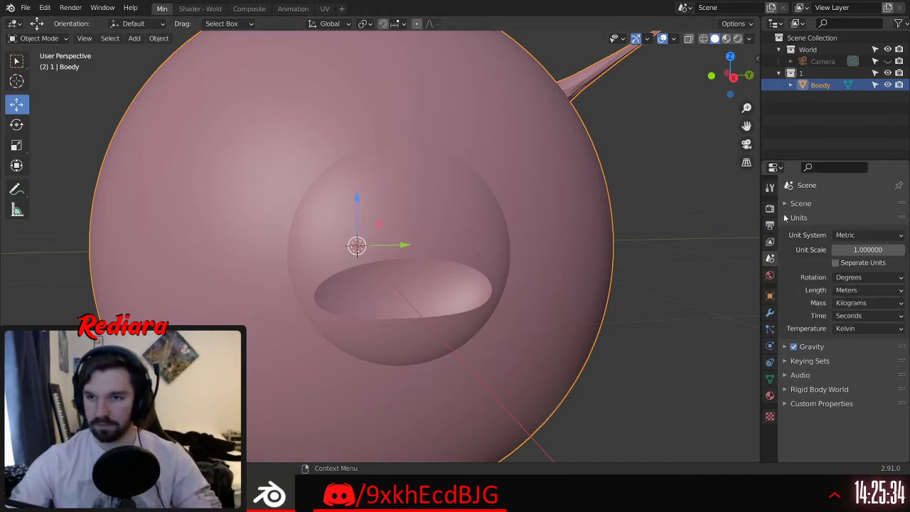
{"action": "left_click", "coordinate": [785, 217]}
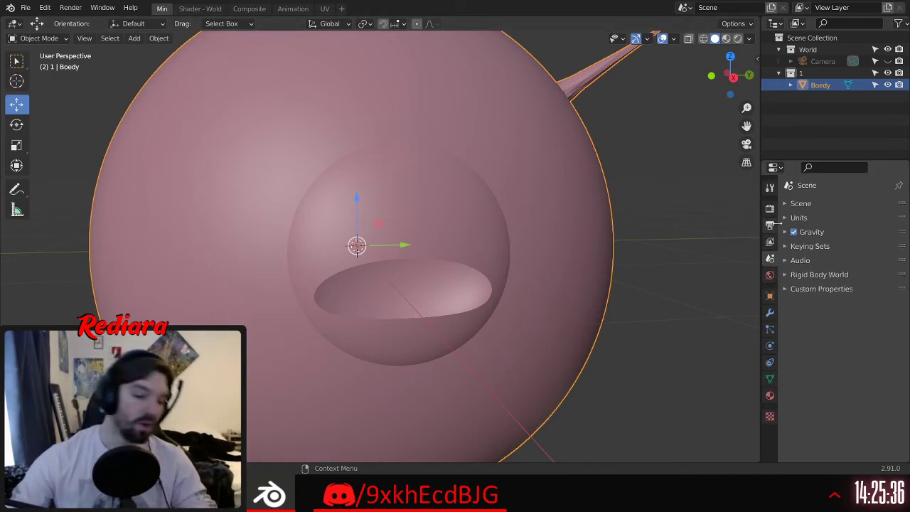
{"action": "middle_click_drag", "start_coordinate": [529, 247], "coordinate": [522, 246]}
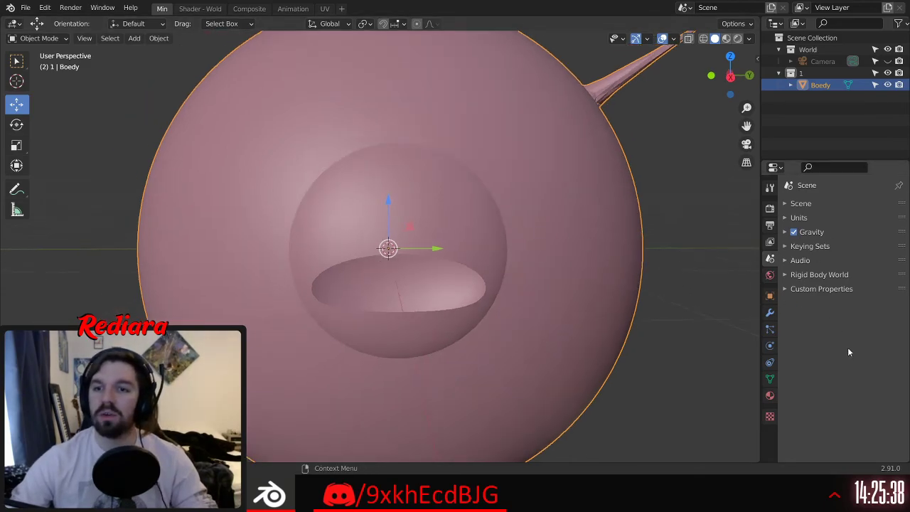
Step: Try a Decimate modifier on Boedy and remove it again
{"action": "left_click", "coordinate": [770, 313]}
{"action": "left_click", "coordinate": [820, 206]}
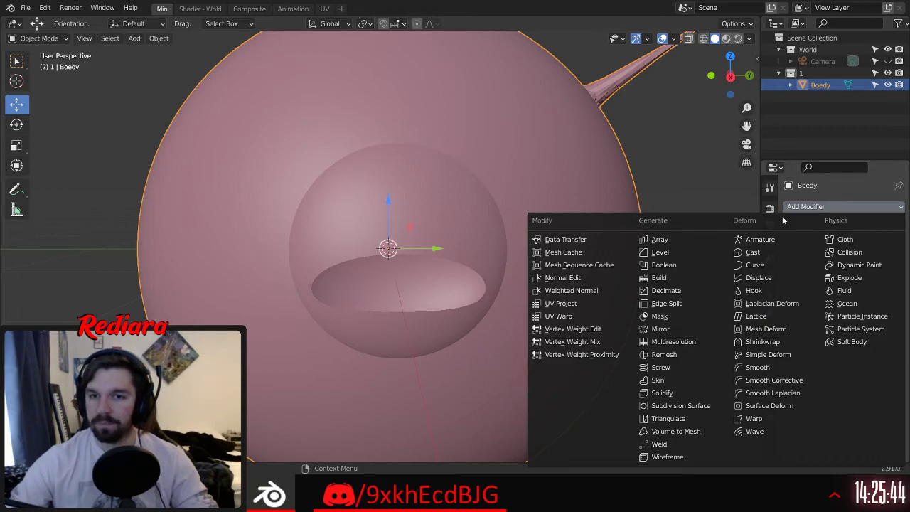
{"action": "left_click", "coordinate": [665, 291]}
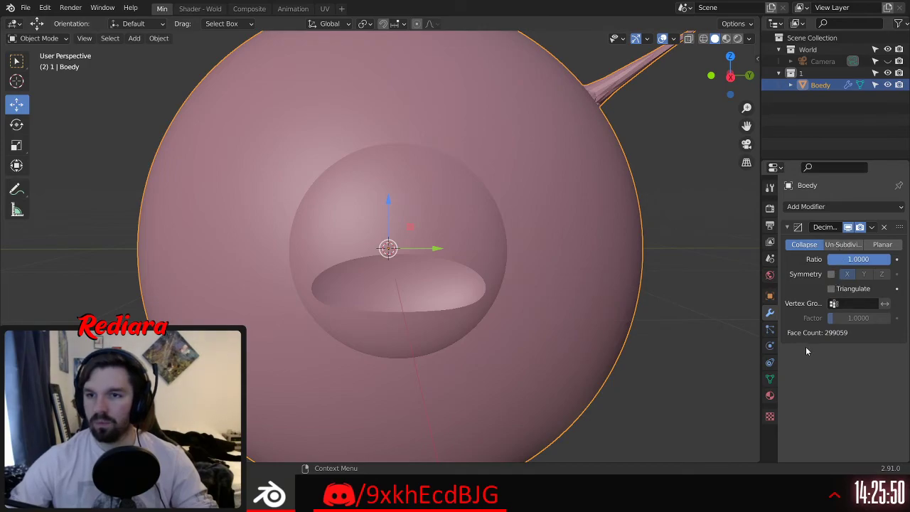
{"action": "left_click", "coordinate": [868, 207]}
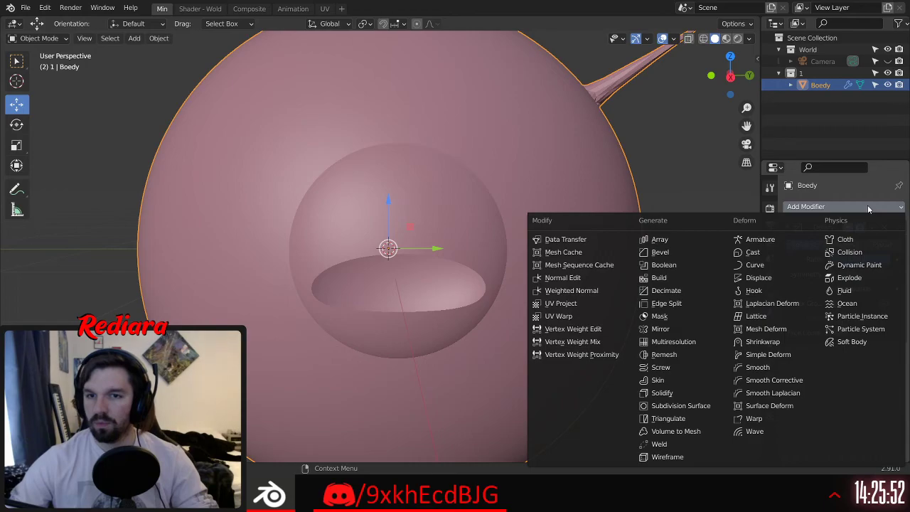
{"action": "left_click", "coordinate": [868, 207]}
{"action": "left_click", "coordinate": [885, 229]}
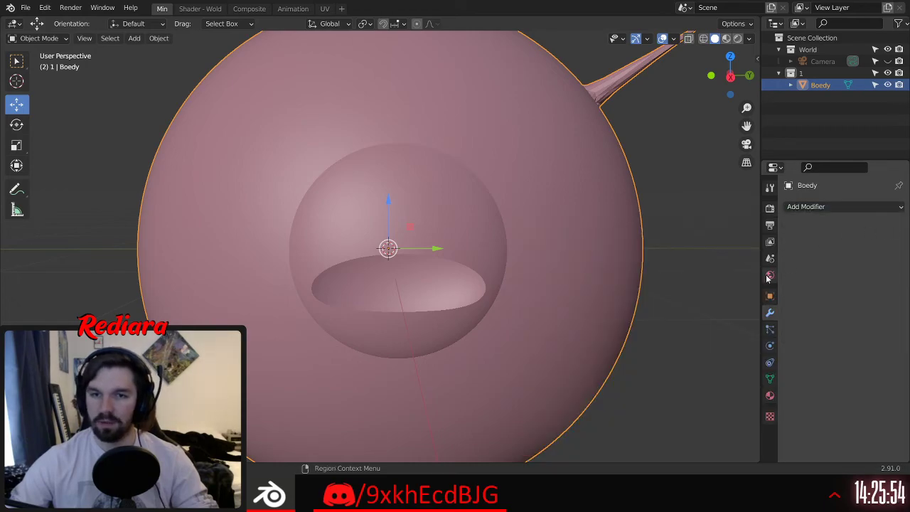
Step: Examine the seam between the mouth sphere and the body from several angles
{"action": "scroll", "coordinate": [593, 264], "scroll_direction": "down", "scroll_amount": 6}
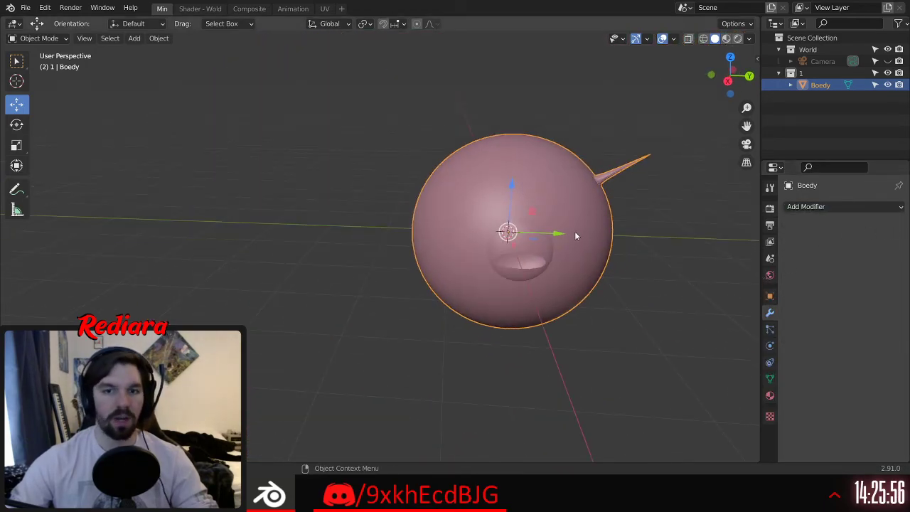
{"action": "middle_click_drag", "start_coordinate": [576, 236], "coordinate": [530, 245], "text": "shift"}
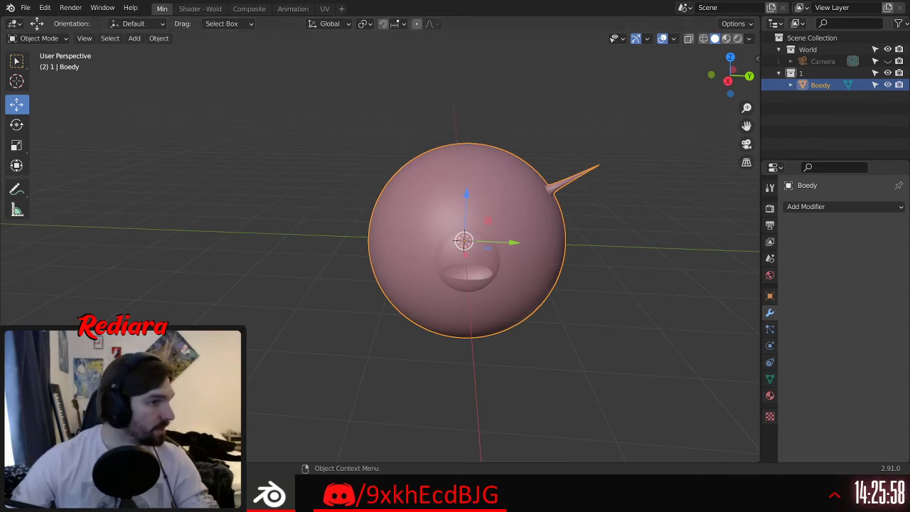
{"action": "scroll", "coordinate": [478, 286], "scroll_direction": "up", "scroll_amount": 6}
{"action": "middle_click_drag", "start_coordinate": [508, 199], "coordinate": [481, 161]}
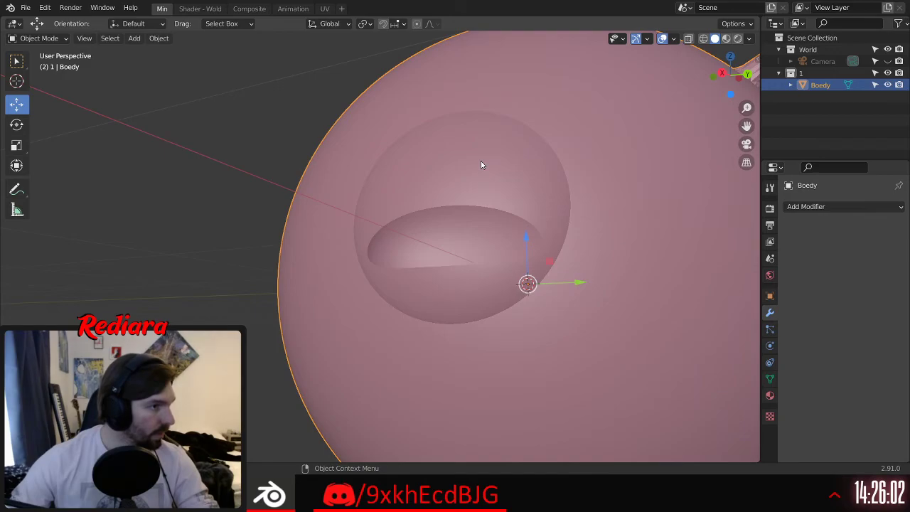
{"action": "middle_click_drag", "start_coordinate": [490, 142], "coordinate": [423, 267]}
{"action": "scroll", "coordinate": [478, 299], "scroll_direction": "up", "scroll_amount": 4}
{"action": "scroll", "coordinate": [491, 290], "scroll_direction": "down", "scroll_amount": 4}
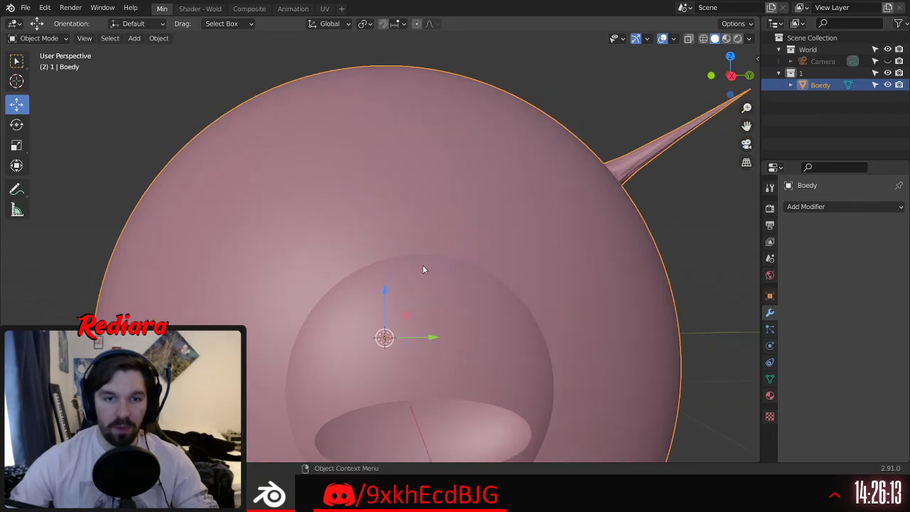
Step: Try setting up the Smooth sculpt brush on Boedy with a 152 px radius and X symmetry, and return to Object Mode
{"action": "left_click", "coordinate": [60, 41]}
{"action": "left_click", "coordinate": [37, 75]}
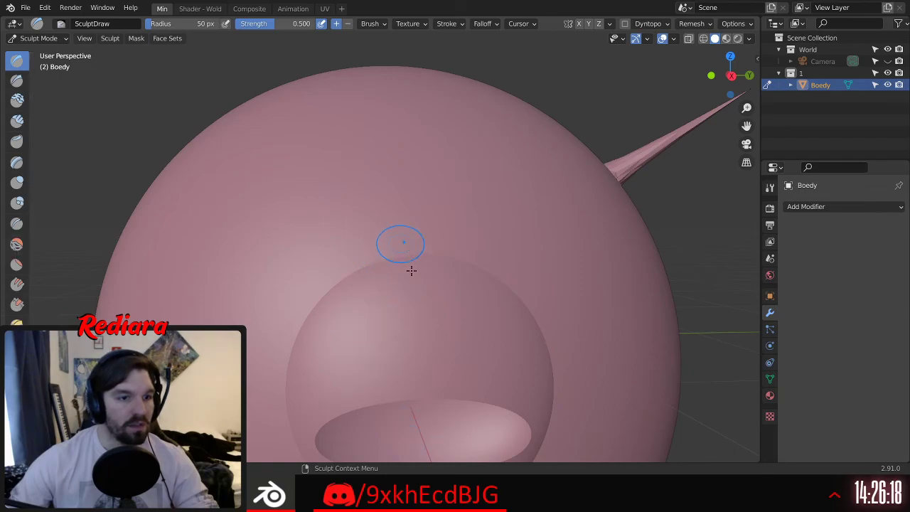
{"action": "left_click", "coordinate": [16, 246]}
{"action": "middle_click_drag", "start_coordinate": [415, 244], "coordinate": [429, 257]}
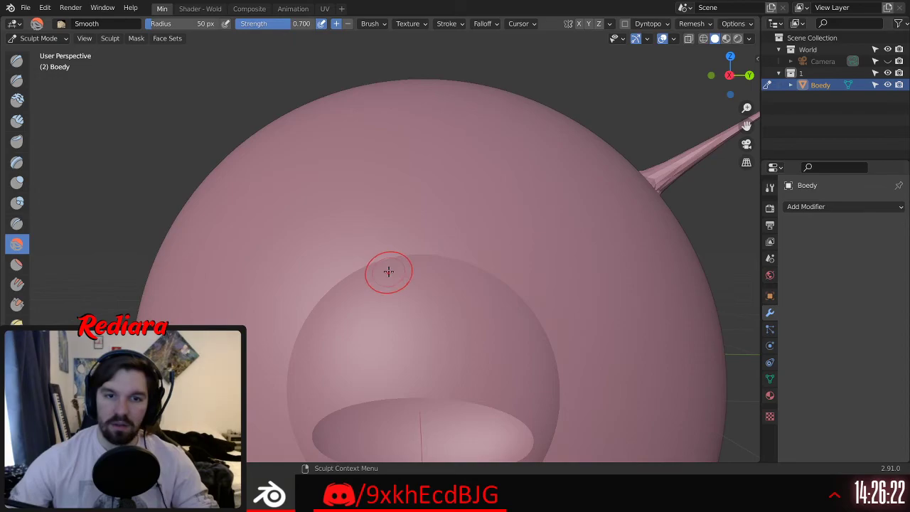
{"action": "scroll", "coordinate": [409, 142], "scroll_direction": "up", "scroll_amount": 11, "text": "ctrl"}
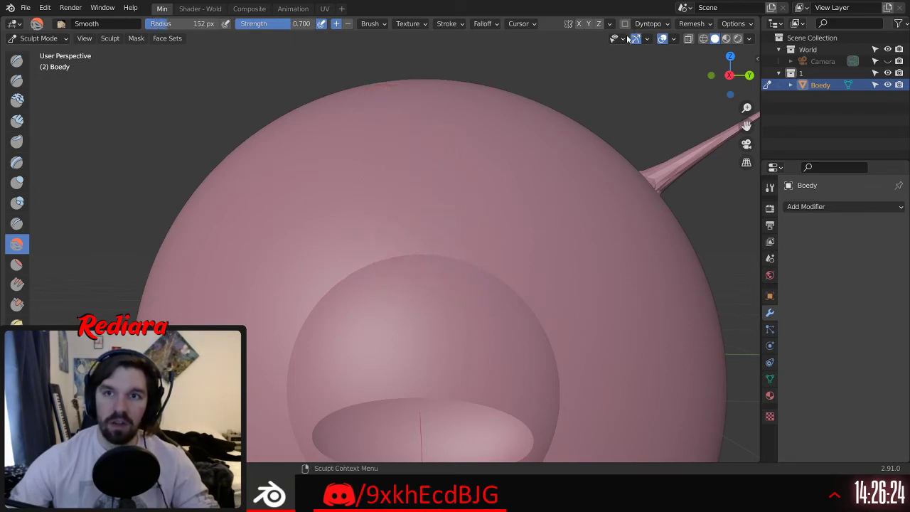
{"action": "left_click", "coordinate": [579, 24]}
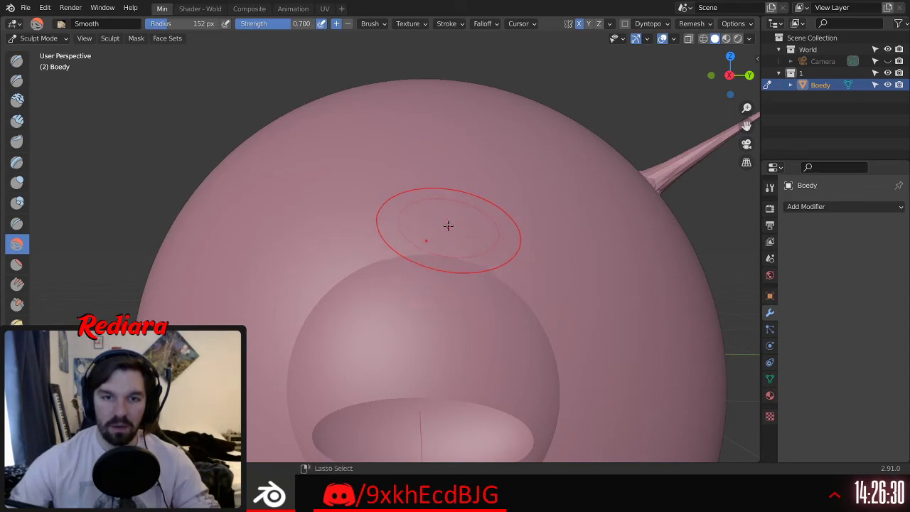
{"action": "key", "text": "ctrl+Tab"}
Step: Enter Sculpt Mode on Boedy and set the Smooth brush to 152 px radius and 0.419 strength with X symmetry
{"action": "left_click", "coordinate": [39, 38]}
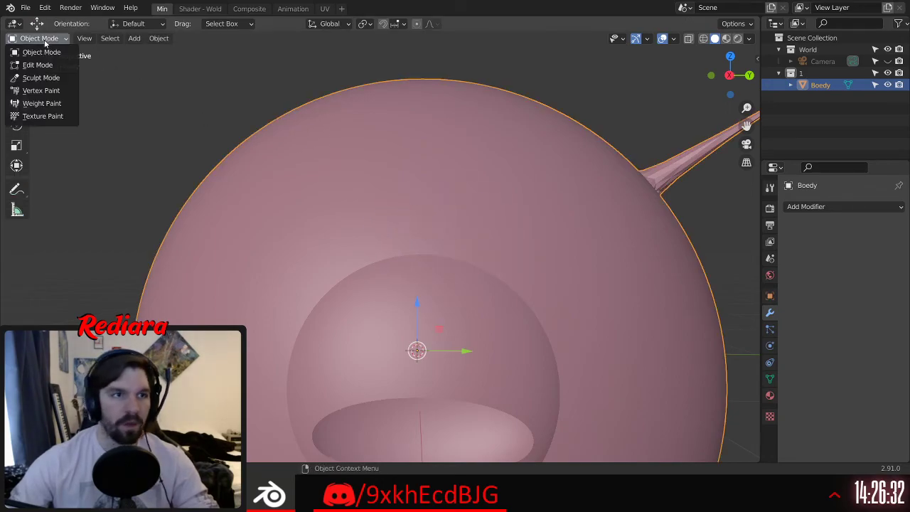
{"action": "left_click", "coordinate": [36, 79]}
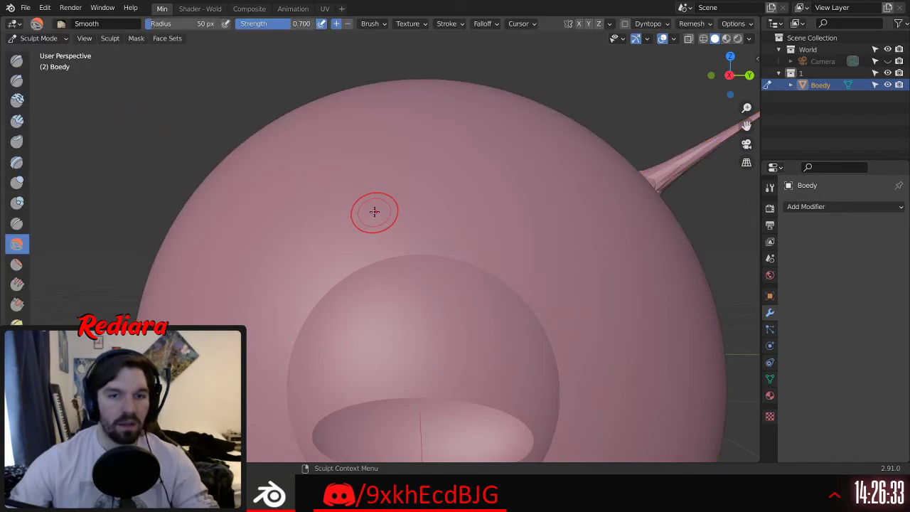
{"action": "left_click", "coordinate": [197, 22]}
{"action": "left_click", "coordinate": [297, 23]}
{"action": "left_click_drag", "start_coordinate": [298, 25], "coordinate": [277, 25]}
{"action": "left_click", "coordinate": [578, 24]}
{"action": "key", "text": "f"}
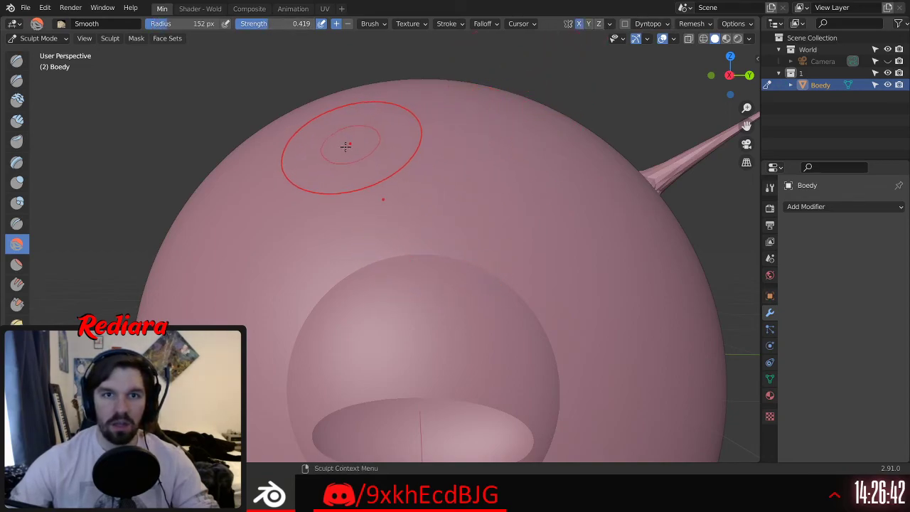
Step: Switch the sculpt symmetry from X to Y and check the brush mirroring around the mouth seam
{"action": "scroll", "coordinate": [301, 264], "scroll_direction": "down", "scroll_amount": 5}
{"action": "middle_click_drag", "start_coordinate": [289, 254], "coordinate": [276, 257]}
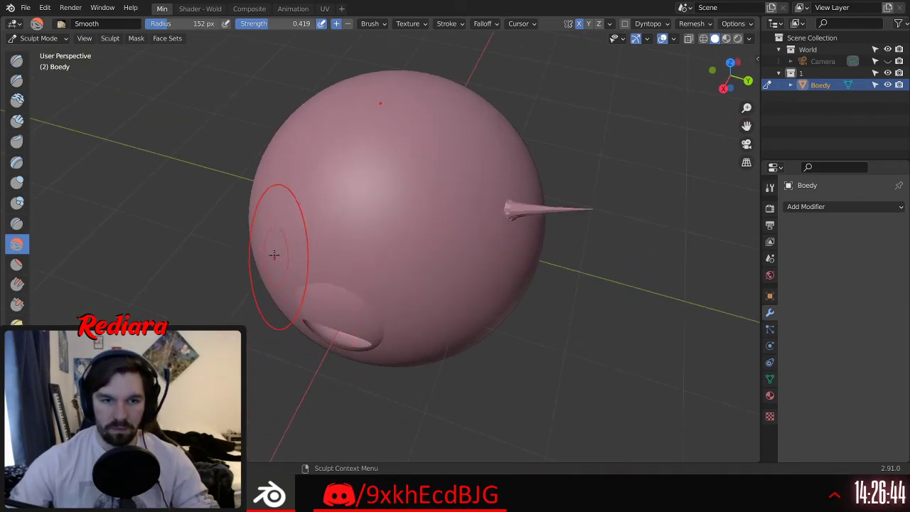
{"action": "left_click", "coordinate": [587, 24]}
{"action": "middle_click_drag", "start_coordinate": [355, 290], "coordinate": [387, 260]}
{"action": "scroll", "coordinate": [340, 287], "scroll_direction": "up", "scroll_amount": 5}
{"action": "middle_click_drag", "start_coordinate": [340, 287], "coordinate": [382, 274]}
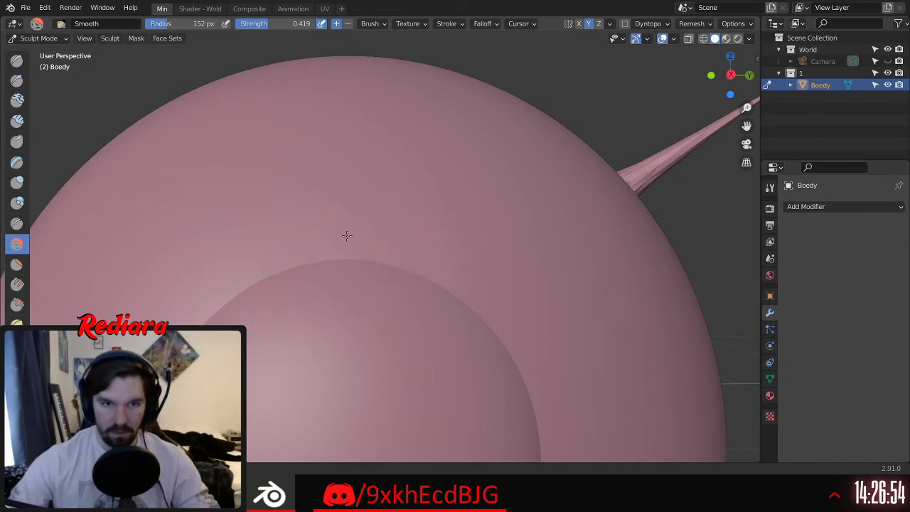
{"action": "middle_click_drag", "start_coordinate": [359, 261], "coordinate": [353, 294]}
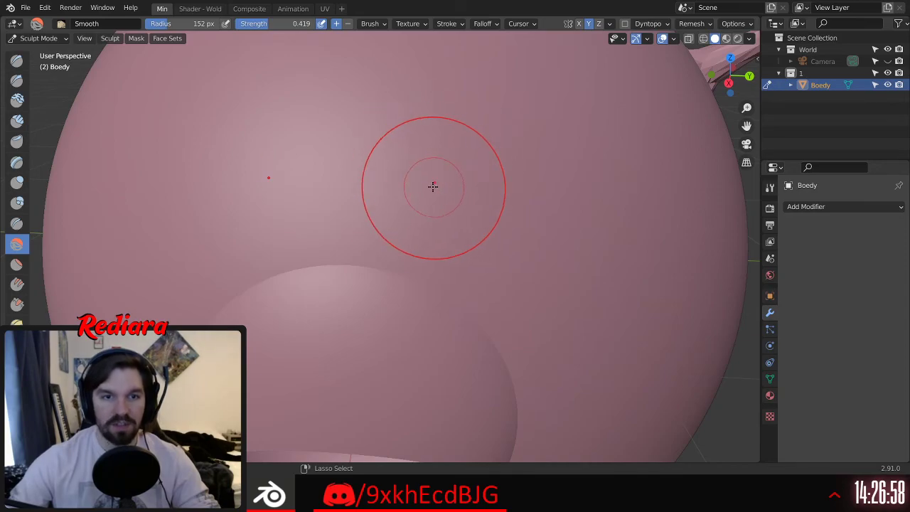
Step: Return Boedy to Object Mode and check the mouth from the front
{"action": "key", "text": "ctrl+Tab"}
{"action": "middle_click_drag", "start_coordinate": [463, 214], "coordinate": [457, 211]}
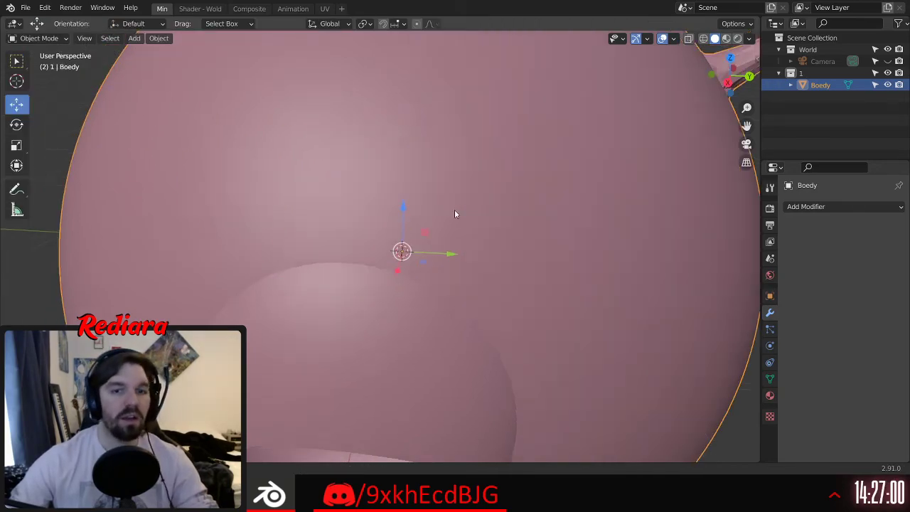
{"action": "scroll", "coordinate": [456, 214], "scroll_direction": "down", "scroll_amount": 8}
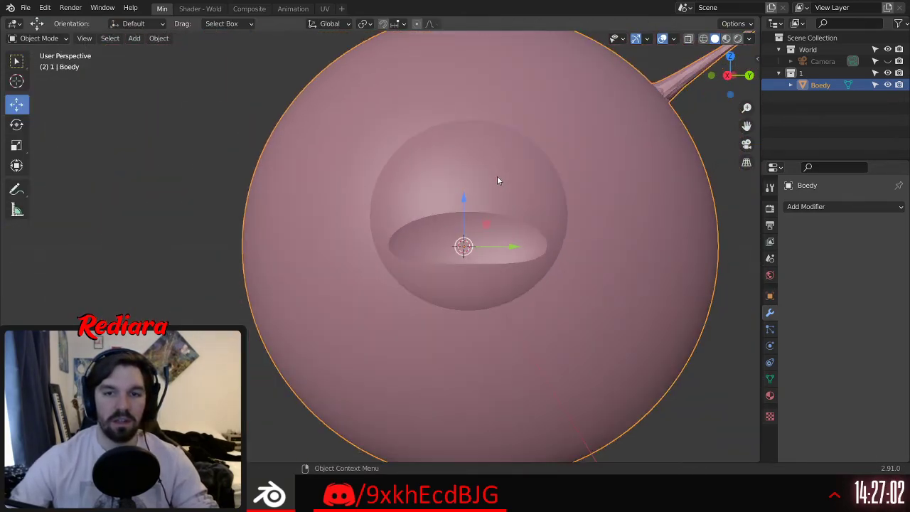
{"action": "mouse_move", "coordinate": [498, 180]}
{"action": "middle_mouse_down"}
{"action": "mouse_move", "coordinate": [520, 177]}
{"action": "mouse_move", "coordinate": [507, 181]}
{"action": "middle_mouse_up"}
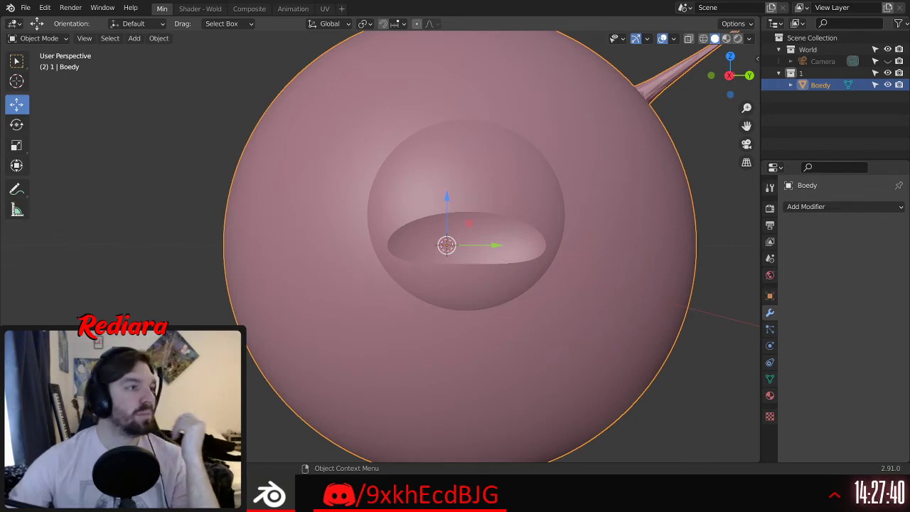
Step: Look through the Move tool's transform options and clear the object selection
{"action": "left_click", "coordinate": [758, 62]}
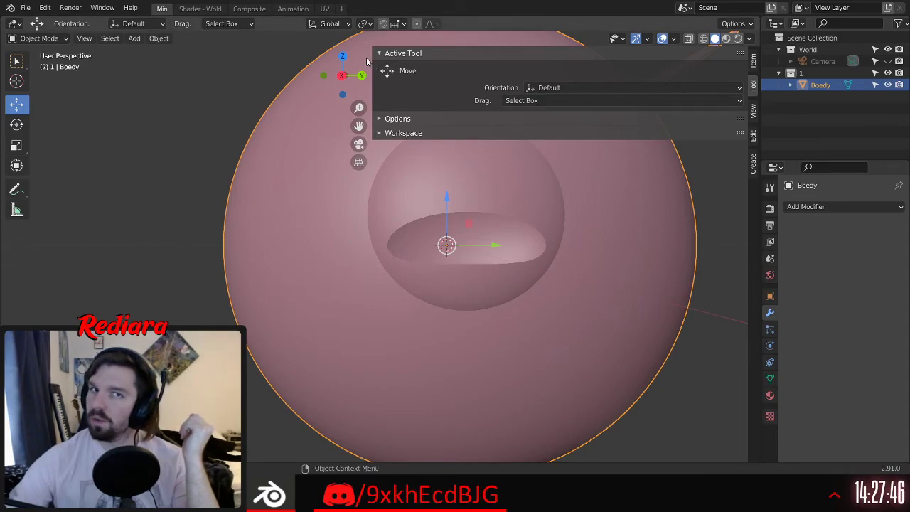
{"action": "left_click", "coordinate": [381, 119]}
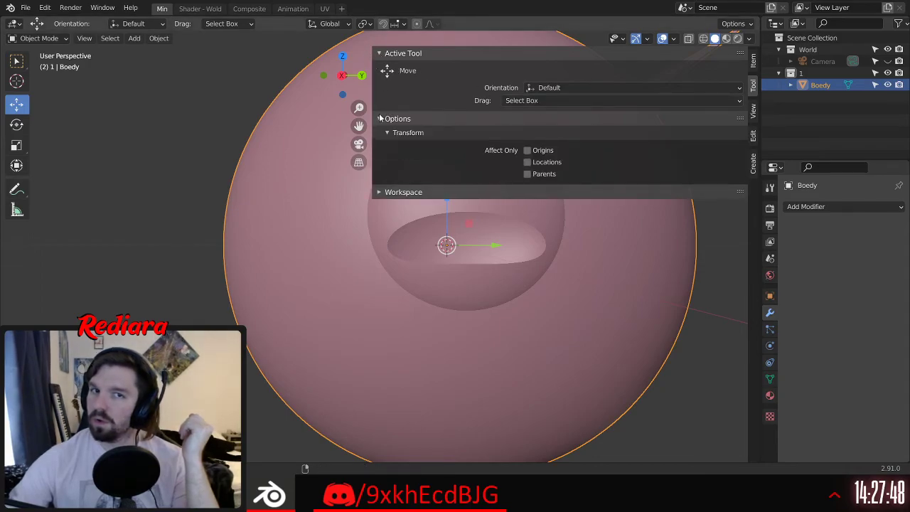
{"action": "left_click", "coordinate": [380, 119]}
{"action": "key", "text": "alt+a"}
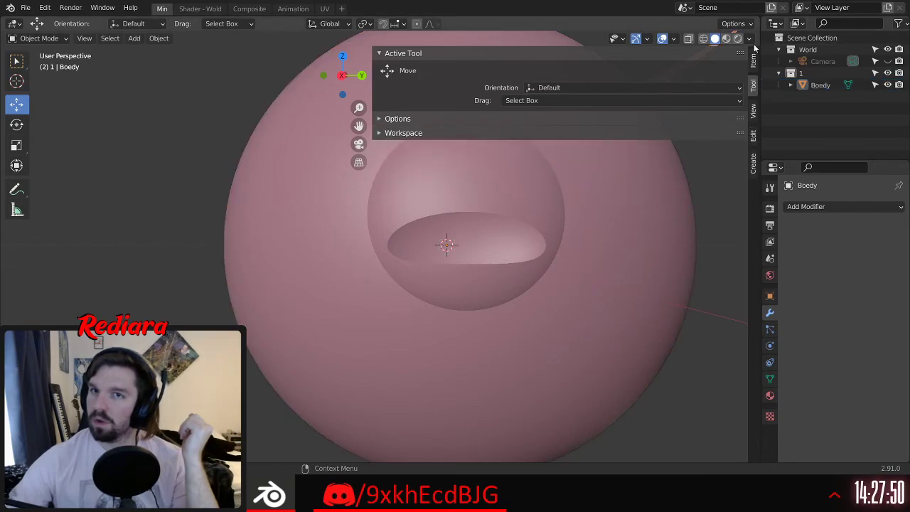
{"action": "key", "text": "n"}
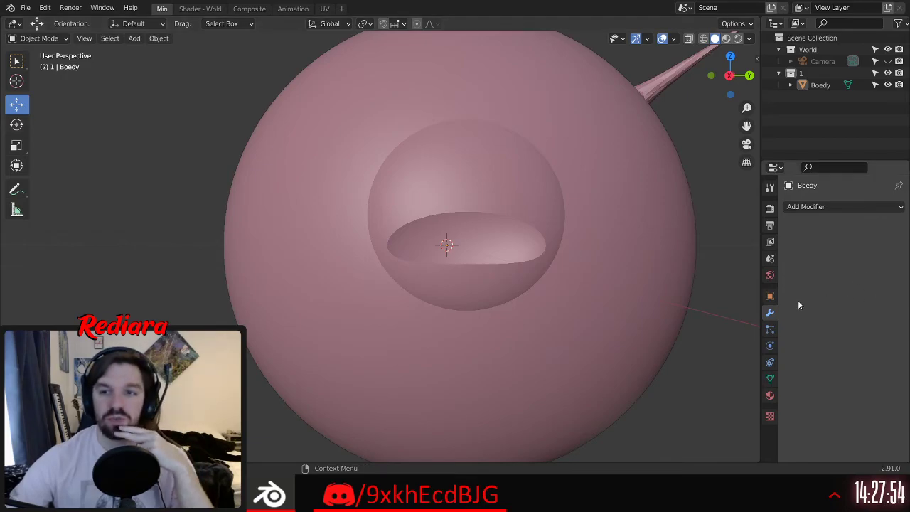
Step: Check Boedy's particle, object and modifier properties, and select Boedy in the viewport
{"action": "left_click", "coordinate": [770, 329]}
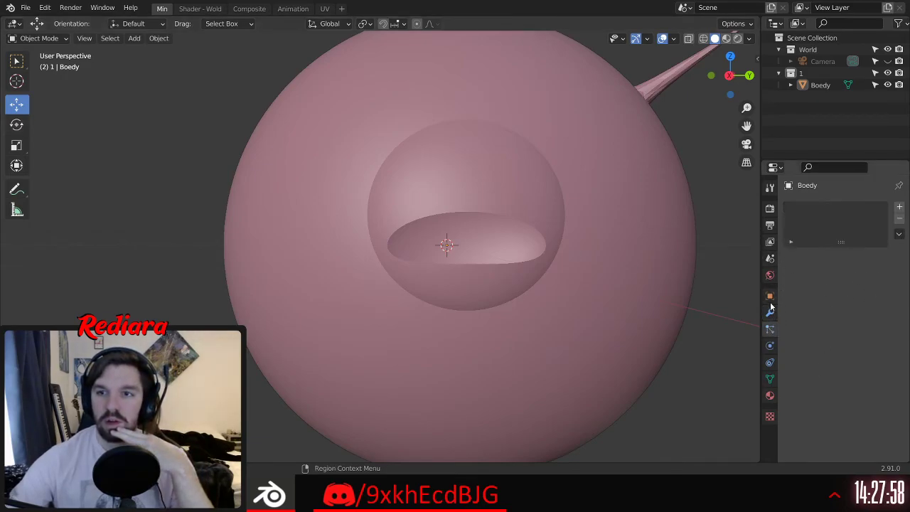
{"action": "left_click", "coordinate": [769, 296]}
{"action": "left_click", "coordinate": [770, 312]}
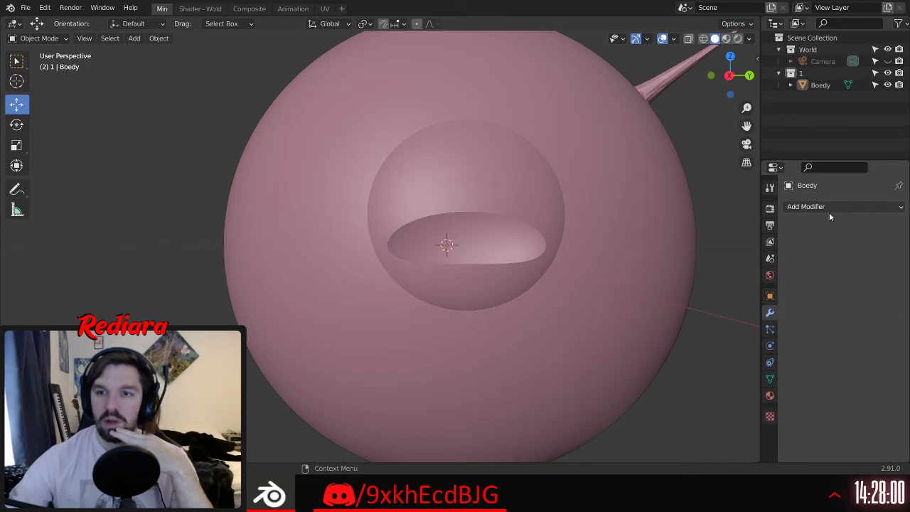
{"action": "left_click", "coordinate": [769, 296]}
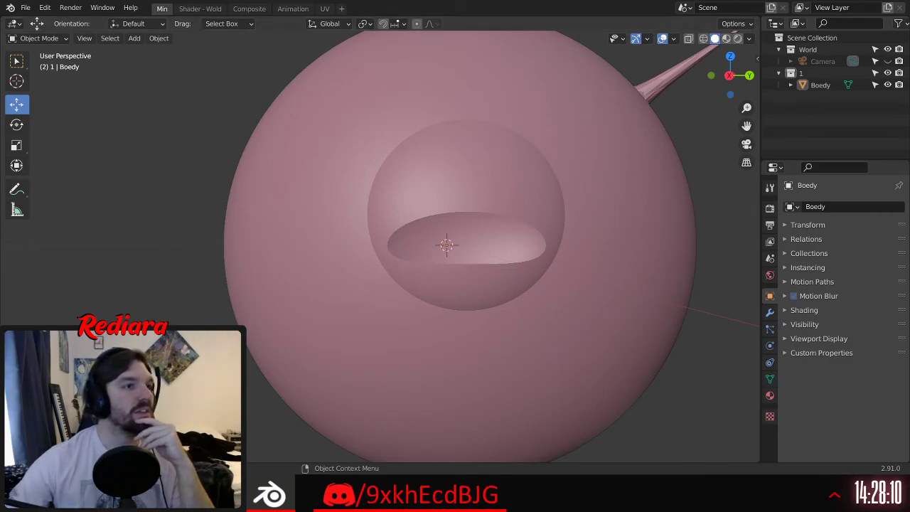
{"action": "scroll", "coordinate": [546, 118], "scroll_direction": "down", "scroll_amount": 2}
{"action": "left_click", "coordinate": [545, 118]}
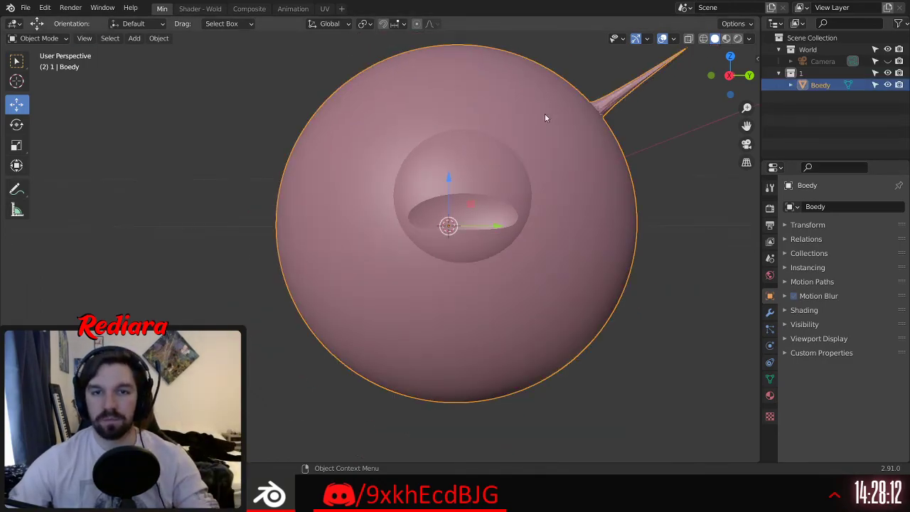
Step: Switch Boedy to Edit Mode and turn on Auto Merge in the Move tool's options
{"action": "key", "text": "KP_Decimal"}
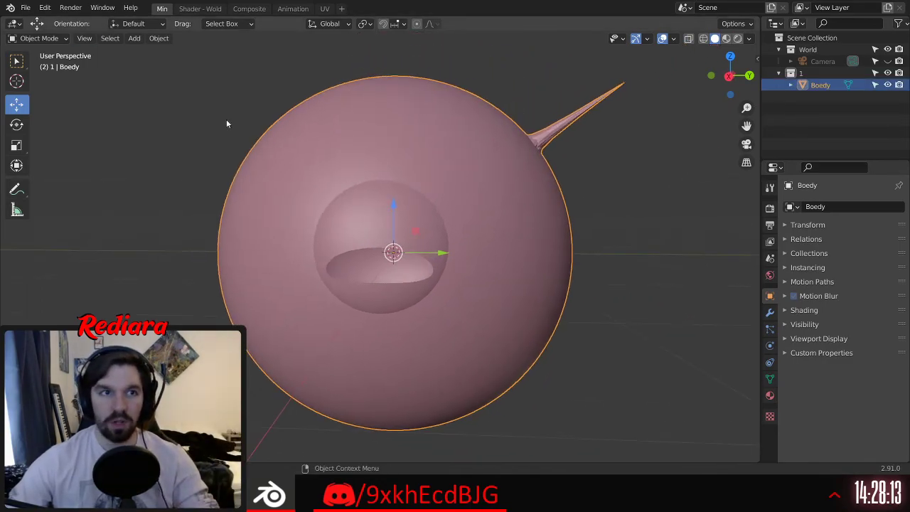
{"action": "left_click", "coordinate": [171, 38]}
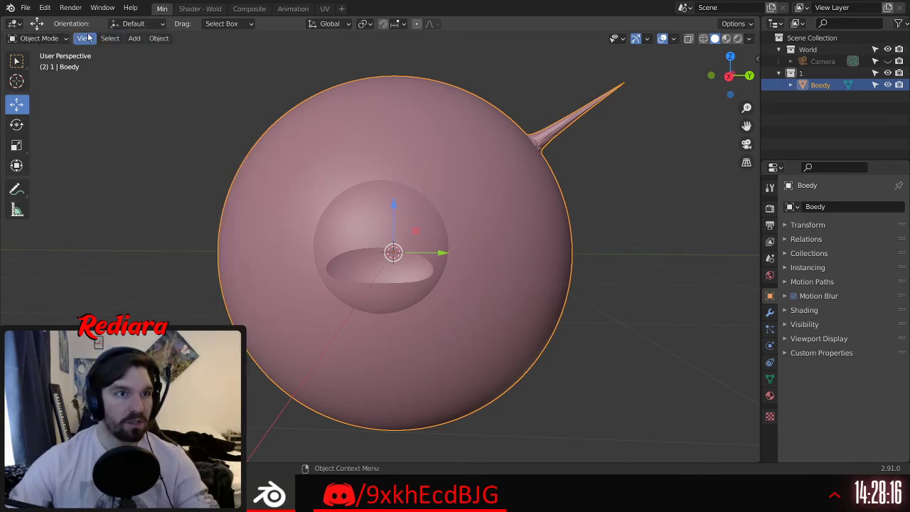
{"action": "left_click", "coordinate": [39, 37]}
{"action": "left_click", "coordinate": [45, 68]}
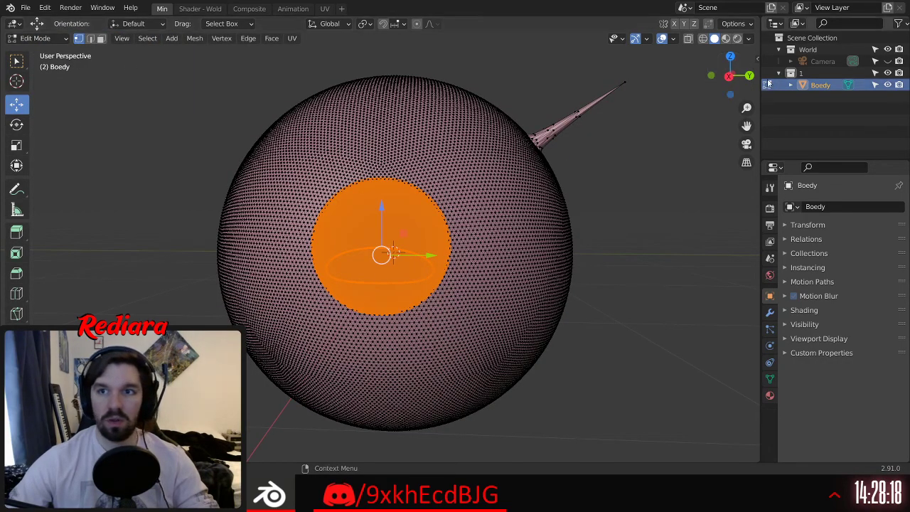
{"action": "left_click", "coordinate": [758, 60]}
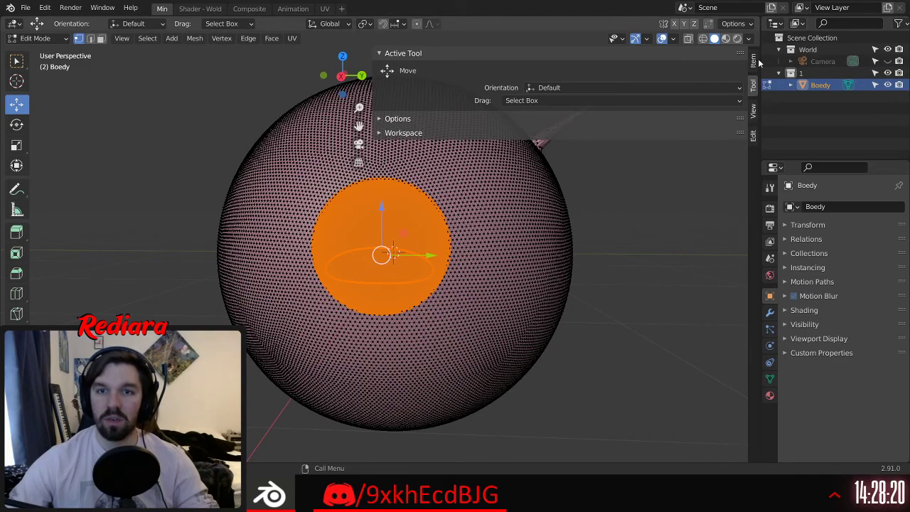
{"action": "left_click", "coordinate": [381, 118]}
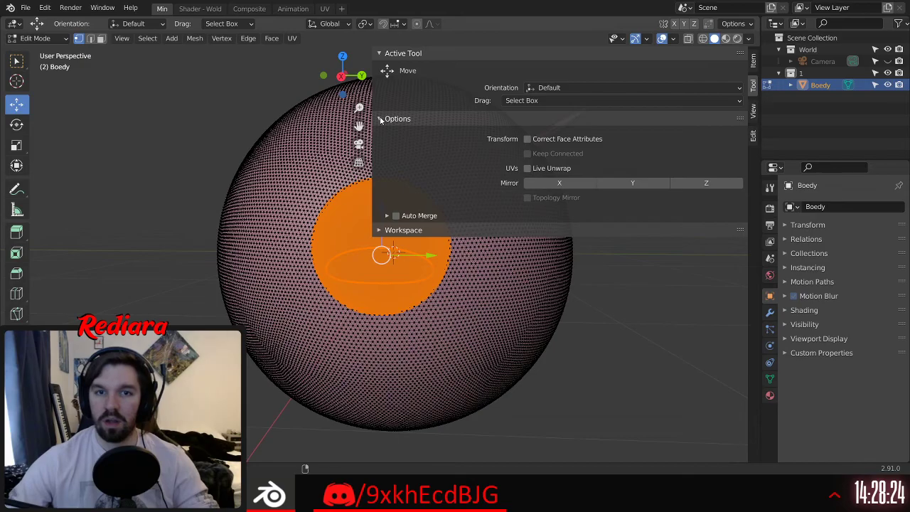
{"action": "left_click", "coordinate": [387, 216]}
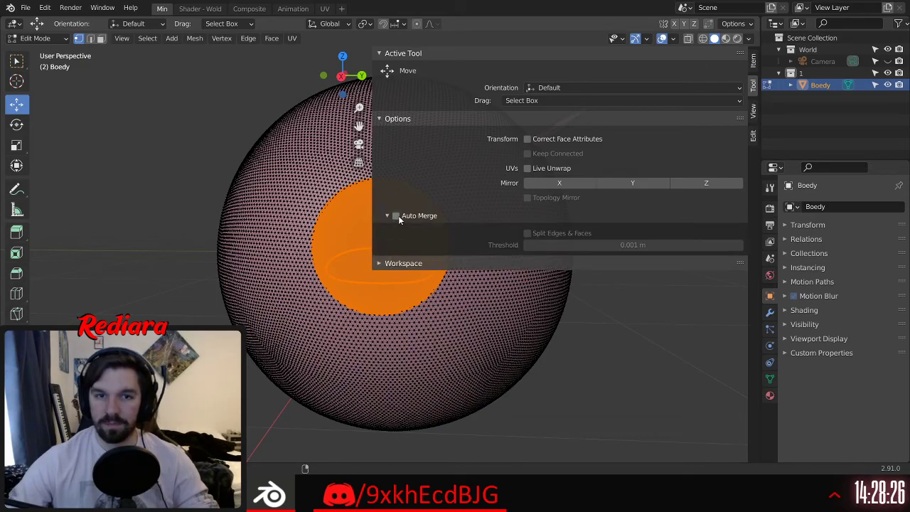
{"action": "left_click", "coordinate": [396, 216]}
Step: Set the Auto Merge threshold to 0.01 m
{"action": "scroll", "coordinate": [333, 274], "scroll_direction": "up", "scroll_amount": 3}
{"action": "scroll", "coordinate": [333, 275], "scroll_direction": "up", "scroll_amount": 5}
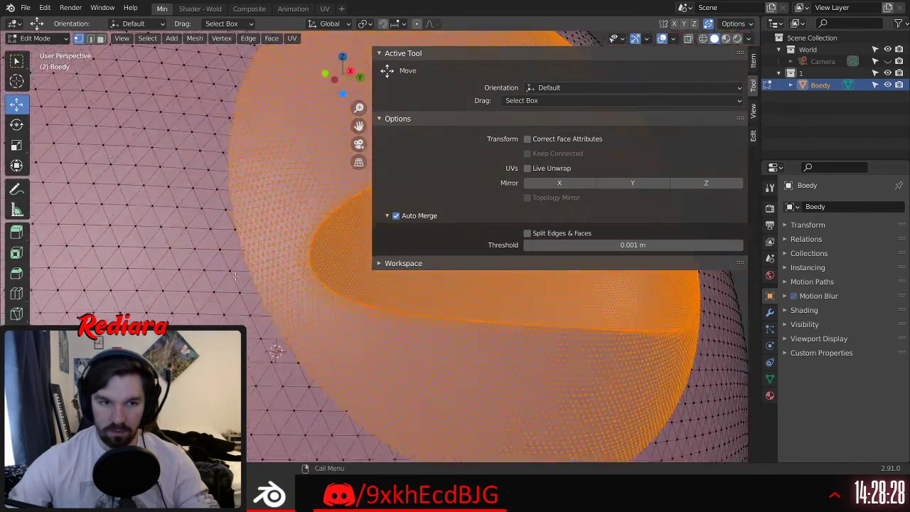
{"action": "scroll", "coordinate": [284, 286], "scroll_direction": "up", "scroll_amount": 3}
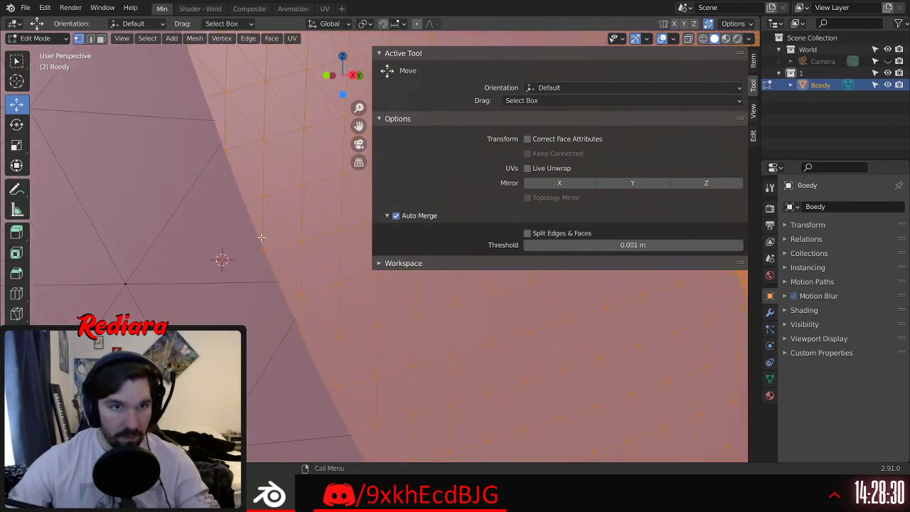
{"action": "left_click", "coordinate": [648, 244]}
{"action": "key", "text": "BackSpace"}
{"action": "type", "text": ".0"}
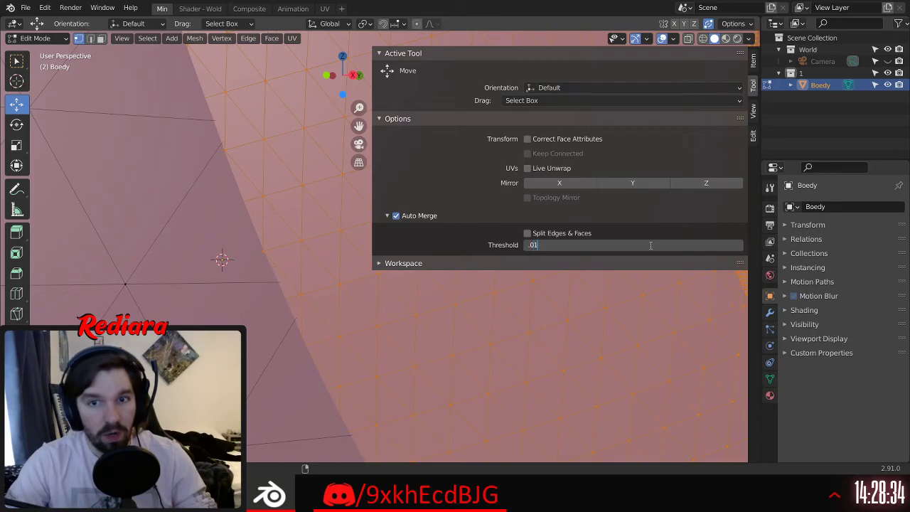
{"action": "type", "text": "1"}
{"action": "key", "text": "Return"}
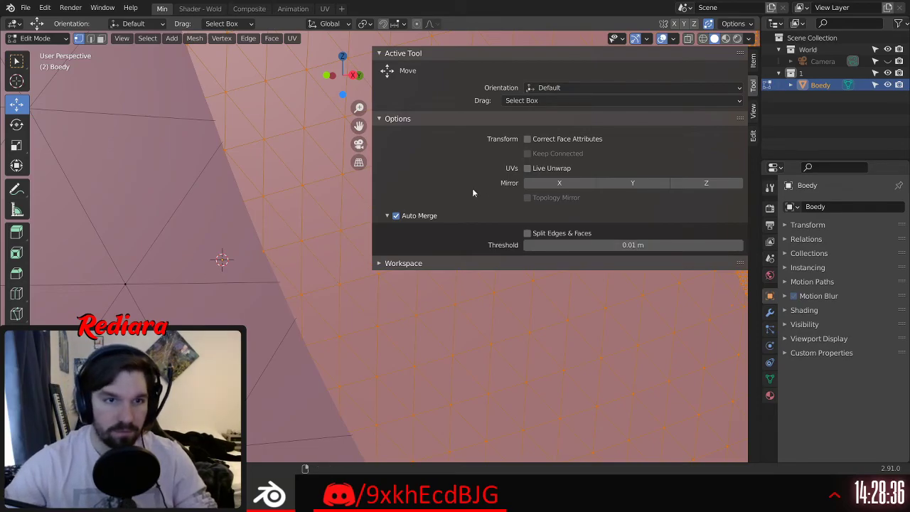
Step: Inspect the vertices along the mouth seam and set the Auto Merge threshold to 0.1 m
{"action": "scroll", "coordinate": [229, 261], "scroll_direction": "down", "scroll_amount": 1}
{"action": "scroll", "coordinate": [229, 261], "scroll_direction": "down", "scroll_amount": 5}
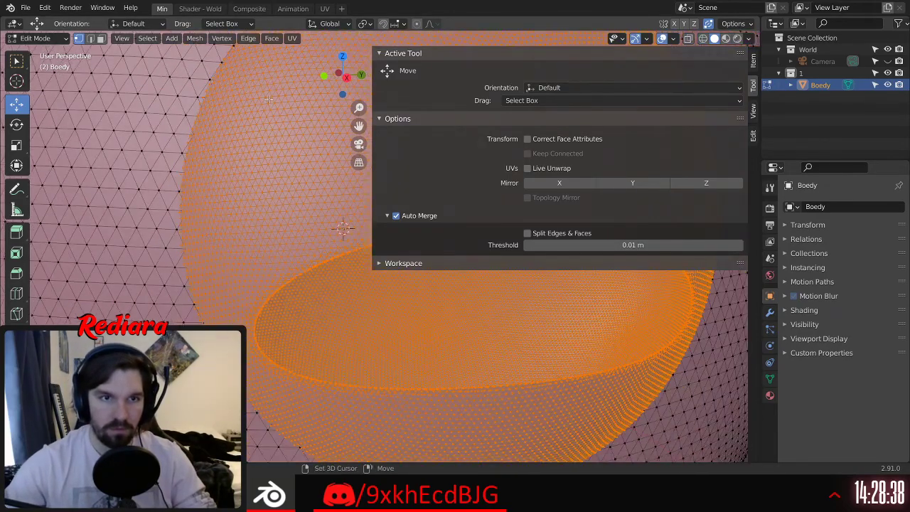
{"action": "scroll", "coordinate": [339, 317], "scroll_direction": "up", "scroll_amount": 10}
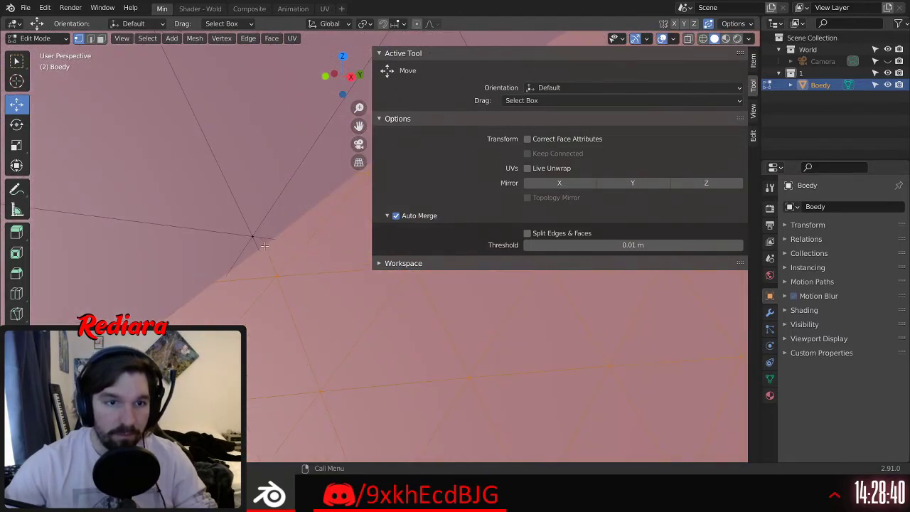
{"action": "middle_click_drag", "start_coordinate": [278, 262], "coordinate": [259, 258]}
{"action": "scroll", "coordinate": [292, 258], "scroll_direction": "down", "scroll_amount": 6}
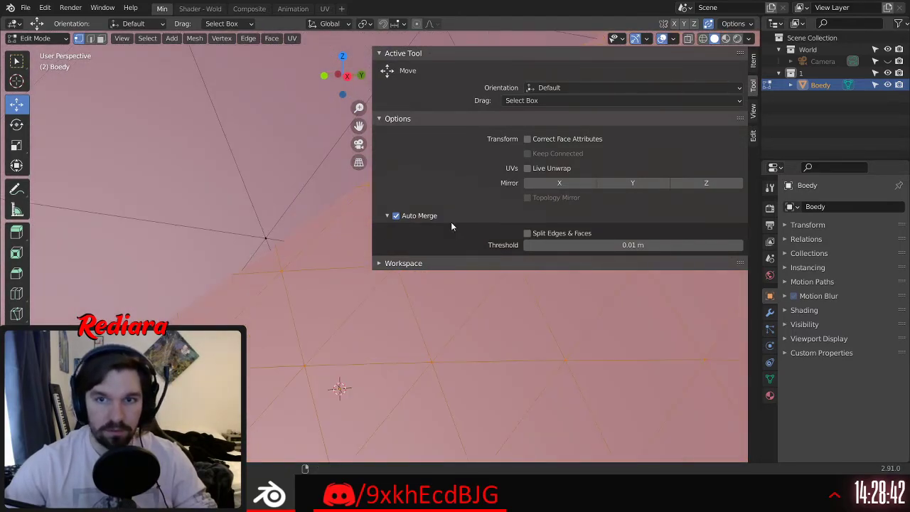
{"action": "left_click", "coordinate": [738, 245]}
{"action": "left_click", "coordinate": [643, 245]}
{"action": "type", "text": ".1"}
{"action": "key", "text": "Return"}
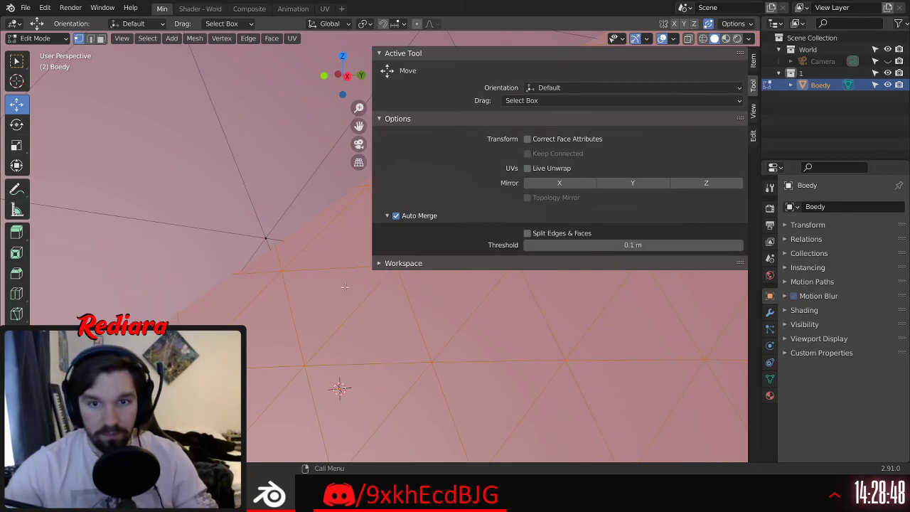
Step: Examine the seam between the mouth and body vertices all around the mouth piece
{"action": "scroll", "coordinate": [177, 283], "scroll_direction": "down", "scroll_amount": 8}
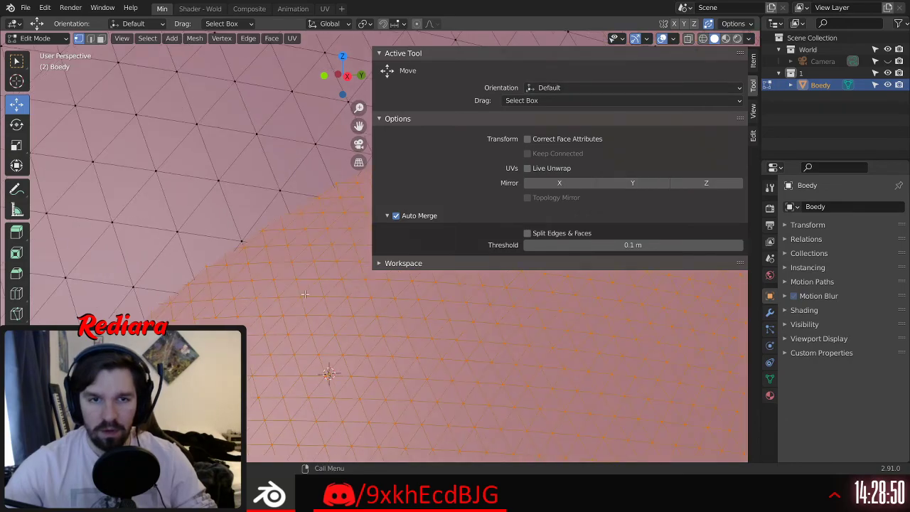
{"action": "scroll", "coordinate": [176, 282], "scroll_direction": "up", "scroll_amount": 10}
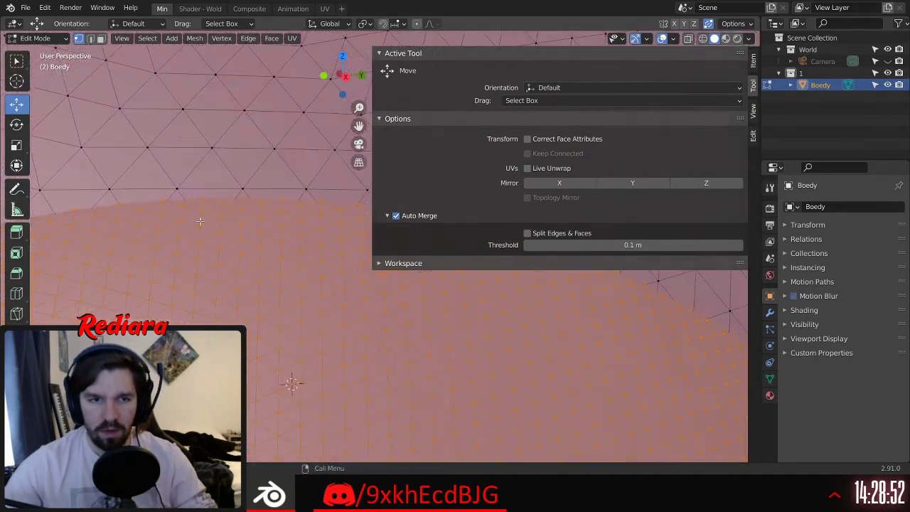
{"action": "scroll", "coordinate": [241, 313], "scroll_direction": "down", "scroll_amount": 4}
{"action": "scroll", "coordinate": [270, 379], "scroll_direction": "down", "scroll_amount": 10}
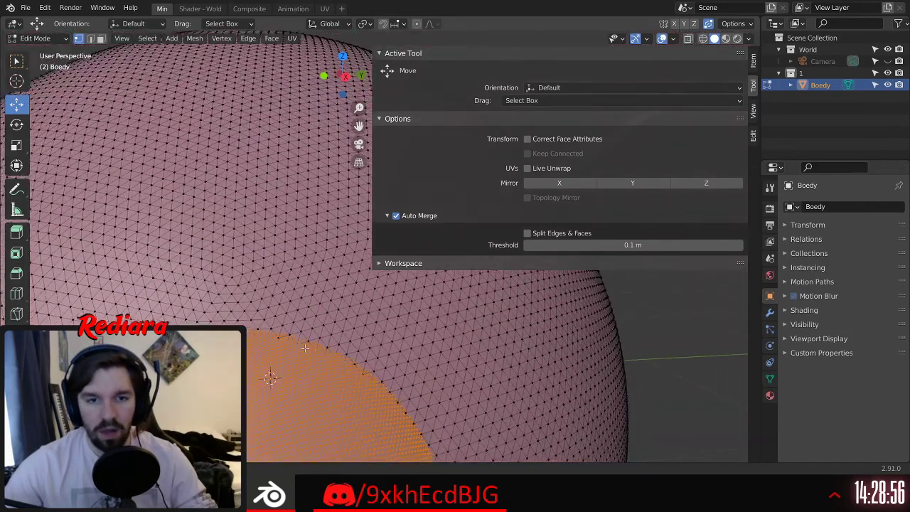
{"action": "middle_click_drag", "start_coordinate": [338, 371], "coordinate": [325, 361]}
{"action": "scroll", "coordinate": [325, 361], "scroll_direction": "up", "scroll_amount": 10}
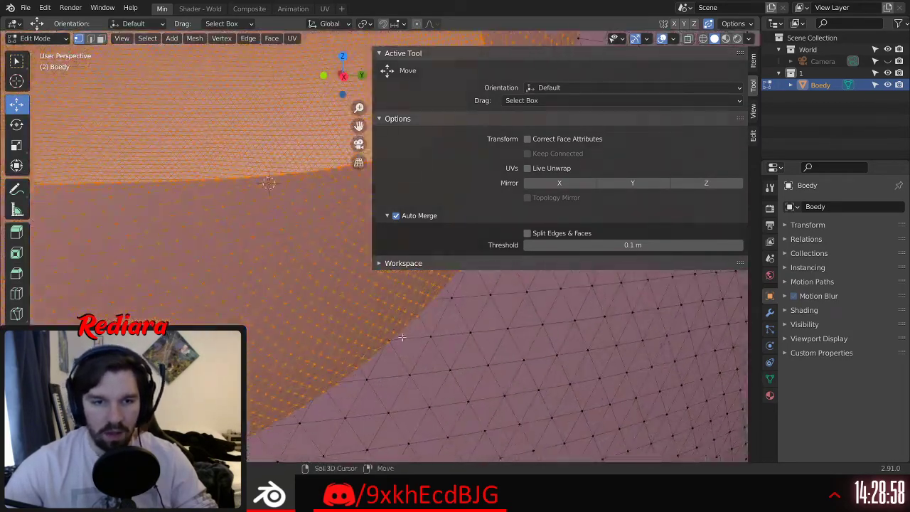
{"action": "middle_click_drag", "start_coordinate": [294, 271], "coordinate": [398, 299]}
{"action": "scroll", "coordinate": [317, 306], "scroll_direction": "down", "scroll_amount": 10}
{"action": "middle_click_drag", "start_coordinate": [399, 299], "coordinate": [397, 279]}
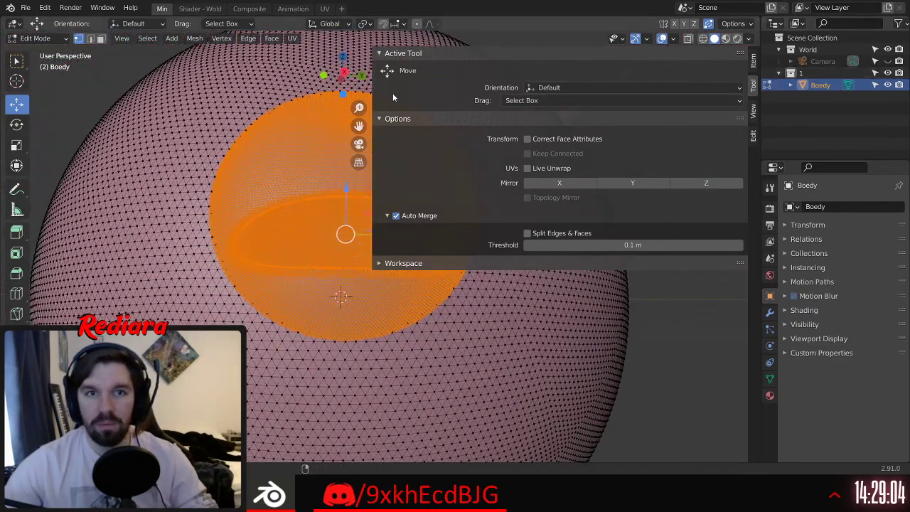
Step: Return Boedy to Object Mode, collapse the tool settings sidebar and view the mouth from the front
{"action": "key", "text": "Tab"}
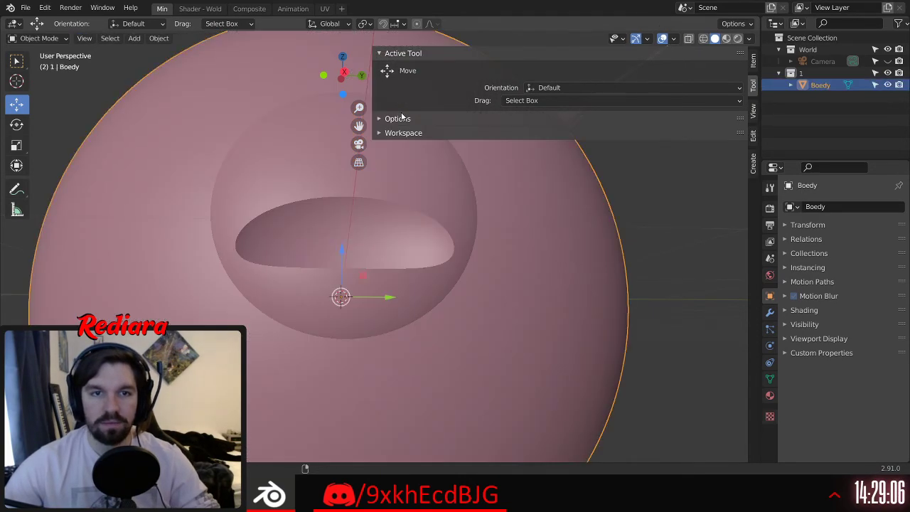
{"action": "left_click_drag", "start_coordinate": [371, 105], "coordinate": [740, 105]}
{"action": "middle_click_drag", "start_coordinate": [189, 99], "coordinate": [232, 179]}
{"action": "middle_click_drag", "start_coordinate": [303, 273], "coordinate": [256, 191], "text": "shift"}
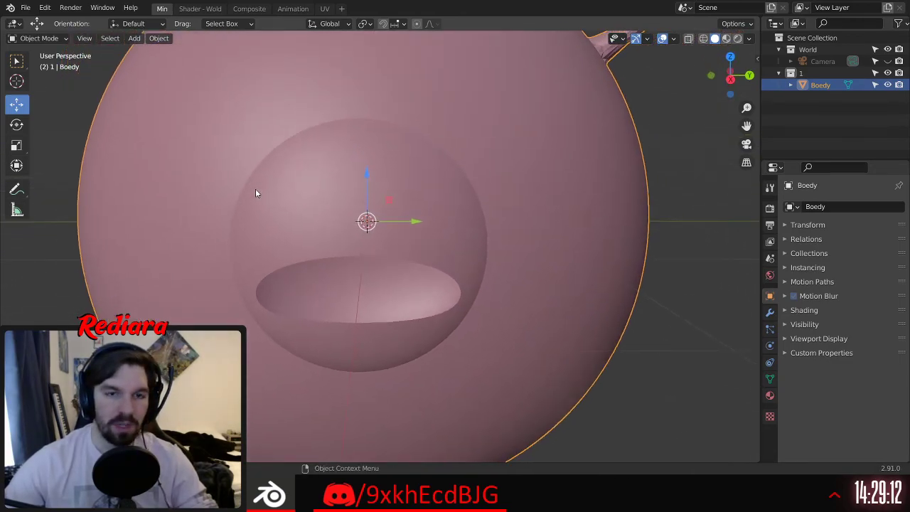
Step: Switch Boedy to Sculpt Mode, try a coarse voxel remesh and undo it
{"action": "left_click", "coordinate": [39, 38]}
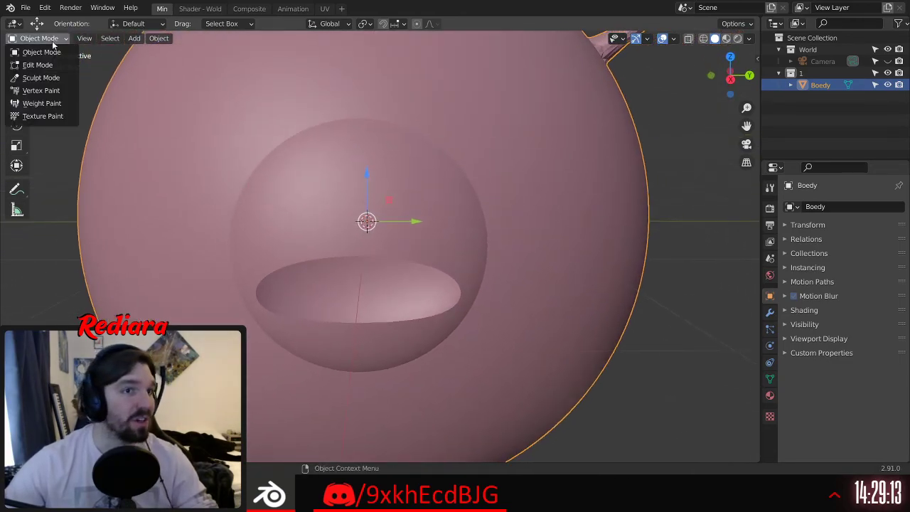
{"action": "left_click", "coordinate": [40, 77]}
{"action": "mouse_move", "coordinate": [163, 178]}
{"action": "middle_mouse_down"}
{"action": "mouse_move", "coordinate": [254, 201]}
{"action": "mouse_move", "coordinate": [335, 207]}
{"action": "middle_mouse_up"}
{"action": "scroll", "coordinate": [178, 189], "scroll_direction": "down", "scroll_amount": 5}
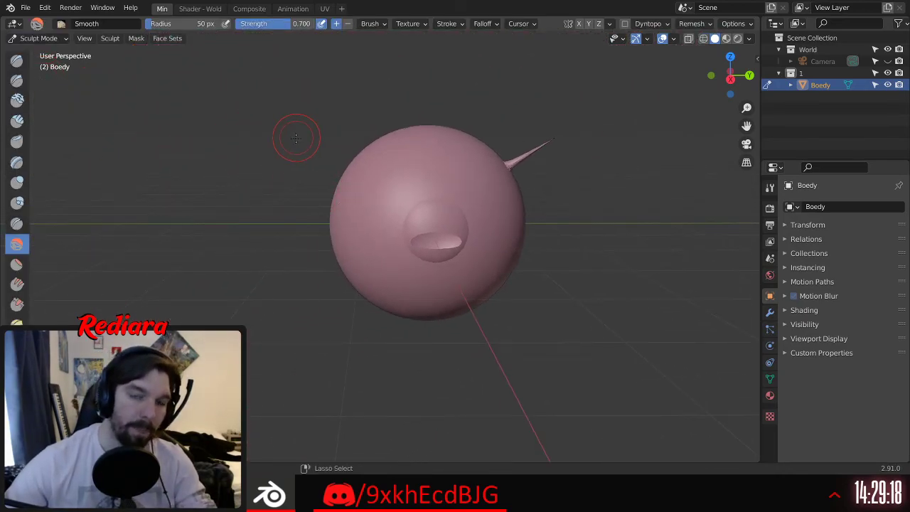
{"action": "key", "text": "r"}
{"action": "left_click", "coordinate": [298, 144]}
{"action": "key", "text": "ctrl+r"}
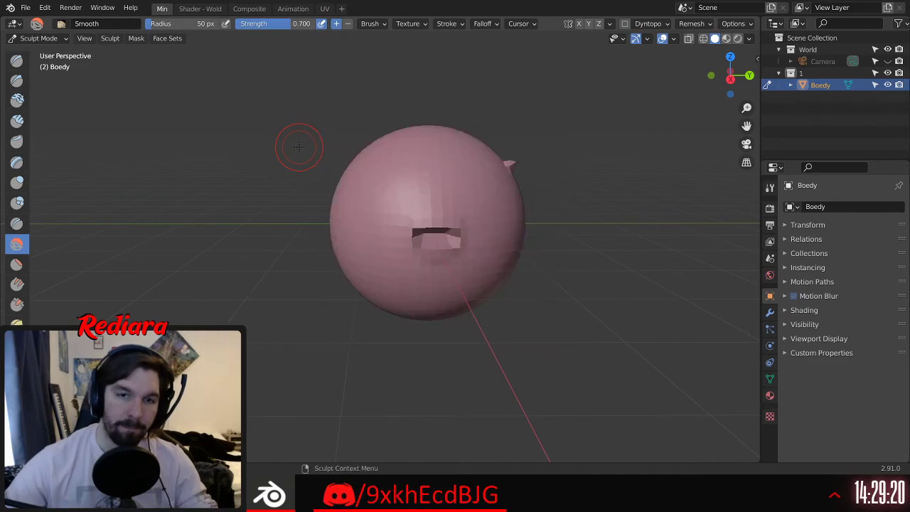
{"action": "scroll", "coordinate": [406, 202], "scroll_direction": "up", "scroll_amount": 3}
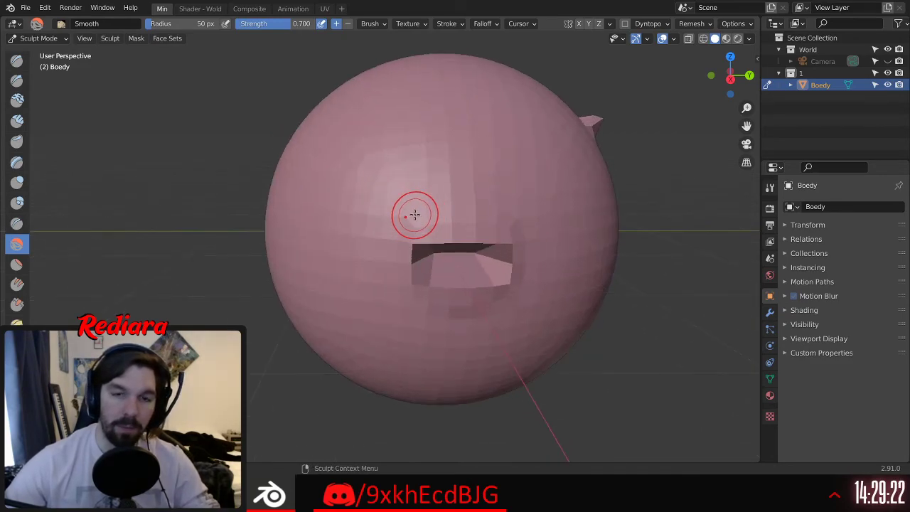
{"action": "key", "text": "ctrl+z"}
Step: Set the remesh voxel size to 0.0050 and voxel-remesh Boedy
{"action": "key", "text": "r"}
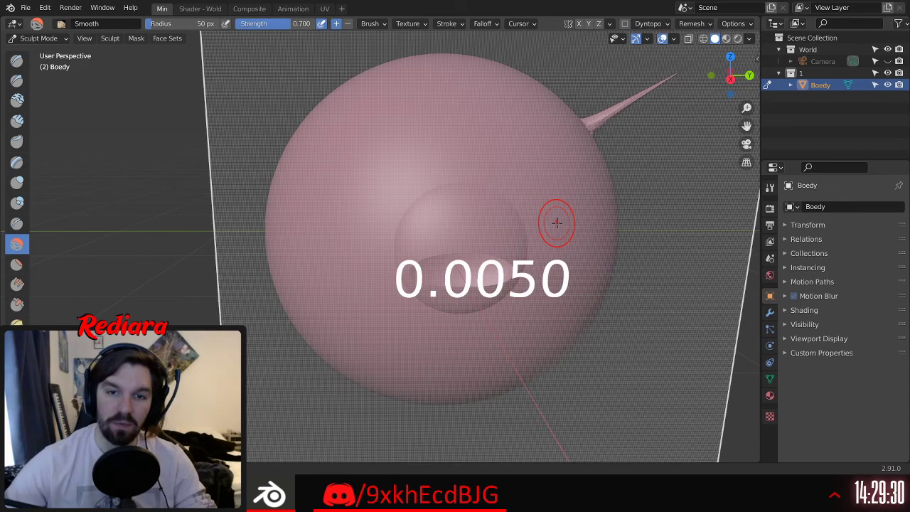
{"action": "left_click", "coordinate": [557, 223]}
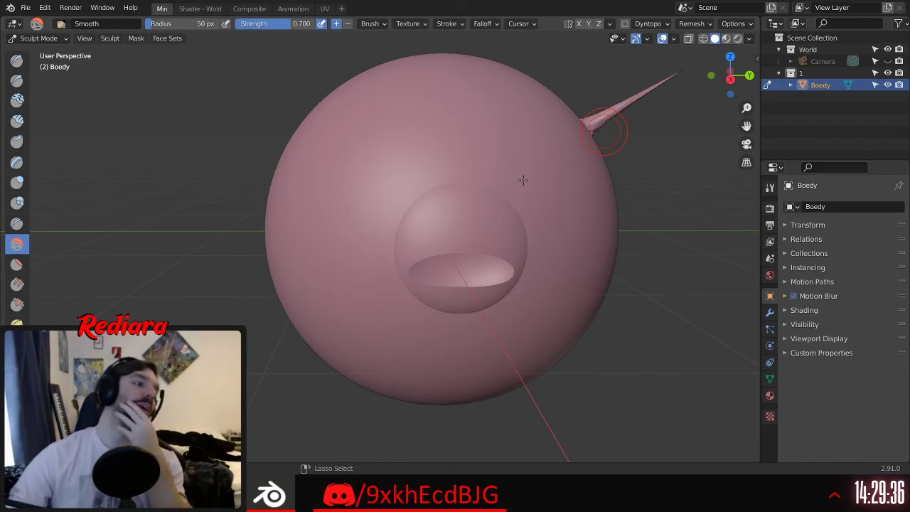
{"action": "key", "text": "ctrl+r"}
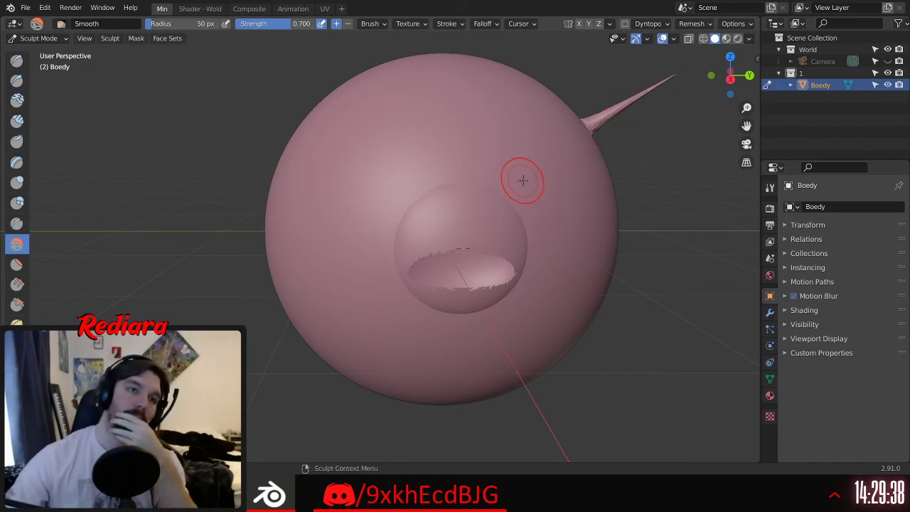
Step: Examine the remeshed body surface, the mouth seam and the edge of the mouth opening from several angles
{"action": "scroll", "coordinate": [533, 240], "scroll_direction": "up", "scroll_amount": 5}
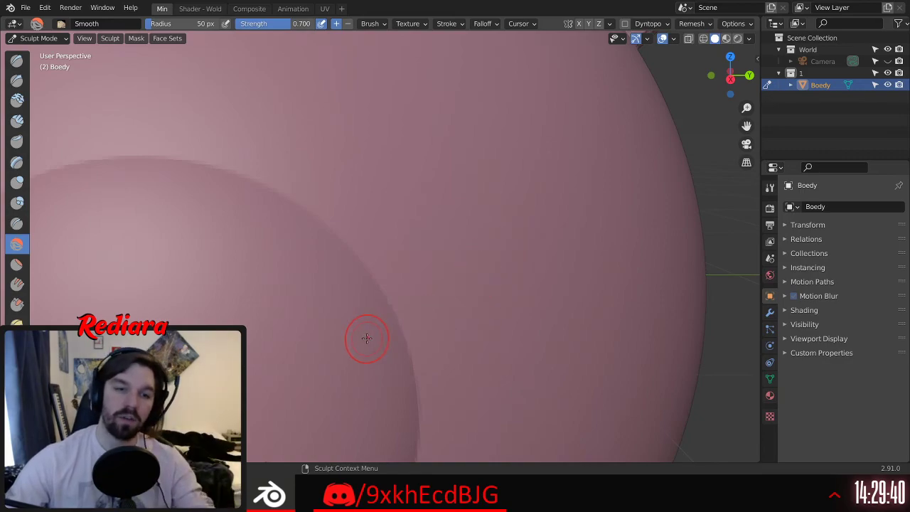
{"action": "scroll", "coordinate": [509, 102], "scroll_direction": "down", "scroll_amount": 5}
{"action": "middle_click_drag", "start_coordinate": [510, 102], "coordinate": [420, 199]}
{"action": "mouse_move", "coordinate": [402, 246]}
{"action": "middle_mouse_down"}
{"action": "mouse_move", "coordinate": [361, 220]}
{"action": "mouse_move", "coordinate": [393, 239]}
{"action": "mouse_move", "coordinate": [407, 270]}
{"action": "mouse_move", "coordinate": [299, 261]}
{"action": "mouse_move", "coordinate": [320, 205]}
{"action": "mouse_move", "coordinate": [333, 239]}
{"action": "mouse_move", "coordinate": [318, 255]}
{"action": "mouse_move", "coordinate": [337, 260]}
{"action": "middle_mouse_up"}
{"action": "scroll", "coordinate": [319, 256], "scroll_direction": "down", "scroll_amount": 5}
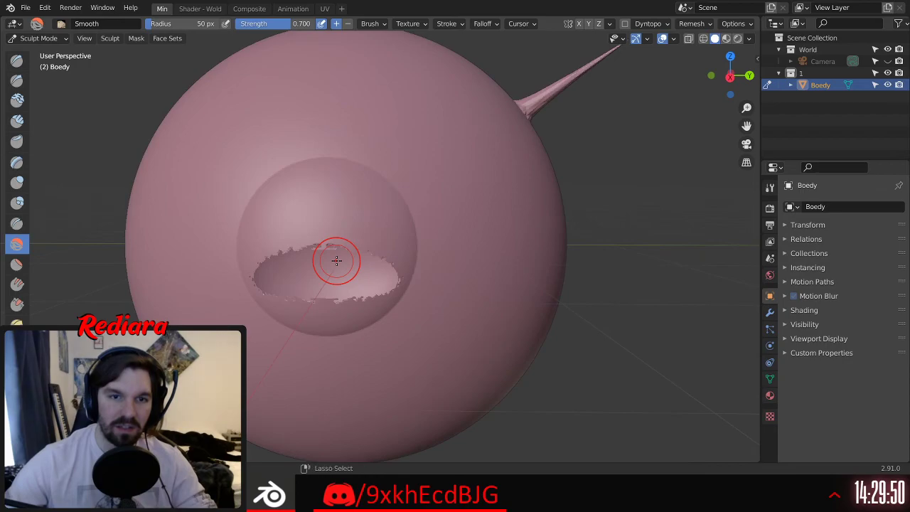
{"action": "scroll", "coordinate": [335, 189], "scroll_direction": "up", "scroll_amount": 2}
{"action": "middle_click_drag", "start_coordinate": [347, 178], "coordinate": [416, 281], "text": "shift"}
{"action": "middle_click_drag", "start_coordinate": [416, 281], "coordinate": [388, 168]}
{"action": "middle_click_drag", "start_coordinate": [407, 214], "coordinate": [368, 288]}
{"action": "scroll", "coordinate": [380, 282], "scroll_direction": "up", "scroll_amount": 6}
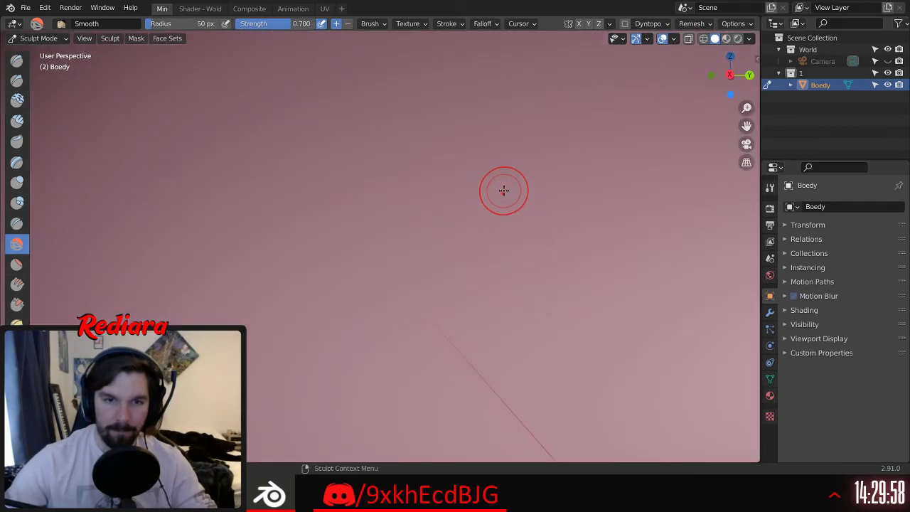
{"action": "scroll", "coordinate": [504, 191], "scroll_direction": "down", "scroll_amount": 6}
{"action": "middle_click_drag", "start_coordinate": [508, 244], "coordinate": [450, 233]}
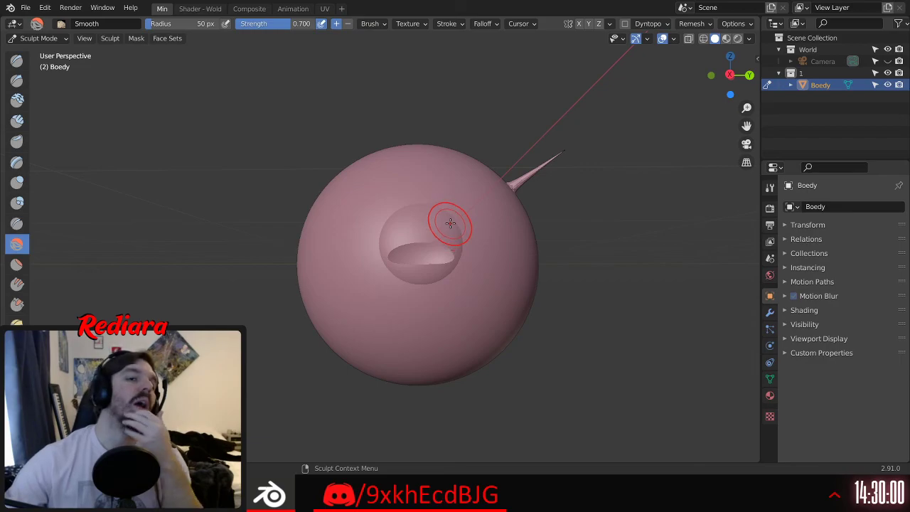
Step: Switch Boedy to Edit Mode and select all vertices of the body and mouth
{"action": "left_click", "coordinate": [37, 38]}
{"action": "left_click", "coordinate": [35, 65]}
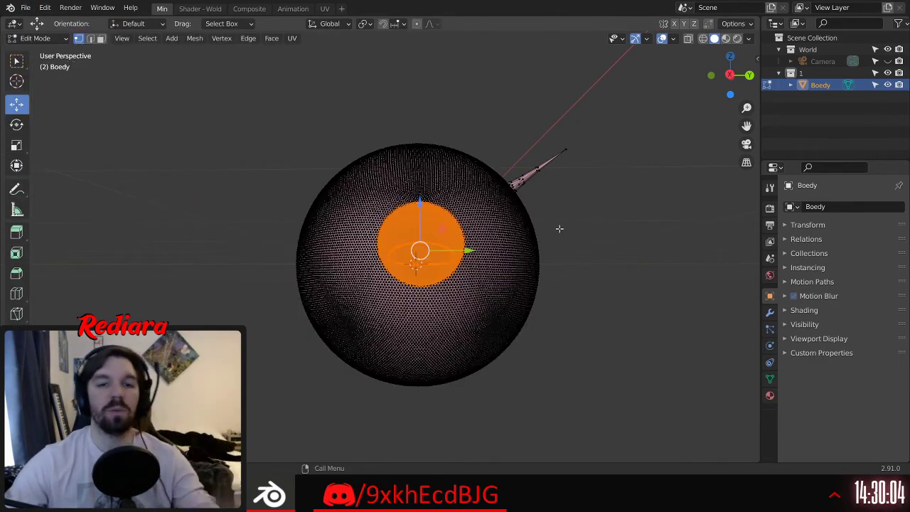
{"action": "scroll", "coordinate": [490, 187], "scroll_direction": "up", "scroll_amount": 5}
{"action": "key", "text": "a"}
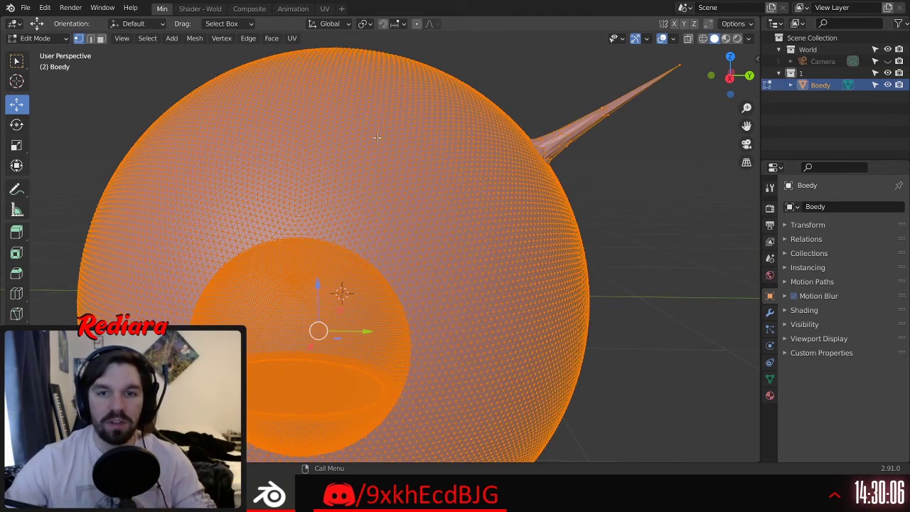
{"action": "middle_click_drag", "start_coordinate": [361, 126], "coordinate": [439, 121], "text": "shift"}
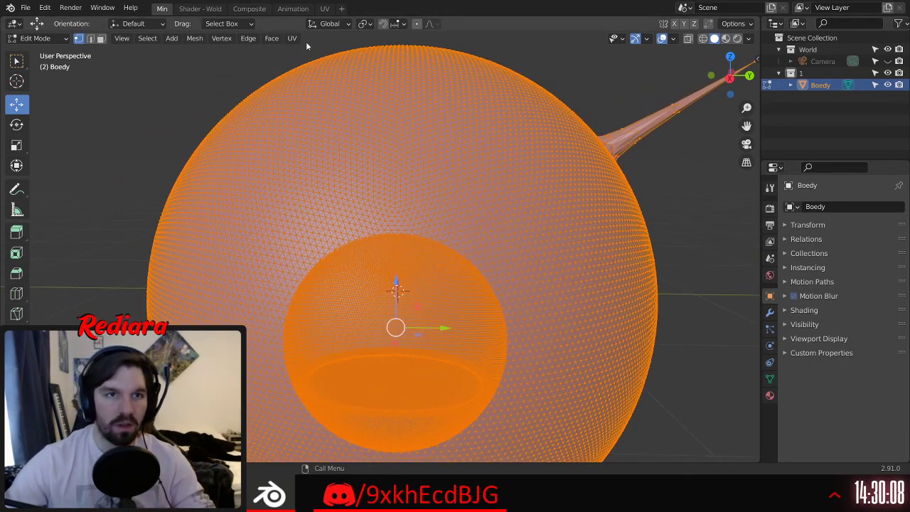
Step: Apply Smooth Vertices to all selected vertices of Boedy and check the surface around the mouth
{"action": "left_click", "coordinate": [215, 40]}
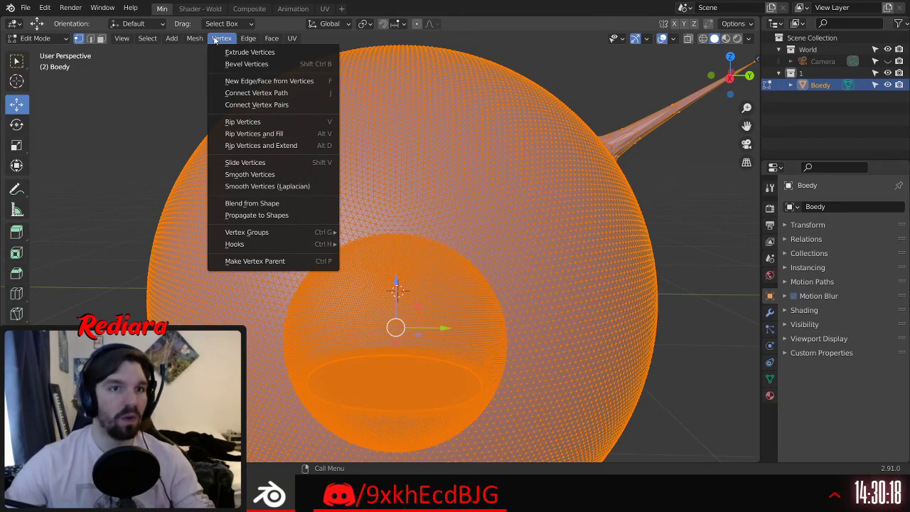
{"action": "mouse_move", "coordinate": [196, 40]}
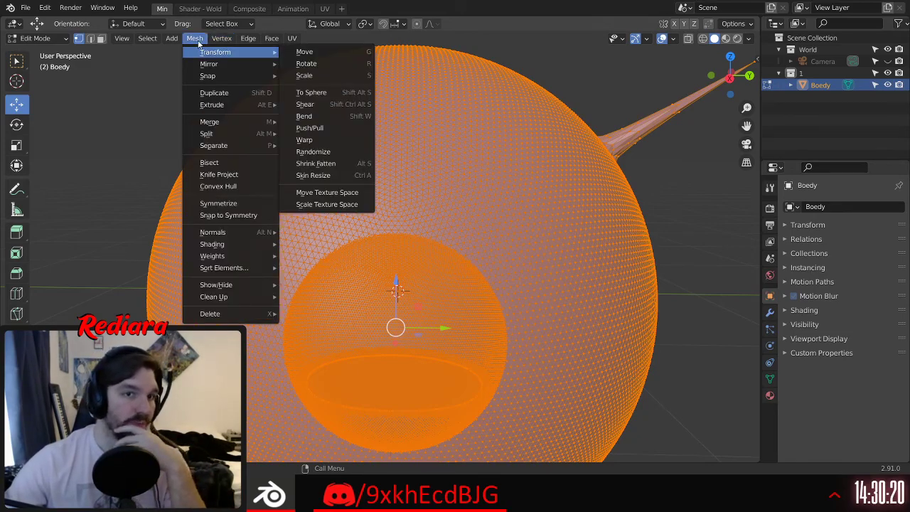
{"action": "mouse_move", "coordinate": [228, 32]}
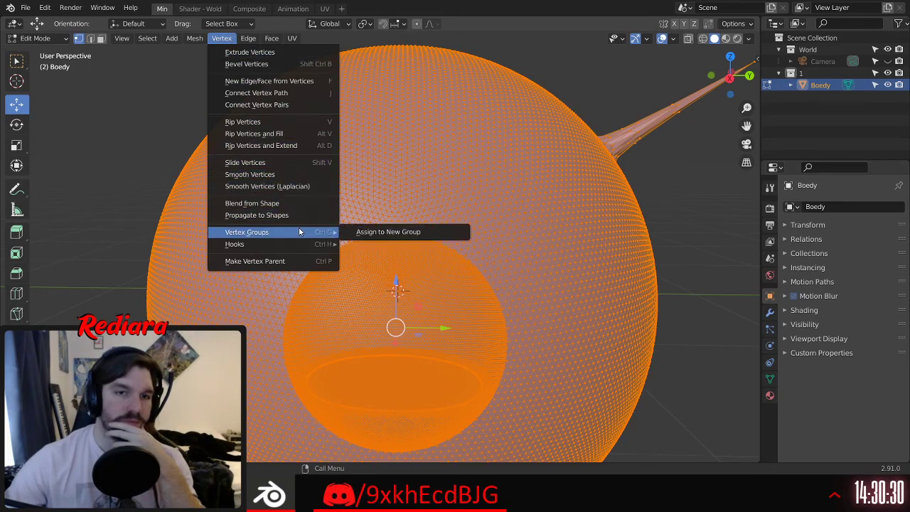
{"action": "mouse_move", "coordinate": [298, 246]}
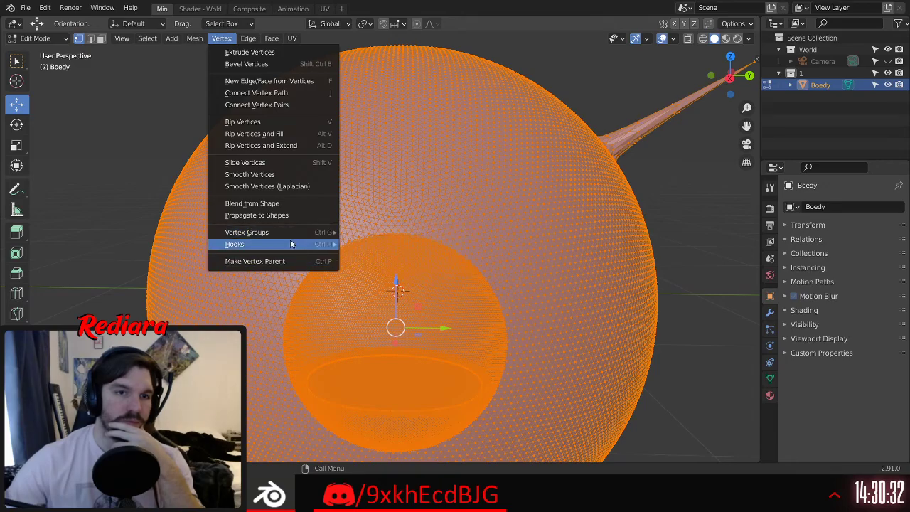
{"action": "left_click", "coordinate": [273, 176]}
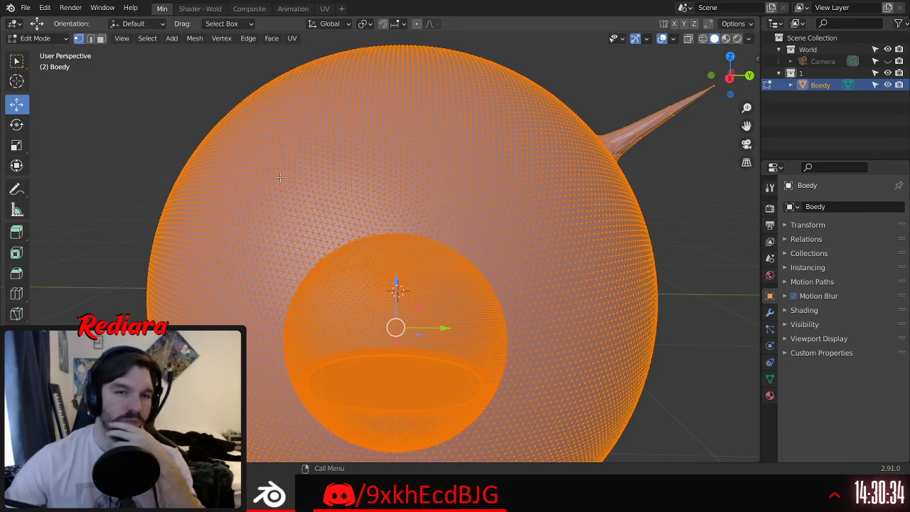
{"action": "scroll", "coordinate": [397, 246], "scroll_direction": "up", "scroll_amount": 6}
{"action": "mouse_move", "coordinate": [391, 224]}
{"action": "middle_mouse_down"}
{"action": "mouse_move", "coordinate": [377, 217]}
{"action": "mouse_move", "coordinate": [396, 220]}
{"action": "middle_mouse_up"}
{"action": "scroll", "coordinate": [413, 227], "scroll_direction": "down", "scroll_amount": 6}
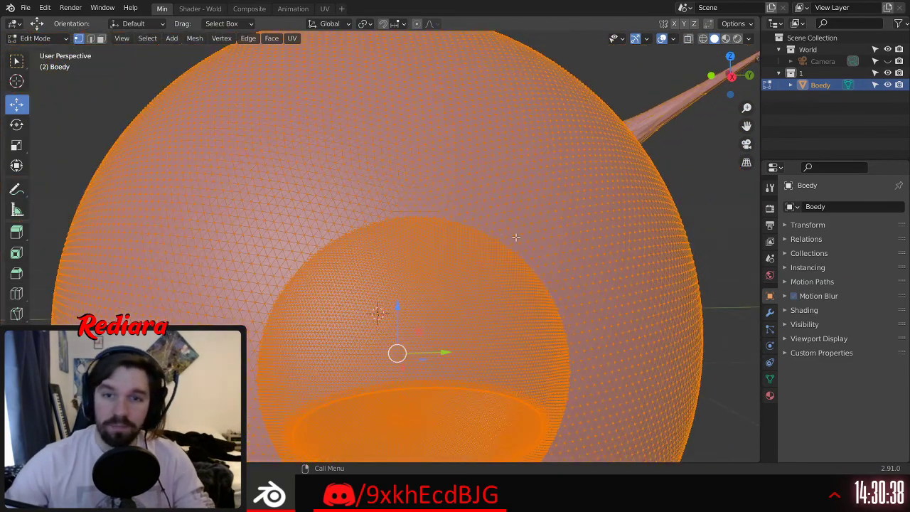
Step: Enable Auto Merge in the mesh editing options and set its threshold to 1 m
{"action": "left_click", "coordinate": [755, 59]}
{"action": "left_click", "coordinate": [408, 216]}
{"action": "middle_click_drag", "start_coordinate": [285, 190], "coordinate": [191, 199], "text": "shift"}
{"action": "scroll", "coordinate": [199, 273], "scroll_direction": "up", "scroll_amount": 2}
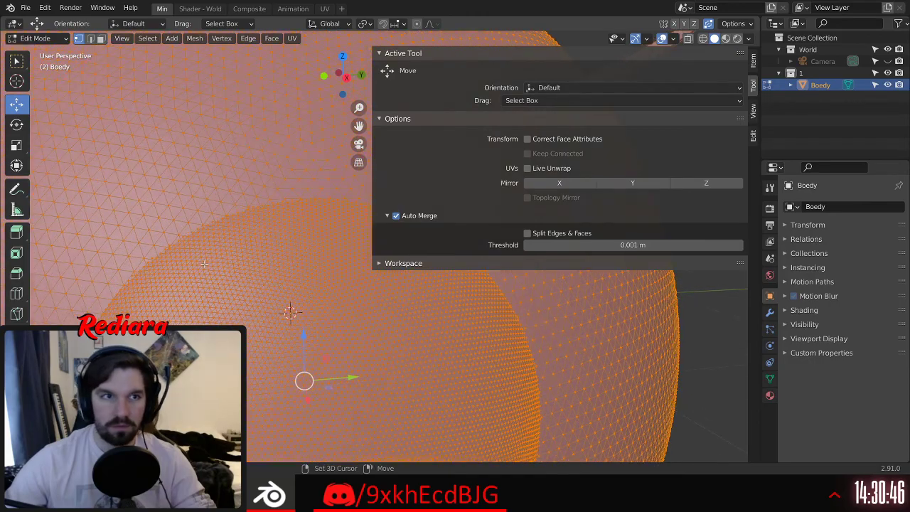
{"action": "scroll", "coordinate": [204, 264], "scroll_direction": "up", "scroll_amount": 3}
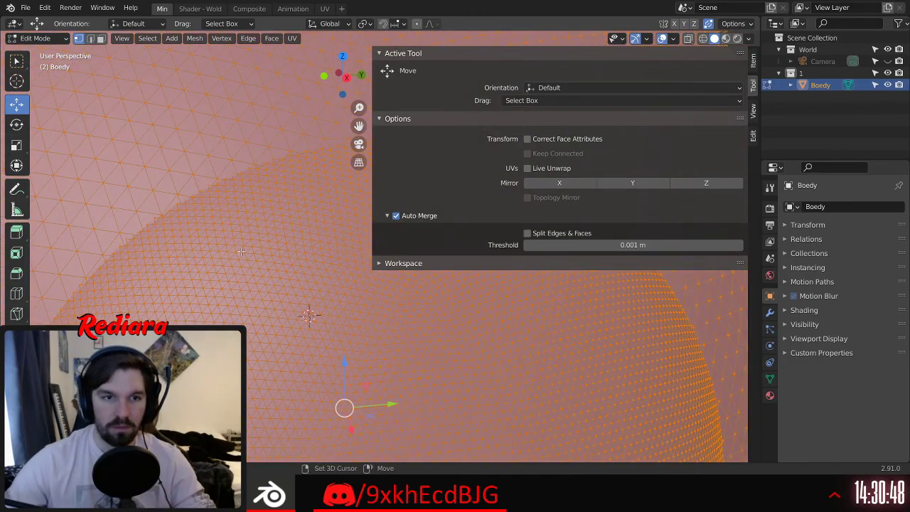
{"action": "scroll", "coordinate": [241, 251], "scroll_direction": "up", "scroll_amount": 5}
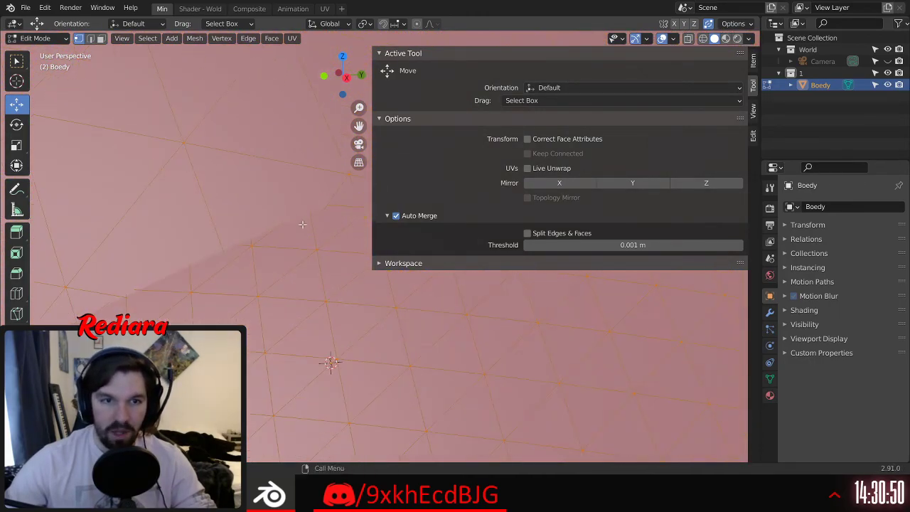
{"action": "left_click", "coordinate": [649, 244]}
{"action": "type", "text": "1"}
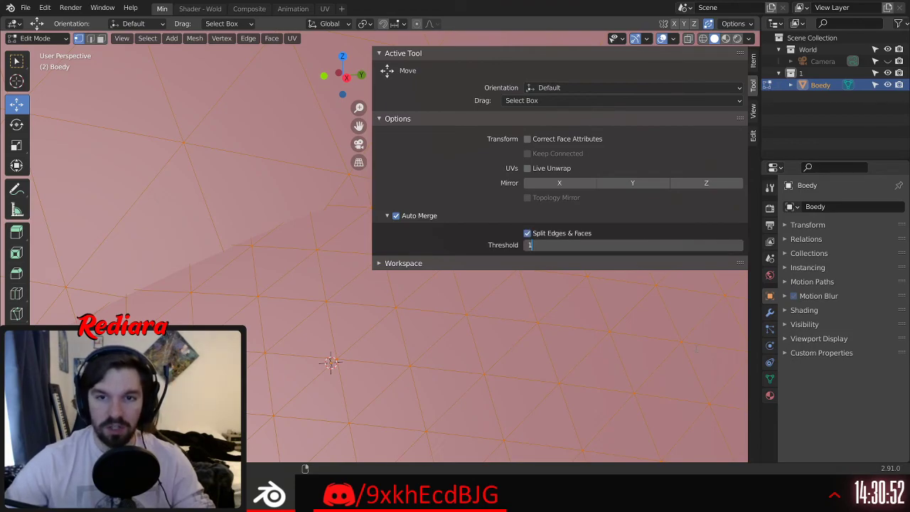
{"action": "key", "text": "Return"}
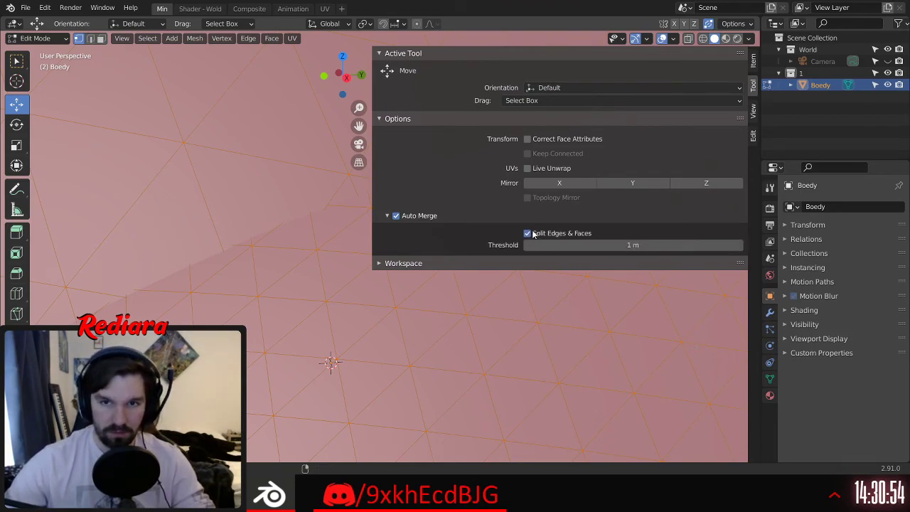
Step: Switch to the Select Box tool, try to raise the Auto Merge threshold to 10 m and inspect the mouth seam
{"action": "scroll", "coordinate": [334, 370], "scroll_direction": "down", "scroll_amount": 5}
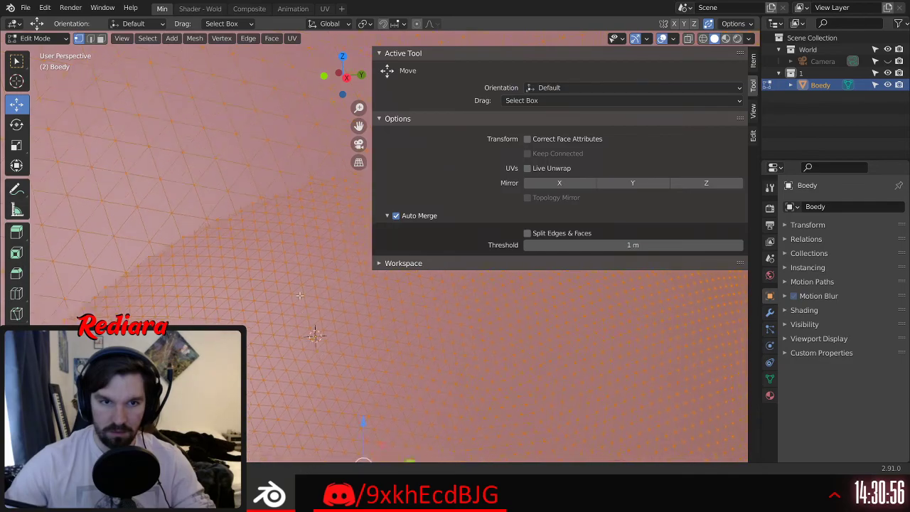
{"action": "middle_click_drag", "start_coordinate": [339, 380], "coordinate": [281, 231], "text": "shift"}
{"action": "scroll", "coordinate": [304, 265], "scroll_direction": "up", "scroll_amount": 6}
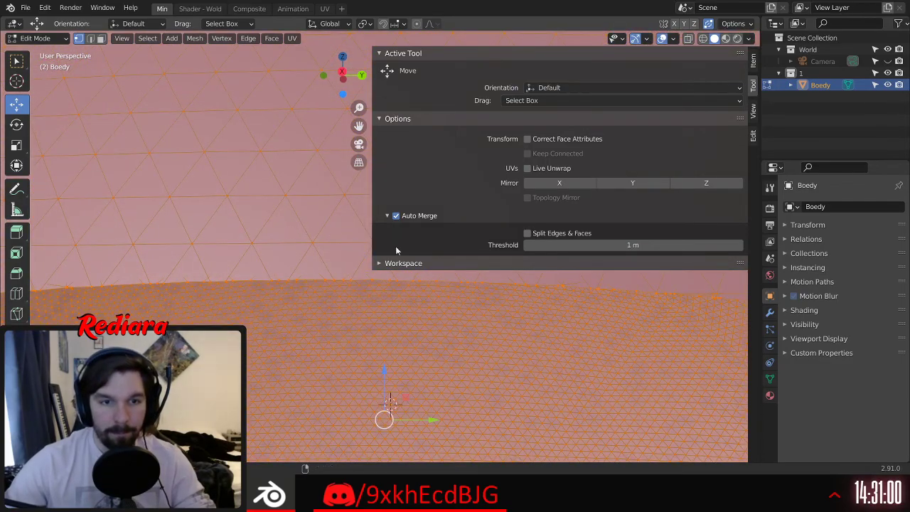
{"action": "left_click_drag", "start_coordinate": [633, 245], "coordinate": [604, 242]}
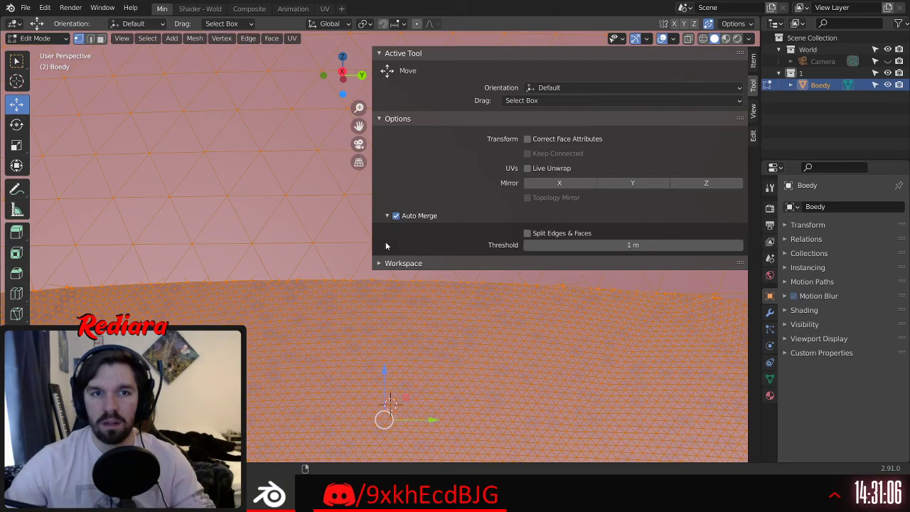
{"action": "left_click", "coordinate": [16, 61]}
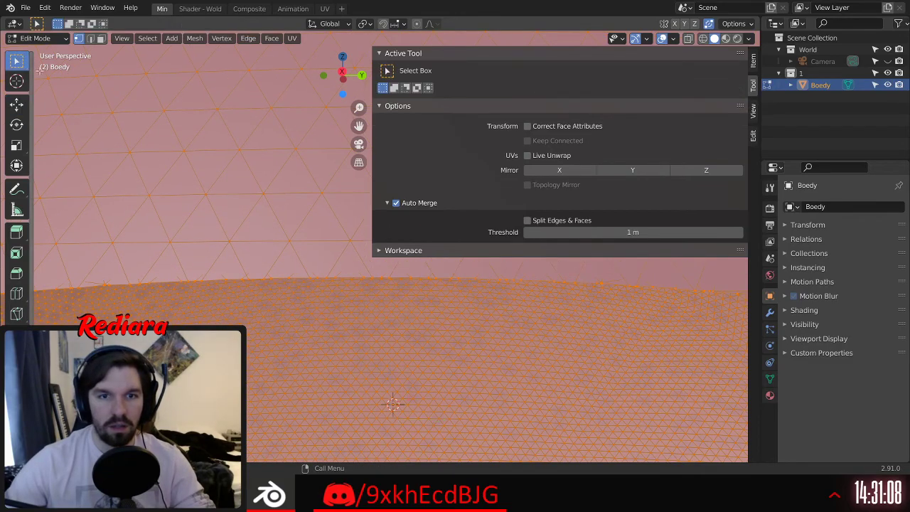
{"action": "left_click", "coordinate": [608, 226]}
{"action": "type", "text": "190"}
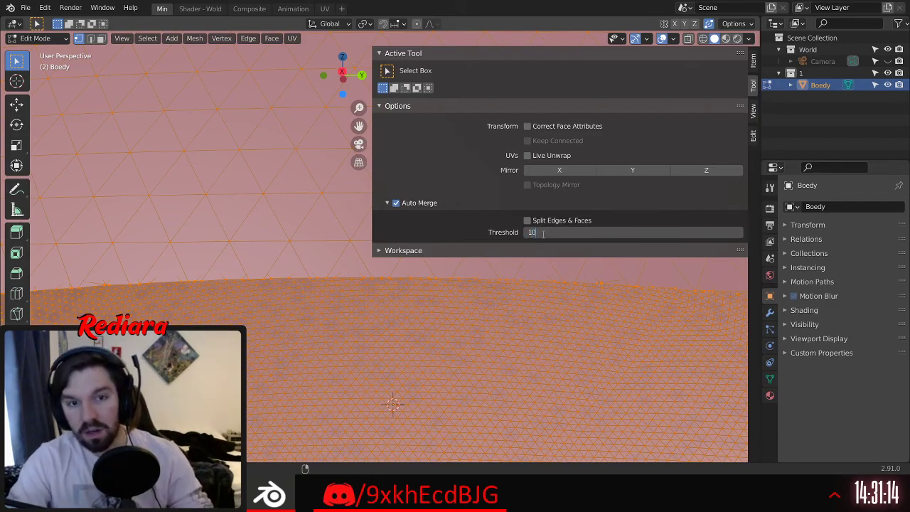
{"action": "key", "text": "Return"}
{"action": "scroll", "coordinate": [254, 287], "scroll_direction": "down", "scroll_amount": 2}
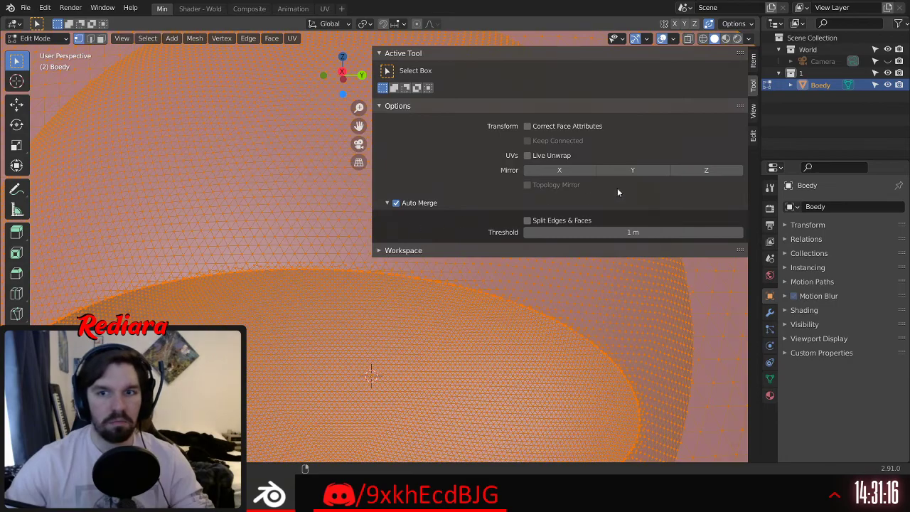
{"action": "scroll", "coordinate": [356, 323], "scroll_direction": "down", "scroll_amount": 5}
{"action": "scroll", "coordinate": [356, 323], "scroll_direction": "up", "scroll_amount": 5}
{"action": "middle_click_drag", "start_coordinate": [298, 285], "coordinate": [382, 234]}
{"action": "scroll", "coordinate": [336, 258], "scroll_direction": "up", "scroll_amount": 6}
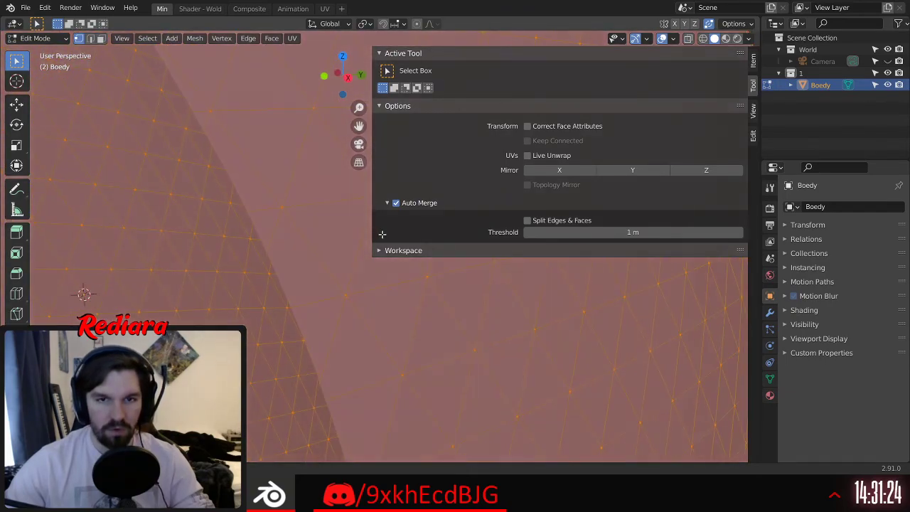
Step: Undo the recent Edit Mode changes back to Sculpt Mode and hide the tool settings
{"action": "key", "text": "ctrl+z"}
{"action": "key", "text": "ctrl+z"}
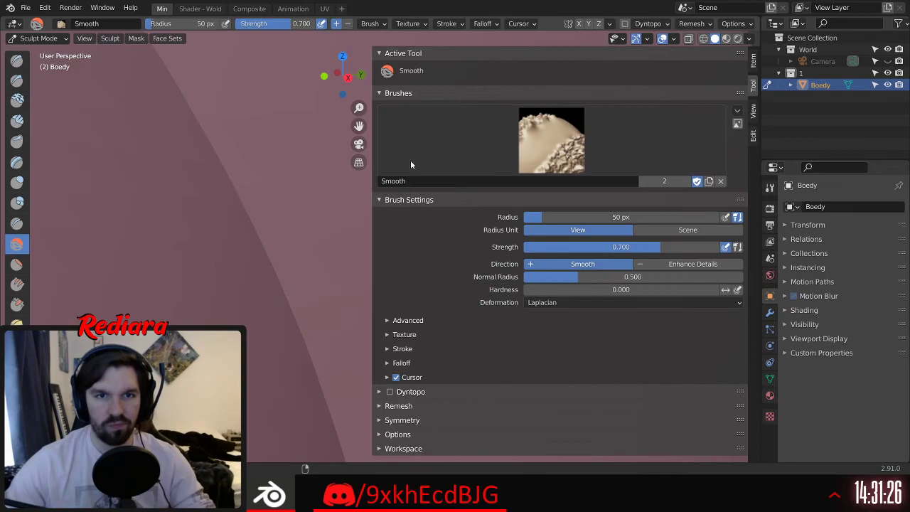
{"action": "mouse_move", "coordinate": [373, 171]}
{"action": "left_mouse_down"}
{"action": "mouse_move", "coordinate": [413, 179]}
{"action": "mouse_move", "coordinate": [640, 177]}
{"action": "left_mouse_up"}
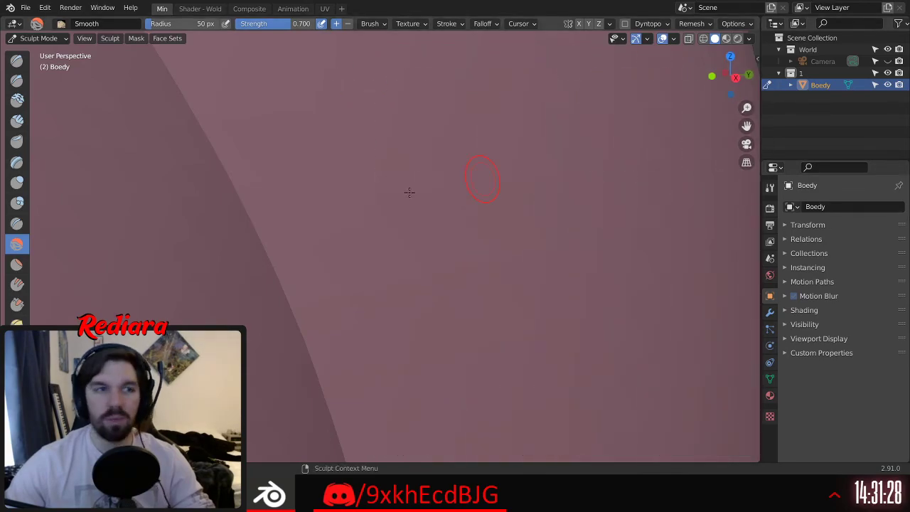
Step: Examine the mouth opening, its inner cavity and the seam with the body, and review the remesh settings
{"action": "scroll", "coordinate": [541, 169], "scroll_direction": "down", "scroll_amount": 5}
{"action": "key", "text": "a"}
{"action": "key", "text": "Escape"}
{"action": "middle_click_drag", "start_coordinate": [432, 152], "coordinate": [398, 167]}
{"action": "middle_click_drag", "start_coordinate": [398, 167], "coordinate": [405, 258], "text": "shift"}
{"action": "middle_click_drag", "start_coordinate": [355, 299], "coordinate": [418, 230]}
{"action": "scroll", "coordinate": [418, 230], "scroll_direction": "up", "scroll_amount": 5}
{"action": "middle_click_drag", "start_coordinate": [368, 246], "coordinate": [368, 191]}
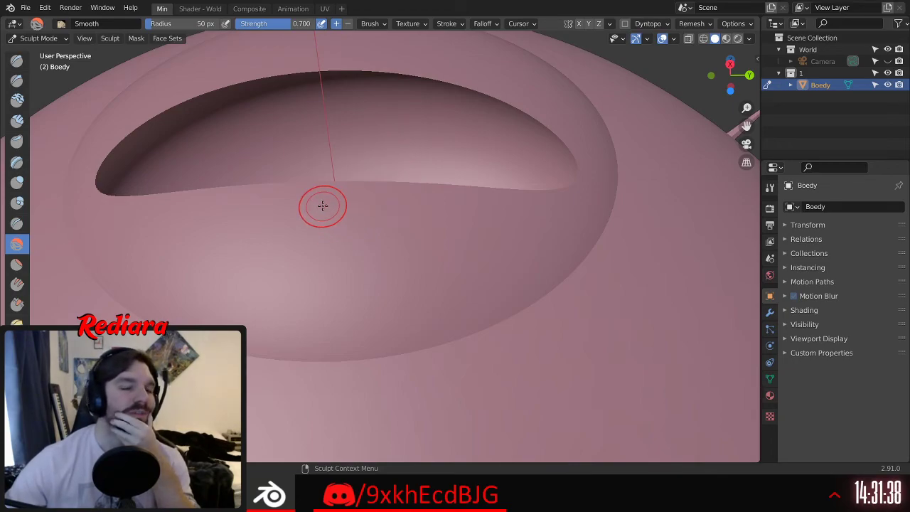
{"action": "middle_click_drag", "start_coordinate": [295, 146], "coordinate": [301, 201]}
{"action": "scroll", "coordinate": [352, 291], "scroll_direction": "up", "scroll_amount": 3}
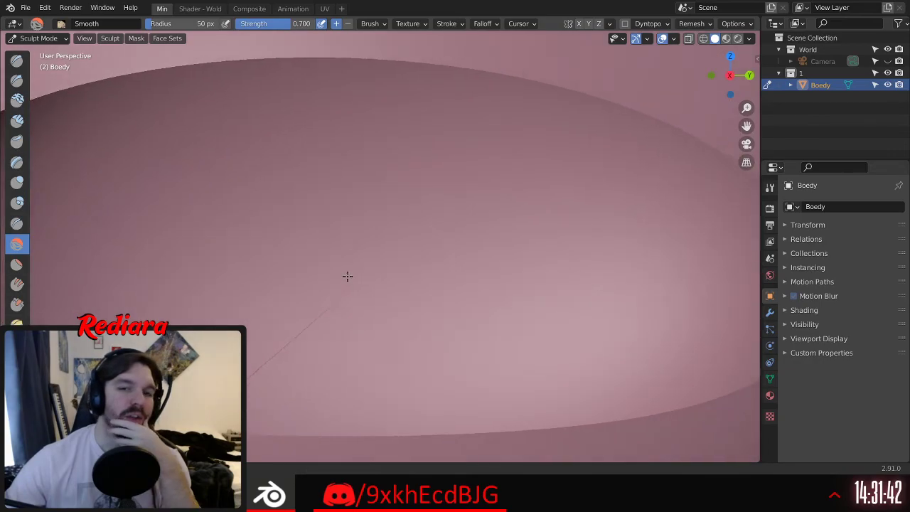
{"action": "scroll", "coordinate": [398, 227], "scroll_direction": "down", "scroll_amount": 8}
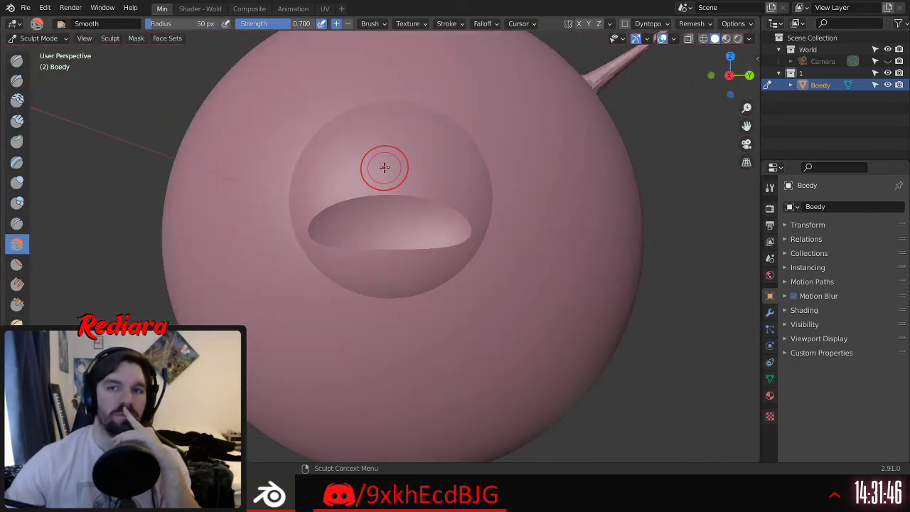
{"action": "left_click", "coordinate": [693, 24]}
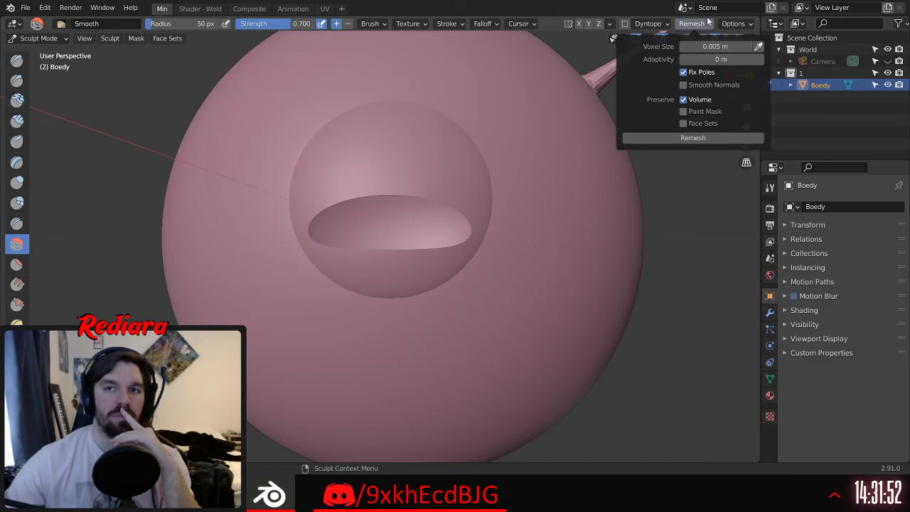
{"action": "scroll", "coordinate": [416, 143], "scroll_direction": "up", "scroll_amount": 2}
{"action": "middle_click_drag", "start_coordinate": [416, 143], "coordinate": [416, 164]}
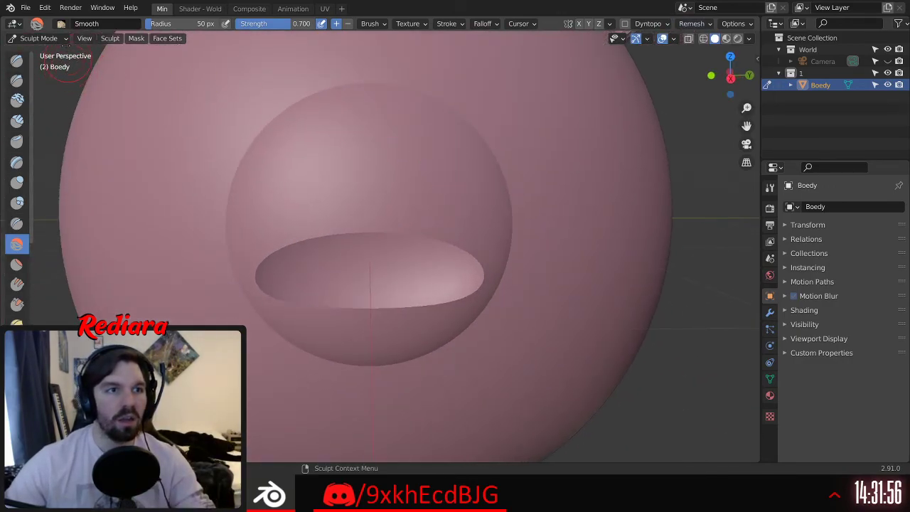
Step: Select all of Boedy's vertices in Edit Mode and return to Sculpt Mode
{"action": "left_click", "coordinate": [54, 39]}
{"action": "left_click", "coordinate": [37, 65]}
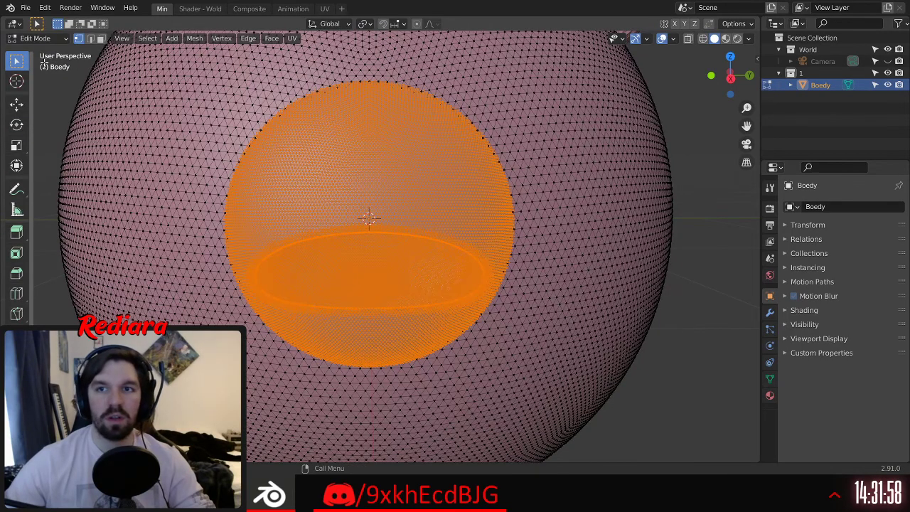
{"action": "key", "text": "a"}
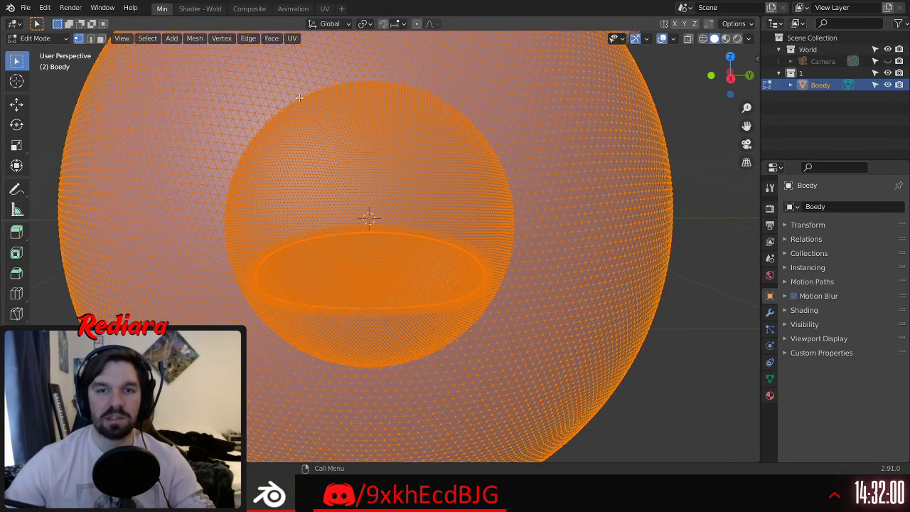
{"action": "left_click", "coordinate": [35, 39]}
{"action": "left_click", "coordinate": [32, 78]}
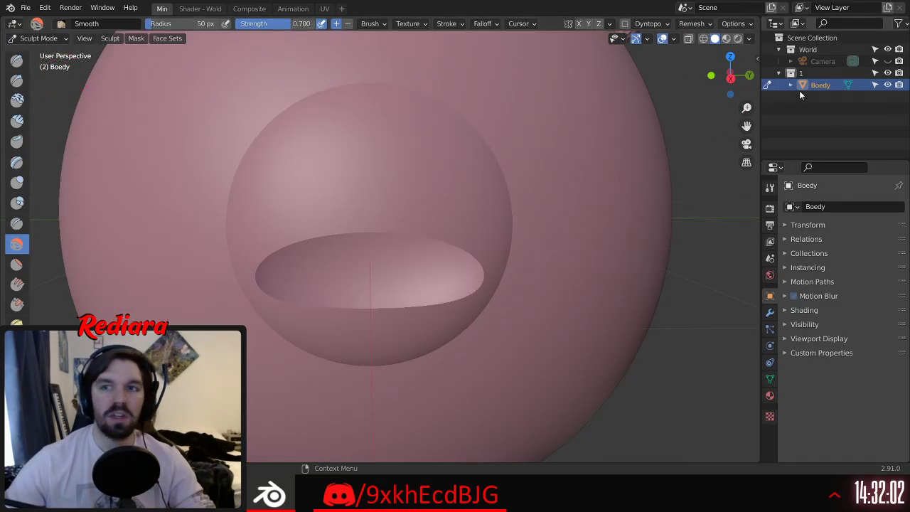
{"action": "key", "text": "a"}
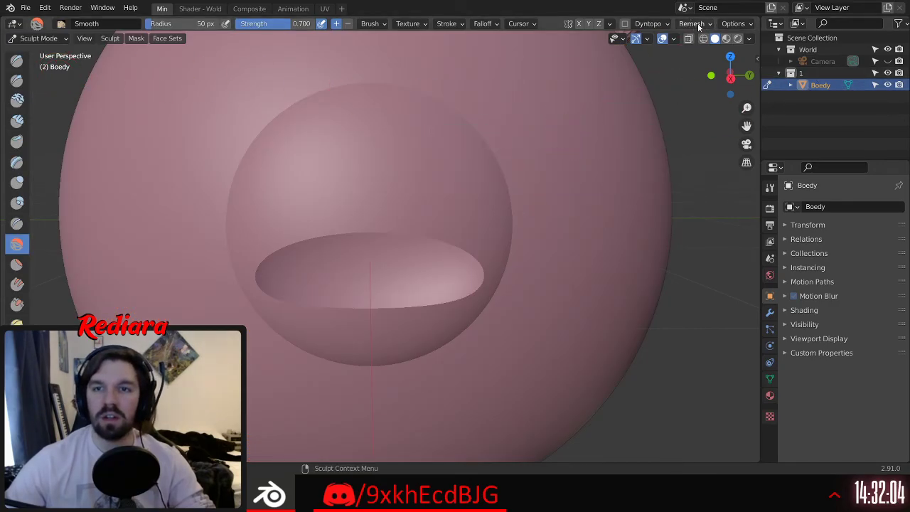
Step: Try a voxel remesh of Boedy at 0.005 m with Fix Poles enabled and check the mouth rim
{"action": "left_click", "coordinate": [697, 23]}
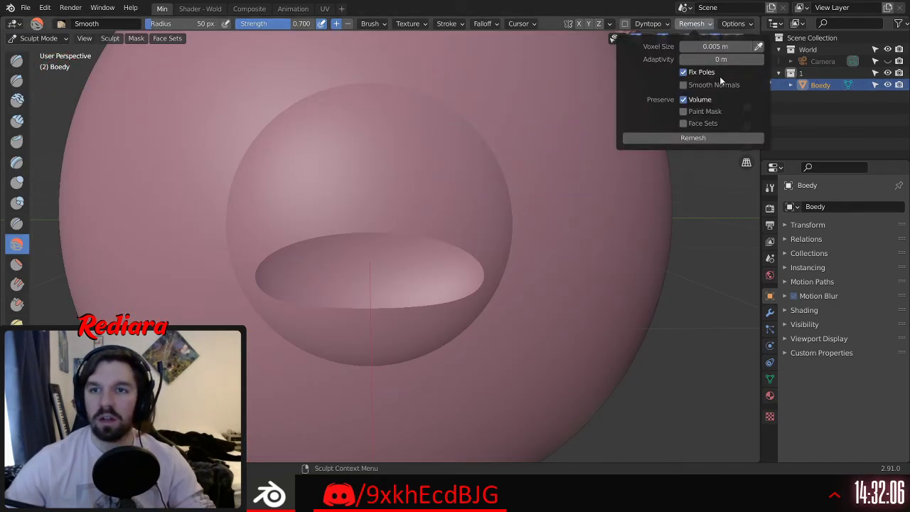
{"action": "left_click", "coordinate": [696, 139]}
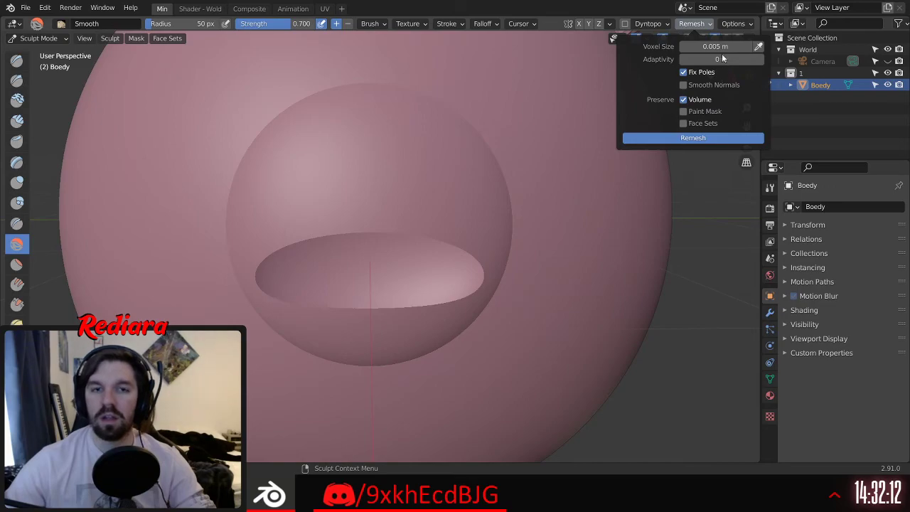
{"action": "middle_click_drag", "start_coordinate": [475, 245], "coordinate": [420, 277]}
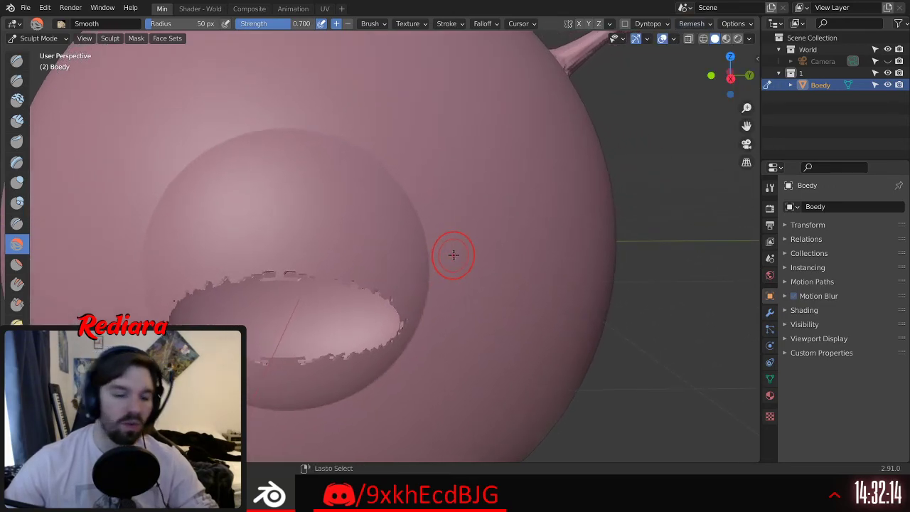
Step: Turn off Fix Poles, voxel-remesh Boedy at 0.005 m and inspect the spike base and mouth rim
{"action": "left_click", "coordinate": [691, 24]}
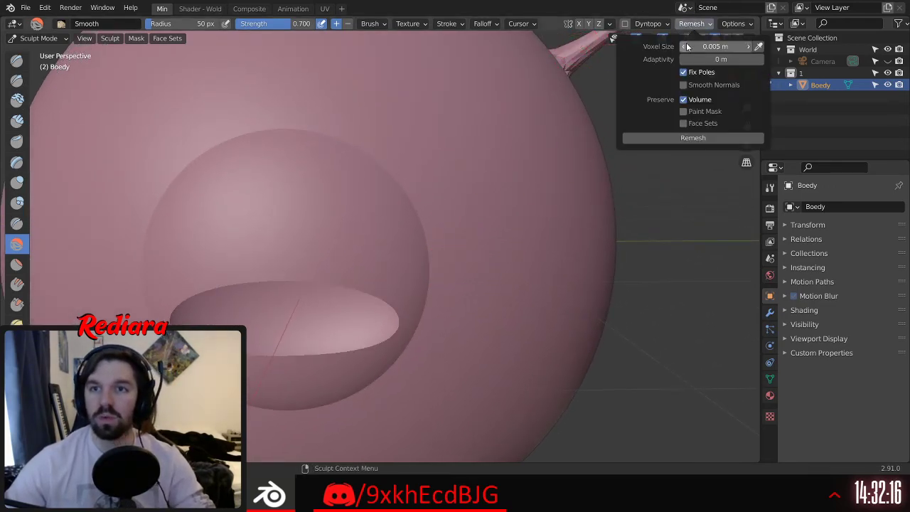
{"action": "left_click", "coordinate": [683, 73]}
{"action": "middle_click_drag", "start_coordinate": [491, 135], "coordinate": [387, 206]}
{"action": "scroll", "coordinate": [429, 182], "scroll_direction": "down", "scroll_amount": 1}
{"action": "left_click", "coordinate": [692, 24]}
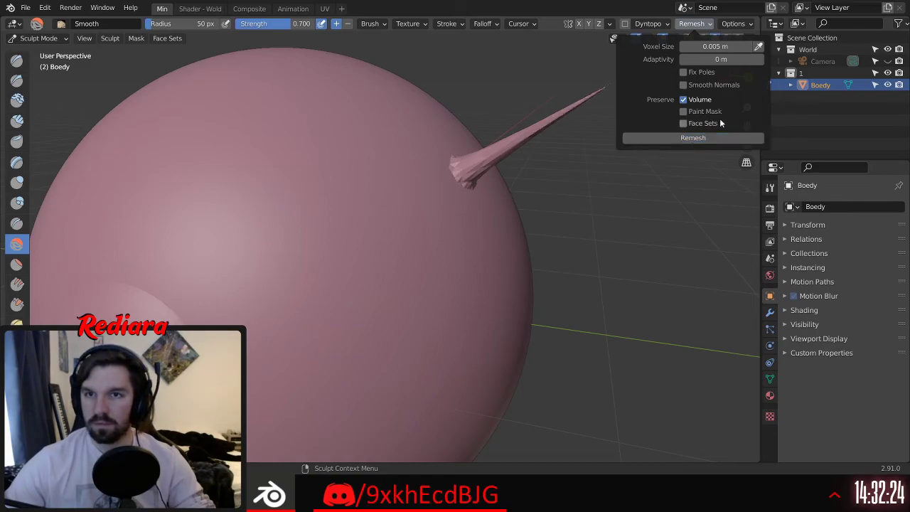
{"action": "middle_click_drag", "start_coordinate": [350, 213], "coordinate": [291, 301]}
{"action": "scroll", "coordinate": [319, 219], "scroll_direction": "up", "scroll_amount": 6}
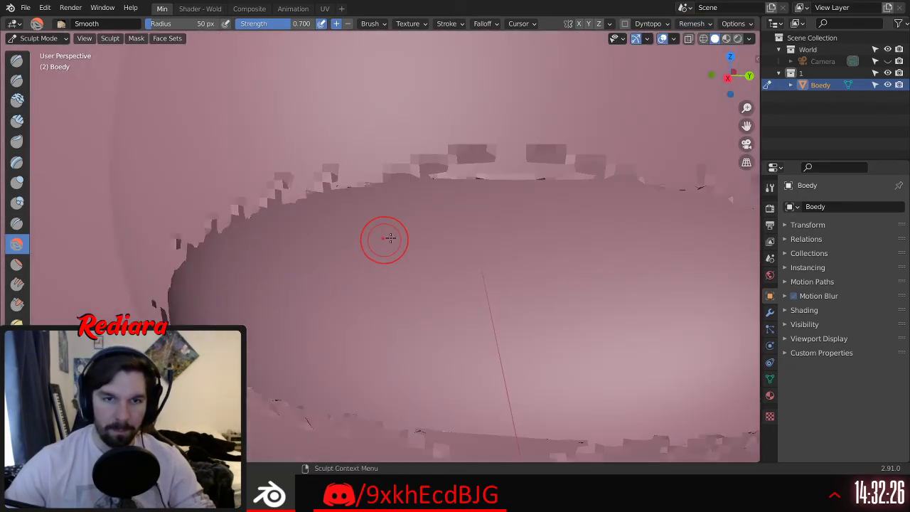
Step: Try a voxel remesh of Boedy with a voxel size of 0.001 m and an adaptivity of 0.162 m
{"action": "left_click", "coordinate": [696, 24]}
{"action": "mouse_move", "coordinate": [722, 59]}
{"action": "left_mouse_down"}
{"action": "mouse_move", "coordinate": [732, 59]}
{"action": "mouse_move", "coordinate": [723, 59]}
{"action": "left_mouse_up"}
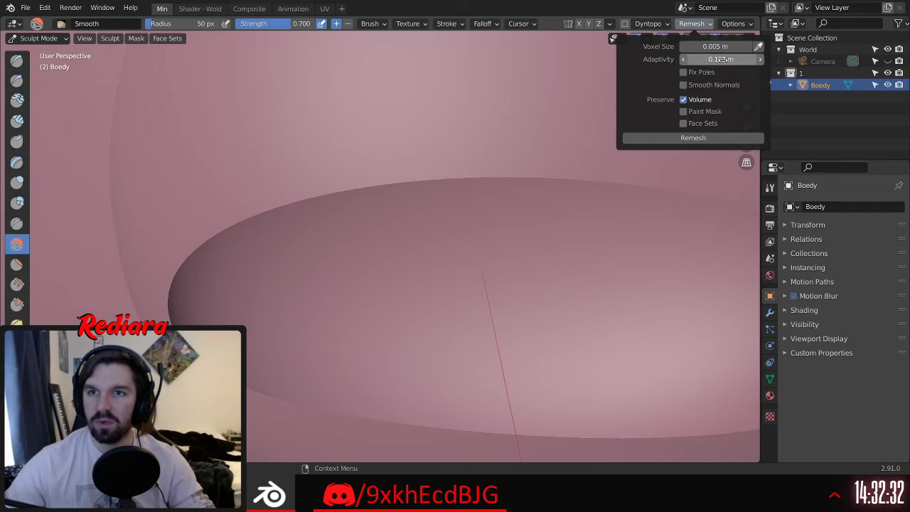
{"action": "left_click", "coordinate": [732, 47]}
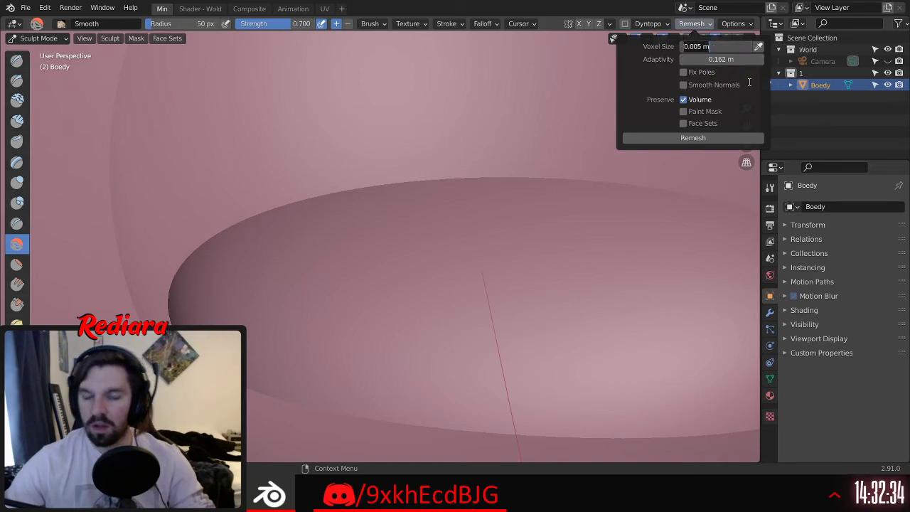
{"action": "type", "text": "0.001"}
{"action": "key", "text": "Return"}
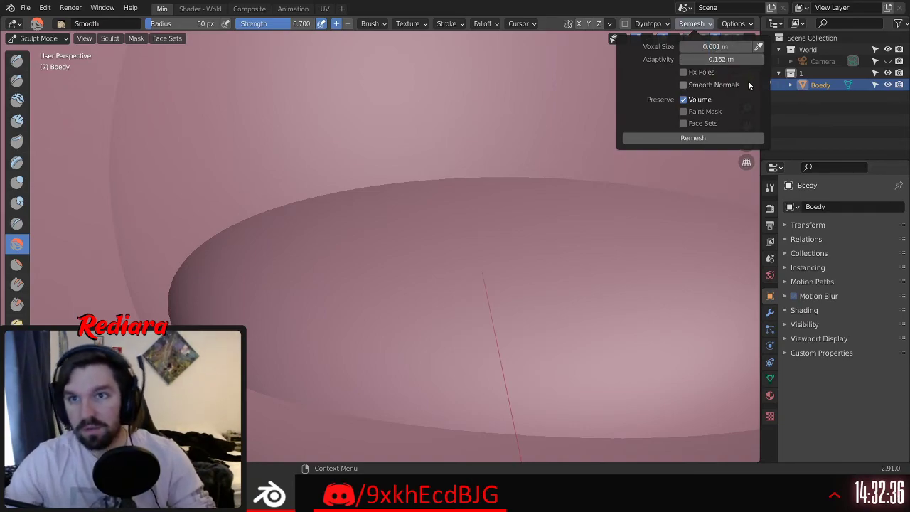
{"action": "left_click", "coordinate": [672, 137]}
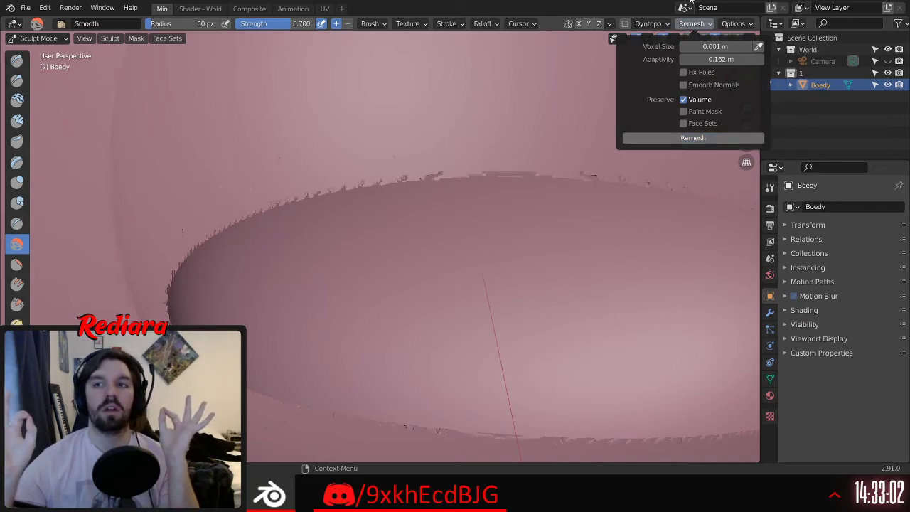
Step: Examine the finely remeshed mouth rim and the surrounding body surface from several angles
{"action": "middle_click_drag", "start_coordinate": [669, 156], "coordinate": [616, 152]}
{"action": "scroll", "coordinate": [622, 187], "scroll_direction": "down", "scroll_amount": 5}
{"action": "middle_click_drag", "start_coordinate": [625, 191], "coordinate": [455, 178], "text": "shift"}
{"action": "mouse_move", "coordinate": [416, 278]}
{"action": "middle_mouse_down"}
{"action": "mouse_move", "coordinate": [332, 297]}
{"action": "mouse_move", "coordinate": [335, 321]}
{"action": "mouse_move", "coordinate": [337, 311]}
{"action": "mouse_move", "coordinate": [440, 302]}
{"action": "mouse_move", "coordinate": [569, 311]}
{"action": "mouse_move", "coordinate": [441, 335]}
{"action": "mouse_move", "coordinate": [449, 328]}
{"action": "mouse_move", "coordinate": [289, 339]}
{"action": "middle_mouse_up"}
{"action": "scroll", "coordinate": [332, 295], "scroll_direction": "up", "scroll_amount": 5}
{"action": "mouse_move", "coordinate": [254, 309]}
{"action": "middle_mouse_down"}
{"action": "mouse_move", "coordinate": [473, 340]}
{"action": "mouse_move", "coordinate": [362, 291]}
{"action": "mouse_move", "coordinate": [188, 249]}
{"action": "mouse_move", "coordinate": [227, 253]}
{"action": "middle_mouse_up"}
{"action": "scroll", "coordinate": [228, 254], "scroll_direction": "down", "scroll_amount": 6}
{"action": "middle_click_drag", "start_coordinate": [291, 251], "coordinate": [506, 300]}
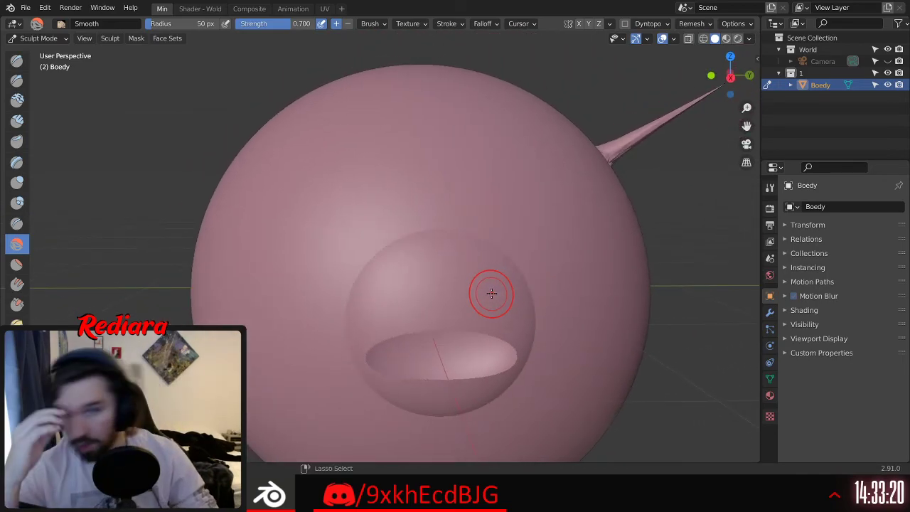
Step: Inspect the mouth opening's upper rim up close and its fit with the body
{"action": "scroll", "coordinate": [494, 298], "scroll_direction": "up", "scroll_amount": 7}
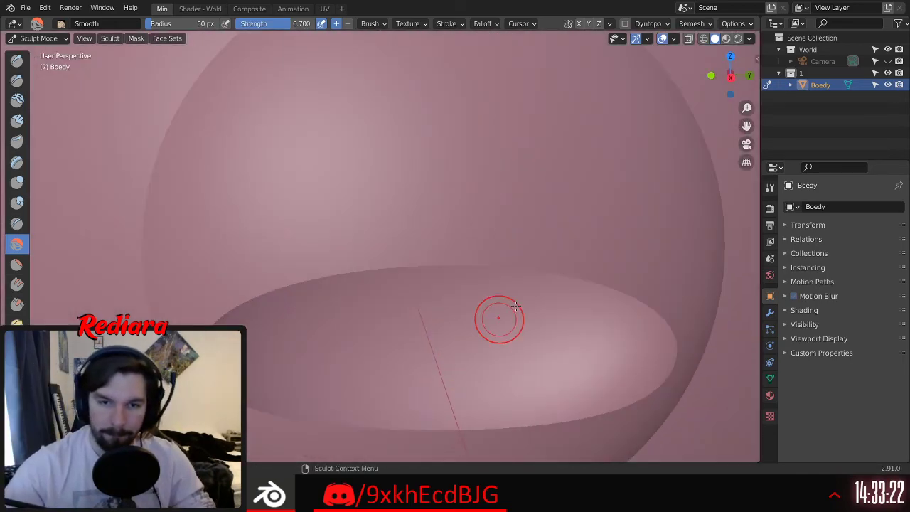
{"action": "scroll", "coordinate": [483, 323], "scroll_direction": "up", "scroll_amount": 2}
{"action": "scroll", "coordinate": [429, 277], "scroll_direction": "down", "scroll_amount": 4}
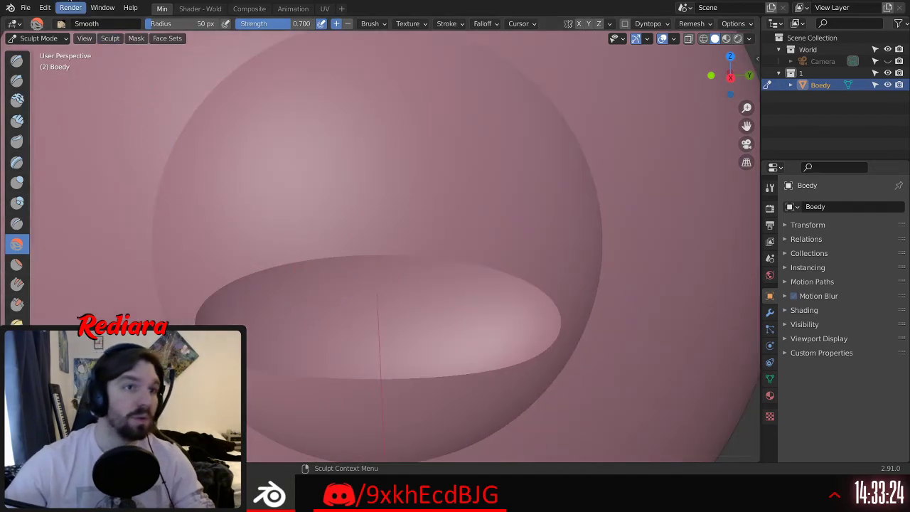
{"action": "scroll", "coordinate": [406, 268], "scroll_direction": "up", "scroll_amount": 3}
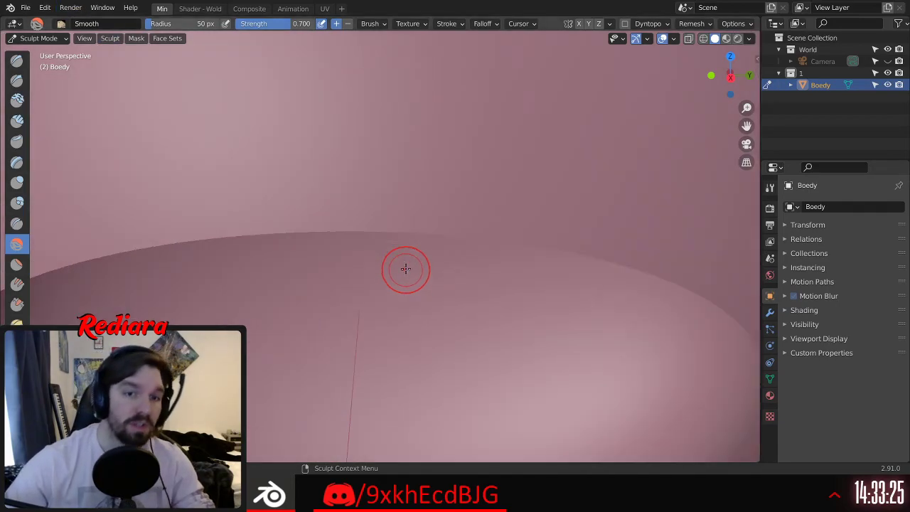
{"action": "left_click", "coordinate": [33, 10]}
{"action": "left_click", "coordinate": [62, 99]}
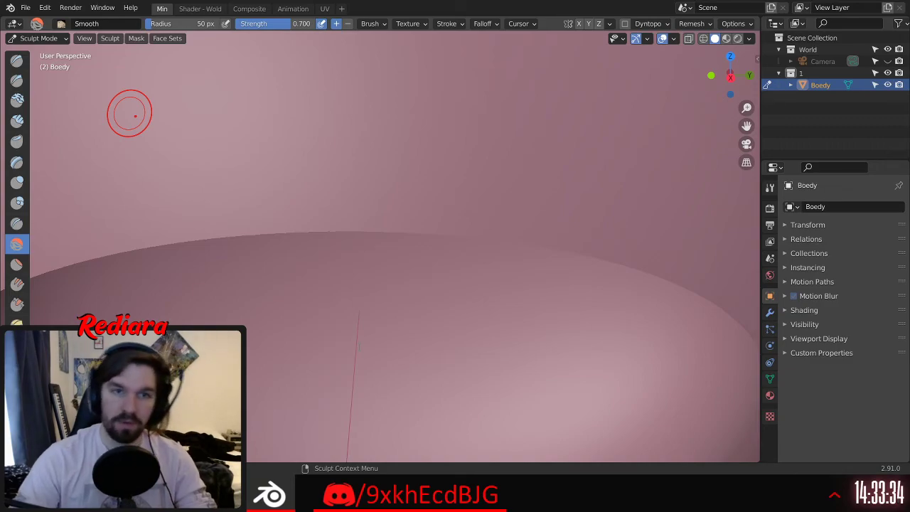
{"action": "scroll", "coordinate": [244, 291], "scroll_direction": "down", "scroll_amount": 10}
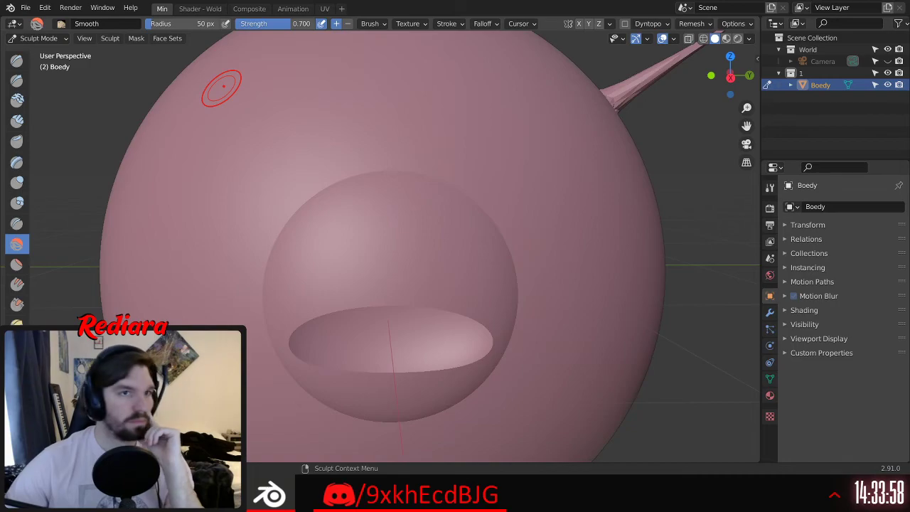
Step: Switch Boedy to Edit Mode and look through the available mesh, vertex and edge operations
{"action": "left_click", "coordinate": [38, 37]}
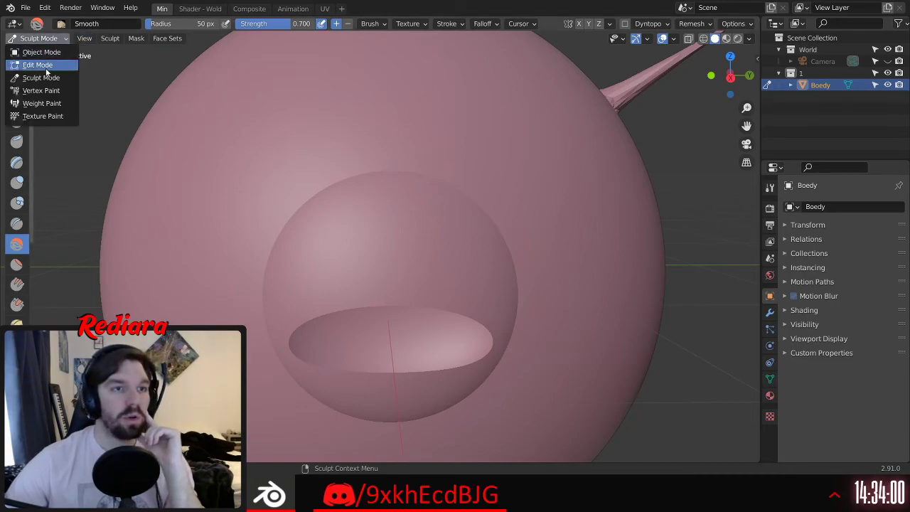
{"action": "left_click", "coordinate": [42, 64]}
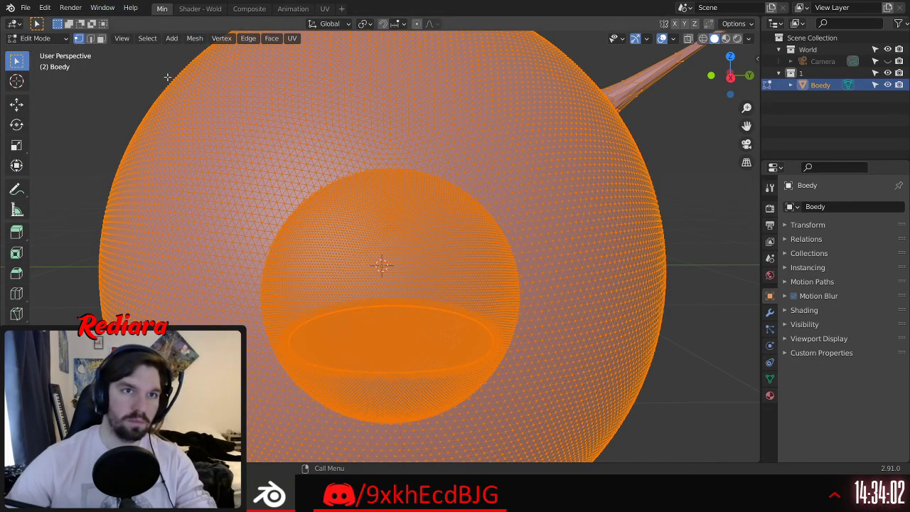
{"action": "left_click", "coordinate": [198, 41]}
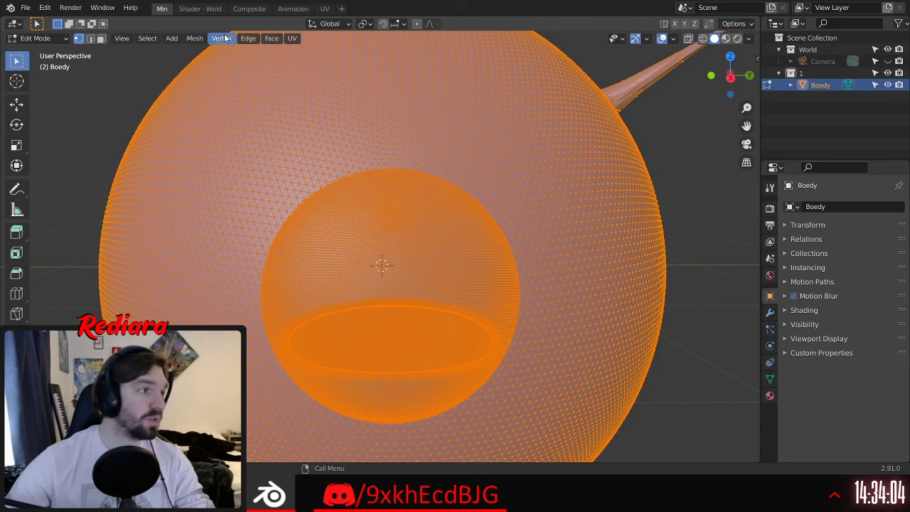
{"action": "left_click", "coordinate": [223, 38]}
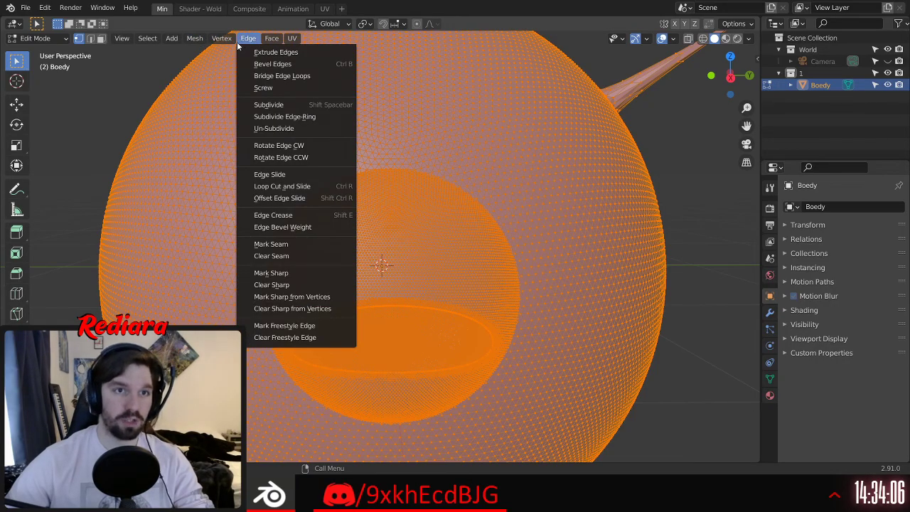
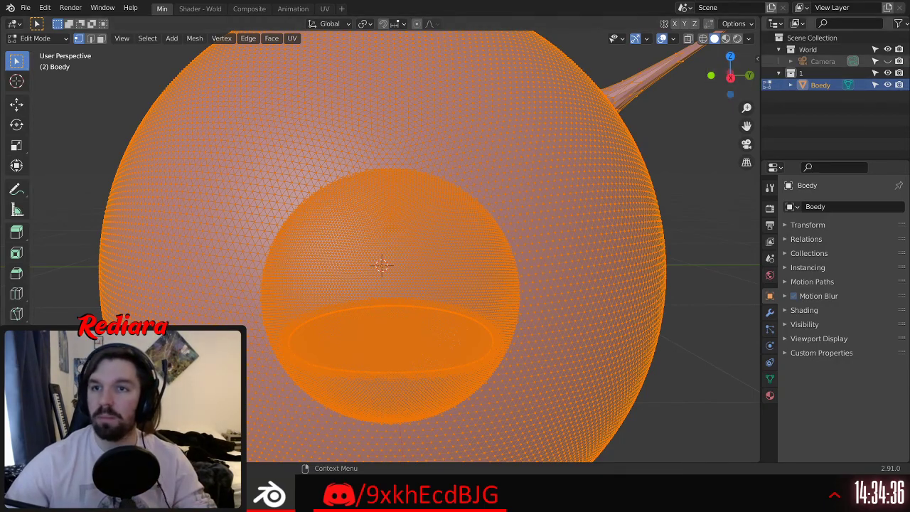
Step: Enable Auto Merge for mesh editing with a threshold of 0.01 m
{"action": "key", "text": "n"}
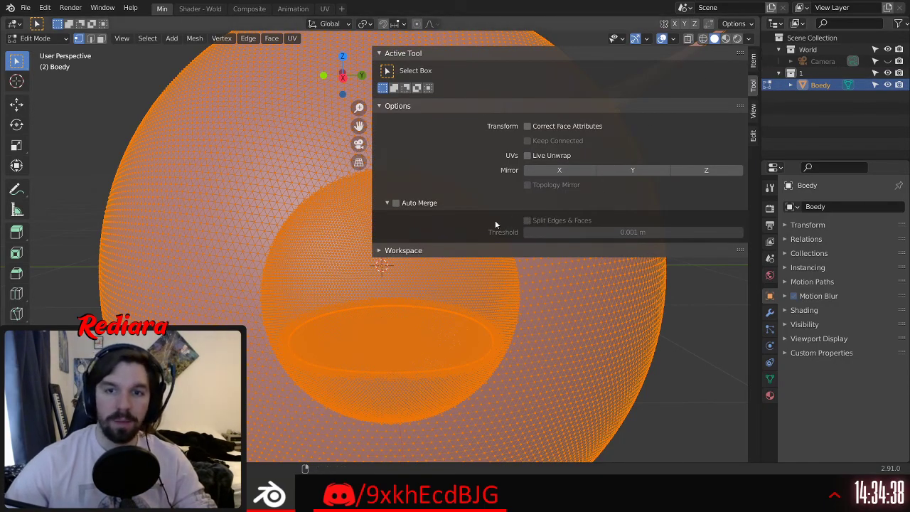
{"action": "left_click", "coordinate": [397, 204]}
{"action": "left_click", "coordinate": [632, 232]}
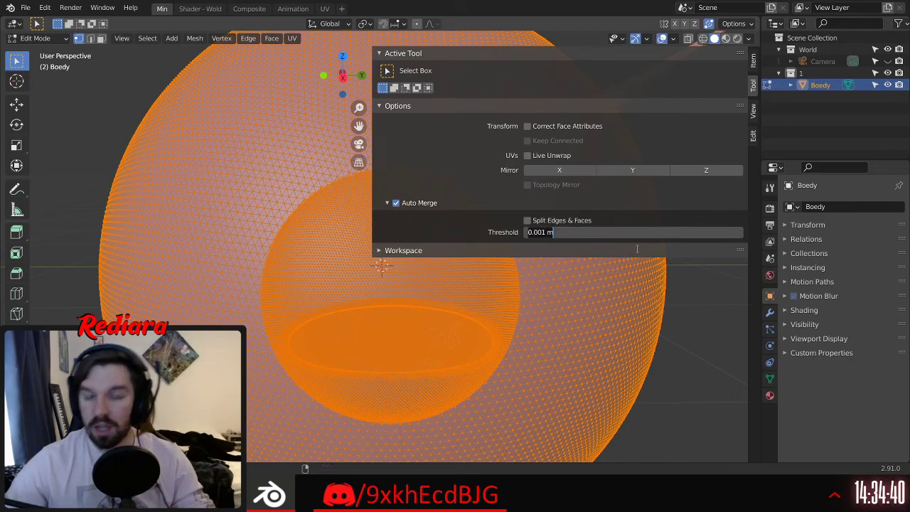
{"action": "type", "text": ".01"}
{"action": "key", "text": "Return"}
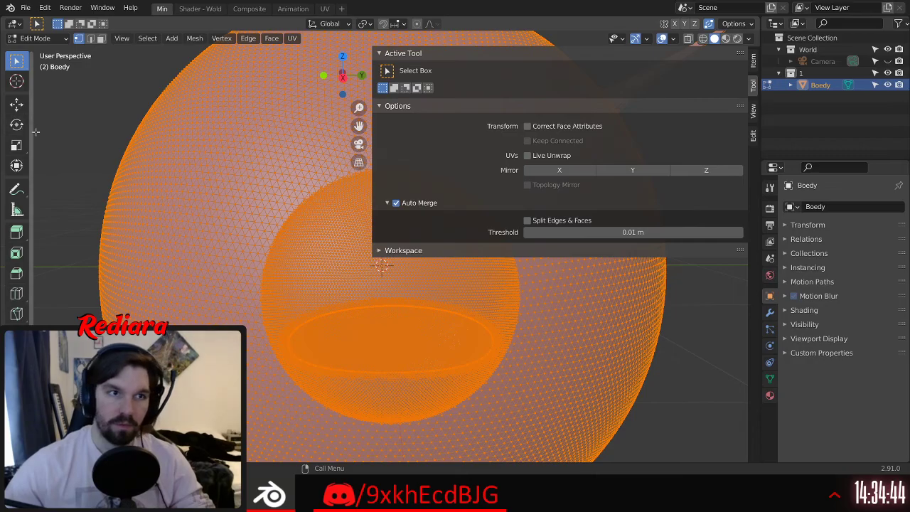
{"action": "key", "text": "n"}
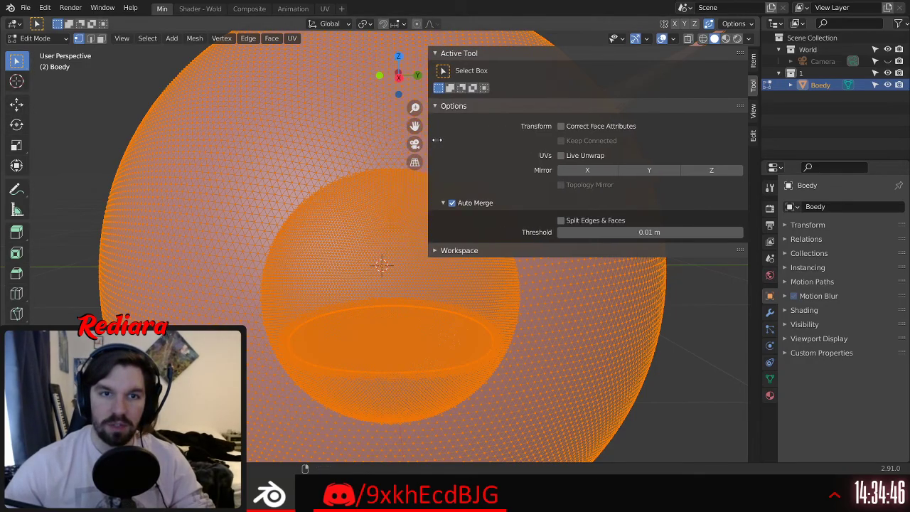
Step: Try moving all of Boedy's vertices with Auto Merge active, check the mouth area, and undo the move
{"action": "left_click", "coordinate": [17, 105]}
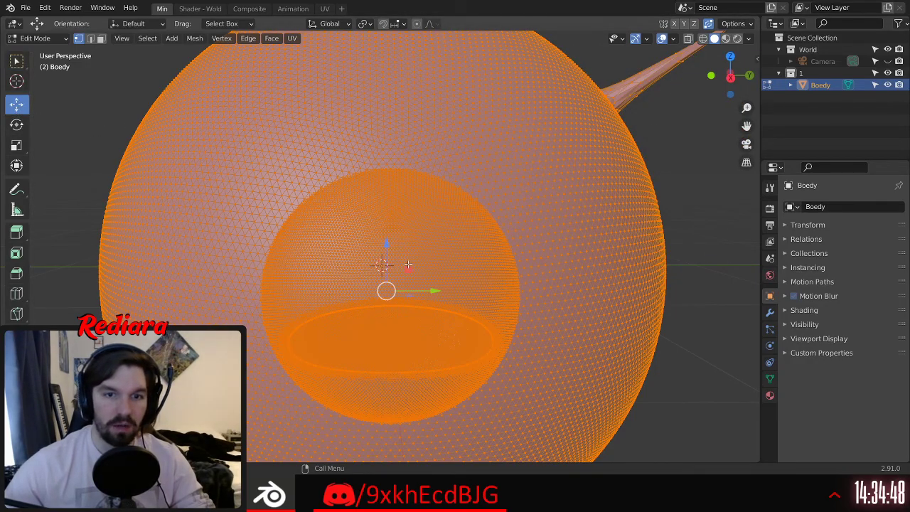
{"action": "left_click_drag", "start_coordinate": [431, 290], "coordinate": [404, 182]}
{"action": "scroll", "coordinate": [404, 182], "scroll_direction": "down", "scroll_amount": 6}
{"action": "middle_click_drag", "start_coordinate": [464, 326], "coordinate": [461, 235], "text": "shift"}
{"action": "middle_click_drag", "start_coordinate": [461, 235], "coordinate": [439, 220]}
{"action": "scroll", "coordinate": [442, 235], "scroll_direction": "up", "scroll_amount": 6}
{"action": "middle_click_drag", "start_coordinate": [427, 384], "coordinate": [470, 272], "text": "shift"}
{"action": "scroll", "coordinate": [435, 270], "scroll_direction": "down", "scroll_amount": 2}
{"action": "key", "text": "ctrl+z"}
{"action": "scroll", "coordinate": [452, 255], "scroll_direction": "down", "scroll_amount": 5}
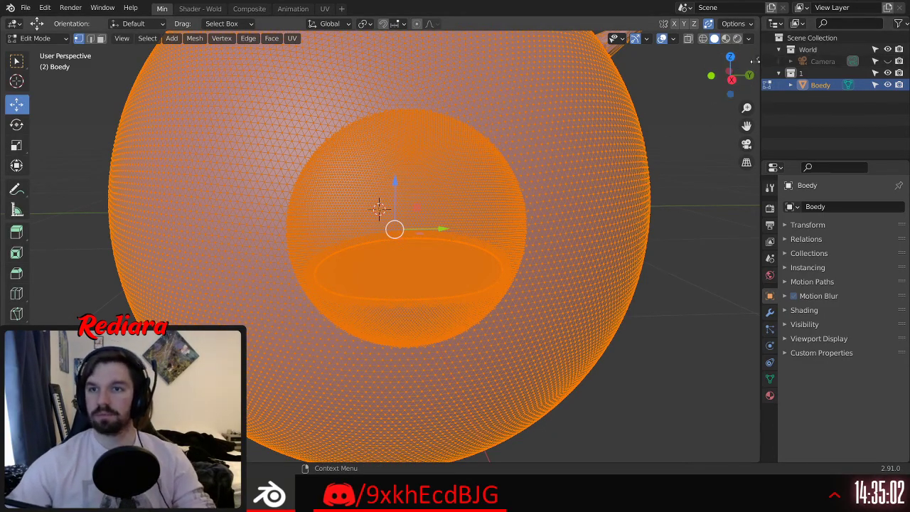
Step: Set the Auto Merge threshold to 0.001 m
{"action": "left_click", "coordinate": [757, 61]}
{"action": "left_click", "coordinate": [656, 246]}
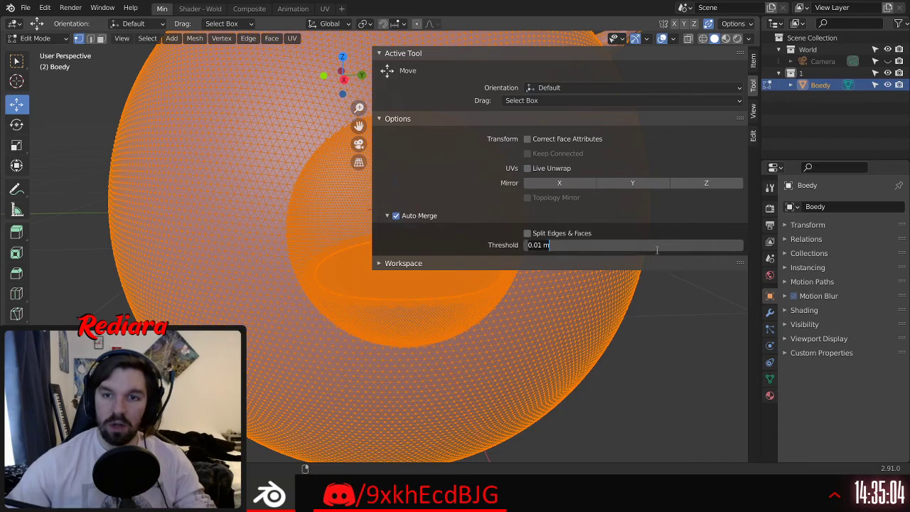
{"action": "key", "text": "BackSpace"}
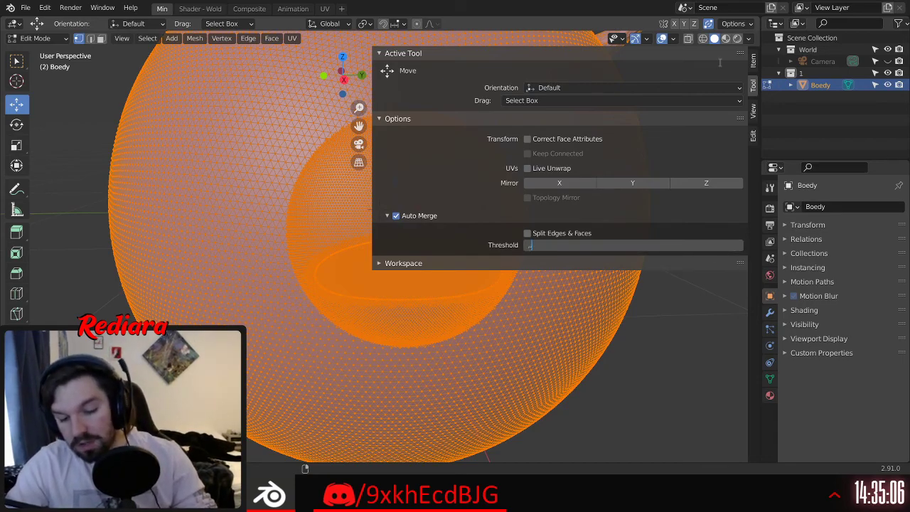
{"action": "type", "text": ".001"}
{"action": "key", "text": "Return"}
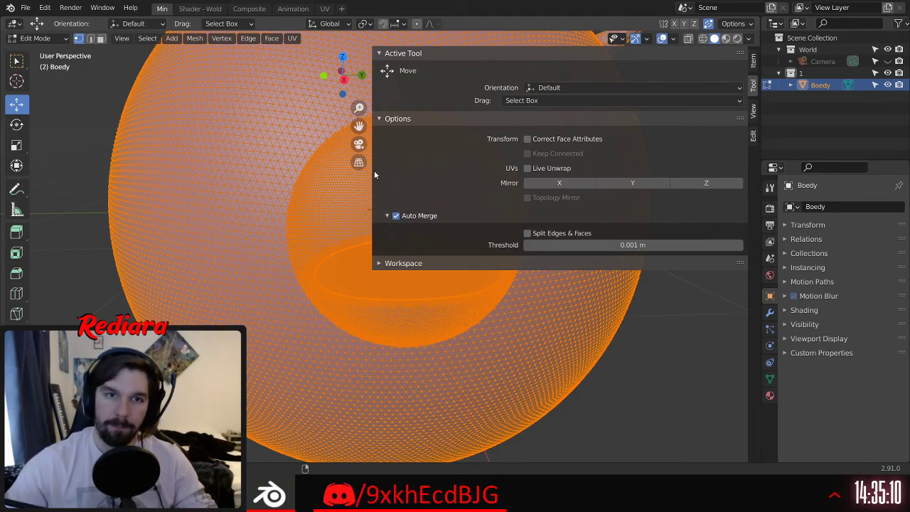
{"action": "key", "text": "n"}
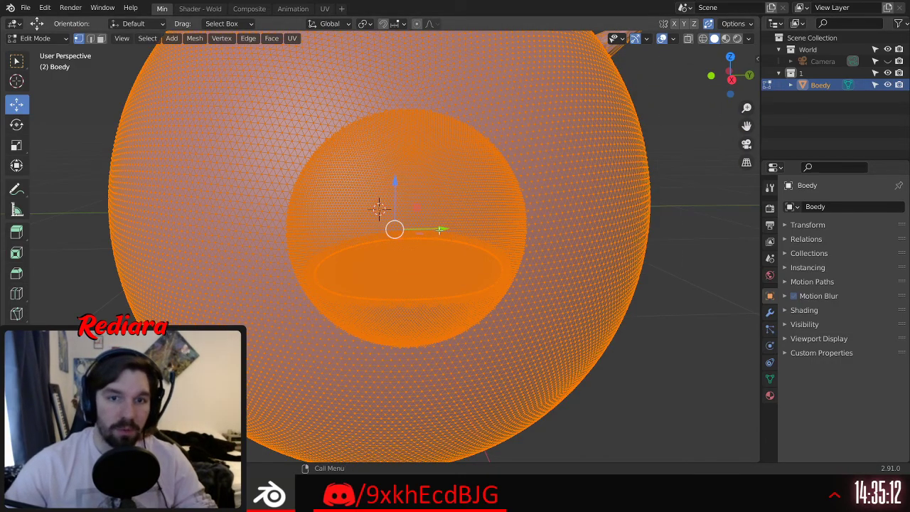
Step: Move all of Boedy's vertices slightly along the Y axis to trigger Auto Merge and check the mouth seam
{"action": "left_click_drag", "start_coordinate": [443, 229], "coordinate": [453, 229]}
{"action": "scroll", "coordinate": [409, 109], "scroll_direction": "up", "scroll_amount": 6}
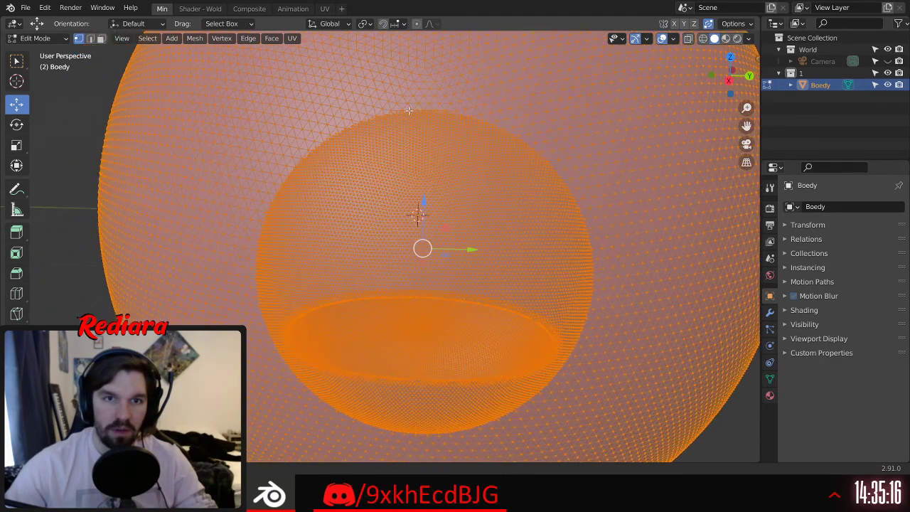
{"action": "scroll", "coordinate": [448, 112], "scroll_direction": "down", "scroll_amount": 8}
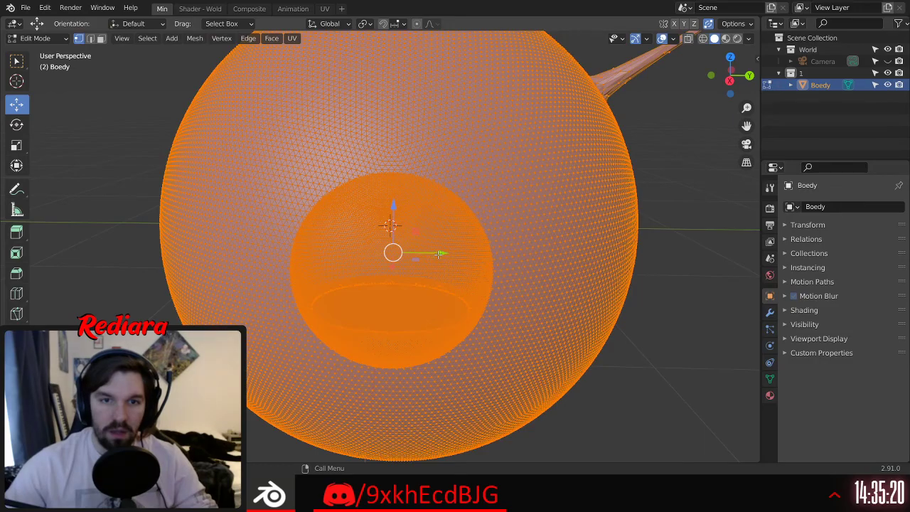
{"action": "scroll", "coordinate": [437, 254], "scroll_direction": "up", "scroll_amount": 8}
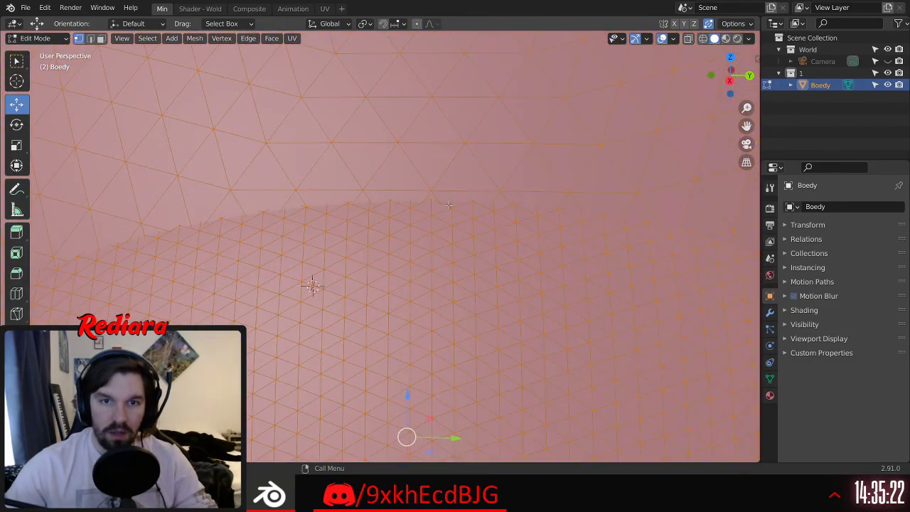
{"action": "scroll", "coordinate": [453, 197], "scroll_direction": "down", "scroll_amount": 8}
{"action": "scroll", "coordinate": [462, 206], "scroll_direction": "up", "scroll_amount": 4}
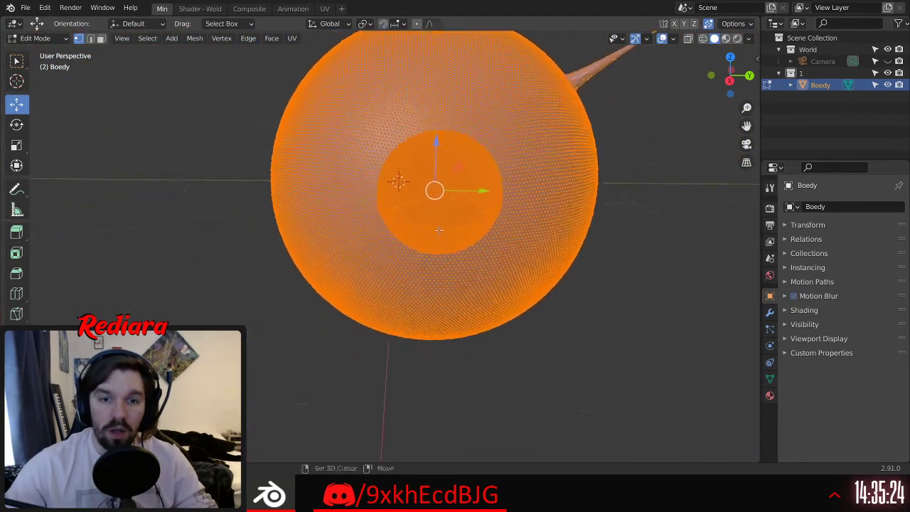
{"action": "scroll", "coordinate": [465, 213], "scroll_direction": "up", "scroll_amount": 5}
{"action": "scroll", "coordinate": [469, 270], "scroll_direction": "down", "scroll_amount": 4}
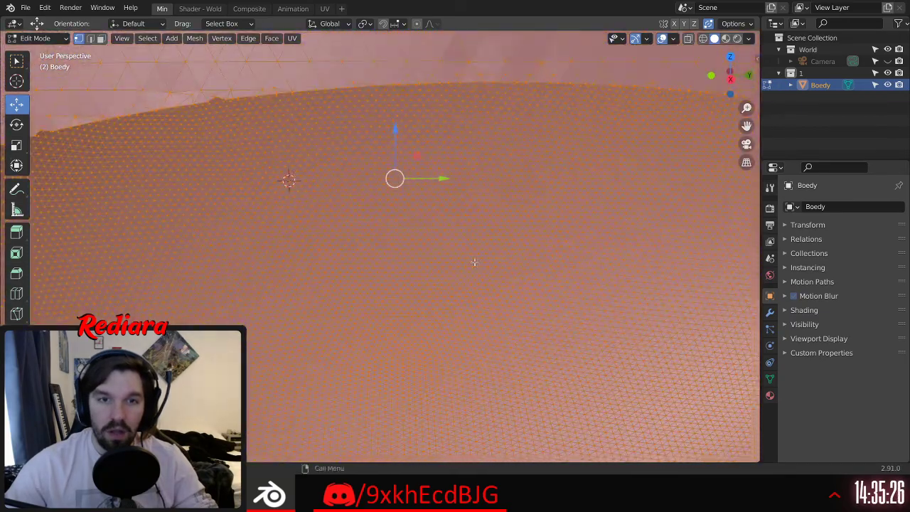
{"action": "scroll", "coordinate": [436, 218], "scroll_direction": "down", "scroll_amount": 1}
{"action": "scroll", "coordinate": [438, 217], "scroll_direction": "up", "scroll_amount": 5}
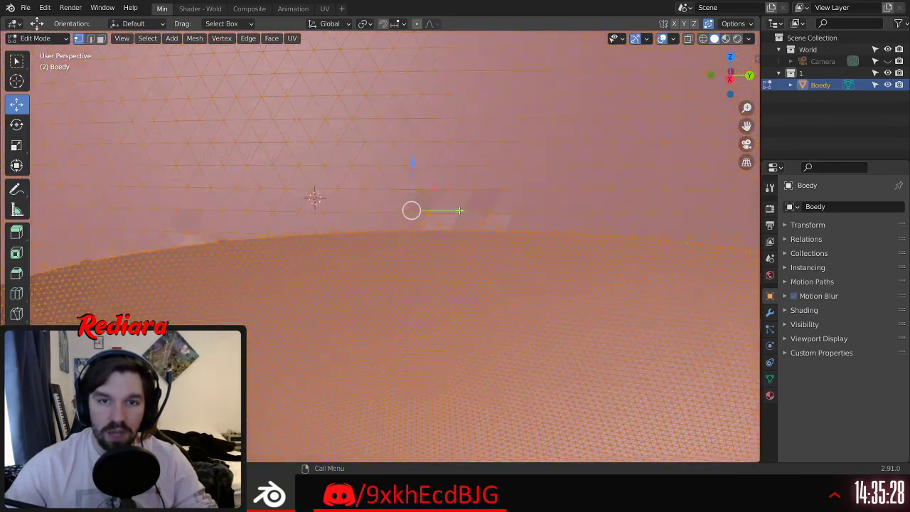
Step: Examine the mesh topology along the mouth rim and where the mouth sphere meets the body
{"action": "middle_click_drag", "start_coordinate": [451, 213], "coordinate": [519, 244]}
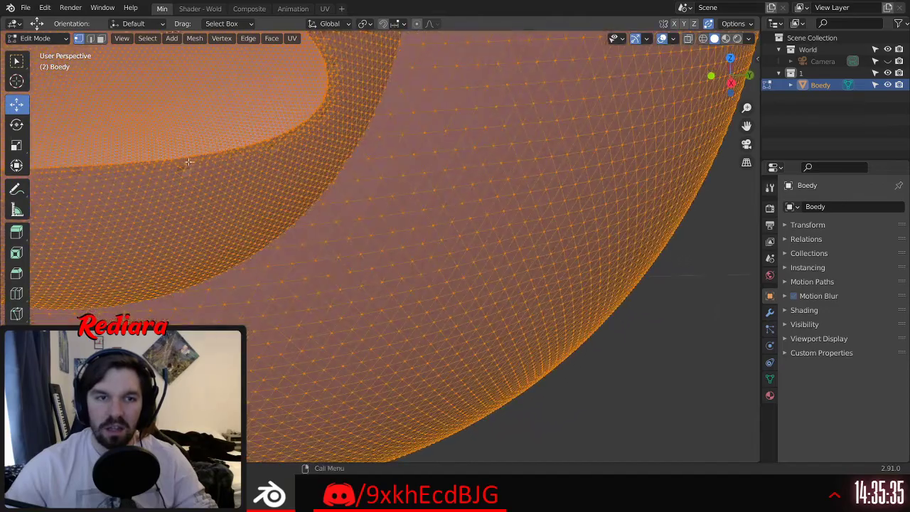
{"action": "middle_click_drag", "start_coordinate": [188, 162], "coordinate": [358, 191]}
{"action": "middle_click_drag", "start_coordinate": [528, 207], "coordinate": [347, 192]}
{"action": "scroll", "coordinate": [412, 152], "scroll_direction": "up", "scroll_amount": 8}
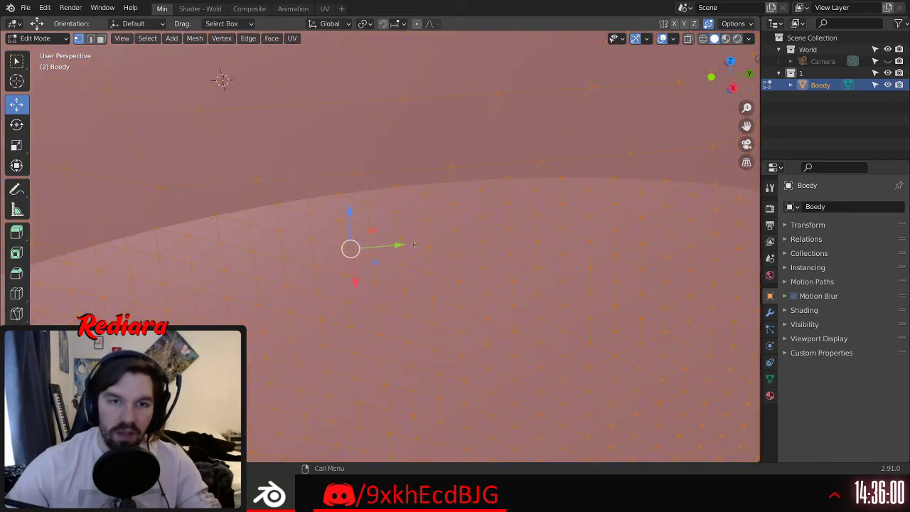
{"action": "middle_click_drag", "start_coordinate": [411, 152], "coordinate": [340, 220]}
{"action": "middle_click_drag", "start_coordinate": [364, 185], "coordinate": [359, 261]}
{"action": "scroll", "coordinate": [359, 261], "scroll_direction": "down", "scroll_amount": 10}
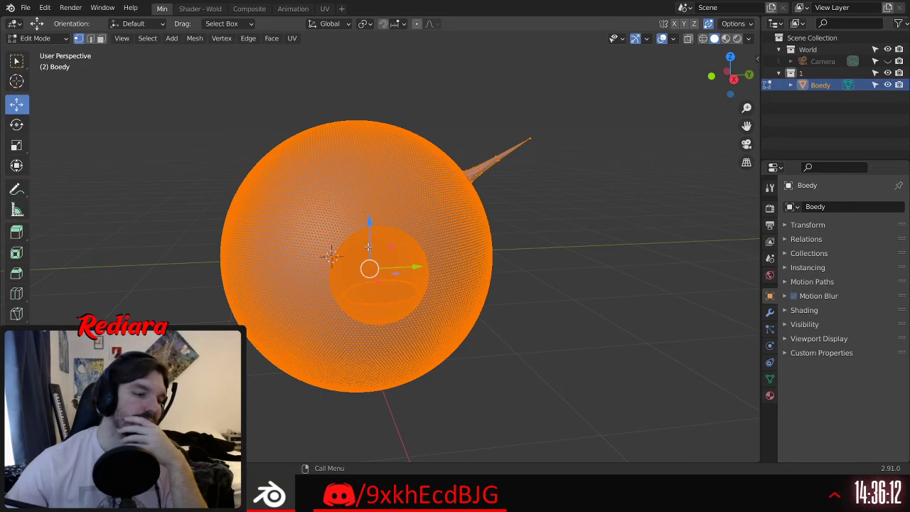
{"action": "scroll", "coordinate": [397, 298], "scroll_direction": "up", "scroll_amount": 4}
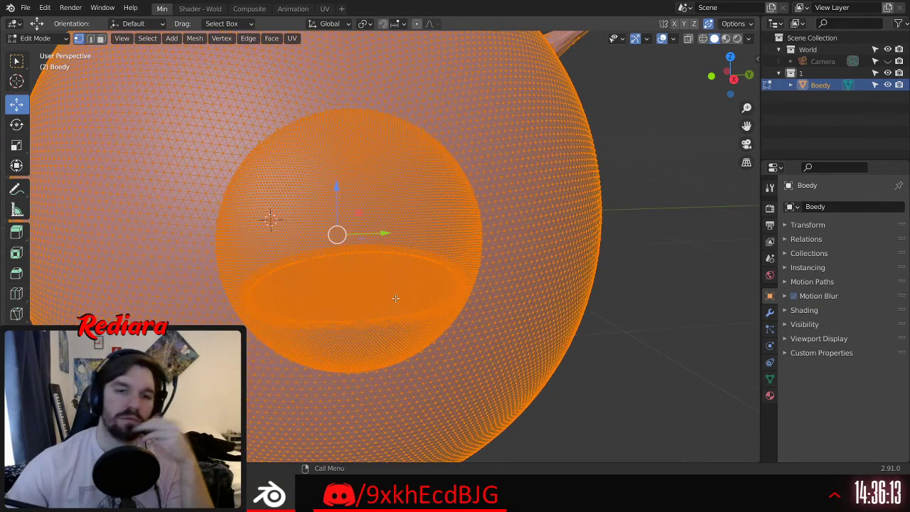
Step: Undo the merge tests and preceding mesh operations back to the point where Boedy, Icosphere and Mouth are separate objects
{"action": "left_click", "coordinate": [733, 345]}
{"action": "key", "text": "ctrl+z"}
{"action": "key", "text": "ctrl+z"}
{"action": "key", "text": "ctrl+z"}
{"action": "key", "text": "ctrl+z"}
{"action": "key", "text": "ctrl+z"}
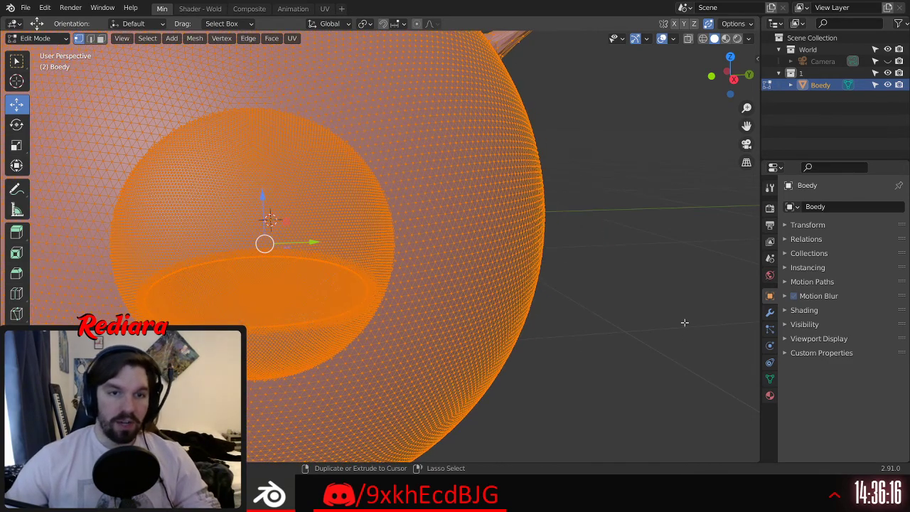
{"action": "key", "text": "ctrl+z"}
{"action": "key", "text": "ctrl+z"}
{"action": "key", "text": "ctrl+z"}
{"action": "key", "text": "ctrl+z"}
{"action": "key", "text": "ctrl+z"}
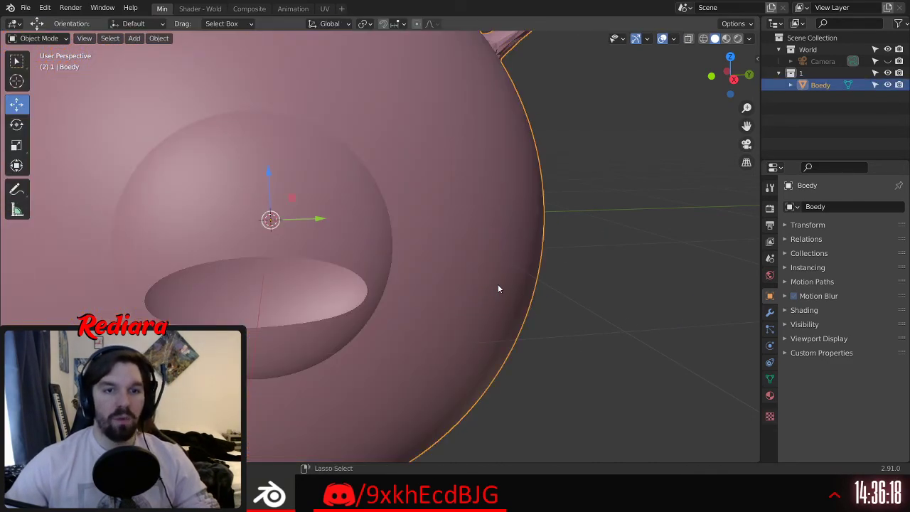
{"action": "key", "text": "ctrl+z"}
{"action": "key", "text": "ctrl+z"}
{"action": "key", "text": "ctrl+z"}
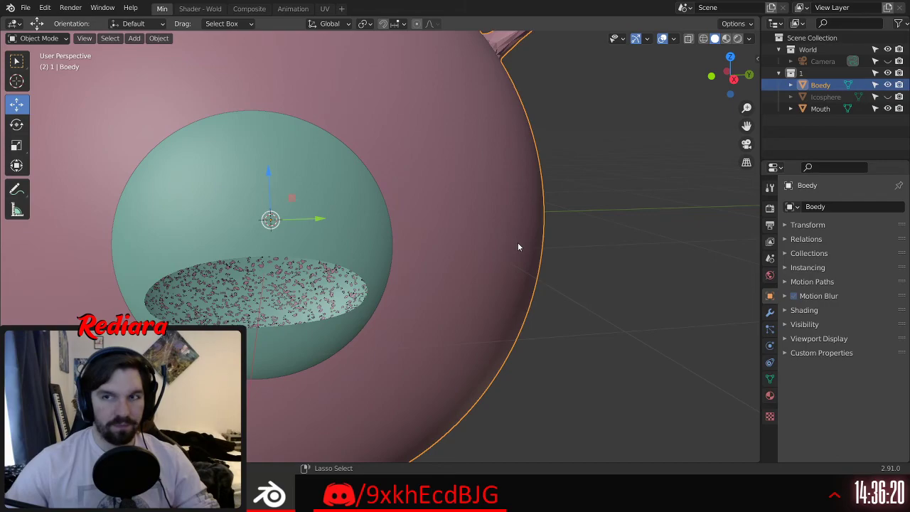
Step: Hide the Mouth object, check the Icosphere's visibility, and leave only Boedy shown
{"action": "scroll", "coordinate": [518, 246], "scroll_direction": "down", "scroll_amount": 5}
{"action": "middle_click_drag", "start_coordinate": [519, 246], "coordinate": [608, 256]}
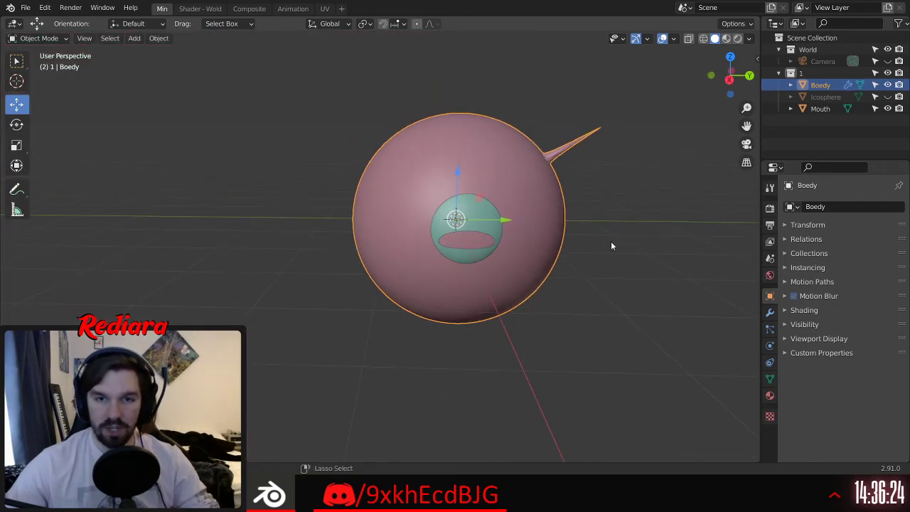
{"action": "scroll", "coordinate": [612, 245], "scroll_direction": "up", "scroll_amount": 5}
{"action": "middle_click_drag", "start_coordinate": [460, 167], "coordinate": [534, 203], "text": "shift"}
{"action": "middle_click_drag", "start_coordinate": [533, 204], "coordinate": [612, 193]}
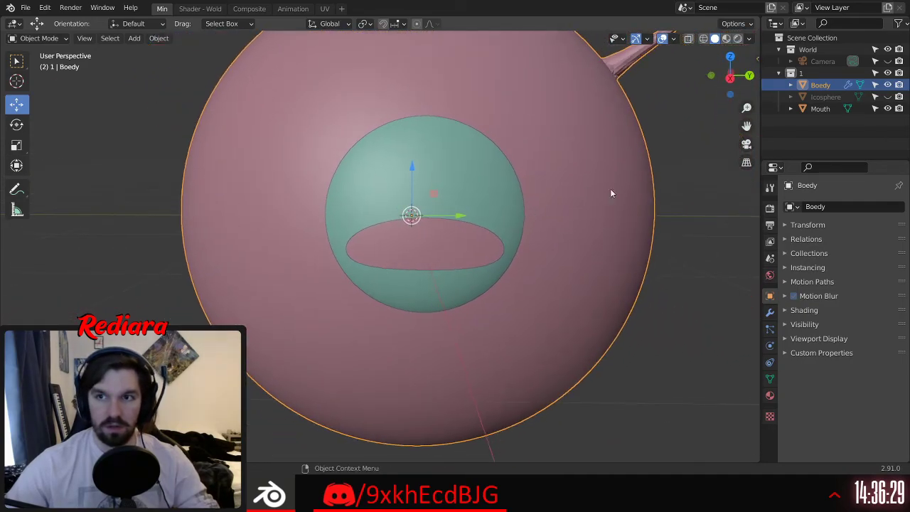
{"action": "left_click", "coordinate": [888, 97]}
{"action": "left_click", "coordinate": [887, 109]}
{"action": "middle_click_drag", "start_coordinate": [619, 199], "coordinate": [609, 175]}
{"action": "left_click", "coordinate": [887, 109]}
{"action": "left_click", "coordinate": [887, 96]}
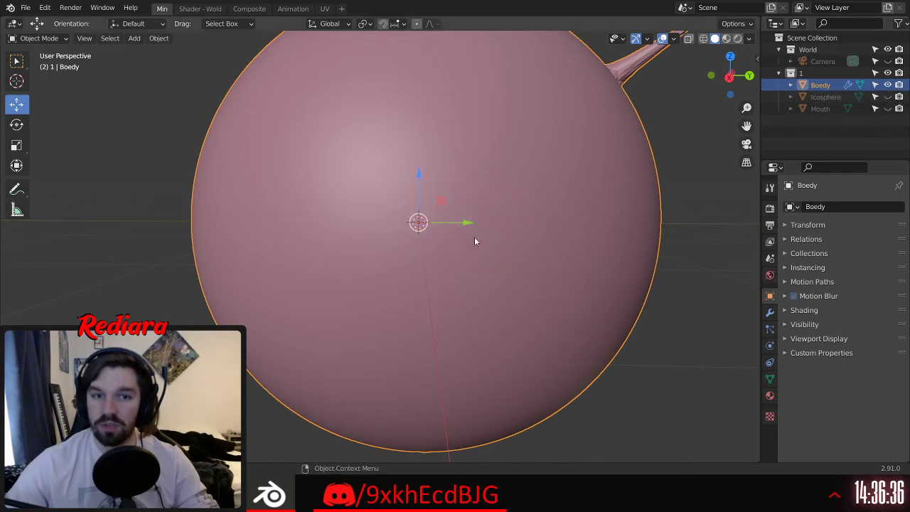
Step: Enter Edit Mode on Boedy and pull one vertex at the front centre outward about 0.2 m along the X axis
{"action": "left_click", "coordinate": [39, 38]}
{"action": "left_click", "coordinate": [37, 65]}
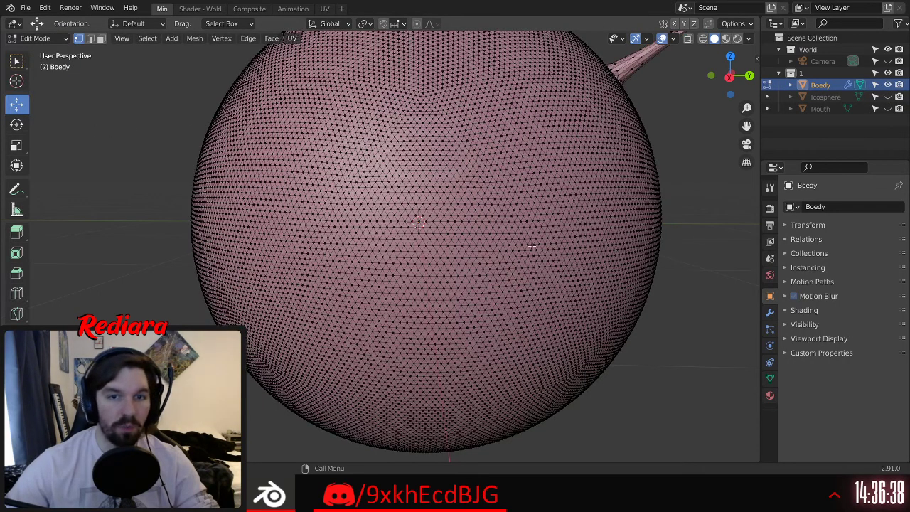
{"action": "scroll", "coordinate": [447, 225], "scroll_direction": "up", "scroll_amount": 4}
{"action": "middle_click_drag", "start_coordinate": [447, 225], "coordinate": [446, 216], "text": "shift"}
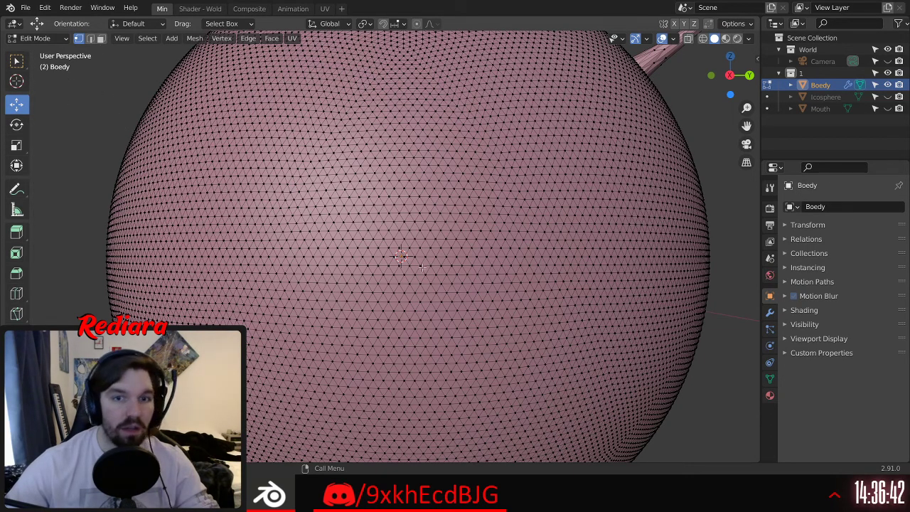
{"action": "scroll", "coordinate": [410, 256], "scroll_direction": "up", "scroll_amount": 7}
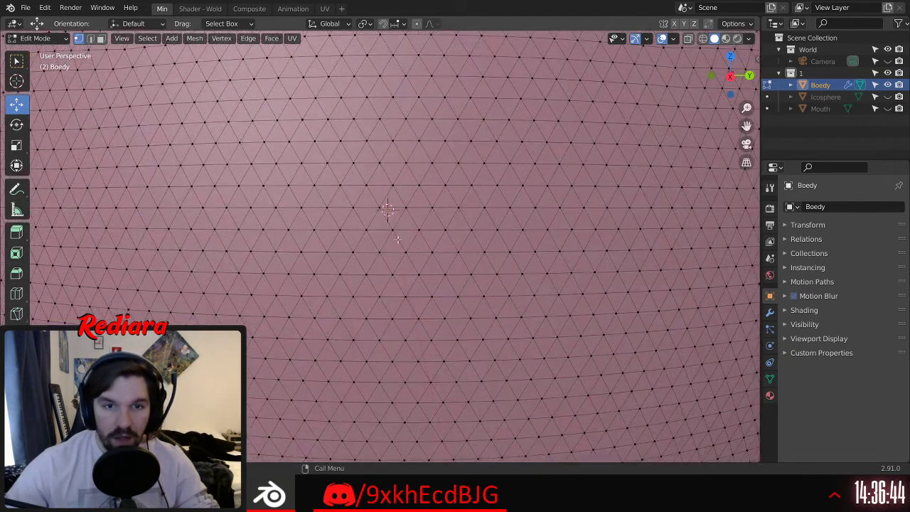
{"action": "left_click", "coordinate": [394, 231]}
{"action": "middle_click_drag", "start_coordinate": [394, 231], "coordinate": [300, 263]}
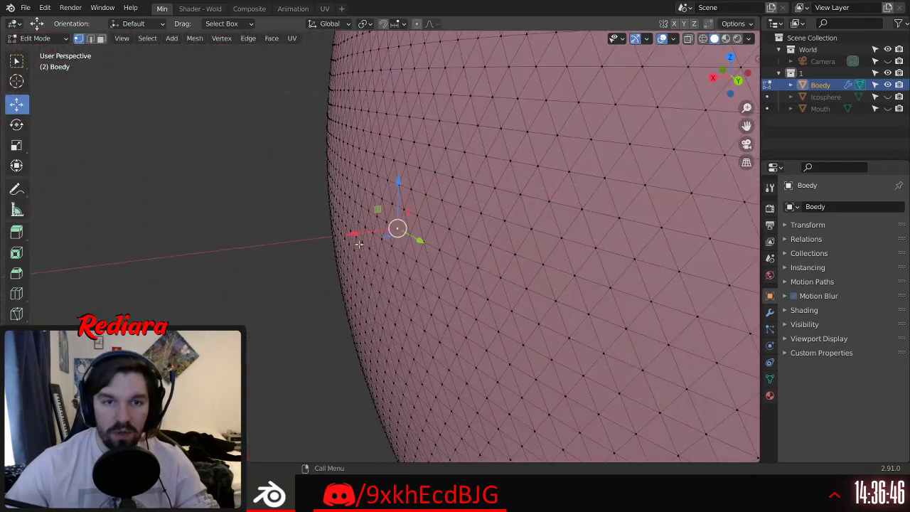
{"action": "scroll", "coordinate": [358, 236], "scroll_direction": "down", "scroll_amount": 2}
{"action": "key", "text": "g"}
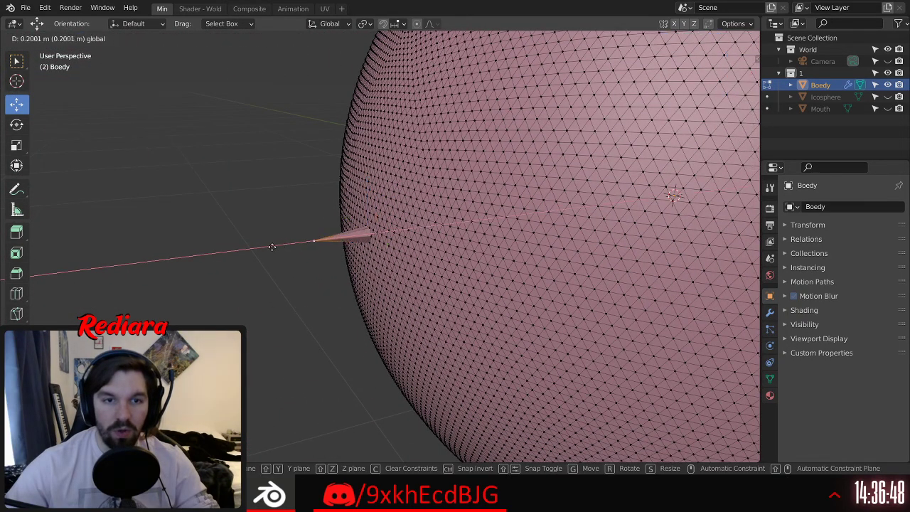
{"action": "left_click", "coordinate": [269, 248]}
Step: Bring up the proportional editing falloff options for the selected front vertex
{"action": "scroll", "coordinate": [257, 244], "scroll_direction": "down", "scroll_amount": 5}
{"action": "middle_click_drag", "start_coordinate": [257, 244], "coordinate": [193, 241]}
{"action": "scroll", "coordinate": [288, 254], "scroll_direction": "up", "scroll_amount": 1}
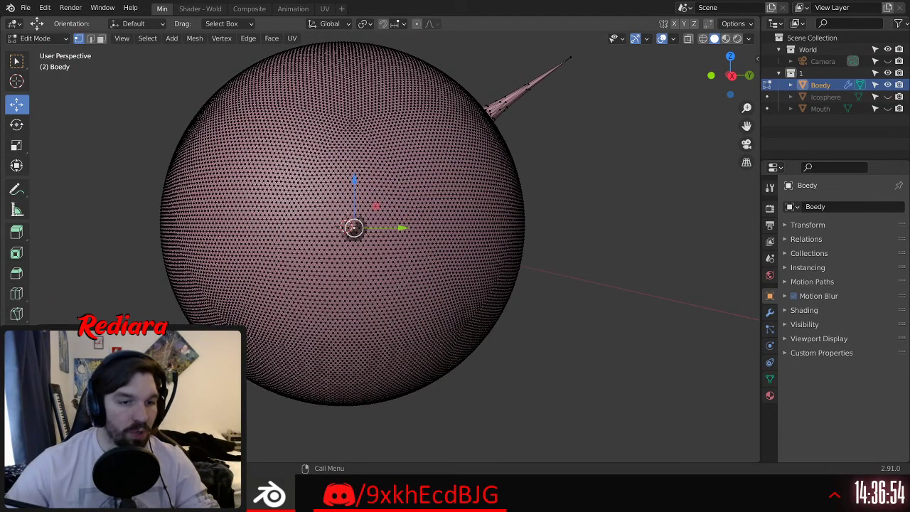
{"action": "key", "text": "shift+o"}
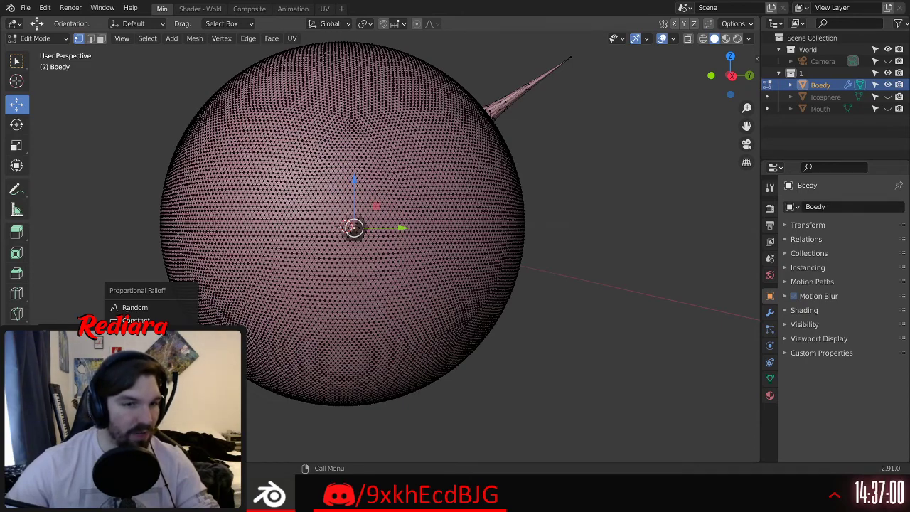
Step: Try to shape a rounded bump on the front of the Boedy mesh by changing the proportional falloff and size of the vertex move
{"action": "left_click", "coordinate": [135, 370]}
{"action": "scroll", "coordinate": [370, 223], "scroll_direction": "up", "scroll_amount": 4}
{"action": "middle_click_drag", "start_coordinate": [377, 223], "coordinate": [268, 221]}
{"action": "mouse_move", "coordinate": [136, 426]}
{"action": "left_mouse_down"}
{"action": "mouse_move", "coordinate": [189, 427]}
{"action": "mouse_move", "coordinate": [152, 426]}
{"action": "left_mouse_up"}
{"action": "scroll", "coordinate": [377, 175], "scroll_direction": "down", "scroll_amount": 4}
{"action": "middle_click_drag", "start_coordinate": [377, 175], "coordinate": [435, 175]}
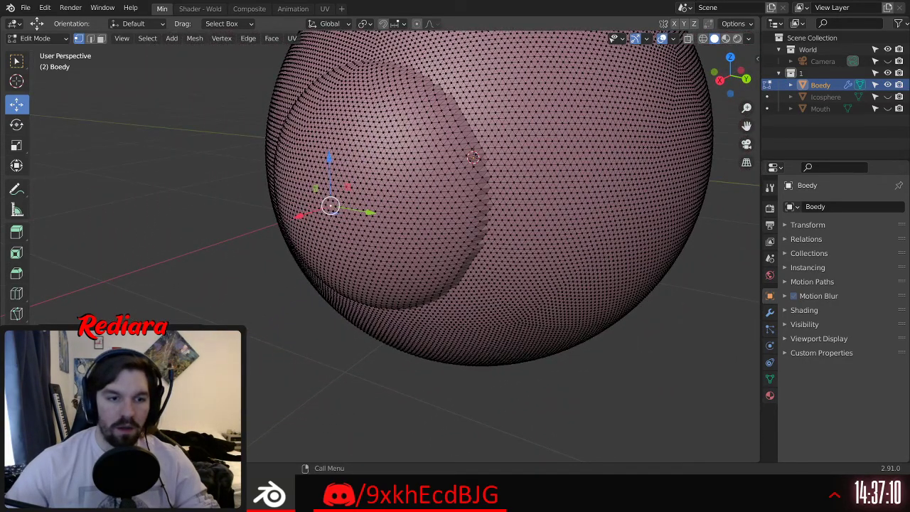
{"action": "scroll", "coordinate": [473, 155], "scroll_direction": "up", "scroll_amount": 3}
{"action": "scroll", "coordinate": [473, 155], "scroll_direction": "down", "scroll_amount": 2}
{"action": "scroll", "coordinate": [473, 155], "scroll_direction": "up", "scroll_amount": 1}
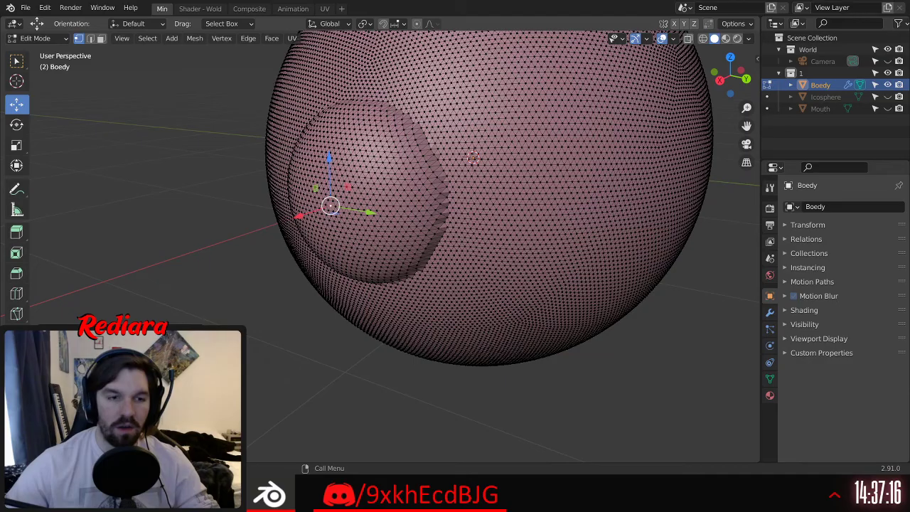
Step: Try a flatter version of the bump on the sphere's front, check it from several angles, and undo the vertex move
{"action": "left_click_drag", "start_coordinate": [153, 346], "coordinate": [138, 345]}
{"action": "middle_click_drag", "start_coordinate": [362, 245], "coordinate": [449, 244]}
{"action": "scroll", "coordinate": [379, 240], "scroll_direction": "down", "scroll_amount": 5}
{"action": "middle_click_drag", "start_coordinate": [379, 240], "coordinate": [420, 178]}
{"action": "scroll", "coordinate": [356, 228], "scroll_direction": "up", "scroll_amount": 6}
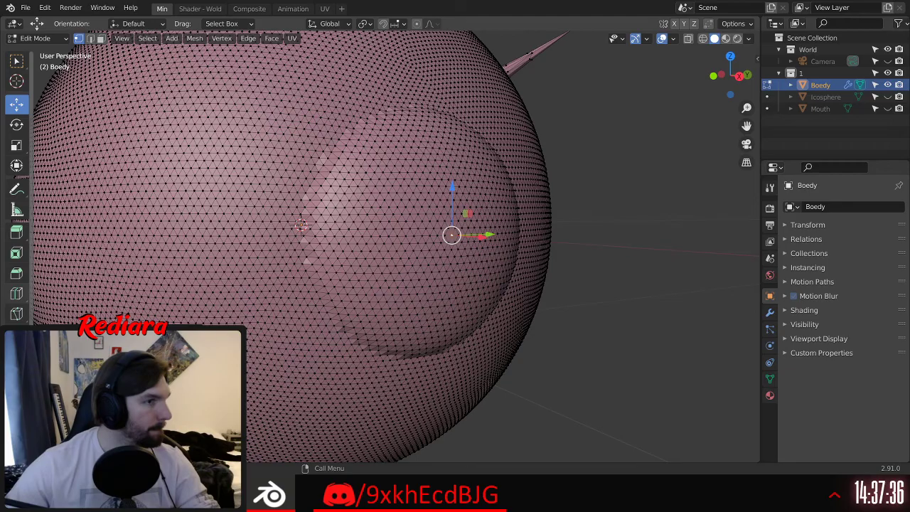
{"action": "middle_click_drag", "start_coordinate": [301, 225], "coordinate": [356, 225]}
{"action": "scroll", "coordinate": [417, 213], "scroll_direction": "down", "scroll_amount": 5}
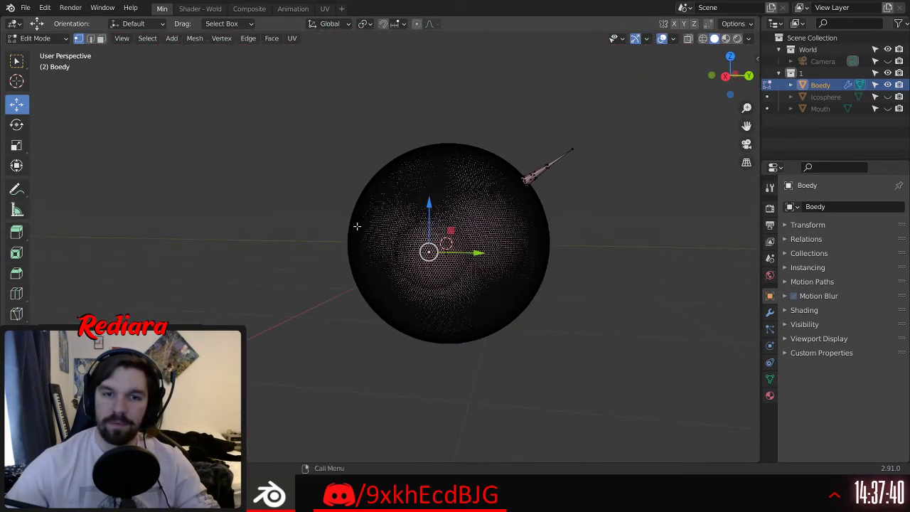
{"action": "scroll", "coordinate": [388, 228], "scroll_direction": "up", "scroll_amount": 3}
{"action": "middle_click_drag", "start_coordinate": [439, 255], "coordinate": [383, 241]}
{"action": "key", "text": "ctrl+z"}
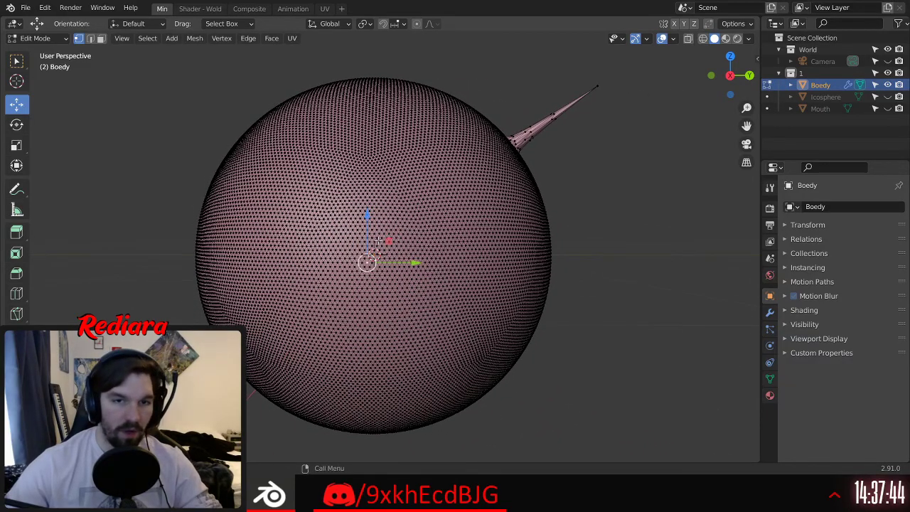
Step: Pull a front vertex of Boedy outward along X with proportional editing and change the falloff to form a rounded bulge
{"action": "scroll", "coordinate": [356, 256], "scroll_direction": "up", "scroll_amount": 4}
{"action": "middle_click_drag", "start_coordinate": [336, 264], "coordinate": [353, 253]}
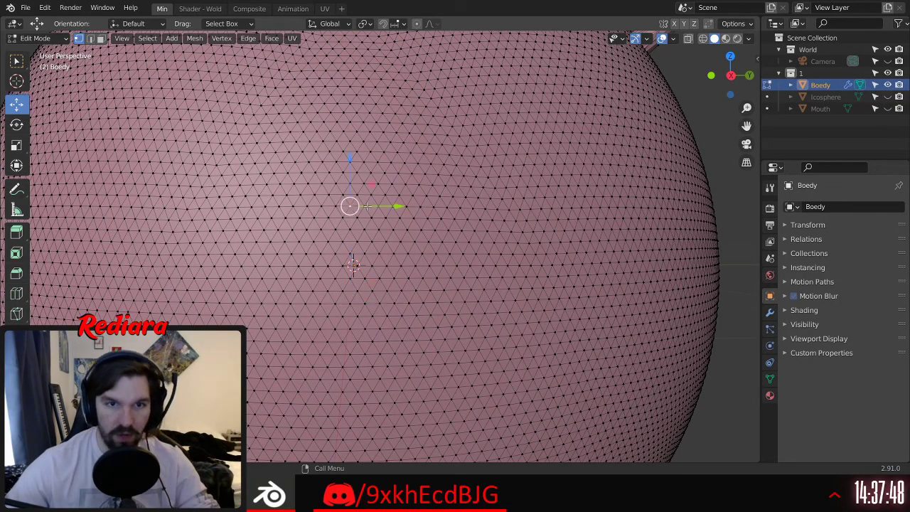
{"action": "middle_click_drag", "start_coordinate": [368, 206], "coordinate": [280, 222]}
{"action": "left_click_drag", "start_coordinate": [313, 206], "coordinate": [165, 209]}
{"action": "middle_click_drag", "start_coordinate": [165, 209], "coordinate": [504, 238]}
{"action": "left_click", "coordinate": [112, 447]}
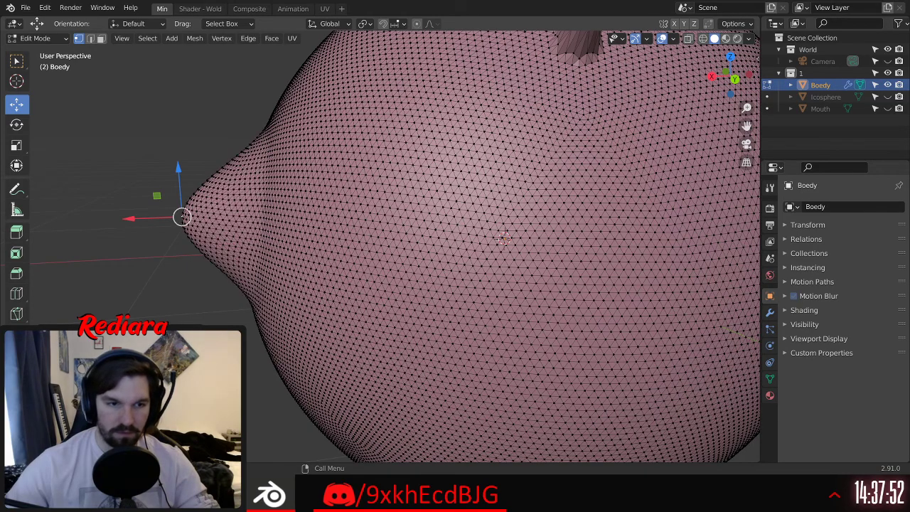
{"action": "left_click", "coordinate": [152, 412]}
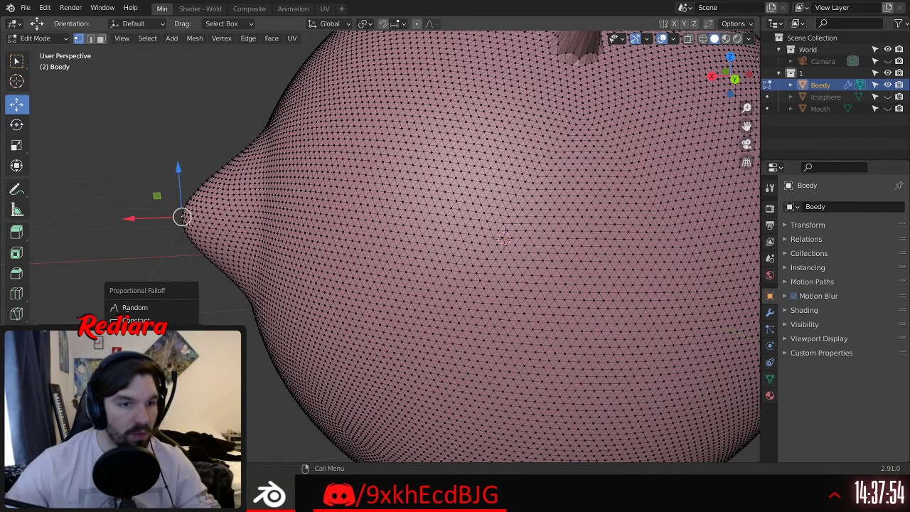
{"action": "scroll", "coordinate": [504, 239], "scroll_direction": "down", "scroll_amount": 6}
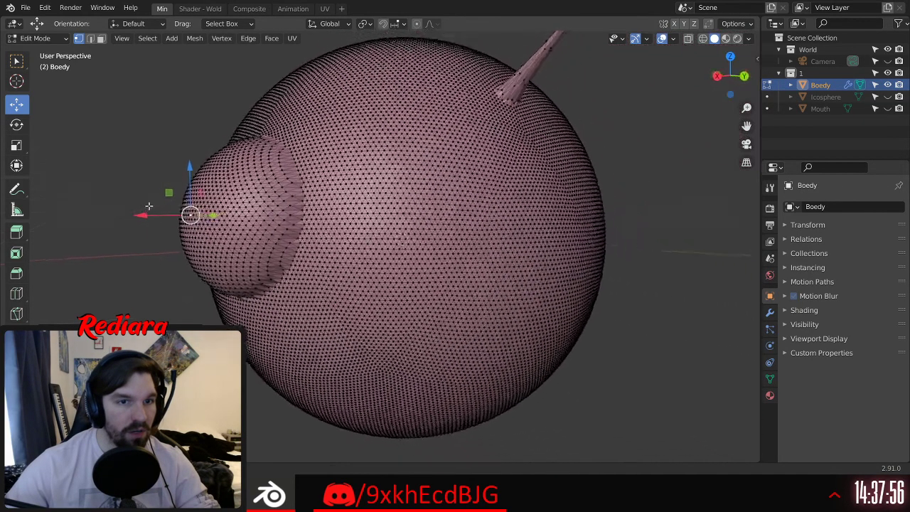
{"action": "middle_click_drag", "start_coordinate": [504, 238], "coordinate": [218, 217]}
Step: Reduce the move distance of the proportional edit to make a shallow round bump, undoing the unwanted adjustments
{"action": "left_click_drag", "start_coordinate": [152, 350], "coordinate": [129, 350]}
{"action": "middle_click_drag", "start_coordinate": [199, 214], "coordinate": [307, 260]}
{"action": "scroll", "coordinate": [307, 260], "scroll_direction": "up", "scroll_amount": 2}
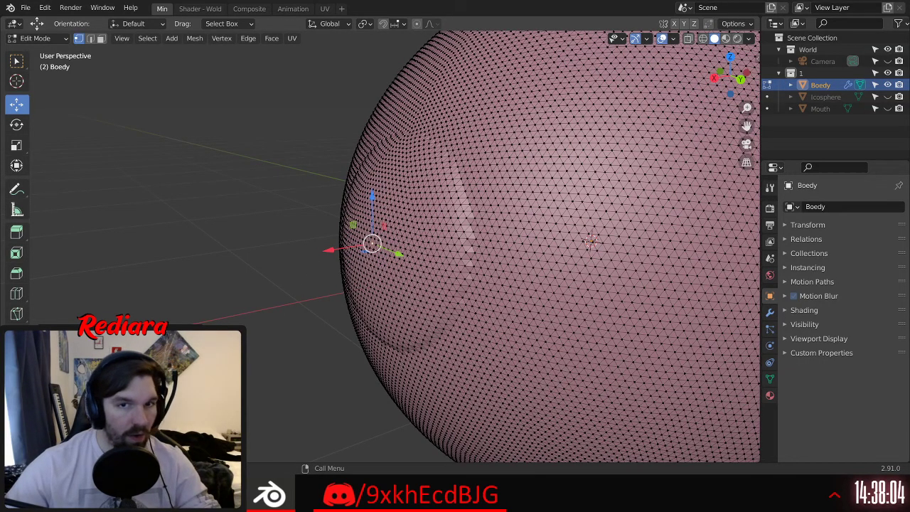
{"action": "left_click_drag", "start_coordinate": [142, 350], "coordinate": [152, 350]}
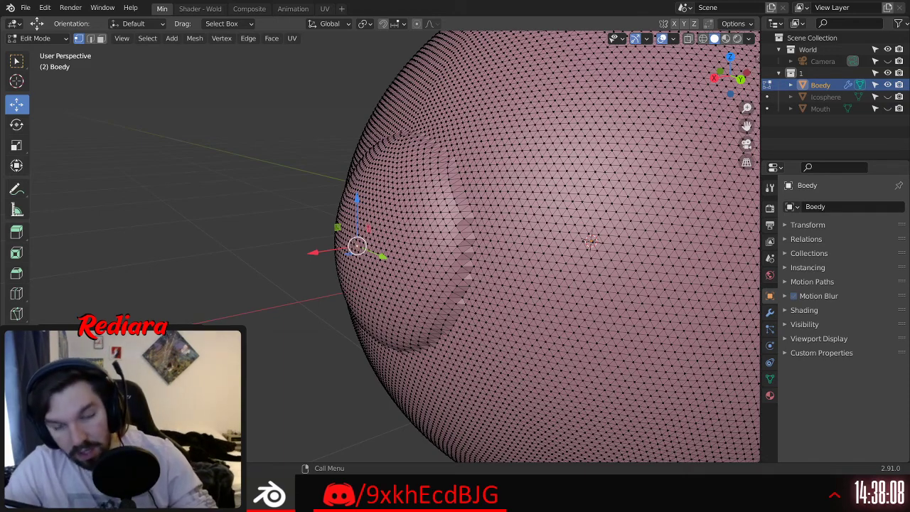
{"action": "key", "text": "ctrl+z"}
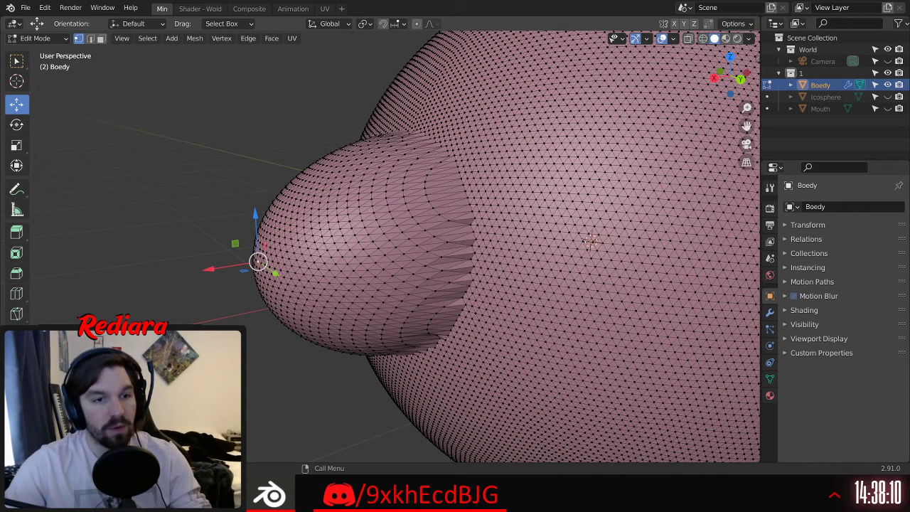
{"action": "key", "text": "ctrl+z"}
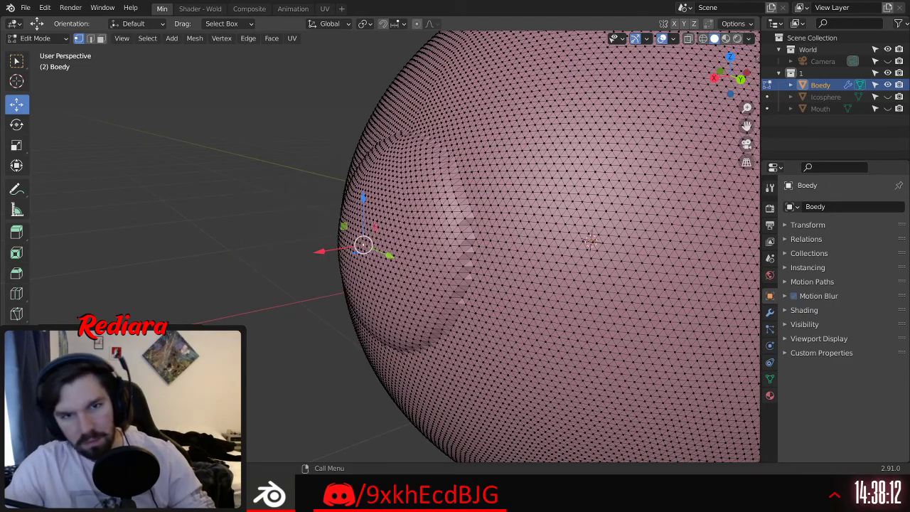
{"action": "middle_click_drag", "start_coordinate": [415, 202], "coordinate": [395, 202]}
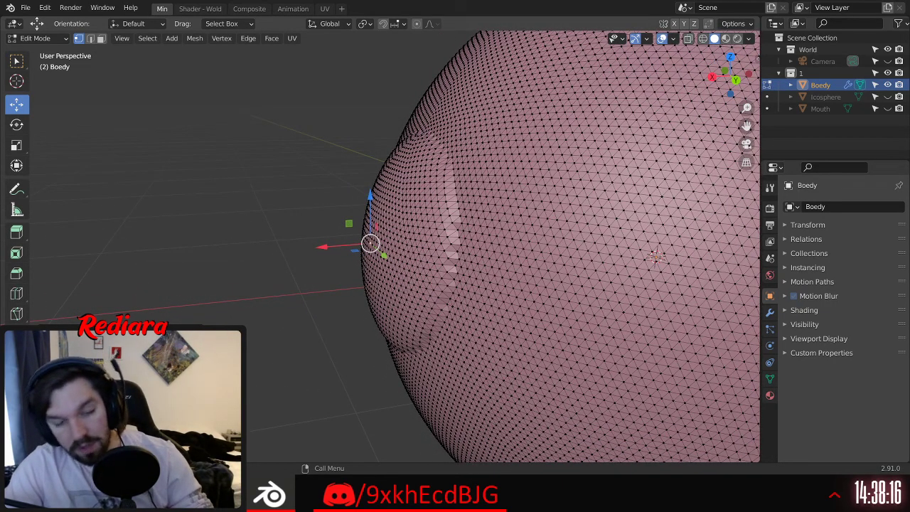
{"action": "key", "text": "ctrl+z"}
Step: Examine the round bump's outline and depth from the side and the front
{"action": "middle_click_drag", "start_coordinate": [147, 231], "coordinate": [408, 257]}
{"action": "scroll", "coordinate": [182, 229], "scroll_direction": "down", "scroll_amount": 2}
{"action": "scroll", "coordinate": [421, 256], "scroll_direction": "up", "scroll_amount": 3}
{"action": "scroll", "coordinate": [455, 260], "scroll_direction": "up", "scroll_amount": 2}
{"action": "middle_click_drag", "start_coordinate": [558, 268], "coordinate": [621, 270]}
{"action": "scroll", "coordinate": [372, 271], "scroll_direction": "down", "scroll_amount": 3}
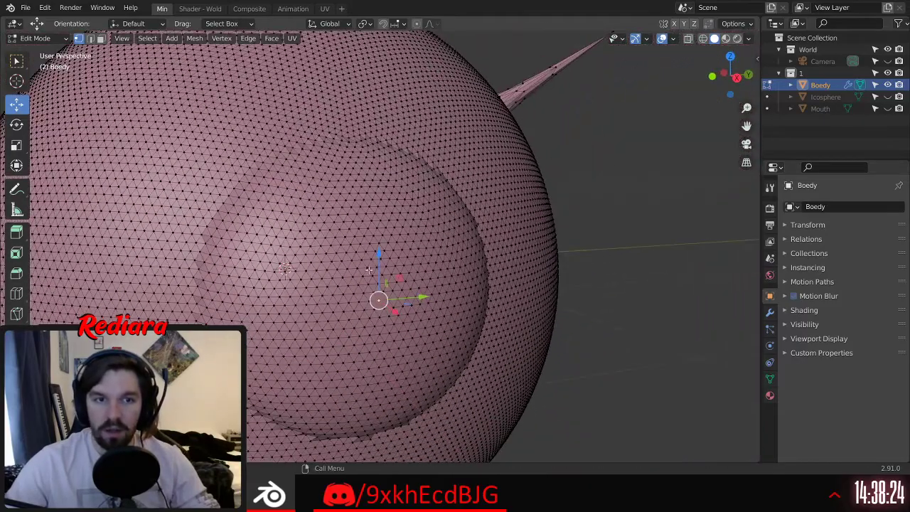
{"action": "middle_click_drag", "start_coordinate": [414, 247], "coordinate": [397, 241]}
{"action": "middle_click_drag", "start_coordinate": [455, 249], "coordinate": [433, 252]}
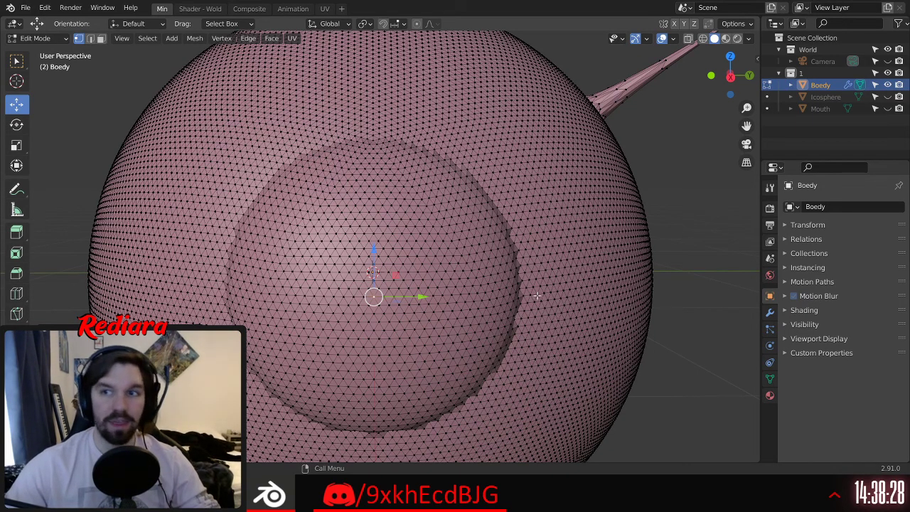
Step: Unhide the Icosphere, return Boedy to Object Mode, and make the Icosphere the selected object
{"action": "left_click", "coordinate": [16, 60]}
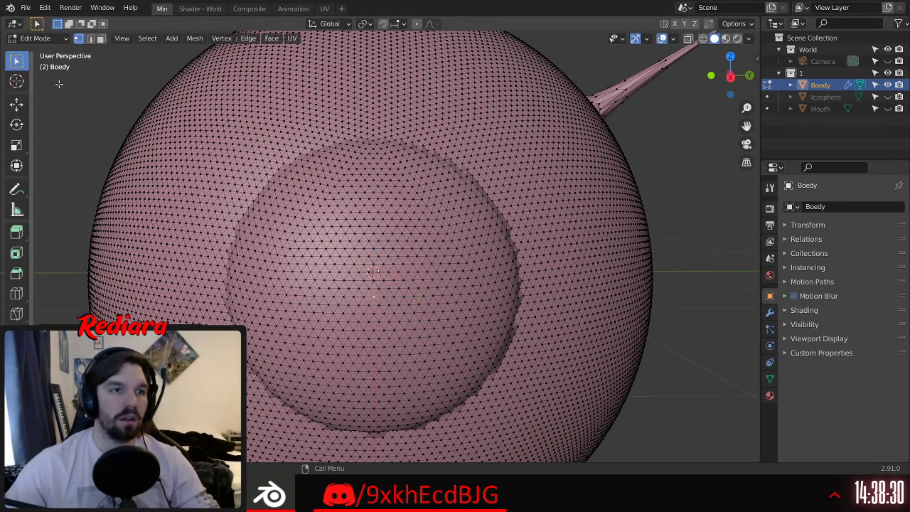
{"action": "scroll", "coordinate": [181, 299], "scroll_direction": "down", "scroll_amount": 2}
{"action": "scroll", "coordinate": [181, 299], "scroll_direction": "down", "scroll_amount": 2}
{"action": "mouse_move", "coordinate": [317, 286]}
{"action": "middle_mouse_down"}
{"action": "mouse_move", "coordinate": [286, 306]}
{"action": "mouse_move", "coordinate": [334, 292]}
{"action": "middle_mouse_up"}
{"action": "middle_click_drag", "start_coordinate": [334, 291], "coordinate": [366, 199], "text": "shift"}
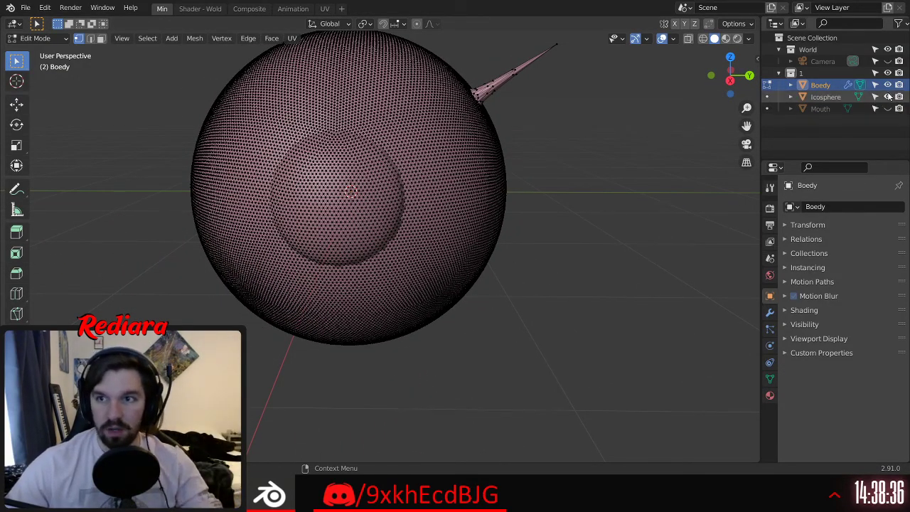
{"action": "middle_click_drag", "start_coordinate": [532, 209], "coordinate": [512, 210]}
{"action": "left_click", "coordinate": [819, 99]}
{"action": "left_click", "coordinate": [39, 37]}
{"action": "left_click", "coordinate": [32, 52]}
{"action": "scroll", "coordinate": [341, 189], "scroll_direction": "up", "scroll_amount": 2}
{"action": "scroll", "coordinate": [340, 190], "scroll_direction": "up", "scroll_amount": 2}
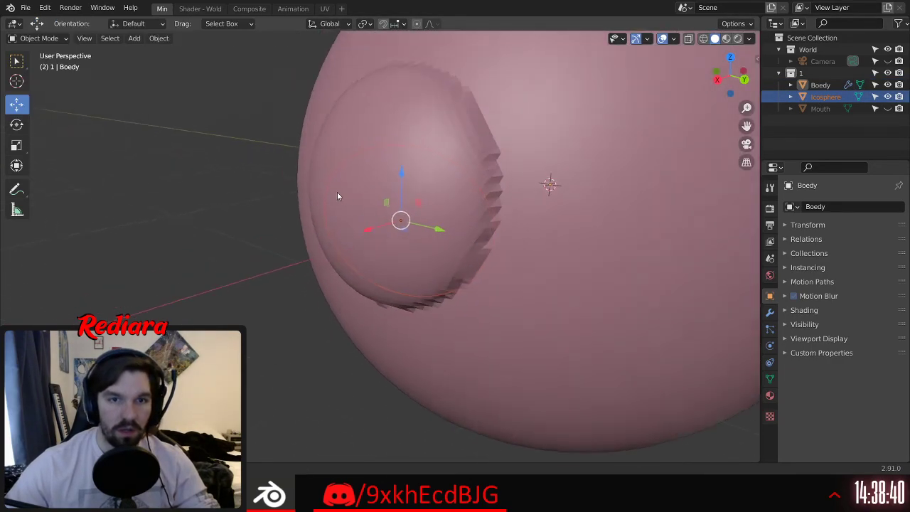
Step: Move the Icosphere outward along X and adjust its height so it pokes through the lower half of the bump
{"action": "middle_click_drag", "start_coordinate": [338, 192], "coordinate": [318, 177]}
{"action": "left_click_drag", "start_coordinate": [371, 233], "coordinate": [351, 237]}
{"action": "middle_click_drag", "start_coordinate": [357, 237], "coordinate": [310, 212]}
{"action": "mouse_move", "coordinate": [354, 187]}
{"action": "left_mouse_down"}
{"action": "mouse_move", "coordinate": [358, 163]}
{"action": "mouse_move", "coordinate": [352, 170]}
{"action": "left_mouse_up"}
{"action": "middle_click_drag", "start_coordinate": [392, 197], "coordinate": [370, 212]}
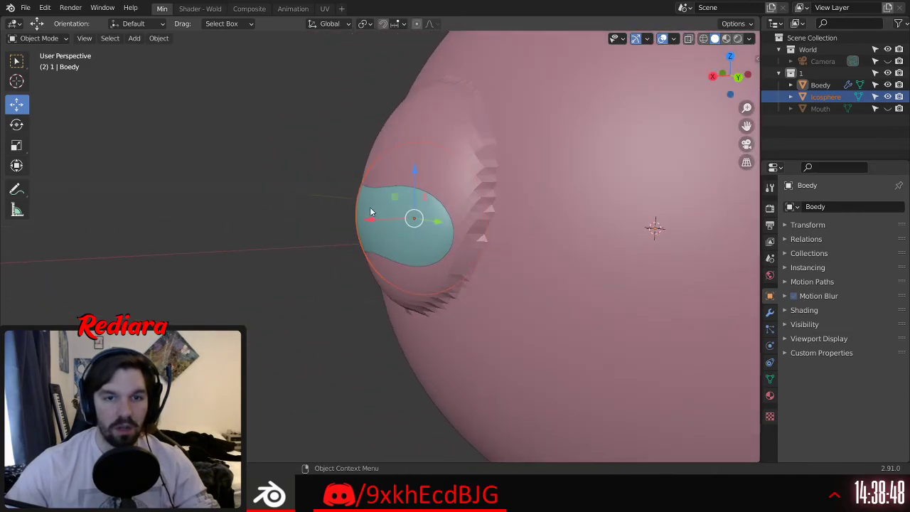
{"action": "left_click_drag", "start_coordinate": [367, 218], "coordinate": [362, 218]}
{"action": "middle_click_drag", "start_coordinate": [362, 218], "coordinate": [436, 225]}
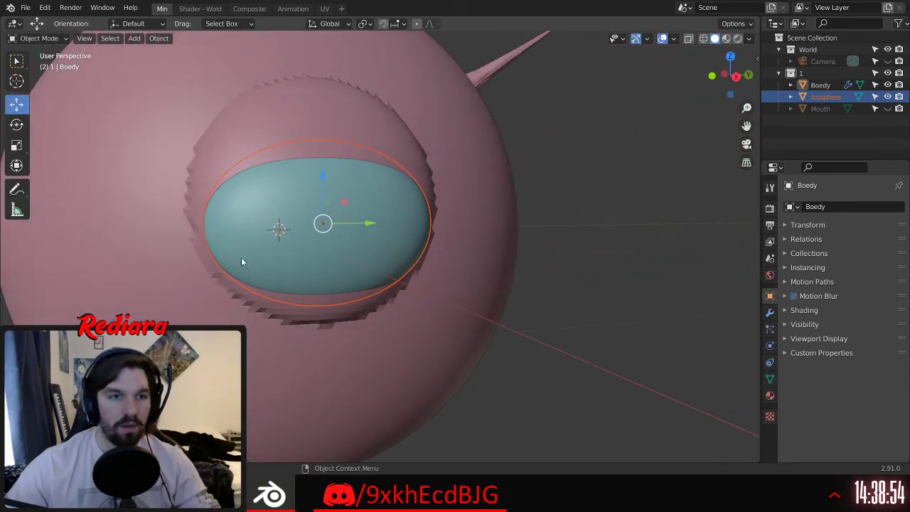
Step: Scale the Icosphere down uniformly to about 0.94 so it fits inside the bump's rim
{"action": "left_click", "coordinate": [16, 145]}
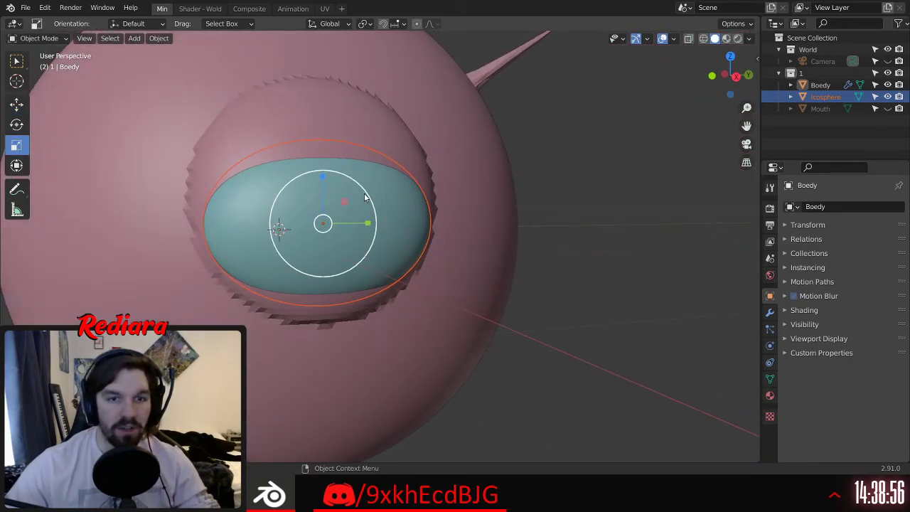
{"action": "key", "text": "s"}
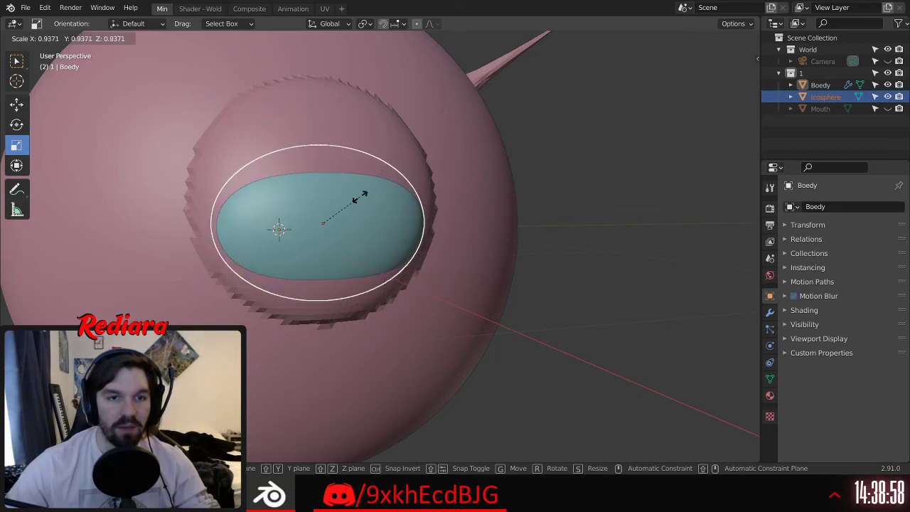
{"action": "left_click", "coordinate": [365, 191]}
{"action": "left_click", "coordinate": [16, 103]}
Step: Fine-tune the Icosphere's position along X so its exposed part forms a wide oval mouth shape on the bump
{"action": "middle_click_drag", "start_coordinate": [178, 163], "coordinate": [310, 213]}
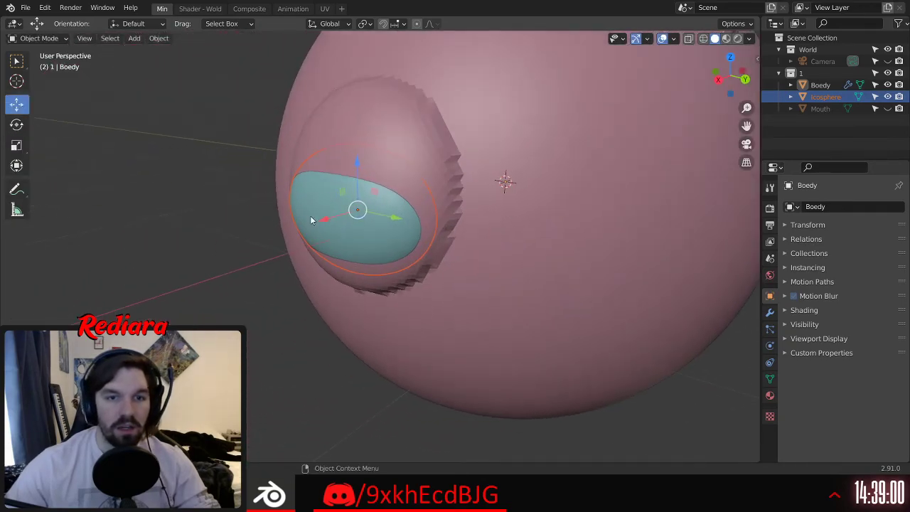
{"action": "key", "text": "s"}
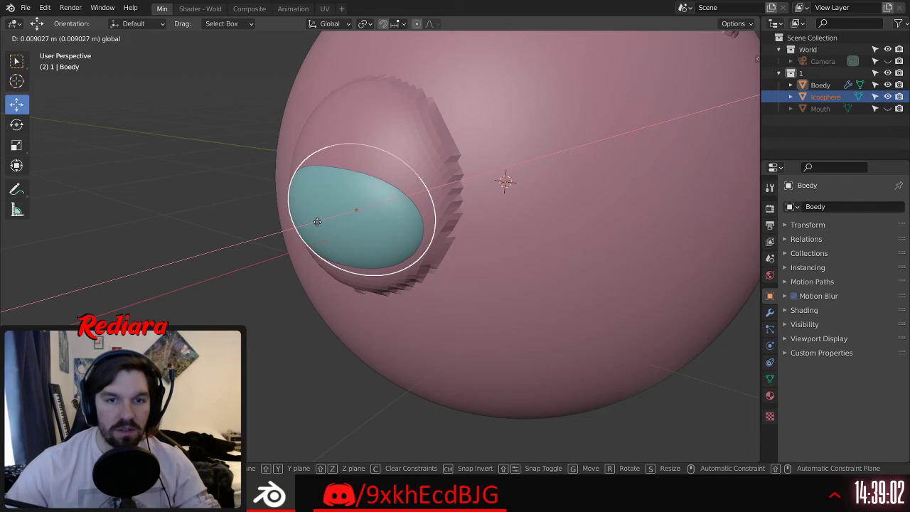
{"action": "left_click", "coordinate": [325, 214]}
{"action": "mouse_move", "coordinate": [325, 214]}
{"action": "middle_mouse_down"}
{"action": "mouse_move", "coordinate": [380, 179]}
{"action": "mouse_move", "coordinate": [316, 212]}
{"action": "middle_mouse_up"}
{"action": "left_click_drag", "start_coordinate": [314, 220], "coordinate": [319, 219]}
{"action": "middle_click_drag", "start_coordinate": [319, 219], "coordinate": [331, 203]}
{"action": "scroll", "coordinate": [393, 200], "scroll_direction": "down", "scroll_amount": 3}
{"action": "scroll", "coordinate": [336, 182], "scroll_direction": "up", "scroll_amount": 6}
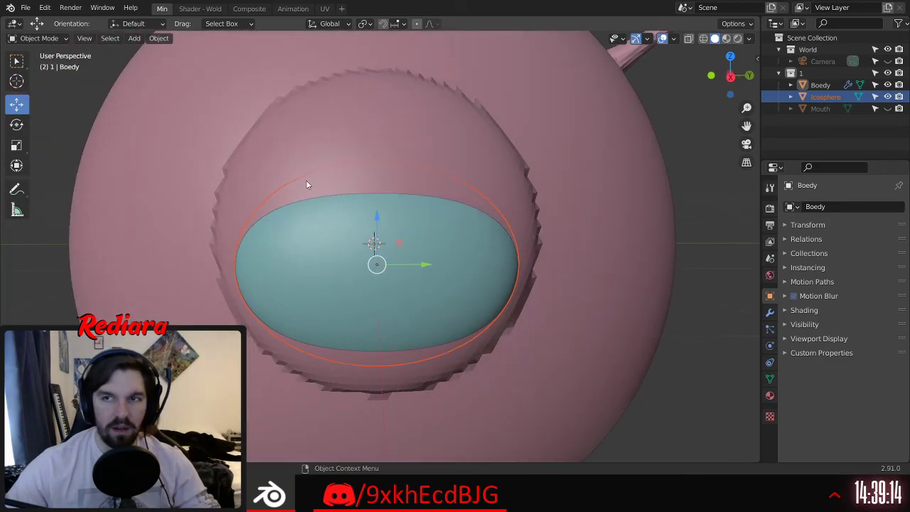
Step: Set Icosphere as the target object of Boedy's Boolean Difference modifier and hide the Icosphere
{"action": "left_click", "coordinate": [820, 85]}
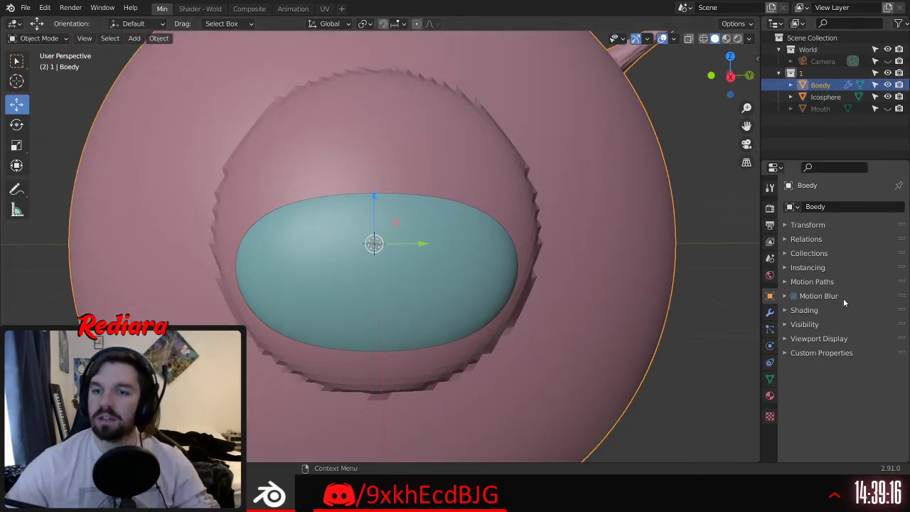
{"action": "left_click", "coordinate": [771, 313]}
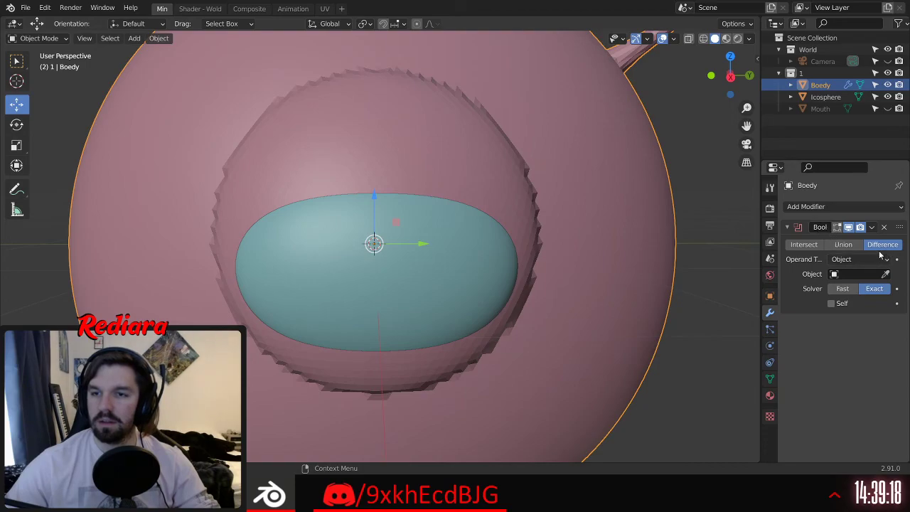
{"action": "left_click", "coordinate": [843, 274]}
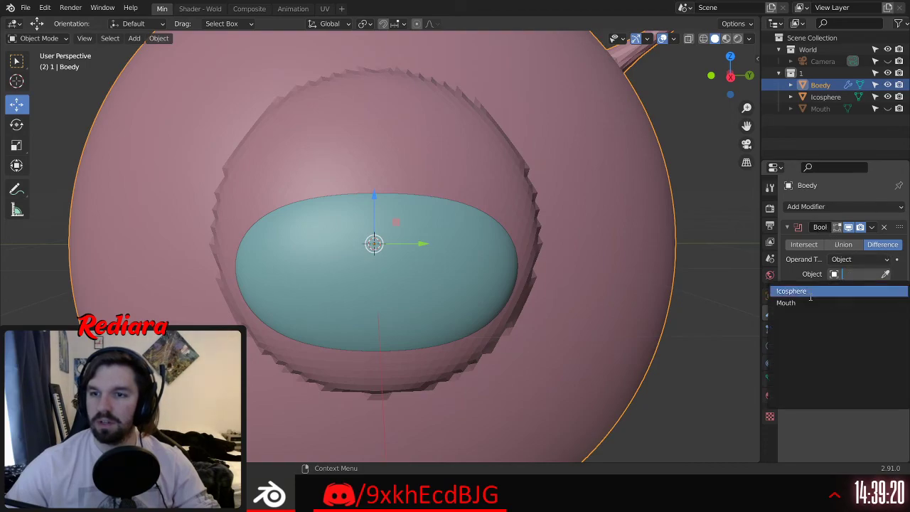
{"action": "key", "text": "Return"}
{"action": "left_click", "coordinate": [887, 97]}
Step: Inspect the mouth cavity from several angles and apply the Boolean modifier on Boedy
{"action": "middle_click_drag", "start_coordinate": [626, 245], "coordinate": [331, 233]}
{"action": "scroll", "coordinate": [425, 300], "scroll_direction": "up", "scroll_amount": 3}
{"action": "scroll", "coordinate": [462, 284], "scroll_direction": "down", "scroll_amount": 5}
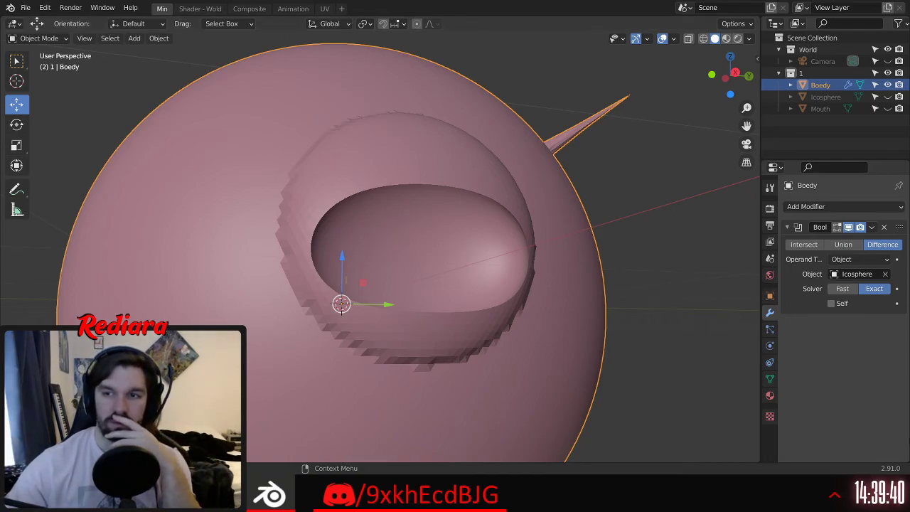
{"action": "middle_click_drag", "start_coordinate": [548, 118], "coordinate": [501, 154]}
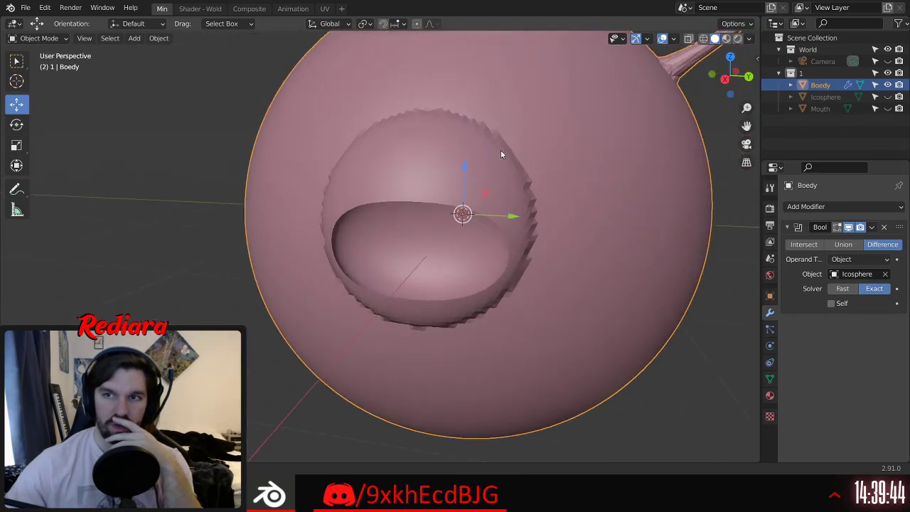
{"action": "left_click", "coordinate": [871, 228]}
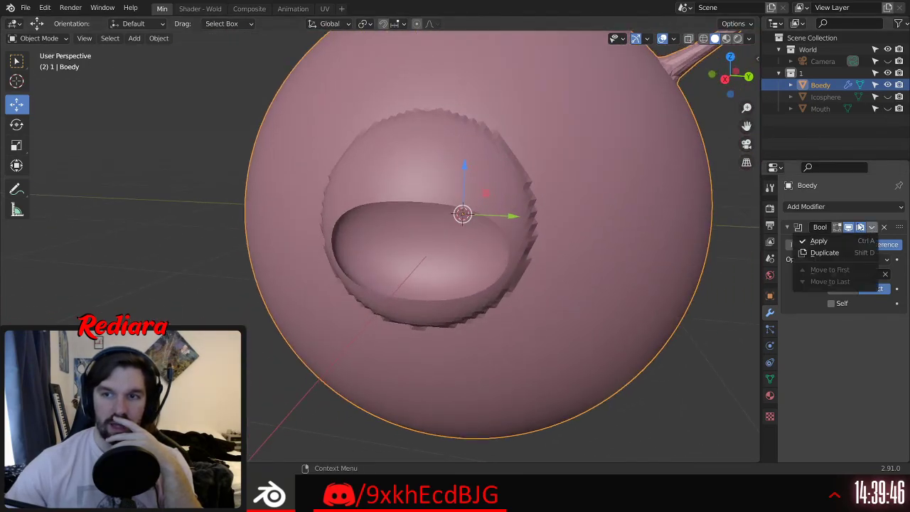
{"action": "left_click", "coordinate": [820, 241]}
Step: Delete the hidden Mouth object from collection 1
{"action": "left_click", "coordinate": [824, 98]}
{"action": "left_click", "coordinate": [820, 108]}
{"action": "key", "text": "Delete"}
Step: Select the Boedy mesh and switch it to Sculpt Mode, with the mouth bump and spike in view
{"action": "middle_click_drag", "start_coordinate": [288, 271], "coordinate": [339, 264]}
{"action": "left_click", "coordinate": [435, 124]}
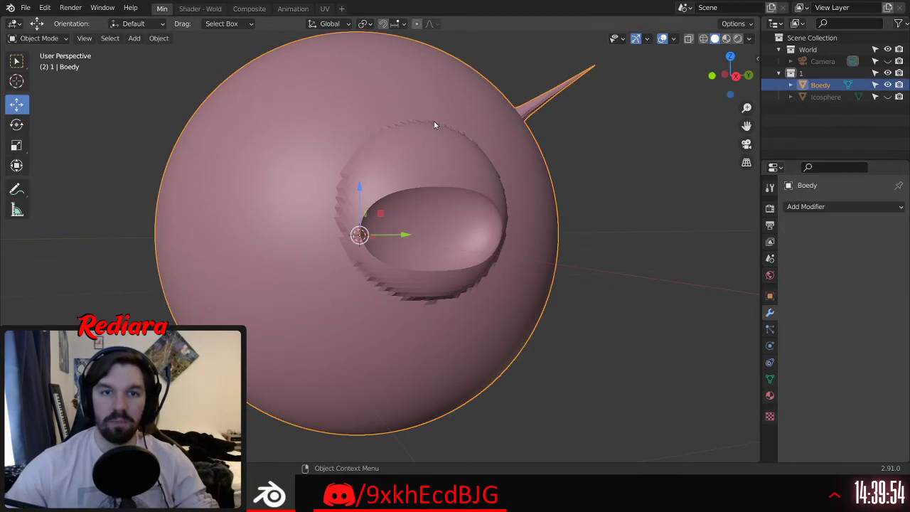
{"action": "middle_click_drag", "start_coordinate": [435, 124], "coordinate": [420, 131]}
{"action": "left_click", "coordinate": [37, 38]}
{"action": "left_click", "coordinate": [32, 78]}
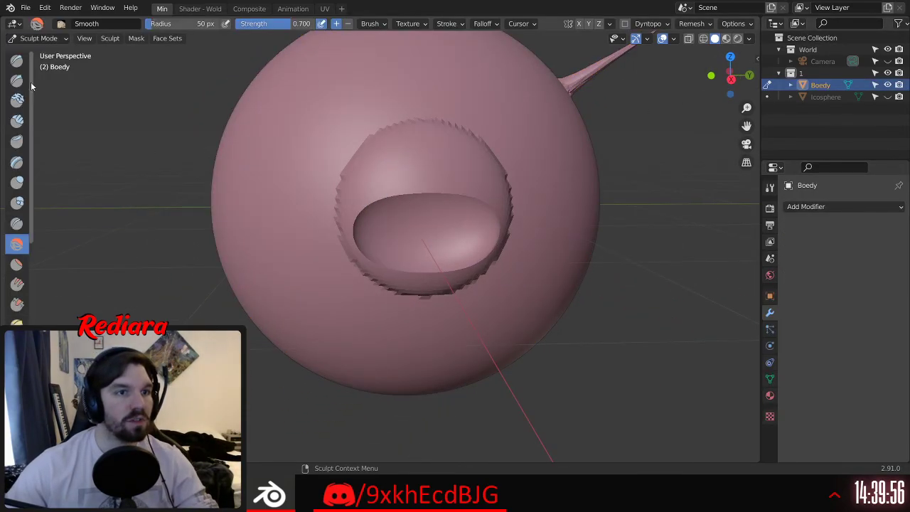
{"action": "middle_click_drag", "start_coordinate": [218, 95], "coordinate": [283, 143]}
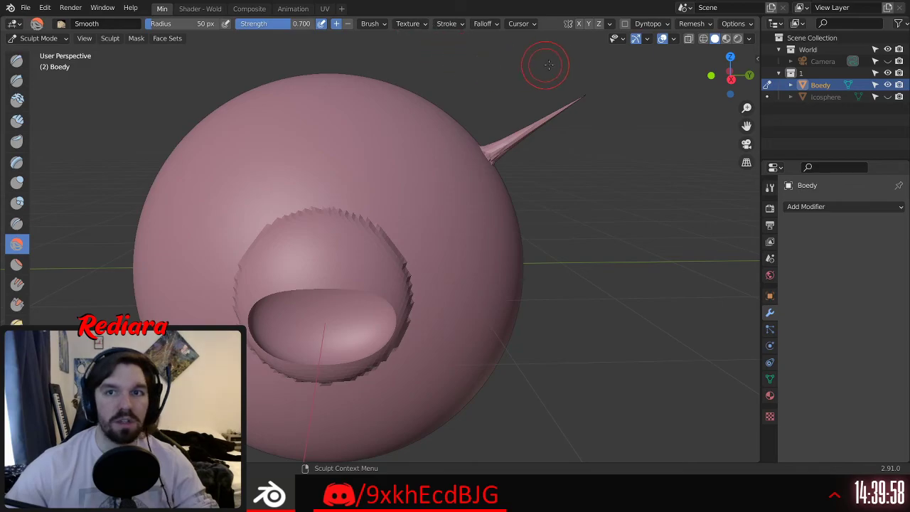
{"action": "scroll", "coordinate": [262, 253], "scroll_direction": "up", "scroll_amount": 1}
{"action": "left_click_drag", "start_coordinate": [313, 204], "coordinate": [329, 184]}
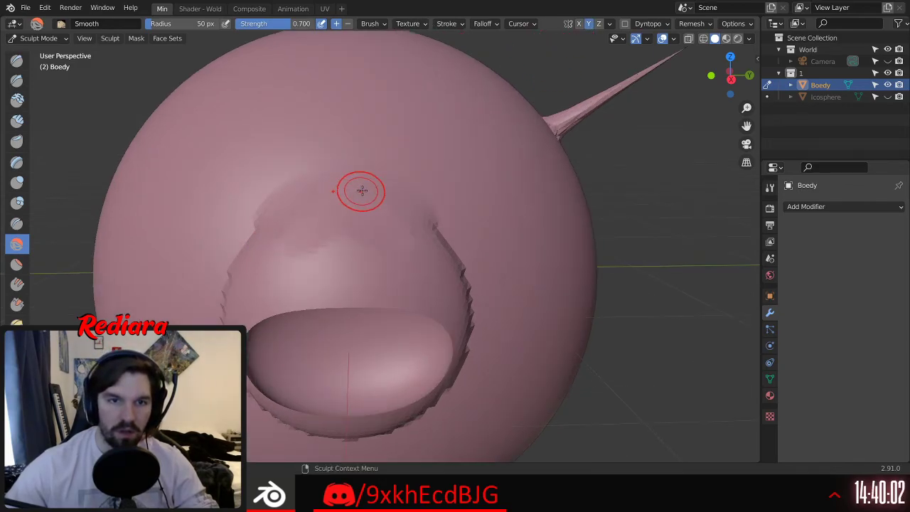
{"action": "key", "text": "ctrl+z"}
Step: Smooth the jagged seam all around the muzzle bump with the Smooth brush at strength 0.250 and a radius of about 124 px
{"action": "left_click_drag", "start_coordinate": [262, 23], "coordinate": [255, 24]}
{"action": "mouse_move", "coordinate": [313, 210]}
{"action": "left_mouse_down"}
{"action": "mouse_move", "coordinate": [338, 193]}
{"action": "mouse_move", "coordinate": [284, 202]}
{"action": "left_mouse_up"}
{"action": "key", "text": "f"}
{"action": "left_click", "coordinate": [308, 173]}
{"action": "left_click", "coordinate": [283, 207]}
{"action": "mouse_move", "coordinate": [255, 251]}
{"action": "middle_mouse_down"}
{"action": "mouse_move", "coordinate": [234, 223]}
{"action": "mouse_move", "coordinate": [315, 136]}
{"action": "middle_mouse_up"}
{"action": "mouse_move", "coordinate": [327, 229]}
{"action": "middle_mouse_down"}
{"action": "mouse_move", "coordinate": [355, 275]}
{"action": "mouse_move", "coordinate": [305, 177]}
{"action": "middle_mouse_up"}
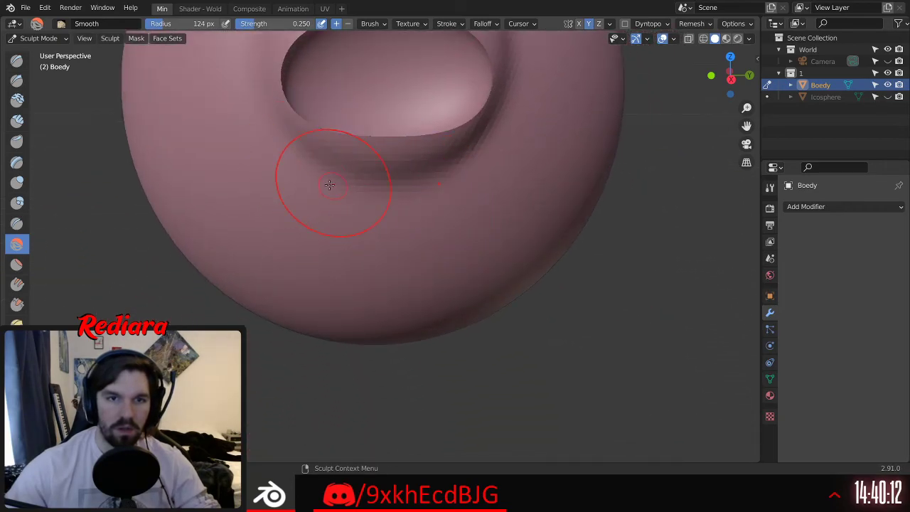
{"action": "mouse_move", "coordinate": [234, 87]}
{"action": "middle_mouse_down"}
{"action": "mouse_move", "coordinate": [305, 197]}
{"action": "mouse_move", "coordinate": [291, 221]}
{"action": "mouse_move", "coordinate": [297, 157]}
{"action": "mouse_move", "coordinate": [305, 225]}
{"action": "middle_mouse_up"}
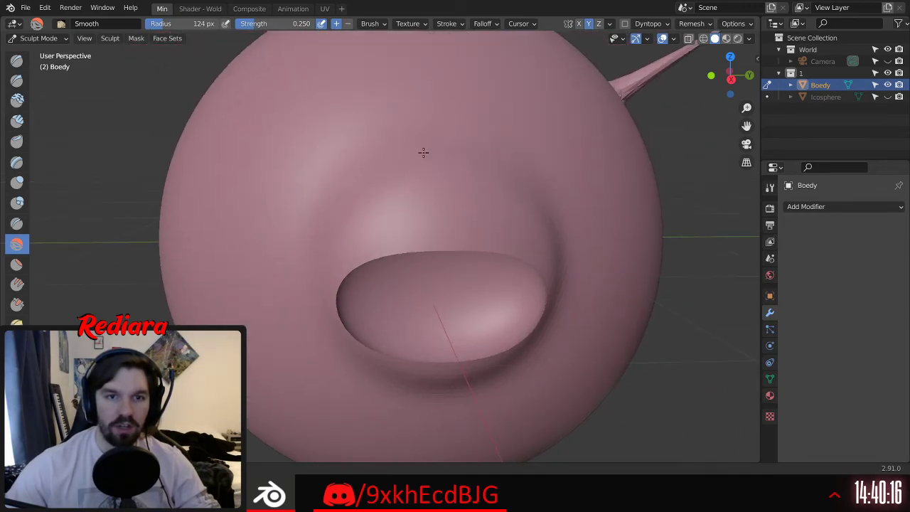
Step: Examine the smoothed muzzle, mouth cavity and body shape from the front and both sides
{"action": "middle_click_drag", "start_coordinate": [471, 114], "coordinate": [431, 97]}
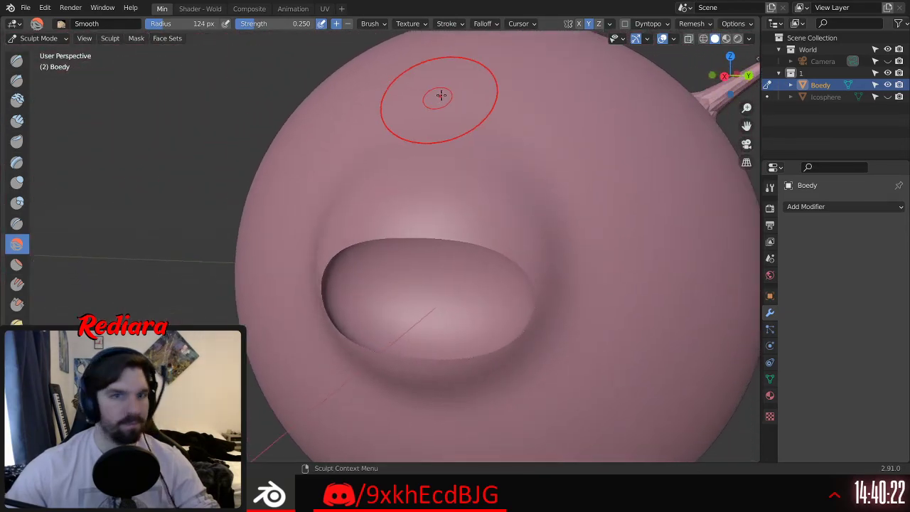
{"action": "scroll", "coordinate": [600, 271], "scroll_direction": "down", "scroll_amount": 5}
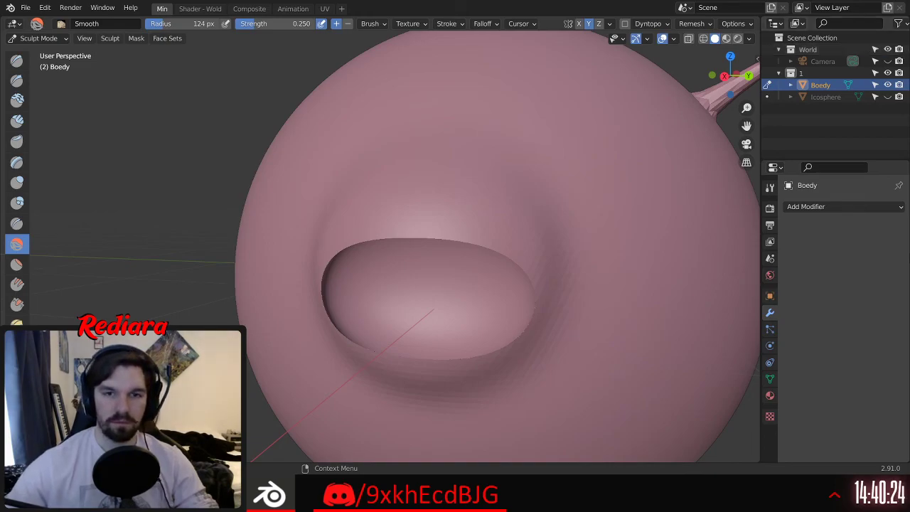
{"action": "mouse_move", "coordinate": [528, 260]}
{"action": "middle_mouse_down"}
{"action": "mouse_move", "coordinate": [599, 252]}
{"action": "mouse_move", "coordinate": [512, 270]}
{"action": "mouse_move", "coordinate": [201, 409]}
{"action": "middle_mouse_up"}
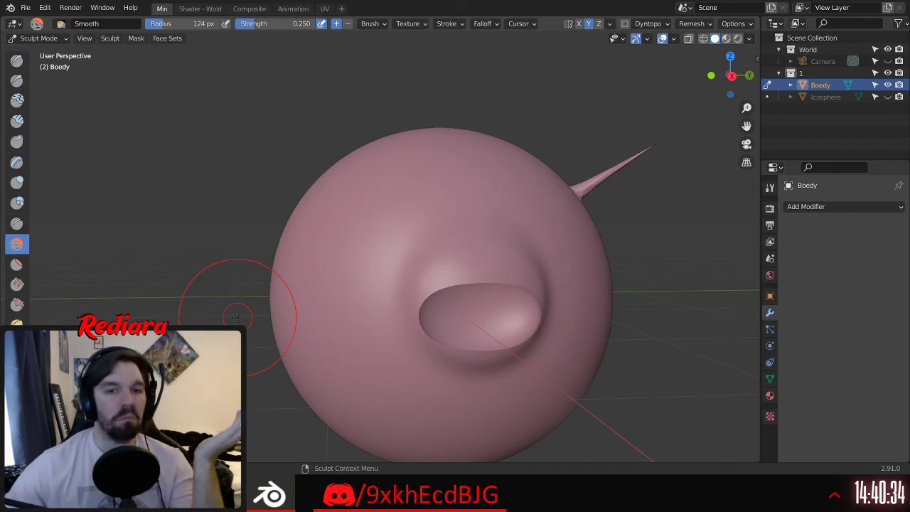
{"action": "middle_click_drag", "start_coordinate": [237, 316], "coordinate": [482, 329]}
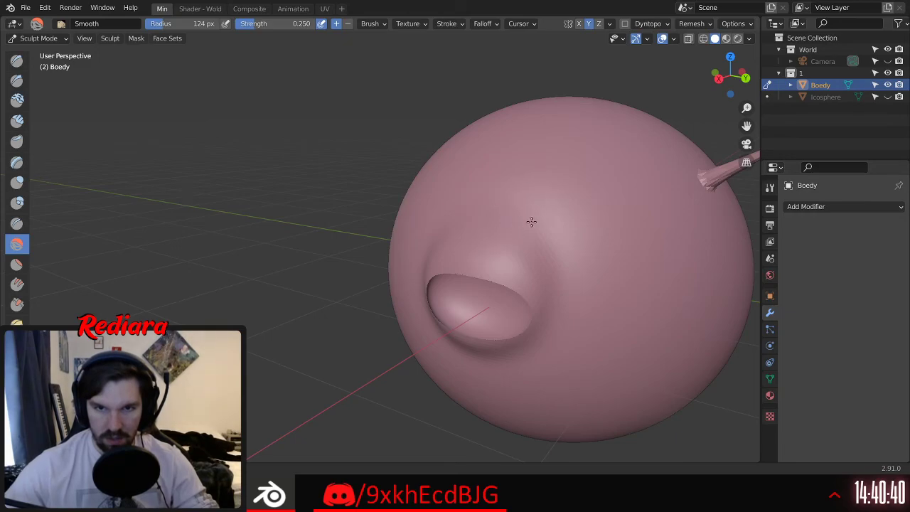
{"action": "mouse_move", "coordinate": [533, 219]}
{"action": "middle_mouse_down"}
{"action": "mouse_move", "coordinate": [445, 214]}
{"action": "mouse_move", "coordinate": [605, 235]}
{"action": "mouse_move", "coordinate": [575, 219]}
{"action": "mouse_move", "coordinate": [601, 254]}
{"action": "mouse_move", "coordinate": [589, 193]}
{"action": "mouse_move", "coordinate": [443, 230]}
{"action": "middle_mouse_up"}
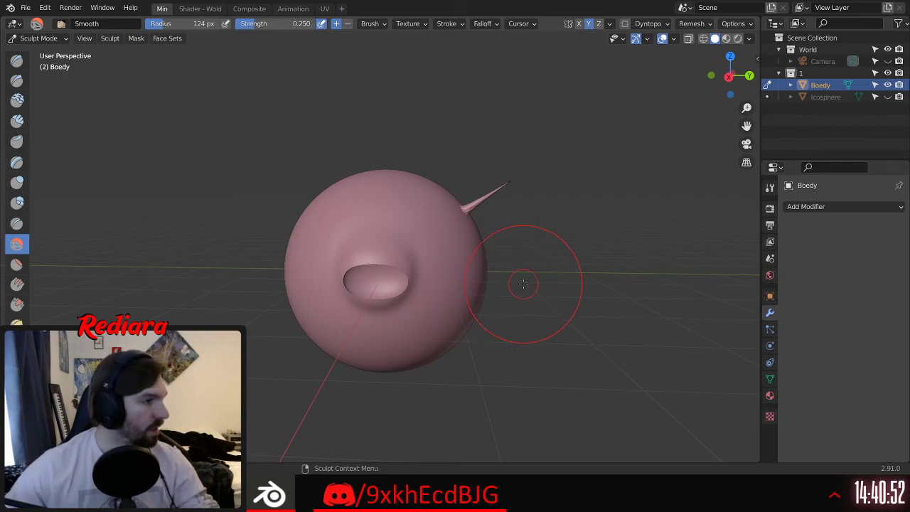
{"action": "mouse_move", "coordinate": [590, 306]}
{"action": "middle_mouse_down"}
{"action": "mouse_move", "coordinate": [335, 284]}
{"action": "mouse_move", "coordinate": [319, 307]}
{"action": "mouse_move", "coordinate": [498, 316]}
{"action": "mouse_move", "coordinate": [447, 270]}
{"action": "middle_mouse_up"}
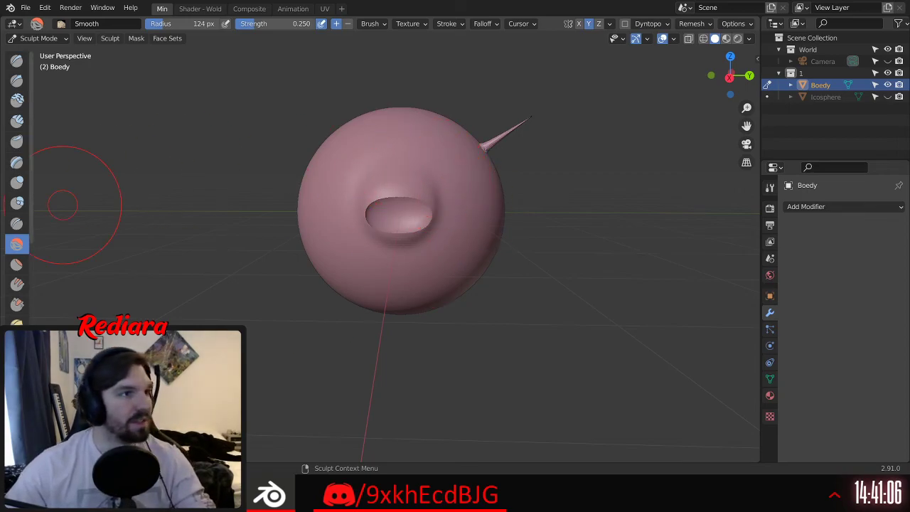
{"action": "mouse_move", "coordinate": [446, 202]}
{"action": "middle_mouse_down"}
{"action": "mouse_move", "coordinate": [392, 202]}
{"action": "mouse_move", "coordinate": [512, 185]}
{"action": "middle_mouse_up"}
{"action": "scroll", "coordinate": [457, 196], "scroll_direction": "up", "scroll_amount": 3}
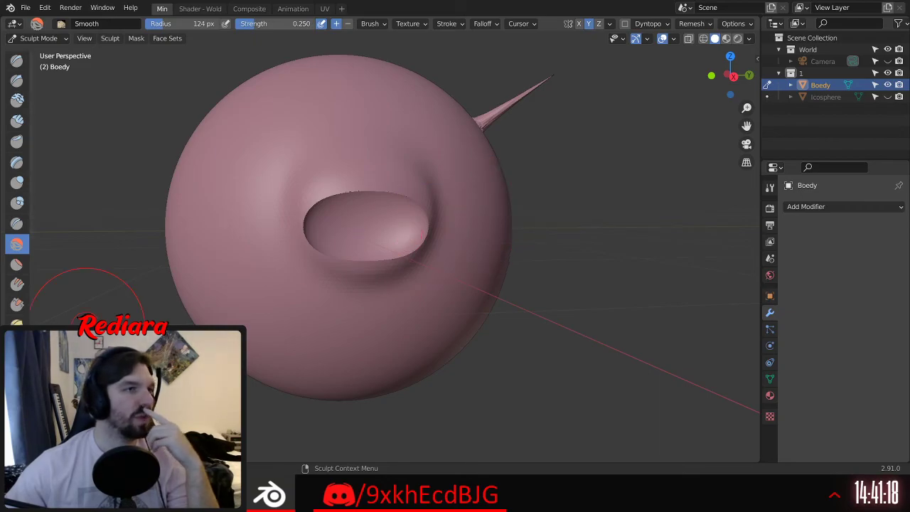
{"action": "middle_click_drag", "start_coordinate": [346, 244], "coordinate": [476, 292]}
{"action": "middle_click_drag", "start_coordinate": [575, 266], "coordinate": [371, 309]}
Step: Return Boedy to Object Mode and add a cylinder mesh at the center of the body
{"action": "left_click", "coordinate": [52, 41]}
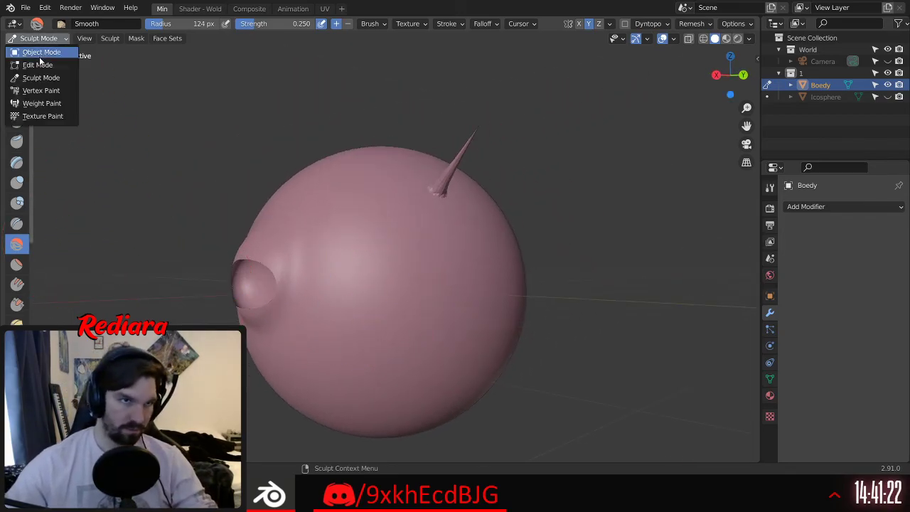
{"action": "left_click", "coordinate": [39, 54]}
{"action": "left_click", "coordinate": [164, 163]}
{"action": "middle_click_drag", "start_coordinate": [163, 163], "coordinate": [471, 159]}
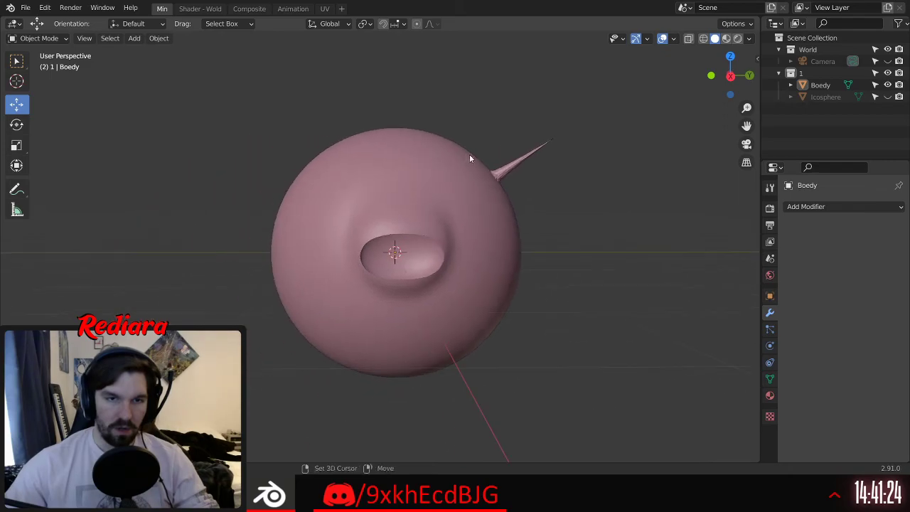
{"action": "left_click", "coordinate": [134, 40]}
{"action": "mouse_move", "coordinate": [163, 52]}
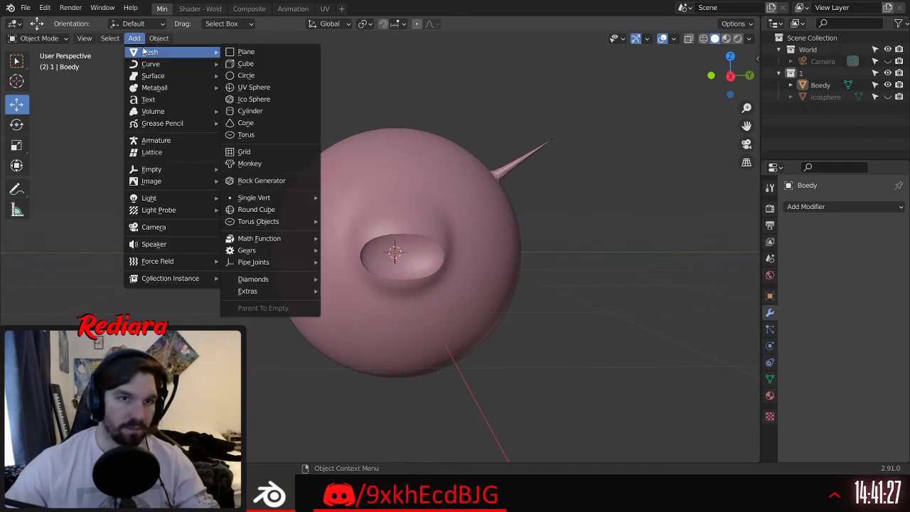
{"action": "left_click", "coordinate": [265, 111]}
{"action": "middle_click_drag", "start_coordinate": [422, 181], "coordinate": [360, 205]}
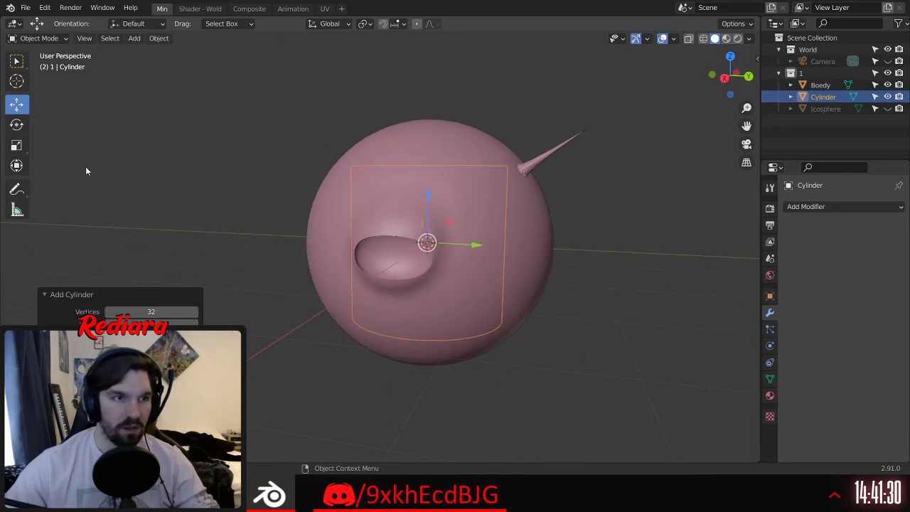
{"action": "middle_click_drag", "start_coordinate": [547, 204], "coordinate": [496, 205]}
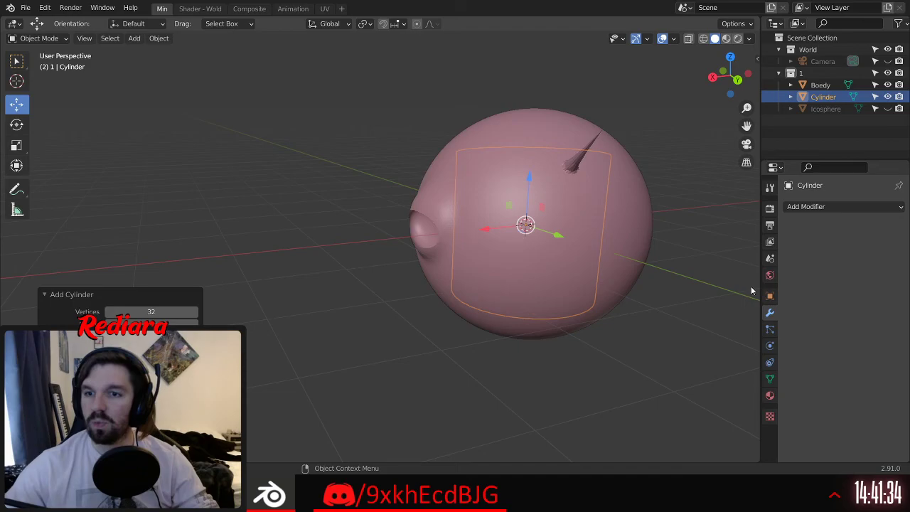
Step: Set the cylinder's X rotation to 90° in its object transform
{"action": "left_click", "coordinate": [770, 296]}
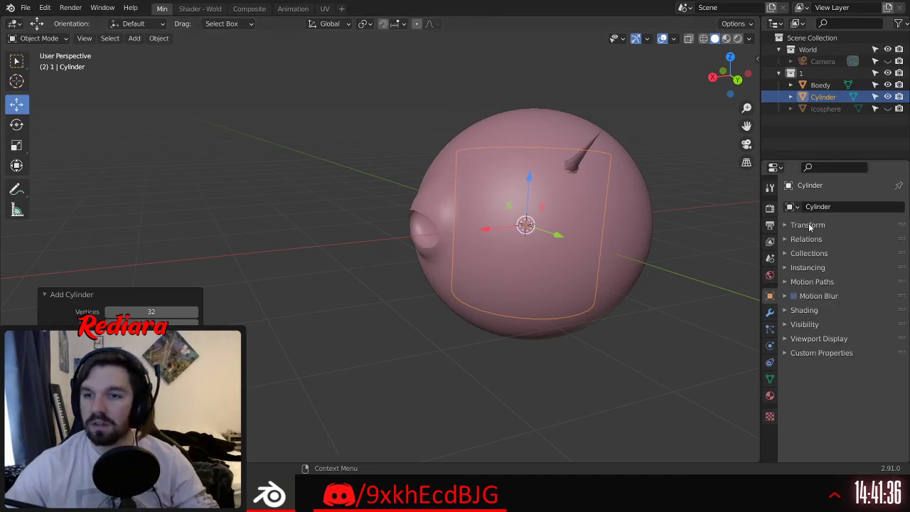
{"action": "left_click", "coordinate": [808, 225]}
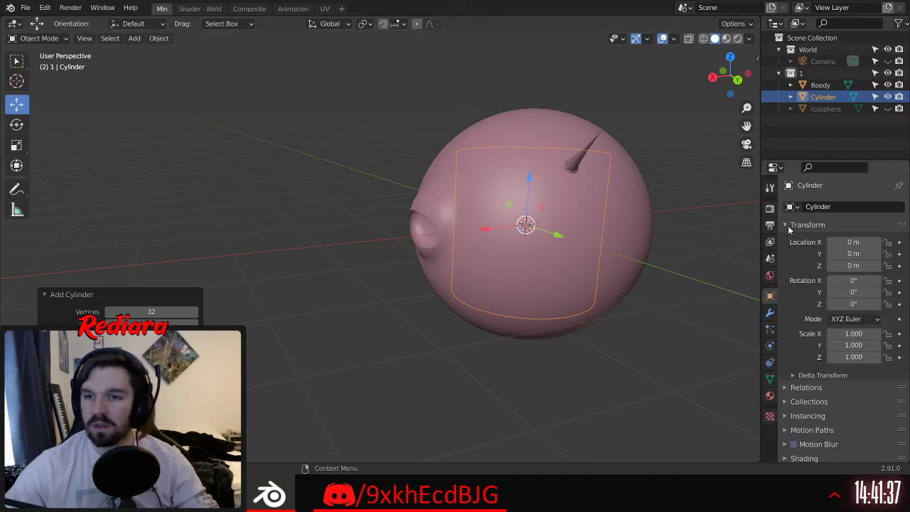
{"action": "left_click", "coordinate": [853, 281]}
{"action": "type", "text": "90"}
{"action": "key", "text": "Return"}
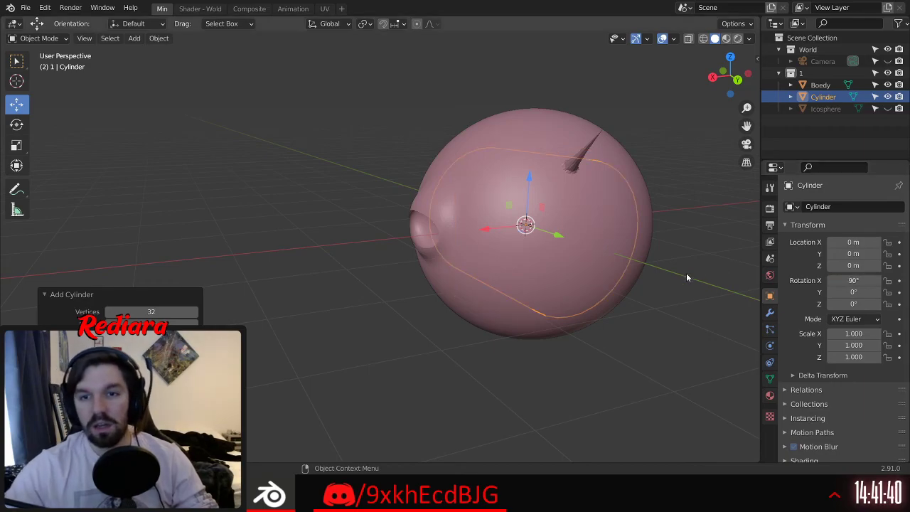
Step: Move the cylinder out along Y to about 2.14 m at the body's side and scale it uniformly to about 0.343
{"action": "left_click_drag", "start_coordinate": [558, 235], "coordinate": [679, 274]}
{"action": "middle_click_drag", "start_coordinate": [679, 273], "coordinate": [422, 240]}
{"action": "left_click", "coordinate": [17, 145]}
{"action": "left_click_drag", "start_coordinate": [549, 234], "coordinate": [514, 238]}
{"action": "middle_click_drag", "start_coordinate": [514, 238], "coordinate": [625, 213]}
{"action": "scroll", "coordinate": [475, 236], "scroll_direction": "up", "scroll_amount": 3}
{"action": "middle_click_drag", "start_coordinate": [474, 237], "coordinate": [450, 243]}
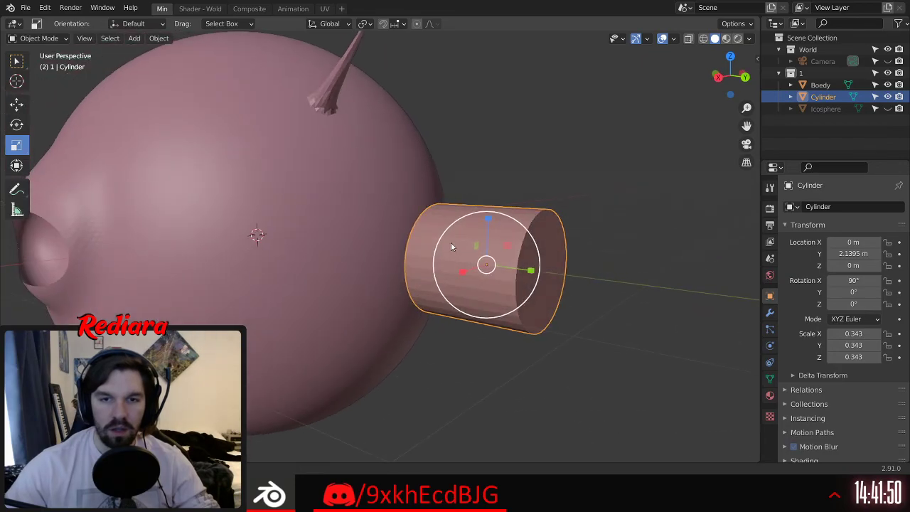
Step: Flatten the cylinder into a thin oval disc by scaling it to about 0.057 in X, 0.234 in Y and 0.160 in Z
{"action": "middle_click_drag", "start_coordinate": [532, 295], "coordinate": [517, 275]}
{"action": "left_click_drag", "start_coordinate": [509, 277], "coordinate": [542, 267]}
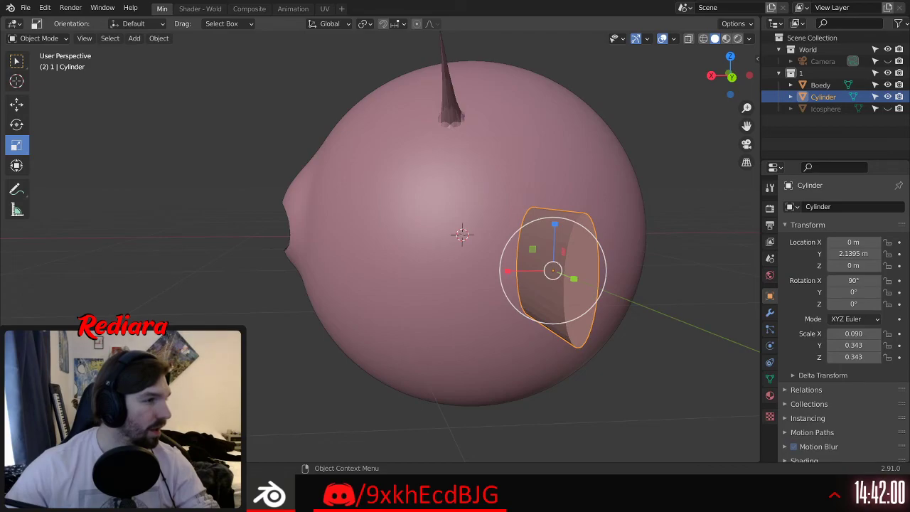
{"action": "left_click_drag", "start_coordinate": [509, 271], "coordinate": [527, 266]}
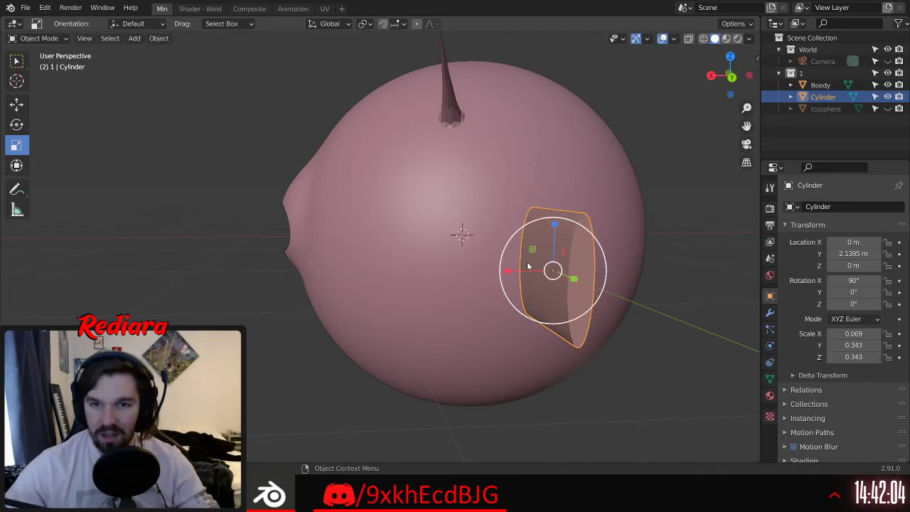
{"action": "left_click_drag", "start_coordinate": [551, 224], "coordinate": [547, 239]}
{"action": "left_click_drag", "start_coordinate": [508, 271], "coordinate": [516, 270]}
{"action": "middle_click_drag", "start_coordinate": [567, 242], "coordinate": [679, 226]}
{"action": "left_click_drag", "start_coordinate": [568, 280], "coordinate": [538, 281]}
{"action": "middle_click_drag", "start_coordinate": [539, 281], "coordinate": [444, 280]}
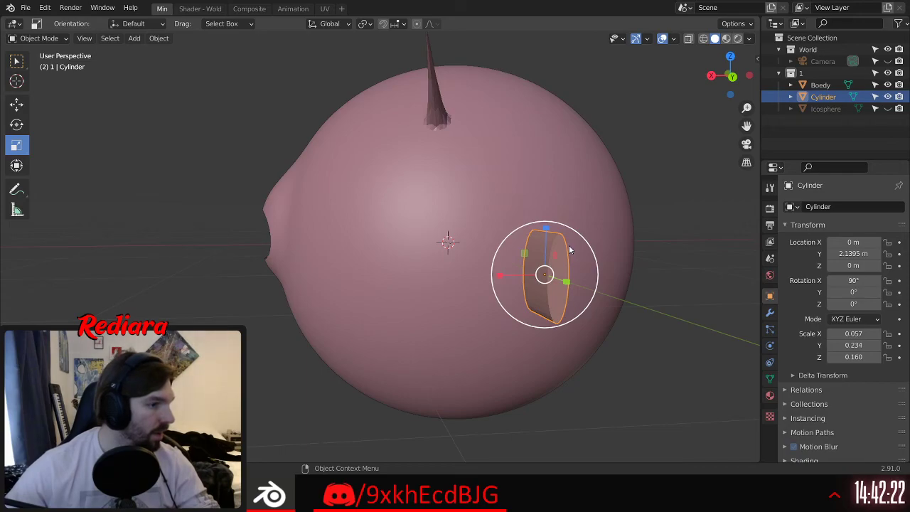
Step: Rotate the flattened cylinder to about 51.4° in Y and -8.8° in Z, and move it to about X 0.295 m, Y 1.677 m
{"action": "middle_click_drag", "start_coordinate": [646, 235], "coordinate": [625, 231]}
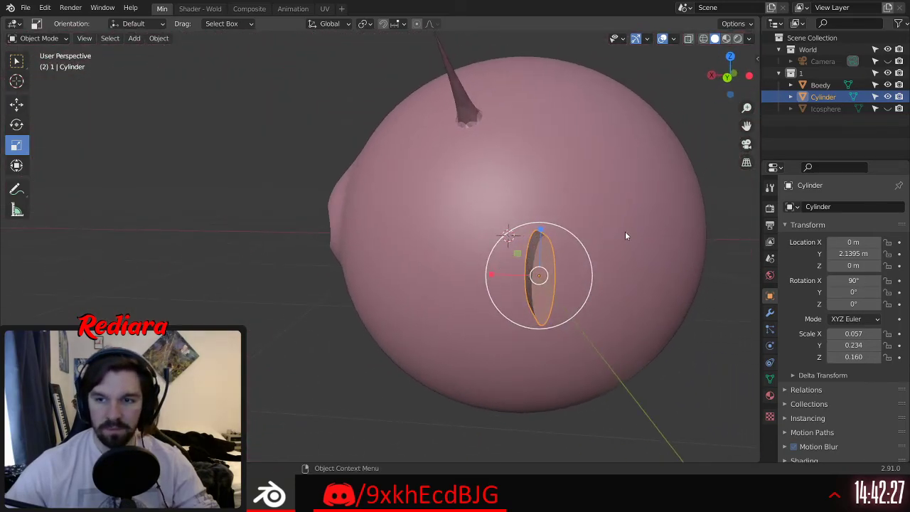
{"action": "left_click", "coordinate": [20, 125]}
{"action": "left_click_drag", "start_coordinate": [581, 255], "coordinate": [435, 282]}
{"action": "left_click", "coordinate": [18, 104]}
{"action": "middle_click_drag", "start_coordinate": [435, 282], "coordinate": [431, 280]}
{"action": "left_click_drag", "start_coordinate": [467, 281], "coordinate": [510, 261]}
{"action": "middle_click_drag", "start_coordinate": [509, 260], "coordinate": [626, 235]}
{"action": "scroll", "coordinate": [584, 245], "scroll_direction": "down", "scroll_amount": 4}
{"action": "middle_click_drag", "start_coordinate": [543, 256], "coordinate": [519, 226]}
{"action": "scroll", "coordinate": [519, 226], "scroll_direction": "up", "scroll_amount": 4}
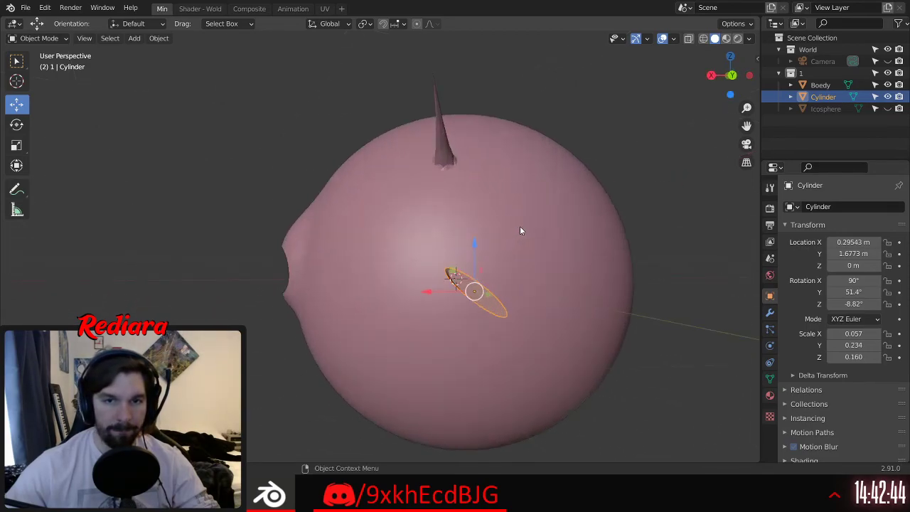
Step: Move the cylinder to about X 0.415 m, Y 1.606 m and turn it to about -23° in Z against the body
{"action": "left_click_drag", "start_coordinate": [426, 292], "coordinate": [409, 292]}
{"action": "middle_click_drag", "start_coordinate": [454, 291], "coordinate": [410, 265]}
{"action": "left_click_drag", "start_coordinate": [478, 298], "coordinate": [424, 293]}
{"action": "left_click", "coordinate": [17, 125]}
{"action": "middle_click_drag", "start_coordinate": [424, 293], "coordinate": [408, 317]}
{"action": "scroll", "coordinate": [428, 288], "scroll_direction": "up", "scroll_amount": 3}
{"action": "middle_click_drag", "start_coordinate": [428, 288], "coordinate": [270, 205]}
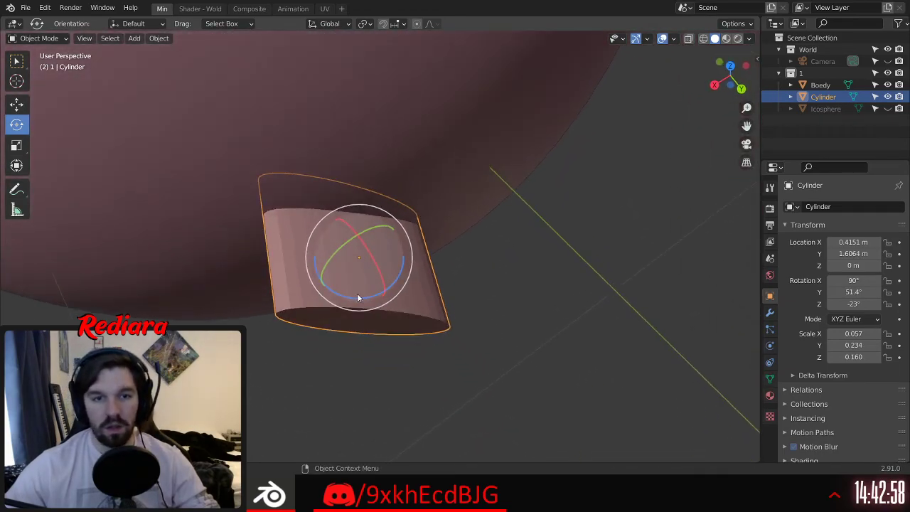
Step: Fine-tune the cylinder's tilt to about 79.3°, 65.5° and -26.4° in X, Y and Z, and shift it to about Y 1.635 m
{"action": "left_click_drag", "start_coordinate": [354, 304], "coordinate": [439, 295]}
{"action": "left_click", "coordinate": [17, 104]}
{"action": "middle_click_drag", "start_coordinate": [439, 294], "coordinate": [458, 187]}
{"action": "scroll", "coordinate": [441, 203], "scroll_direction": "down", "scroll_amount": 6}
{"action": "middle_click_drag", "start_coordinate": [317, 313], "coordinate": [356, 306]}
{"action": "middle_click_drag", "start_coordinate": [395, 245], "coordinate": [352, 293]}
{"action": "scroll", "coordinate": [372, 258], "scroll_direction": "up", "scroll_amount": 4}
{"action": "left_click", "coordinate": [17, 125]}
{"action": "middle_click_drag", "start_coordinate": [355, 235], "coordinate": [279, 299]}
{"action": "left_click_drag", "start_coordinate": [300, 304], "coordinate": [292, 310]}
{"action": "middle_click_drag", "start_coordinate": [292, 310], "coordinate": [336, 239]}
Step: Reselect the flattened cylinder on the body's side and rename the object Fins
{"action": "scroll", "coordinate": [306, 231], "scroll_direction": "down", "scroll_amount": 5}
{"action": "middle_click_drag", "start_coordinate": [228, 291], "coordinate": [444, 348]}
{"action": "left_click", "coordinate": [363, 384]}
{"action": "scroll", "coordinate": [469, 341], "scroll_direction": "up", "scroll_amount": 3}
{"action": "mouse_move", "coordinate": [462, 352]}
{"action": "middle_mouse_down", "text": "shift"}
{"action": "mouse_move", "coordinate": [581, 366]}
{"action": "mouse_move", "coordinate": [458, 349]}
{"action": "middle_mouse_up", "text": "shift"}
{"action": "scroll", "coordinate": [566, 350], "scroll_direction": "up", "scroll_amount": 4}
{"action": "left_click", "coordinate": [421, 279]}
{"action": "double_click", "coordinate": [843, 98]}
{"action": "type", "text": "Fin"}
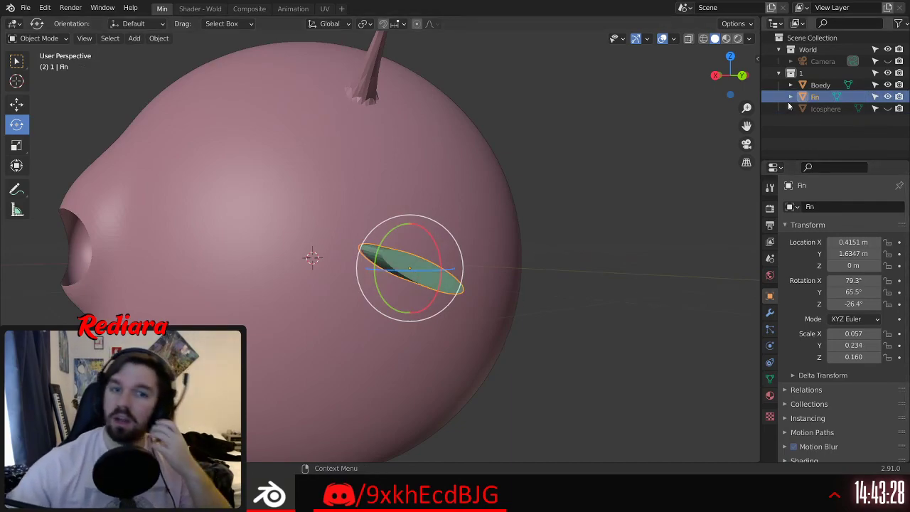
{"action": "key", "text": "Return"}
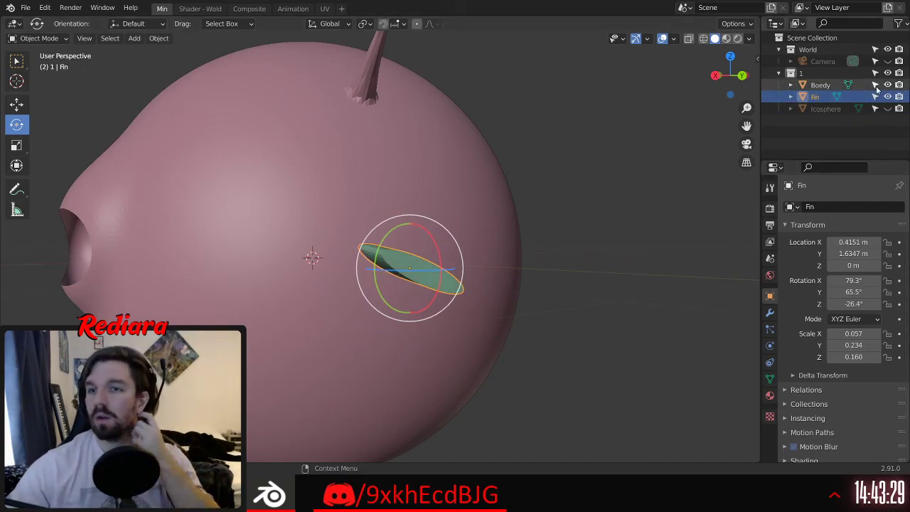
{"action": "double_click", "coordinate": [825, 99]}
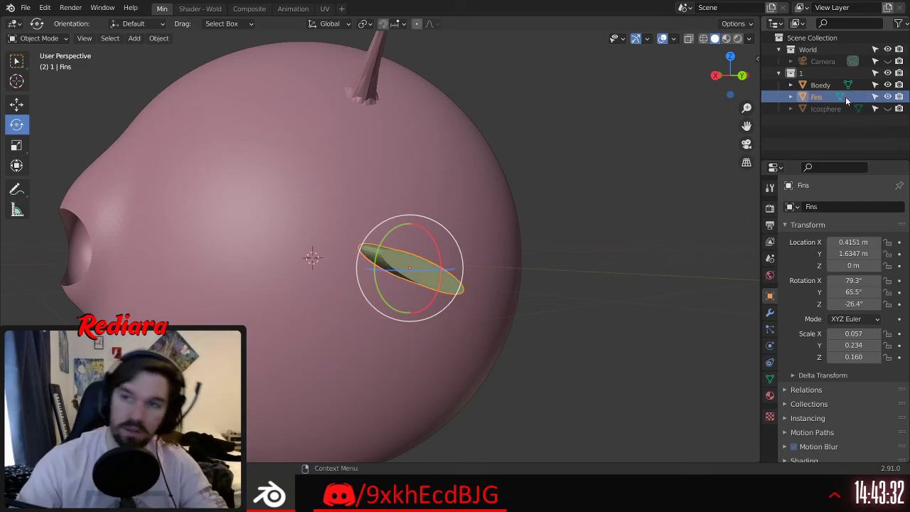
{"action": "key", "text": "Return"}
Step: Set the Fins object's rotation to X 80°, Y 65° and Z -25°
{"action": "middle_click_drag", "start_coordinate": [575, 264], "coordinate": [597, 270]}
{"action": "left_click", "coordinate": [847, 280]}
{"action": "type", "text": "80"}
{"action": "key", "text": "Return"}
{"action": "left_click", "coordinate": [854, 292]}
{"action": "type", "text": "65"}
{"action": "key", "text": "Return"}
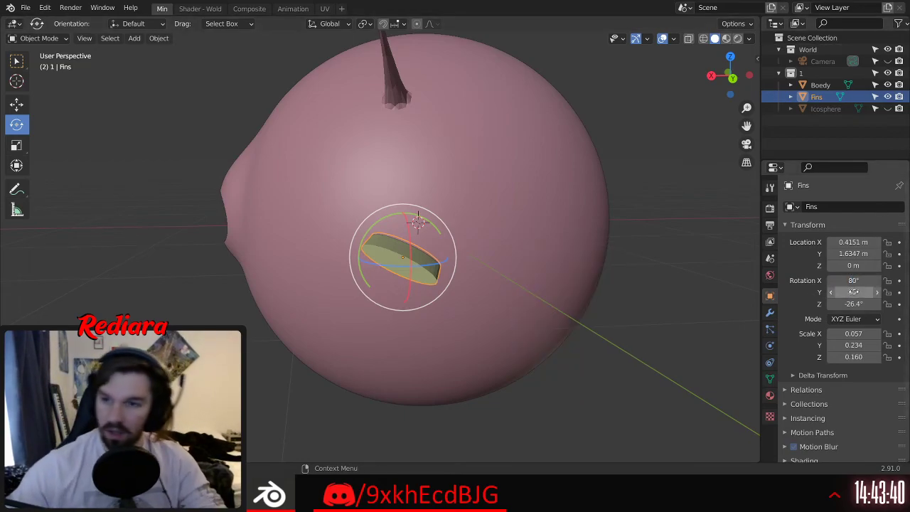
{"action": "left_click", "coordinate": [854, 304]}
{"action": "type", "text": "-25"}
{"action": "key", "text": "Return"}
Step: Examine the fin's angle and proportions against the whole body from the side and front
{"action": "scroll", "coordinate": [427, 255], "scroll_direction": "up", "scroll_amount": 2}
{"action": "middle_click_drag", "start_coordinate": [426, 254], "coordinate": [598, 297]}
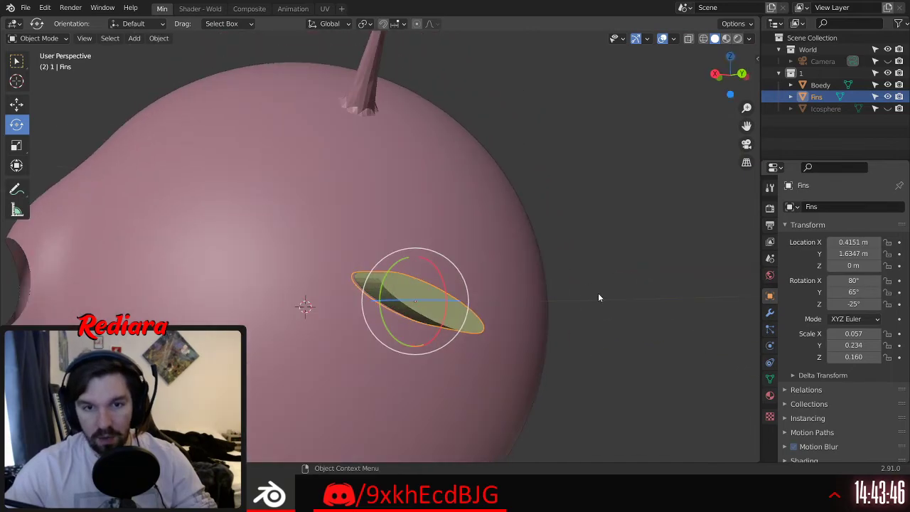
{"action": "left_click", "coordinate": [599, 293]}
{"action": "scroll", "coordinate": [401, 341], "scroll_direction": "down", "scroll_amount": 4}
{"action": "middle_click_drag", "start_coordinate": [401, 341], "coordinate": [524, 334]}
{"action": "scroll", "coordinate": [375, 347], "scroll_direction": "down", "scroll_amount": 2}
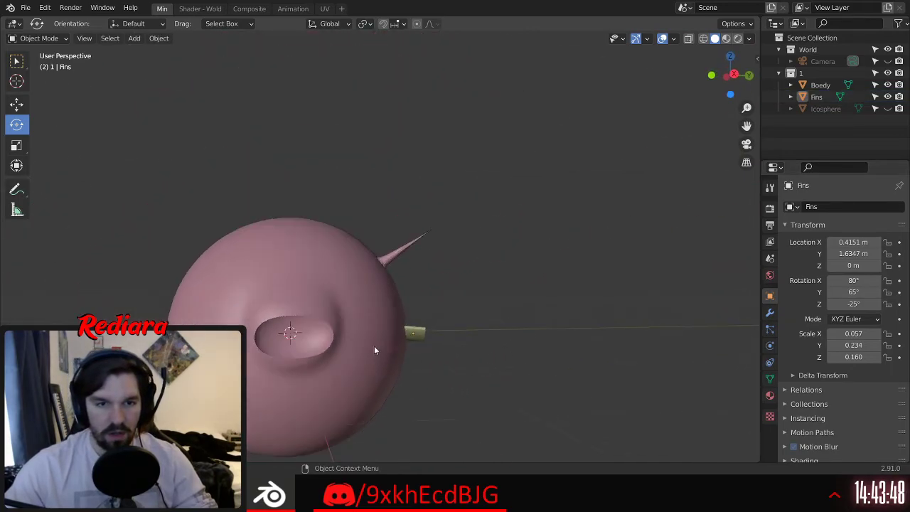
{"action": "scroll", "coordinate": [375, 350], "scroll_direction": "down", "scroll_amount": 1}
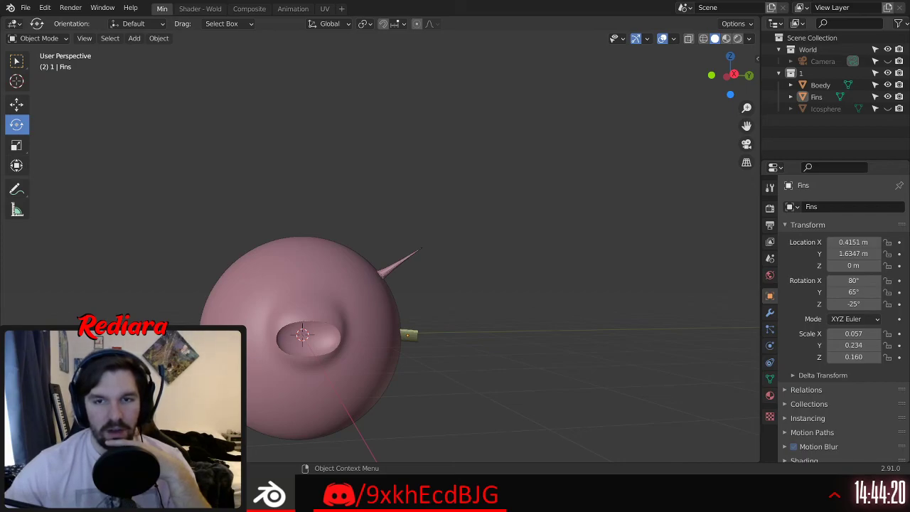
{"action": "middle_click_drag", "start_coordinate": [462, 350], "coordinate": [333, 280]}
{"action": "scroll", "coordinate": [333, 281], "scroll_direction": "up", "scroll_amount": 4}
Step: Select the Fins object and enlarge it to a scale of about 0.062 in X, 0.322 in Y and 0.167 in Z
{"action": "left_click", "coordinate": [344, 165]}
{"action": "middle_click_drag", "start_coordinate": [344, 165], "coordinate": [354, 237]}
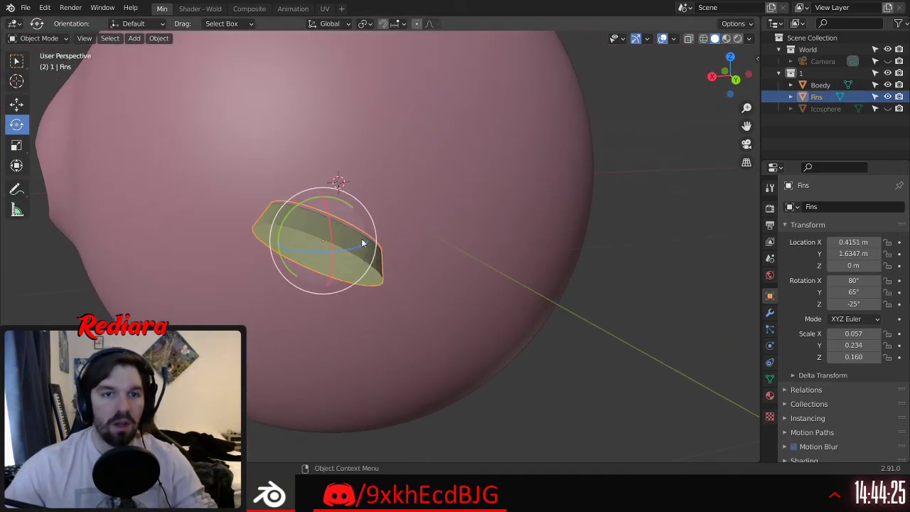
{"action": "left_click", "coordinate": [20, 146]}
{"action": "left_click_drag", "start_coordinate": [279, 246], "coordinate": [284, 219]}
{"action": "middle_click_drag", "start_coordinate": [285, 218], "coordinate": [270, 232]}
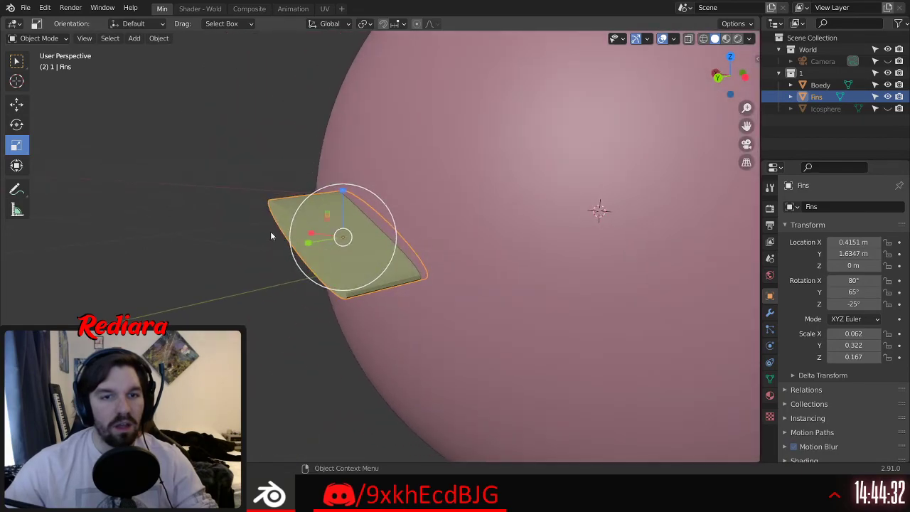
Step: Switch the Fins mesh to Edit Mode with its outer end face in view
{"action": "left_click", "coordinate": [62, 41]}
{"action": "left_click", "coordinate": [47, 65]}
{"action": "middle_click_drag", "start_coordinate": [134, 161], "coordinate": [267, 215]}
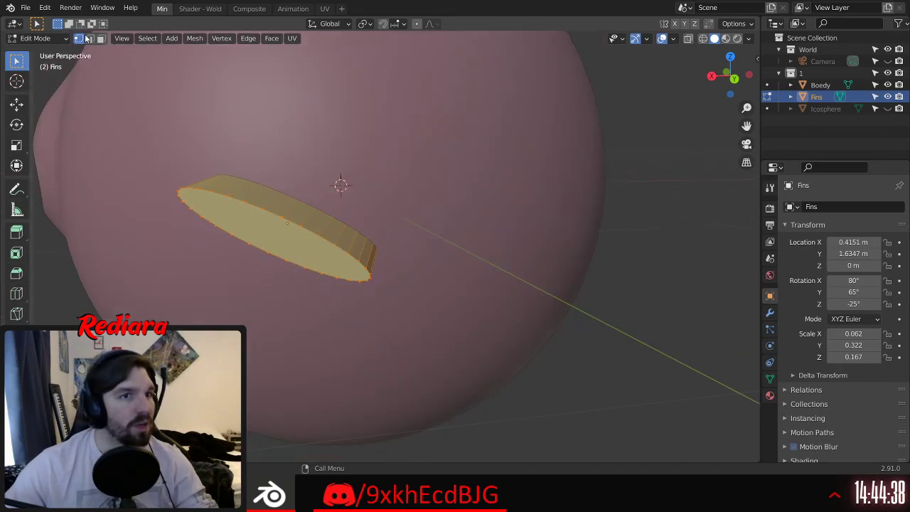
Step: Switch to face selection and select the fin's outer end face
{"action": "left_click", "coordinate": [101, 38]}
{"action": "left_click", "coordinate": [302, 239]}
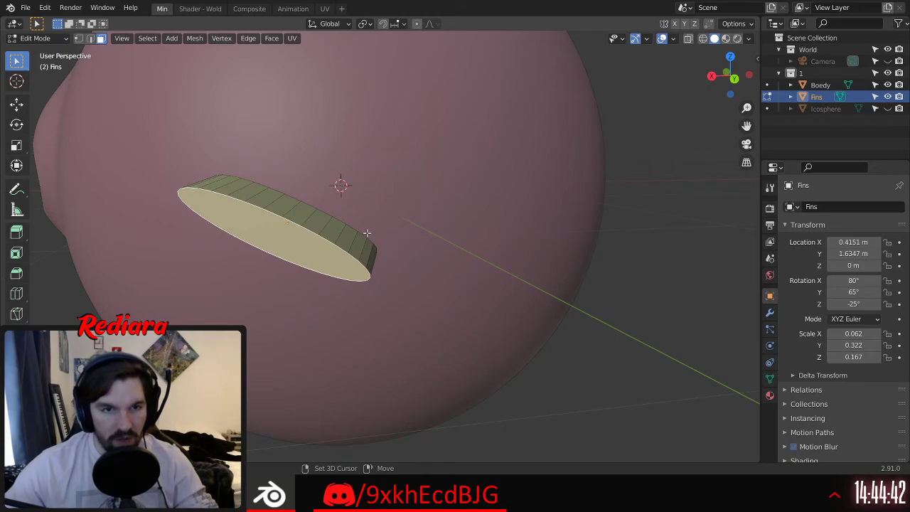
{"action": "middle_click_drag", "start_coordinate": [359, 231], "coordinate": [203, 240]}
{"action": "scroll", "coordinate": [286, 249], "scroll_direction": "up", "scroll_amount": 3}
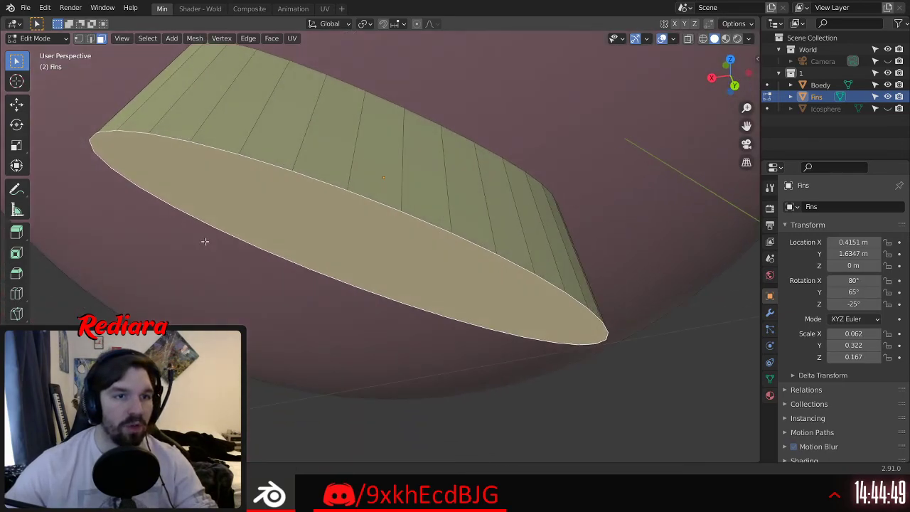
Step: Inset the fin's outer end face to form a narrow border of faces around its rim
{"action": "left_click", "coordinate": [17, 252]}
{"action": "left_click_drag", "start_coordinate": [374, 294], "coordinate": [375, 251]}
{"action": "middle_click_drag", "start_coordinate": [375, 251], "coordinate": [402, 186]}
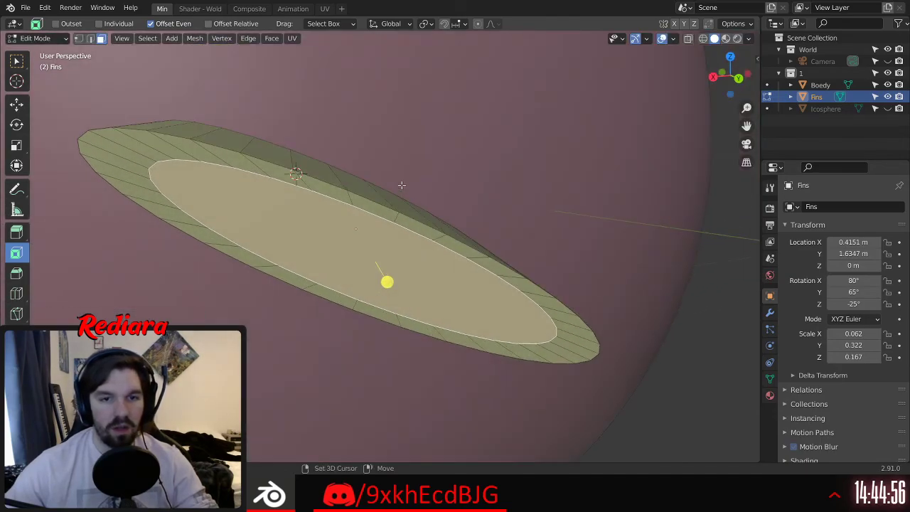
Step: Try subdividing the inset end face of the fin, and undo both the subdivision and the inset
{"action": "left_click", "coordinate": [180, 151], "text": "ctrl"}
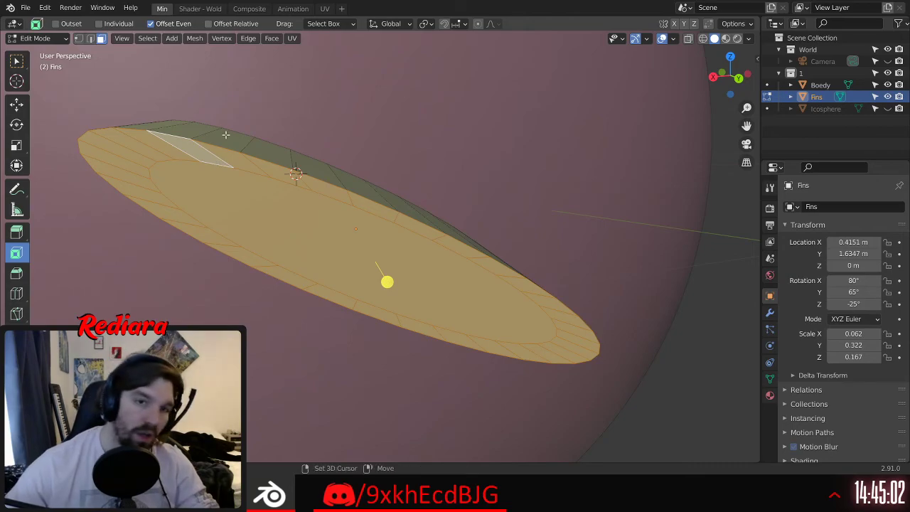
{"action": "key", "text": "shift+r"}
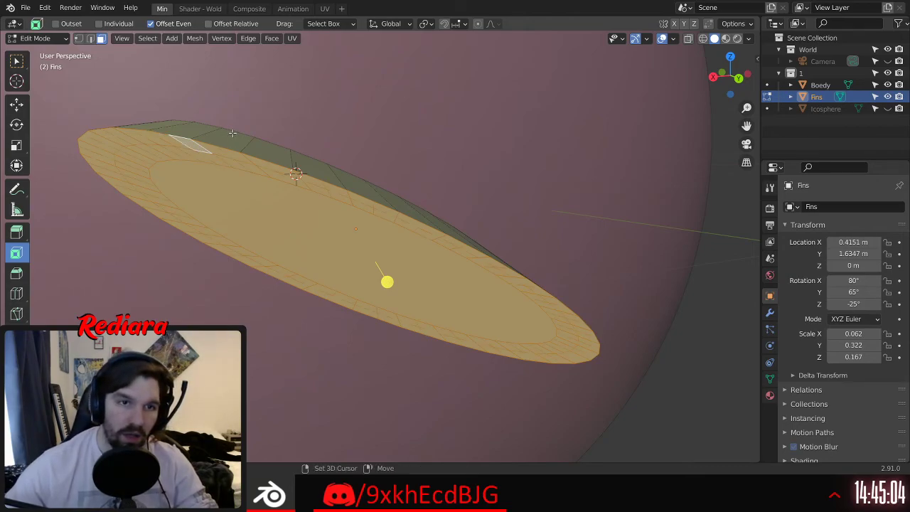
{"action": "middle_click_drag", "start_coordinate": [229, 163], "coordinate": [227, 147]}
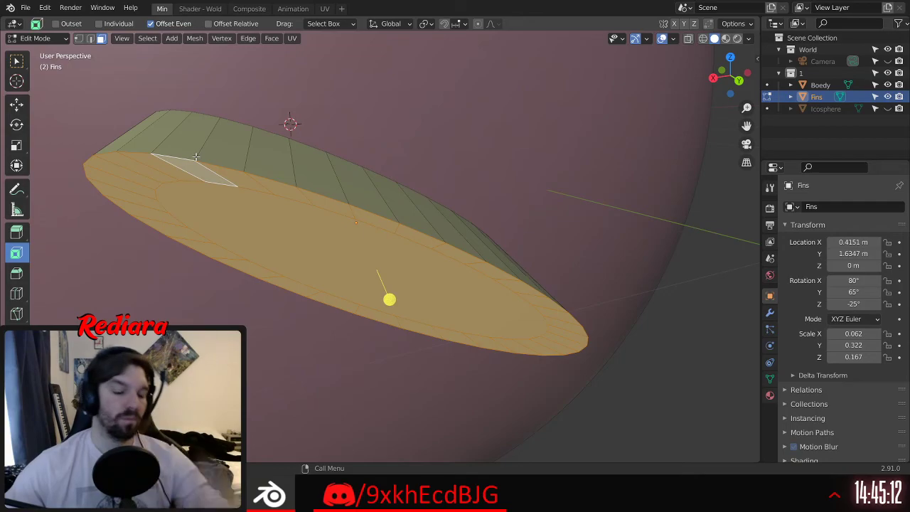
{"action": "key", "text": "ctrl+z"}
{"action": "key", "text": "ctrl+z"}
{"action": "middle_click_drag", "start_coordinate": [404, 244], "coordinate": [382, 246]}
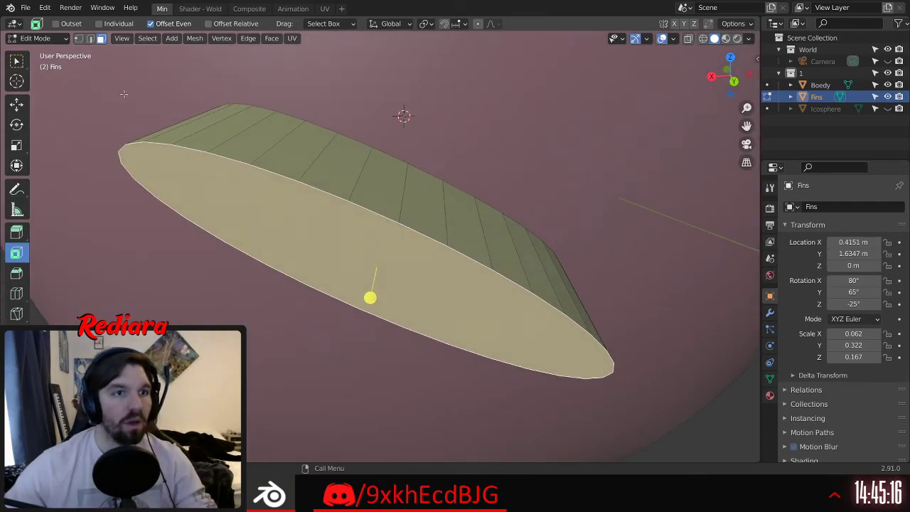
Step: Try triangulating the fin's outer end face and return it to a single face
{"action": "left_click", "coordinate": [280, 39]}
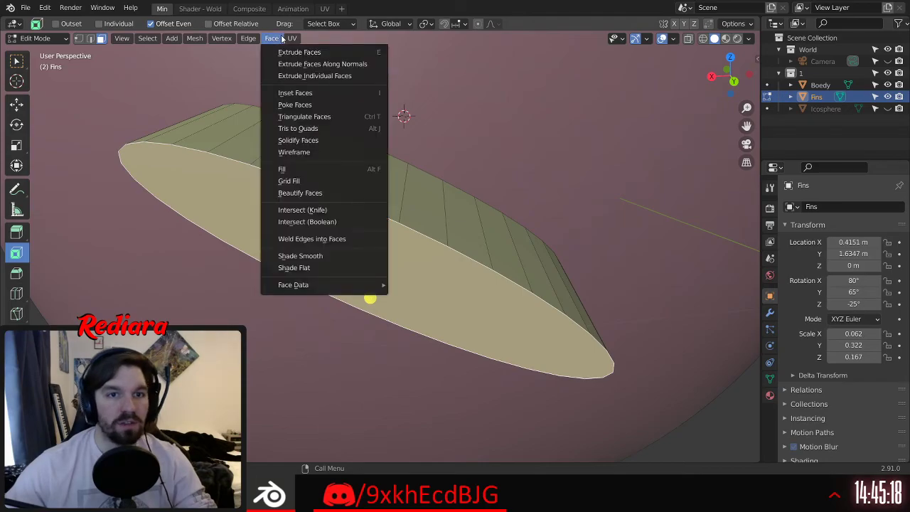
{"action": "left_click", "coordinate": [334, 116]}
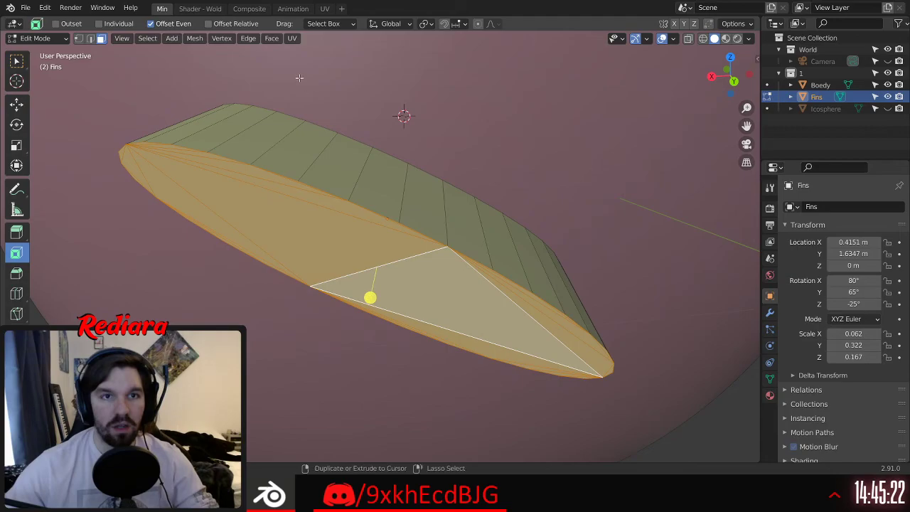
{"action": "key", "text": "a"}
{"action": "left_click", "coordinate": [275, 40]}
{"action": "left_click", "coordinate": [298, 128]}
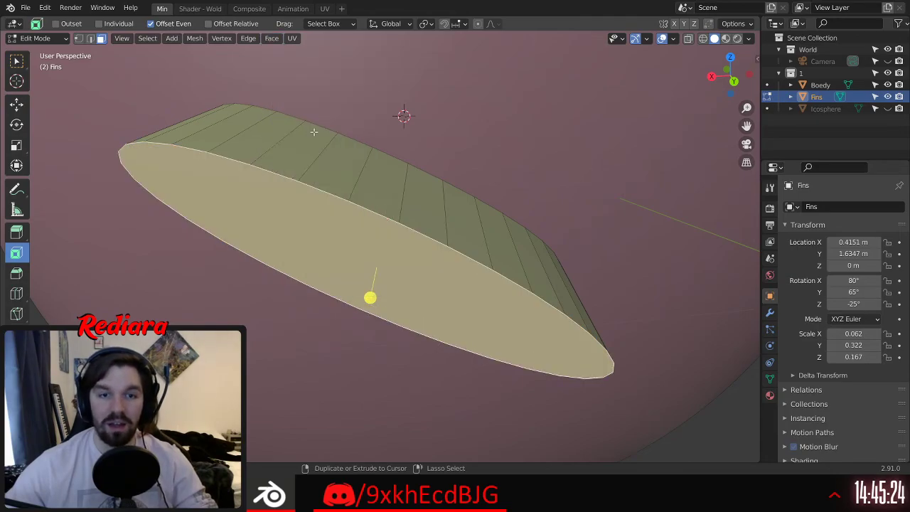
Step: Poke the fin's outer end face into a triangle fan and subdivide the resulting faces twice
{"action": "left_click", "coordinate": [272, 38]}
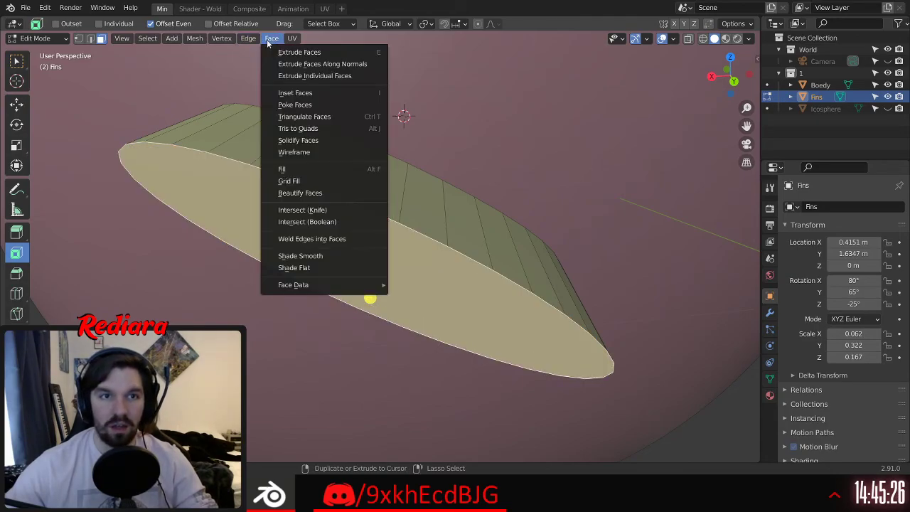
{"action": "left_click", "coordinate": [295, 105]}
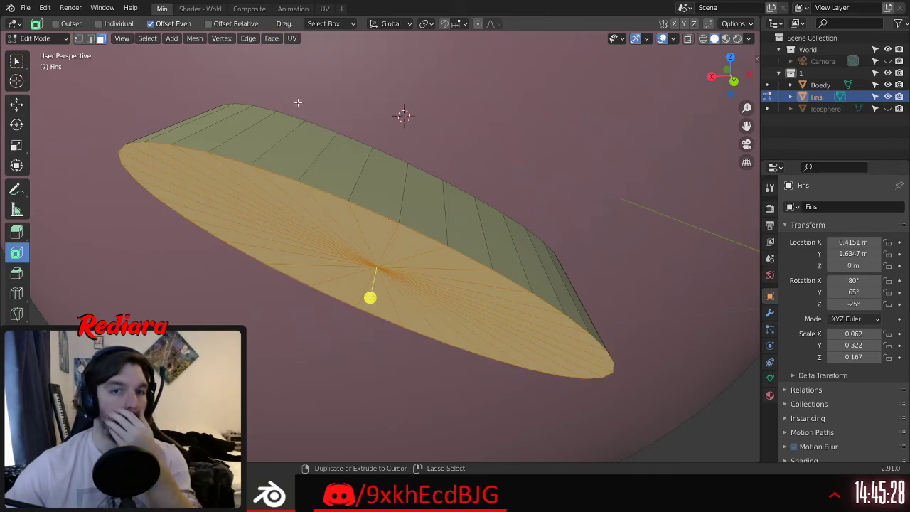
{"action": "middle_click_drag", "start_coordinate": [356, 213], "coordinate": [417, 218]}
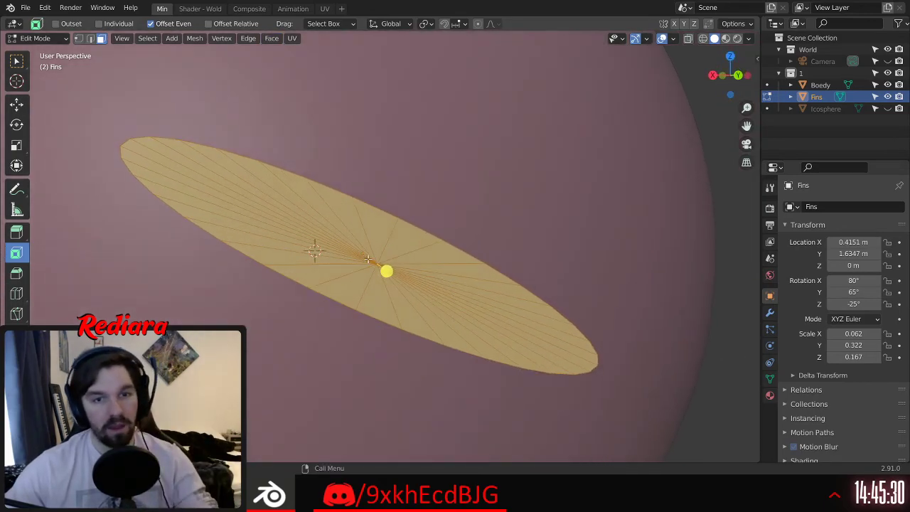
{"action": "key", "text": "shift+r"}
{"action": "key", "text": "shift+r"}
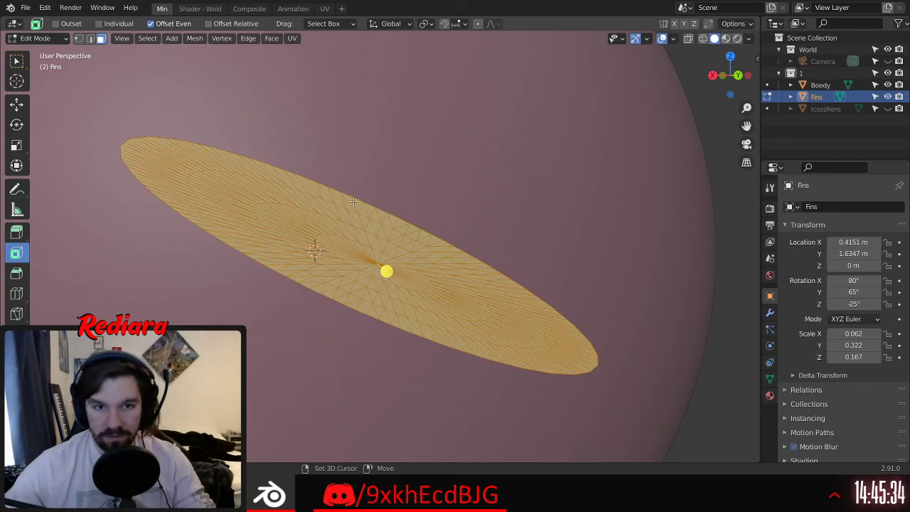
{"action": "middle_click_drag", "start_coordinate": [354, 202], "coordinate": [394, 197]}
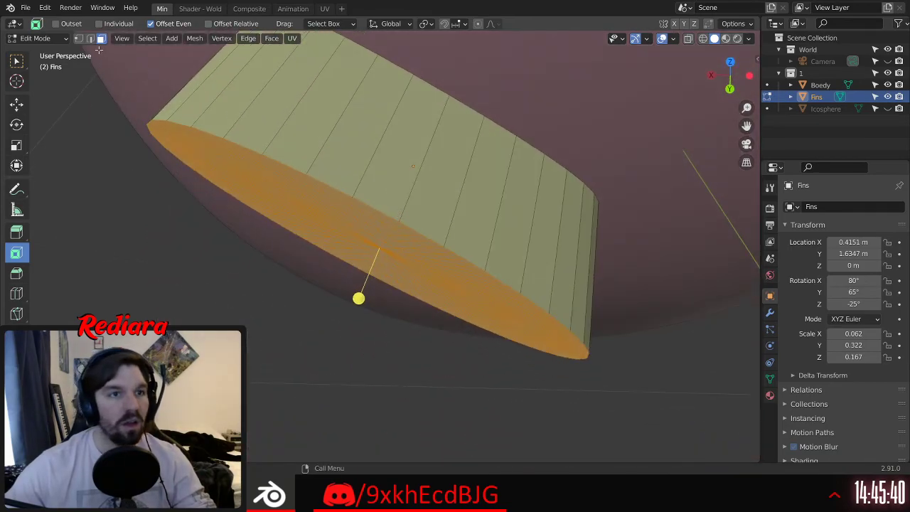
Step: Try selecting individual side faces of the fin one at a time, and clear the selection
{"action": "left_click", "coordinate": [417, 172]}
{"action": "key", "text": "alt+a"}
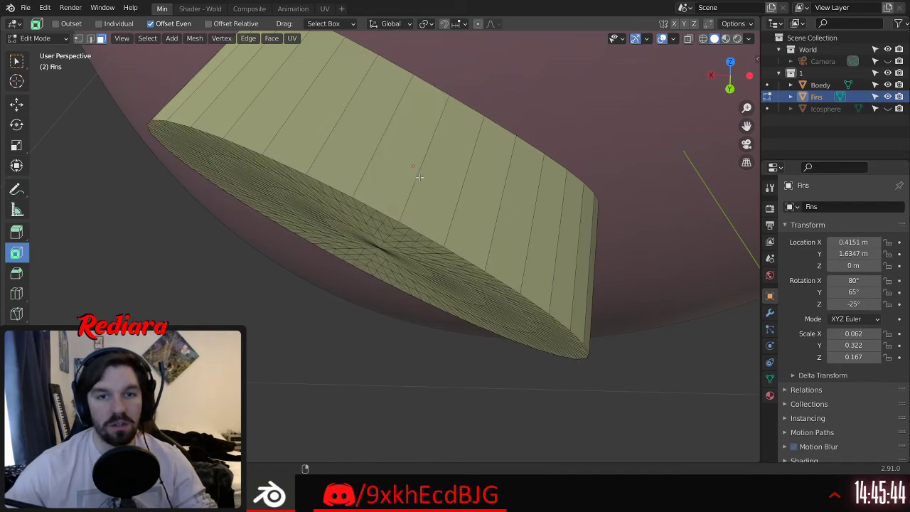
{"action": "left_click", "coordinate": [413, 191]}
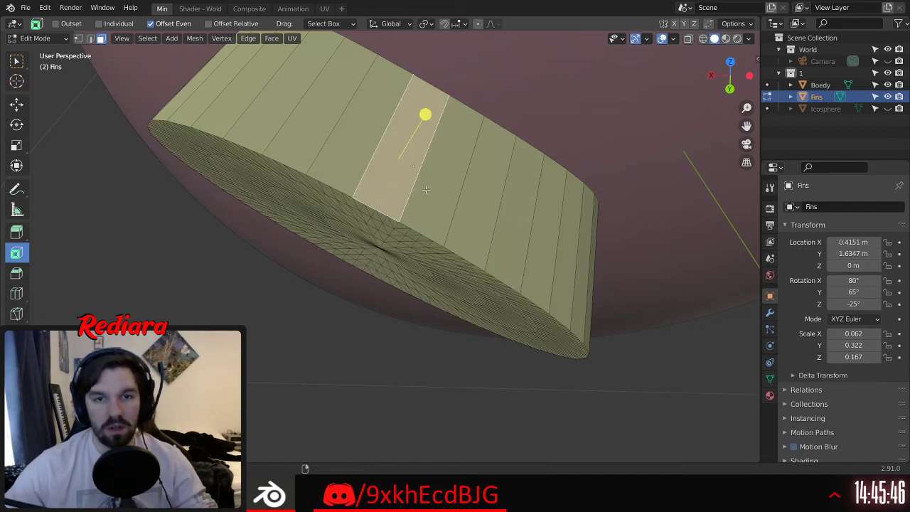
{"action": "left_click", "coordinate": [479, 206]}
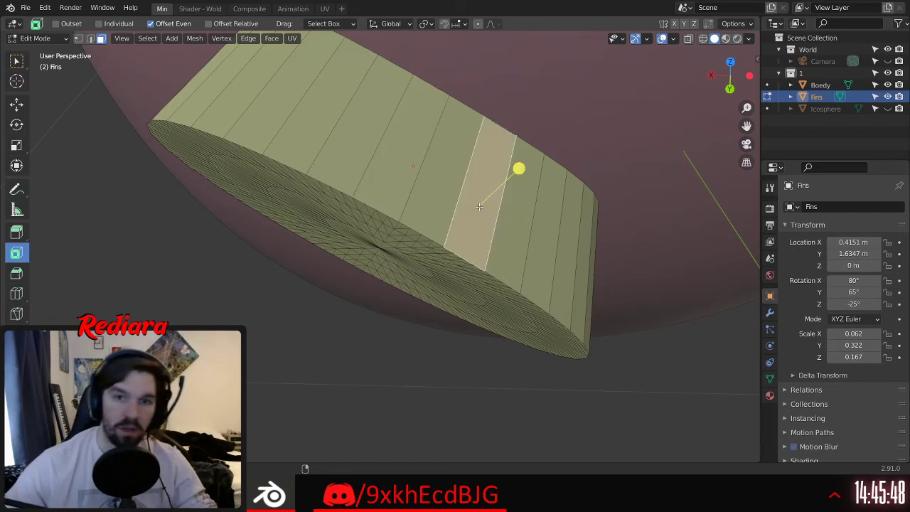
{"action": "left_click", "coordinate": [317, 158]}
{"action": "key", "text": "alt+a"}
Step: Select all the long side faces around the fin, leaving the subdivided end face unselected
{"action": "middle_click_drag", "start_coordinate": [350, 144], "coordinate": [402, 160]}
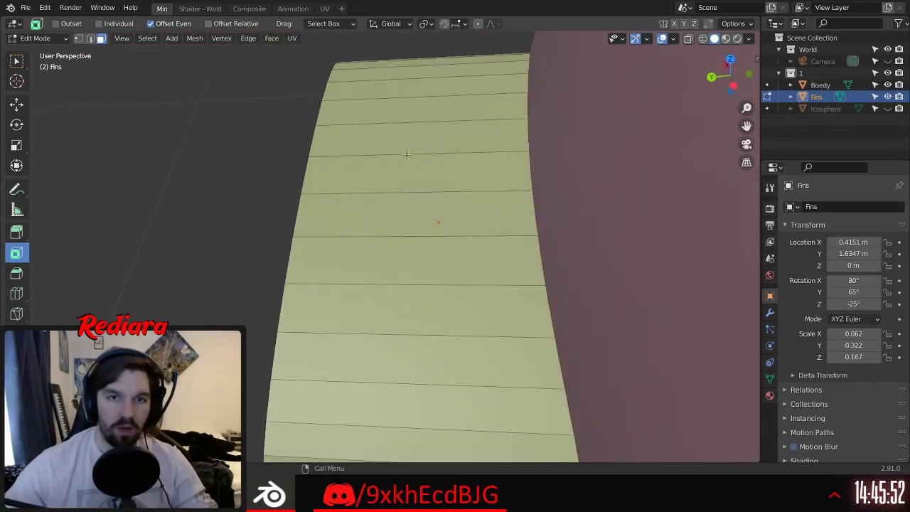
{"action": "left_click_drag", "start_coordinate": [393, 60], "coordinate": [441, 404]}
{"action": "scroll", "coordinate": [455, 315], "scroll_direction": "down", "scroll_amount": 3}
{"action": "middle_click_drag", "start_coordinate": [456, 315], "coordinate": [398, 234]}
{"action": "left_click_drag", "start_coordinate": [356, 163], "coordinate": [412, 303]}
{"action": "middle_click_drag", "start_coordinate": [422, 349], "coordinate": [347, 203]}
{"action": "left_click_drag", "start_coordinate": [347, 204], "coordinate": [447, 372]}
{"action": "middle_click_drag", "start_coordinate": [447, 372], "coordinate": [399, 265]}
{"action": "left_click_drag", "start_coordinate": [415, 340], "coordinate": [435, 402], "text": "shift"}
{"action": "mouse_move", "coordinate": [438, 294]}
{"action": "middle_mouse_down"}
{"action": "mouse_move", "coordinate": [446, 342]}
{"action": "mouse_move", "coordinate": [443, 299]}
{"action": "middle_mouse_up"}
{"action": "left_click", "coordinate": [434, 232], "text": "shift"}
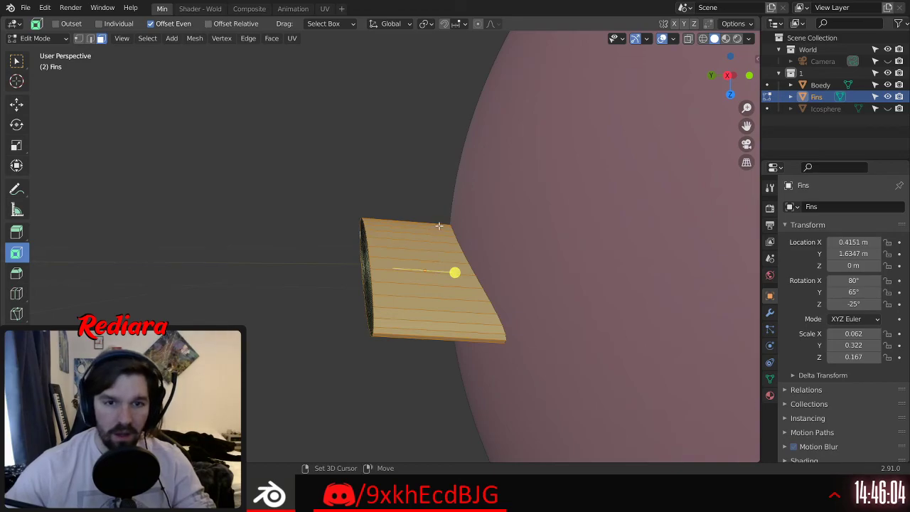
{"action": "middle_click_drag", "start_coordinate": [439, 226], "coordinate": [489, 212]}
{"action": "scroll", "coordinate": [398, 203], "scroll_direction": "up", "scroll_amount": 5}
{"action": "middle_click_drag", "start_coordinate": [398, 203], "coordinate": [442, 184]}
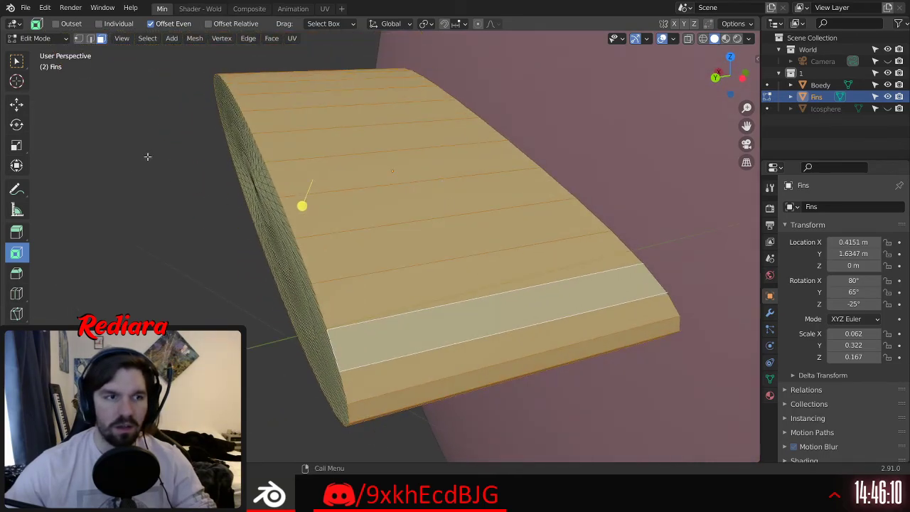
Step: Switch to the Select Box tool and undo the side-face selections back to the selected end face
{"action": "key", "text": "w"}
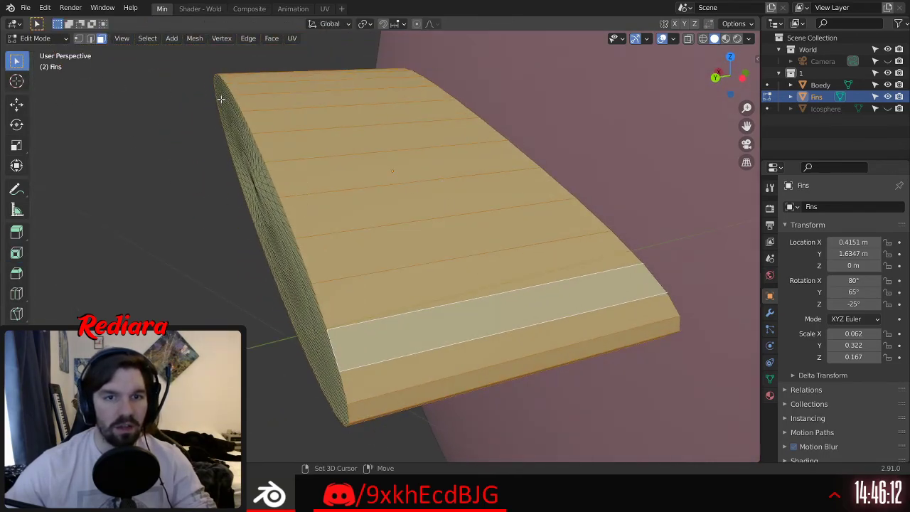
{"action": "middle_click_drag", "start_coordinate": [258, 213], "coordinate": [311, 255]}
{"action": "scroll", "coordinate": [375, 219], "scroll_direction": "down", "scroll_amount": 4}
{"action": "middle_click_drag", "start_coordinate": [375, 219], "coordinate": [341, 135]}
{"action": "middle_click_drag", "start_coordinate": [359, 241], "coordinate": [420, 216]}
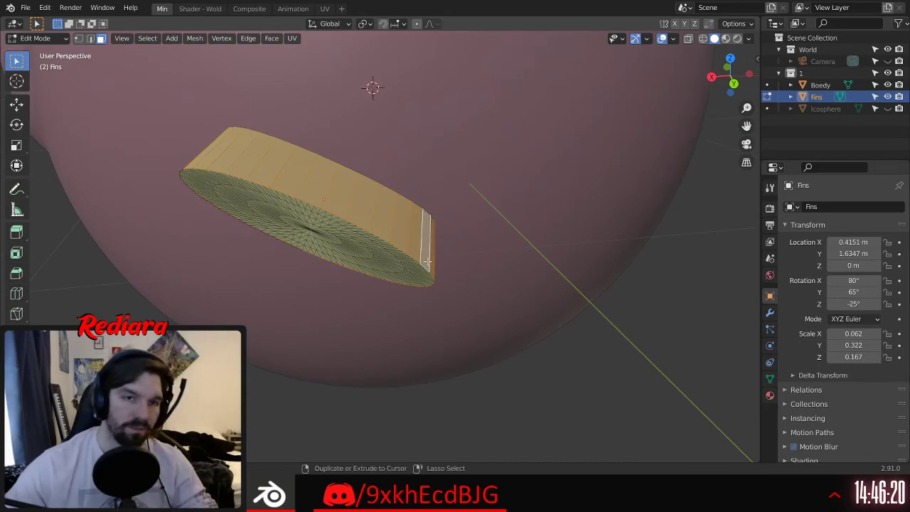
{"action": "key", "text": "ctrl+z"}
{"action": "key", "text": "ctrl+z"}
{"action": "key", "text": "ctrl+z"}
{"action": "key", "text": "ctrl+z"}
{"action": "key", "text": "ctrl+z"}
{"action": "key", "text": "ctrl+z"}
{"action": "key", "text": "ctrl+z"}
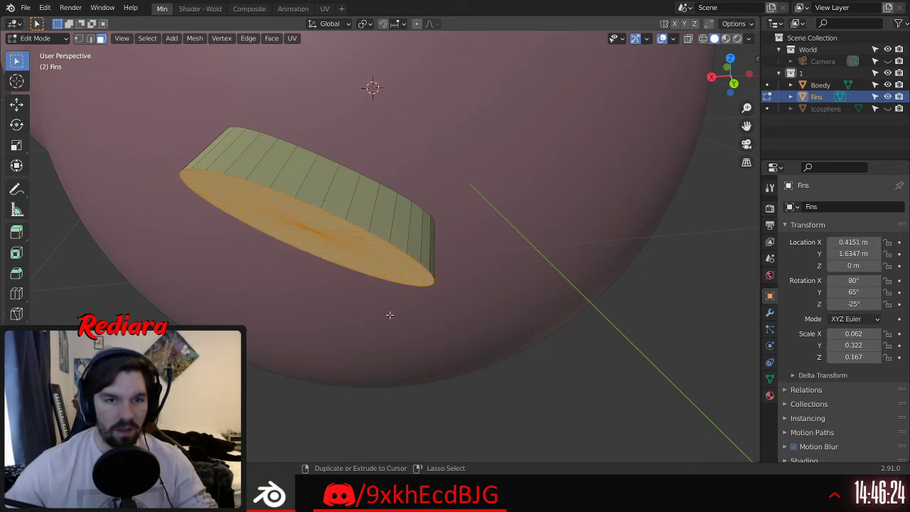
Step: Subdivide the whole fin mesh including its sides, and clear the selection in vertex select mode
{"action": "key", "text": "ctrl+z"}
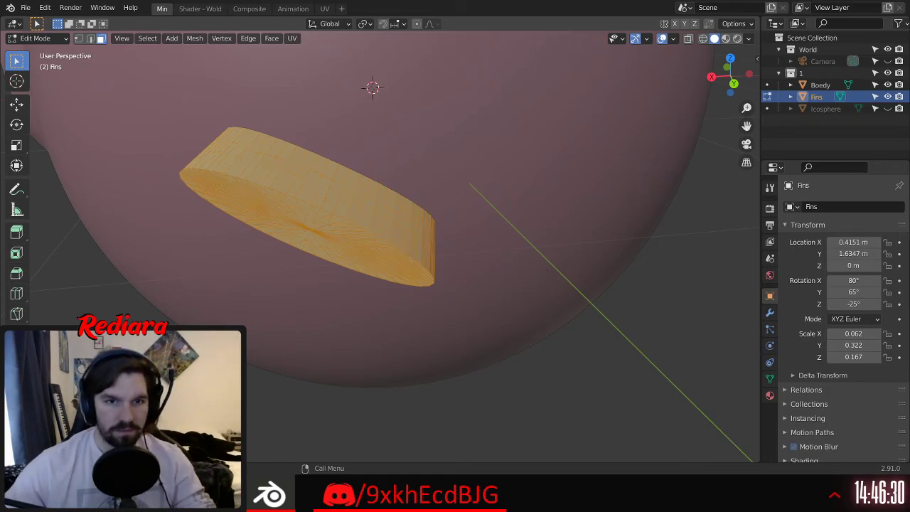
{"action": "middle_click_drag", "start_coordinate": [377, 215], "coordinate": [160, 114]}
{"action": "key", "text": "1"}
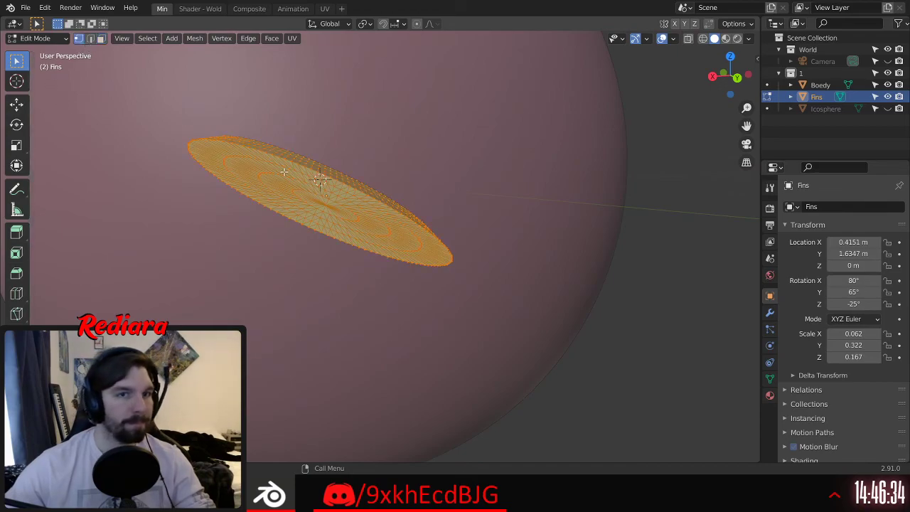
{"action": "key", "text": "alt+a"}
Step: Switch to edge selection and select one radial edge beside the centre of the fin's end face
{"action": "middle_click_drag", "start_coordinate": [640, 378], "coordinate": [467, 301]}
{"action": "scroll", "coordinate": [356, 234], "scroll_direction": "up", "scroll_amount": 4}
{"action": "middle_click_drag", "start_coordinate": [366, 237], "coordinate": [394, 230]}
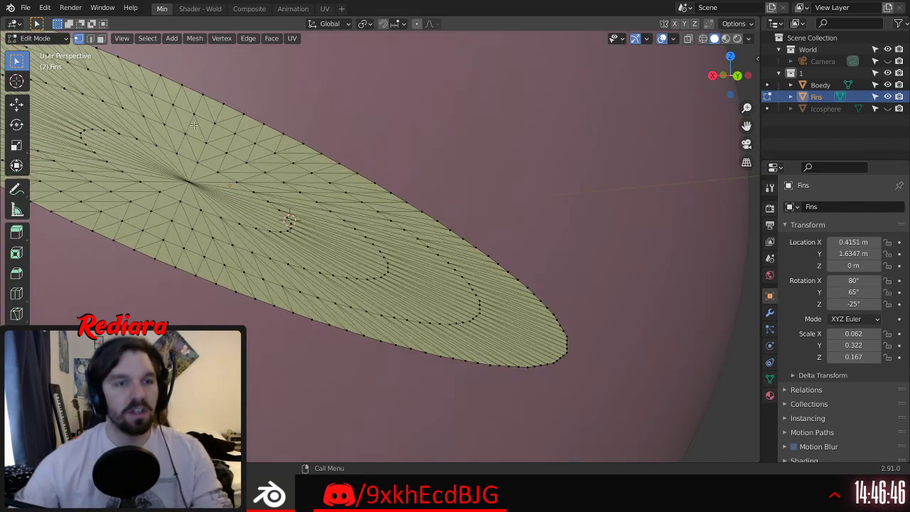
{"action": "scroll", "coordinate": [227, 121], "scroll_direction": "up", "scroll_amount": 2}
{"action": "scroll", "coordinate": [222, 140], "scroll_direction": "up", "scroll_amount": 2}
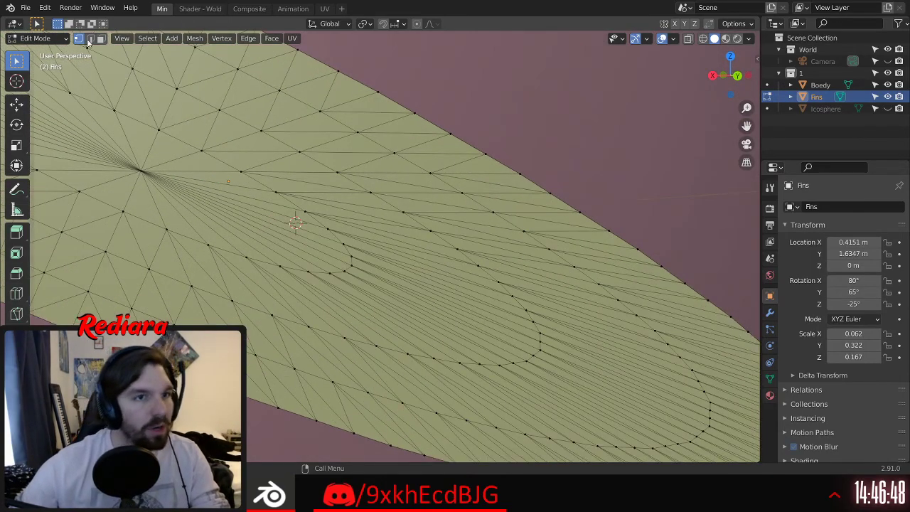
{"action": "scroll", "coordinate": [171, 157], "scroll_direction": "up", "scroll_amount": 3}
{"action": "scroll", "coordinate": [151, 162], "scroll_direction": "up", "scroll_amount": 6}
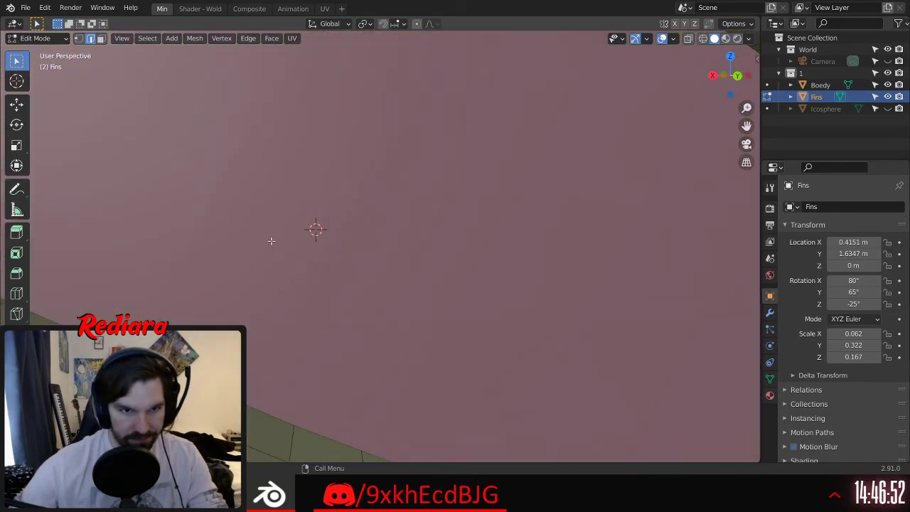
{"action": "scroll", "coordinate": [290, 233], "scroll_direction": "down", "scroll_amount": 1}
{"action": "middle_click_drag", "start_coordinate": [318, 300], "coordinate": [242, 199]}
{"action": "scroll", "coordinate": [313, 285], "scroll_direction": "up", "scroll_amount": 3}
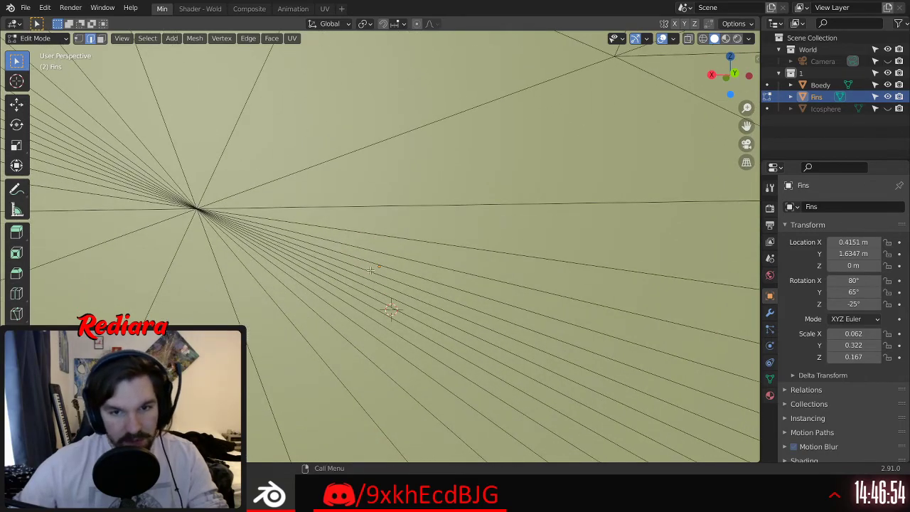
{"action": "left_click", "coordinate": [454, 328]}
{"action": "scroll", "coordinate": [388, 305], "scroll_direction": "up", "scroll_amount": 2}
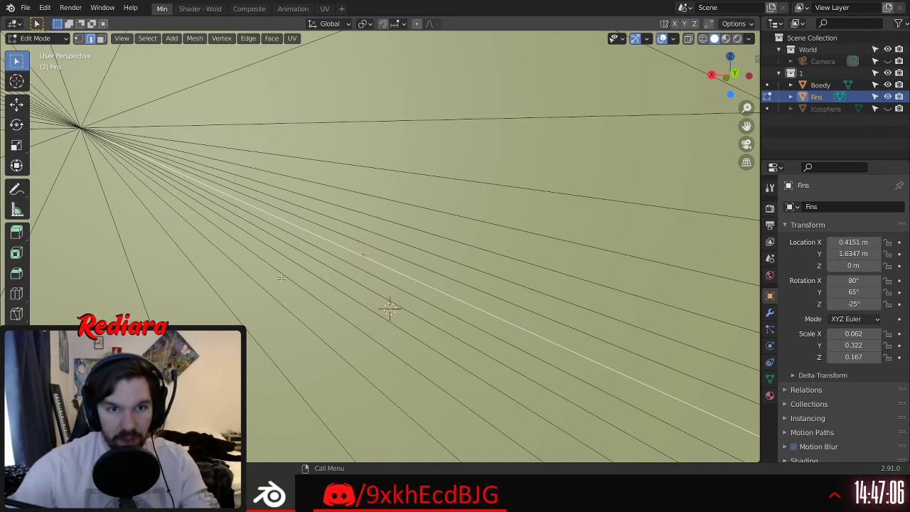
{"action": "scroll", "coordinate": [220, 188], "scroll_direction": "down", "scroll_amount": 1}
{"action": "middle_click_drag", "start_coordinate": [325, 212], "coordinate": [348, 218]}
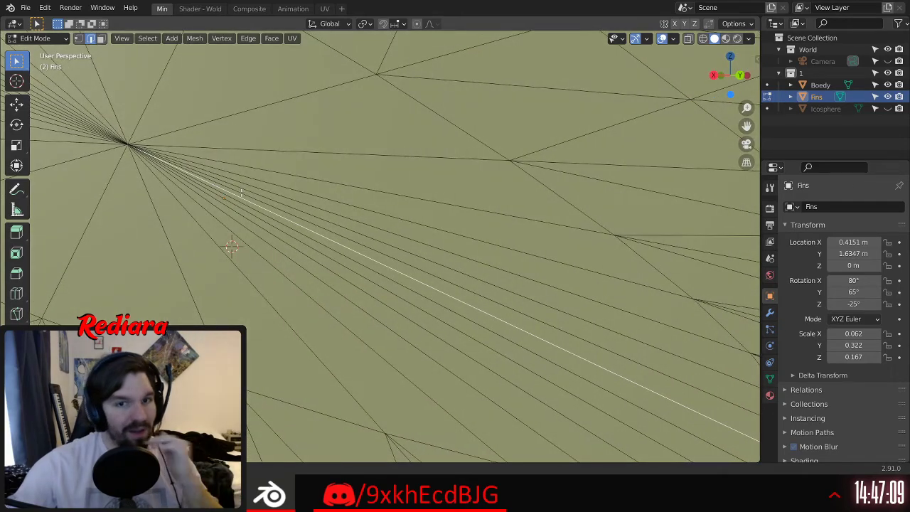
Step: Try adding the neighbouring radial edge to the selection, and select that neighbouring edge alone
{"action": "left_click", "coordinate": [372, 249], "text": "ctrl"}
{"action": "scroll", "coordinate": [372, 240], "scroll_direction": "up", "scroll_amount": 1}
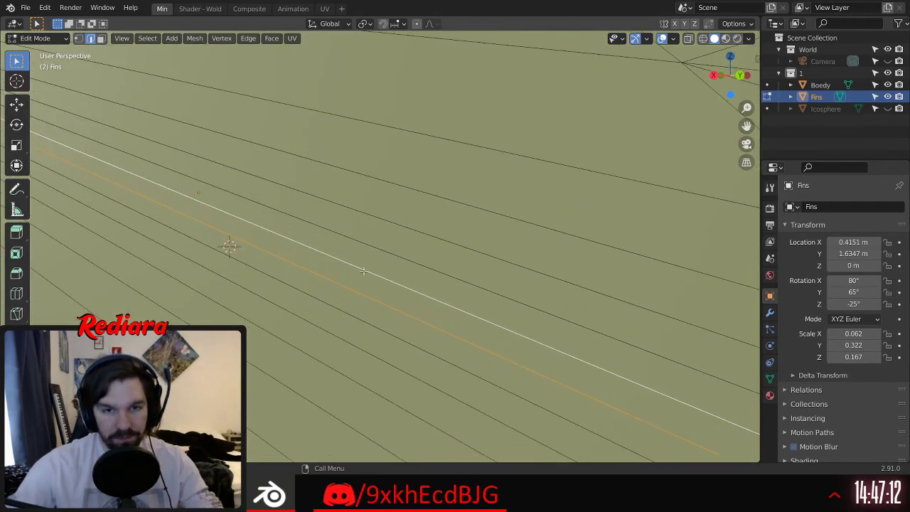
{"action": "left_click", "coordinate": [362, 268]}
{"action": "left_click", "coordinate": [356, 268], "text": "ctrl"}
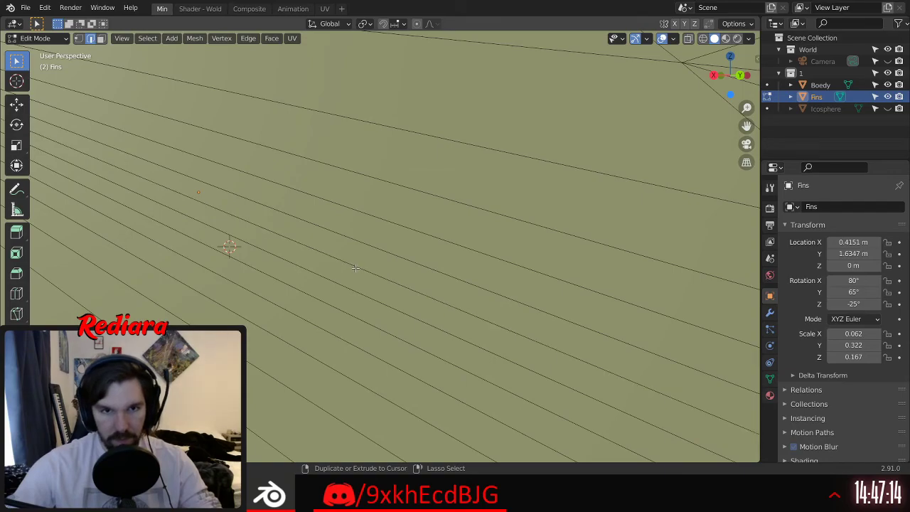
{"action": "left_click", "coordinate": [356, 268]}
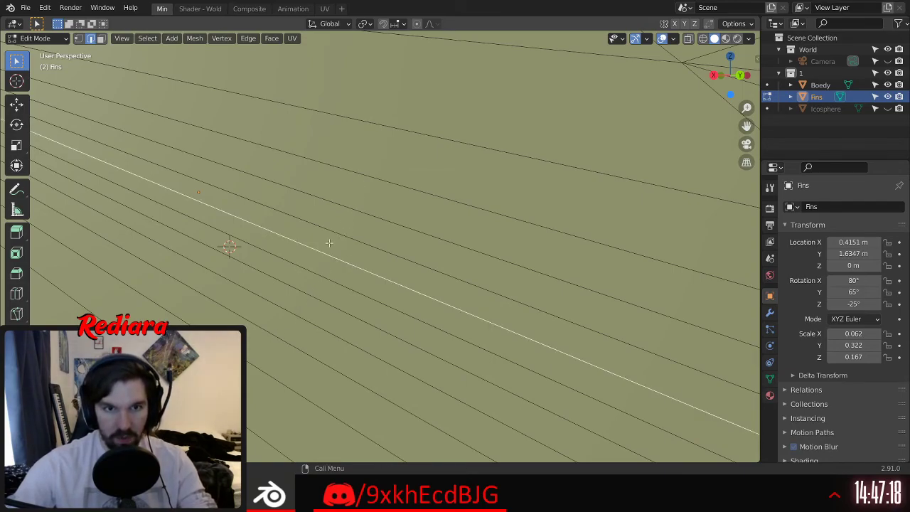
Step: Select the outermost radial edge segment running to the rim at the tip of the fin's end face
{"action": "scroll", "coordinate": [335, 220], "scroll_direction": "down", "scroll_amount": 3}
{"action": "middle_click_drag", "start_coordinate": [331, 222], "coordinate": [322, 202]}
{"action": "middle_click_drag", "start_coordinate": [395, 260], "coordinate": [329, 226]}
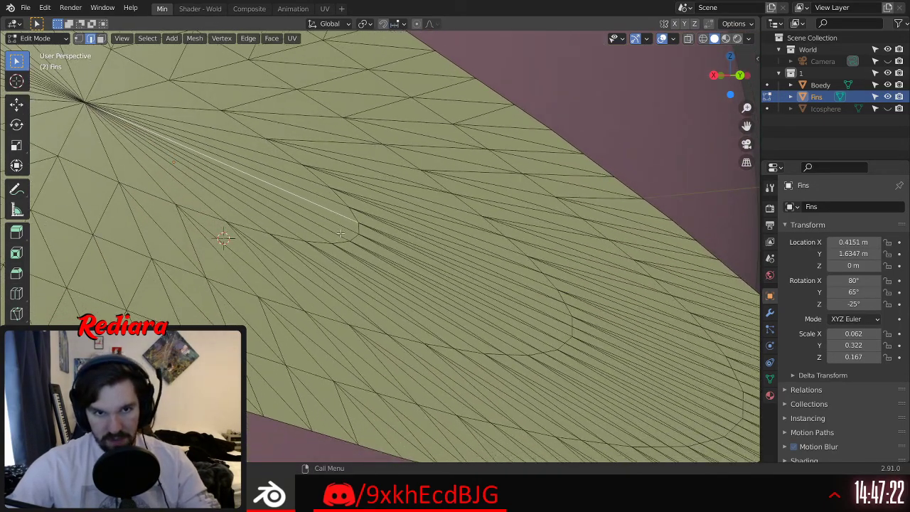
{"action": "scroll", "coordinate": [353, 227], "scroll_direction": "up", "scroll_amount": 6}
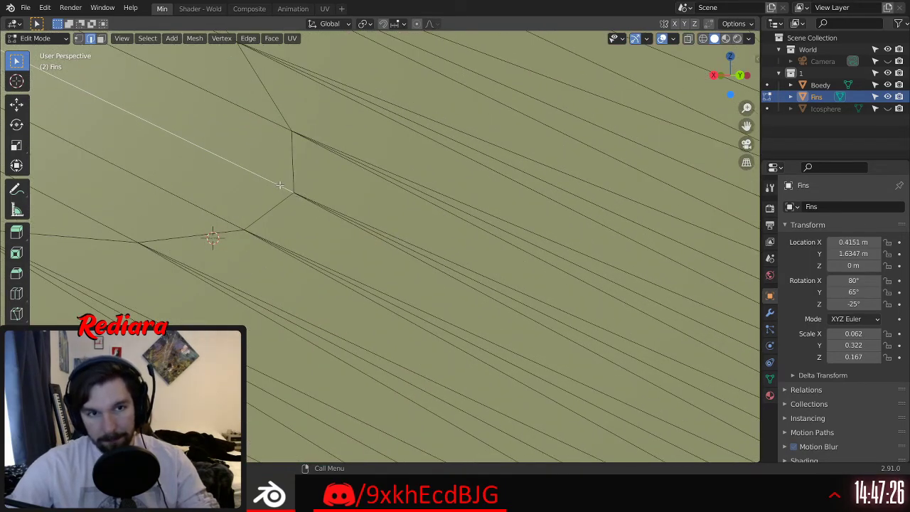
{"action": "left_click", "coordinate": [462, 273]}
{"action": "scroll", "coordinate": [462, 273], "scroll_direction": "down", "scroll_amount": 3}
{"action": "middle_click_drag", "start_coordinate": [712, 370], "coordinate": [441, 281], "text": "shift"}
{"action": "scroll", "coordinate": [455, 284], "scroll_direction": "down", "scroll_amount": 3}
{"action": "middle_click_drag", "start_coordinate": [746, 438], "coordinate": [388, 248], "text": "shift"}
{"action": "scroll", "coordinate": [483, 363], "scroll_direction": "up", "scroll_amount": 1}
{"action": "left_click", "coordinate": [452, 257]}
{"action": "middle_click_drag", "start_coordinate": [733, 399], "coordinate": [518, 294], "text": "shift"}
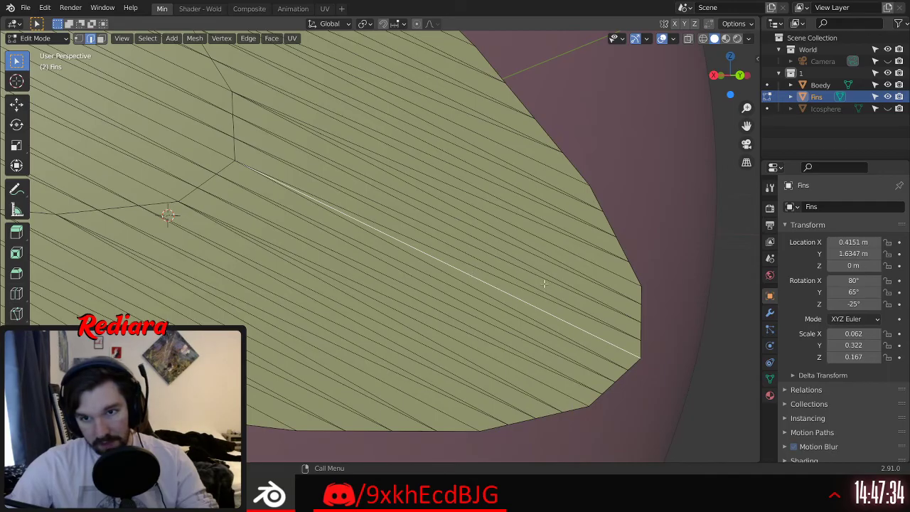
Step: In vertex selection mode, select the lower outer corner vertex of the fin and move it along Y toward the body
{"action": "scroll", "coordinate": [544, 284], "scroll_direction": "down", "scroll_amount": 5}
{"action": "middle_click_drag", "start_coordinate": [544, 284], "coordinate": [330, 218]}
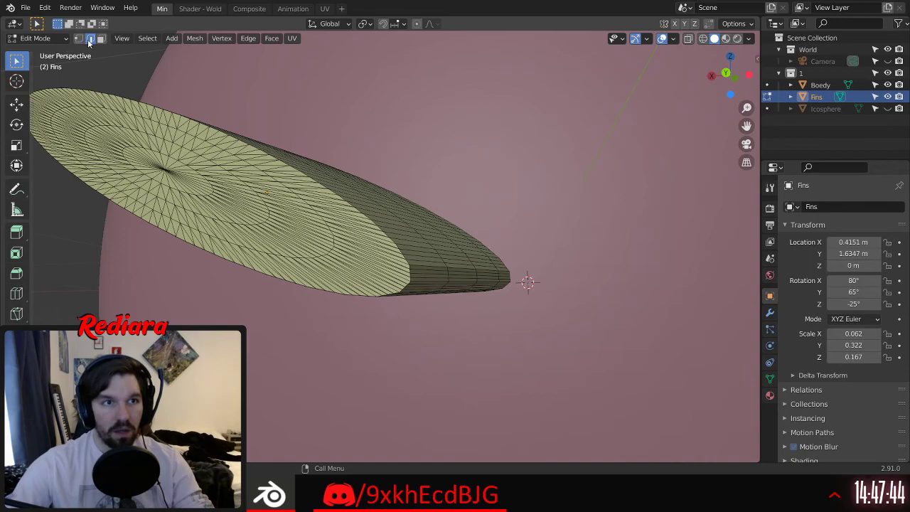
{"action": "left_click", "coordinate": [80, 41]}
{"action": "scroll", "coordinate": [411, 313], "scroll_direction": "up", "scroll_amount": 5}
{"action": "scroll", "coordinate": [384, 137], "scroll_direction": "down", "scroll_amount": 2}
{"action": "middle_click_drag", "start_coordinate": [384, 137], "coordinate": [360, 262], "text": "shift"}
{"action": "left_click", "coordinate": [16, 103]}
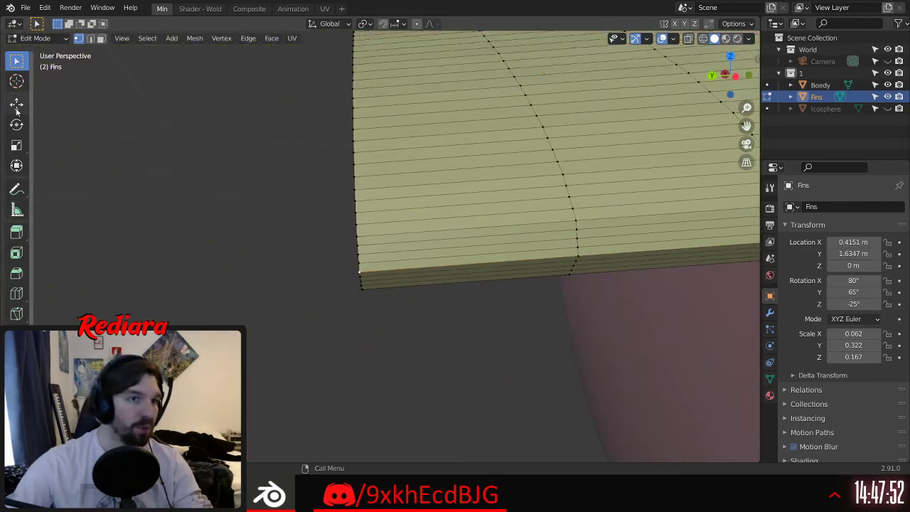
{"action": "scroll", "coordinate": [311, 273], "scroll_direction": "down", "scroll_amount": 4}
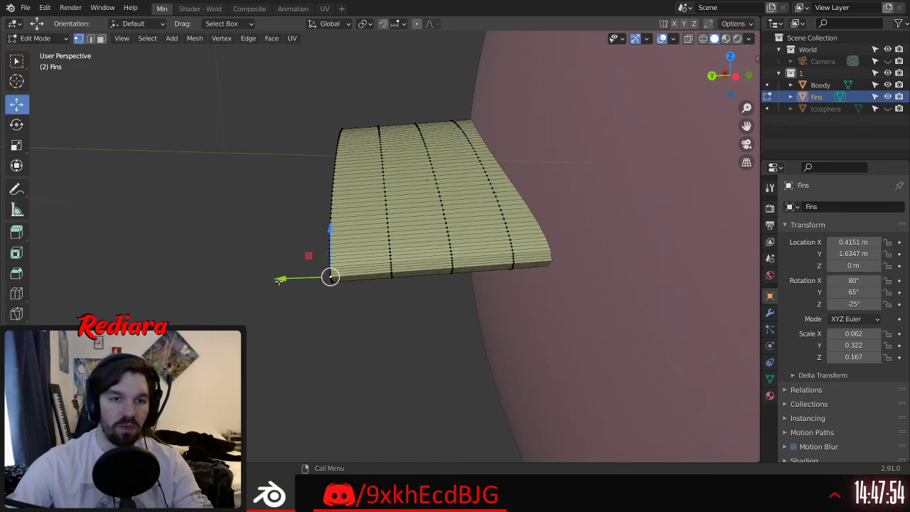
{"action": "left_click_drag", "start_coordinate": [279, 281], "coordinate": [325, 290]}
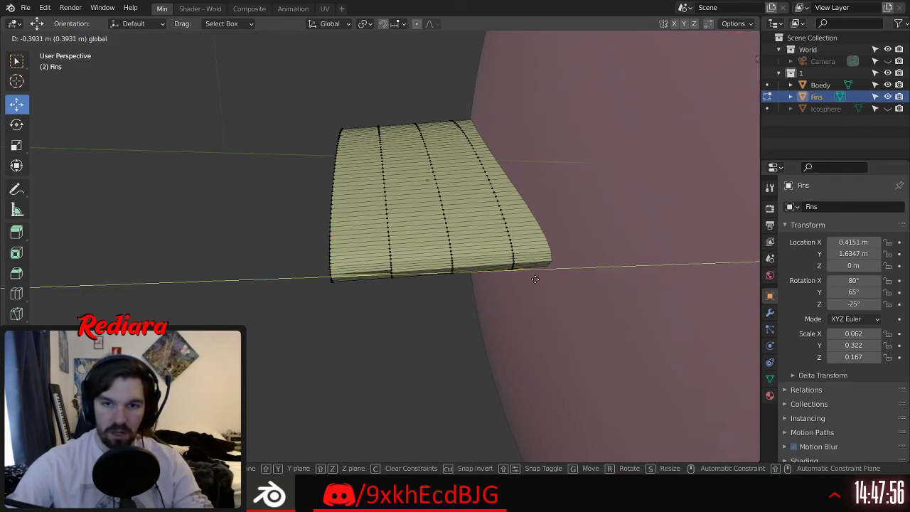
{"action": "left_click_drag", "start_coordinate": [469, 273], "coordinate": [466, 276]}
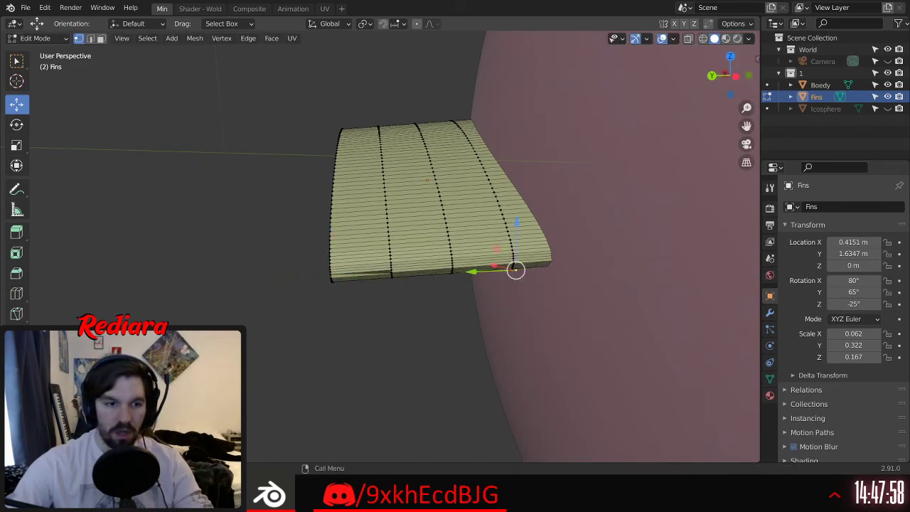
Step: Apply proportional editing to the vertex move and change its falloff type to bend the fin's tip toward the body
{"action": "middle_click_drag", "start_coordinate": [171, 396], "coordinate": [238, 393]}
{"action": "scroll", "coordinate": [384, 302], "scroll_direction": "up", "scroll_amount": 2}
{"action": "middle_click_drag", "start_coordinate": [384, 302], "coordinate": [519, 286]}
{"action": "scroll", "coordinate": [286, 232], "scroll_direction": "down", "scroll_amount": 4}
{"action": "middle_click_drag", "start_coordinate": [285, 232], "coordinate": [259, 243]}
{"action": "scroll", "coordinate": [378, 256], "scroll_direction": "up", "scroll_amount": 4}
{"action": "middle_click_drag", "start_coordinate": [378, 257], "coordinate": [229, 305]}
{"action": "key", "text": "shift+o"}
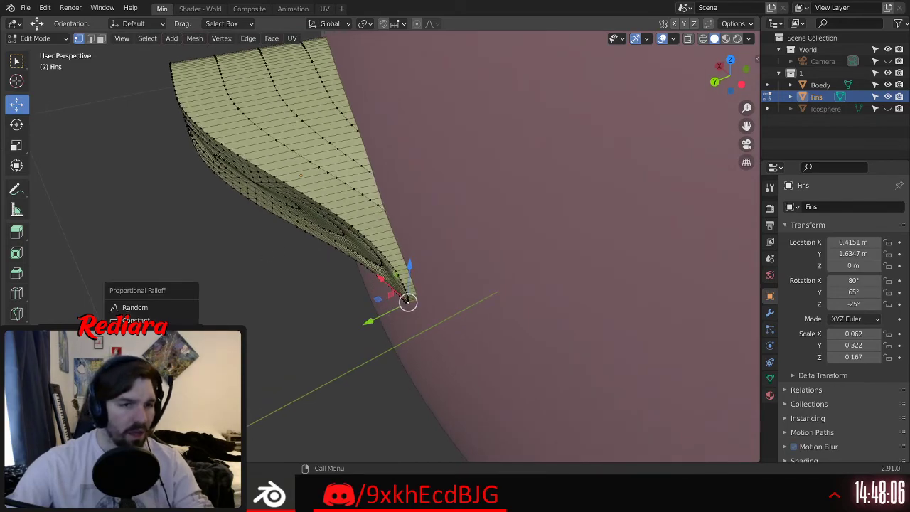
{"action": "left_click", "coordinate": [135, 346]}
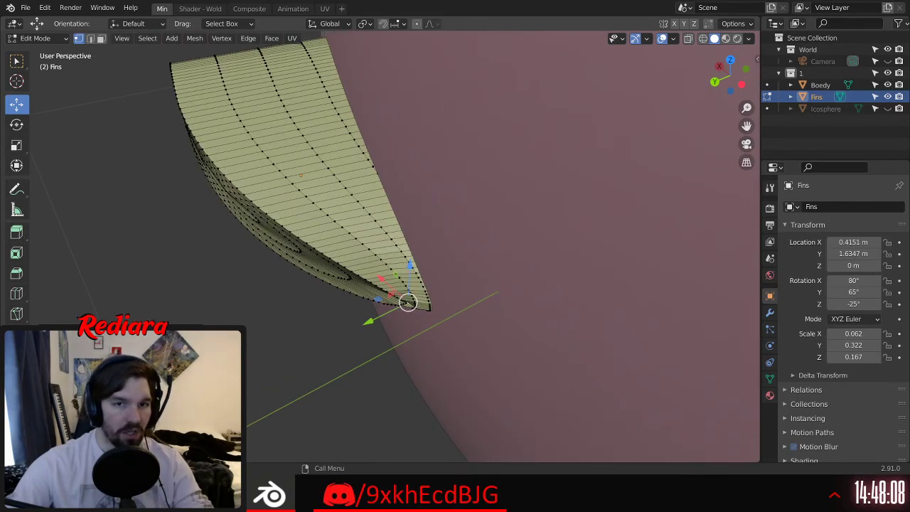
{"action": "middle_click_drag", "start_coordinate": [302, 276], "coordinate": [624, 240]}
{"action": "scroll", "coordinate": [412, 231], "scroll_direction": "up", "scroll_amount": 5}
{"action": "middle_click_drag", "start_coordinate": [506, 268], "coordinate": [366, 289]}
{"action": "key", "text": "shift+o"}
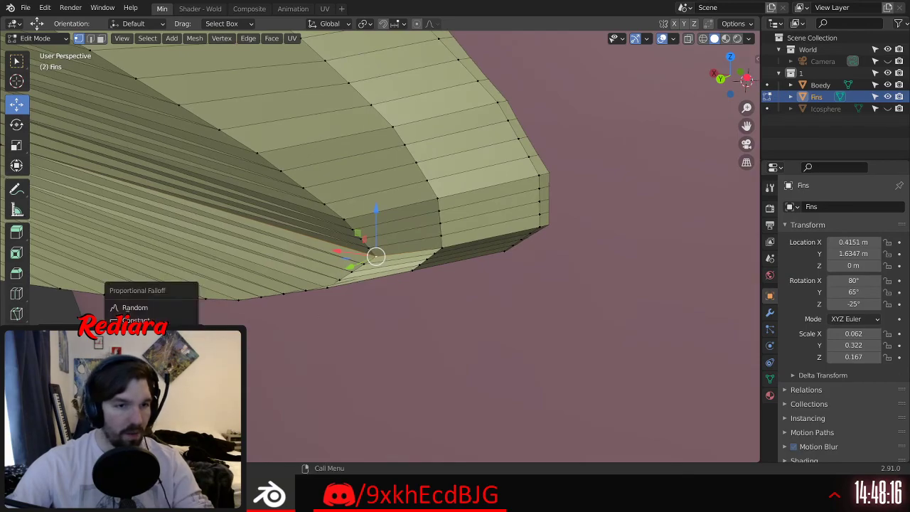
Step: Try further proportional falloff types on the vertex move and compare the shape of the fin's tip
{"action": "scroll", "coordinate": [235, 272], "scroll_direction": "down", "scroll_amount": 6}
{"action": "middle_click_drag", "start_coordinate": [291, 263], "coordinate": [272, 290]}
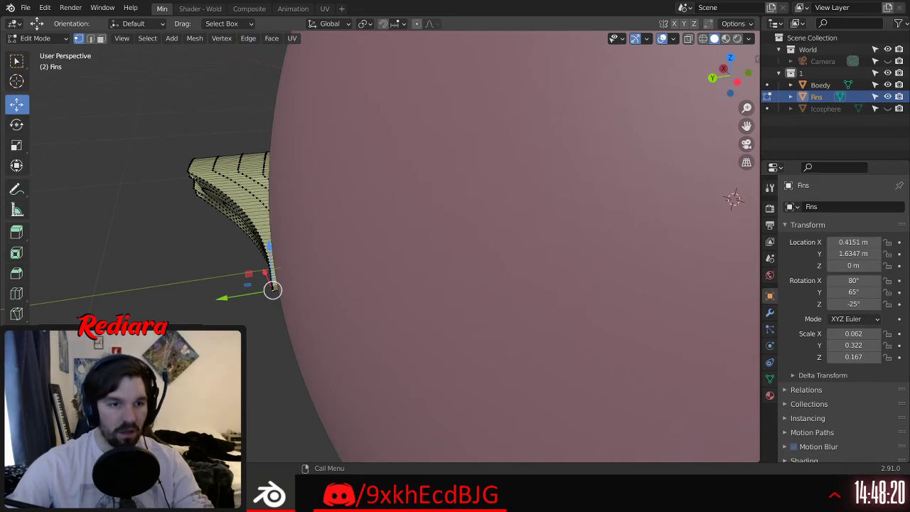
{"action": "key", "text": "shift+o"}
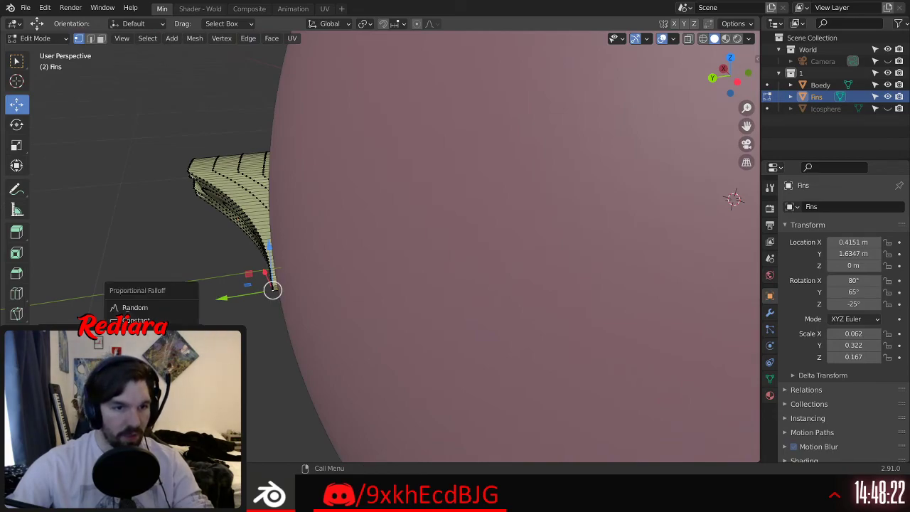
{"action": "middle_click_drag", "start_coordinate": [233, 300], "coordinate": [215, 311]}
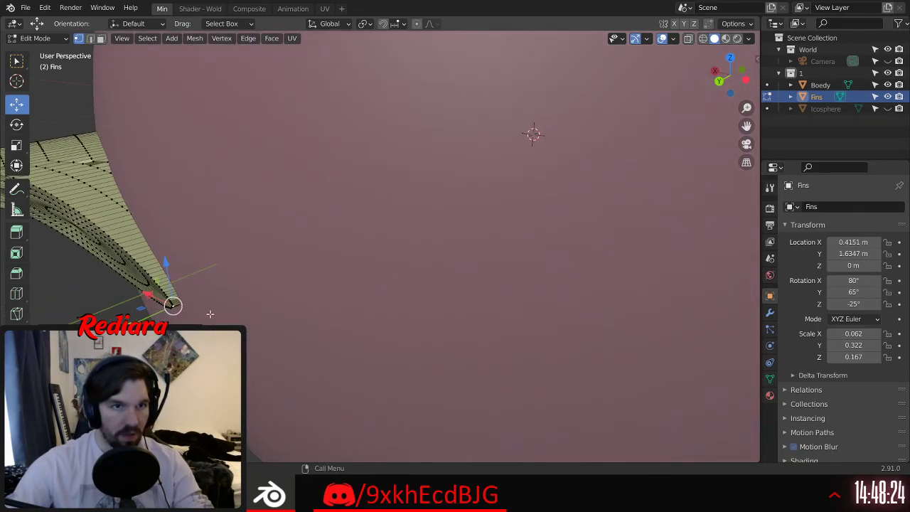
{"action": "key", "text": "shift+o"}
{"action": "middle_click_drag", "start_coordinate": [127, 313], "coordinate": [353, 265], "text": "shift"}
{"action": "scroll", "coordinate": [359, 293], "scroll_direction": "up", "scroll_amount": 5}
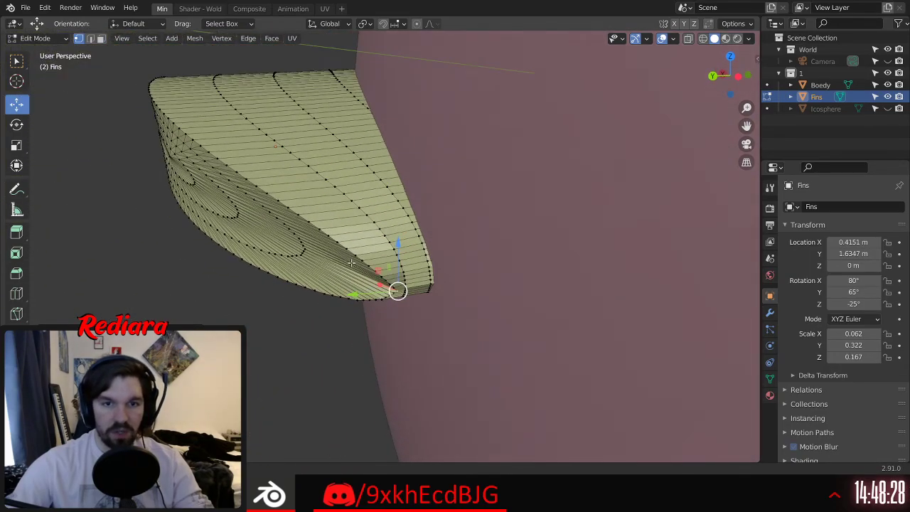
{"action": "scroll", "coordinate": [353, 264], "scroll_direction": "up", "scroll_amount": 4}
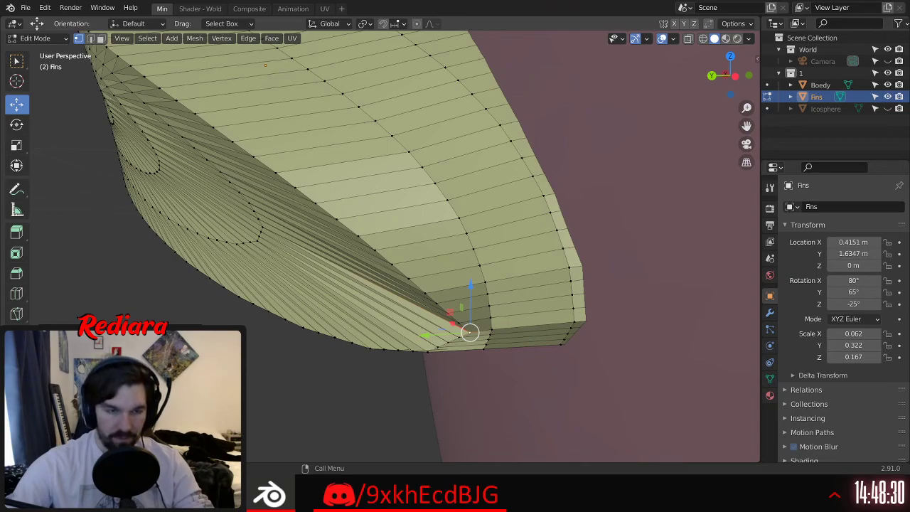
Step: Undo the latest deformations of the fin's tip and redo up to the preferred bent shape
{"action": "key", "text": "ctrl+z"}
{"action": "key", "text": "ctrl+z"}
{"action": "key", "text": "ctrl+z"}
{"action": "key", "text": "ctrl+z"}
{"action": "key", "text": "ctrl+z"}
{"action": "key", "text": "ctrl+z"}
{"action": "key", "text": "ctrl+z"}
{"action": "key", "text": "ctrl+z"}
{"action": "key", "text": "ctrl+shift+z"}
{"action": "key", "text": "ctrl+shift+z"}
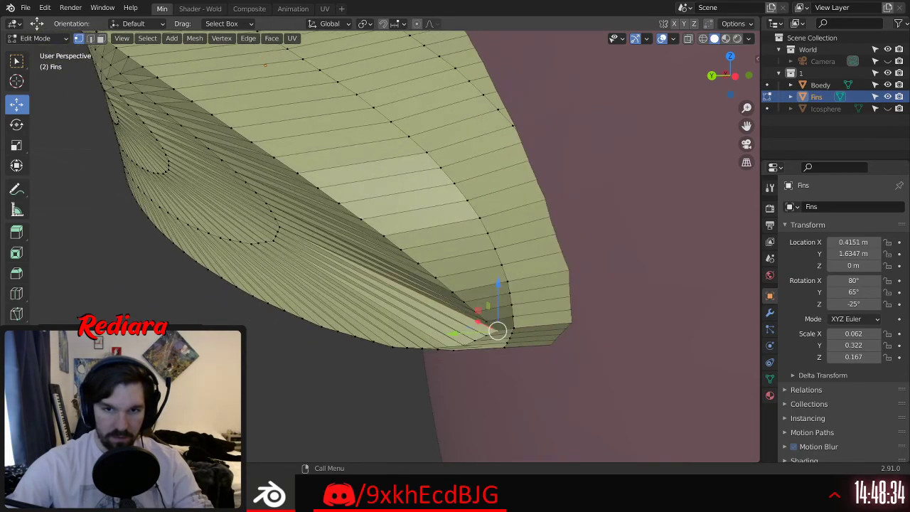
{"action": "key", "text": "ctrl+z"}
{"action": "key", "text": "ctrl+shift+z"}
Step: Leave Edit Mode and switch the Fins object to Sculpt Mode
{"action": "middle_click_drag", "start_coordinate": [369, 370], "coordinate": [427, 206]}
{"action": "left_click", "coordinate": [36, 37]}
{"action": "left_click", "coordinate": [41, 52]}
{"action": "middle_click_drag", "start_coordinate": [178, 242], "coordinate": [288, 240]}
{"action": "left_click", "coordinate": [46, 39]}
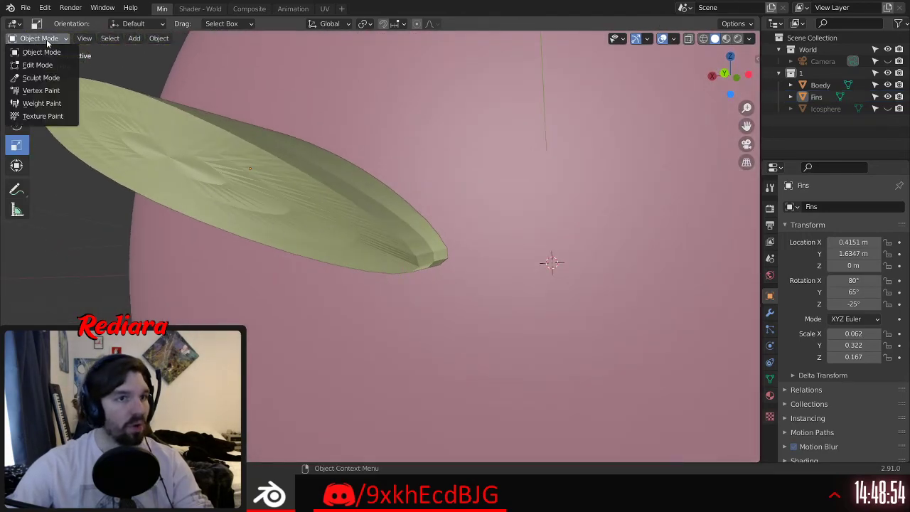
{"action": "left_click", "coordinate": [41, 78]}
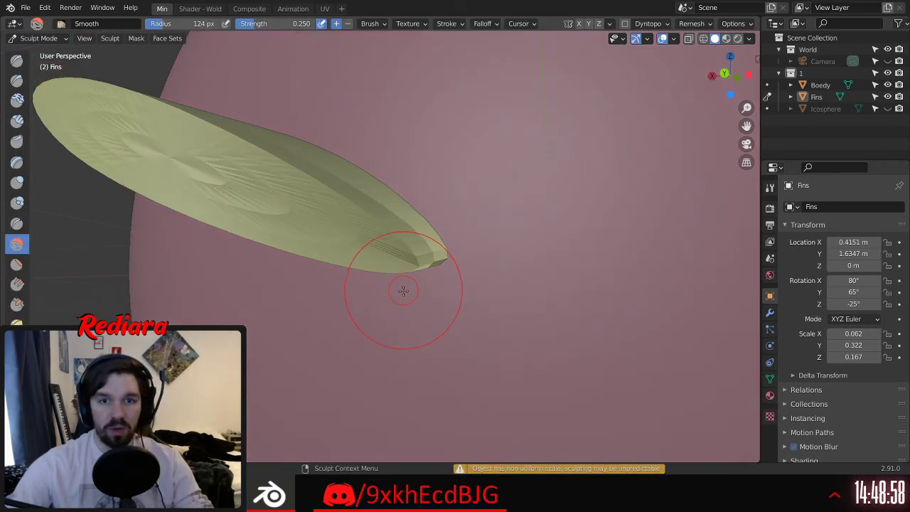
Step: Smooth the fin's tip with the Smooth brush and enlarge the brush radius to 500 px
{"action": "scroll", "coordinate": [413, 271], "scroll_direction": "up", "scroll_amount": 3}
{"action": "middle_click_drag", "start_coordinate": [435, 260], "coordinate": [421, 253]}
{"action": "mouse_move", "coordinate": [421, 252]}
{"action": "left_mouse_down"}
{"action": "mouse_move", "coordinate": [412, 250]}
{"action": "mouse_move", "coordinate": [424, 260]}
{"action": "left_mouse_up"}
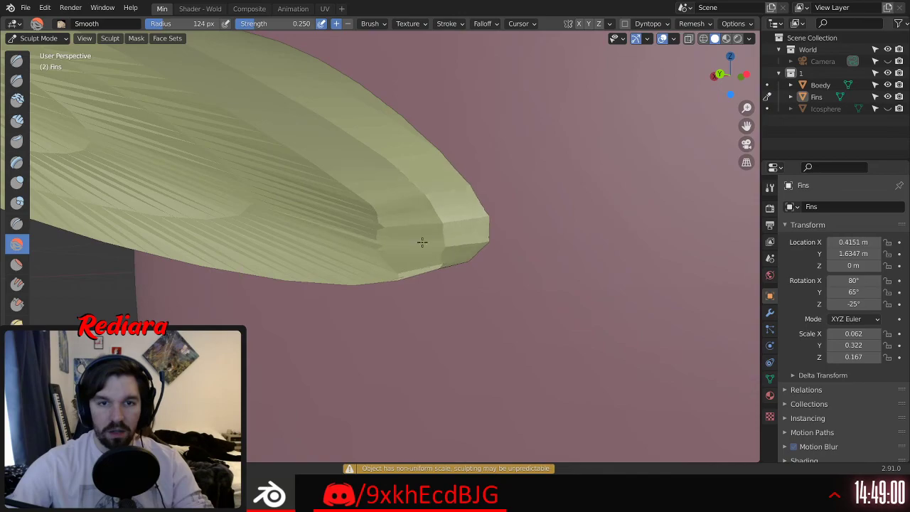
{"action": "middle_click_drag", "start_coordinate": [443, 179], "coordinate": [419, 220]}
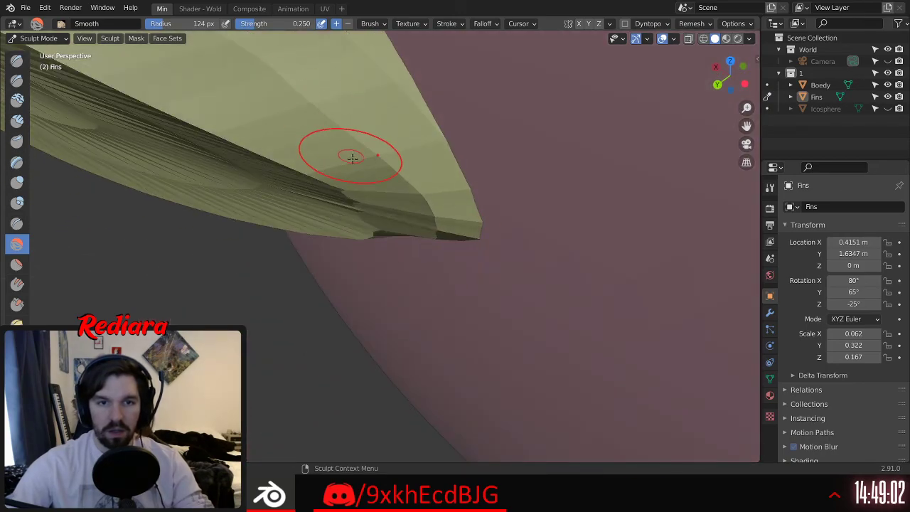
{"action": "middle_click_drag", "start_coordinate": [351, 156], "coordinate": [408, 141]}
{"action": "key", "text": "f"}
{"action": "left_click", "coordinate": [344, 147]}
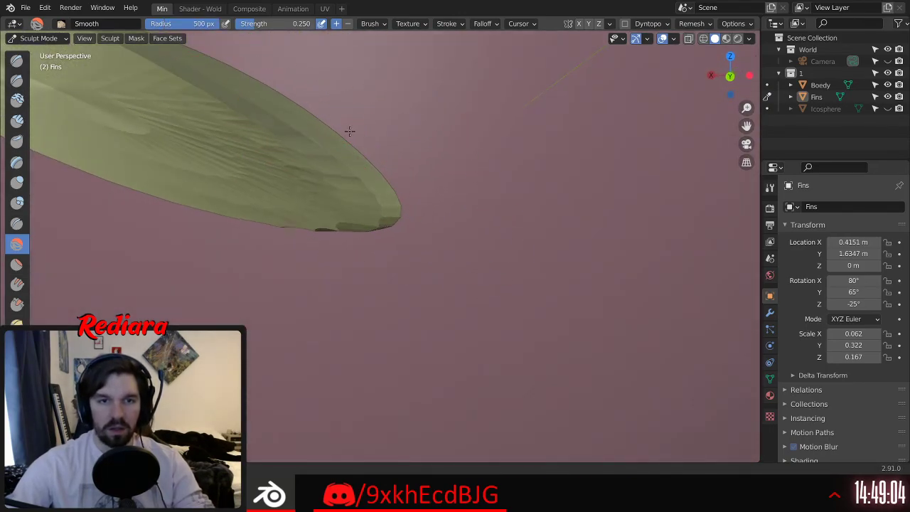
Step: Try smoothing the whole fin with the 500 px Smooth brush and undo the last stroke
{"action": "scroll", "coordinate": [341, 173], "scroll_direction": "down", "scroll_amount": 5}
{"action": "middle_click_drag", "start_coordinate": [340, 173], "coordinate": [473, 219], "text": "shift"}
{"action": "middle_click_drag", "start_coordinate": [473, 219], "coordinate": [416, 233]}
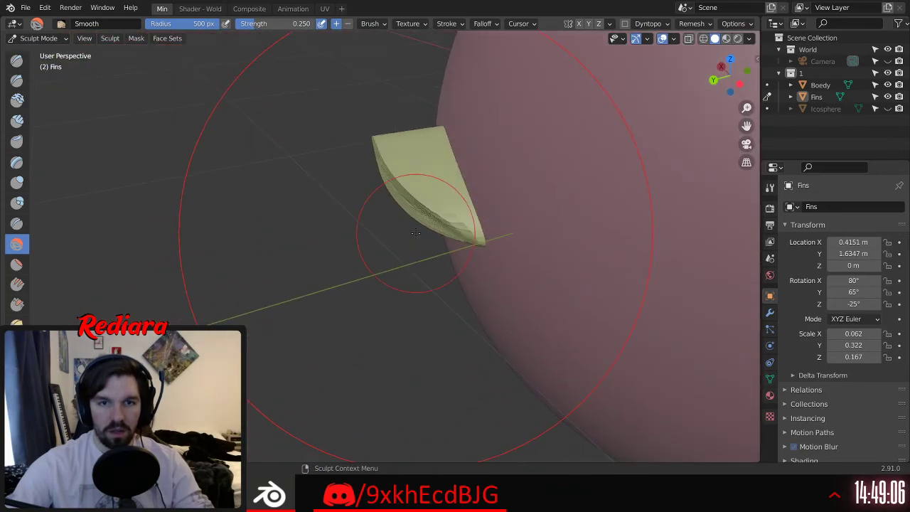
{"action": "scroll", "coordinate": [416, 233], "scroll_direction": "up", "scroll_amount": 6}
{"action": "mouse_move", "coordinate": [367, 138]}
{"action": "middle_mouse_down"}
{"action": "mouse_move", "coordinate": [498, 223]}
{"action": "mouse_move", "coordinate": [404, 154]}
{"action": "mouse_move", "coordinate": [500, 161]}
{"action": "middle_mouse_up"}
{"action": "scroll", "coordinate": [500, 161], "scroll_direction": "down", "scroll_amount": 4}
{"action": "mouse_move", "coordinate": [500, 161]}
{"action": "left_mouse_down"}
{"action": "mouse_move", "coordinate": [498, 181]}
{"action": "mouse_move", "coordinate": [493, 160]}
{"action": "left_mouse_up"}
{"action": "mouse_move", "coordinate": [529, 160]}
{"action": "middle_mouse_down"}
{"action": "mouse_move", "coordinate": [604, 163]}
{"action": "mouse_move", "coordinate": [512, 161]}
{"action": "mouse_move", "coordinate": [615, 171]}
{"action": "mouse_move", "coordinate": [447, 191]}
{"action": "middle_mouse_up"}
{"action": "key", "text": "ctrl+z"}
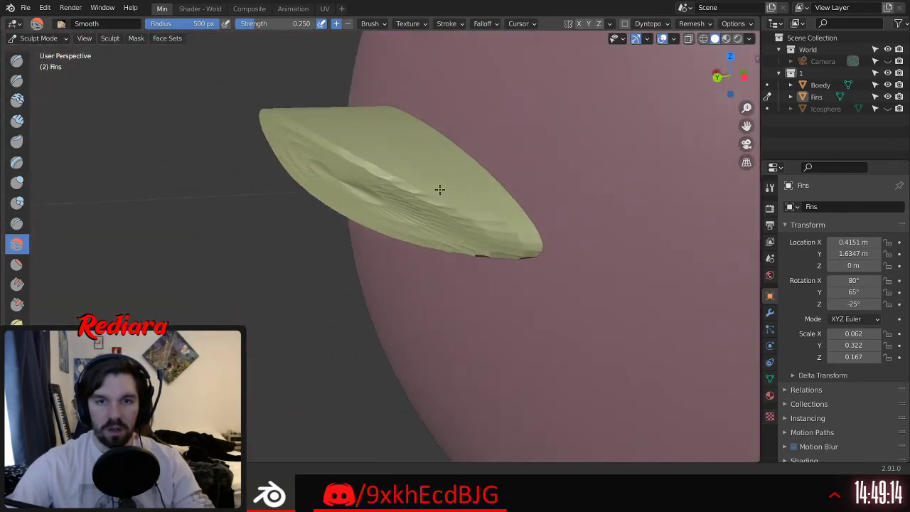
Step: Check the smoothed end face and tip of the fin from several sides and revert the heavy smoothing
{"action": "scroll", "coordinate": [488, 218], "scroll_direction": "up", "scroll_amount": 4}
{"action": "mouse_move", "coordinate": [488, 217]}
{"action": "middle_mouse_down"}
{"action": "mouse_move", "coordinate": [508, 259]}
{"action": "mouse_move", "coordinate": [443, 216]}
{"action": "middle_mouse_up"}
{"action": "middle_click_drag", "start_coordinate": [491, 292], "coordinate": [503, 311]}
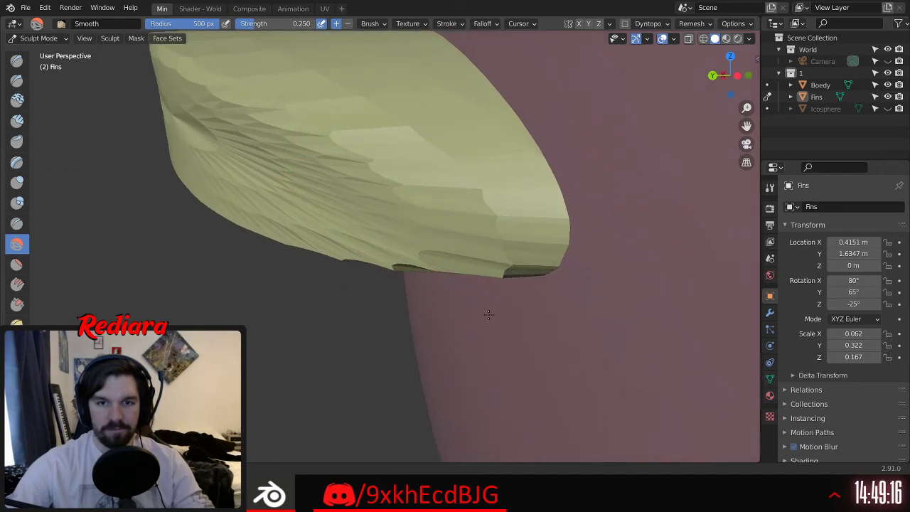
{"action": "middle_click_drag", "start_coordinate": [474, 202], "coordinate": [369, 135]}
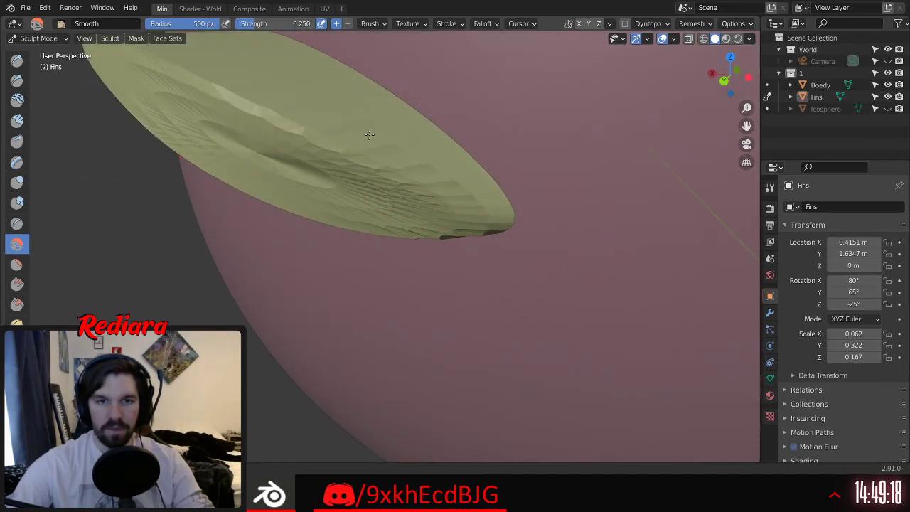
{"action": "mouse_move", "coordinate": [473, 254]}
{"action": "middle_mouse_down"}
{"action": "mouse_move", "coordinate": [427, 172]}
{"action": "mouse_move", "coordinate": [480, 178]}
{"action": "mouse_move", "coordinate": [464, 193]}
{"action": "middle_mouse_up"}
{"action": "mouse_move", "coordinate": [446, 155]}
{"action": "middle_mouse_down"}
{"action": "mouse_move", "coordinate": [493, 157]}
{"action": "mouse_move", "coordinate": [442, 226]}
{"action": "middle_mouse_up"}
{"action": "mouse_move", "coordinate": [511, 162]}
{"action": "middle_mouse_down"}
{"action": "mouse_move", "coordinate": [498, 178]}
{"action": "mouse_move", "coordinate": [548, 135]}
{"action": "mouse_move", "coordinate": [519, 205]}
{"action": "middle_mouse_up"}
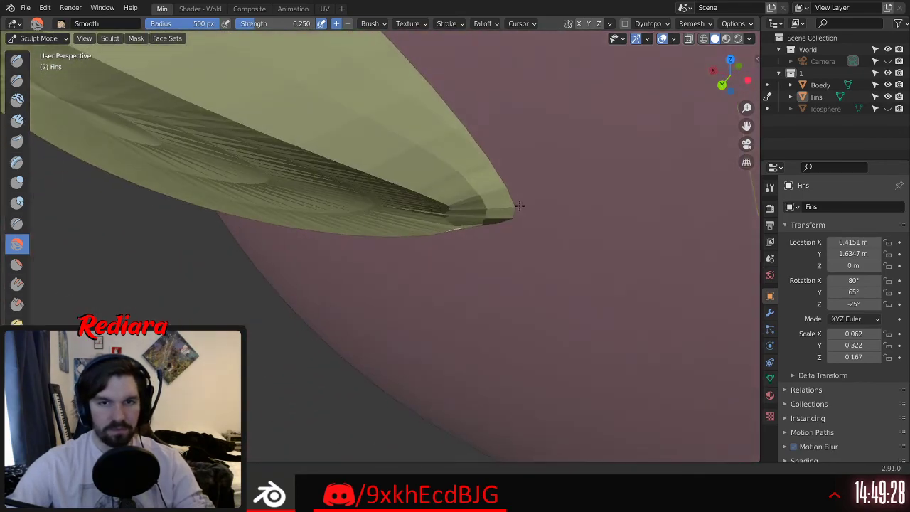
Step: Smooth the fin's tip, underside and end face with the 500 px Smooth brush
{"action": "middle_click_drag", "start_coordinate": [487, 147], "coordinate": [479, 197]}
{"action": "scroll", "coordinate": [469, 196], "scroll_direction": "up", "scroll_amount": 4}
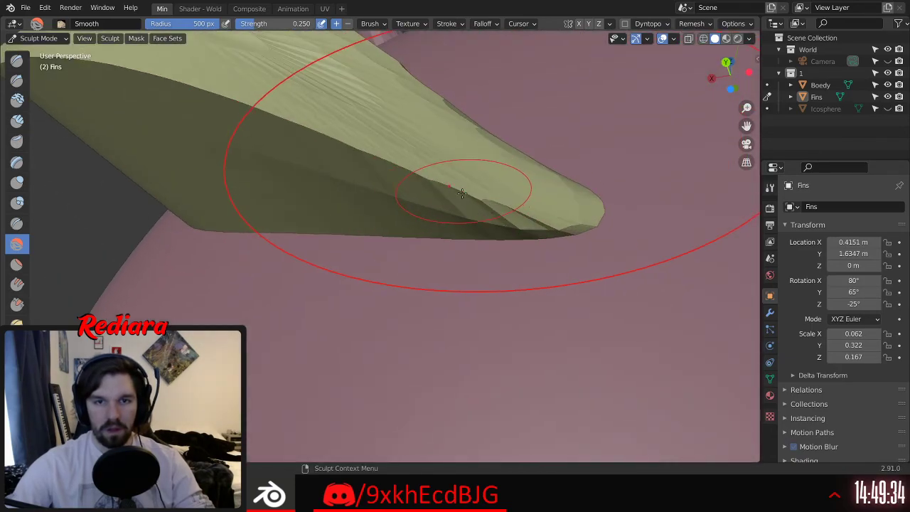
{"action": "scroll", "coordinate": [492, 184], "scroll_direction": "down", "scroll_amount": 2}
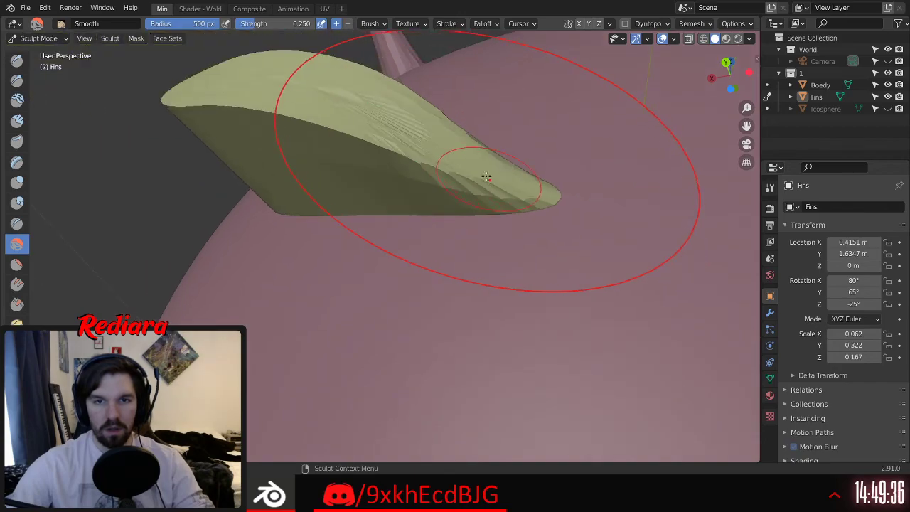
{"action": "middle_click_drag", "start_coordinate": [488, 180], "coordinate": [456, 243]}
{"action": "mouse_move", "coordinate": [433, 186]}
{"action": "middle_mouse_down"}
{"action": "mouse_move", "coordinate": [492, 126]}
{"action": "mouse_move", "coordinate": [450, 108]}
{"action": "middle_mouse_up"}
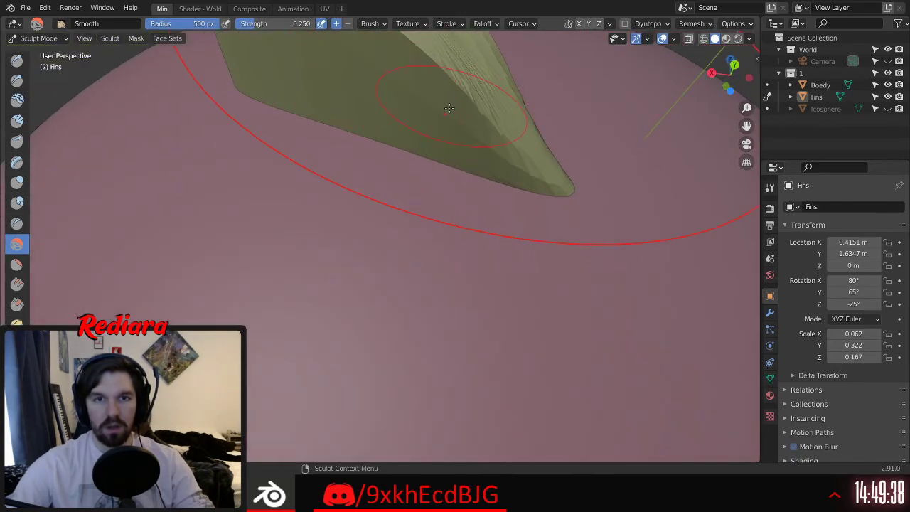
{"action": "mouse_move", "coordinate": [535, 137]}
{"action": "middle_mouse_down"}
{"action": "mouse_move", "coordinate": [471, 150]}
{"action": "mouse_move", "coordinate": [422, 178]}
{"action": "mouse_move", "coordinate": [527, 93]}
{"action": "mouse_move", "coordinate": [496, 160]}
{"action": "mouse_move", "coordinate": [458, 191]}
{"action": "mouse_move", "coordinate": [391, 209]}
{"action": "mouse_move", "coordinate": [464, 184]}
{"action": "mouse_move", "coordinate": [406, 229]}
{"action": "mouse_move", "coordinate": [414, 216]}
{"action": "mouse_move", "coordinate": [370, 199]}
{"action": "middle_mouse_up"}
{"action": "scroll", "coordinate": [527, 94], "scroll_direction": "down", "scroll_amount": 5}
{"action": "scroll", "coordinate": [406, 229], "scroll_direction": "up", "scroll_amount": 6}
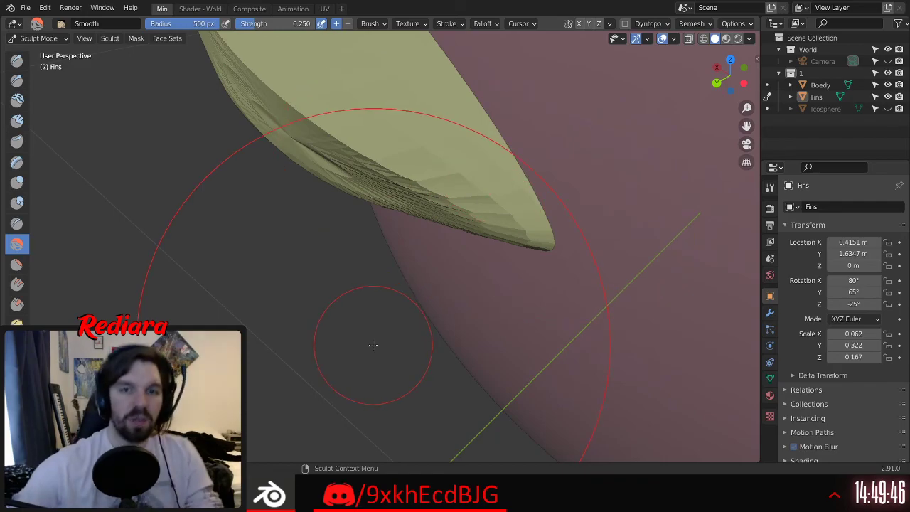
{"action": "mouse_move", "coordinate": [584, 357]}
{"action": "middle_mouse_down"}
{"action": "mouse_move", "coordinate": [650, 244]}
{"action": "mouse_move", "coordinate": [466, 228]}
{"action": "mouse_move", "coordinate": [270, 302]}
{"action": "mouse_move", "coordinate": [399, 204]}
{"action": "middle_mouse_up"}
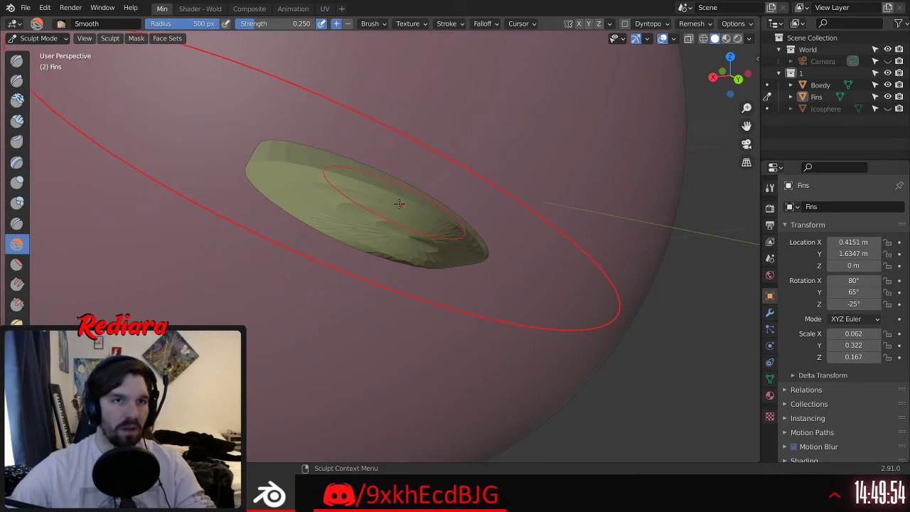
Step: View the fin against the whole body and return from Sculpt Mode to Object Mode
{"action": "scroll", "coordinate": [399, 204], "scroll_direction": "down", "scroll_amount": 10}
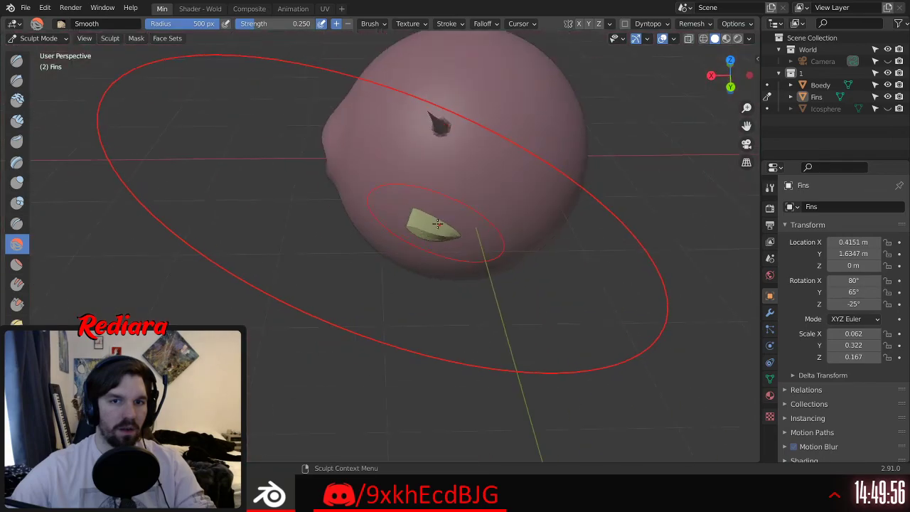
{"action": "mouse_move", "coordinate": [403, 199]}
{"action": "middle_mouse_down"}
{"action": "mouse_move", "coordinate": [445, 165]}
{"action": "mouse_move", "coordinate": [428, 168]}
{"action": "middle_mouse_up"}
{"action": "left_click", "coordinate": [29, 39]}
{"action": "left_click", "coordinate": [31, 52]}
Step: Select the fin object and apply Shade Smooth to it
{"action": "middle_click_drag", "start_coordinate": [211, 200], "coordinate": [364, 287]}
{"action": "scroll", "coordinate": [397, 220], "scroll_direction": "up", "scroll_amount": 6}
{"action": "middle_click_drag", "start_coordinate": [397, 221], "coordinate": [520, 220], "text": "shift"}
{"action": "scroll", "coordinate": [356, 232], "scroll_direction": "up", "scroll_amount": 2}
{"action": "right_click", "coordinate": [350, 239]}
{"action": "left_click", "coordinate": [351, 239]}
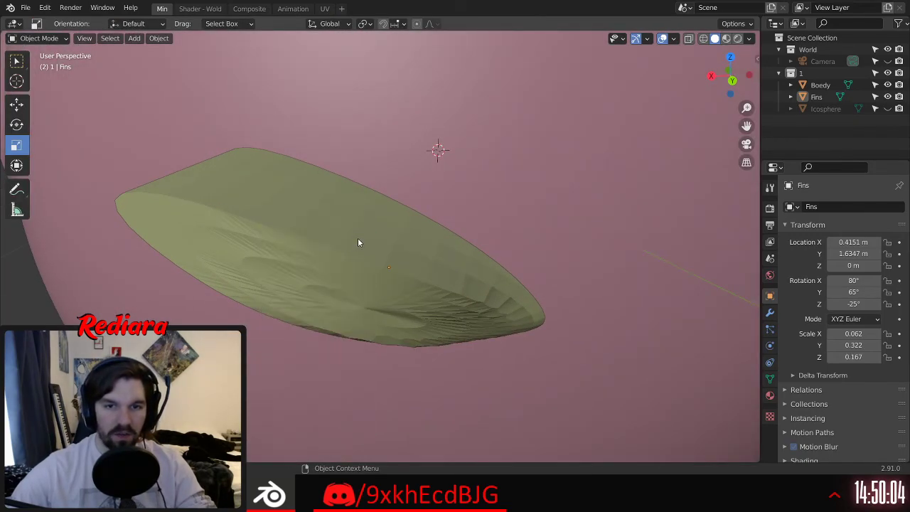
{"action": "left_click", "coordinate": [358, 242]}
{"action": "right_click", "coordinate": [356, 249]}
{"action": "left_click", "coordinate": [355, 250]}
Step: Recalculate the normals of the entire fin mesh to the outside in Edit Mode and return to Object Mode
{"action": "scroll", "coordinate": [369, 265], "scroll_direction": "down", "scroll_amount": 2}
{"action": "mouse_move", "coordinate": [363, 263]}
{"action": "middle_mouse_down"}
{"action": "mouse_move", "coordinate": [280, 284]}
{"action": "mouse_move", "coordinate": [335, 252]}
{"action": "mouse_move", "coordinate": [362, 197]}
{"action": "mouse_move", "coordinate": [431, 152]}
{"action": "mouse_move", "coordinate": [381, 183]}
{"action": "middle_mouse_up"}
{"action": "left_click", "coordinate": [158, 38]}
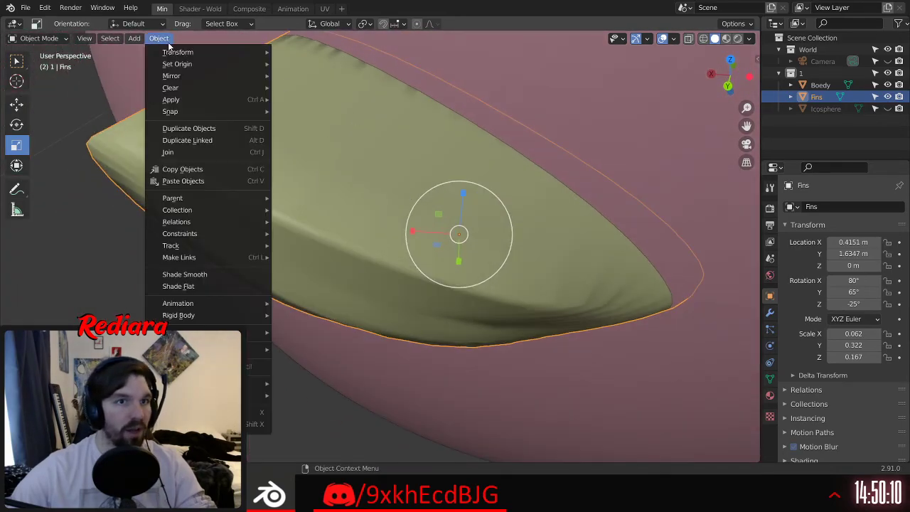
{"action": "left_click", "coordinate": [168, 42]}
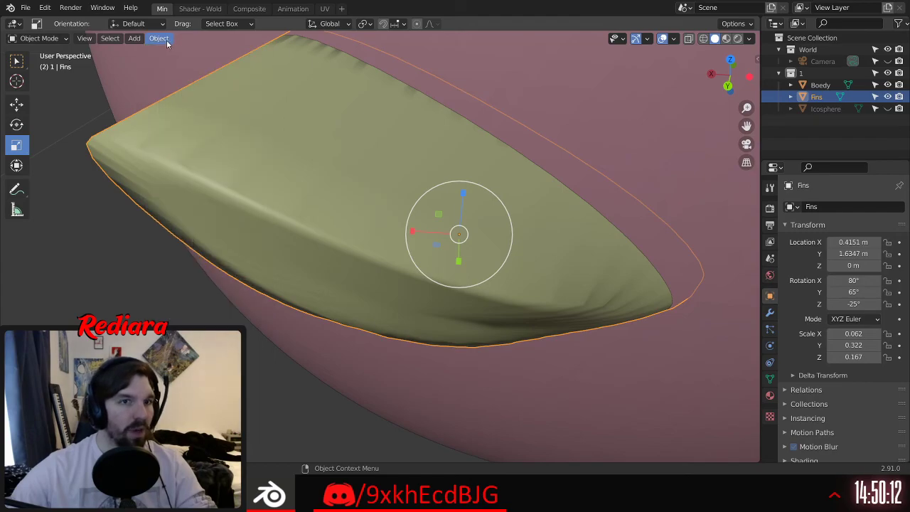
{"action": "left_click", "coordinate": [12, 42]}
{"action": "left_click", "coordinate": [32, 64]}
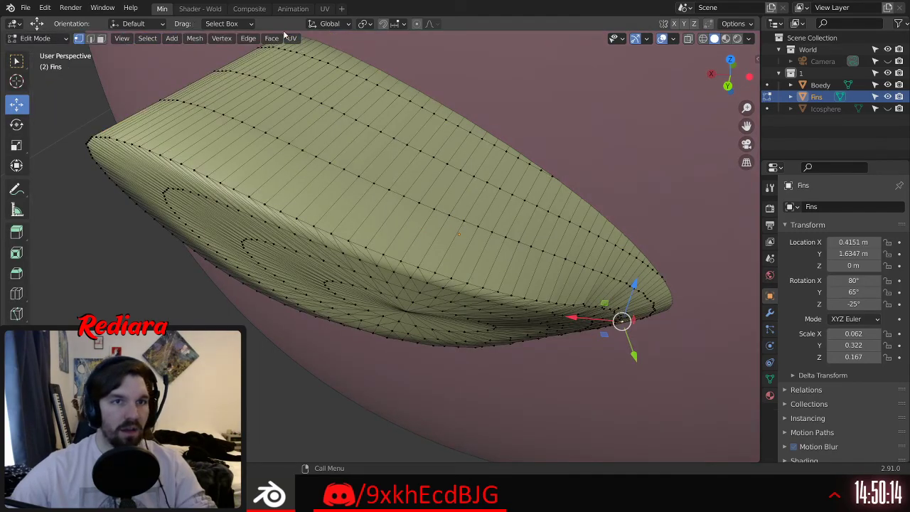
{"action": "key", "text": "a"}
{"action": "left_click", "coordinate": [194, 40]}
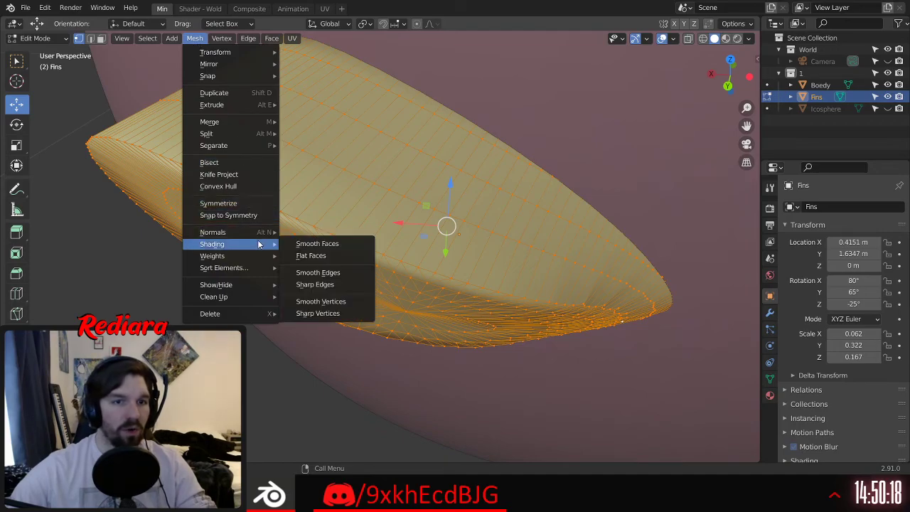
{"action": "mouse_move", "coordinate": [267, 234]}
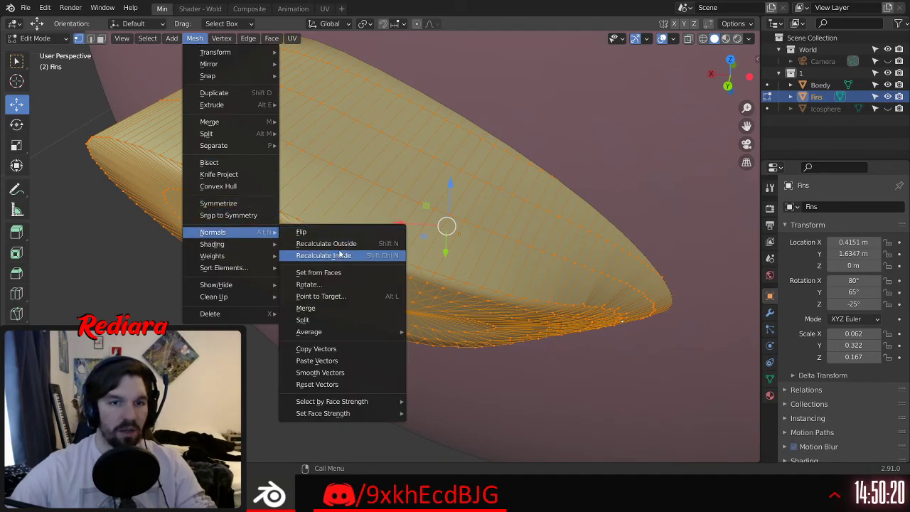
{"action": "left_click", "coordinate": [339, 244]}
{"action": "left_click", "coordinate": [30, 39]}
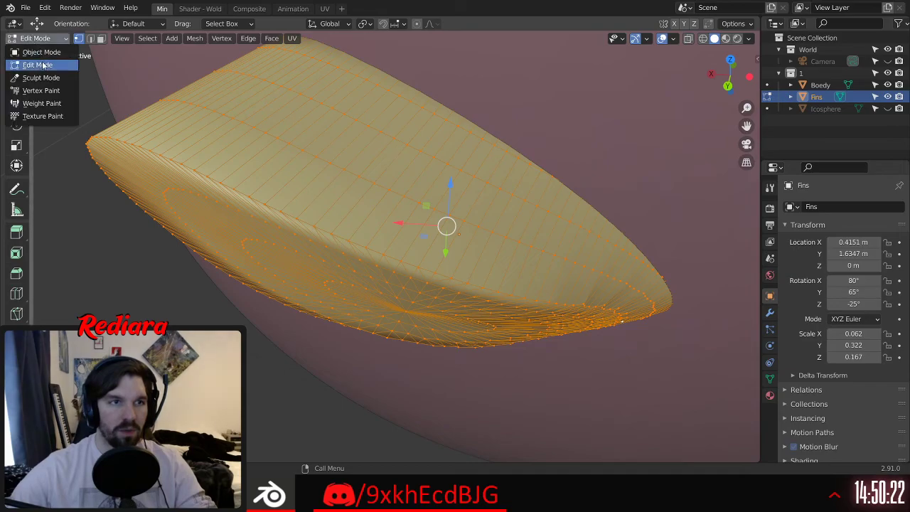
{"action": "left_click", "coordinate": [54, 54]}
Step: Deselect the fin and examine its smoothed shading up close and against the whole body
{"action": "left_click", "coordinate": [154, 271]}
{"action": "middle_click_drag", "start_coordinate": [231, 277], "coordinate": [326, 357]}
{"action": "scroll", "coordinate": [312, 273], "scroll_direction": "down", "scroll_amount": 4}
{"action": "scroll", "coordinate": [451, 308], "scroll_direction": "up", "scroll_amount": 5}
{"action": "scroll", "coordinate": [367, 246], "scroll_direction": "down", "scroll_amount": 3}
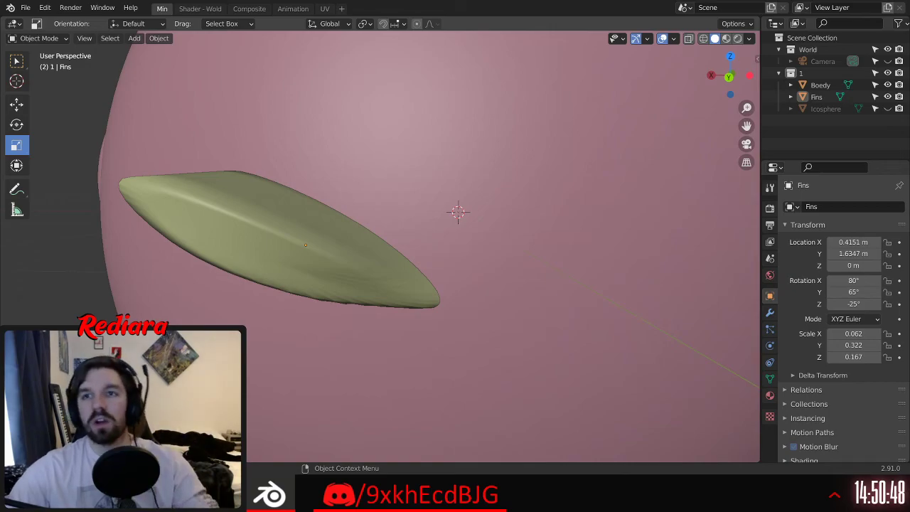
{"action": "scroll", "coordinate": [407, 206], "scroll_direction": "down", "scroll_amount": 10}
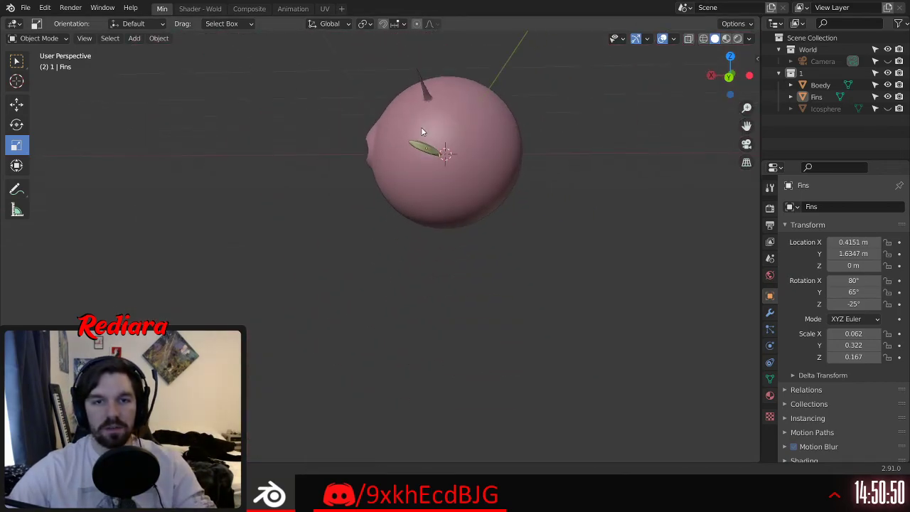
{"action": "middle_click_drag", "start_coordinate": [407, 206], "coordinate": [277, 178]}
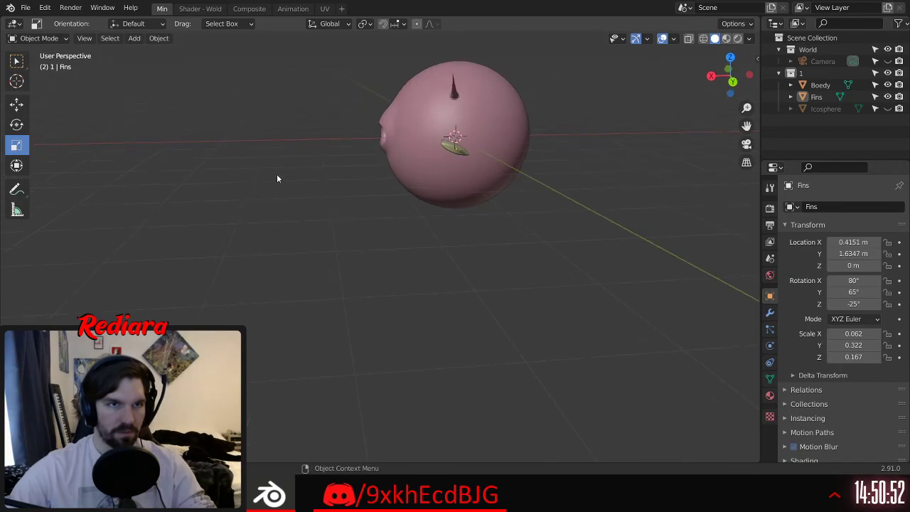
Step: Add a mesh cylinder with 50 vertices
{"action": "left_click", "coordinate": [135, 38]}
{"action": "mouse_move", "coordinate": [185, 52]}
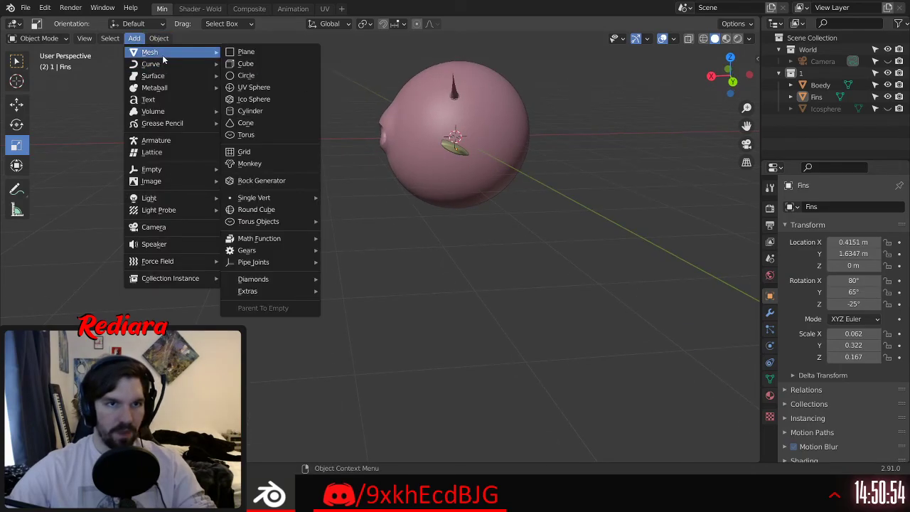
{"action": "left_click", "coordinate": [258, 114]}
{"action": "left_click", "coordinate": [133, 312]}
{"action": "type", "text": "50"}
{"action": "key", "text": "Return"}
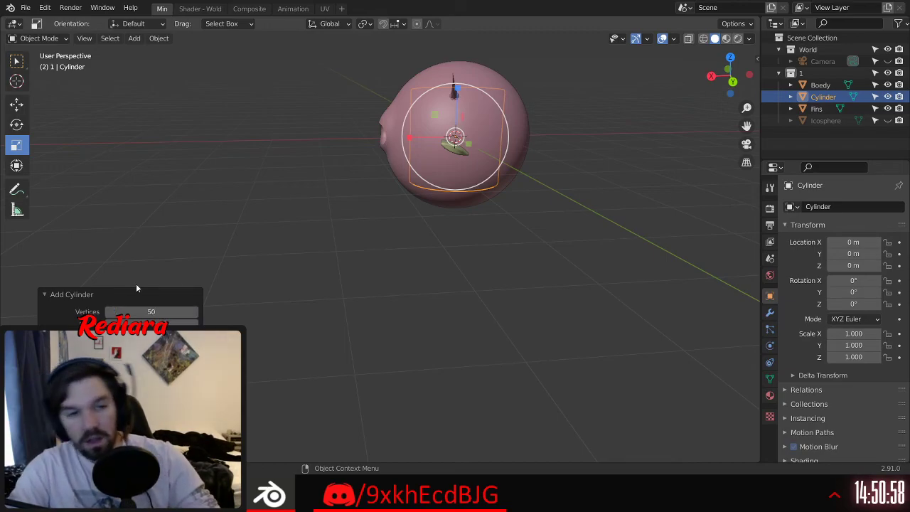
Step: Move the new cylinder along X to about 4.34 m, clear of the body
{"action": "left_click", "coordinate": [16, 104]}
{"action": "left_click_drag", "start_coordinate": [420, 144], "coordinate": [209, 142]}
{"action": "middle_click_drag", "start_coordinate": [209, 142], "coordinate": [330, 244]}
{"action": "scroll", "coordinate": [366, 179], "scroll_direction": "up", "scroll_amount": 6}
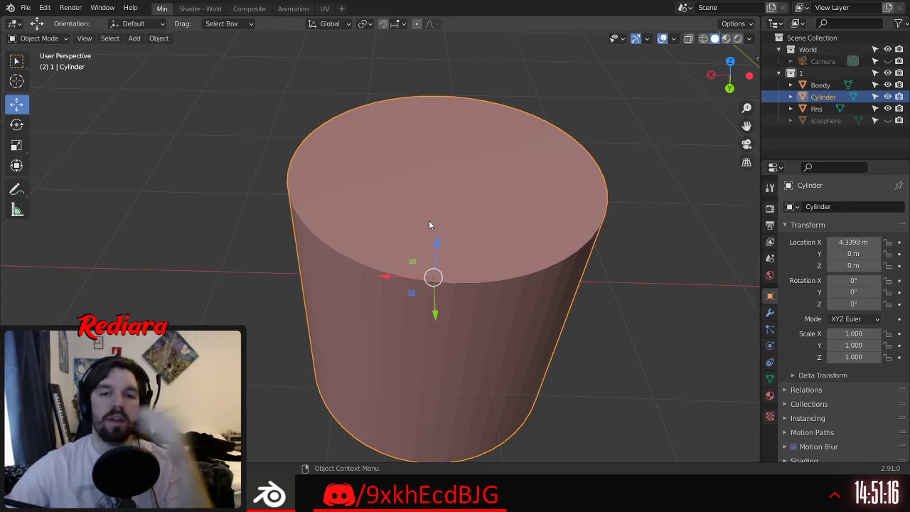
{"action": "scroll", "coordinate": [431, 219], "scroll_direction": "down", "scroll_amount": 4}
{"action": "middle_click_drag", "start_coordinate": [392, 235], "coordinate": [420, 316]}
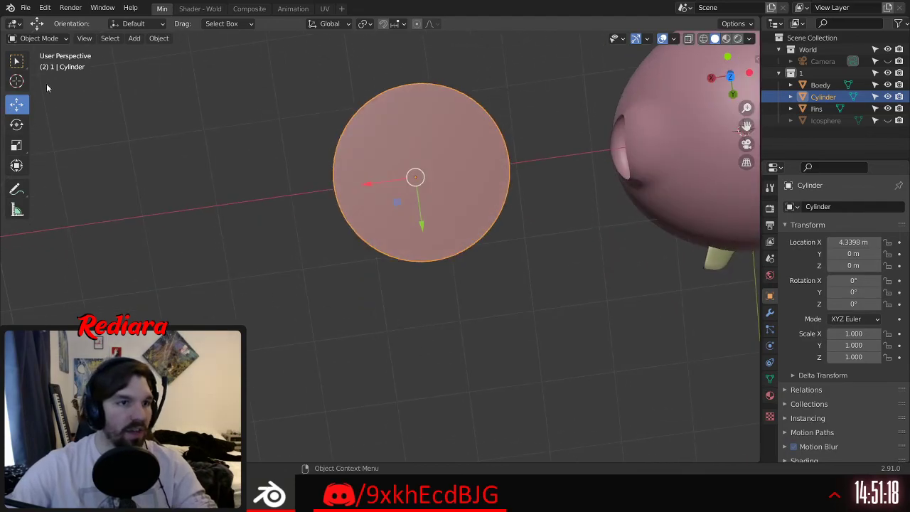
Step: Enter Edit Mode on the cylinder, switch to edge selection and select one vertical edge on its Y-facing side
{"action": "left_click", "coordinate": [39, 38]}
{"action": "left_click", "coordinate": [34, 63]}
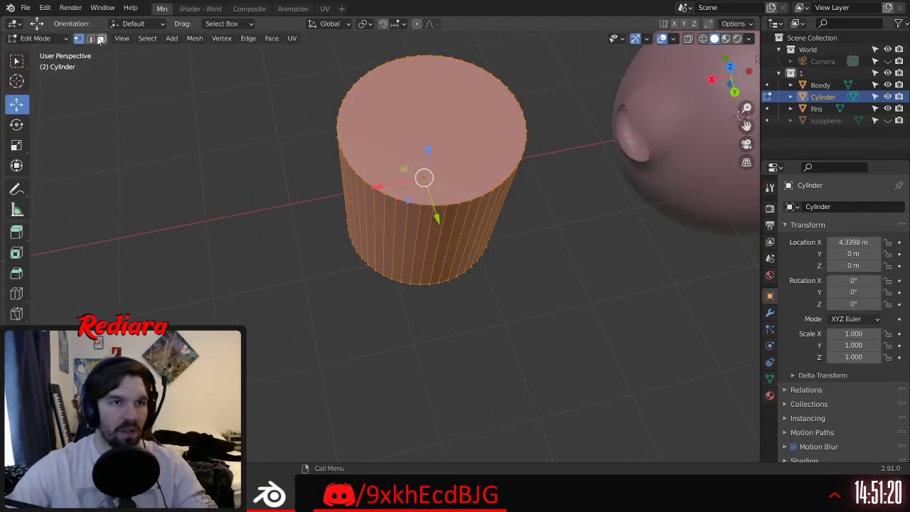
{"action": "left_click", "coordinate": [100, 39]}
{"action": "left_click", "coordinate": [90, 39]}
{"action": "middle_click_drag", "start_coordinate": [335, 178], "coordinate": [359, 190]}
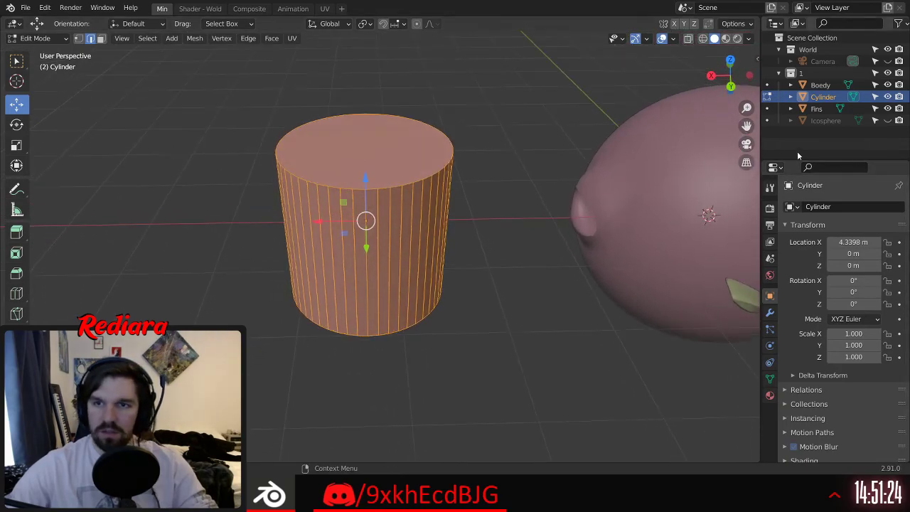
{"action": "left_click", "coordinate": [730, 90]}
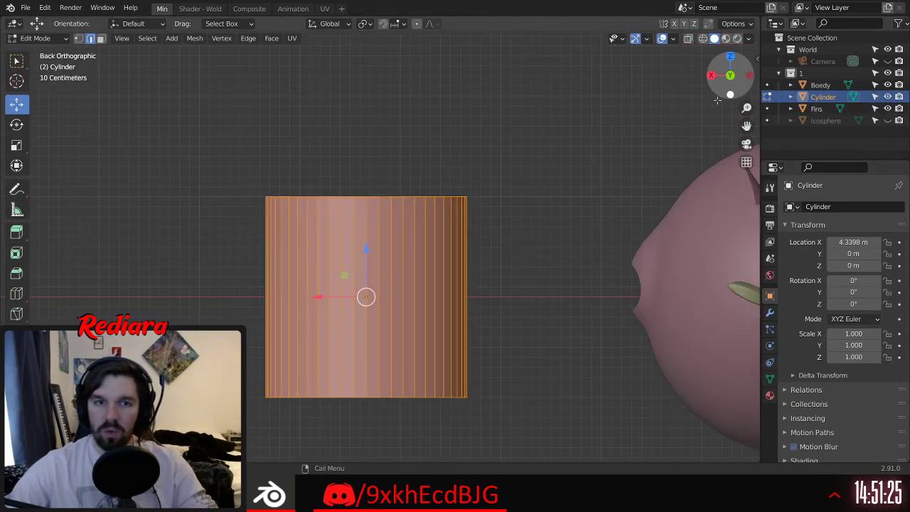
{"action": "left_click", "coordinate": [369, 224]}
{"action": "middle_click_drag", "start_coordinate": [371, 221], "coordinate": [366, 211]}
Step: Pull the selected edge outward along Y, adjusting the proportional falloff and widening its influence to give the cylinder a teardrop profile
{"action": "left_click_drag", "start_coordinate": [369, 192], "coordinate": [351, 343]}
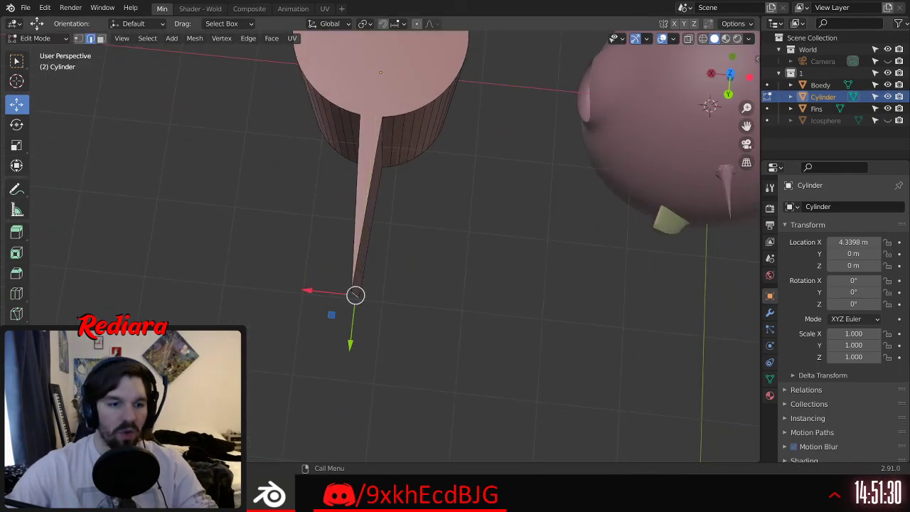
{"action": "left_click", "coordinate": [108, 449]}
{"action": "left_click", "coordinate": [151, 414]}
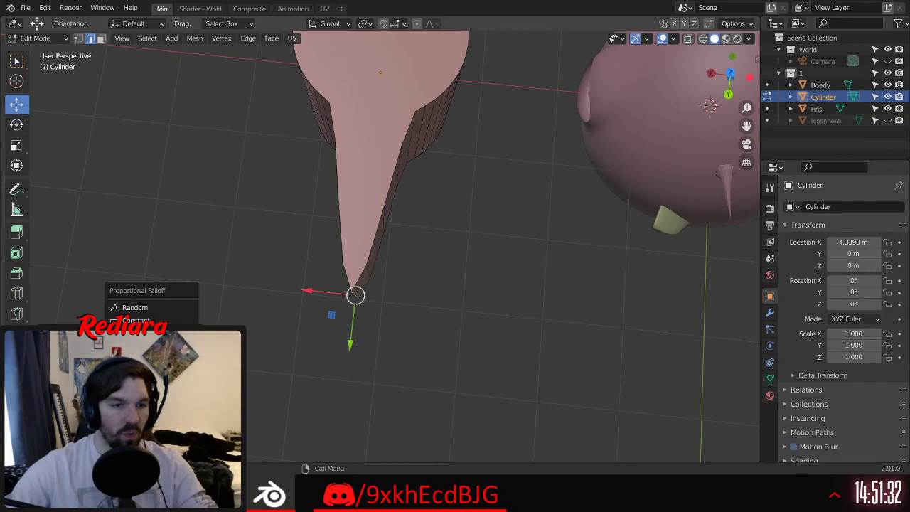
{"action": "left_click", "coordinate": [139, 346]}
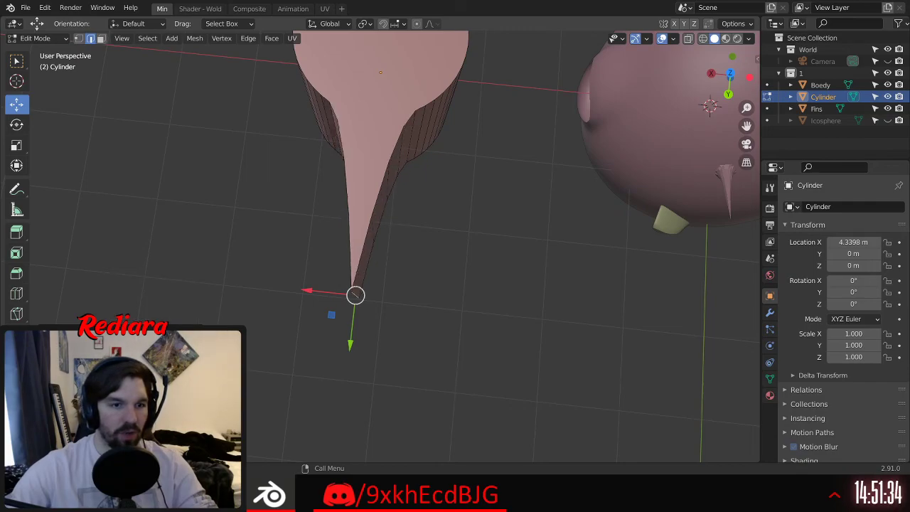
{"action": "left_click_drag", "start_coordinate": [151, 425], "coordinate": [200, 425]}
{"action": "middle_click_drag", "start_coordinate": [432, 200], "coordinate": [376, 283]}
{"action": "scroll", "coordinate": [358, 165], "scroll_direction": "up", "scroll_amount": 4}
{"action": "middle_click_drag", "start_coordinate": [353, 176], "coordinate": [495, 154]}
{"action": "scroll", "coordinate": [373, 194], "scroll_direction": "down", "scroll_amount": 6}
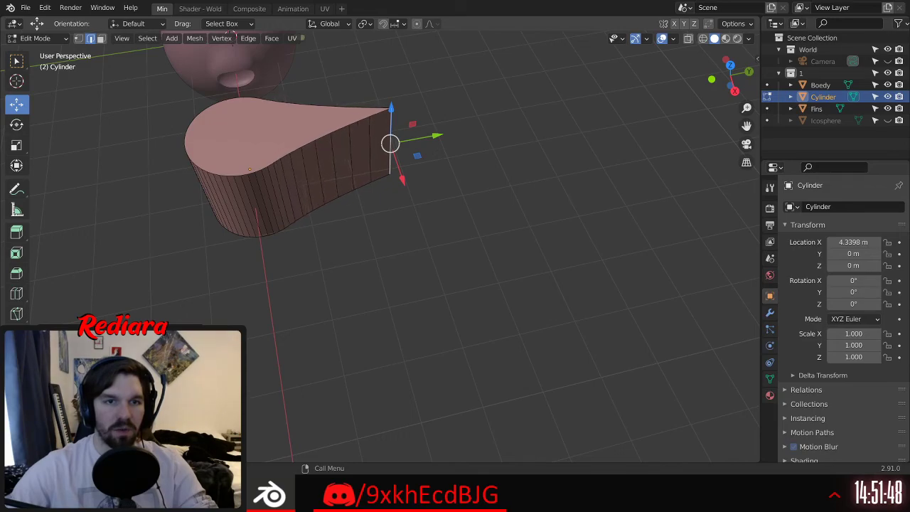
{"action": "middle_click_drag", "start_coordinate": [255, 297], "coordinate": [405, 196]}
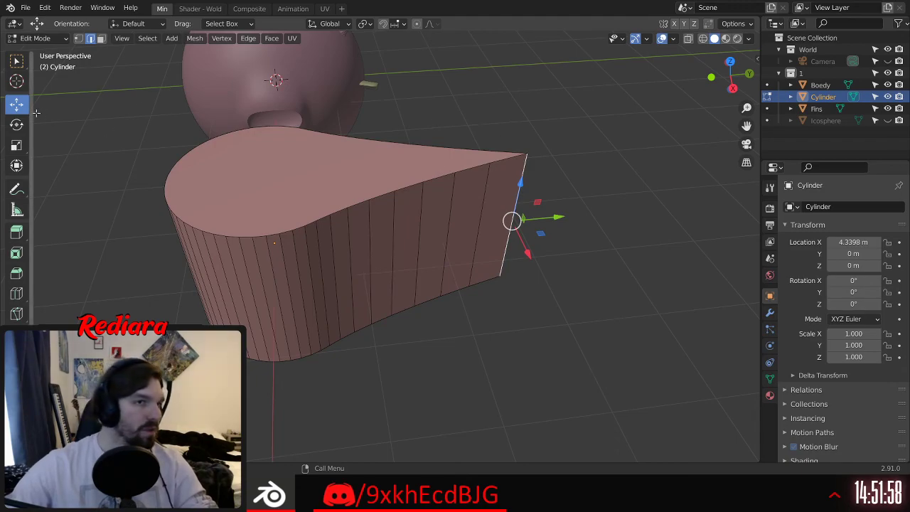
Step: Return to Object Mode and scale the teardrop cylinder to about 0.234 in X and Y and 0.703 in Z
{"action": "left_click", "coordinate": [36, 38]}
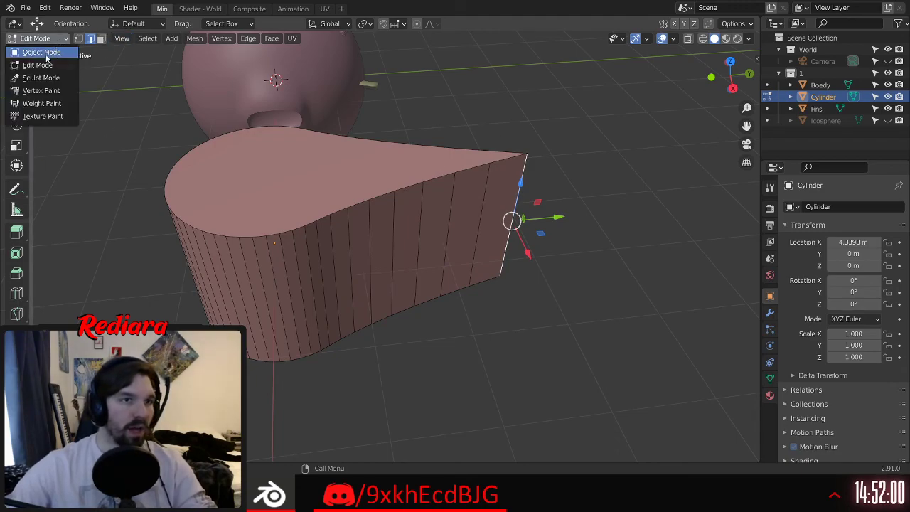
{"action": "left_click", "coordinate": [32, 47]}
{"action": "left_click", "coordinate": [16, 145]}
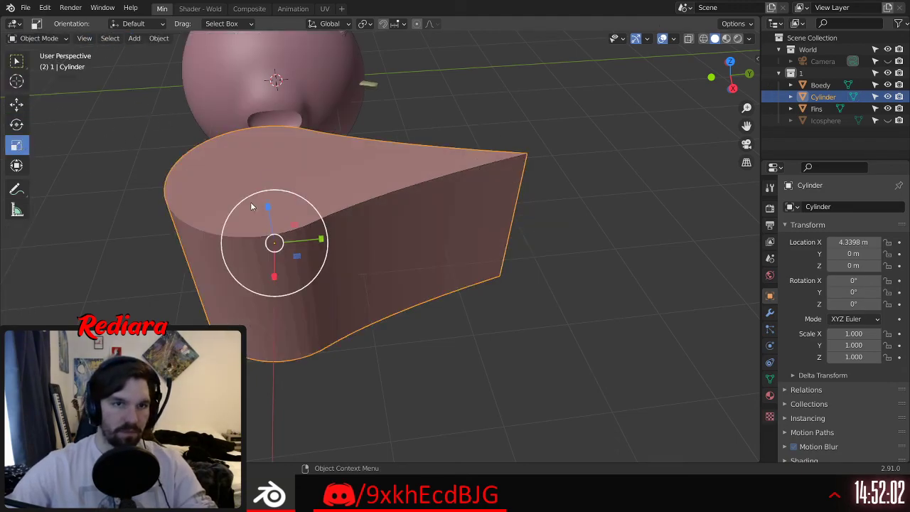
{"action": "middle_click_drag", "start_coordinate": [301, 187], "coordinate": [436, 194], "text": "shift"}
{"action": "left_click_drag", "start_coordinate": [455, 186], "coordinate": [417, 196]}
{"action": "middle_click_drag", "start_coordinate": [427, 182], "coordinate": [394, 217], "text": "shift"}
{"action": "left_click_drag", "start_coordinate": [369, 210], "coordinate": [379, 141]}
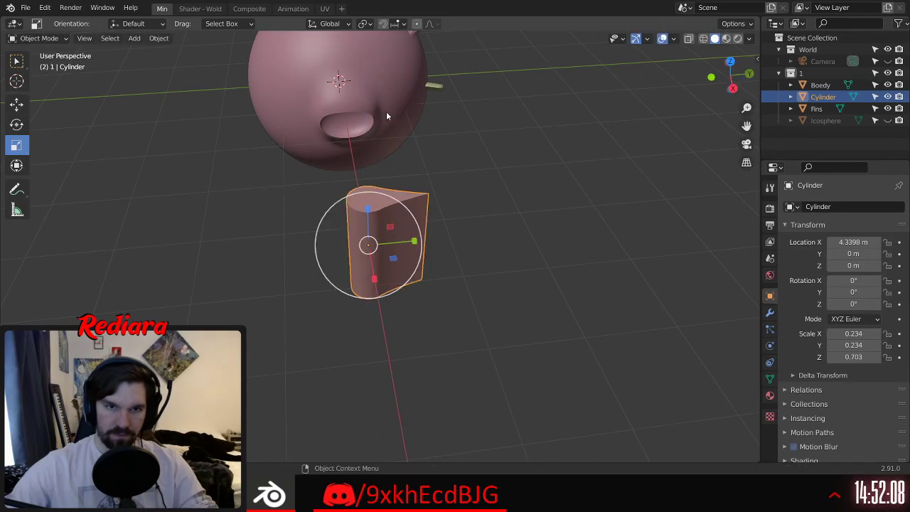
Step: Stretch the cylinder into a long bar, setting its Z scale to about 3.379
{"action": "scroll", "coordinate": [386, 113], "scroll_direction": "down", "scroll_amount": 6}
{"action": "middle_click_drag", "start_coordinate": [406, 153], "coordinate": [391, 134]}
{"action": "left_click_drag", "start_coordinate": [368, 97], "coordinate": [390, 462]}
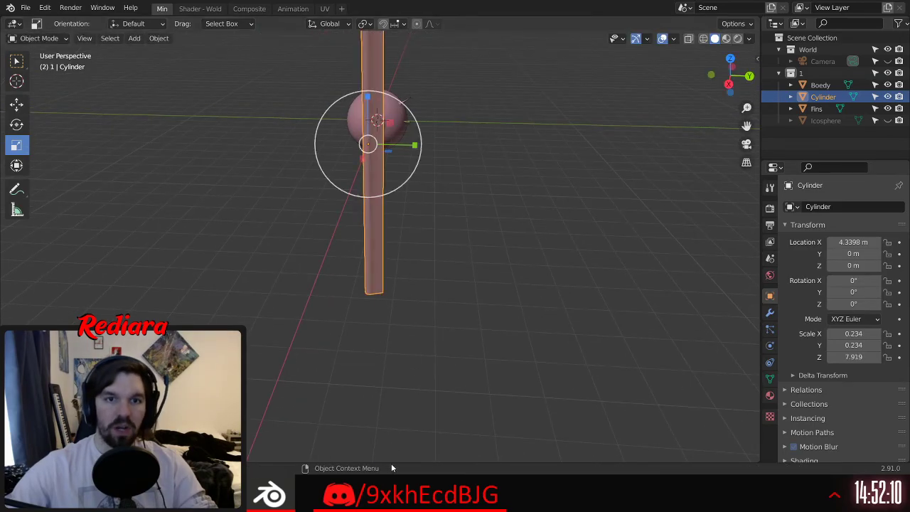
{"action": "middle_click_drag", "start_coordinate": [379, 219], "coordinate": [383, 219]}
{"action": "scroll", "coordinate": [382, 220], "scroll_direction": "up", "scroll_amount": 3}
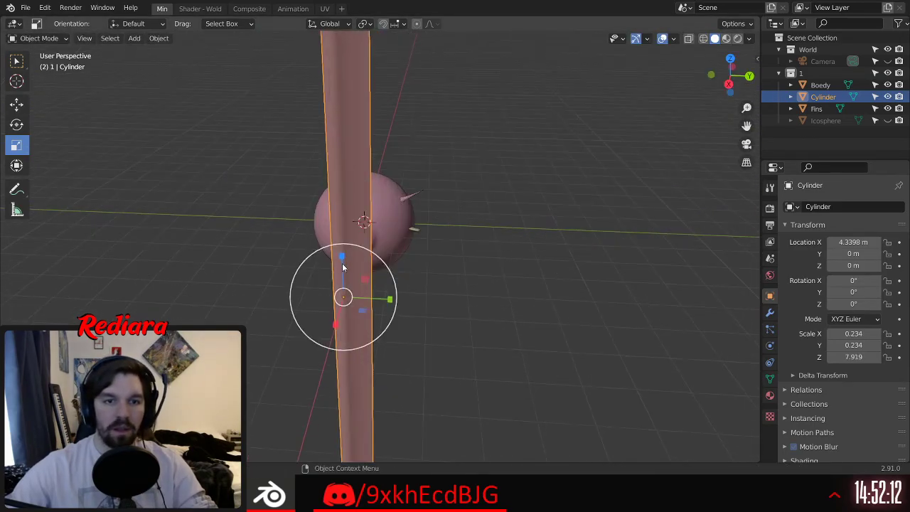
{"action": "key", "text": "s"}
{"action": "left_click", "coordinate": [331, 284]}
{"action": "middle_click_drag", "start_coordinate": [332, 284], "coordinate": [356, 271]}
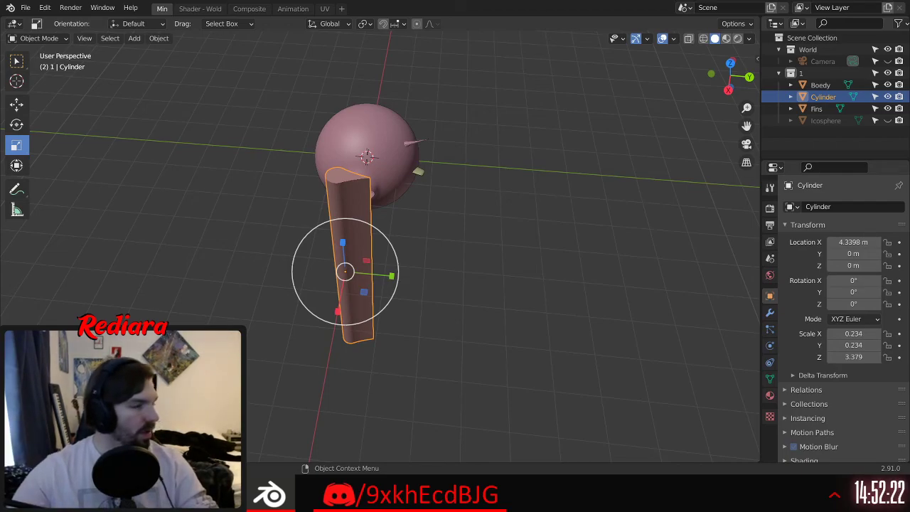
Step: Cut about 16 evenly spaced horizontal edge loops along the cylinder's height with Loop Cut in Edit Mode
{"action": "scroll", "coordinate": [270, 176], "scroll_direction": "up", "scroll_amount": 3}
{"action": "middle_click_drag", "start_coordinate": [410, 202], "coordinate": [234, 199]}
{"action": "left_click", "coordinate": [57, 39]}
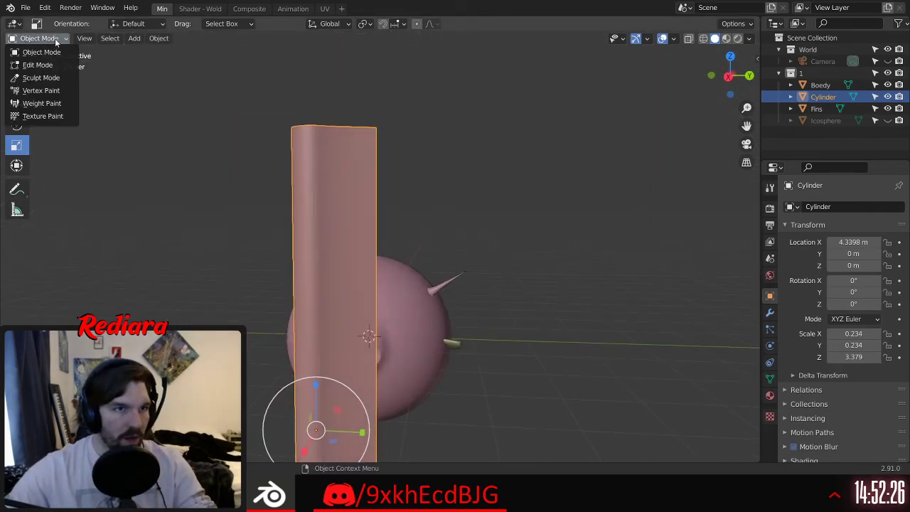
{"action": "left_click", "coordinate": [42, 65]}
{"action": "middle_click_drag", "start_coordinate": [199, 142], "coordinate": [218, 36], "text": "shift"}
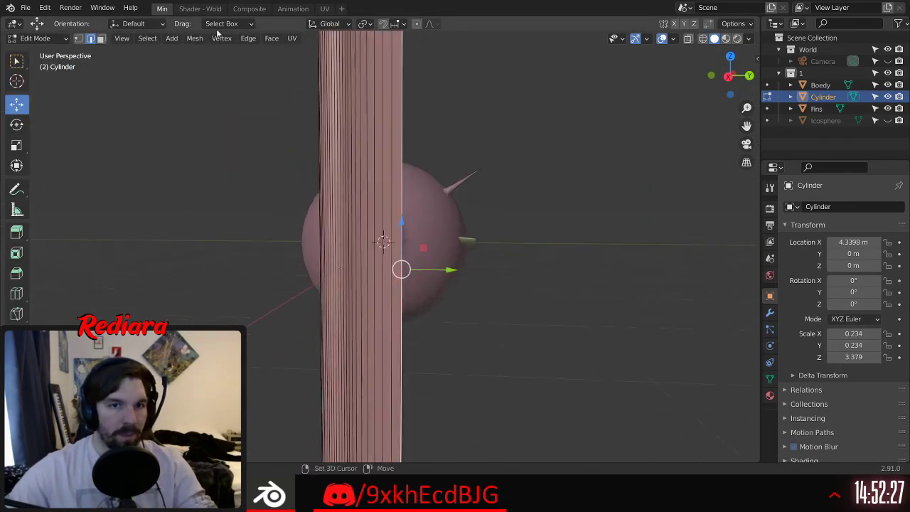
{"action": "left_click", "coordinate": [16, 294]}
{"action": "scroll", "coordinate": [267, 285], "scroll_direction": "down", "scroll_amount": 3}
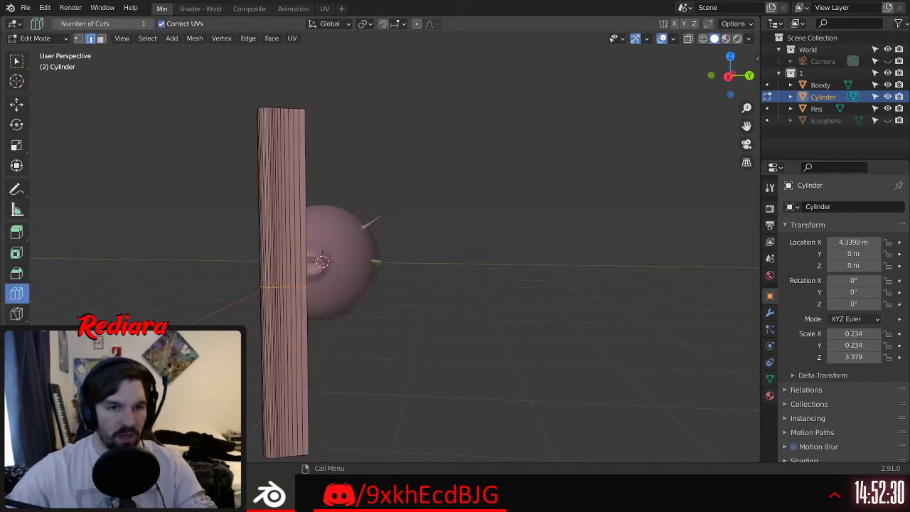
{"action": "scroll", "coordinate": [272, 286], "scroll_direction": "up", "scroll_amount": 8}
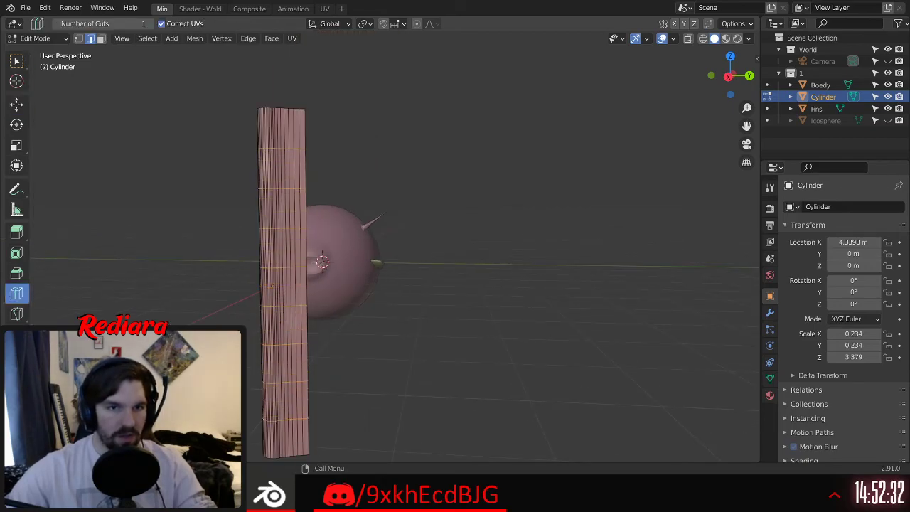
{"action": "scroll", "coordinate": [272, 285], "scroll_direction": "up", "scroll_amount": 5}
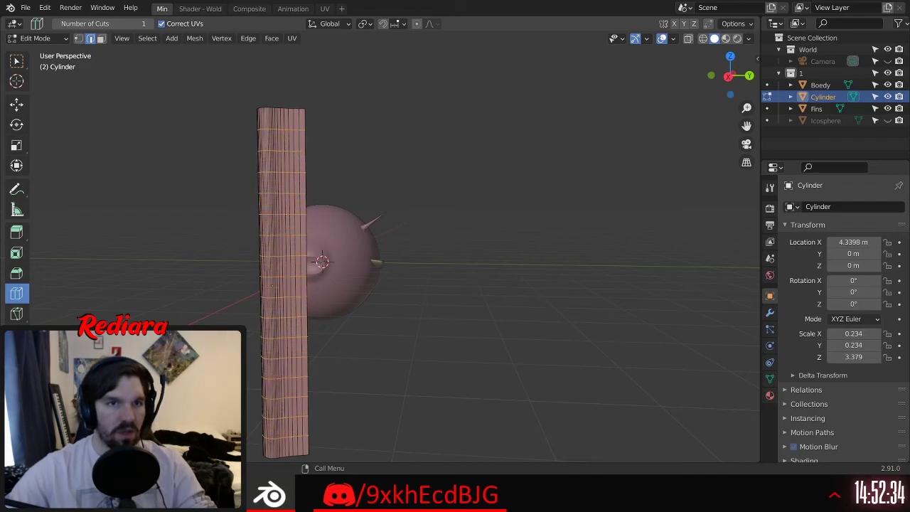
{"action": "middle_click_drag", "start_coordinate": [166, 187], "coordinate": [175, 216]}
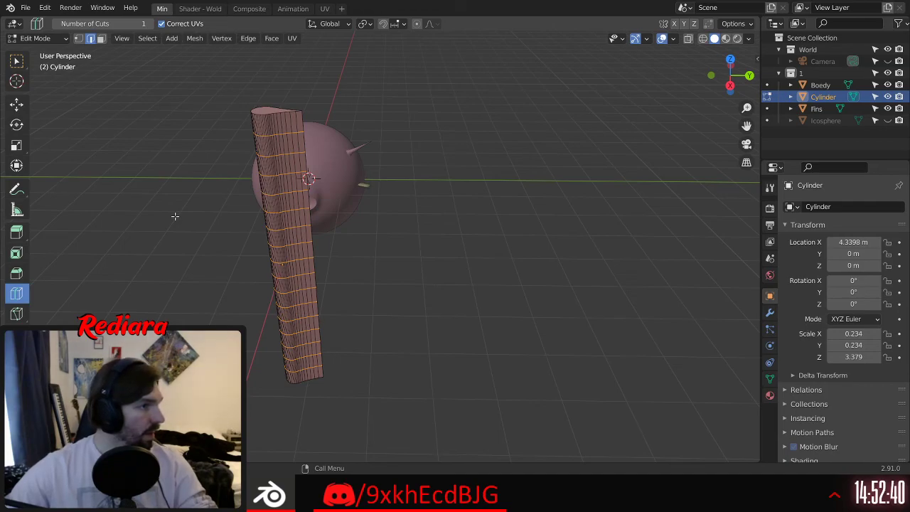
Step: Switch to face selection and select the cylinder's teardrop-shaped top end face
{"action": "left_click", "coordinate": [17, 105]}
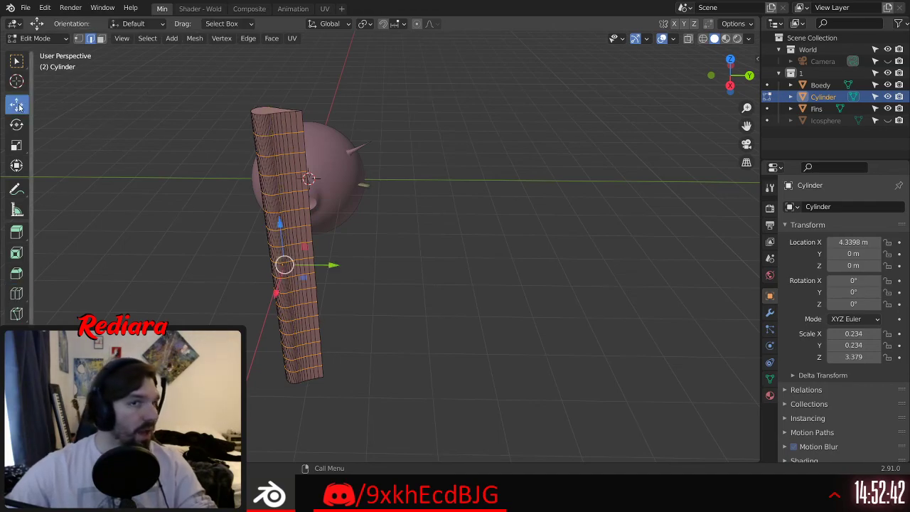
{"action": "left_click", "coordinate": [101, 38]}
{"action": "middle_click_drag", "start_coordinate": [192, 119], "coordinate": [263, 191], "text": "shift"}
{"action": "scroll", "coordinate": [274, 190], "scroll_direction": "up", "scroll_amount": 3}
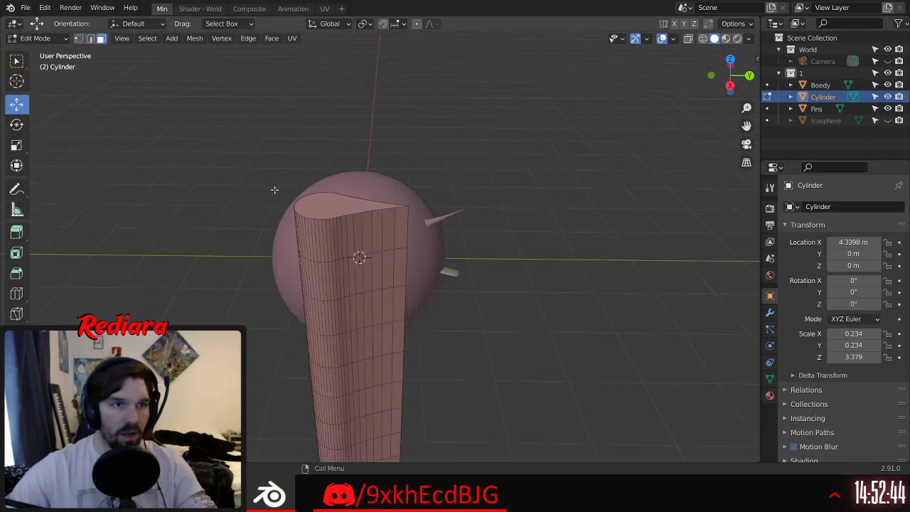
{"action": "left_click", "coordinate": [323, 204]}
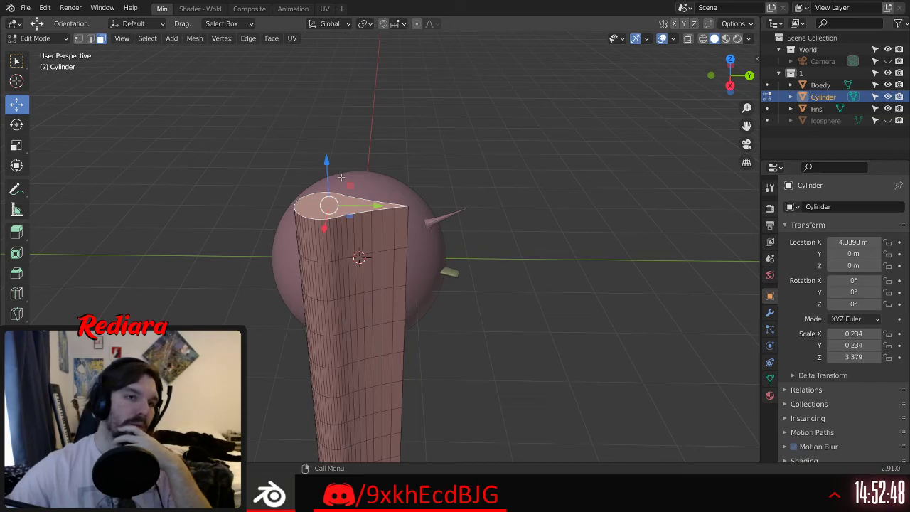
Step: Try to reshape the top end face with the Rotate and Transform tools, undoing each attempt
{"action": "left_click", "coordinate": [16, 125]}
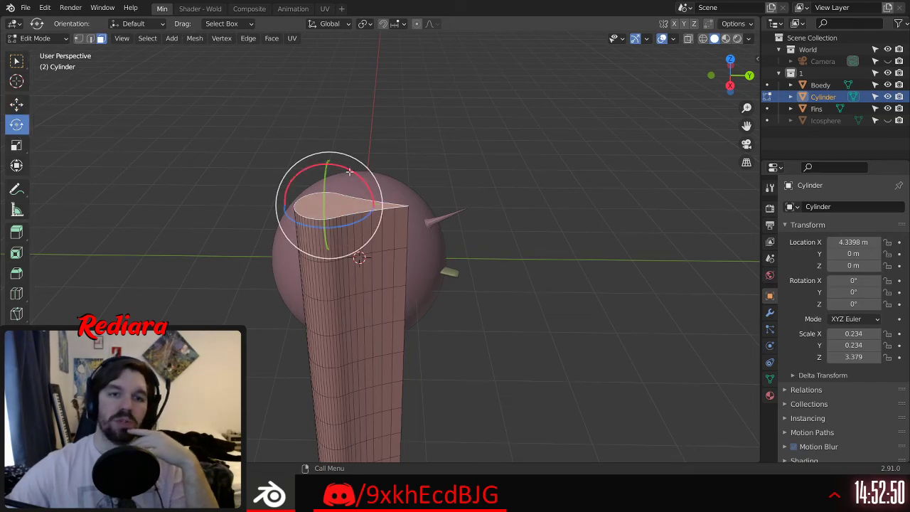
{"action": "left_click_drag", "start_coordinate": [349, 171], "coordinate": [382, 190]}
{"action": "key", "text": "ctrl+z"}
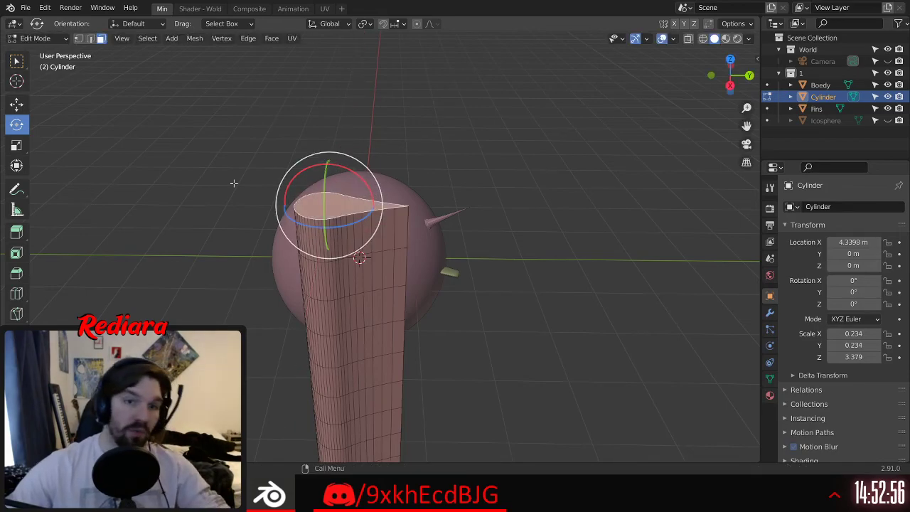
{"action": "left_click", "coordinate": [14, 167]}
{"action": "left_click_drag", "start_coordinate": [307, 184], "coordinate": [381, 372]}
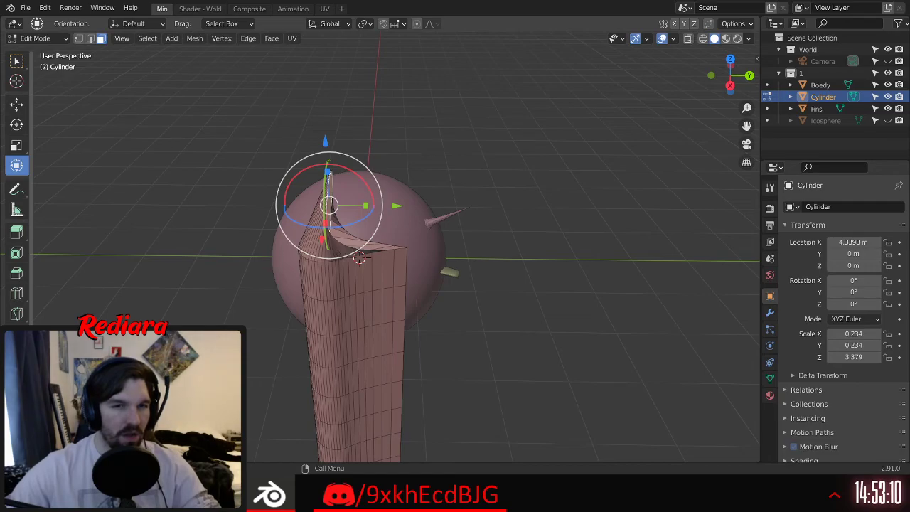
{"action": "key", "text": "ctrl+z"}
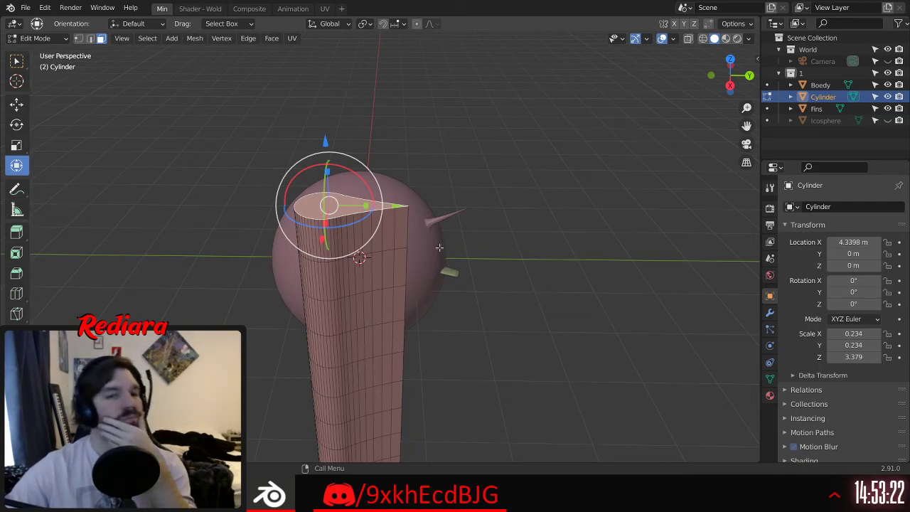
Step: Try to tilt the top end face about the X axis with proportional falloff, and undo the tilt
{"action": "scroll", "coordinate": [408, 250], "scroll_direction": "down", "scroll_amount": 5}
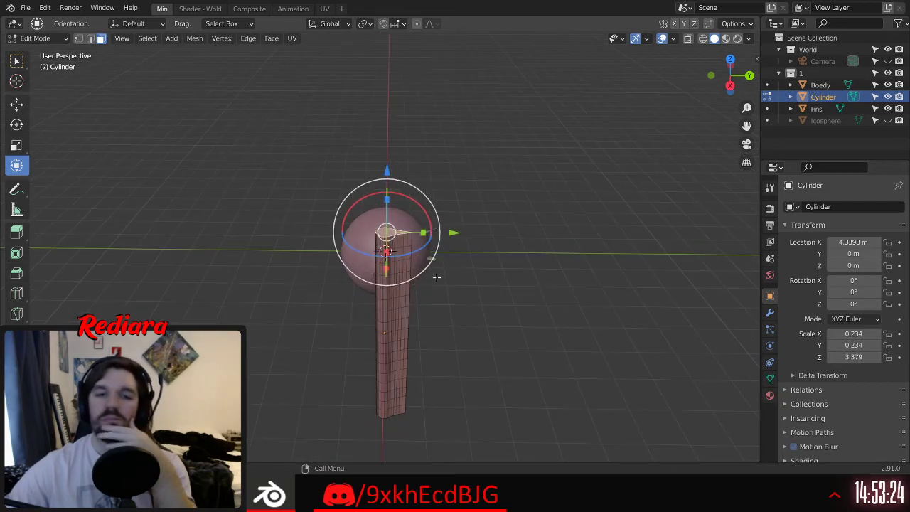
{"action": "middle_click_drag", "start_coordinate": [425, 277], "coordinate": [409, 176], "text": "shift"}
{"action": "scroll", "coordinate": [409, 176], "scroll_direction": "up", "scroll_amount": 5}
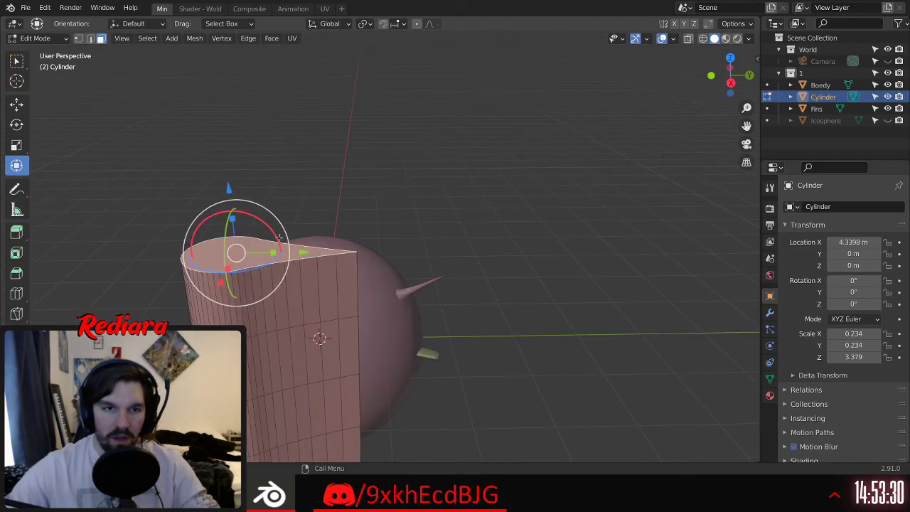
{"action": "left_click_drag", "start_coordinate": [279, 238], "coordinate": [287, 242]}
{"action": "middle_click_drag", "start_coordinate": [283, 399], "coordinate": [304, 318], "text": "shift"}
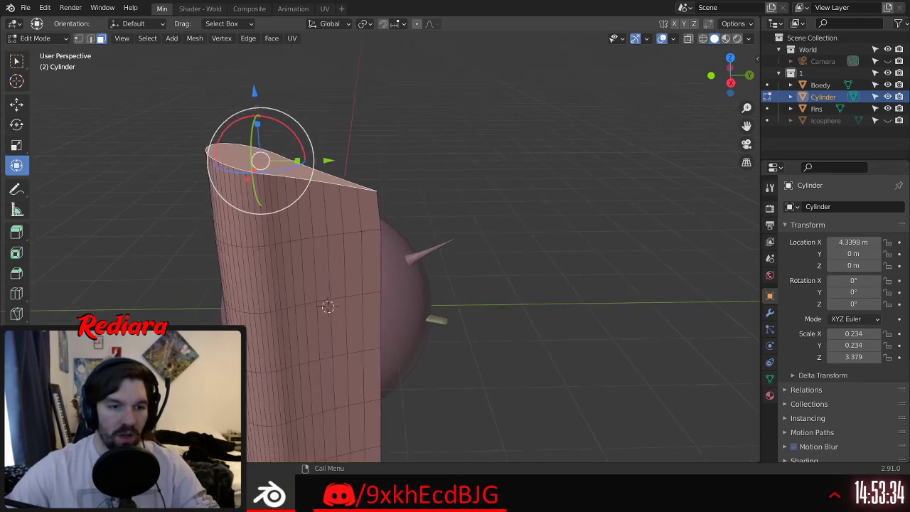
{"action": "key", "text": "ctrl+z"}
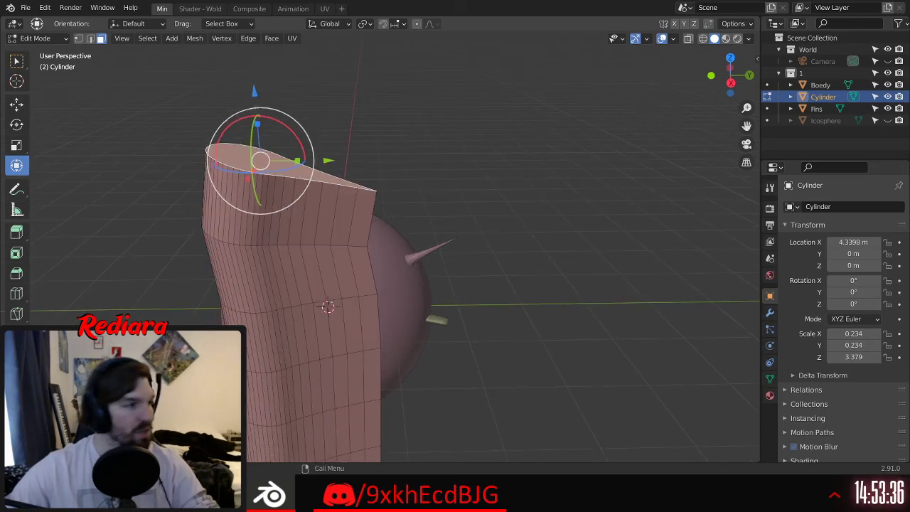
Step: Shift the top end face about 0.45 m along Y, trying different proportional falloff types to bend the upper segments
{"action": "middle_click_drag", "start_coordinate": [215, 286], "coordinate": [300, 259]}
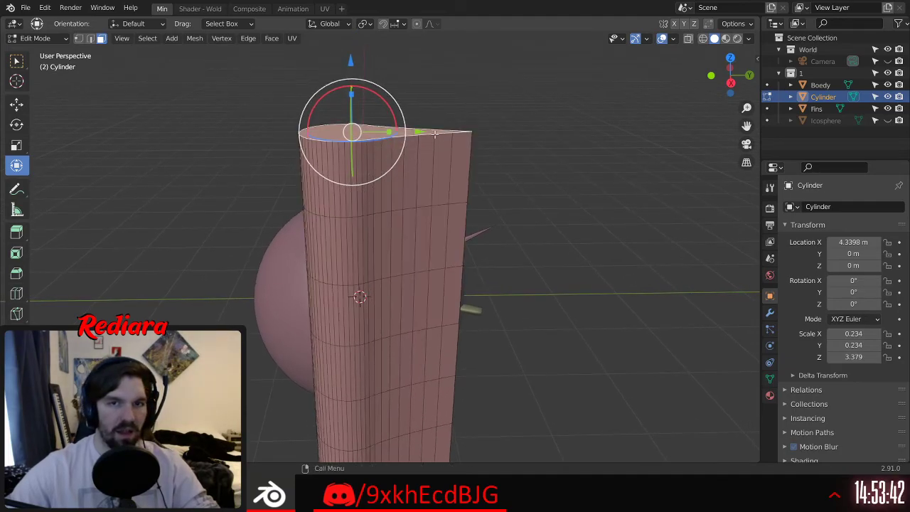
{"action": "key", "text": "e"}
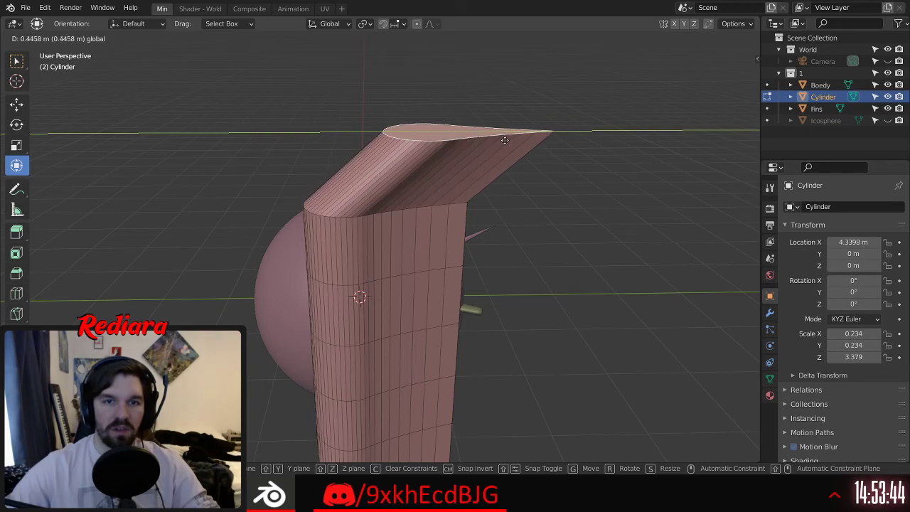
{"action": "left_click", "coordinate": [506, 141]}
{"action": "left_click", "coordinate": [93, 449]}
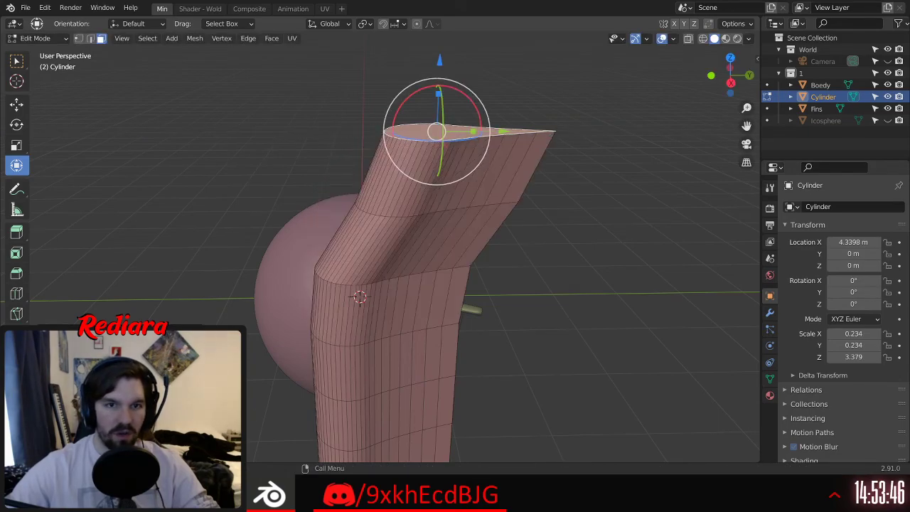
{"action": "key", "text": "shift+o"}
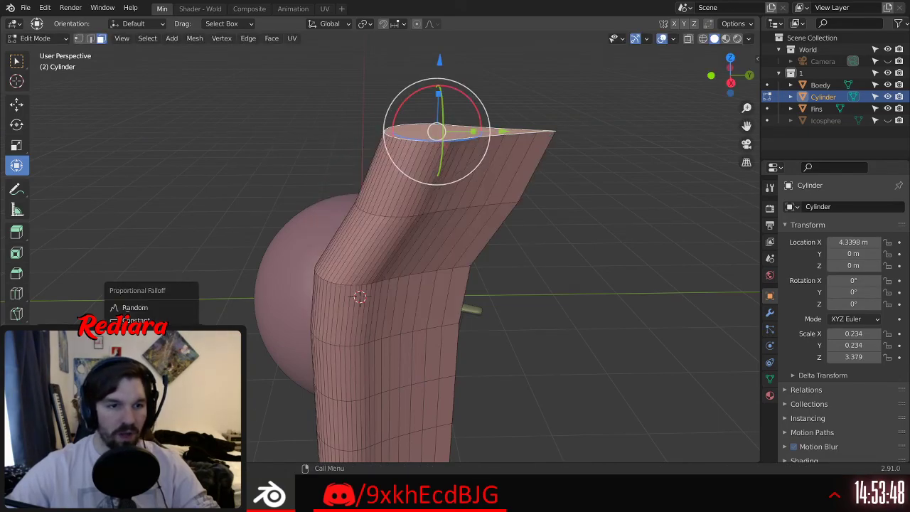
{"action": "left_click", "coordinate": [135, 382]}
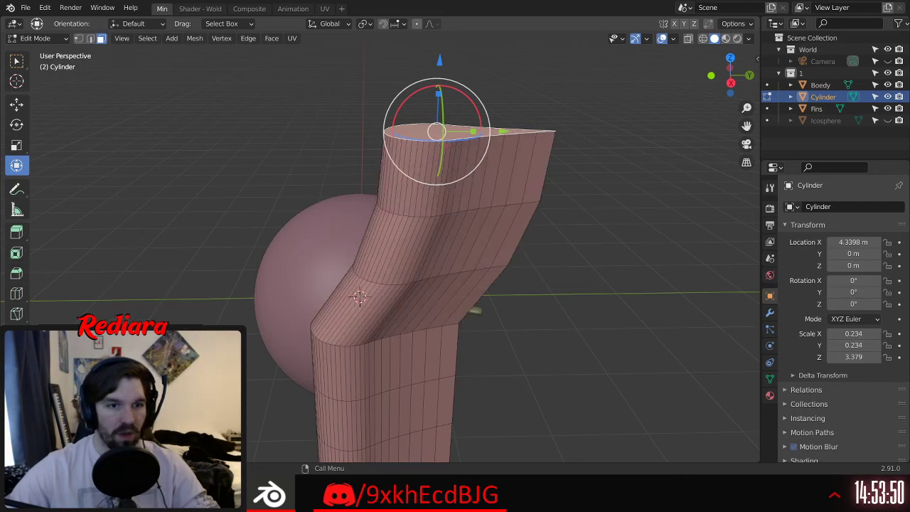
{"action": "key", "text": "shift+o"}
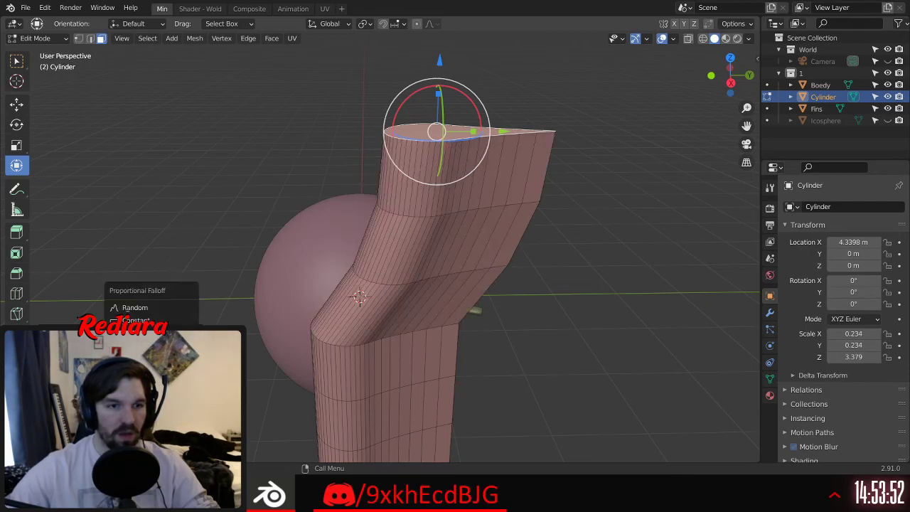
{"action": "left_click", "coordinate": [135, 346]}
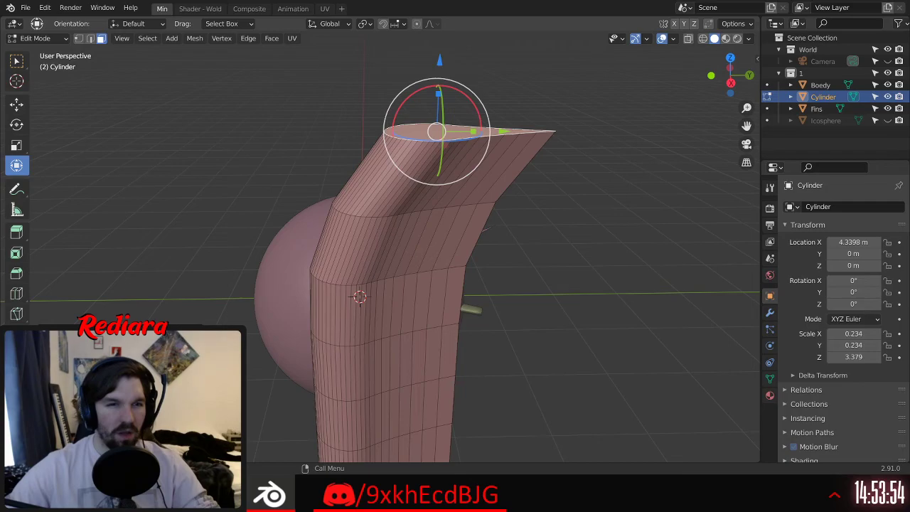
Step: Tilt the shifted end face about the X axis so its pointed edge drops, and change the proportional falloff of the rotation
{"action": "left_click_drag", "start_coordinate": [475, 104], "coordinate": [484, 135]}
{"action": "middle_click_drag", "start_coordinate": [484, 135], "coordinate": [310, 221]}
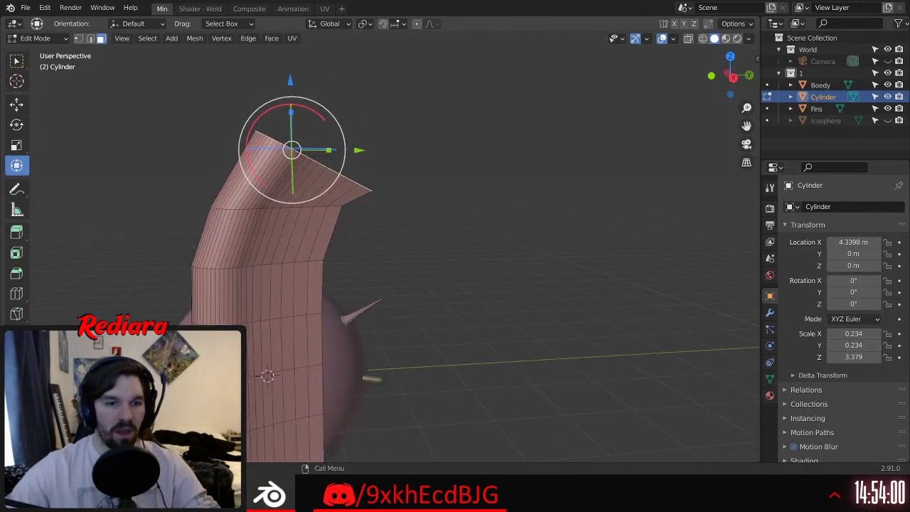
{"action": "key", "text": "ctrl+z"}
{"action": "key", "text": "shift+o"}
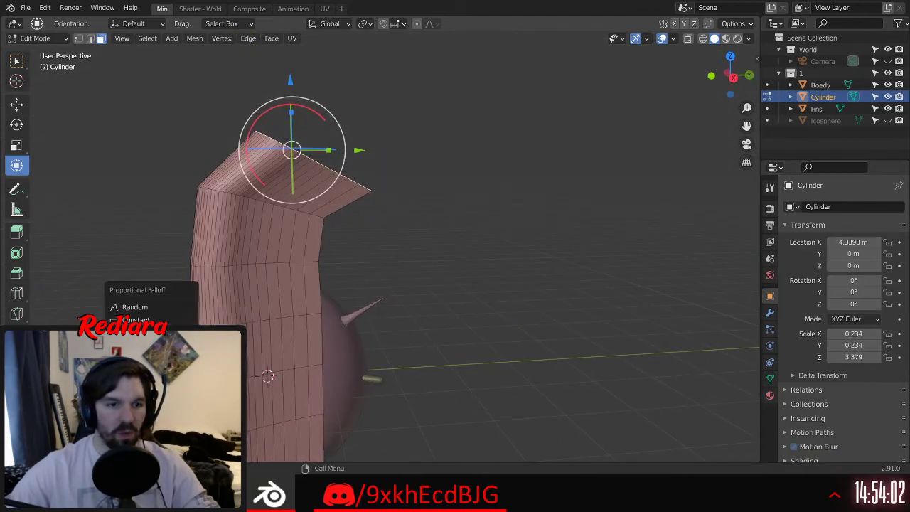
{"action": "middle_click_drag", "start_coordinate": [266, 376], "coordinate": [241, 210]}
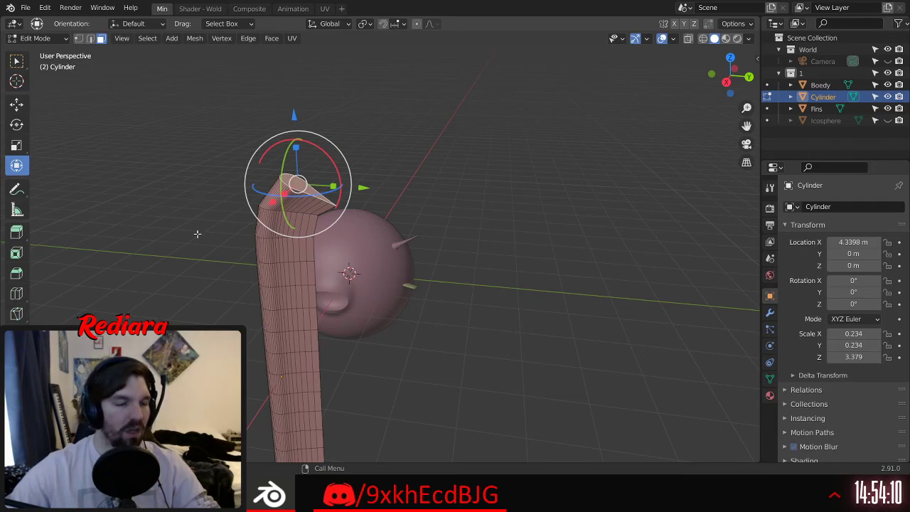
Step: Extrude the tilted end face into a new segment and lower its end to continue the bend
{"action": "left_click", "coordinate": [18, 232]}
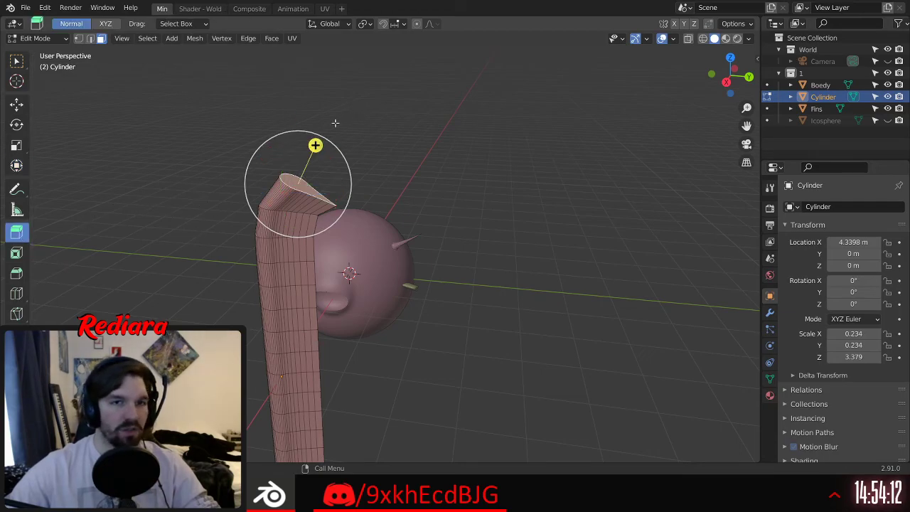
{"action": "left_click_drag", "start_coordinate": [316, 146], "coordinate": [417, 73]}
{"action": "left_click", "coordinate": [16, 104]}
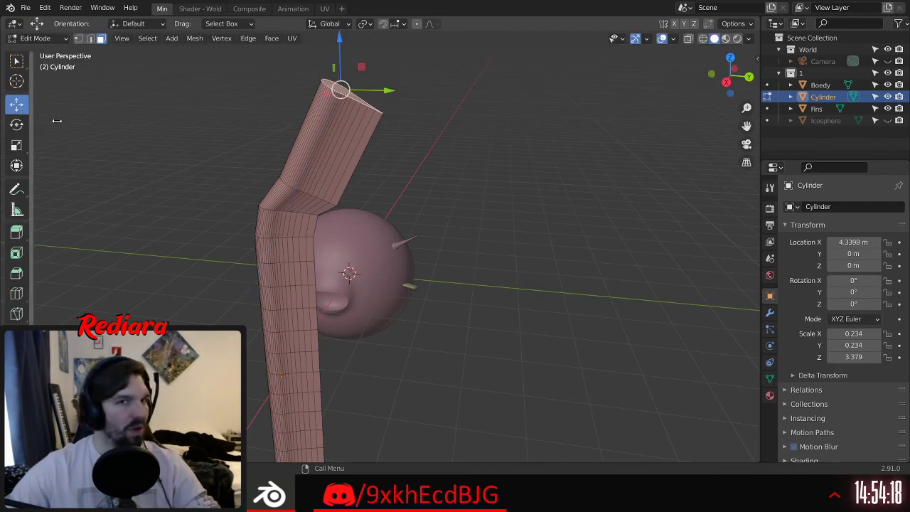
{"action": "left_click_drag", "start_coordinate": [340, 40], "coordinate": [366, 142]}
Step: Rotate the extruded end face further about the X axis to follow the curve
{"action": "left_click", "coordinate": [16, 165]}
{"action": "scroll", "coordinate": [284, 110], "scroll_direction": "up", "scroll_amount": 4}
{"action": "middle_click_drag", "start_coordinate": [286, 110], "coordinate": [278, 221]}
{"action": "scroll", "coordinate": [328, 206], "scroll_direction": "down", "scroll_amount": 4}
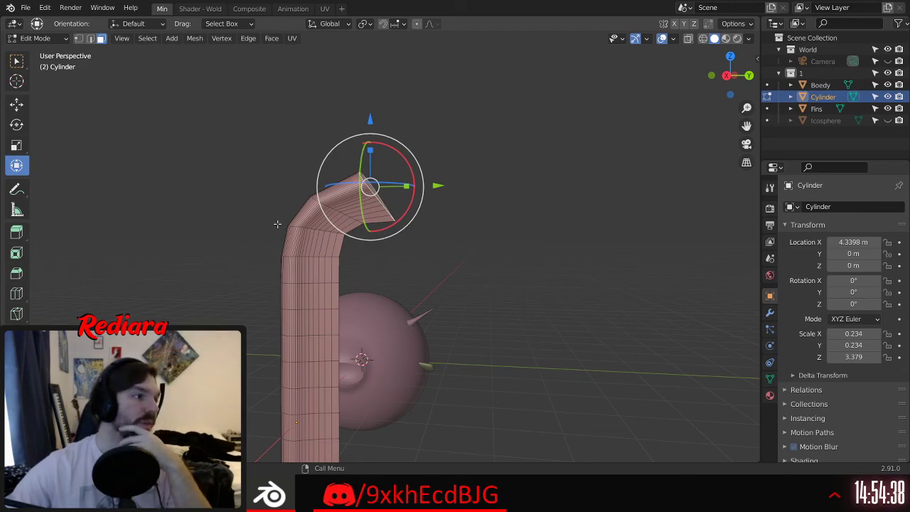
Step: Extrude another segment from the end face and move its end down along Z to flatten the arch
{"action": "scroll", "coordinate": [470, 185], "scroll_direction": "up", "scroll_amount": 3}
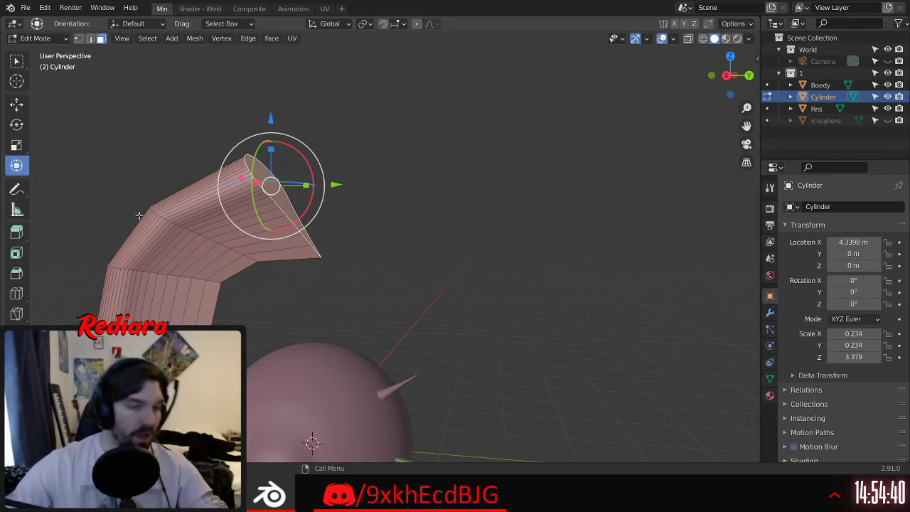
{"action": "middle_click_drag", "start_coordinate": [96, 186], "coordinate": [157, 173], "text": "shift"}
{"action": "left_click", "coordinate": [17, 231]}
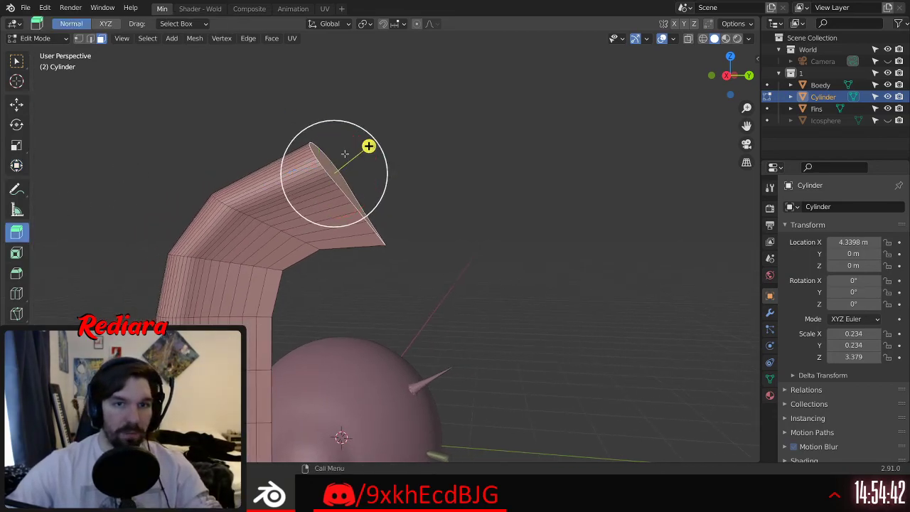
{"action": "left_click_drag", "start_coordinate": [359, 151], "coordinate": [475, 107]}
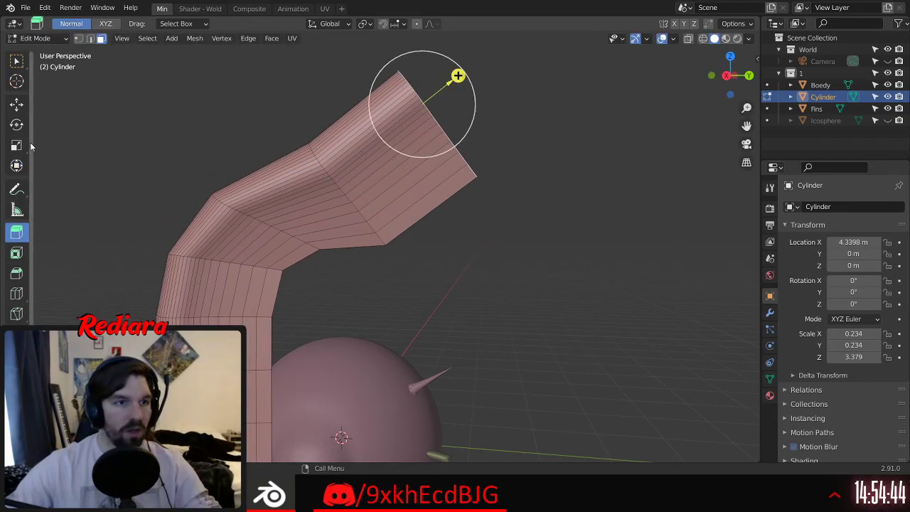
{"action": "left_click", "coordinate": [17, 104]}
{"action": "left_click_drag", "start_coordinate": [423, 50], "coordinate": [422, 104]}
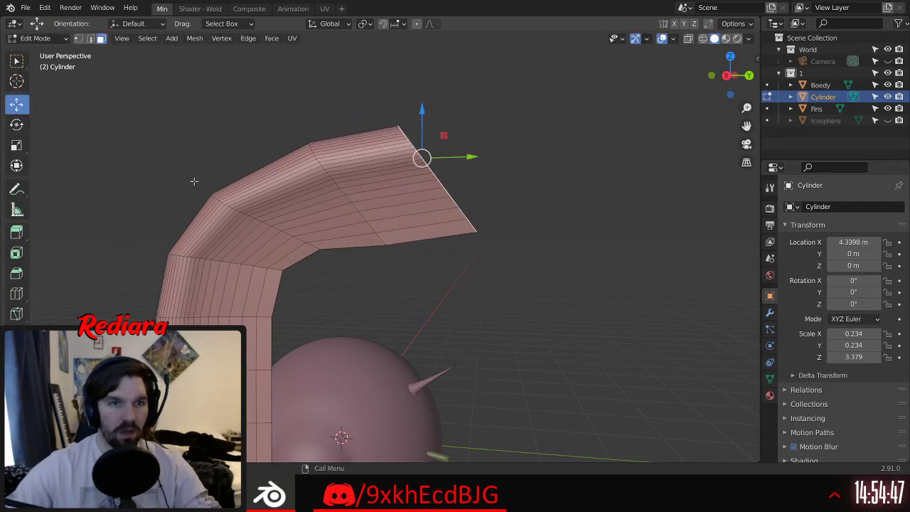
Step: Rotate the new end face about the X axis until nearly vertical and scale it uniformly to about 0.8
{"action": "left_click", "coordinate": [16, 165]}
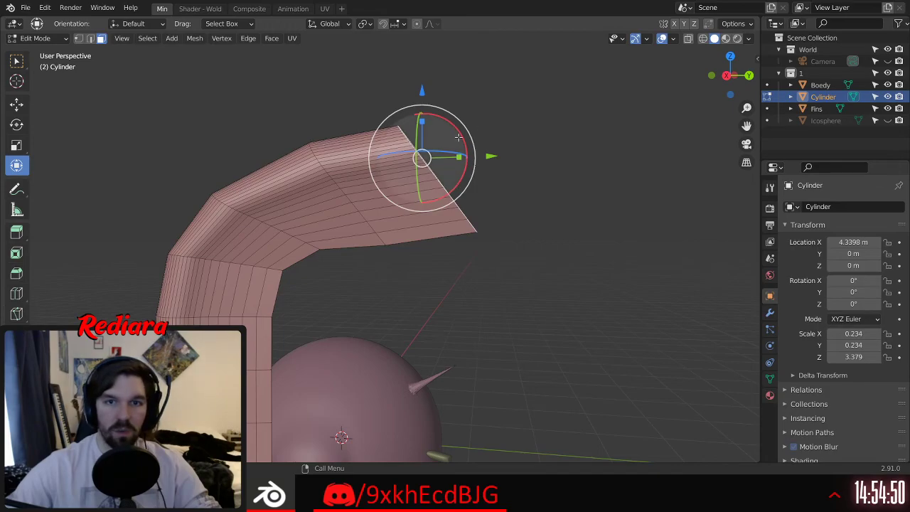
{"action": "left_click_drag", "start_coordinate": [457, 138], "coordinate": [466, 160]}
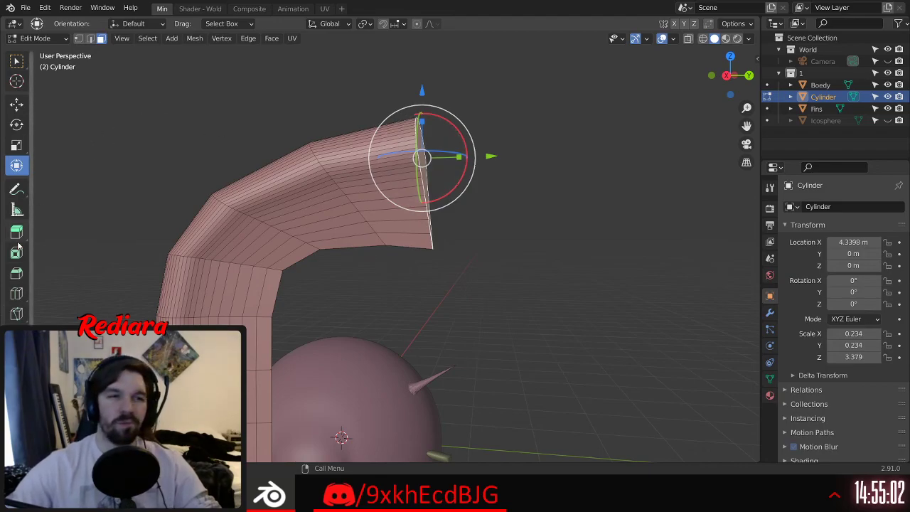
{"action": "middle_click_drag", "start_coordinate": [237, 131], "coordinate": [189, 151]}
{"action": "left_click", "coordinate": [16, 143]}
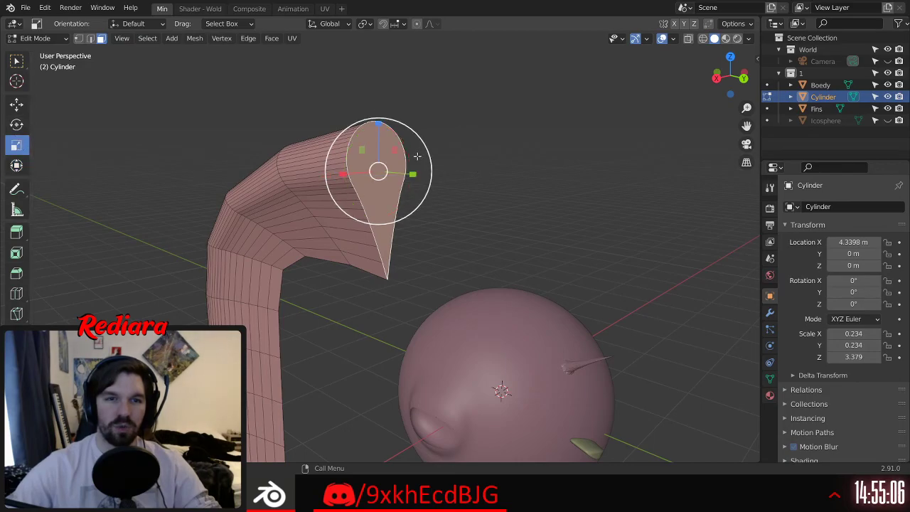
{"action": "left_click_drag", "start_coordinate": [430, 153], "coordinate": [418, 157]}
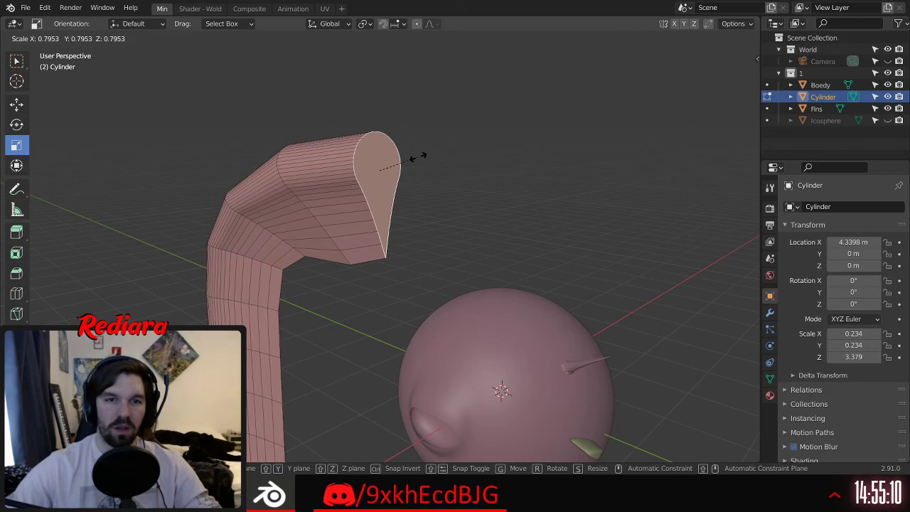
Step: Move the shrunken end face down along Z to level the underside of the arch
{"action": "middle_click_drag", "start_coordinate": [328, 180], "coordinate": [367, 157]}
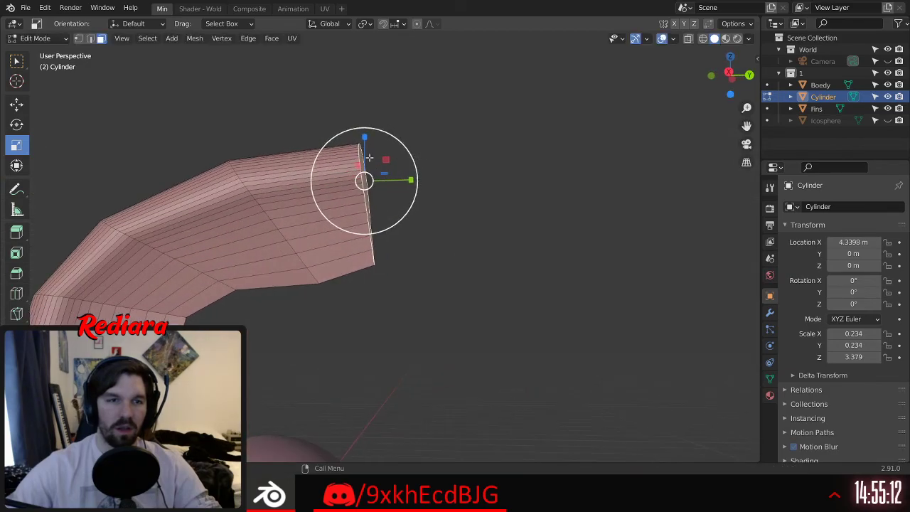
{"action": "left_click", "coordinate": [19, 108]}
{"action": "left_click_drag", "start_coordinate": [361, 134], "coordinate": [358, 151]}
Step: Extrude a further short segment from the arch's end face and lower it along Z so the arch curves downward
{"action": "middle_click_drag", "start_coordinate": [340, 89], "coordinate": [325, 151]}
{"action": "left_click", "coordinate": [26, 229]}
{"action": "left_click_drag", "start_coordinate": [406, 186], "coordinate": [484, 176]}
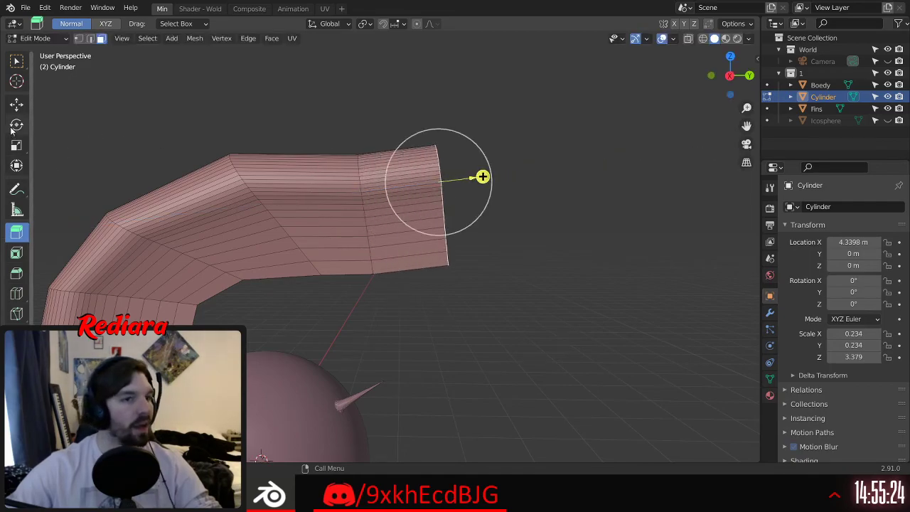
{"action": "left_click", "coordinate": [17, 104]}
{"action": "left_click_drag", "start_coordinate": [437, 134], "coordinate": [438, 164]}
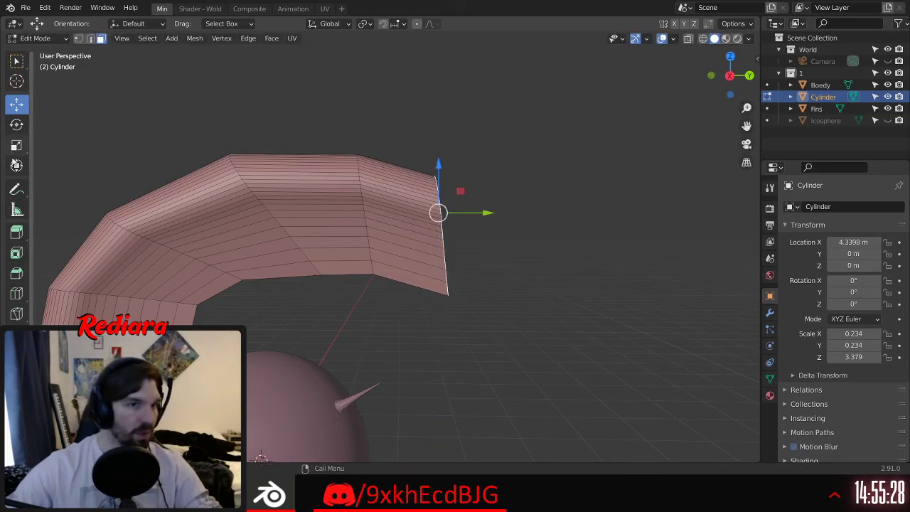
Step: Rotate the arch's end face about the X axis so its lower tip slants back towards the column
{"action": "left_click", "coordinate": [17, 165]}
{"action": "left_click_drag", "start_coordinate": [482, 196], "coordinate": [483, 223]}
{"action": "middle_click_drag", "start_coordinate": [483, 219], "coordinate": [458, 238]}
{"action": "scroll", "coordinate": [444, 242], "scroll_direction": "up", "scroll_amount": 4}
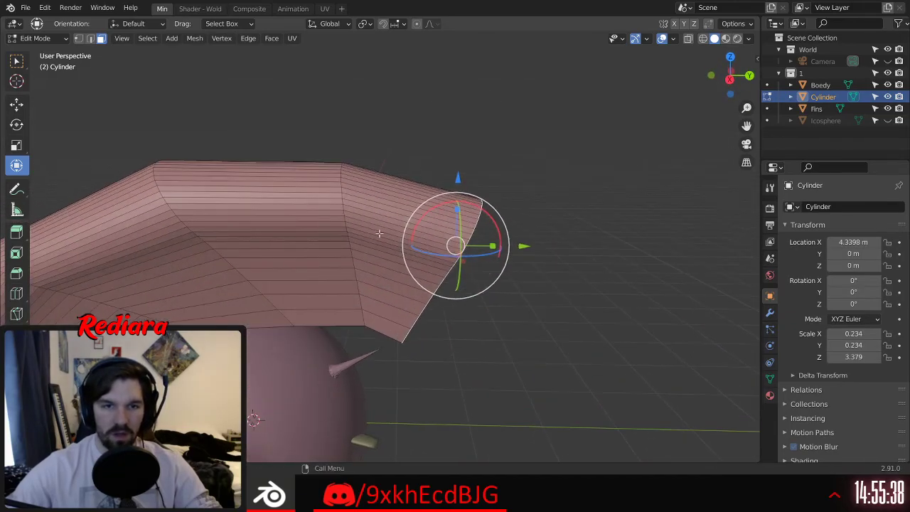
Step: Scale the end face down along the X axis to make it a narrow teardrop
{"action": "left_click", "coordinate": [17, 146]}
{"action": "middle_click_drag", "start_coordinate": [320, 227], "coordinate": [503, 223]}
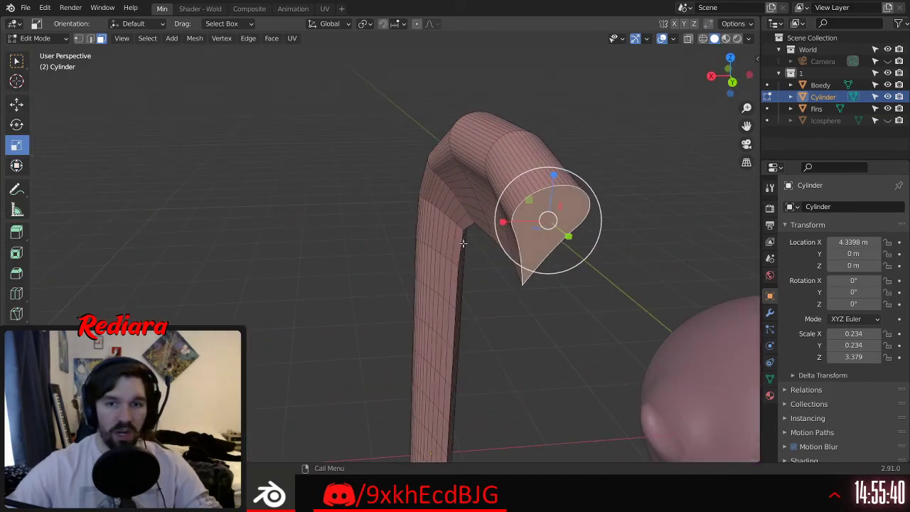
{"action": "left_click_drag", "start_coordinate": [503, 223], "coordinate": [543, 226]}
{"action": "middle_click_drag", "start_coordinate": [544, 226], "coordinate": [390, 213]}
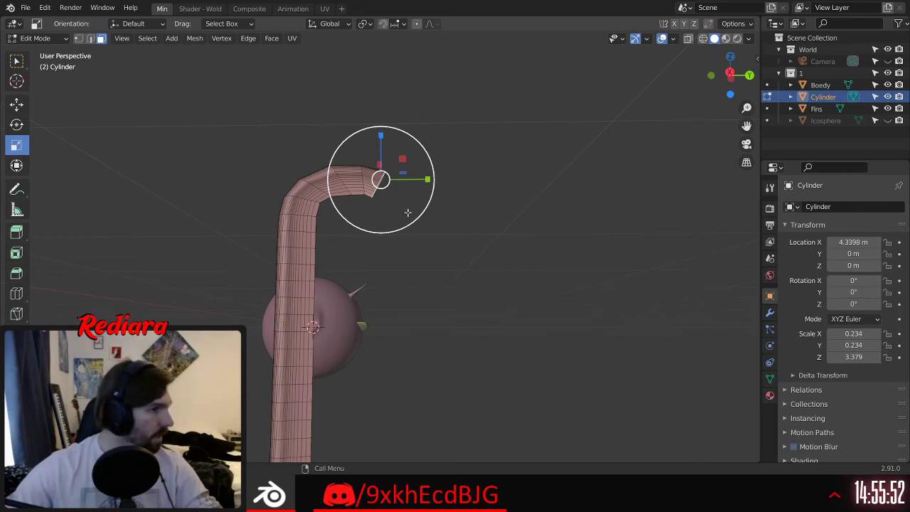
{"action": "scroll", "coordinate": [384, 181], "scroll_direction": "up", "scroll_amount": 8}
{"action": "middle_click_drag", "start_coordinate": [370, 217], "coordinate": [365, 249]}
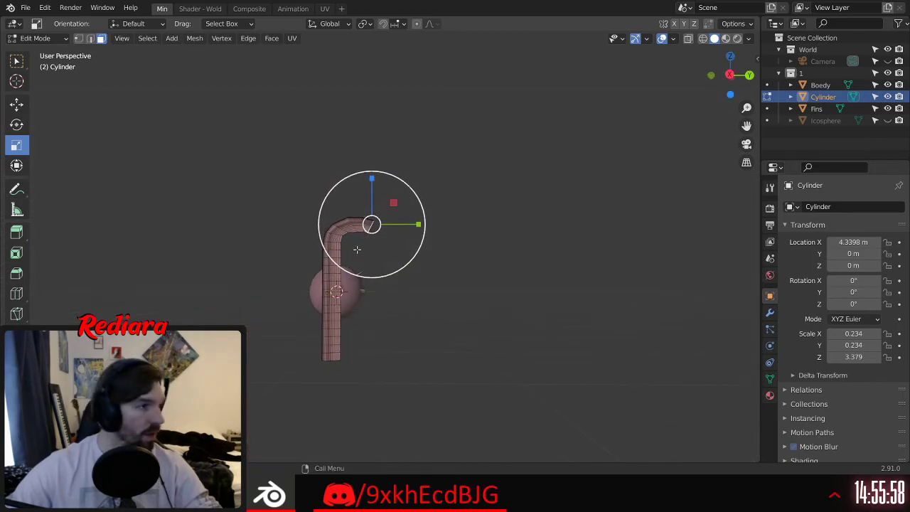
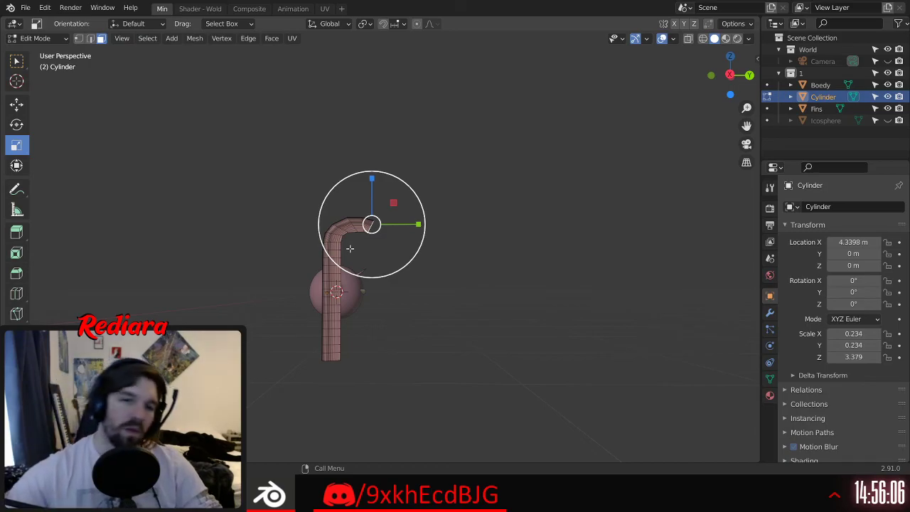
{"action": "scroll", "coordinate": [370, 258], "scroll_direction": "up", "scroll_amount": 6}
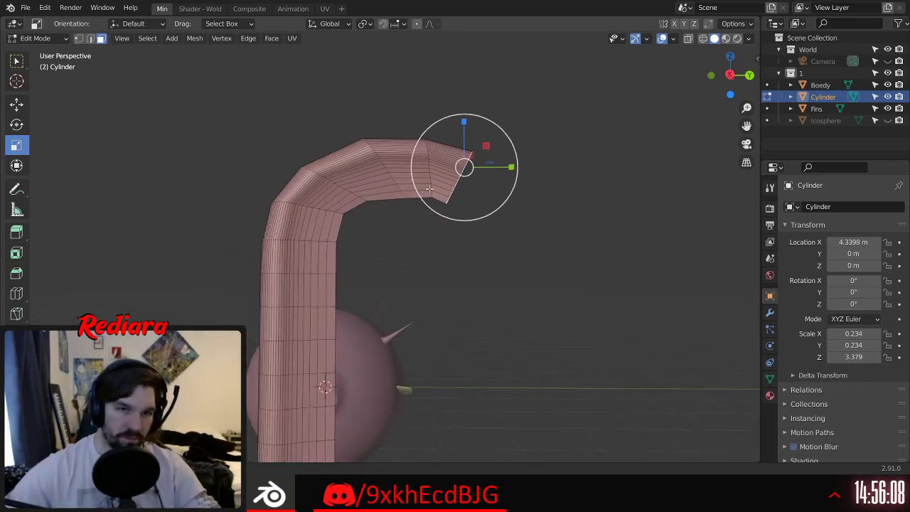
{"action": "middle_click_drag", "start_coordinate": [395, 114], "coordinate": [364, 158]}
{"action": "scroll", "coordinate": [345, 183], "scroll_direction": "up", "scroll_amount": 5}
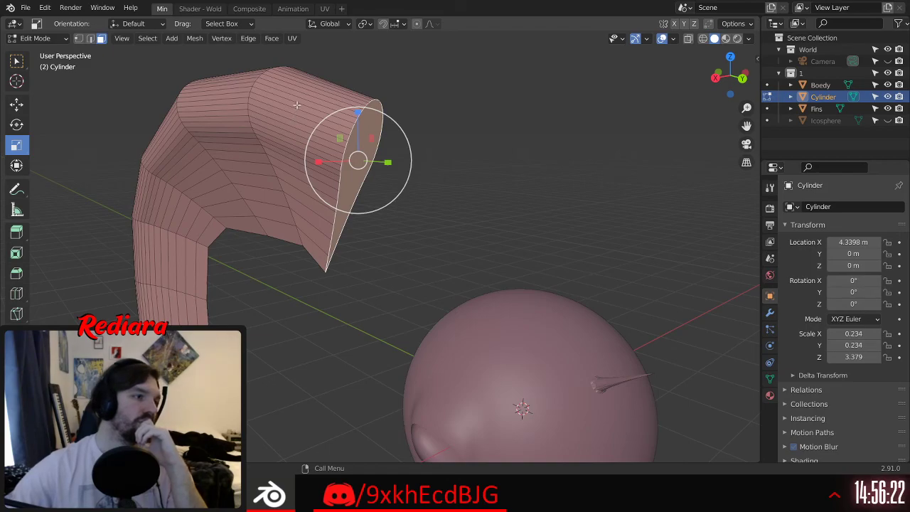
Step: Connect the top vertex and the bottom tip vertex of the end face with an edge
{"action": "middle_click_drag", "start_coordinate": [288, 105], "coordinate": [142, 85]}
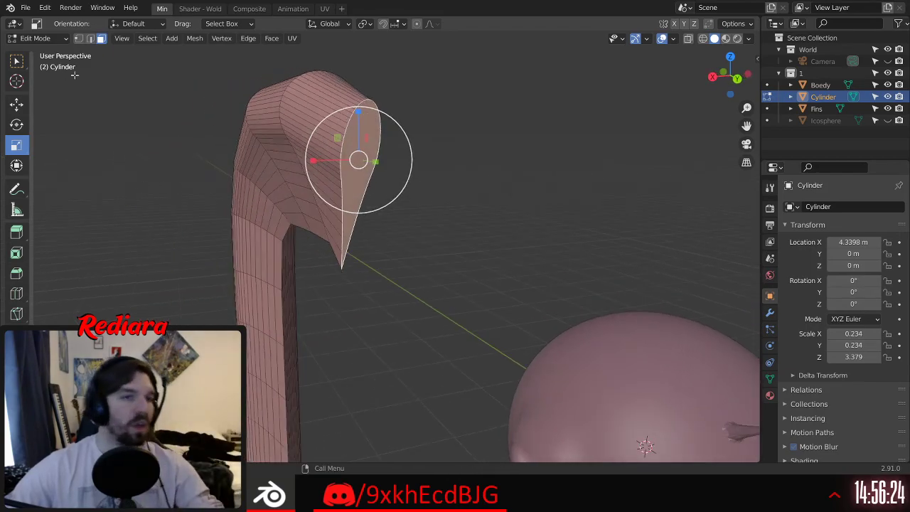
{"action": "left_click", "coordinate": [76, 41]}
{"action": "scroll", "coordinate": [298, 126], "scroll_direction": "up", "scroll_amount": 3}
{"action": "middle_click_drag", "start_coordinate": [438, 92], "coordinate": [388, 84]}
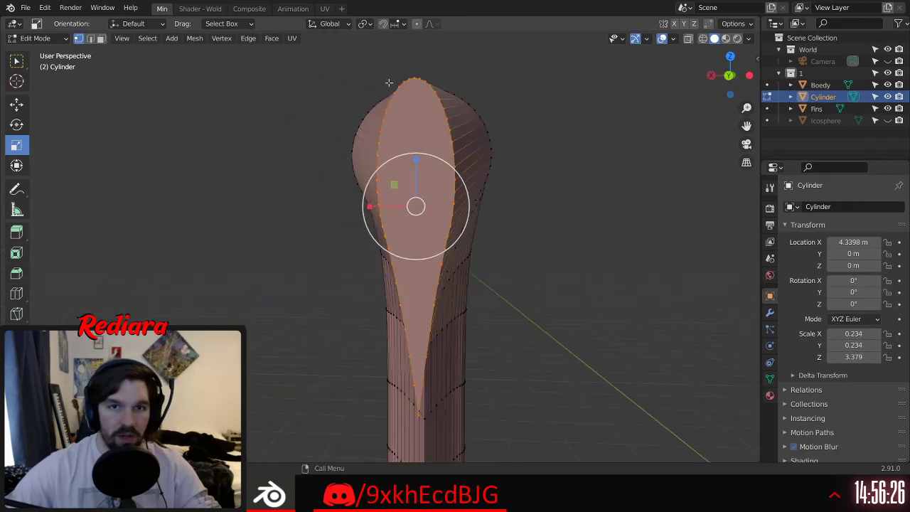
{"action": "scroll", "coordinate": [393, 78], "scroll_direction": "up", "scroll_amount": 4}
{"action": "left_click", "coordinate": [441, 74]}
{"action": "middle_click_drag", "start_coordinate": [441, 73], "coordinate": [410, 365]}
{"action": "left_click", "coordinate": [417, 363], "text": "shift"}
{"action": "middle_click_drag", "start_coordinate": [454, 112], "coordinate": [475, 219], "text": "shift"}
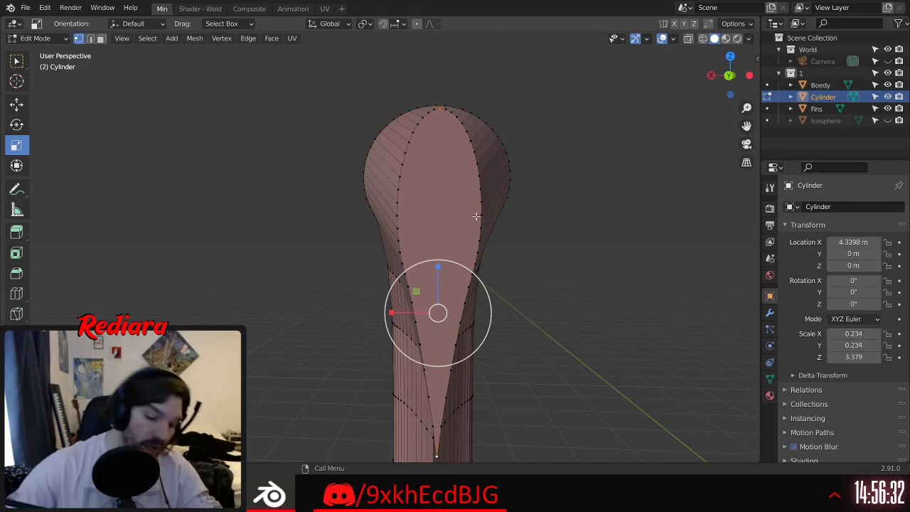
{"action": "middle_click_drag", "start_coordinate": [476, 216], "coordinate": [524, 199]}
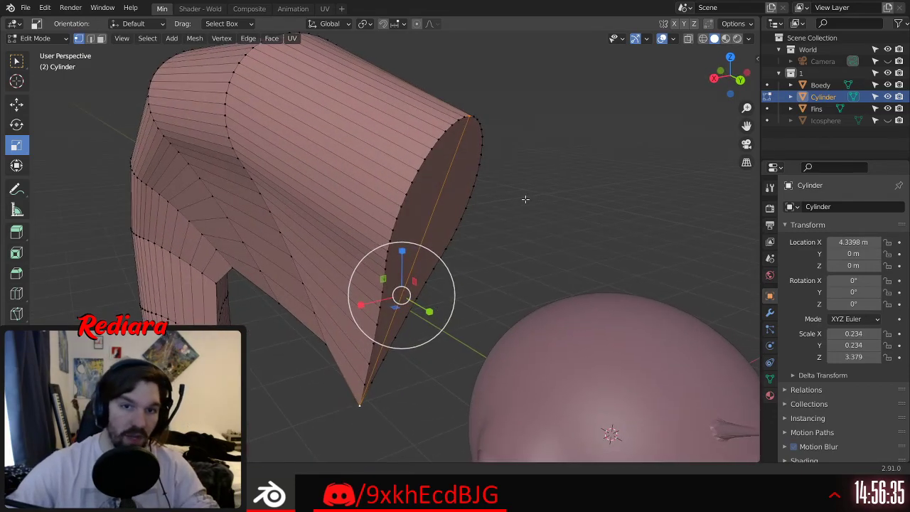
Step: Move the connecting edge slightly outward along Y and extrude it into a flat strip beyond the end face
{"action": "left_click", "coordinate": [16, 103]}
{"action": "left_click_drag", "start_coordinate": [428, 311], "coordinate": [435, 318]}
{"action": "middle_click_drag", "start_coordinate": [435, 318], "coordinate": [507, 172]}
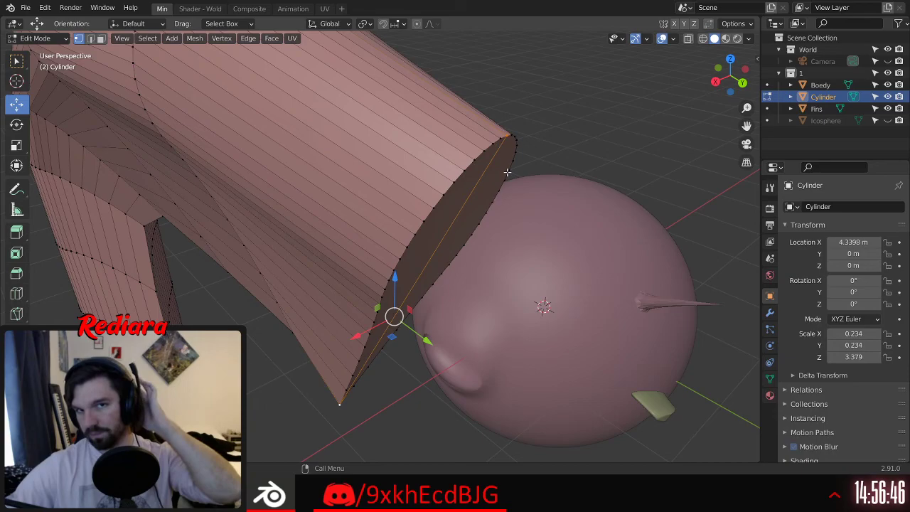
{"action": "key", "text": "e"}
{"action": "left_click_drag", "start_coordinate": [452, 352], "coordinate": [518, 401]}
{"action": "middle_click_drag", "start_coordinate": [559, 220], "coordinate": [390, 296]}
{"action": "scroll", "coordinate": [386, 305], "scroll_direction": "up", "scroll_amount": 4}
Step: Lower the strip's inner top vertex along Z where it meets the end face
{"action": "middle_click_drag", "start_coordinate": [342, 314], "coordinate": [418, 167]}
{"action": "left_click", "coordinate": [354, 314]}
{"action": "key", "text": "ctrl+z"}
{"action": "left_click_drag", "start_coordinate": [377, 135], "coordinate": [375, 194]}
{"action": "mouse_move", "coordinate": [375, 194]}
{"action": "middle_mouse_down"}
{"action": "mouse_move", "coordinate": [498, 193]}
{"action": "mouse_move", "coordinate": [548, 166]}
{"action": "mouse_move", "coordinate": [490, 239]}
{"action": "mouse_move", "coordinate": [465, 183]}
{"action": "mouse_move", "coordinate": [426, 199]}
{"action": "mouse_move", "coordinate": [362, 187]}
{"action": "middle_mouse_up"}
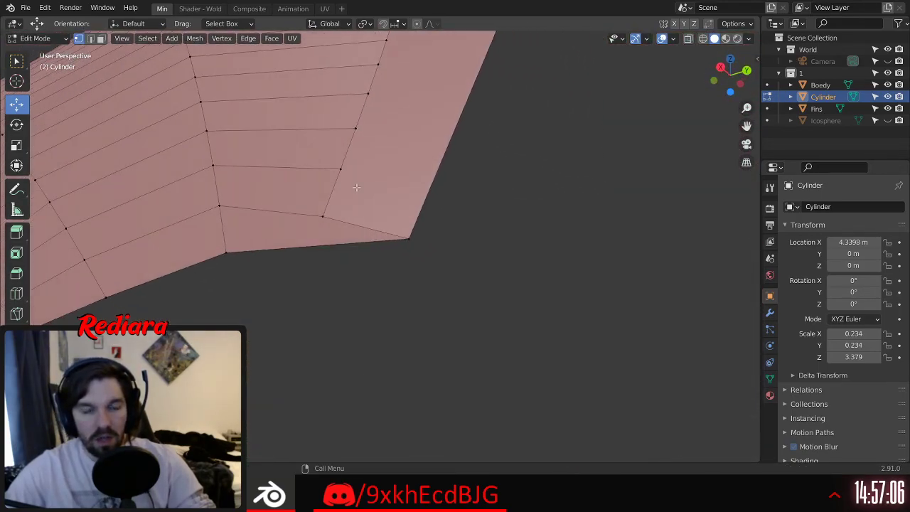
{"action": "scroll", "coordinate": [312, 194], "scroll_direction": "down", "scroll_amount": 3}
{"action": "middle_click_drag", "start_coordinate": [260, 248], "coordinate": [318, 185], "text": "shift"}
{"action": "middle_click_drag", "start_coordinate": [373, 182], "coordinate": [389, 291]}
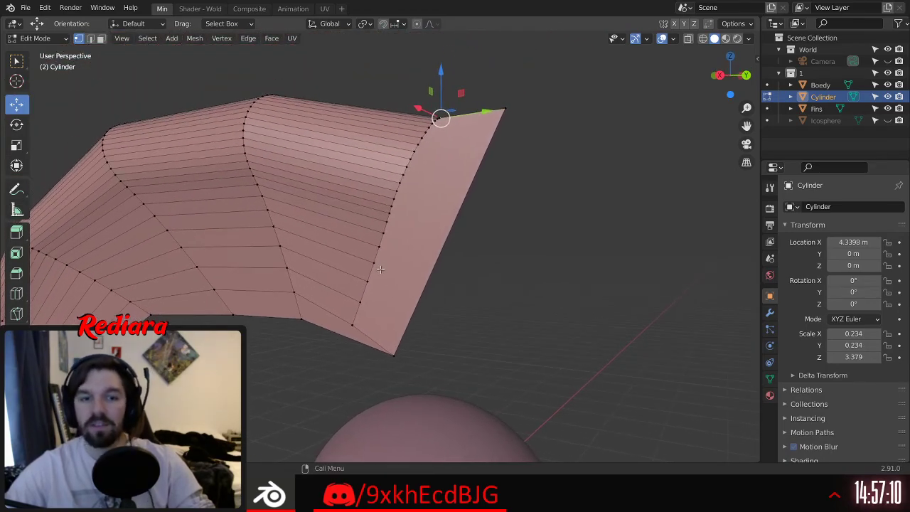
{"action": "middle_click_drag", "start_coordinate": [436, 210], "coordinate": [446, 178]}
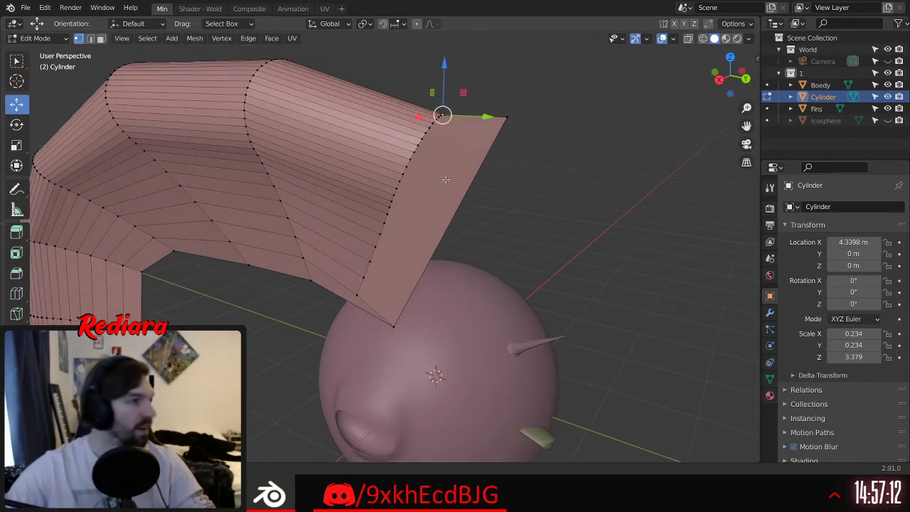
Step: Lower the strip's outer top vertex along Z
{"action": "left_click", "coordinate": [509, 117]}
{"action": "left_click_drag", "start_coordinate": [514, 64], "coordinate": [483, 158]}
{"action": "middle_click_drag", "start_coordinate": [484, 158], "coordinate": [321, 146]}
{"action": "scroll", "coordinate": [462, 124], "scroll_direction": "up", "scroll_amount": 5}
{"action": "scroll", "coordinate": [364, 146], "scroll_direction": "up", "scroll_amount": 3}
{"action": "middle_click_drag", "start_coordinate": [396, 122], "coordinate": [496, 202]}
Step: Undo the strip's vertex moves, its extrusion and the edge splitting the end face
{"action": "key", "text": "ctrl+z"}
{"action": "key", "text": "ctrl+z"}
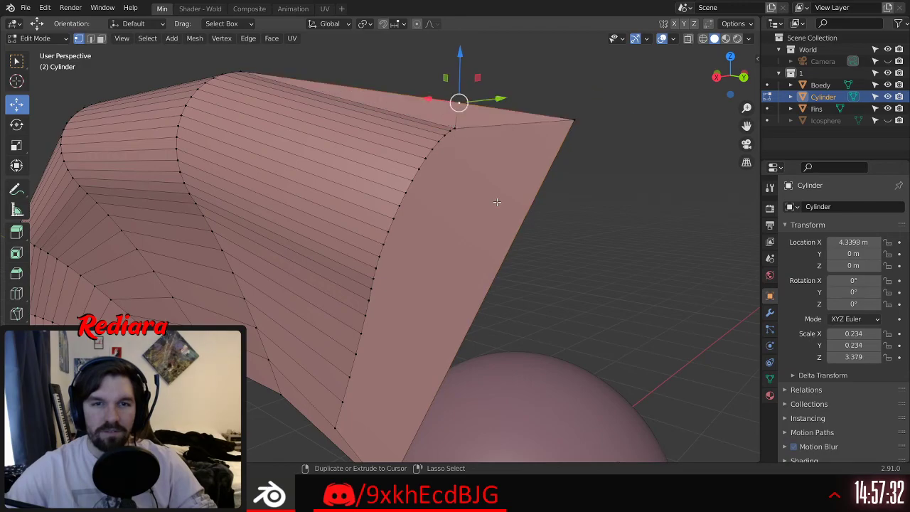
{"action": "key", "text": "ctrl+z"}
{"action": "key", "text": "ctrl+z"}
Step: Select the whole end face and examine the arch's profile from the side
{"action": "middle_click_drag", "start_coordinate": [448, 241], "coordinate": [305, 228]}
{"action": "left_click", "coordinate": [100, 38]}
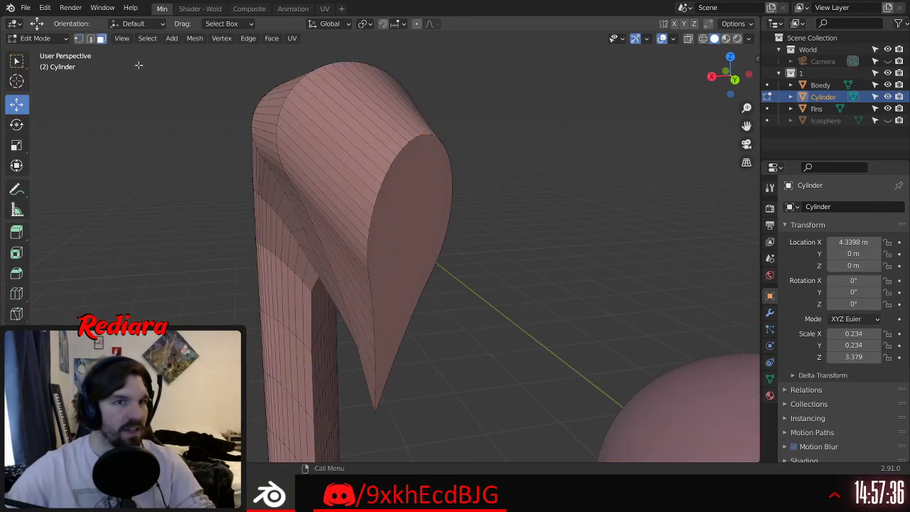
{"action": "left_click", "coordinate": [406, 215]}
{"action": "middle_click_drag", "start_coordinate": [431, 290], "coordinate": [410, 171]}
{"action": "scroll", "coordinate": [364, 211], "scroll_direction": "down", "scroll_amount": 4}
{"action": "middle_click_drag", "start_coordinate": [363, 212], "coordinate": [386, 173]}
{"action": "scroll", "coordinate": [350, 176], "scroll_direction": "down", "scroll_amount": 4}
{"action": "scroll", "coordinate": [359, 197], "scroll_direction": "up", "scroll_amount": 5}
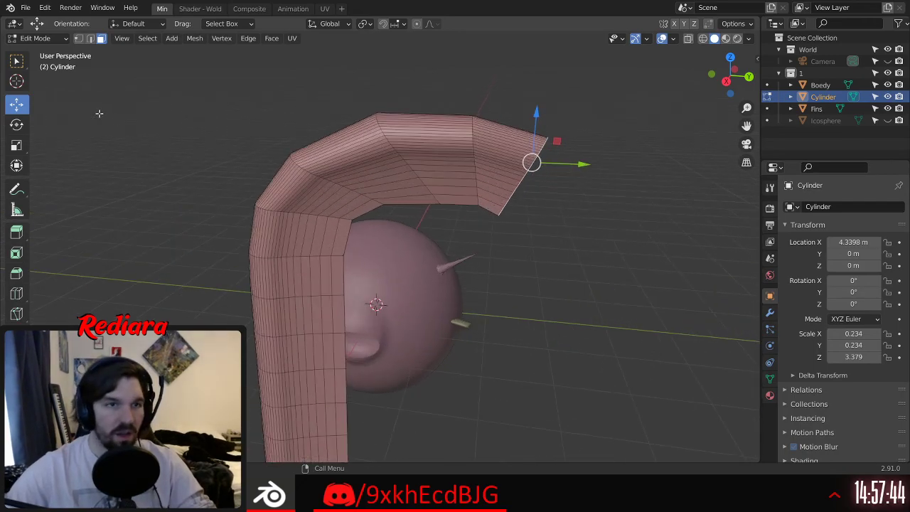
Step: Lower the edge loops one after another along Z, from the arch's bend into the upper column, to round the curve
{"action": "left_click", "coordinate": [89, 39]}
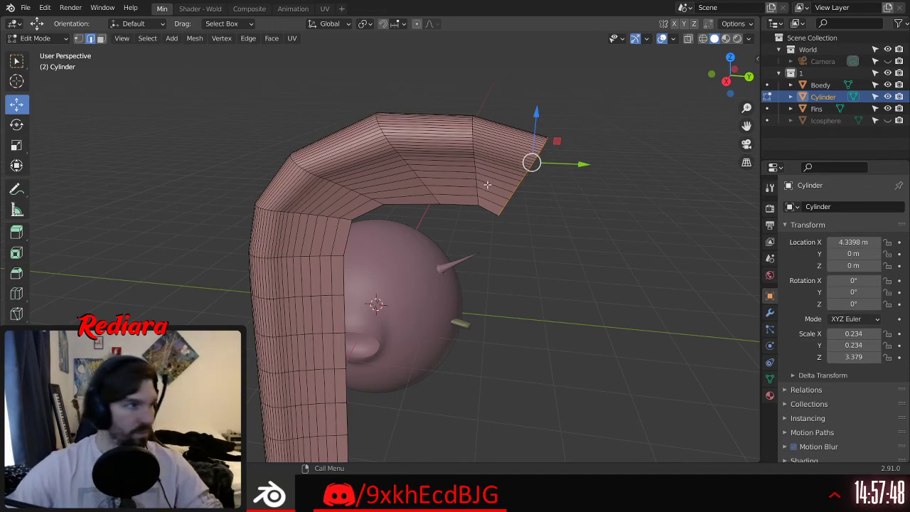
{"action": "left_click", "coordinate": [360, 195], "text": "alt"}
{"action": "left_click", "coordinate": [340, 185], "text": "alt"}
{"action": "middle_click_drag", "start_coordinate": [293, 157], "coordinate": [311, 127]}
{"action": "left_click_drag", "start_coordinate": [319, 124], "coordinate": [264, 295]}
{"action": "left_click", "coordinate": [307, 215], "text": "alt"}
{"action": "left_click", "coordinate": [295, 262], "text": "alt"}
{"action": "left_click", "coordinate": [295, 308], "text": "alt"}
{"action": "middle_click_drag", "start_coordinate": [264, 294], "coordinate": [340, 252]}
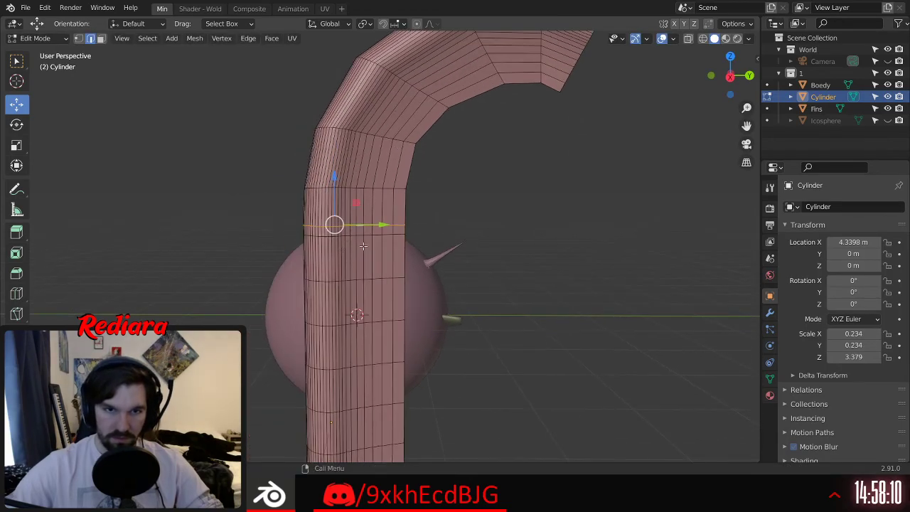
Step: Move the next edge loop on the column down along Z to even out the loop spacing
{"action": "left_click", "coordinate": [360, 236], "text": "alt"}
{"action": "left_click_drag", "start_coordinate": [333, 189], "coordinate": [329, 208]}
{"action": "scroll", "coordinate": [409, 195], "scroll_direction": "down", "scroll_amount": 3}
{"action": "middle_click_drag", "start_coordinate": [409, 205], "coordinate": [369, 200], "text": "shift"}
{"action": "scroll", "coordinate": [370, 203], "scroll_direction": "down", "scroll_amount": 2}
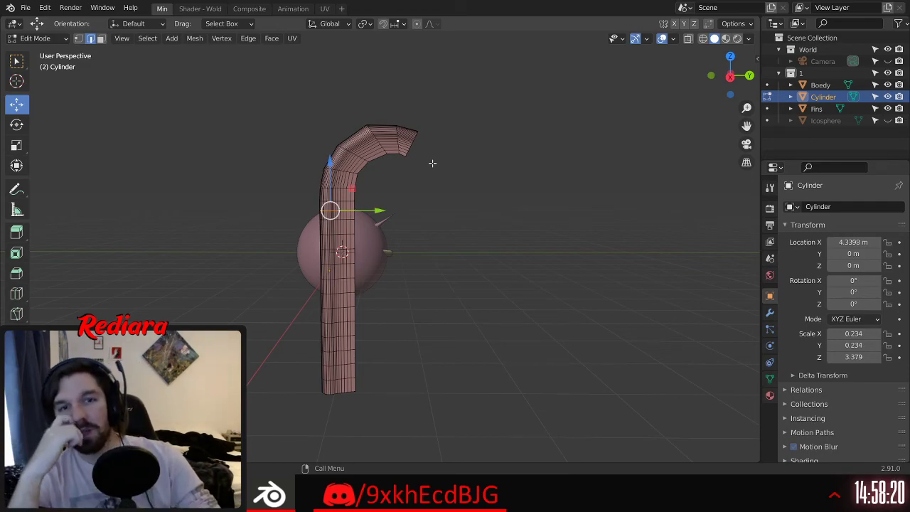
Step: Select the arch's end face and scale it uniformly to about 0.43
{"action": "scroll", "coordinate": [379, 88], "scroll_direction": "up", "scroll_amount": 4}
{"action": "middle_click_drag", "start_coordinate": [381, 88], "coordinate": [73, 166]}
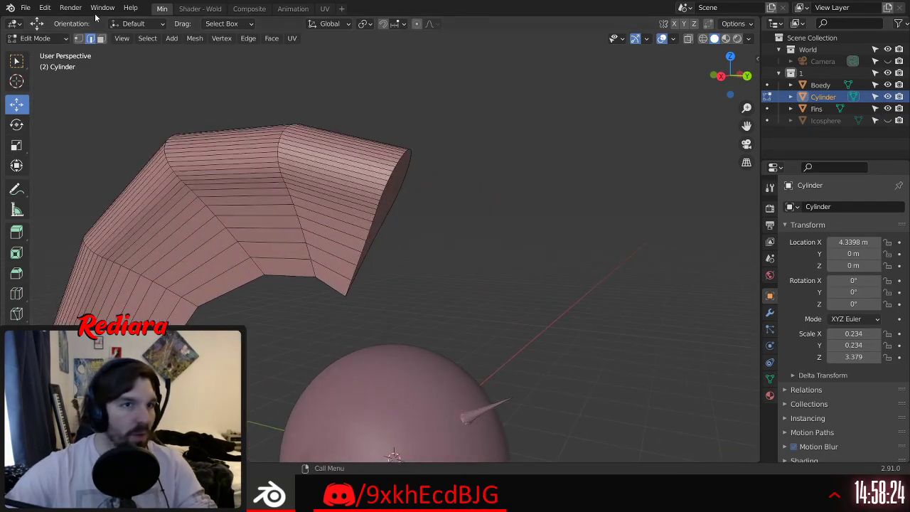
{"action": "left_click", "coordinate": [100, 39]}
{"action": "left_click", "coordinate": [398, 190]}
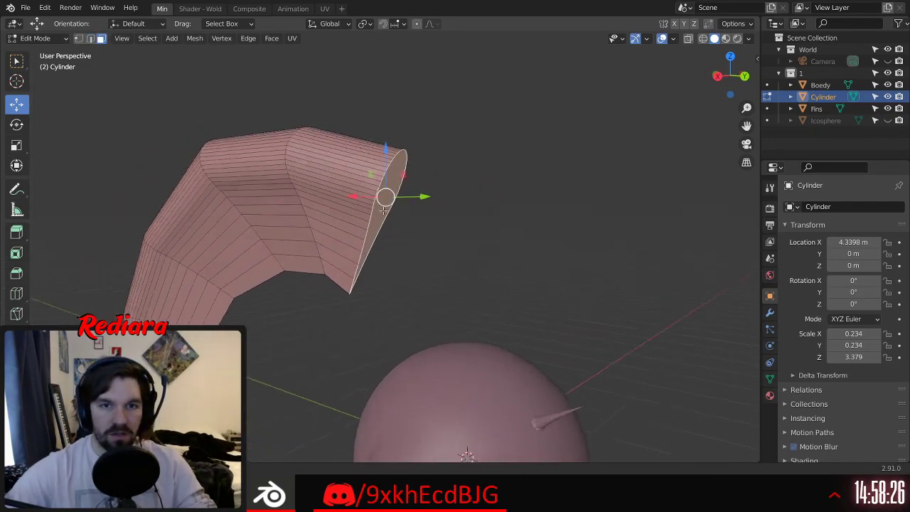
{"action": "middle_click_drag", "start_coordinate": [398, 189], "coordinate": [57, 230]}
{"action": "left_click", "coordinate": [17, 146]}
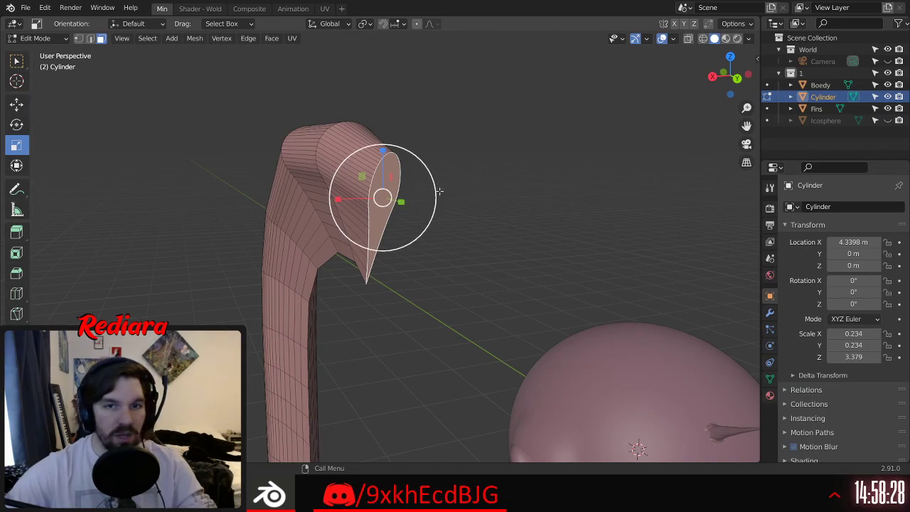
{"action": "key", "text": "s"}
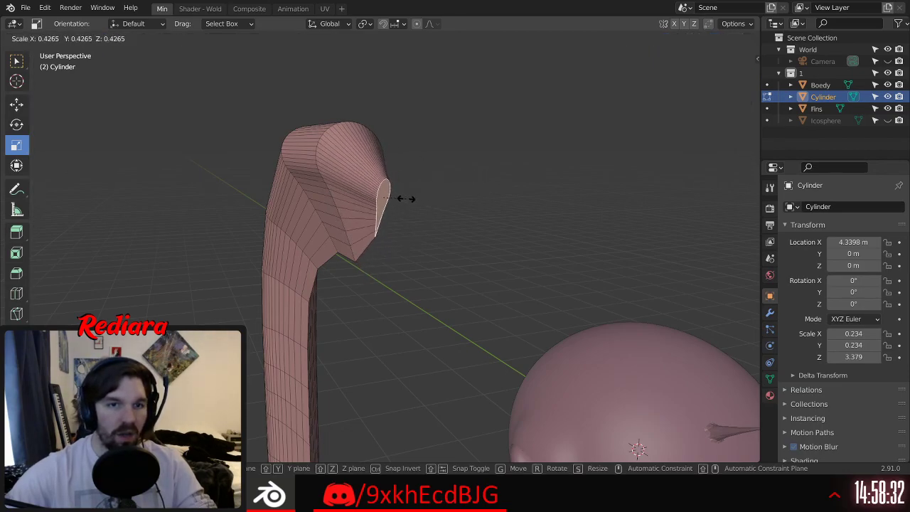
{"action": "left_click", "coordinate": [406, 199]}
Step: Poke the shrunken end face to split it into triangles around a centre vertex
{"action": "scroll", "coordinate": [412, 202], "scroll_direction": "up", "scroll_amount": 6}
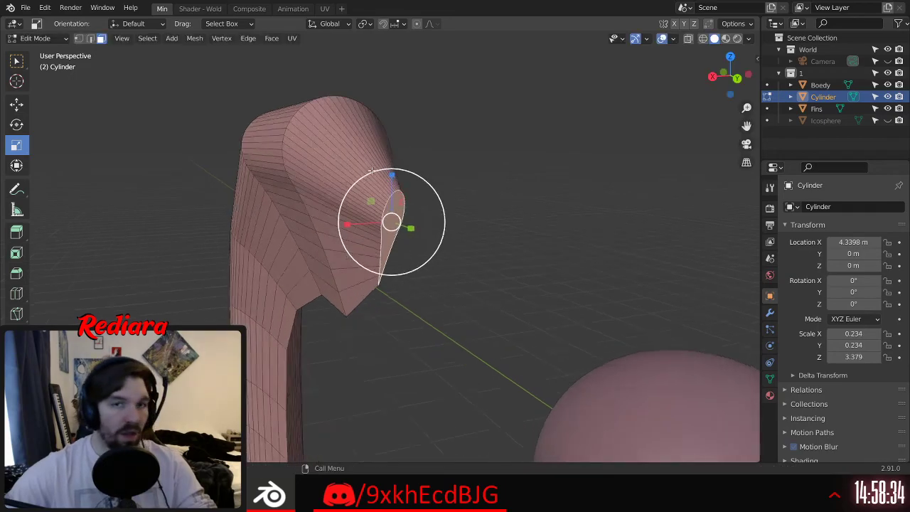
{"action": "middle_click_drag", "start_coordinate": [483, 267], "coordinate": [375, 174], "text": "shift"}
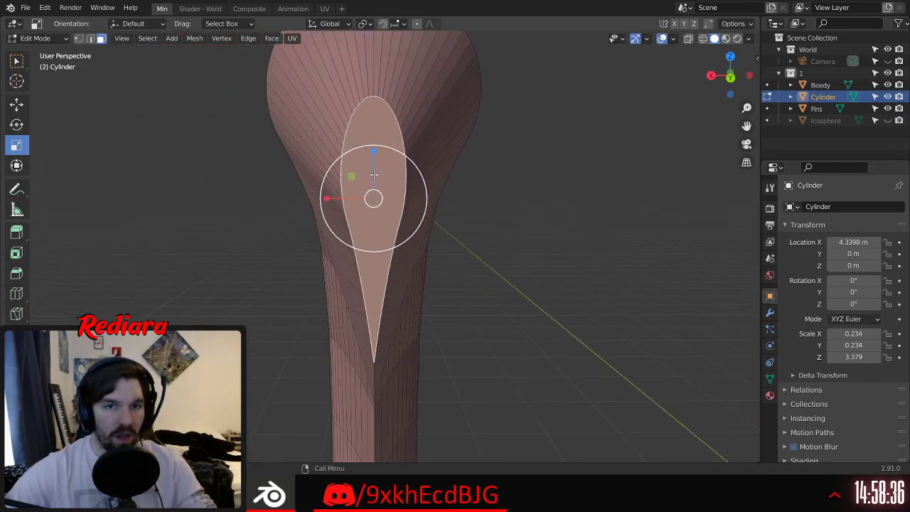
{"action": "right_click", "coordinate": [364, 162]}
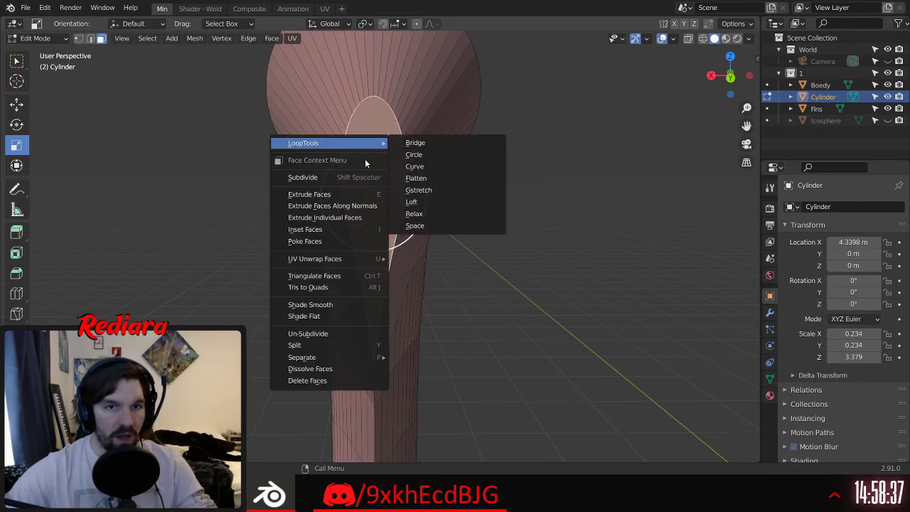
{"action": "left_click", "coordinate": [354, 241]}
{"action": "middle_click_drag", "start_coordinate": [354, 241], "coordinate": [443, 229]}
Step: Pull the poked face's centre vertex outward along Y to form a pointed tip
{"action": "key", "text": "1"}
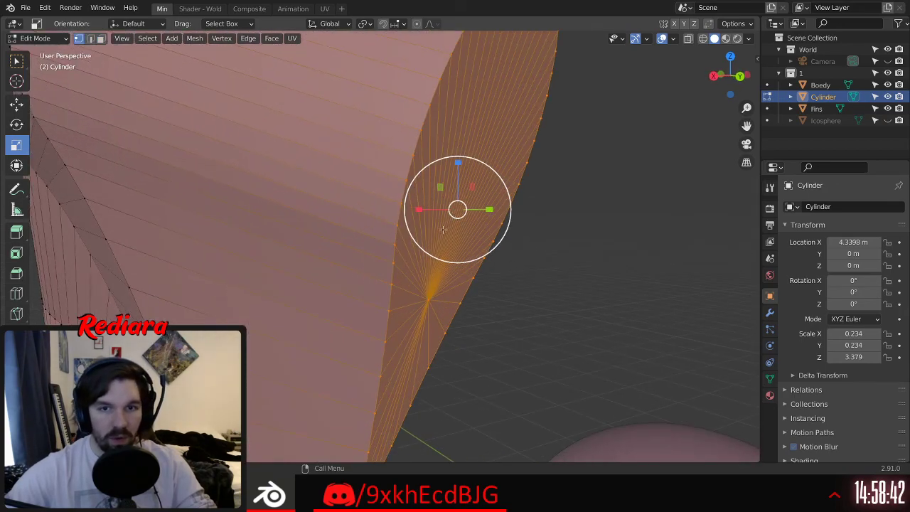
{"action": "left_click", "coordinate": [441, 284]}
{"action": "scroll", "coordinate": [448, 296], "scroll_direction": "down", "scroll_amount": 2}
{"action": "left_click", "coordinate": [17, 106]}
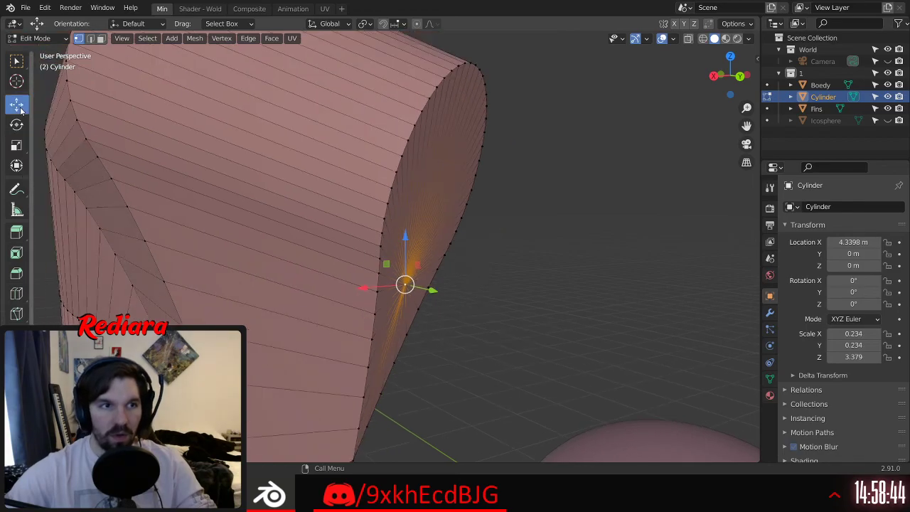
{"action": "scroll", "coordinate": [420, 276], "scroll_direction": "down", "scroll_amount": 3}
{"action": "left_click_drag", "start_coordinate": [399, 286], "coordinate": [567, 389]}
{"action": "scroll", "coordinate": [526, 334], "scroll_direction": "down", "scroll_amount": 4}
{"action": "middle_click_drag", "start_coordinate": [475, 269], "coordinate": [374, 255]}
{"action": "scroll", "coordinate": [451, 293], "scroll_direction": "up", "scroll_amount": 2}
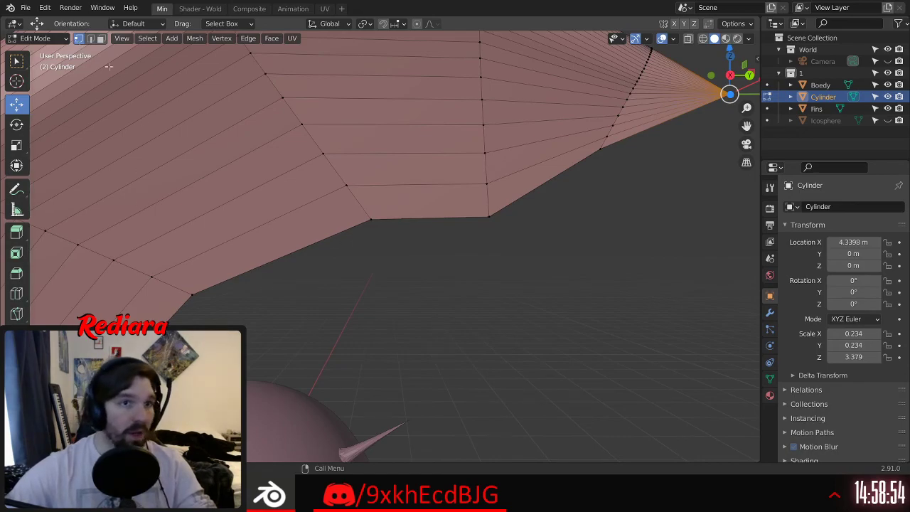
Step: Fill a triangular face between three neighbouring corner vertices on the arch's underside
{"action": "left_click", "coordinate": [503, 229]}
{"action": "left_click", "coordinate": [371, 214], "text": "shift"}
{"action": "left_click", "coordinate": [186, 293], "text": "shift"}
{"action": "left_click", "coordinate": [325, 317]}
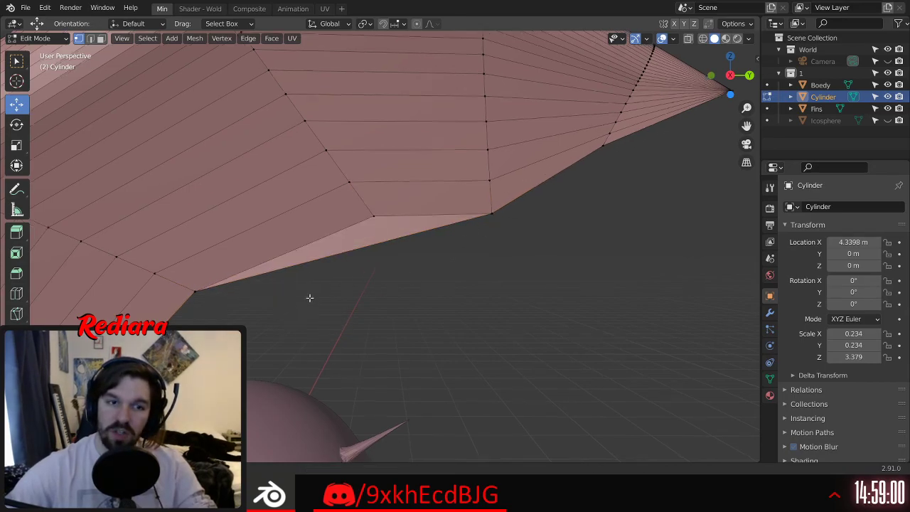
Step: Fill a second triangle joining the lower bend corner, the adjacent underside corner and the new face's outer corner
{"action": "scroll", "coordinate": [292, 308], "scroll_direction": "down", "scroll_amount": 3}
{"action": "left_click", "coordinate": [245, 318]}
{"action": "left_click", "coordinate": [355, 205], "text": "shift"}
{"action": "left_click", "coordinate": [645, 126], "text": "shift"}
{"action": "key", "text": "f"}
{"action": "left_click", "coordinate": [558, 259]}
{"action": "scroll", "coordinate": [558, 249], "scroll_direction": "down", "scroll_amount": 1}
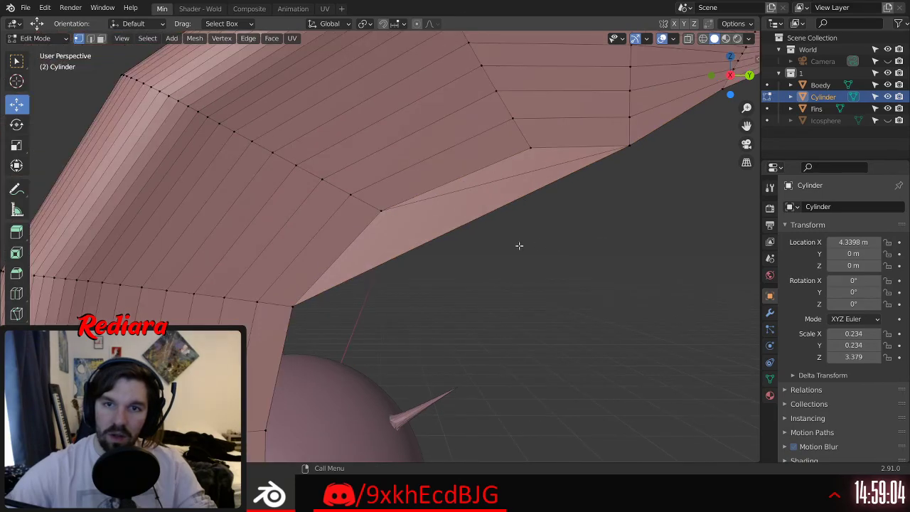
Step: Fill a triangular face joining the web's outer corner, the lower bend corner and the next vertex down the inner edge
{"action": "middle_click_drag", "start_coordinate": [421, 246], "coordinate": [459, 168], "text": "shift"}
{"action": "left_click", "coordinate": [305, 351]}
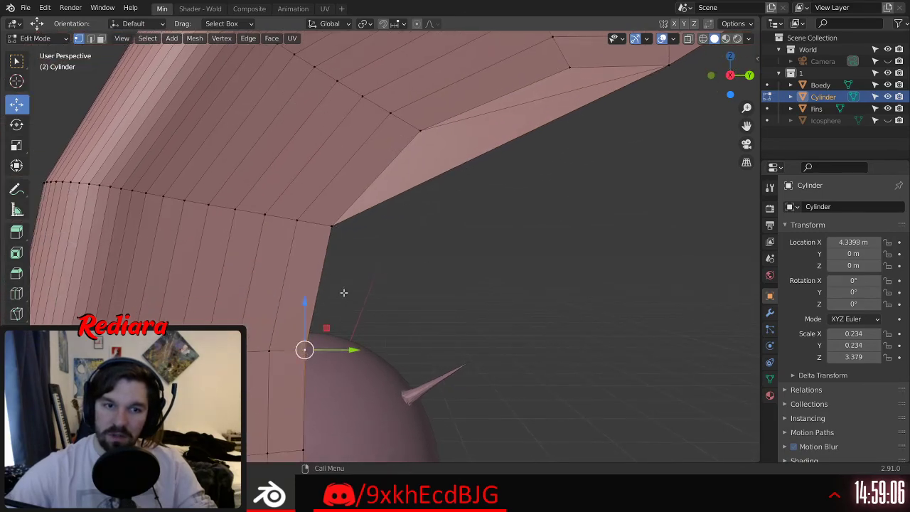
{"action": "left_click", "coordinate": [334, 226], "text": "shift"}
{"action": "left_click", "coordinate": [667, 64], "text": "shift"}
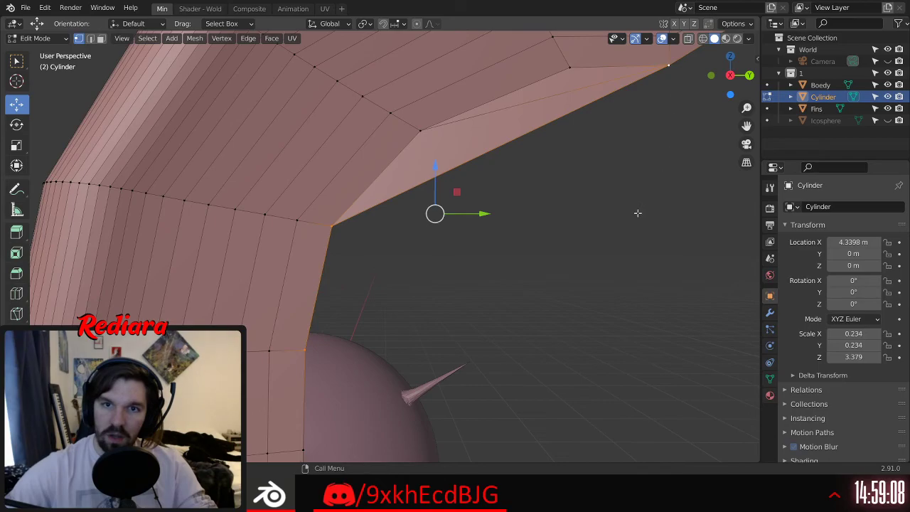
{"action": "key", "text": "f"}
{"action": "left_click", "coordinate": [620, 229]}
{"action": "scroll", "coordinate": [619, 228], "scroll_direction": "down", "scroll_amount": 4}
{"action": "middle_click_drag", "start_coordinate": [658, 218], "coordinate": [511, 233], "text": "shift"}
{"action": "scroll", "coordinate": [510, 233], "scroll_direction": "down", "scroll_amount": 2}
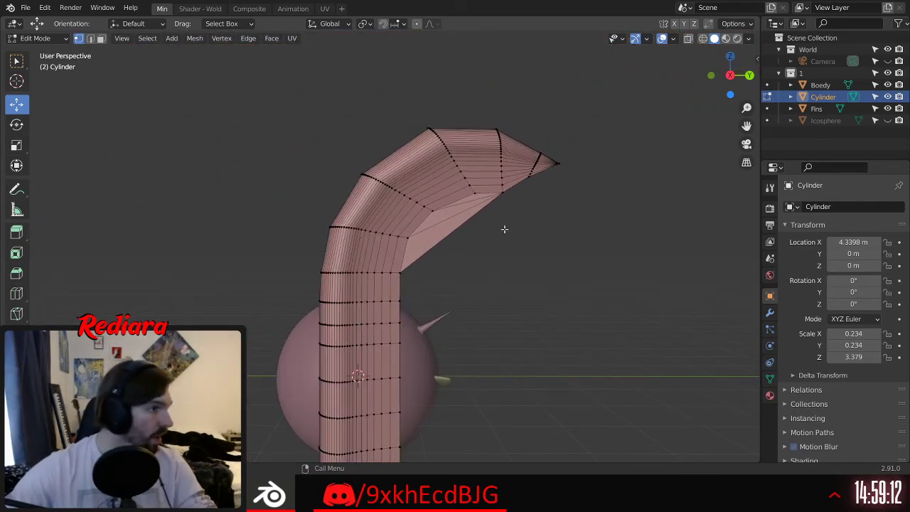
Step: Undo all the triangular web faces filled along the arch's underside
{"action": "scroll", "coordinate": [504, 229], "scroll_direction": "up", "scroll_amount": 2}
{"action": "scroll", "coordinate": [494, 229], "scroll_direction": "up", "scroll_amount": 1}
{"action": "key", "text": "ctrl+z"}
{"action": "key", "text": "ctrl+z"}
{"action": "key", "text": "ctrl+z"}
{"action": "key", "text": "ctrl+z"}
{"action": "key", "text": "ctrl+z"}
{"action": "key", "text": "ctrl+z"}
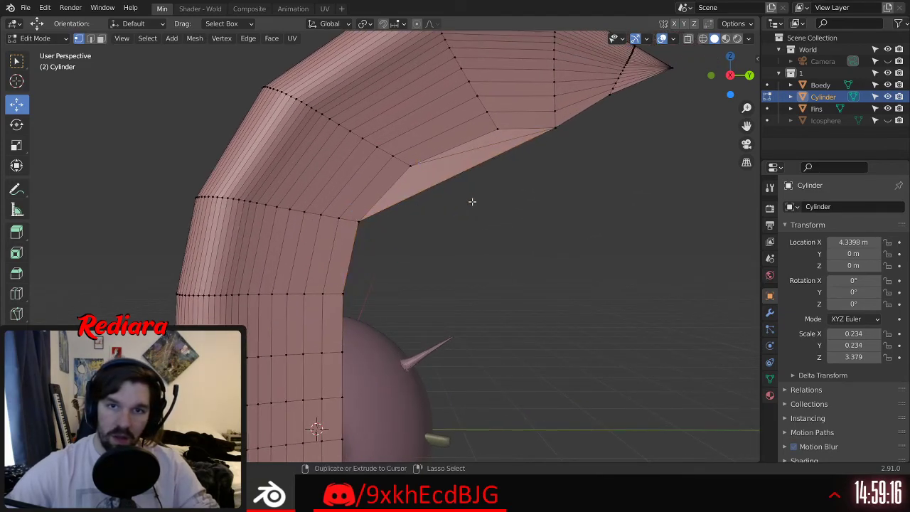
{"action": "key", "text": "ctrl+z"}
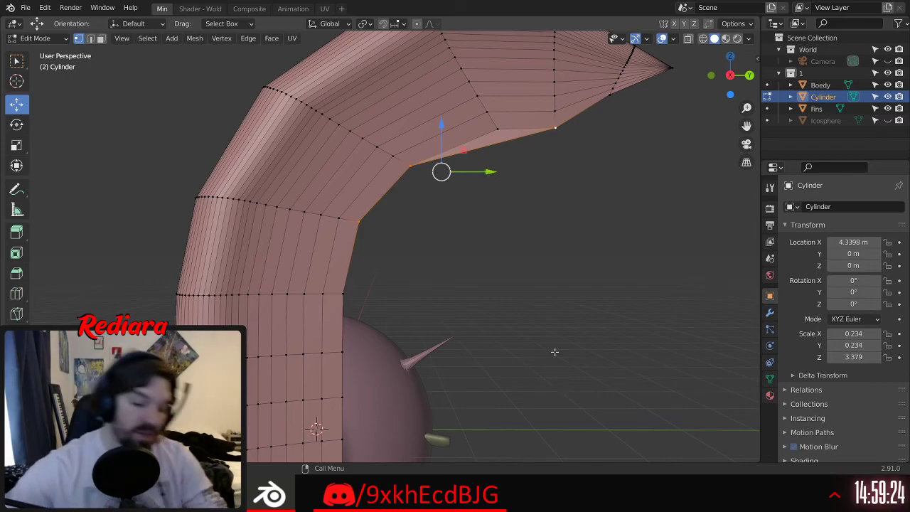
{"action": "key", "text": "ctrl+z"}
{"action": "key", "text": "ctrl+z"}
{"action": "key", "text": "ctrl+z"}
{"action": "key", "text": "ctrl+z"}
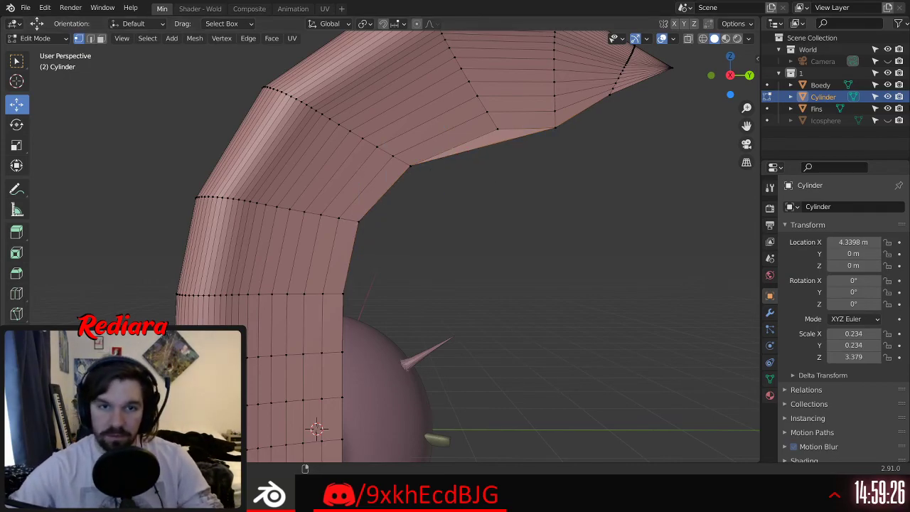
{"action": "key", "text": "ctrl+z"}
Step: Subdivide the short, nearly level underside edge near the tip and pull its midpoint down along Z into a pointed tooth
{"action": "scroll", "coordinate": [544, 118], "scroll_direction": "up", "scroll_amount": 6}
{"action": "left_click", "coordinate": [535, 219]}
{"action": "middle_click_drag", "start_coordinate": [579, 160], "coordinate": [485, 227], "text": "shift"}
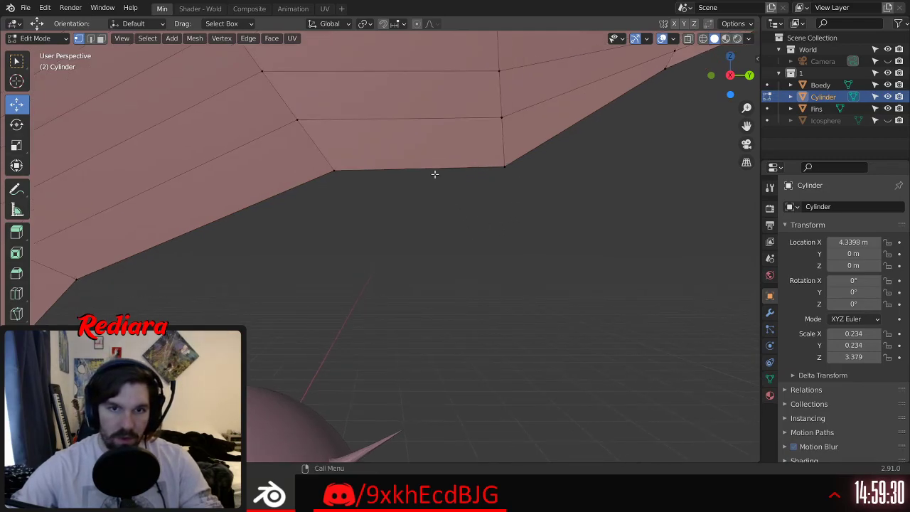
{"action": "left_click", "coordinate": [335, 171]}
{"action": "left_click", "coordinate": [503, 168], "text": "shift"}
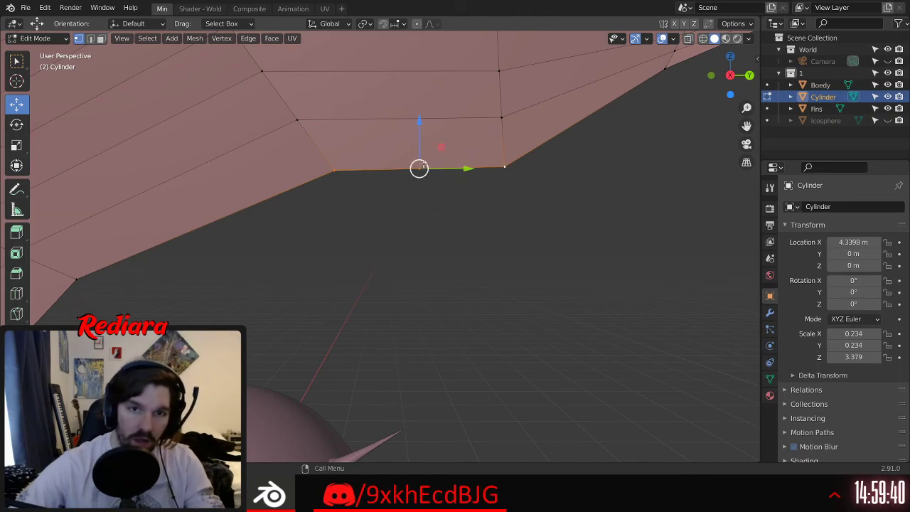
{"action": "left_click_drag", "start_coordinate": [419, 168], "coordinate": [415, 252]}
{"action": "key", "text": "ctrl+z"}
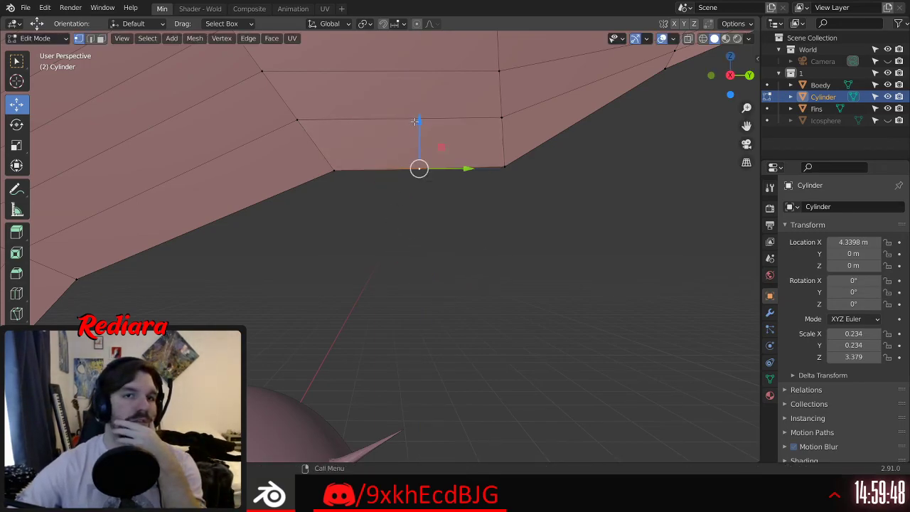
{"action": "left_click_drag", "start_coordinate": [421, 121], "coordinate": [423, 242]}
Step: Connect the two base corners of the tooth nearest the tip with an edge
{"action": "left_click", "coordinate": [335, 169]}
{"action": "left_click", "coordinate": [504, 166], "text": "shift"}
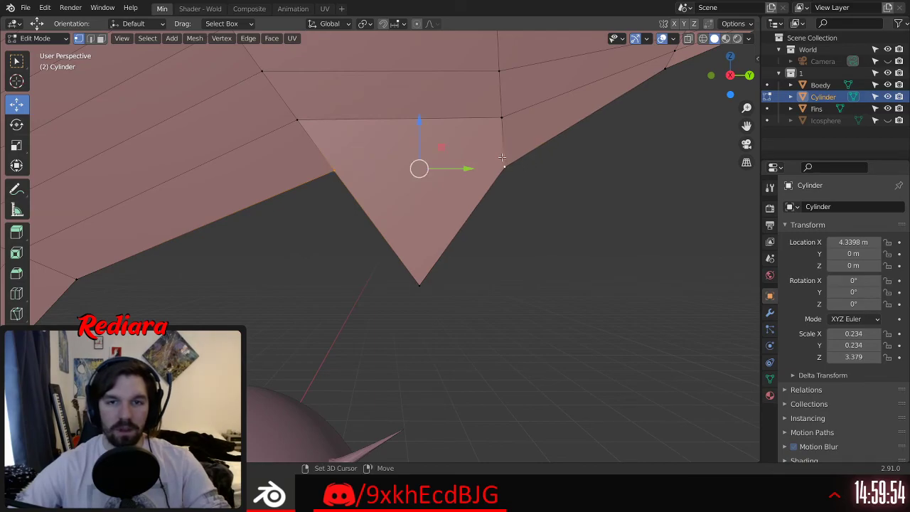
{"action": "mouse_move", "coordinate": [524, 223]}
{"action": "middle_mouse_down"}
{"action": "mouse_move", "coordinate": [384, 258]}
{"action": "mouse_move", "coordinate": [434, 257]}
{"action": "mouse_move", "coordinate": [514, 227]}
{"action": "middle_mouse_up"}
Step: Subdivide the adjacent sloping underside edge and pull its midpoint downward and outward along Y to form a second tooth
{"action": "middle_click_drag", "start_coordinate": [332, 313], "coordinate": [515, 172], "text": "shift"}
{"action": "left_click", "coordinate": [267, 180]}
{"action": "left_click", "coordinate": [520, 69], "text": "shift"}
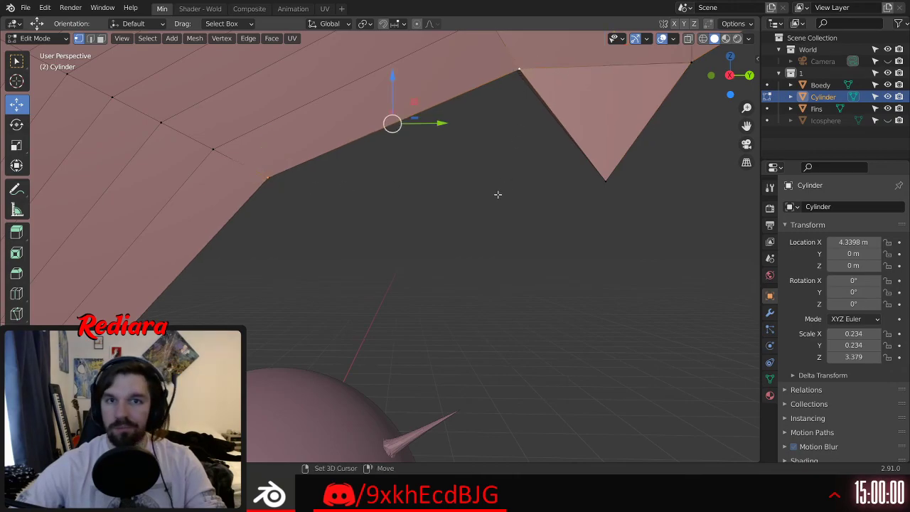
{"action": "left_click_drag", "start_coordinate": [391, 75], "coordinate": [396, 155]}
{"action": "left_click_drag", "start_coordinate": [441, 204], "coordinate": [490, 209]}
{"action": "left_click_drag", "start_coordinate": [440, 158], "coordinate": [442, 186]}
Step: Connect the second tooth's two base corners with an edge
{"action": "left_click", "coordinate": [288, 183]}
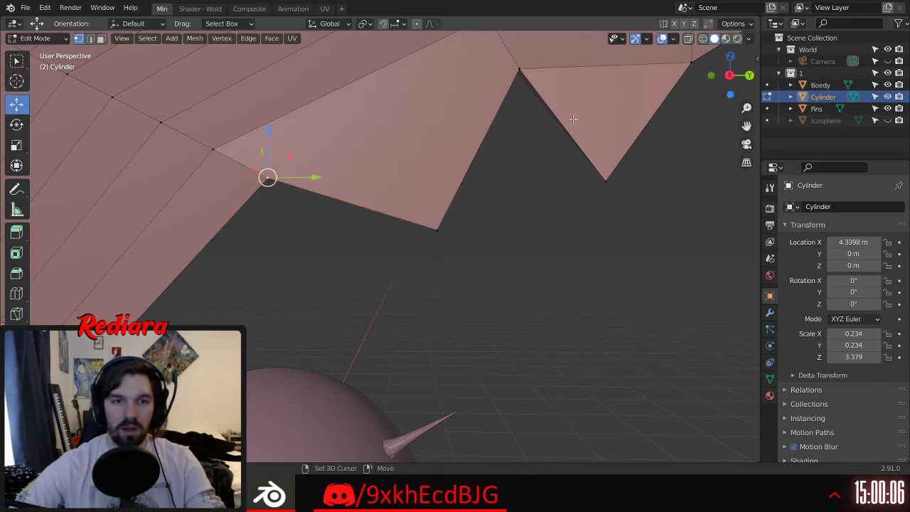
{"action": "left_click", "coordinate": [516, 69], "text": "shift"}
{"action": "key", "text": "j"}
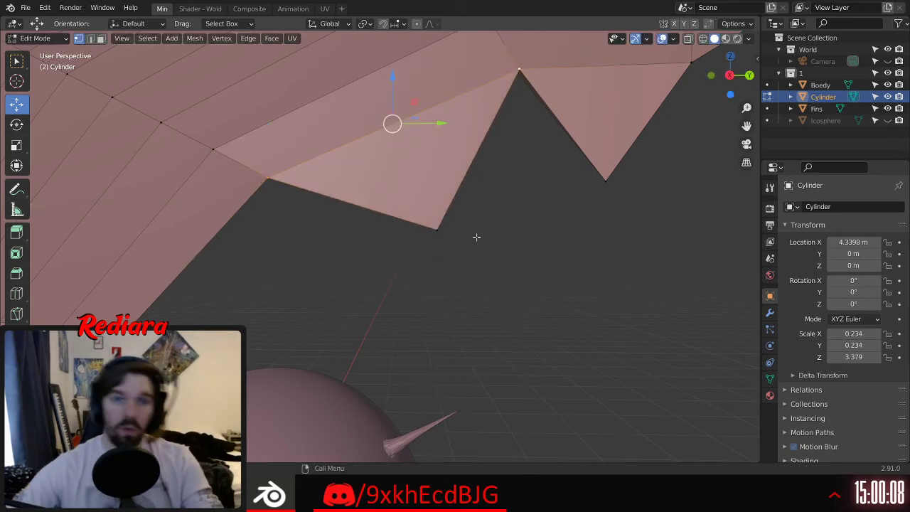
Step: Subdivide the next edge down the inner bend and move its midpoint outward along Y and down along Z for a third tooth
{"action": "middle_click_drag", "start_coordinate": [321, 207], "coordinate": [508, 163]}
{"action": "left_click", "coordinate": [328, 228]}
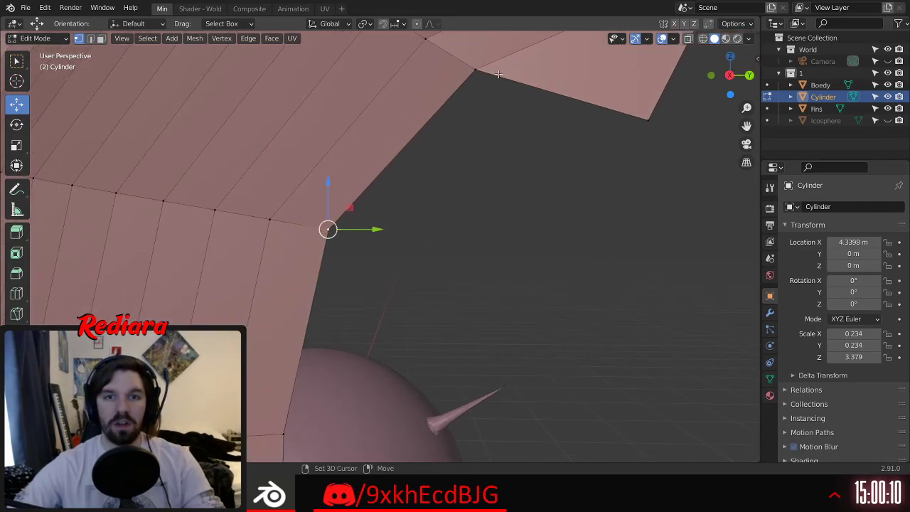
{"action": "left_click", "coordinate": [475, 70], "text": "shift"}
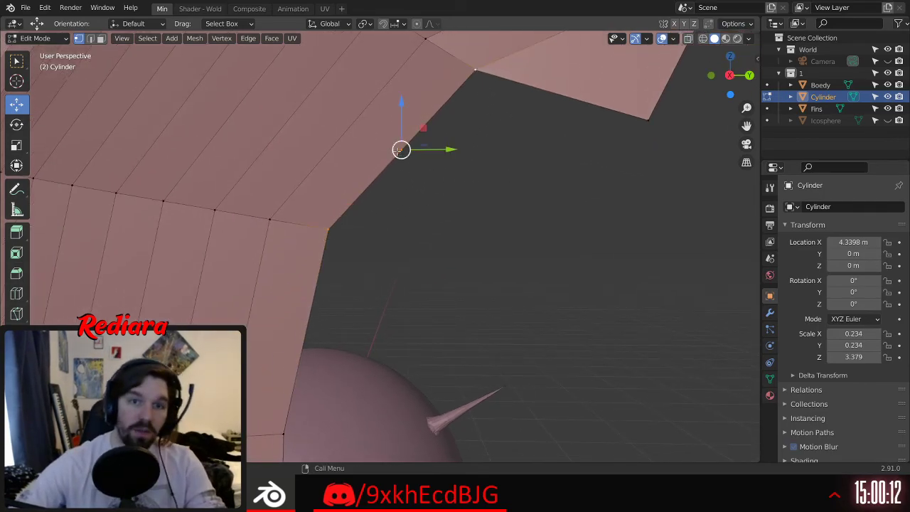
{"action": "key", "text": "g"}
{"action": "key", "text": "y"}
{"action": "left_click", "coordinate": [552, 160]}
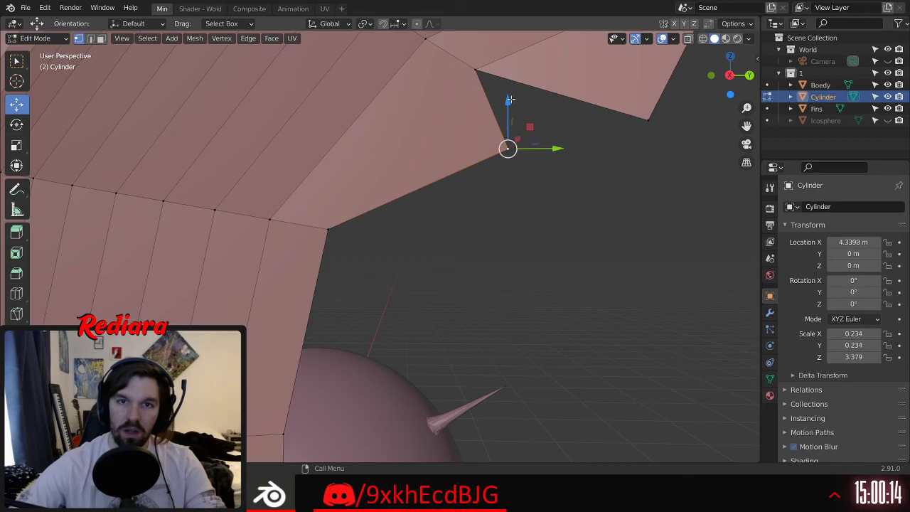
{"action": "key", "text": "g"}
{"action": "key", "text": "z"}
{"action": "left_click", "coordinate": [500, 162]}
Step: Connect the third tooth's two base corners with an edge
{"action": "left_click", "coordinate": [328, 229]}
{"action": "left_click", "coordinate": [475, 70], "text": "shift"}
{"action": "key", "text": "j"}
{"action": "key", "text": "k"}
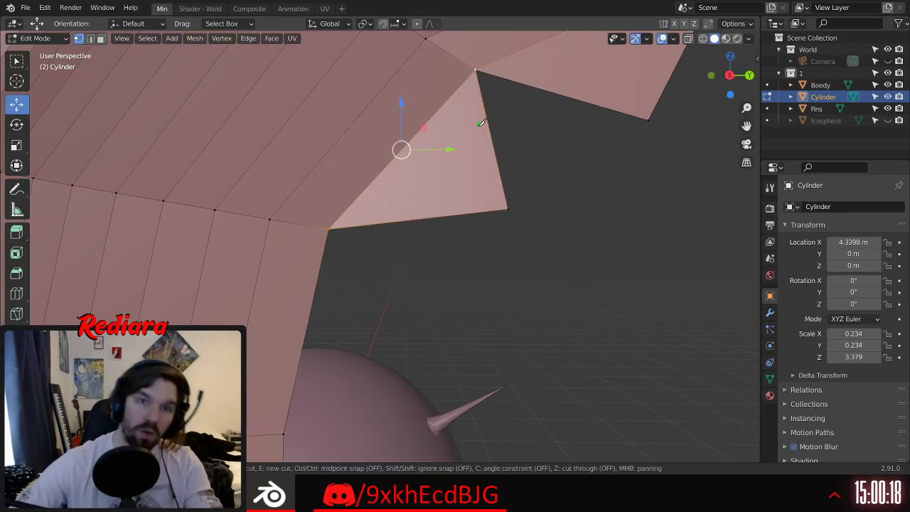
{"action": "left_click", "coordinate": [328, 230]}
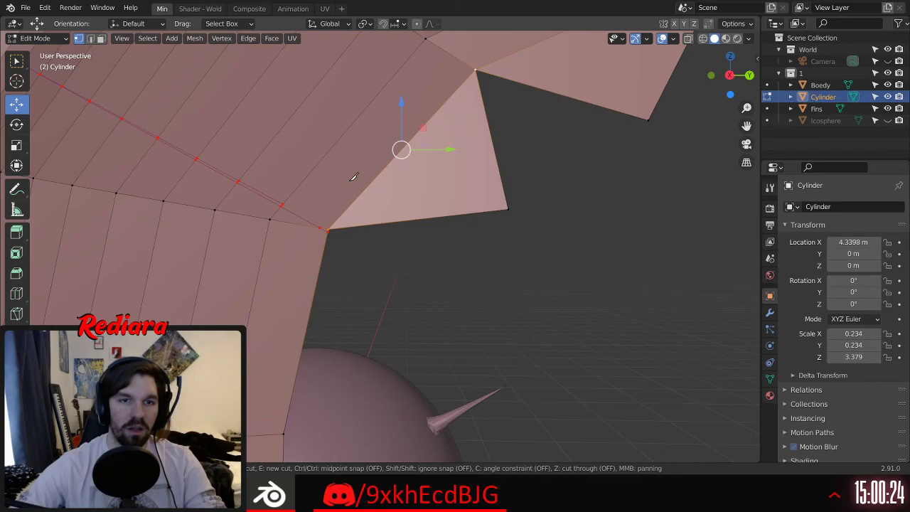
{"action": "key", "text": "Escape"}
{"action": "key", "text": "j"}
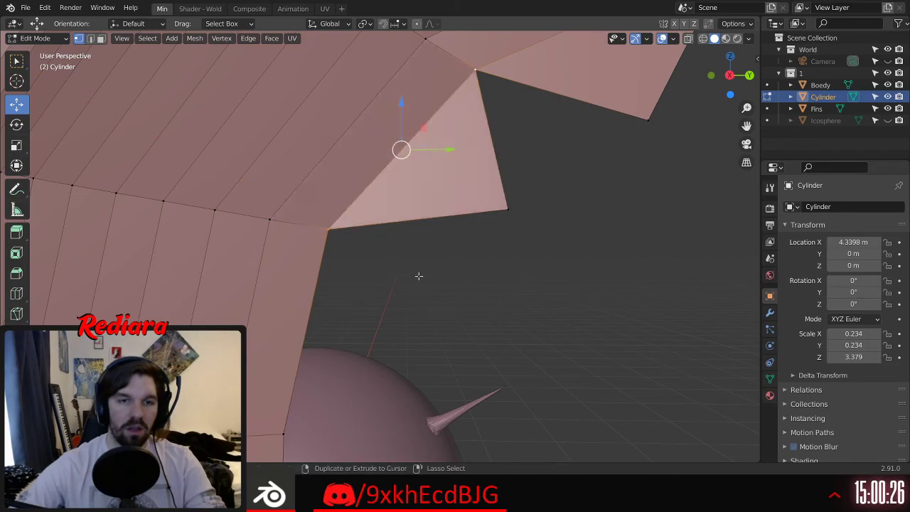
Step: Subdivide the inner edge just below the third tooth and pull its midpoint outward along Y to form a fourth tooth
{"action": "scroll", "coordinate": [471, 197], "scroll_direction": "down", "scroll_amount": 5}
{"action": "middle_click_drag", "start_coordinate": [462, 310], "coordinate": [439, 180], "text": "shift"}
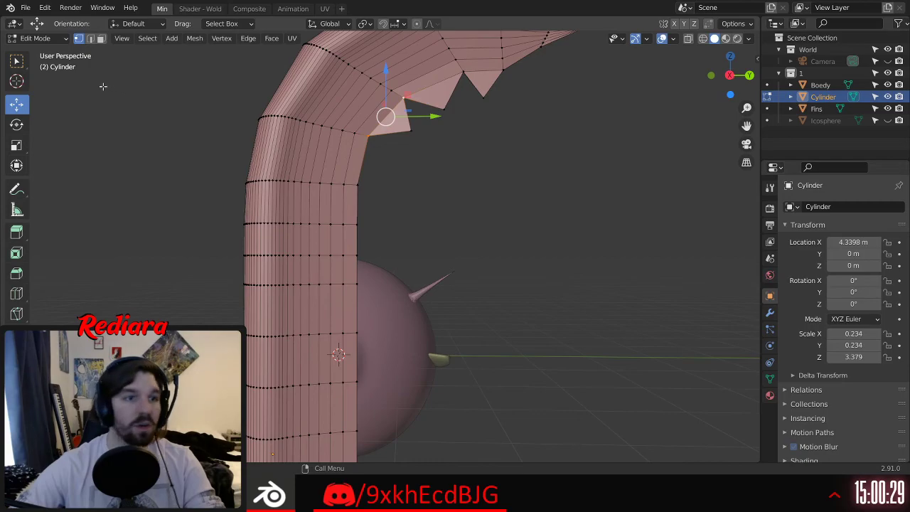
{"action": "left_click", "coordinate": [17, 60]}
{"action": "scroll", "coordinate": [369, 203], "scroll_direction": "up", "scroll_amount": 3}
{"action": "left_click", "coordinate": [367, 91], "text": "shift"}
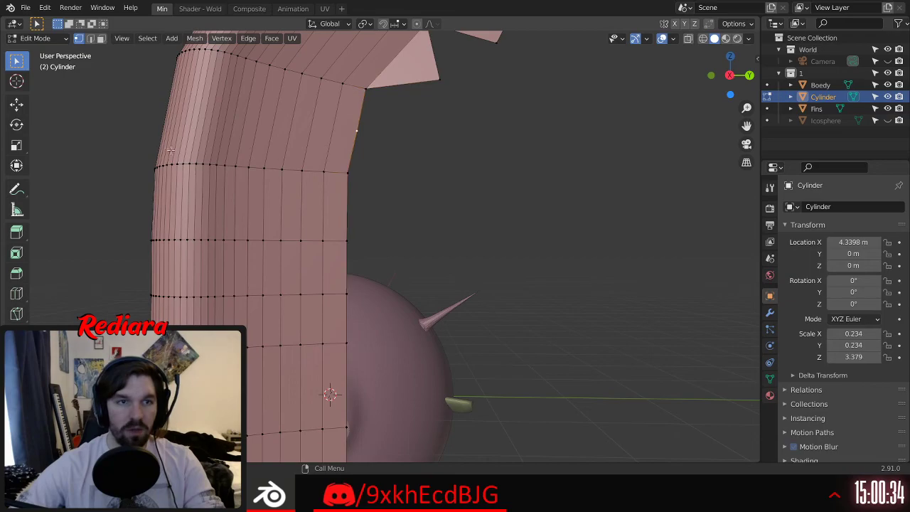
{"action": "left_click", "coordinate": [16, 104]}
{"action": "left_click_drag", "start_coordinate": [413, 131], "coordinate": [429, 129]}
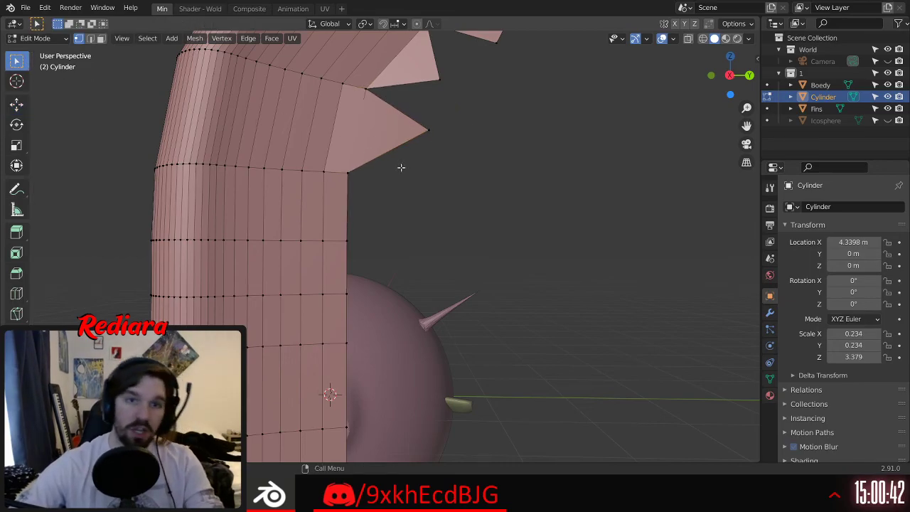
Step: Try to connect the fourth tooth's upper and lower base corners with an edge
{"action": "scroll", "coordinate": [371, 150], "scroll_direction": "up", "scroll_amount": 2}
{"action": "middle_click_drag", "start_coordinate": [370, 150], "coordinate": [360, 183]}
{"action": "key", "text": "ctrl+z"}
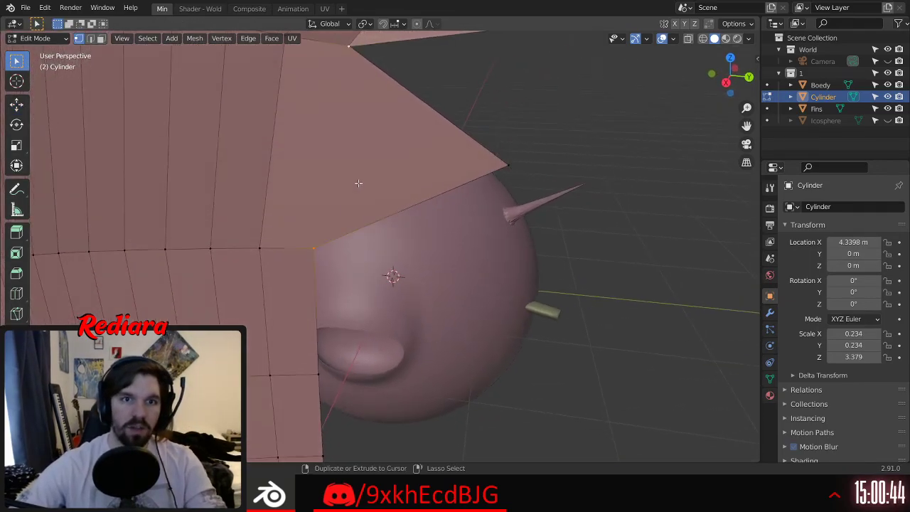
{"action": "middle_click_drag", "start_coordinate": [462, 75], "coordinate": [552, 339]}
{"action": "scroll", "coordinate": [448, 96], "scroll_direction": "down", "scroll_amount": 1}
{"action": "middle_click_drag", "start_coordinate": [604, 265], "coordinate": [433, 101], "text": "shift"}
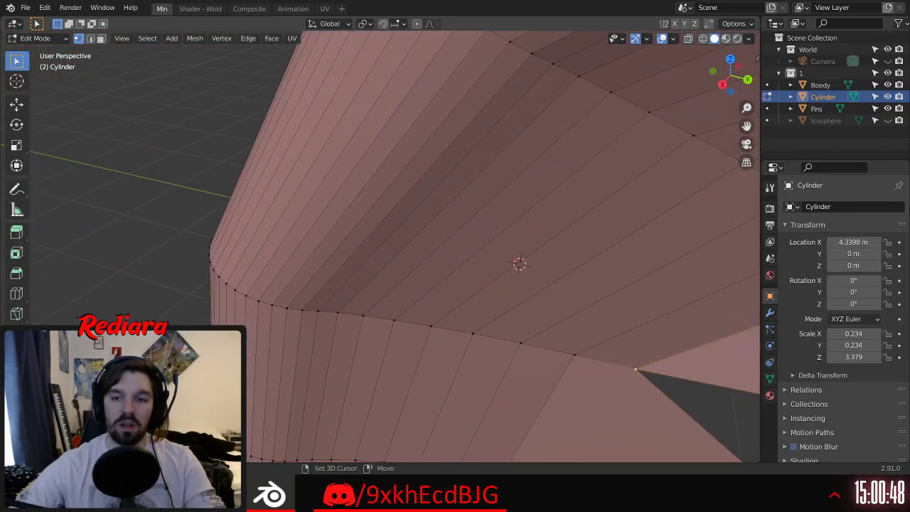
{"action": "middle_click_drag", "start_coordinate": [612, 341], "coordinate": [469, 290]}
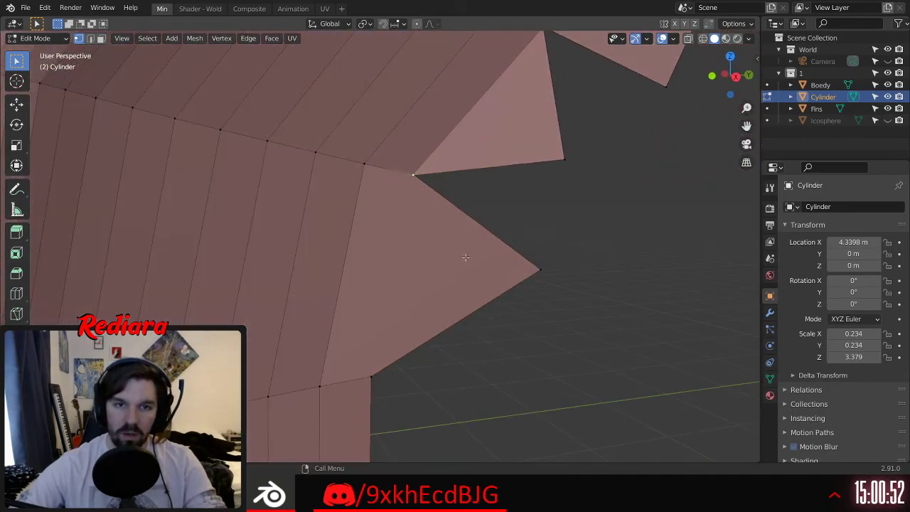
{"action": "middle_click_drag", "start_coordinate": [528, 325], "coordinate": [416, 207]}
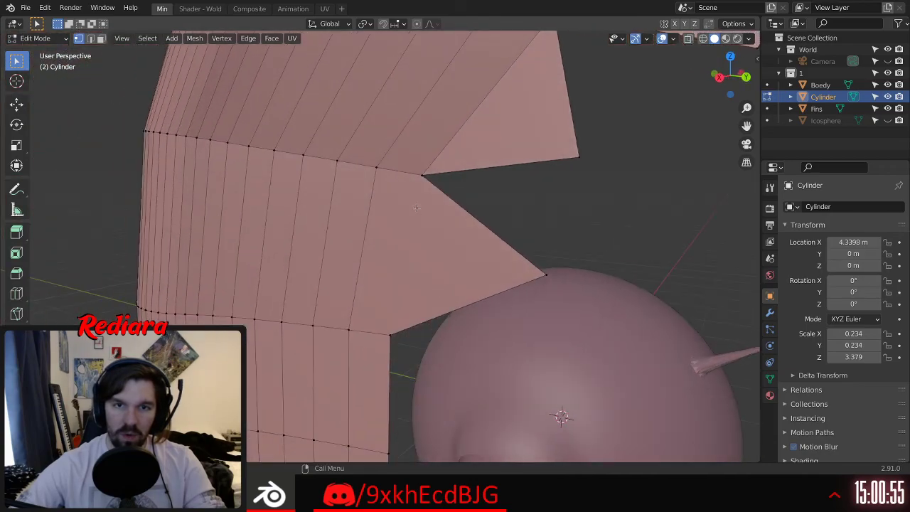
{"action": "left_click", "coordinate": [390, 335], "text": "shift"}
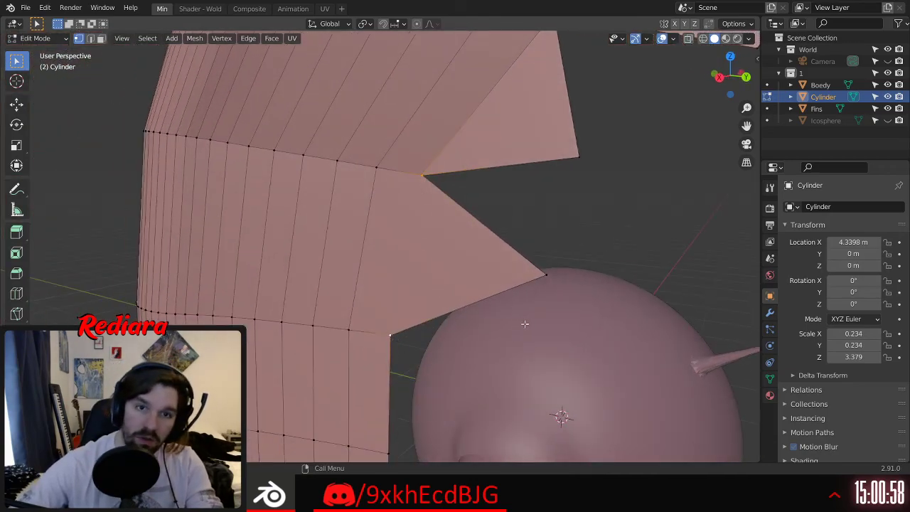
{"action": "scroll", "coordinate": [523, 328], "scroll_direction": "down", "scroll_amount": 4}
{"action": "middle_click_drag", "start_coordinate": [439, 291], "coordinate": [626, 213]}
{"action": "scroll", "coordinate": [414, 248], "scroll_direction": "up", "scroll_amount": 5}
{"action": "scroll", "coordinate": [430, 298], "scroll_direction": "up", "scroll_amount": 4}
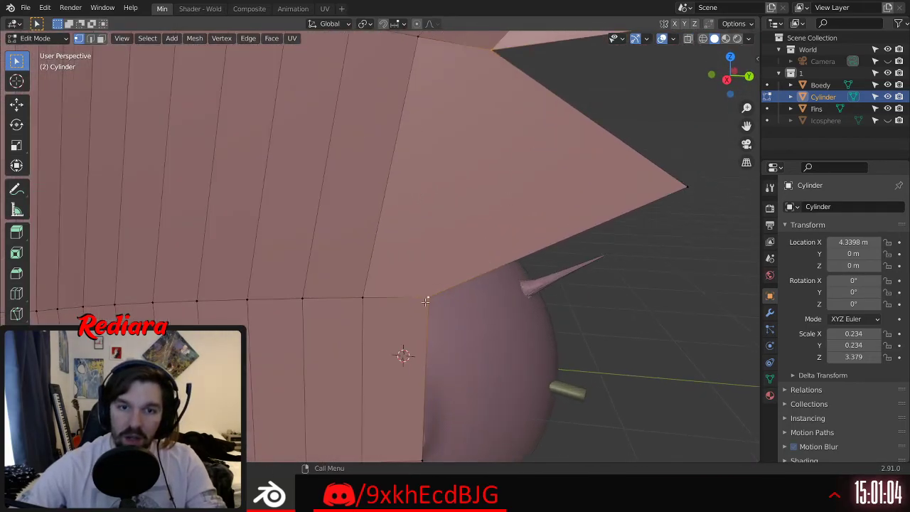
Step: Examine the fourth tooth's base corners and the surrounding geometry in wireframe, and return to solid shading
{"action": "key", "text": "alt+a"}
{"action": "right_click", "coordinate": [431, 298]}
{"action": "mouse_move", "coordinate": [644, 315]}
{"action": "middle_mouse_down"}
{"action": "mouse_move", "coordinate": [543, 300]}
{"action": "mouse_move", "coordinate": [601, 320]}
{"action": "mouse_move", "coordinate": [415, 319]}
{"action": "mouse_move", "coordinate": [417, 288]}
{"action": "mouse_move", "coordinate": [459, 266]}
{"action": "mouse_move", "coordinate": [450, 258]}
{"action": "mouse_move", "coordinate": [719, 155]}
{"action": "middle_mouse_up"}
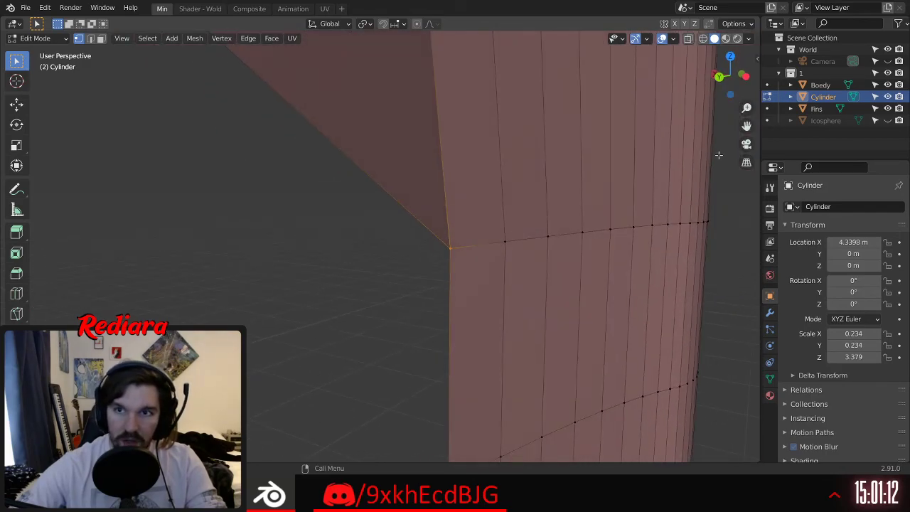
{"action": "left_click", "coordinate": [709, 38]}
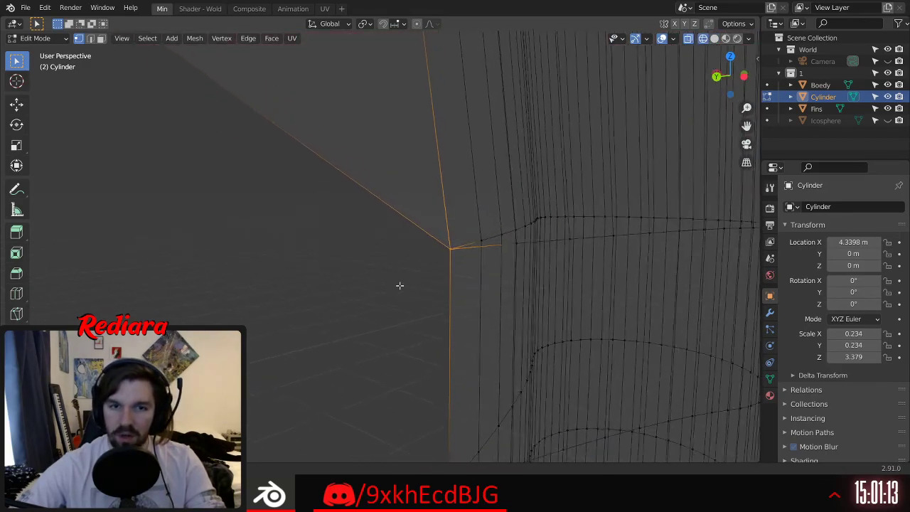
{"action": "right_click", "coordinate": [463, 260]}
{"action": "middle_click_drag", "start_coordinate": [417, 61], "coordinate": [368, 156]}
{"action": "left_click", "coordinate": [396, 160]}
{"action": "right_click", "coordinate": [398, 161]}
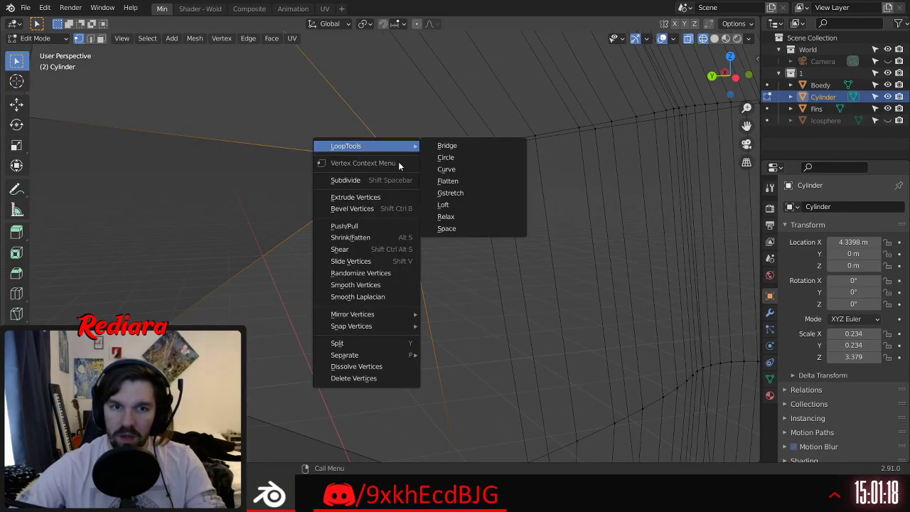
{"action": "middle_click_drag", "start_coordinate": [357, 315], "coordinate": [293, 259]}
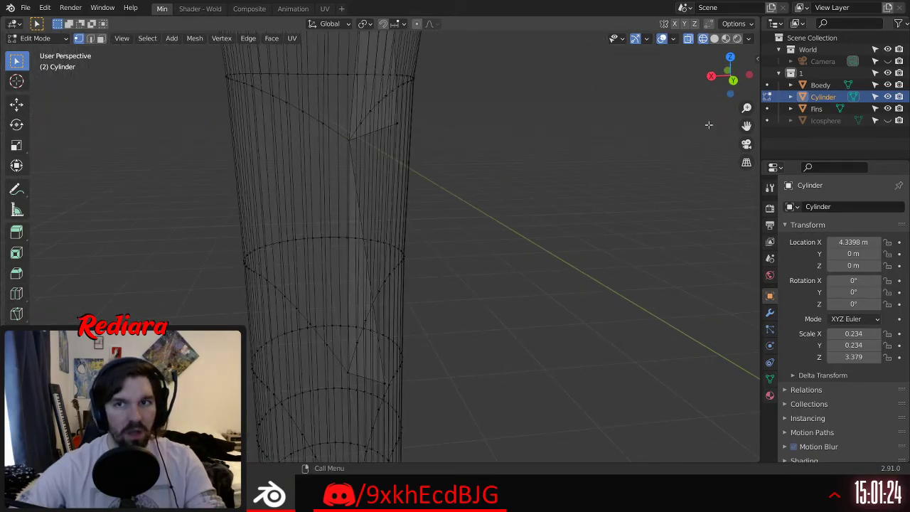
{"action": "left_click", "coordinate": [715, 39]}
{"action": "mouse_move", "coordinate": [412, 235]}
{"action": "middle_mouse_down"}
{"action": "mouse_move", "coordinate": [445, 254]}
{"action": "mouse_move", "coordinate": [490, 252]}
{"action": "mouse_move", "coordinate": [477, 259]}
{"action": "middle_mouse_up"}
{"action": "middle_click_drag", "start_coordinate": [392, 228], "coordinate": [500, 205], "text": "shift"}
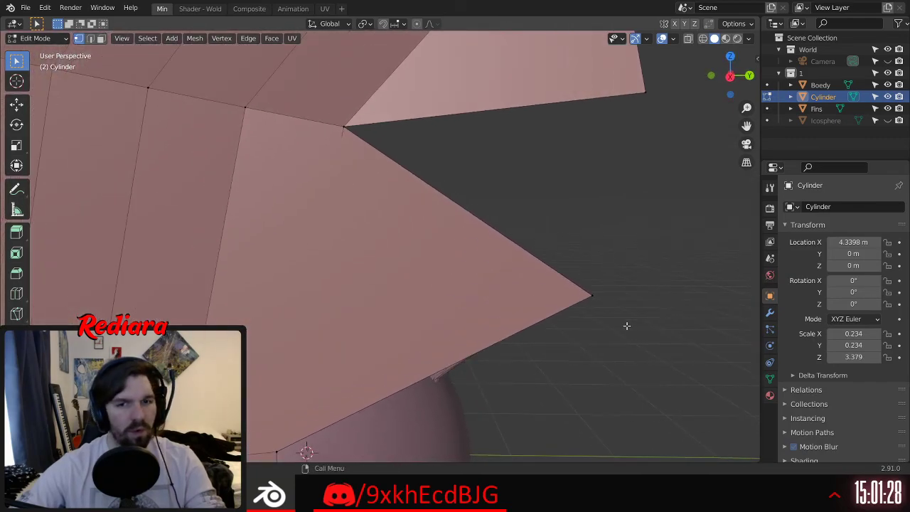
Step: Delete the fourth tooth's tip vertex
{"action": "left_click", "coordinate": [593, 293]}
{"action": "key", "text": "x"}
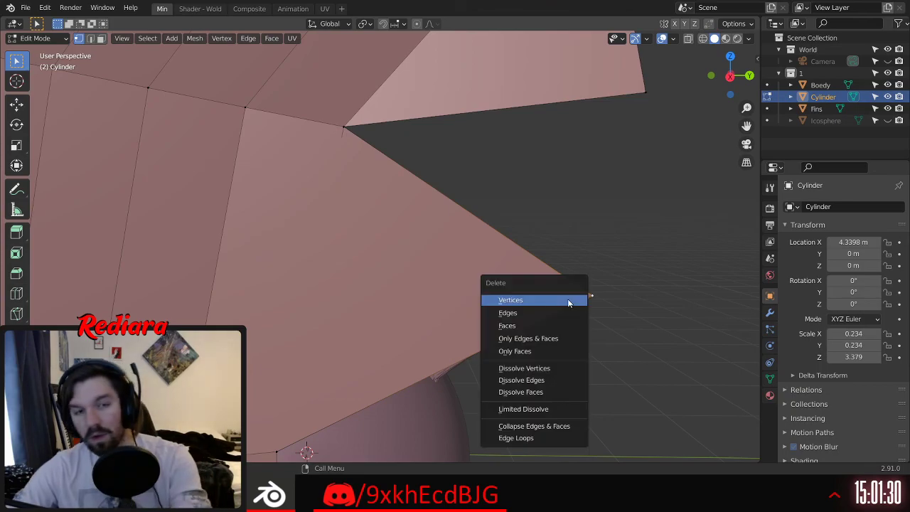
{"action": "left_click", "coordinate": [558, 297]}
{"action": "middle_click_drag", "start_coordinate": [399, 189], "coordinate": [446, 165]}
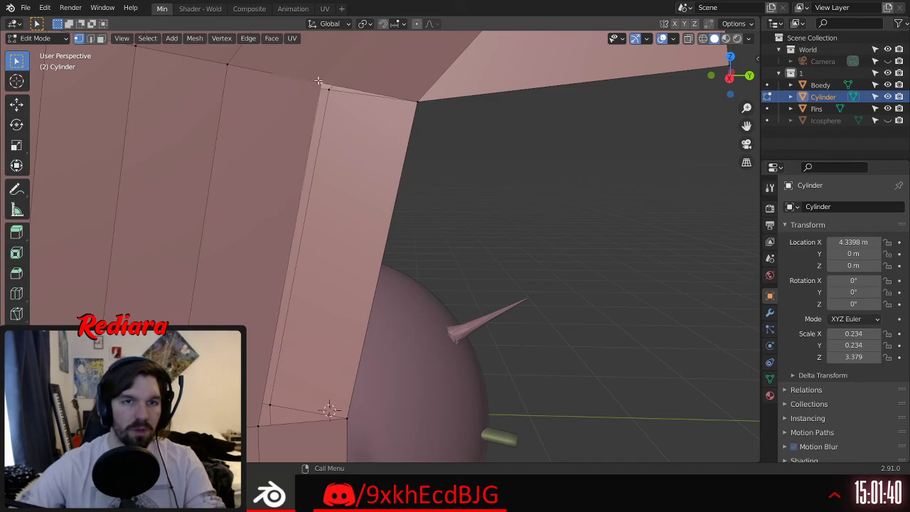
Step: Fill the opening left at the deleted fourth tooth's base between its upper and lower corners
{"action": "middle_click_drag", "start_coordinate": [417, 288], "coordinate": [434, 215], "text": "shift"}
{"action": "middle_click_drag", "start_coordinate": [497, 189], "coordinate": [340, 351], "text": "shift"}
{"action": "middle_click_drag", "start_coordinate": [367, 156], "coordinate": [308, 226], "text": "shift"}
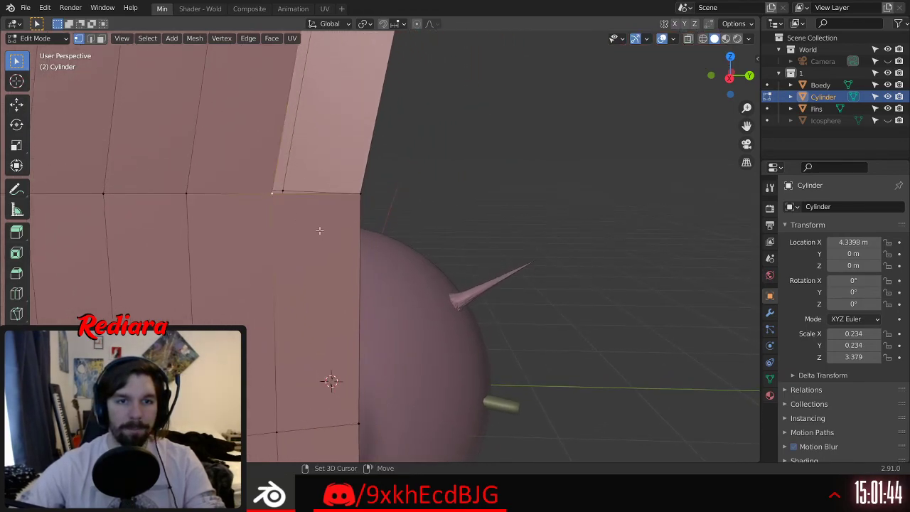
{"action": "left_click", "coordinate": [368, 193], "text": "shift"}
{"action": "key", "text": "f"}
Step: Subdivide the inner edge below the third tooth and pull its midpoint outward along Y to re-form the fourth tooth
{"action": "middle_click_drag", "start_coordinate": [470, 126], "coordinate": [434, 216], "text": "shift"}
{"action": "scroll", "coordinate": [439, 164], "scroll_direction": "down", "scroll_amount": 3}
{"action": "middle_click_drag", "start_coordinate": [439, 164], "coordinate": [429, 180], "text": "shift"}
{"action": "left_click", "coordinate": [401, 107]}
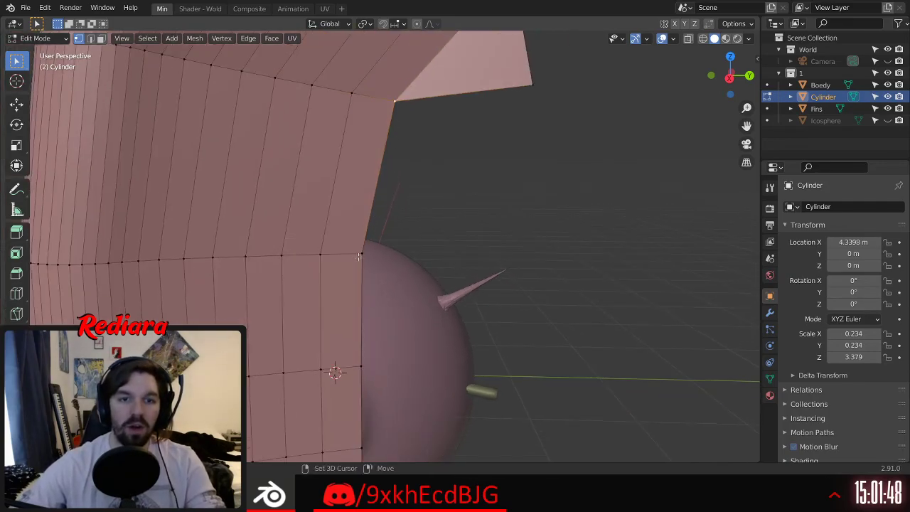
{"action": "left_click", "coordinate": [378, 175]}
{"action": "left_click", "coordinate": [17, 106]}
{"action": "left_click_drag", "start_coordinate": [427, 177], "coordinate": [547, 179]}
Step: Connect the fourth tooth's upper and lower base corners with an edge
{"action": "left_click", "coordinate": [396, 100]}
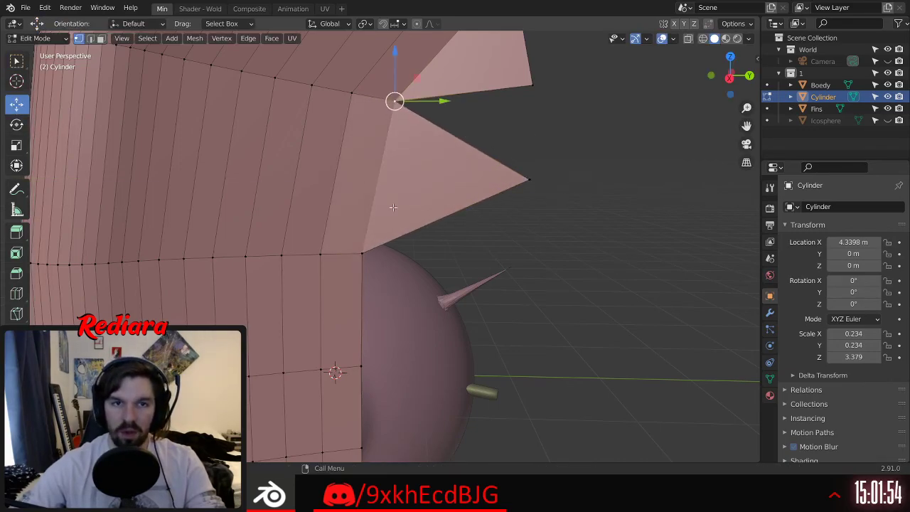
{"action": "left_click", "coordinate": [361, 256], "text": "shift"}
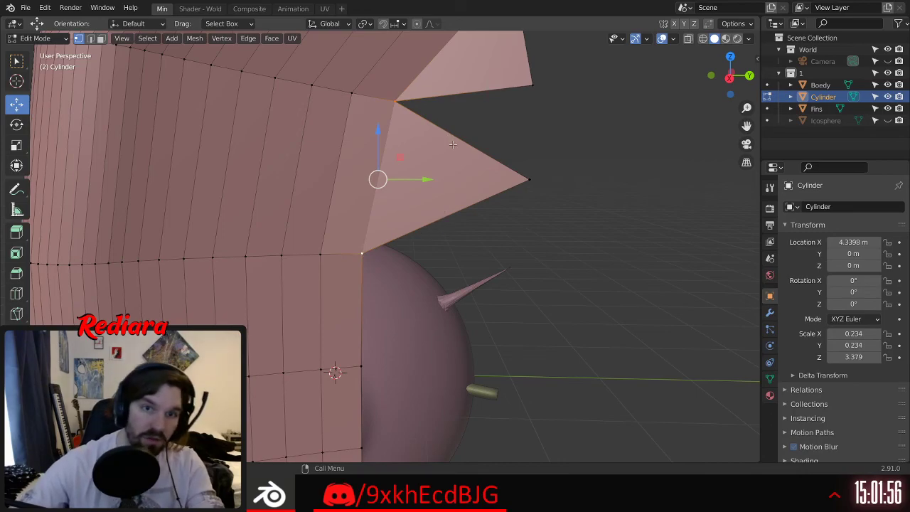
{"action": "middle_click_drag", "start_coordinate": [559, 199], "coordinate": [579, 200]}
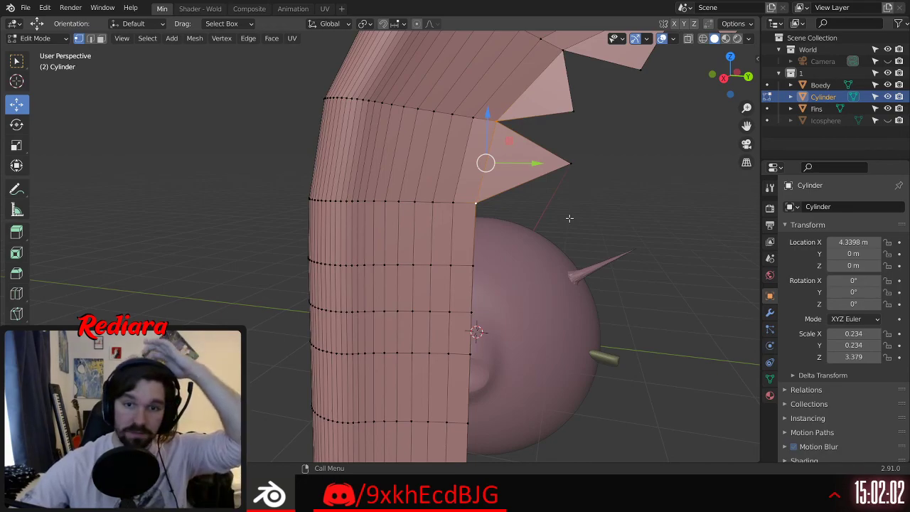
{"action": "middle_click_drag", "start_coordinate": [569, 218], "coordinate": [455, 217]}
{"action": "scroll", "coordinate": [453, 217], "scroll_direction": "up", "scroll_amount": 3}
{"action": "scroll", "coordinate": [469, 213], "scroll_direction": "up", "scroll_amount": 4}
Step: Shorten the fourth and third teeth by moving their tips inward along Y, and raise the second tooth's tip along Z
{"action": "left_click", "coordinate": [547, 189]}
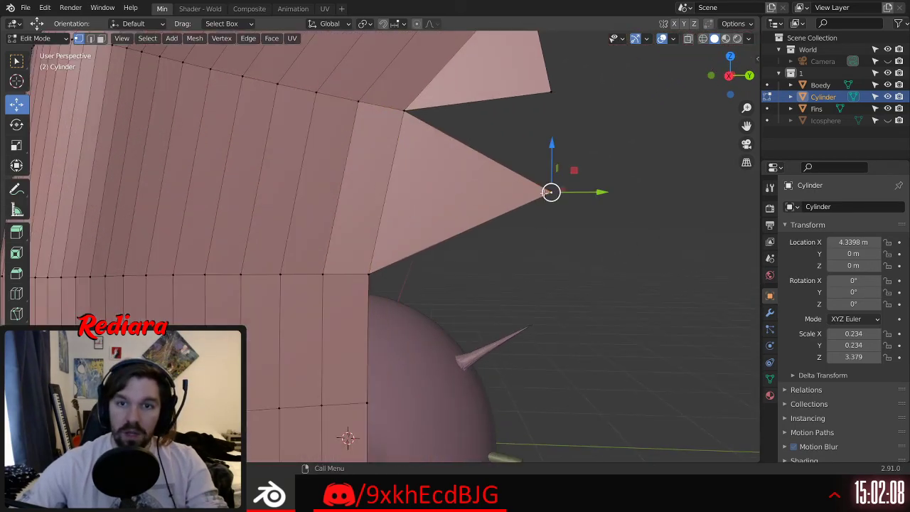
{"action": "left_click_drag", "start_coordinate": [602, 192], "coordinate": [488, 194]}
{"action": "middle_click_drag", "start_coordinate": [494, 186], "coordinate": [482, 199], "text": "shift"}
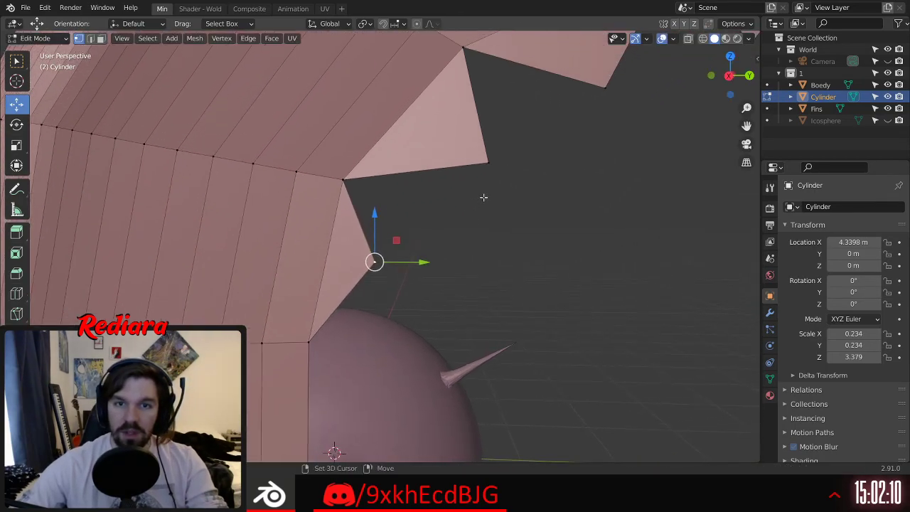
{"action": "left_click", "coordinate": [491, 167]}
{"action": "left_click_drag", "start_coordinate": [543, 163], "coordinate": [515, 166]}
{"action": "middle_click_drag", "start_coordinate": [537, 162], "coordinate": [423, 226], "text": "shift"}
{"action": "left_click", "coordinate": [489, 195]}
{"action": "left_click_drag", "start_coordinate": [492, 149], "coordinate": [491, 116]}
Step: Fill the gap between the first and second teeth with a triangular face
{"action": "middle_click_drag", "start_coordinate": [491, 116], "coordinate": [458, 219]}
{"action": "middle_click_drag", "start_coordinate": [352, 257], "coordinate": [412, 244], "text": "shift"}
{"action": "scroll", "coordinate": [412, 244], "scroll_direction": "up", "scroll_amount": 2}
{"action": "left_click", "coordinate": [378, 282]}
{"action": "left_click", "coordinate": [435, 168], "text": "shift"}
{"action": "left_click", "coordinate": [494, 225], "text": "shift"}
{"action": "key", "text": "f"}
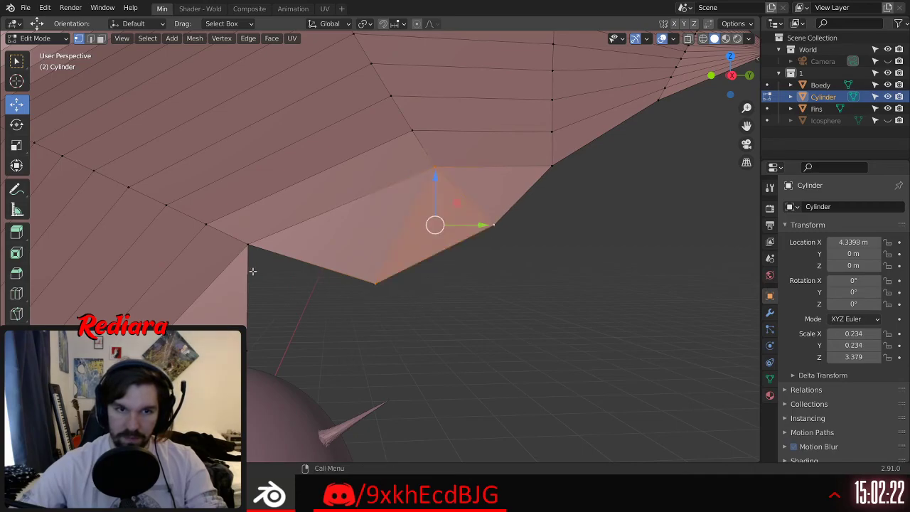
Step: Fill the gaps between the second and third teeth and between the third and fourth teeth with triangular faces
{"action": "left_click", "coordinate": [253, 248]}
{"action": "left_click", "coordinate": [371, 282], "text": "shift"}
{"action": "left_click", "coordinate": [249, 341], "text": "shift"}
{"action": "key", "text": "f"}
{"action": "middle_click_drag", "start_coordinate": [249, 341], "coordinate": [276, 275]}
{"action": "left_click", "coordinate": [271, 270]}
{"action": "left_click", "coordinate": [381, 253], "text": "shift"}
{"action": "left_click", "coordinate": [300, 346], "text": "shift"}
{"action": "key", "text": "f"}
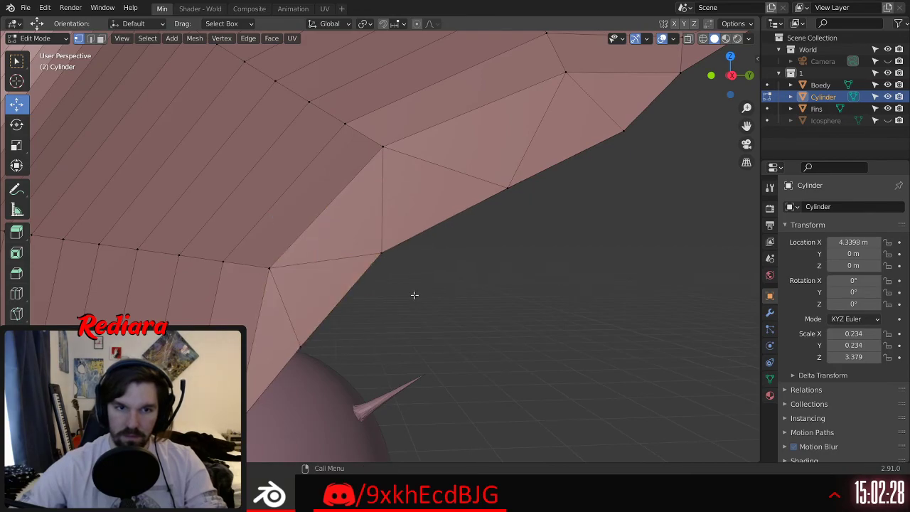
Step: Try to raise the first tooth's tip along Z, and undo the move
{"action": "scroll", "coordinate": [415, 294], "scroll_direction": "down", "scroll_amount": 5}
{"action": "middle_click_drag", "start_coordinate": [415, 294], "coordinate": [464, 234]}
{"action": "scroll", "coordinate": [464, 235], "scroll_direction": "up", "scroll_amount": 3}
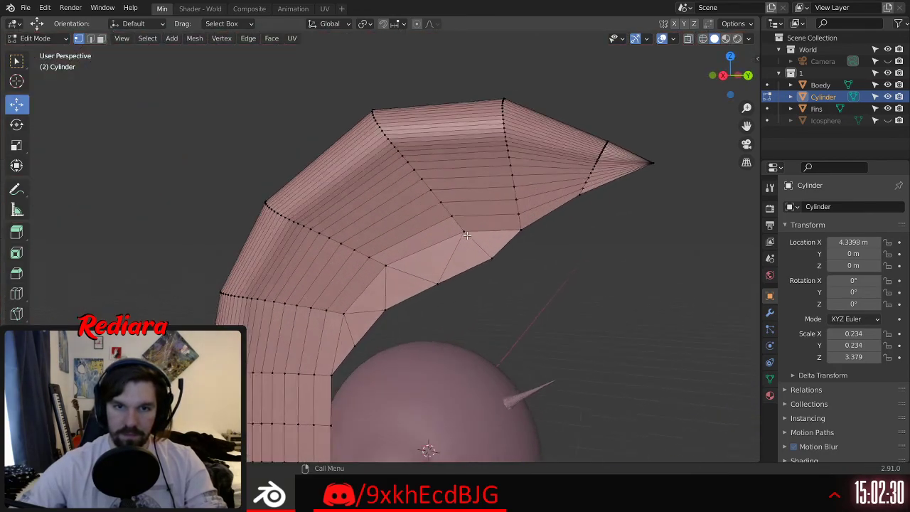
{"action": "scroll", "coordinate": [464, 234], "scroll_direction": "up", "scroll_amount": 2}
{"action": "left_click", "coordinate": [465, 266]}
{"action": "key", "text": "g"}
{"action": "key", "text": "z"}
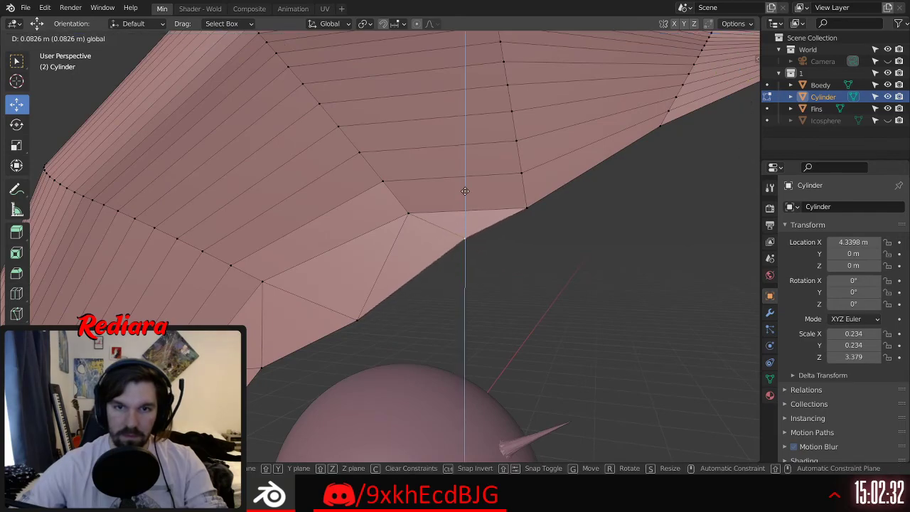
{"action": "left_click_drag", "start_coordinate": [465, 191], "coordinate": [461, 207]}
{"action": "key", "text": "ctrl+z"}
{"action": "middle_click_drag", "start_coordinate": [577, 202], "coordinate": [369, 231]}
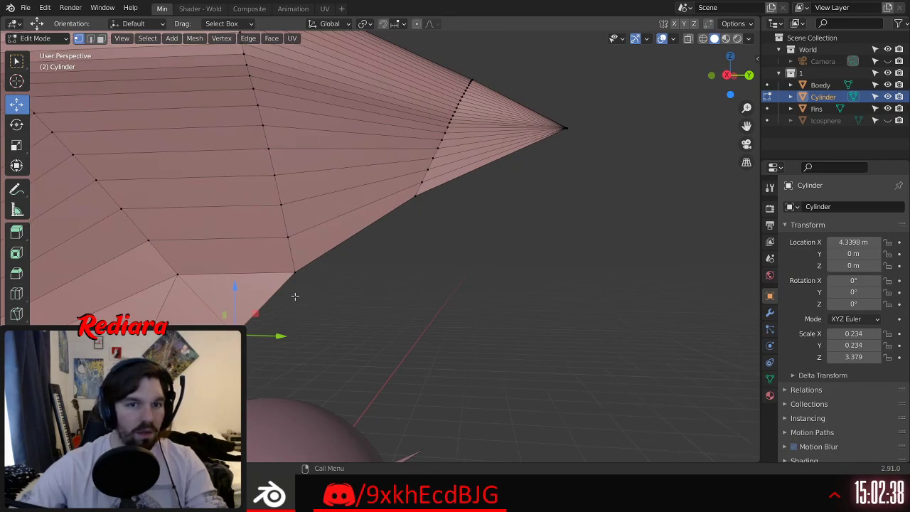
{"action": "left_click", "coordinate": [294, 271]}
{"action": "left_click", "coordinate": [416, 199], "text": "shift"}
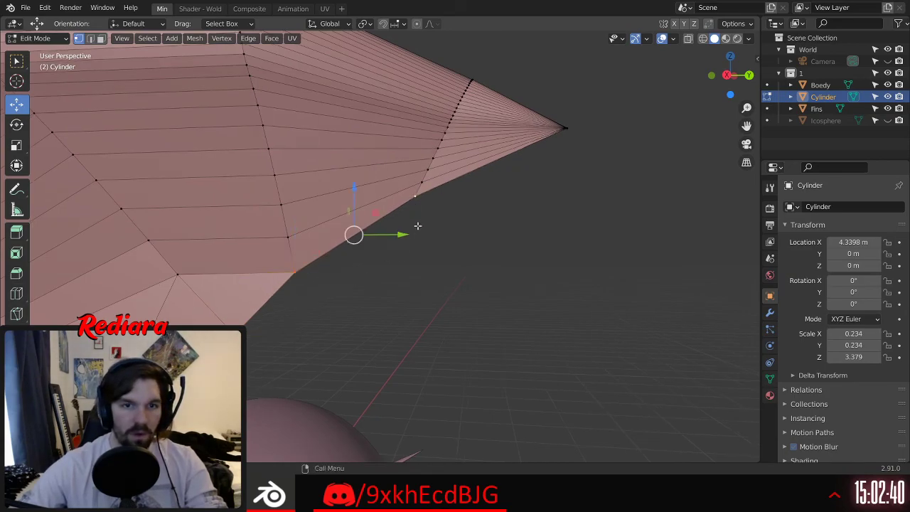
{"action": "key", "text": "space"}
{"action": "key", "text": "ctrl+z"}
{"action": "key", "text": "ctrl+z"}
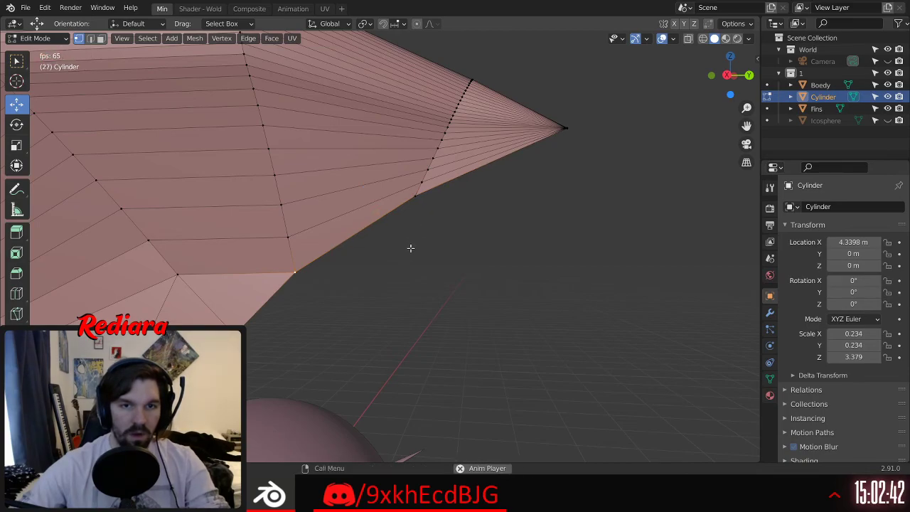
{"action": "key", "text": "Escape"}
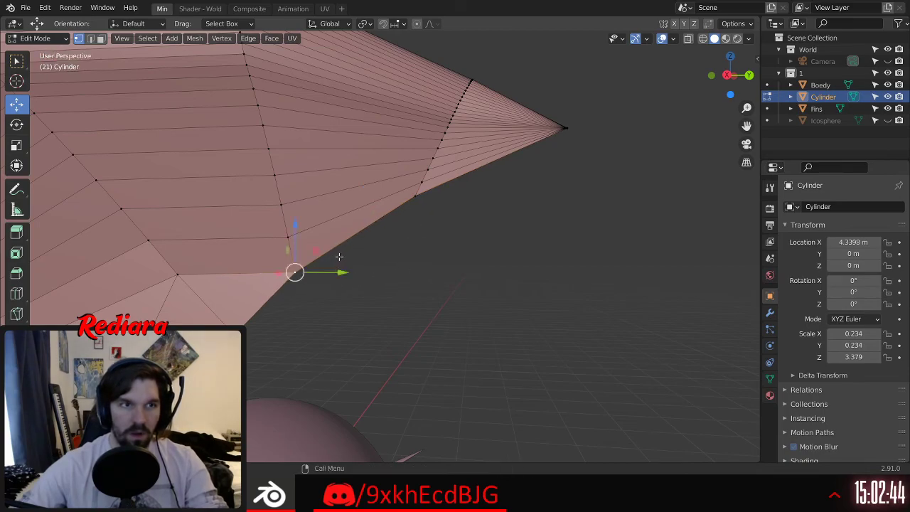
Step: Subdivide the inner edge above the first tooth and pull its midpoint down along Z to form another tooth
{"action": "left_click", "coordinate": [401, 295]}
{"action": "left_click", "coordinate": [415, 197], "text": "shift"}
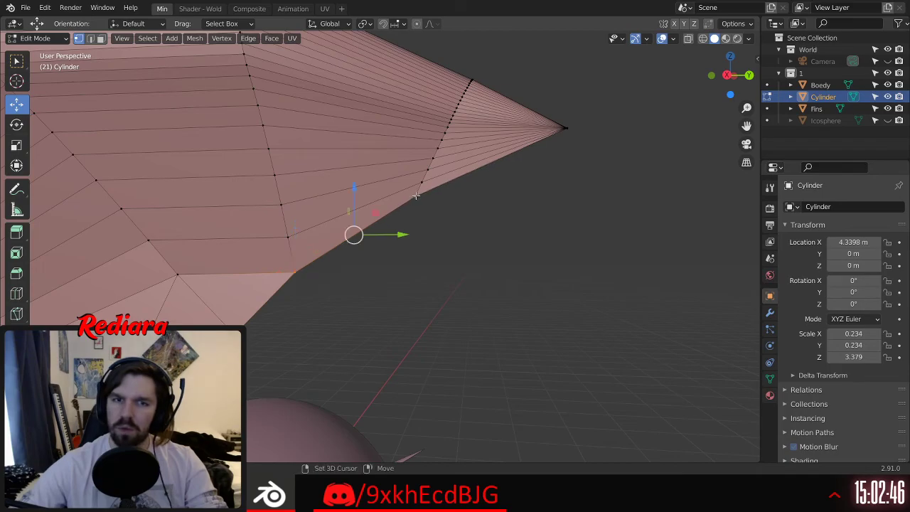
{"action": "left_click", "coordinate": [360, 244]}
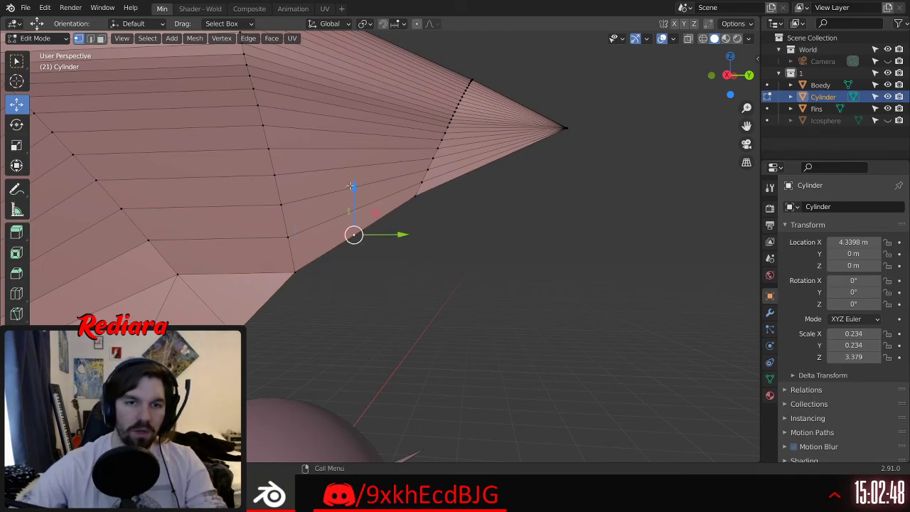
{"action": "left_click_drag", "start_coordinate": [353, 186], "coordinate": [353, 253]}
Step: Connect the two base corners of the new tooth above the first one with an edge
{"action": "left_click", "coordinate": [295, 272]}
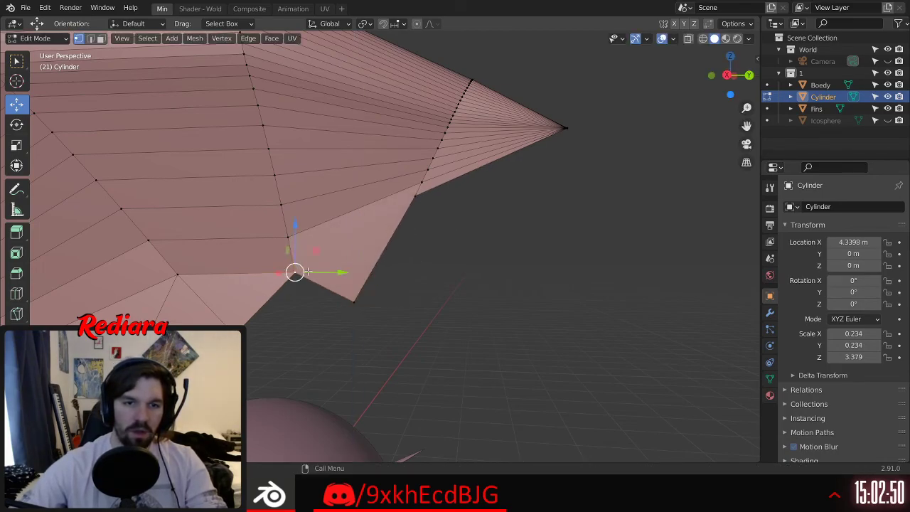
{"action": "left_click", "coordinate": [411, 198], "text": "shift"}
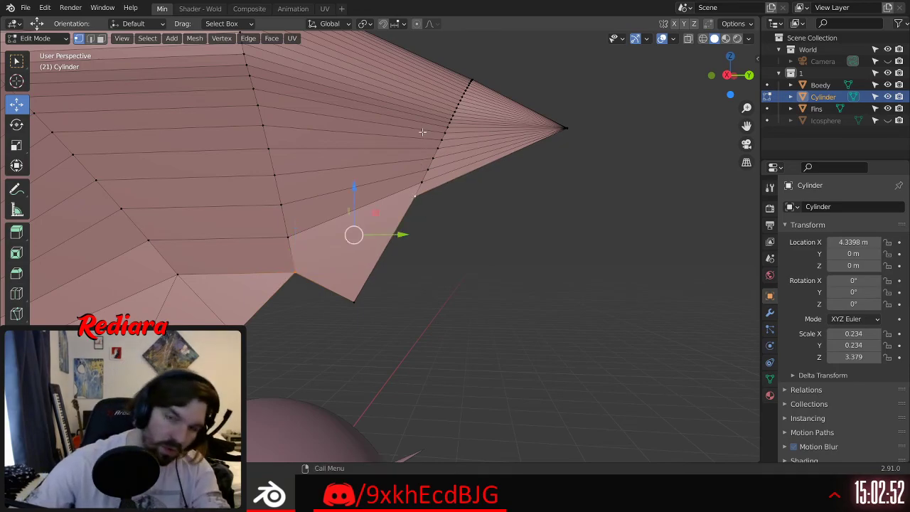
{"action": "key", "text": "j"}
{"action": "left_click", "coordinate": [453, 249]}
{"action": "left_click", "coordinate": [250, 333]}
Step: Subdivide the last inner edge up to the pointed end and lower its midpoint along Z to form an end tooth
{"action": "left_click", "coordinate": [445, 206]}
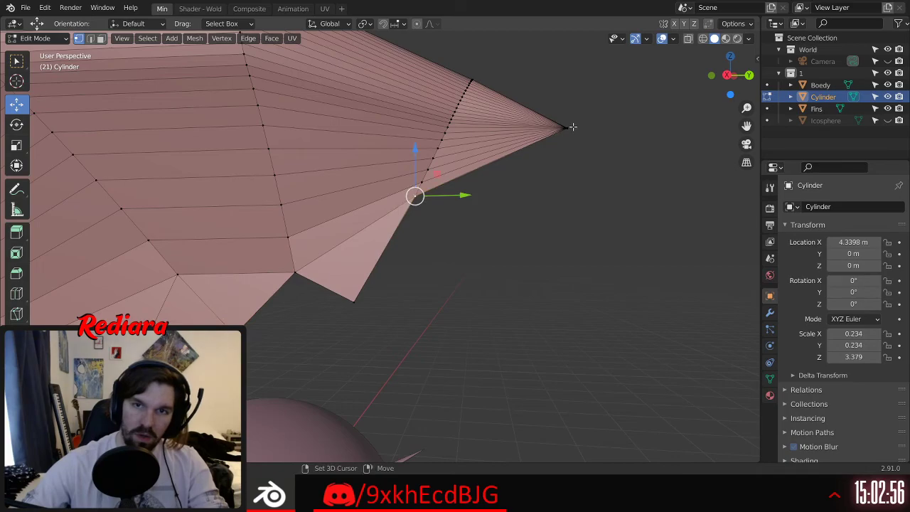
{"action": "left_click", "coordinate": [573, 128], "text": "shift"}
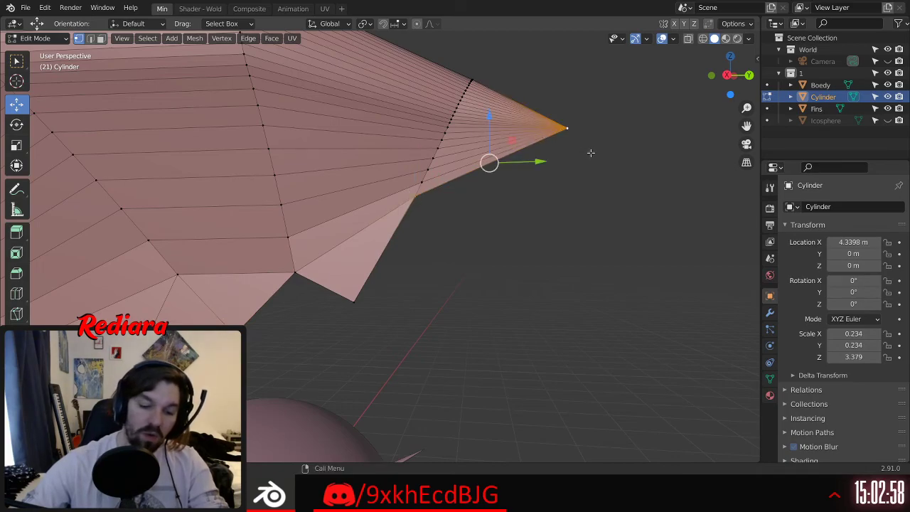
{"action": "left_click", "coordinate": [494, 168]}
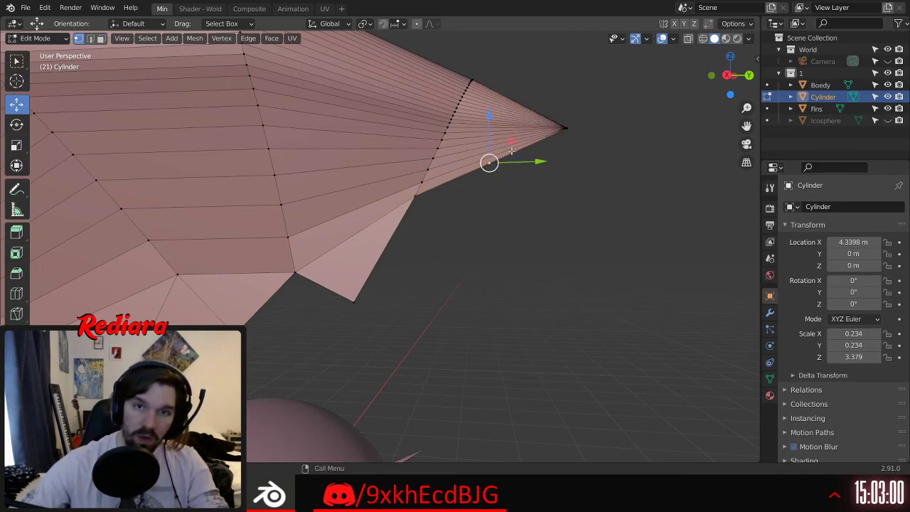
{"action": "left_click_drag", "start_coordinate": [490, 113], "coordinate": [487, 190]}
Step: Connect the end tooth's inner base corner to the cylinder's pointed tip with an edge
{"action": "left_click", "coordinate": [420, 192]}
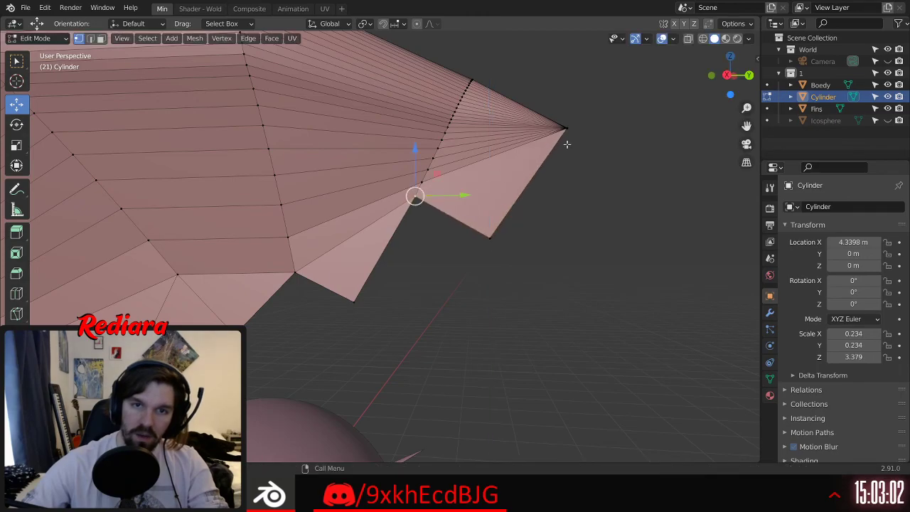
{"action": "left_click", "coordinate": [562, 130], "text": "shift"}
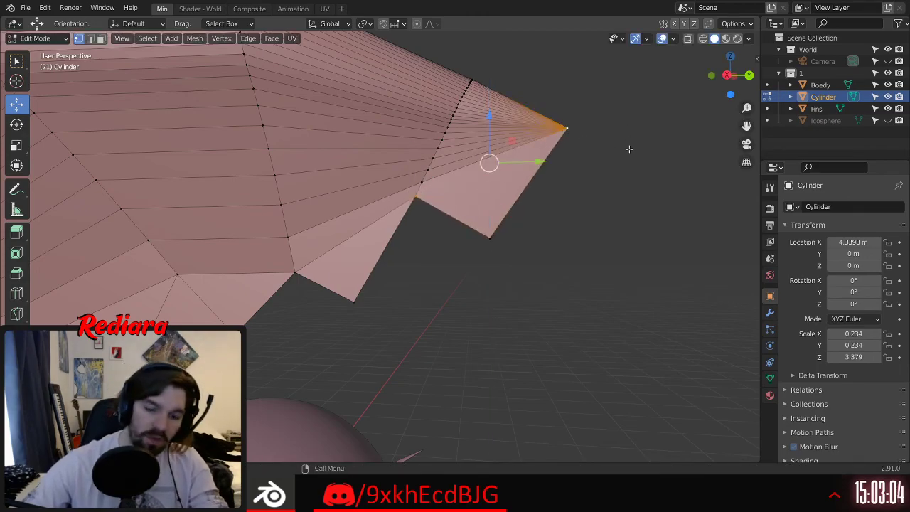
{"action": "left_click", "coordinate": [525, 243]}
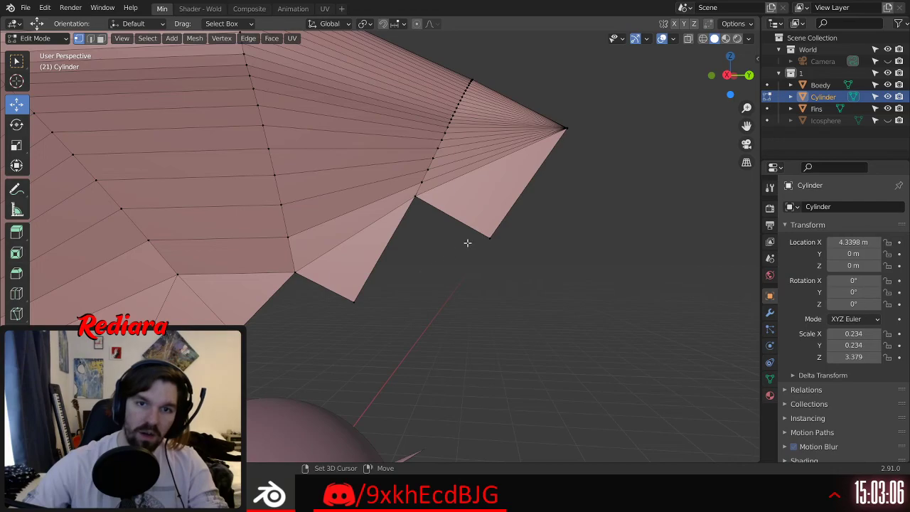
Step: Shorten the two newest teeth by raising their tips along Z
{"action": "left_click", "coordinate": [492, 236]}
{"action": "left_click_drag", "start_coordinate": [490, 191], "coordinate": [493, 171]}
{"action": "left_click", "coordinate": [352, 300]}
{"action": "left_click_drag", "start_coordinate": [361, 244], "coordinate": [362, 220]}
Step: Fill the gaps on both sides of the tooth next to the end tooth with triangular faces
{"action": "left_click", "coordinate": [235, 335]}
{"action": "left_click", "coordinate": [303, 273], "text": "shift"}
{"action": "left_click", "coordinate": [361, 278], "text": "shift"}
{"action": "key", "text": "f"}
{"action": "left_click", "coordinate": [353, 278]}
{"action": "left_click", "coordinate": [415, 205], "text": "shift"}
{"action": "left_click", "coordinate": [484, 216], "text": "shift"}
{"action": "key", "text": "f"}
{"action": "left_click", "coordinate": [457, 280]}
{"action": "scroll", "coordinate": [421, 308], "scroll_direction": "down", "scroll_amount": 6}
{"action": "scroll", "coordinate": [422, 308], "scroll_direction": "up", "scroll_amount": 8}
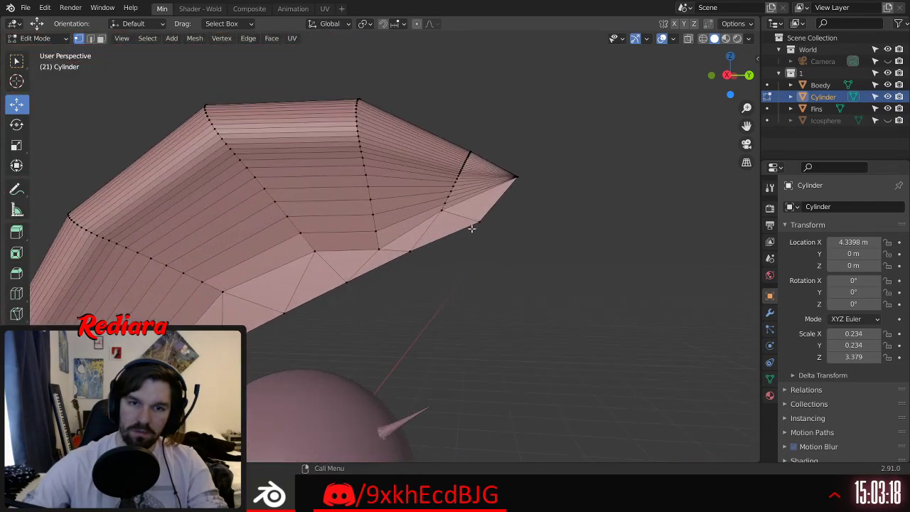
Step: Move the end tooth's tip outward along Y and lower it along Z beneath the pointed end
{"action": "left_click", "coordinate": [479, 218]}
{"action": "mouse_move", "coordinate": [476, 193]}
{"action": "left_mouse_down"}
{"action": "mouse_move", "coordinate": [473, 214]}
{"action": "mouse_move", "coordinate": [479, 204]}
{"action": "left_mouse_up"}
{"action": "left_click_drag", "start_coordinate": [525, 252], "coordinate": [689, 252]}
{"action": "left_click_drag", "start_coordinate": [639, 205], "coordinate": [653, 159]}
{"action": "left_click_drag", "start_coordinate": [695, 205], "coordinate": [590, 219]}
{"action": "left_click_drag", "start_coordinate": [539, 176], "coordinate": [534, 207]}
{"action": "left_click_drag", "start_coordinate": [589, 248], "coordinate": [566, 248]}
{"action": "left_click_drag", "start_coordinate": [517, 189], "coordinate": [514, 210]}
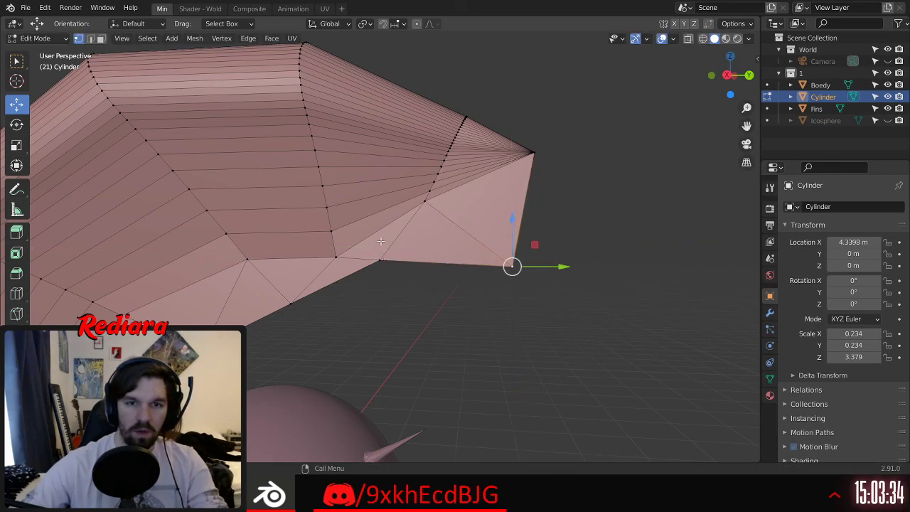
Step: Lower the tip of the tooth next to the end tooth slightly along Z to smooth the inner edge
{"action": "left_click", "coordinate": [384, 263]}
{"action": "left_click_drag", "start_coordinate": [378, 222], "coordinate": [376, 246]}
{"action": "middle_click_drag", "start_coordinate": [376, 246], "coordinate": [477, 188], "text": "shift"}
{"action": "left_click_drag", "start_coordinate": [478, 180], "coordinate": [481, 178]}
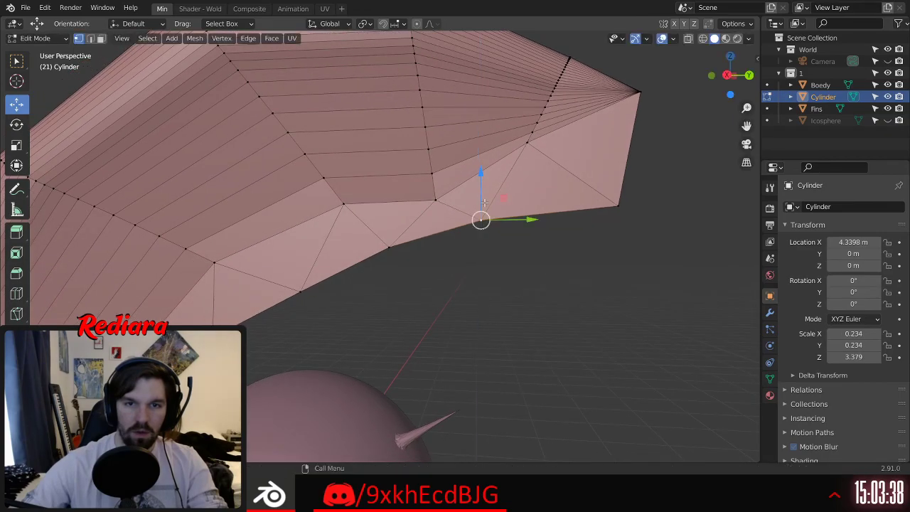
Step: Examine the hooked cylinder's overall shape and filled inner edge from several sides
{"action": "scroll", "coordinate": [533, 280], "scroll_direction": "down", "scroll_amount": 5}
{"action": "middle_click_drag", "start_coordinate": [533, 280], "coordinate": [524, 247]}
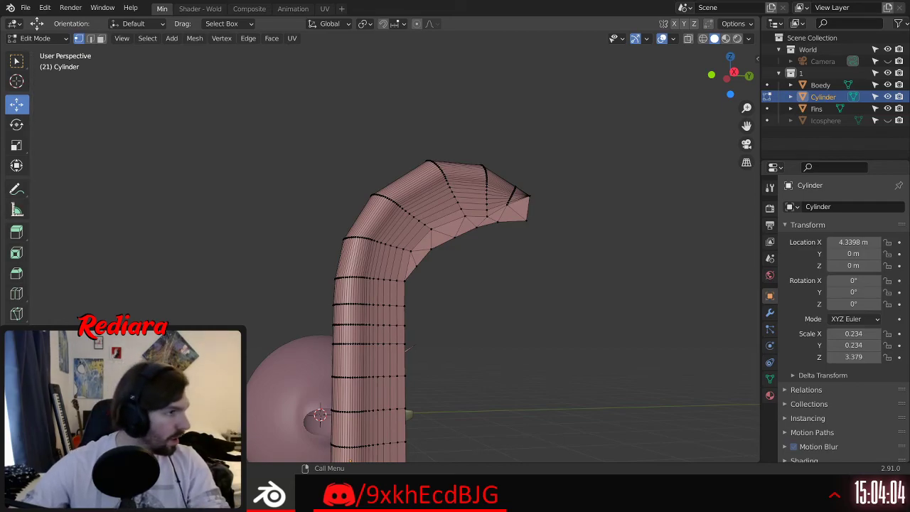
{"action": "scroll", "coordinate": [395, 256], "scroll_direction": "down", "scroll_amount": 2}
{"action": "middle_click_drag", "start_coordinate": [441, 249], "coordinate": [316, 346]}
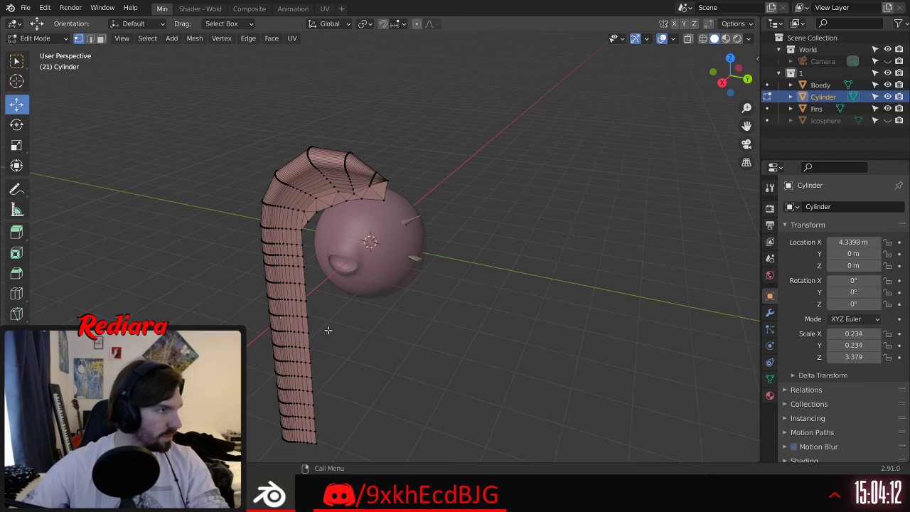
{"action": "scroll", "coordinate": [417, 191], "scroll_direction": "up", "scroll_amount": 3}
{"action": "middle_click_drag", "start_coordinate": [182, 252], "coordinate": [313, 261]}
{"action": "scroll", "coordinate": [145, 267], "scroll_direction": "down", "scroll_amount": 6}
{"action": "middle_click_drag", "start_coordinate": [313, 261], "coordinate": [363, 272]}
{"action": "scroll", "coordinate": [398, 251], "scroll_direction": "up", "scroll_amount": 6}
{"action": "middle_click_drag", "start_coordinate": [423, 242], "coordinate": [335, 297]}
{"action": "scroll", "coordinate": [335, 298], "scroll_direction": "down", "scroll_amount": 5}
{"action": "scroll", "coordinate": [335, 297], "scroll_direction": "up", "scroll_amount": 2}
Step: Switch to Object Mode and apply Shade Smooth to the hooked cylinder
{"action": "left_click", "coordinate": [46, 39]}
{"action": "left_click", "coordinate": [43, 50]}
{"action": "left_click", "coordinate": [223, 192]}
{"action": "right_click", "coordinate": [261, 202]}
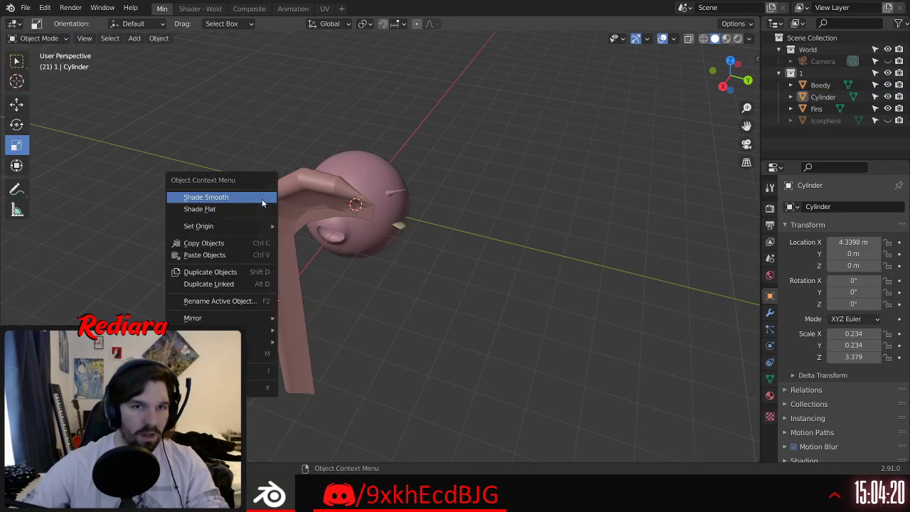
{"action": "left_click", "coordinate": [262, 198]}
{"action": "left_click", "coordinate": [295, 198]}
{"action": "right_click", "coordinate": [295, 198]}
{"action": "left_click", "coordinate": [272, 198]}
{"action": "left_click", "coordinate": [229, 179]}
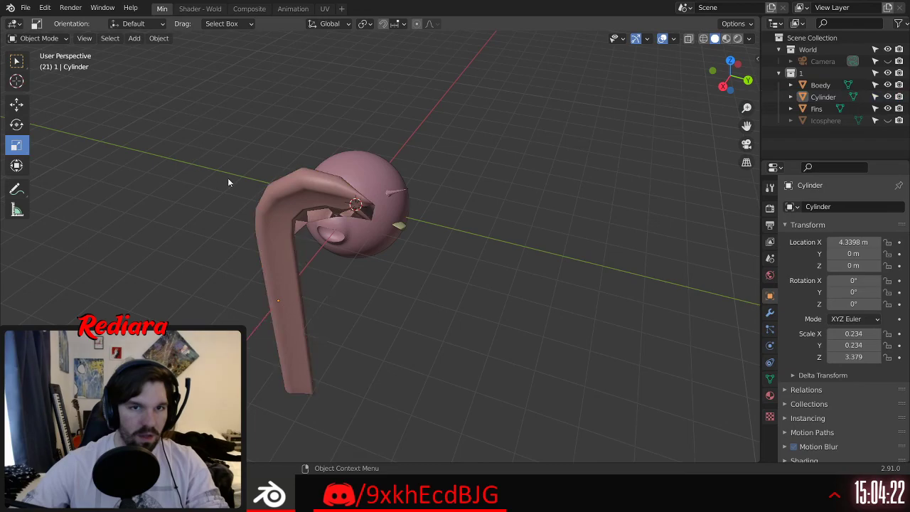
Step: Return the cylinder to Edit Mode, select the whole mesh and recalculate its normals outside
{"action": "middle_click_drag", "start_coordinate": [229, 182], "coordinate": [339, 162]}
{"action": "scroll", "coordinate": [468, 135], "scroll_direction": "up", "scroll_amount": 6}
{"action": "middle_click_drag", "start_coordinate": [490, 110], "coordinate": [283, 251]}
{"action": "left_click", "coordinate": [471, 116]}
{"action": "left_click", "coordinate": [56, 41]}
{"action": "left_click", "coordinate": [39, 64]}
{"action": "key", "text": "a"}
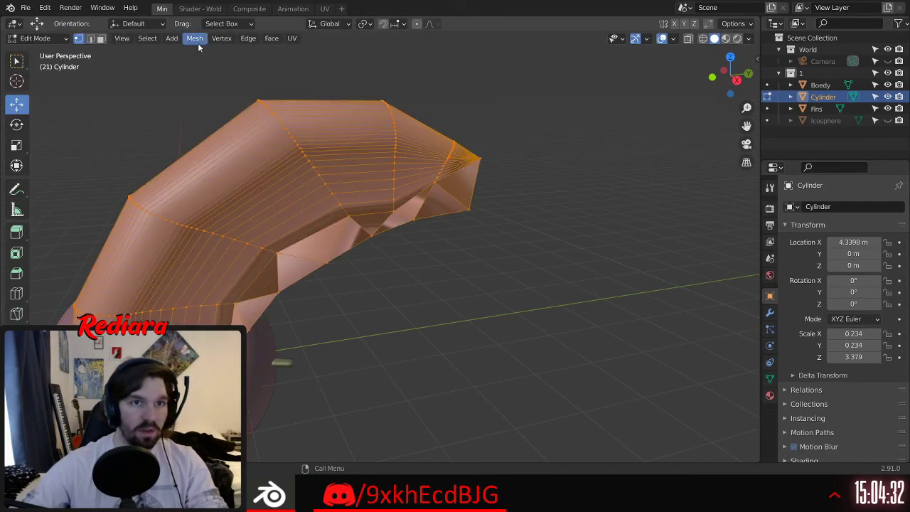
{"action": "left_click", "coordinate": [196, 39]}
{"action": "mouse_move", "coordinate": [272, 233]}
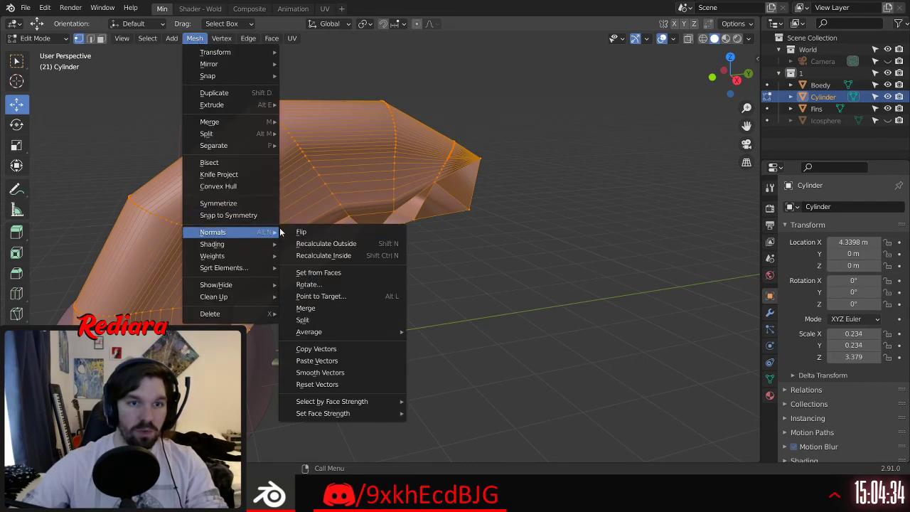
{"action": "left_click", "coordinate": [348, 244]}
{"action": "middle_click_drag", "start_coordinate": [449, 321], "coordinate": [326, 347]}
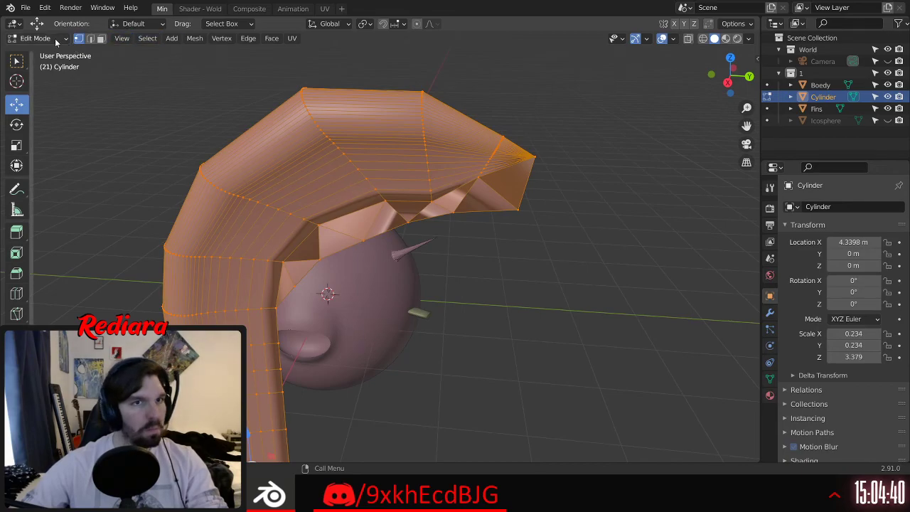
Step: Recalculate the hooked cylinder's normals inside and clear the mesh selection
{"action": "left_click", "coordinate": [194, 38]}
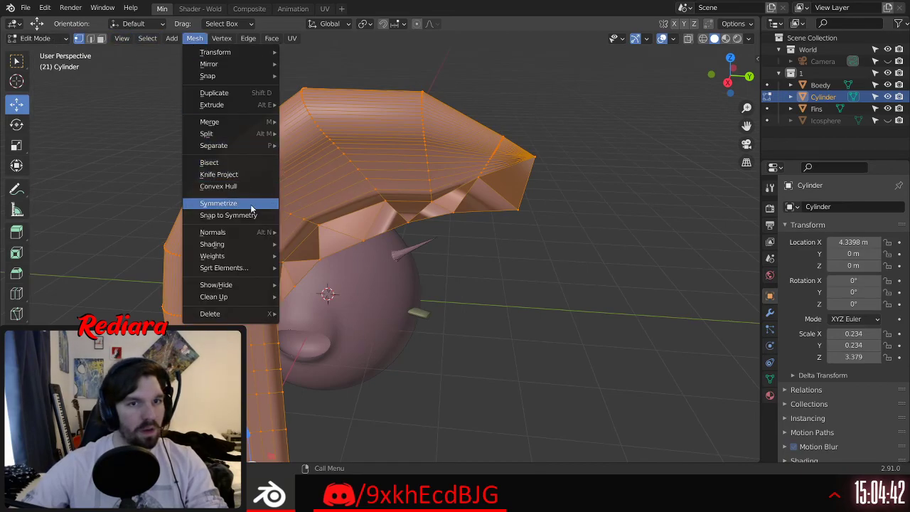
{"action": "mouse_move", "coordinate": [244, 233]}
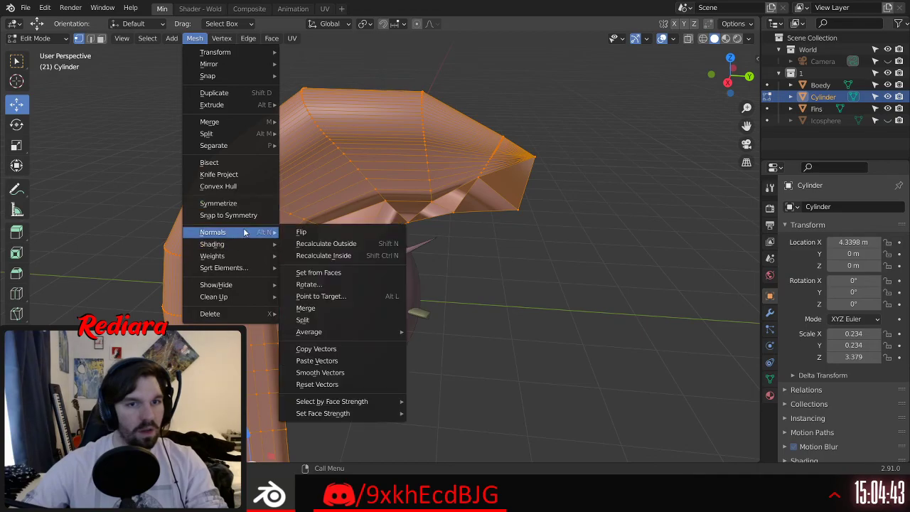
{"action": "left_click", "coordinate": [351, 256]}
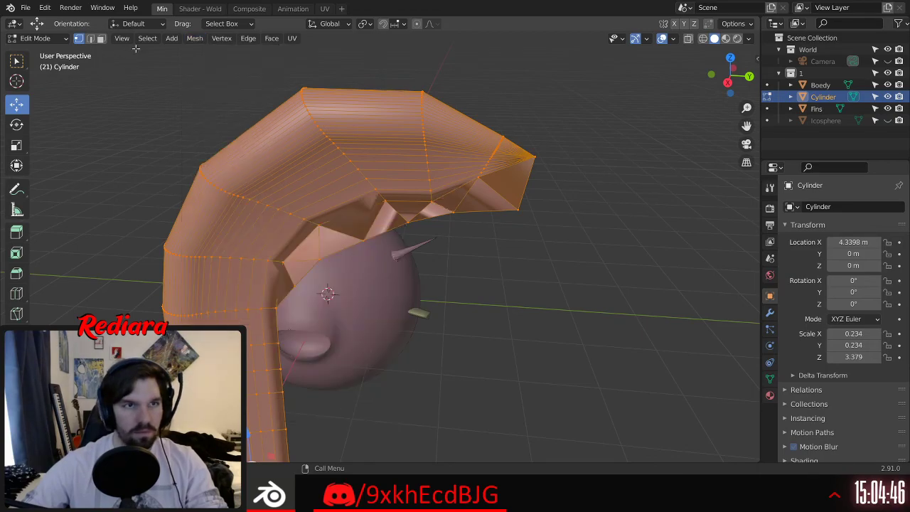
{"action": "left_click", "coordinate": [191, 40]}
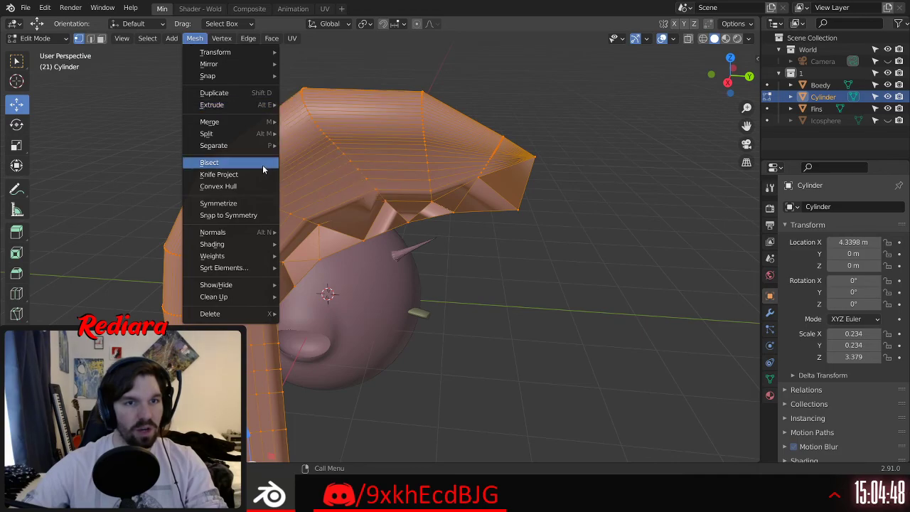
{"action": "mouse_move", "coordinate": [262, 125]}
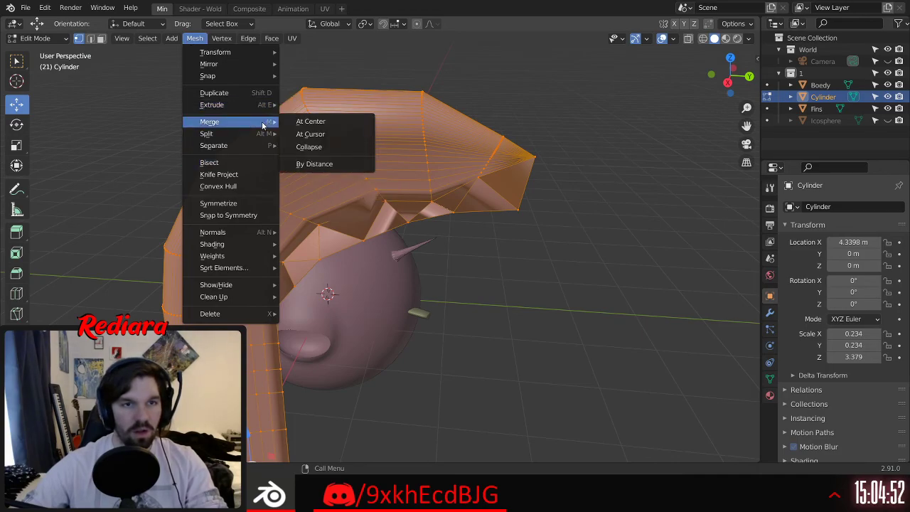
{"action": "left_click", "coordinate": [514, 321]}
{"action": "middle_click_drag", "start_coordinate": [523, 303], "coordinate": [357, 254]}
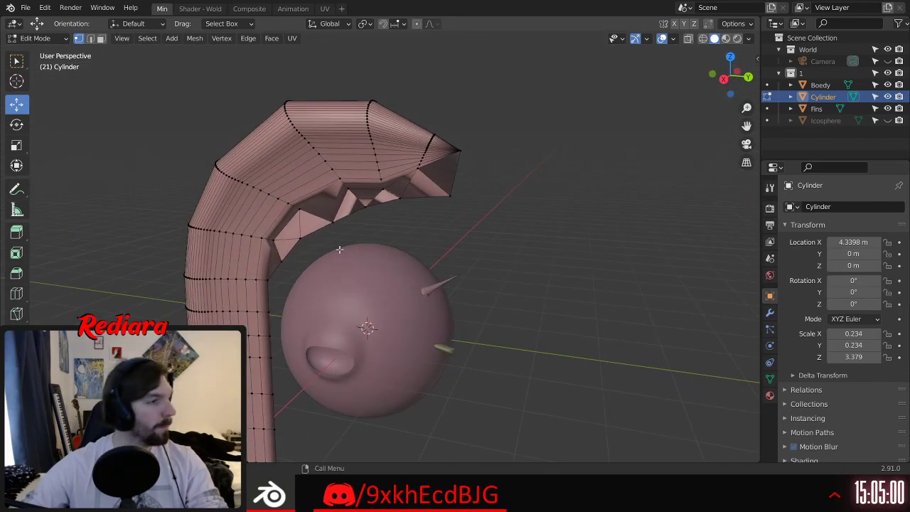
{"action": "middle_click_drag", "start_coordinate": [519, 319], "coordinate": [459, 289], "text": "shift"}
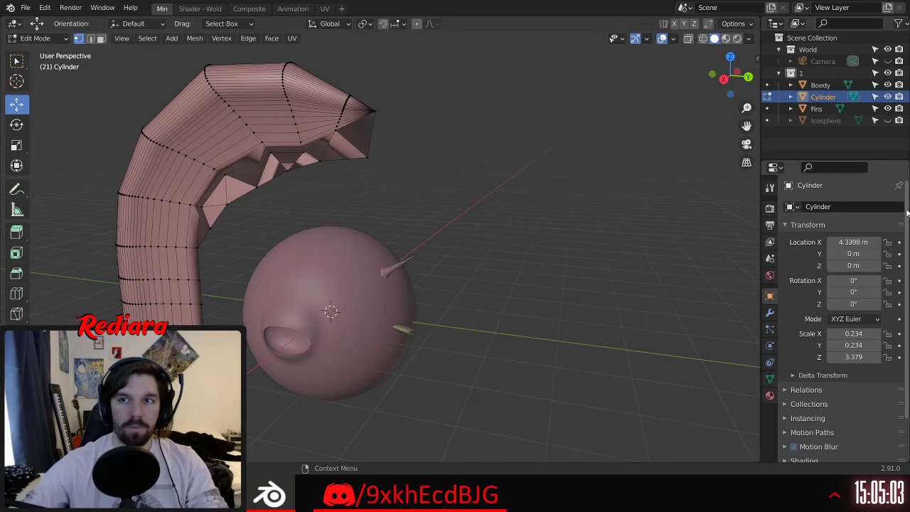
Step: Create a new collection in the scene and move the cylinder and the Fins object into it
{"action": "right_click", "coordinate": [838, 143]}
{"action": "left_click", "coordinate": [790, 139]}
{"action": "left_click_drag", "start_coordinate": [824, 97], "coordinate": [817, 132]}
{"action": "left_click_drag", "start_coordinate": [818, 97], "coordinate": [818, 121]}
Step: Rename the Cylinder object as Feather
{"action": "left_click", "coordinate": [822, 120]}
{"action": "double_click", "coordinate": [822, 120]}
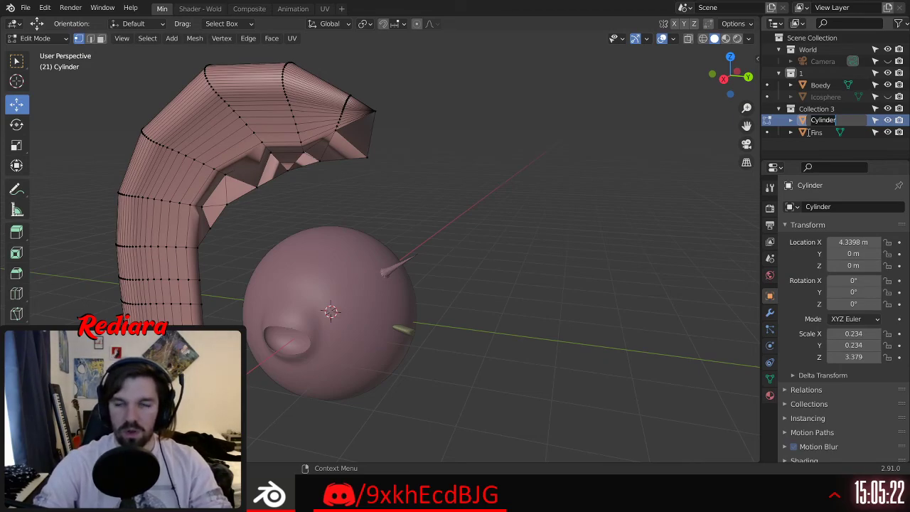
{"action": "type", "text": "Feather"}
{"action": "key", "text": "Return"}
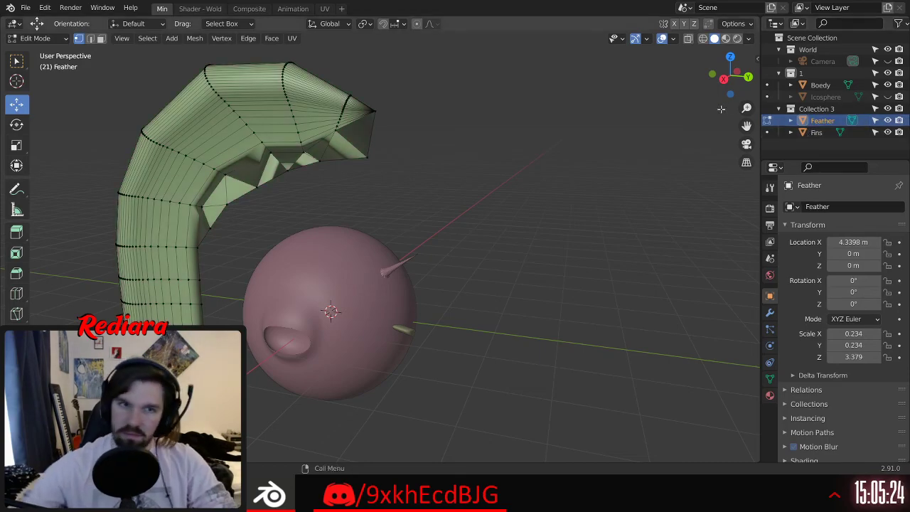
Step: Hide Collection 3 containing the feather and fins, and briefly check the Icosphere's visibility
{"action": "left_click", "coordinate": [889, 109]}
{"action": "left_click", "coordinate": [889, 98]}
{"action": "left_click", "coordinate": [888, 98]}
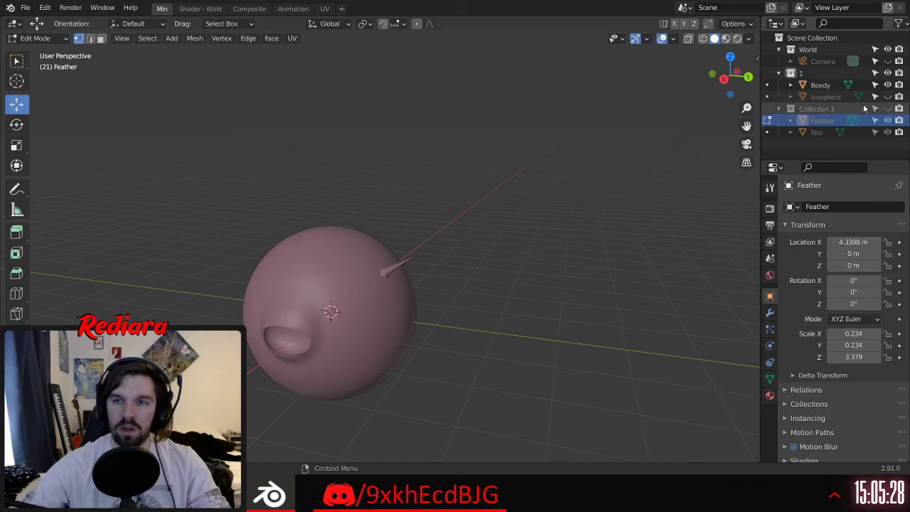
Step: Delete the hidden Icosphere object and switch from Edit Mode to Object Mode
{"action": "left_click", "coordinate": [829, 97]}
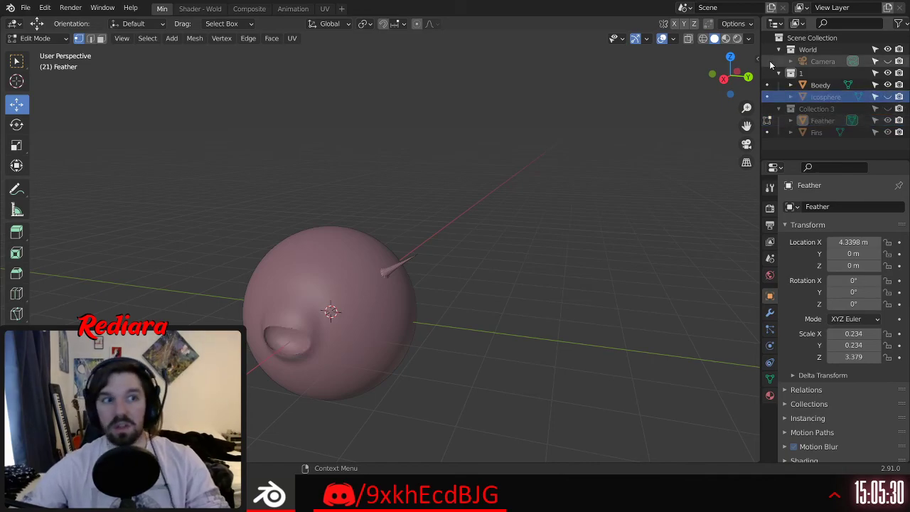
{"action": "key", "text": "x"}
{"action": "left_click", "coordinate": [43, 38]}
{"action": "left_click", "coordinate": [45, 52]}
Step: Examine the round body with its muzzle and spike from several sides and distances
{"action": "scroll", "coordinate": [405, 267], "scroll_direction": "up", "scroll_amount": 5}
{"action": "middle_click_drag", "start_coordinate": [426, 288], "coordinate": [352, 369]}
{"action": "scroll", "coordinate": [355, 313], "scroll_direction": "down", "scroll_amount": 6}
{"action": "middle_click_drag", "start_coordinate": [357, 301], "coordinate": [376, 266]}
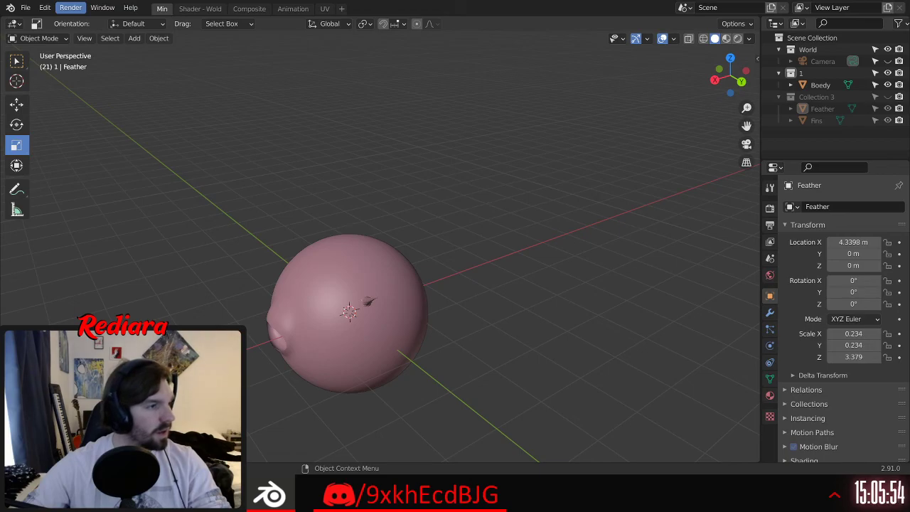
{"action": "middle_click_drag", "start_coordinate": [356, 270], "coordinate": [397, 276]}
{"action": "scroll", "coordinate": [350, 256], "scroll_direction": "up", "scroll_amount": 5}
{"action": "scroll", "coordinate": [399, 270], "scroll_direction": "down", "scroll_amount": 6}
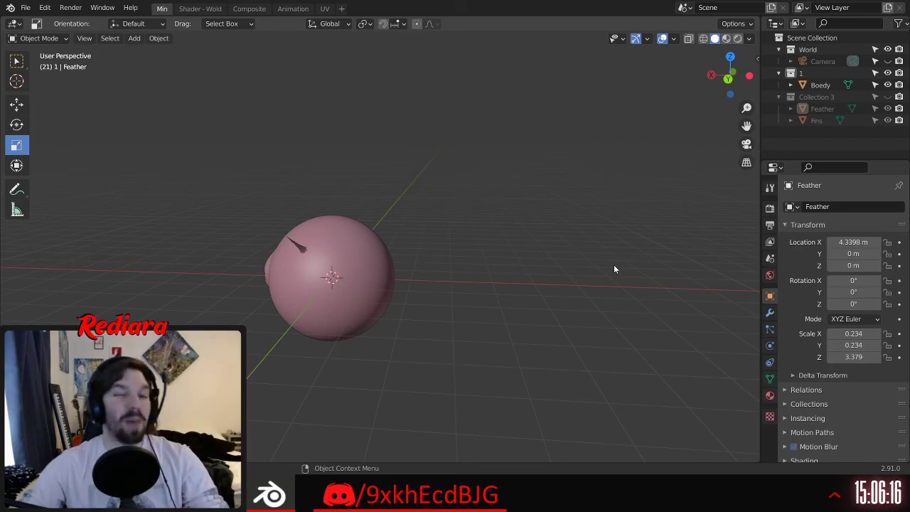
{"action": "middle_click_drag", "start_coordinate": [185, 135], "coordinate": [193, 141]}
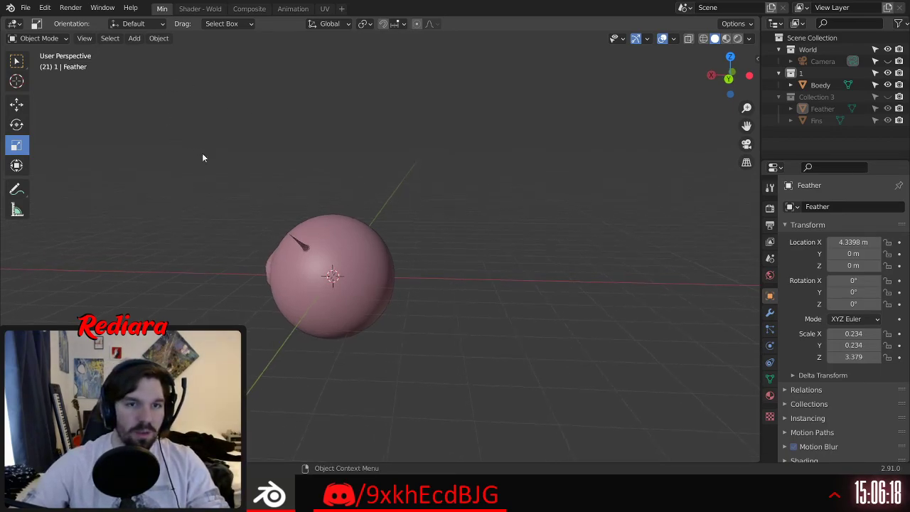
Step: Add a mesh plane at the centre of the round pink body
{"action": "left_click", "coordinate": [729, 78]}
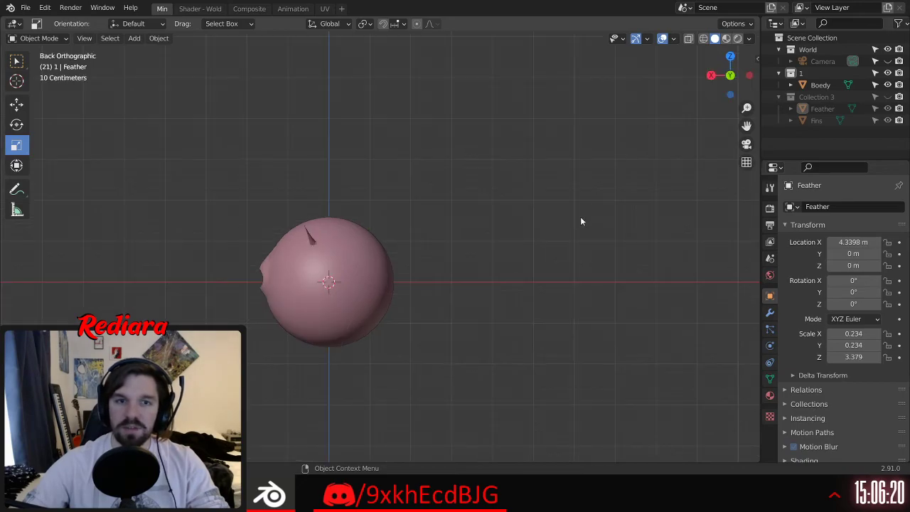
{"action": "middle_click_drag", "start_coordinate": [462, 250], "coordinate": [443, 232], "text": "shift"}
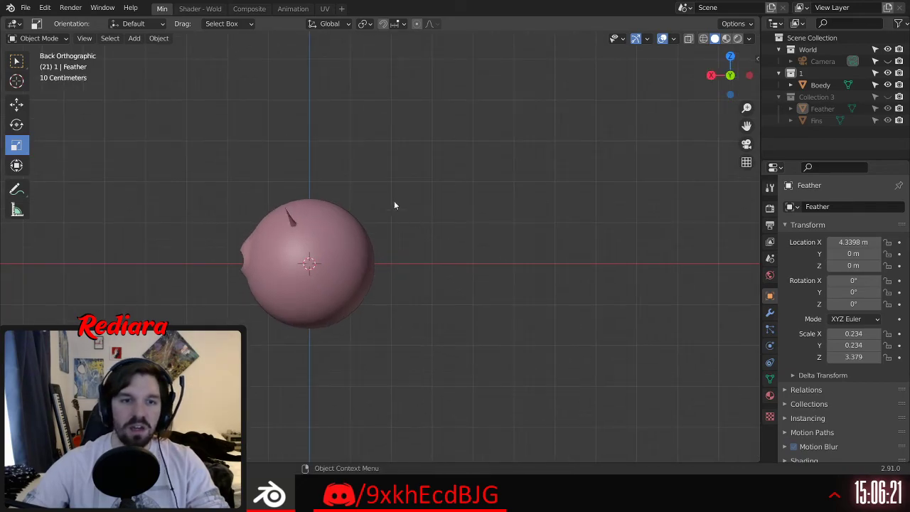
{"action": "left_click", "coordinate": [134, 38]}
{"action": "mouse_move", "coordinate": [150, 52]}
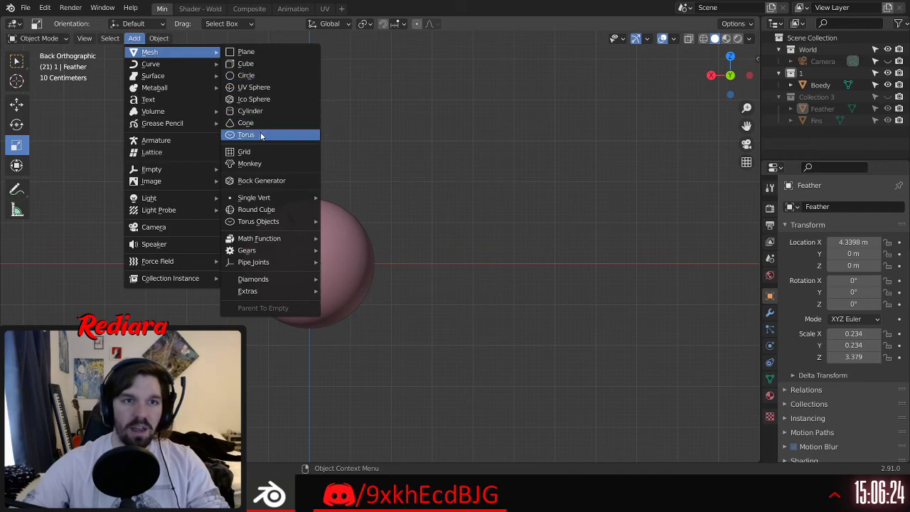
{"action": "left_click", "coordinate": [246, 52]}
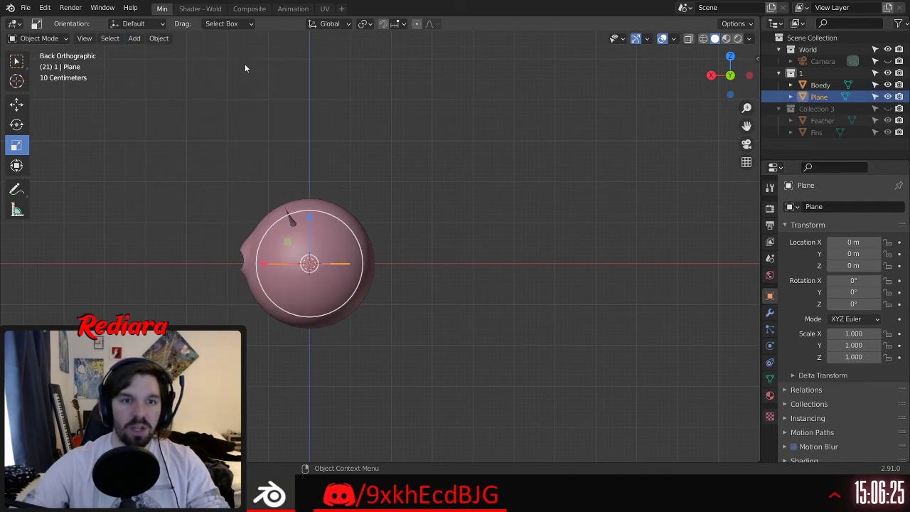
Step: Move the plane along X to about -3.01 m, clear of the body, and set its X rotation to 90°
{"action": "left_click", "coordinate": [26, 107]}
{"action": "left_click_drag", "start_coordinate": [267, 263], "coordinate": [390, 263]}
{"action": "left_click", "coordinate": [853, 281]}
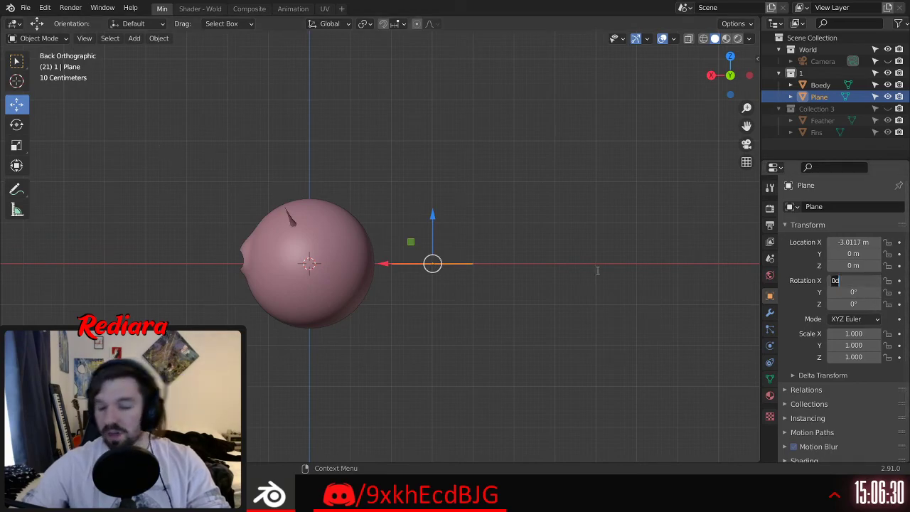
{"action": "type", "text": "90"}
{"action": "key", "text": "Return"}
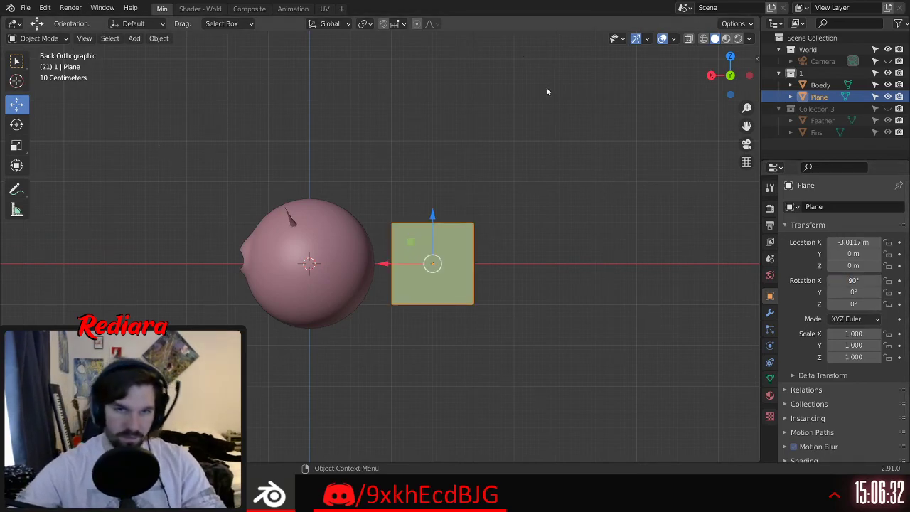
Step: Enter Edit Mode on the plane and repeat the subdivision until it forms an 8 by 8 grid
{"action": "scroll", "coordinate": [377, 214], "scroll_direction": "up", "scroll_amount": 3}
{"action": "middle_click_drag", "start_coordinate": [477, 261], "coordinate": [385, 184], "text": "shift"}
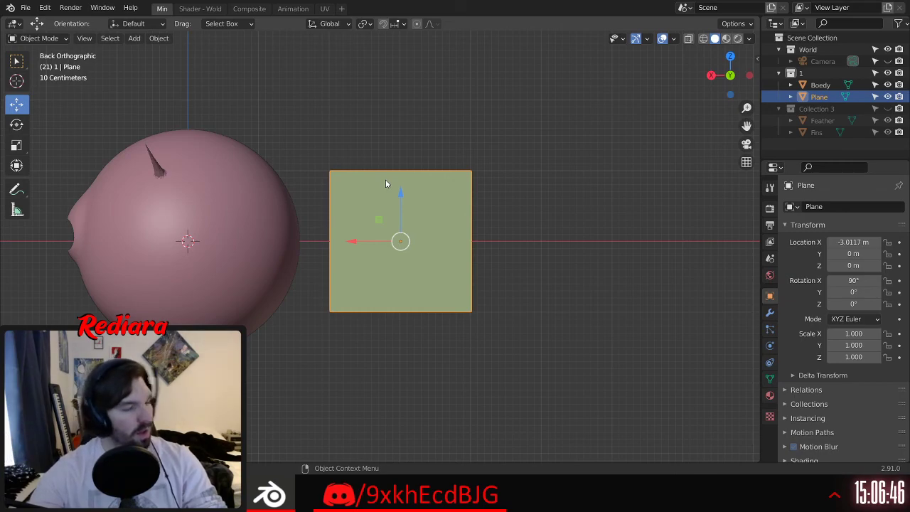
{"action": "scroll", "coordinate": [385, 184], "scroll_direction": "up", "scroll_amount": 2}
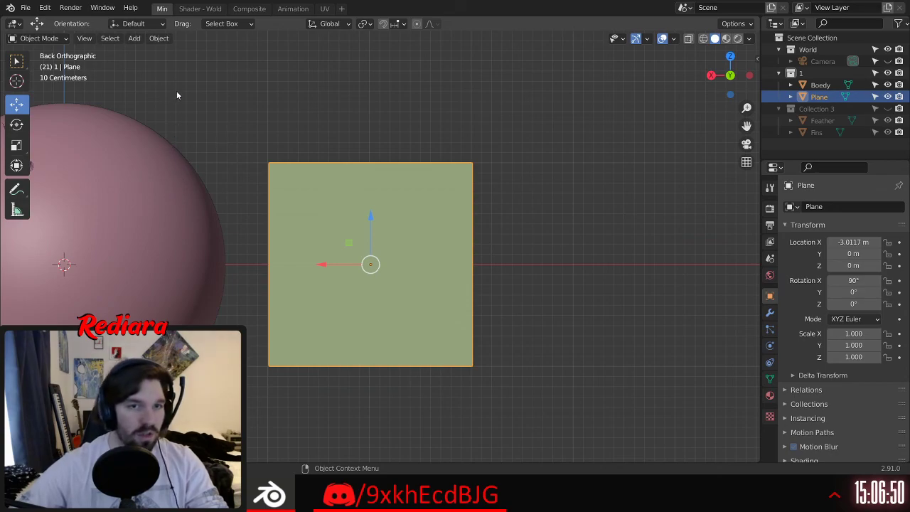
{"action": "left_click", "coordinate": [40, 38]}
{"action": "left_click", "coordinate": [41, 64]}
{"action": "key", "text": "shift+r"}
{"action": "key", "text": "shift+r"}
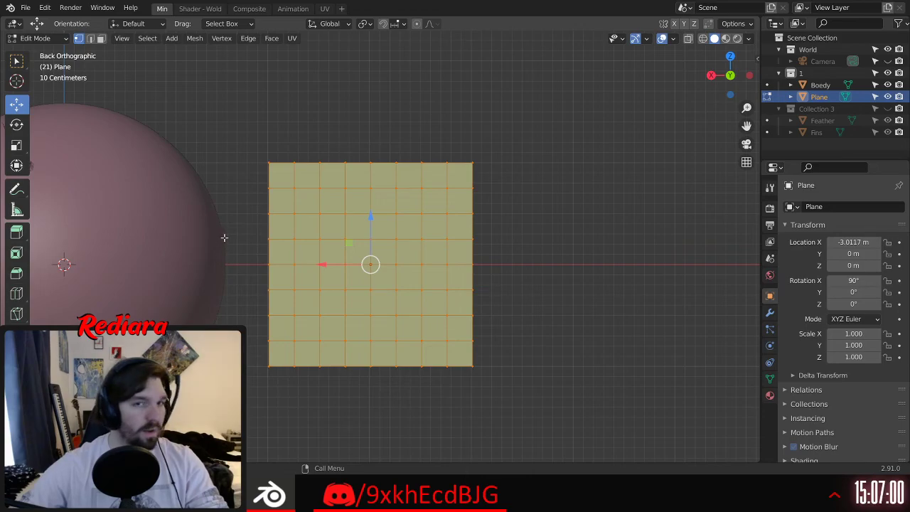
Step: Select the plane's upper corner vertex nearest the body, test its mirrored X move, and set mesh mirroring to the Y axis only
{"action": "middle_click_drag", "start_coordinate": [262, 135], "coordinate": [347, 120], "text": "shift"}
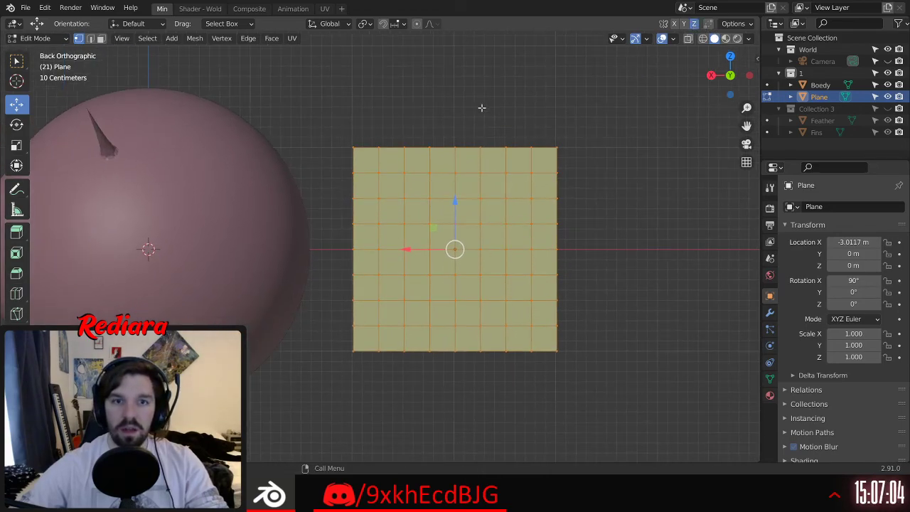
{"action": "left_click", "coordinate": [357, 148]}
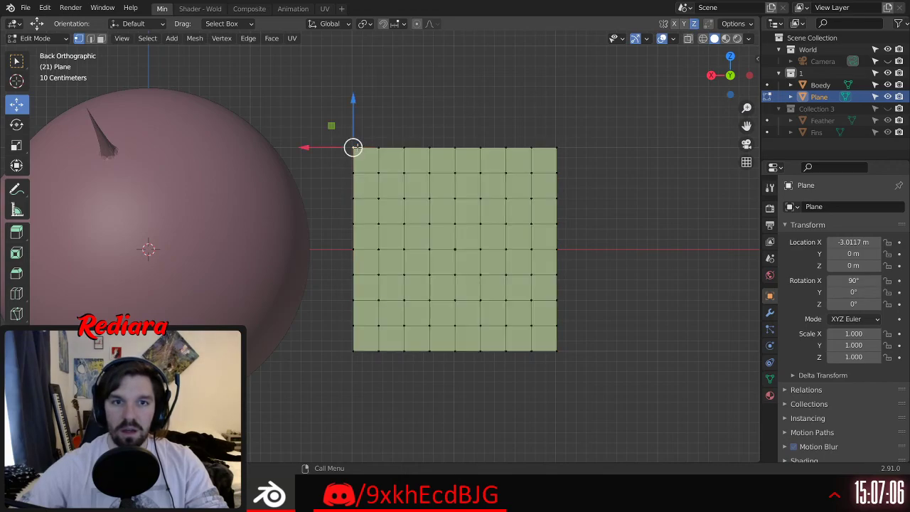
{"action": "key", "text": "g"}
{"action": "key", "text": "x"}
{"action": "left_click_drag", "start_coordinate": [316, 142], "coordinate": [341, 145]}
{"action": "key", "text": "ctrl+z"}
{"action": "left_click", "coordinate": [695, 23]}
{"action": "left_click", "coordinate": [684, 24]}
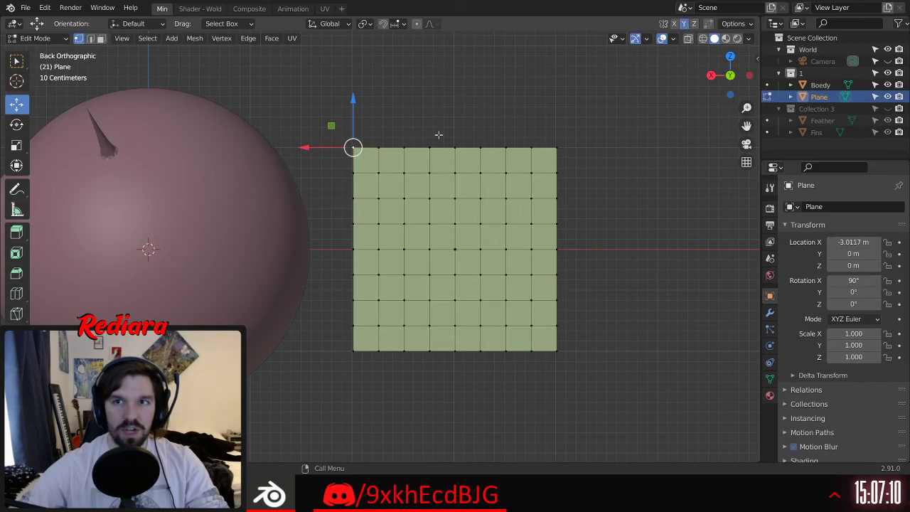
Step: Try moving the upper corner vertex slightly inward along X with Y mirroring, and undo the move
{"action": "key", "text": "g"}
{"action": "key", "text": "x"}
{"action": "left_click_drag", "start_coordinate": [352, 146], "coordinate": [326, 145]}
{"action": "middle_click_drag", "start_coordinate": [356, 160], "coordinate": [390, 147], "text": "shift"}
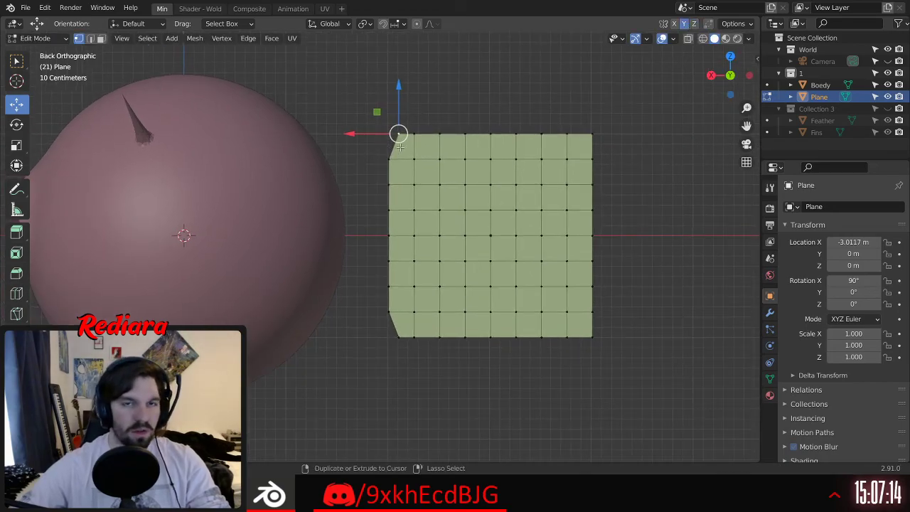
{"action": "key", "text": "ctrl+z"}
Step: Try moving the upper corner vertex far inward along X with proportional editing, comparing different falloff shapes
{"action": "left_click_drag", "start_coordinate": [345, 131], "coordinate": [440, 121]}
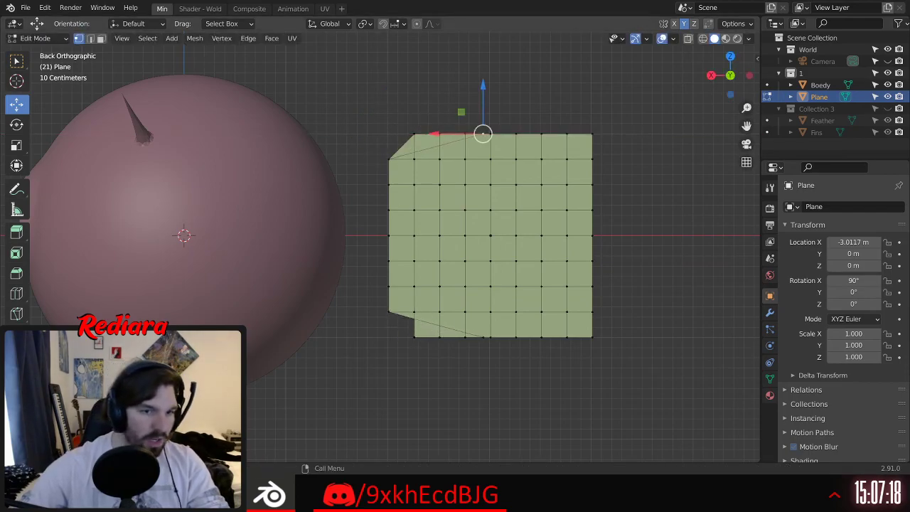
{"action": "left_click", "coordinate": [108, 452]}
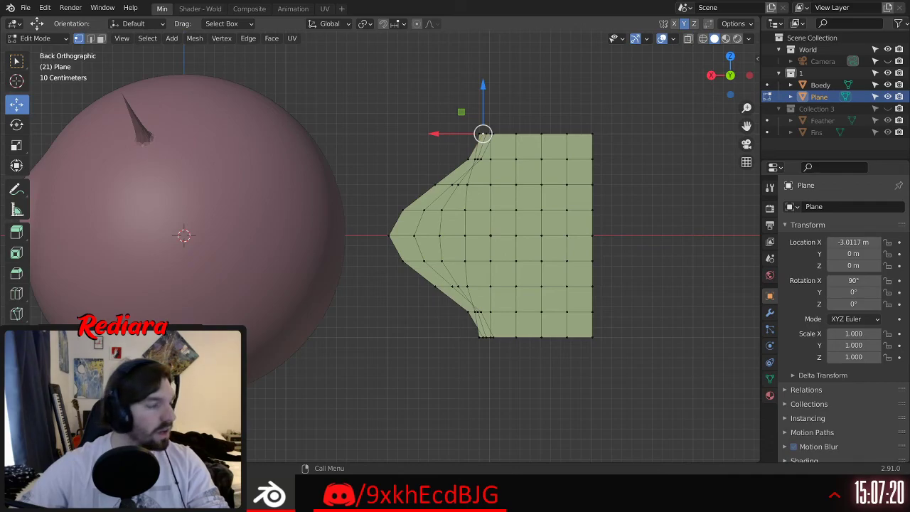
{"action": "key", "text": "shift+o"}
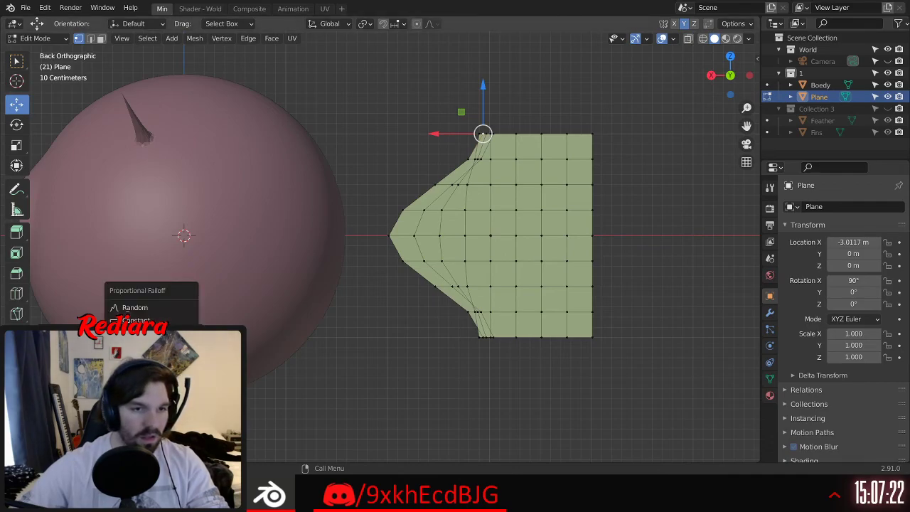
{"action": "left_click", "coordinate": [135, 346]}
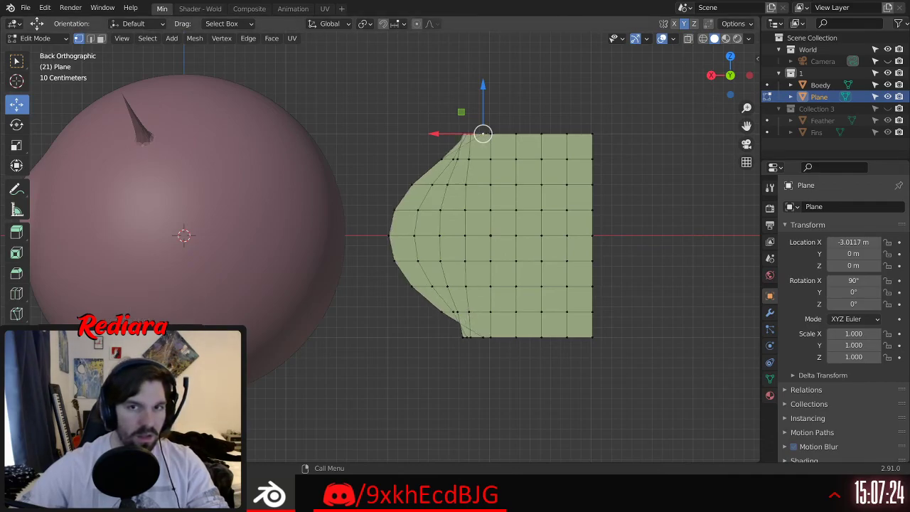
{"action": "key", "text": "shift+o"}
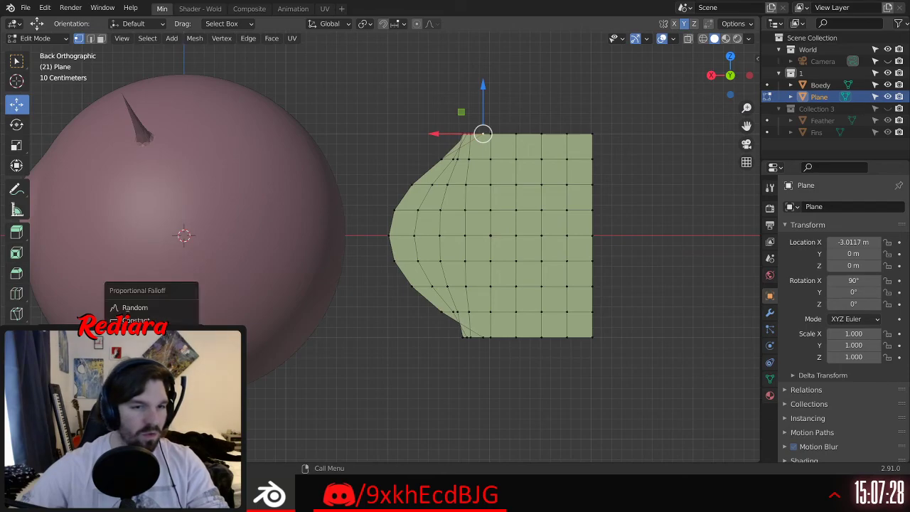
{"action": "left_click", "coordinate": [136, 372]}
{"action": "scroll", "coordinate": [508, 171], "scroll_direction": "up", "scroll_amount": 5}
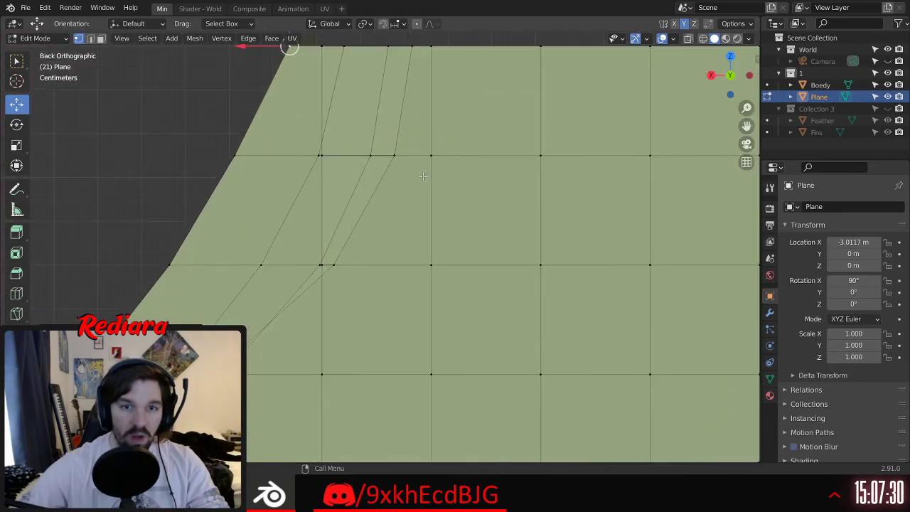
{"action": "scroll", "coordinate": [403, 185], "scroll_direction": "down", "scroll_amount": 3}
{"action": "scroll", "coordinate": [403, 185], "scroll_direction": "down", "scroll_amount": 1}
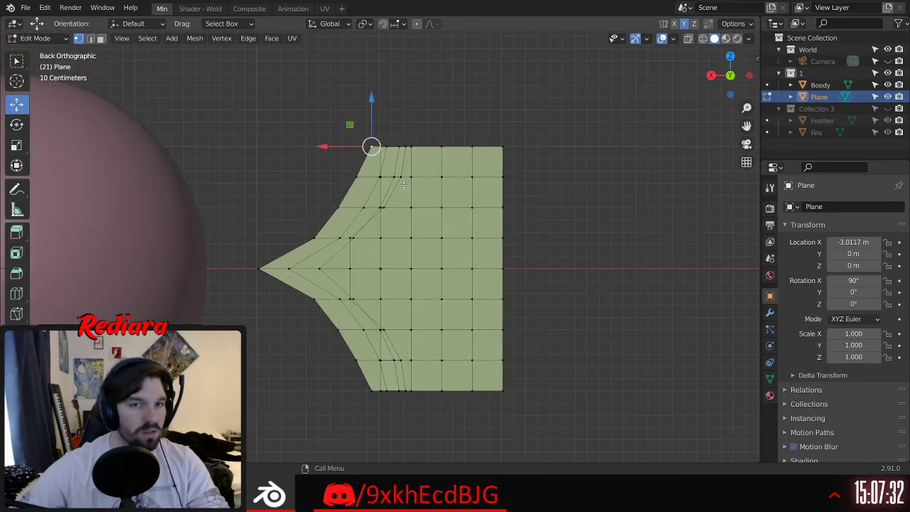
Step: Undo and restore the proportional corner move, try pulling the corner back toward the body along X, and undo everything
{"action": "key", "text": "ctrl+z"}
{"action": "key", "text": "ctrl+z"}
{"action": "key", "text": "ctrl+z"}
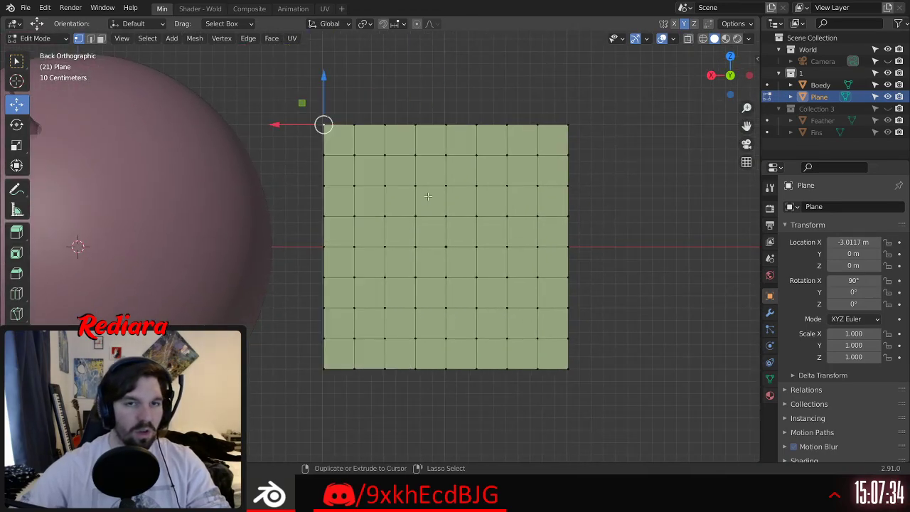
{"action": "key", "text": "ctrl+shift+z"}
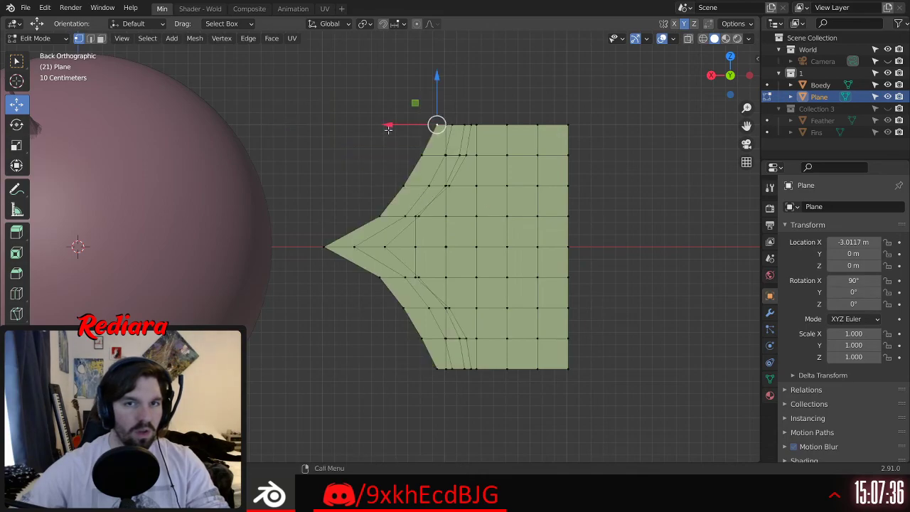
{"action": "left_click_drag", "start_coordinate": [388, 124], "coordinate": [345, 126]}
{"action": "key", "text": "ctrl+z"}
{"action": "key", "text": "ctrl+z"}
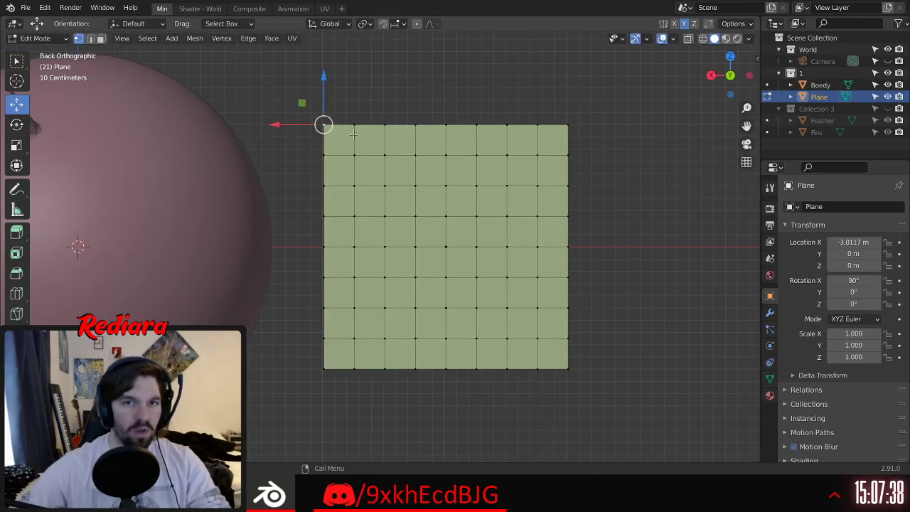
Step: Try two more inward moves of the upper corner vertex along X, undoing each one
{"action": "left_click_drag", "start_coordinate": [290, 131], "coordinate": [377, 132]}
{"action": "key", "text": "ctrl+z"}
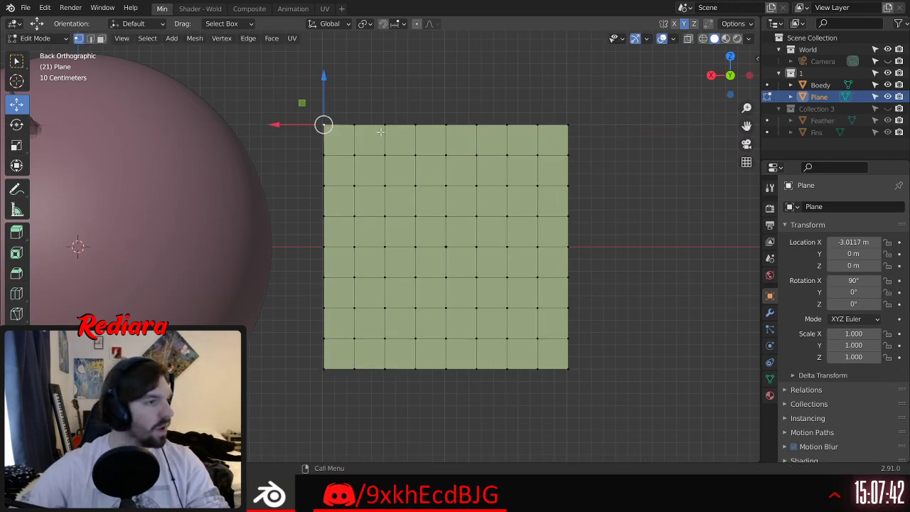
{"action": "left_click_drag", "start_coordinate": [276, 126], "coordinate": [349, 134]}
{"action": "key", "text": "ctrl+z"}
Step: Subdivide the whole plane once more into a 16 by 16 grid
{"action": "key", "text": "a"}
{"action": "key", "text": "shift+r"}
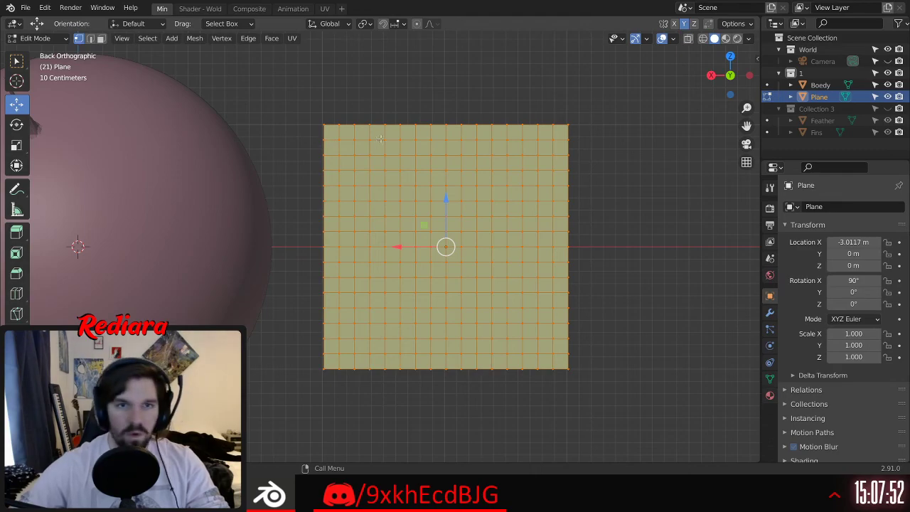
Step: Try moving the denser grid's upper corner vertex inward along X with proportional editing and an enlarged influence size
{"action": "left_click", "coordinate": [324, 125]}
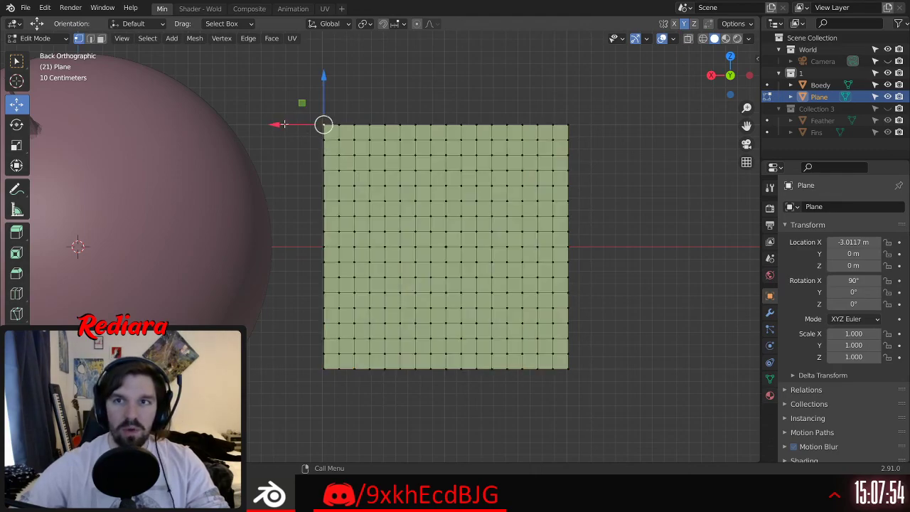
{"action": "left_click_drag", "start_coordinate": [284, 124], "coordinate": [408, 126]}
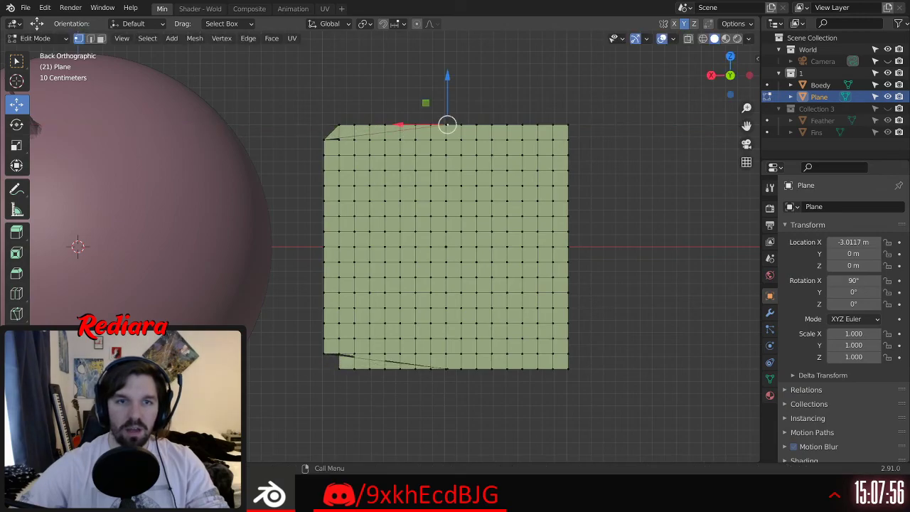
{"action": "left_click", "coordinate": [107, 449]}
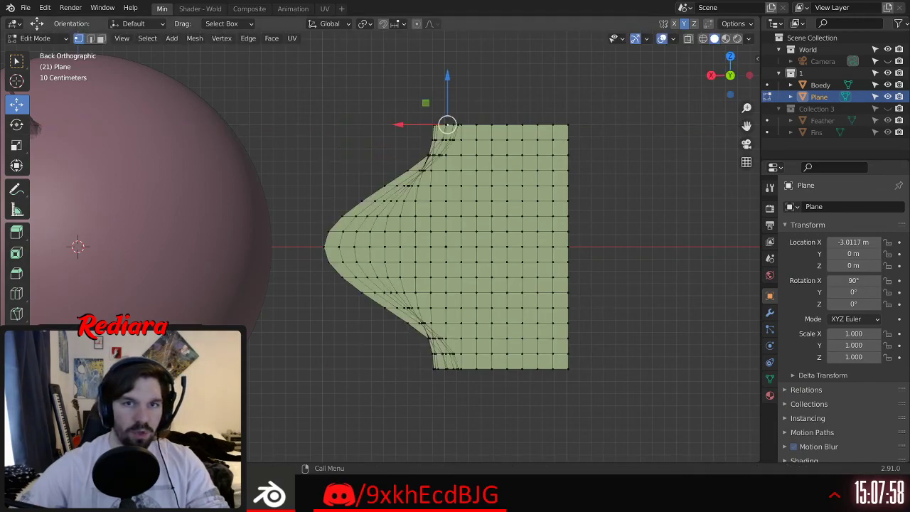
{"action": "mouse_move", "coordinate": [153, 425]}
{"action": "left_mouse_down"}
{"action": "mouse_move", "coordinate": [175, 425]}
{"action": "mouse_move", "coordinate": [120, 425]}
{"action": "mouse_move", "coordinate": [190, 425]}
{"action": "mouse_move", "coordinate": [157, 425]}
{"action": "mouse_move", "coordinate": [178, 426]}
{"action": "mouse_move", "coordinate": [170, 425]}
{"action": "left_mouse_up"}
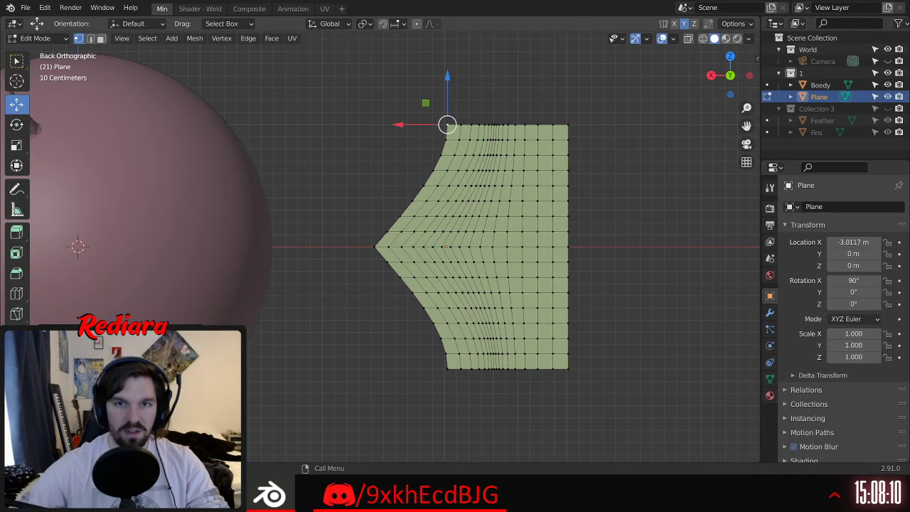
Step: Try another falloff shape and a larger proportional size on the corner move, and undo the move
{"action": "left_click", "coordinate": [152, 412]}
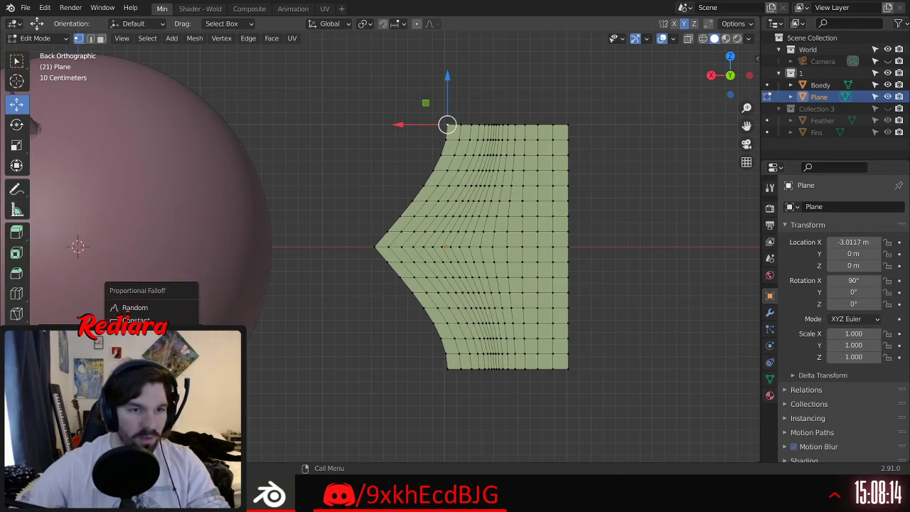
{"action": "left_click", "coordinate": [143, 333]}
{"action": "scroll", "coordinate": [516, 141], "scroll_direction": "up", "scroll_amount": 2}
{"action": "middle_click_drag", "start_coordinate": [512, 135], "coordinate": [432, 123], "text": "shift"}
{"action": "left_click_drag", "start_coordinate": [152, 426], "coordinate": [204, 426]}
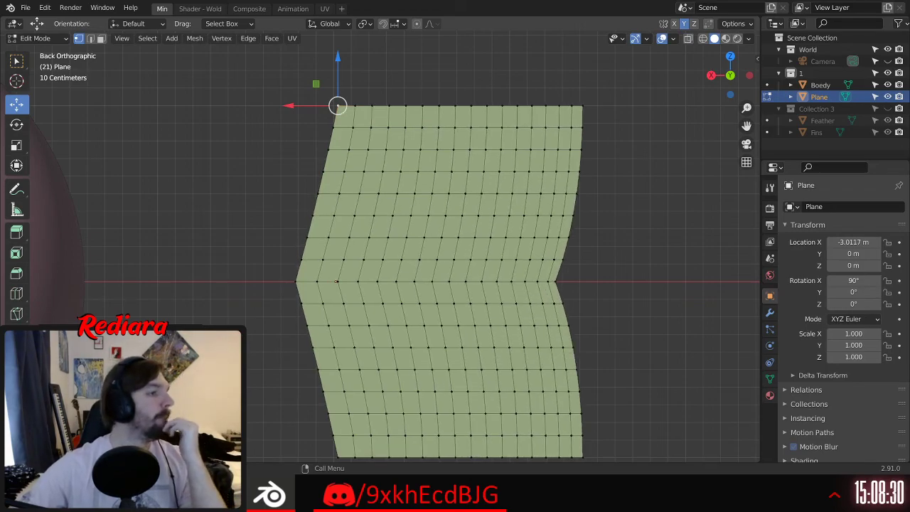
{"action": "key", "text": "ctrl+z"}
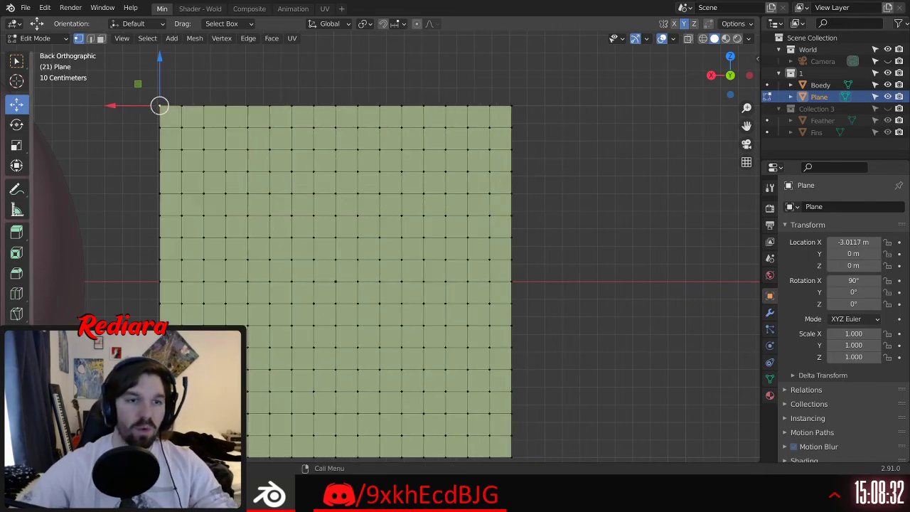
Step: Select the middle vertices of the edge facing the body and move them toward it along X with proportional editing
{"action": "middle_click_drag", "start_coordinate": [242, 298], "coordinate": [388, 276], "text": "shift"}
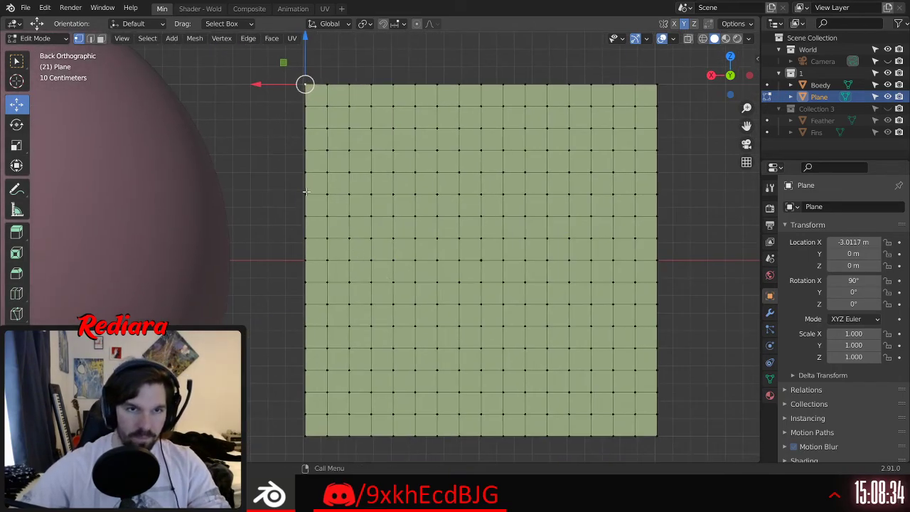
{"action": "left_click_drag", "start_coordinate": [282, 168], "coordinate": [316, 351]}
{"action": "left_click_drag", "start_coordinate": [262, 259], "coordinate": [204, 262]}
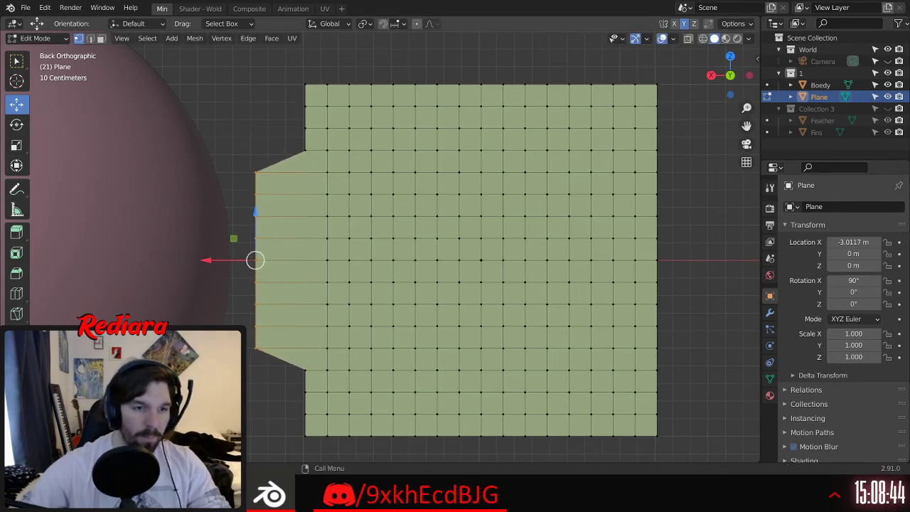
{"action": "left_click", "coordinate": [113, 449]}
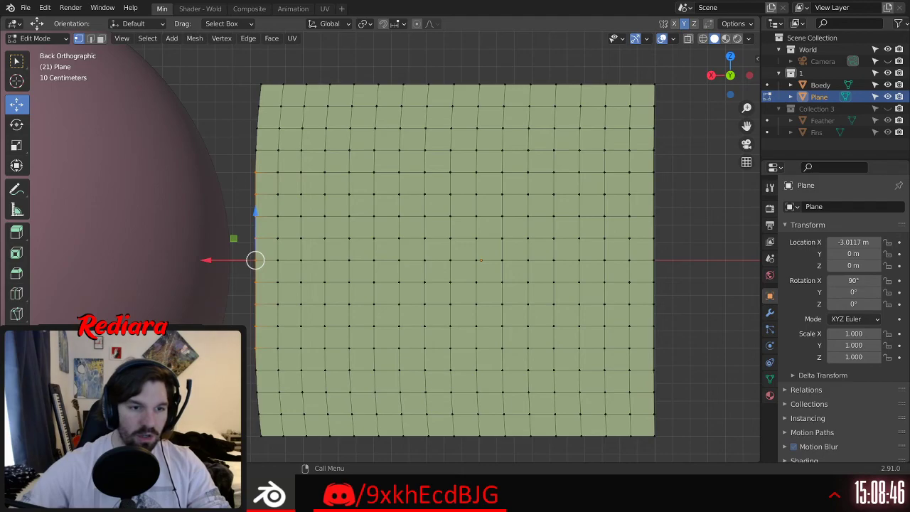
Step: Try a smaller proportional size, another falloff shape and a longer X move on the plane edge facing the body
{"action": "left_click_drag", "start_coordinate": [163, 424], "coordinate": [122, 424]}
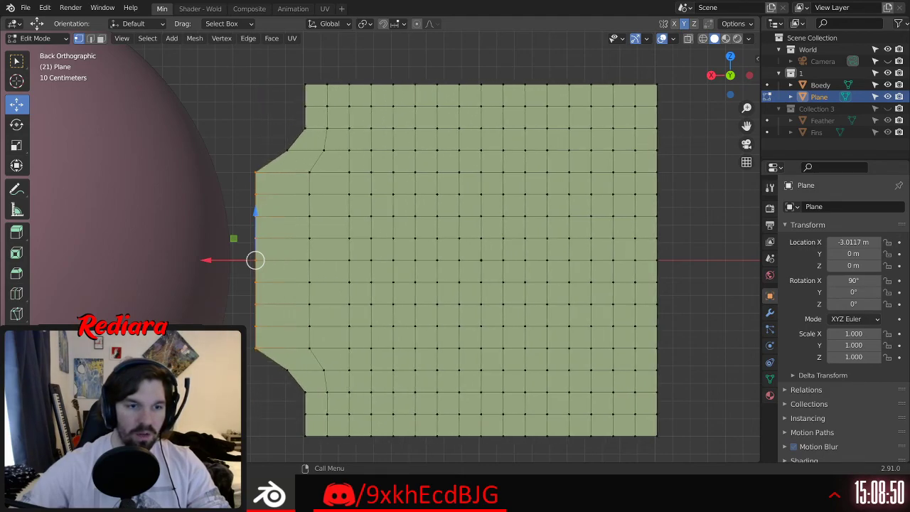
{"action": "left_click", "coordinate": [142, 411]}
{"action": "left_click", "coordinate": [138, 346]}
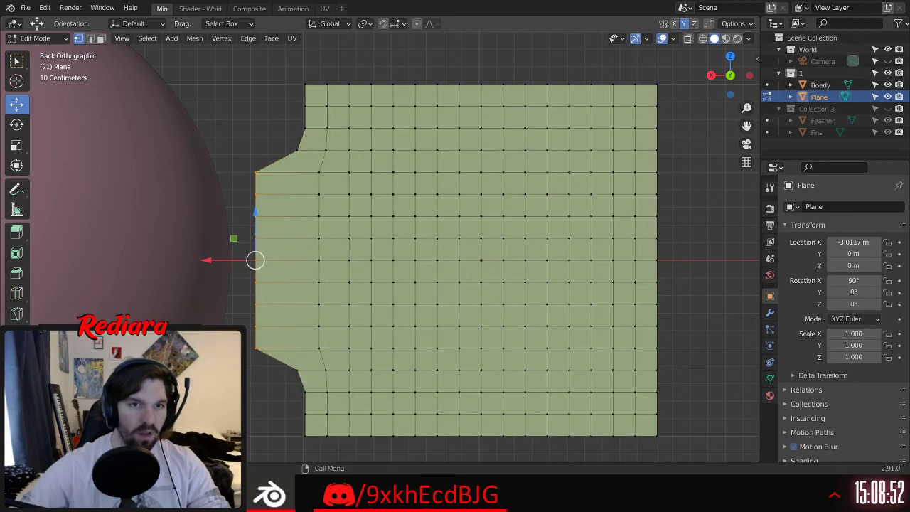
{"action": "left_click_drag", "start_coordinate": [121, 424], "coordinate": [142, 424]}
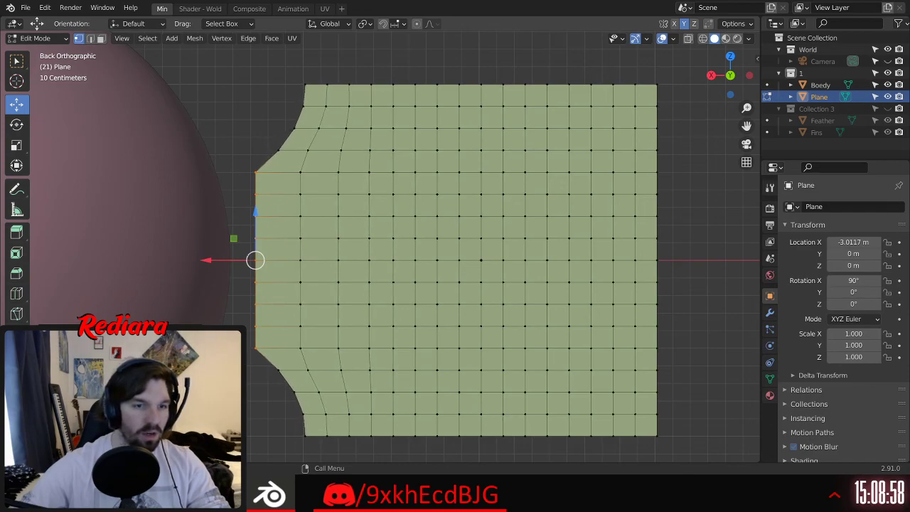
{"action": "left_click_drag", "start_coordinate": [142, 348], "coordinate": [158, 349]}
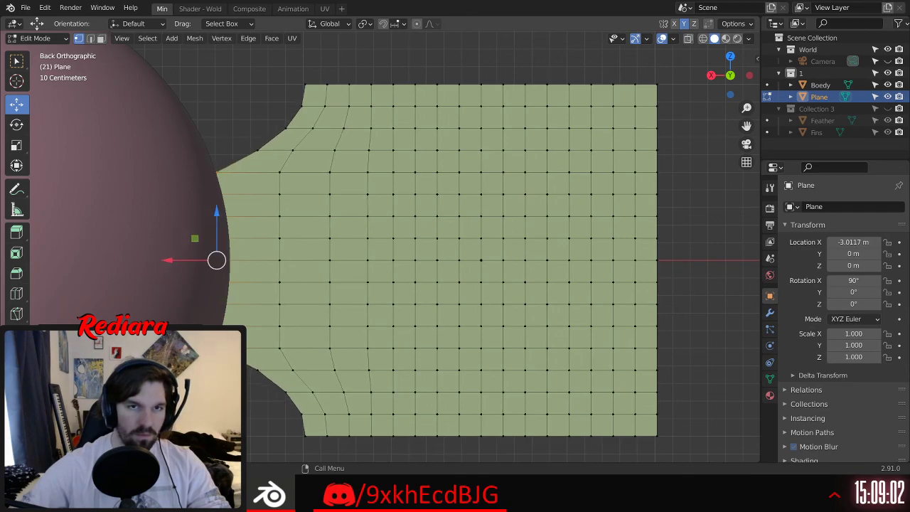
{"action": "mouse_move", "coordinate": [142, 423]}
{"action": "left_mouse_down"}
{"action": "mouse_move", "coordinate": [159, 423]}
{"action": "mouse_move", "coordinate": [149, 423]}
{"action": "left_mouse_up"}
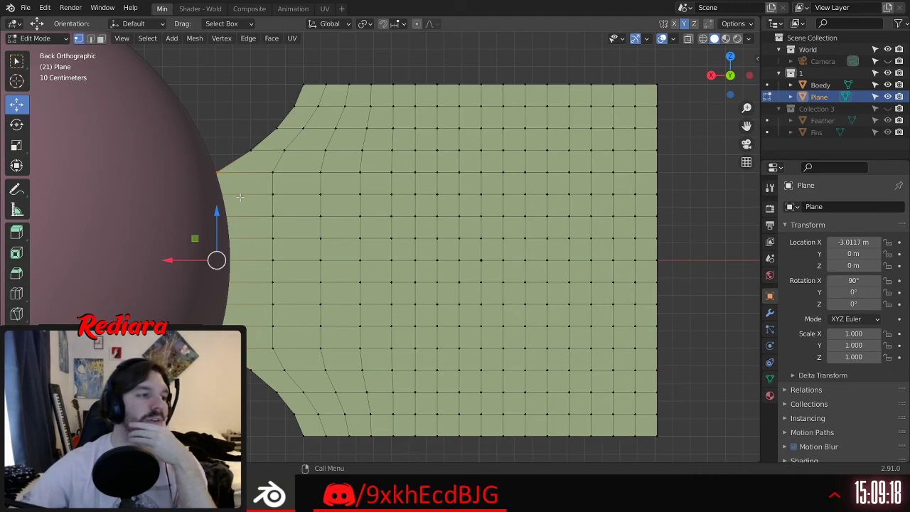
Step: Undo the edge move and the finer subdivisions back to the 2 by 2 plane
{"action": "key", "text": "ctrl+z"}
{"action": "key", "text": "ctrl+z"}
{"action": "key", "text": "ctrl+z"}
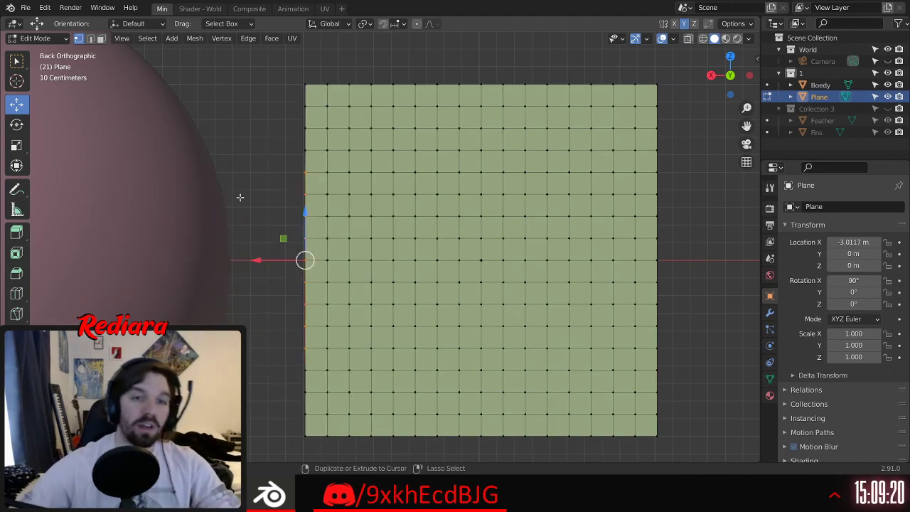
{"action": "key", "text": "ctrl+z"}
{"action": "key", "text": "ctrl+z"}
{"action": "key", "text": "ctrl+z"}
{"action": "key", "text": "ctrl+z"}
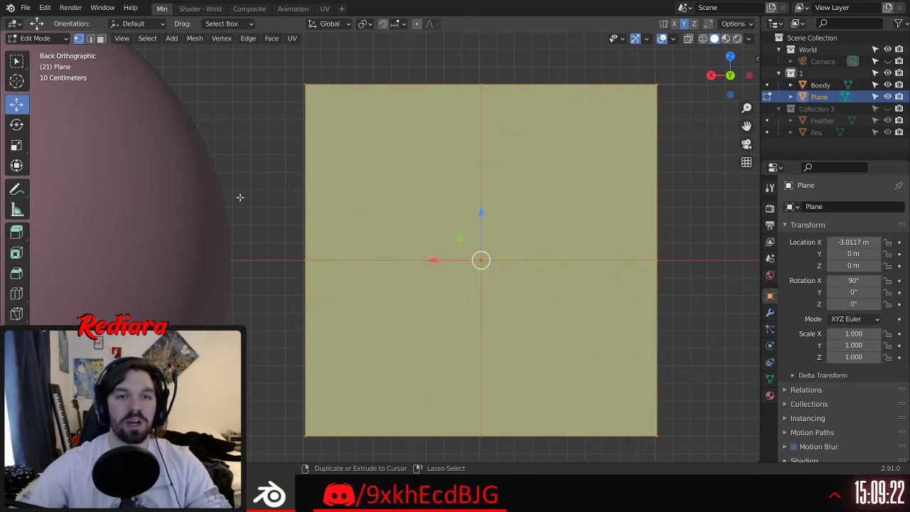
Step: Clear the plane's rotation and location and delete the plane from the scene
{"action": "key", "text": "Tab"}
{"action": "key", "text": "alt+r"}
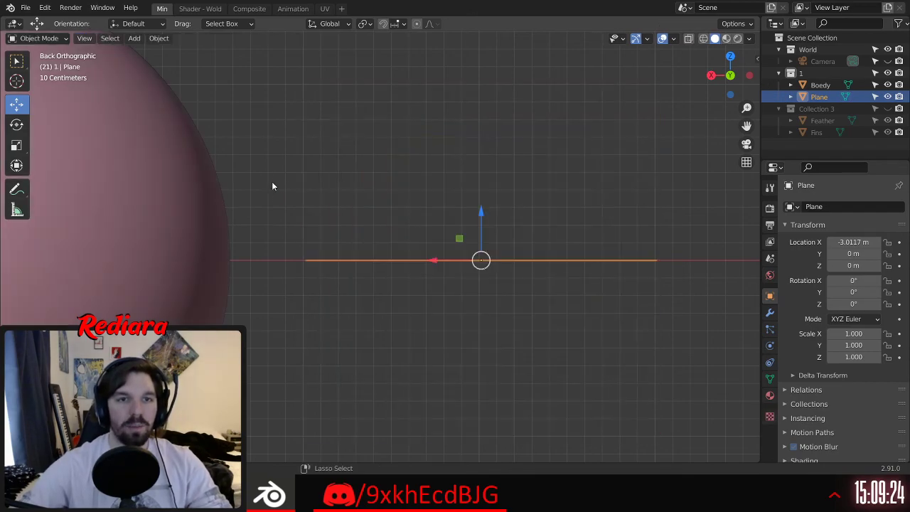
{"action": "scroll", "coordinate": [217, 136], "scroll_direction": "down", "scroll_amount": 6}
{"action": "key", "text": "Delete"}
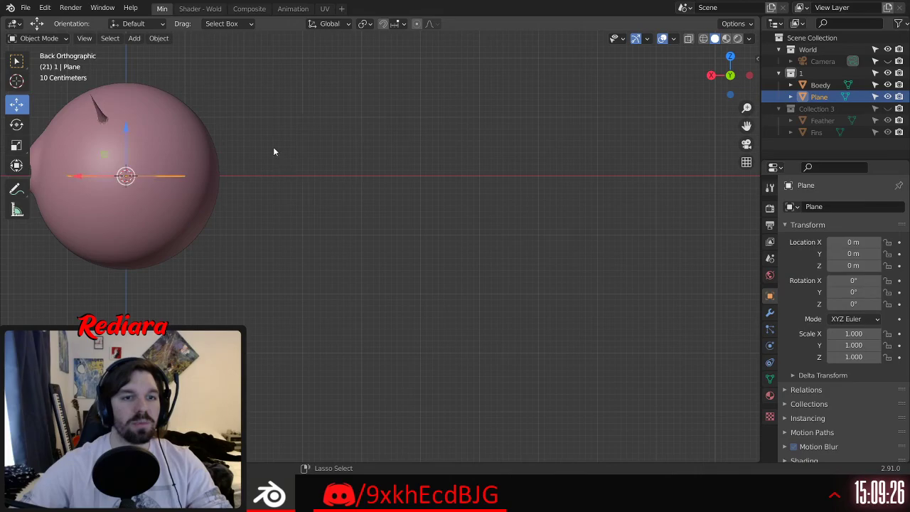
Step: Try a mesh circle as the new base, moved along X beside the body and rotated 90° on X
{"action": "left_click", "coordinate": [133, 38]}
{"action": "mouse_move", "coordinate": [154, 54]}
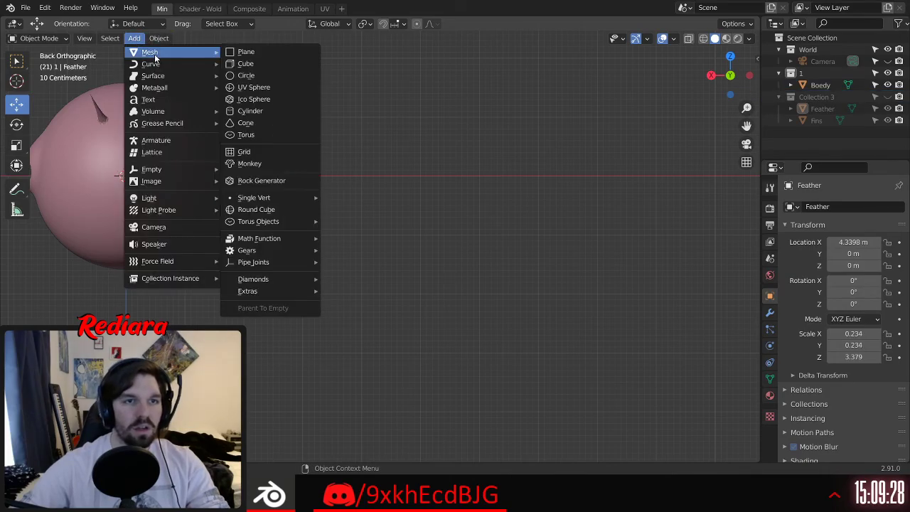
{"action": "left_click", "coordinate": [261, 76]}
{"action": "left_click_drag", "start_coordinate": [84, 174], "coordinate": [328, 176]}
{"action": "left_click", "coordinate": [853, 280]}
{"action": "type", "text": "90"}
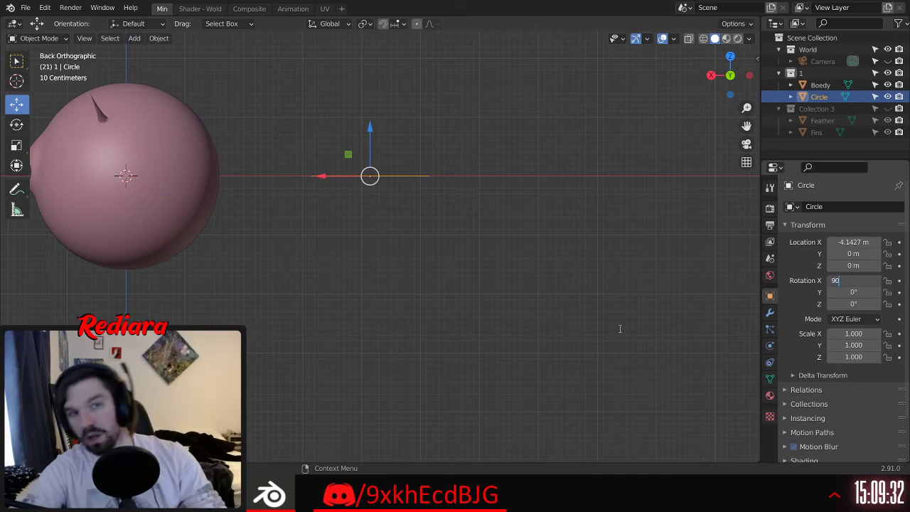
{"action": "key", "text": "Return"}
{"action": "scroll", "coordinate": [281, 112], "scroll_direction": "up", "scroll_amount": 5}
Step: Reset the circle's rotation and location and remove the circle
{"action": "key", "text": "alt+r"}
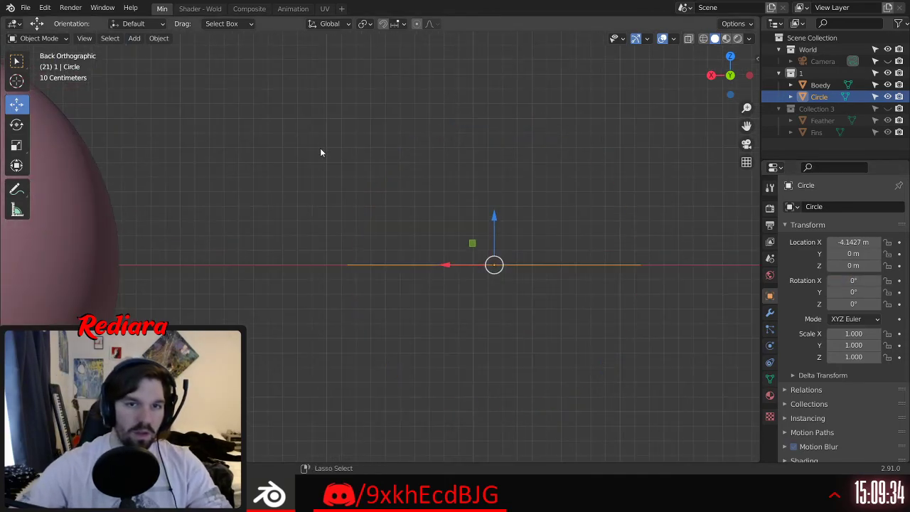
{"action": "key", "text": "alt+g"}
{"action": "key", "text": "ctrl+z"}
{"action": "scroll", "coordinate": [240, 183], "scroll_direction": "down", "scroll_amount": 6}
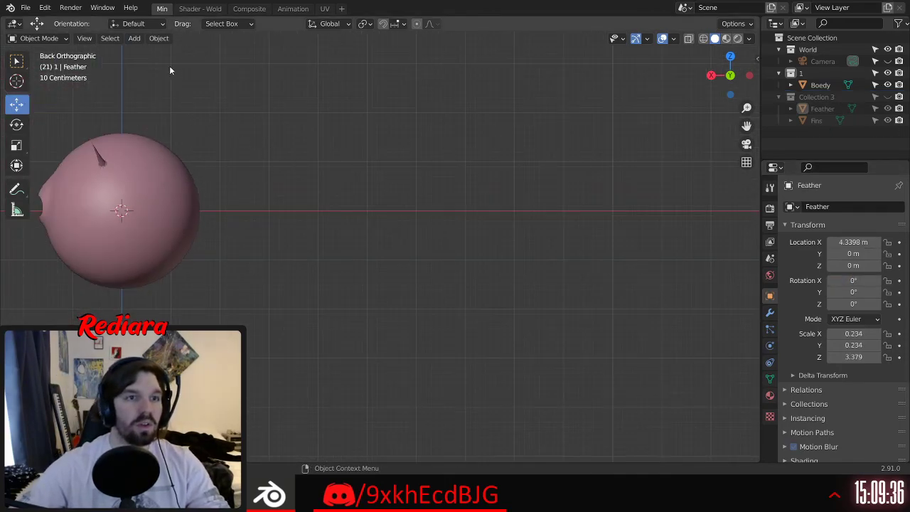
{"action": "left_click", "coordinate": [136, 40]}
{"action": "mouse_move", "coordinate": [173, 51]}
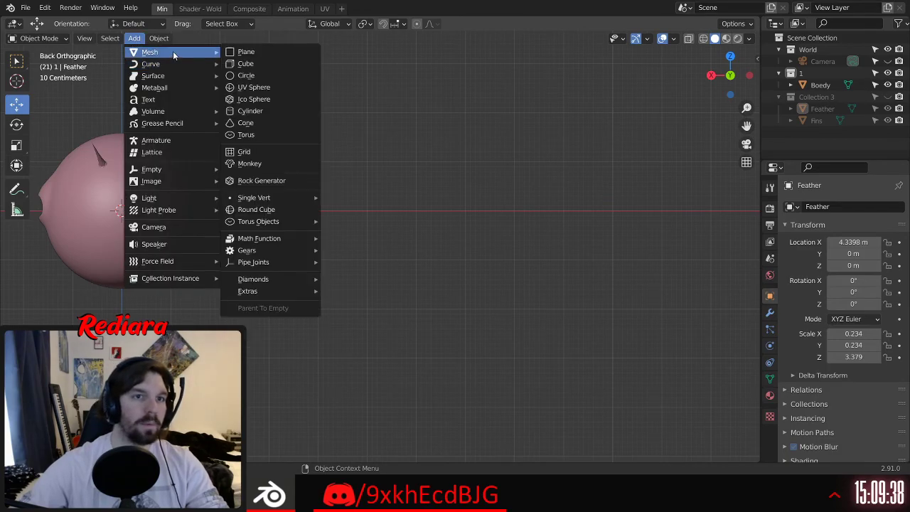
{"action": "left_click", "coordinate": [261, 76]}
{"action": "key", "text": "g"}
{"action": "key", "text": "x"}
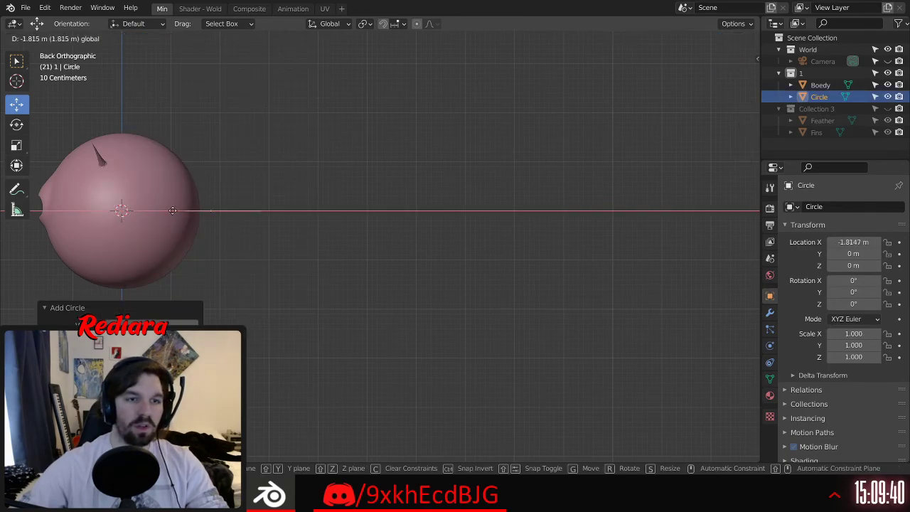
{"action": "left_click", "coordinate": [253, 203]}
{"action": "key", "text": "ctrl+z"}
{"action": "key", "text": "ctrl+z"}
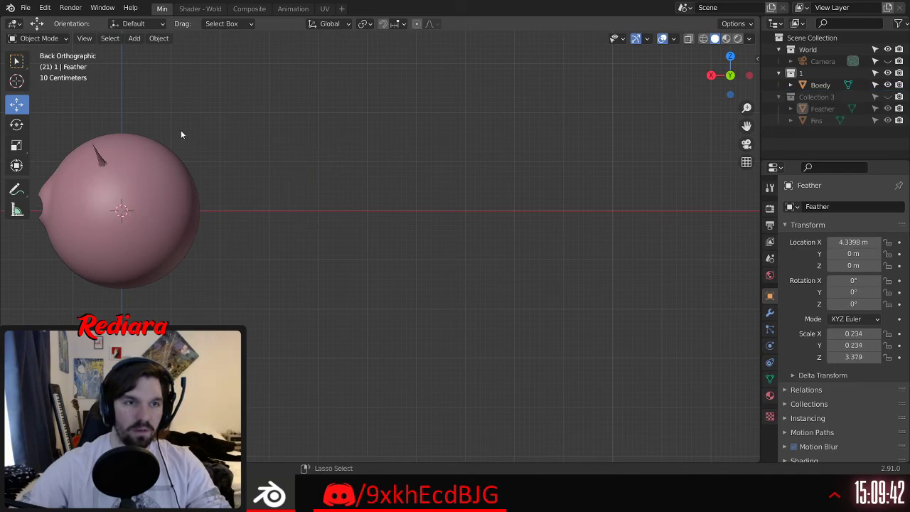
Step: Add a mesh circle filled with a triangle fan and move it beside the body to about -3.78 m on X
{"action": "left_click", "coordinate": [135, 39]}
{"action": "mouse_move", "coordinate": [171, 52]}
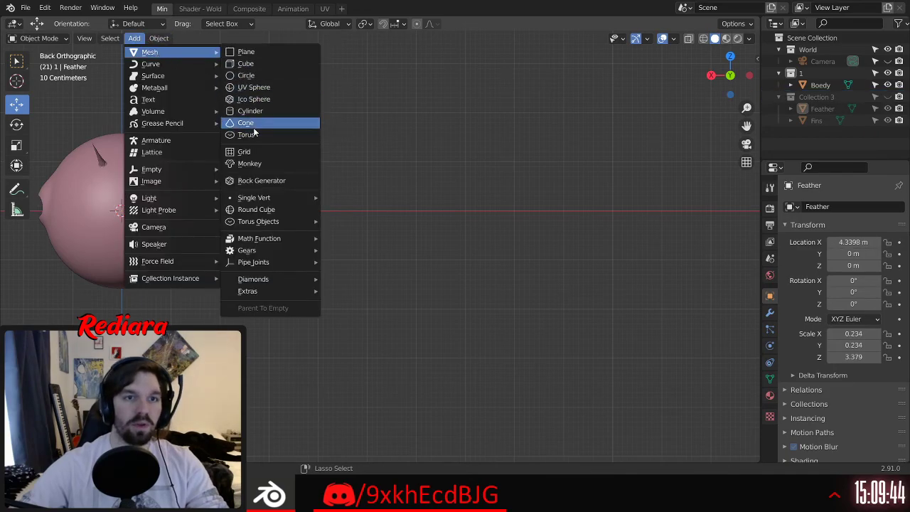
{"action": "left_click", "coordinate": [246, 75]}
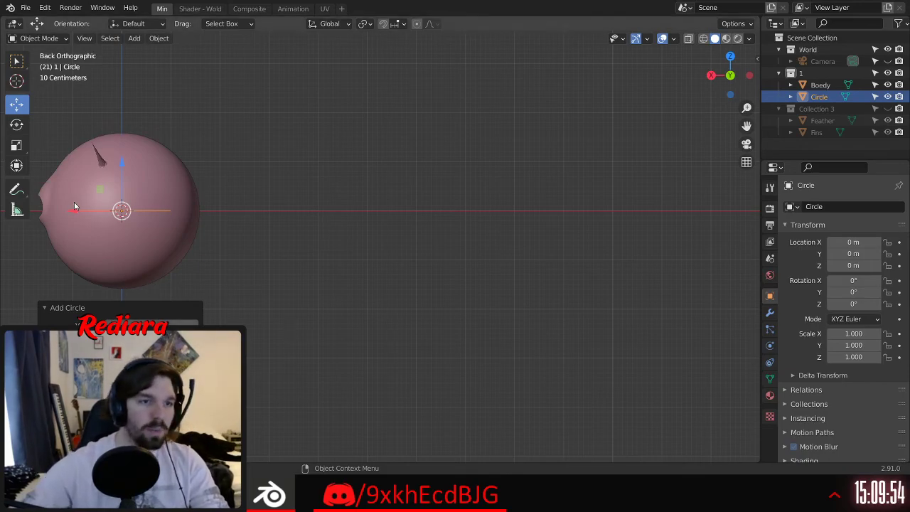
{"action": "key", "text": "g"}
{"action": "key", "text": "x"}
{"action": "left_click", "coordinate": [265, 231]}
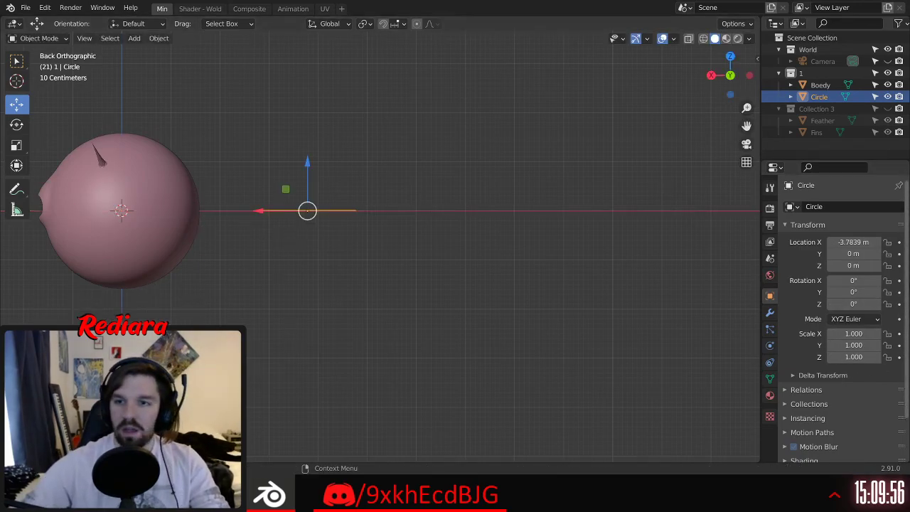
Step: Set the circle's X rotation to 90° so that it faces the back view
{"action": "left_click", "coordinate": [861, 282]}
{"action": "type", "text": "90"}
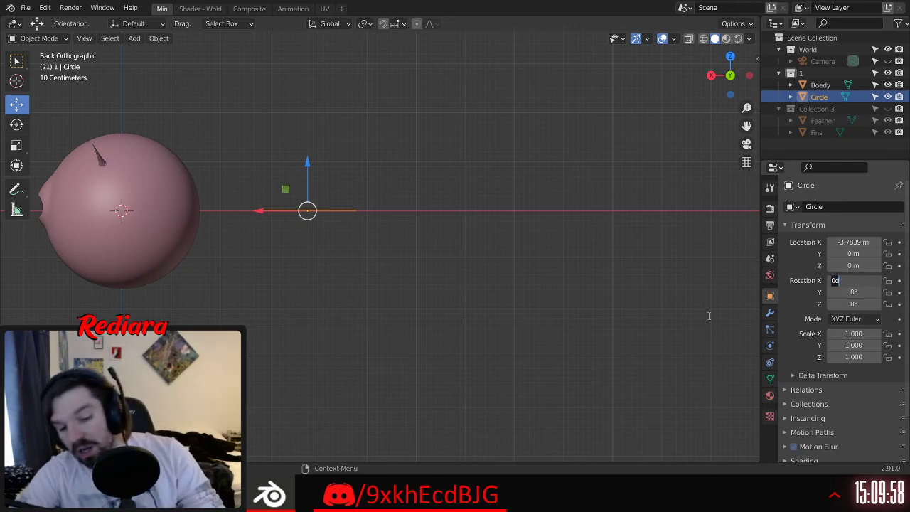
{"action": "key", "text": "Return"}
{"action": "scroll", "coordinate": [311, 179], "scroll_direction": "up", "scroll_amount": 4}
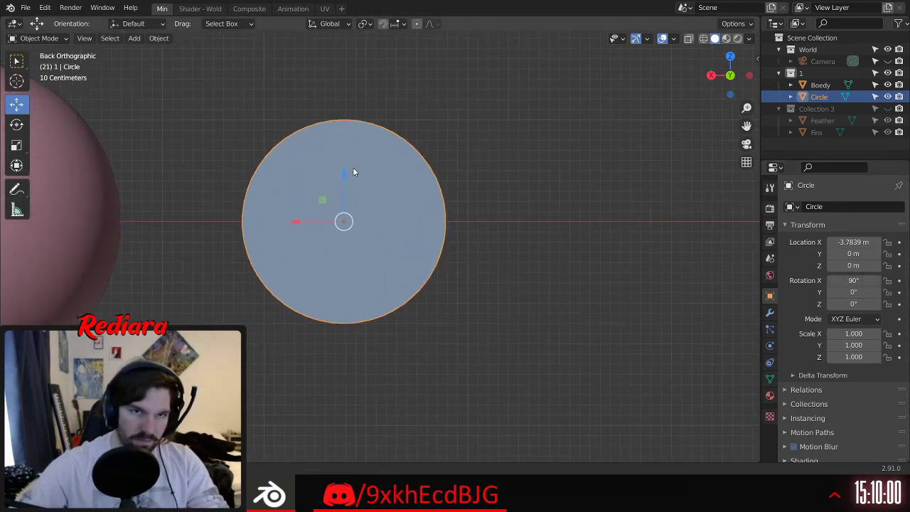
Step: Delete the faces of the circle's half nearest the body, leaving the half circle on the far side
{"action": "left_click", "coordinate": [39, 38]}
{"action": "left_click", "coordinate": [39, 61]}
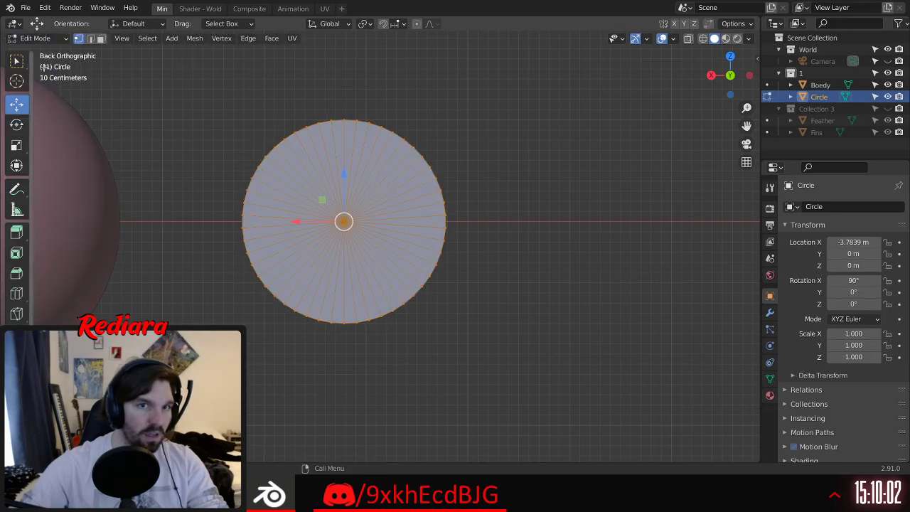
{"action": "left_click", "coordinate": [100, 39]}
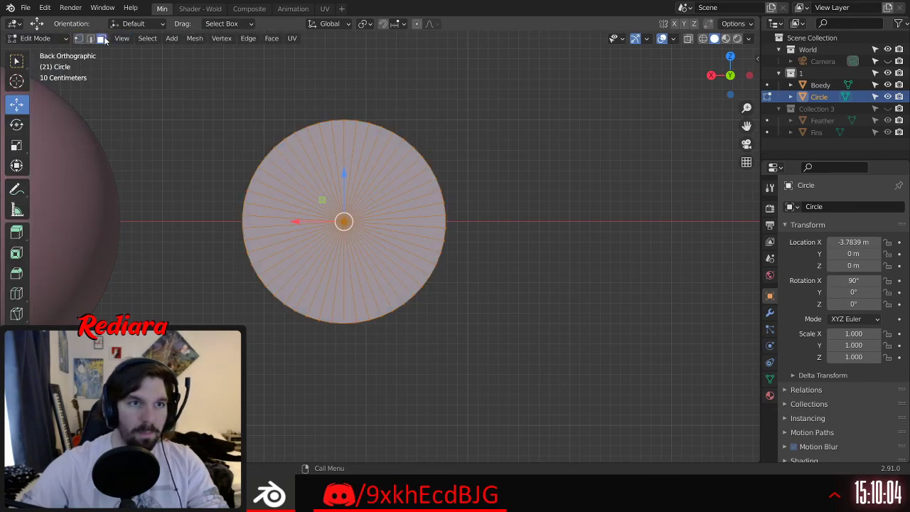
{"action": "key", "text": "alt+a"}
{"action": "left_click_drag", "start_coordinate": [162, 76], "coordinate": [345, 400]}
{"action": "key", "text": "x"}
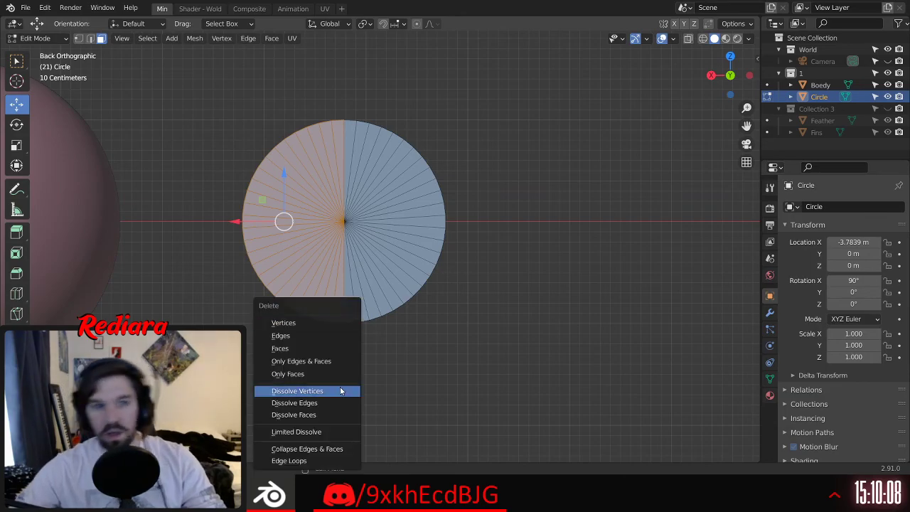
{"action": "left_click", "coordinate": [298, 347]}
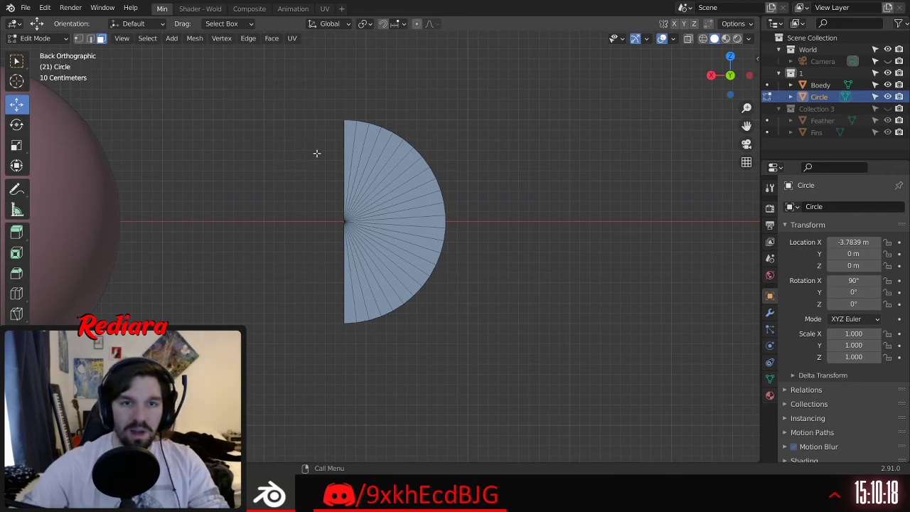
Step: Select the two straight edges of the half circle and subdivide them once
{"action": "scroll", "coordinate": [311, 154], "scroll_direction": "up", "scroll_amount": 2}
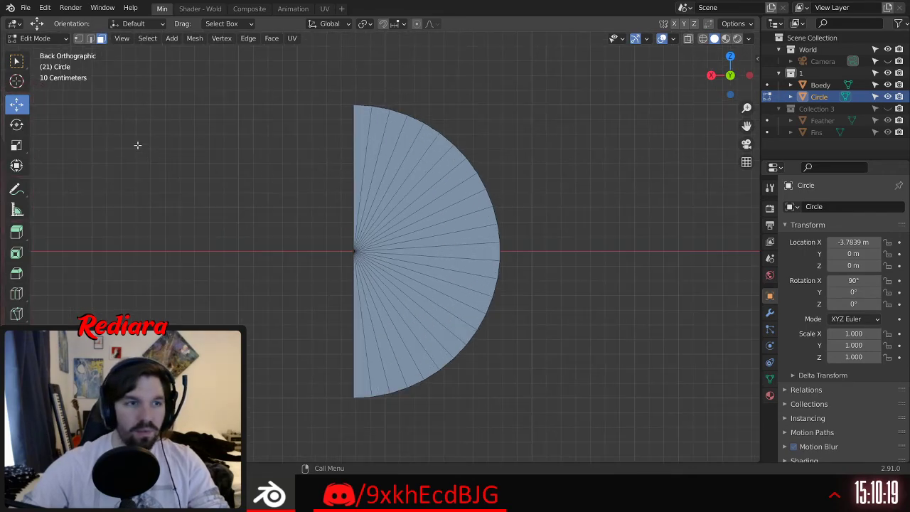
{"action": "left_click", "coordinate": [353, 164]}
{"action": "left_click", "coordinate": [357, 337], "text": "shift"}
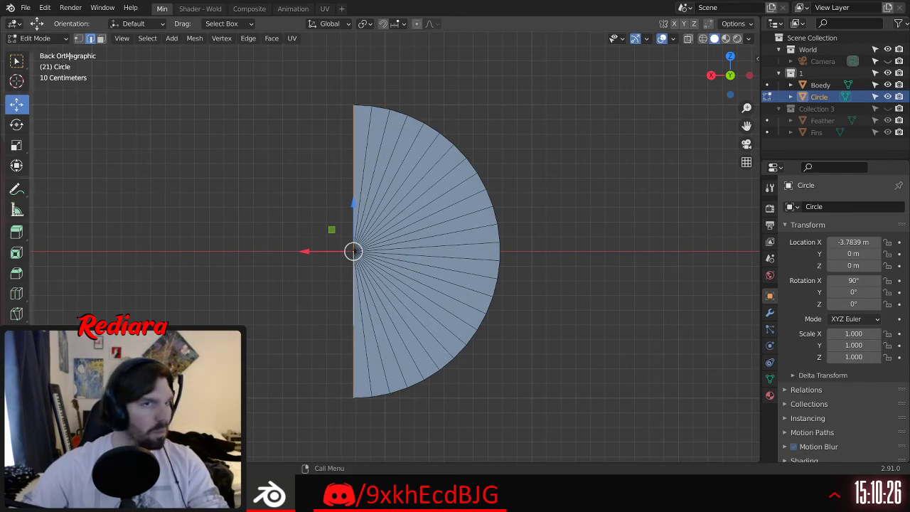
Step: Select the centre and midpoint vertices of the straight side and move them about 0.6 m along X toward the body
{"action": "key", "text": "a"}
{"action": "key", "text": "alt+a"}
{"action": "left_click_drag", "start_coordinate": [306, 162], "coordinate": [363, 343]}
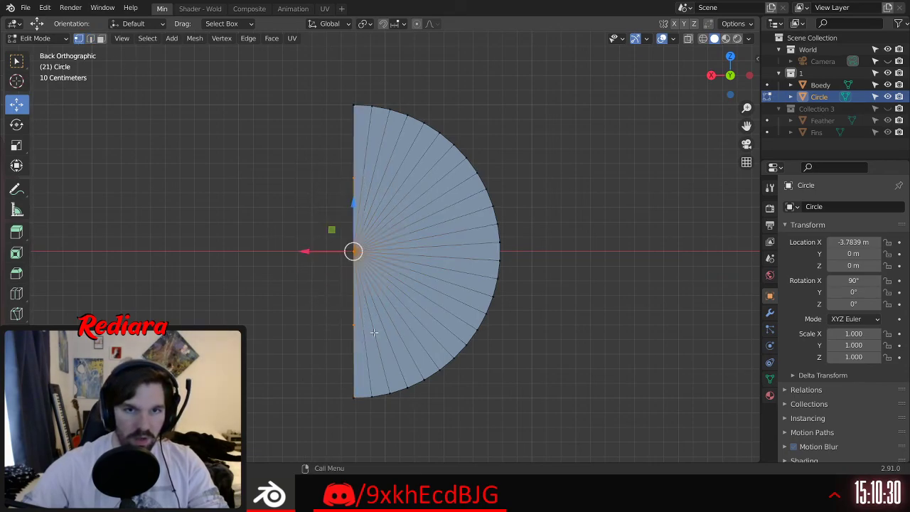
{"action": "left_click_drag", "start_coordinate": [305, 252], "coordinate": [225, 254]}
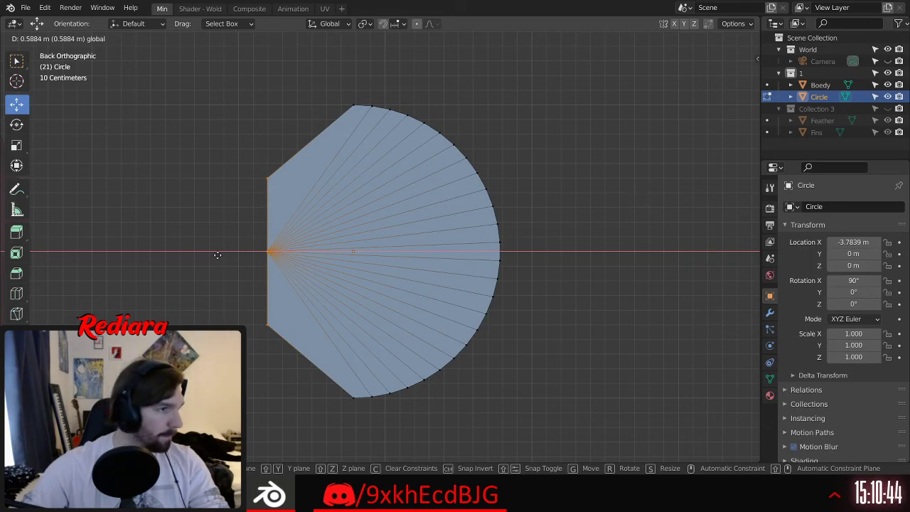
{"action": "left_click", "coordinate": [217, 254]}
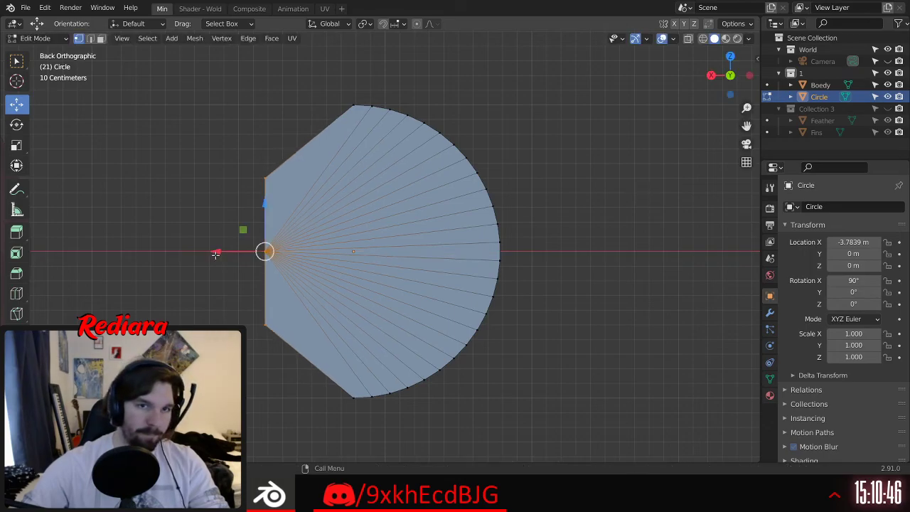
Step: Try proportional editing with different falloff types and sizes on the last vertex move, and check it with undo and redo
{"action": "middle_click_drag", "start_coordinate": [199, 197], "coordinate": [264, 191], "text": "shift"}
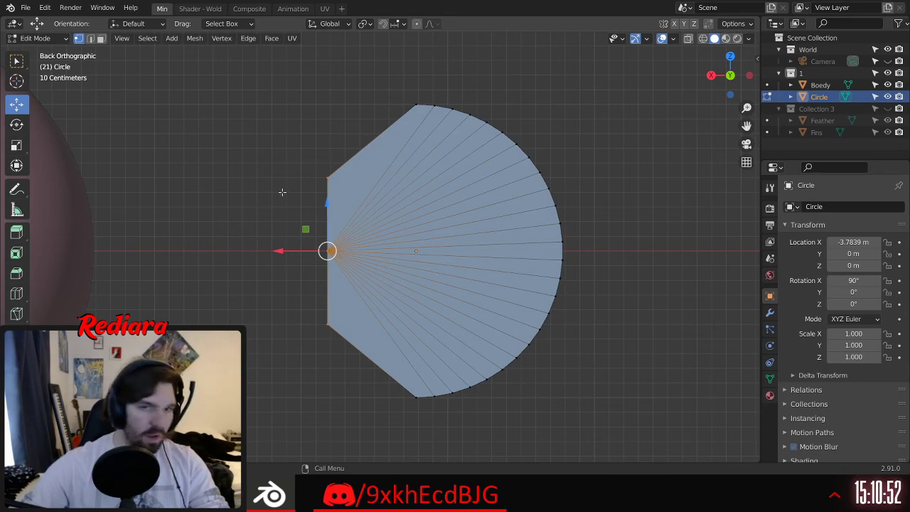
{"action": "left_click", "coordinate": [106, 452]}
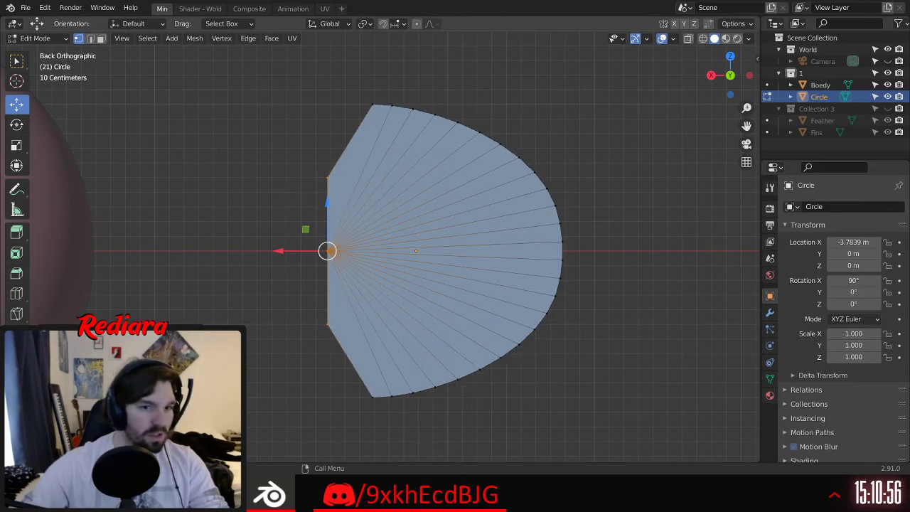
{"action": "left_click", "coordinate": [151, 408]}
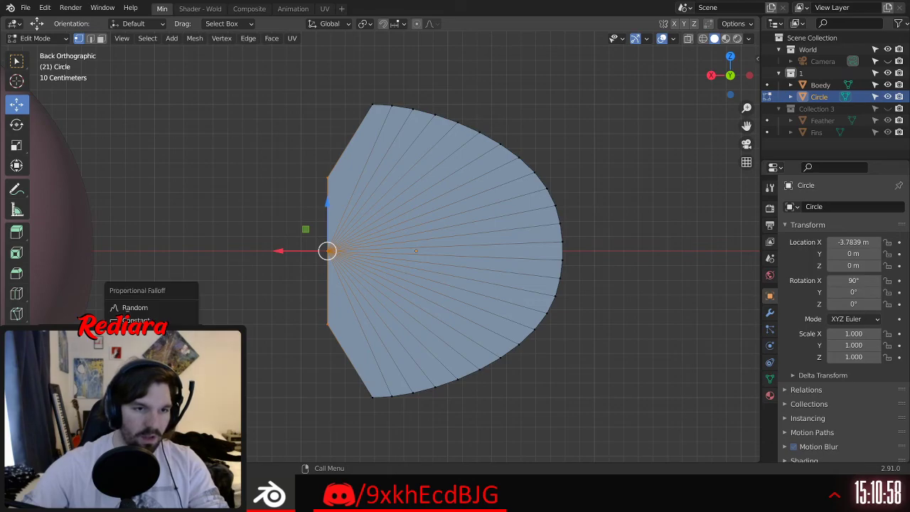
{"action": "left_click", "coordinate": [125, 320]}
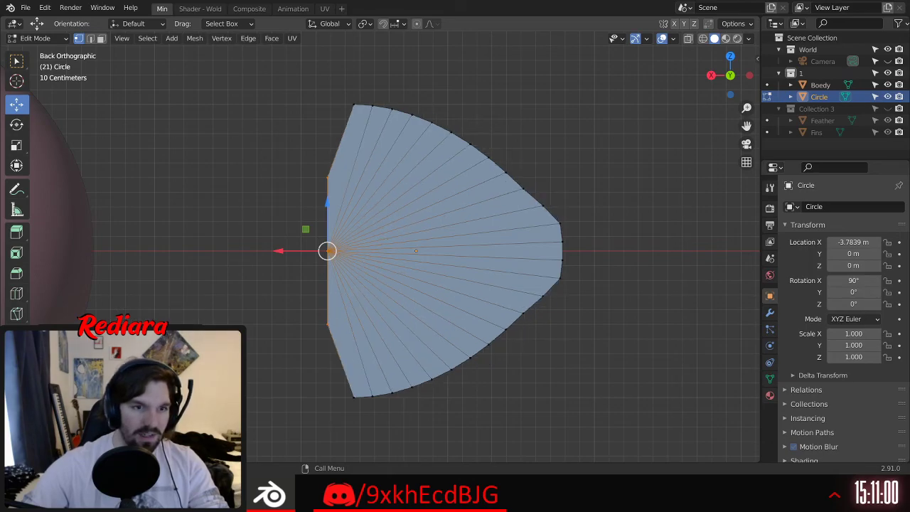
{"action": "left_click_drag", "start_coordinate": [151, 420], "coordinate": [121, 420]}
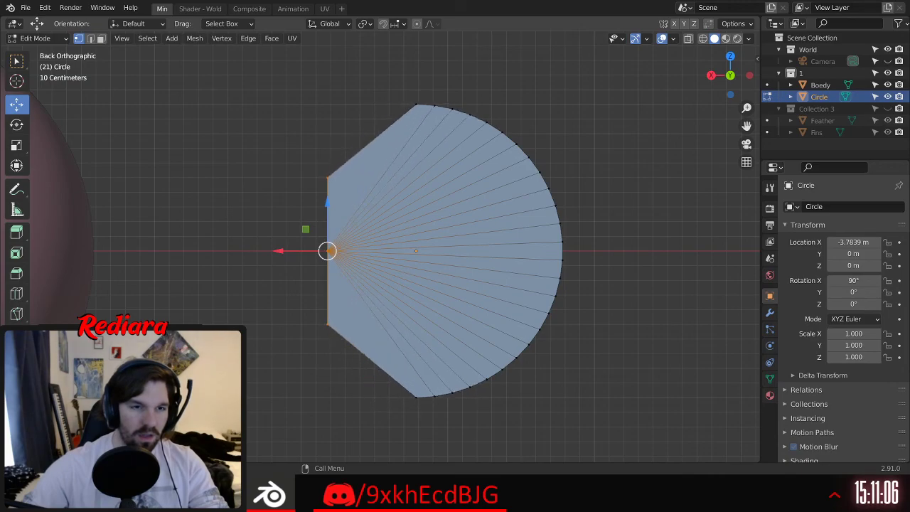
{"action": "left_click", "coordinate": [146, 410]}
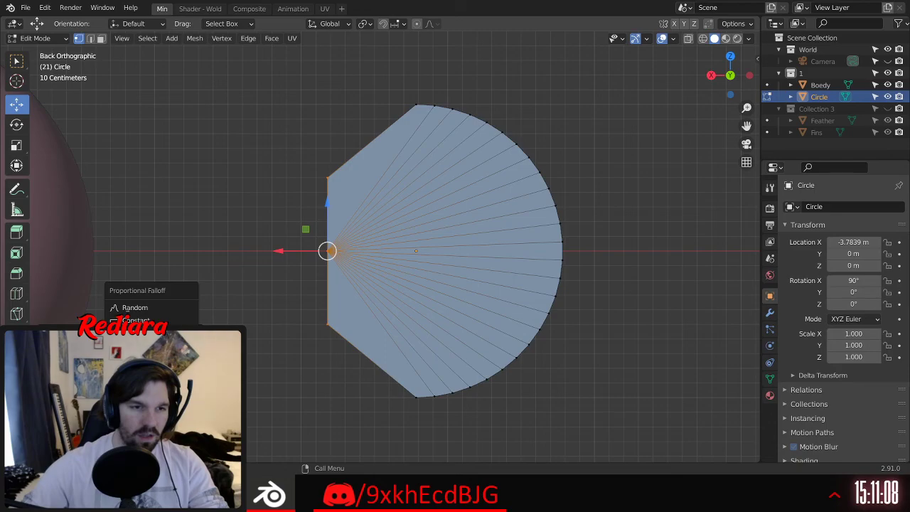
{"action": "left_click", "coordinate": [135, 382]}
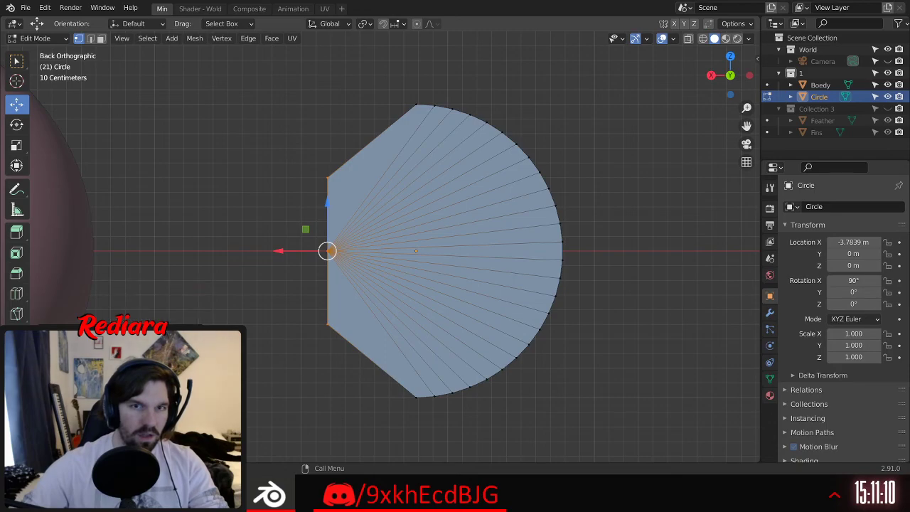
{"action": "mouse_move", "coordinate": [120, 420]}
{"action": "left_mouse_down"}
{"action": "mouse_move", "coordinate": [150, 420]}
{"action": "mouse_move", "coordinate": [117, 420]}
{"action": "left_mouse_up"}
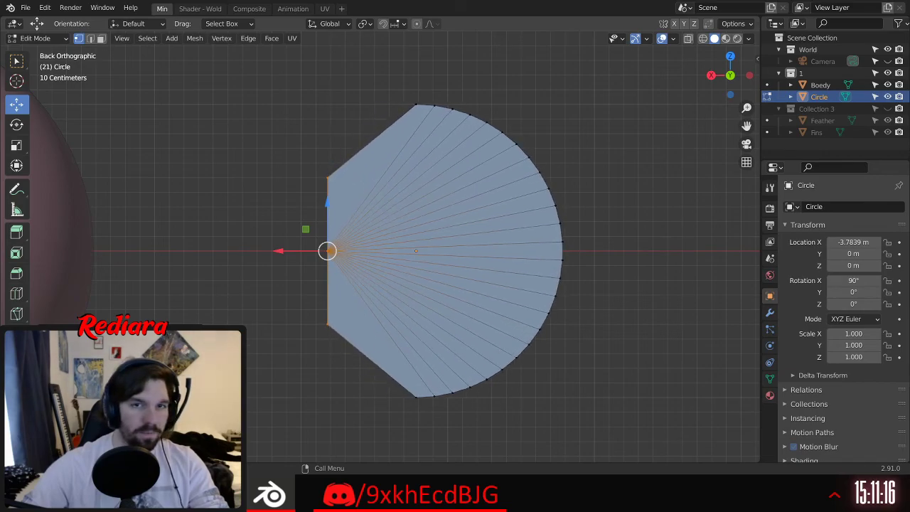
{"action": "key", "text": "ctrl+z"}
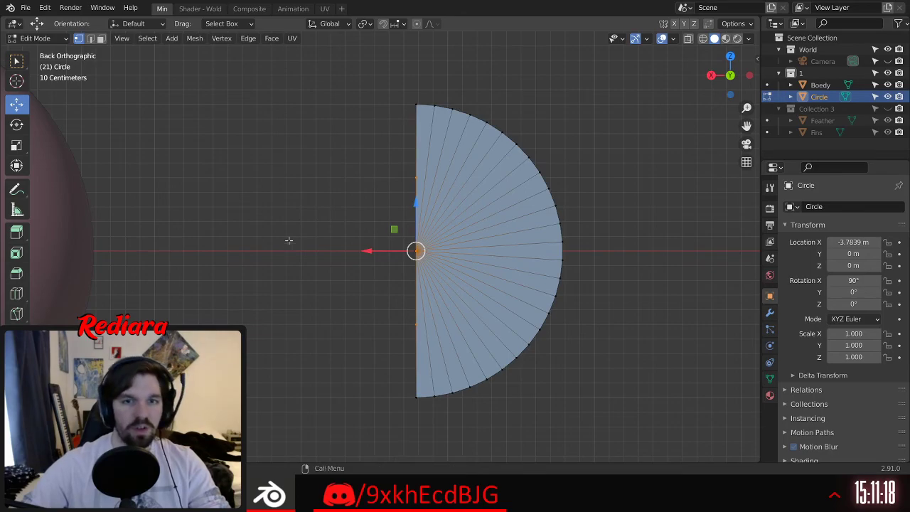
{"action": "key", "text": "ctrl+shift+z"}
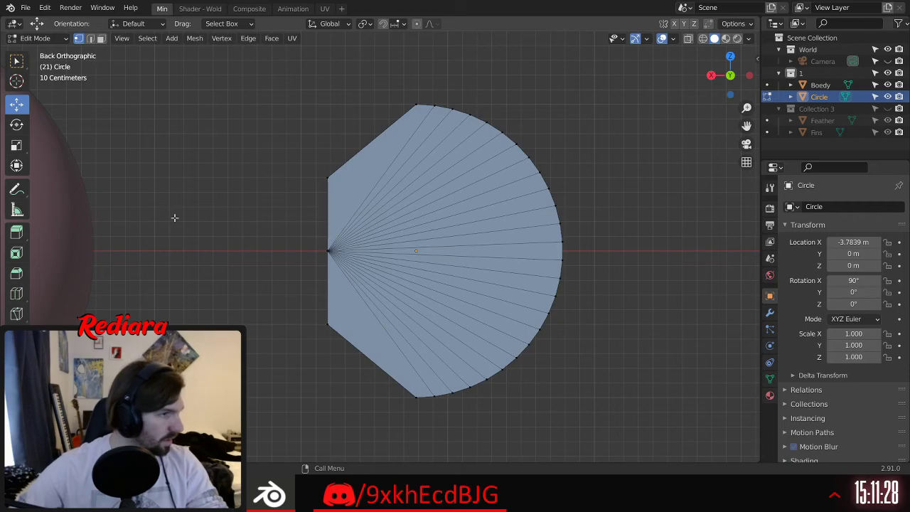
Step: Switch to Object Mode, select only the circle and add a Wave modifier to it
{"action": "key", "text": "a"}
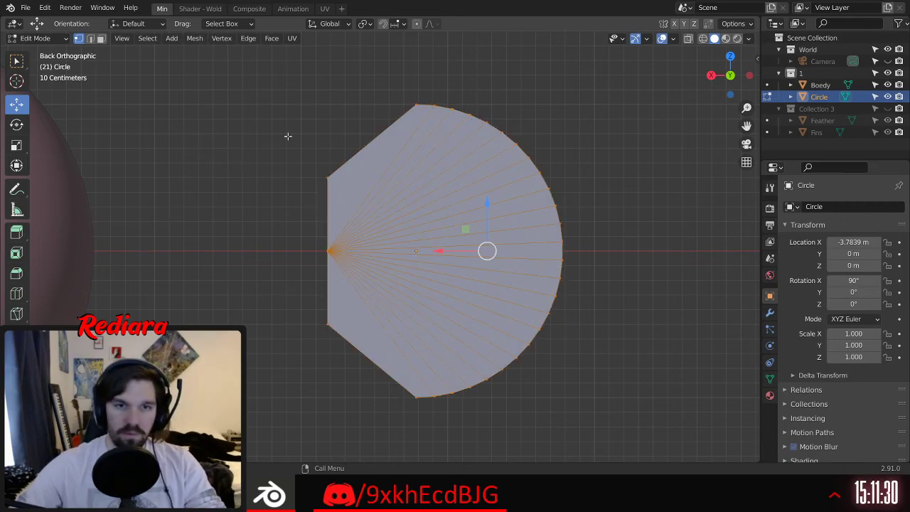
{"action": "left_click", "coordinate": [35, 38]}
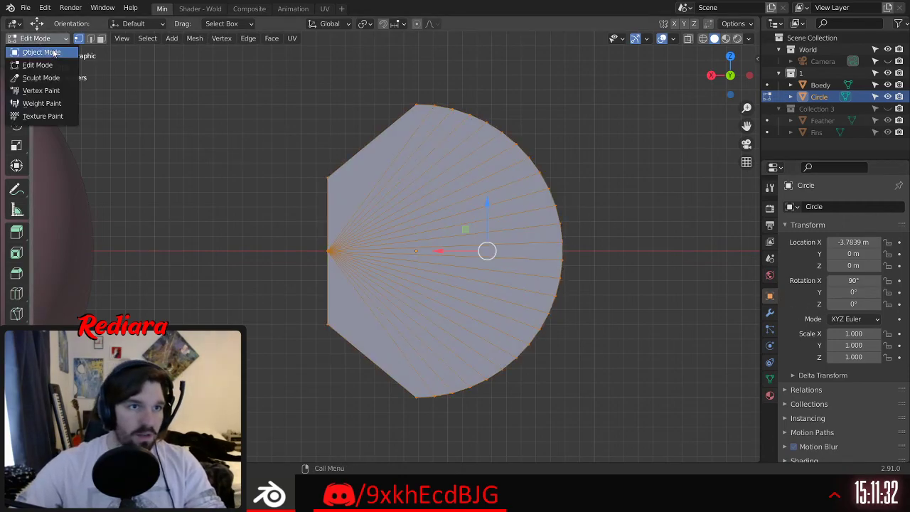
{"action": "left_click", "coordinate": [44, 51]}
{"action": "middle_click_drag", "start_coordinate": [311, 205], "coordinate": [318, 286]}
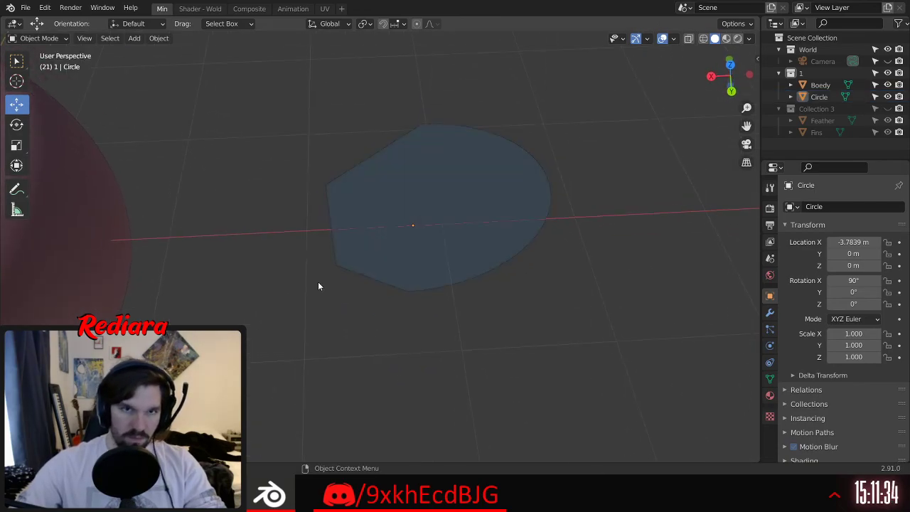
{"action": "key", "text": "a"}
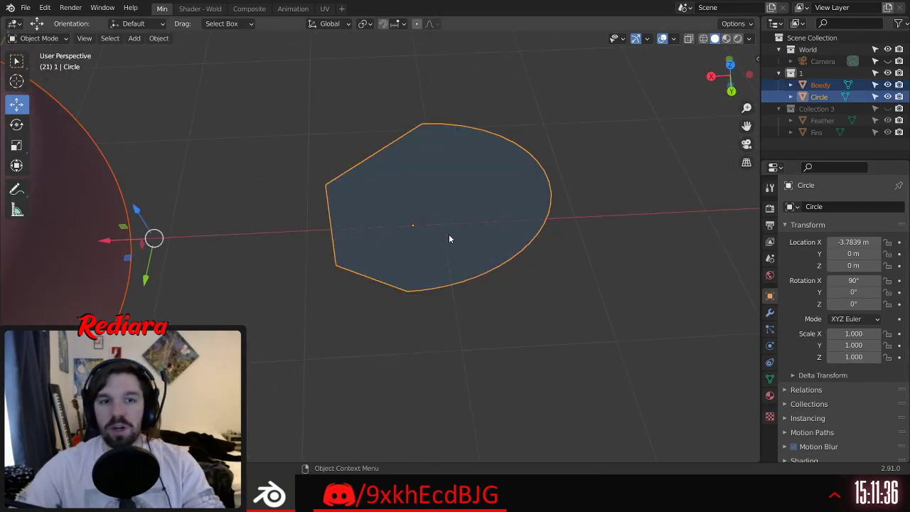
{"action": "left_click", "coordinate": [587, 197]}
{"action": "left_click", "coordinate": [496, 248]}
{"action": "left_click", "coordinate": [770, 312]}
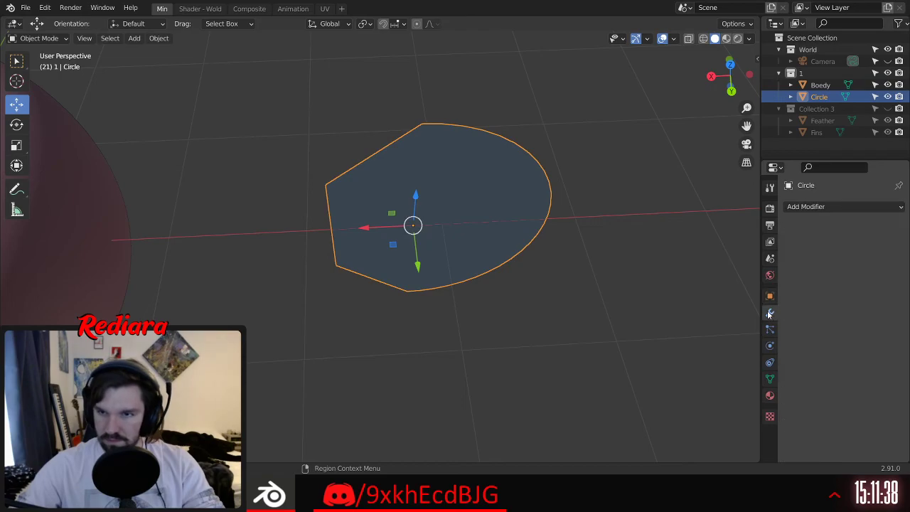
{"action": "left_click", "coordinate": [831, 207]}
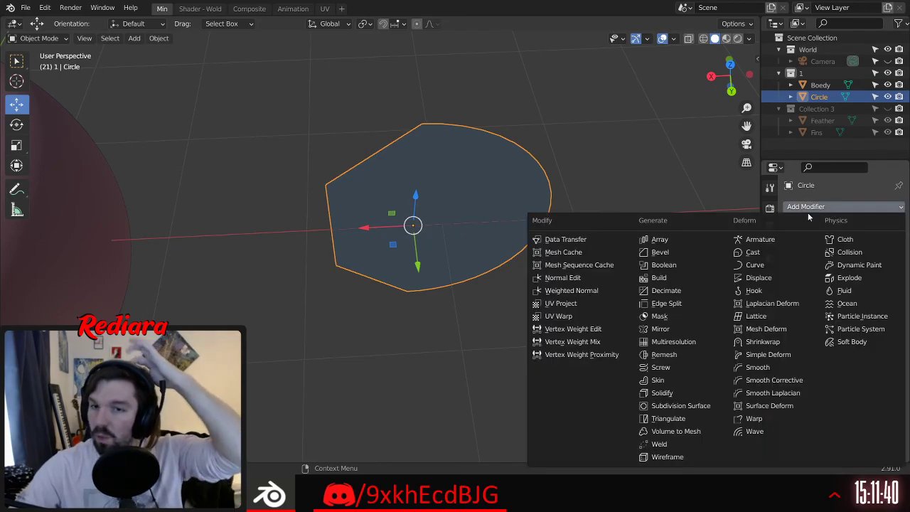
{"action": "left_click", "coordinate": [755, 431]}
Step: Set the wave to act along the Y and Z normals with height -1.2 m, width 1.8 m and narrowness 2.2 m
{"action": "middle_click_drag", "start_coordinate": [532, 214], "coordinate": [665, 209]}
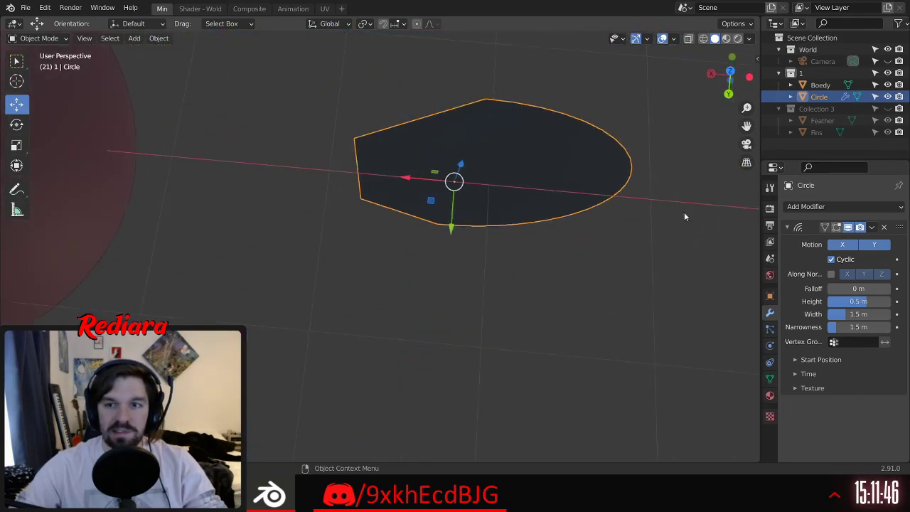
{"action": "left_click", "coordinate": [831, 274]}
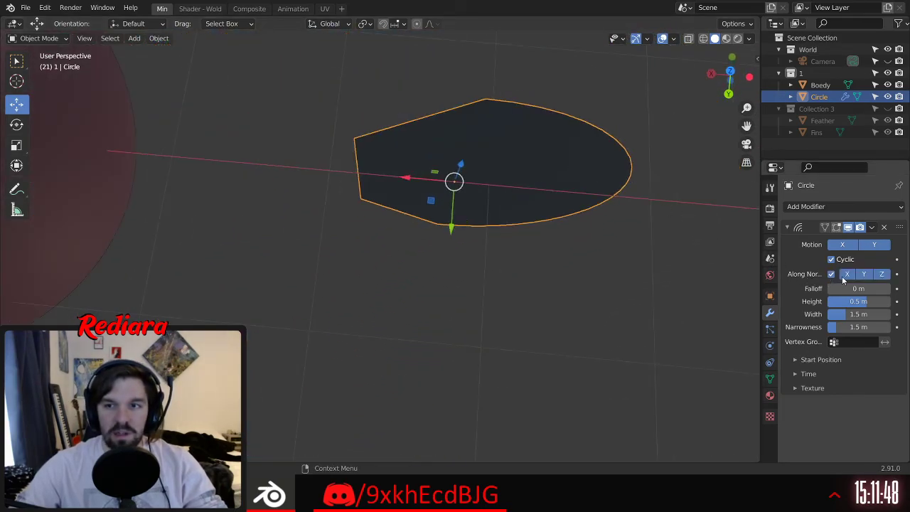
{"action": "middle_click_drag", "start_coordinate": [682, 234], "coordinate": [313, 238]}
{"action": "left_click", "coordinate": [882, 276]}
{"action": "middle_click_drag", "start_coordinate": [723, 292], "coordinate": [677, 273]}
{"action": "left_click_drag", "start_coordinate": [859, 288], "coordinate": [850, 315]}
{"action": "middle_click_drag", "start_coordinate": [582, 333], "coordinate": [664, 279]}
{"action": "mouse_move", "coordinate": [853, 328]}
{"action": "left_mouse_down"}
{"action": "mouse_move", "coordinate": [871, 327]}
{"action": "mouse_move", "coordinate": [859, 327]}
{"action": "left_mouse_up"}
{"action": "middle_click_drag", "start_coordinate": [470, 277], "coordinate": [569, 262]}
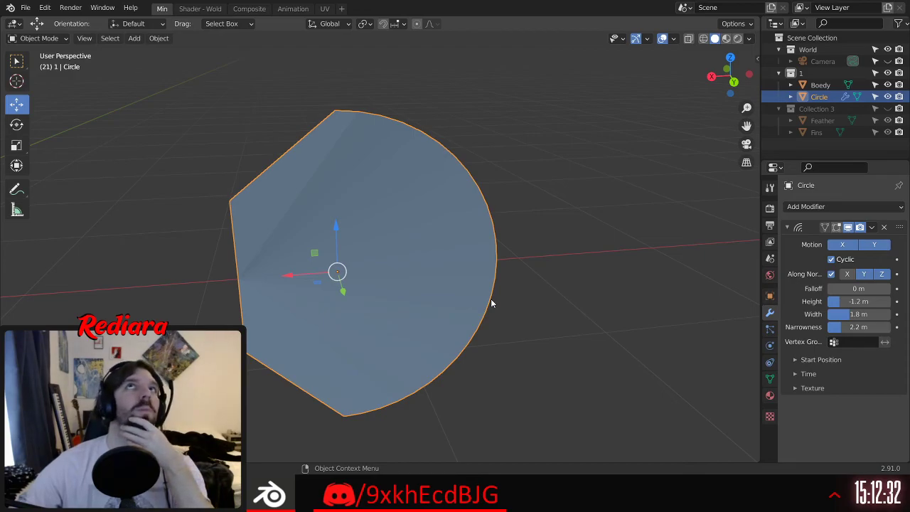
Step: Remove the Wave modifier from the circle
{"action": "left_click", "coordinate": [873, 227]}
{"action": "left_click", "coordinate": [882, 229]}
{"action": "left_click", "coordinate": [884, 228]}
Step: In Edit Mode, select the two vertical edges on the side nearest the body and subdivide each with four cuts
{"action": "left_click", "coordinate": [39, 38]}
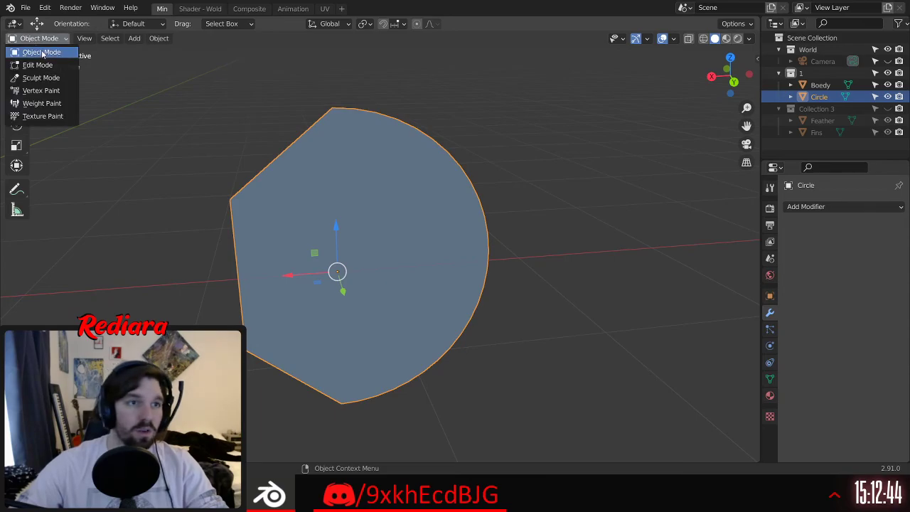
{"action": "left_click", "coordinate": [37, 64]}
{"action": "middle_click_drag", "start_coordinate": [261, 201], "coordinate": [331, 151]}
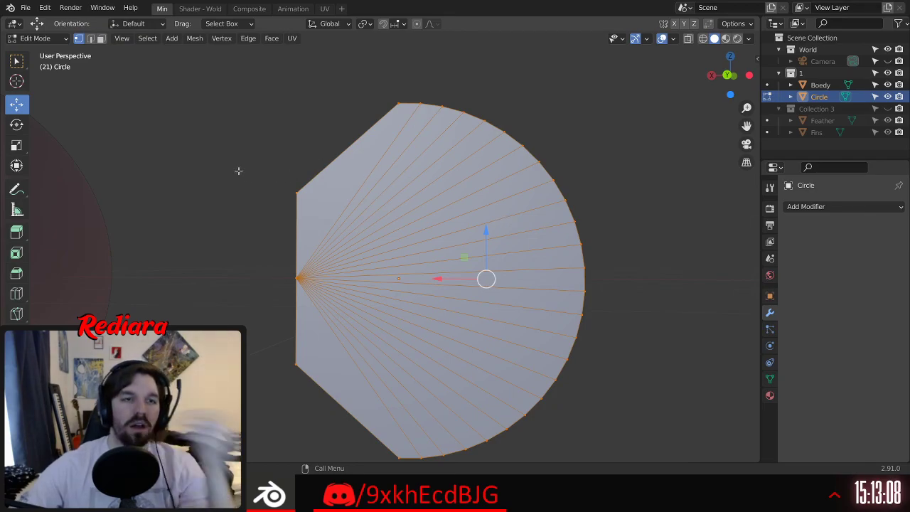
{"action": "scroll", "coordinate": [119, 57], "scroll_direction": "up", "scroll_amount": 2}
{"action": "left_click", "coordinate": [91, 39]}
{"action": "left_click", "coordinate": [310, 155]}
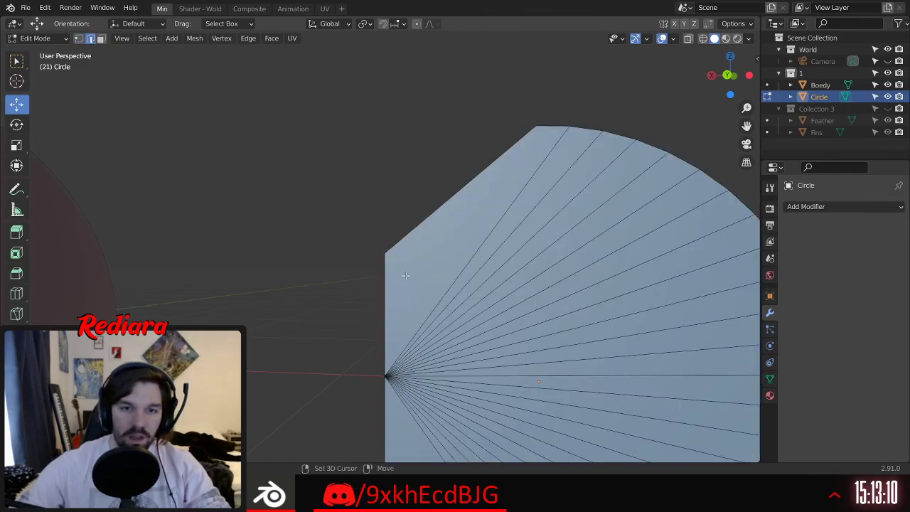
{"action": "middle_click_drag", "start_coordinate": [406, 284], "coordinate": [374, 123], "text": "shift"}
{"action": "left_click", "coordinate": [357, 139]}
{"action": "left_click", "coordinate": [358, 274], "text": "shift"}
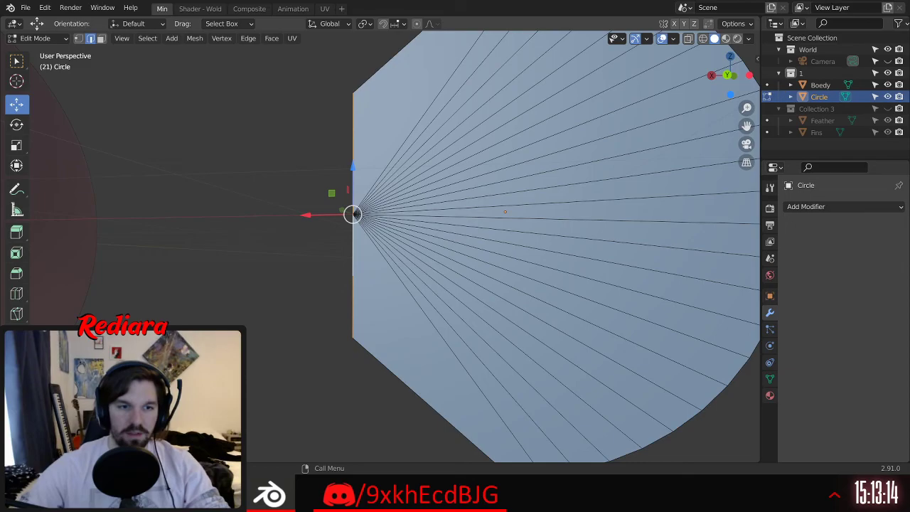
{"action": "left_click", "coordinate": [78, 38]}
{"action": "left_click", "coordinate": [195, 131]}
Step: Try to delete all of the circle's faces, and undo the deletion
{"action": "middle_click_drag", "start_coordinate": [330, 180], "coordinate": [330, 281]}
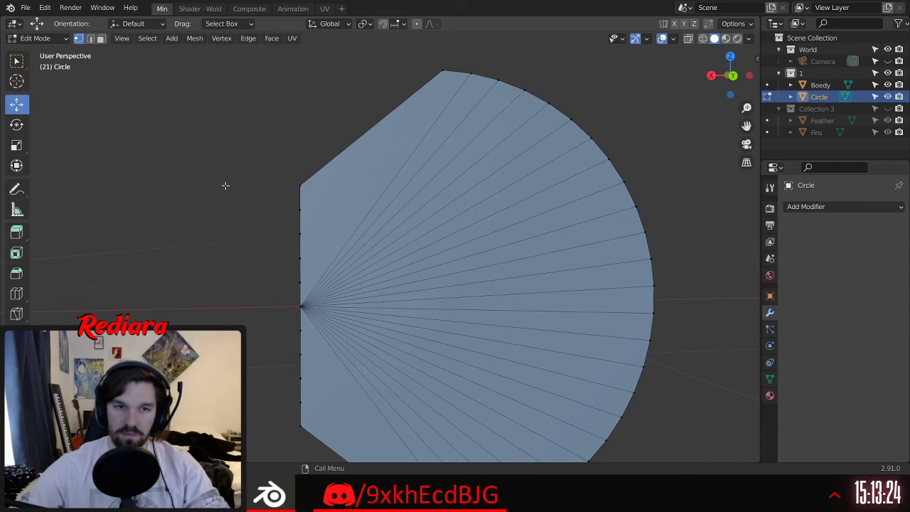
{"action": "key", "text": "3"}
{"action": "left_click_drag", "start_coordinate": [342, 191], "coordinate": [449, 354]}
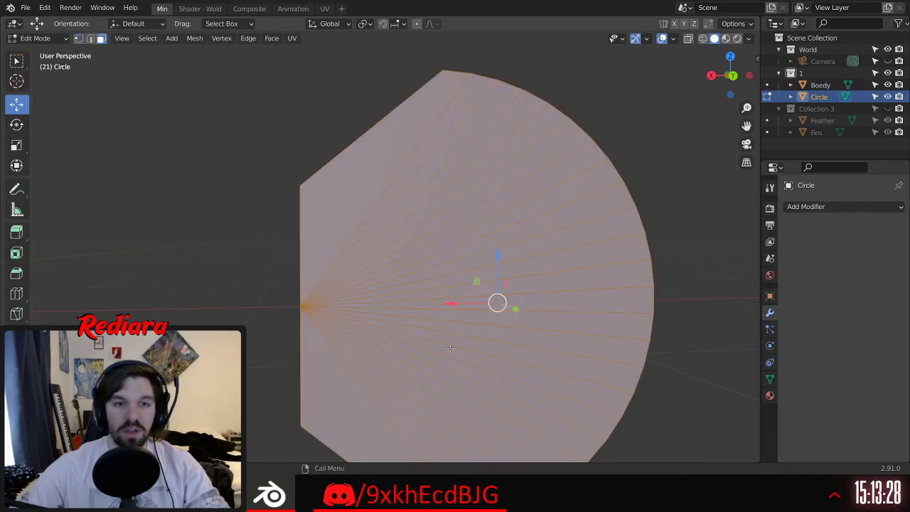
{"action": "key", "text": "x"}
{"action": "left_click", "coordinate": [450, 348]}
{"action": "key", "text": "ctrl+z"}
{"action": "left_click", "coordinate": [229, 196]}
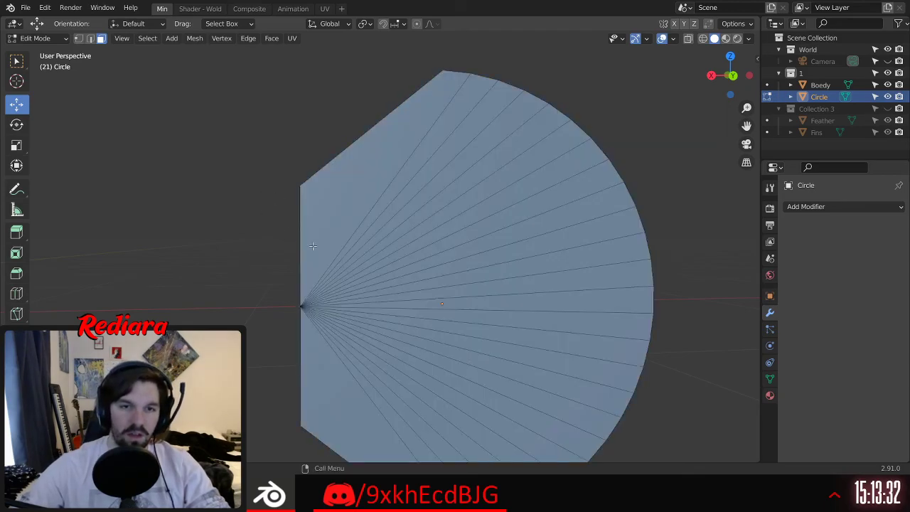
Step: Try to delete all of the circle's edges, undo the deletion and clear the selection
{"action": "scroll", "coordinate": [419, 164], "scroll_direction": "up", "scroll_amount": 2}
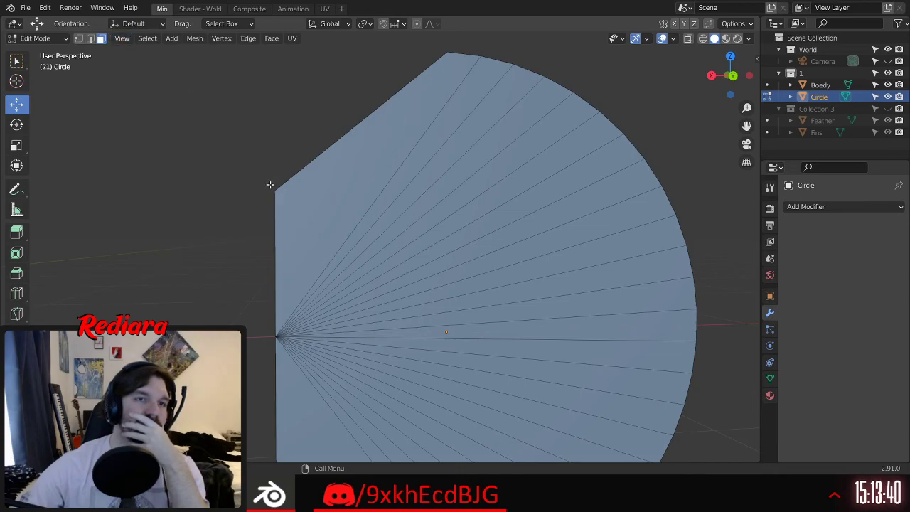
{"action": "left_click_drag", "start_coordinate": [327, 200], "coordinate": [424, 441]}
{"action": "key", "text": "a"}
{"action": "key", "text": "x"}
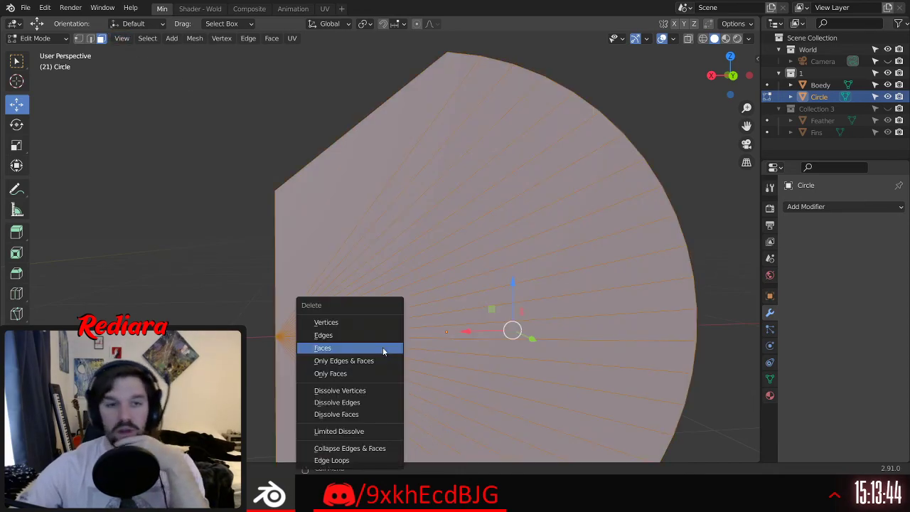
{"action": "left_click", "coordinate": [383, 333]}
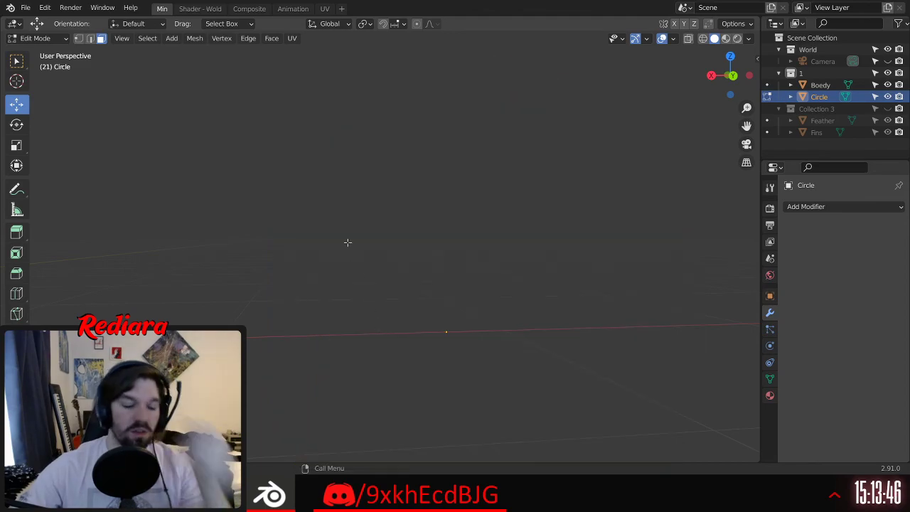
{"action": "key", "text": "ctrl+z"}
{"action": "left_click", "coordinate": [242, 223]}
Step: Select all of the circle's triangular faces and dissolve them into one single face
{"action": "left_click_drag", "start_coordinate": [338, 210], "coordinate": [431, 466]}
{"action": "middle_click_drag", "start_coordinate": [457, 281], "coordinate": [407, 204], "text": "shift"}
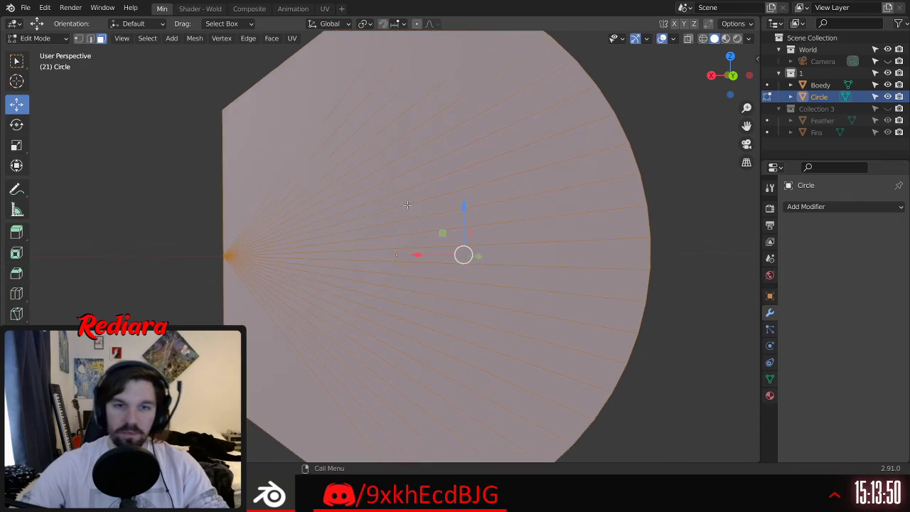
{"action": "right_click", "coordinate": [330, 204]}
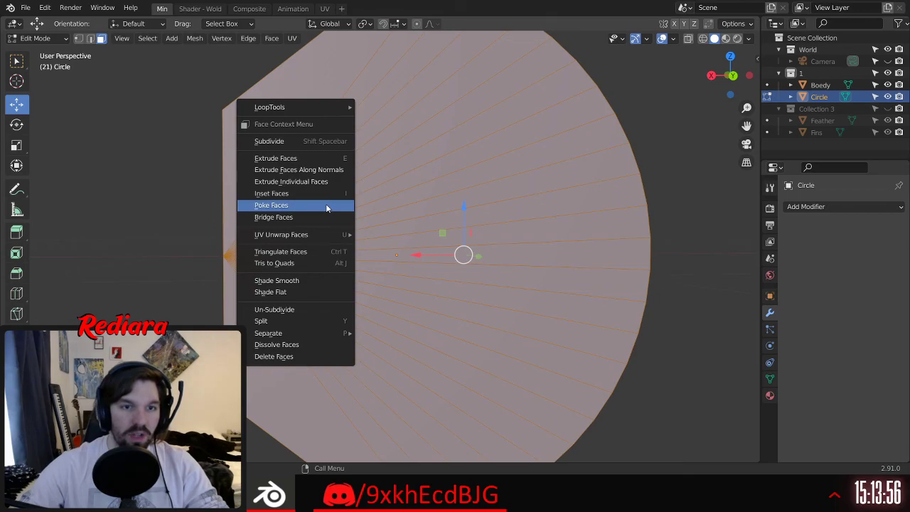
{"action": "left_click", "coordinate": [313, 345]}
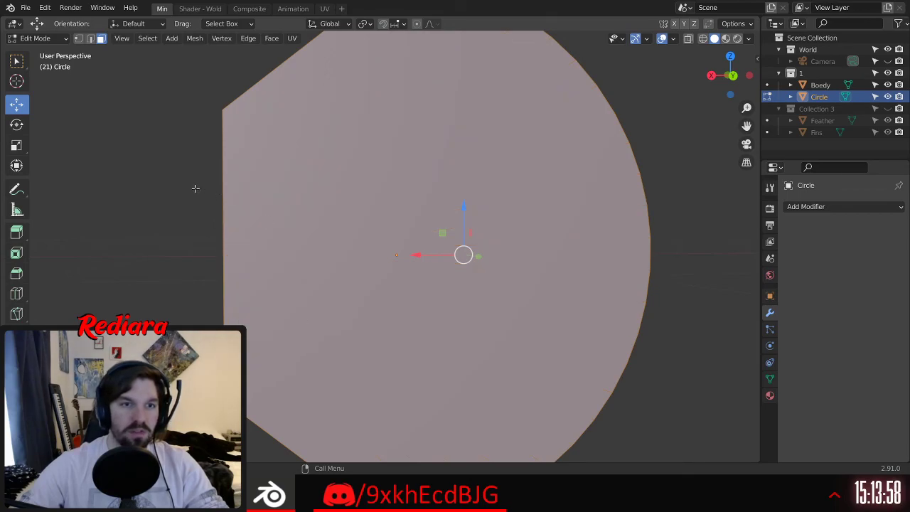
Step: Switch to vertex selection and face the circle straight on in the back orthographic view
{"action": "left_click", "coordinate": [78, 38]}
{"action": "middle_click_drag", "start_coordinate": [209, 125], "coordinate": [207, 220], "text": "shift"}
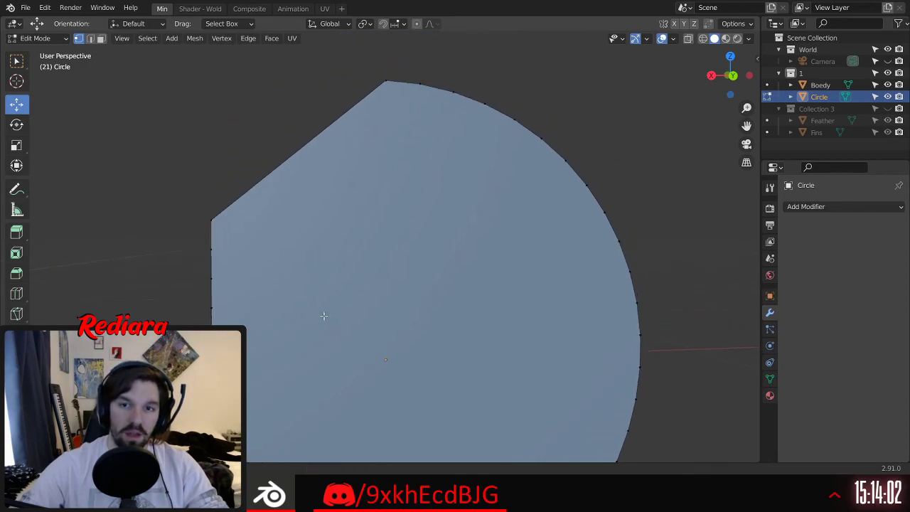
{"action": "middle_click_drag", "start_coordinate": [325, 315], "coordinate": [305, 222], "text": "shift"}
{"action": "middle_click_drag", "start_coordinate": [235, 227], "coordinate": [244, 256]}
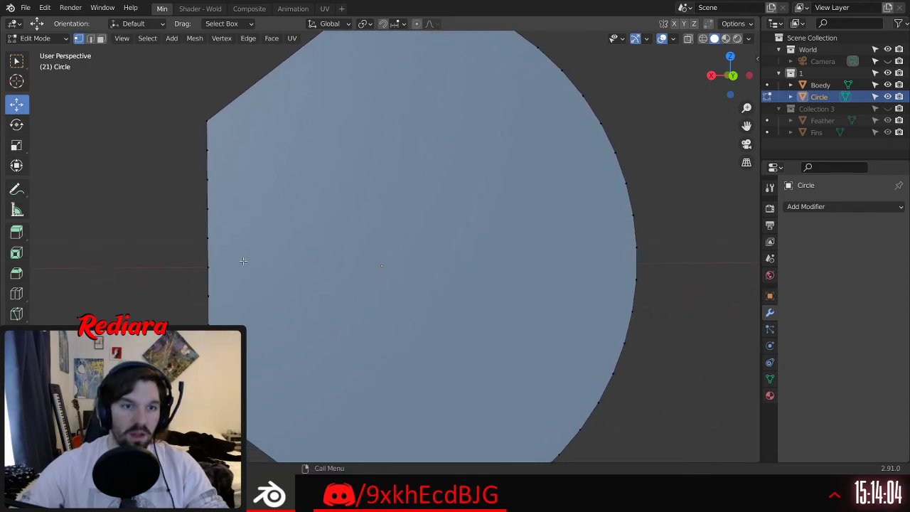
{"action": "left_click", "coordinate": [210, 265]}
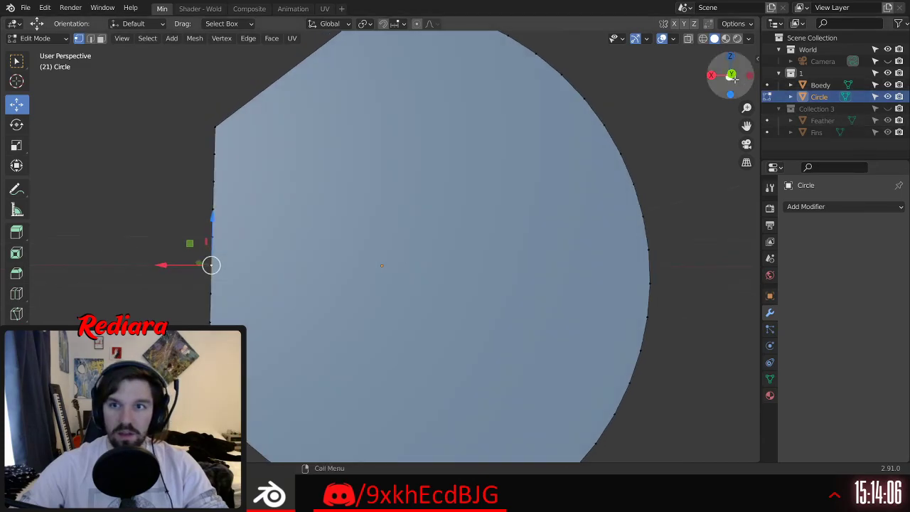
{"action": "left_click", "coordinate": [733, 75]}
{"action": "left_click", "coordinate": [730, 76]}
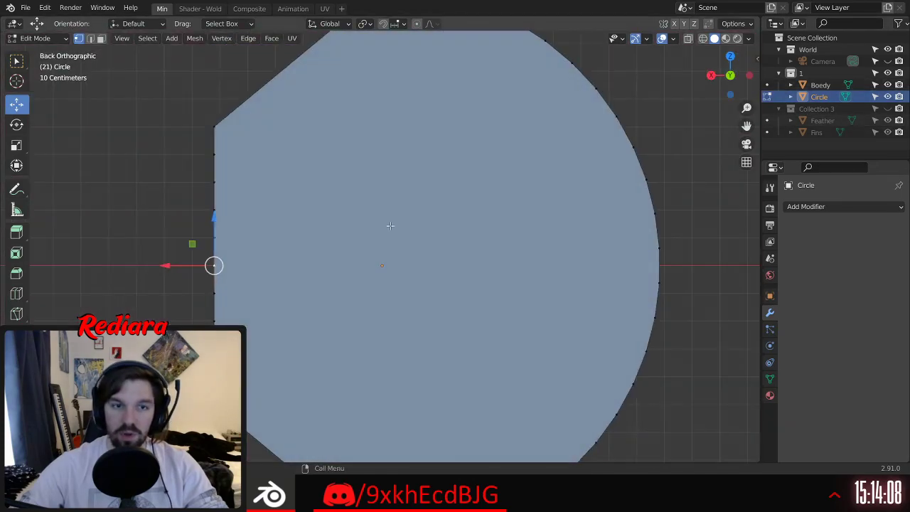
{"action": "left_click", "coordinate": [659, 264], "text": "shift"}
{"action": "key", "text": "alt+a"}
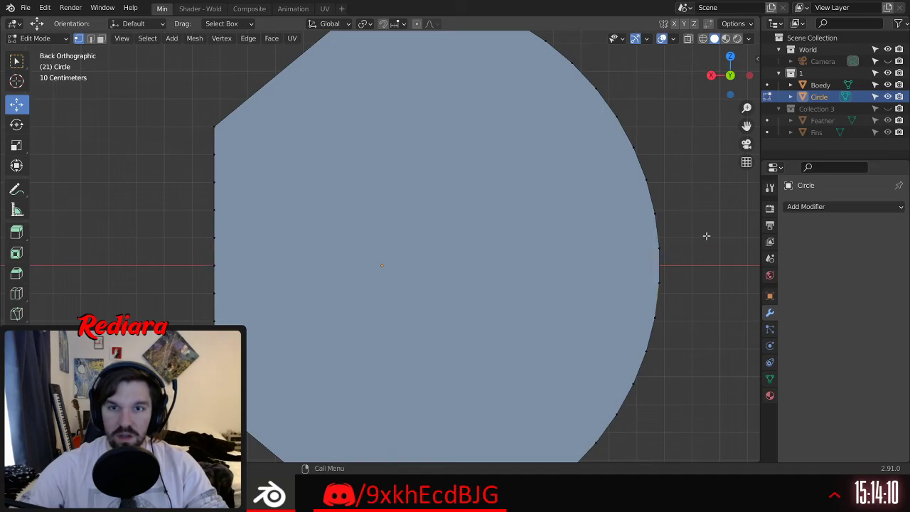
{"action": "left_click", "coordinate": [214, 265]}
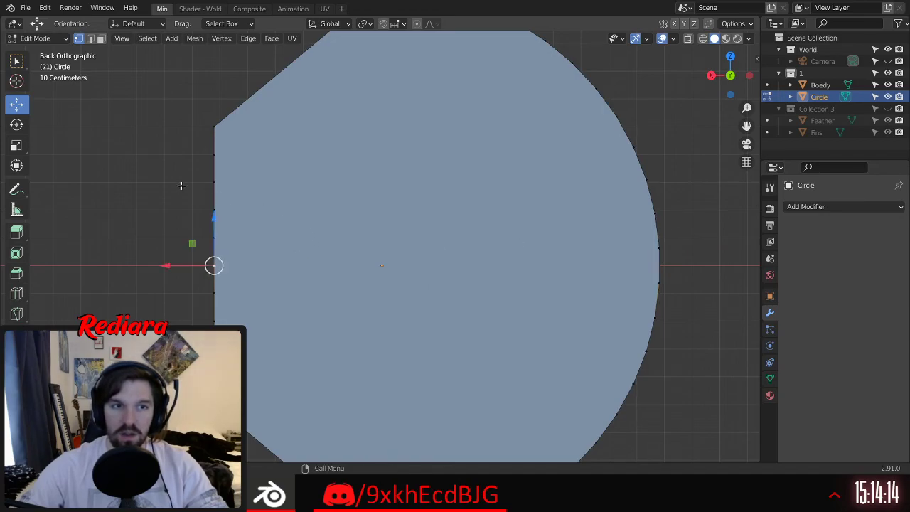
{"action": "key", "text": "alt+a"}
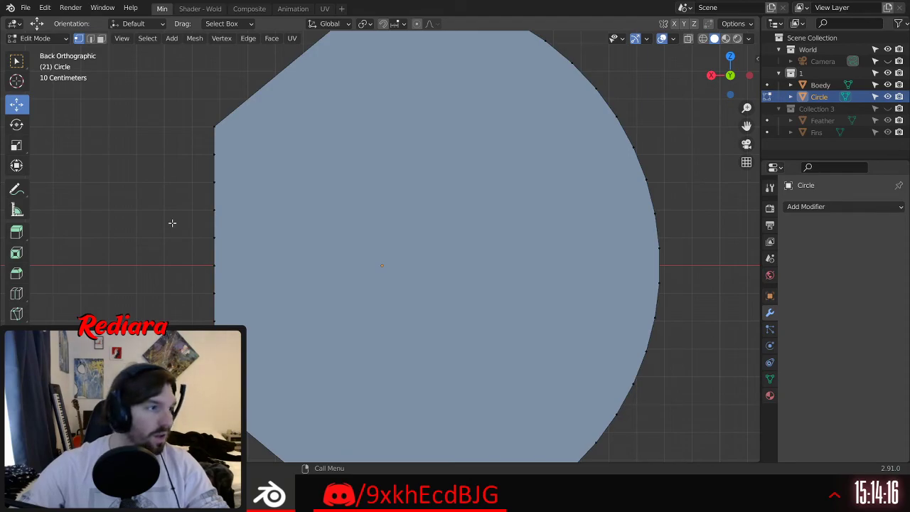
Step: Select the vertices along the whole curved side and subdivide its edges again, then clear the selection
{"action": "key", "text": "Home"}
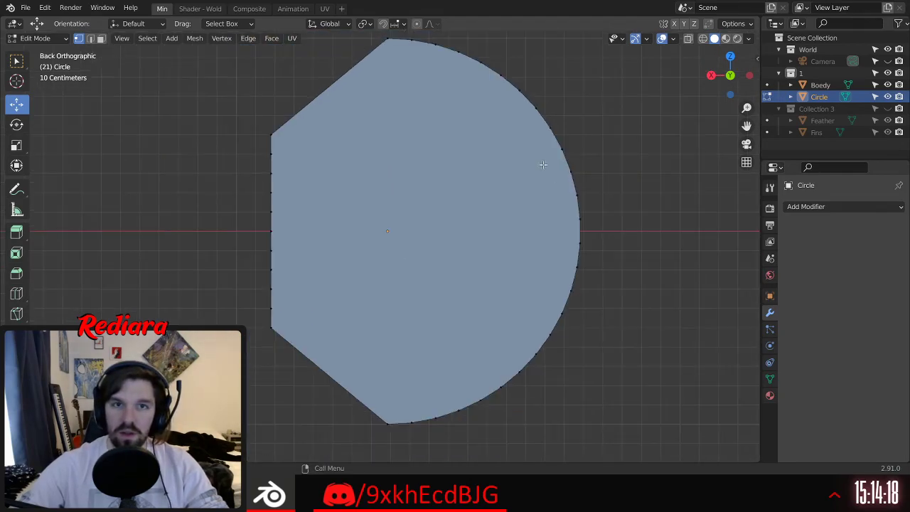
{"action": "left_click_drag", "start_coordinate": [355, 48], "coordinate": [567, 460]}
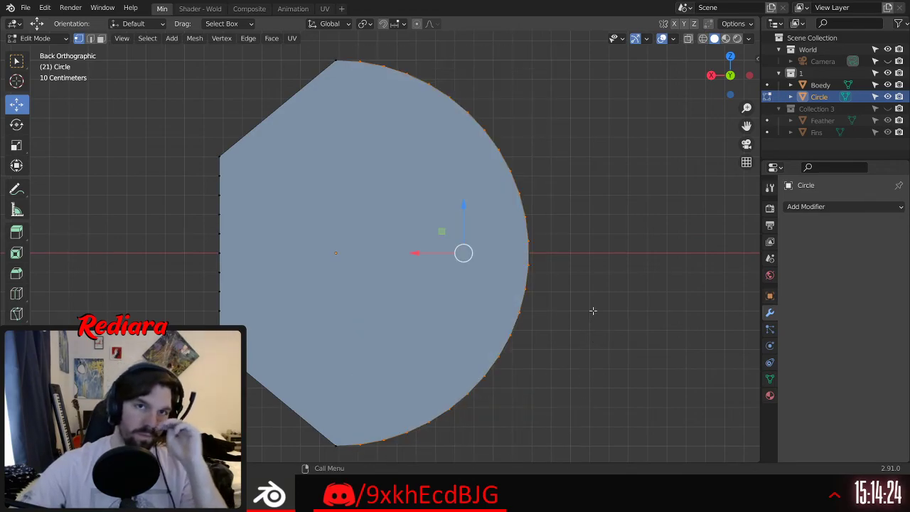
{"action": "key", "text": "shift+r"}
{"action": "left_click", "coordinate": [571, 230]}
Step: Connect the middle vertex of the straight side to the middle vertex of the arc with an edge
{"action": "left_click", "coordinate": [233, 249]}
{"action": "left_click", "coordinate": [536, 254], "text": "shift"}
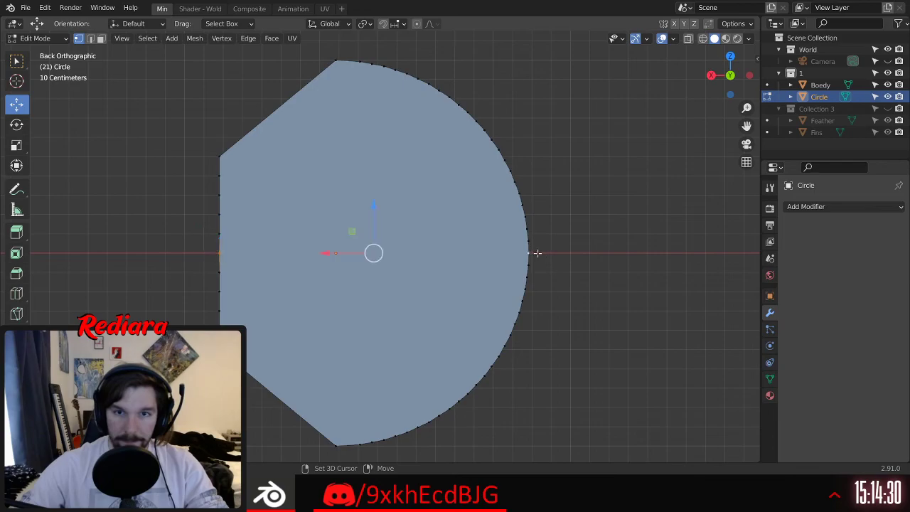
{"action": "scroll", "coordinate": [536, 253], "scroll_direction": "up", "scroll_amount": 2}
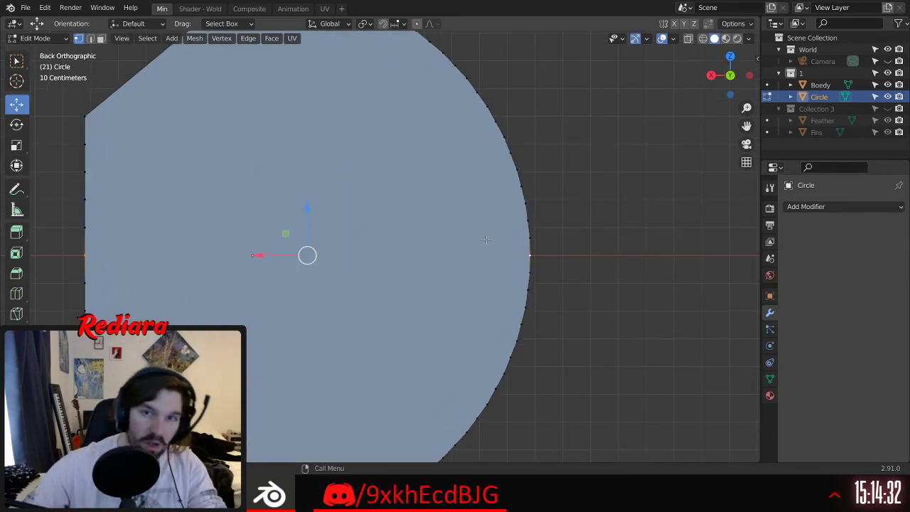
Step: Try to connect the next three straight-side vertices below the middle edge to every third vertex along the arc
{"action": "middle_click_drag", "start_coordinate": [193, 313], "coordinate": [280, 173], "text": "shift"}
{"action": "left_click", "coordinate": [148, 190]}
{"action": "left_click", "coordinate": [590, 215], "text": "shift"}
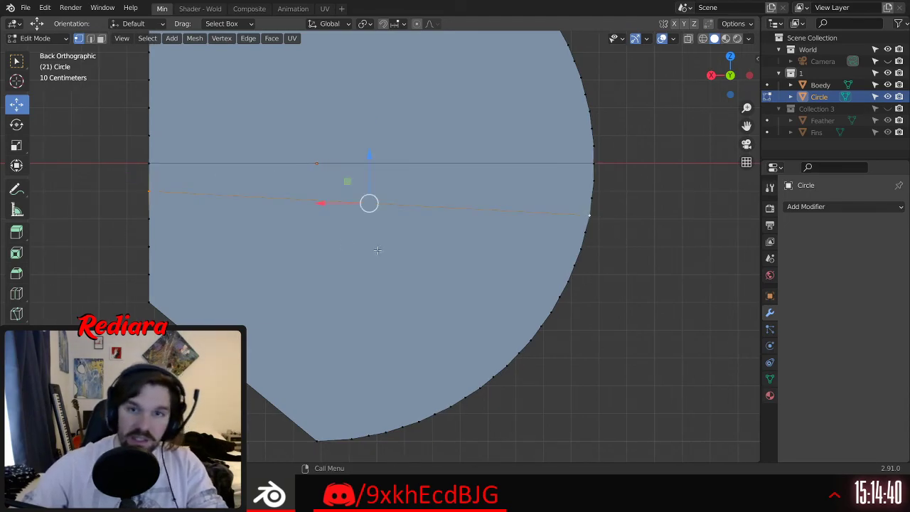
{"action": "left_click", "coordinate": [155, 217]}
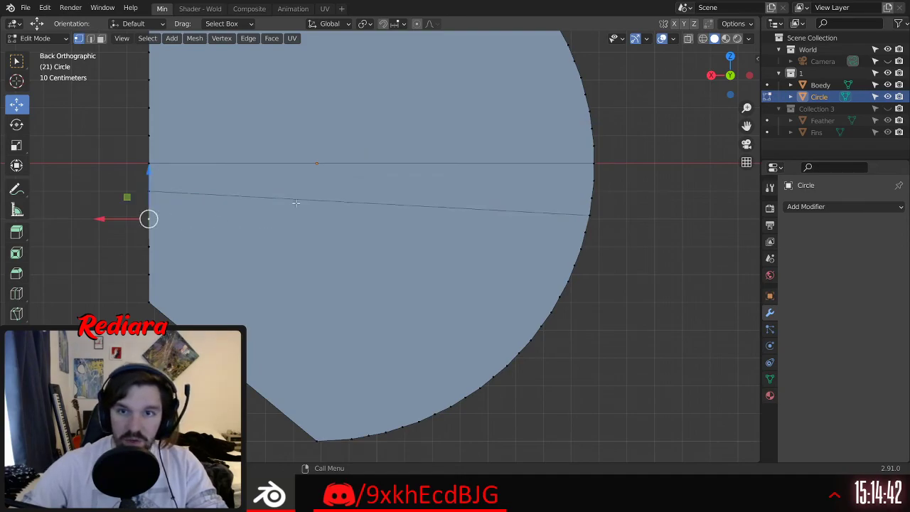
{"action": "left_click", "coordinate": [575, 266], "text": "shift"}
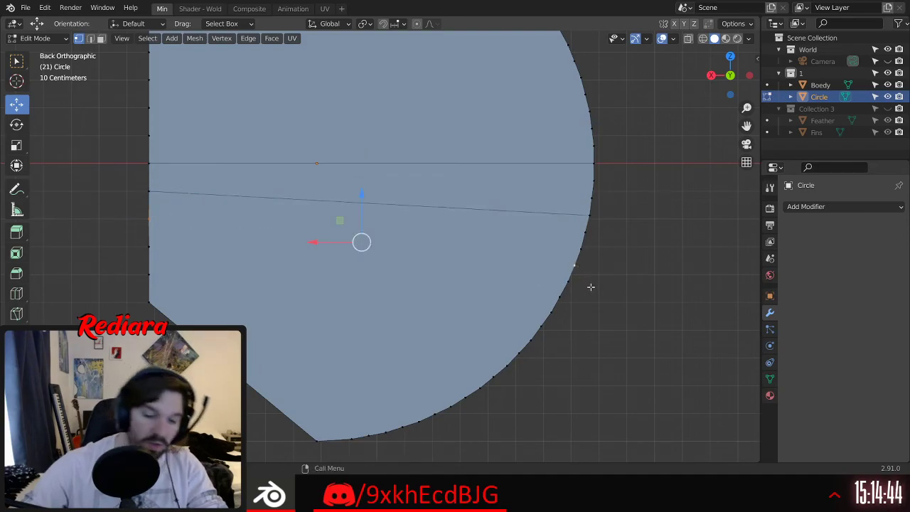
{"action": "left_click", "coordinate": [149, 246]}
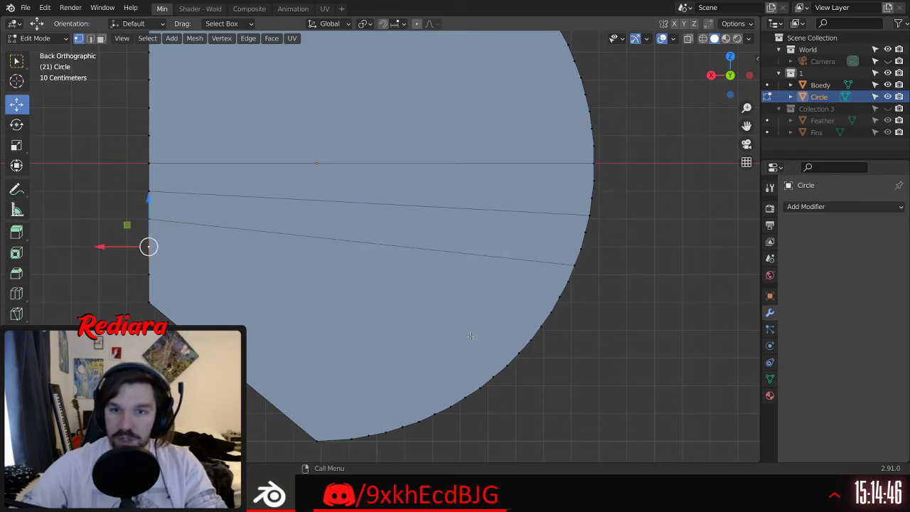
{"action": "left_click", "coordinate": [548, 314], "text": "shift"}
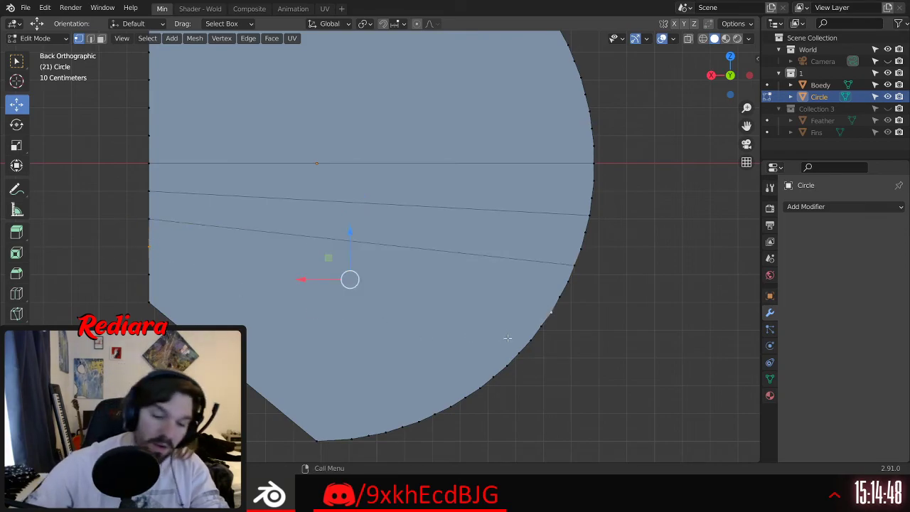
Step: Undo the connections to every third arc vertex, keeping only the middle edge
{"action": "key", "text": "ctrl+z"}
{"action": "key", "text": "ctrl+z"}
{"action": "key", "text": "ctrl+z"}
{"action": "key", "text": "ctrl+z"}
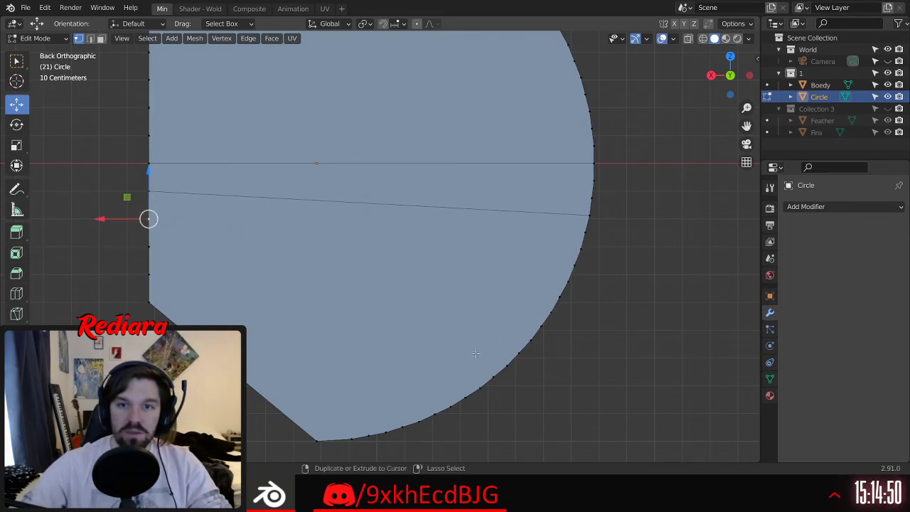
{"action": "key", "text": "ctrl+z"}
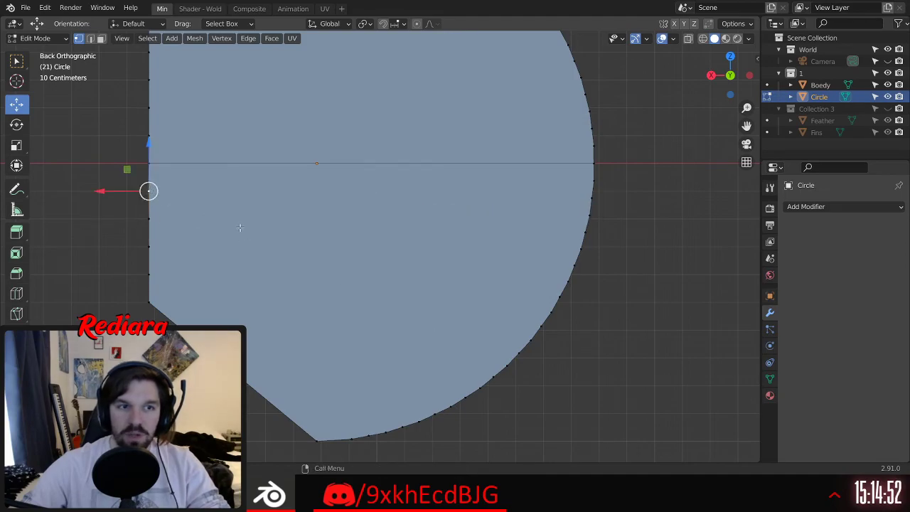
Step: Try to connect the four straight-side vertices below the middle edge to every fourth vertex along the arc
{"action": "left_click", "coordinate": [584, 234], "text": "shift"}
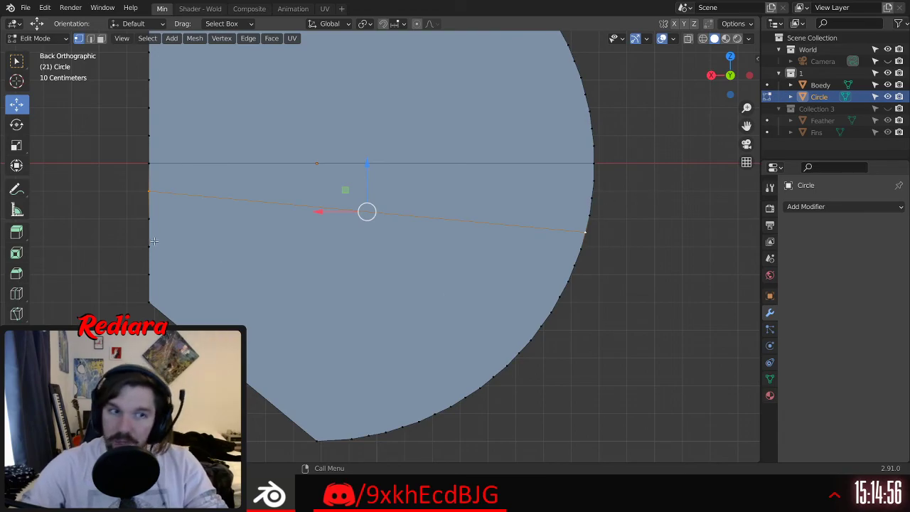
{"action": "left_click", "coordinate": [149, 218]}
{"action": "left_click", "coordinate": [557, 298], "text": "shift"}
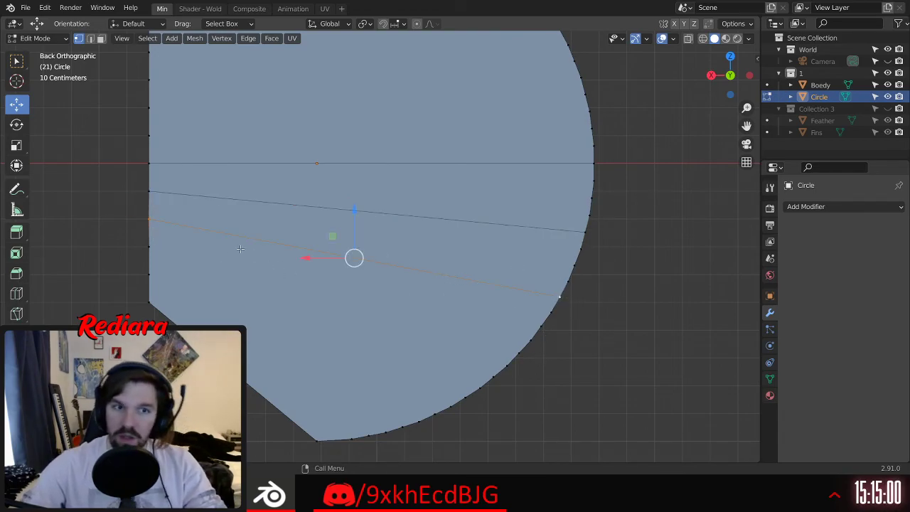
{"action": "left_click", "coordinate": [172, 241]}
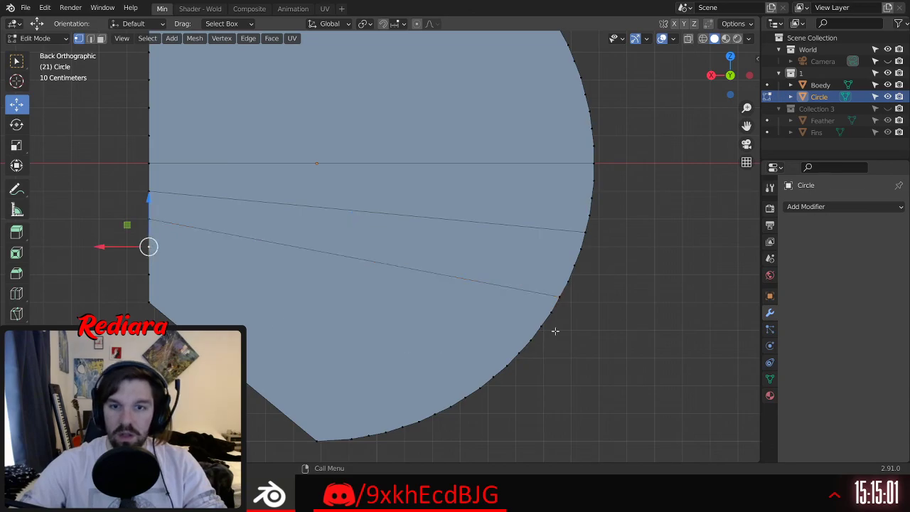
{"action": "left_click", "coordinate": [519, 354], "text": "shift"}
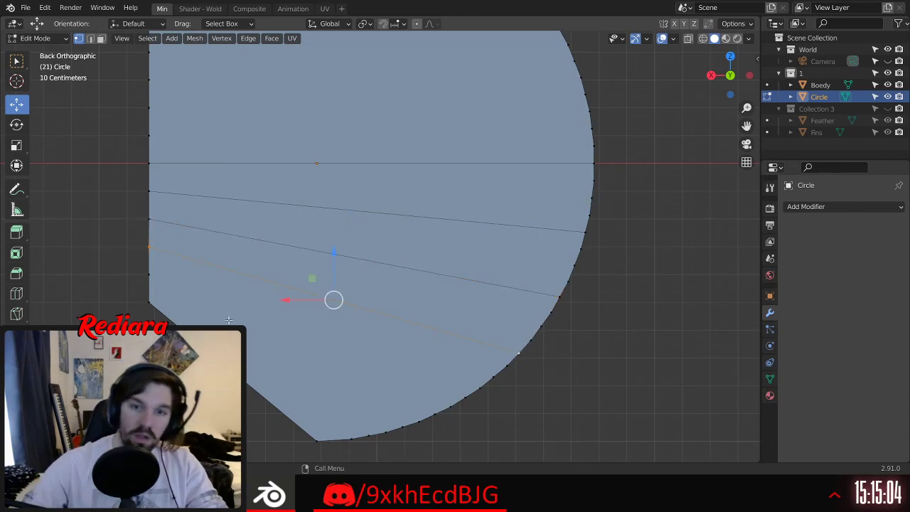
{"action": "left_click", "coordinate": [155, 277]}
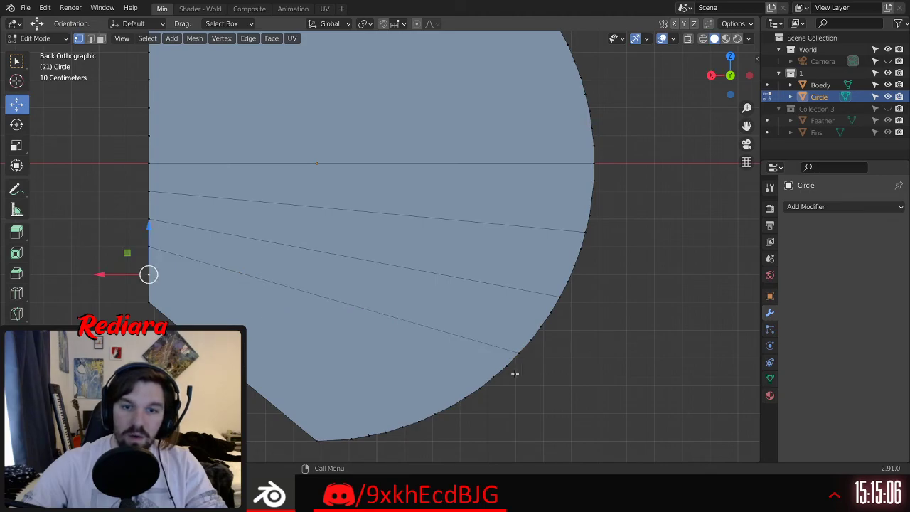
{"action": "left_click", "coordinate": [464, 396], "text": "shift"}
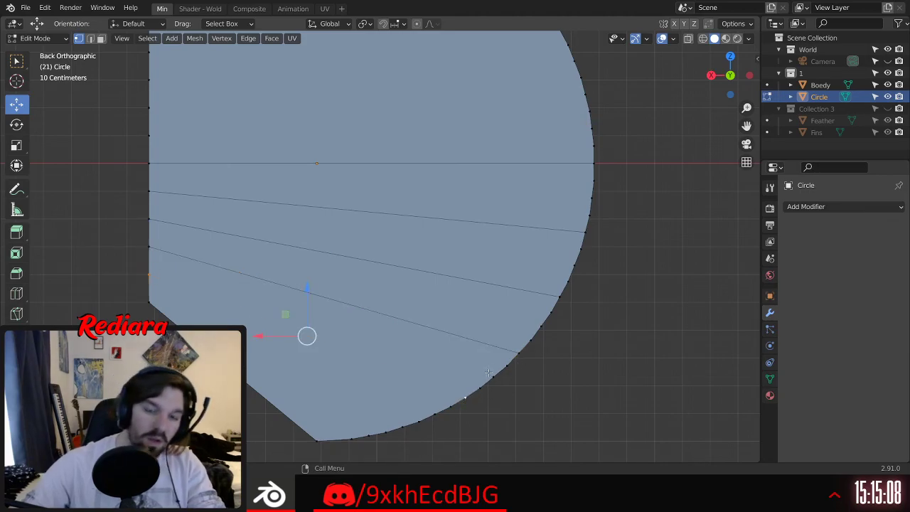
Step: Undo the connections to every fourth arc vertex, back to just the middle edge
{"action": "key", "text": "ctrl+z"}
{"action": "key", "text": "ctrl+z"}
{"action": "key", "text": "ctrl+z"}
{"action": "key", "text": "ctrl+z"}
{"action": "key", "text": "ctrl+z"}
{"action": "key", "text": "ctrl+z"}
{"action": "key", "text": "ctrl+z"}
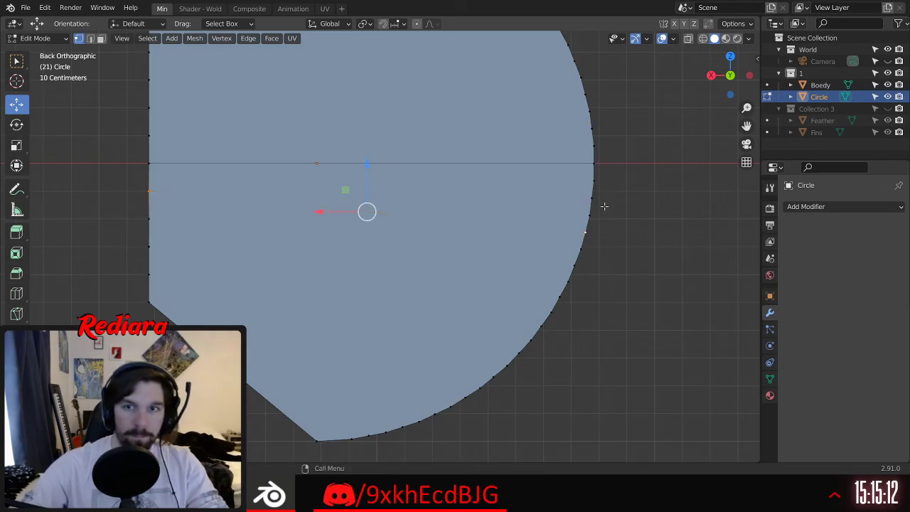
Step: Connect the first two straight-side vertices below the middle edge to the fifth and tenth arc vertices below it
{"action": "left_click", "coordinate": [581, 248], "text": "shift"}
{"action": "left_click", "coordinate": [581, 245]}
{"action": "left_click", "coordinate": [149, 190], "text": "shift"}
{"action": "key", "text": "j"}
{"action": "left_click", "coordinate": [160, 223]}
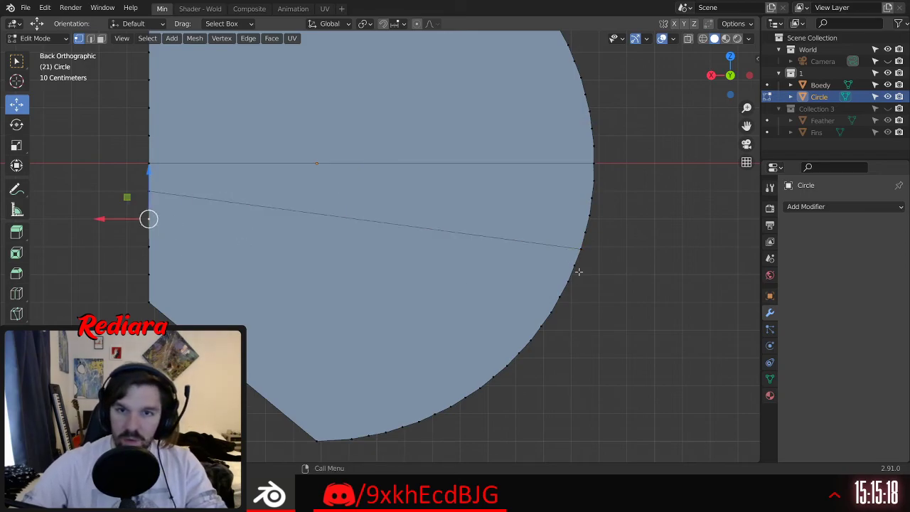
{"action": "left_click", "coordinate": [542, 327], "text": "shift"}
{"action": "key", "text": "j"}
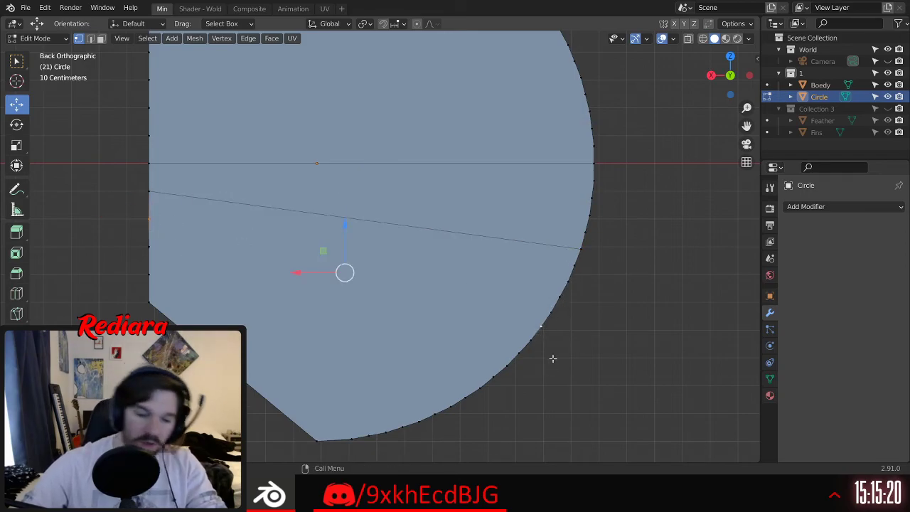
Step: Connect the third and fourth straight-side vertices below the middle edge to the fifteenth and twentieth arc vertices, then clear the selection
{"action": "left_click", "coordinate": [162, 247]}
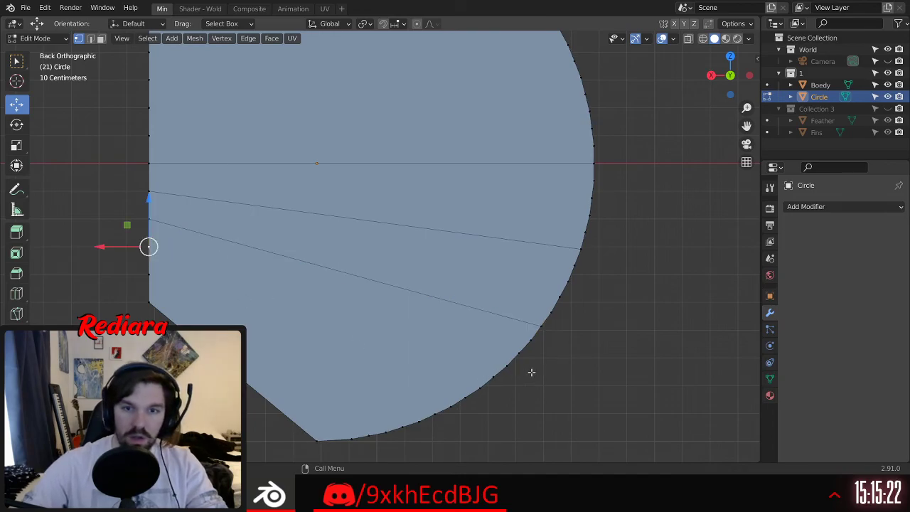
{"action": "left_click", "coordinate": [482, 389], "text": "shift"}
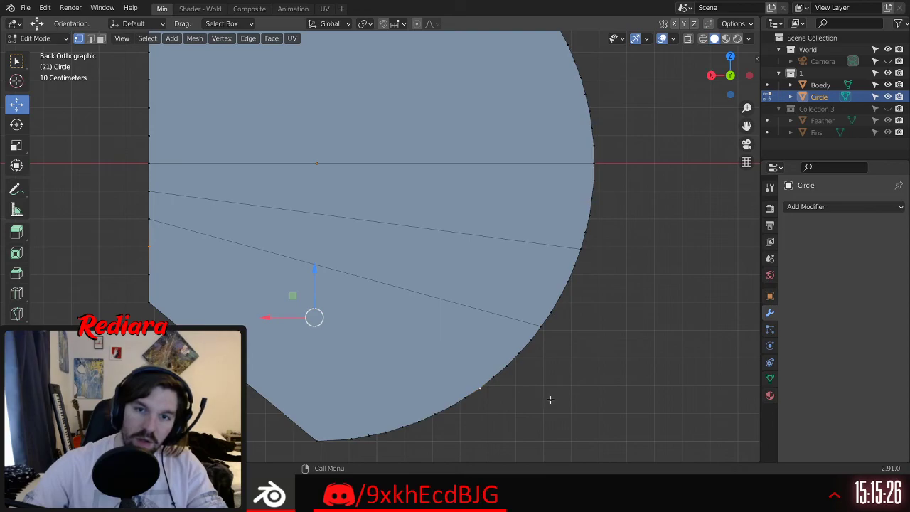
{"action": "key", "text": "j"}
{"action": "left_click", "coordinate": [152, 274]}
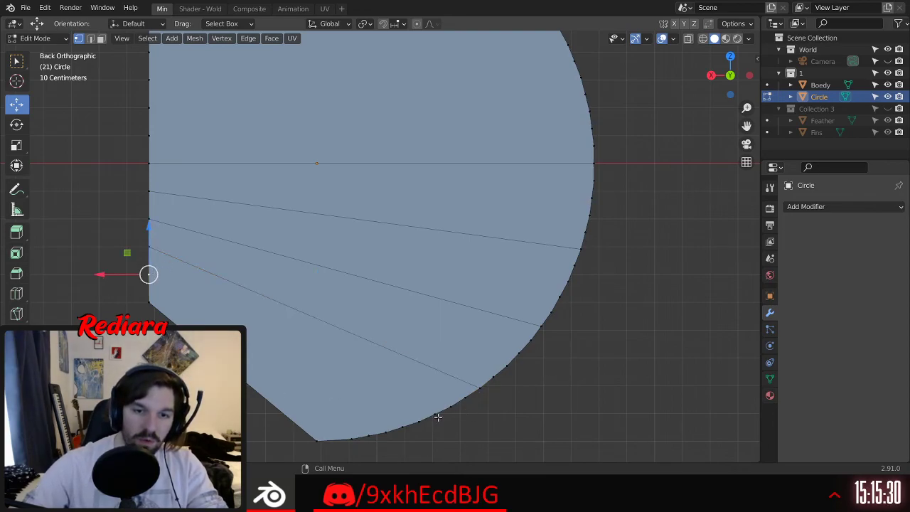
{"action": "left_click", "coordinate": [402, 428], "text": "shift"}
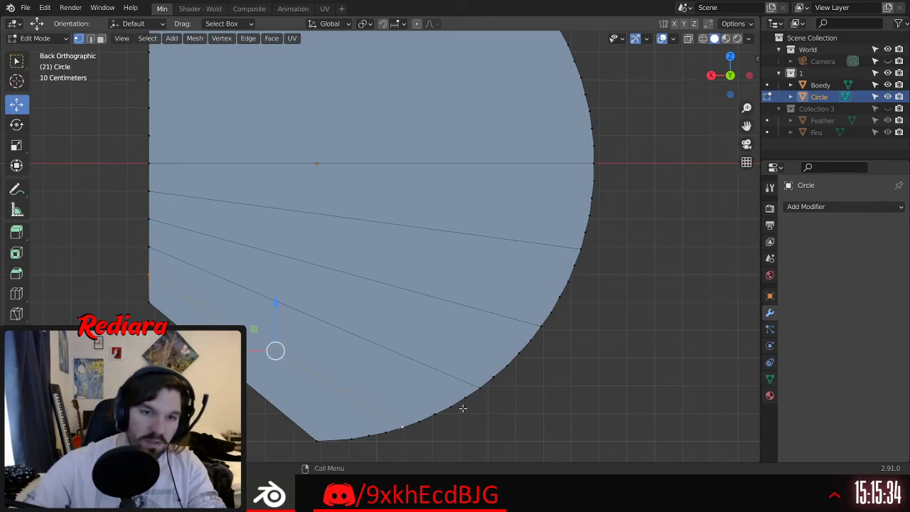
{"action": "key", "text": "alt+a"}
Step: Connect the first straight-side vertex above the middle edge to the fifth arc vertex above it
{"action": "scroll", "coordinate": [420, 294], "scroll_direction": "down", "scroll_amount": 3}
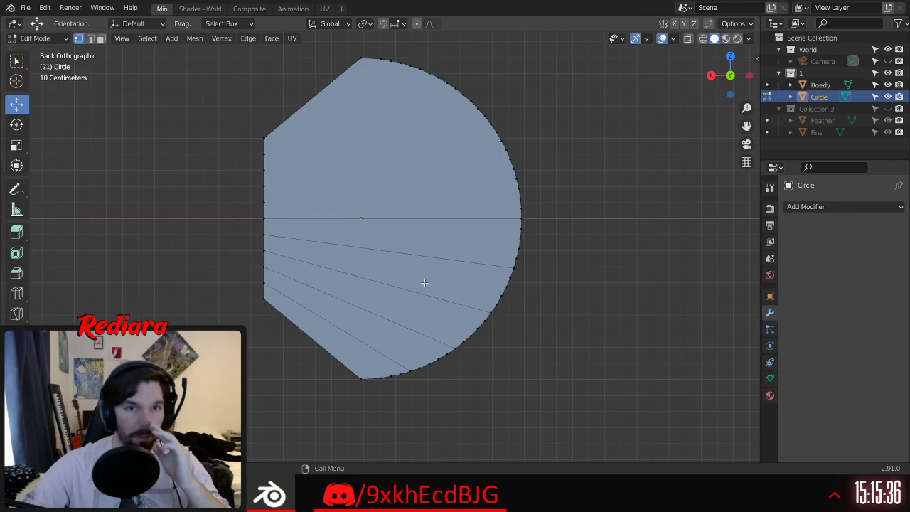
{"action": "middle_click_drag", "start_coordinate": [430, 233], "coordinate": [388, 230], "text": "shift"}
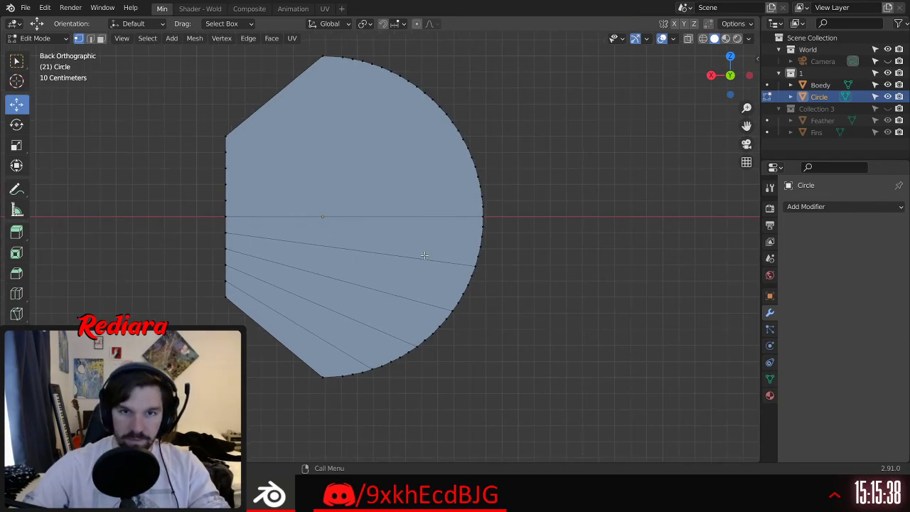
{"action": "scroll", "coordinate": [456, 242], "scroll_direction": "up", "scroll_amount": 3}
{"action": "middle_click_drag", "start_coordinate": [482, 348], "coordinate": [531, 285], "text": "shift"}
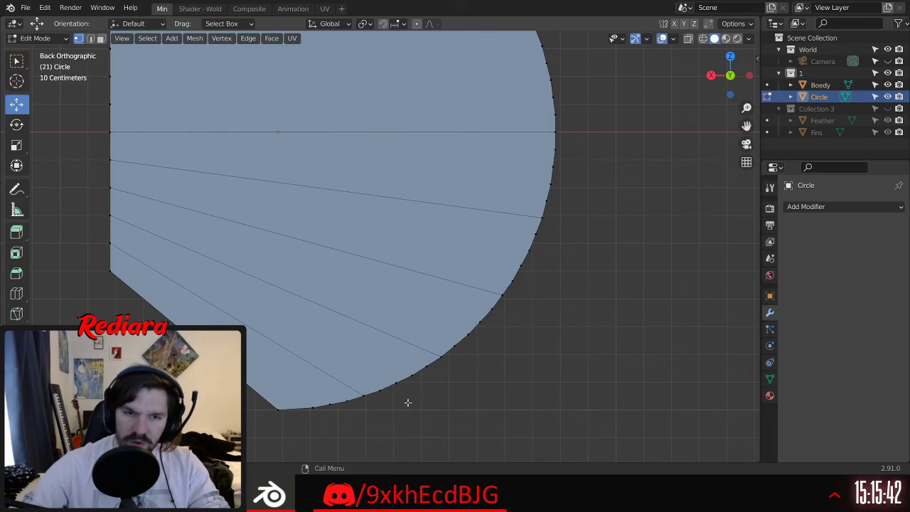
{"action": "middle_click_drag", "start_coordinate": [404, 166], "coordinate": [394, 288], "text": "shift"}
{"action": "left_click", "coordinate": [101, 225]}
{"action": "left_click", "coordinate": [532, 169], "text": "shift"}
{"action": "key", "text": "j"}
{"action": "scroll", "coordinate": [386, 160], "scroll_direction": "up", "scroll_amount": 1}
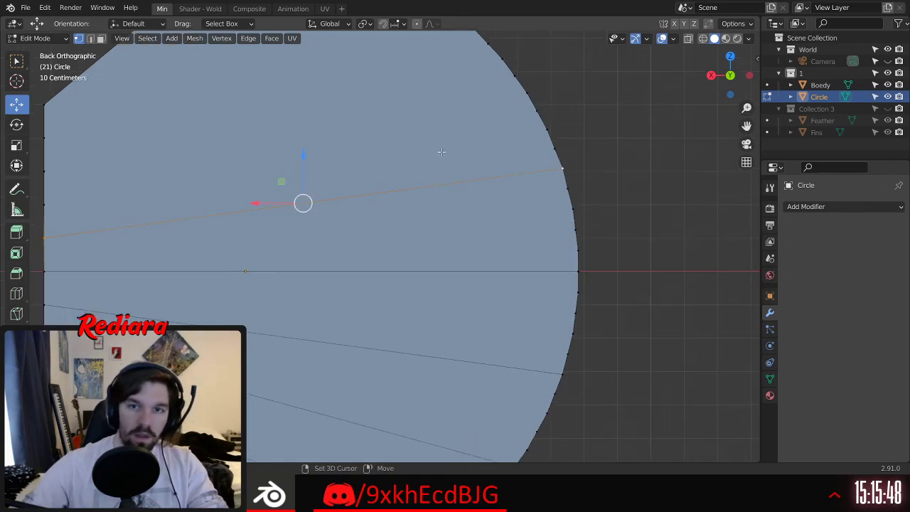
Step: Connect the second straight-side vertex above the middle edge to the tenth arc vertex above it
{"action": "middle_click_drag", "start_coordinate": [415, 128], "coordinate": [461, 152], "text": "shift"}
{"action": "middle_click_drag", "start_coordinate": [615, 214], "coordinate": [632, 251], "text": "shift"}
{"action": "left_click", "coordinate": [121, 268]}
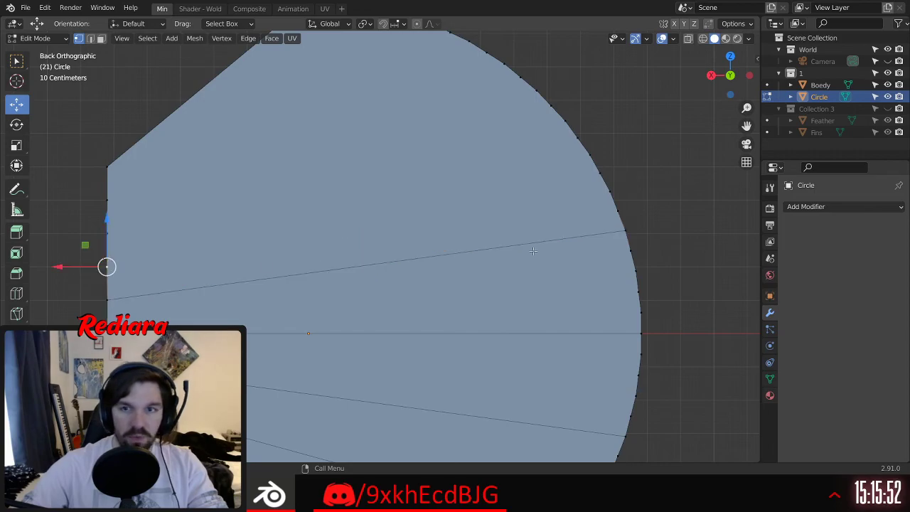
{"action": "left_click", "coordinate": [579, 137], "text": "shift"}
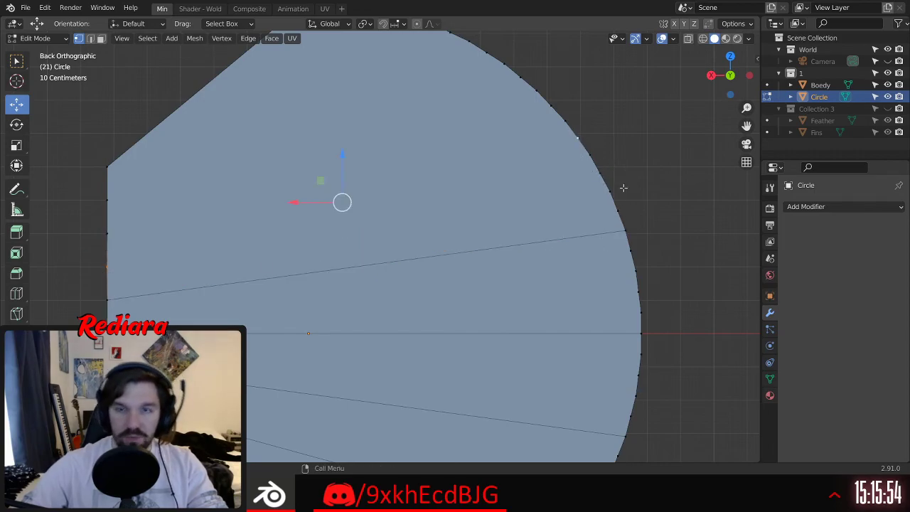
Step: Connect the third and fourth straight-side vertices above the middle edge to the fifteenth and twentieth arc vertices, then clear the selection
{"action": "middle_click_drag", "start_coordinate": [497, 162], "coordinate": [514, 215], "text": "shift"}
{"action": "left_click", "coordinate": [124, 287]}
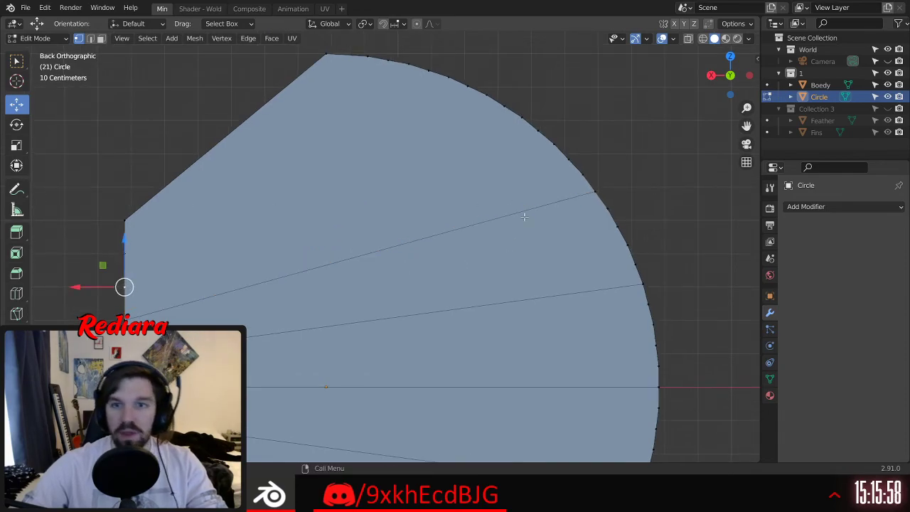
{"action": "left_click", "coordinate": [521, 118], "text": "shift"}
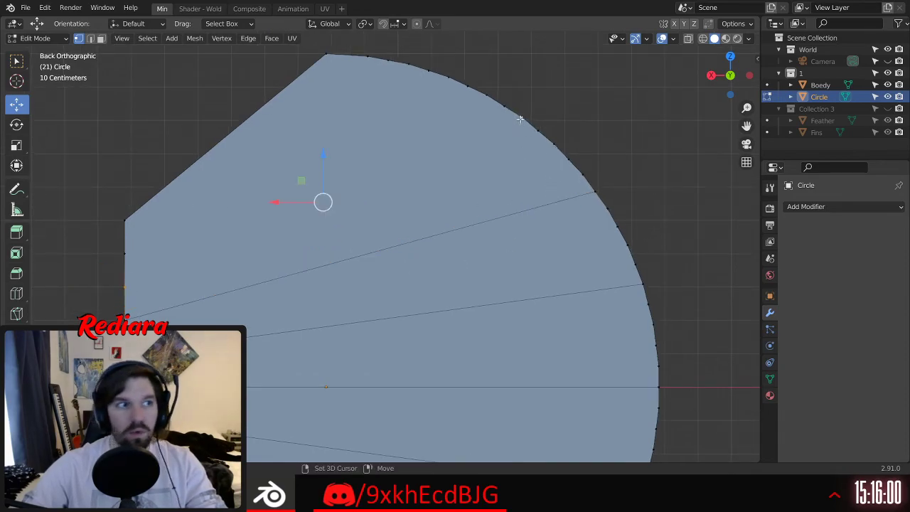
{"action": "key", "text": "j"}
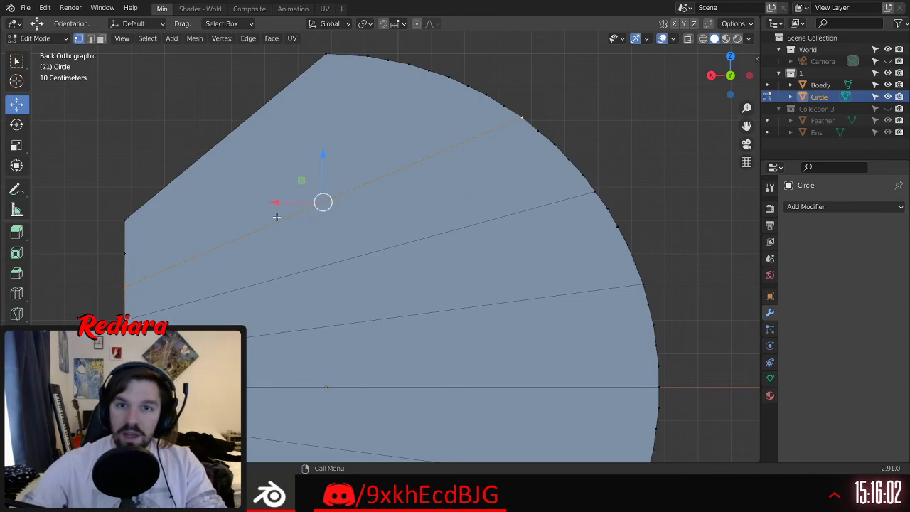
{"action": "left_click", "coordinate": [124, 253]}
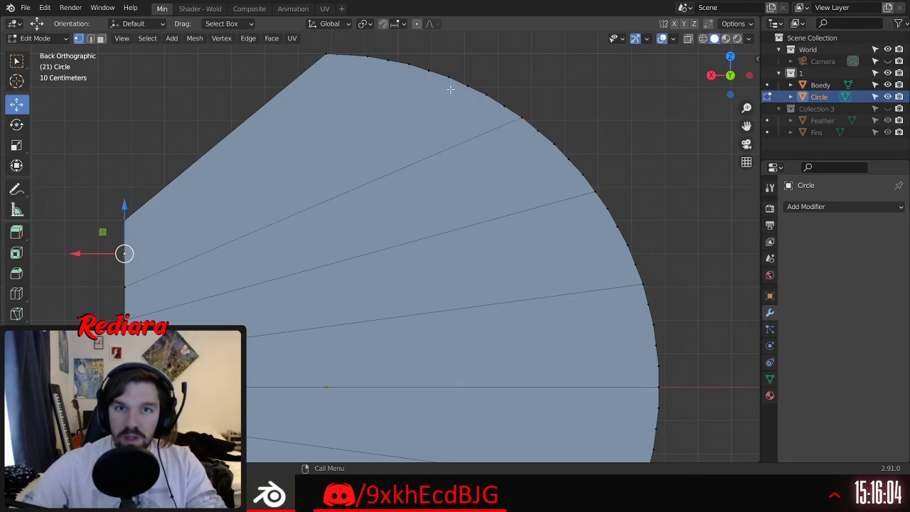
{"action": "left_click", "coordinate": [428, 73], "text": "shift"}
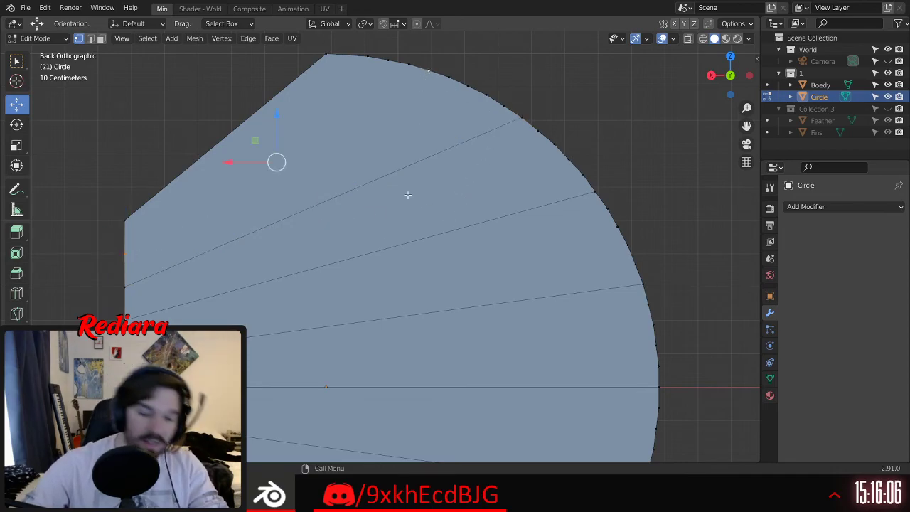
{"action": "scroll", "coordinate": [549, 103], "scroll_direction": "down", "scroll_amount": 6}
{"action": "left_click", "coordinate": [607, 205]}
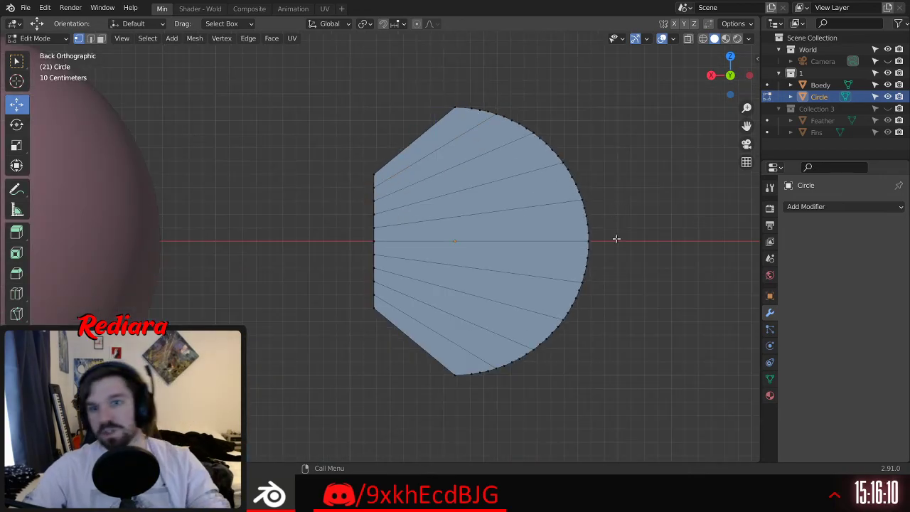
Step: Merge the extra arc vertices between the upper corner and the uppermost fan edge into that edge's outer end vertex
{"action": "scroll", "coordinate": [510, 91], "scroll_direction": "up", "scroll_amount": 8}
{"action": "scroll", "coordinate": [345, 135], "scroll_direction": "down", "scroll_amount": 2}
{"action": "left_click_drag", "start_coordinate": [311, 111], "coordinate": [453, 183]}
{"action": "right_click", "coordinate": [504, 199]}
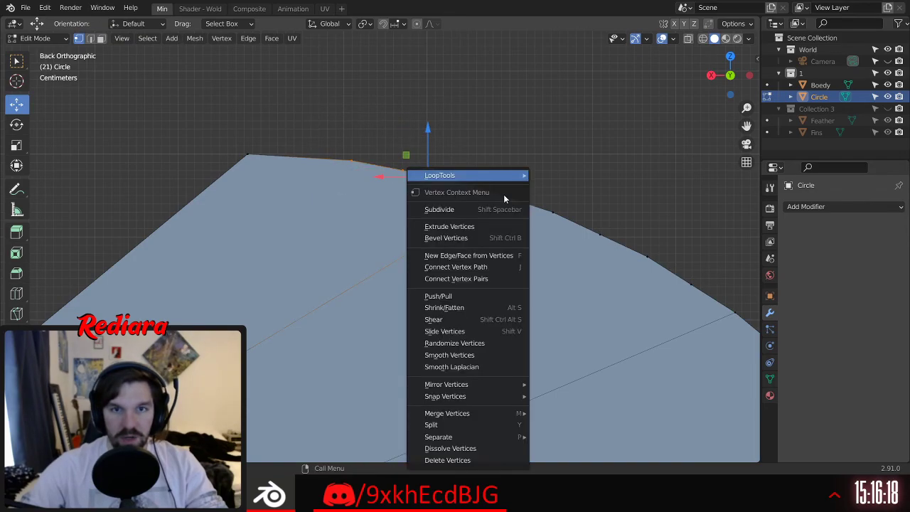
{"action": "mouse_move", "coordinate": [511, 414]}
{"action": "left_click", "coordinate": [588, 357]}
Step: Merge the extra arc vertices between the two uppermost fan edges into the lower edge's end vertex, using At Last
{"action": "middle_click_drag", "start_coordinate": [555, 320], "coordinate": [392, 126], "text": "shift"}
{"action": "left_click_drag", "start_coordinate": [342, 105], "coordinate": [514, 223]}
{"action": "right_click", "coordinate": [530, 235]}
{"action": "mouse_move", "coordinate": [521, 252]}
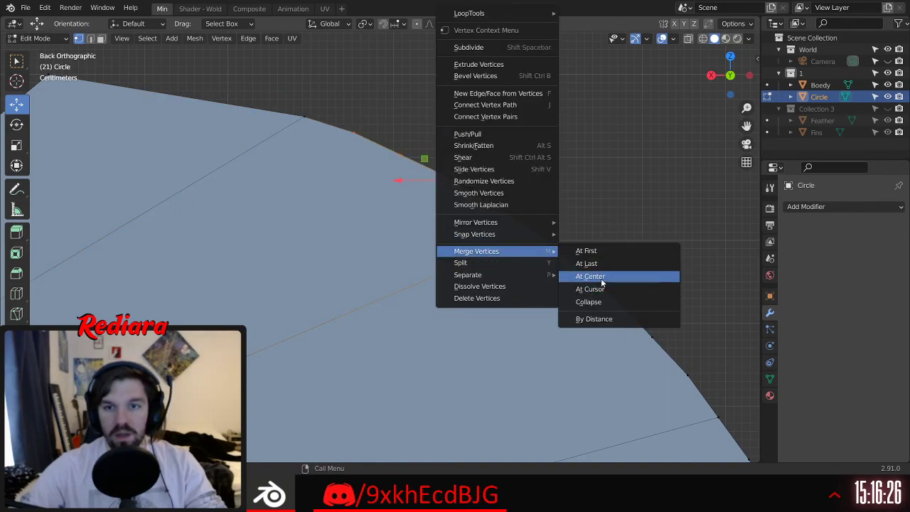
{"action": "left_click", "coordinate": [587, 263]}
Step: Merge the extra vertices of the third and fourth arc segments below the upper corner into each segment's lower fan-edge vertex, using At Last
{"action": "middle_click_drag", "start_coordinate": [596, 249], "coordinate": [401, 122], "text": "shift"}
{"action": "left_click_drag", "start_coordinate": [359, 126], "coordinate": [432, 201]}
{"action": "right_click", "coordinate": [448, 256]}
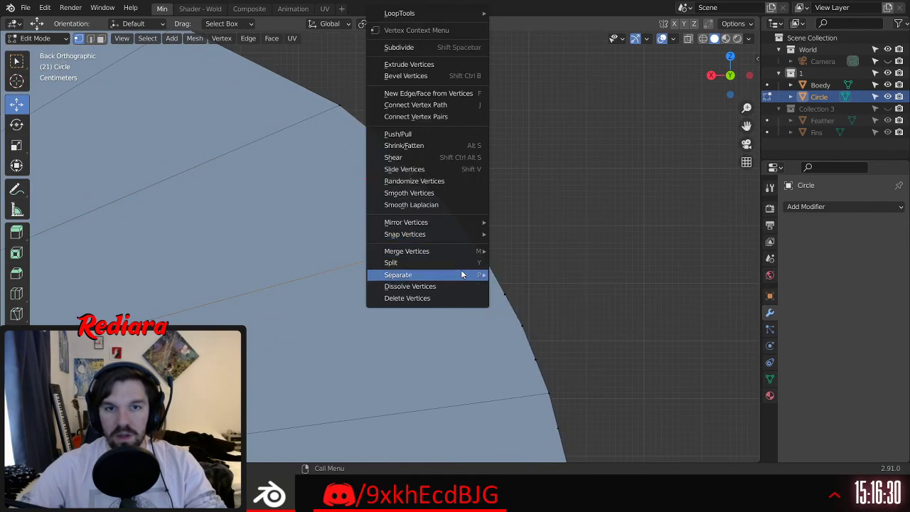
{"action": "mouse_move", "coordinate": [462, 251]}
{"action": "left_click", "coordinate": [540, 262]}
{"action": "left_click_drag", "start_coordinate": [394, 179], "coordinate": [484, 287]}
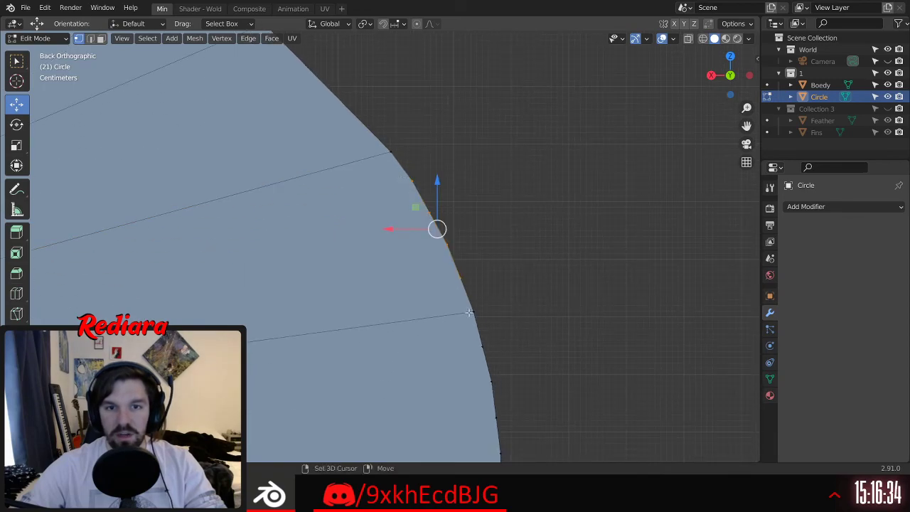
{"action": "right_click", "coordinate": [469, 311]}
{"action": "mouse_move", "coordinate": [470, 315]}
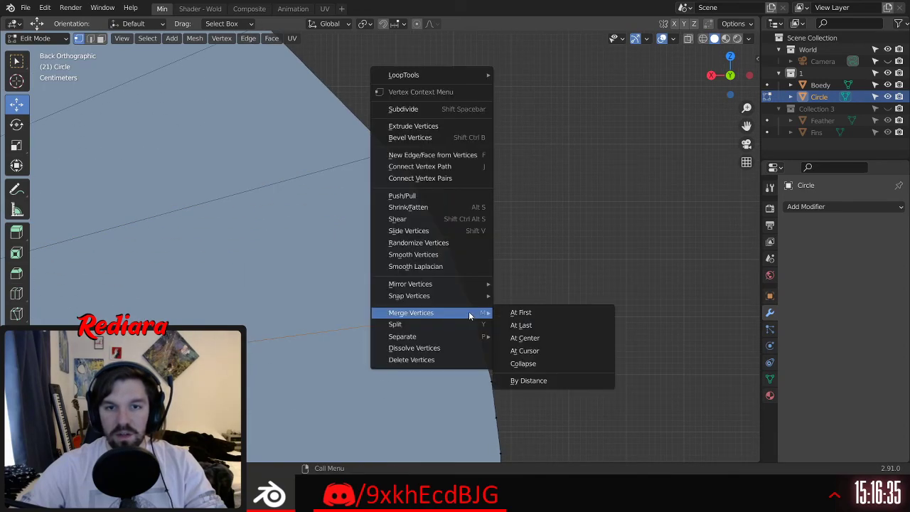
{"action": "left_click", "coordinate": [522, 325]}
Step: Merge the extra arc vertices just above the middle edge into the middle edge's end vertex, using At Last
{"action": "scroll", "coordinate": [462, 181], "scroll_direction": "down", "scroll_amount": 1}
{"action": "left_click_drag", "start_coordinate": [433, 189], "coordinate": [472, 272]}
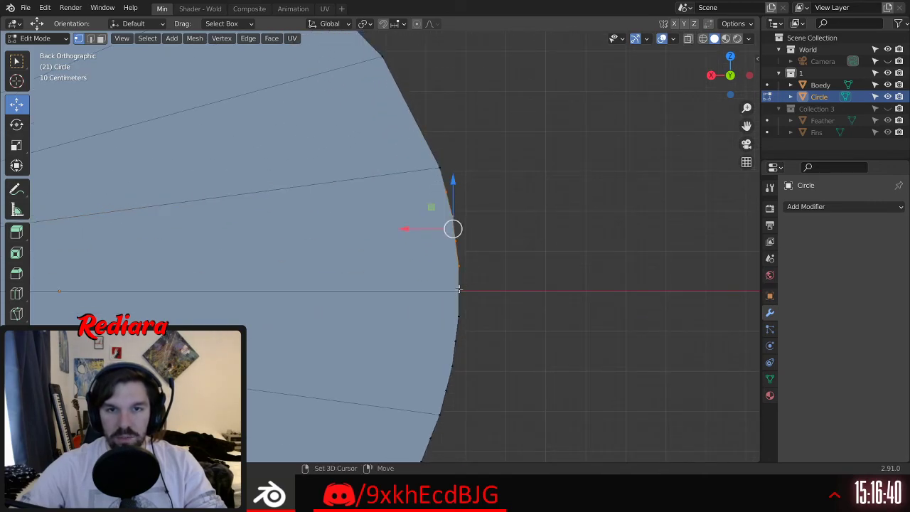
{"action": "right_click", "coordinate": [458, 288]}
{"action": "mouse_move", "coordinate": [461, 289]}
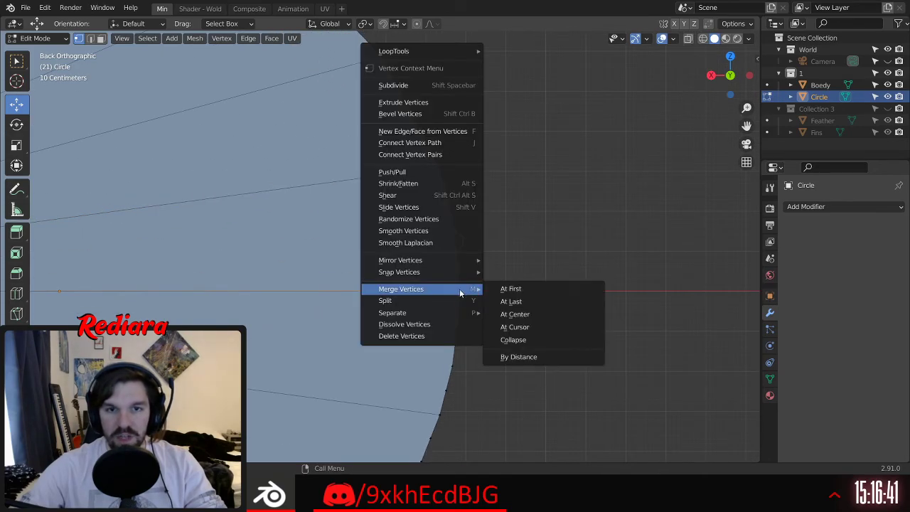
{"action": "left_click", "coordinate": [516, 303]}
Step: Merge the extra arc vertices between the lower corner and the lowest fan edge into that edge's end vertex, using At Last
{"action": "scroll", "coordinate": [512, 312], "scroll_direction": "down", "scroll_amount": 1}
{"action": "middle_click_drag", "start_coordinate": [512, 310], "coordinate": [529, 192], "text": "shift"}
{"action": "scroll", "coordinate": [471, 315], "scroll_direction": "down", "scroll_amount": 2}
{"action": "middle_click_drag", "start_coordinate": [470, 316], "coordinate": [508, 195], "text": "shift"}
{"action": "scroll", "coordinate": [345, 325], "scroll_direction": "up", "scroll_amount": 2}
{"action": "scroll", "coordinate": [345, 325], "scroll_direction": "up", "scroll_amount": 1}
{"action": "left_click_drag", "start_coordinate": [248, 367], "coordinate": [365, 309]}
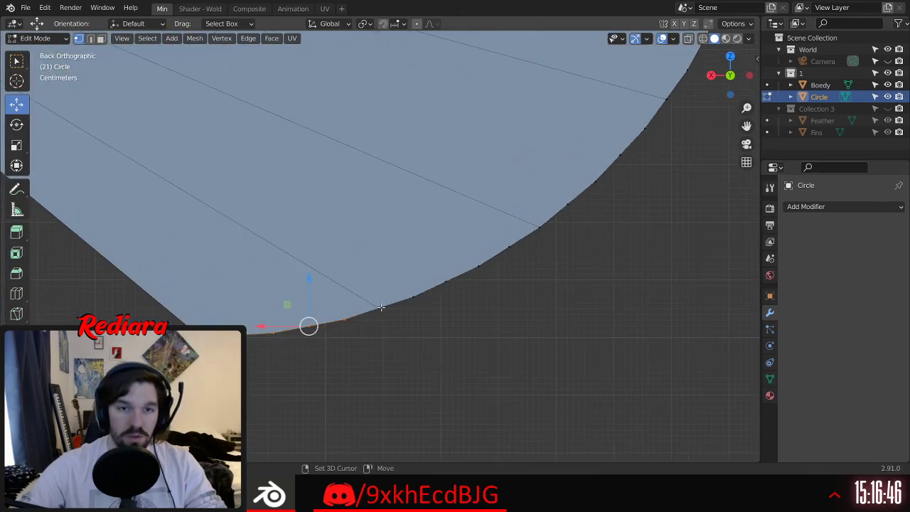
{"action": "left_click", "coordinate": [379, 308], "text": "shift"}
{"action": "right_click", "coordinate": [378, 311]}
{"action": "mouse_move", "coordinate": [377, 311]}
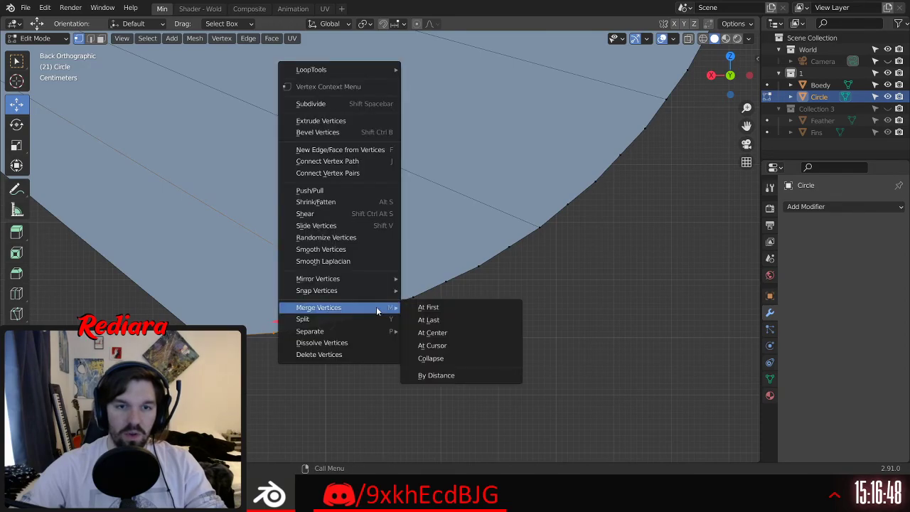
{"action": "left_click", "coordinate": [428, 320]}
Step: Merge the extra vertices of the second and third arc segments above the lower corner into each segment's upper fan-edge vertex, using At Last
{"action": "left_click_drag", "start_coordinate": [412, 316], "coordinate": [524, 239]}
{"action": "right_click", "coordinate": [539, 235]}
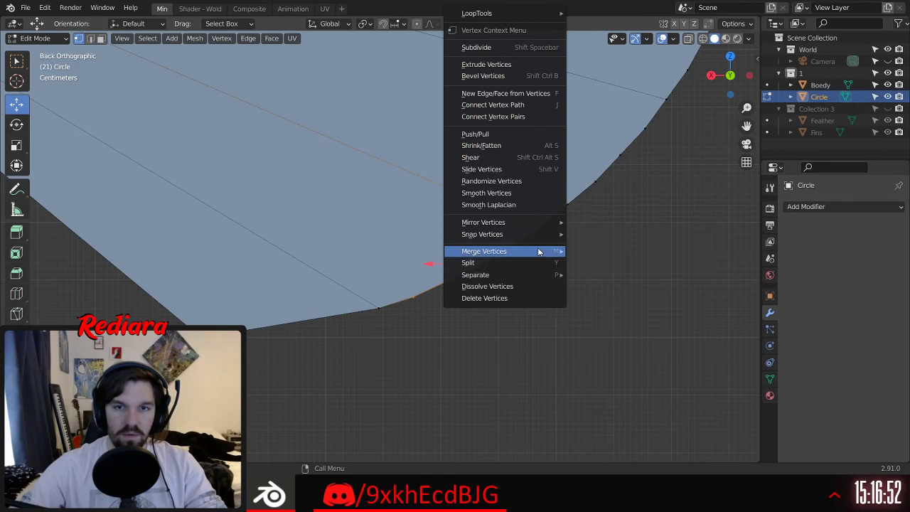
{"action": "mouse_move", "coordinate": [539, 251]}
{"action": "left_click", "coordinate": [590, 262]}
{"action": "left_click_drag", "start_coordinate": [446, 304], "coordinate": [552, 195]}
{"action": "right_click", "coordinate": [504, 235]}
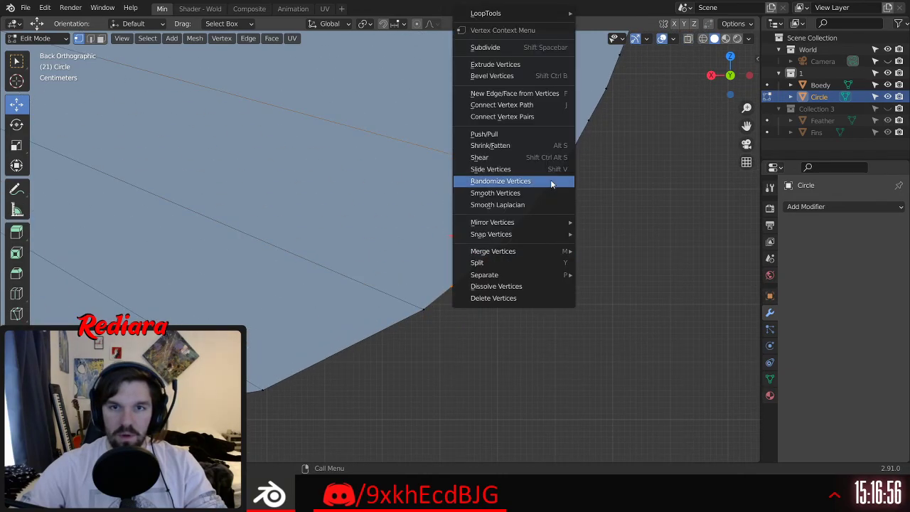
{"action": "mouse_move", "coordinate": [547, 251]}
{"action": "left_click", "coordinate": [601, 263]}
Step: Merge the extra arc vertices between the first two fan edges below the middle into the upper edge's end vertex, using At Last
{"action": "middle_click_drag", "start_coordinate": [553, 177], "coordinate": [468, 255], "text": "shift"}
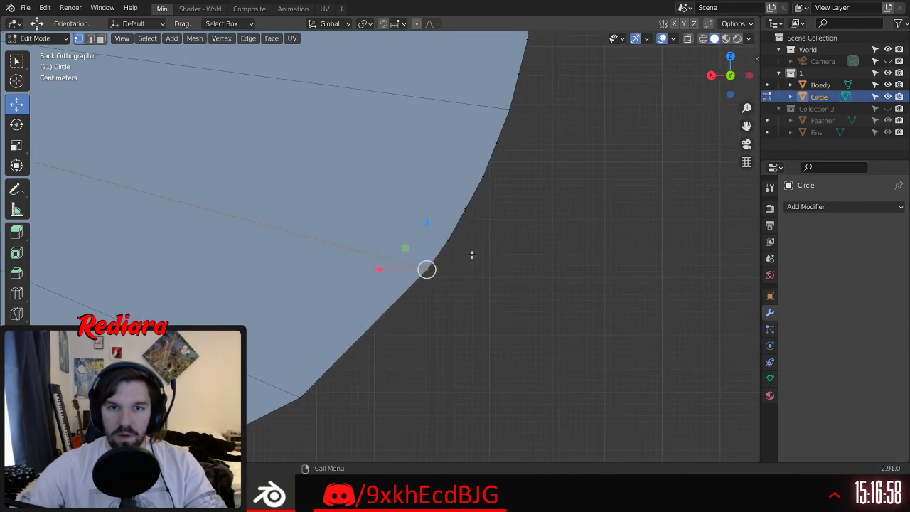
{"action": "left_click_drag", "start_coordinate": [534, 253], "coordinate": [402, 118]}
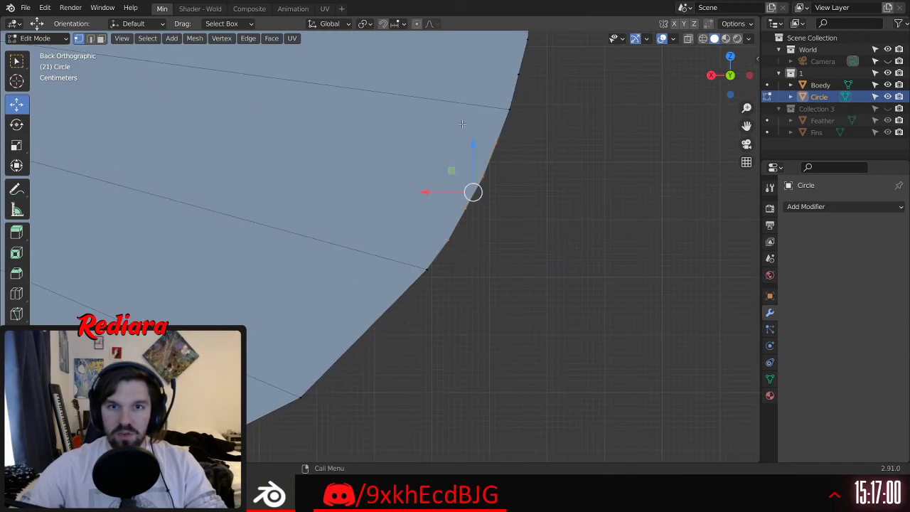
{"action": "right_click", "coordinate": [517, 111]}
{"action": "mouse_move", "coordinate": [530, 254]}
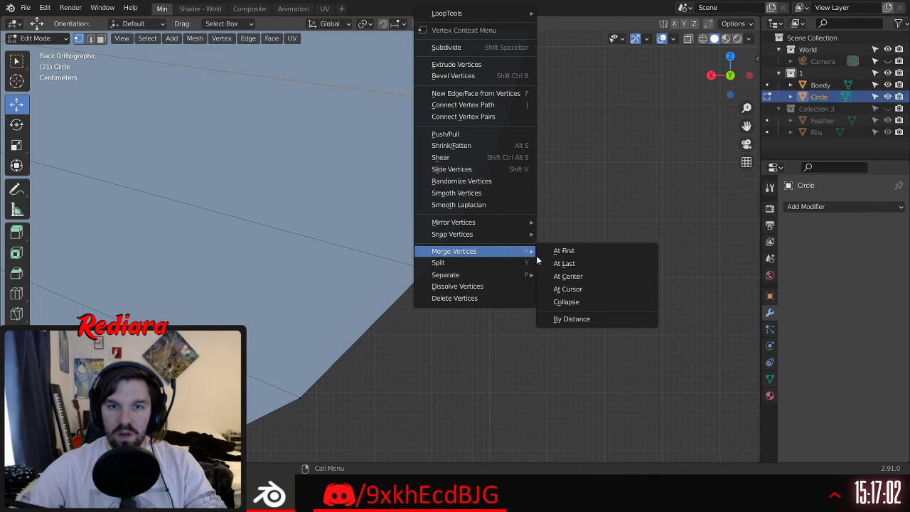
{"action": "left_click", "coordinate": [584, 268]}
Step: Merge the extra arc vertices just below the middle edge into the middle edge's end vertex, using At Last
{"action": "middle_click_drag", "start_coordinate": [579, 98], "coordinate": [486, 299], "text": "shift"}
{"action": "left_click_drag", "start_coordinate": [501, 310], "coordinate": [421, 191]}
{"action": "right_click", "coordinate": [463, 187]}
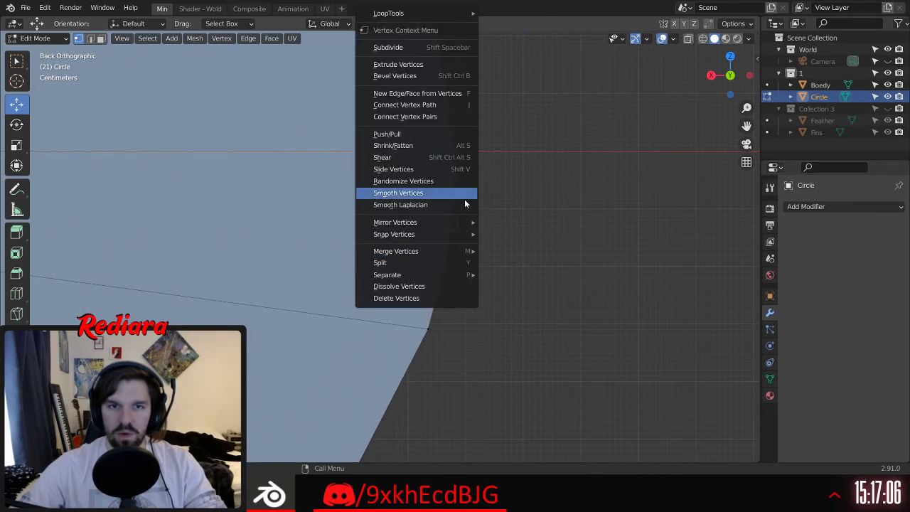
{"action": "mouse_move", "coordinate": [467, 255]}
{"action": "left_click", "coordinate": [511, 263]}
{"action": "scroll", "coordinate": [481, 178], "scroll_direction": "down", "scroll_amount": 5}
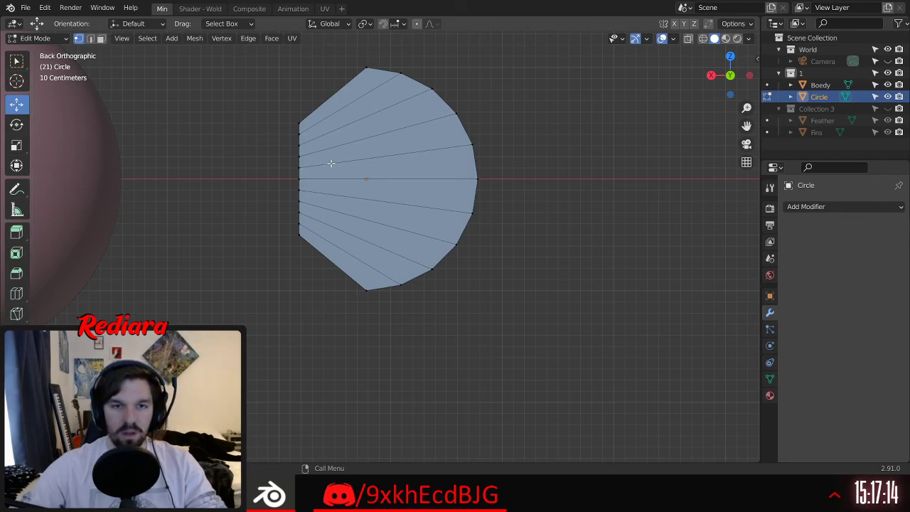
Step: Subdivide the entire fin mesh repeatedly until seven inner arcs cross the fan, then activate the Select Box tool and clear the selection
{"action": "key", "text": "a"}
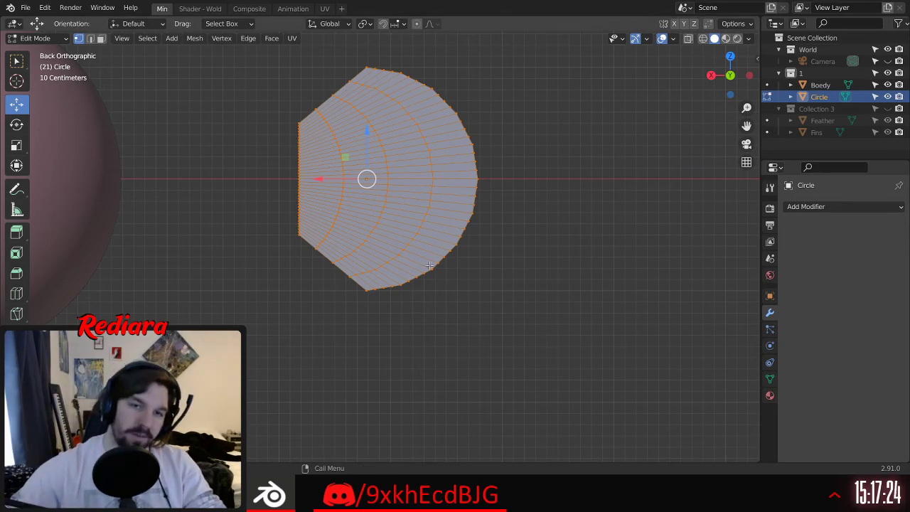
{"action": "scroll", "coordinate": [288, 286], "scroll_direction": "up", "scroll_amount": 3}
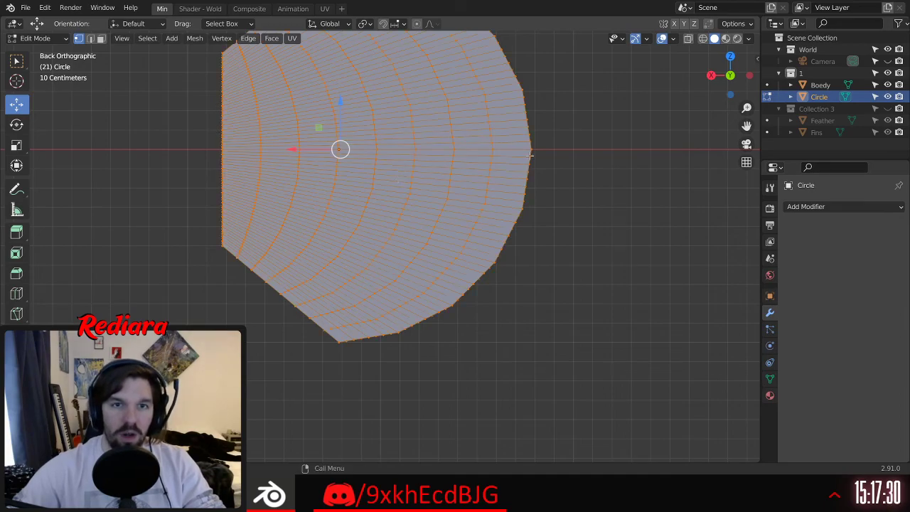
{"action": "scroll", "coordinate": [480, 163], "scroll_direction": "down", "scroll_amount": 4}
{"action": "key", "text": "w"}
{"action": "left_click", "coordinate": [322, 214]}
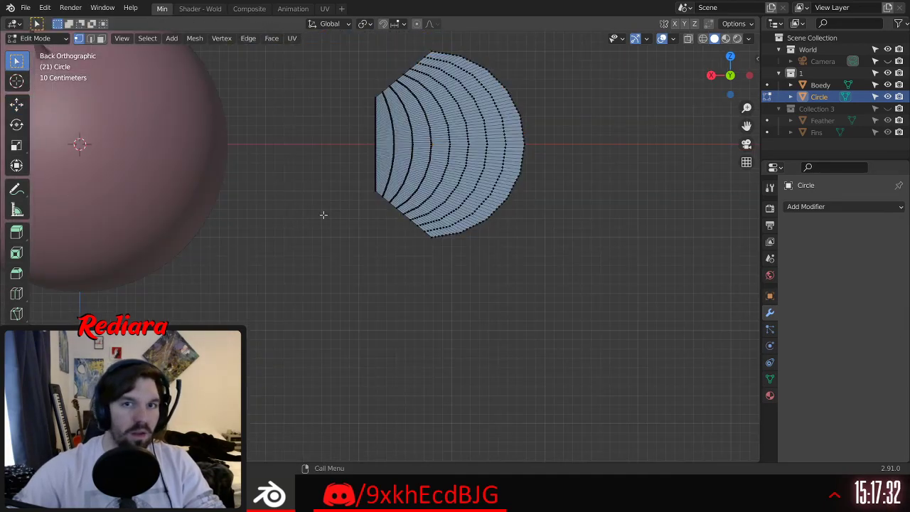
Step: Examine the subdivided fin mesh from several angles, both up close and beside the round body
{"action": "scroll", "coordinate": [470, 146], "scroll_direction": "up", "scroll_amount": 12}
{"action": "scroll", "coordinate": [473, 148], "scroll_direction": "down", "scroll_amount": 8}
{"action": "middle_click_drag", "start_coordinate": [473, 148], "coordinate": [351, 244]}
{"action": "scroll", "coordinate": [351, 244], "scroll_direction": "up", "scroll_amount": 5}
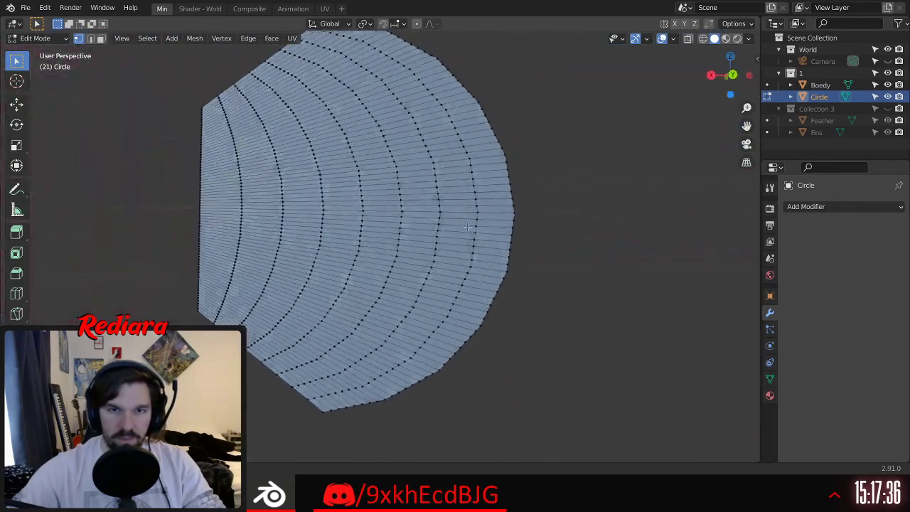
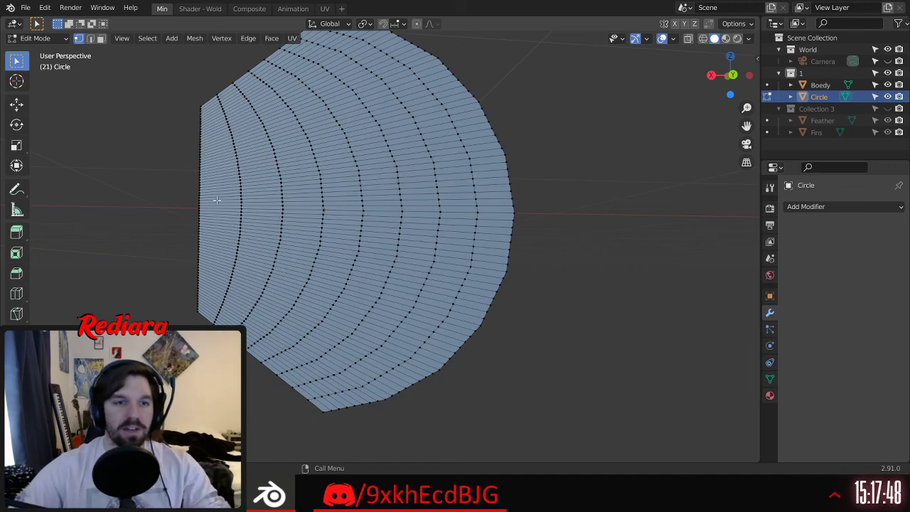
{"action": "middle_click_drag", "start_coordinate": [322, 160], "coordinate": [298, 230]}
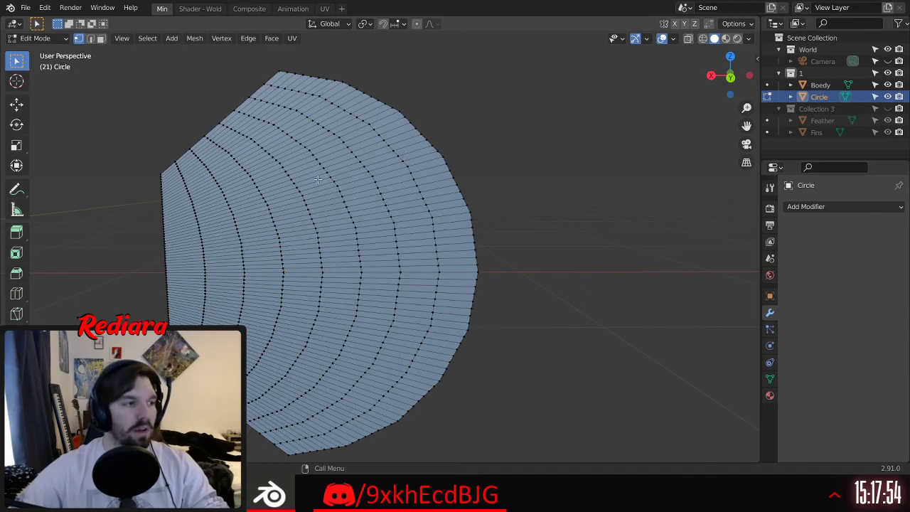
{"action": "scroll", "coordinate": [121, 216], "scroll_direction": "down", "scroll_amount": 8}
{"action": "middle_click_drag", "start_coordinate": [121, 215], "coordinate": [431, 203], "text": "shift"}
{"action": "scroll", "coordinate": [420, 198], "scroll_direction": "up", "scroll_amount": 3}
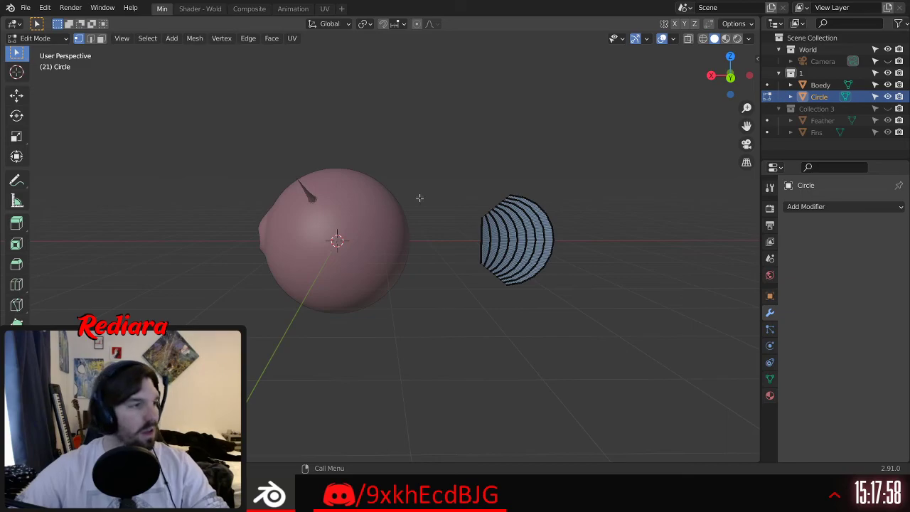
{"action": "middle_click_drag", "start_coordinate": [423, 205], "coordinate": [331, 212], "text": "shift"}
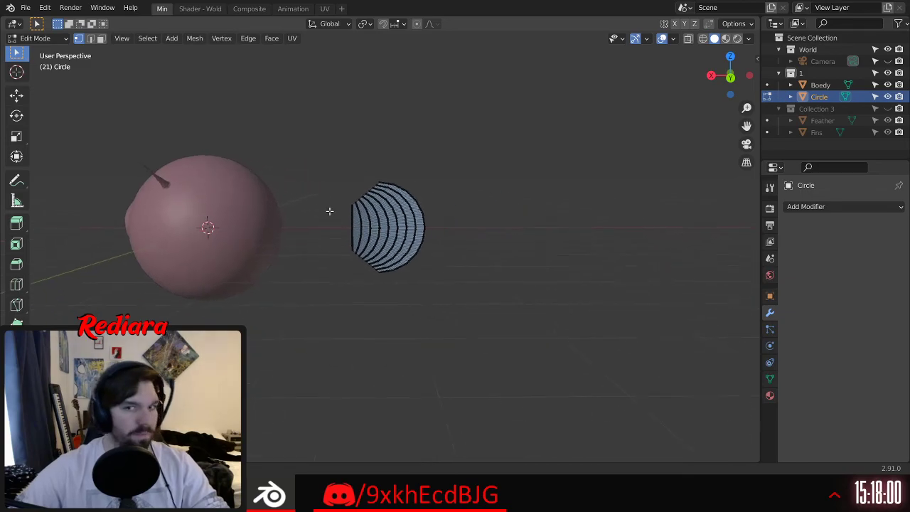
{"action": "scroll", "coordinate": [406, 225], "scroll_direction": "up", "scroll_amount": 8}
{"action": "mouse_move", "coordinate": [405, 224]}
{"action": "middle_mouse_down"}
{"action": "mouse_move", "coordinate": [250, 217]}
{"action": "mouse_move", "coordinate": [404, 214]}
{"action": "middle_mouse_up"}
{"action": "scroll", "coordinate": [404, 214], "scroll_direction": "down", "scroll_amount": 3}
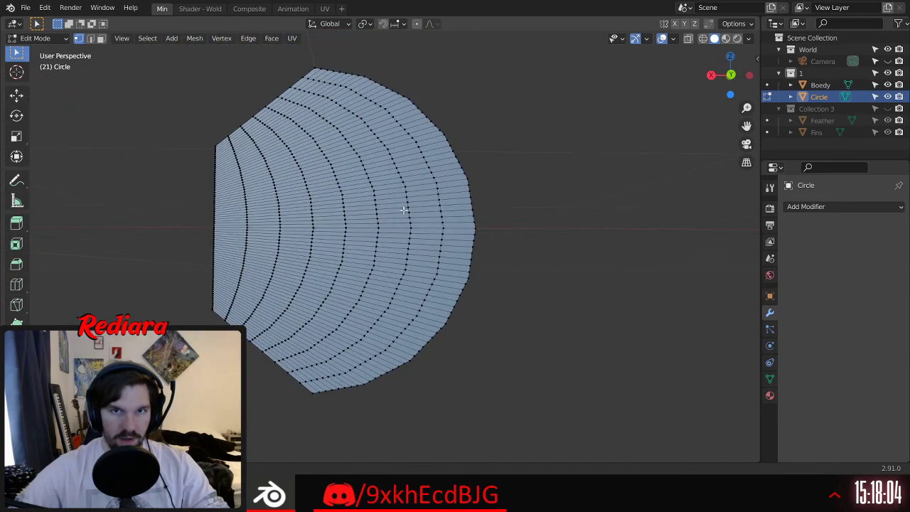
{"action": "middle_click_drag", "start_coordinate": [328, 174], "coordinate": [426, 149], "text": "shift"}
{"action": "scroll", "coordinate": [310, 202], "scroll_direction": "down", "scroll_amount": 1}
{"action": "scroll", "coordinate": [337, 183], "scroll_direction": "up", "scroll_amount": 2}
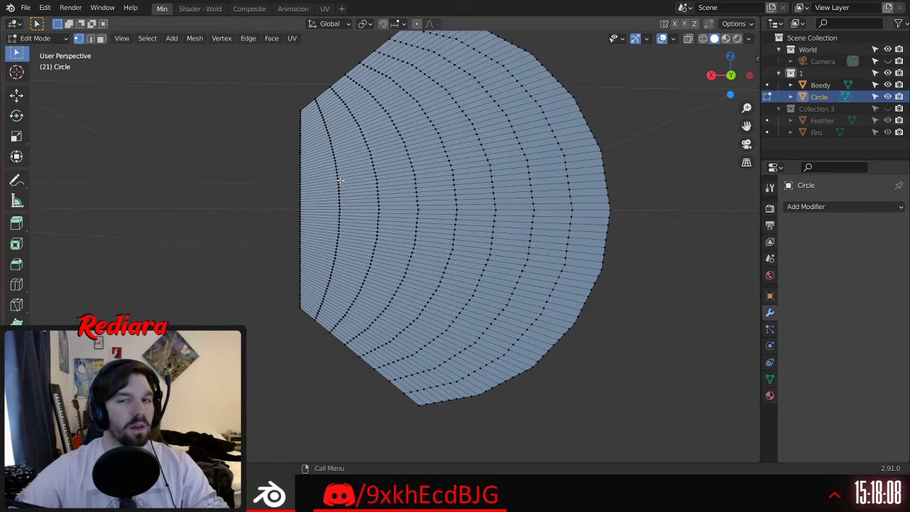
{"action": "middle_click_drag", "start_coordinate": [344, 174], "coordinate": [373, 190]}
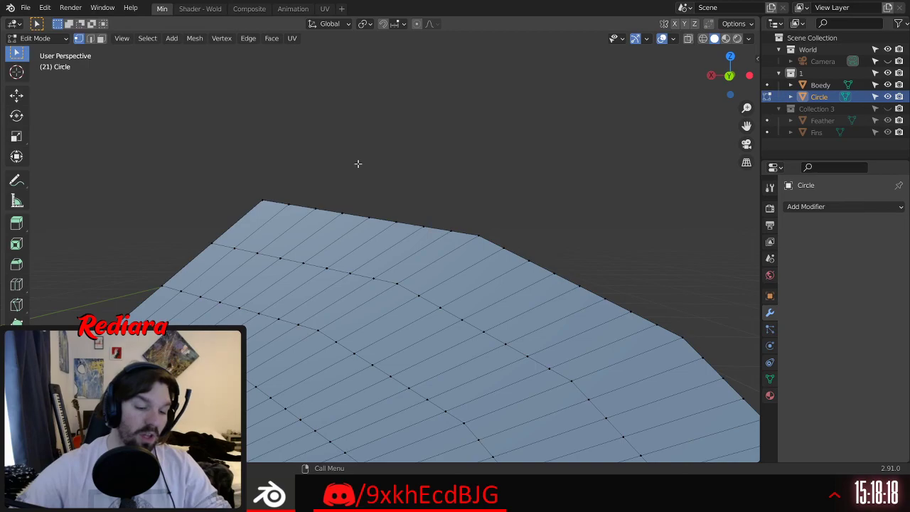
Step: Select the fin's outer rim vertices and soften them with the Smooth tool to give the rim a scalloped outline
{"action": "middle_click_drag", "start_coordinate": [434, 227], "coordinate": [418, 130]}
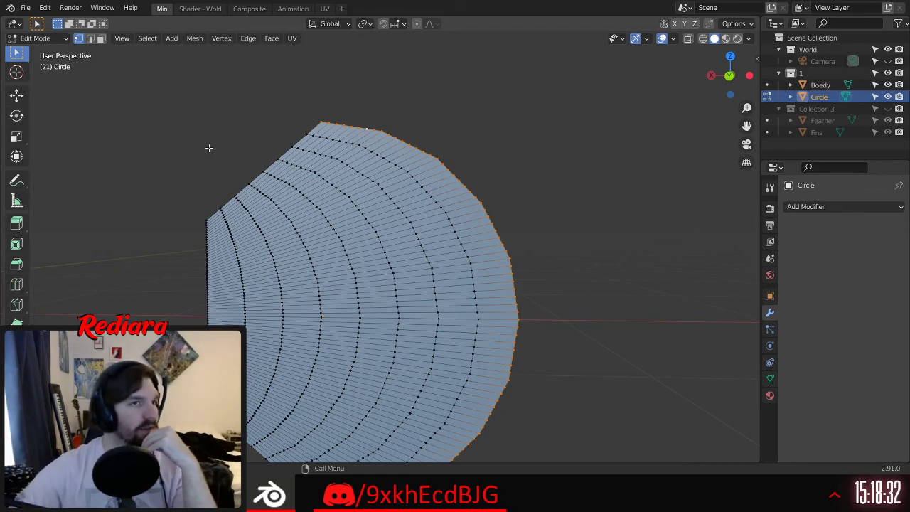
{"action": "middle_click_drag", "start_coordinate": [384, 185], "coordinate": [401, 199]}
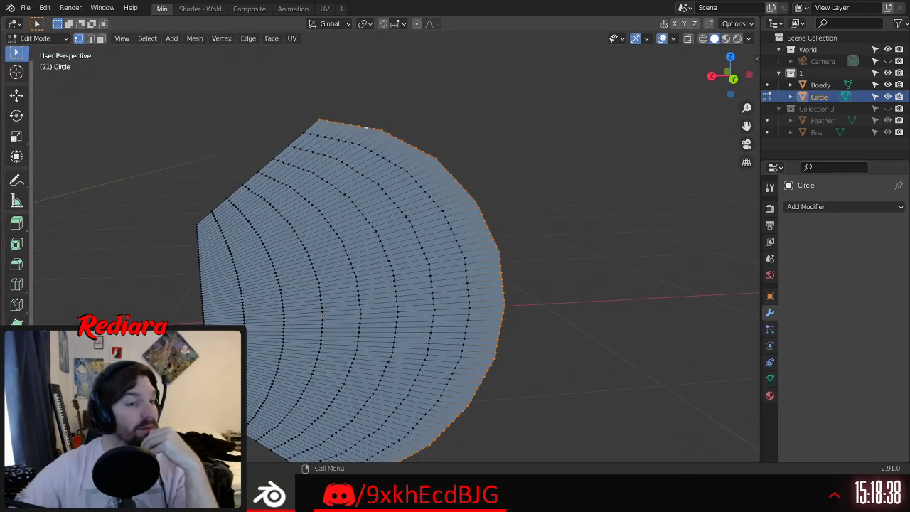
{"action": "left_click", "coordinate": [16, 366]}
{"action": "left_click_drag", "start_coordinate": [424, 291], "coordinate": [0, 305]}
{"action": "scroll", "coordinate": [146, 195], "scroll_direction": "down", "scroll_amount": 3}
{"action": "middle_click_drag", "start_coordinate": [270, 248], "coordinate": [358, 193]}
{"action": "mouse_move", "coordinate": [454, 199]}
{"action": "left_mouse_down"}
{"action": "mouse_move", "coordinate": [5, 205]}
{"action": "mouse_move", "coordinate": [354, 216]}
{"action": "mouse_move", "coordinate": [454, 206]}
{"action": "left_mouse_up"}
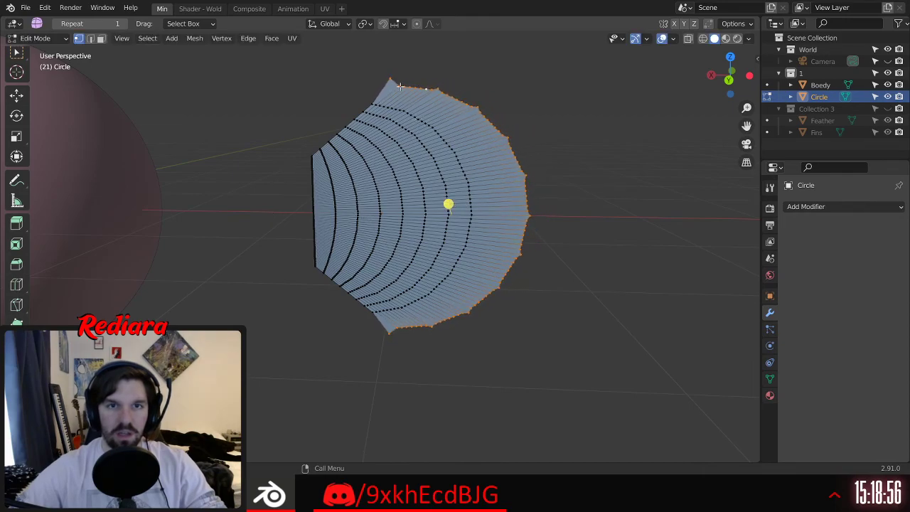
Step: Scale the fin's scalloped outer rim slightly smaller and narrow it along the X axis, undoing the extra Z scaling
{"action": "scroll", "coordinate": [403, 86], "scroll_direction": "up", "scroll_amount": 6}
{"action": "scroll", "coordinate": [401, 155], "scroll_direction": "up", "scroll_amount": 6}
{"action": "mouse_move", "coordinate": [403, 86]}
{"action": "middle_mouse_down", "text": "shift"}
{"action": "mouse_move", "coordinate": [401, 155]}
{"action": "mouse_move", "coordinate": [306, 200]}
{"action": "mouse_move", "coordinate": [260, 207]}
{"action": "mouse_move", "coordinate": [431, 168]}
{"action": "mouse_move", "coordinate": [416, 84]}
{"action": "middle_mouse_up", "text": "shift"}
{"action": "scroll", "coordinate": [431, 168], "scroll_direction": "down", "scroll_amount": 6}
{"action": "scroll", "coordinate": [428, 236], "scroll_direction": "down", "scroll_amount": 3}
{"action": "middle_click_drag", "start_coordinate": [428, 236], "coordinate": [212, 275], "text": "shift"}
{"action": "middle_click_drag", "start_coordinate": [366, 278], "coordinate": [391, 264]}
{"action": "left_click", "coordinate": [17, 137]}
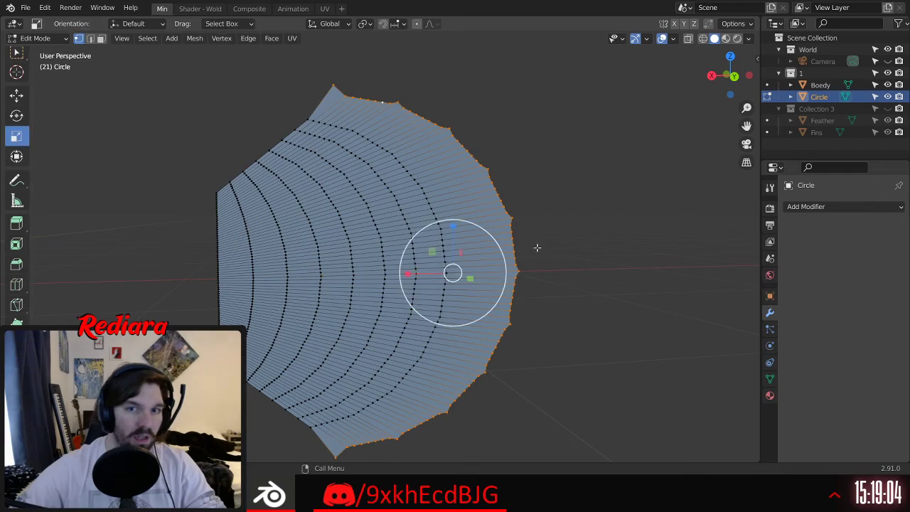
{"action": "mouse_move", "coordinate": [505, 275]}
{"action": "left_mouse_down"}
{"action": "mouse_move", "coordinate": [487, 275]}
{"action": "mouse_move", "coordinate": [502, 265]}
{"action": "left_mouse_up"}
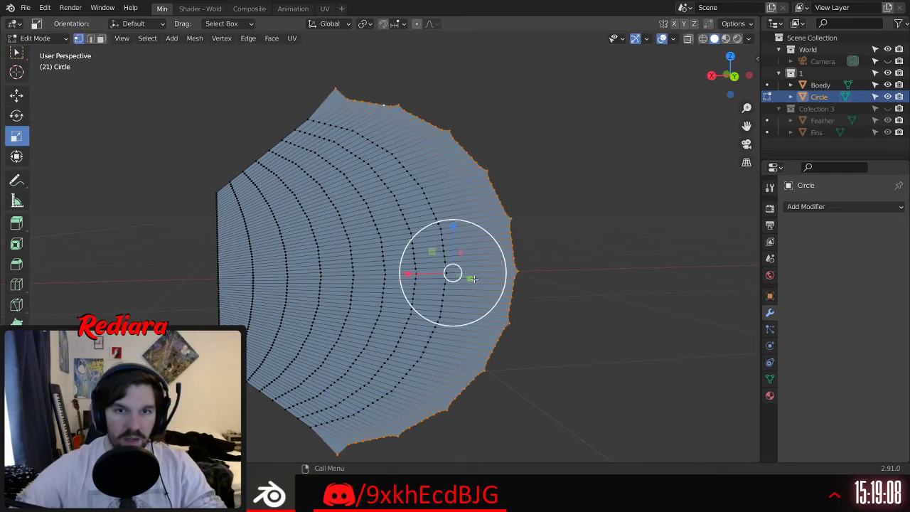
{"action": "mouse_move", "coordinate": [404, 275]}
{"action": "left_mouse_down"}
{"action": "mouse_move", "coordinate": [396, 273]}
{"action": "mouse_move", "coordinate": [431, 264]}
{"action": "mouse_move", "coordinate": [418, 266]}
{"action": "left_mouse_up"}
{"action": "left_click_drag", "start_coordinate": [453, 227], "coordinate": [450, 233]}
{"action": "key", "text": "ctrl+z"}
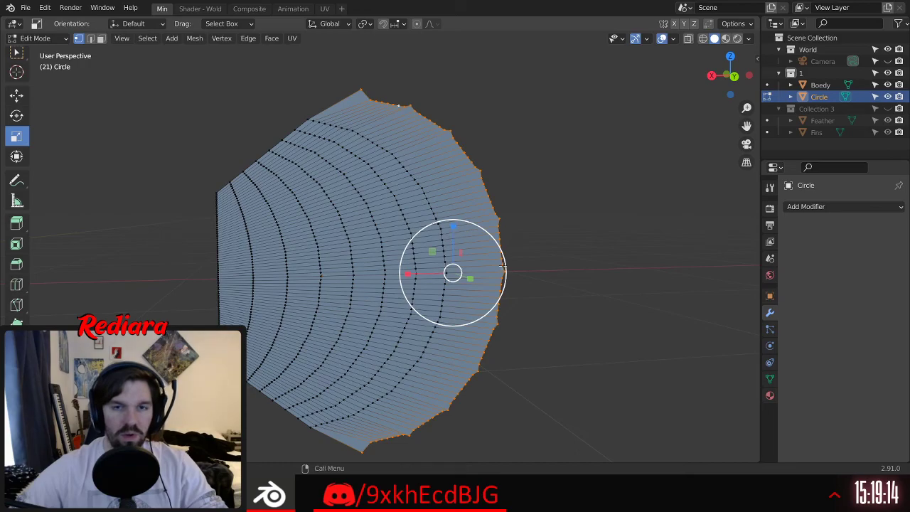
Step: Move the outer rim inward along X, adjust its height slightly with a Z scale, and clear the selection
{"action": "left_click", "coordinate": [16, 96]}
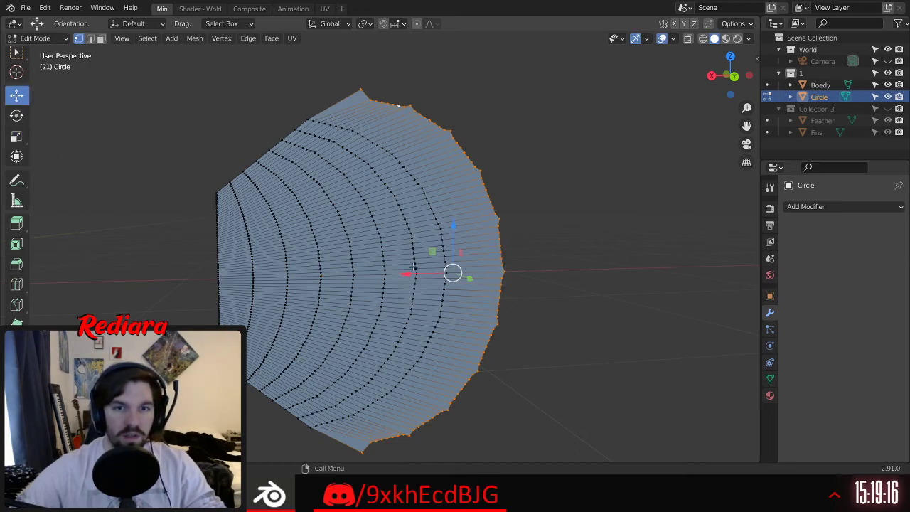
{"action": "left_click_drag", "start_coordinate": [404, 275], "coordinate": [360, 271]}
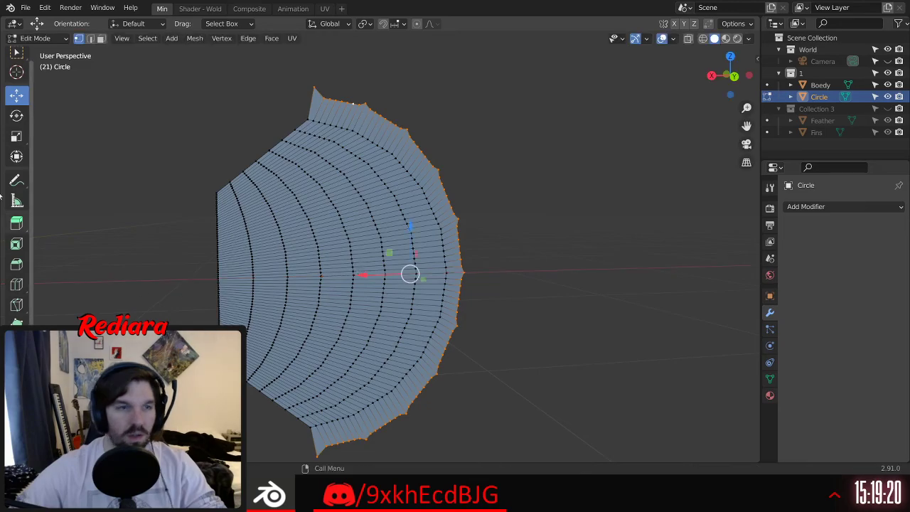
{"action": "left_click", "coordinate": [16, 136]}
{"action": "left_click_drag", "start_coordinate": [409, 228], "coordinate": [411, 233]}
{"action": "left_click", "coordinate": [476, 146]}
Step: Examine the fin's scalloped outline up close, both as an editable mesh and in Object Mode
{"action": "middle_click_drag", "start_coordinate": [476, 147], "coordinate": [428, 163]}
{"action": "scroll", "coordinate": [423, 142], "scroll_direction": "up", "scroll_amount": 4}
{"action": "scroll", "coordinate": [421, 140], "scroll_direction": "up", "scroll_amount": 1}
{"action": "scroll", "coordinate": [425, 146], "scroll_direction": "down", "scroll_amount": 3}
{"action": "middle_click_drag", "start_coordinate": [473, 191], "coordinate": [367, 205]}
{"action": "scroll", "coordinate": [377, 154], "scroll_direction": "down", "scroll_amount": 4}
{"action": "scroll", "coordinate": [377, 170], "scroll_direction": "up", "scroll_amount": 5}
{"action": "scroll", "coordinate": [339, 192], "scroll_direction": "up", "scroll_amount": 2}
{"action": "scroll", "coordinate": [363, 202], "scroll_direction": "down", "scroll_amount": 6}
{"action": "left_click", "coordinate": [36, 38]}
{"action": "left_click", "coordinate": [32, 50]}
{"action": "left_click", "coordinate": [342, 173]}
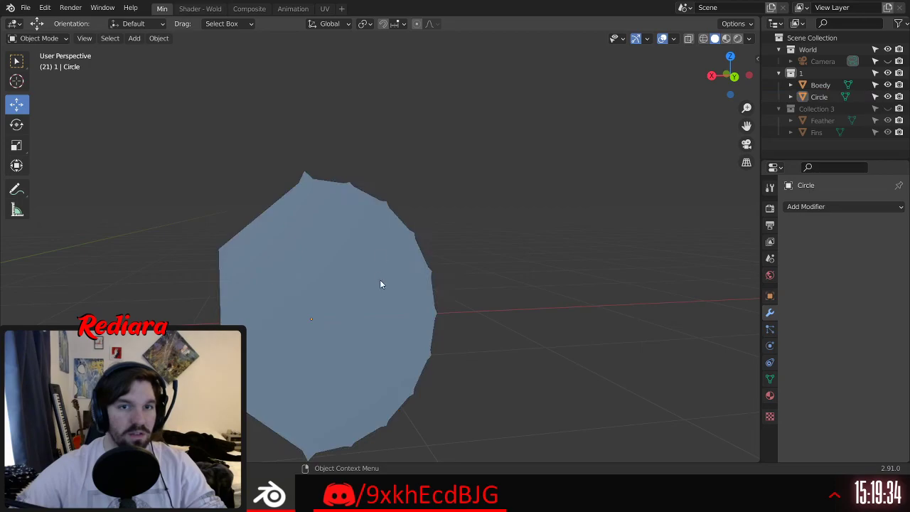
{"action": "middle_click_drag", "start_coordinate": [392, 236], "coordinate": [386, 275], "text": "shift"}
{"action": "scroll", "coordinate": [339, 254], "scroll_direction": "down", "scroll_amount": 7}
{"action": "scroll", "coordinate": [349, 278], "scroll_direction": "up", "scroll_amount": 8}
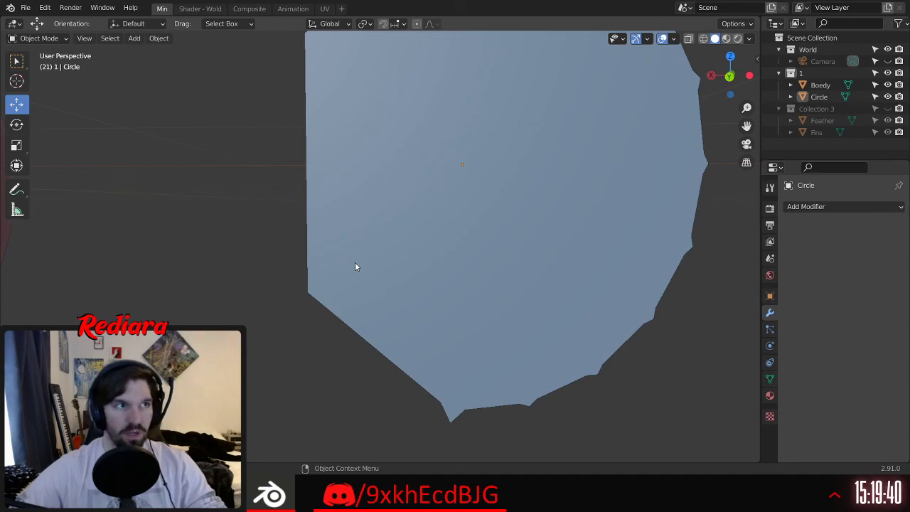
{"action": "middle_click_drag", "start_coordinate": [337, 347], "coordinate": [321, 329], "text": "shift"}
Step: Select the fin, return it to Edit Mode and enable mirrored editing on the Y axis
{"action": "left_click", "coordinate": [469, 151]}
{"action": "left_click", "coordinate": [39, 38]}
{"action": "left_click", "coordinate": [45, 63]}
{"action": "scroll", "coordinate": [294, 244], "scroll_direction": "down", "scroll_amount": 2}
{"action": "middle_click_drag", "start_coordinate": [294, 244], "coordinate": [338, 161]}
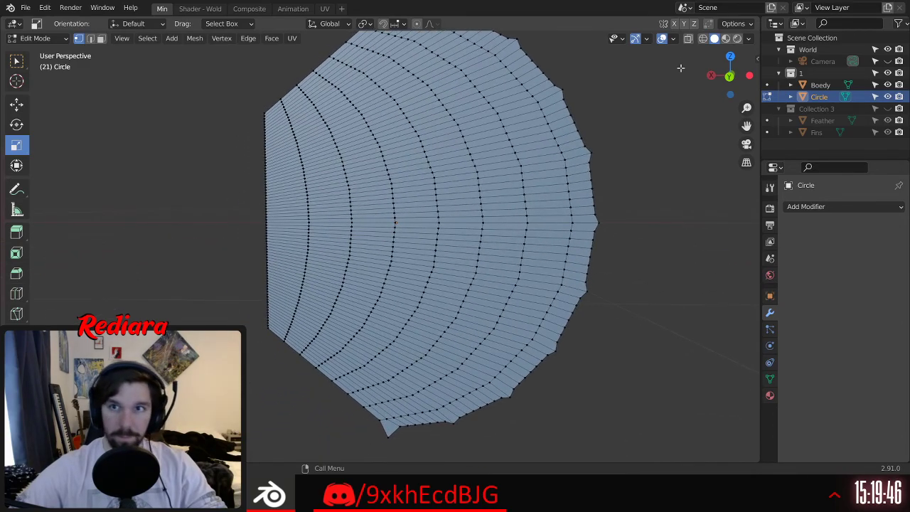
{"action": "middle_click_drag", "start_coordinate": [419, 147], "coordinate": [407, 204]}
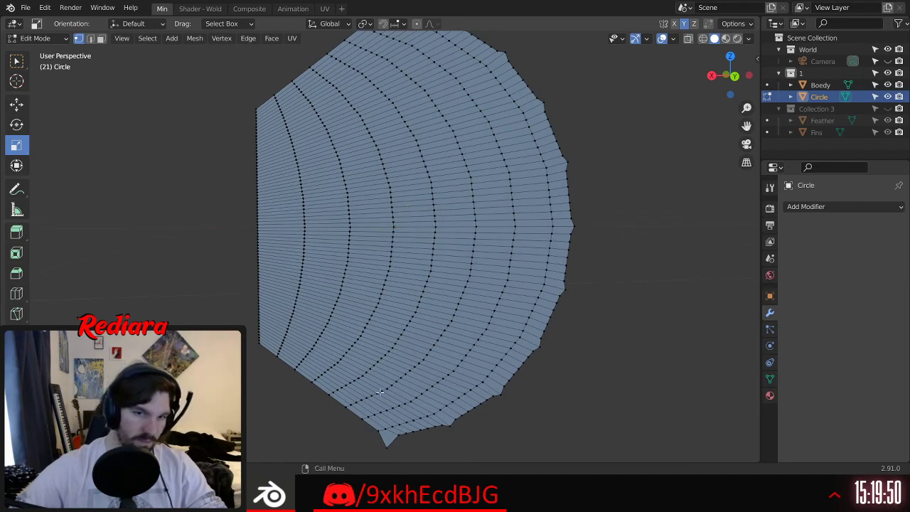
Step: Move a vertex on the fin's lower side edge inward so neighbouring vertices follow, curving both mirrored side edges inward
{"action": "left_click", "coordinate": [329, 394]}
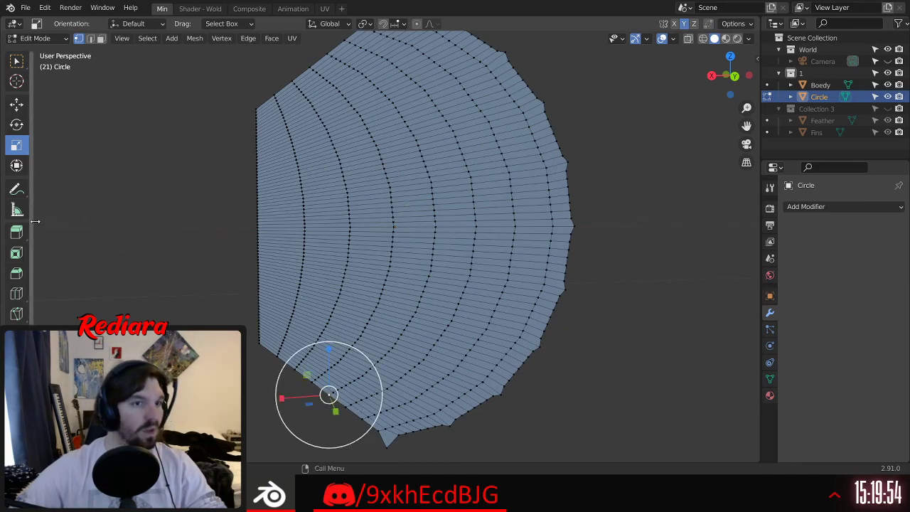
{"action": "left_click", "coordinate": [16, 105]}
{"action": "left_click_drag", "start_coordinate": [333, 348], "coordinate": [334, 324]}
{"action": "left_click_drag", "start_coordinate": [279, 374], "coordinate": [308, 372]}
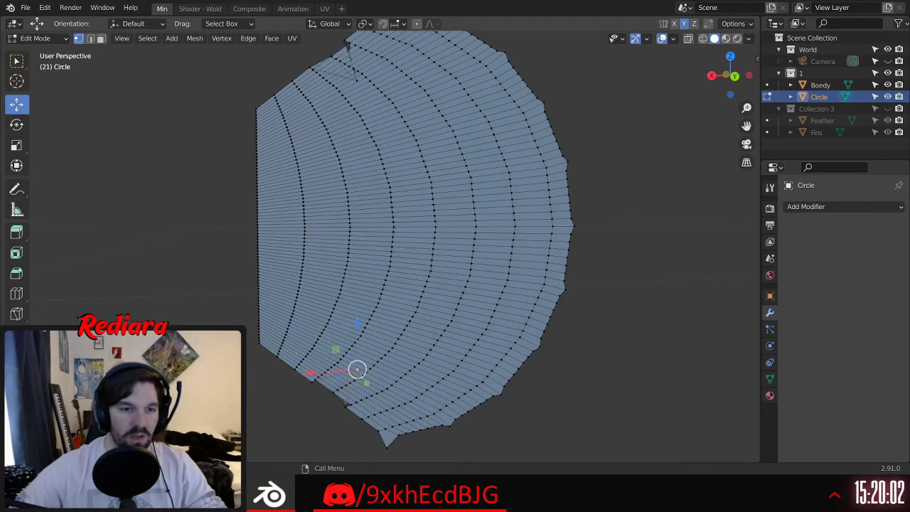
{"action": "left_click_drag", "start_coordinate": [153, 429], "coordinate": [241, 429]}
{"action": "mouse_move", "coordinate": [160, 346]}
{"action": "left_mouse_down"}
{"action": "mouse_move", "coordinate": [152, 346]}
{"action": "mouse_move", "coordinate": [168, 346]}
{"action": "mouse_move", "coordinate": [151, 369]}
{"action": "mouse_move", "coordinate": [147, 346]}
{"action": "mouse_move", "coordinate": [157, 346]}
{"action": "left_mouse_up"}
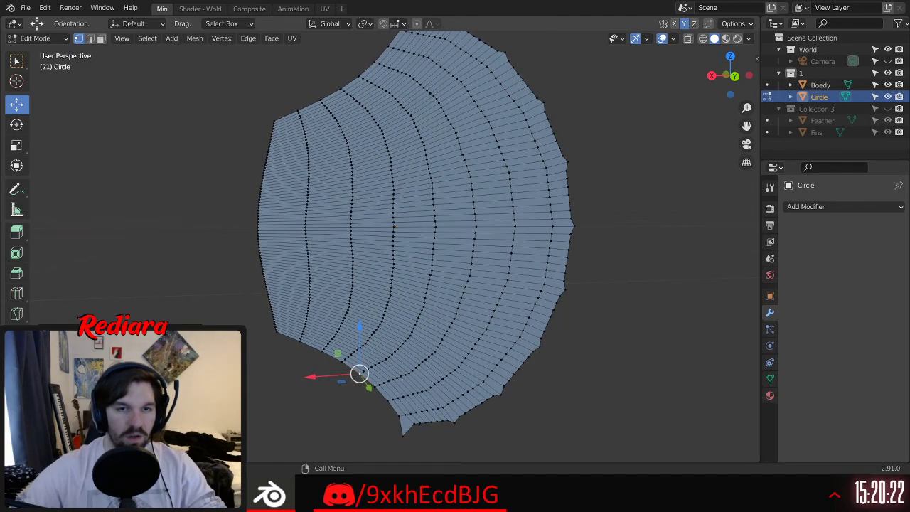
{"action": "mouse_move", "coordinate": [160, 426]}
{"action": "left_mouse_down"}
{"action": "mouse_move", "coordinate": [152, 427]}
{"action": "mouse_move", "coordinate": [163, 427]}
{"action": "left_mouse_up"}
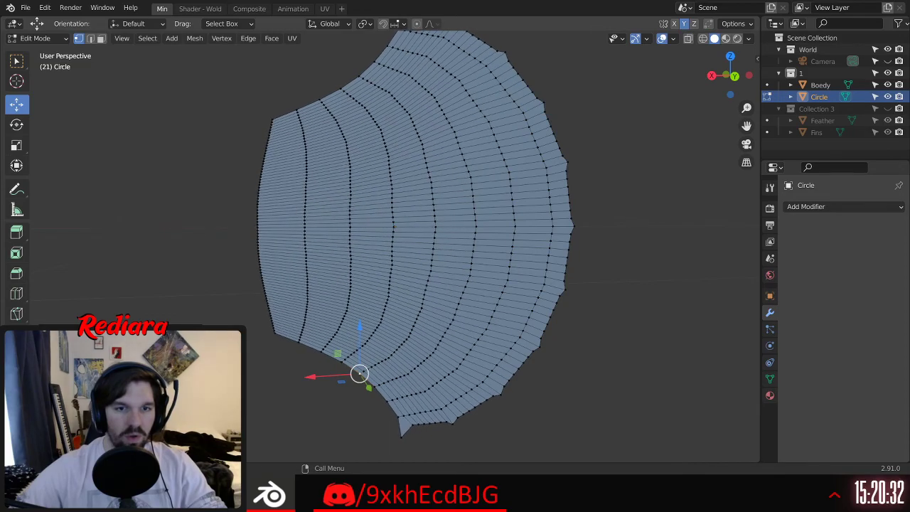
Step: Activate the Select Box tool for the mesh, return to Object Mode and deselect the fin
{"action": "left_click", "coordinate": [17, 61]}
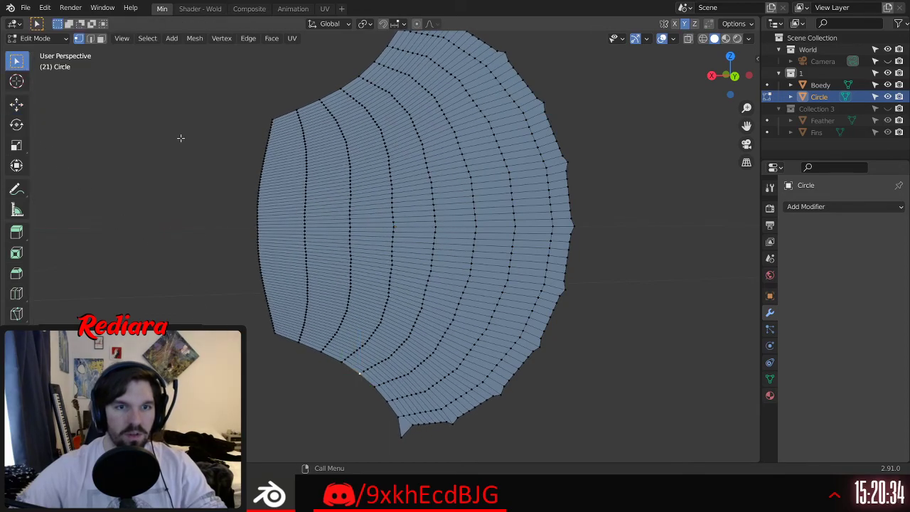
{"action": "scroll", "coordinate": [217, 195], "scroll_direction": "down", "scroll_amount": 4}
{"action": "left_click", "coordinate": [41, 39]}
{"action": "left_click", "coordinate": [46, 56]}
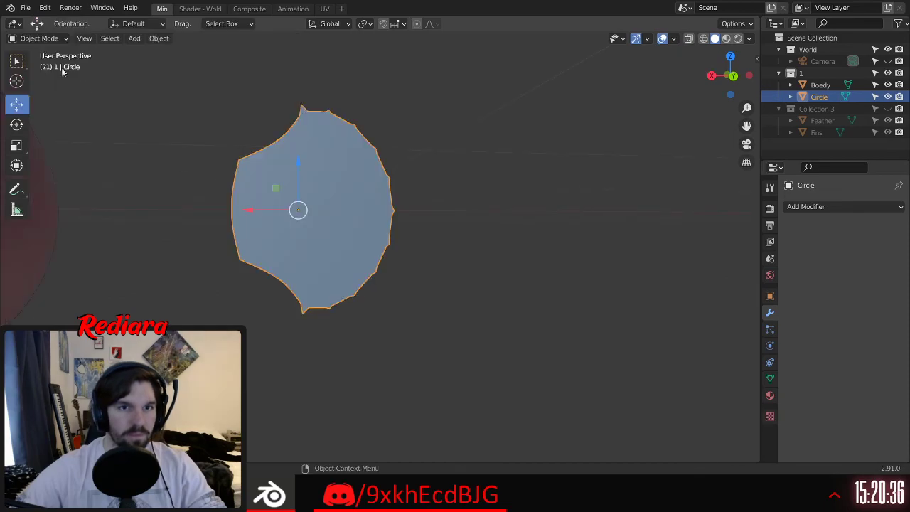
{"action": "left_click", "coordinate": [216, 222]}
Step: Move the fin along X until its narrow inner edge sits inside the round body, and deselect it
{"action": "middle_click_drag", "start_coordinate": [217, 221], "coordinate": [264, 286]}
{"action": "middle_click_drag", "start_coordinate": [241, 291], "coordinate": [345, 271]}
{"action": "scroll", "coordinate": [274, 270], "scroll_direction": "down", "scroll_amount": 7}
{"action": "middle_click_drag", "start_coordinate": [235, 288], "coordinate": [266, 291]}
{"action": "middle_click_drag", "start_coordinate": [245, 290], "coordinate": [301, 267], "text": "shift"}
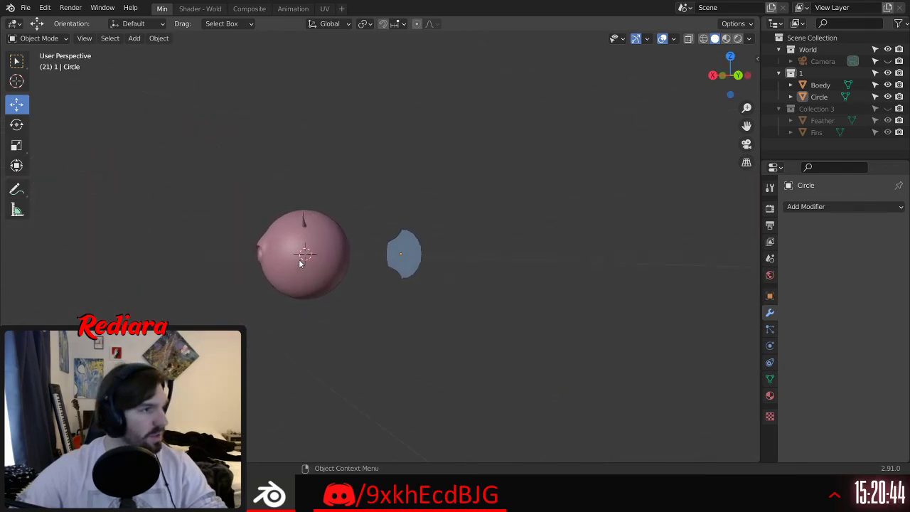
{"action": "scroll", "coordinate": [284, 265], "scroll_direction": "up", "scroll_amount": 5}
{"action": "left_click", "coordinate": [446, 269]}
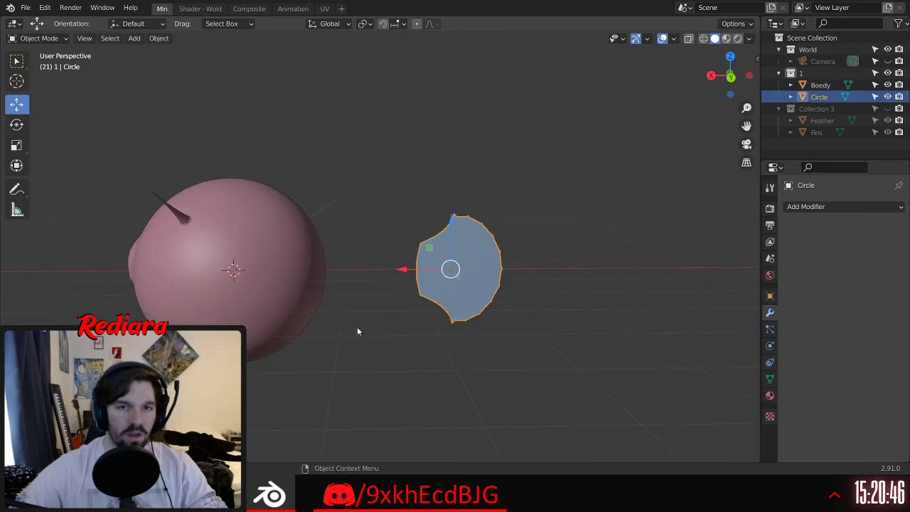
{"action": "left_click_drag", "start_coordinate": [401, 270], "coordinate": [310, 214]}
{"action": "left_click", "coordinate": [310, 209]}
Step: Rename the Circle object as Tail
{"action": "scroll", "coordinate": [310, 212], "scroll_direction": "up", "scroll_amount": 3}
{"action": "middle_click_drag", "start_coordinate": [368, 254], "coordinate": [420, 281]}
{"action": "left_click", "coordinate": [820, 96]}
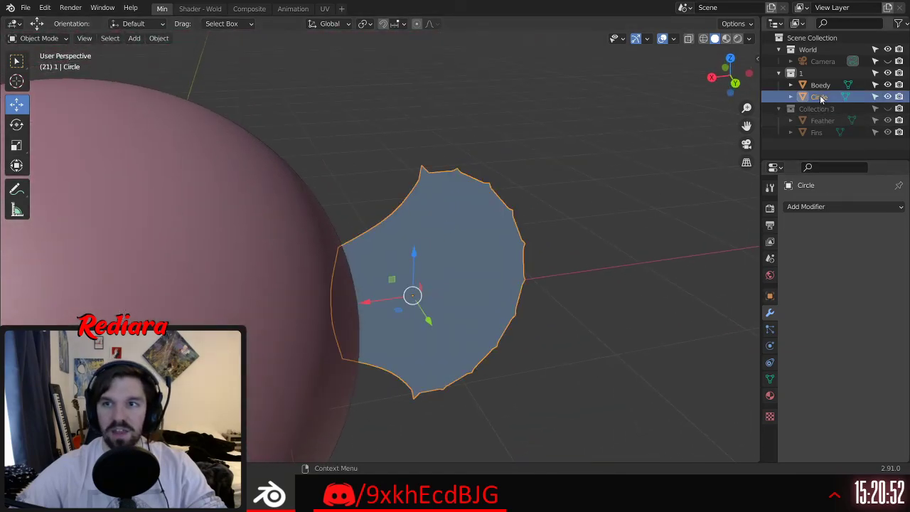
{"action": "type", "text": "Tail"}
{"action": "key", "text": "Return"}
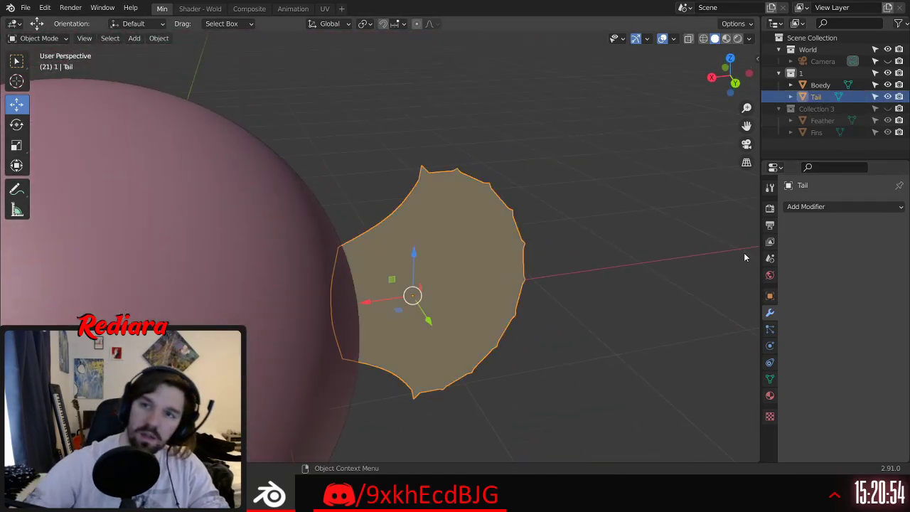
Step: Examine the tail's placement and shape on the round body from several angles
{"action": "left_click", "coordinate": [651, 273]}
{"action": "scroll", "coordinate": [651, 268], "scroll_direction": "down", "scroll_amount": 3}
{"action": "middle_click_drag", "start_coordinate": [651, 268], "coordinate": [594, 286]}
{"action": "middle_click_drag", "start_coordinate": [594, 286], "coordinate": [585, 216], "text": "shift"}
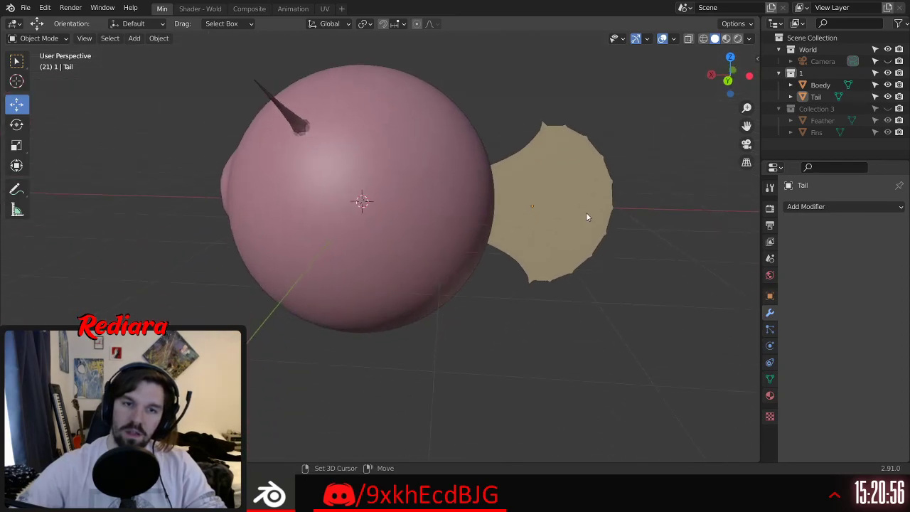
{"action": "middle_click_drag", "start_coordinate": [445, 206], "coordinate": [427, 211]}
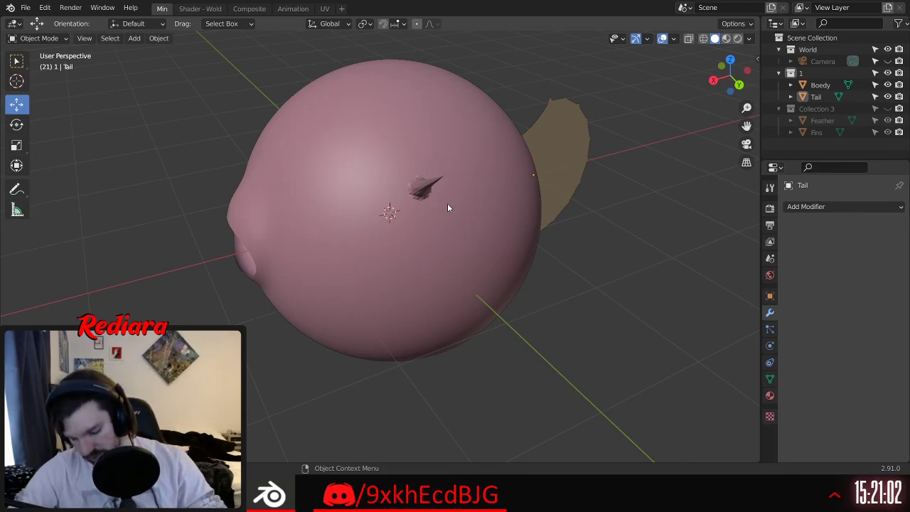
{"action": "middle_click_drag", "start_coordinate": [410, 179], "coordinate": [397, 157]}
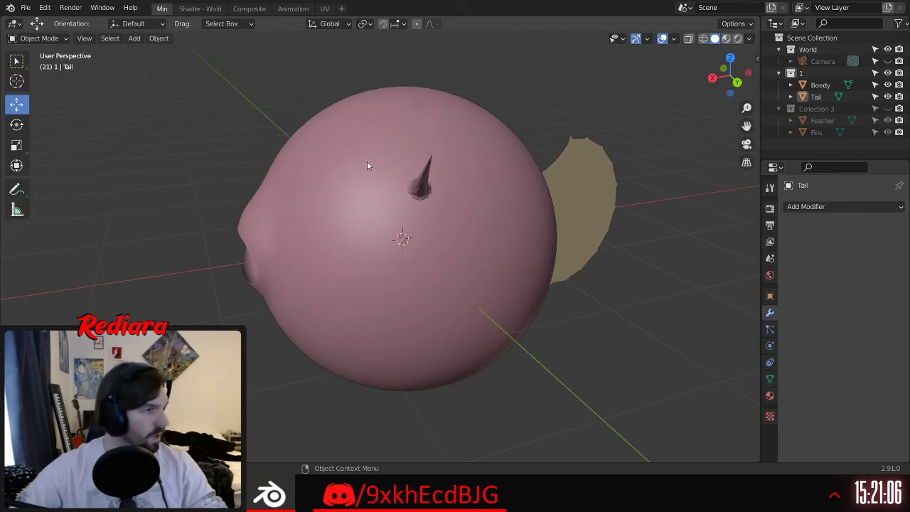
{"action": "middle_click_drag", "start_coordinate": [383, 220], "coordinate": [344, 217]}
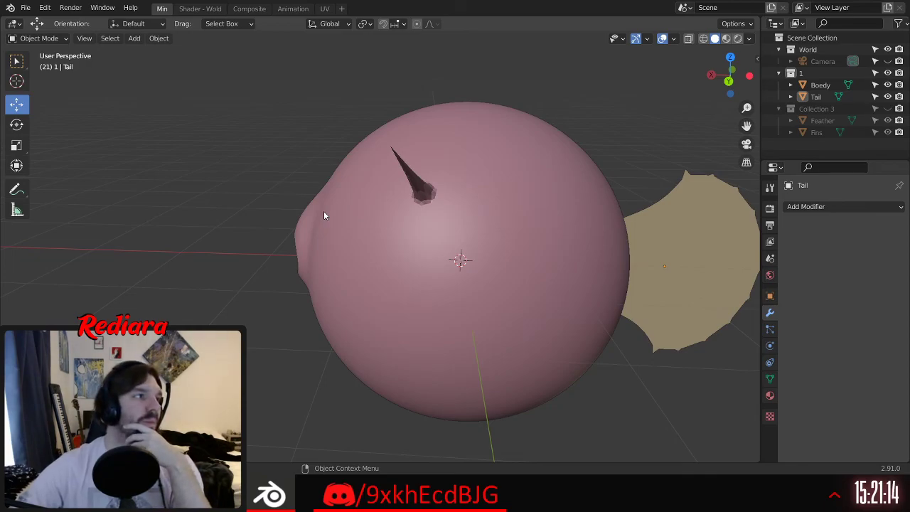
{"action": "middle_click_drag", "start_coordinate": [180, 324], "coordinate": [209, 321]}
{"action": "middle_click_drag", "start_coordinate": [302, 316], "coordinate": [363, 321]}
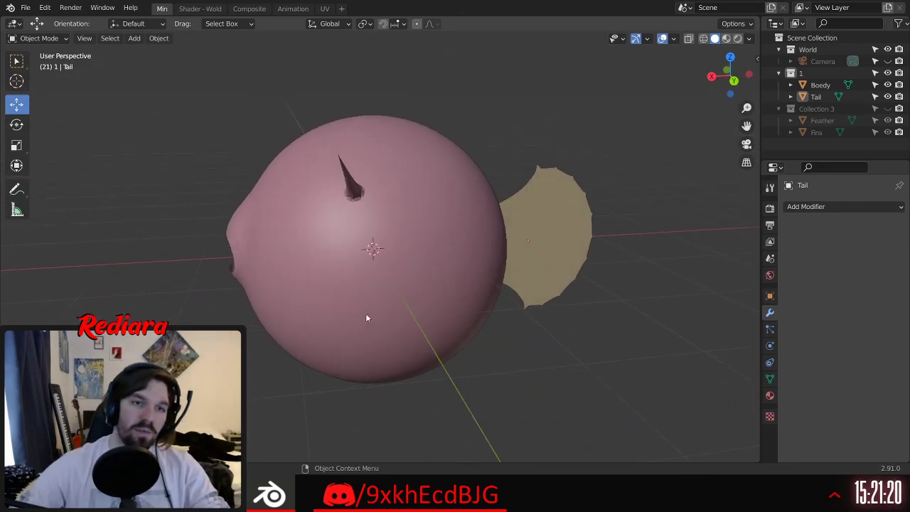
{"action": "middle_click_drag", "start_coordinate": [384, 242], "coordinate": [372, 241]}
{"action": "scroll", "coordinate": [467, 206], "scroll_direction": "up", "scroll_amount": 2}
{"action": "middle_click_drag", "start_coordinate": [468, 206], "coordinate": [451, 210]}
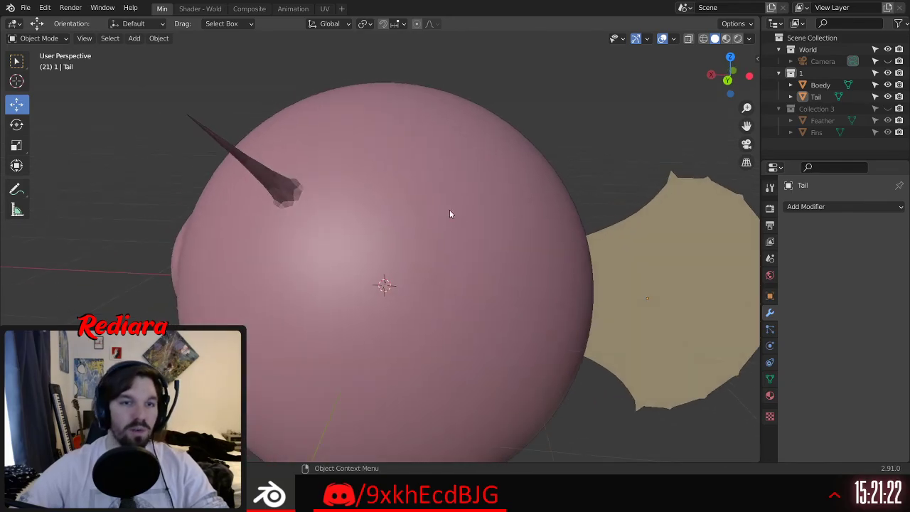
Step: Open the Boedy object in Edit Mode and activate the Move tool for its mesh
{"action": "left_click", "coordinate": [220, 126]}
{"action": "left_click", "coordinate": [56, 39]}
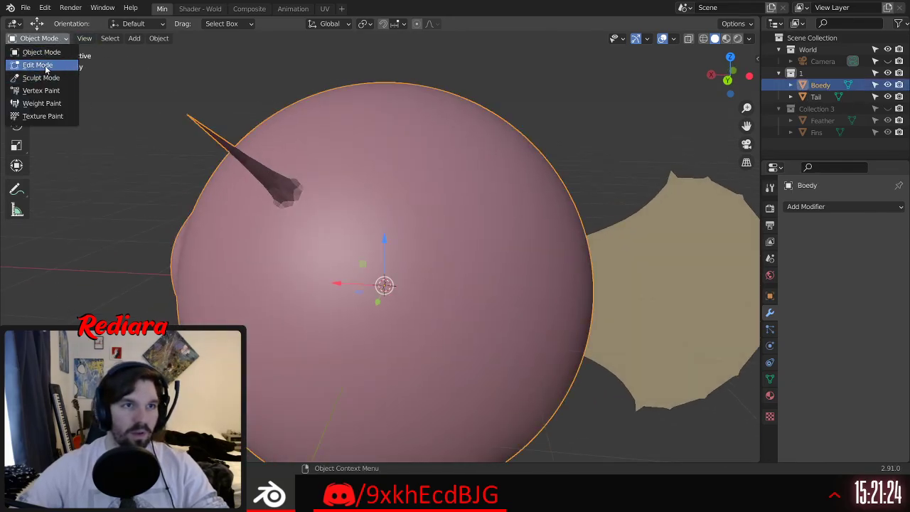
{"action": "left_click", "coordinate": [44, 66]}
{"action": "middle_click_drag", "start_coordinate": [407, 168], "coordinate": [423, 184]}
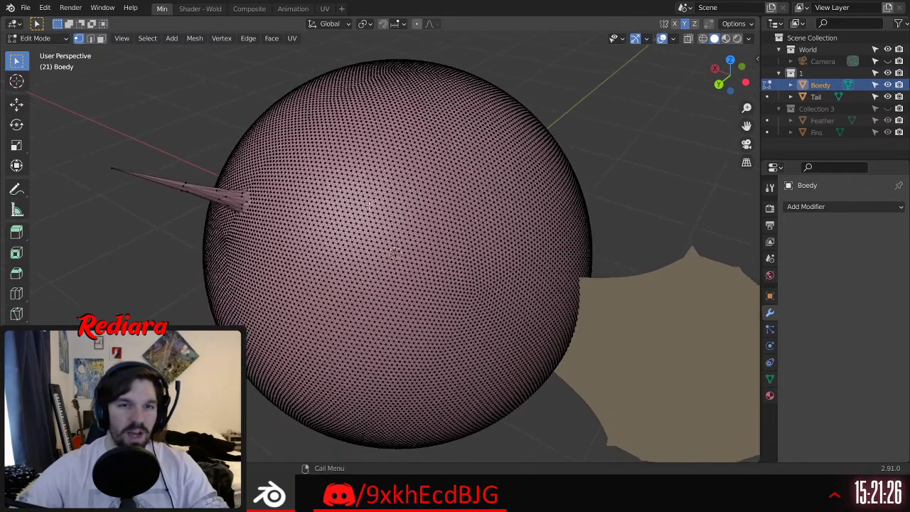
{"action": "scroll", "coordinate": [424, 184], "scroll_direction": "up", "scroll_amount": 3}
{"action": "scroll", "coordinate": [424, 184], "scroll_direction": "down", "scroll_amount": 4}
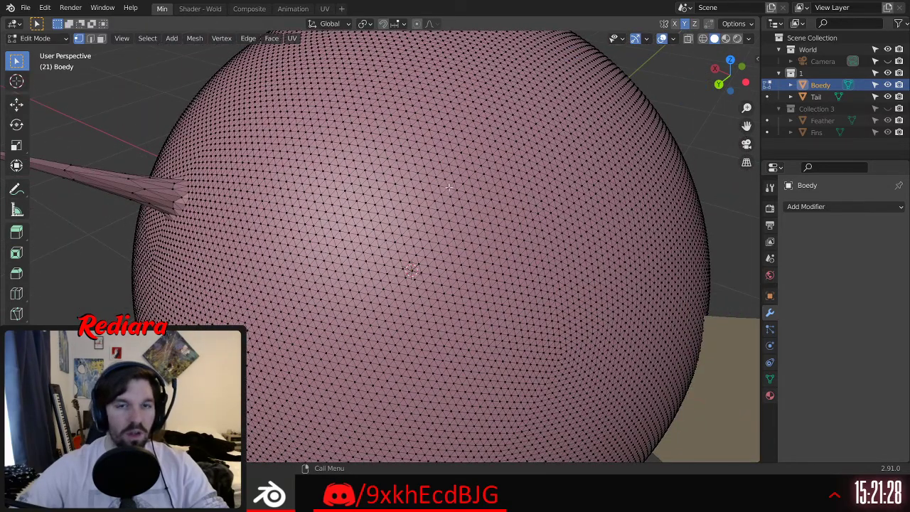
{"action": "middle_click_drag", "start_coordinate": [40, 131], "coordinate": [122, 109]}
{"action": "left_click", "coordinate": [23, 109]}
Step: Try to pull a vertex on the body's upper surface out into a long spike, and undo it
{"action": "middle_click_drag", "start_coordinate": [401, 136], "coordinate": [382, 144]}
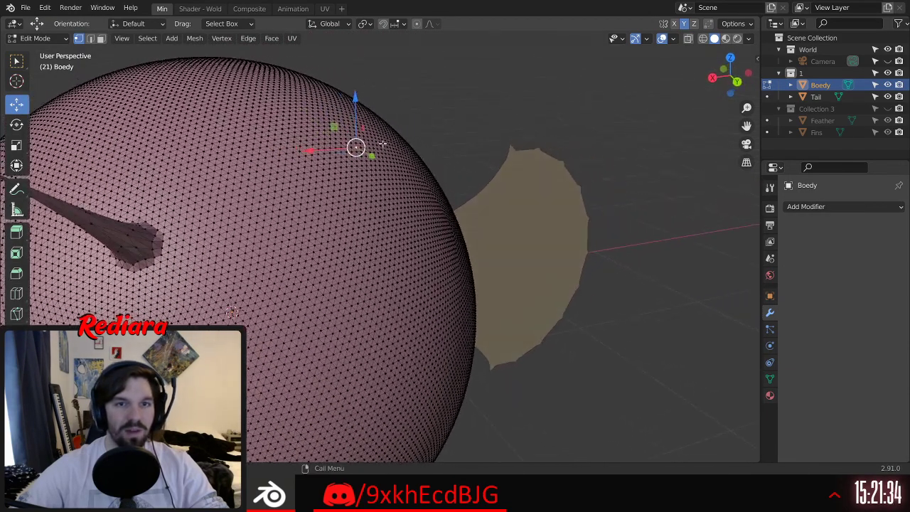
{"action": "left_click_drag", "start_coordinate": [361, 128], "coordinate": [522, 456]}
{"action": "middle_click_drag", "start_coordinate": [523, 456], "coordinate": [371, 258]}
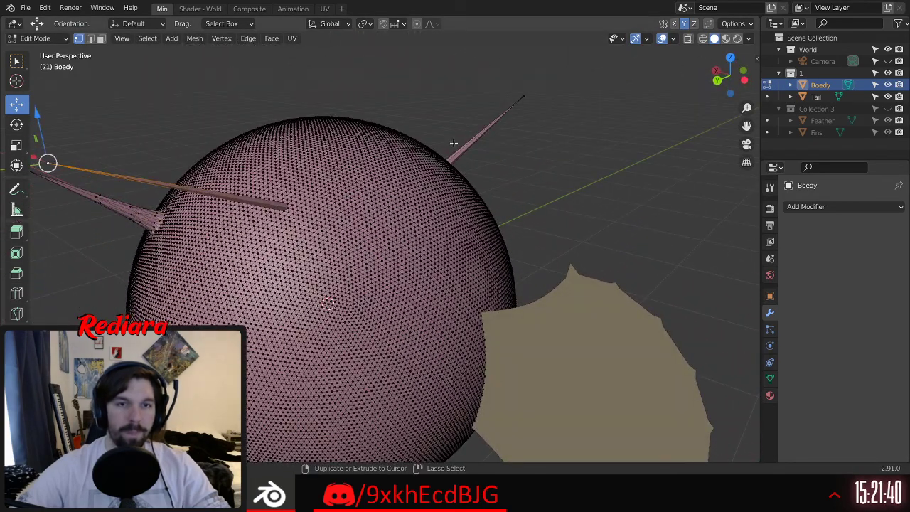
{"action": "scroll", "coordinate": [367, 189], "scroll_direction": "down", "scroll_amount": 2}
{"action": "middle_click_drag", "start_coordinate": [260, 225], "coordinate": [275, 376]}
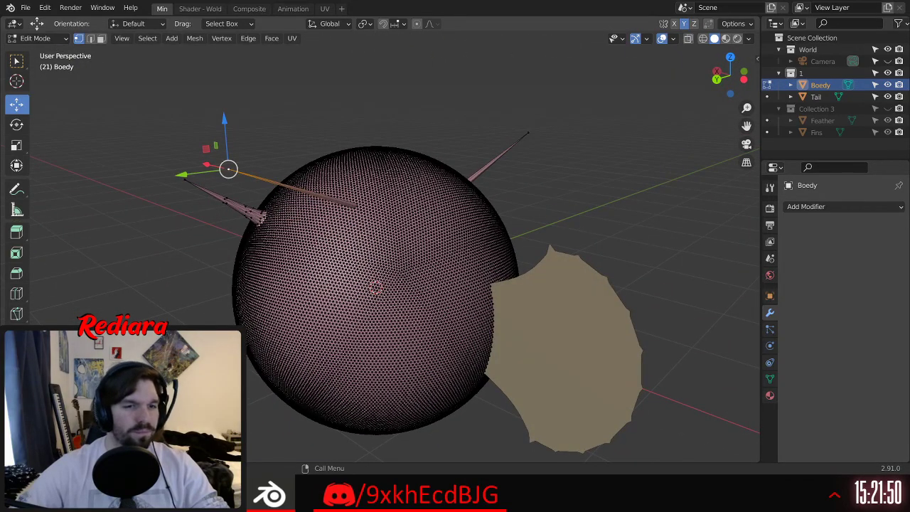
{"action": "key", "text": "ctrl+z"}
Step: Pull the selected vertex on the body's upper surface upward along Z into a thin vertical spike
{"action": "left_click_drag", "start_coordinate": [352, 158], "coordinate": [362, 75]}
{"action": "middle_click_drag", "start_coordinate": [362, 76], "coordinate": [389, 194]}
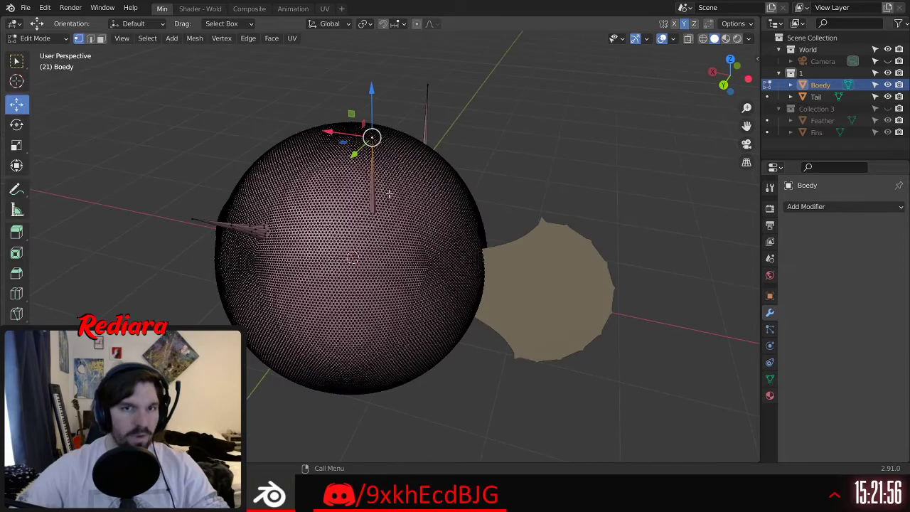
Step: Try to tilt the spike on the body's upper surface outward by moving its tip along Y and Z
{"action": "left_click_drag", "start_coordinate": [354, 154], "coordinate": [300, 205]}
{"action": "middle_click_drag", "start_coordinate": [256, 257], "coordinate": [150, 258]}
{"action": "left_click_drag", "start_coordinate": [135, 74], "coordinate": [143, 157]}
{"action": "left_click_drag", "start_coordinate": [96, 206], "coordinate": [149, 207]}
{"action": "mouse_move", "coordinate": [196, 160]}
{"action": "left_mouse_down"}
{"action": "mouse_move", "coordinate": [197, 127]}
{"action": "mouse_move", "coordinate": [195, 142]}
{"action": "left_mouse_up"}
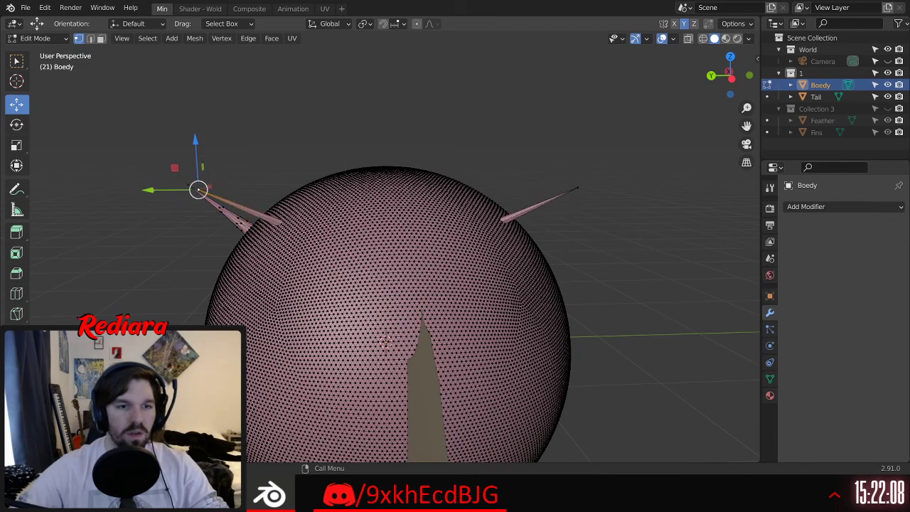
{"action": "left_click_drag", "start_coordinate": [148, 190], "coordinate": [153, 190]}
Step: Try to move the spike's tip back down close to the body's surface
{"action": "scroll", "coordinate": [267, 270], "scroll_direction": "down", "scroll_amount": 2}
{"action": "middle_click_drag", "start_coordinate": [185, 289], "coordinate": [303, 248]}
{"action": "scroll", "coordinate": [325, 212], "scroll_direction": "up", "scroll_amount": 4}
{"action": "left_click_drag", "start_coordinate": [218, 125], "coordinate": [363, 160]}
{"action": "middle_click_drag", "start_coordinate": [363, 160], "coordinate": [315, 252]}
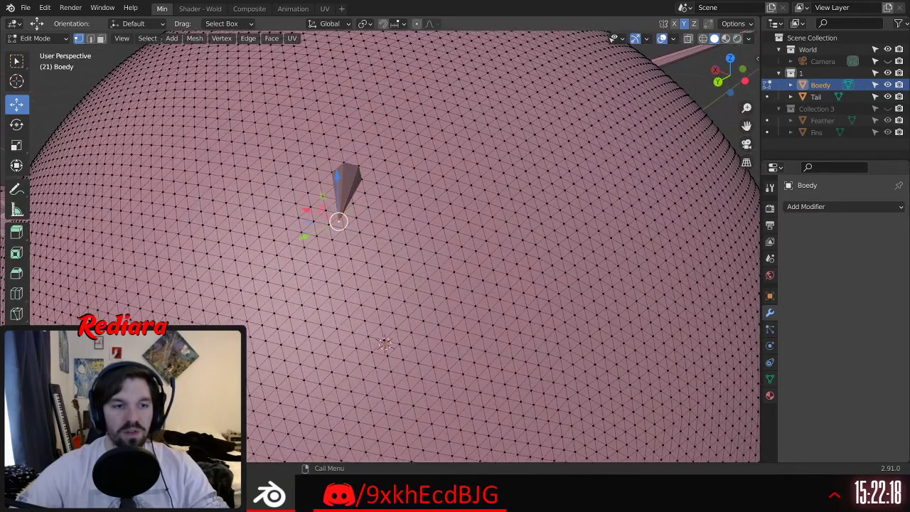
Step: Undo the spike edits back to before the vertex on the body's upper surface was pulled out
{"action": "key", "text": "ctrl+z"}
{"action": "key", "text": "ctrl+z"}
{"action": "key", "text": "ctrl+z"}
{"action": "key", "text": "ctrl+z"}
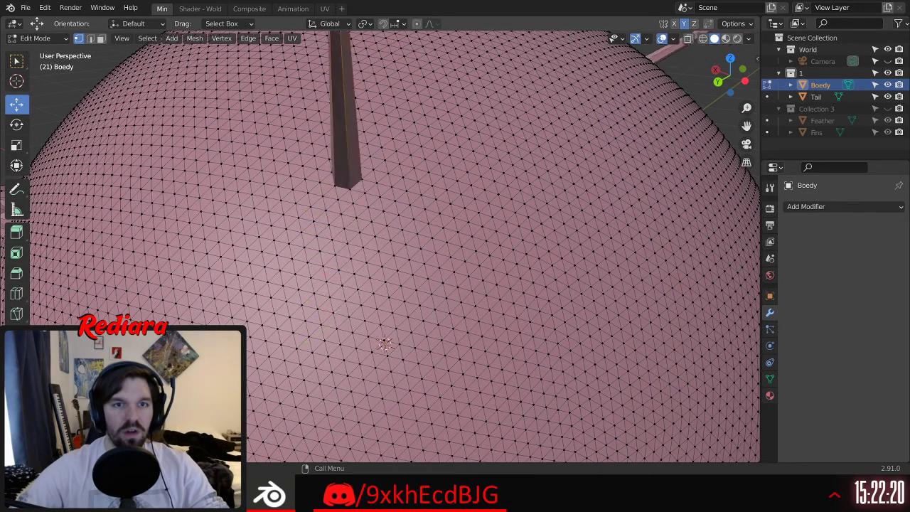
{"action": "key", "text": "ctrl+z"}
{"action": "key", "text": "ctrl+z"}
{"action": "key", "text": "ctrl+z"}
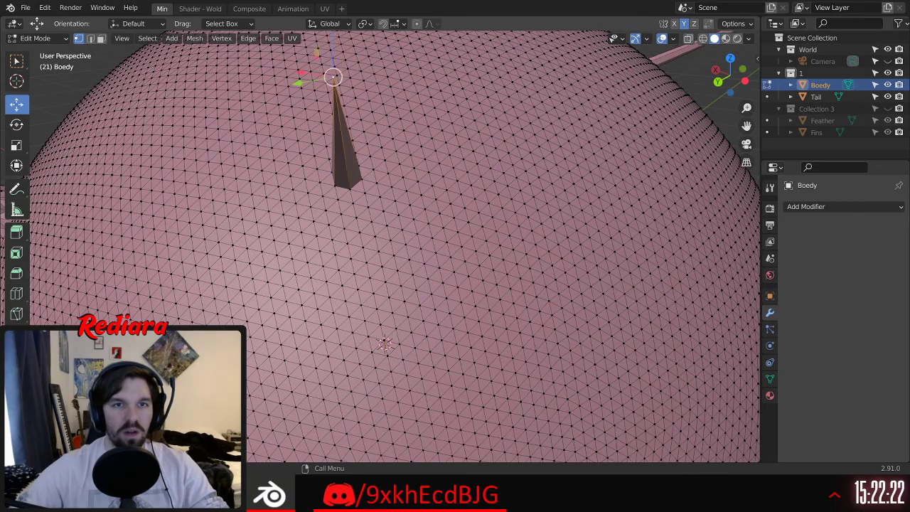
{"action": "key", "text": "ctrl+shift+z"}
{"action": "key", "text": "ctrl+z"}
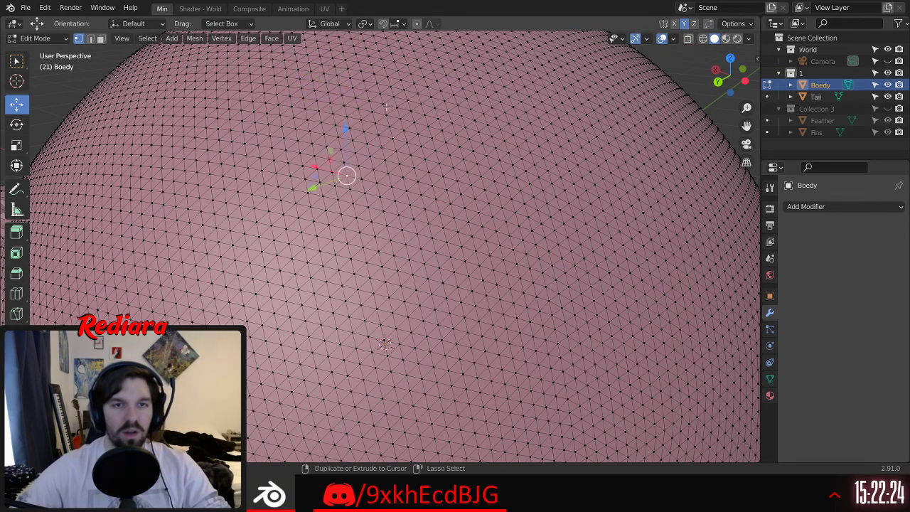
Step: Try Push/Pull on the selected vertex of the body's upper surface
{"action": "scroll", "coordinate": [473, 93], "scroll_direction": "down", "scroll_amount": 3}
{"action": "middle_click_drag", "start_coordinate": [472, 93], "coordinate": [407, 201]}
{"action": "right_click", "coordinate": [388, 218]}
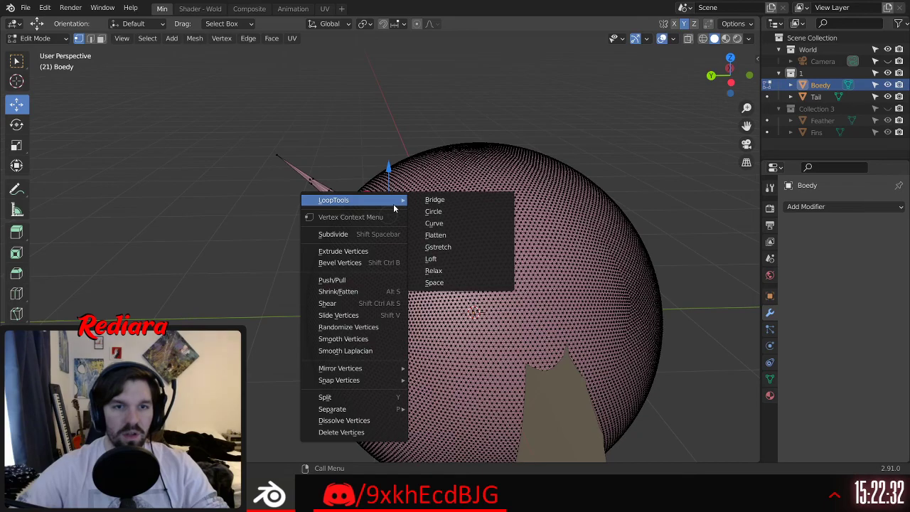
{"action": "left_click", "coordinate": [359, 279]}
{"action": "left_click", "coordinate": [308, 130]}
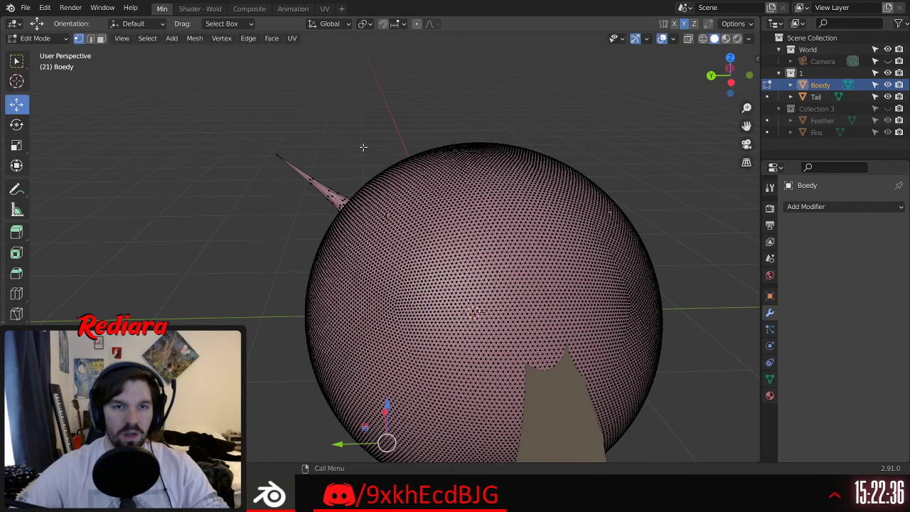
Step: Select a vertex on the body's upper surface and try Slide Vertices on it, then cancel
{"action": "left_click", "coordinate": [388, 214]}
{"action": "middle_click_drag", "start_coordinate": [388, 214], "coordinate": [411, 212]}
{"action": "scroll", "coordinate": [400, 211], "scroll_direction": "up", "scroll_amount": 5}
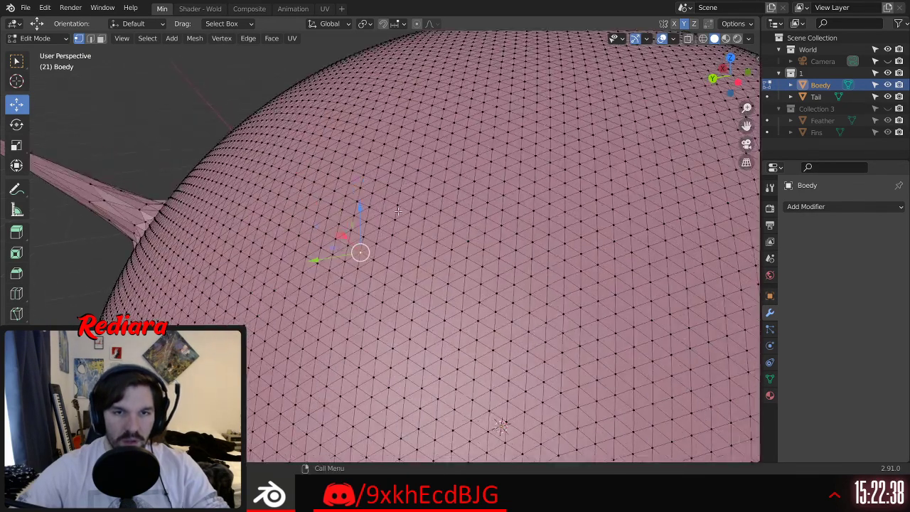
{"action": "right_click", "coordinate": [360, 254]}
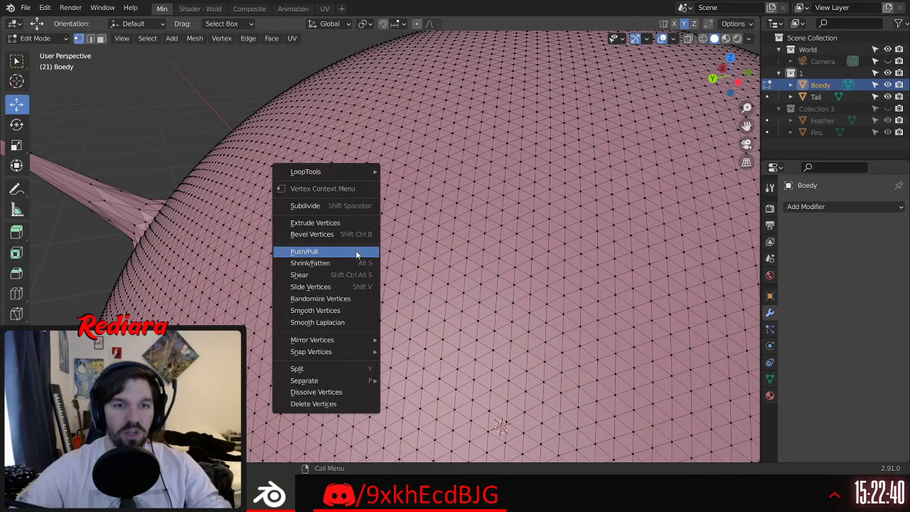
{"action": "left_click", "coordinate": [355, 289]}
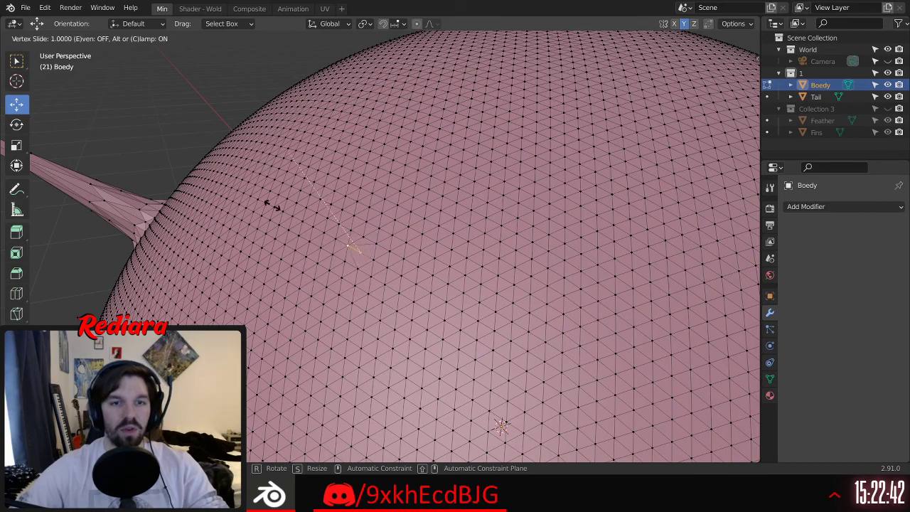
{"action": "right_click", "coordinate": [367, 246]}
Step: Try to extrude the selected vertex away from the body's surface, and undo it
{"action": "right_click", "coordinate": [369, 254]}
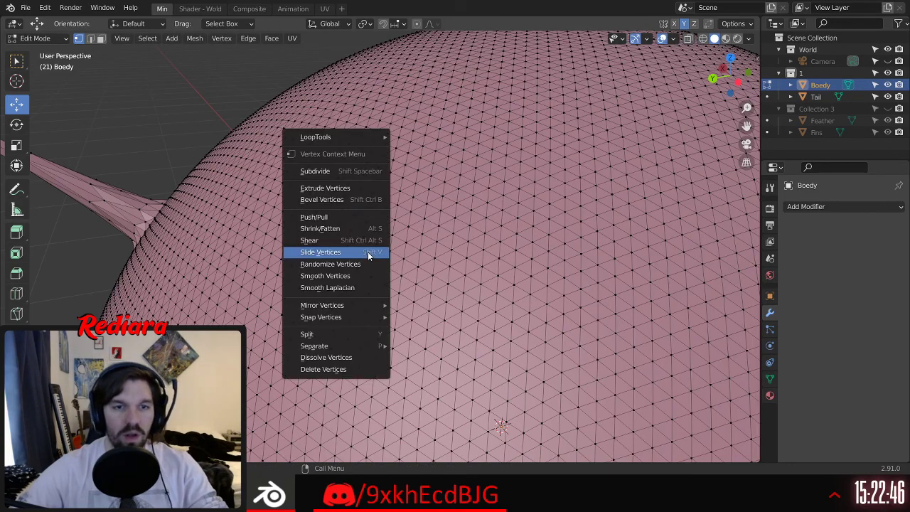
{"action": "left_click", "coordinate": [362, 187]}
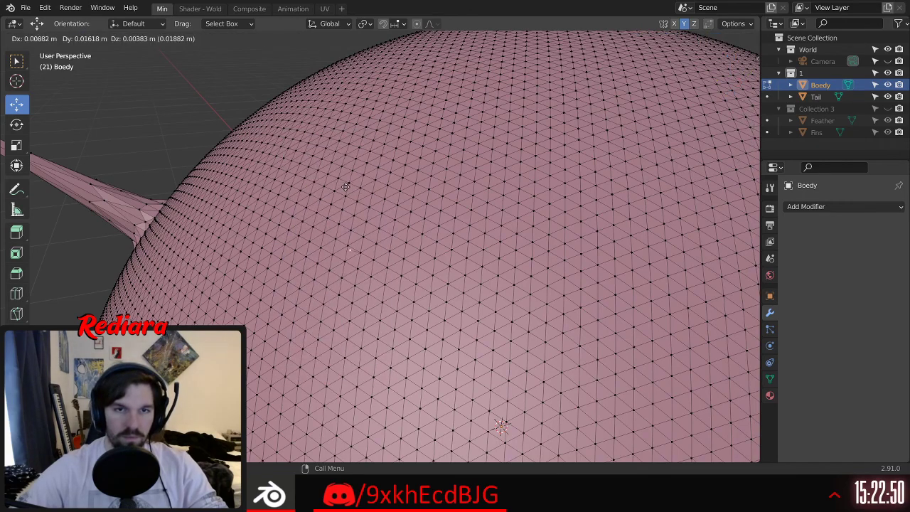
{"action": "left_click", "coordinate": [220, 94]}
{"action": "middle_click_drag", "start_coordinate": [274, 177], "coordinate": [268, 176]}
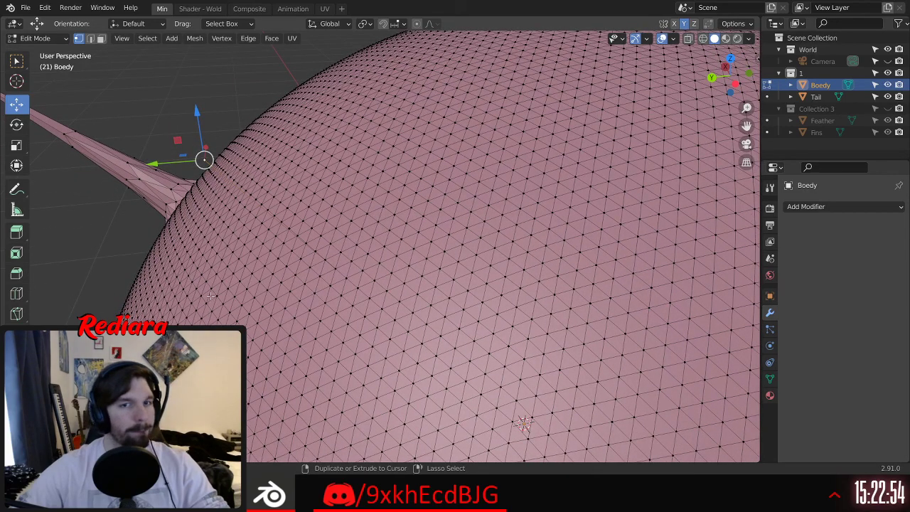
{"action": "key", "text": "ctrl+z"}
Step: Try to pull the selected vertex out into a long spike with Push/Pull, and undo it
{"action": "right_click", "coordinate": [335, 269]}
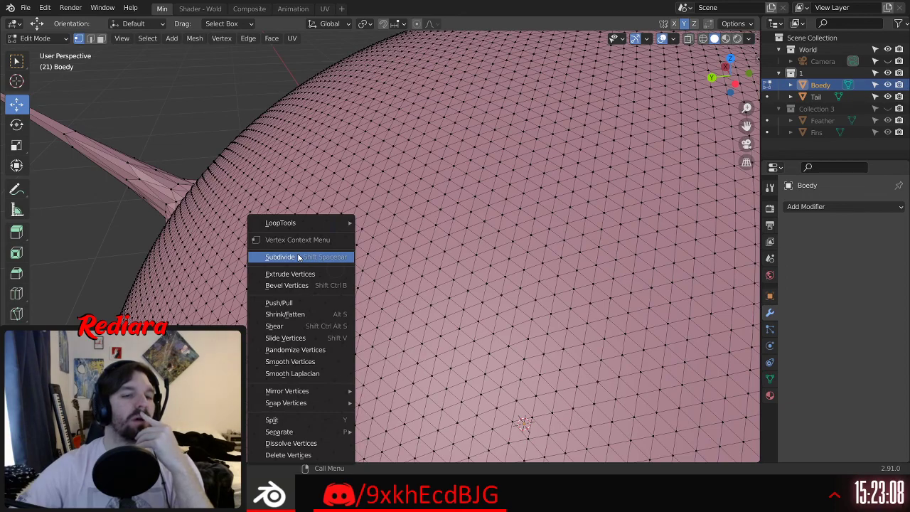
{"action": "left_click", "coordinate": [305, 303]}
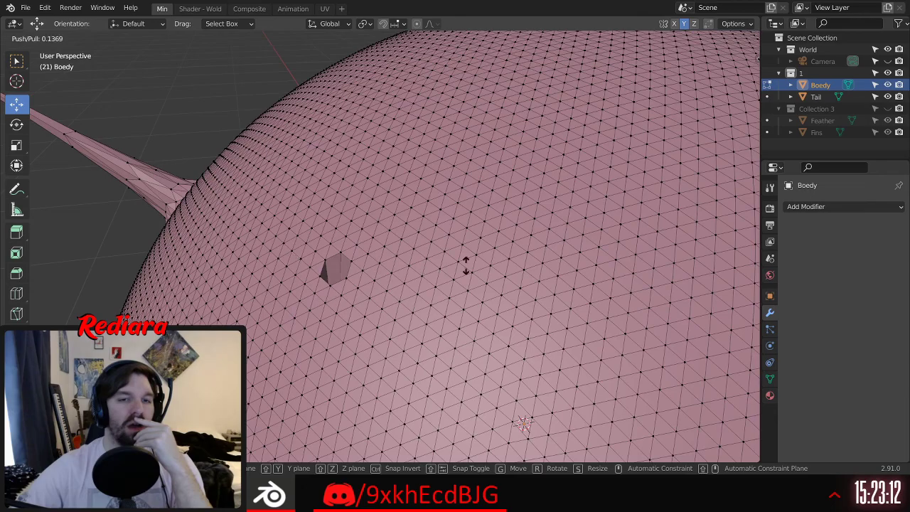
{"action": "left_click", "coordinate": [416, 414]}
{"action": "scroll", "coordinate": [223, 288], "scroll_direction": "down", "scroll_amount": 5}
{"action": "middle_click_drag", "start_coordinate": [222, 289], "coordinate": [321, 257]}
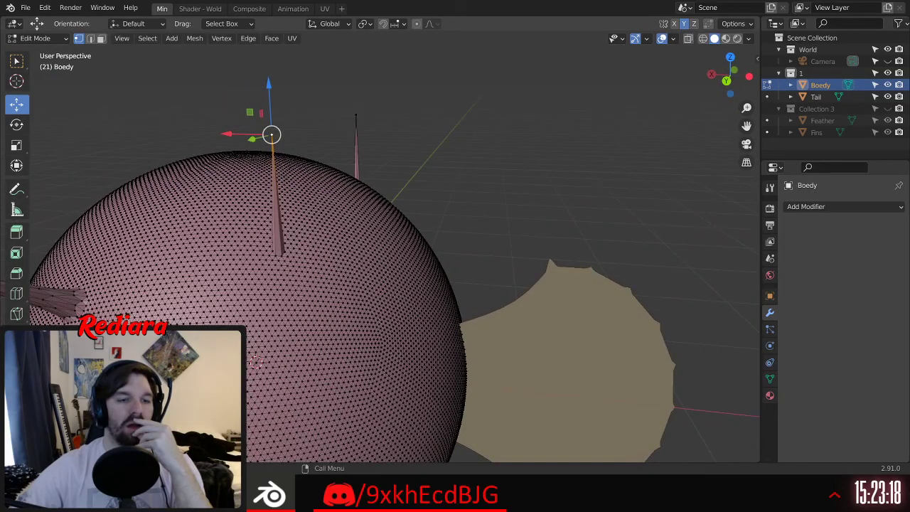
{"action": "key", "text": "ctrl+z"}
{"action": "middle_click_drag", "start_coordinate": [241, 233], "coordinate": [69, 232]}
{"action": "key", "text": "ctrl+z"}
{"action": "middle_click_drag", "start_coordinate": [292, 232], "coordinate": [320, 272]}
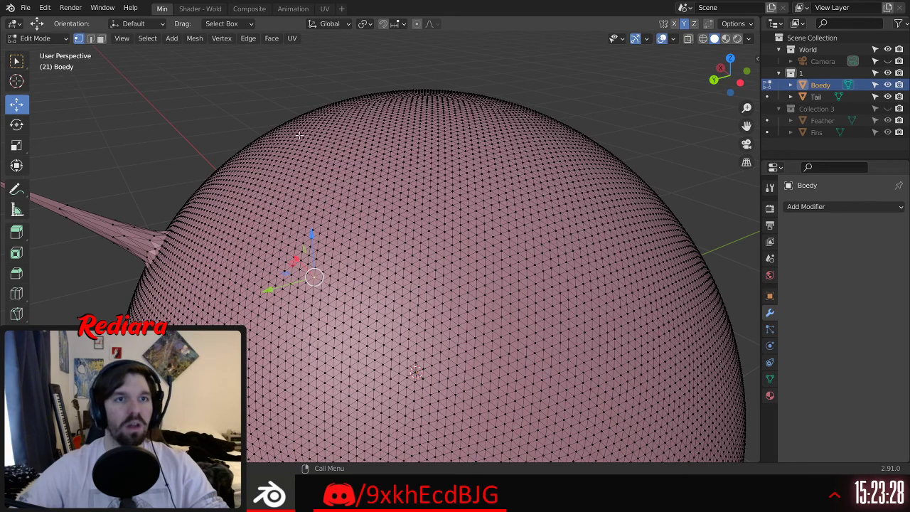
{"action": "left_click", "coordinate": [223, 38]}
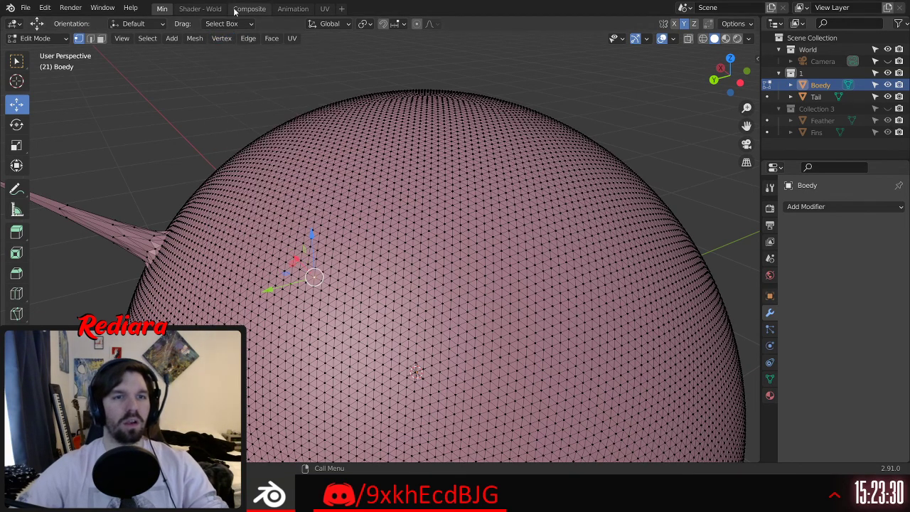
{"action": "left_click", "coordinate": [231, 38]}
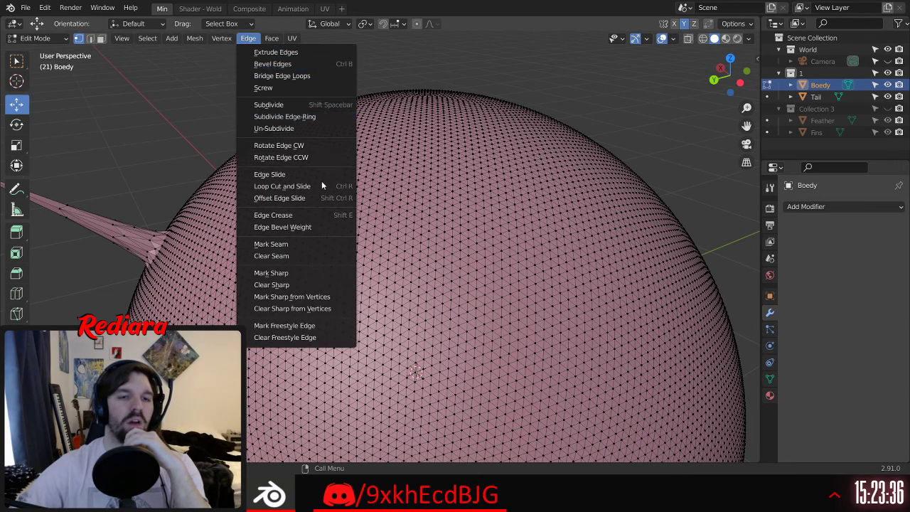
{"action": "left_click", "coordinate": [222, 39]}
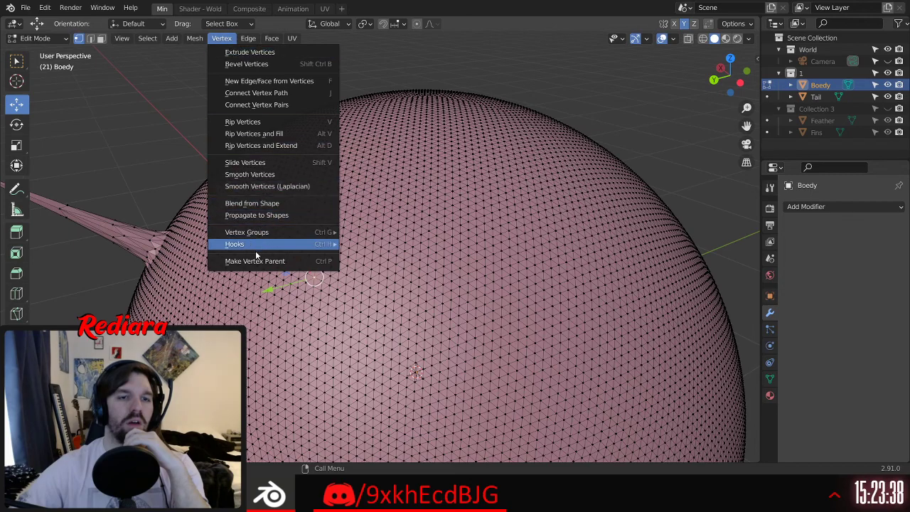
{"action": "mouse_move", "coordinate": [276, 249]}
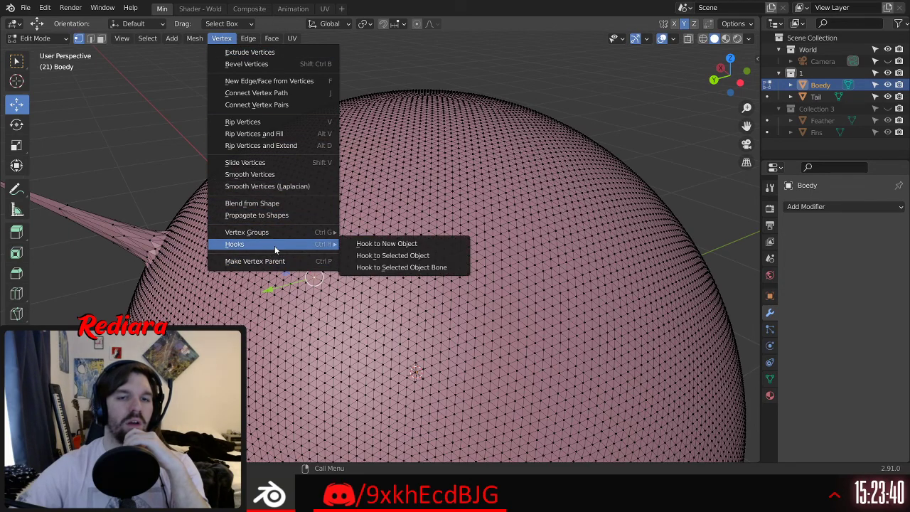
{"action": "left_click", "coordinate": [172, 107]}
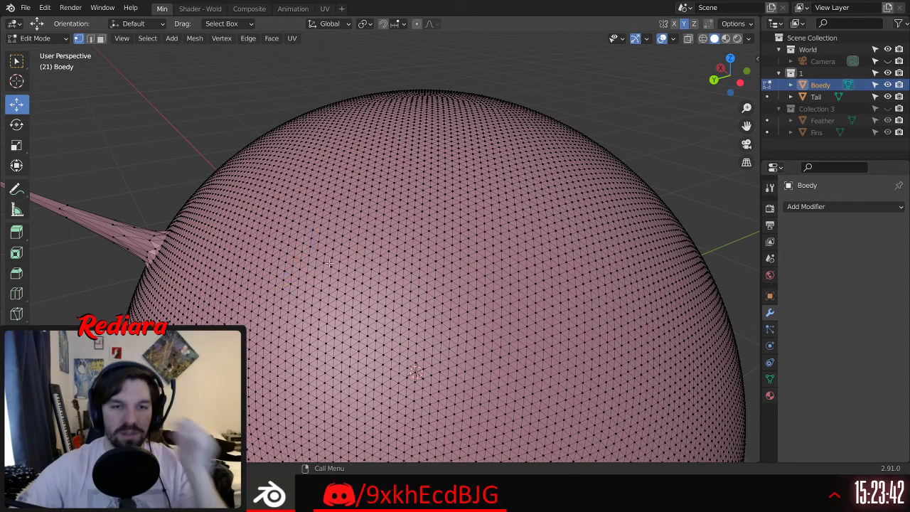
Step: Pull the selected vertex outward in the YZ plane into a spike, and reposition its tip from another angle
{"action": "middle_click_drag", "start_coordinate": [331, 267], "coordinate": [288, 244]}
{"action": "key", "text": "e"}
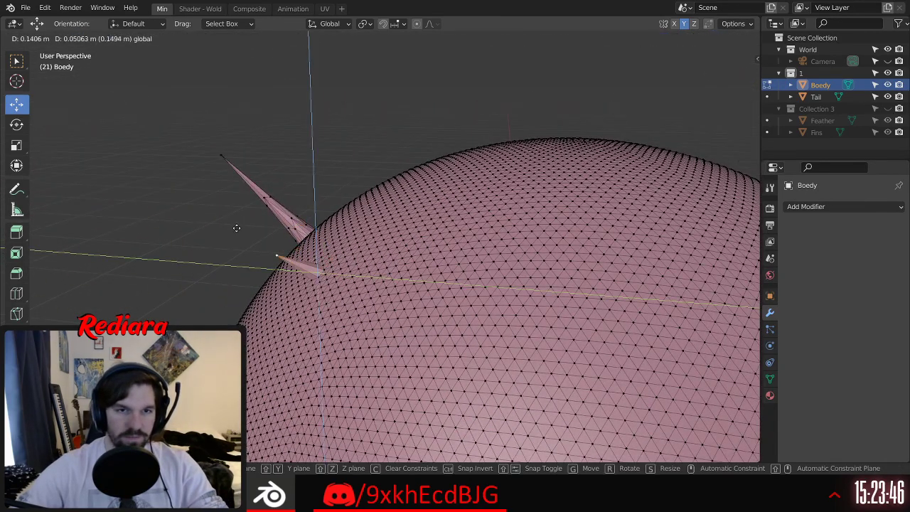
{"action": "left_click", "coordinate": [94, 154]}
{"action": "middle_click_drag", "start_coordinate": [94, 153], "coordinate": [186, 173]}
{"action": "middle_click_drag", "start_coordinate": [191, 275], "coordinate": [240, 276], "text": "shift"}
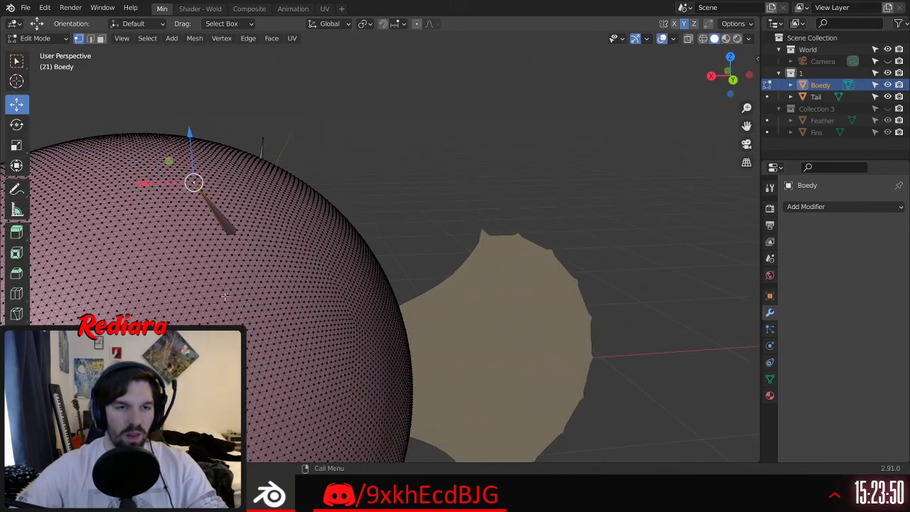
{"action": "left_click_drag", "start_coordinate": [194, 182], "coordinate": [452, 94]}
{"action": "middle_click_drag", "start_coordinate": [223, 217], "coordinate": [260, 236]}
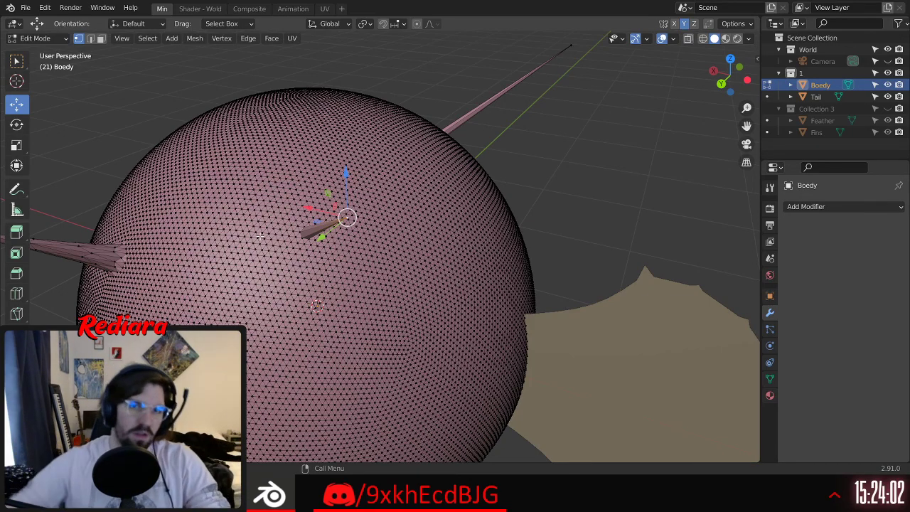
Step: Try to shift the new spike's tip back toward its base on the body, and undo it
{"action": "scroll", "coordinate": [259, 236], "scroll_direction": "up", "scroll_amount": 2}
{"action": "middle_click_drag", "start_coordinate": [306, 235], "coordinate": [274, 286], "text": "shift"}
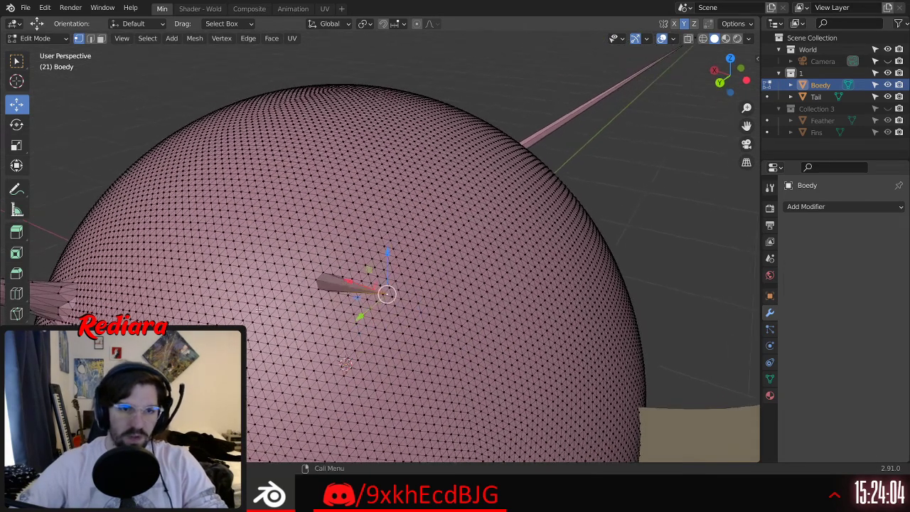
{"action": "left_click_drag", "start_coordinate": [349, 281], "coordinate": [326, 273]}
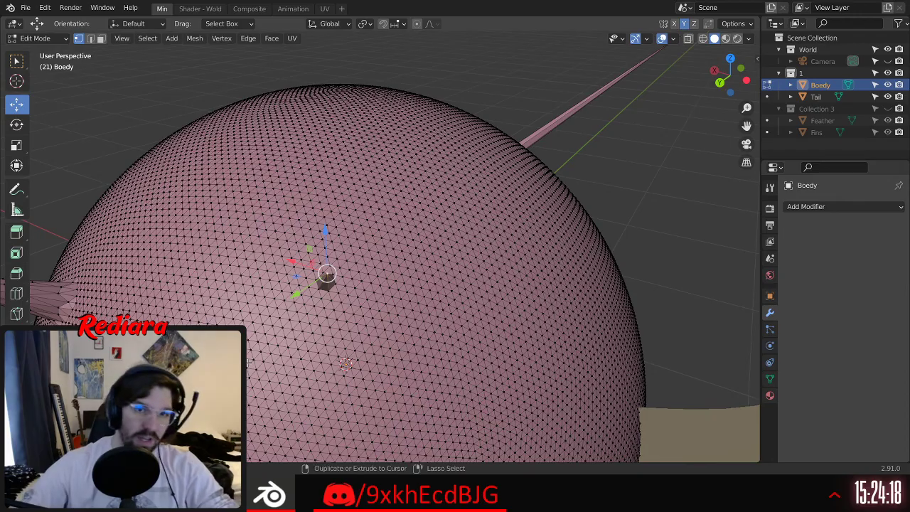
{"action": "key", "text": "ctrl+z"}
Step: Select the tip of the long front spike, try to move it onto the body's surface, and undo it
{"action": "middle_click_drag", "start_coordinate": [346, 364], "coordinate": [218, 225]}
{"action": "middle_click_drag", "start_coordinate": [253, 256], "coordinate": [198, 234]}
{"action": "left_click", "coordinate": [200, 237]}
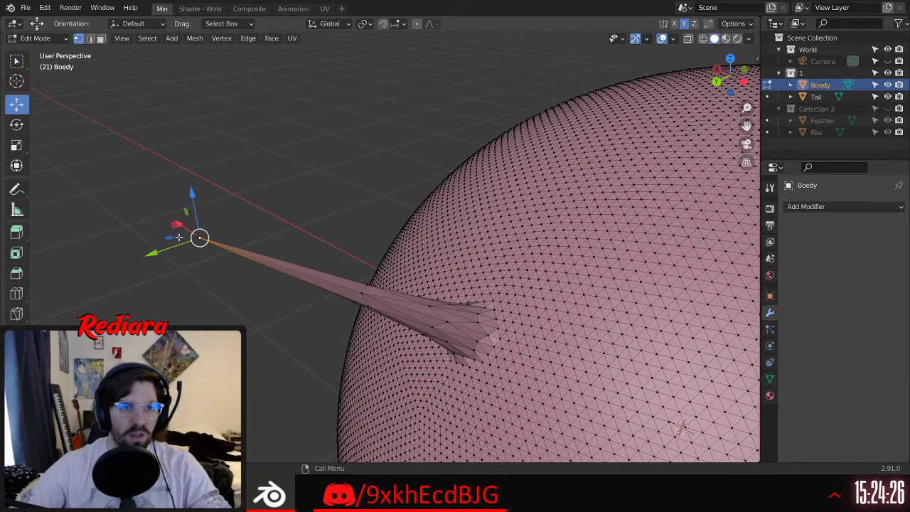
{"action": "left_click_drag", "start_coordinate": [177, 226], "coordinate": [481, 334]}
{"action": "left_click", "coordinate": [98, 451]}
{"action": "middle_click_drag", "start_coordinate": [455, 312], "coordinate": [521, 299]}
{"action": "scroll", "coordinate": [520, 299], "scroll_direction": "up", "scroll_amount": 4}
{"action": "middle_click_drag", "start_coordinate": [457, 308], "coordinate": [349, 288]}
{"action": "key", "text": "ctrl+z"}
{"action": "scroll", "coordinate": [280, 199], "scroll_direction": "down", "scroll_amount": 3}
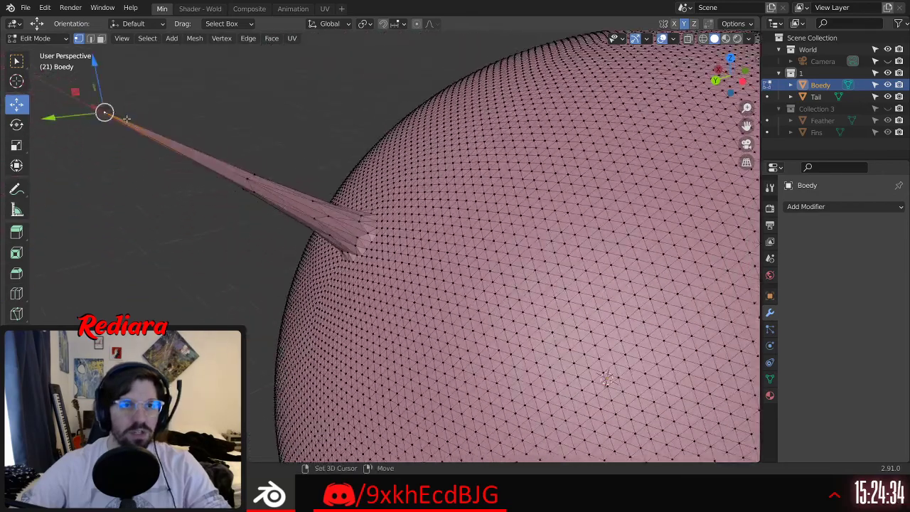
Step: Try once more to bring the front spike's tip in to its base in the YZ plane, and undo it
{"action": "left_click_drag", "start_coordinate": [79, 93], "coordinate": [353, 236]}
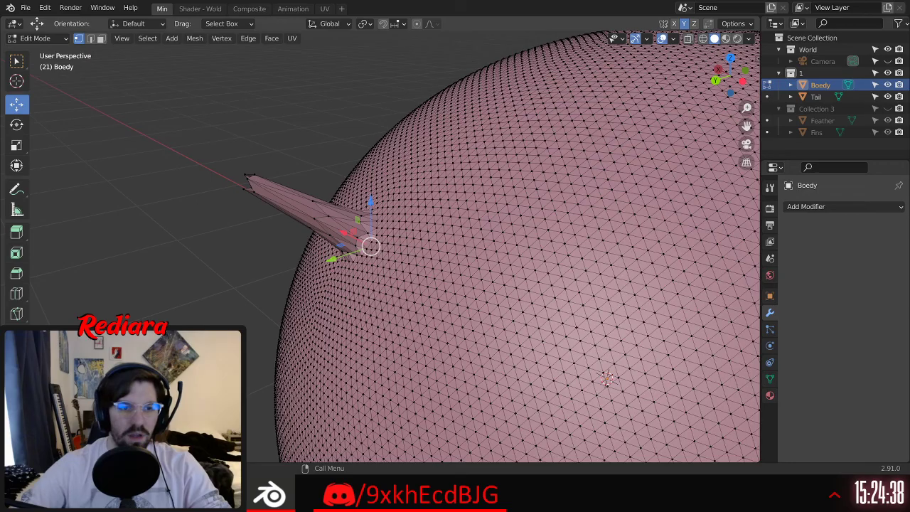
{"action": "scroll", "coordinate": [379, 232], "scroll_direction": "up", "scroll_amount": 3}
{"action": "middle_click_drag", "start_coordinate": [379, 232], "coordinate": [431, 216]}
{"action": "key", "text": "ctrl+z"}
{"action": "middle_click_drag", "start_coordinate": [355, 259], "coordinate": [400, 270]}
{"action": "scroll", "coordinate": [290, 264], "scroll_direction": "down", "scroll_amount": 5}
{"action": "scroll", "coordinate": [341, 246], "scroll_direction": "down", "scroll_amount": 3}
{"action": "middle_click_drag", "start_coordinate": [315, 246], "coordinate": [291, 247]}
{"action": "scroll", "coordinate": [291, 247], "scroll_direction": "up", "scroll_amount": 4}
Step: Switch the body to Sculpt Mode and smooth down the spike on its side with the Smooth brush
{"action": "left_click", "coordinate": [39, 39]}
{"action": "left_click", "coordinate": [37, 77]}
{"action": "mouse_move", "coordinate": [109, 210]}
{"action": "middle_mouse_down"}
{"action": "mouse_move", "coordinate": [45, 161]}
{"action": "mouse_move", "coordinate": [302, 134]}
{"action": "middle_mouse_up"}
{"action": "middle_click_drag", "start_coordinate": [107, 84], "coordinate": [361, 85], "text": "shift"}
{"action": "scroll", "coordinate": [298, 83], "scroll_direction": "down", "scroll_amount": 3}
{"action": "mouse_move", "coordinate": [275, 83]}
{"action": "middle_mouse_down", "text": "shift"}
{"action": "mouse_move", "coordinate": [380, 147]}
{"action": "mouse_move", "coordinate": [282, 136]}
{"action": "middle_mouse_up", "text": "shift"}
{"action": "mouse_move", "coordinate": [283, 136]}
{"action": "left_mouse_down"}
{"action": "mouse_move", "coordinate": [283, 122]}
{"action": "mouse_move", "coordinate": [311, 162]}
{"action": "mouse_move", "coordinate": [349, 177]}
{"action": "left_mouse_up"}
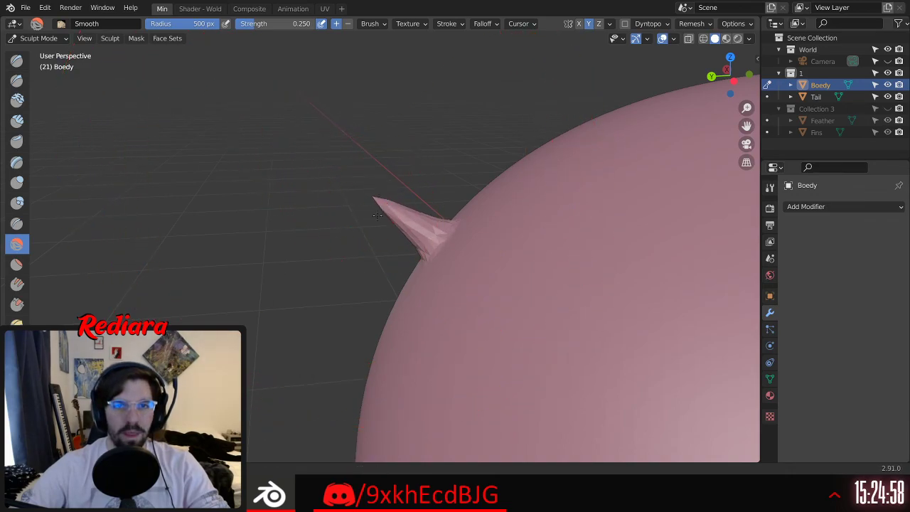
{"action": "left_click_drag", "start_coordinate": [391, 198], "coordinate": [416, 218]}
Step: Smooth away the remaining bumps on the body's sides with the Smooth brush and check the shape all around
{"action": "middle_click_drag", "start_coordinate": [416, 218], "coordinate": [491, 246]}
{"action": "mouse_move", "coordinate": [419, 238]}
{"action": "left_mouse_down"}
{"action": "mouse_move", "coordinate": [413, 231]}
{"action": "mouse_move", "coordinate": [427, 260]}
{"action": "mouse_move", "coordinate": [401, 240]}
{"action": "left_mouse_up"}
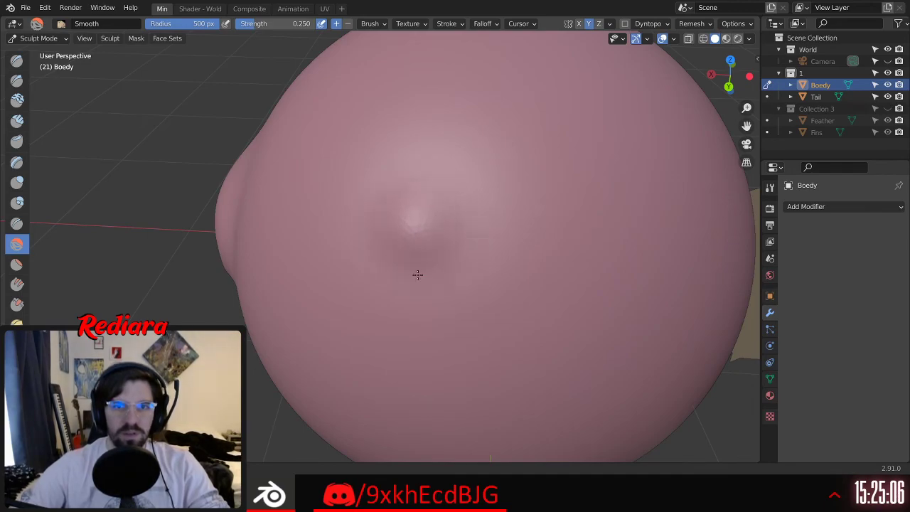
{"action": "left_click_drag", "start_coordinate": [424, 285], "coordinate": [432, 203]}
{"action": "mouse_move", "coordinate": [432, 203]}
{"action": "middle_mouse_down"}
{"action": "mouse_move", "coordinate": [386, 211]}
{"action": "mouse_move", "coordinate": [396, 211]}
{"action": "middle_mouse_up"}
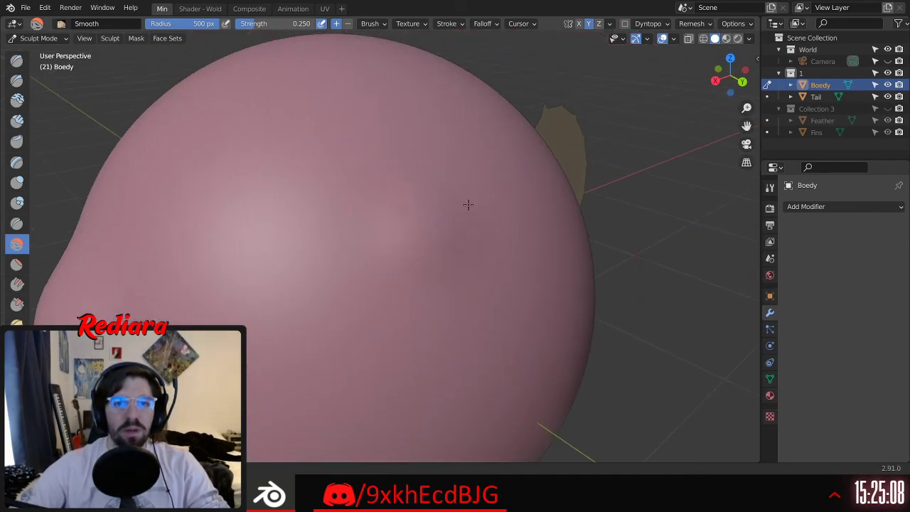
{"action": "mouse_move", "coordinate": [427, 206]}
{"action": "left_mouse_down"}
{"action": "mouse_move", "coordinate": [464, 195]}
{"action": "mouse_move", "coordinate": [488, 242]}
{"action": "left_mouse_up"}
{"action": "mouse_move", "coordinate": [459, 227]}
{"action": "middle_mouse_down"}
{"action": "mouse_move", "coordinate": [525, 194]}
{"action": "mouse_move", "coordinate": [455, 252]}
{"action": "middle_mouse_up"}
{"action": "mouse_move", "coordinate": [387, 279]}
{"action": "middle_mouse_down"}
{"action": "mouse_move", "coordinate": [406, 230]}
{"action": "mouse_move", "coordinate": [445, 259]}
{"action": "middle_mouse_up"}
{"action": "mouse_move", "coordinate": [451, 221]}
{"action": "middle_mouse_down"}
{"action": "mouse_move", "coordinate": [357, 211]}
{"action": "mouse_move", "coordinate": [468, 215]}
{"action": "middle_mouse_up"}
{"action": "scroll", "coordinate": [455, 215], "scroll_direction": "down", "scroll_amount": 4}
{"action": "middle_click_drag", "start_coordinate": [379, 199], "coordinate": [469, 201]}
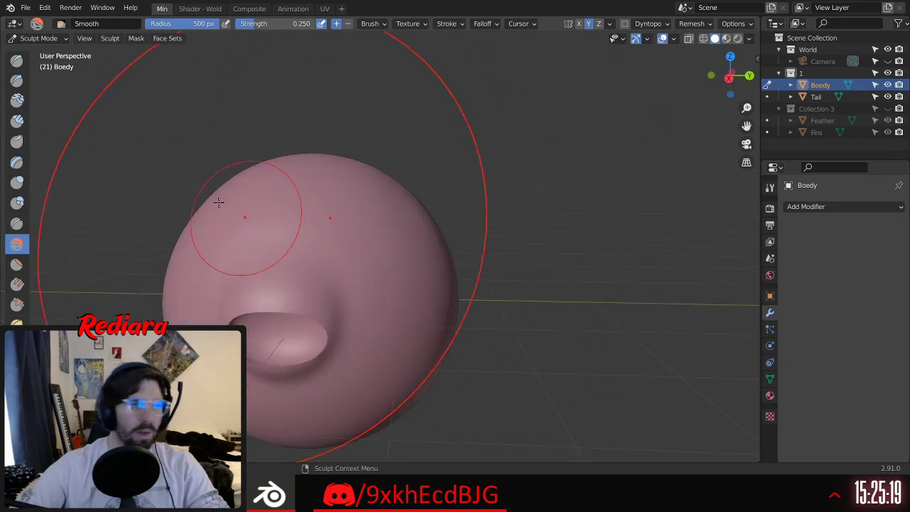
Step: Return the body to Object Mode and deselect it
{"action": "left_click", "coordinate": [38, 39]}
{"action": "left_click", "coordinate": [35, 52]}
{"action": "middle_click_drag", "start_coordinate": [323, 196], "coordinate": [284, 199]}
{"action": "left_click", "coordinate": [574, 104]}
{"action": "middle_click_drag", "start_coordinate": [525, 180], "coordinate": [413, 254]}
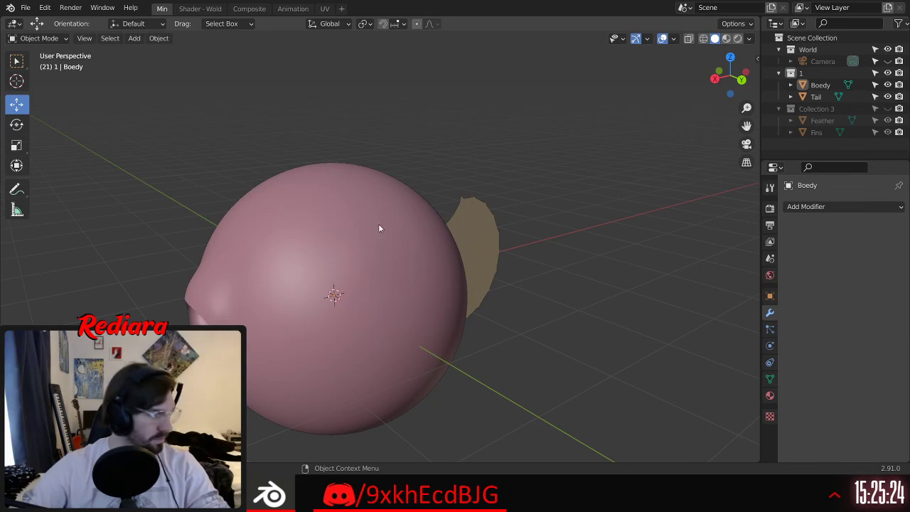
Step: Put the body into Edit Mode with face selection and select a small patch of faces on its side
{"action": "scroll", "coordinate": [187, 240], "scroll_direction": "up", "scroll_amount": 3}
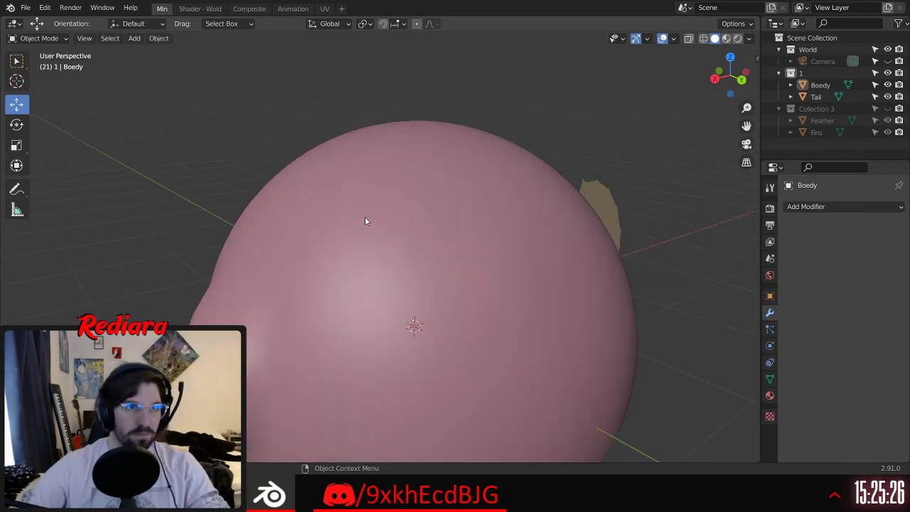
{"action": "left_click", "coordinate": [350, 218]}
{"action": "left_click", "coordinate": [38, 38]}
{"action": "left_click", "coordinate": [60, 65]}
{"action": "middle_click_drag", "start_coordinate": [406, 277], "coordinate": [341, 256]}
{"action": "scroll", "coordinate": [340, 329], "scroll_direction": "up", "scroll_amount": 6}
{"action": "middle_click_drag", "start_coordinate": [349, 225], "coordinate": [339, 194]}
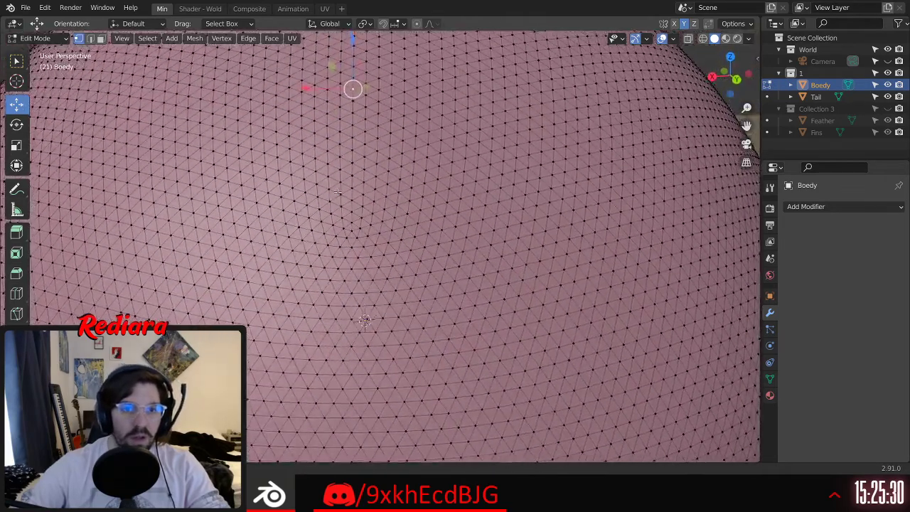
{"action": "scroll", "coordinate": [350, 225], "scroll_direction": "up", "scroll_amount": 4}
{"action": "scroll", "coordinate": [364, 260], "scroll_direction": "down", "scroll_amount": 3}
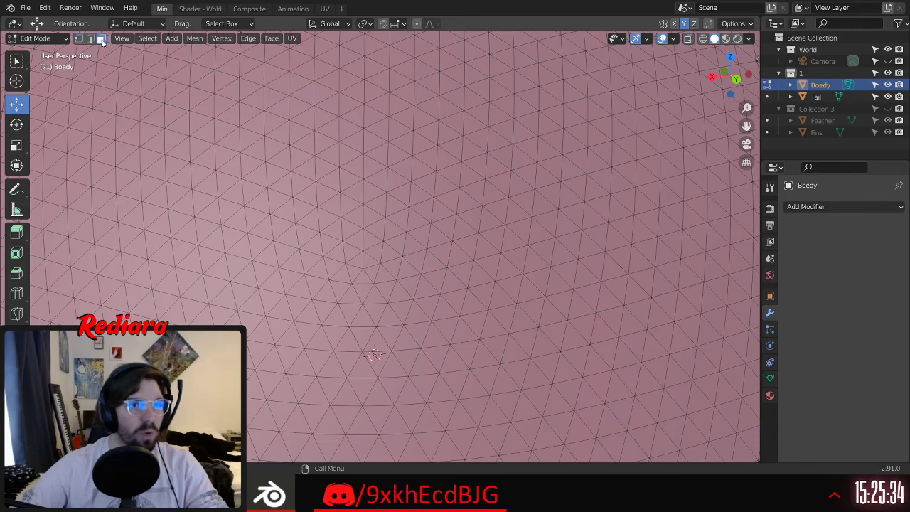
{"action": "left_click_drag", "start_coordinate": [353, 262], "coordinate": [369, 272]}
Step: Try to extrude the selected side patch along its normals into a long spike, and undo the extrusion
{"action": "scroll", "coordinate": [369, 273], "scroll_direction": "down", "scroll_amount": 7}
{"action": "right_click", "coordinate": [375, 276]}
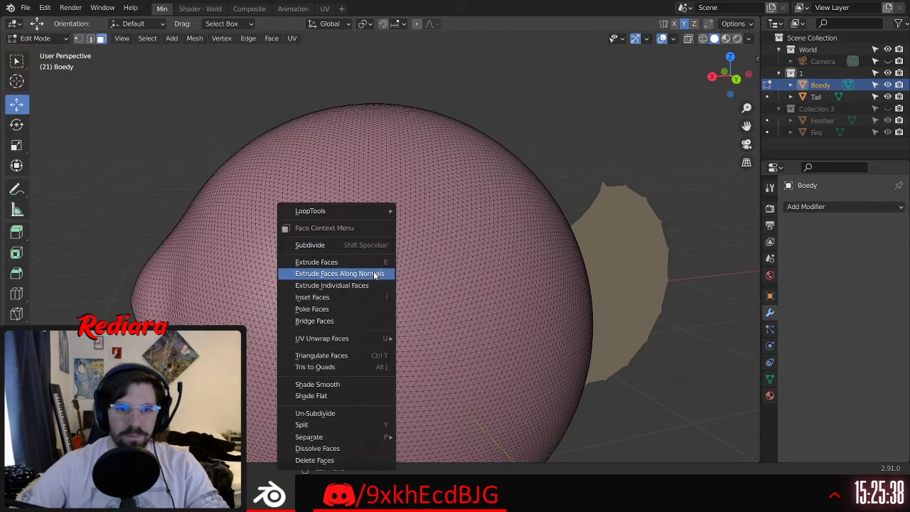
{"action": "left_click", "coordinate": [372, 275]}
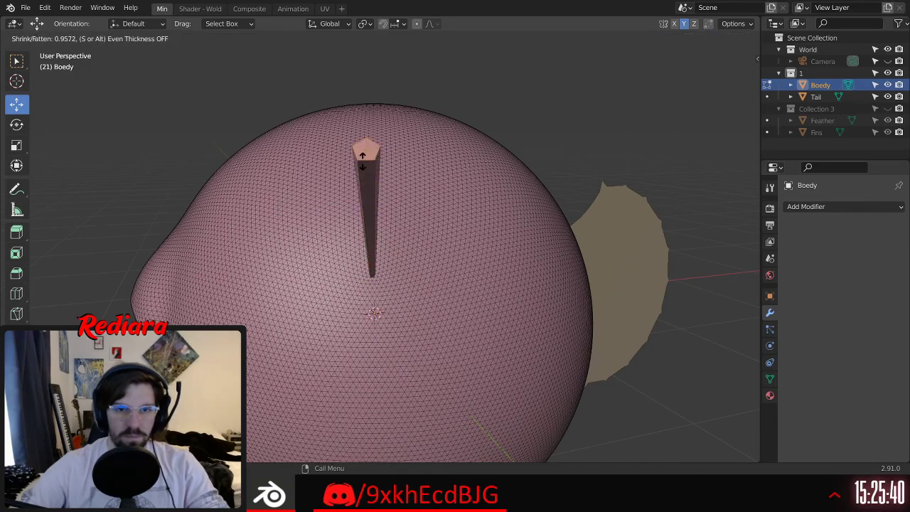
{"action": "left_click", "coordinate": [358, 237]}
{"action": "middle_click_drag", "start_coordinate": [358, 237], "coordinate": [291, 275]}
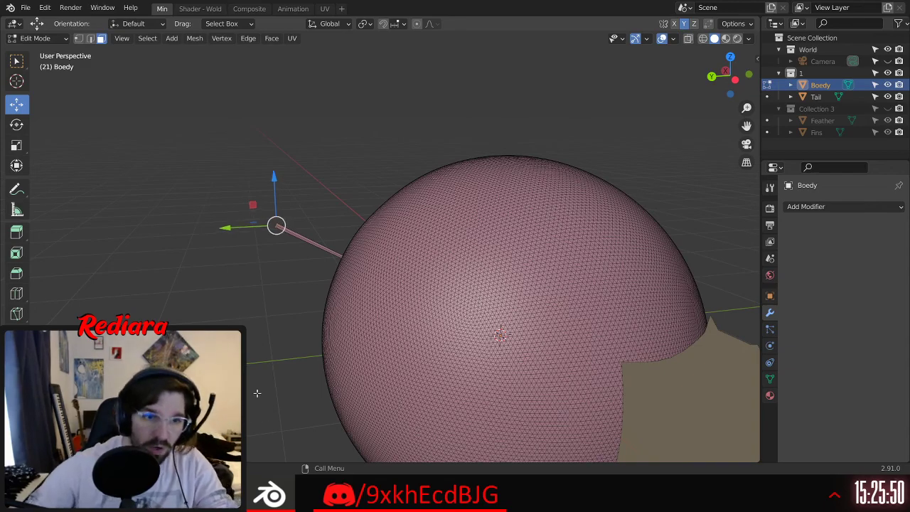
{"action": "scroll", "coordinate": [498, 284], "scroll_direction": "down", "scroll_amount": 4}
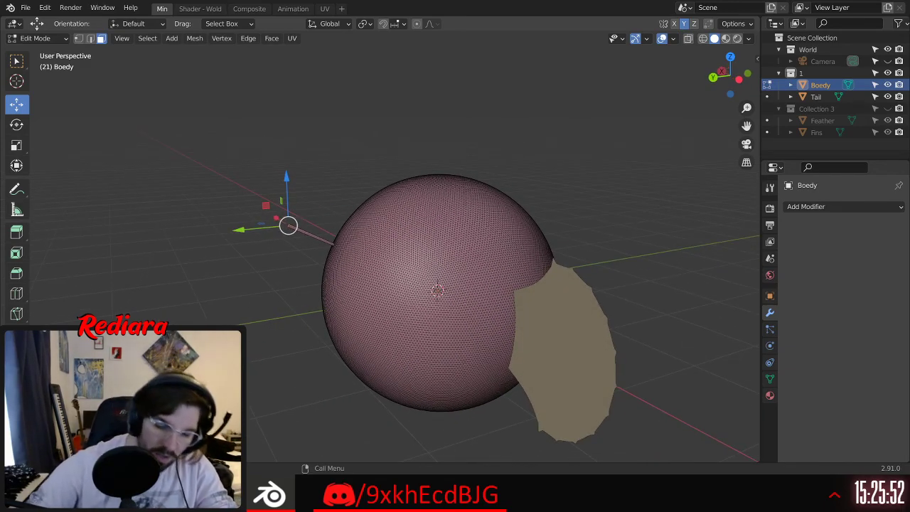
{"action": "key", "text": "ctrl+z"}
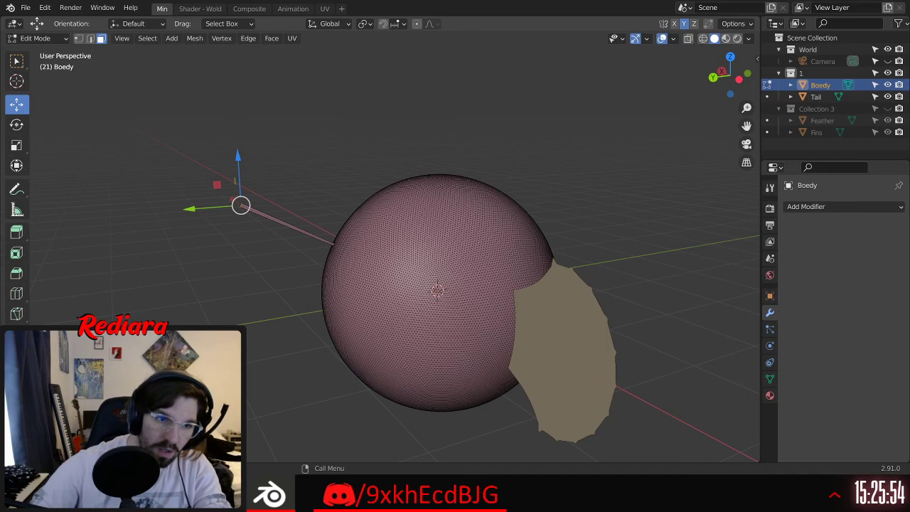
{"action": "scroll", "coordinate": [256, 235], "scroll_direction": "up", "scroll_amount": 4}
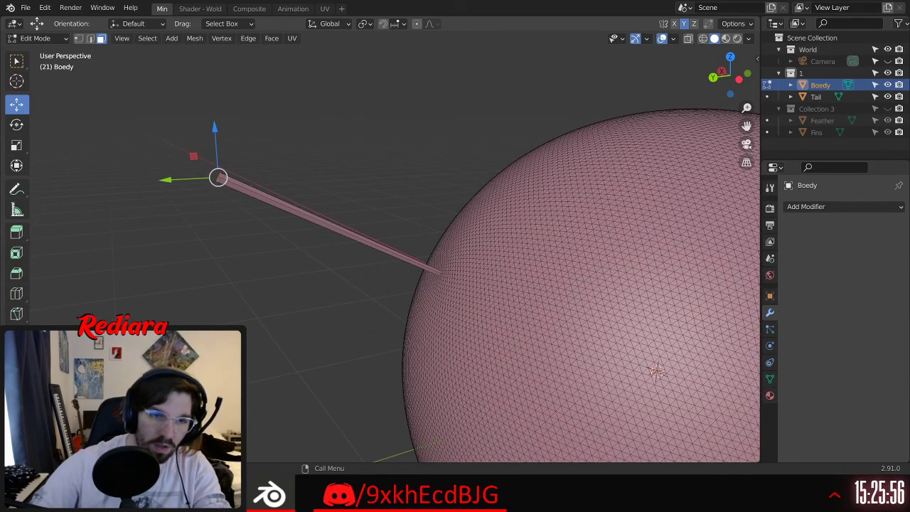
{"action": "key", "text": "ctrl+z"}
{"action": "key", "text": "ctrl+z"}
{"action": "key", "text": "ctrl+z"}
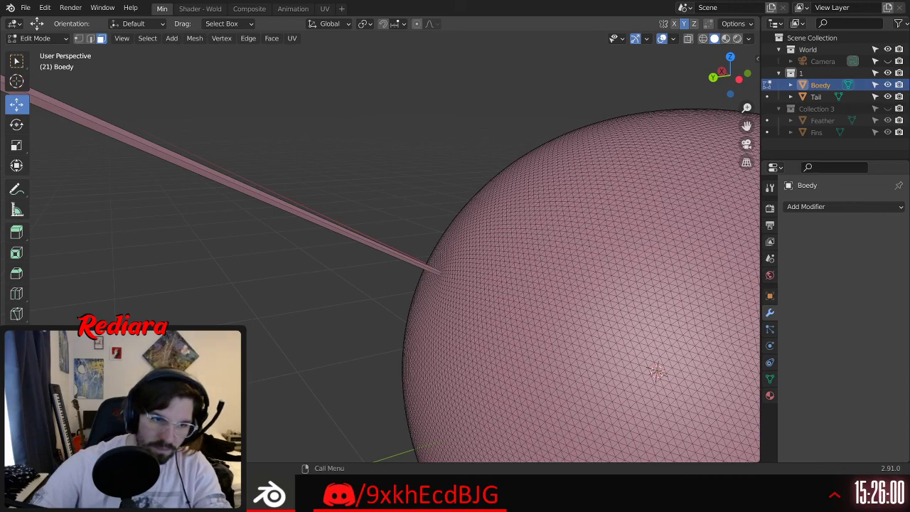
{"action": "key", "text": "ctrl+z"}
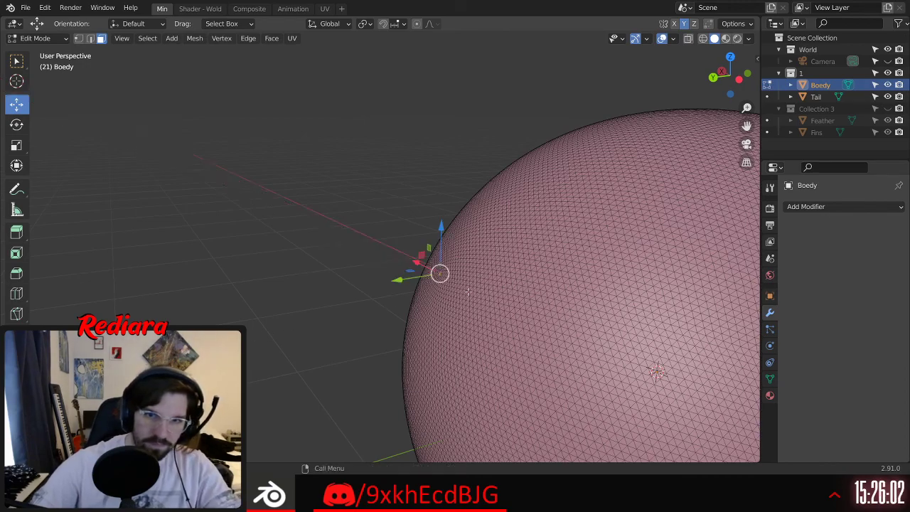
Step: Extrude the selected side patch along its normals and shorten the extrusion to a moderate spike length
{"action": "right_click", "coordinate": [440, 273]}
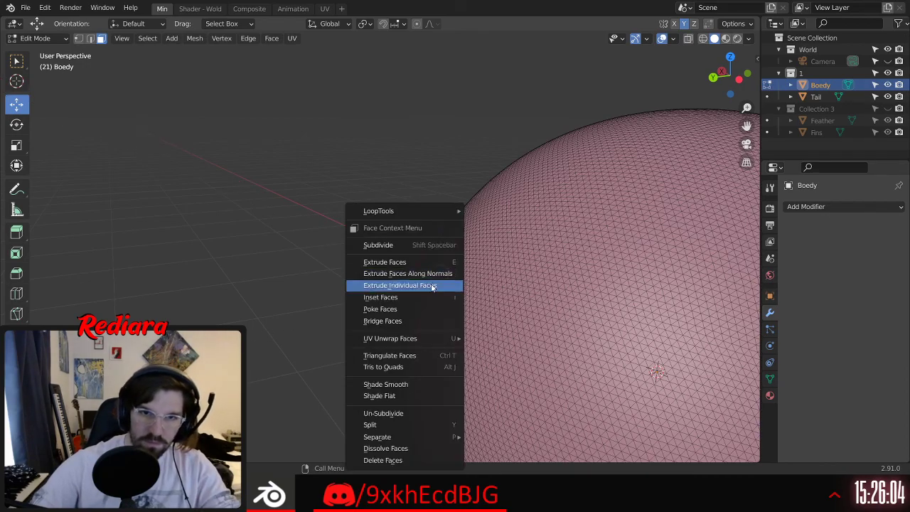
{"action": "left_click", "coordinate": [433, 274]}
{"action": "left_click", "coordinate": [282, 225]}
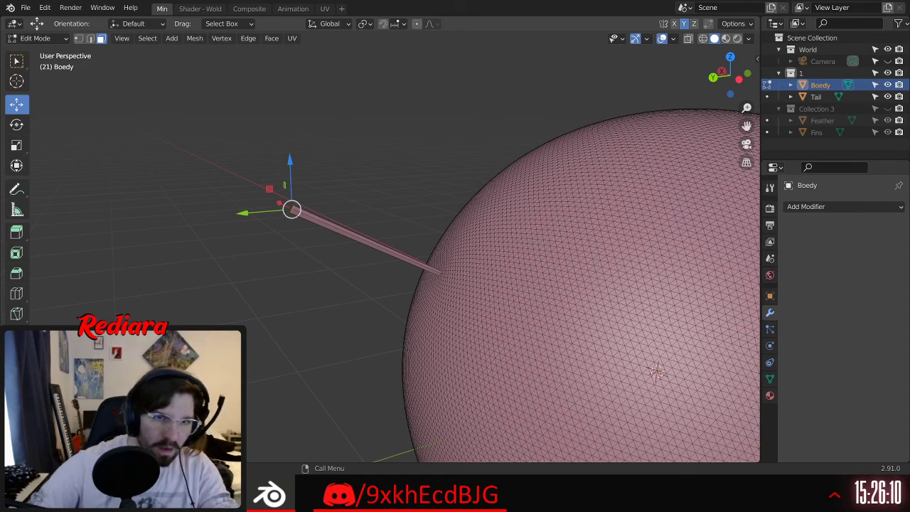
{"action": "key", "text": "ctrl+z"}
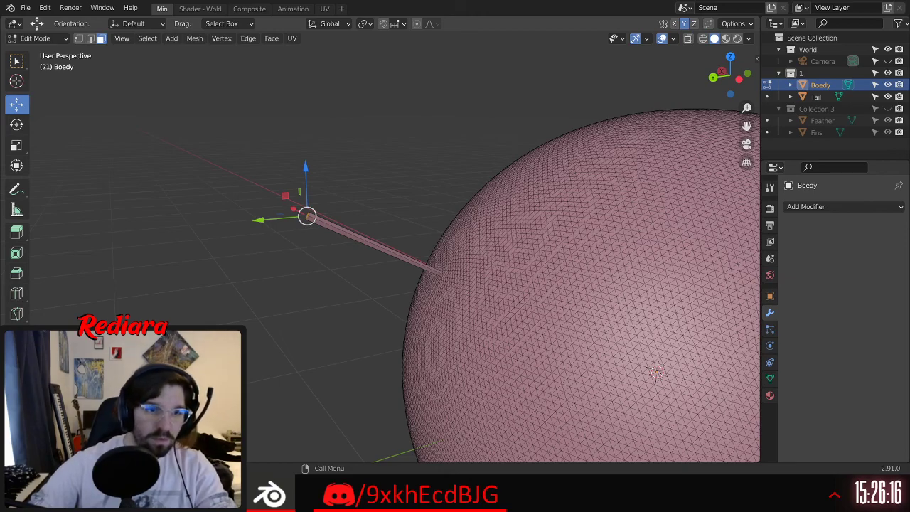
{"action": "key", "text": "ctrl+z"}
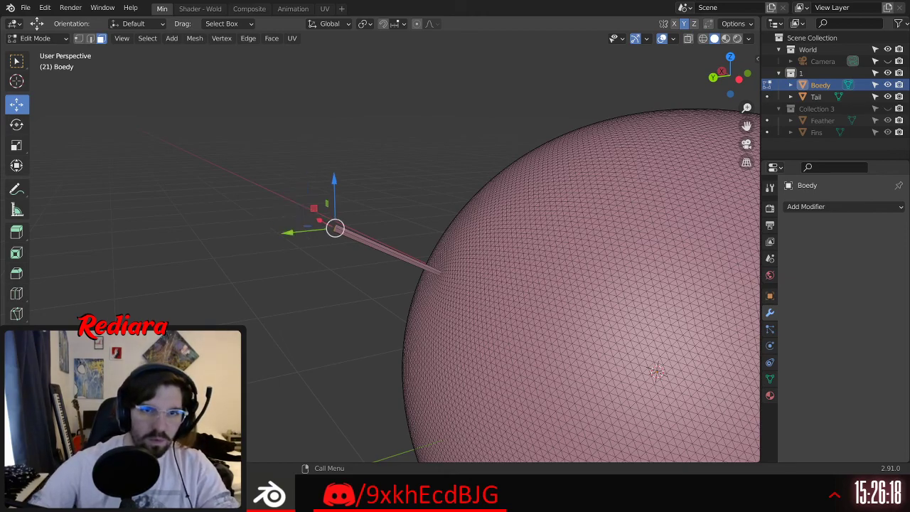
Step: Enable proportional editing for the spike's extrusion, change its falloff from the rounded shape, and shrink its influence to the spike's base
{"action": "scroll", "coordinate": [348, 242], "scroll_direction": "down", "scroll_amount": 4}
{"action": "middle_click_drag", "start_coordinate": [348, 242], "coordinate": [382, 225]}
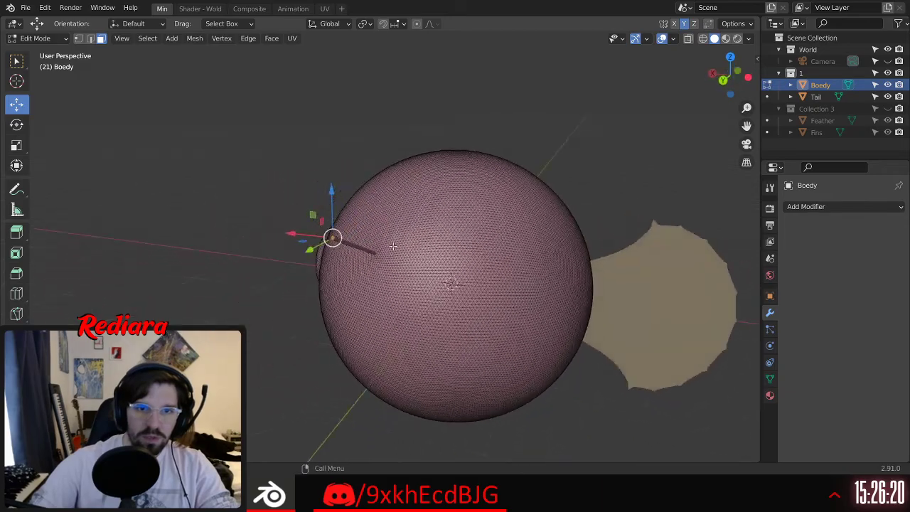
{"action": "scroll", "coordinate": [380, 224], "scroll_direction": "up", "scroll_amount": 5}
{"action": "middle_click_drag", "start_coordinate": [333, 258], "coordinate": [321, 282]}
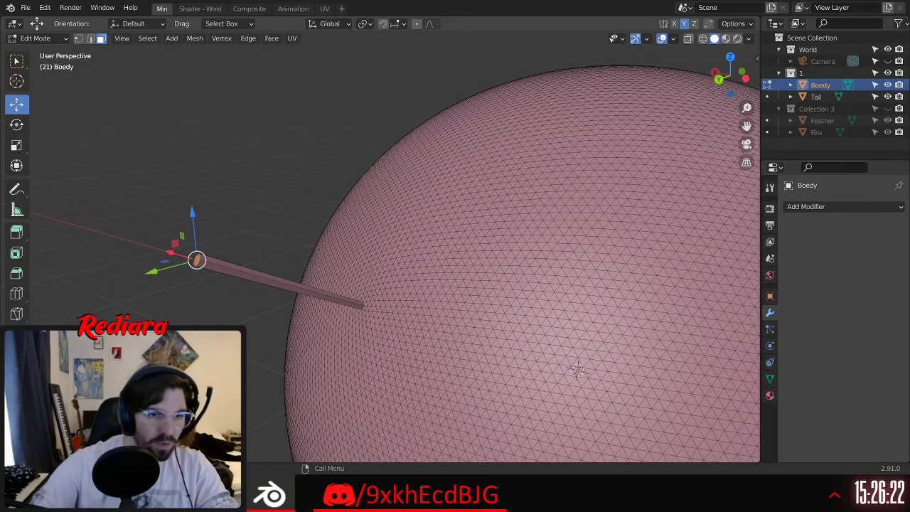
{"action": "left_click", "coordinate": [107, 451]}
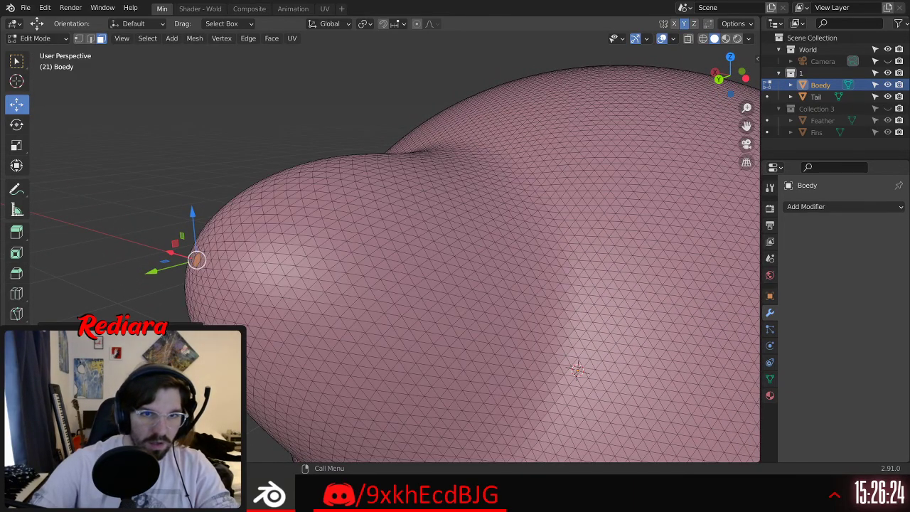
{"action": "left_click", "coordinate": [152, 411]}
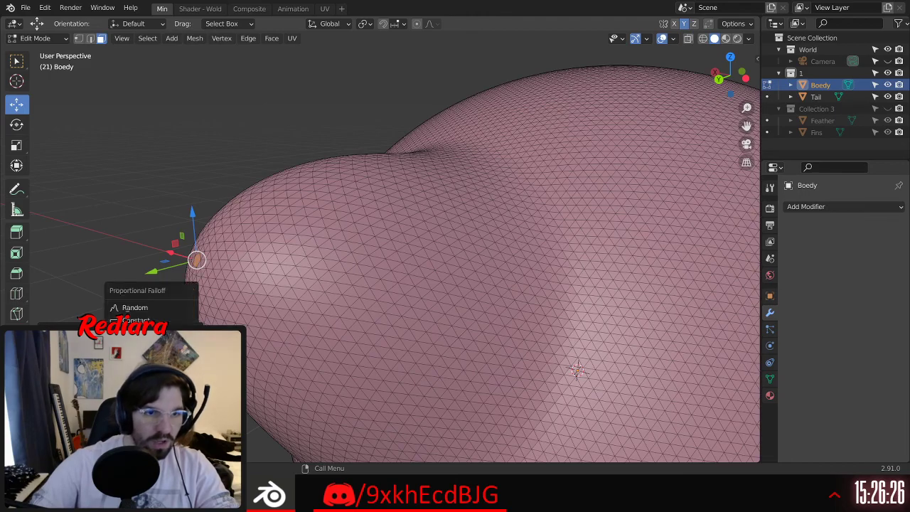
{"action": "left_click", "coordinate": [135, 334]}
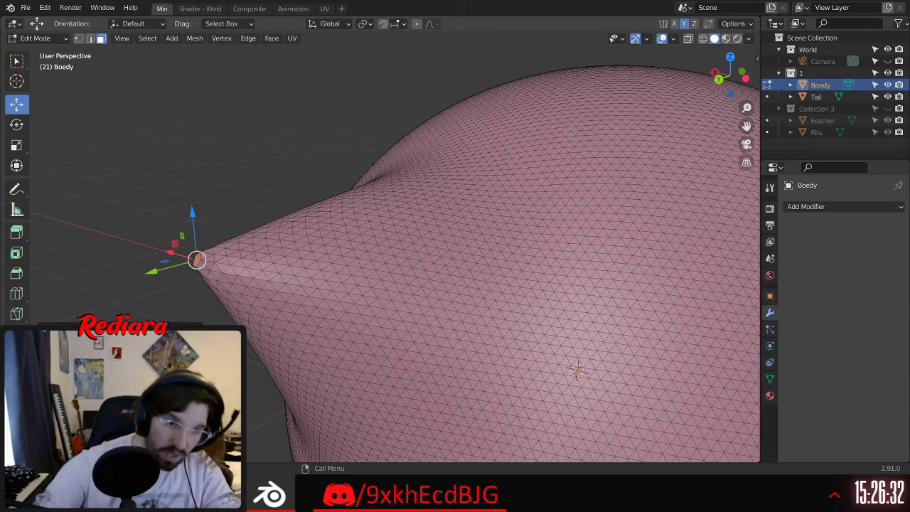
{"action": "key", "text": "Return"}
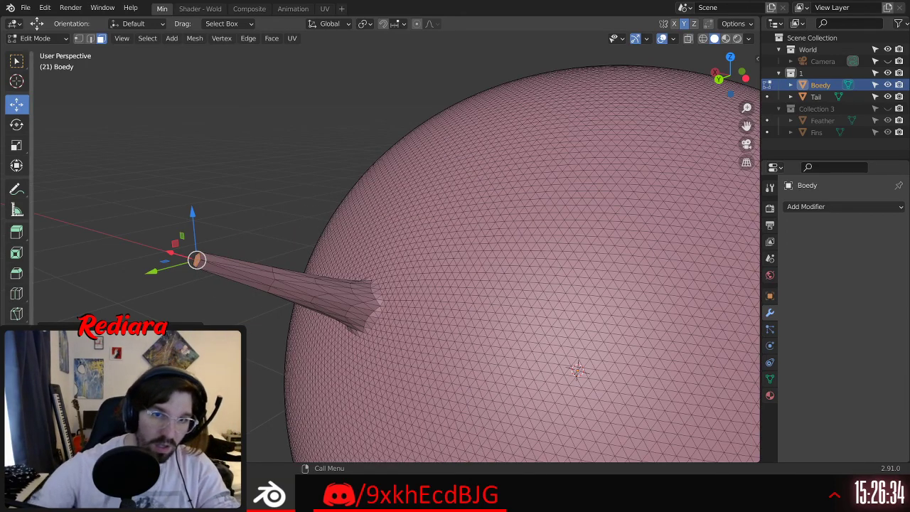
Step: Examine the first spike's taper and flared base from close up and from around the body
{"action": "scroll", "coordinate": [222, 273], "scroll_direction": "down", "scroll_amount": 4}
{"action": "middle_click_drag", "start_coordinate": [258, 290], "coordinate": [280, 246]}
{"action": "scroll", "coordinate": [249, 277], "scroll_direction": "up", "scroll_amount": 4}
{"action": "middle_click_drag", "start_coordinate": [349, 205], "coordinate": [472, 297], "text": "shift"}
{"action": "scroll", "coordinate": [471, 297], "scroll_direction": "up", "scroll_amount": 8}
{"action": "scroll", "coordinate": [471, 298], "scroll_direction": "down", "scroll_amount": 5}
{"action": "middle_click_drag", "start_coordinate": [557, 319], "coordinate": [385, 255]}
{"action": "scroll", "coordinate": [499, 278], "scroll_direction": "down", "scroll_amount": 3}
{"action": "middle_click_drag", "start_coordinate": [579, 322], "coordinate": [419, 258], "text": "shift"}
{"action": "scroll", "coordinate": [419, 258], "scroll_direction": "down", "scroll_amount": 4}
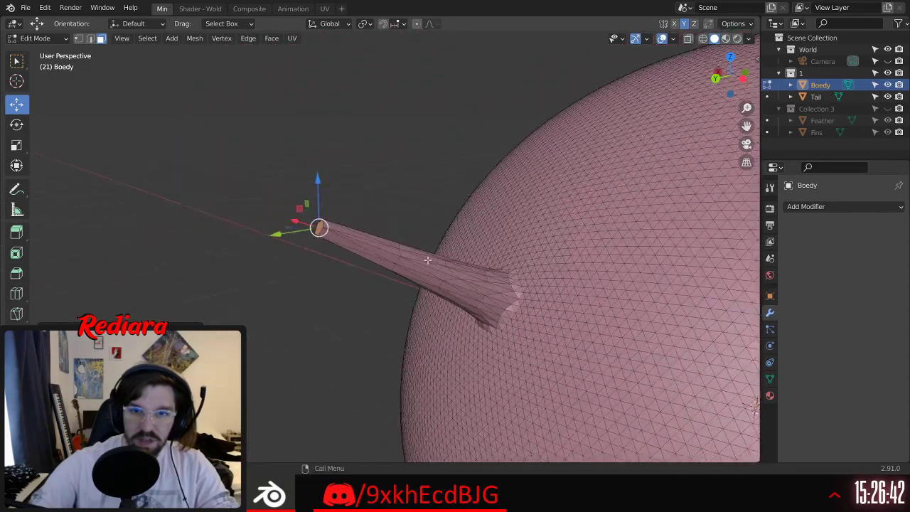
{"action": "middle_click_drag", "start_coordinate": [523, 281], "coordinate": [684, 276]}
{"action": "scroll", "coordinate": [633, 297], "scroll_direction": "down", "scroll_amount": 3}
{"action": "middle_click_drag", "start_coordinate": [478, 279], "coordinate": [499, 279]}
{"action": "middle_click_drag", "start_coordinate": [552, 299], "coordinate": [477, 260], "text": "shift"}
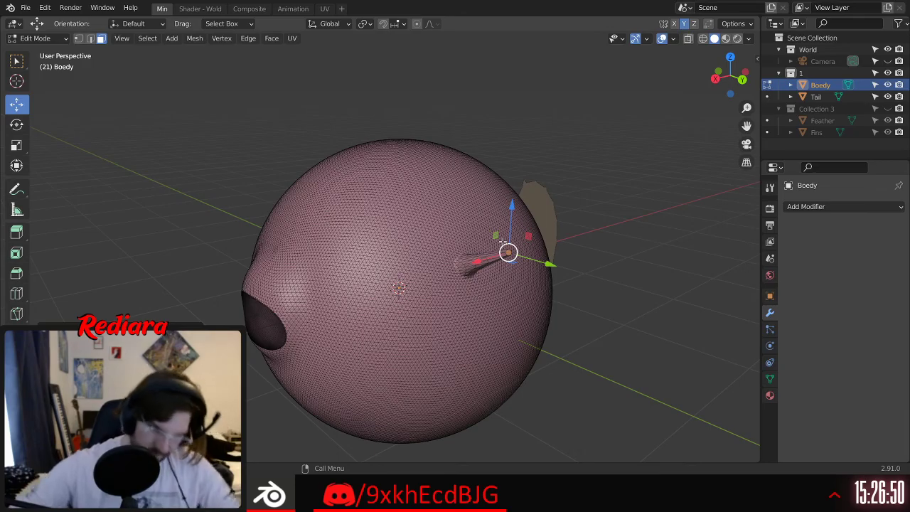
Step: Select another small patch of faces between the first spike and the tail, and extrude it along its normals into a second spike
{"action": "middle_click_drag", "start_coordinate": [322, 217], "coordinate": [390, 260]}
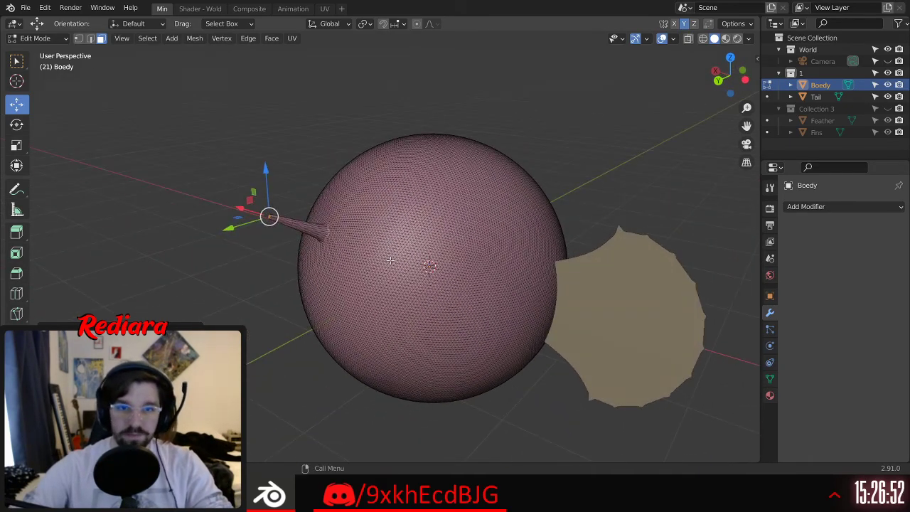
{"action": "middle_click_drag", "start_coordinate": [540, 204], "coordinate": [519, 221]}
{"action": "scroll", "coordinate": [498, 242], "scroll_direction": "up", "scroll_amount": 6}
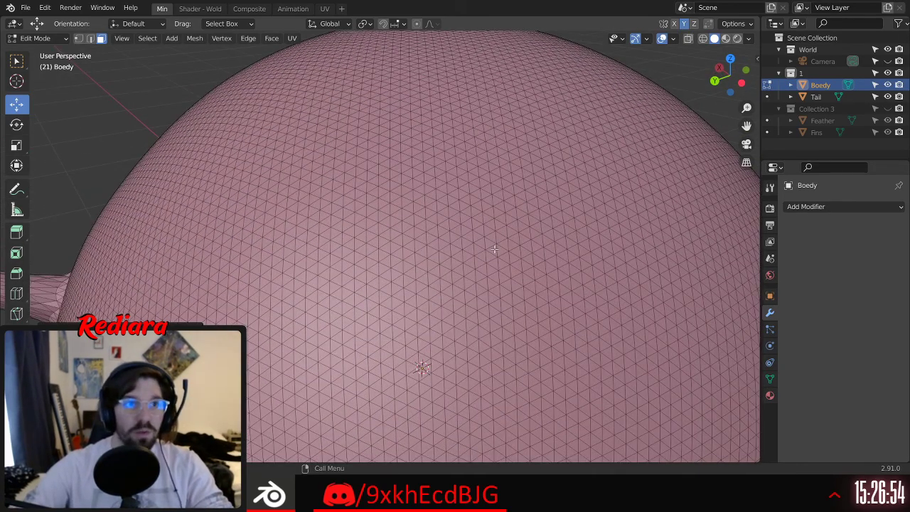
{"action": "scroll", "coordinate": [464, 278], "scroll_direction": "up", "scroll_amount": 3}
{"action": "key", "text": "w"}
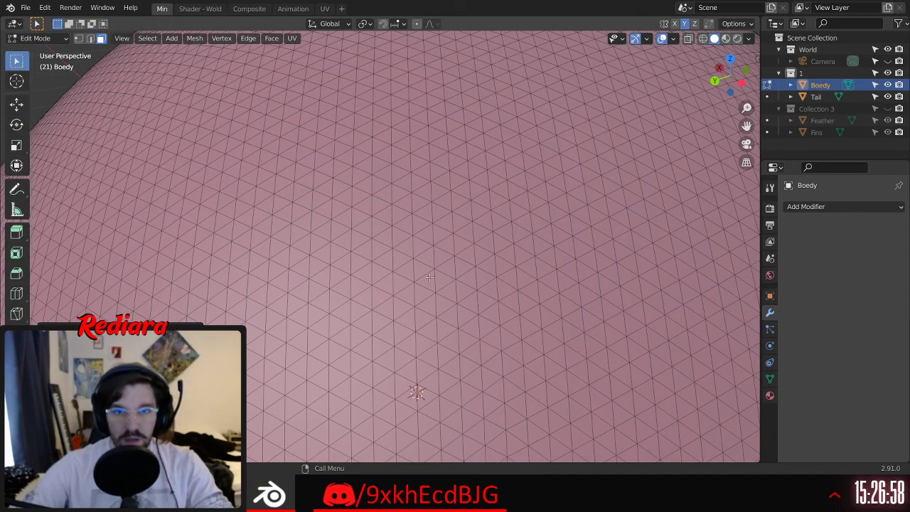
{"action": "scroll", "coordinate": [388, 252], "scroll_direction": "down", "scroll_amount": 6}
{"action": "scroll", "coordinate": [396, 258], "scroll_direction": "up", "scroll_amount": 6}
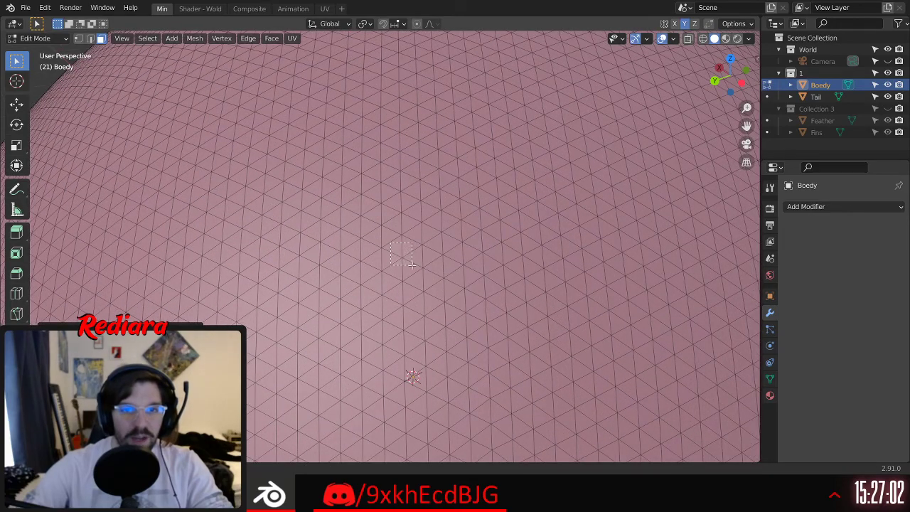
{"action": "left_click", "coordinate": [404, 263]}
{"action": "right_click", "coordinate": [410, 268]}
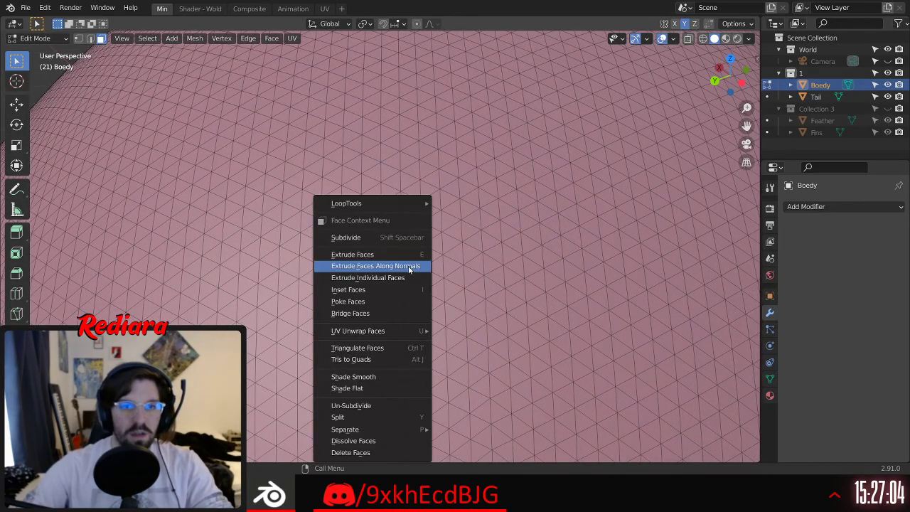
{"action": "left_click", "coordinate": [409, 266]}
{"action": "left_click", "coordinate": [377, 160]}
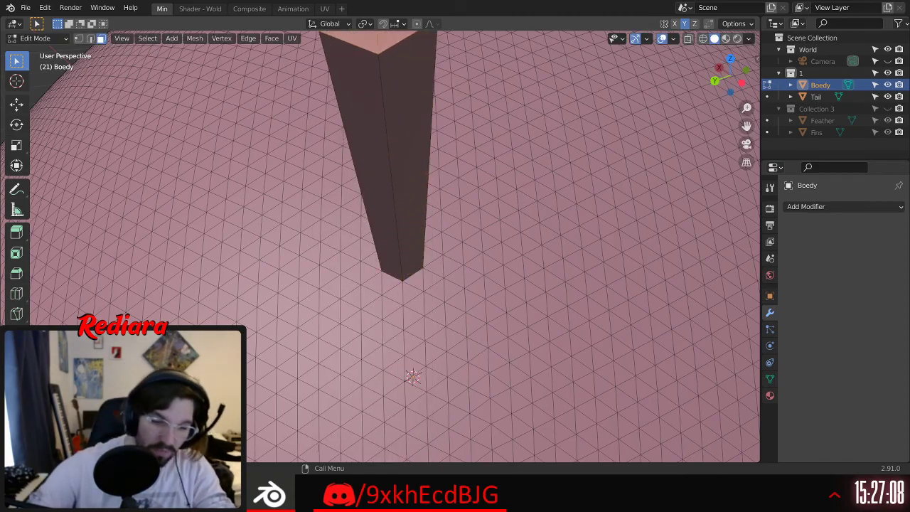
Step: Apply proportional editing to the second spike's extrusion, limiting its influence so that only the spike's base flares out
{"action": "key", "text": "Return"}
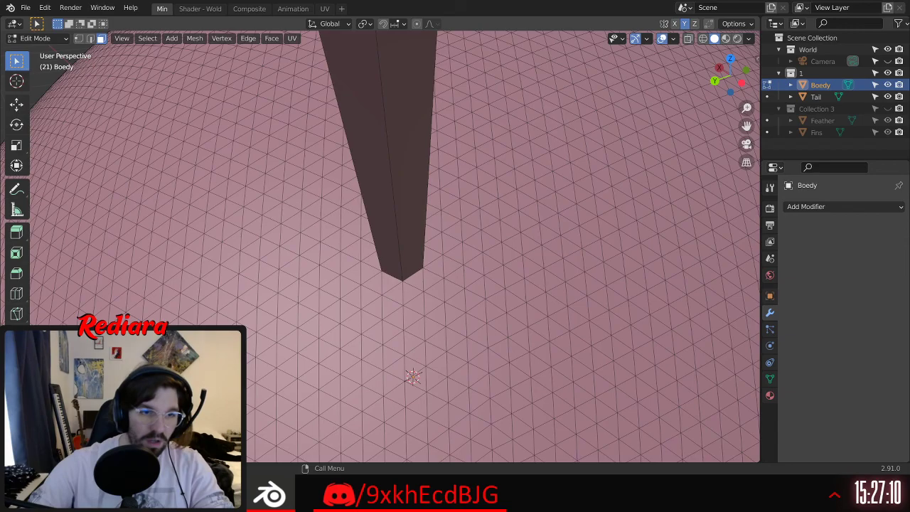
{"action": "key", "text": "ctrl+z"}
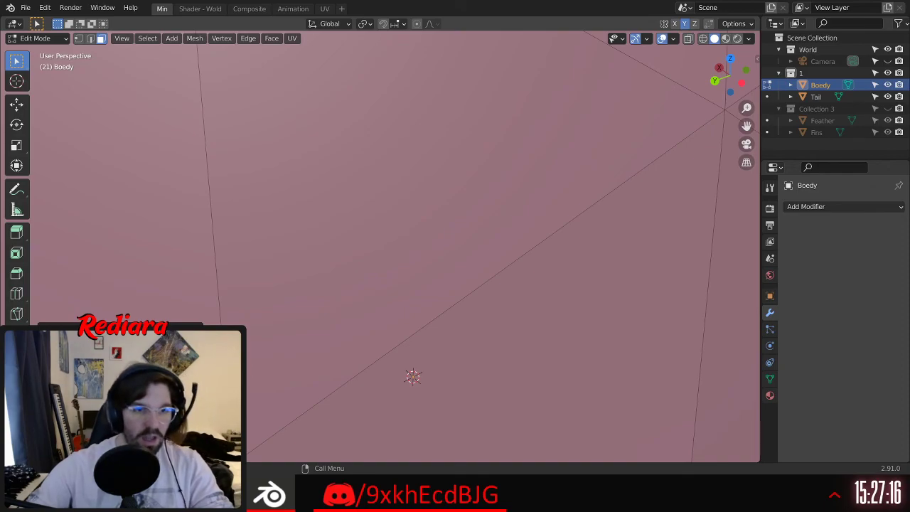
{"action": "key", "text": "ctrl+shift+z"}
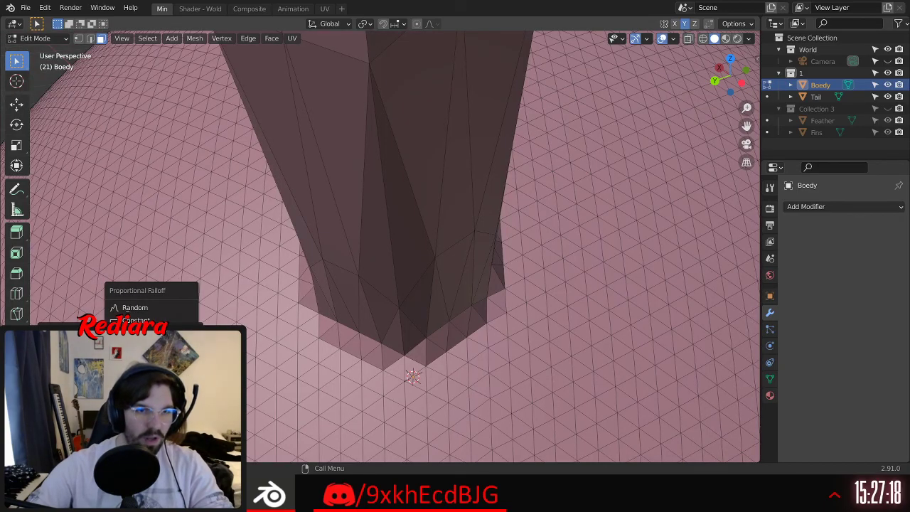
{"action": "scroll", "coordinate": [317, 231], "scroll_direction": "down", "scroll_amount": 10}
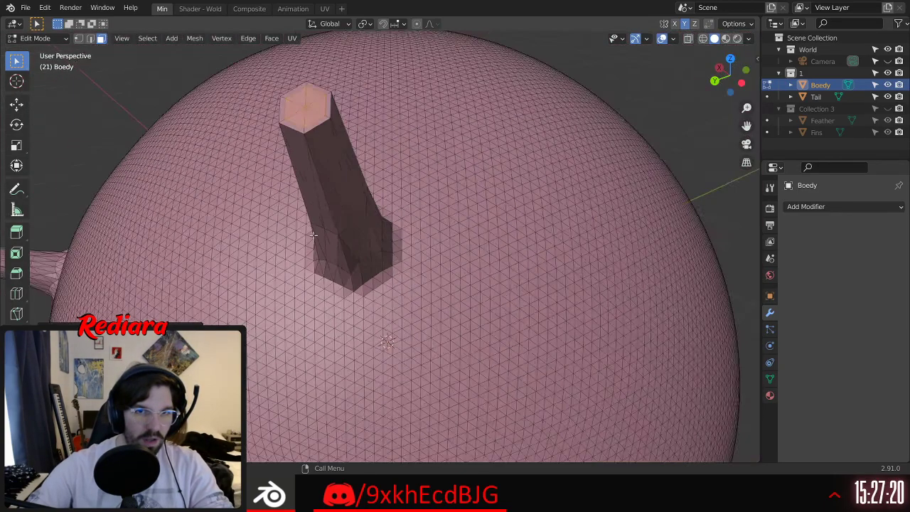
Step: Examine the second spike's shape and its position relative to the first spike and the tail
{"action": "middle_click_drag", "start_coordinate": [298, 246], "coordinate": [562, 192]}
{"action": "scroll", "coordinate": [469, 214], "scroll_direction": "up", "scroll_amount": 3}
{"action": "scroll", "coordinate": [469, 214], "scroll_direction": "down", "scroll_amount": 3}
{"action": "scroll", "coordinate": [526, 190], "scroll_direction": "up", "scroll_amount": 3}
{"action": "middle_click_drag", "start_coordinate": [505, 186], "coordinate": [465, 183]}
{"action": "middle_click_drag", "start_coordinate": [482, 140], "coordinate": [364, 249]}
{"action": "scroll", "coordinate": [372, 203], "scroll_direction": "up", "scroll_amount": 2}
{"action": "scroll", "coordinate": [384, 203], "scroll_direction": "down", "scroll_amount": 5}
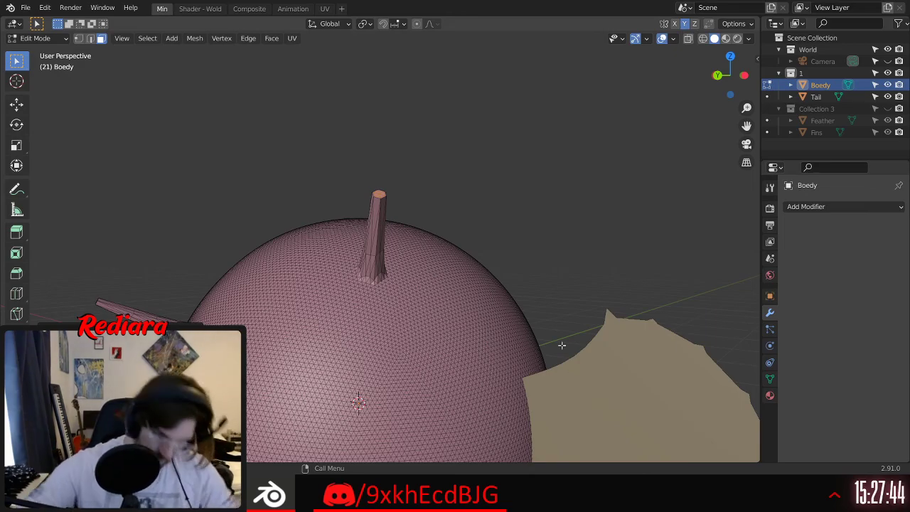
Step: Select a small hexagonal patch of faces on the side of the body and extrude it along its normals into a third spike
{"action": "middle_click_drag", "start_coordinate": [560, 343], "coordinate": [467, 293]}
{"action": "scroll", "coordinate": [467, 294], "scroll_direction": "up", "scroll_amount": 6}
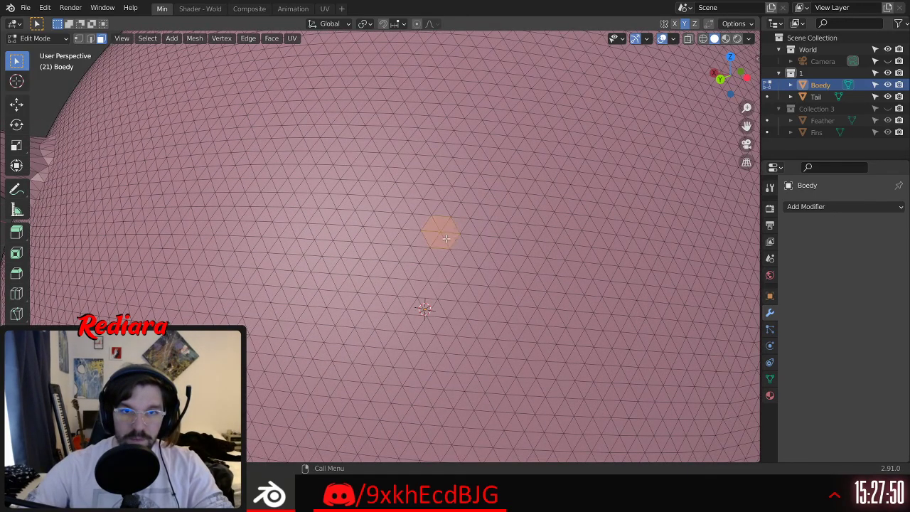
{"action": "right_click", "coordinate": [442, 235]}
{"action": "left_click", "coordinate": [444, 235]}
{"action": "left_click", "coordinate": [480, 163]}
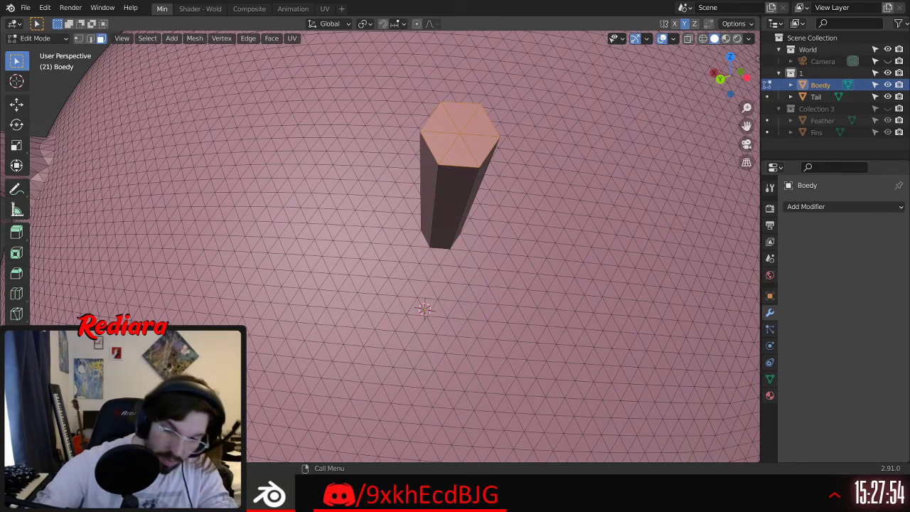
{"action": "key", "text": "shift+r"}
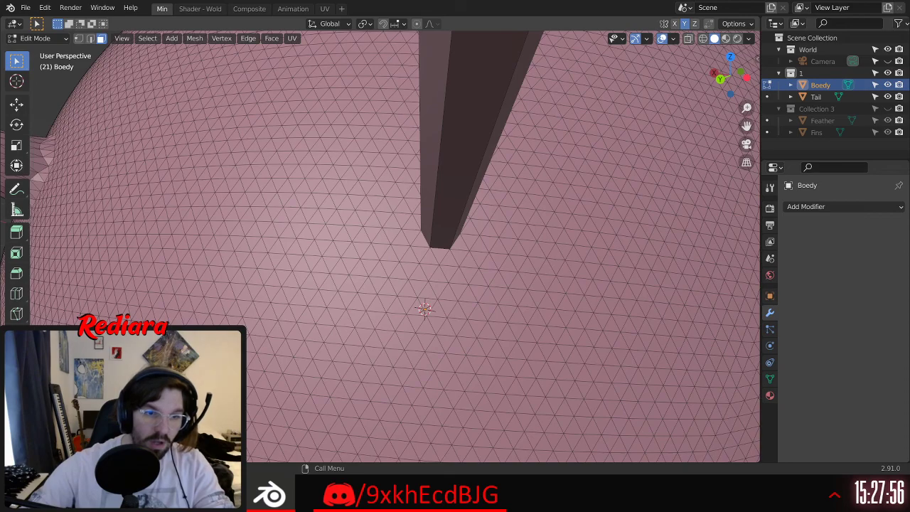
Step: Rework the third spike's extrusion with proportional editing, limiting its influence so that only the spike's base flares out
{"action": "key", "text": "ctrl+z"}
{"action": "key", "text": "ctrl+z"}
{"action": "key", "text": "ctrl+z"}
{"action": "key", "text": "shift+o"}
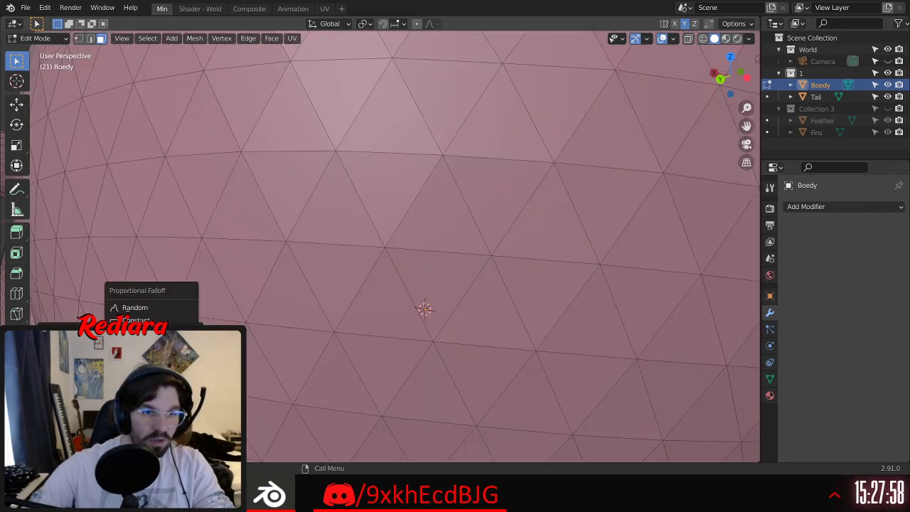
{"action": "key", "text": "ctrl+z"}
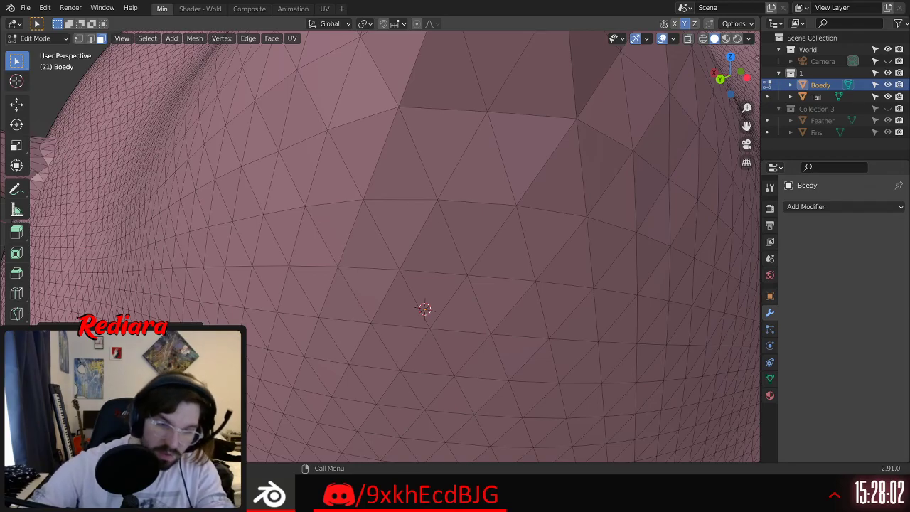
{"action": "key", "text": "ctrl+z"}
Step: Examine the shape and spacing of the three spikes from around the body and towards the mouth
{"action": "scroll", "coordinate": [423, 266], "scroll_direction": "down", "scroll_amount": 11}
{"action": "middle_click_drag", "start_coordinate": [422, 266], "coordinate": [488, 291]}
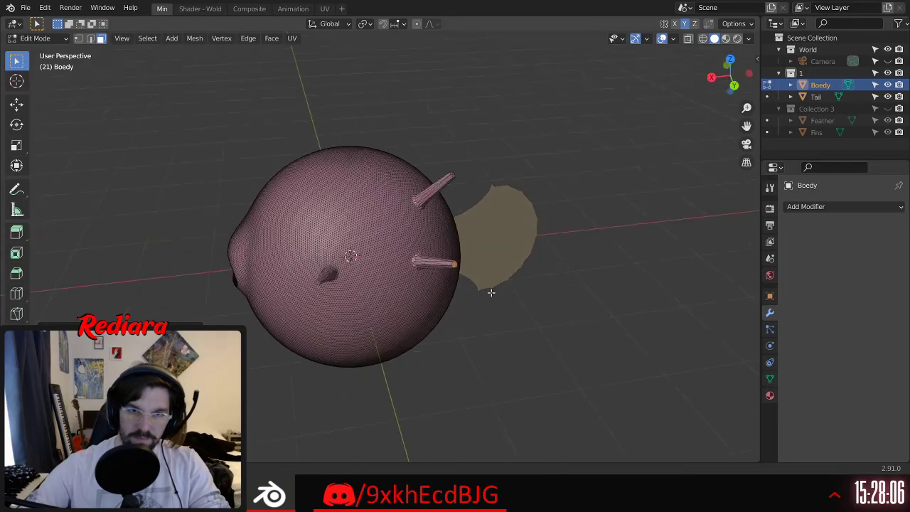
{"action": "scroll", "coordinate": [347, 210], "scroll_direction": "up", "scroll_amount": 4}
{"action": "middle_click_drag", "start_coordinate": [347, 209], "coordinate": [420, 272]}
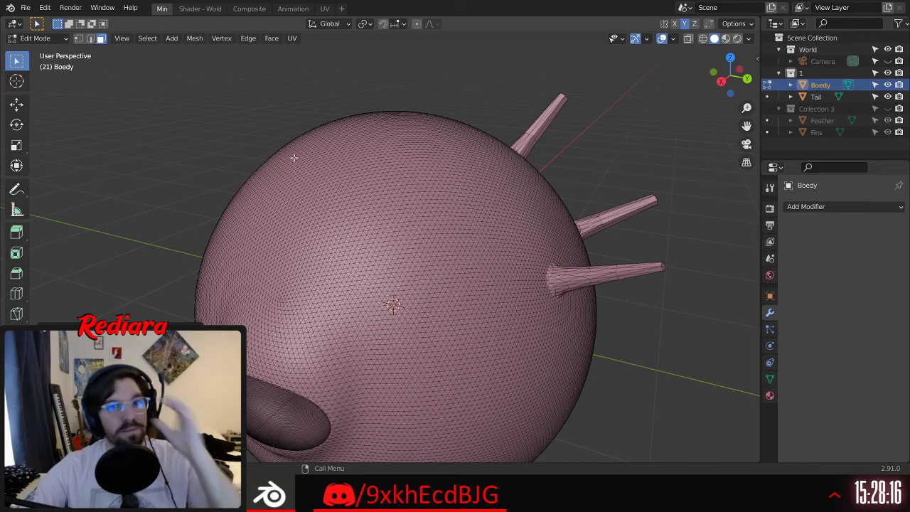
{"action": "middle_click_drag", "start_coordinate": [419, 331], "coordinate": [444, 303]}
{"action": "middle_click_drag", "start_coordinate": [444, 302], "coordinate": [472, 266], "text": "shift"}
{"action": "middle_click_drag", "start_coordinate": [473, 267], "coordinate": [498, 224]}
{"action": "middle_click_drag", "start_coordinate": [522, 261], "coordinate": [534, 237], "text": "shift"}
{"action": "scroll", "coordinate": [534, 238], "scroll_direction": "up", "scroll_amount": 2}
{"action": "middle_click_drag", "start_coordinate": [497, 262], "coordinate": [416, 213]}
Step: Return to Object Mode and add a torus mesh
{"action": "left_click", "coordinate": [37, 37]}
{"action": "left_click", "coordinate": [41, 51]}
{"action": "scroll", "coordinate": [29, 126], "scroll_direction": "down", "scroll_amount": 4}
{"action": "middle_click_drag", "start_coordinate": [29, 126], "coordinate": [138, 128], "text": "shift"}
{"action": "left_click", "coordinate": [138, 128]}
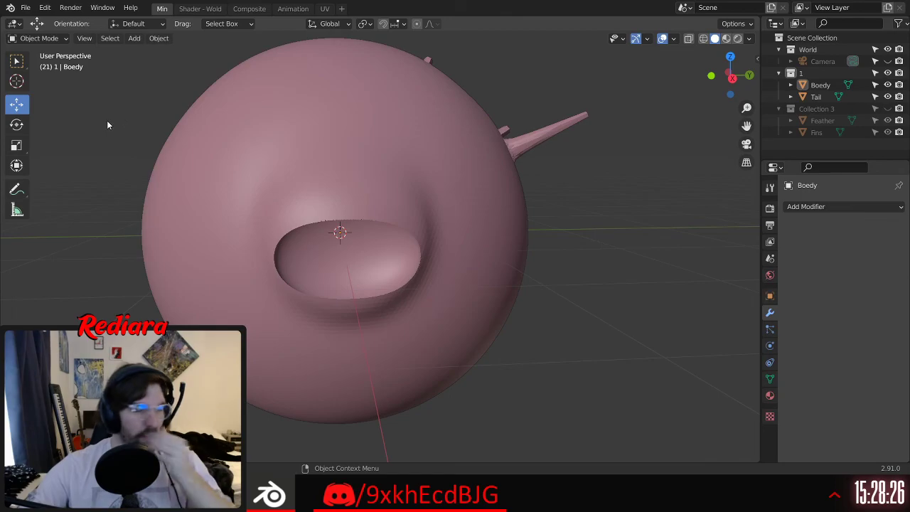
{"action": "left_click", "coordinate": [139, 41]}
{"action": "mouse_move", "coordinate": [159, 56]}
{"action": "left_click", "coordinate": [270, 136]}
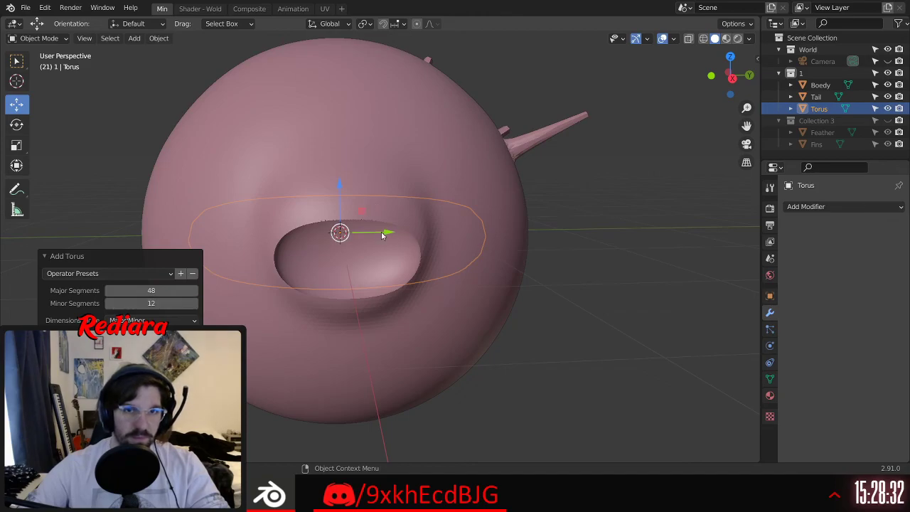
Step: Scale the torus down and move it along the X axis out of the body to in front of the mouth
{"action": "left_click", "coordinate": [21, 146]}
{"action": "left_click_drag", "start_coordinate": [396, 227], "coordinate": [358, 231]}
{"action": "middle_click_drag", "start_coordinate": [359, 232], "coordinate": [88, 165]}
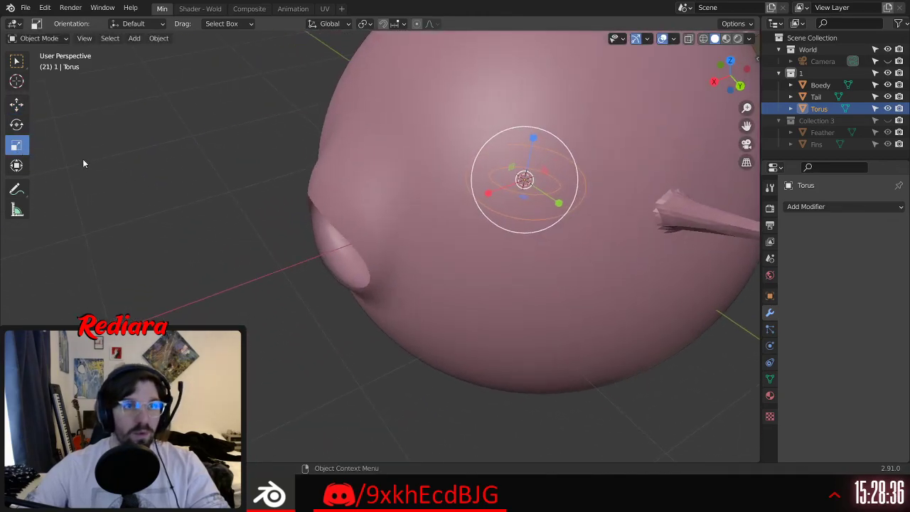
{"action": "left_click", "coordinate": [17, 106]}
{"action": "left_click_drag", "start_coordinate": [488, 195], "coordinate": [226, 294]}
{"action": "middle_click_drag", "start_coordinate": [226, 295], "coordinate": [315, 195]}
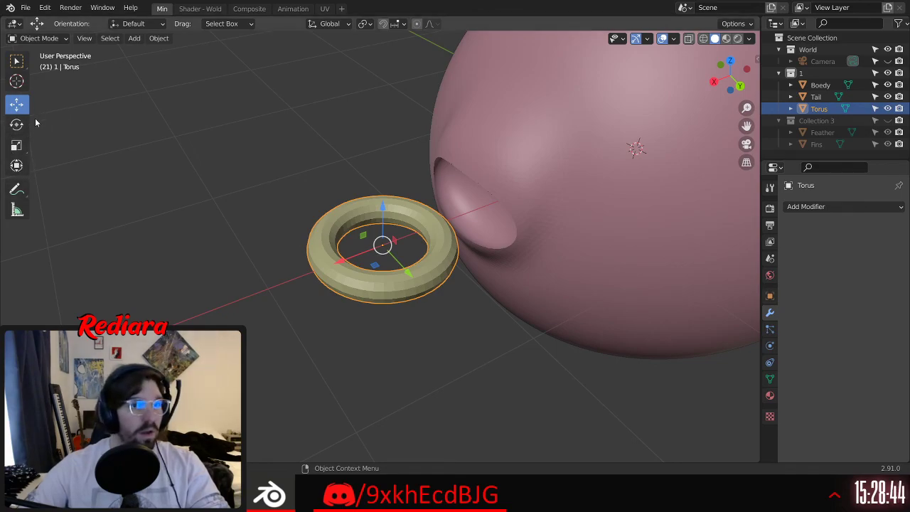
Step: Adjust the torus's scale and move it up, back and sideways onto the face, above one side of the mouth
{"action": "left_click", "coordinate": [16, 145]}
{"action": "left_click_drag", "start_coordinate": [435, 229], "coordinate": [428, 239]}
{"action": "left_click_drag", "start_coordinate": [382, 204], "coordinate": [407, 105]}
{"action": "left_click", "coordinate": [16, 104]}
{"action": "left_click_drag", "start_coordinate": [343, 158], "coordinate": [453, 129]}
{"action": "middle_click_drag", "start_coordinate": [455, 128], "coordinate": [544, 111]}
{"action": "left_click_drag", "start_coordinate": [544, 111], "coordinate": [629, 116]}
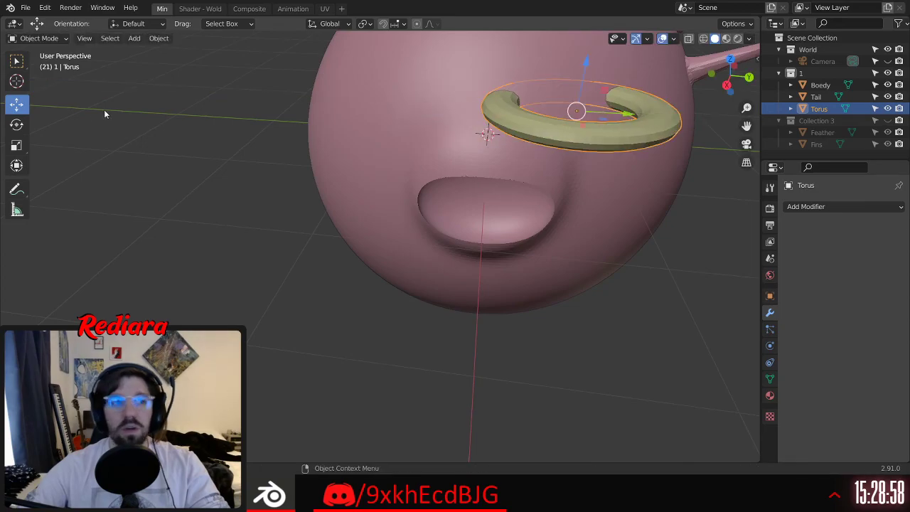
Step: Rotate the torus upright so that it faces outward like an eye ring on the body, and deselect it
{"action": "left_click", "coordinate": [17, 124]}
{"action": "middle_click_drag", "start_coordinate": [370, 178], "coordinate": [402, 181]}
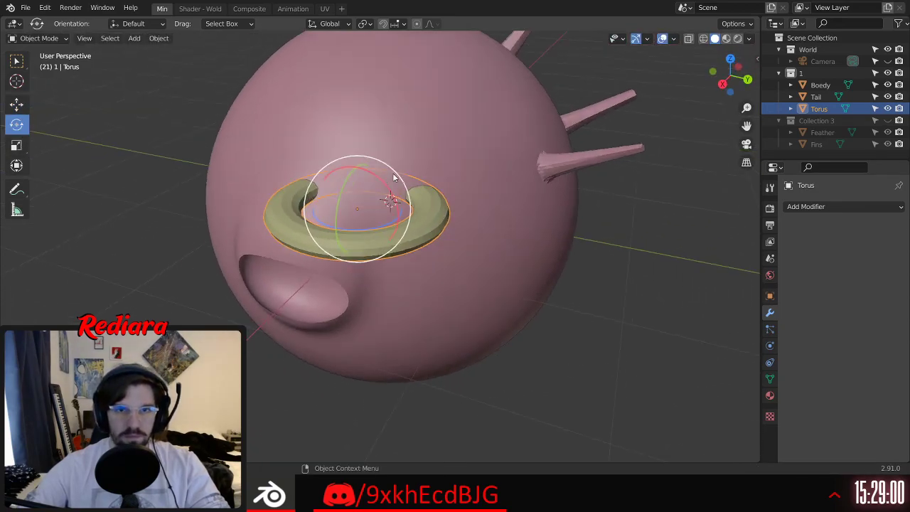
{"action": "mouse_move", "coordinate": [340, 193]}
{"action": "left_mouse_down"}
{"action": "mouse_move", "coordinate": [391, 217]}
{"action": "mouse_move", "coordinate": [366, 229]}
{"action": "mouse_move", "coordinate": [342, 192]}
{"action": "mouse_move", "coordinate": [347, 200]}
{"action": "left_mouse_up"}
{"action": "middle_click_drag", "start_coordinate": [371, 221], "coordinate": [359, 199]}
{"action": "scroll", "coordinate": [380, 201], "scroll_direction": "up", "scroll_amount": 3}
{"action": "key", "text": "alt+a"}
{"action": "left_click", "coordinate": [16, 104]}
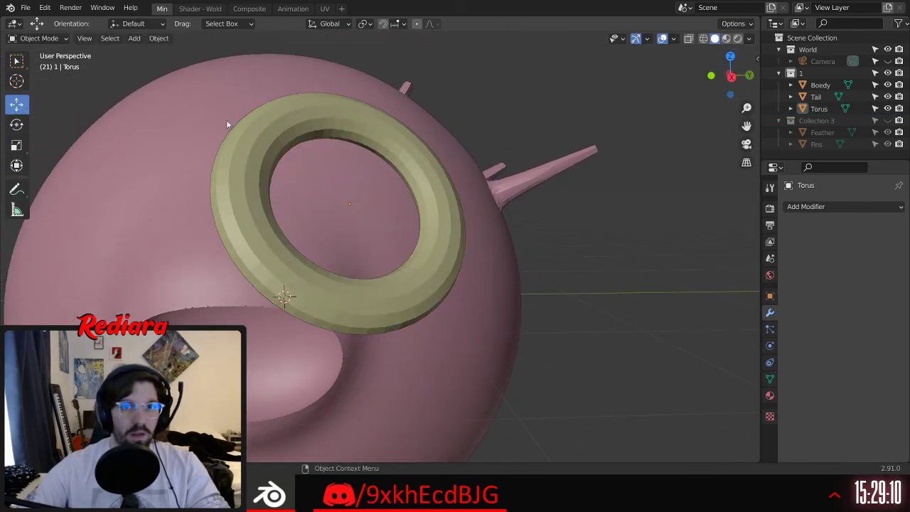
Step: Select the torus, move it inward against the body and scale it down to eye size
{"action": "left_click", "coordinate": [287, 133]}
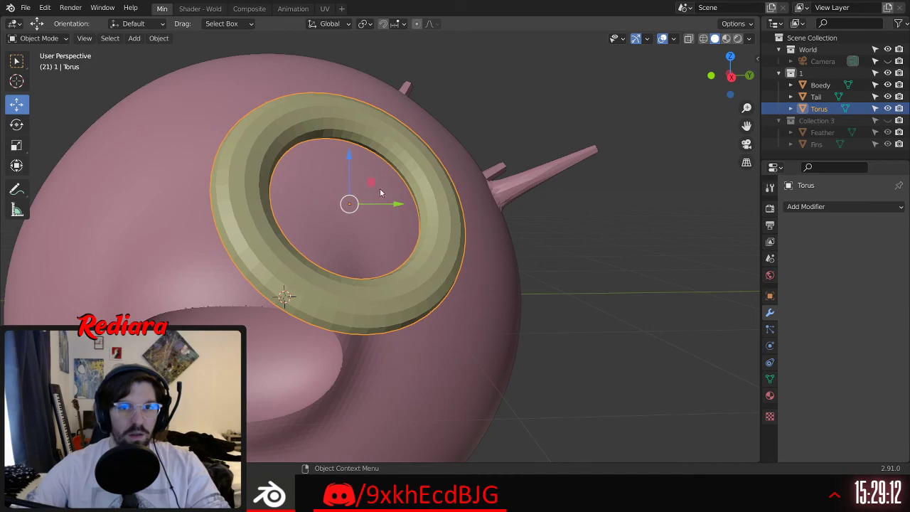
{"action": "middle_click_drag", "start_coordinate": [369, 192], "coordinate": [299, 198]}
{"action": "left_click_drag", "start_coordinate": [291, 197], "coordinate": [363, 199]}
{"action": "middle_click_drag", "start_coordinate": [371, 205], "coordinate": [500, 200]}
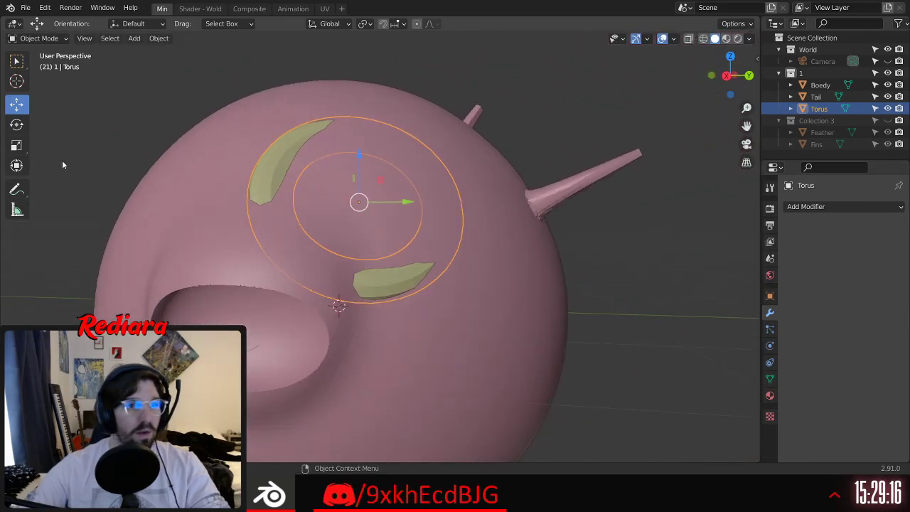
{"action": "left_click", "coordinate": [17, 146]}
{"action": "left_click_drag", "start_coordinate": [405, 185], "coordinate": [444, 204]}
{"action": "left_click", "coordinate": [16, 104]}
Step: Rotate the torus so that it follows the curve of the body's side, and deselect it
{"action": "middle_click_drag", "start_coordinate": [442, 205], "coordinate": [285, 212]}
{"action": "left_click", "coordinate": [17, 125]}
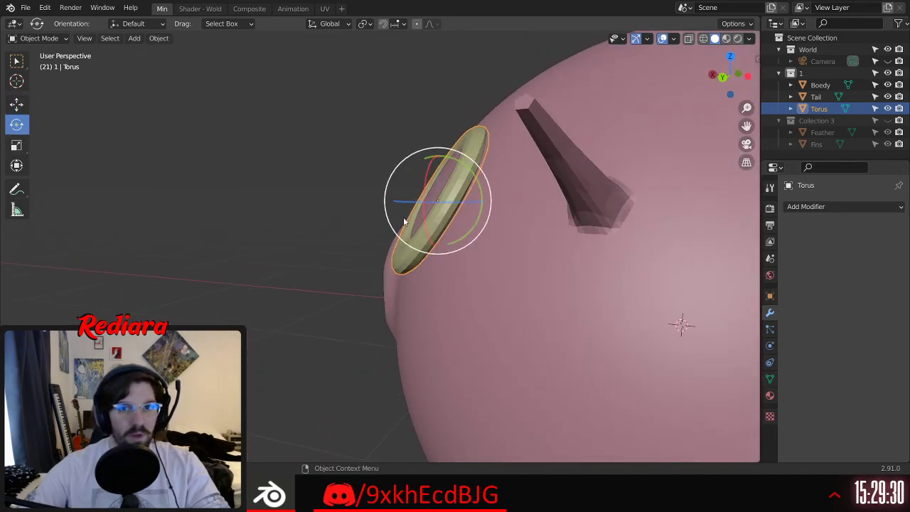
{"action": "mouse_move", "coordinate": [444, 200]}
{"action": "left_mouse_down"}
{"action": "mouse_move", "coordinate": [426, 177]}
{"action": "mouse_move", "coordinate": [431, 189]}
{"action": "left_mouse_up"}
{"action": "middle_click_drag", "start_coordinate": [363, 191], "coordinate": [346, 211]}
{"action": "left_click", "coordinate": [519, 314]}
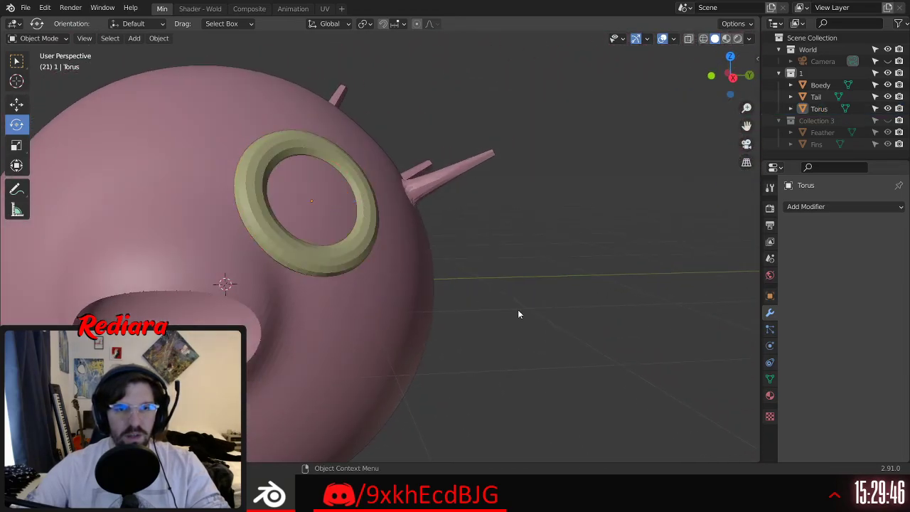
Step: Shade the torus smooth
{"action": "left_click", "coordinate": [39, 38]}
{"action": "left_click", "coordinate": [255, 166]}
{"action": "right_click", "coordinate": [256, 166]}
{"action": "left_click", "coordinate": [255, 167]}
{"action": "left_click", "coordinate": [569, 333]}
{"action": "middle_click_drag", "start_coordinate": [570, 333], "coordinate": [444, 240]}
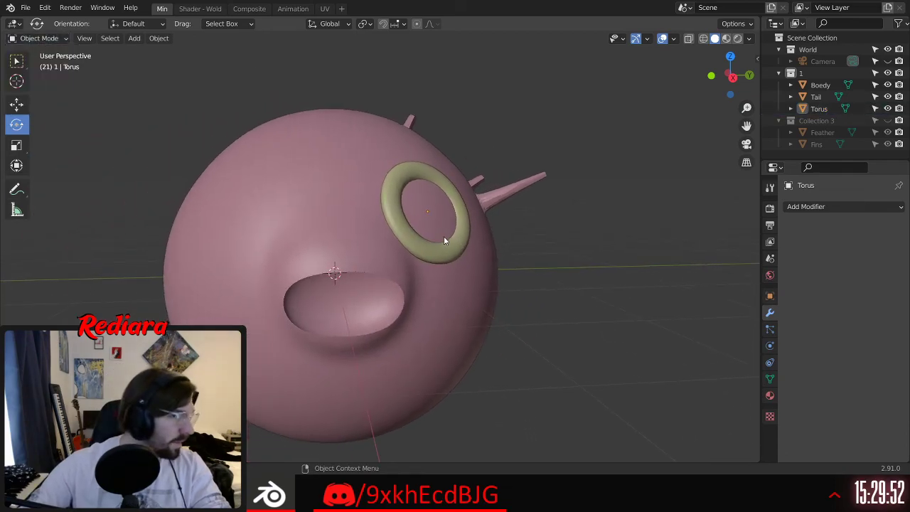
Step: Nudge the torus inward along X, slightly up and sideways along Y so that it sits evenly on the body's surface
{"action": "scroll", "coordinate": [444, 240], "scroll_direction": "up", "scroll_amount": 6}
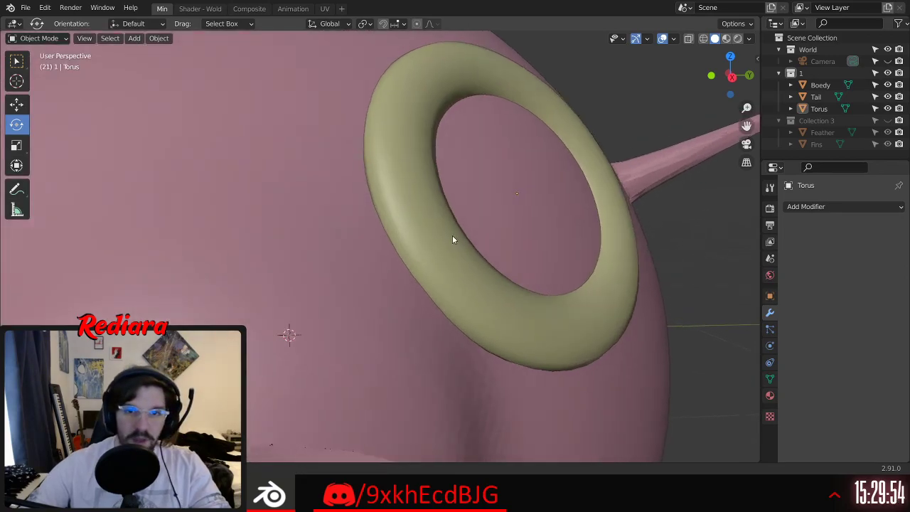
{"action": "scroll", "coordinate": [455, 236], "scroll_direction": "up", "scroll_amount": 1}
{"action": "middle_click_drag", "start_coordinate": [458, 230], "coordinate": [24, 162]}
{"action": "left_click", "coordinate": [313, 169]}
{"action": "left_click", "coordinate": [16, 105]}
{"action": "middle_click_drag", "start_coordinate": [463, 215], "coordinate": [522, 164]}
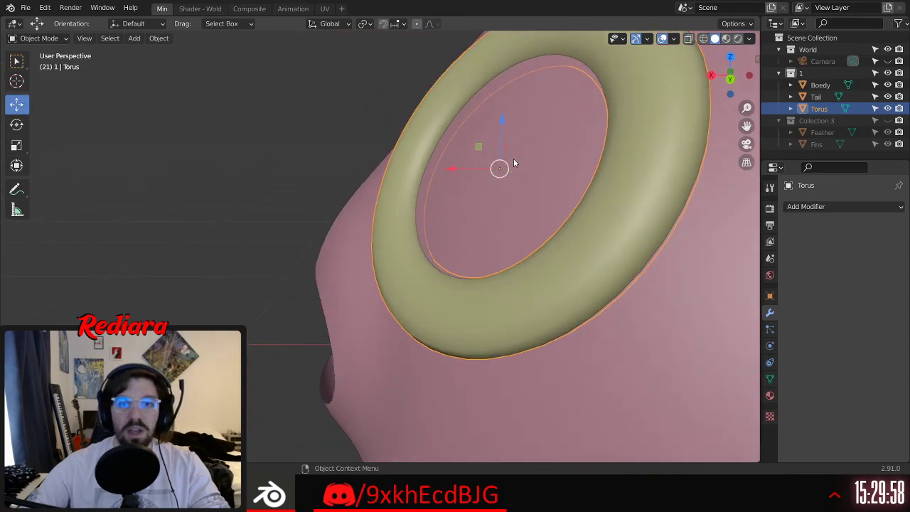
{"action": "left_click_drag", "start_coordinate": [453, 171], "coordinate": [475, 176]}
{"action": "middle_click_drag", "start_coordinate": [475, 176], "coordinate": [527, 186]}
{"action": "left_click_drag", "start_coordinate": [507, 114], "coordinate": [514, 101]}
{"action": "left_click_drag", "start_coordinate": [551, 153], "coordinate": [564, 155]}
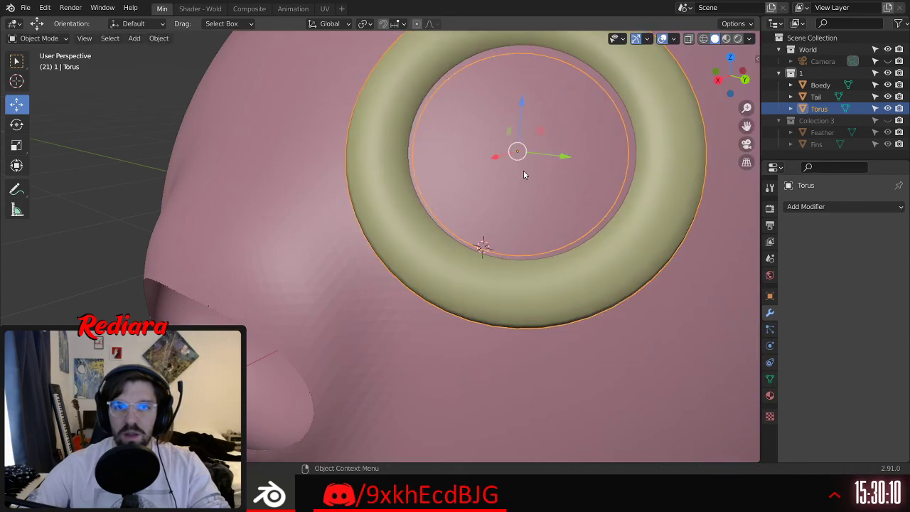
Step: Shift the torus slightly outward along the X axis and check its fit on the body from several angles
{"action": "left_click_drag", "start_coordinate": [499, 159], "coordinate": [480, 172]}
{"action": "middle_click_drag", "start_coordinate": [480, 172], "coordinate": [549, 163]}
{"action": "scroll", "coordinate": [641, 224], "scroll_direction": "down", "scroll_amount": 3}
{"action": "left_click", "coordinate": [641, 224]}
{"action": "middle_click_drag", "start_coordinate": [641, 224], "coordinate": [590, 172]}
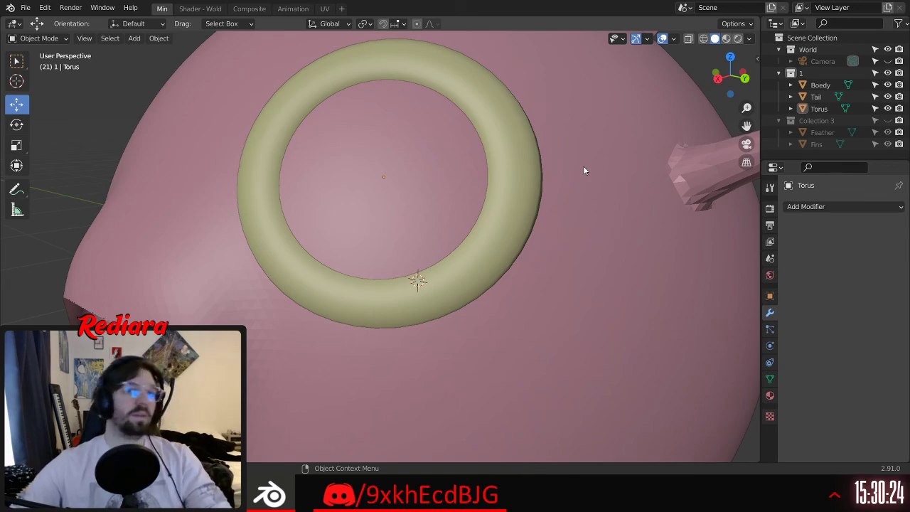
{"action": "scroll", "coordinate": [417, 170], "scroll_direction": "down", "scroll_amount": 5}
{"action": "mouse_move", "coordinate": [416, 170]}
{"action": "middle_mouse_down"}
{"action": "mouse_move", "coordinate": [323, 117]}
{"action": "mouse_move", "coordinate": [406, 118]}
{"action": "mouse_move", "coordinate": [443, 138]}
{"action": "mouse_move", "coordinate": [409, 157]}
{"action": "middle_mouse_up"}
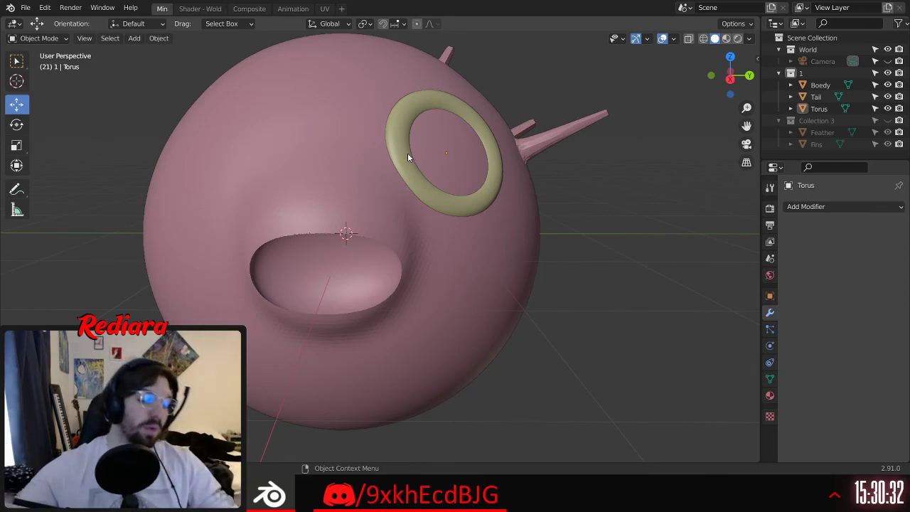
Step: Undo the last adjustment to the torus's position and deselect it
{"action": "left_click", "coordinate": [408, 156]}
{"action": "key", "text": "ctrl+z"}
{"action": "key", "text": "ctrl+z"}
{"action": "key", "text": "ctrl+z"}
{"action": "key", "text": "ctrl+z"}
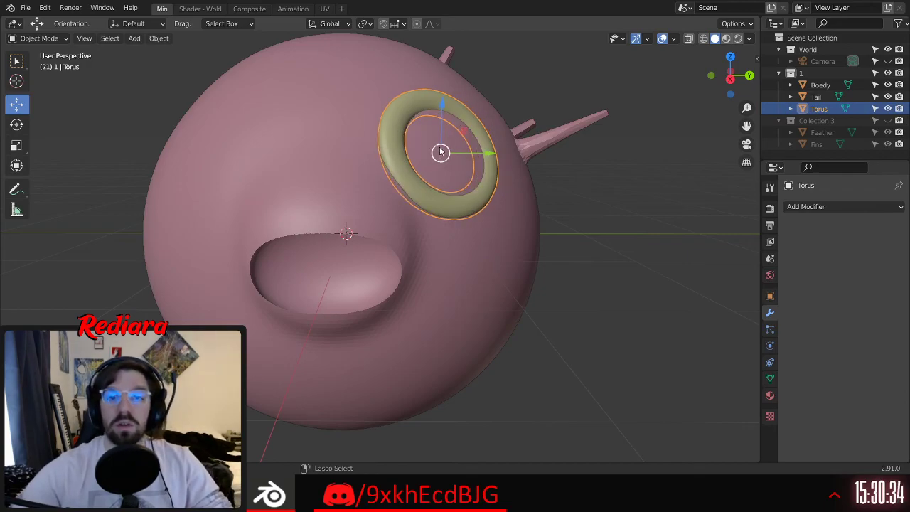
{"action": "key", "text": "ctrl+z"}
{"action": "key", "text": "ctrl+z"}
{"action": "key", "text": "ctrl+z"}
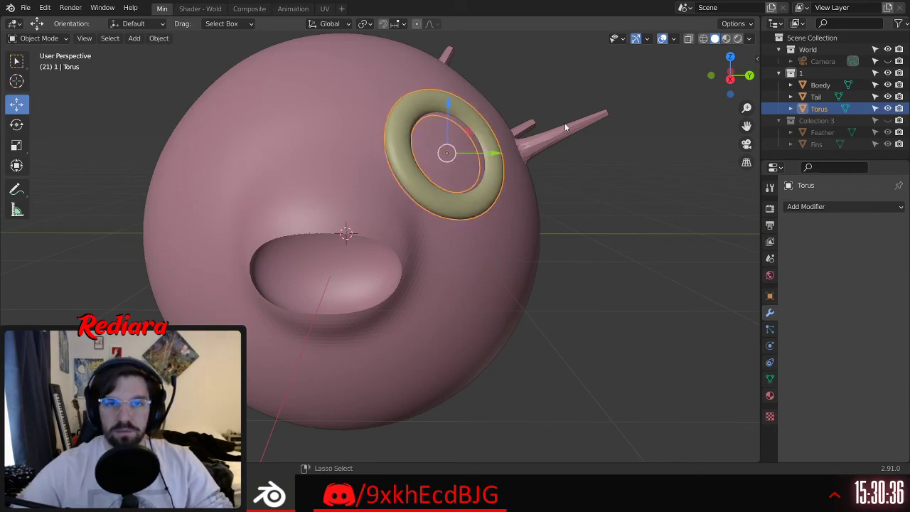
{"action": "left_click", "coordinate": [640, 241]}
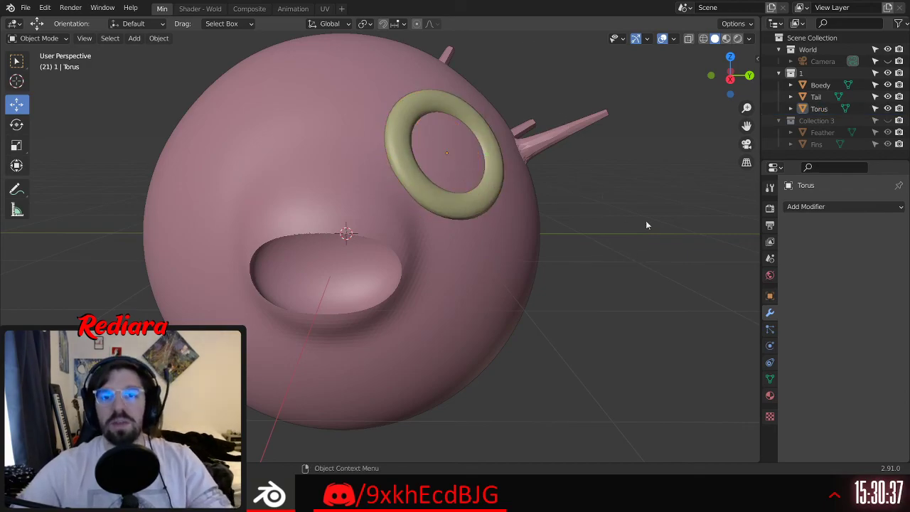
Step: Hide the torus, select the body and enter Edit Mode
{"action": "left_click", "coordinate": [888, 108]}
{"action": "left_click", "coordinate": [825, 84]}
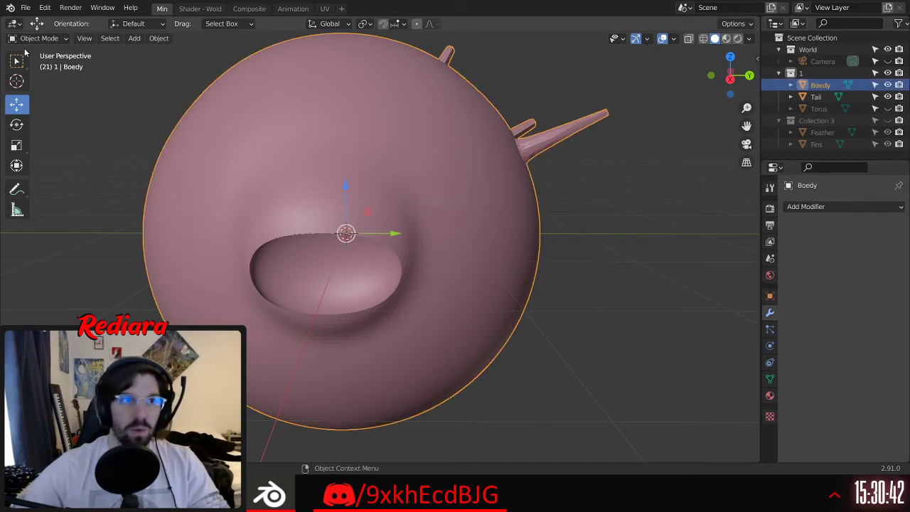
{"action": "key", "text": "alt+a"}
{"action": "left_click", "coordinate": [433, 184]}
{"action": "left_click", "coordinate": [37, 38]}
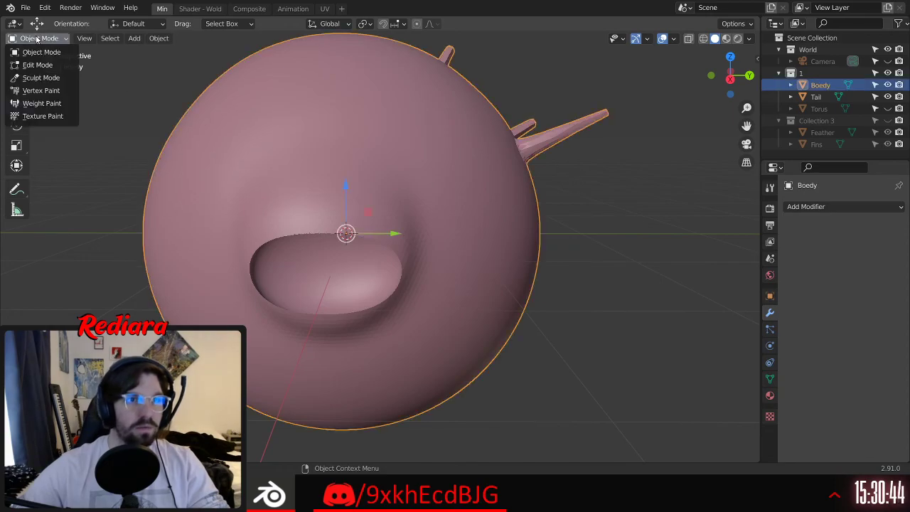
{"action": "left_click", "coordinate": [39, 62]}
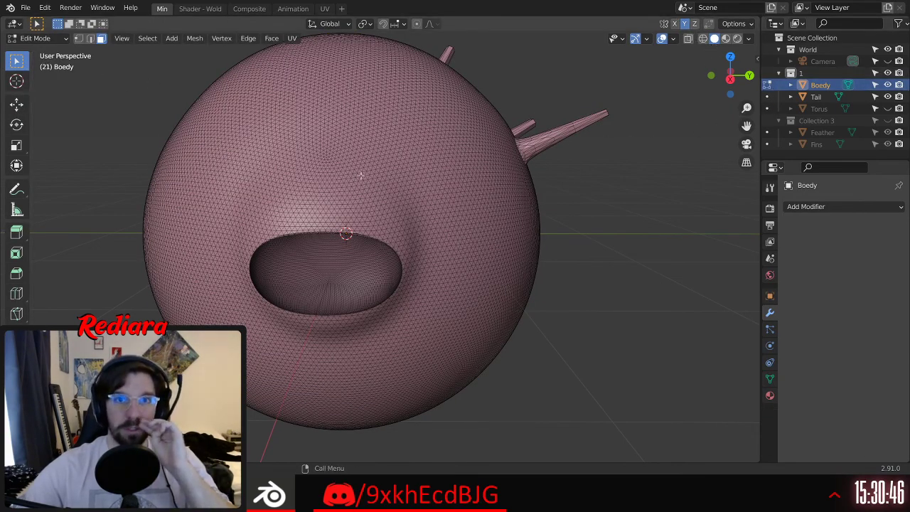
Step: Examine the body's mesh beside the mouth, in the area of the eye, from several angles and distances
{"action": "middle_click_drag", "start_coordinate": [279, 133], "coordinate": [306, 130]}
{"action": "scroll", "coordinate": [307, 131], "scroll_direction": "down", "scroll_amount": 4}
{"action": "middle_click_drag", "start_coordinate": [249, 103], "coordinate": [296, 98]}
{"action": "scroll", "coordinate": [250, 122], "scroll_direction": "up", "scroll_amount": 5}
{"action": "scroll", "coordinate": [250, 122], "scroll_direction": "up", "scroll_amount": 3}
{"action": "scroll", "coordinate": [250, 122], "scroll_direction": "down", "scroll_amount": 6}
{"action": "middle_click_drag", "start_coordinate": [427, 128], "coordinate": [311, 142]}
{"action": "scroll", "coordinate": [311, 142], "scroll_direction": "up", "scroll_amount": 5}
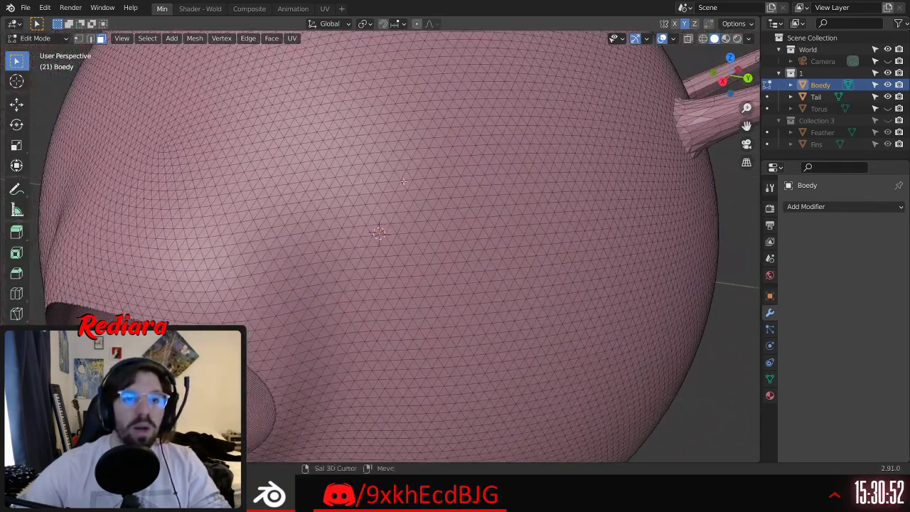
{"action": "mouse_move", "coordinate": [399, 207]}
{"action": "middle_mouse_down"}
{"action": "mouse_move", "coordinate": [376, 205]}
{"action": "mouse_move", "coordinate": [386, 197]}
{"action": "middle_mouse_up"}
Step: In vertex selection mode, try to move a vertex in the eye area outward along the X axis
{"action": "key", "text": "1"}
{"action": "middle_click_drag", "start_coordinate": [401, 192], "coordinate": [320, 171]}
{"action": "scroll", "coordinate": [370, 201], "scroll_direction": "down", "scroll_amount": 5}
{"action": "key", "text": "shift+space"}
{"action": "key", "text": "g"}
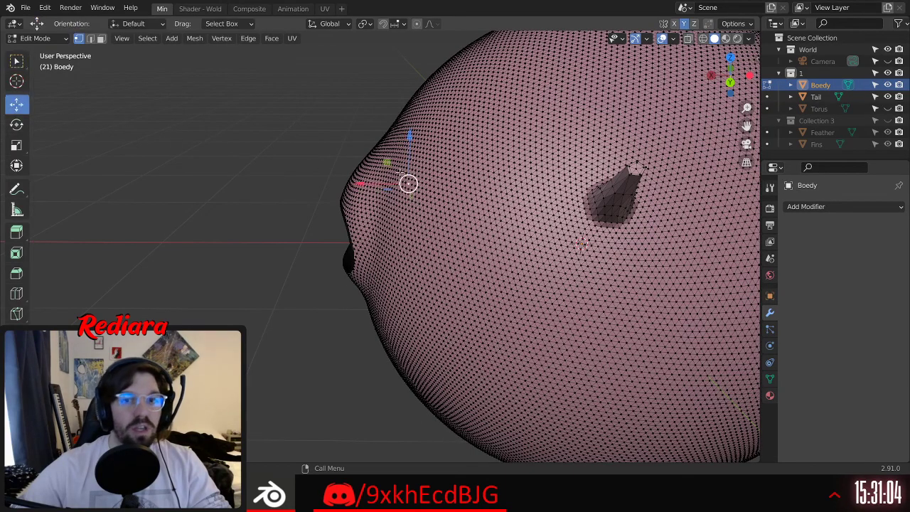
{"action": "left_click_drag", "start_coordinate": [361, 185], "coordinate": [322, 184]}
{"action": "middle_click_drag", "start_coordinate": [322, 183], "coordinate": [406, 185]}
{"action": "scroll", "coordinate": [287, 163], "scroll_direction": "down", "scroll_amount": 2}
{"action": "middle_click_drag", "start_coordinate": [287, 163], "coordinate": [466, 194]}
{"action": "scroll", "coordinate": [466, 194], "scroll_direction": "up", "scroll_amount": 3}
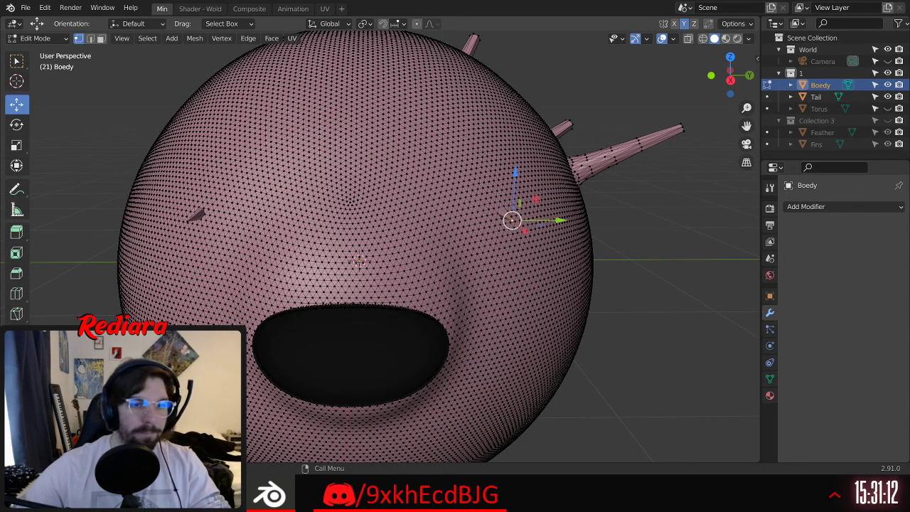
{"action": "key", "text": "ctrl+z"}
Step: Try a different proportional falloff for the bulge pulled out of the body's eye area
{"action": "middle_click_drag", "start_coordinate": [374, 229], "coordinate": [400, 222]}
{"action": "key", "text": "shift+o"}
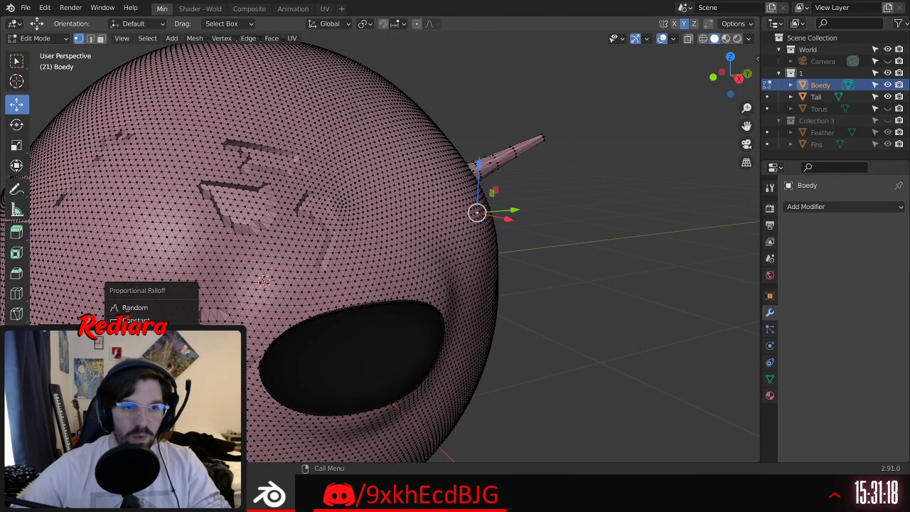
{"action": "key", "text": "ctrl+z"}
{"action": "middle_click_drag", "start_coordinate": [322, 230], "coordinate": [244, 222]}
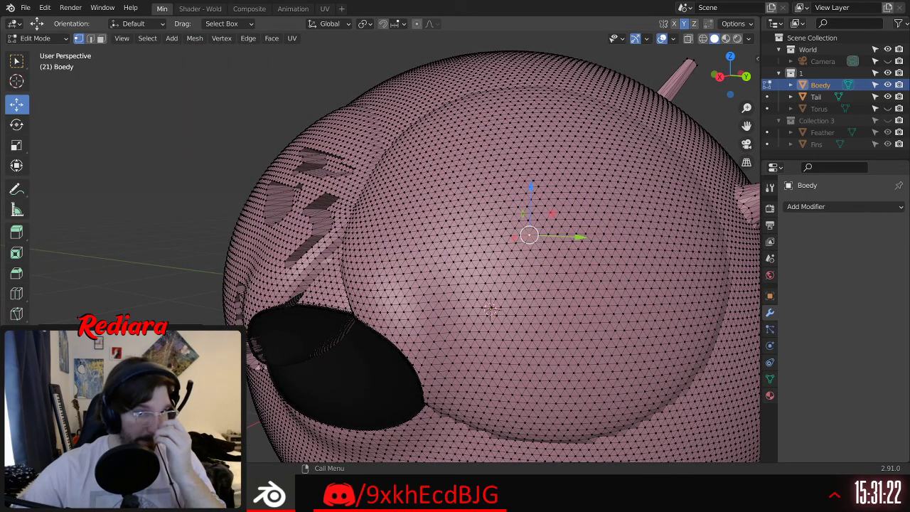
Step: Undo the eye bulge adjustments on the body one by one, back to a small bulge on each side
{"action": "key", "text": "ctrl+z"}
{"action": "key", "text": "ctrl+z"}
{"action": "key", "text": "ctrl+z"}
{"action": "key", "text": "ctrl+z"}
{"action": "key", "text": "ctrl+z"}
{"action": "key", "text": "ctrl+z"}
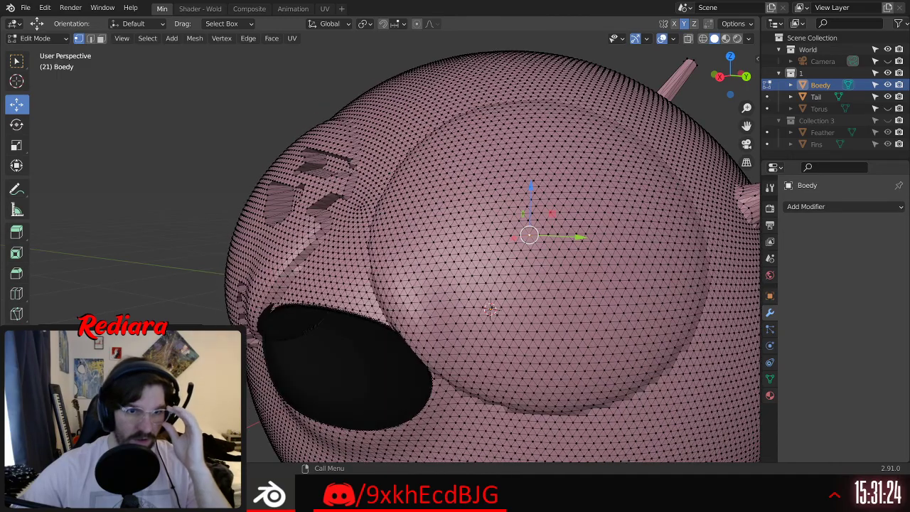
{"action": "key", "text": "ctrl+z"}
{"action": "key", "text": "ctrl+z"}
{"action": "key", "text": "ctrl+z"}
{"action": "key", "text": "ctrl+z"}
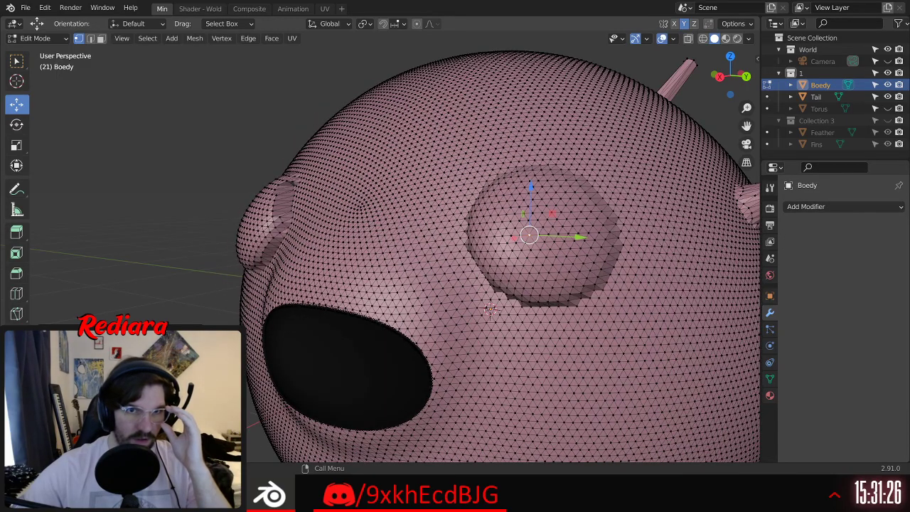
{"action": "key", "text": "ctrl+z"}
{"action": "key", "text": "ctrl+z"}
{"action": "key", "text": "ctrl+z"}
{"action": "scroll", "coordinate": [245, 223], "scroll_direction": "down", "scroll_amount": 2}
{"action": "middle_click_drag", "start_coordinate": [246, 223], "coordinate": [291, 219]}
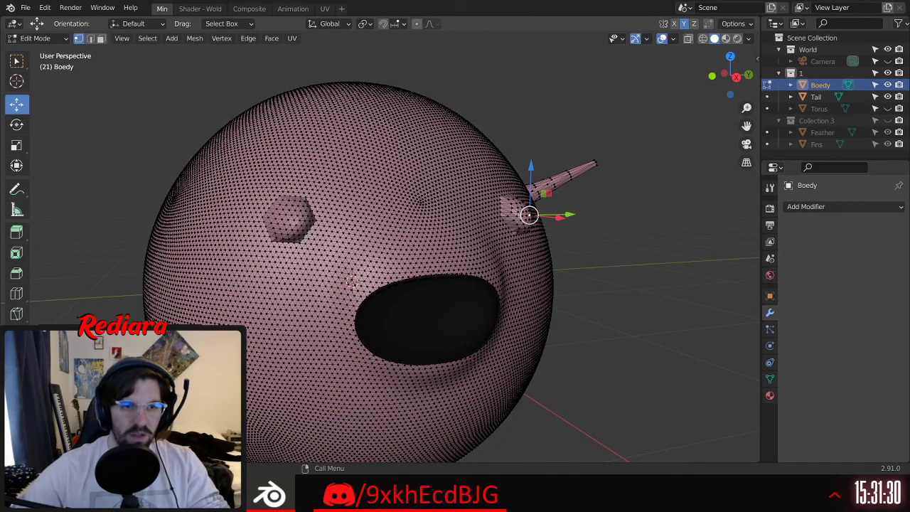
Step: Redo the enlargement of the eye bulges and examine the jagged faces on both sides of the head up close
{"action": "key", "text": "ctrl+shift+z"}
{"action": "key", "text": "ctrl+shift+z"}
{"action": "key", "text": "ctrl+shift+z"}
{"action": "key", "text": "ctrl+shift+z"}
{"action": "key", "text": "ctrl+shift+z"}
{"action": "key", "text": "ctrl+shift+z"}
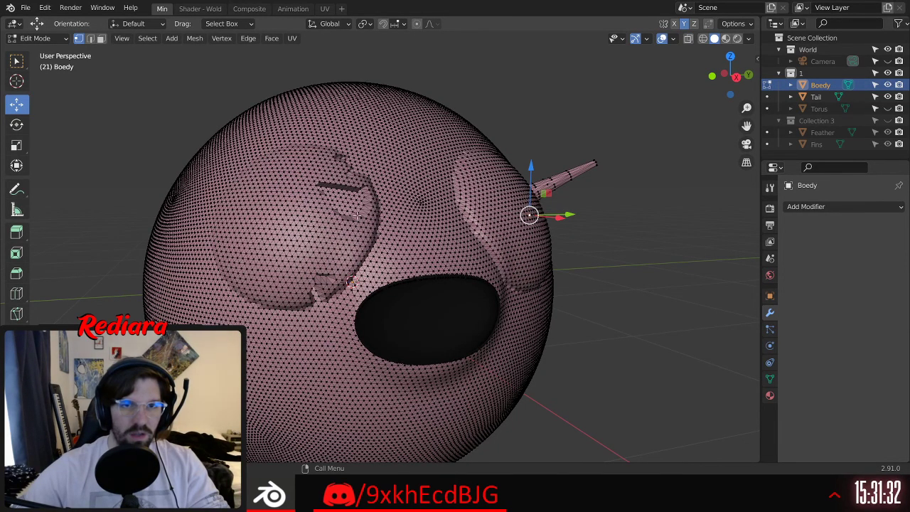
{"action": "scroll", "coordinate": [357, 218], "scroll_direction": "up", "scroll_amount": 7}
{"action": "middle_click_drag", "start_coordinate": [314, 145], "coordinate": [263, 166]}
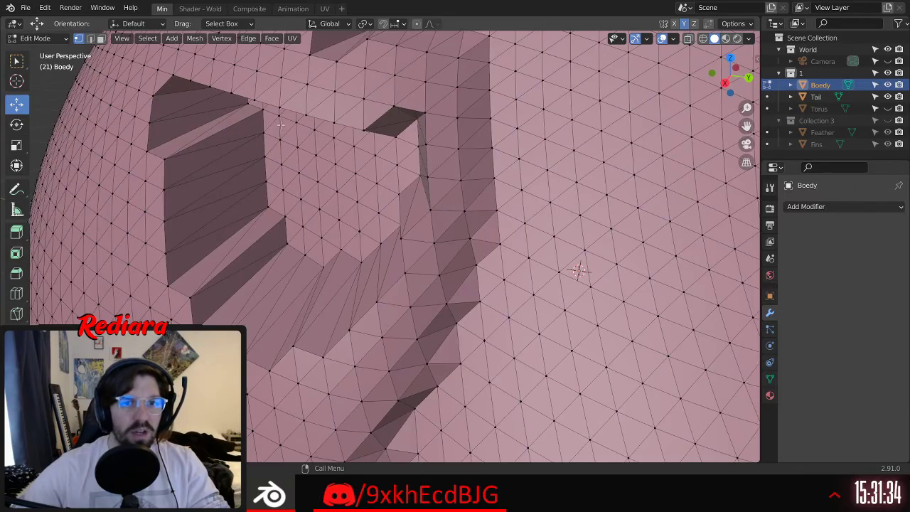
{"action": "scroll", "coordinate": [388, 141], "scroll_direction": "down", "scroll_amount": 10}
{"action": "middle_click_drag", "start_coordinate": [388, 141], "coordinate": [366, 169]}
{"action": "scroll", "coordinate": [365, 199], "scroll_direction": "up", "scroll_amount": 6}
{"action": "middle_click_drag", "start_coordinate": [398, 245], "coordinate": [348, 240]}
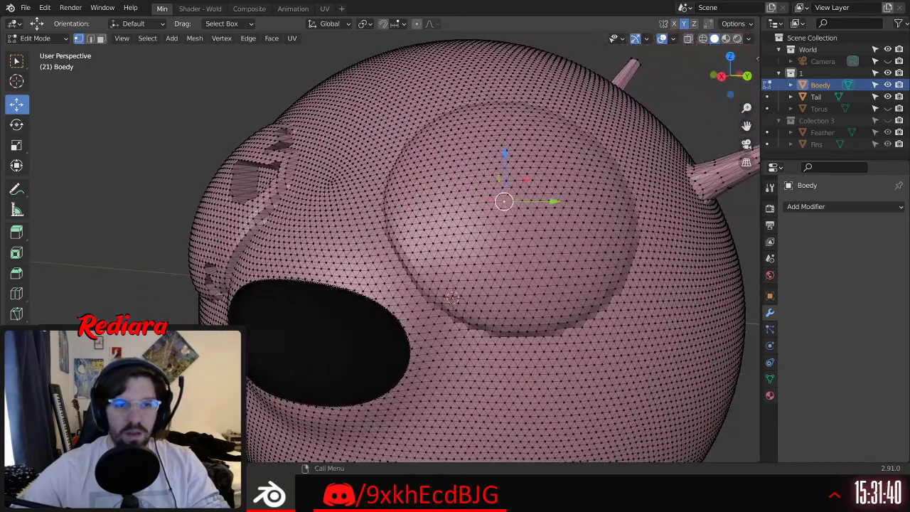
Step: Try another proportional falloff type for pulling the eye bulge out of the body
{"action": "key", "text": "shift+o"}
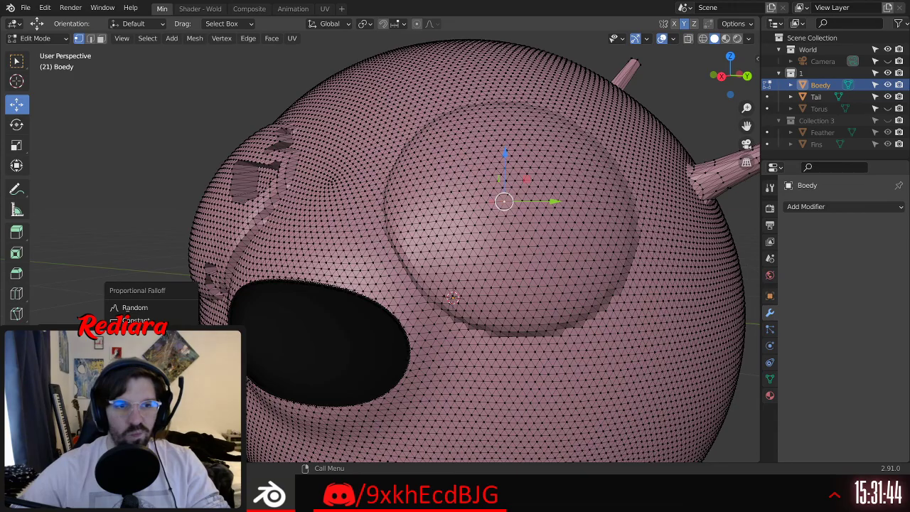
{"action": "left_click", "coordinate": [137, 396]}
{"action": "middle_click_drag", "start_coordinate": [568, 247], "coordinate": [527, 267]}
{"action": "scroll", "coordinate": [587, 265], "scroll_direction": "down", "scroll_amount": 3}
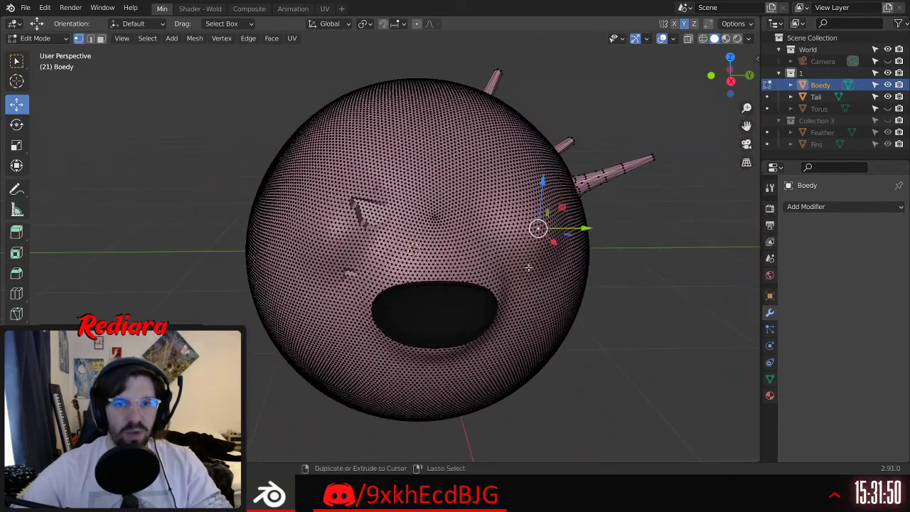
{"action": "key", "text": "ctrl+z"}
Step: Try to pull a vertex outward on the opposite side of the face with proportional editing to form the eye bulges
{"action": "scroll", "coordinate": [310, 212], "scroll_direction": "up", "scroll_amount": 4}
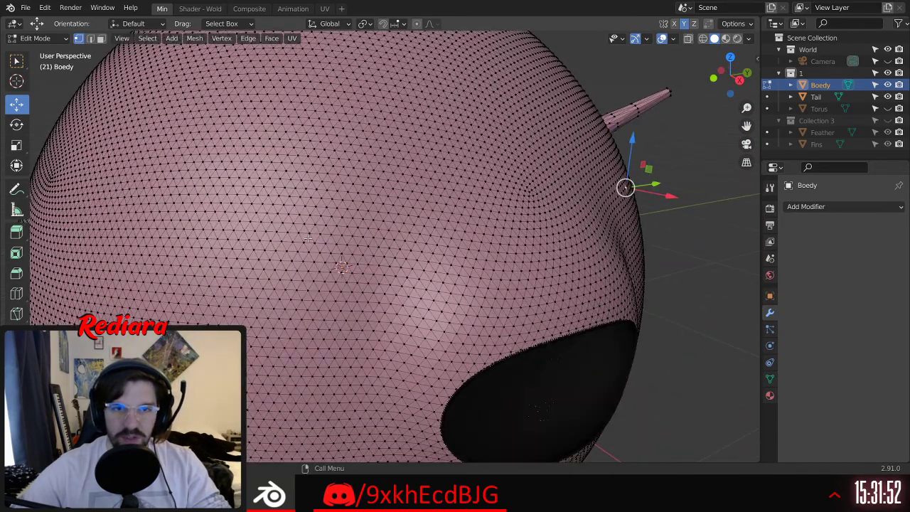
{"action": "scroll", "coordinate": [395, 215], "scroll_direction": "up", "scroll_amount": 3}
{"action": "left_click", "coordinate": [388, 219]}
{"action": "middle_click_drag", "start_coordinate": [389, 219], "coordinate": [379, 222]}
{"action": "left_click_drag", "start_coordinate": [413, 234], "coordinate": [483, 268]}
{"action": "scroll", "coordinate": [483, 267], "scroll_direction": "down", "scroll_amount": 6}
{"action": "middle_click_drag", "start_coordinate": [483, 268], "coordinate": [355, 234]}
{"action": "scroll", "coordinate": [383, 236], "scroll_direction": "up", "scroll_amount": 2}
{"action": "middle_click_drag", "start_coordinate": [378, 271], "coordinate": [484, 197]}
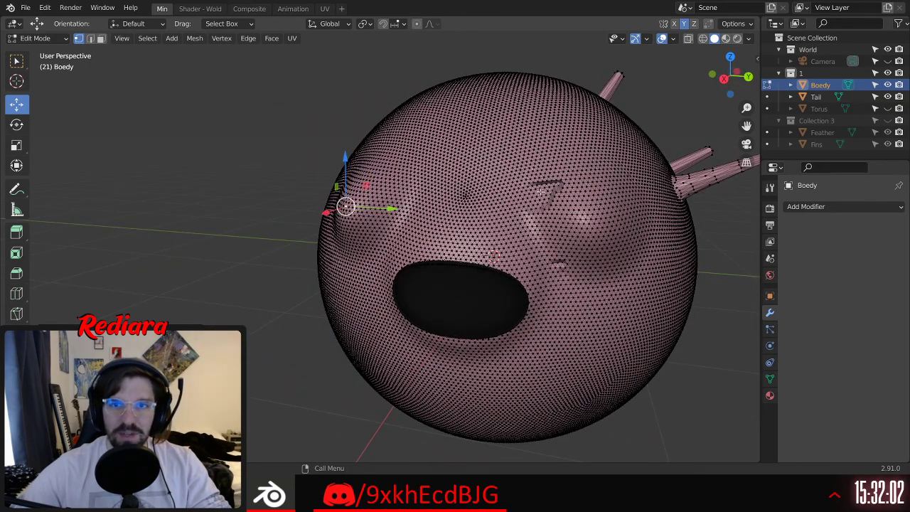
{"action": "scroll", "coordinate": [558, 192], "scroll_direction": "up", "scroll_amount": 4}
{"action": "middle_click_drag", "start_coordinate": [559, 192], "coordinate": [591, 194]}
{"action": "scroll", "coordinate": [519, 201], "scroll_direction": "down", "scroll_amount": 1}
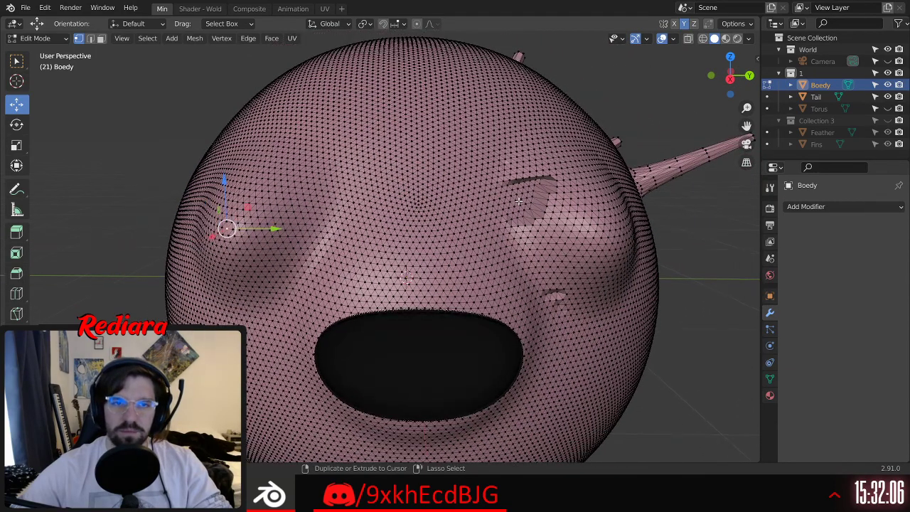
{"action": "key", "text": "ctrl+z"}
Step: Return the body to Object Mode and unhide the torus
{"action": "scroll", "coordinate": [520, 201], "scroll_direction": "down", "scroll_amount": 4}
{"action": "middle_click_drag", "start_coordinate": [519, 201], "coordinate": [118, 177]}
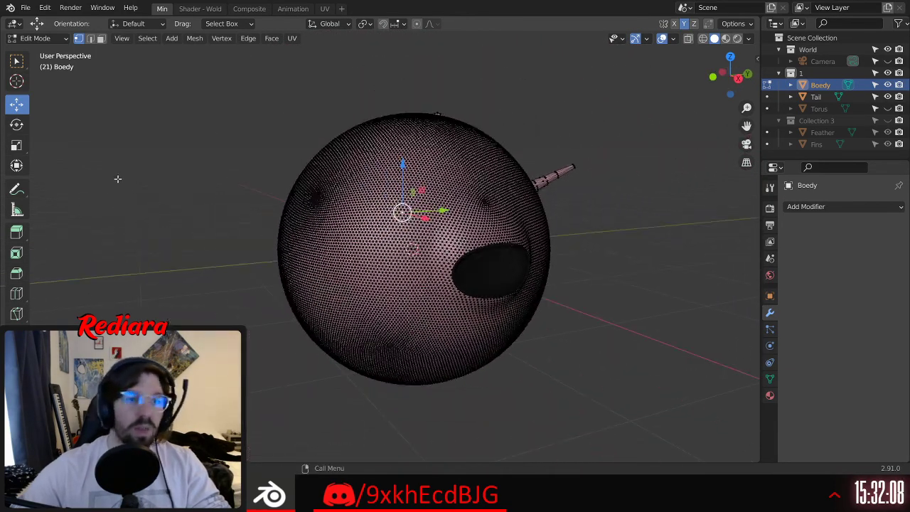
{"action": "left_click", "coordinate": [34, 38]}
{"action": "left_click", "coordinate": [37, 49]}
{"action": "middle_click_drag", "start_coordinate": [300, 189], "coordinate": [726, 160]}
{"action": "left_click", "coordinate": [888, 108]}
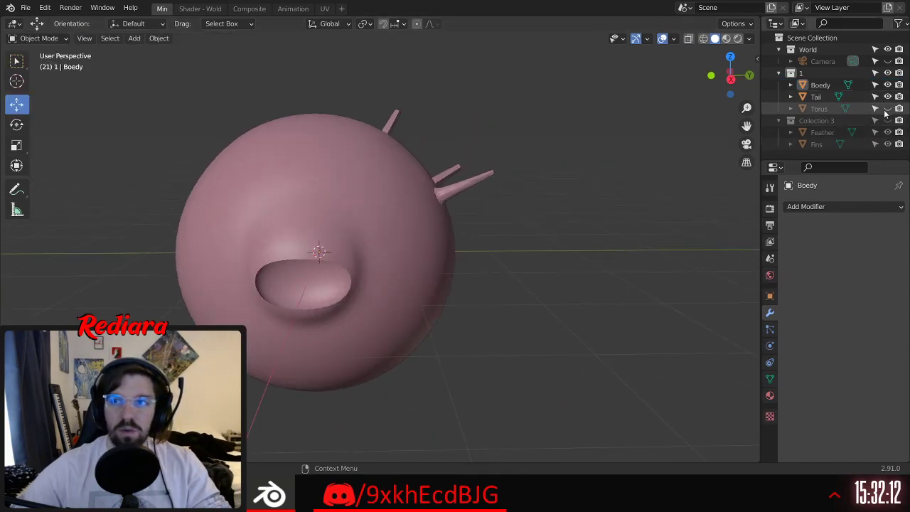
Step: Add an Ico Sphere mesh at the 3D cursor as a separate object for the eye
{"action": "middle_click_drag", "start_coordinate": [429, 256], "coordinate": [430, 129]}
{"action": "scroll", "coordinate": [431, 135], "scroll_direction": "up", "scroll_amount": 3}
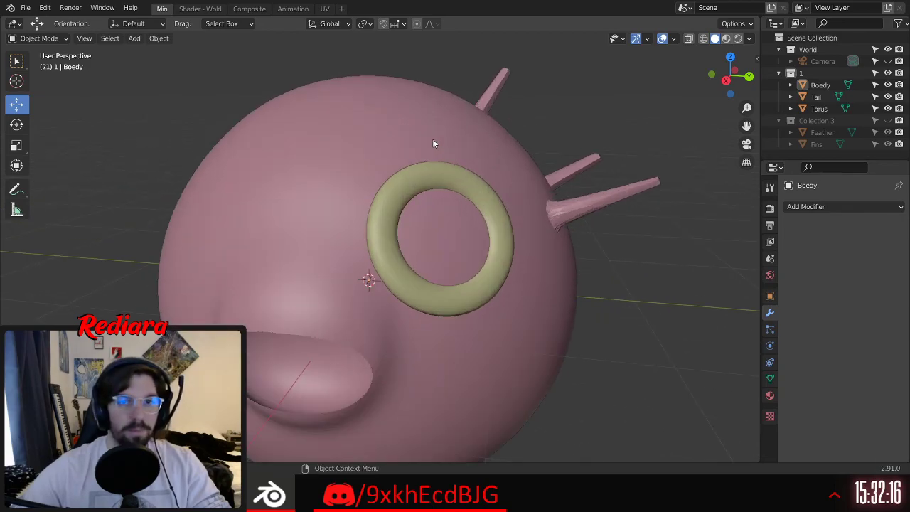
{"action": "left_click", "coordinate": [135, 39]}
{"action": "mouse_move", "coordinate": [175, 54]}
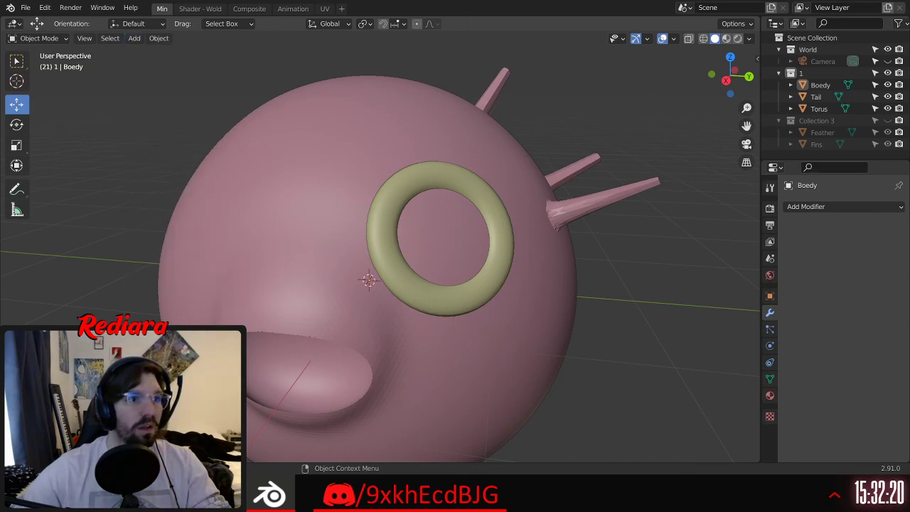
{"action": "mouse_move", "coordinate": [200, 83]}
{"action": "middle_mouse_down"}
{"action": "mouse_move", "coordinate": [223, 84]}
{"action": "mouse_move", "coordinate": [203, 82]}
{"action": "middle_mouse_up"}
{"action": "left_click", "coordinate": [134, 39]}
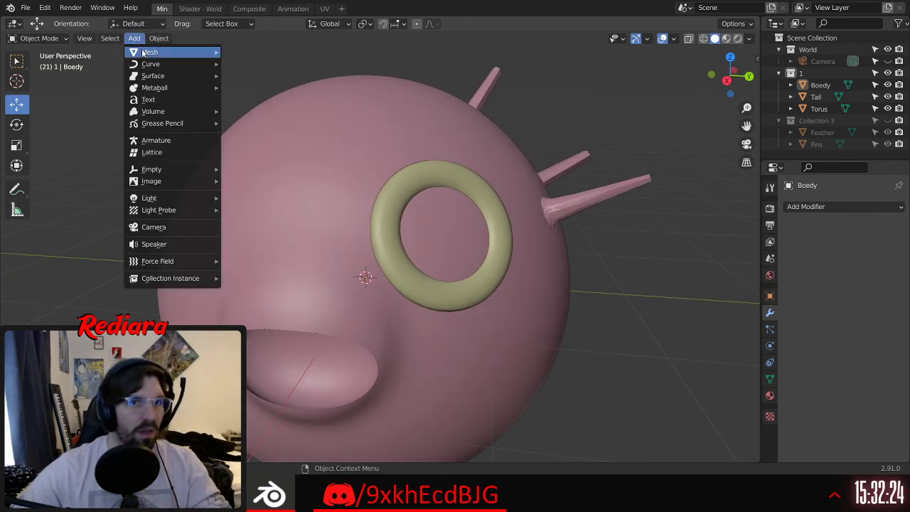
{"action": "mouse_move", "coordinate": [148, 55]}
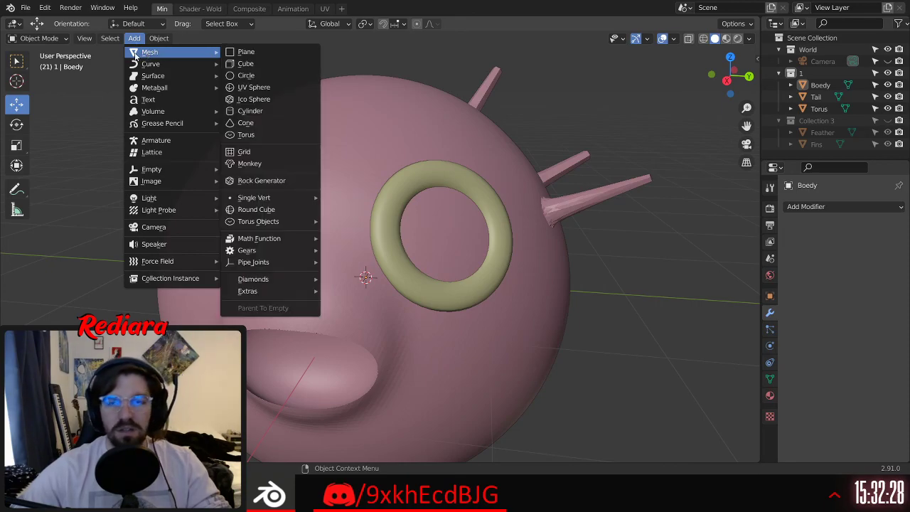
{"action": "left_click", "coordinate": [252, 100]}
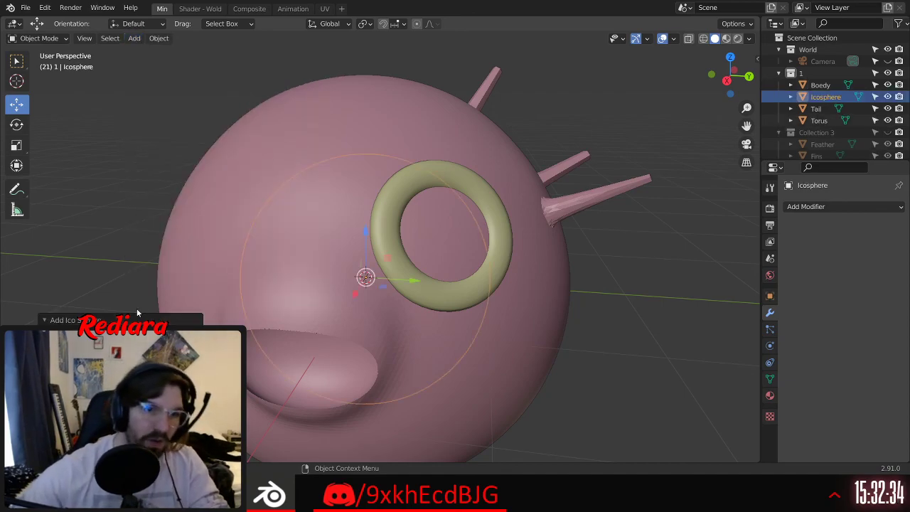
Step: Move the icosphere along the X axis out of the body so it stands in front of the torus
{"action": "middle_click_drag", "start_coordinate": [92, 142], "coordinate": [235, 240]}
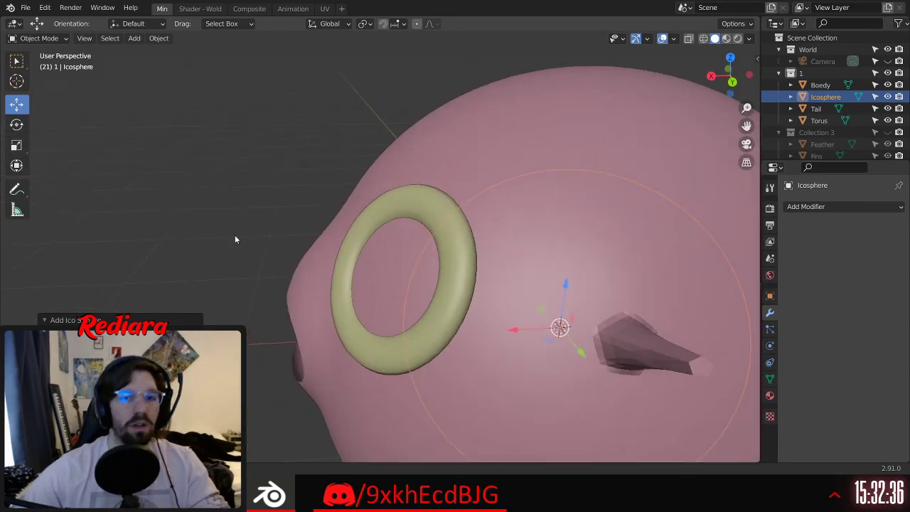
{"action": "left_click_drag", "start_coordinate": [514, 331], "coordinate": [311, 342]}
{"action": "middle_click_drag", "start_coordinate": [311, 342], "coordinate": [459, 219]}
Step: Scale the icosphere down uniformly to roughly the size of the torus opening
{"action": "left_click", "coordinate": [16, 145]}
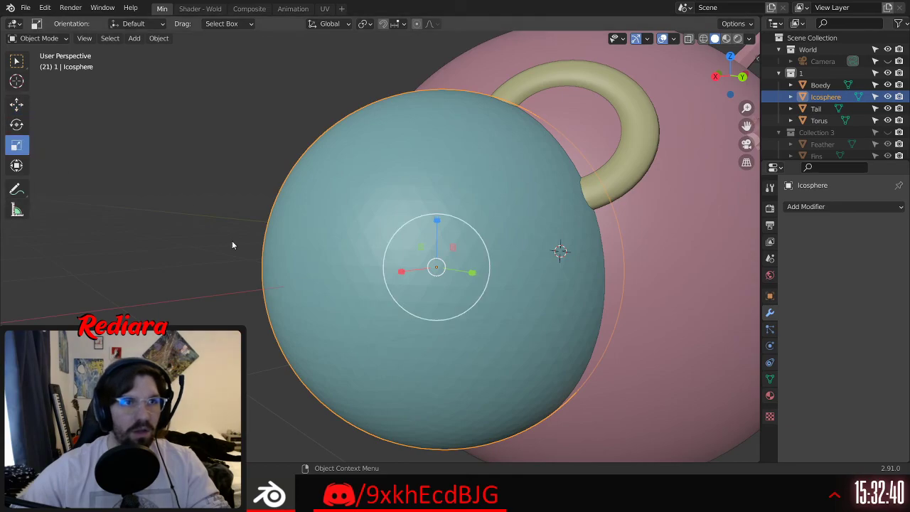
{"action": "middle_click_drag", "start_coordinate": [229, 244], "coordinate": [407, 260]}
{"action": "left_click_drag", "start_coordinate": [303, 253], "coordinate": [254, 128]}
Step: Move the icosphere into the opening of the torus on the side of the head
{"action": "left_click", "coordinate": [17, 104]}
{"action": "left_click_drag", "start_coordinate": [304, 171], "coordinate": [428, 188]}
{"action": "middle_click_drag", "start_coordinate": [428, 188], "coordinate": [288, 282]}
{"action": "left_click_drag", "start_coordinate": [237, 252], "coordinate": [256, 248]}
{"action": "left_click_drag", "start_coordinate": [290, 194], "coordinate": [293, 191]}
{"action": "scroll", "coordinate": [294, 251], "scroll_direction": "up", "scroll_amount": 5}
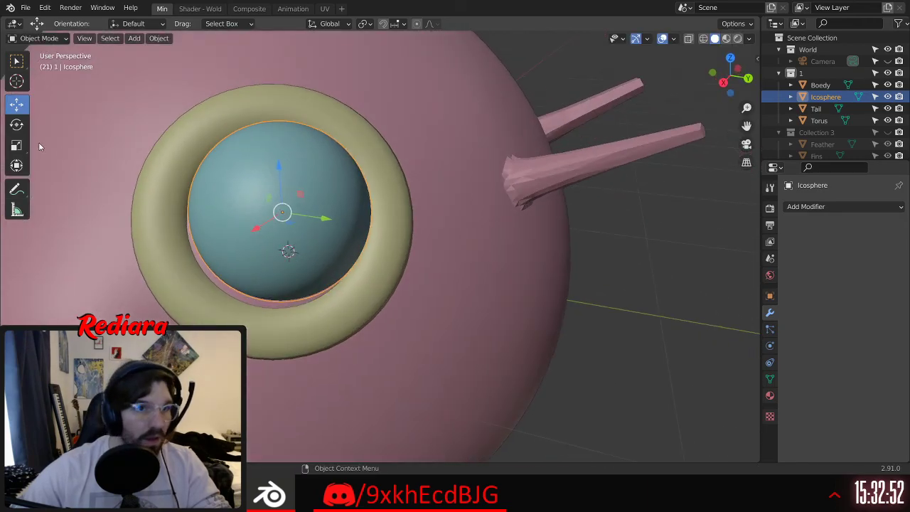
Step: Scale the icosphere up slightly so it fills the torus opening
{"action": "left_click", "coordinate": [16, 145]}
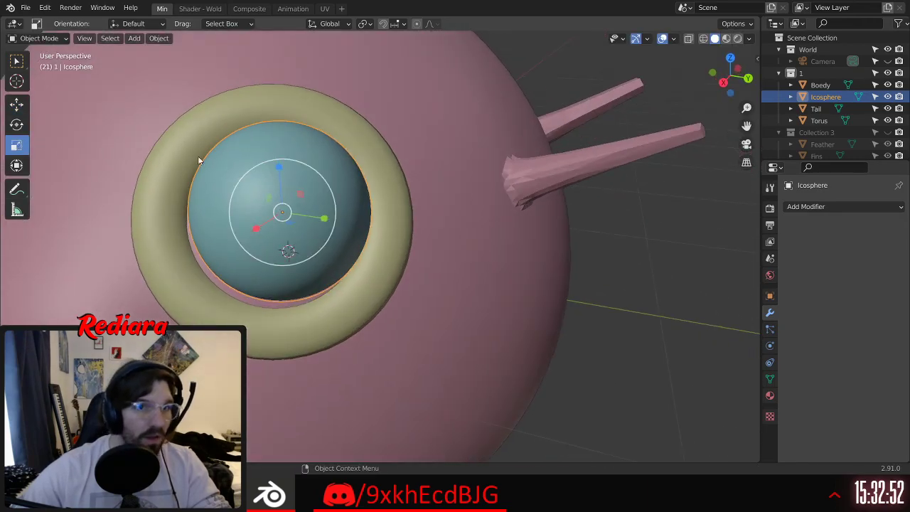
{"action": "key", "text": "s"}
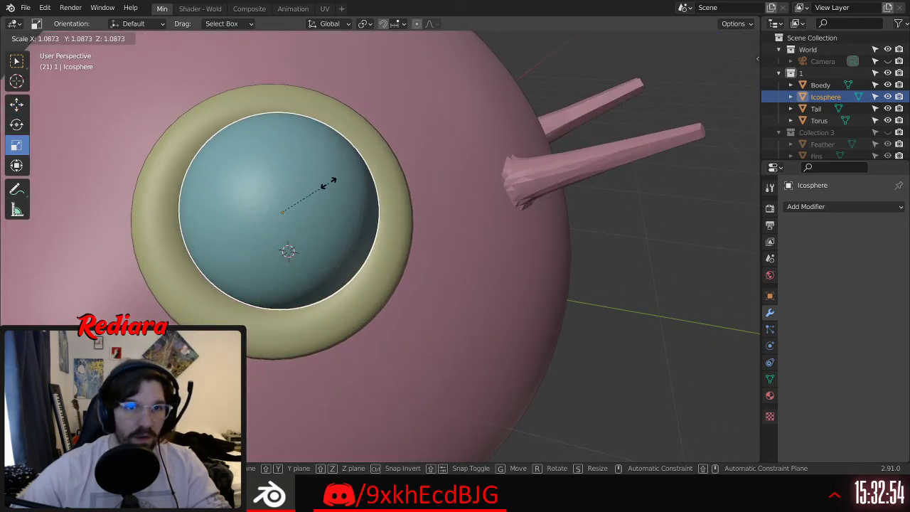
{"action": "left_click", "coordinate": [331, 184]}
Step: Fine-tune the icosphere's position so it sits centred in the torus, and deselect it
{"action": "left_click", "coordinate": [17, 105]}
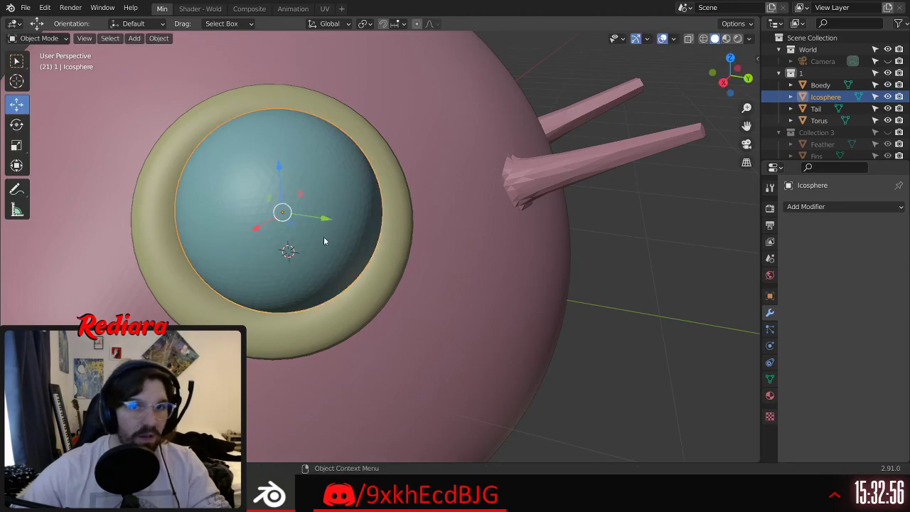
{"action": "left_click_drag", "start_coordinate": [325, 222], "coordinate": [269, 174]}
{"action": "mouse_move", "coordinate": [272, 176]}
{"action": "middle_mouse_down"}
{"action": "mouse_move", "coordinate": [233, 185]}
{"action": "mouse_move", "coordinate": [174, 179]}
{"action": "mouse_move", "coordinate": [293, 149]}
{"action": "mouse_move", "coordinate": [295, 182]}
{"action": "mouse_move", "coordinate": [286, 171]}
{"action": "middle_mouse_up"}
{"action": "left_click_drag", "start_coordinate": [286, 171], "coordinate": [294, 172]}
{"action": "middle_click_drag", "start_coordinate": [294, 172], "coordinate": [313, 144]}
{"action": "scroll", "coordinate": [460, 143], "scroll_direction": "down", "scroll_amount": 5}
{"action": "left_click", "coordinate": [675, 309]}
Step: Flatten the icosphere along the X axis so it protrudes less from the torus
{"action": "middle_click_drag", "start_coordinate": [524, 261], "coordinate": [374, 202]}
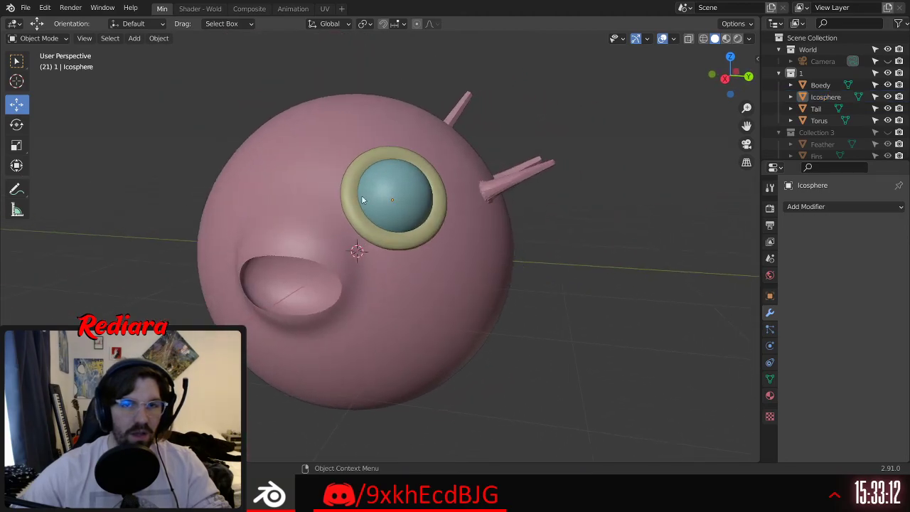
{"action": "scroll", "coordinate": [427, 212], "scroll_direction": "up", "scroll_amount": 4}
{"action": "mouse_move", "coordinate": [427, 212]}
{"action": "middle_mouse_down"}
{"action": "mouse_move", "coordinate": [406, 209]}
{"action": "mouse_move", "coordinate": [436, 209]}
{"action": "middle_mouse_up"}
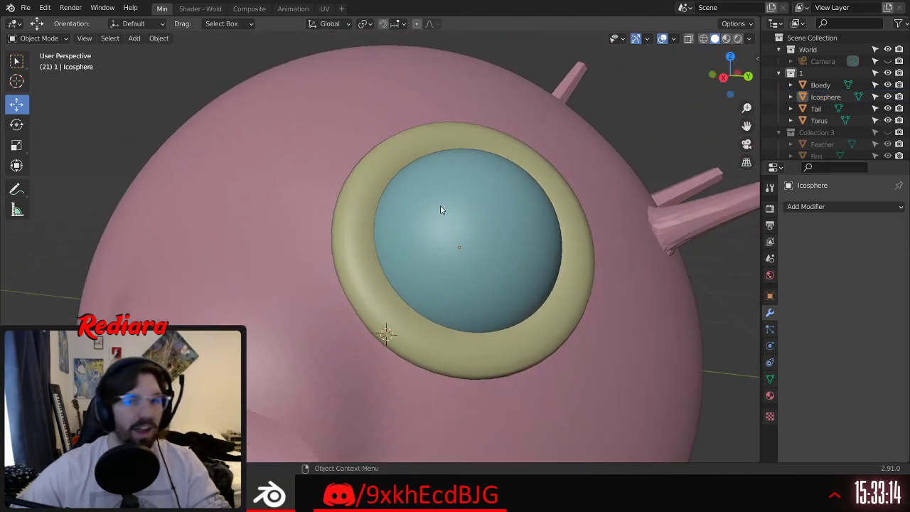
{"action": "scroll", "coordinate": [448, 208], "scroll_direction": "down", "scroll_amount": 5}
{"action": "middle_click_drag", "start_coordinate": [411, 255], "coordinate": [420, 253]}
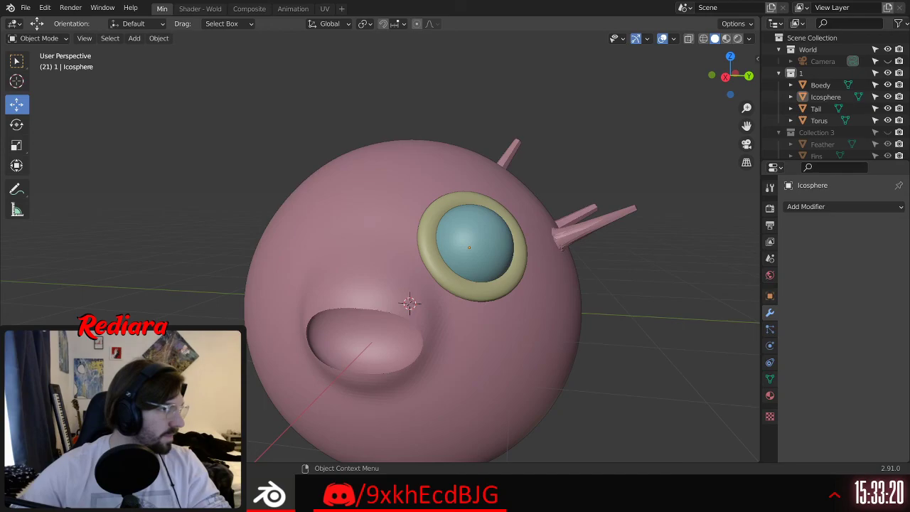
{"action": "middle_click_drag", "start_coordinate": [434, 242], "coordinate": [106, 193]}
{"action": "scroll", "coordinate": [508, 259], "scroll_direction": "up", "scroll_amount": 3}
{"action": "left_click", "coordinate": [506, 278]}
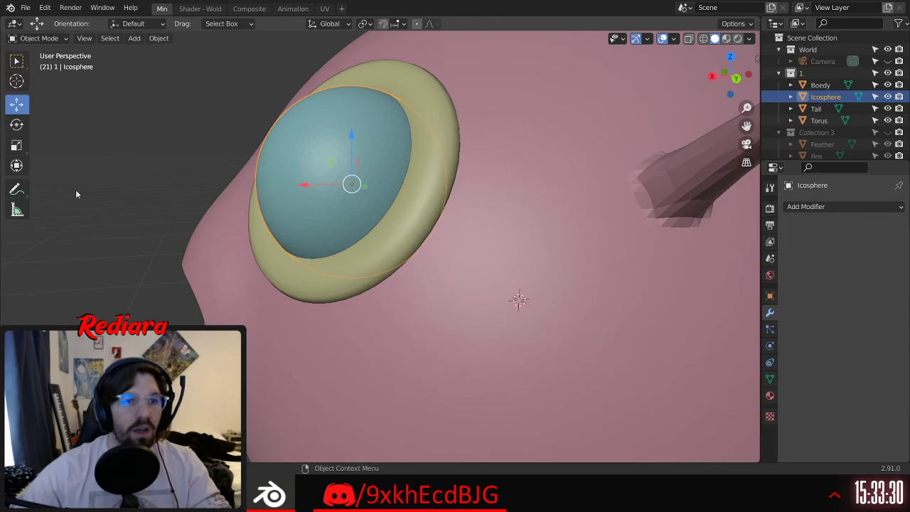
{"action": "left_click", "coordinate": [24, 149]}
{"action": "left_click_drag", "start_coordinate": [305, 188], "coordinate": [321, 190]}
{"action": "middle_click_drag", "start_coordinate": [321, 189], "coordinate": [350, 224]}
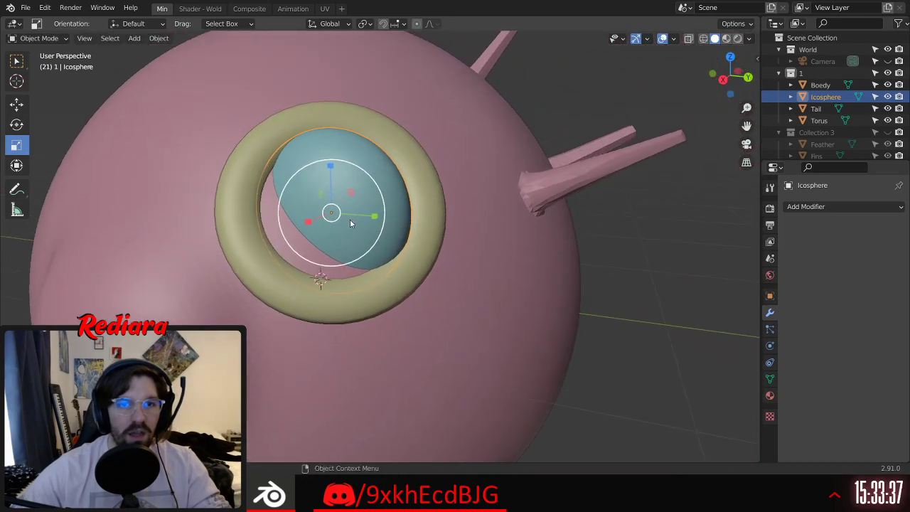
Step: Rotate the flattened icosphere freely until its broad side faces outward, aligned with the torus ring
{"action": "left_click", "coordinate": [17, 127]}
{"action": "left_click_drag", "start_coordinate": [332, 226], "coordinate": [358, 211]}
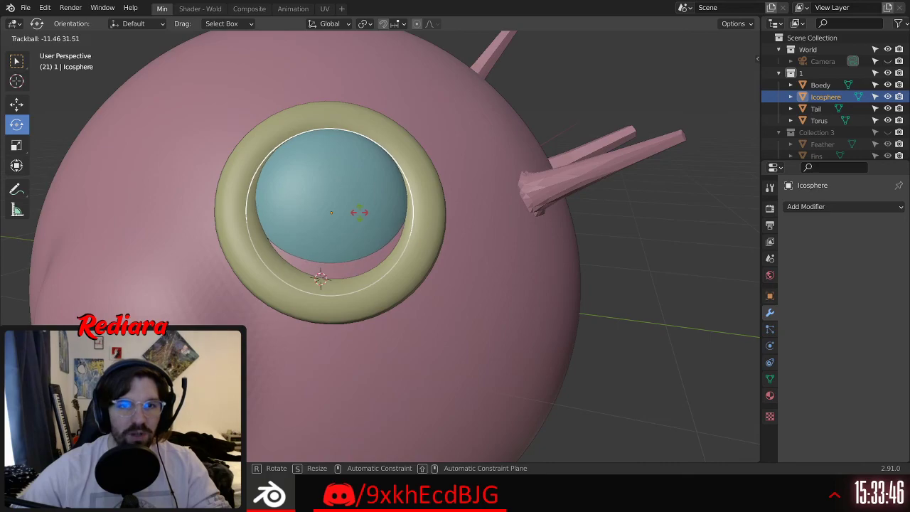
{"action": "left_click_drag", "start_coordinate": [359, 211], "coordinate": [311, 188]}
{"action": "mouse_move", "coordinate": [360, 220]}
{"action": "middle_mouse_down"}
{"action": "mouse_move", "coordinate": [379, 228]}
{"action": "mouse_move", "coordinate": [360, 222]}
{"action": "middle_mouse_up"}
{"action": "scroll", "coordinate": [377, 175], "scroll_direction": "up", "scroll_amount": 2}
{"action": "middle_click_drag", "start_coordinate": [377, 177], "coordinate": [428, 139]}
Step: Shift the icosphere along the Y and Z axes to centre it in the torus ring, and deselect it
{"action": "left_click", "coordinate": [17, 106]}
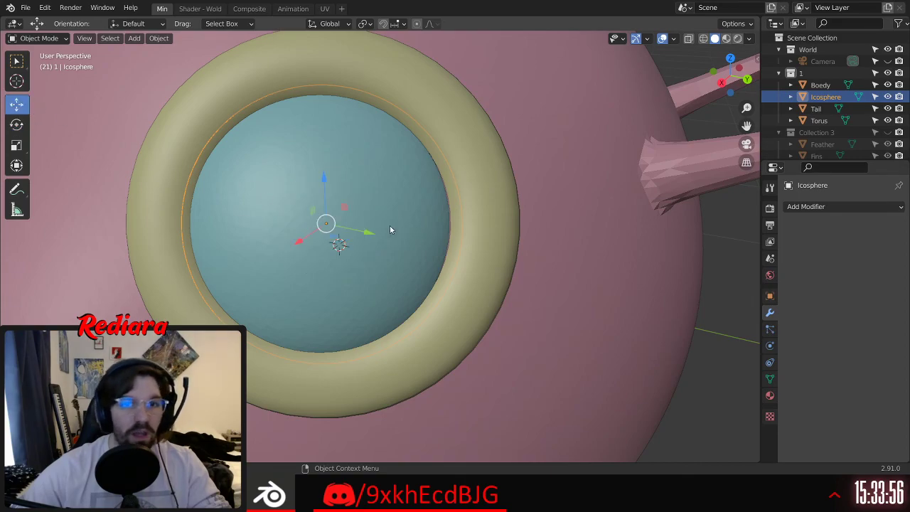
{"action": "left_click_drag", "start_coordinate": [369, 234], "coordinate": [382, 226]}
{"action": "left_click_drag", "start_coordinate": [324, 183], "coordinate": [327, 173]}
{"action": "scroll", "coordinate": [586, 303], "scroll_direction": "down", "scroll_amount": 5}
{"action": "middle_click_drag", "start_coordinate": [586, 303], "coordinate": [576, 283]}
{"action": "scroll", "coordinate": [393, 236], "scroll_direction": "down", "scroll_amount": 5}
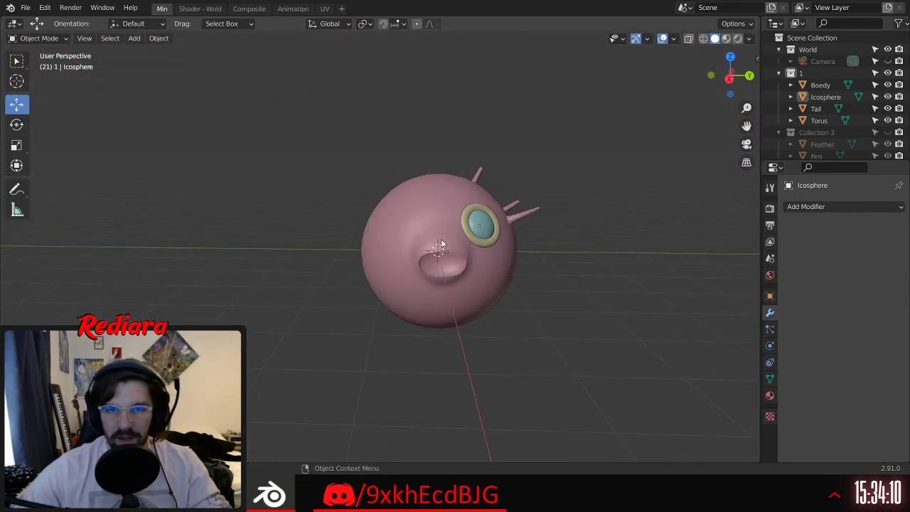
Step: Inspect the fit of the eyeball inside the torus ring from several angles and distances
{"action": "scroll", "coordinate": [542, 231], "scroll_direction": "up", "scroll_amount": 6}
{"action": "middle_click_drag", "start_coordinate": [388, 317], "coordinate": [400, 299]}
{"action": "scroll", "coordinate": [383, 315], "scroll_direction": "up", "scroll_amount": 6}
{"action": "scroll", "coordinate": [427, 277], "scroll_direction": "down", "scroll_amount": 8}
{"action": "middle_click_drag", "start_coordinate": [576, 276], "coordinate": [423, 206]}
{"action": "scroll", "coordinate": [438, 181], "scroll_direction": "up", "scroll_amount": 5}
{"action": "middle_click_drag", "start_coordinate": [453, 163], "coordinate": [400, 192]}
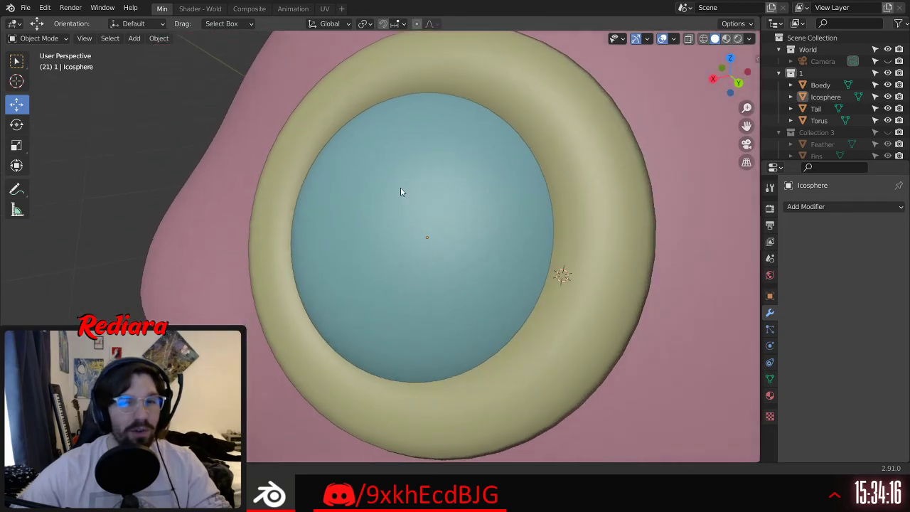
{"action": "scroll", "coordinate": [400, 192], "scroll_direction": "down", "scroll_amount": 8}
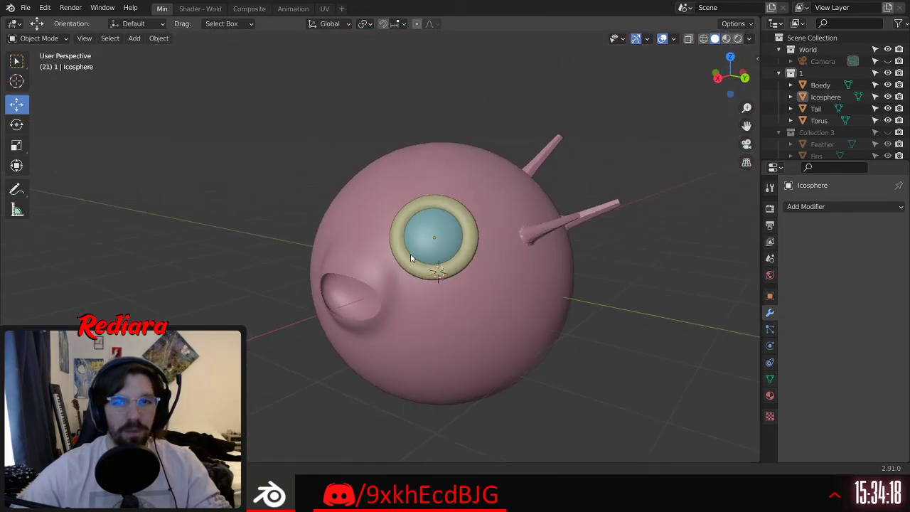
{"action": "middle_click_drag", "start_coordinate": [479, 270], "coordinate": [413, 235]}
Step: Rename the icosphere "Eyeball" and the torus "Eye Socket"
{"action": "left_click", "coordinate": [824, 97]}
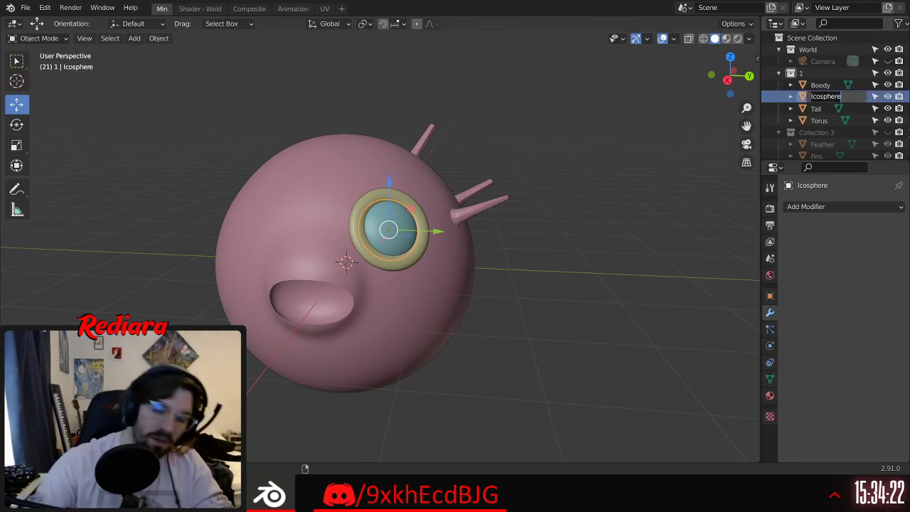
{"action": "type", "text": "ll"}
{"action": "key", "text": "Return"}
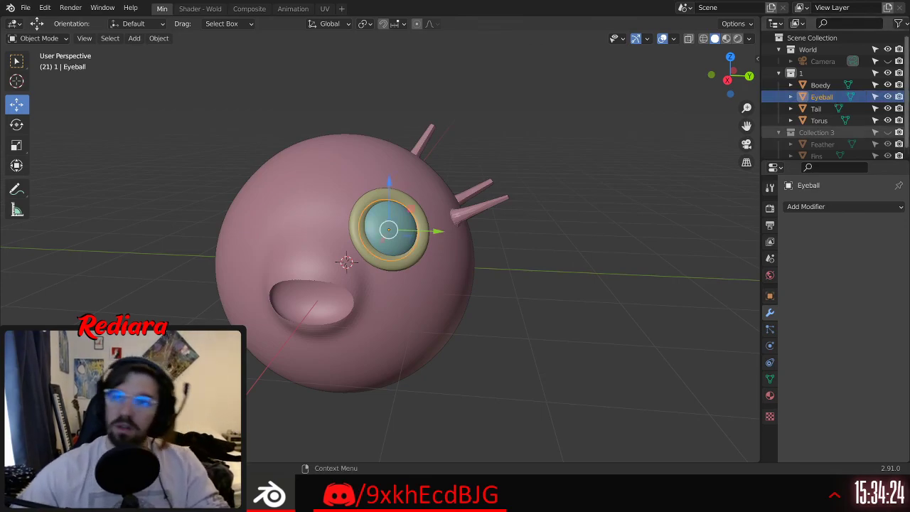
{"action": "double_click", "coordinate": [829, 120]}
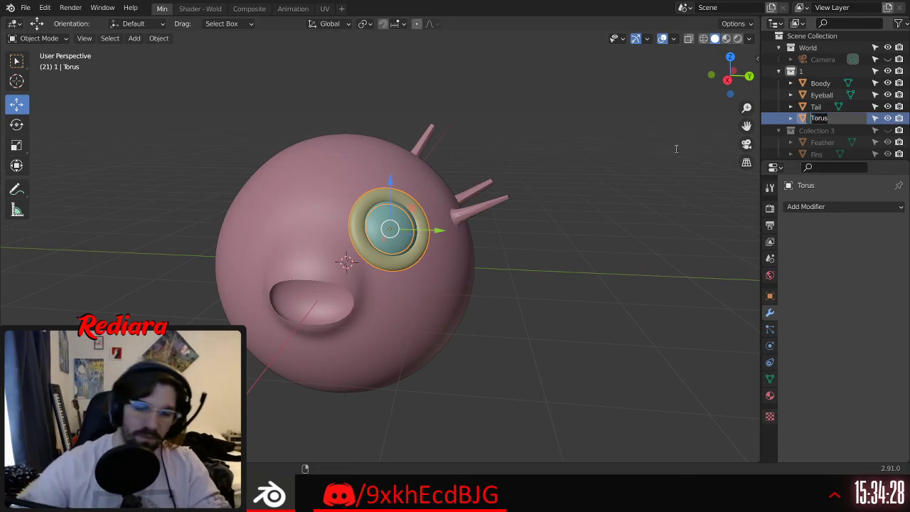
{"action": "type", "text": "Eye Socket"}
{"action": "key", "text": "Return"}
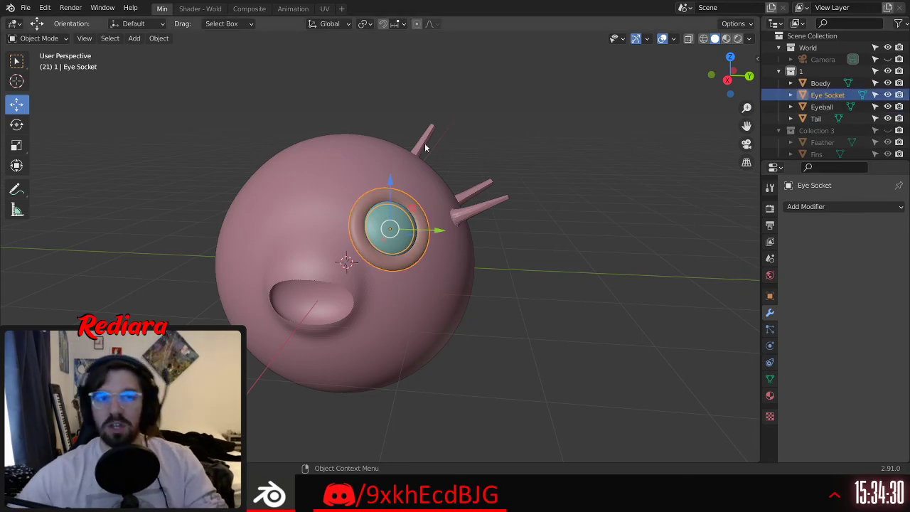
Step: Apply smooth shading to the eye socket ring and to the eyeball
{"action": "key", "text": "KP_Decimal"}
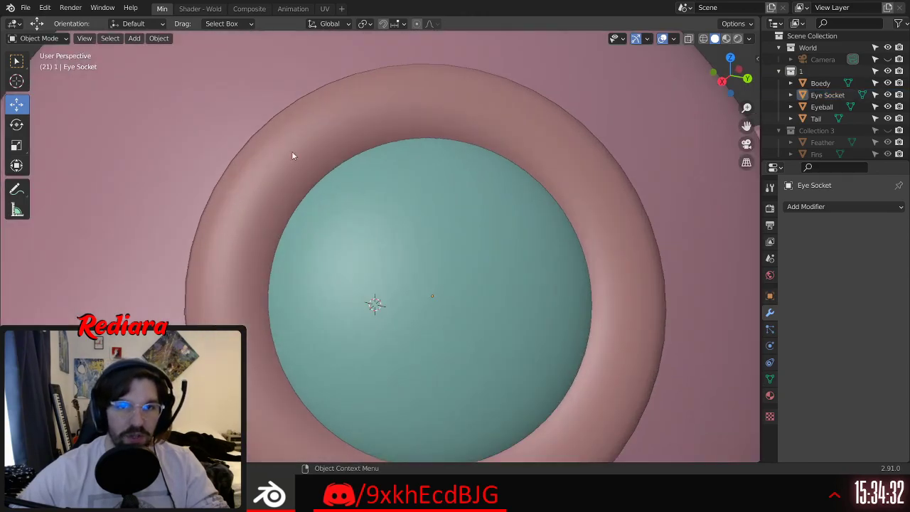
{"action": "left_click", "coordinate": [510, 147]}
{"action": "right_click", "coordinate": [510, 141]}
{"action": "left_click", "coordinate": [509, 141]}
{"action": "right_click", "coordinate": [425, 237]}
{"action": "left_click", "coordinate": [426, 238]}
Step: Hide the Eye Socket ring around the eyeball
{"action": "scroll", "coordinate": [467, 244], "scroll_direction": "down", "scroll_amount": 5}
{"action": "middle_click_drag", "start_coordinate": [467, 244], "coordinate": [552, 256]}
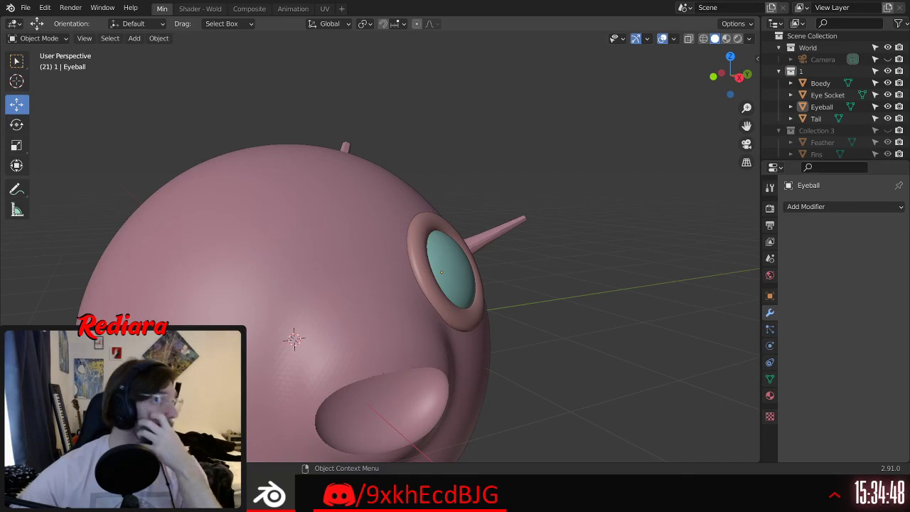
{"action": "middle_click_drag", "start_coordinate": [366, 282], "coordinate": [495, 237]}
{"action": "scroll", "coordinate": [470, 256], "scroll_direction": "down", "scroll_amount": 3}
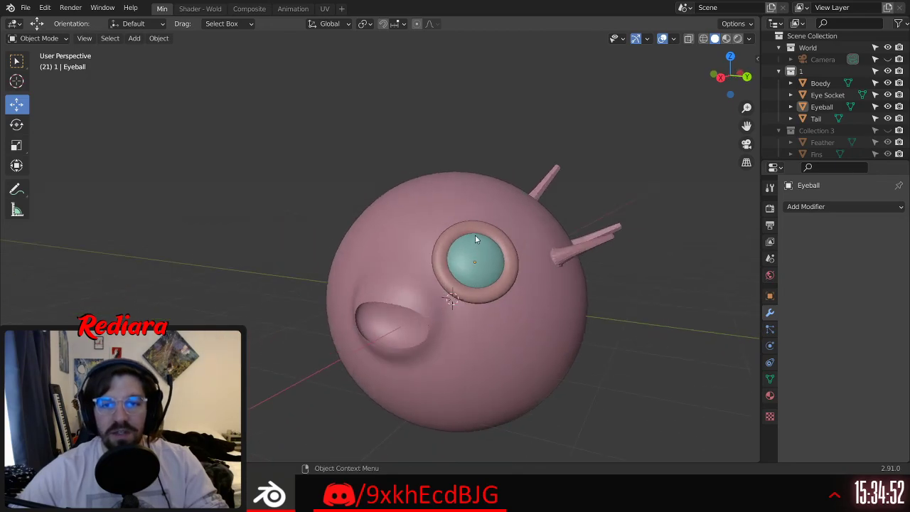
{"action": "scroll", "coordinate": [475, 235], "scroll_direction": "up", "scroll_amount": 5}
{"action": "left_click", "coordinate": [447, 221]}
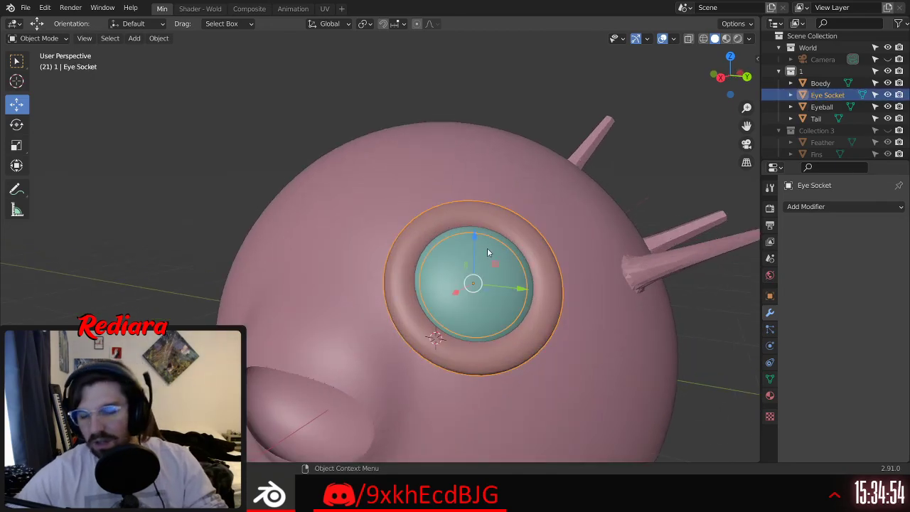
{"action": "key", "text": "h"}
Step: Copy and paste the Eyeball in place, and make the copy the active object
{"action": "middle_click_drag", "start_coordinate": [524, 258], "coordinate": [457, 182]}
{"action": "left_click", "coordinate": [456, 161]}
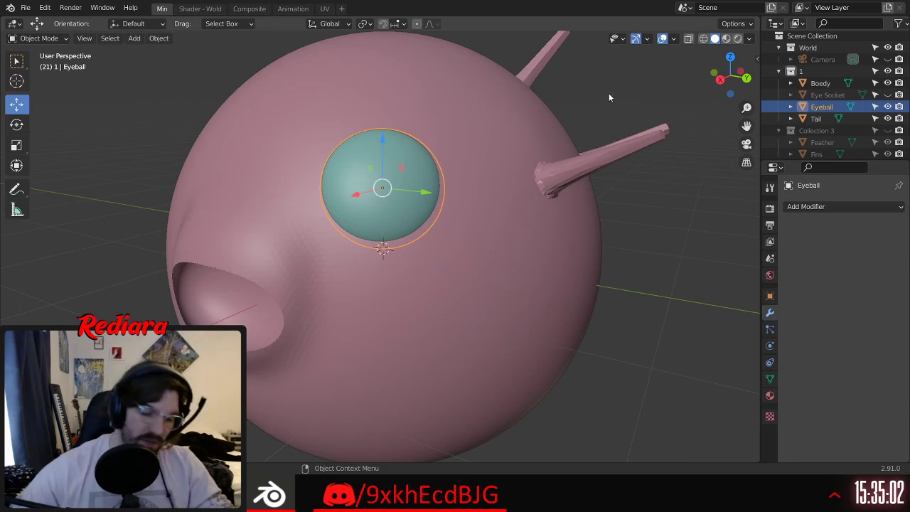
{"action": "key", "text": "ctrl+v"}
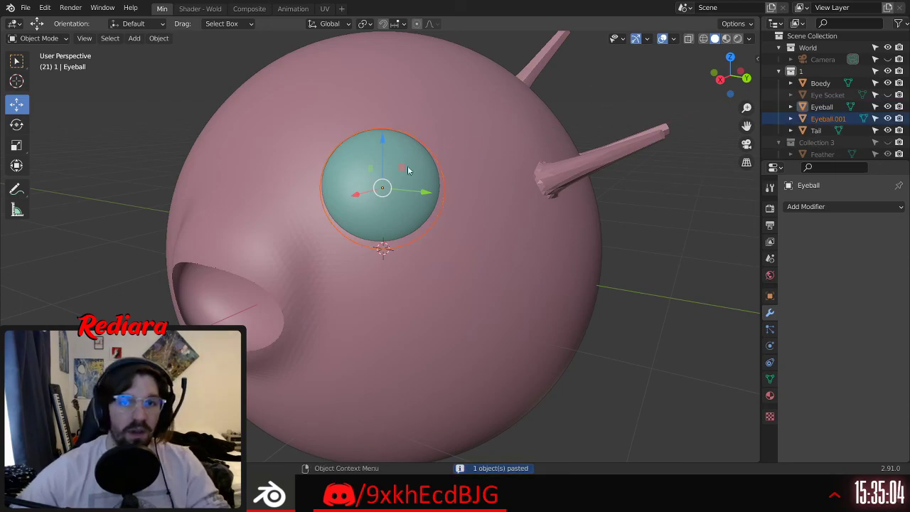
{"action": "left_click", "coordinate": [831, 118]}
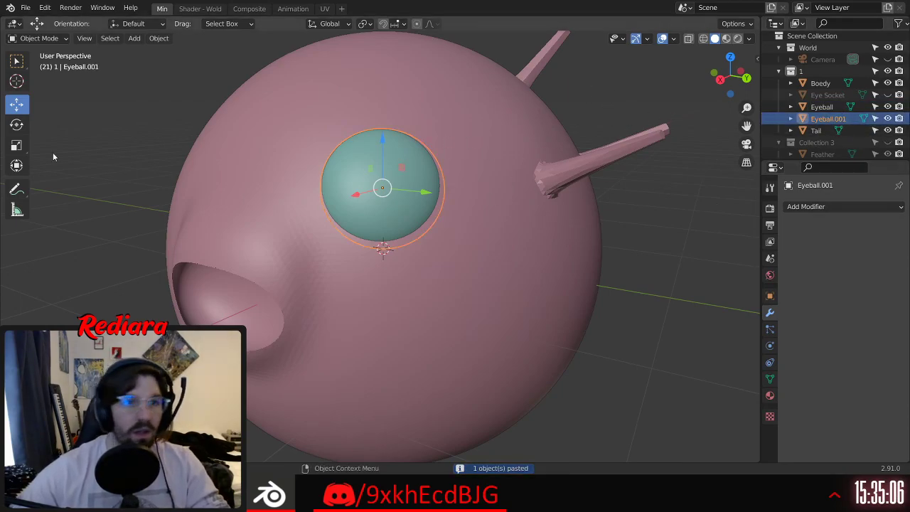
Step: Scale the eyeball copy up uniformly so it is slightly larger than the original eyeball
{"action": "left_click", "coordinate": [17, 147]}
{"action": "left_click_drag", "start_coordinate": [434, 171], "coordinate": [439, 166]}
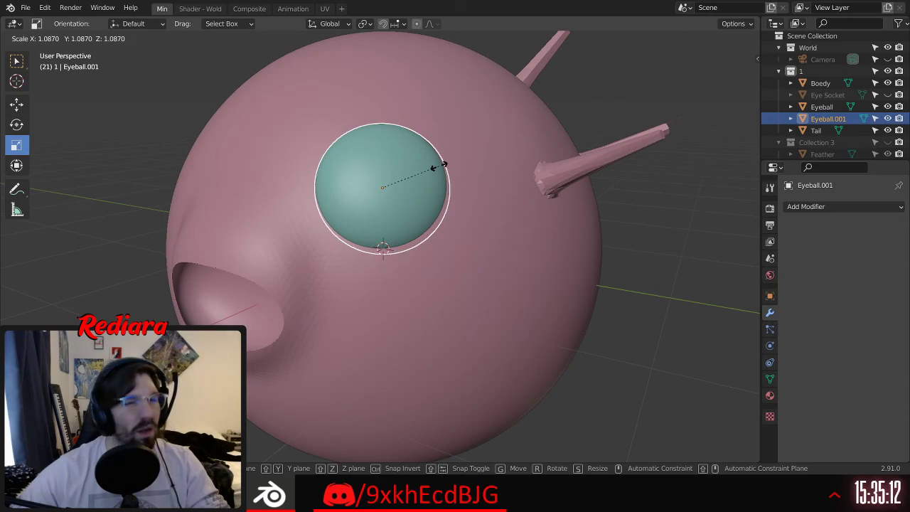
{"action": "mouse_move", "coordinate": [439, 165]}
{"action": "left_mouse_down"}
{"action": "mouse_move", "coordinate": [431, 175]}
{"action": "mouse_move", "coordinate": [440, 173]}
{"action": "left_mouse_up"}
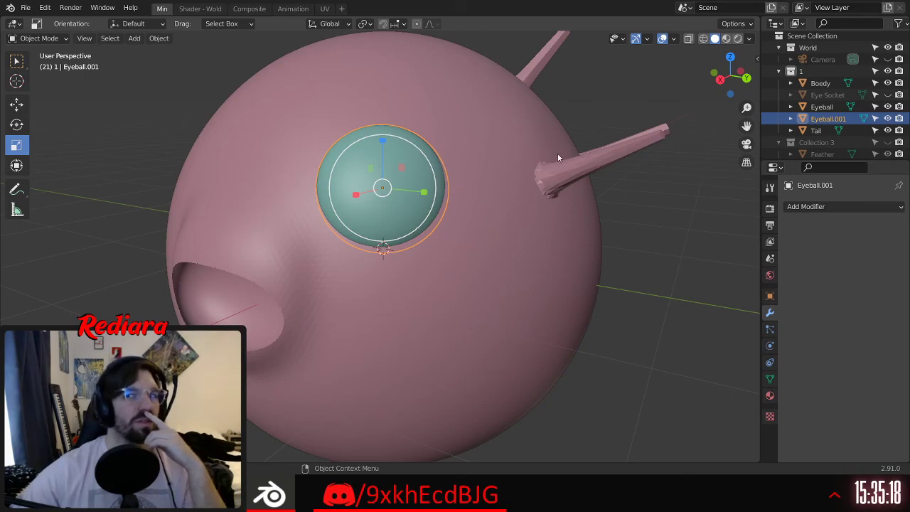
Step: Add a Boolean Difference modifier to Boedy with Eyeball.001 as the cutting object, and hide Eyeball.001
{"action": "left_click", "coordinate": [808, 83]}
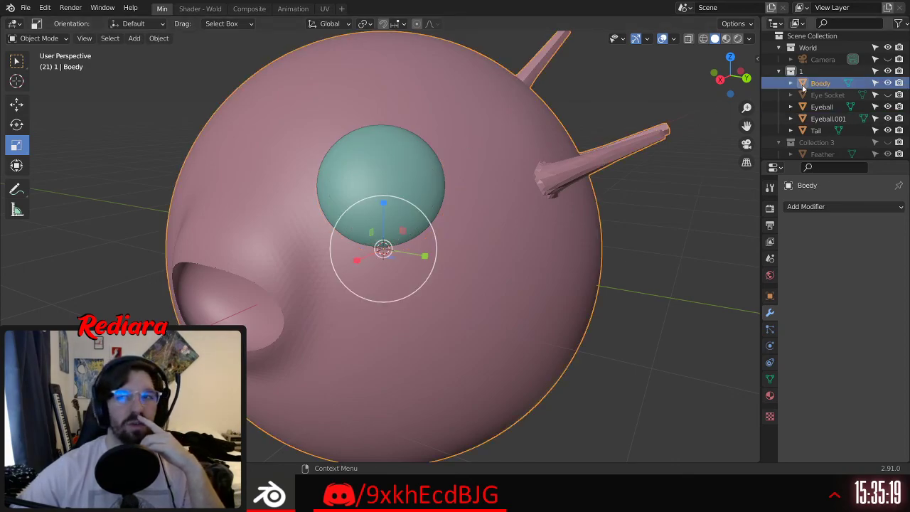
{"action": "left_click", "coordinate": [831, 206]}
{"action": "left_click", "coordinate": [665, 263]}
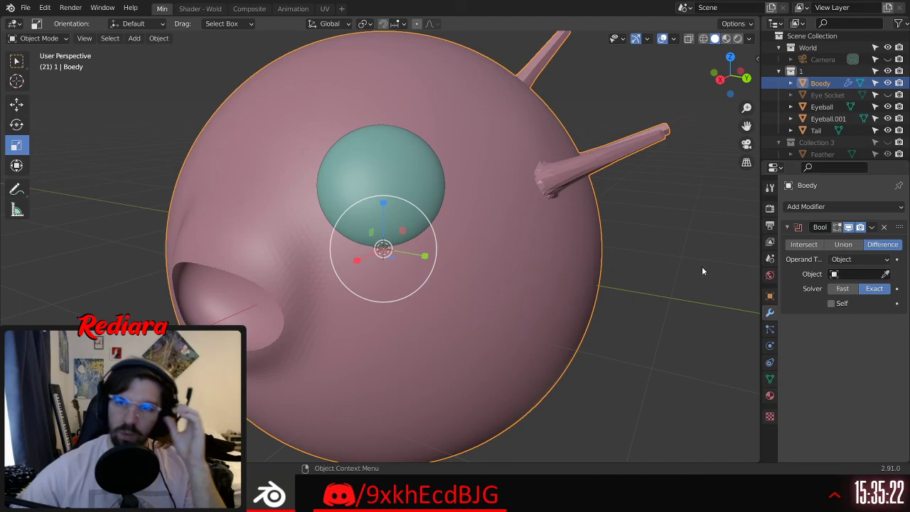
{"action": "left_click", "coordinate": [853, 274]}
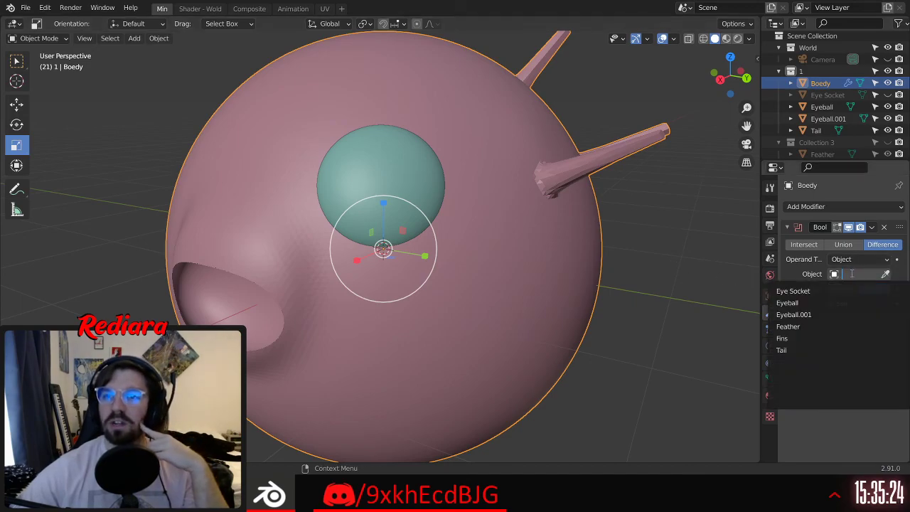
{"action": "left_click", "coordinate": [813, 318]}
{"action": "left_click", "coordinate": [887, 119]}
Step: Examine the cavity cut into the body around the eyeball from several angles
{"action": "middle_click_drag", "start_coordinate": [670, 197], "coordinate": [526, 173]}
{"action": "scroll", "coordinate": [371, 170], "scroll_direction": "up", "scroll_amount": 5}
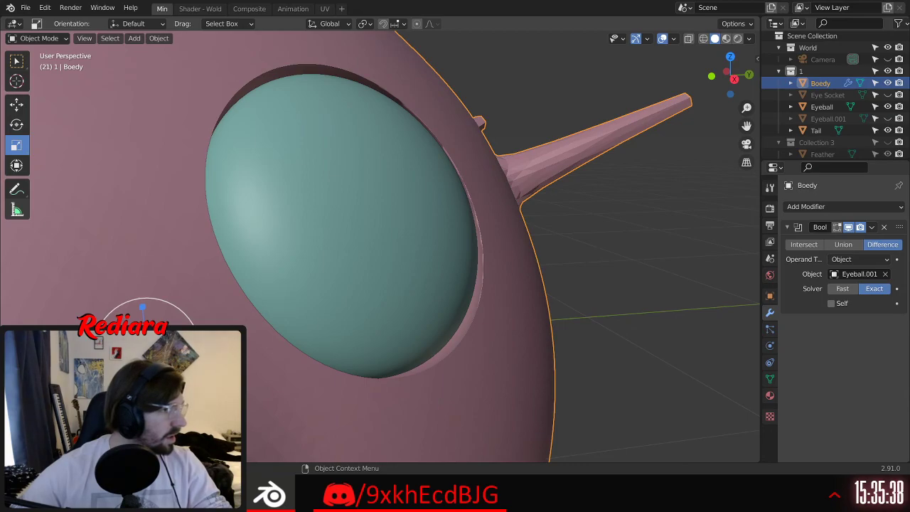
{"action": "middle_click_drag", "start_coordinate": [417, 182], "coordinate": [327, 244]}
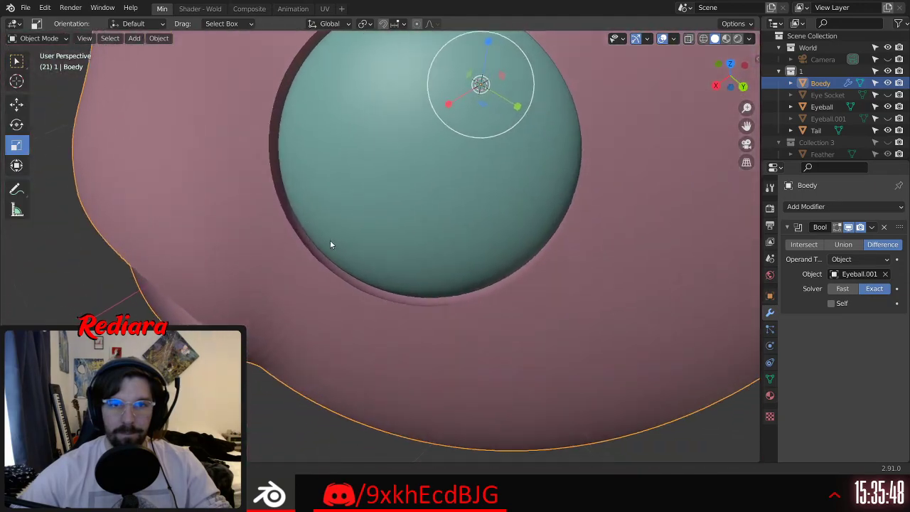
{"action": "scroll", "coordinate": [346, 277], "scroll_direction": "down", "scroll_amount": 6}
{"action": "mouse_move", "coordinate": [347, 277]}
{"action": "middle_mouse_down"}
{"action": "mouse_move", "coordinate": [382, 244]}
{"action": "mouse_move", "coordinate": [359, 250]}
{"action": "mouse_move", "coordinate": [339, 263]}
{"action": "mouse_move", "coordinate": [430, 249]}
{"action": "middle_mouse_up"}
{"action": "scroll", "coordinate": [382, 244], "scroll_direction": "up", "scroll_amount": 10}
{"action": "scroll", "coordinate": [301, 222], "scroll_direction": "down", "scroll_amount": 8}
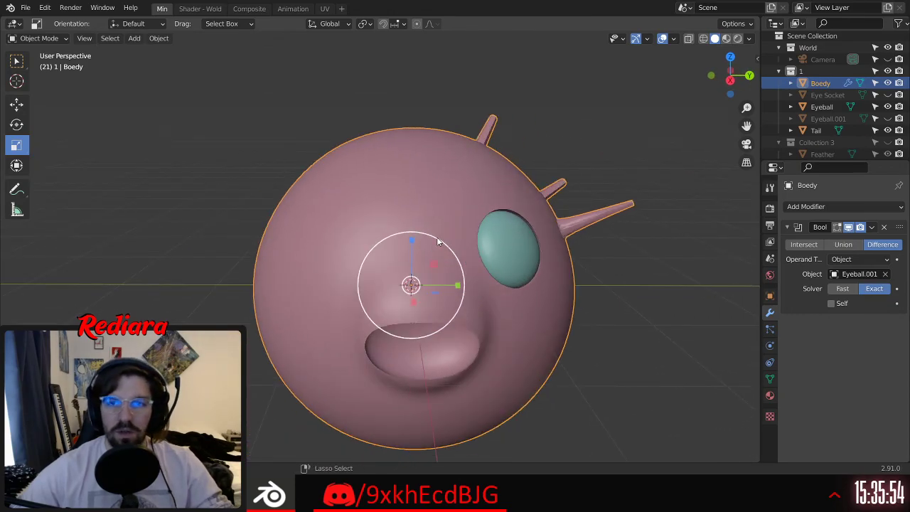
Step: Add a Mirror modifier to Eyeball.001 with Boedy as the mirror object, mirroring on the Y axis only
{"action": "left_click", "coordinate": [827, 119]}
{"action": "left_click", "coordinate": [819, 207]}
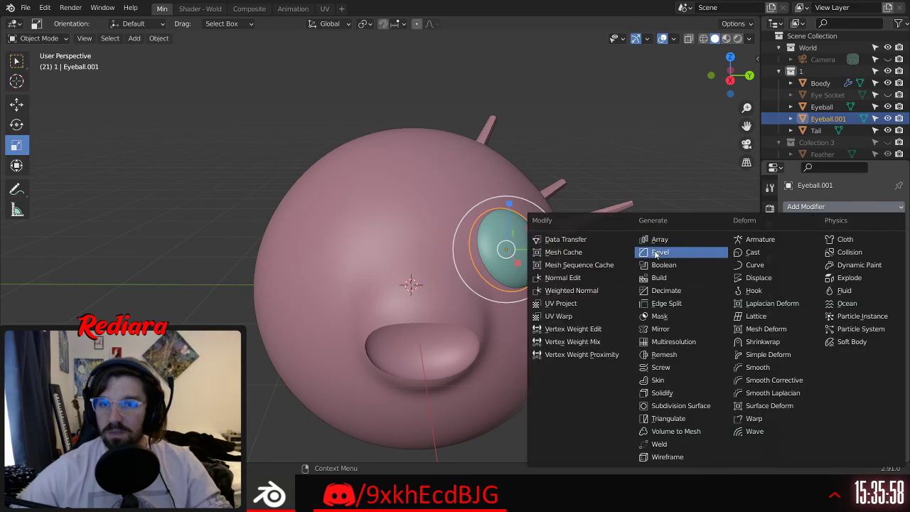
{"action": "left_click", "coordinate": [660, 330]}
{"action": "middle_click_drag", "start_coordinate": [571, 256], "coordinate": [403, 239]}
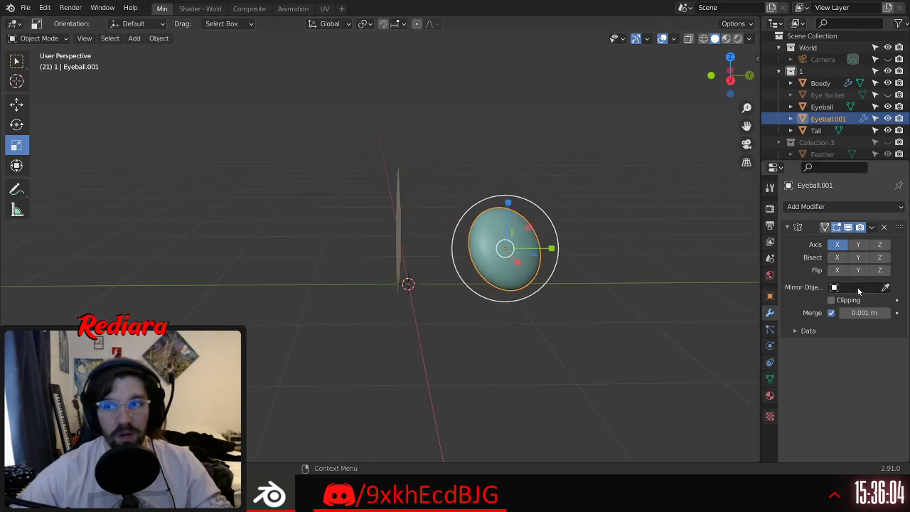
{"action": "left_click", "coordinate": [859, 286]}
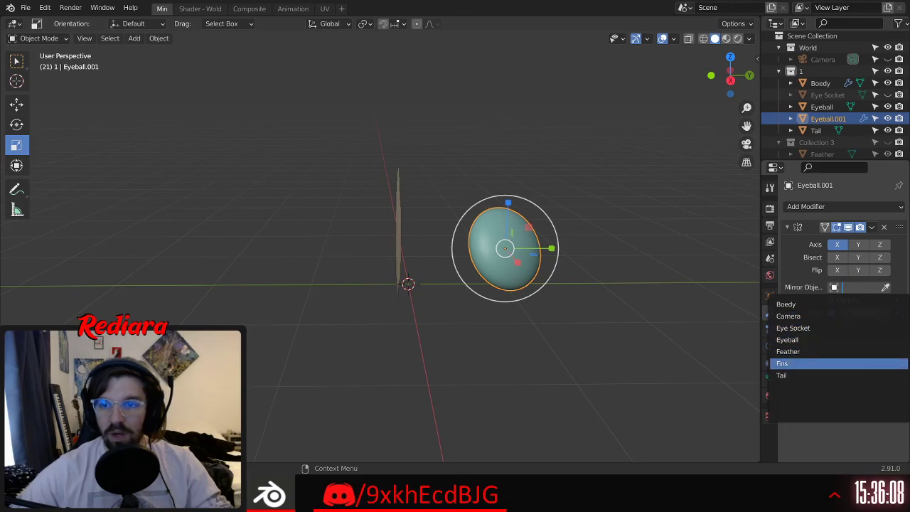
{"action": "left_click", "coordinate": [787, 304]}
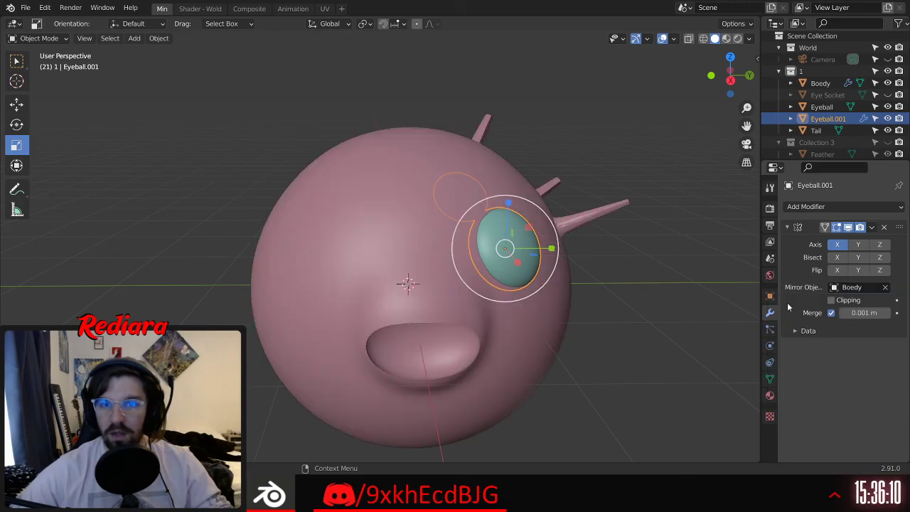
{"action": "left_click", "coordinate": [837, 245]}
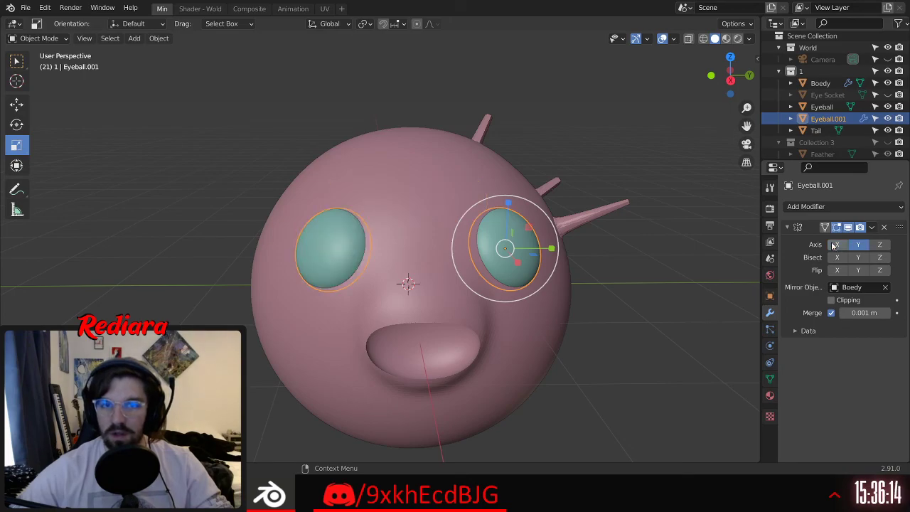
{"action": "middle_click_drag", "start_coordinate": [618, 197], "coordinate": [505, 241]}
Step: Apply the Boolean modifier on Boedy so both eye cavities become part of the mesh
{"action": "left_click", "coordinate": [821, 83]}
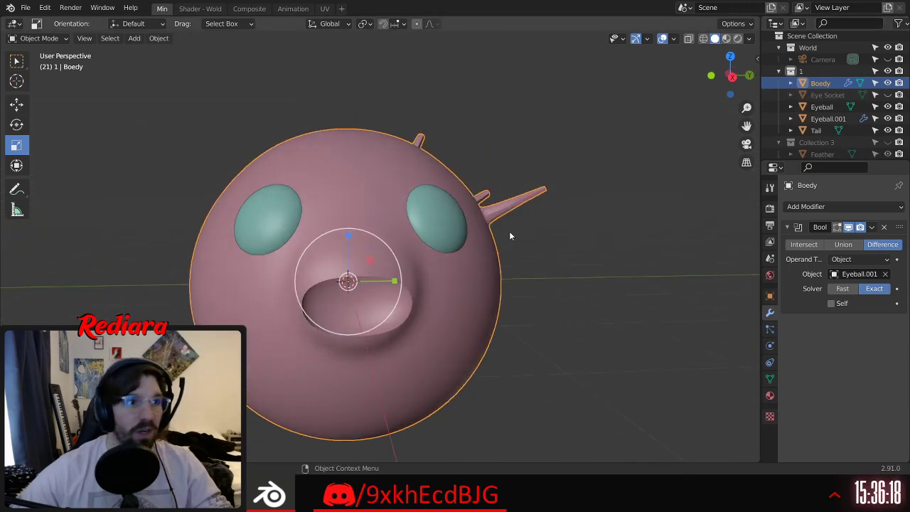
{"action": "scroll", "coordinate": [498, 235], "scroll_direction": "up", "scroll_amount": 3}
{"action": "left_click", "coordinate": [873, 227]}
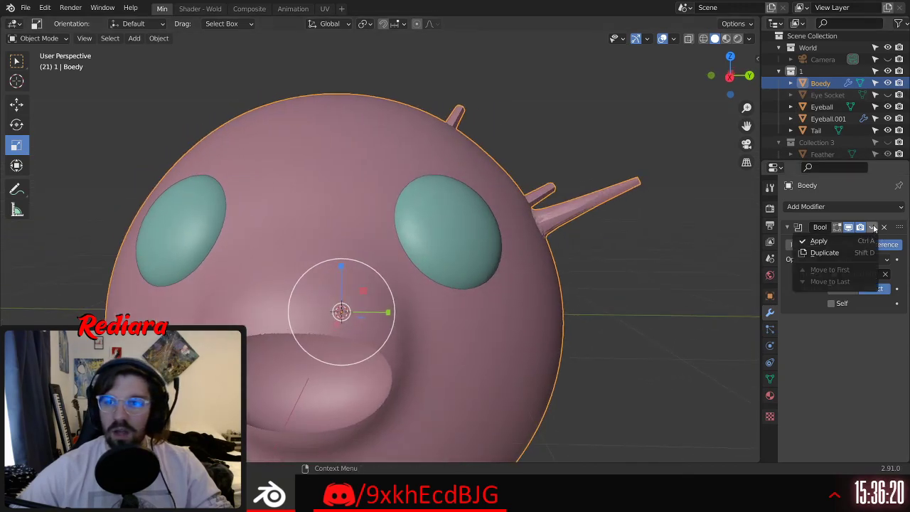
{"action": "left_click", "coordinate": [851, 241]}
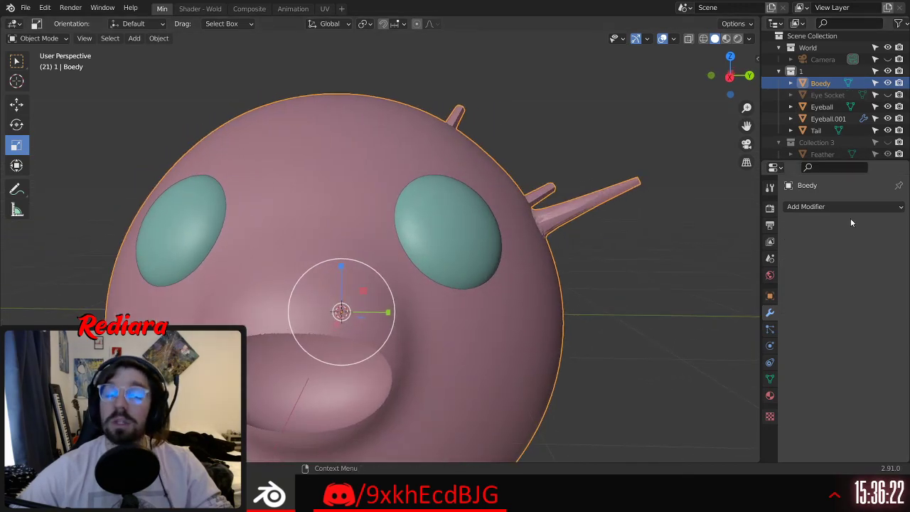
Step: Hide the Eyeball.001 cutter, check the gap around the eyeball, and delete Eyeball.001
{"action": "left_click", "coordinate": [888, 118]}
{"action": "middle_click_drag", "start_coordinate": [509, 243], "coordinate": [461, 217]}
{"action": "scroll", "coordinate": [509, 188], "scroll_direction": "up", "scroll_amount": 4}
{"action": "middle_click_drag", "start_coordinate": [571, 192], "coordinate": [368, 220], "text": "shift"}
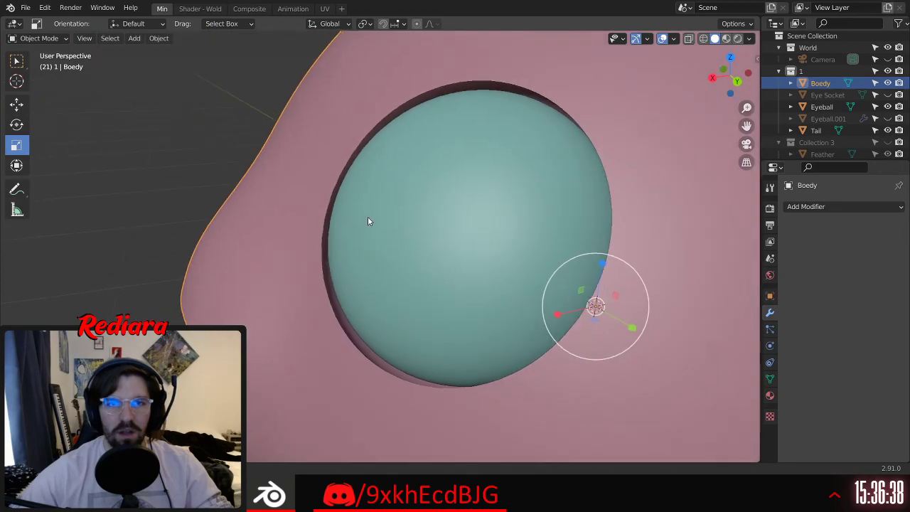
{"action": "scroll", "coordinate": [416, 213], "scroll_direction": "down", "scroll_amount": 5}
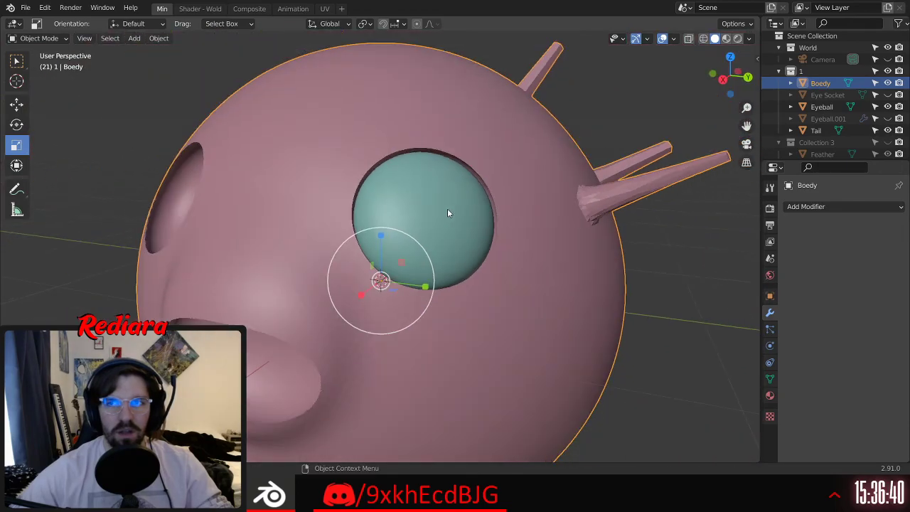
{"action": "left_click", "coordinate": [831, 119]}
{"action": "key", "text": "Delete"}
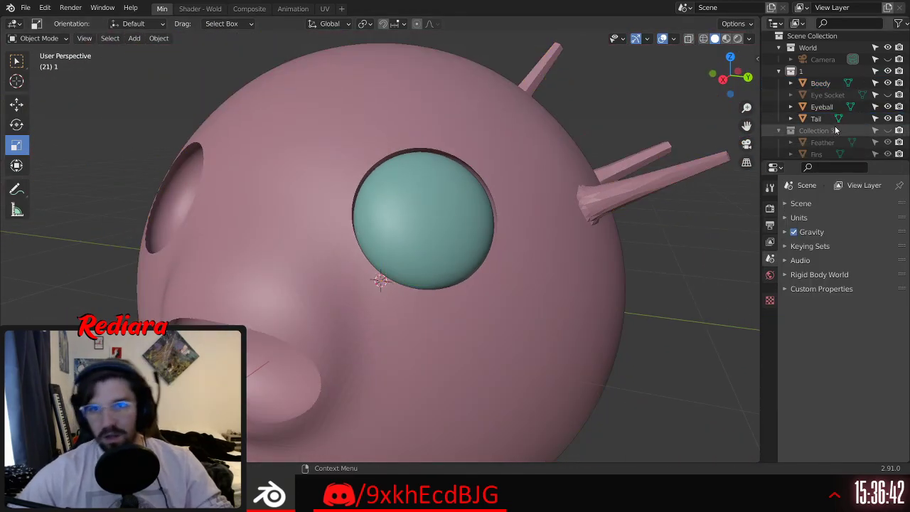
Step: Unhide the Eye Socket ring and delete it from the scene
{"action": "left_click", "coordinate": [764, 94]}
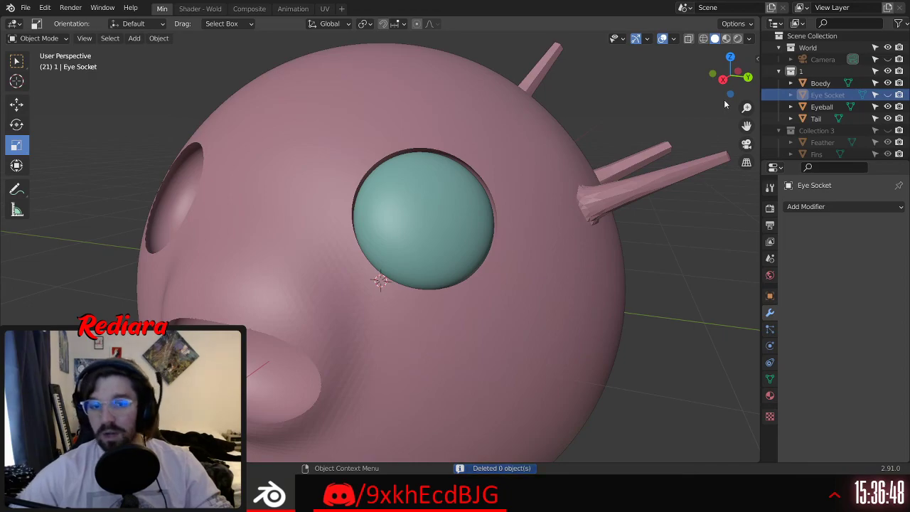
{"action": "key", "text": "alt+h"}
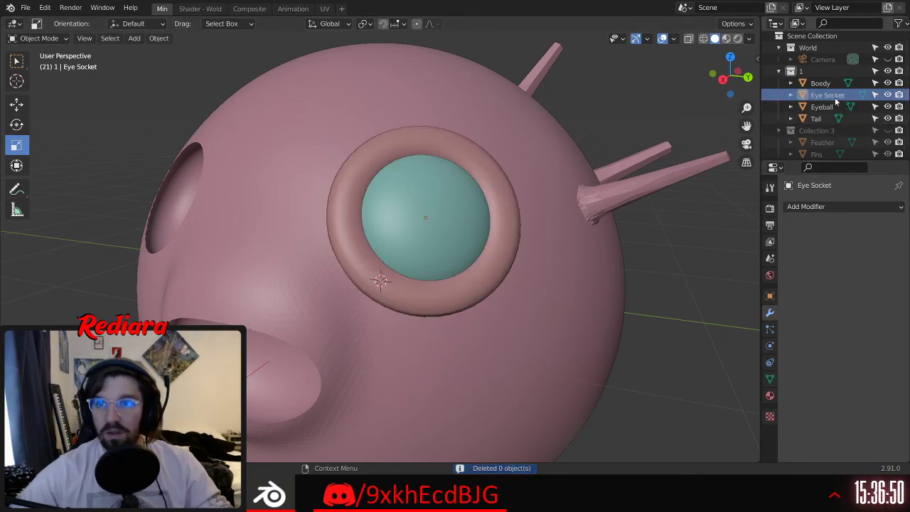
{"action": "left_click", "coordinate": [827, 95]}
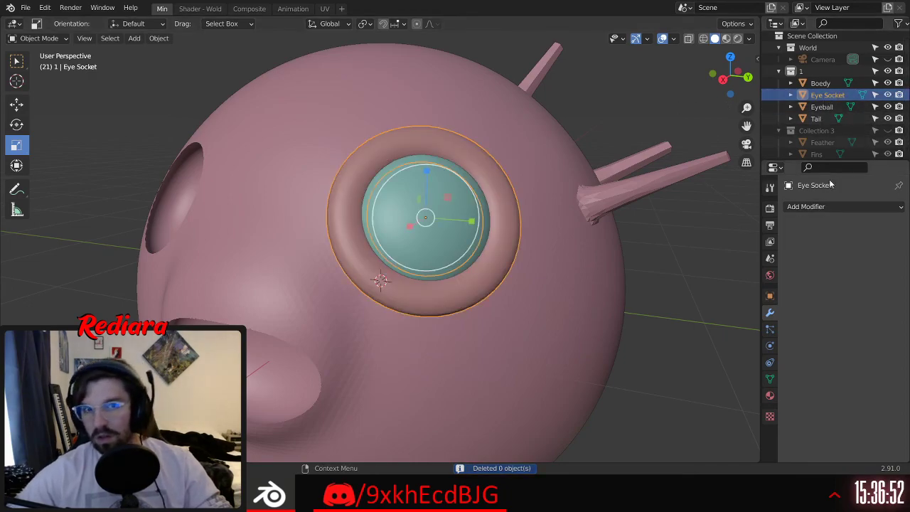
{"action": "left_click", "coordinate": [822, 106]}
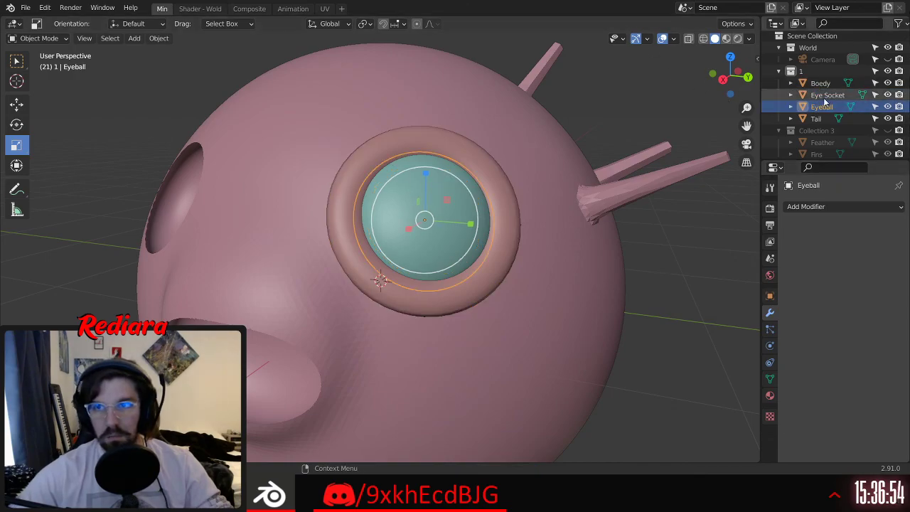
{"action": "left_click", "coordinate": [828, 95]}
{"action": "key", "text": "Delete"}
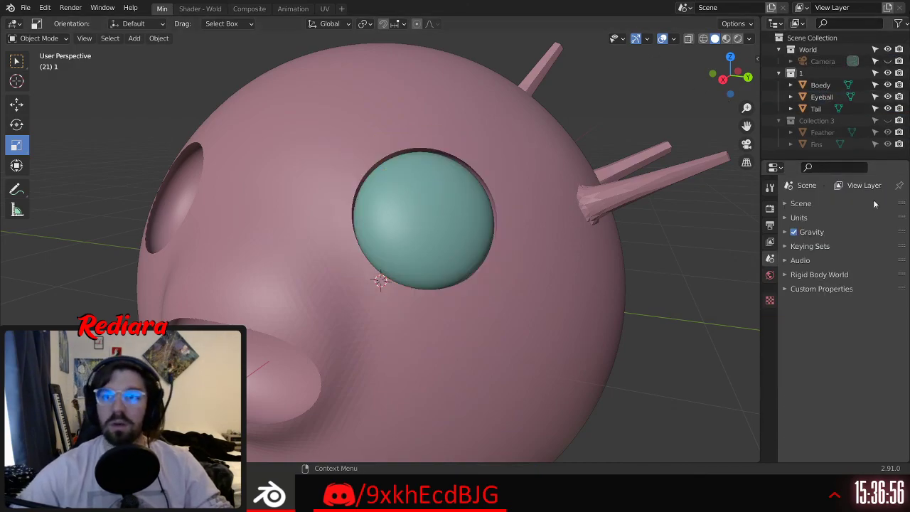
Step: Add a Mirror modifier to Eyeball on the Y axis with Boedy as the mirror object
{"action": "left_click", "coordinate": [825, 97]}
{"action": "left_click", "coordinate": [847, 208]}
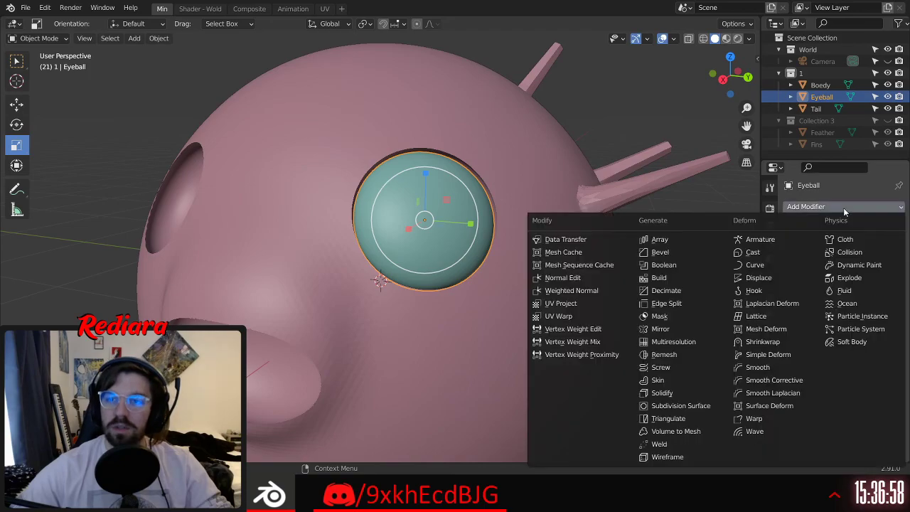
{"action": "left_click", "coordinate": [662, 328]}
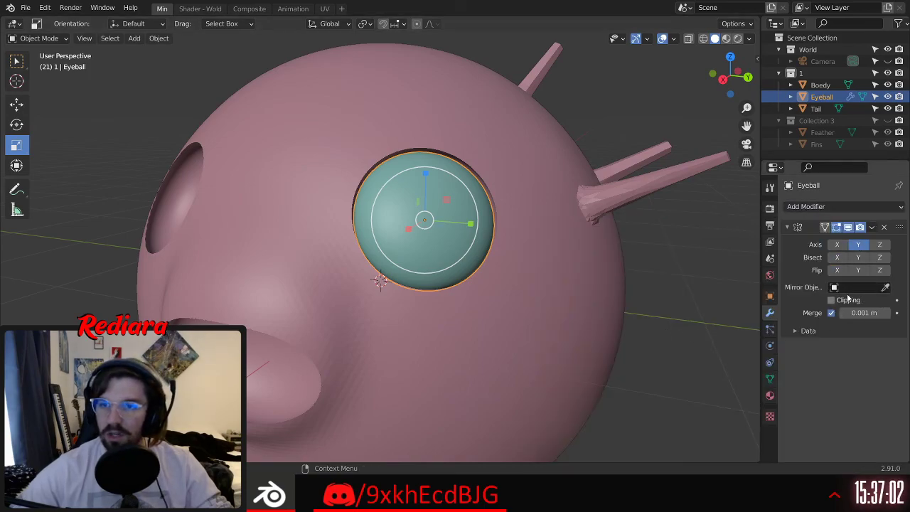
{"action": "left_click", "coordinate": [853, 287]}
{"action": "left_click", "coordinate": [793, 306]}
{"action": "middle_click_drag", "start_coordinate": [244, 323], "coordinate": [502, 233]}
{"action": "scroll", "coordinate": [509, 232], "scroll_direction": "down", "scroll_amount": 3}
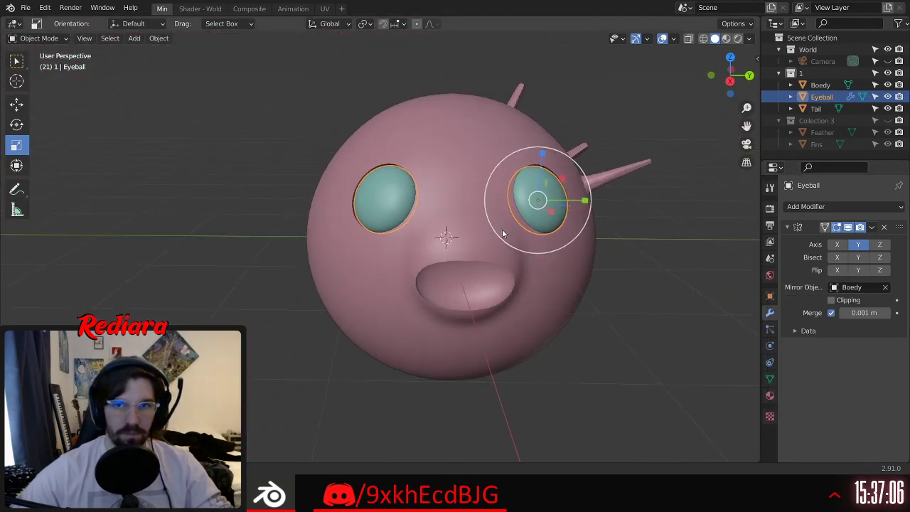
Step: Select Boedy and switch it to Sculpt Mode for working on the edge of the eye cavity
{"action": "left_click", "coordinate": [455, 148]}
{"action": "left_click", "coordinate": [46, 40]}
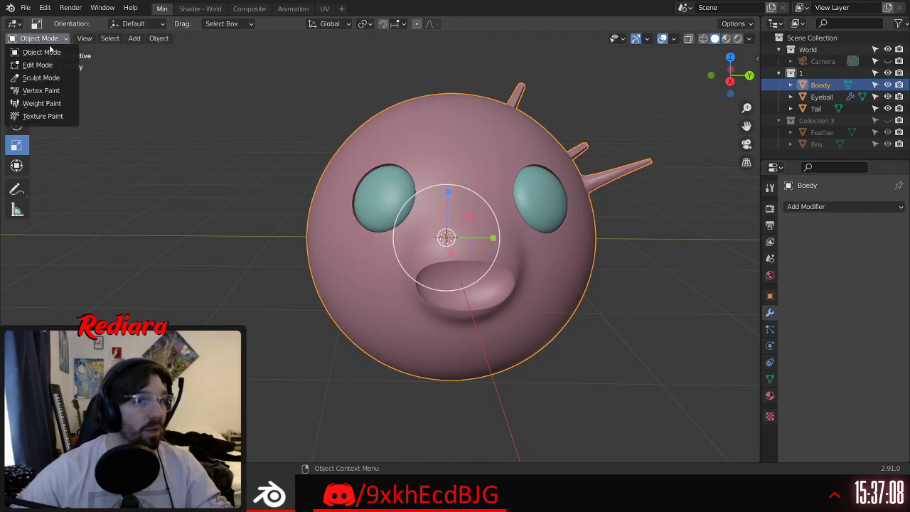
{"action": "left_click", "coordinate": [41, 77]}
{"action": "middle_click_drag", "start_coordinate": [535, 181], "coordinate": [449, 200], "text": "shift"}
{"action": "scroll", "coordinate": [423, 204], "scroll_direction": "up", "scroll_amount": 7}
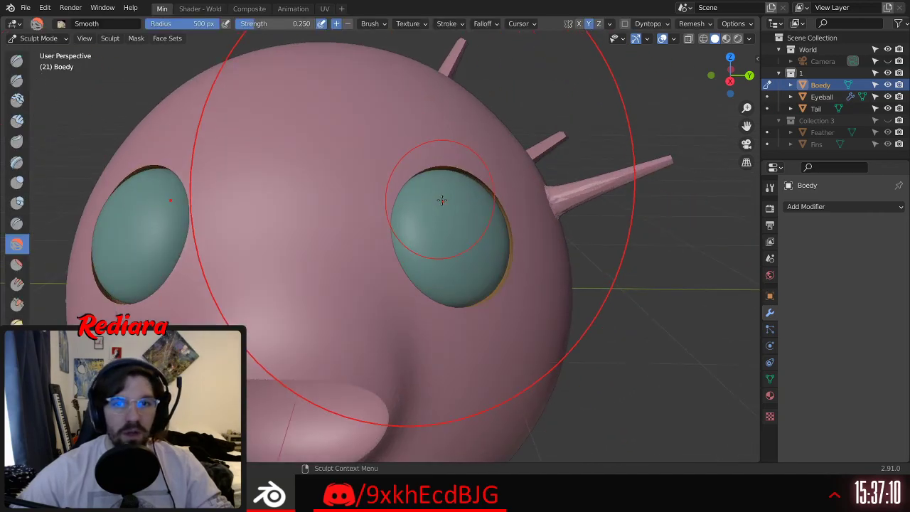
Step: Try to smooth the outer and upper rim of the eye cavity with the Smooth brush at 500 px radius and 0.250 strength
{"action": "left_click_drag", "start_coordinate": [514, 212], "coordinate": [535, 258]}
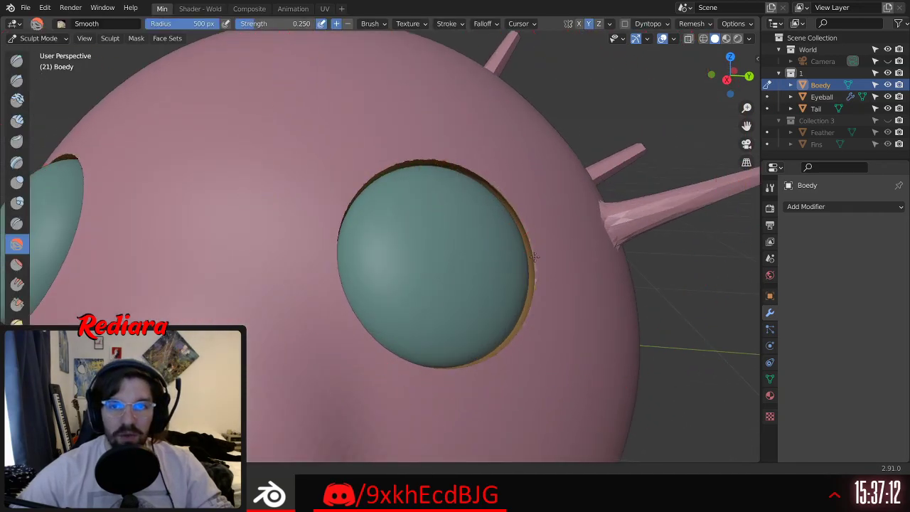
{"action": "scroll", "coordinate": [536, 286], "scroll_direction": "up", "scroll_amount": 6}
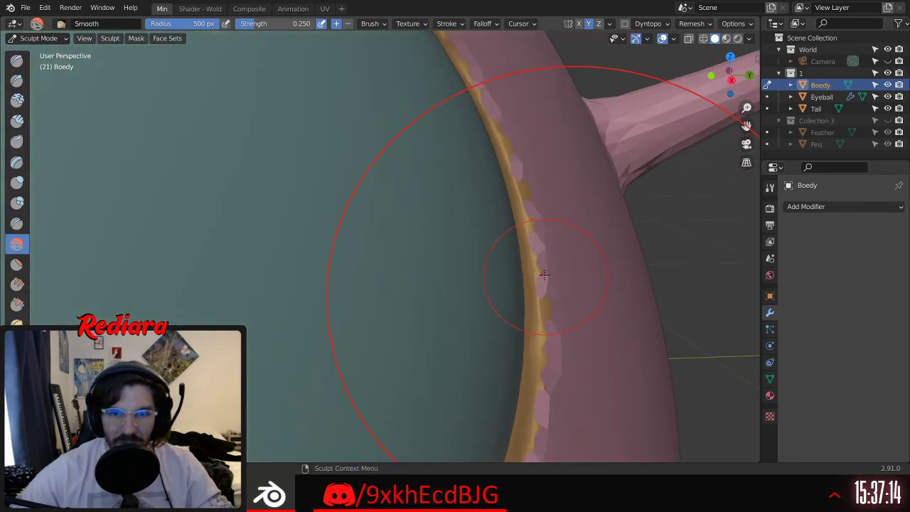
{"action": "scroll", "coordinate": [522, 245], "scroll_direction": "down", "scroll_amount": 10}
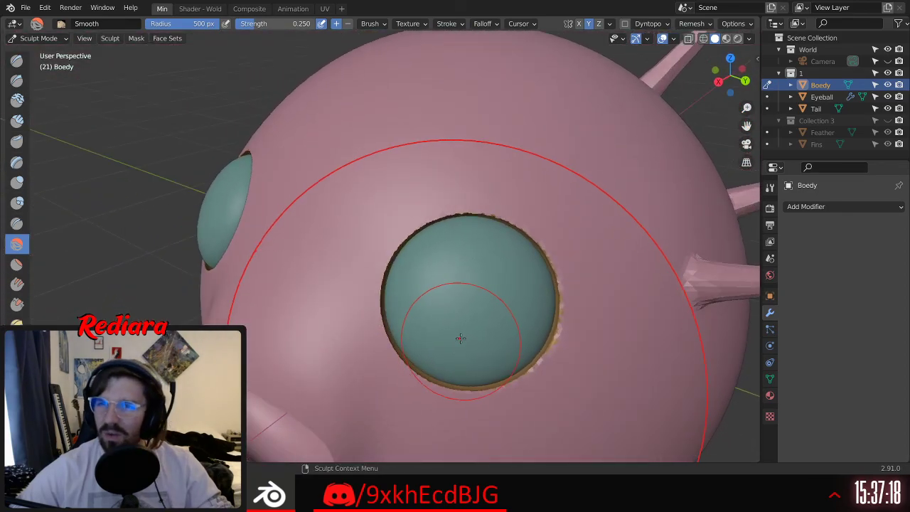
{"action": "middle_click_drag", "start_coordinate": [461, 339], "coordinate": [429, 313]}
{"action": "scroll", "coordinate": [428, 305], "scroll_direction": "up", "scroll_amount": 8}
{"action": "middle_click_drag", "start_coordinate": [338, 230], "coordinate": [329, 227]}
{"action": "left_click_drag", "start_coordinate": [327, 185], "coordinate": [385, 74]}
{"action": "mouse_move", "coordinate": [385, 74]}
{"action": "middle_mouse_down"}
{"action": "mouse_move", "coordinate": [387, 135]}
{"action": "mouse_move", "coordinate": [362, 216]}
{"action": "mouse_move", "coordinate": [385, 175]}
{"action": "middle_mouse_up"}
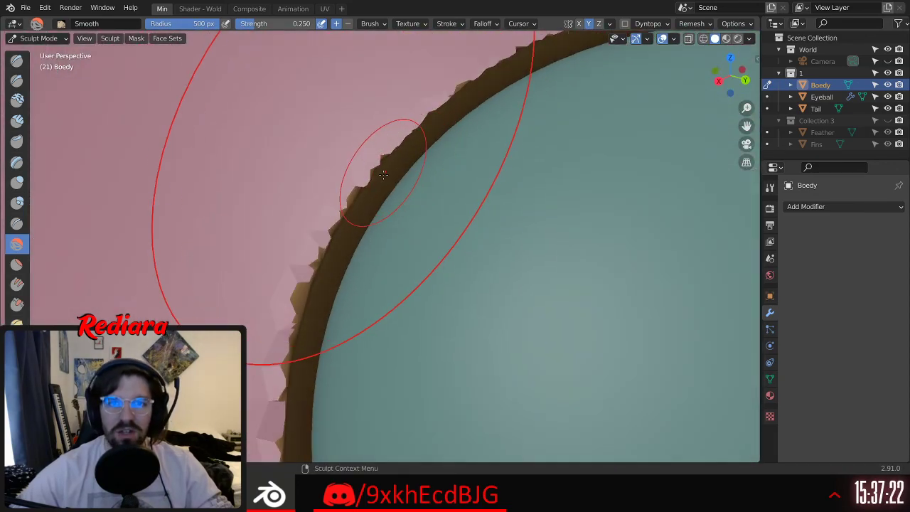
{"action": "middle_click_drag", "start_coordinate": [514, 106], "coordinate": [398, 211]}
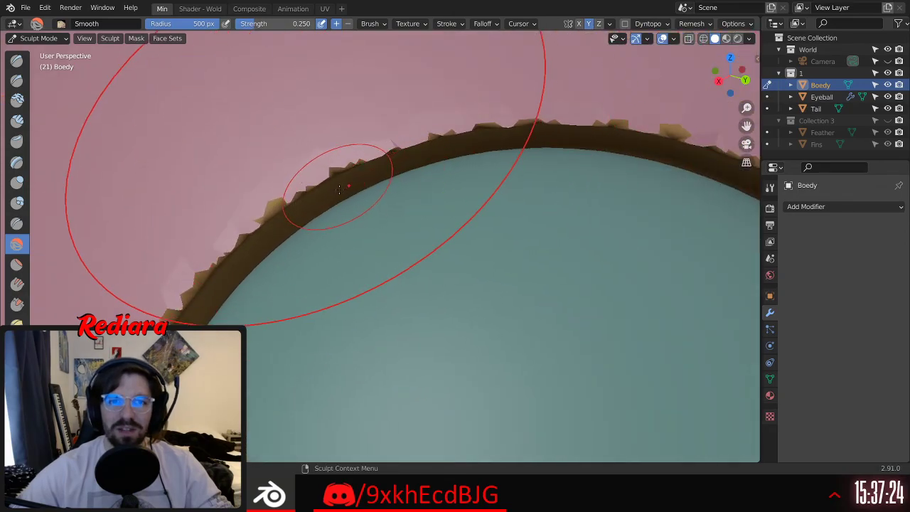
{"action": "middle_click_drag", "start_coordinate": [339, 189], "coordinate": [444, 147]}
{"action": "scroll", "coordinate": [515, 133], "scroll_direction": "down", "scroll_amount": 6}
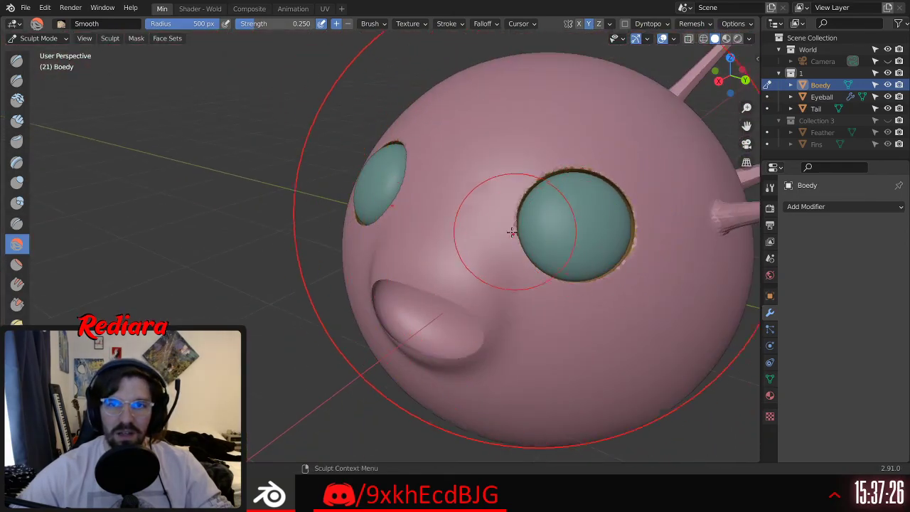
Step: Try to smooth the lower and remaining parts of the eye cavity rim with the Smooth brush, checking both eyes
{"action": "scroll", "coordinate": [498, 209], "scroll_direction": "up", "scroll_amount": 7}
{"action": "scroll", "coordinate": [412, 294], "scroll_direction": "down", "scroll_amount": 3}
{"action": "middle_click_drag", "start_coordinate": [413, 294], "coordinate": [499, 282]}
{"action": "middle_click_drag", "start_coordinate": [263, 260], "coordinate": [516, 235], "text": "shift"}
{"action": "scroll", "coordinate": [515, 235], "scroll_direction": "down", "scroll_amount": 3}
{"action": "middle_click_drag", "start_coordinate": [619, 245], "coordinate": [163, 287]}
{"action": "scroll", "coordinate": [170, 284], "scroll_direction": "up", "scroll_amount": 5}
{"action": "mouse_move", "coordinate": [190, 278]}
{"action": "left_mouse_down"}
{"action": "mouse_move", "coordinate": [221, 312]}
{"action": "mouse_move", "coordinate": [303, 372]}
{"action": "mouse_move", "coordinate": [418, 342]}
{"action": "left_mouse_up"}
{"action": "scroll", "coordinate": [545, 264], "scroll_direction": "down", "scroll_amount": 6}
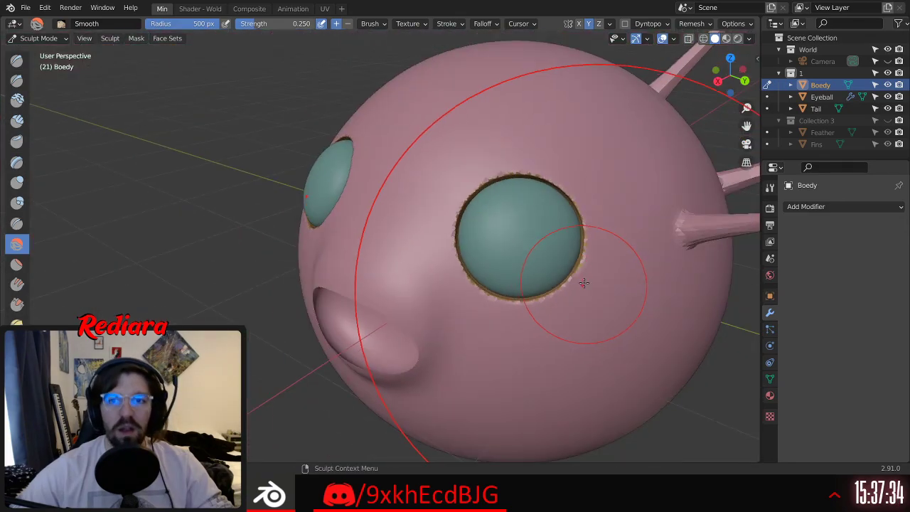
{"action": "mouse_move", "coordinate": [439, 238]}
{"action": "middle_mouse_down"}
{"action": "mouse_move", "coordinate": [541, 203]}
{"action": "mouse_move", "coordinate": [643, 152]}
{"action": "mouse_move", "coordinate": [686, 152]}
{"action": "mouse_move", "coordinate": [571, 199]}
{"action": "mouse_move", "coordinate": [556, 183]}
{"action": "middle_mouse_up"}
{"action": "scroll", "coordinate": [694, 151], "scroll_direction": "up", "scroll_amount": 3}
{"action": "scroll", "coordinate": [693, 152], "scroll_direction": "down", "scroll_amount": 5}
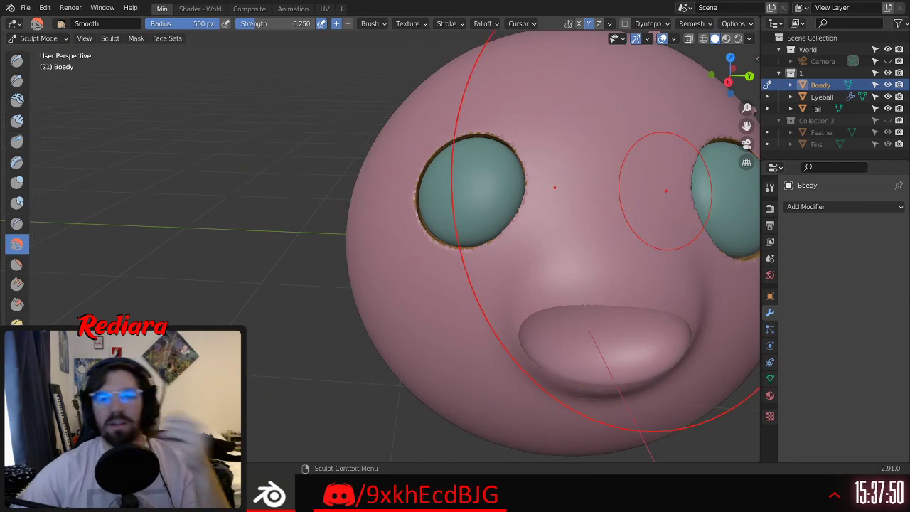
{"action": "middle_click_drag", "start_coordinate": [595, 142], "coordinate": [380, 187]}
{"action": "scroll", "coordinate": [455, 205], "scroll_direction": "up", "scroll_amount": 4}
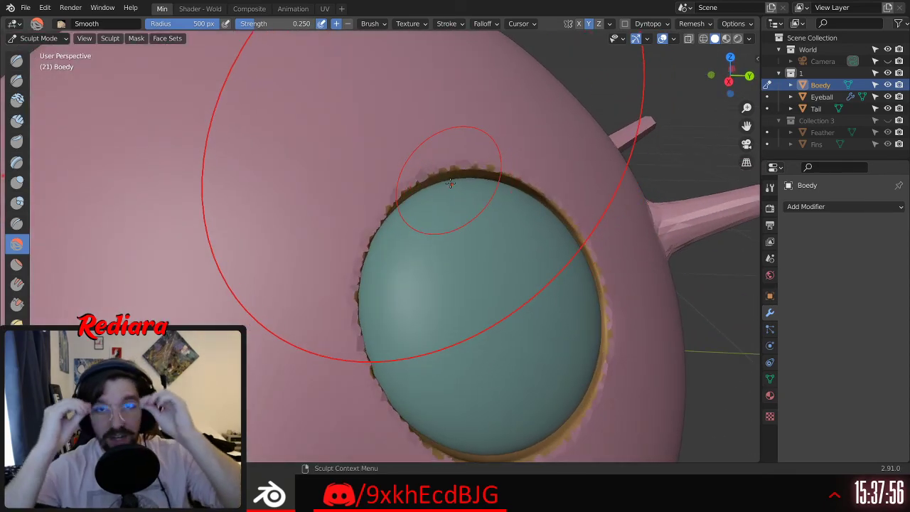
{"action": "middle_click_drag", "start_coordinate": [433, 237], "coordinate": [467, 254]}
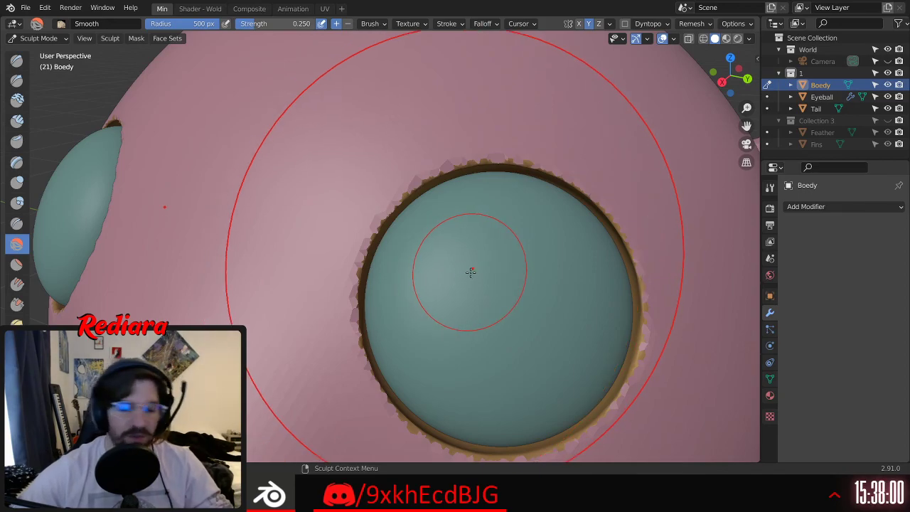
Step: Undo the Smooth brush strokes around the eye cavities and check the rim up close
{"action": "key", "text": "ctrl+z"}
{"action": "key", "text": "ctrl+z"}
{"action": "key", "text": "ctrl+z"}
{"action": "key", "text": "ctrl+z"}
{"action": "key", "text": "ctrl+z"}
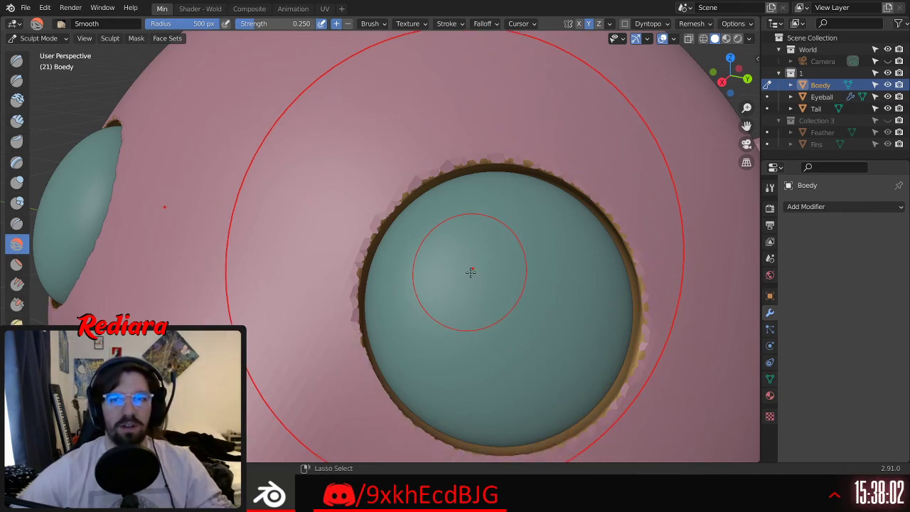
{"action": "key", "text": "ctrl+z"}
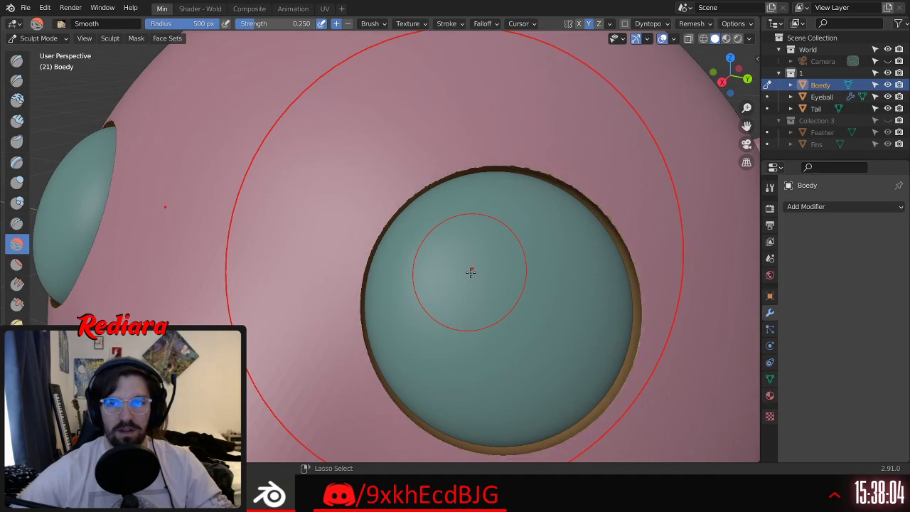
{"action": "middle_click_drag", "start_coordinate": [550, 246], "coordinate": [512, 248]}
{"action": "scroll", "coordinate": [564, 243], "scroll_direction": "up", "scroll_amount": 4}
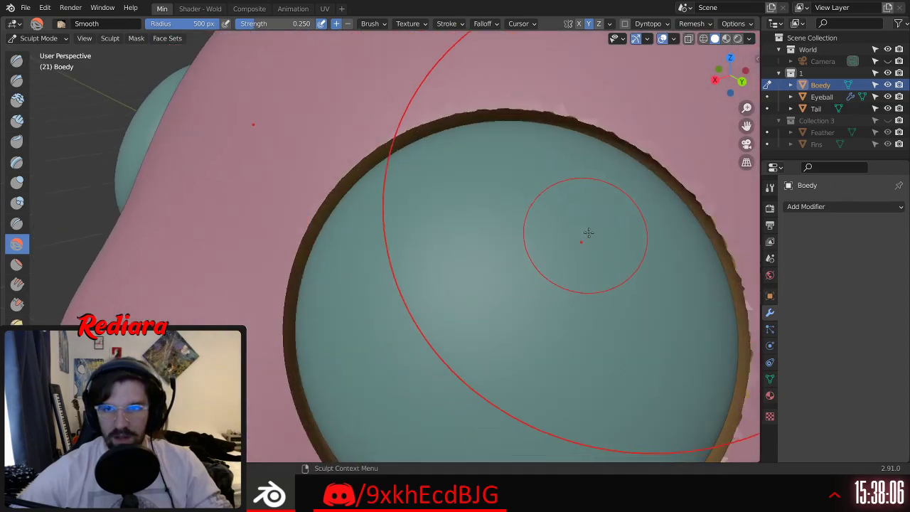
{"action": "middle_click_drag", "start_coordinate": [640, 224], "coordinate": [663, 221]}
{"action": "scroll", "coordinate": [662, 221], "scroll_direction": "down", "scroll_amount": 4}
{"action": "middle_click_drag", "start_coordinate": [599, 173], "coordinate": [540, 305]}
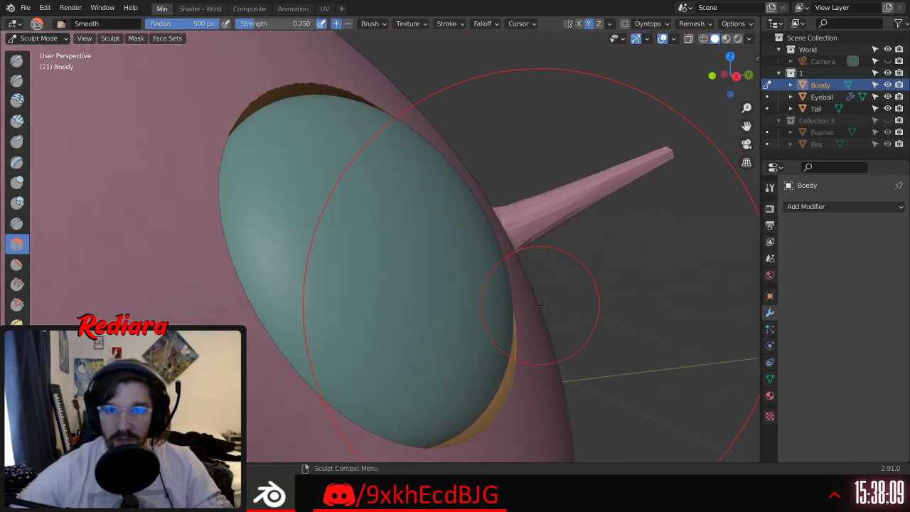
Step: Inspect the mesh around the eye cavity in Edit Mode, return Boedy to Object Mode and check the cavity's edge
{"action": "left_click", "coordinate": [45, 39]}
{"action": "left_click", "coordinate": [39, 65]}
{"action": "middle_click_drag", "start_coordinate": [104, 65], "coordinate": [54, 90]}
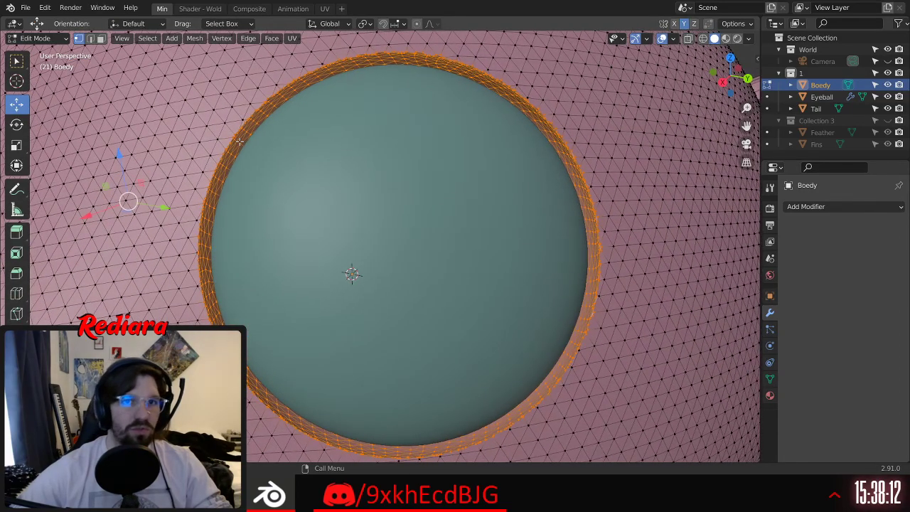
{"action": "left_click", "coordinate": [37, 38]}
{"action": "left_click", "coordinate": [34, 52]}
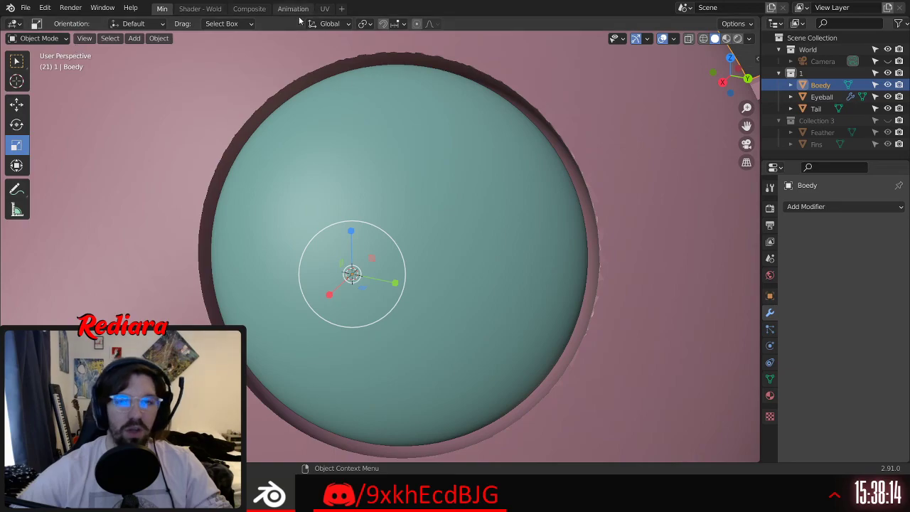
{"action": "middle_click_drag", "start_coordinate": [268, 83], "coordinate": [418, 245], "text": "shift"}
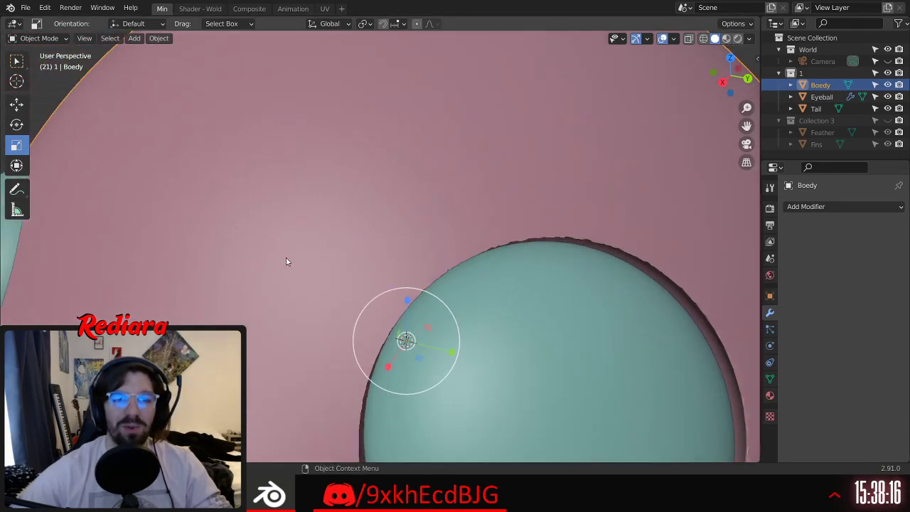
{"action": "scroll", "coordinate": [288, 258], "scroll_direction": "down", "scroll_amount": 4}
{"action": "scroll", "coordinate": [387, 241], "scroll_direction": "up", "scroll_amount": 4}
Step: Switch Boedy to Edit Mode and examine the vertices and triangles along the eye cavity's rim up close
{"action": "left_click", "coordinate": [37, 38]}
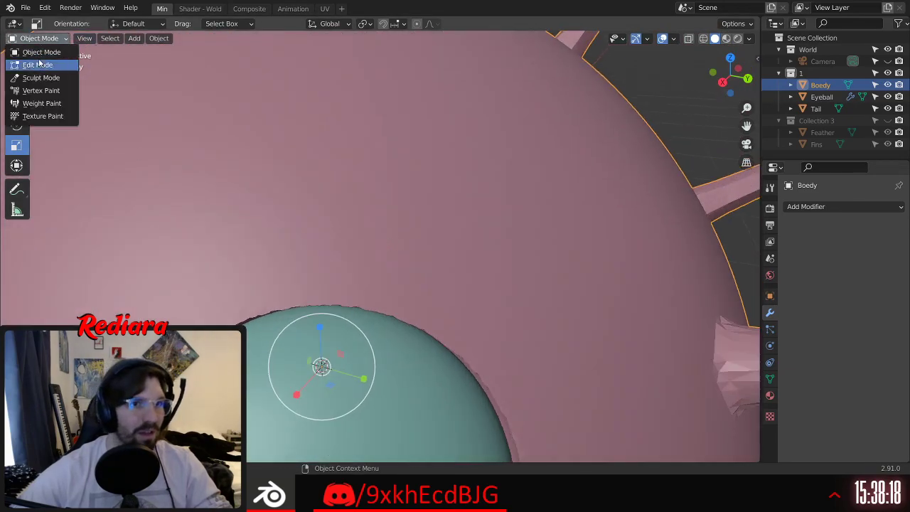
{"action": "left_click", "coordinate": [36, 63]}
{"action": "scroll", "coordinate": [336, 185], "scroll_direction": "up", "scroll_amount": 3}
{"action": "scroll", "coordinate": [337, 185], "scroll_direction": "up", "scroll_amount": 6}
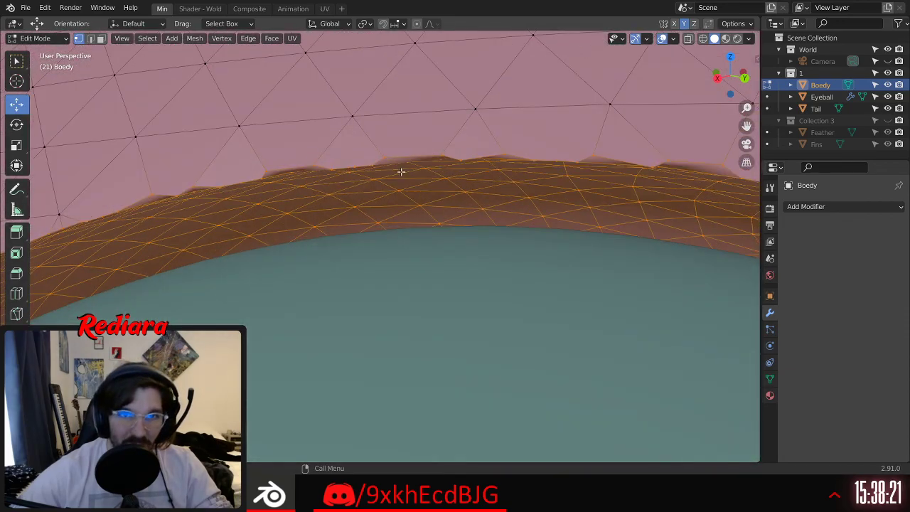
{"action": "middle_click_drag", "start_coordinate": [401, 172], "coordinate": [434, 144]}
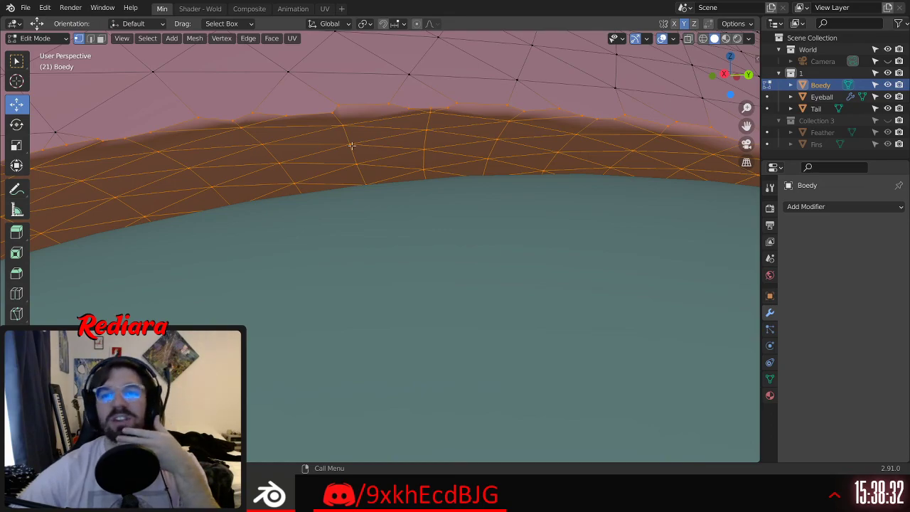
{"action": "scroll", "coordinate": [348, 143], "scroll_direction": "down", "scroll_amount": 3}
{"action": "middle_click_drag", "start_coordinate": [416, 163], "coordinate": [470, 136]}
{"action": "middle_click_drag", "start_coordinate": [297, 152], "coordinate": [419, 174]}
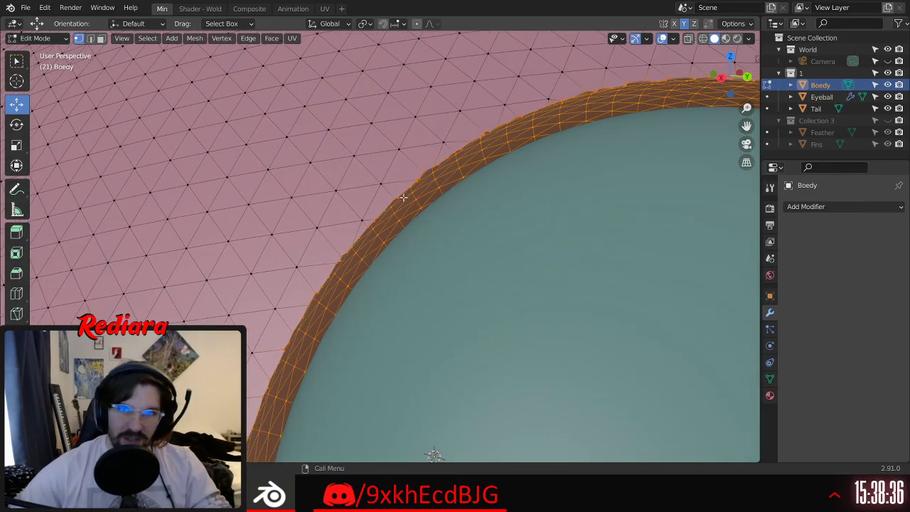
{"action": "scroll", "coordinate": [440, 172], "scroll_direction": "down", "scroll_amount": 8}
{"action": "middle_click_drag", "start_coordinate": [457, 197], "coordinate": [467, 238]}
{"action": "scroll", "coordinate": [467, 238], "scroll_direction": "up", "scroll_amount": 10}
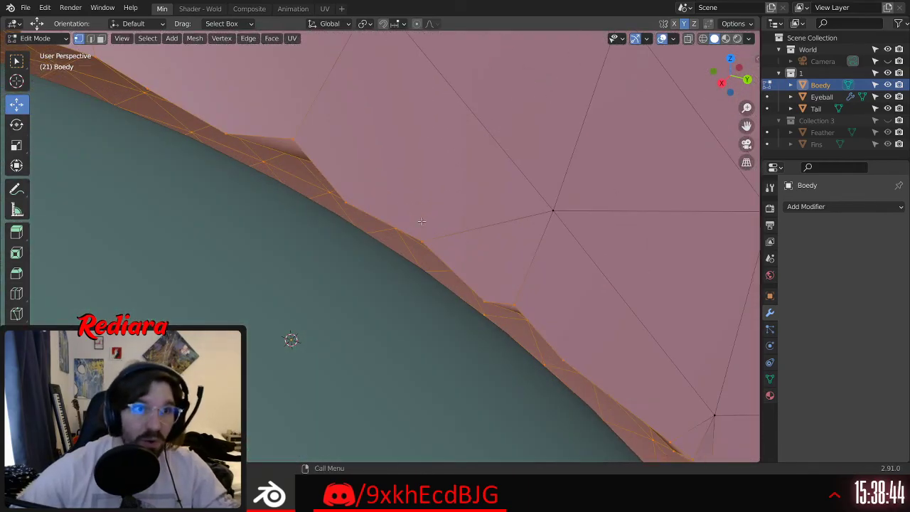
Step: Try to loop-select the rim edges of the eye cavity in edge selection, and return Boedy to Object Mode
{"action": "left_click", "coordinate": [92, 38]}
{"action": "middle_click_drag", "start_coordinate": [343, 185], "coordinate": [396, 220]}
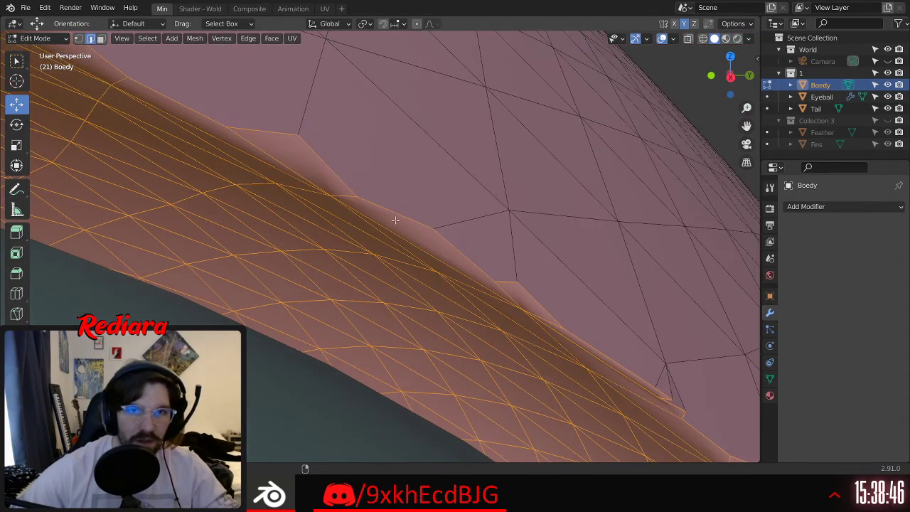
{"action": "left_click", "coordinate": [402, 214], "text": "alt"}
{"action": "scroll", "coordinate": [380, 200], "scroll_direction": "down", "scroll_amount": 10}
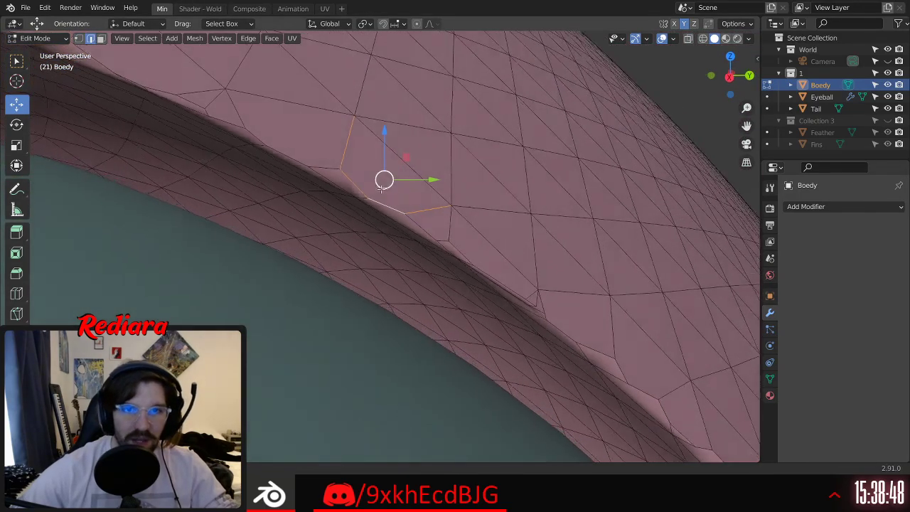
{"action": "scroll", "coordinate": [538, 107], "scroll_direction": "down", "scroll_amount": 6}
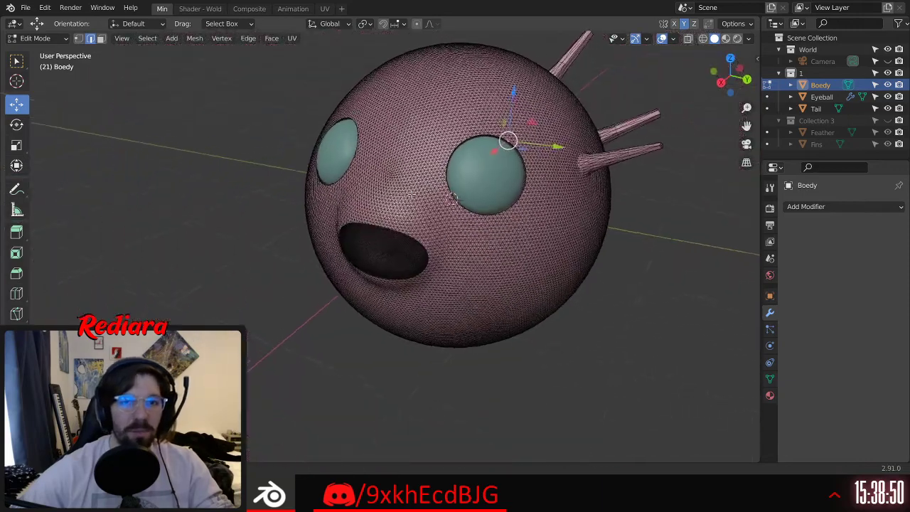
{"action": "middle_click_drag", "start_coordinate": [427, 172], "coordinate": [463, 157]}
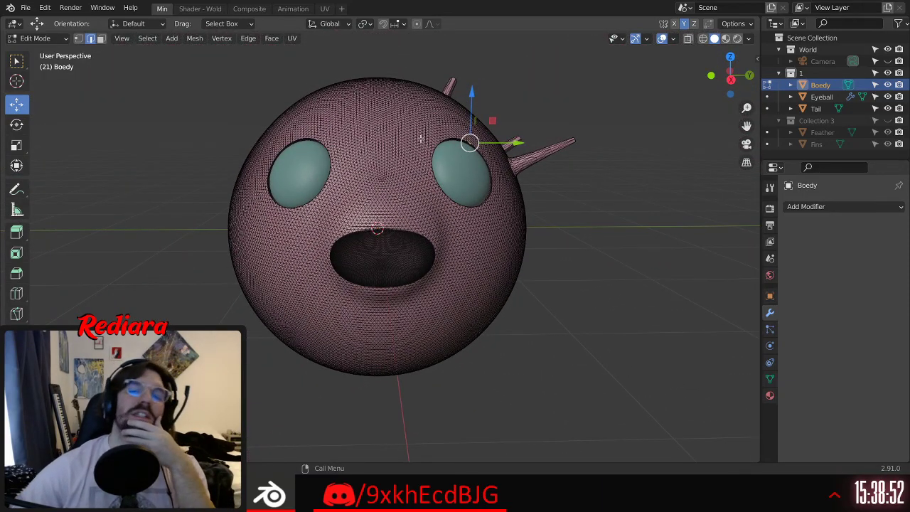
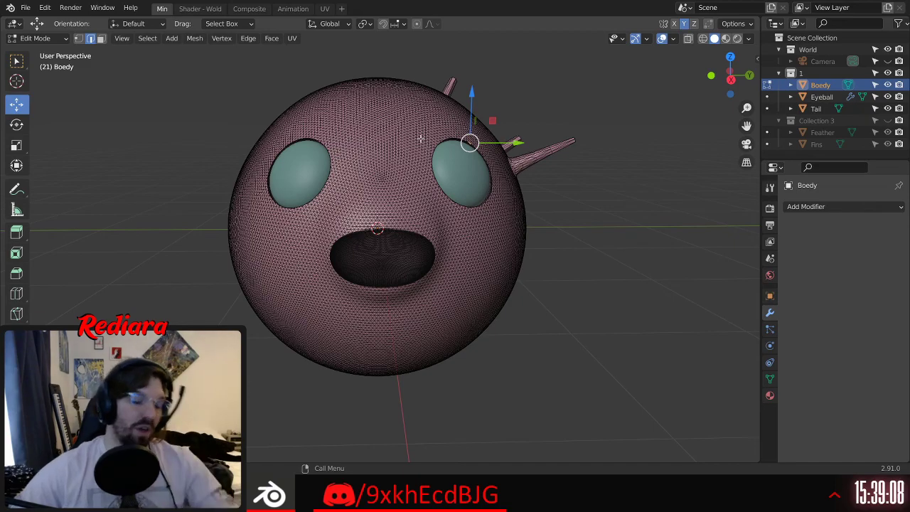
{"action": "key", "text": "Tab"}
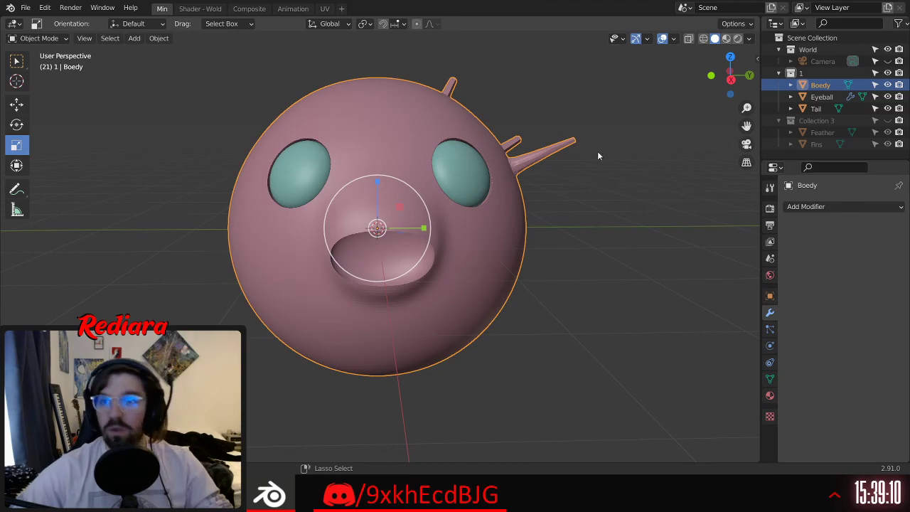
Step: Step through the edit history back to the state before the eye cavity Boolean was applied to Boedy
{"action": "key", "text": "ctrl+Tab"}
{"action": "key", "text": "ctrl+z"}
{"action": "key", "text": "ctrl+z"}
{"action": "key", "text": "ctrl+z"}
{"action": "key", "text": "ctrl+z"}
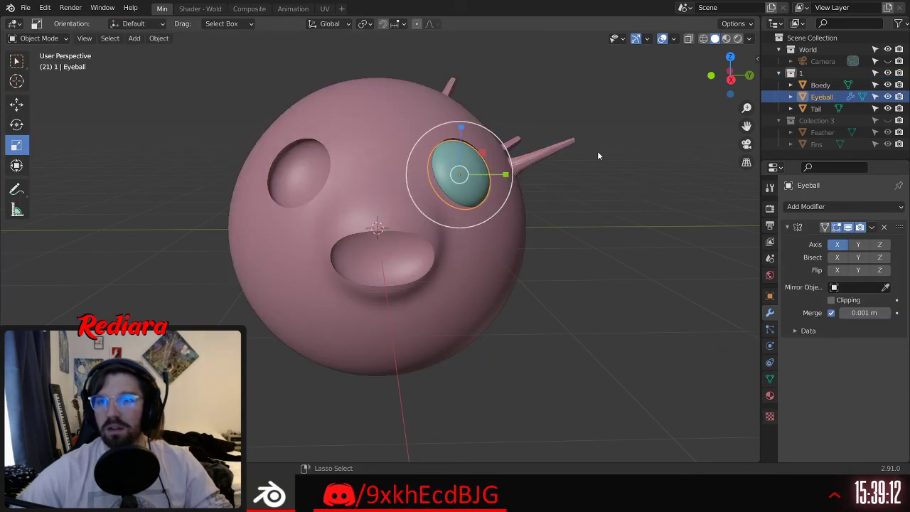
{"action": "key", "text": "ctrl+shift+z"}
{"action": "key", "text": "ctrl+shift+z"}
{"action": "key", "text": "ctrl+shift+z"}
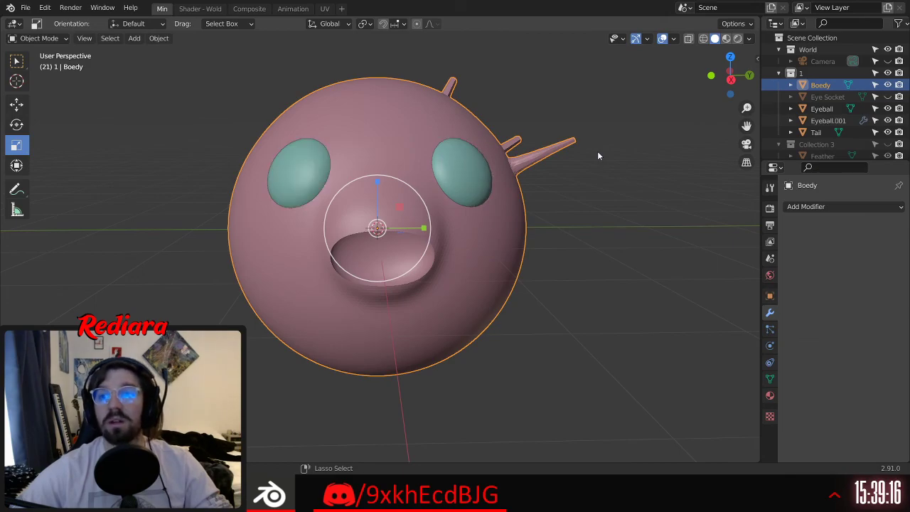
{"action": "key", "text": "ctrl+shift+z"}
{"action": "key", "text": "ctrl+shift+z"}
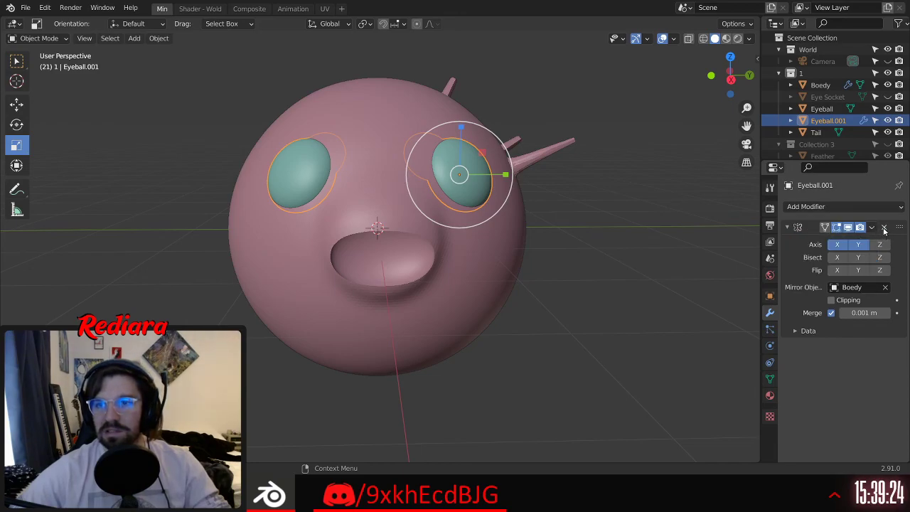
Step: Clear the Mirror modifier from Eyeball.001 and hide that object
{"action": "key", "text": "ctrl+z"}
{"action": "middle_click_drag", "start_coordinate": [582, 177], "coordinate": [526, 197]}
{"action": "key", "text": "h"}
{"action": "scroll", "coordinate": [546, 216], "scroll_direction": "up", "scroll_amount": 5}
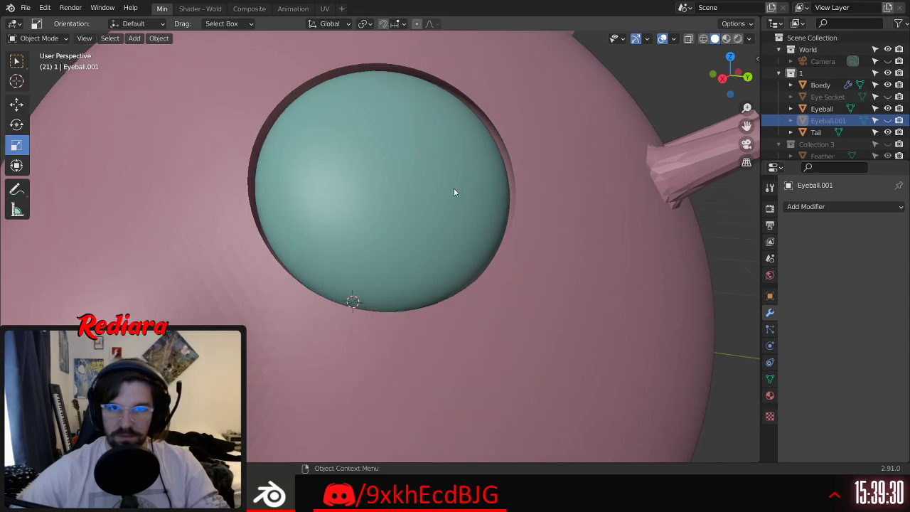
Step: Delete the Boolean modifier that cuts Eyeball.001 out of Boedy, and deselect the body
{"action": "left_click", "coordinate": [599, 239]}
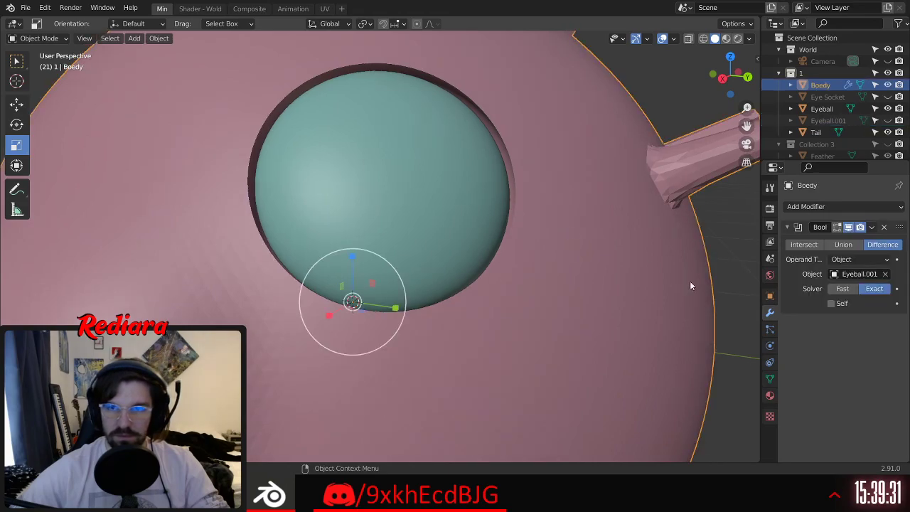
{"action": "left_click", "coordinate": [884, 228]}
{"action": "scroll", "coordinate": [687, 209], "scroll_direction": "down", "scroll_amount": 6}
{"action": "left_click", "coordinate": [693, 235]}
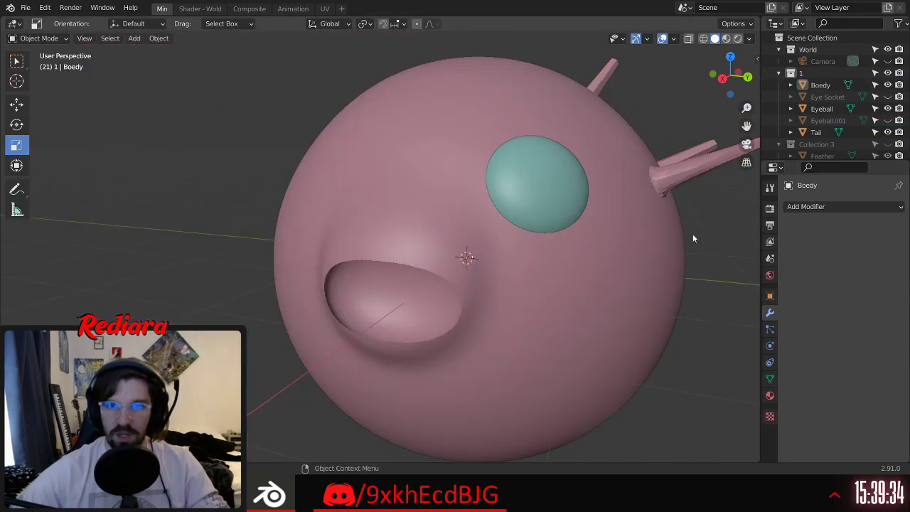
{"action": "middle_click_drag", "start_coordinate": [693, 235], "coordinate": [520, 226]}
{"action": "scroll", "coordinate": [590, 339], "scroll_direction": "down", "scroll_amount": 3}
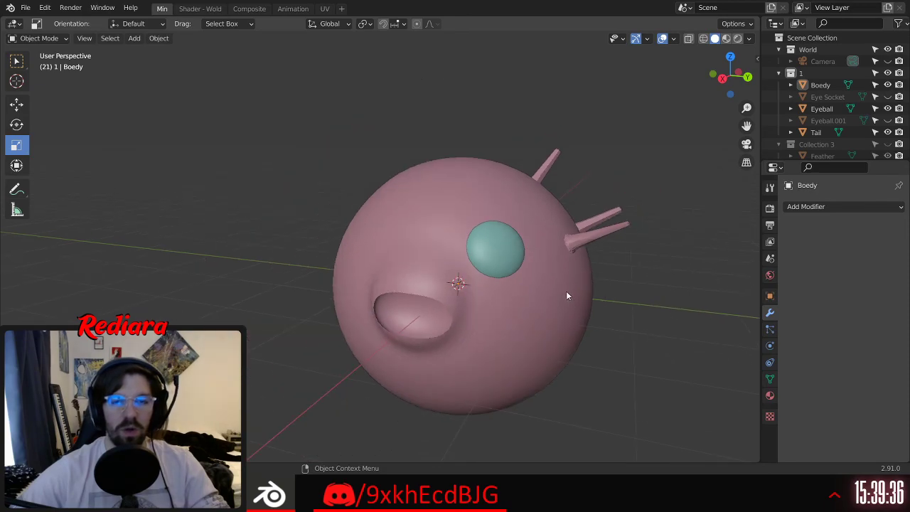
Step: Hide the Eyeball object and select Boedy
{"action": "left_click", "coordinate": [505, 227]}
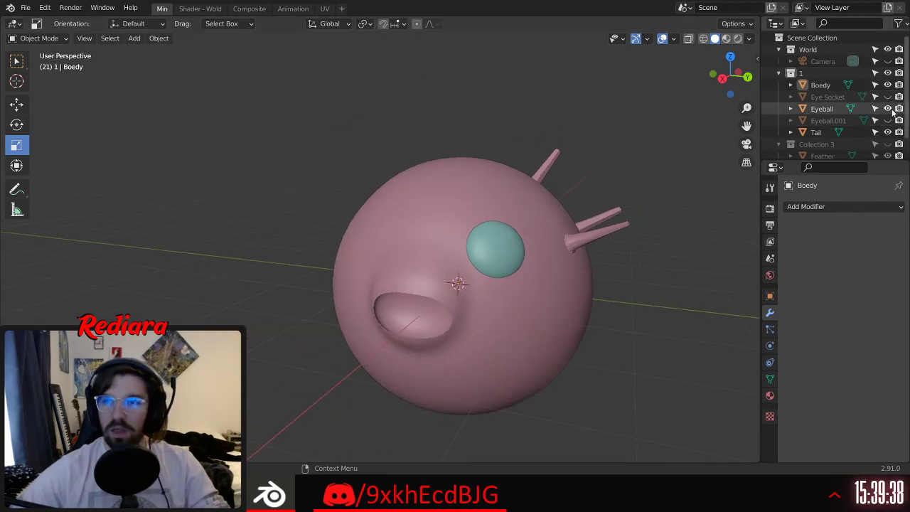
{"action": "key", "text": "h"}
{"action": "scroll", "coordinate": [535, 252], "scroll_direction": "up", "scroll_amount": 3}
{"action": "left_click", "coordinate": [535, 252]}
{"action": "middle_click_drag", "start_coordinate": [583, 283], "coordinate": [526, 248]}
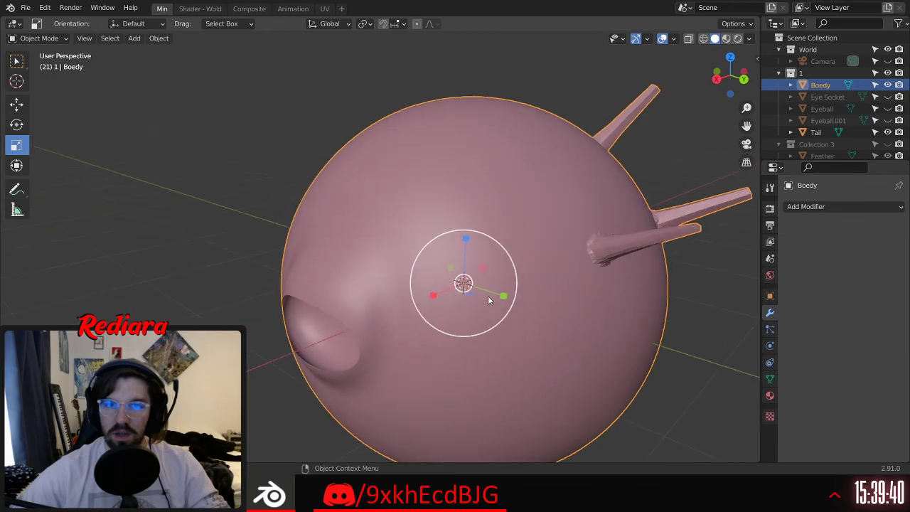
Step: Switch Boedy to Edit Mode with face selection and select a face on the side of the head where the eye belongs
{"action": "scroll", "coordinate": [506, 238], "scroll_direction": "up", "scroll_amount": 4}
{"action": "left_click", "coordinate": [39, 37]}
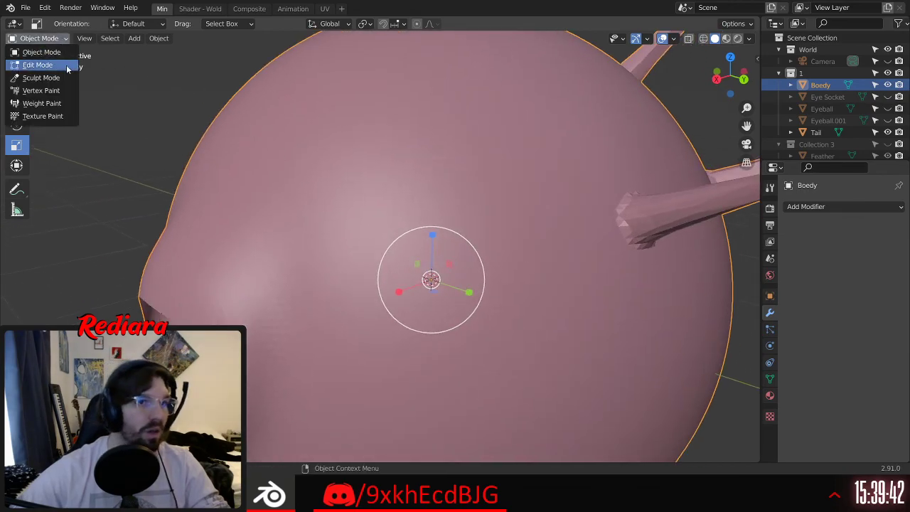
{"action": "left_click", "coordinate": [32, 62]}
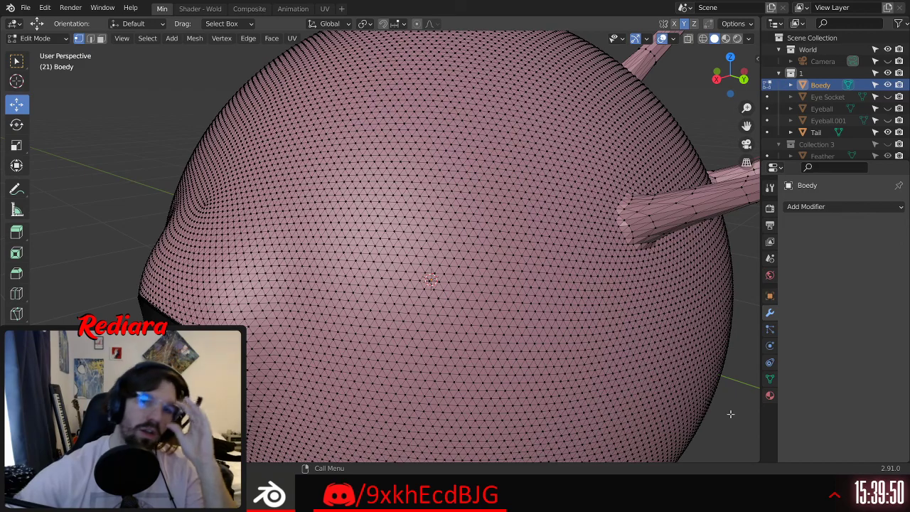
{"action": "scroll", "coordinate": [458, 214], "scroll_direction": "up", "scroll_amount": 2}
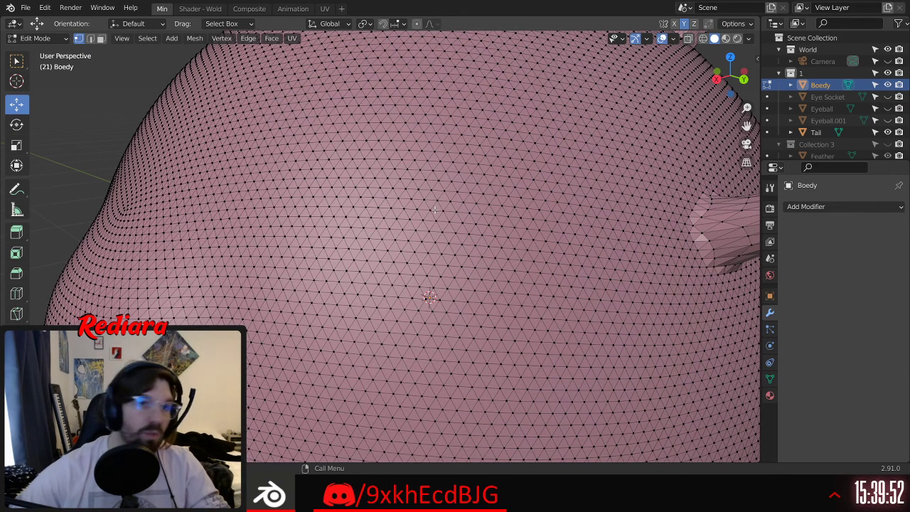
{"action": "left_click", "coordinate": [101, 38]}
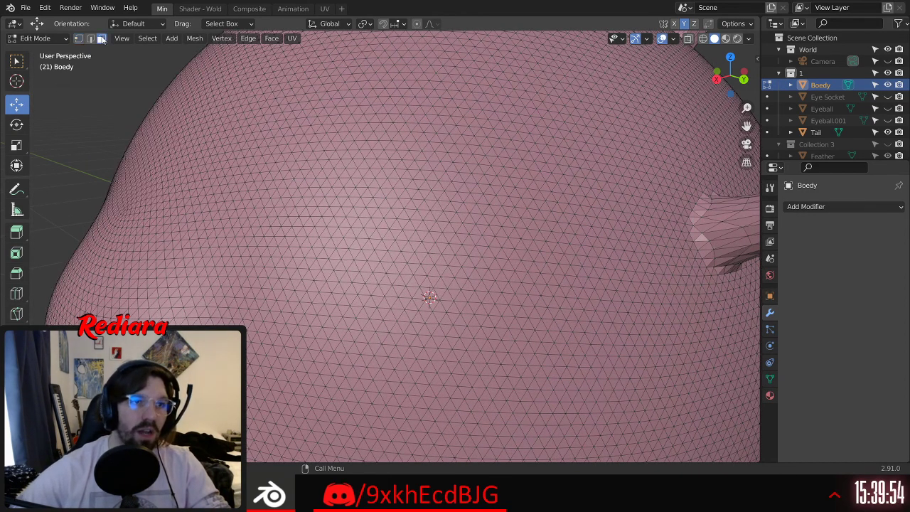
{"action": "middle_click_drag", "start_coordinate": [451, 276], "coordinate": [412, 258]}
{"action": "scroll", "coordinate": [416, 190], "scroll_direction": "up", "scroll_amount": 3}
{"action": "scroll", "coordinate": [406, 233], "scroll_direction": "down", "scroll_amount": 10}
{"action": "scroll", "coordinate": [397, 249], "scroll_direction": "up", "scroll_amount": 8}
{"action": "scroll", "coordinate": [400, 243], "scroll_direction": "down", "scroll_amount": 8}
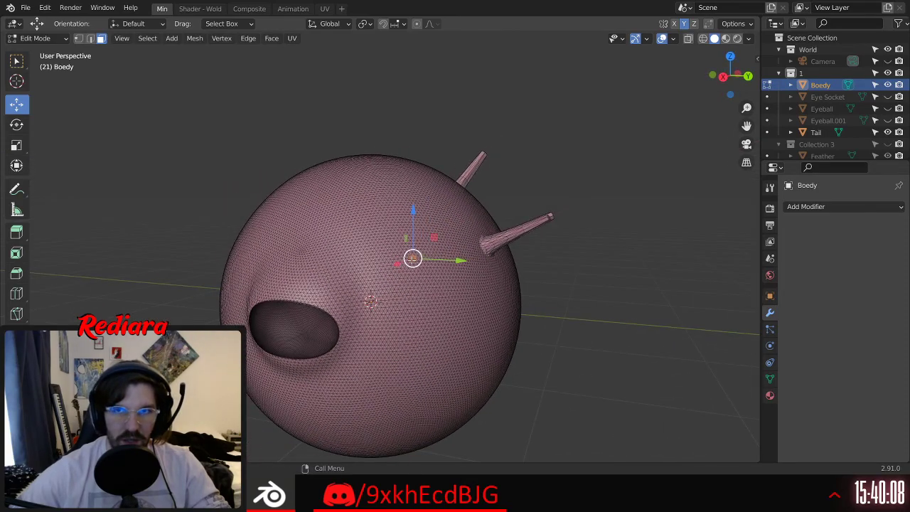
{"action": "right_click", "coordinate": [413, 258]}
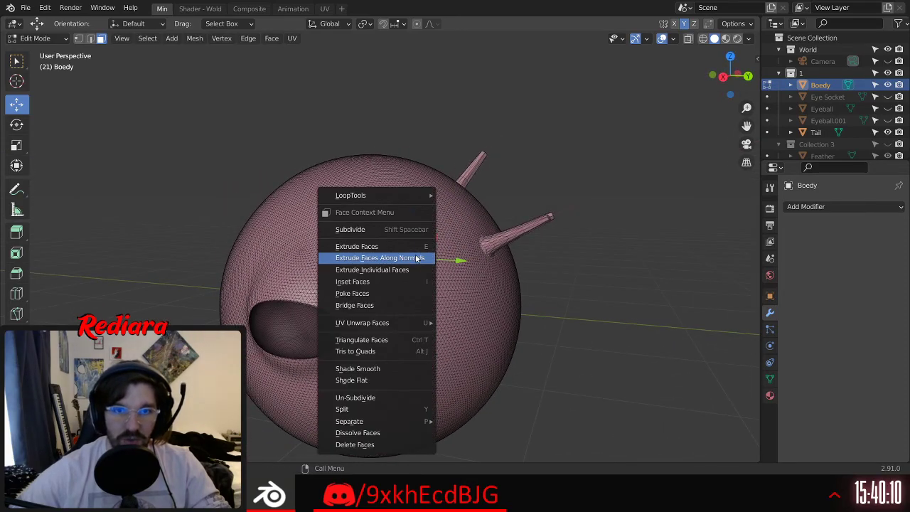
{"action": "left_click", "coordinate": [417, 259]}
{"action": "left_click", "coordinate": [394, 276]}
Step: Return Boedy to Object Mode and add a mesh cylinder at the 3D cursor
{"action": "middle_click_drag", "start_coordinate": [394, 275], "coordinate": [317, 230]}
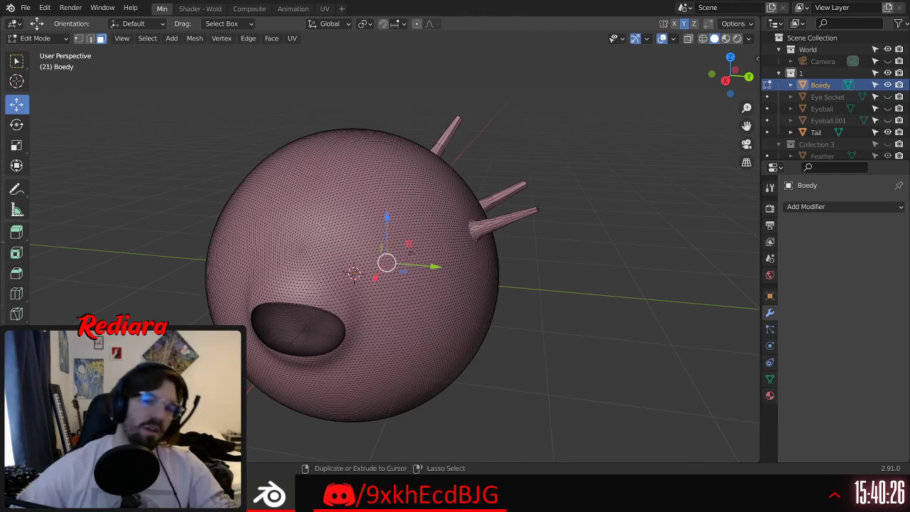
{"action": "middle_click_drag", "start_coordinate": [311, 237], "coordinate": [344, 244]}
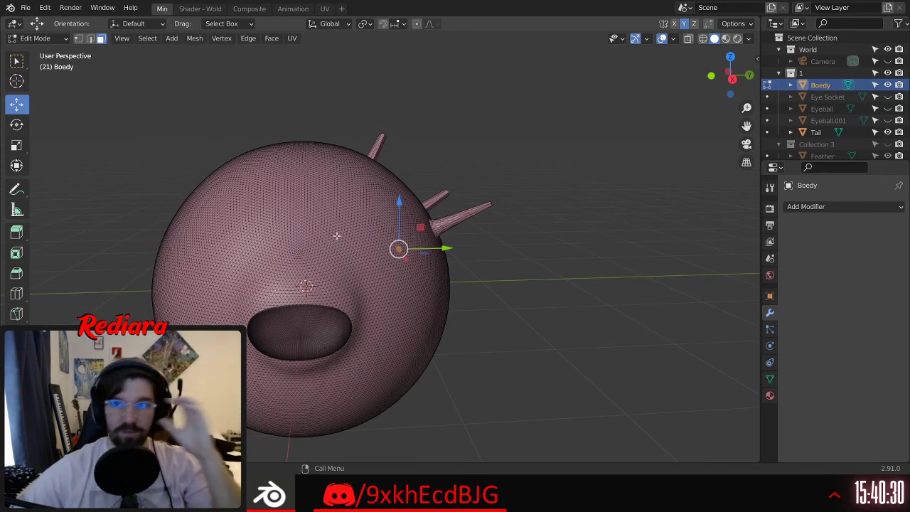
{"action": "middle_click_drag", "start_coordinate": [336, 235], "coordinate": [463, 238], "text": "shift"}
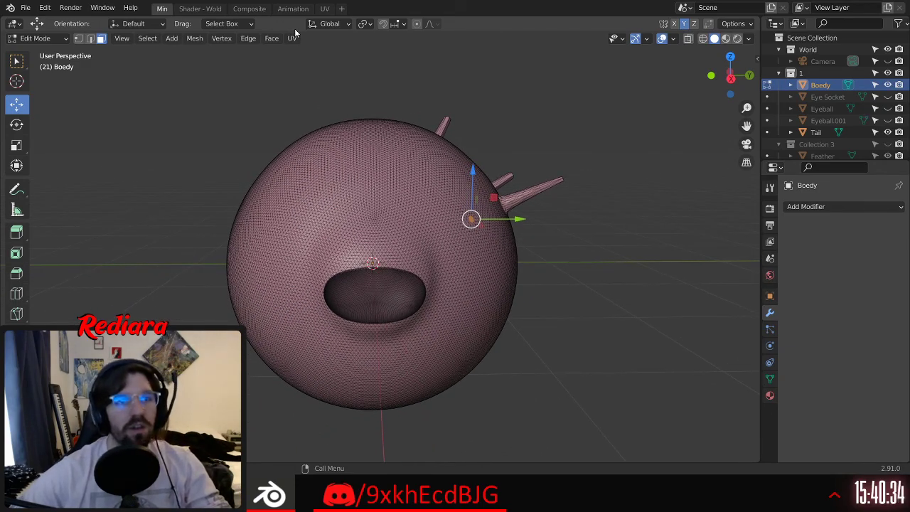
{"action": "left_click", "coordinate": [36, 38]}
{"action": "left_click", "coordinate": [32, 50]}
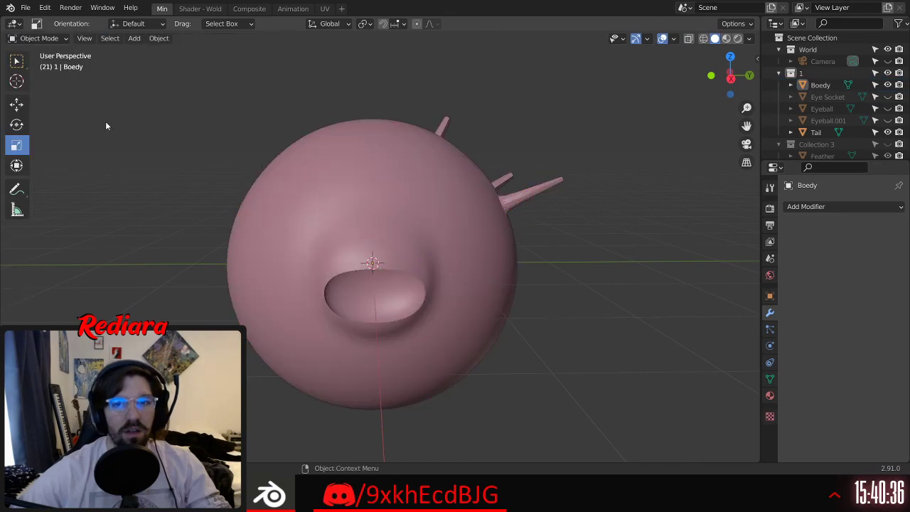
{"action": "left_click", "coordinate": [133, 38]}
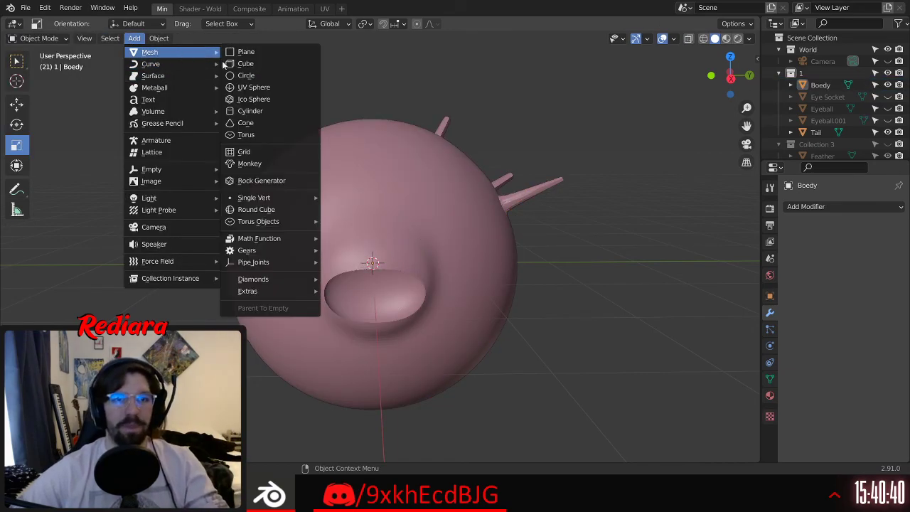
{"action": "left_click", "coordinate": [266, 113]}
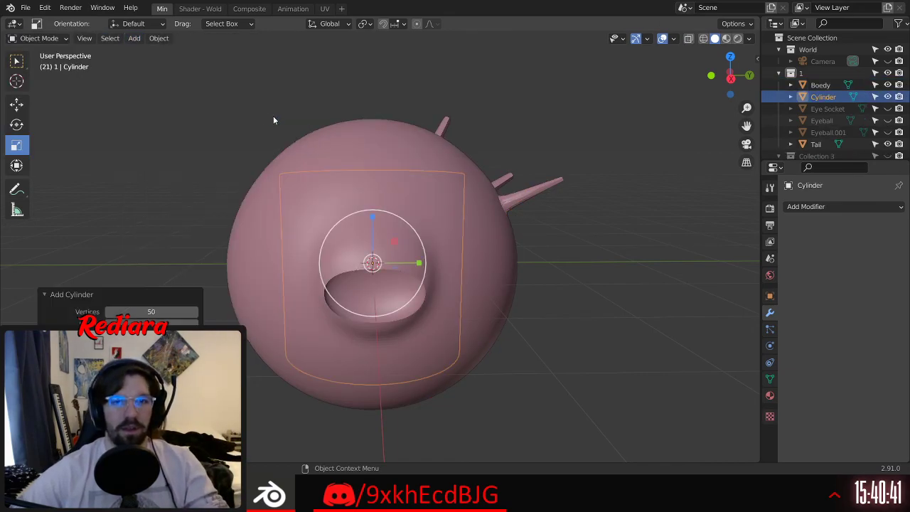
Step: Set the new cylinder's X rotation to 90° so it lies horizontally across the head
{"action": "left_click", "coordinate": [770, 297]}
{"action": "left_click", "coordinate": [866, 280]}
{"action": "type", "text": "90"}
{"action": "key", "text": "Return"}
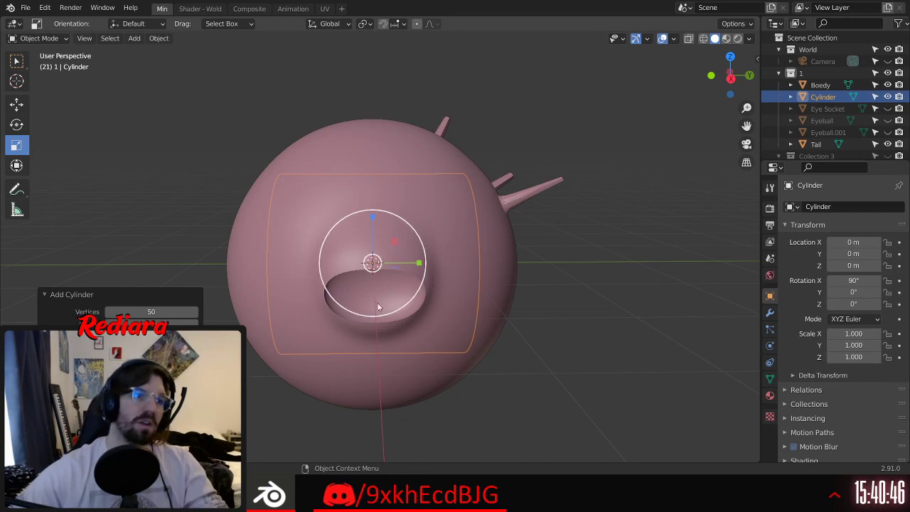
Step: Scale the cylinder down in cross-section to about -0.048 on X and Y, keeping its full length
{"action": "middle_click_drag", "start_coordinate": [291, 155], "coordinate": [136, 156]}
{"action": "left_click", "coordinate": [17, 145]}
{"action": "middle_click_drag", "start_coordinate": [447, 256], "coordinate": [381, 272]}
{"action": "left_click_drag", "start_coordinate": [365, 266], "coordinate": [398, 286]}
{"action": "middle_click_drag", "start_coordinate": [398, 286], "coordinate": [495, 257]}
Step: Move the cylinder above the mouth to about X 1.0653 m and Z 0.57607 m
{"action": "left_click", "coordinate": [16, 105]}
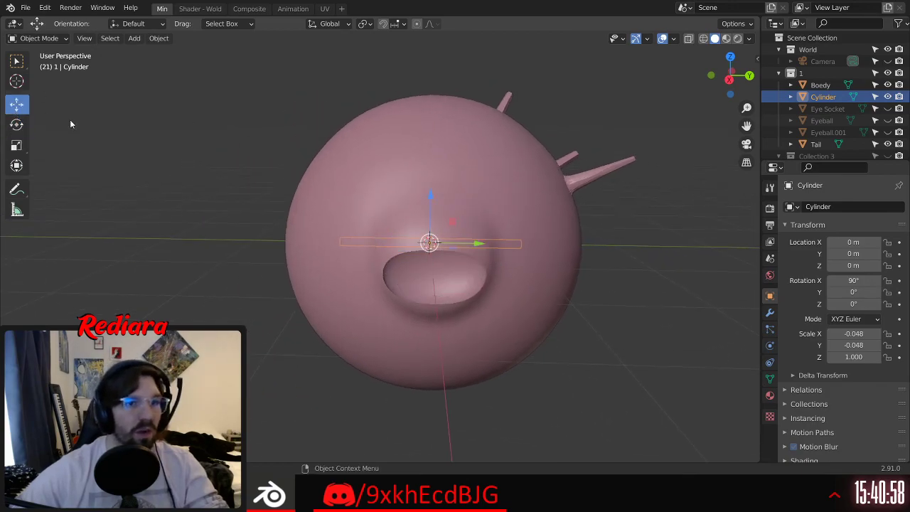
{"action": "left_click_drag", "start_coordinate": [427, 206], "coordinate": [463, 147]}
{"action": "middle_click_drag", "start_coordinate": [463, 147], "coordinate": [478, 204]}
{"action": "left_click_drag", "start_coordinate": [477, 204], "coordinate": [353, 205]}
{"action": "mouse_move", "coordinate": [354, 205]}
{"action": "middle_mouse_down"}
{"action": "mouse_move", "coordinate": [386, 207]}
{"action": "mouse_move", "coordinate": [393, 187]}
{"action": "mouse_move", "coordinate": [402, 190]}
{"action": "mouse_move", "coordinate": [360, 187]}
{"action": "mouse_move", "coordinate": [359, 198]}
{"action": "middle_mouse_up"}
{"action": "scroll", "coordinate": [386, 207], "scroll_direction": "up", "scroll_amount": 2}
{"action": "left_click_drag", "start_coordinate": [369, 199], "coordinate": [392, 190]}
{"action": "left_click_drag", "start_coordinate": [421, 131], "coordinate": [421, 146]}
{"action": "middle_click_drag", "start_coordinate": [453, 213], "coordinate": [522, 210]}
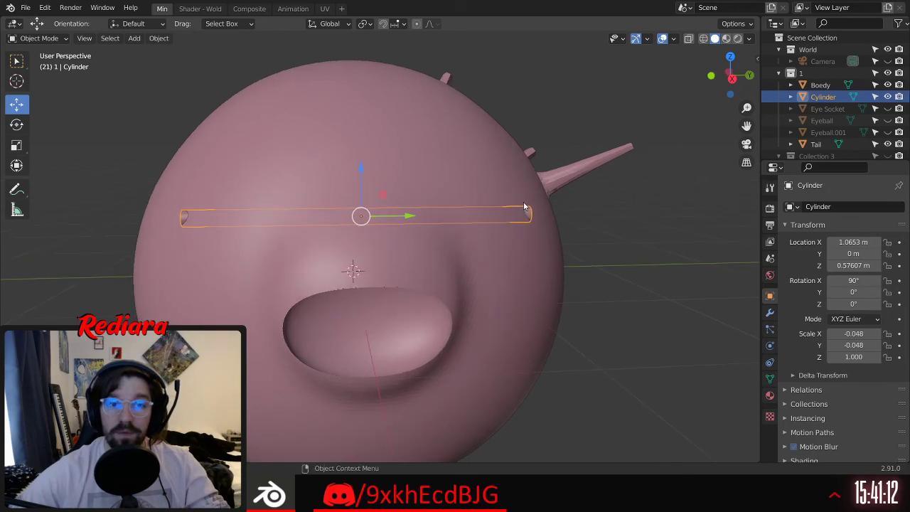
Step: Shorten the cylinder along its length to a Z scale of about 0.903
{"action": "left_click", "coordinate": [20, 145]}
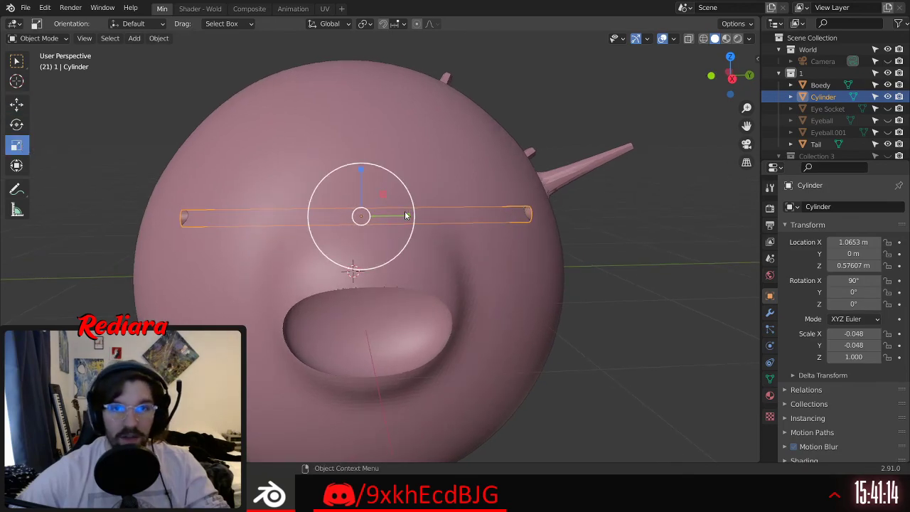
{"action": "left_click_drag", "start_coordinate": [406, 214], "coordinate": [400, 213]}
{"action": "middle_click_drag", "start_coordinate": [400, 213], "coordinate": [164, 182]}
Step: Move the cylinder forward to about X 1.1613 m so its ends poke out as eyes, and deselect it
{"action": "left_click", "coordinate": [23, 106]}
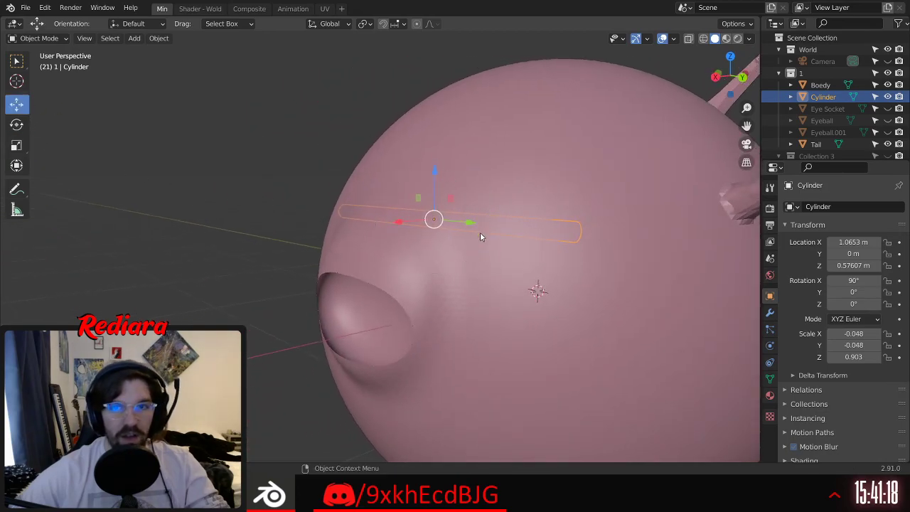
{"action": "left_click_drag", "start_coordinate": [399, 227], "coordinate": [385, 229]}
{"action": "middle_click_drag", "start_coordinate": [385, 229], "coordinate": [460, 230]}
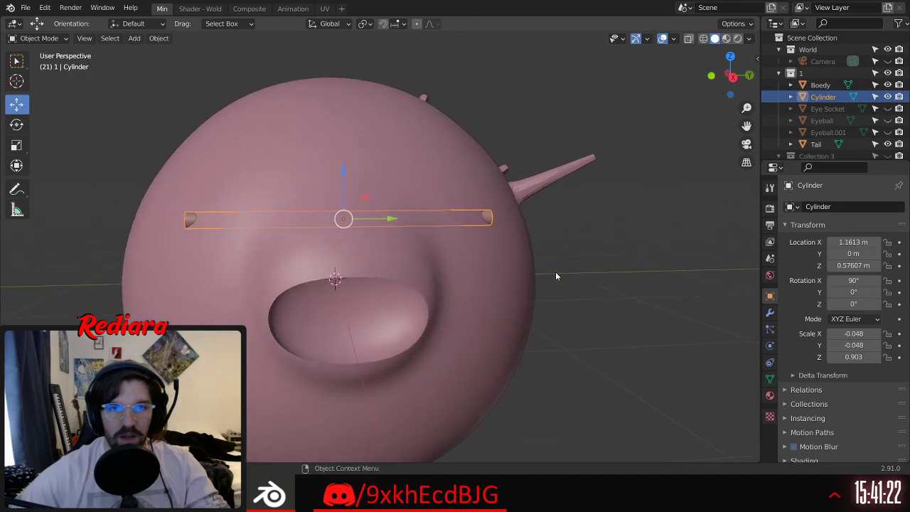
{"action": "left_click", "coordinate": [616, 272]}
{"action": "middle_click_drag", "start_coordinate": [617, 271], "coordinate": [598, 273]}
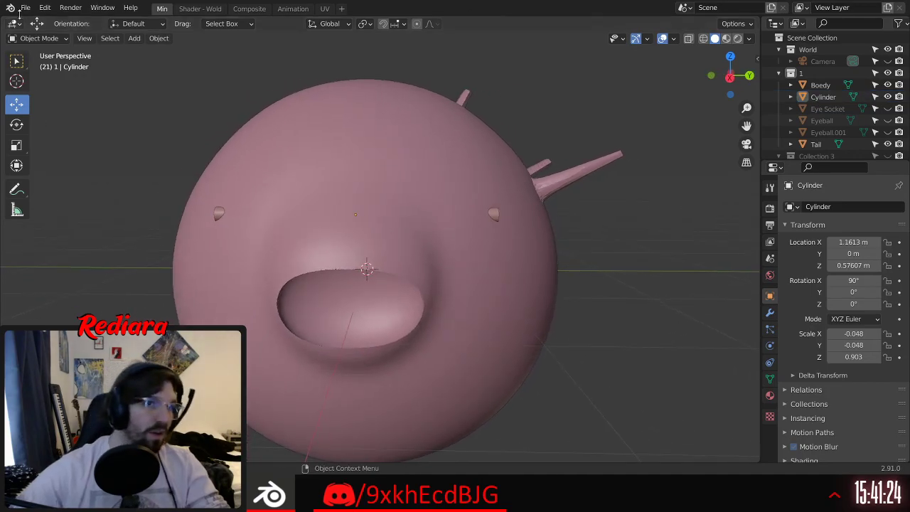
Step: Put Boedy in Edit Mode and select a face beside the cylinder end on each side of the head
{"action": "left_click", "coordinate": [296, 106]}
{"action": "left_click", "coordinate": [48, 40]}
{"action": "left_click", "coordinate": [40, 63]}
{"action": "scroll", "coordinate": [434, 196], "scroll_direction": "up", "scroll_amount": 6}
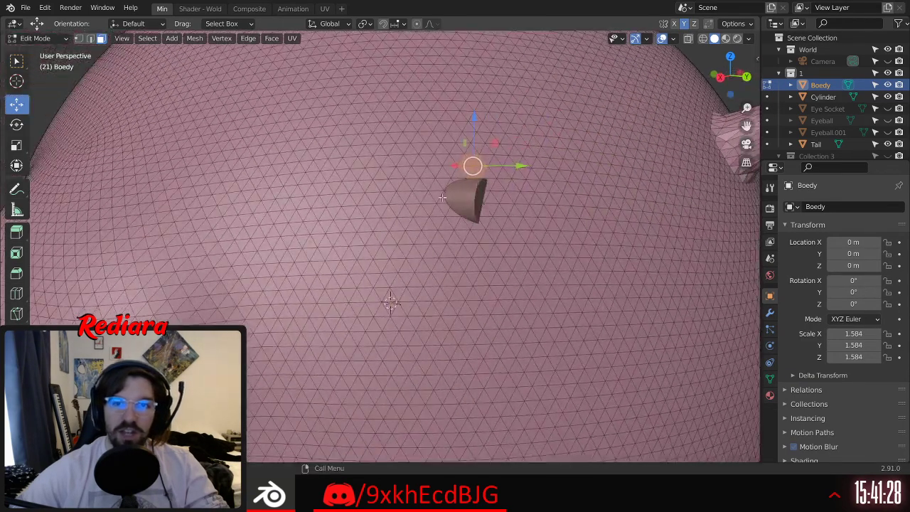
{"action": "scroll", "coordinate": [434, 196], "scroll_direction": "up", "scroll_amount": 5}
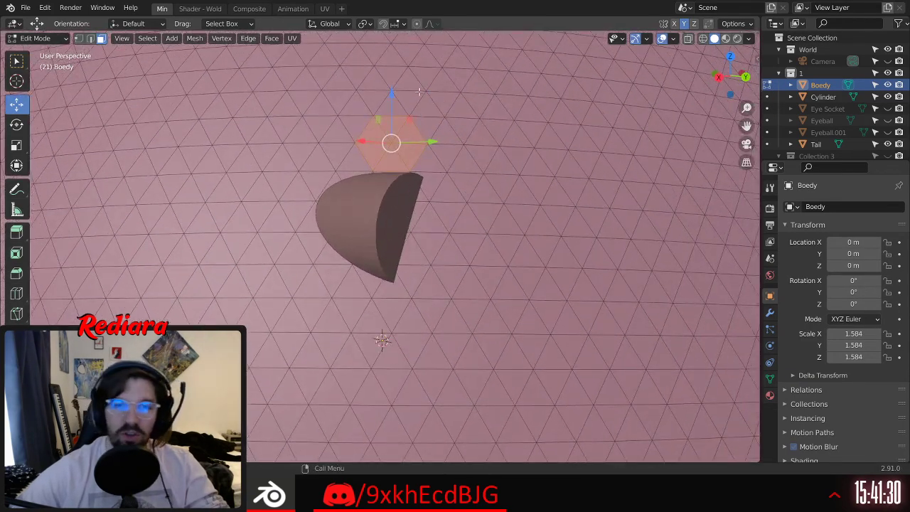
{"action": "scroll", "coordinate": [400, 211], "scroll_direction": "up", "scroll_amount": 2}
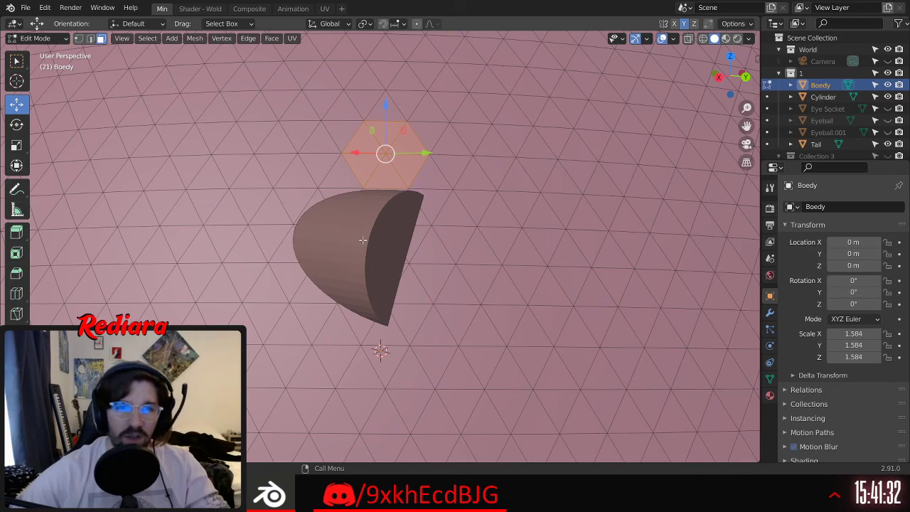
{"action": "left_click_drag", "start_coordinate": [420, 278], "coordinate": [421, 279]}
{"action": "scroll", "coordinate": [408, 270], "scroll_direction": "down", "scroll_amount": 8}
{"action": "middle_click_drag", "start_coordinate": [207, 260], "coordinate": [475, 239]}
{"action": "scroll", "coordinate": [289, 259], "scroll_direction": "up", "scroll_amount": 5}
{"action": "middle_click_drag", "start_coordinate": [475, 238], "coordinate": [499, 240]}
{"action": "scroll", "coordinate": [502, 244], "scroll_direction": "up", "scroll_amount": 5}
{"action": "scroll", "coordinate": [513, 255], "scroll_direction": "up", "scroll_amount": 2}
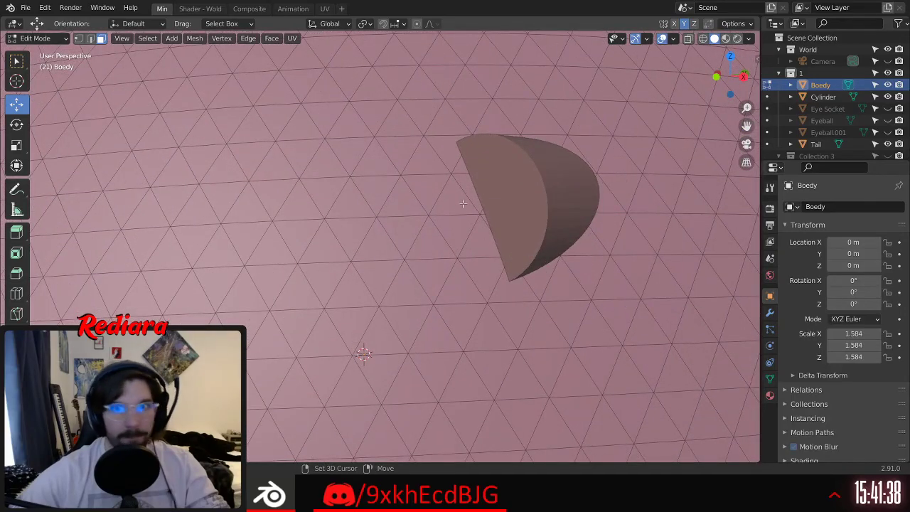
{"action": "left_click_drag", "start_coordinate": [477, 209], "coordinate": [488, 220], "text": "shift"}
{"action": "scroll", "coordinate": [515, 229], "scroll_direction": "down", "scroll_amount": 10}
{"action": "middle_click_drag", "start_coordinate": [515, 229], "coordinate": [458, 229]}
{"action": "middle_click_drag", "start_coordinate": [605, 236], "coordinate": [532, 253], "text": "shift"}
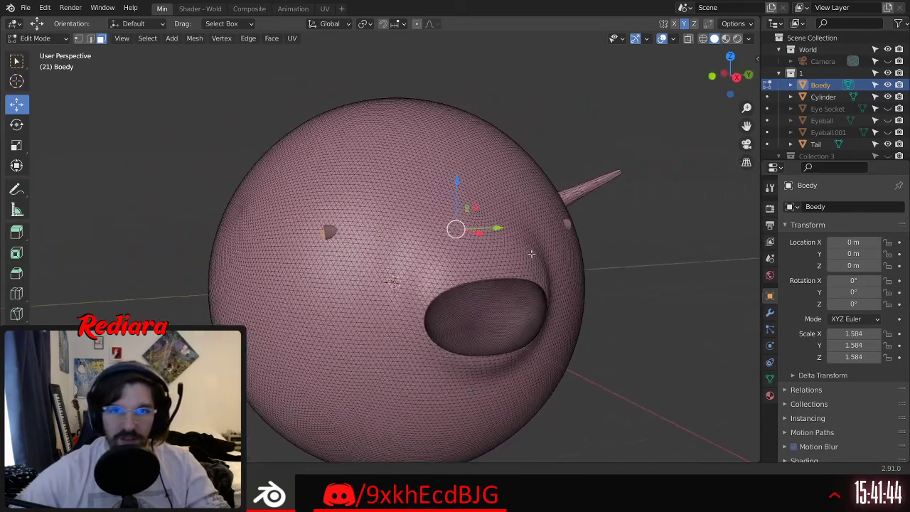
Step: Try to extrude the selected eye faces outward along their normals
{"action": "right_click", "coordinate": [332, 232]}
{"action": "left_click", "coordinate": [335, 238]}
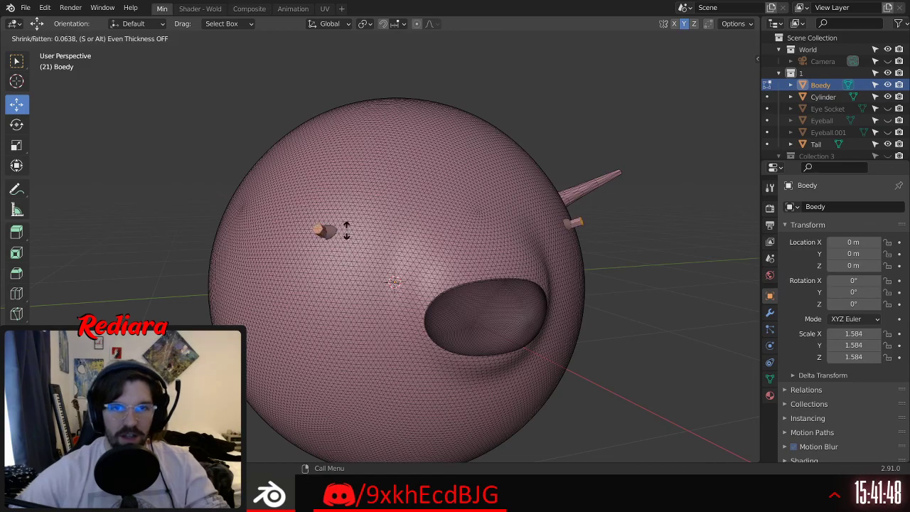
{"action": "left_click", "coordinate": [358, 252]}
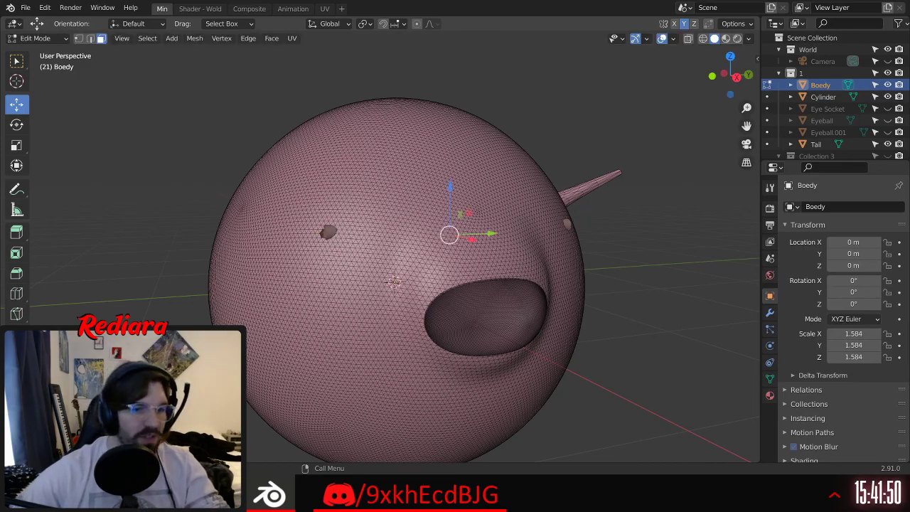
Step: Push the selected faces inward with proportional editing, and compare a Constant falloff with a softer one
{"action": "key", "text": "ctrl+shift+z"}
{"action": "mouse_move", "coordinate": [339, 234]}
{"action": "middle_mouse_down"}
{"action": "mouse_move", "coordinate": [299, 235]}
{"action": "mouse_move", "coordinate": [369, 236]}
{"action": "mouse_move", "coordinate": [338, 240]}
{"action": "middle_mouse_up"}
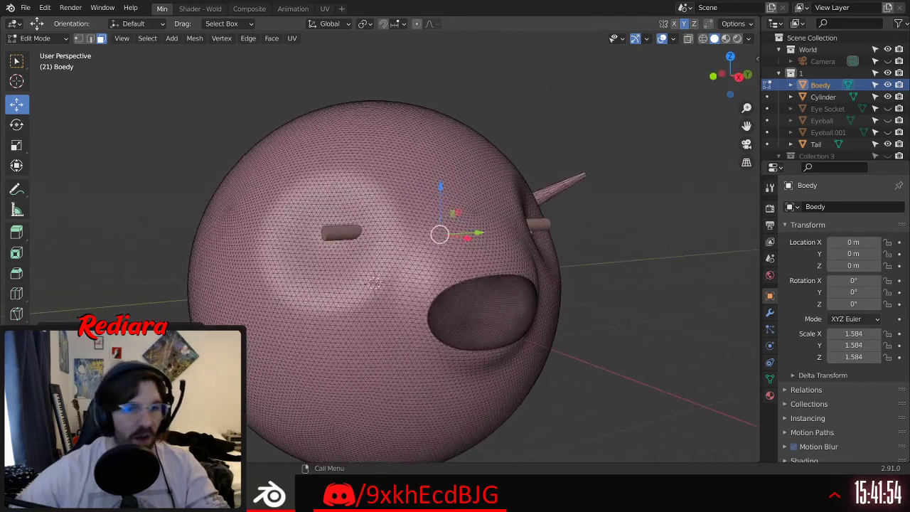
{"action": "left_click", "coordinate": [152, 410]}
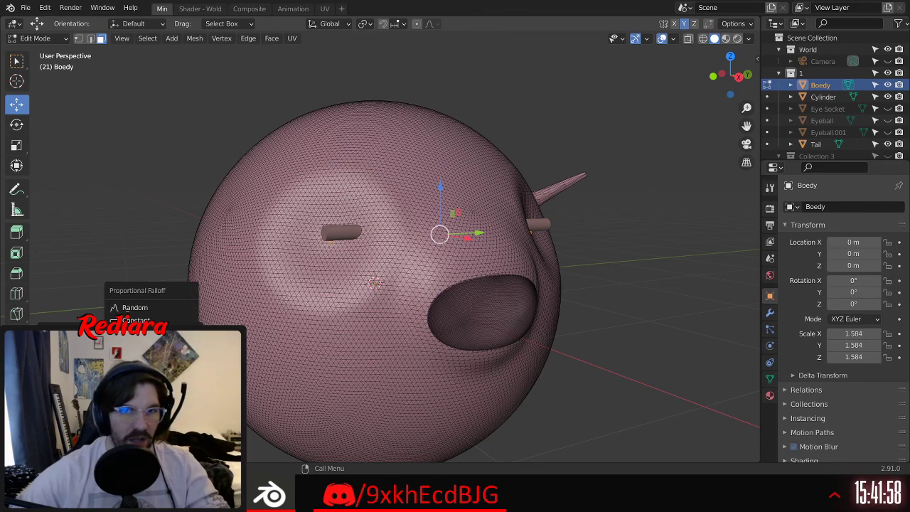
{"action": "left_click", "coordinate": [135, 321]}
{"action": "left_click", "coordinate": [152, 411]}
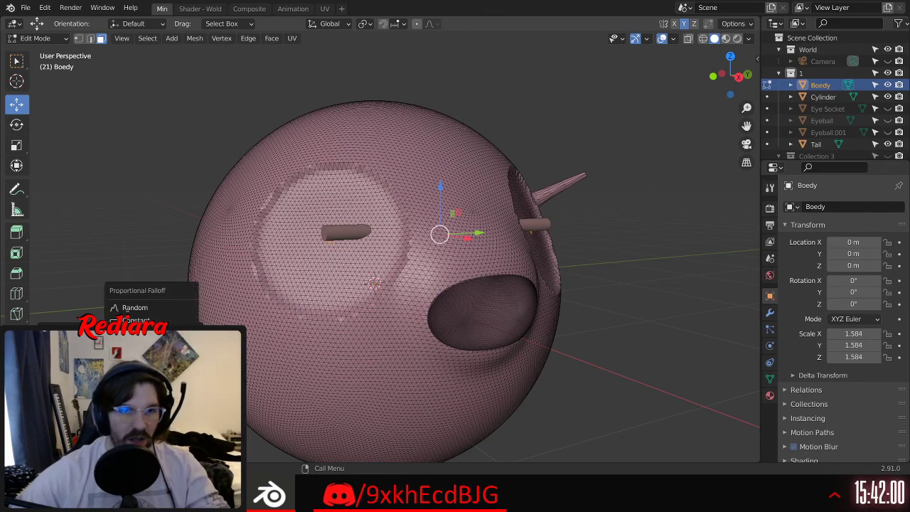
{"action": "left_click", "coordinate": [135, 346]}
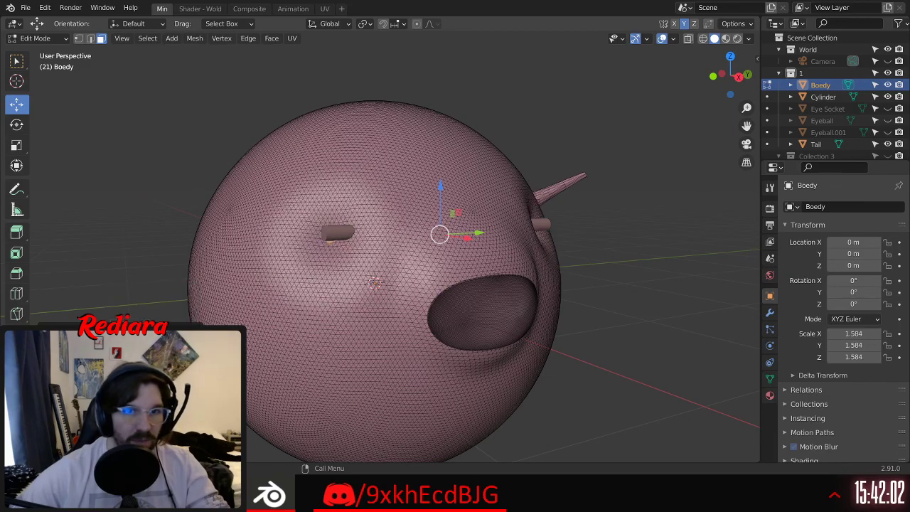
Step: Adjust the size of the proportional influence around the eye dents, first one way and back again
{"action": "scroll", "coordinate": [325, 238], "scroll_direction": "up", "scroll_amount": 1}
{"action": "middle_click_drag", "start_coordinate": [373, 224], "coordinate": [403, 227]}
{"action": "scroll", "coordinate": [334, 240], "scroll_direction": "up", "scroll_amount": 5}
{"action": "left_click_drag", "start_coordinate": [151, 424], "coordinate": [169, 424]}
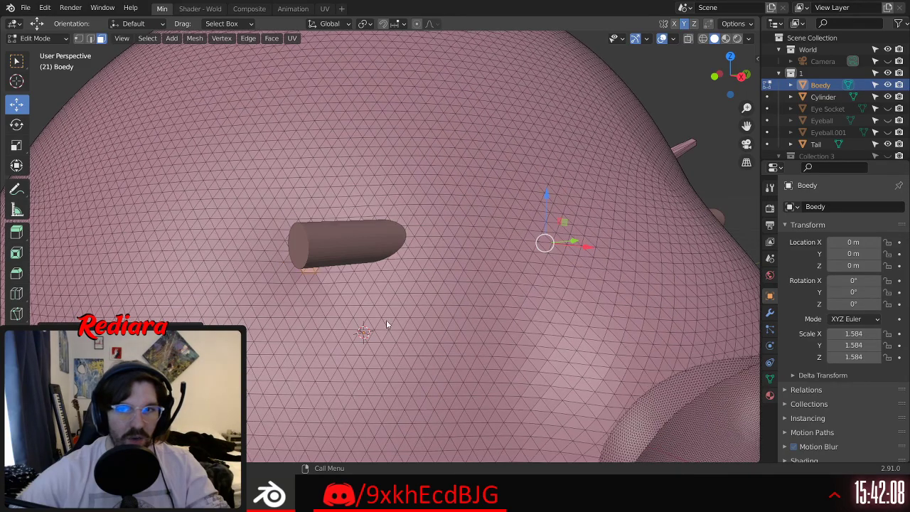
{"action": "scroll", "coordinate": [571, 244], "scroll_direction": "down", "scroll_amount": 3}
{"action": "middle_click_drag", "start_coordinate": [572, 241], "coordinate": [514, 248]}
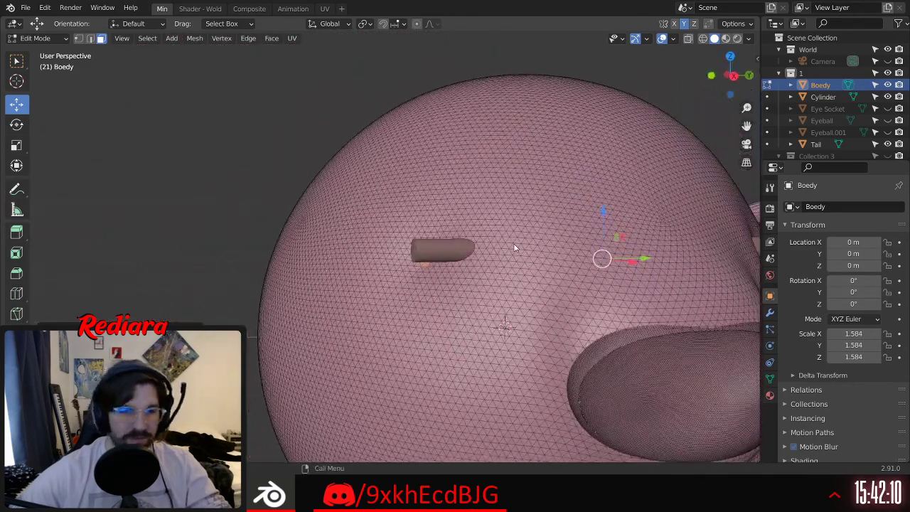
{"action": "left_click_drag", "start_coordinate": [152, 424], "coordinate": [132, 424]}
{"action": "middle_click_drag", "start_coordinate": [411, 301], "coordinate": [429, 303]}
Step: Apply the Constant proportional falloff to form flat, sharp-edged discs around both eyes
{"action": "left_click", "coordinate": [151, 410]}
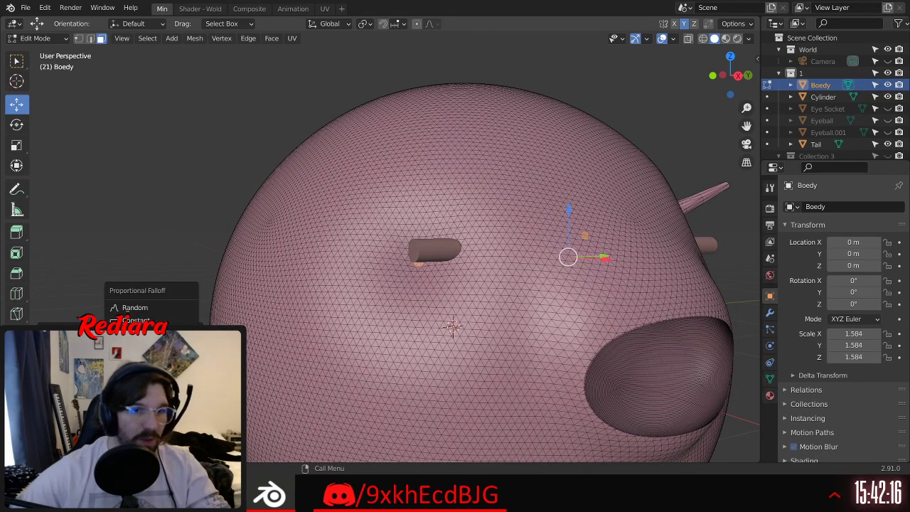
{"action": "left_click", "coordinate": [136, 320]}
{"action": "middle_click_drag", "start_coordinate": [441, 292], "coordinate": [419, 272]}
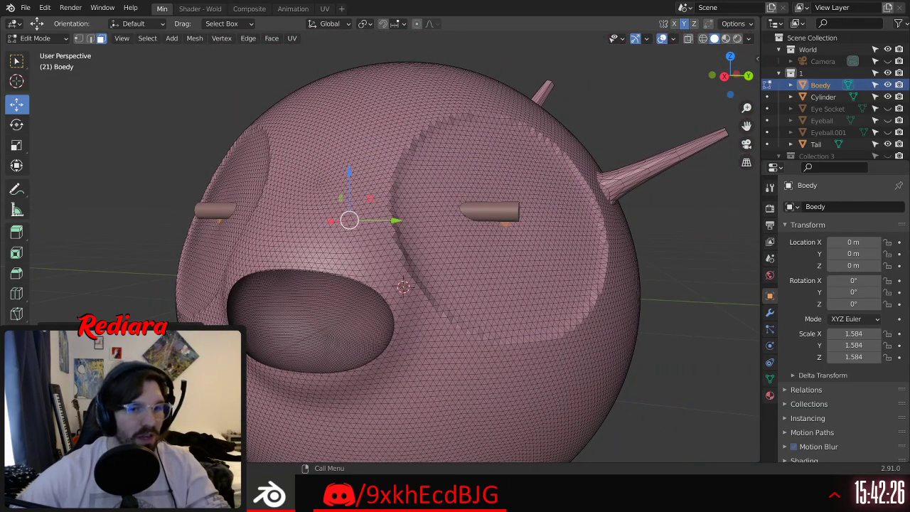
Step: Undo the latest changes to the flat discs around the eyes
{"action": "key", "text": "ctrl+z"}
{"action": "key", "text": "ctrl+z"}
{"action": "key", "text": "ctrl+z"}
{"action": "key", "text": "ctrl+z"}
{"action": "key", "text": "ctrl+z"}
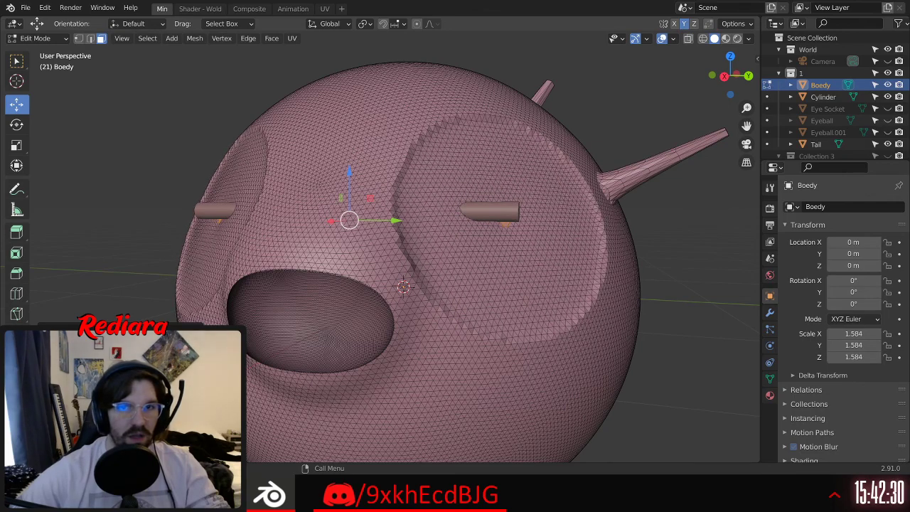
{"action": "key", "text": "ctrl+z"}
{"action": "key", "text": "ctrl+z"}
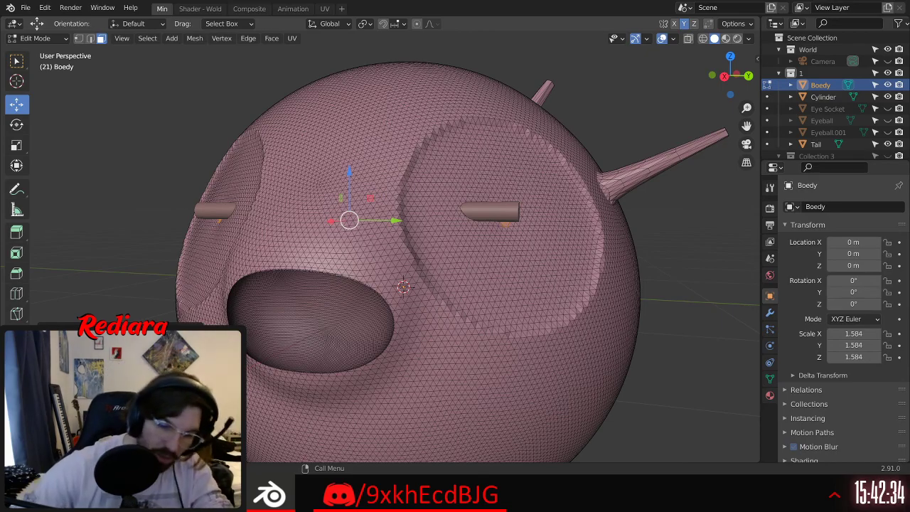
{"action": "key", "text": "ctrl+z"}
{"action": "middle_click_drag", "start_coordinate": [555, 281], "coordinate": [368, 403]}
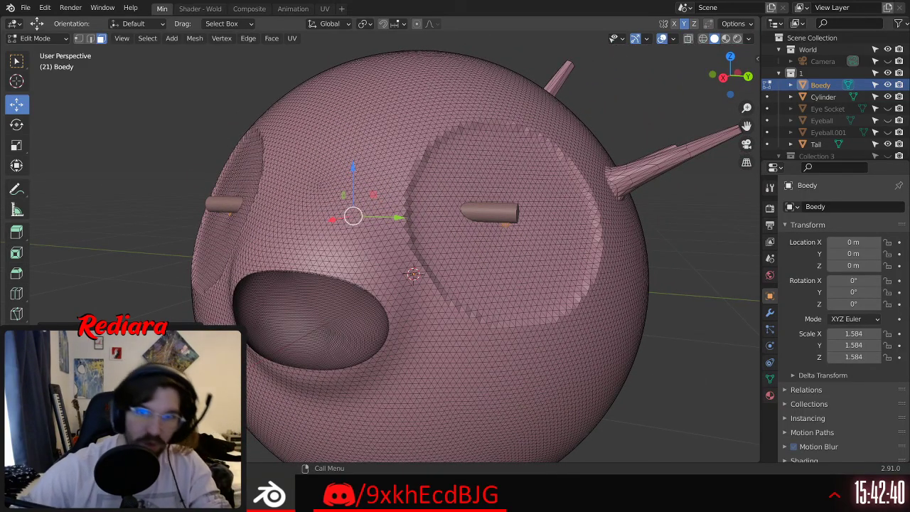
{"action": "key", "text": "ctrl+z"}
{"action": "middle_click_drag", "start_coordinate": [303, 355], "coordinate": [311, 287]}
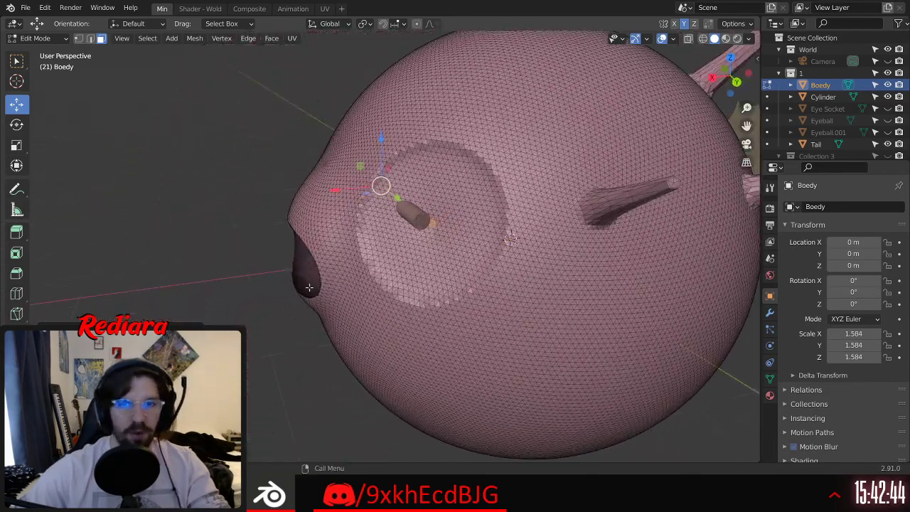
{"action": "middle_click_drag", "start_coordinate": [362, 165], "coordinate": [354, 329]}
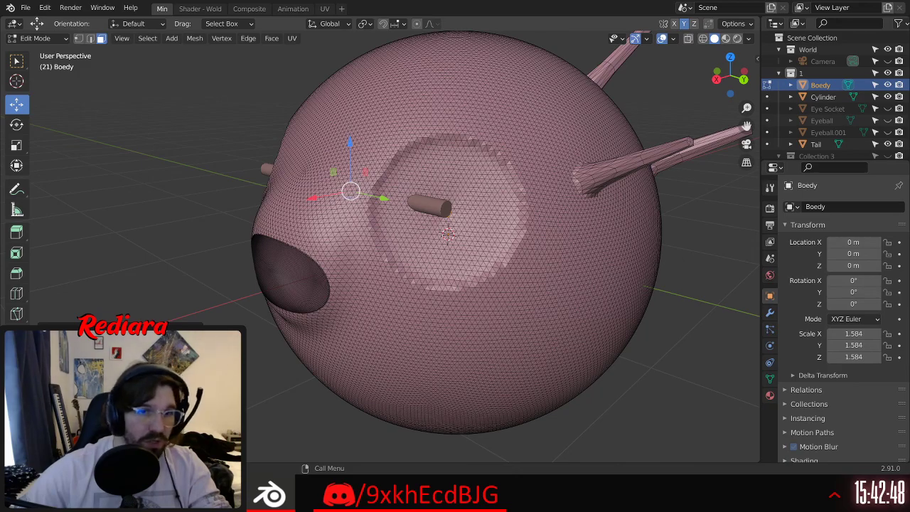
Step: Switch the proportional falloff to a smooth curve so the eye areas form rounded dents
{"action": "key", "text": "shift+o"}
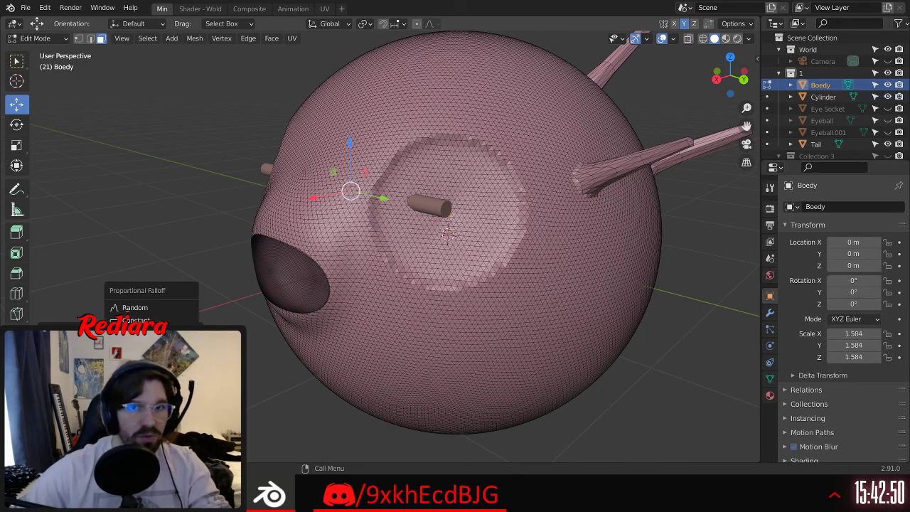
{"action": "left_click", "coordinate": [138, 397]}
{"action": "middle_click_drag", "start_coordinate": [388, 225], "coordinate": [428, 229]}
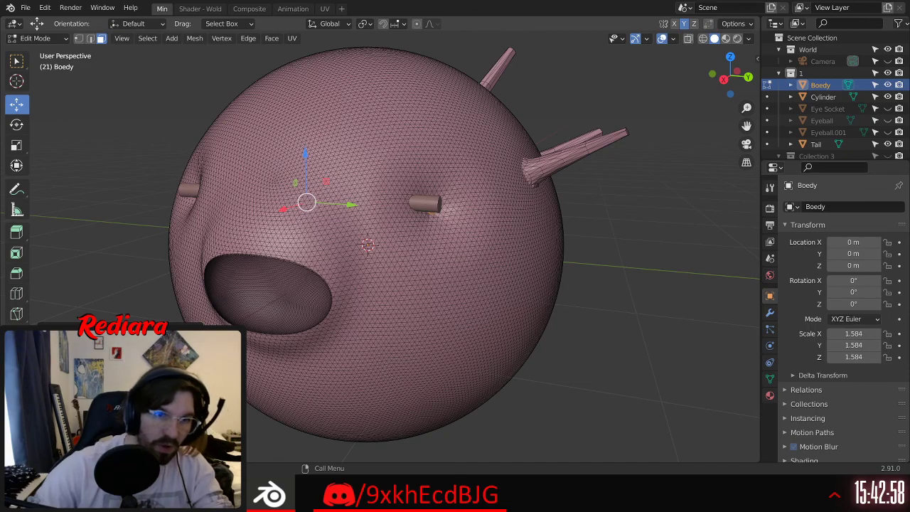
Step: Rework the dents around the cylinder ends into wider, deeper rounded eye hollows, undoing unwanted attempts
{"action": "key", "text": "ctrl+z"}
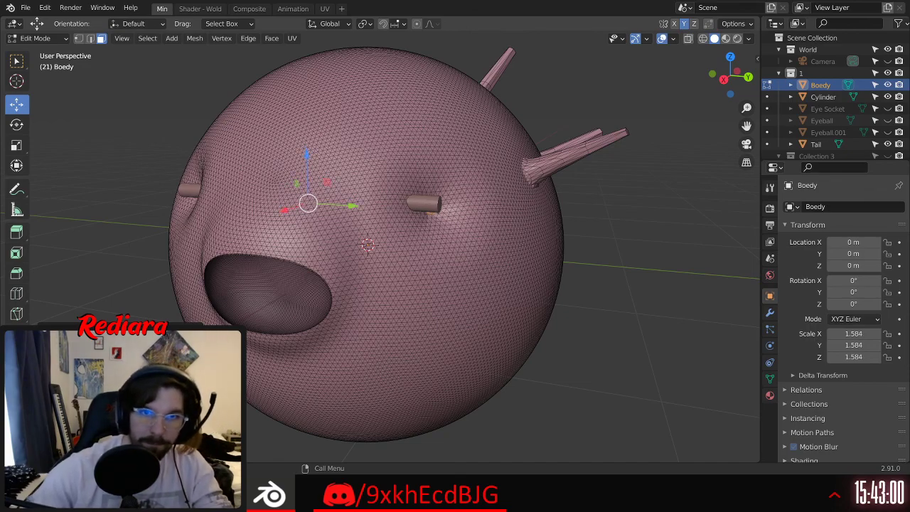
{"action": "middle_click_drag", "start_coordinate": [373, 134], "coordinate": [465, 176]}
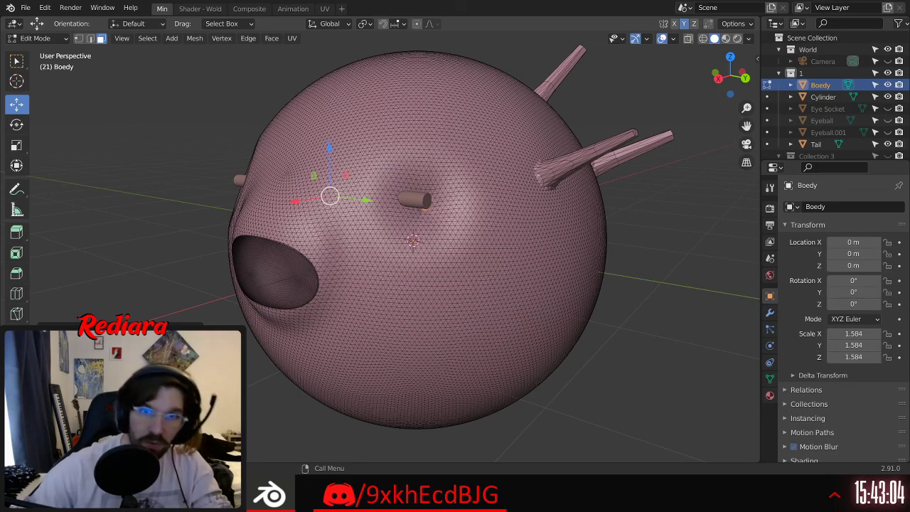
{"action": "key", "text": "ctrl+z"}
{"action": "mouse_move", "coordinate": [499, 223]}
{"action": "middle_mouse_down"}
{"action": "mouse_move", "coordinate": [305, 195]}
{"action": "mouse_move", "coordinate": [491, 225]}
{"action": "middle_mouse_up"}
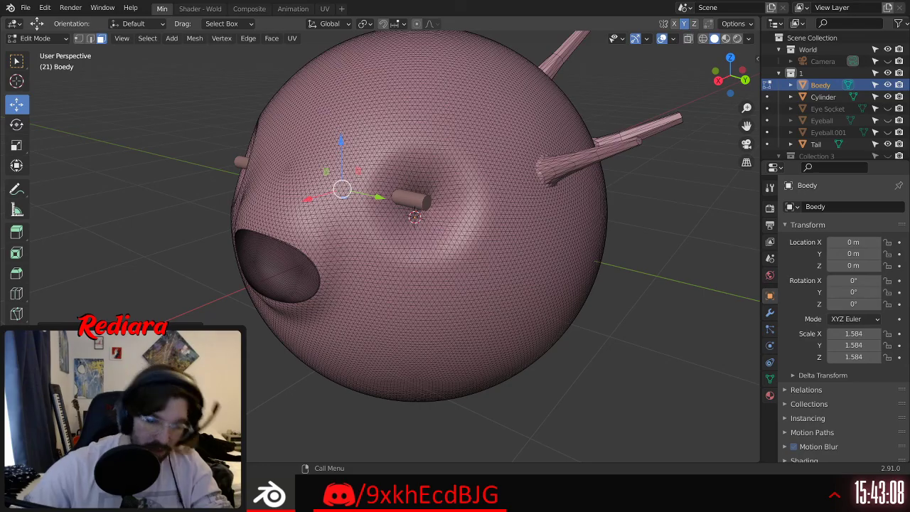
{"action": "key", "text": "ctrl+z"}
{"action": "middle_click_drag", "start_coordinate": [324, 277], "coordinate": [360, 248]}
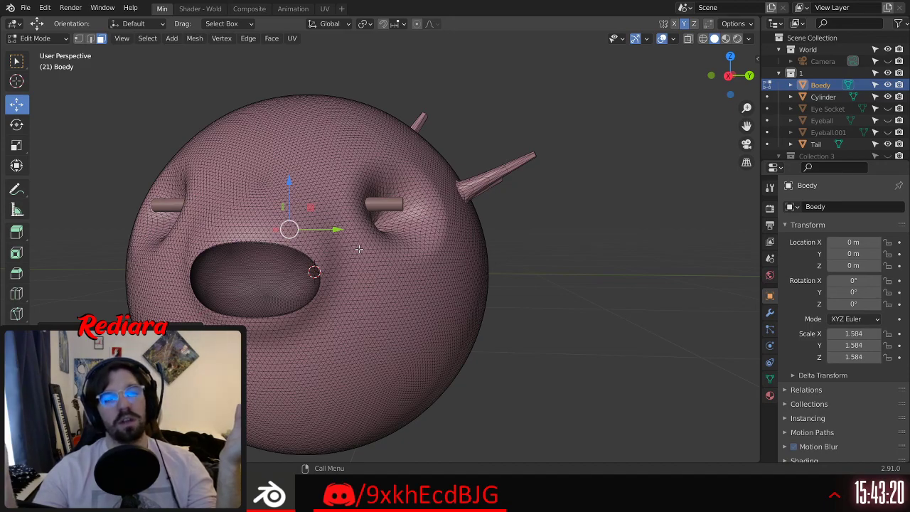
Step: Undo the last proportional change to the eye hollows
{"action": "middle_click_drag", "start_coordinate": [366, 186], "coordinate": [390, 276]}
{"action": "middle_click_drag", "start_coordinate": [389, 276], "coordinate": [530, 267], "text": "shift"}
{"action": "scroll", "coordinate": [526, 269], "scroll_direction": "up", "scroll_amount": 3}
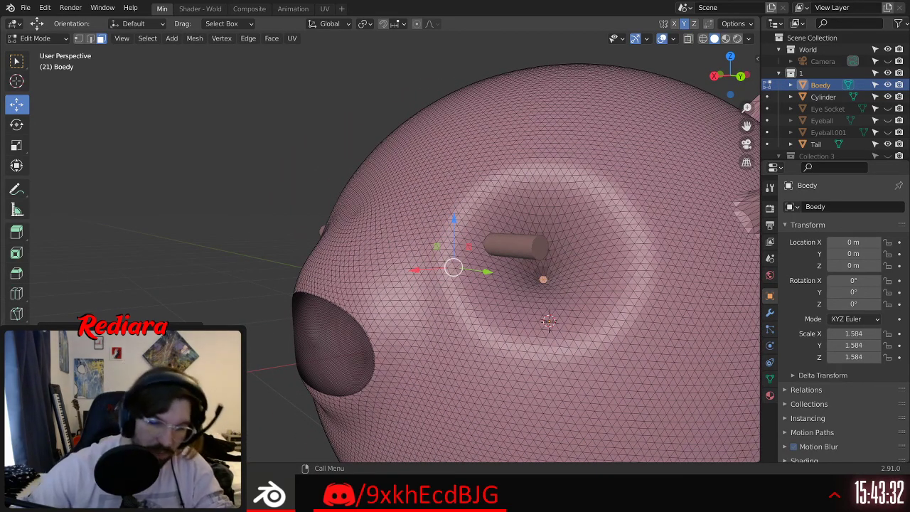
{"action": "key", "text": "ctrl+z"}
{"action": "middle_click_drag", "start_coordinate": [561, 323], "coordinate": [673, 299]}
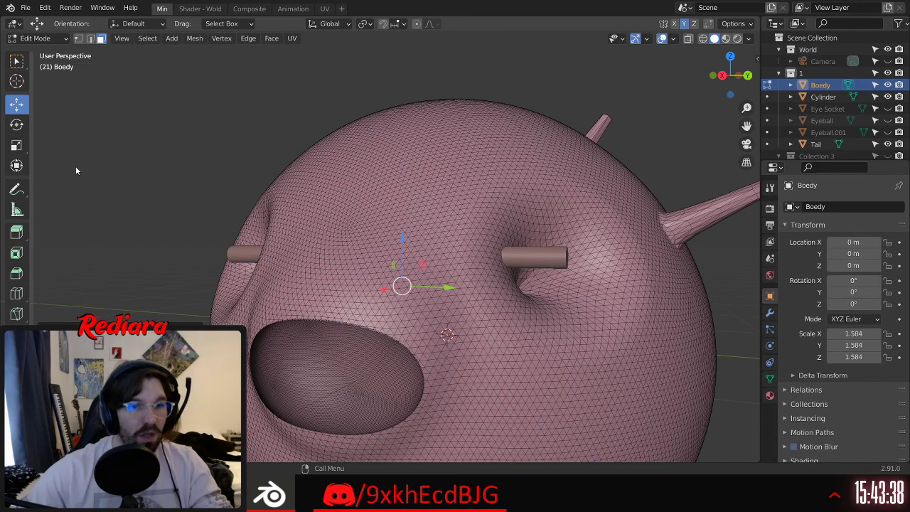
Step: Return the body to Object Mode, hide the cylinder and unhide the Eyeball object
{"action": "middle_click_drag", "start_coordinate": [70, 118], "coordinate": [92, 170]}
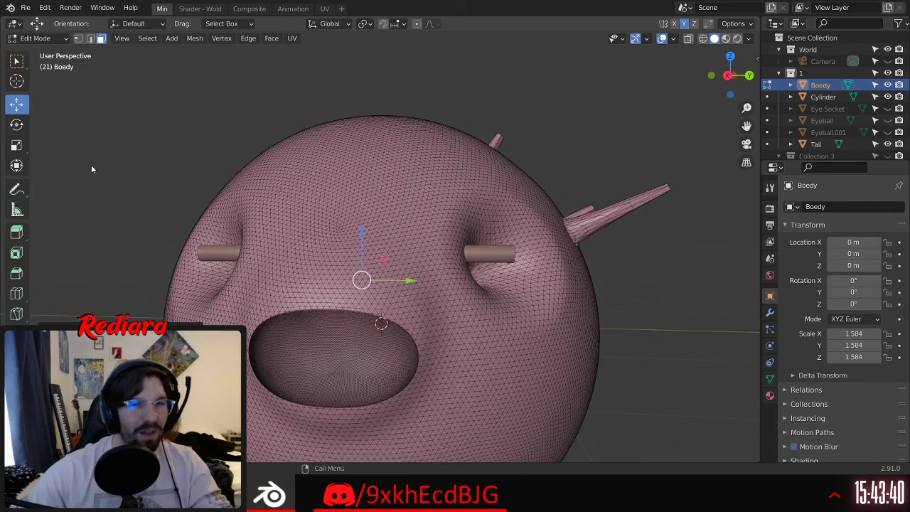
{"action": "left_click", "coordinate": [16, 61]}
{"action": "left_click", "coordinate": [35, 38]}
{"action": "left_click", "coordinate": [32, 45]}
{"action": "middle_click_drag", "start_coordinate": [139, 161], "coordinate": [363, 205]}
{"action": "left_click", "coordinate": [887, 97]}
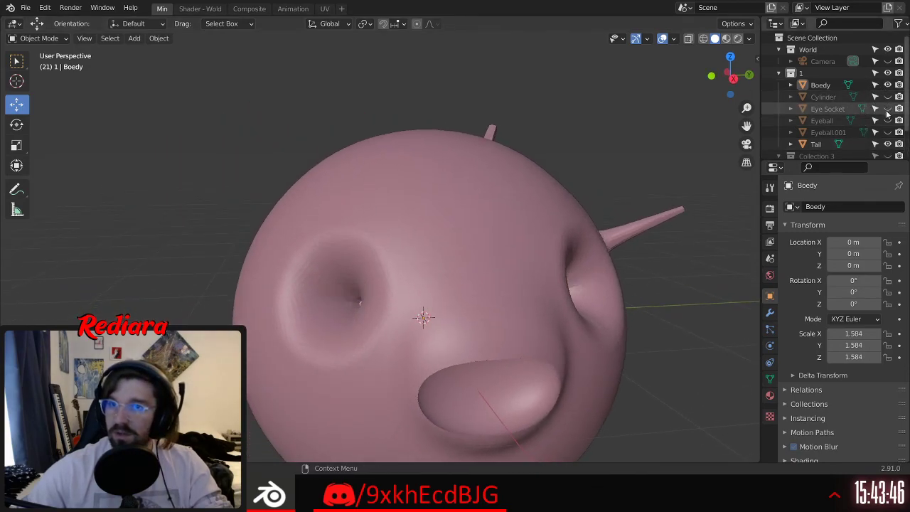
{"action": "left_click", "coordinate": [887, 120]}
Step: Move the Eyeball into the eye hollow, to about Y 0.880 m and Z 0.547 m
{"action": "middle_click_drag", "start_coordinate": [696, 208], "coordinate": [344, 261]}
{"action": "scroll", "coordinate": [343, 261], "scroll_direction": "up", "scroll_amount": 3}
{"action": "left_click", "coordinate": [329, 222]}
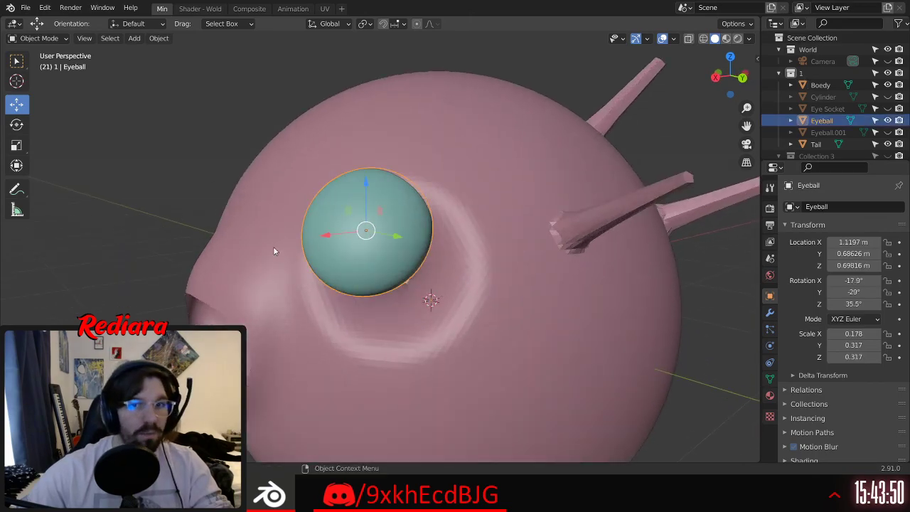
{"action": "left_click_drag", "start_coordinate": [396, 240], "coordinate": [423, 247]}
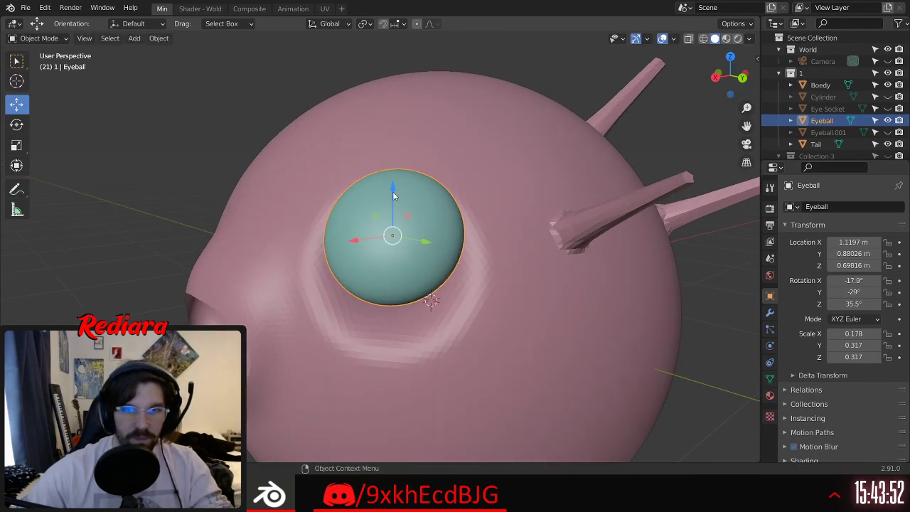
{"action": "left_click_drag", "start_coordinate": [395, 192], "coordinate": [395, 226]}
{"action": "middle_click_drag", "start_coordinate": [396, 226], "coordinate": [421, 271]}
{"action": "scroll", "coordinate": [371, 238], "scroll_direction": "up", "scroll_amount": 3}
{"action": "scroll", "coordinate": [421, 270], "scroll_direction": "down", "scroll_amount": 4}
{"action": "middle_click_drag", "start_coordinate": [402, 320], "coordinate": [413, 261]}
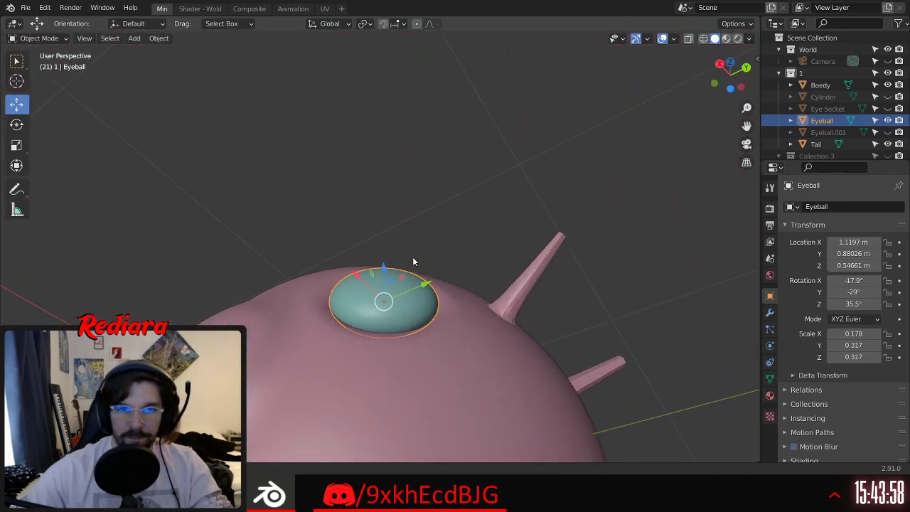
Step: Rotate the Eyeball to about -11.4°, -20.1° and 41.6° so it follows the curve of the head
{"action": "left_click", "coordinate": [20, 127]}
{"action": "middle_click_drag", "start_coordinate": [377, 281], "coordinate": [357, 312]}
{"action": "left_click_drag", "start_coordinate": [359, 315], "coordinate": [396, 295]}
{"action": "middle_click_drag", "start_coordinate": [396, 294], "coordinate": [384, 342]}
{"action": "left_click_drag", "start_coordinate": [385, 335], "coordinate": [388, 333]}
{"action": "middle_click_drag", "start_coordinate": [397, 285], "coordinate": [380, 269]}
Step: Centre the Eyeball in its hollow at about X 1.105 m, Y 0.854 m and Z 0.535 m
{"action": "left_click", "coordinate": [17, 105]}
{"action": "left_click_drag", "start_coordinate": [441, 283], "coordinate": [449, 275]}
{"action": "middle_click_drag", "start_coordinate": [448, 275], "coordinate": [532, 277]}
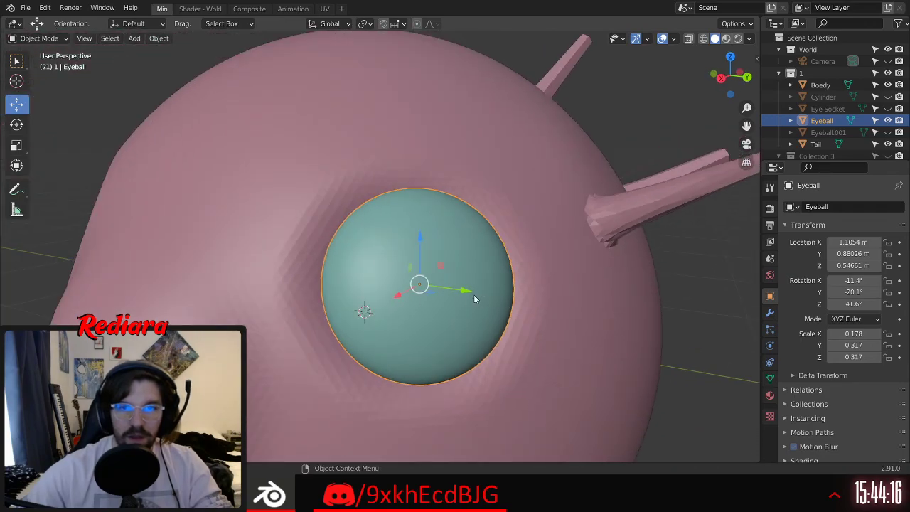
{"action": "left_click_drag", "start_coordinate": [463, 290], "coordinate": [456, 296]}
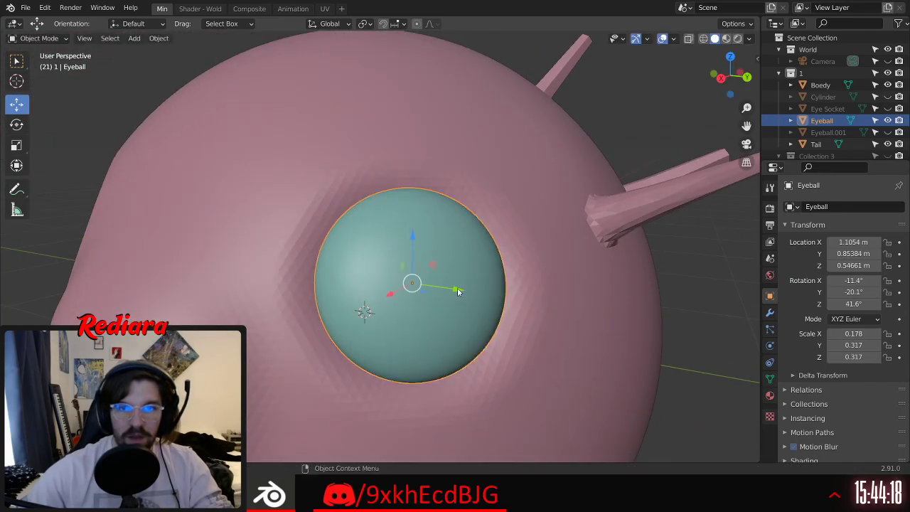
{"action": "left_click_drag", "start_coordinate": [414, 238], "coordinate": [413, 241]}
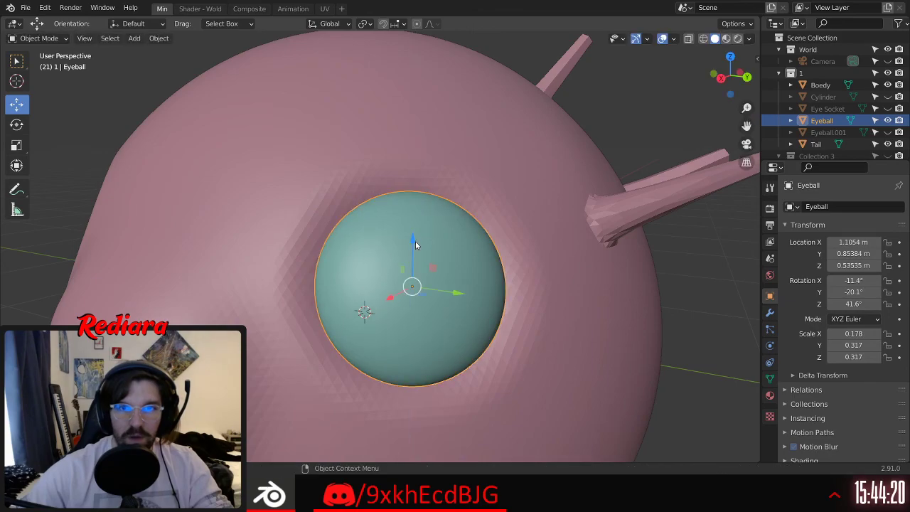
{"action": "scroll", "coordinate": [569, 306], "scroll_direction": "down", "scroll_amount": 5}
{"action": "middle_click_drag", "start_coordinate": [569, 305], "coordinate": [584, 330]}
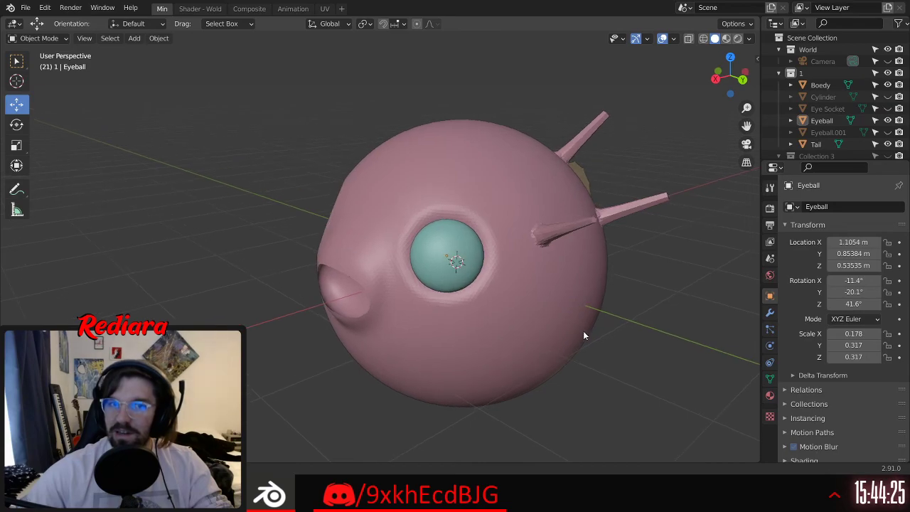
Step: Fine-tune the Eyeball's position to about Y 0.856 m and Z 0.540 m, then deselect it
{"action": "left_click", "coordinate": [443, 262]}
{"action": "left_click_drag", "start_coordinate": [485, 271], "coordinate": [482, 271]}
{"action": "middle_click_drag", "start_coordinate": [449, 209], "coordinate": [489, 285]}
{"action": "left_click_drag", "start_coordinate": [444, 210], "coordinate": [446, 204]}
{"action": "middle_click_drag", "start_coordinate": [498, 219], "coordinate": [605, 266]}
{"action": "left_click", "coordinate": [601, 274]}
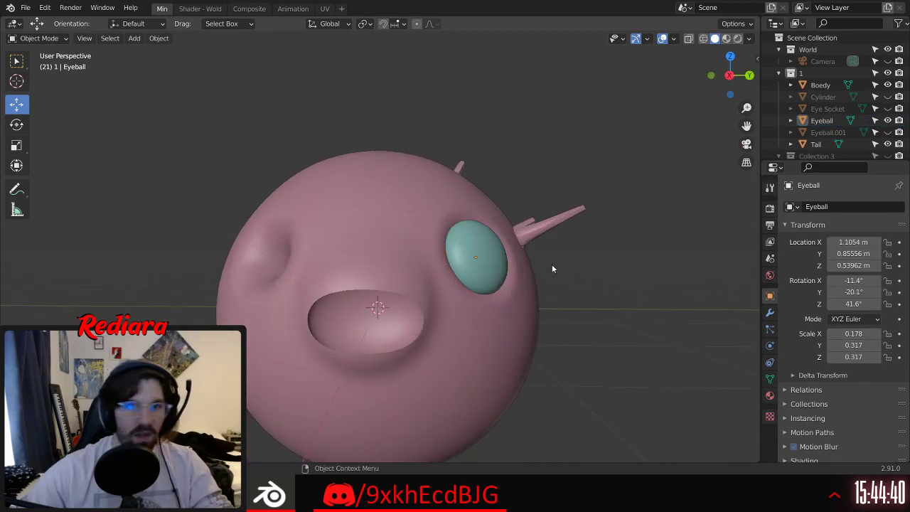
Step: Add a Mirror modifier to the Eyeball, using only the Y axis and Boedy as the mirror object
{"action": "left_click", "coordinate": [478, 249]}
{"action": "left_click", "coordinate": [770, 314]}
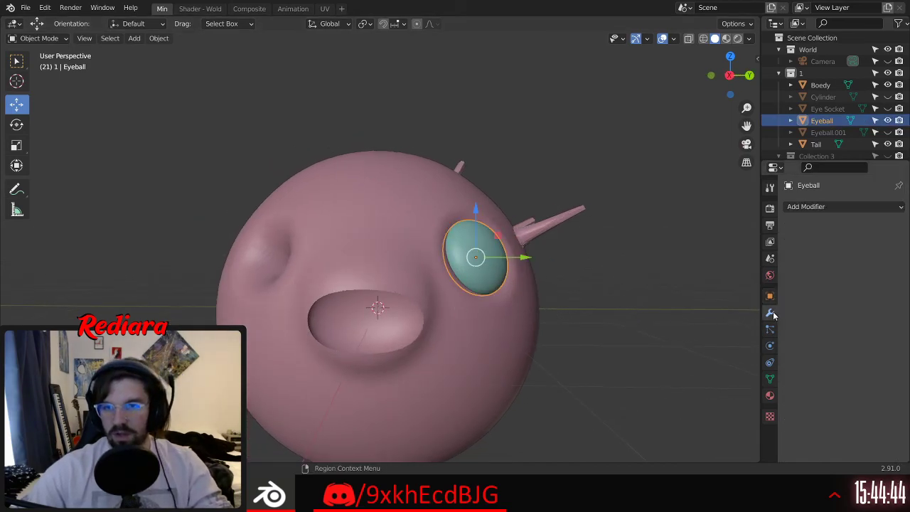
{"action": "left_click", "coordinate": [838, 206]}
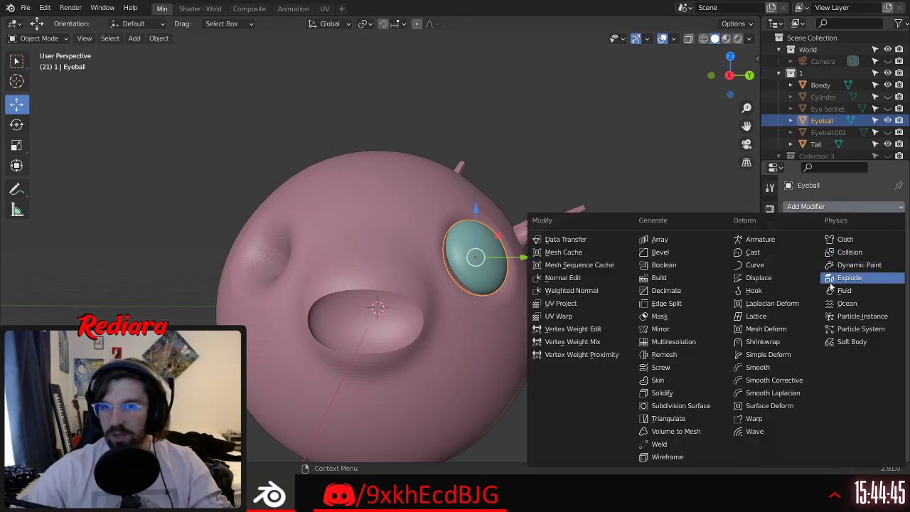
{"action": "left_click", "coordinate": [680, 328]}
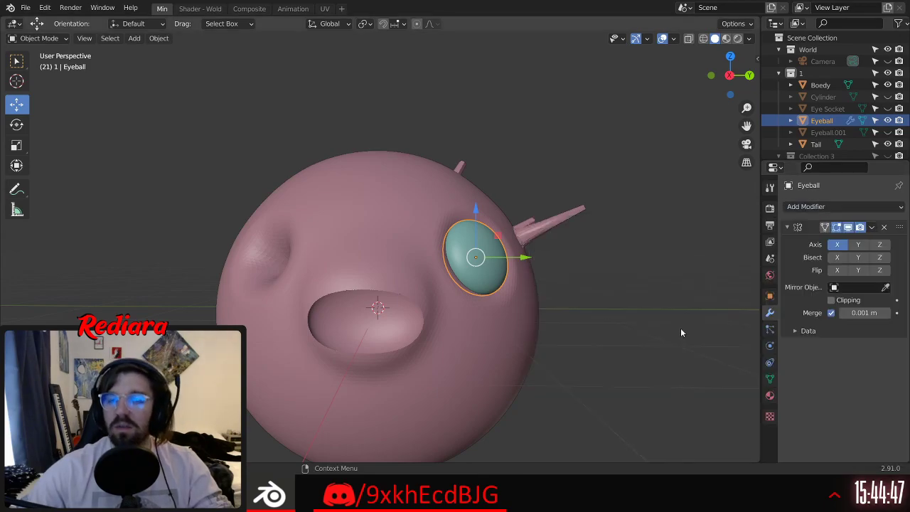
{"action": "left_click", "coordinate": [836, 246]}
{"action": "left_click", "coordinate": [858, 244]}
{"action": "left_click", "coordinate": [859, 288]}
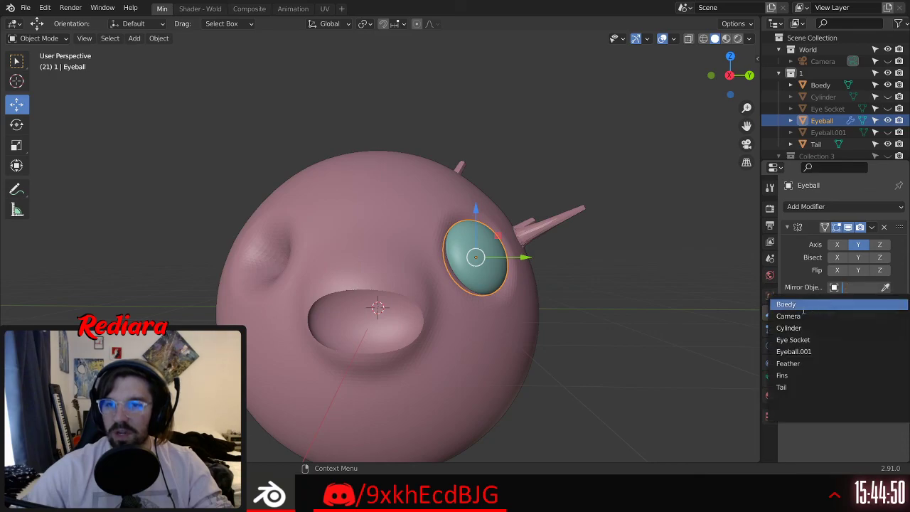
{"action": "left_click", "coordinate": [803, 306]}
{"action": "left_click", "coordinate": [611, 326]}
Step: Examine the fit of both mirrored eyes, the mouth, spikes and tail from all sides of the creature
{"action": "middle_click_drag", "start_coordinate": [150, 151], "coordinate": [469, 299]}
{"action": "scroll", "coordinate": [403, 274], "scroll_direction": "down", "scroll_amount": 3}
{"action": "scroll", "coordinate": [438, 253], "scroll_direction": "up", "scroll_amount": 8}
{"action": "scroll", "coordinate": [418, 284], "scroll_direction": "down", "scroll_amount": 5}
{"action": "middle_click_drag", "start_coordinate": [356, 316], "coordinate": [549, 266], "text": "shift"}
{"action": "scroll", "coordinate": [478, 285], "scroll_direction": "down", "scroll_amount": 5}
{"action": "middle_click_drag", "start_coordinate": [490, 295], "coordinate": [555, 287]}
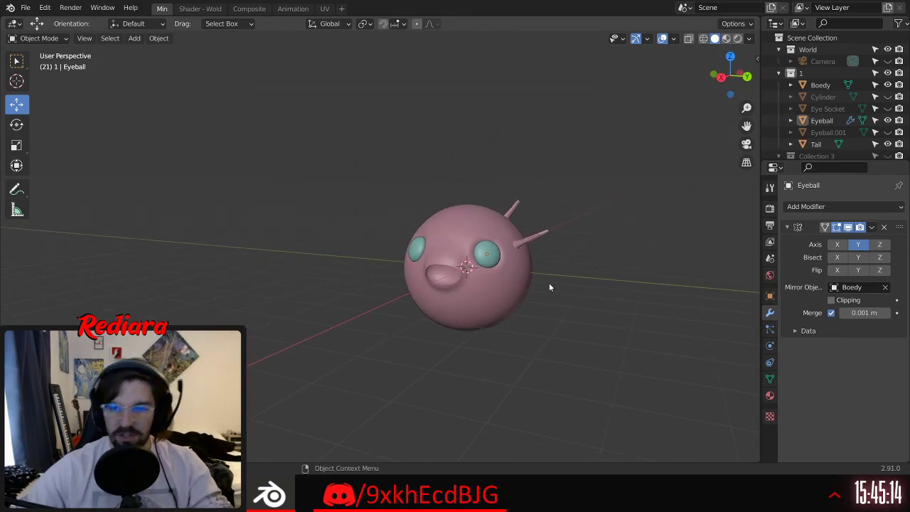
{"action": "middle_click_drag", "start_coordinate": [491, 269], "coordinate": [386, 267]}
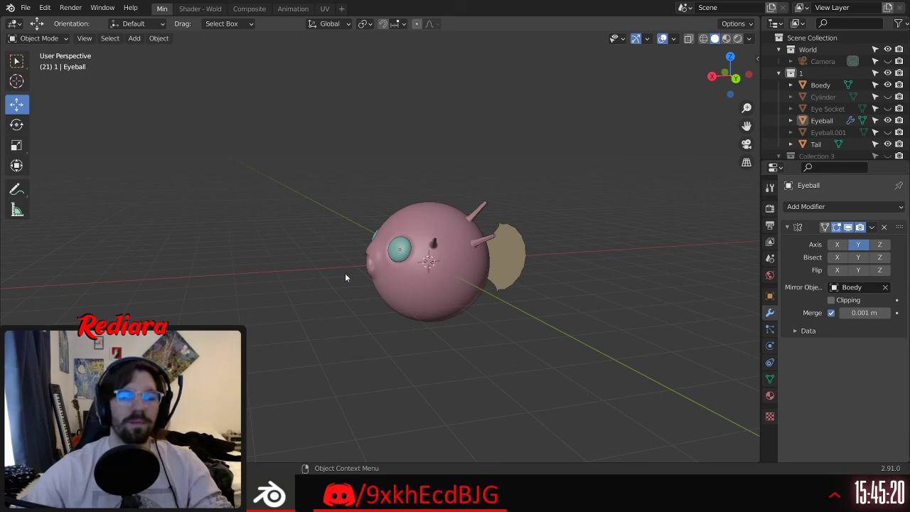
{"action": "scroll", "coordinate": [421, 287], "scroll_direction": "up", "scroll_amount": 5}
{"action": "middle_click_drag", "start_coordinate": [421, 287], "coordinate": [424, 305]}
{"action": "scroll", "coordinate": [357, 278], "scroll_direction": "down", "scroll_amount": 4}
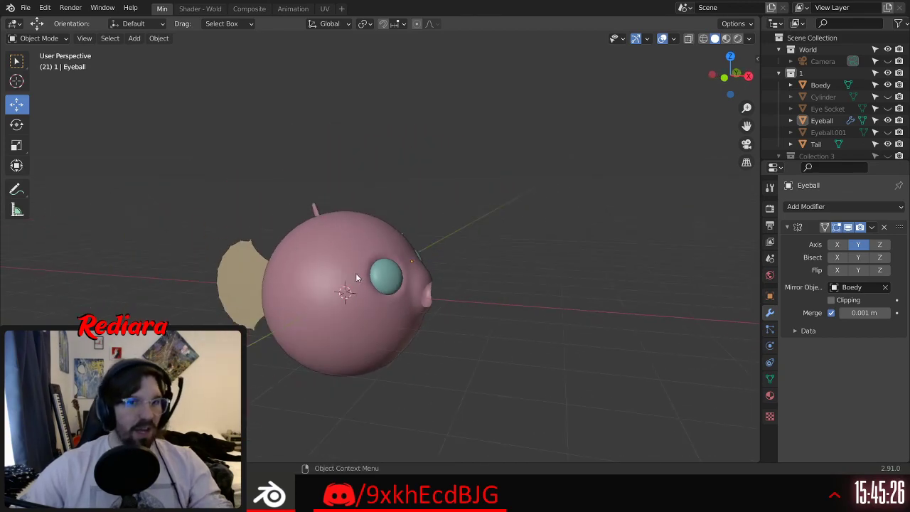
{"action": "middle_click_drag", "start_coordinate": [430, 245], "coordinate": [351, 265]}
{"action": "scroll", "coordinate": [369, 232], "scroll_direction": "up", "scroll_amount": 3}
{"action": "middle_click_drag", "start_coordinate": [369, 232], "coordinate": [547, 171]}
{"action": "middle_click_drag", "start_coordinate": [579, 228], "coordinate": [412, 156], "text": "shift"}
{"action": "middle_click_drag", "start_coordinate": [412, 157], "coordinate": [359, 225]}
{"action": "scroll", "coordinate": [231, 154], "scroll_direction": "down", "scroll_amount": 3}
{"action": "middle_click_drag", "start_coordinate": [486, 189], "coordinate": [390, 249]}
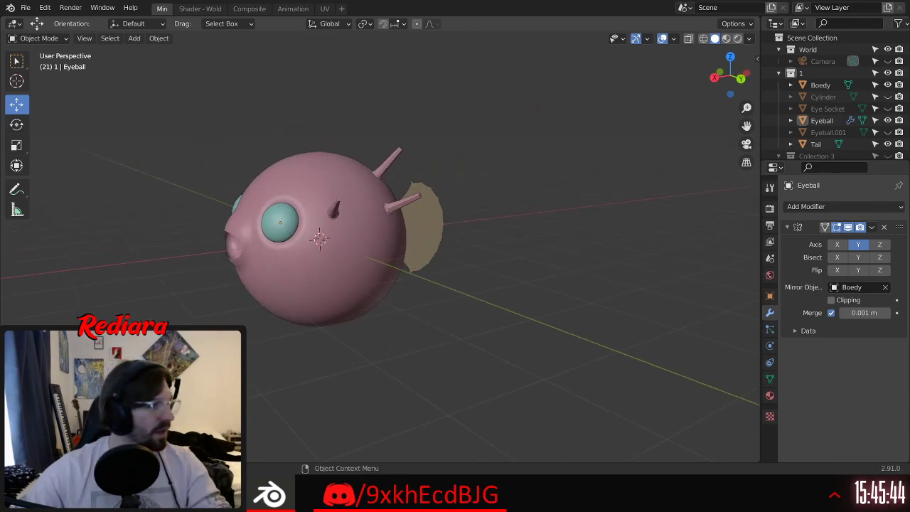
{"action": "middle_click_drag", "start_coordinate": [345, 254], "coordinate": [368, 212]}
{"action": "scroll", "coordinate": [420, 268], "scroll_direction": "up", "scroll_amount": 5}
{"action": "scroll", "coordinate": [361, 237], "scroll_direction": "down", "scroll_amount": 3}
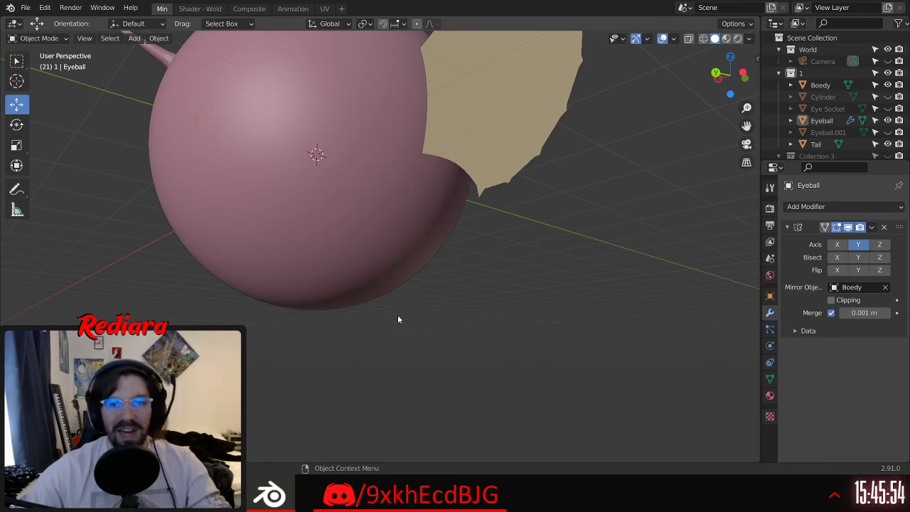
{"action": "scroll", "coordinate": [402, 319], "scroll_direction": "down", "scroll_amount": 5}
{"action": "middle_click_drag", "start_coordinate": [402, 318], "coordinate": [367, 276]}
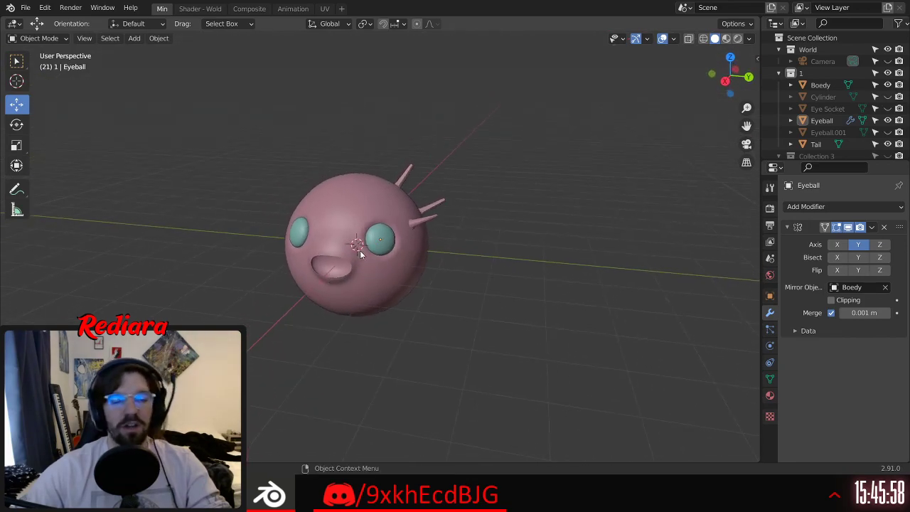
{"action": "middle_click_drag", "start_coordinate": [448, 252], "coordinate": [398, 226]}
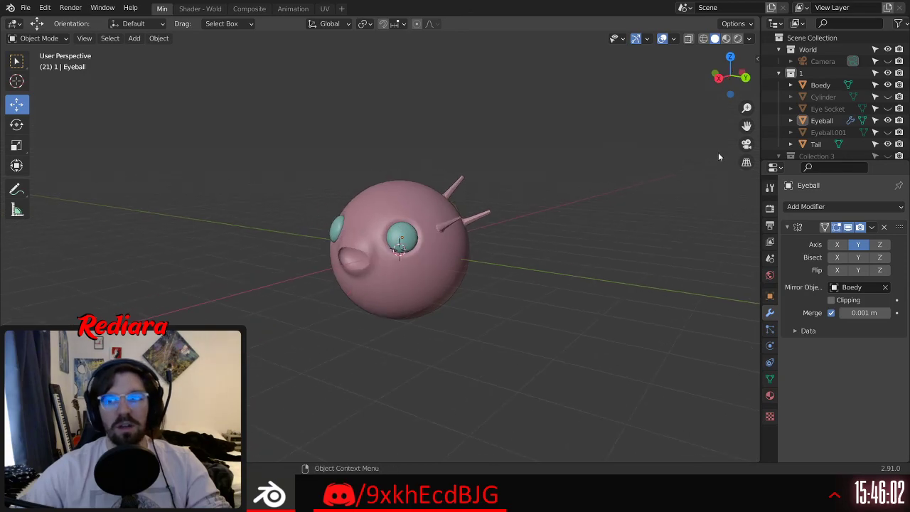
Step: Delete the unused Eyeball.001 and Eye Socket objects from the scene
{"action": "left_click", "coordinate": [833, 133]}
{"action": "right_click", "coordinate": [839, 133]}
{"action": "left_click", "coordinate": [839, 133]}
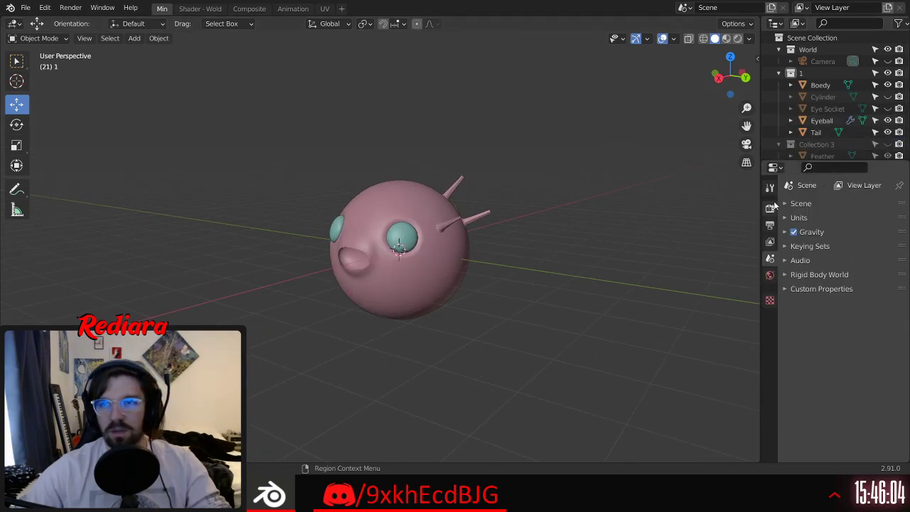
{"action": "left_click", "coordinate": [832, 110]}
{"action": "right_click", "coordinate": [833, 111]}
{"action": "left_click", "coordinate": [832, 109]}
Step: Rename the Cylinder object as Eye Length Cylinder
{"action": "left_click", "coordinate": [824, 96]}
{"action": "double_click", "coordinate": [825, 97]}
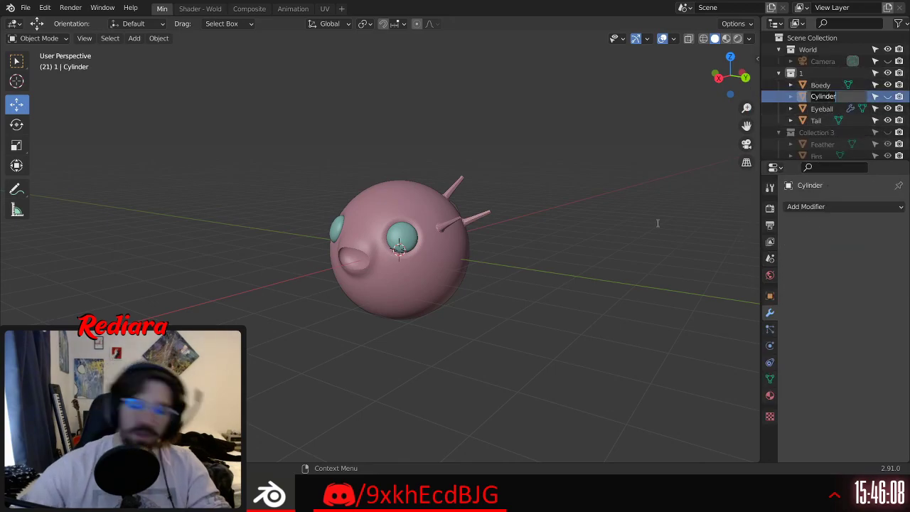
{"action": "type", "text": "Eye Leng"}
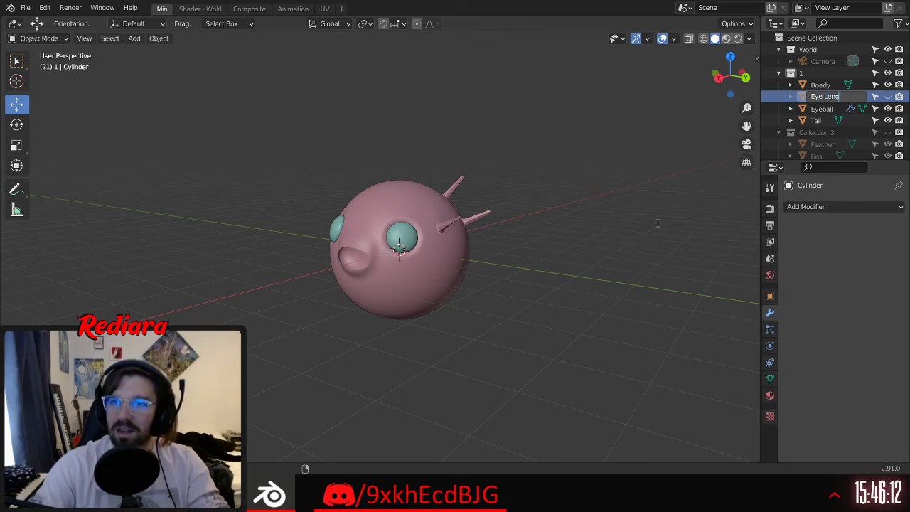
{"action": "type", "text": "th Cylinder"}
{"action": "key", "text": "Return"}
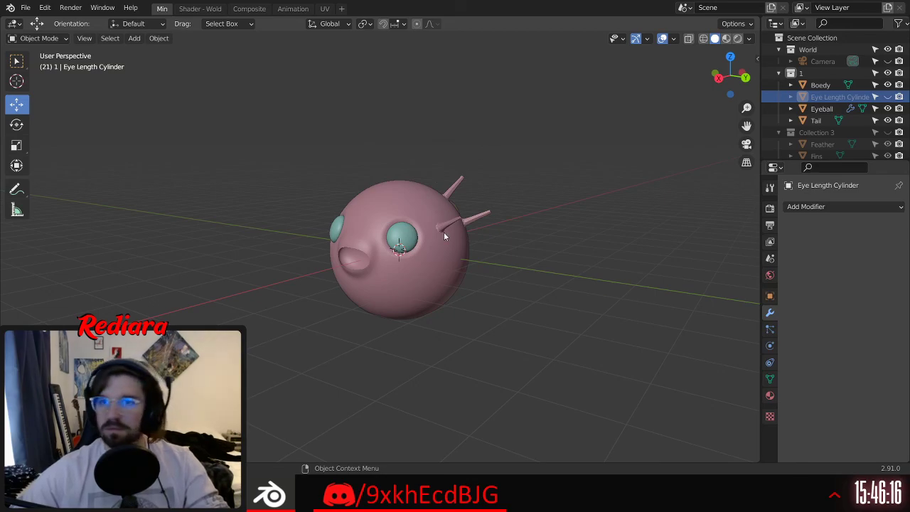
Step: Check the creature's face and save the Puff.blend file
{"action": "scroll", "coordinate": [398, 288], "scroll_direction": "up", "scroll_amount": 3}
{"action": "middle_click_drag", "start_coordinate": [407, 275], "coordinate": [504, 254]}
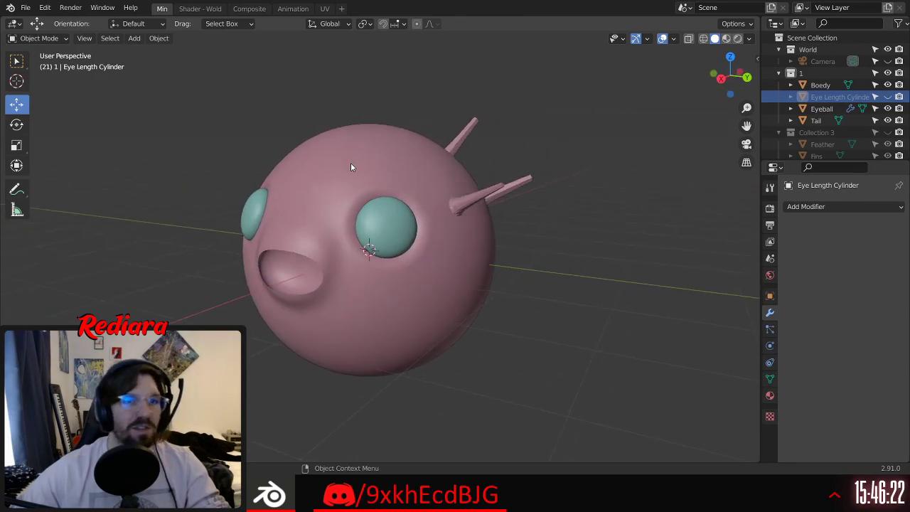
{"action": "key", "text": "ctrl+s"}
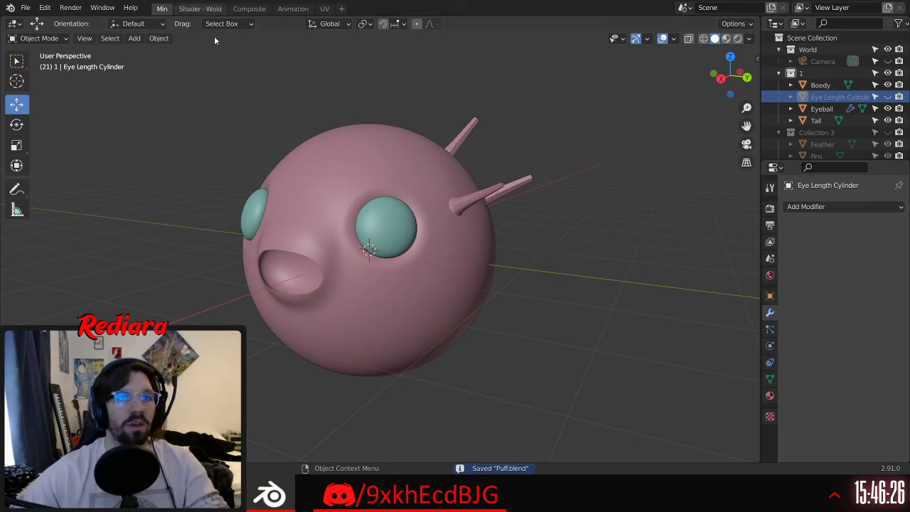
Step: In the world shading workspace, replace the environment texture image with lakeside_2k (Sunny Lake).hdr
{"action": "left_click", "coordinate": [200, 8]}
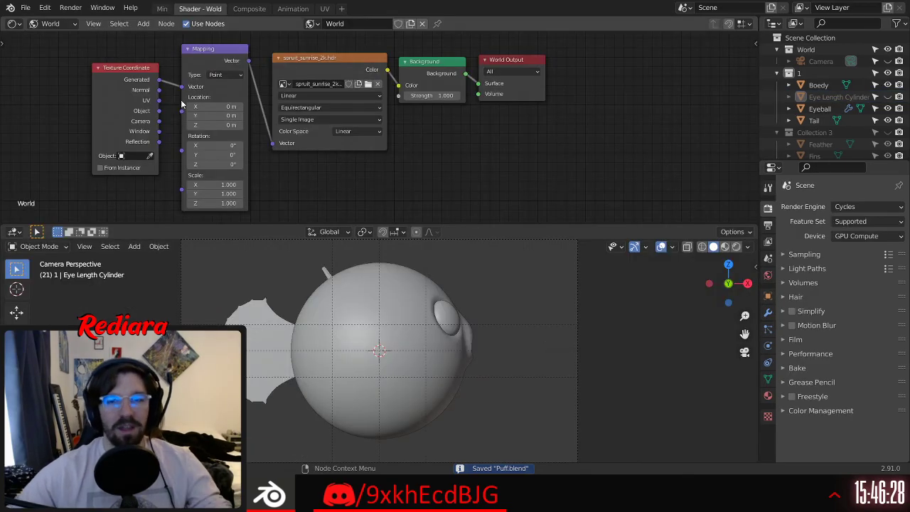
{"action": "middle_click_drag", "start_coordinate": [462, 303], "coordinate": [501, 324]}
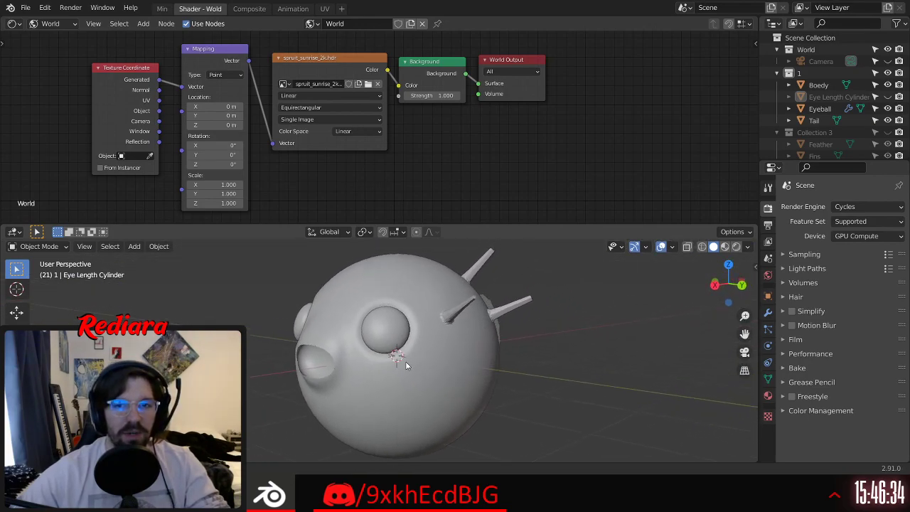
{"action": "left_click", "coordinate": [378, 84]}
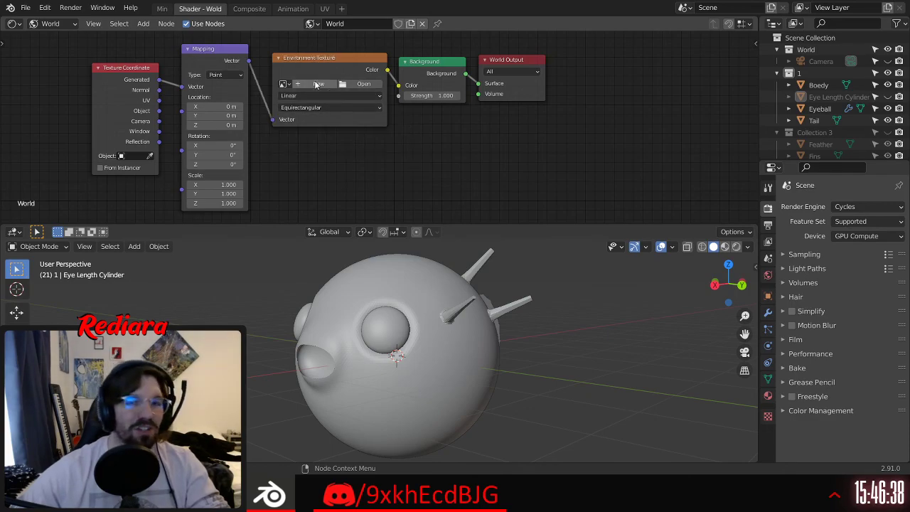
{"action": "left_click", "coordinate": [310, 84]}
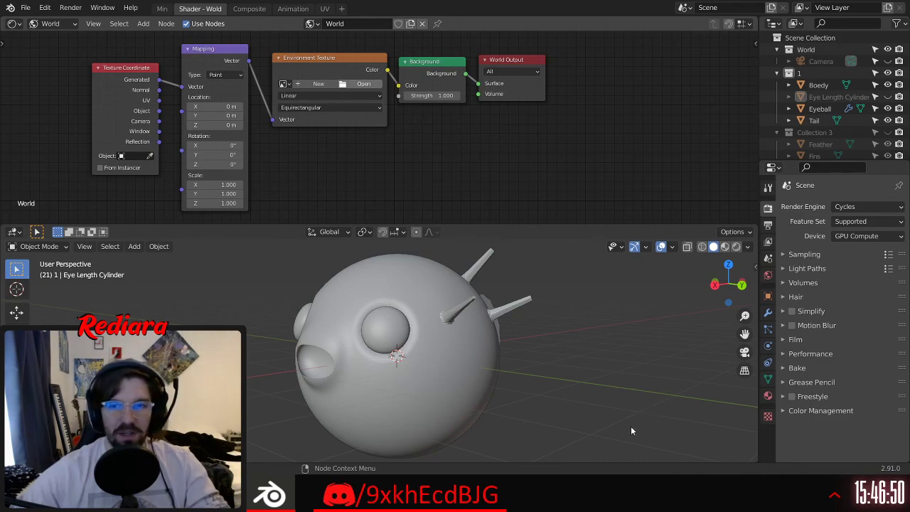
Step: Move the World Output and Background nodes further from the environment texture node to leave room between them
{"action": "left_click", "coordinate": [524, 61]}
{"action": "left_click_drag", "start_coordinate": [525, 60], "coordinate": [620, 61]}
{"action": "left_click_drag", "start_coordinate": [440, 61], "coordinate": [532, 61]}
{"action": "left_click", "coordinate": [144, 23]}
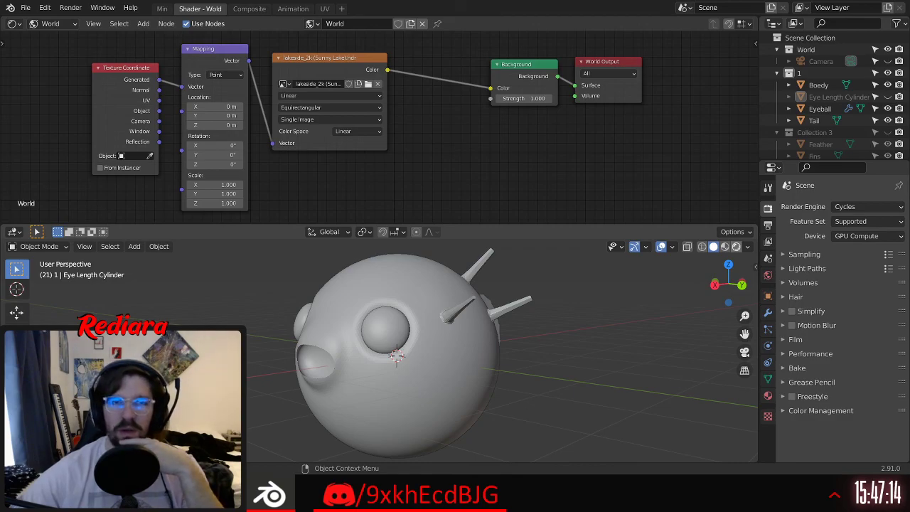
Step: Switch the viewport to rendered shading and apply Shade Smooth to the body
{"action": "left_click", "coordinate": [736, 247]}
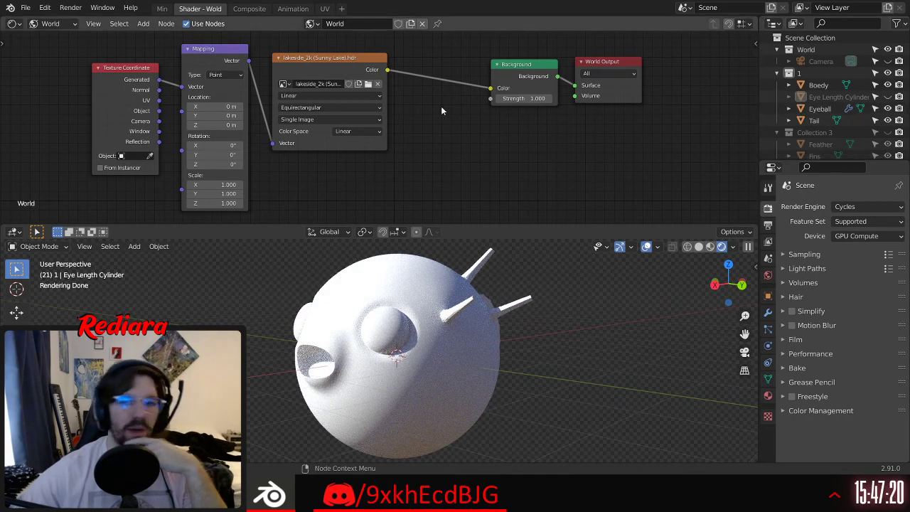
{"action": "left_click", "coordinate": [440, 296]}
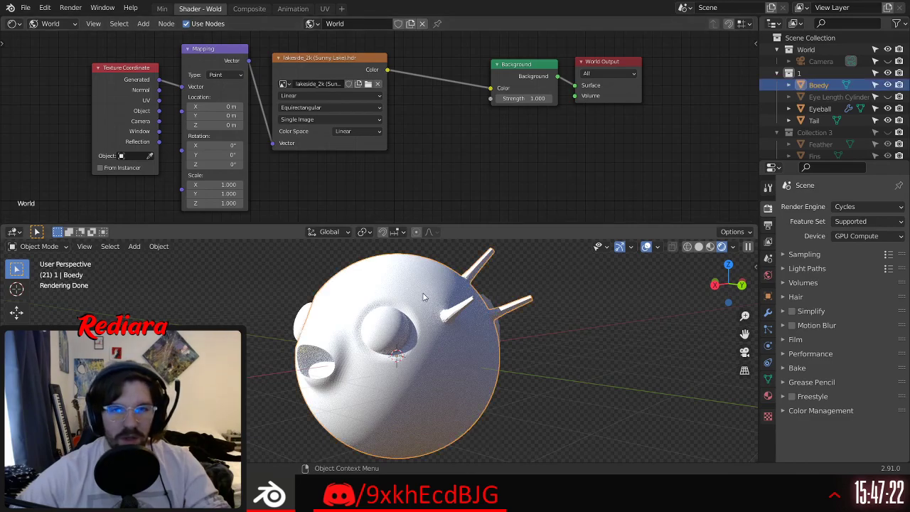
{"action": "right_click", "coordinate": [440, 297]}
{"action": "left_click", "coordinate": [396, 271]}
{"action": "left_click", "coordinate": [587, 313]}
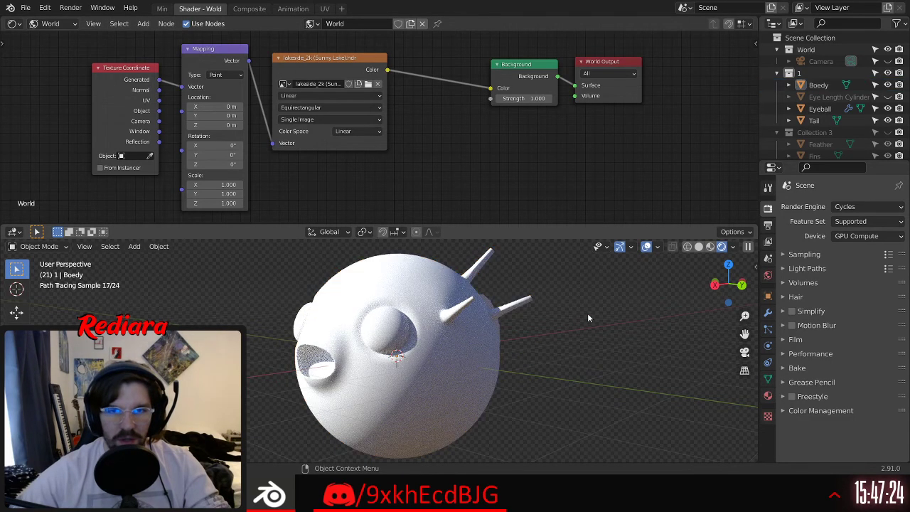
Step: Insert a Hue Saturation Value node between the environment texture and the Background node in the world shader
{"action": "left_click", "coordinate": [143, 23]}
{"action": "mouse_move", "coordinate": [184, 104]}
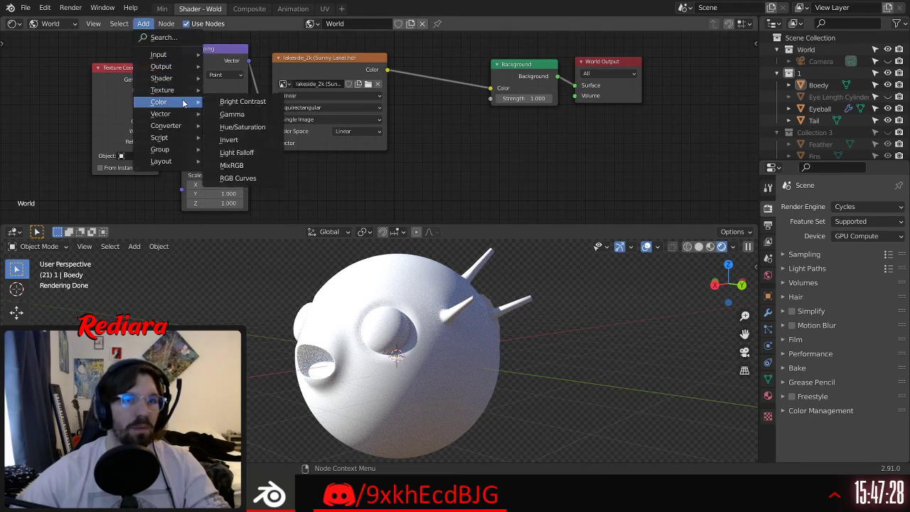
{"action": "left_click", "coordinate": [242, 126]}
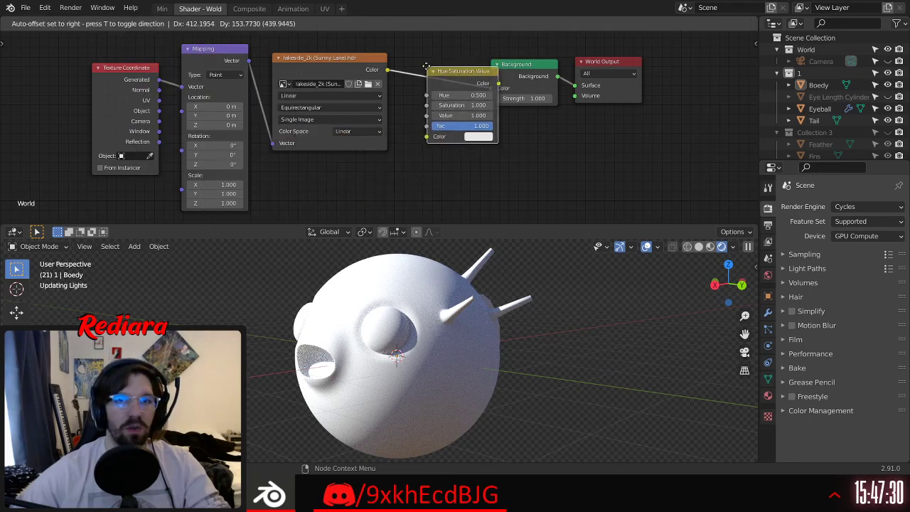
{"action": "left_click", "coordinate": [434, 98]}
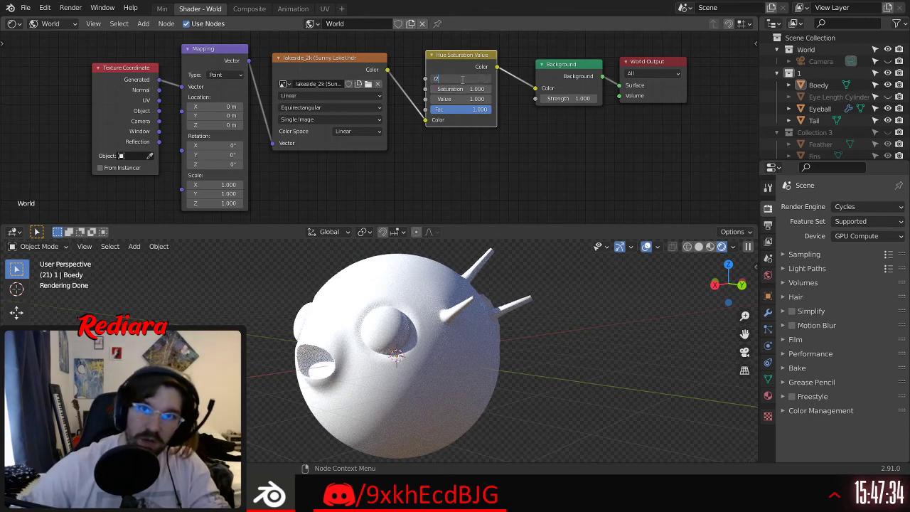
Step: Set the Hue Saturation Value node's hue to 0.3 and its value to 0.7
{"action": "key", "text": "Return"}
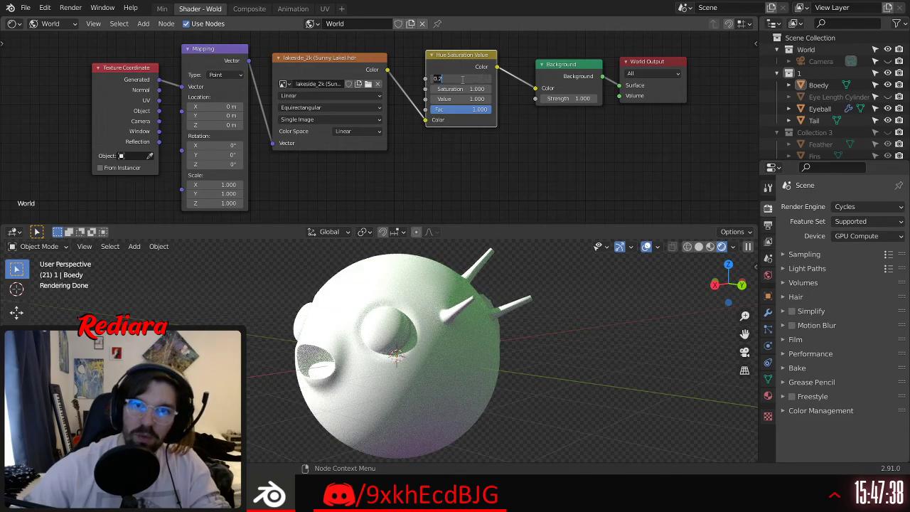
{"action": "type", "text": "0.3"}
{"action": "key", "text": "Return"}
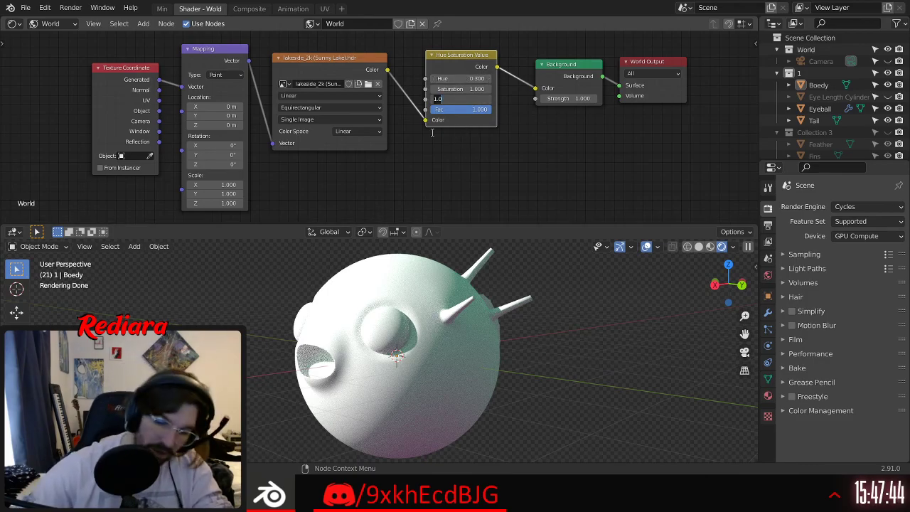
{"action": "key", "text": "Return"}
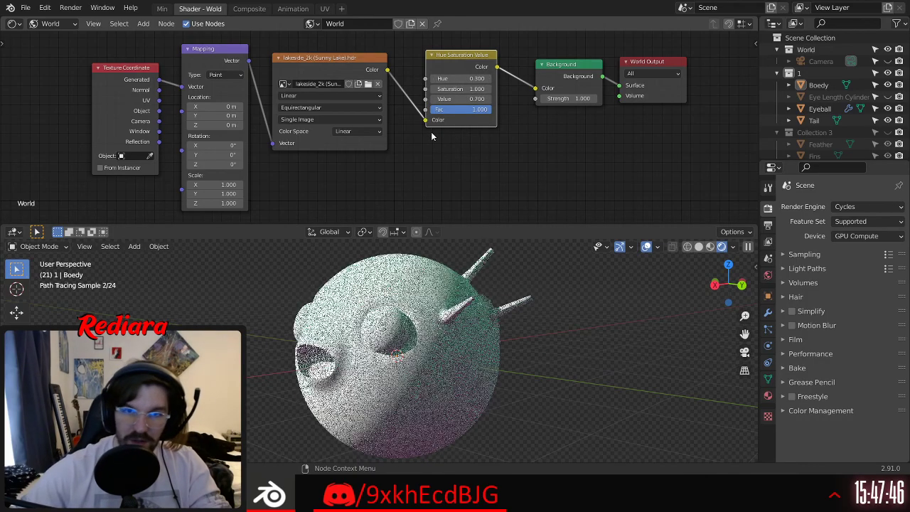
Step: Try hues of 0.6 and 0.1 on the Hue Saturation Value node to compare the lighting tint
{"action": "left_click", "coordinate": [469, 78]}
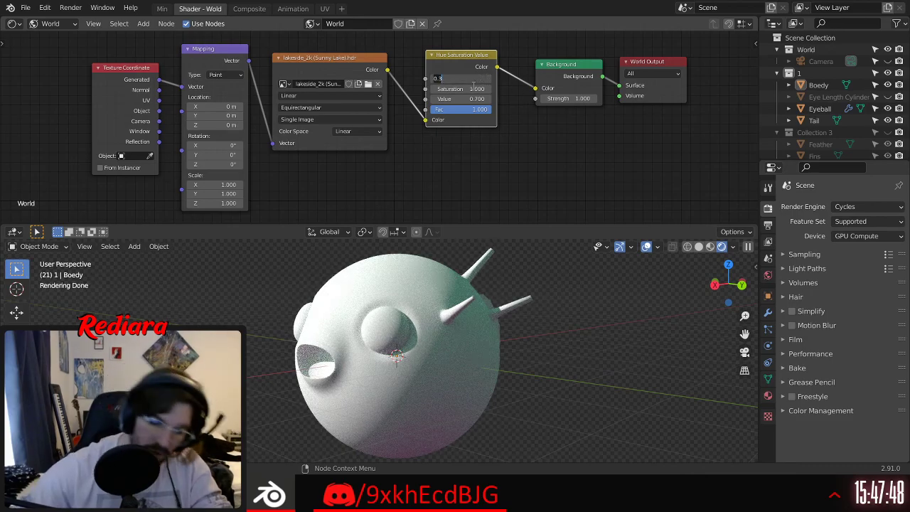
{"action": "type", "text": ".6"}
{"action": "key", "text": "Return"}
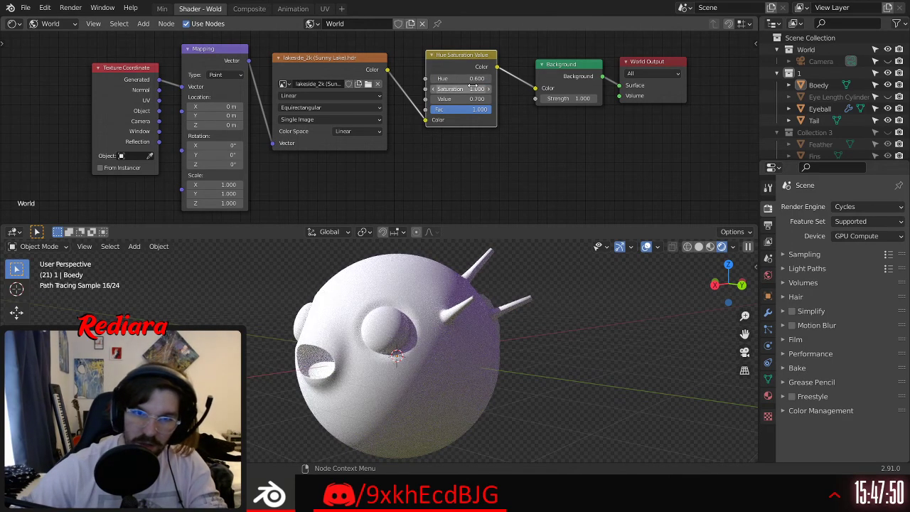
{"action": "left_click", "coordinate": [470, 78]}
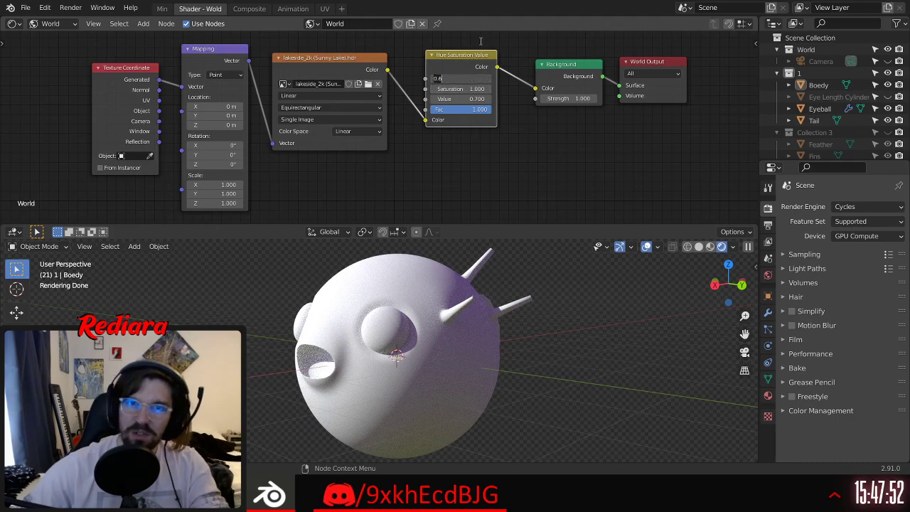
{"action": "type", "text": ".1"}
{"action": "key", "text": "Return"}
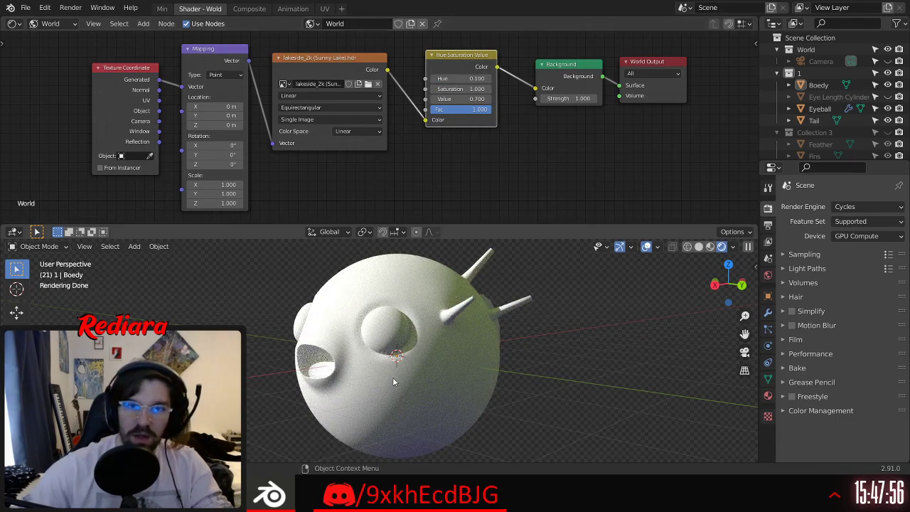
Step: Set the environment's hue back to 0.3 and its saturation to 0.8, and check the lighting on the body
{"action": "scroll", "coordinate": [391, 376], "scroll_direction": "up", "scroll_amount": 1}
{"action": "scroll", "coordinate": [424, 390], "scroll_direction": "down", "scroll_amount": 1}
{"action": "left_click", "coordinate": [478, 79]}
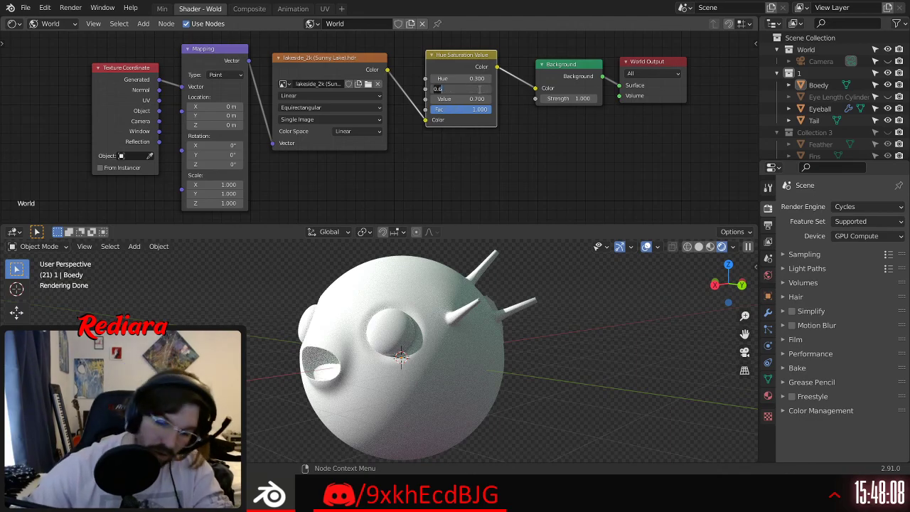
{"action": "key", "text": "Return"}
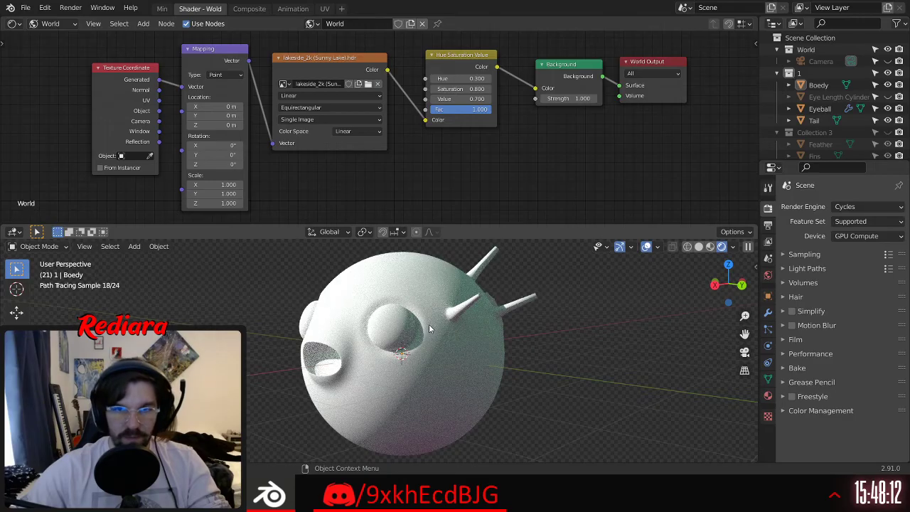
{"action": "middle_click_drag", "start_coordinate": [428, 359], "coordinate": [452, 363]}
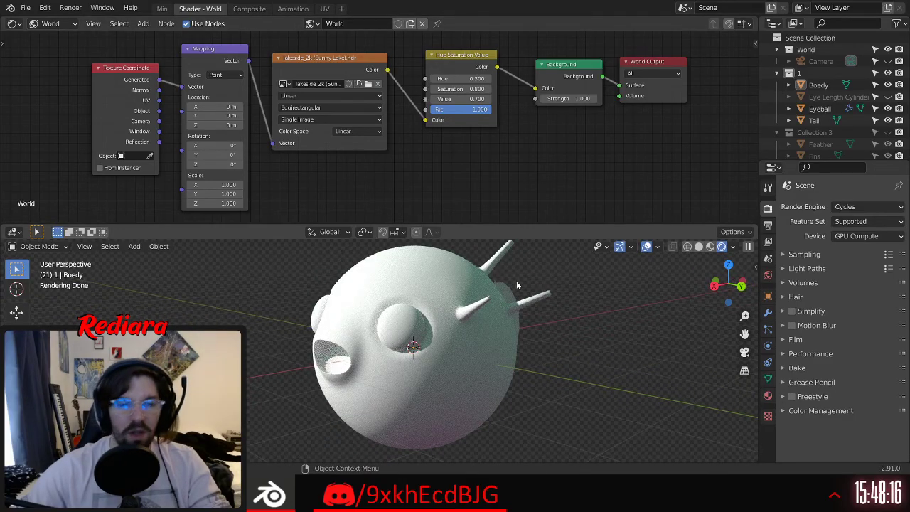
Step: Create a new object material on the body and delete its default Principled BSDF node
{"action": "left_click", "coordinate": [50, 23]}
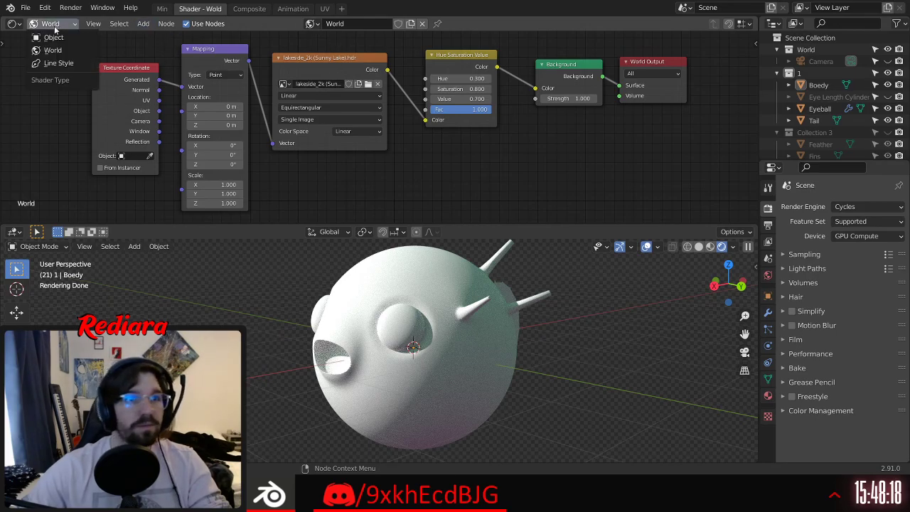
{"action": "left_click", "coordinate": [59, 39]}
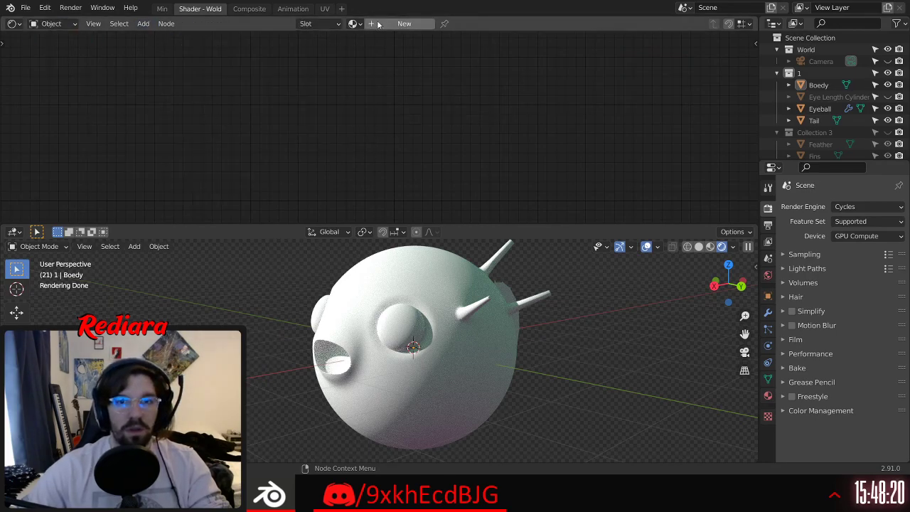
{"action": "left_click", "coordinate": [403, 254]}
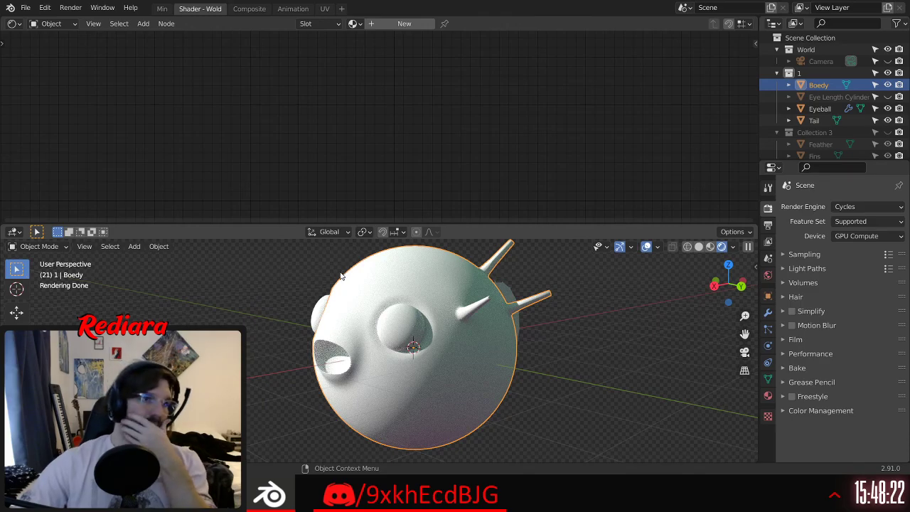
{"action": "left_click", "coordinate": [375, 24]}
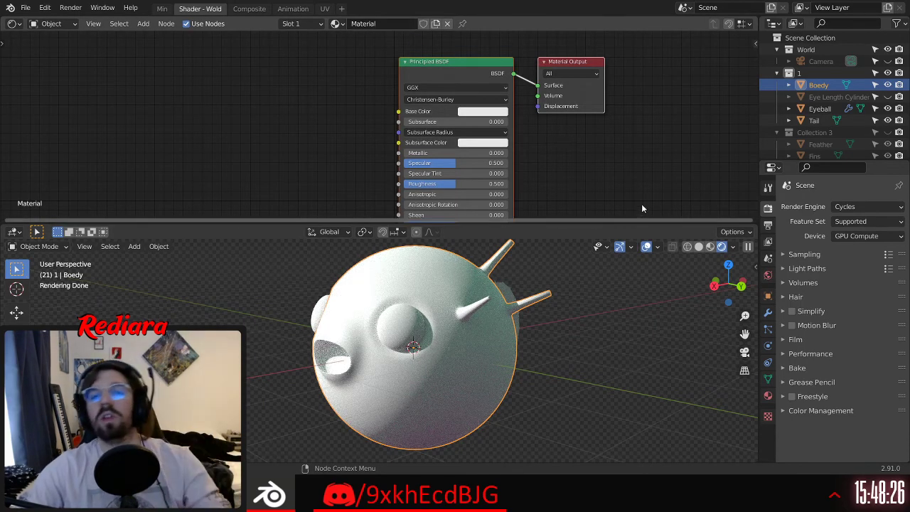
{"action": "left_click", "coordinate": [456, 61]}
{"action": "key", "text": "x"}
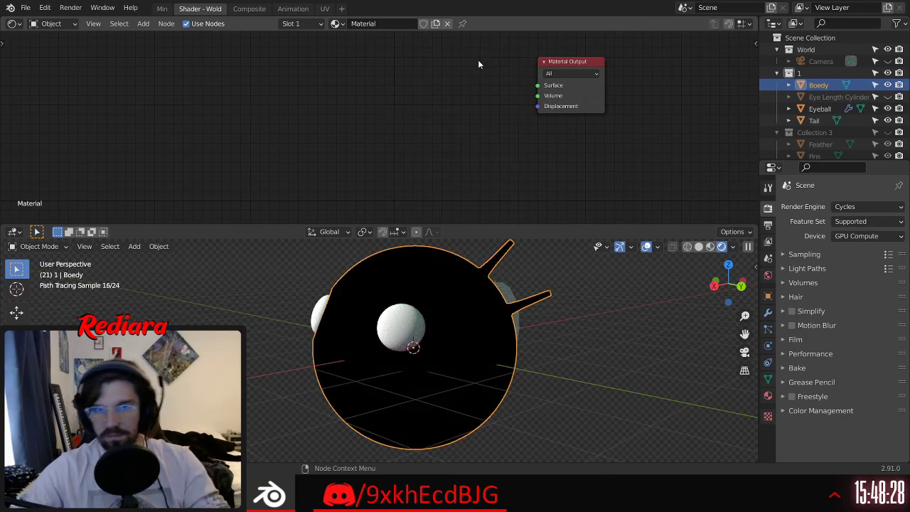
{"action": "middle_click_drag", "start_coordinate": [332, 176], "coordinate": [273, 152]}
{"action": "middle_click_drag", "start_coordinate": [443, 143], "coordinate": [377, 180]}
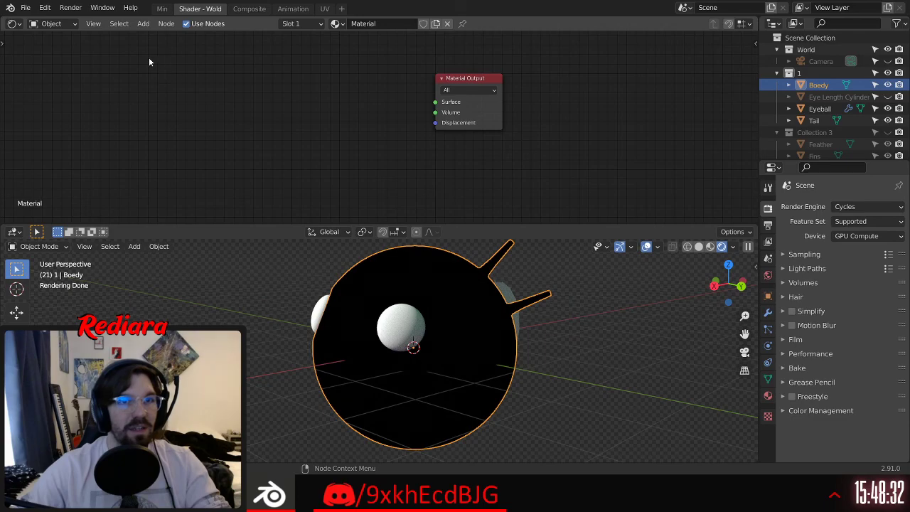
Step: Add a Glossy BSDF node and connect it to the Surface input of the Material Output
{"action": "left_click", "coordinate": [145, 23]}
{"action": "mouse_move", "coordinate": [173, 54]}
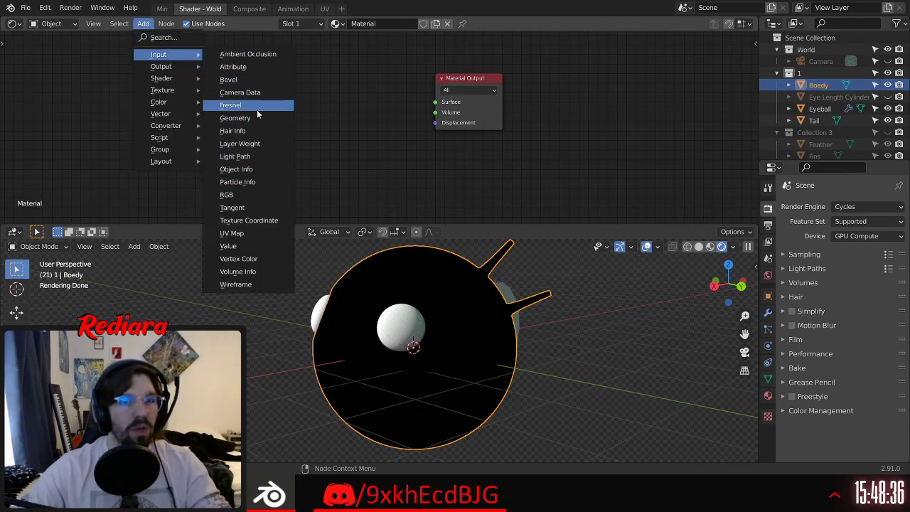
{"action": "mouse_move", "coordinate": [165, 92]}
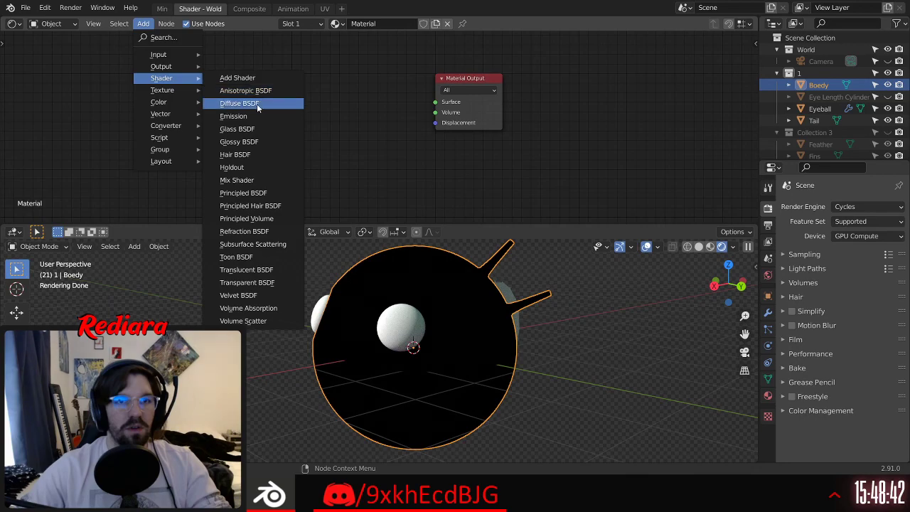
{"action": "left_click", "coordinate": [238, 142]}
{"action": "left_click", "coordinate": [362, 111]}
{"action": "left_click_drag", "start_coordinate": [371, 114], "coordinate": [434, 103]}
{"action": "left_click_drag", "start_coordinate": [342, 103], "coordinate": [372, 84]}
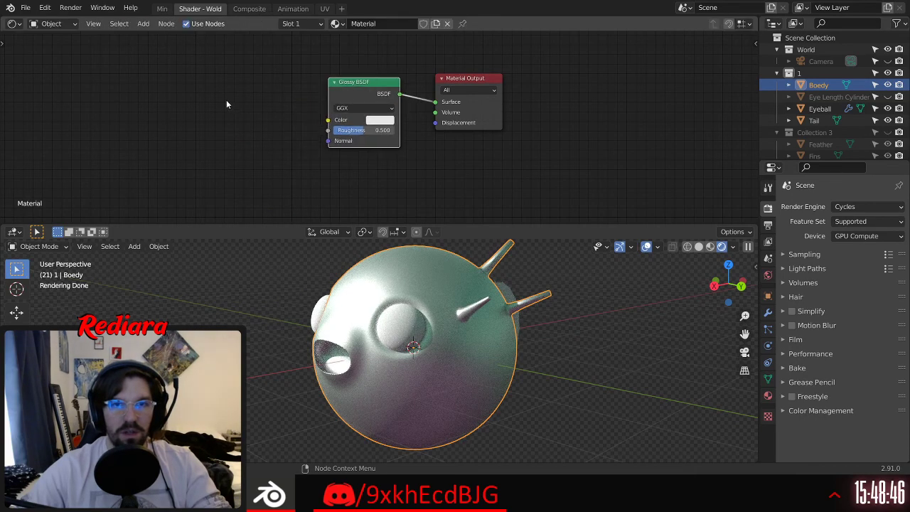
Step: Add a Gradient Texture node to the body's material, ahead of the Glossy BSDF node
{"action": "middle_click_drag", "start_coordinate": [226, 104], "coordinate": [294, 111]}
{"action": "scroll", "coordinate": [371, 346], "scroll_direction": "up", "scroll_amount": 2}
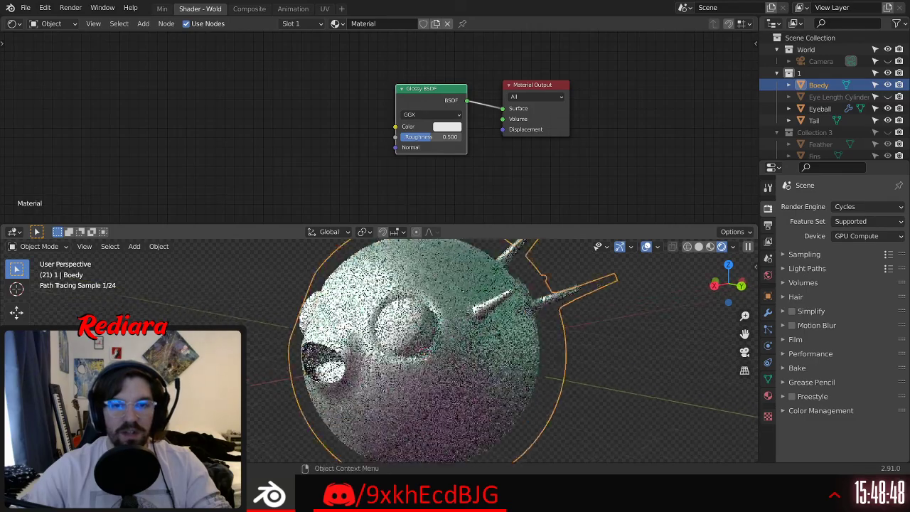
{"action": "scroll", "coordinate": [378, 331], "scroll_direction": "down", "scroll_amount": 2}
{"action": "middle_click_drag", "start_coordinate": [419, 327], "coordinate": [414, 322], "text": "shift"}
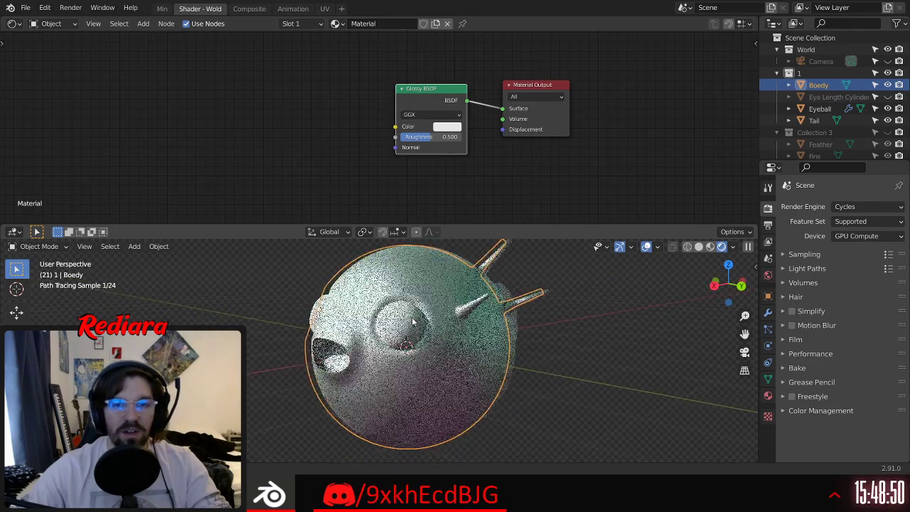
{"action": "left_click", "coordinate": [143, 24]}
{"action": "mouse_move", "coordinate": [171, 57]}
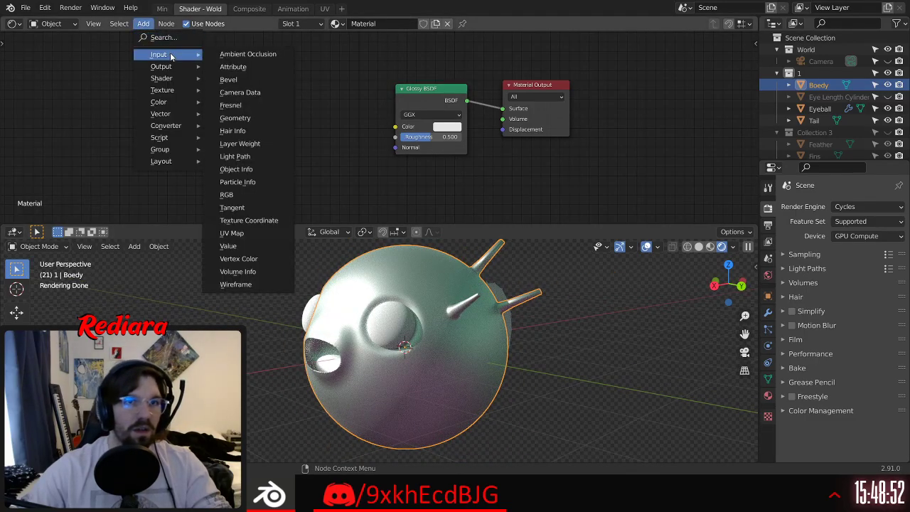
{"action": "mouse_move", "coordinate": [175, 92]}
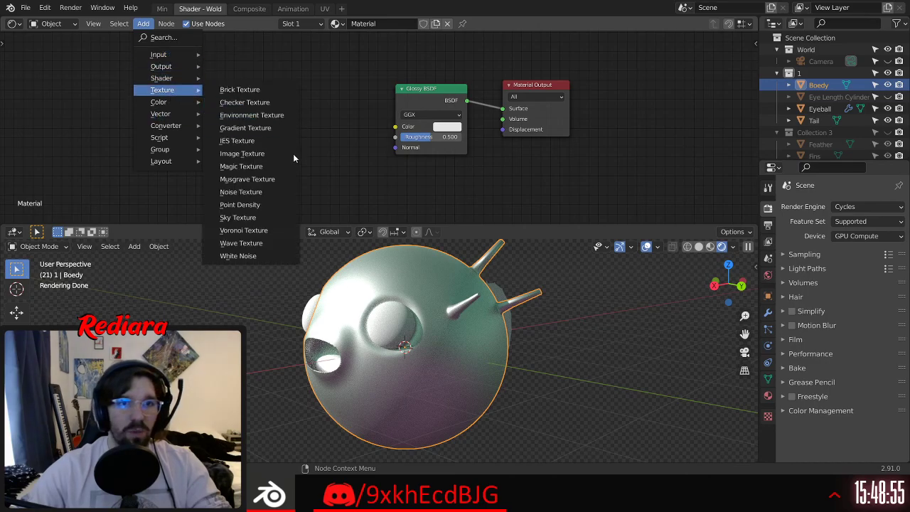
{"action": "left_click", "coordinate": [245, 128]}
{"action": "left_click", "coordinate": [206, 71]}
Step: Add a ColorRamp node and link it between the Gradient Texture's Color output and the Glossy BSDF's Color input
{"action": "left_click", "coordinate": [142, 24]}
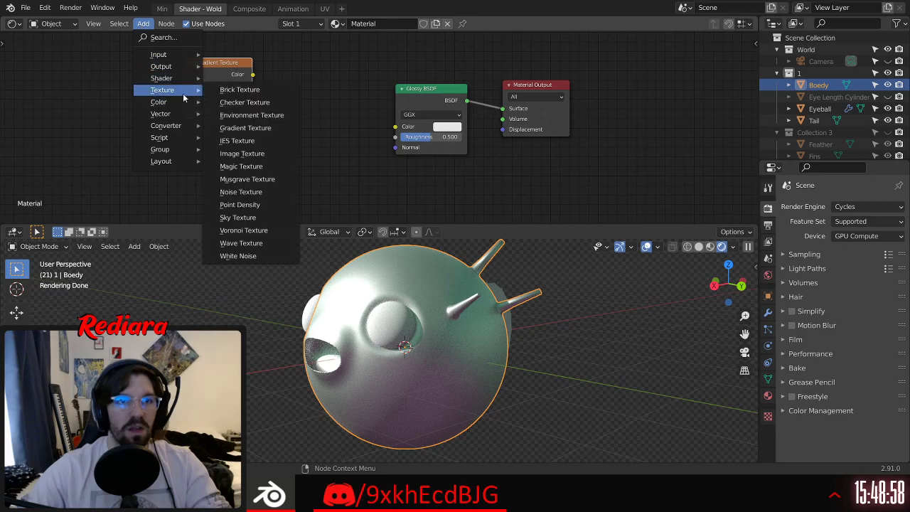
{"action": "mouse_move", "coordinate": [181, 126]}
{"action": "left_click", "coordinate": [237, 151]}
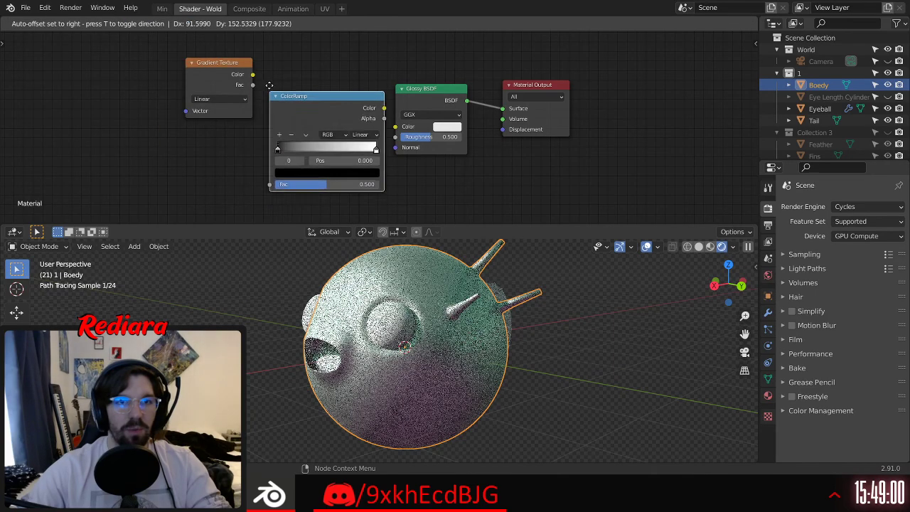
{"action": "left_click", "coordinate": [299, 80]}
{"action": "left_click", "coordinate": [176, 74]}
{"action": "left_click_drag", "start_coordinate": [282, 78], "coordinate": [267, 67]}
{"action": "left_click_drag", "start_coordinate": [193, 85], "coordinate": [250, 161]}
{"action": "left_click_drag", "start_coordinate": [362, 78], "coordinate": [395, 126]}
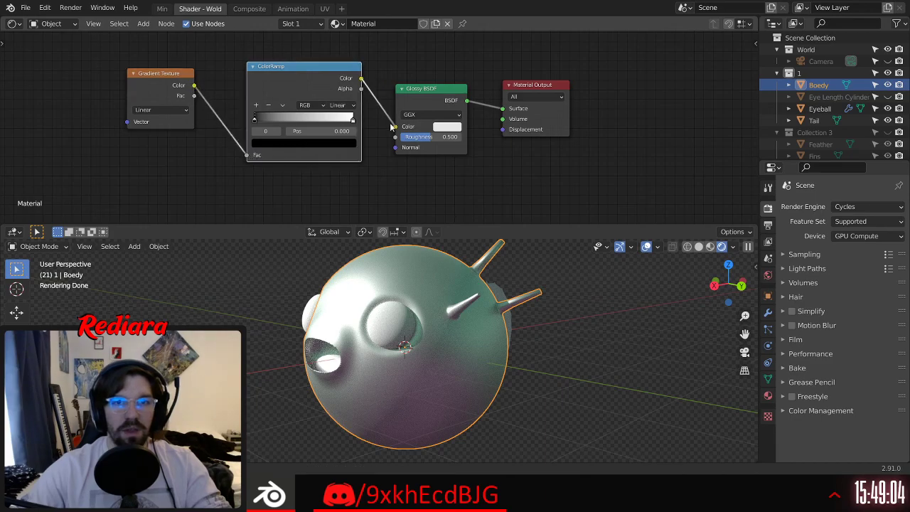
Step: Recolour the ColorRamp's black stop to a golden orange with about hue 0.103, saturation 0.605 and value 0.716
{"action": "left_click_drag", "start_coordinate": [255, 121], "coordinate": [255, 122]}
{"action": "left_click", "coordinate": [268, 144]}
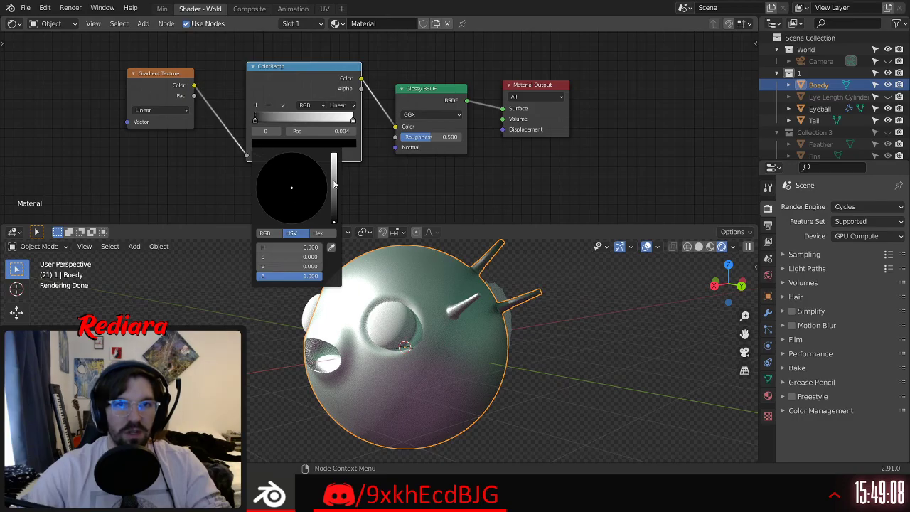
{"action": "left_click_drag", "start_coordinate": [335, 182], "coordinate": [334, 172]}
{"action": "left_click_drag", "start_coordinate": [300, 198], "coordinate": [278, 205]}
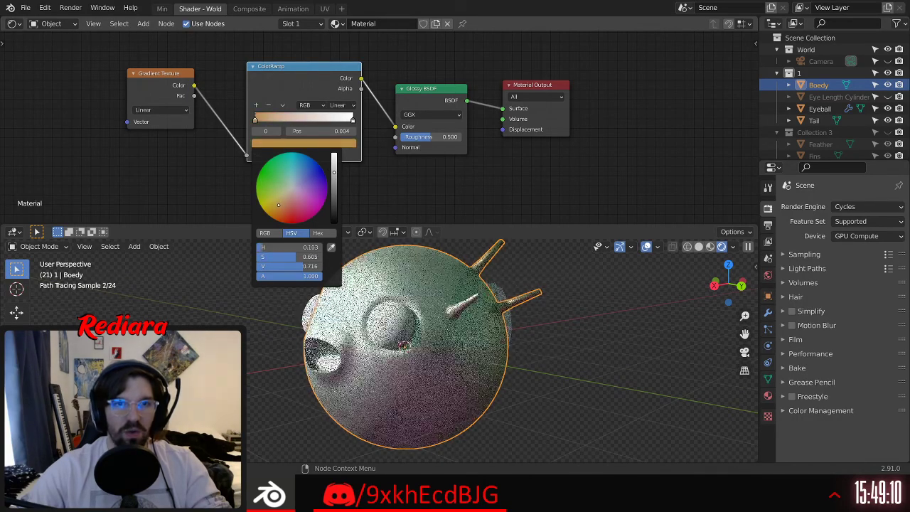
Step: Reposition the ColorRamp and Gradient Texture nodes to tidy the body's material layout
{"action": "left_click_drag", "start_coordinate": [273, 78], "coordinate": [274, 73]}
{"action": "left_click_drag", "start_coordinate": [179, 84], "coordinate": [186, 88]}
{"action": "middle_click_drag", "start_coordinate": [308, 167], "coordinate": [384, 173]}
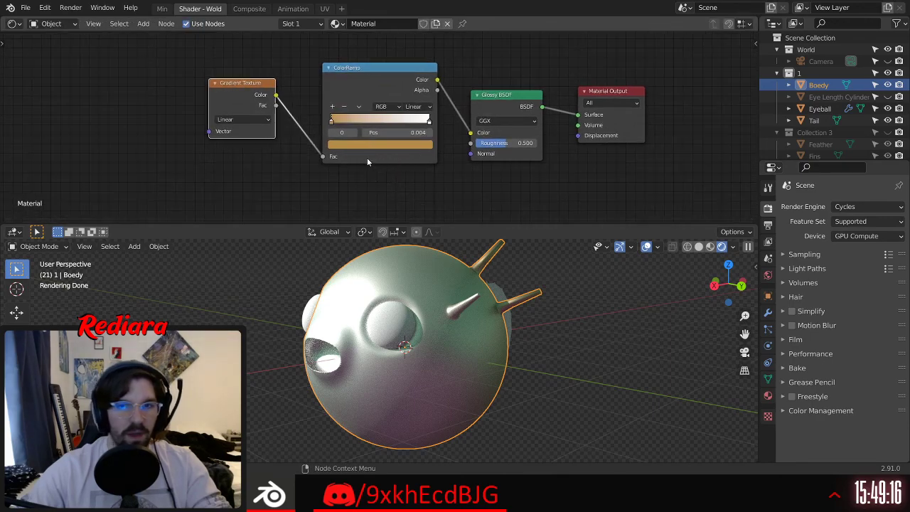
{"action": "left_click_drag", "start_coordinate": [247, 84], "coordinate": [247, 96]}
Step: Return to the world shader and set the Hue Saturation Value node's saturation to 0.4
{"action": "middle_click_drag", "start_coordinate": [428, 334], "coordinate": [508, 338]}
{"action": "mouse_move", "coordinate": [262, 353]}
{"action": "middle_mouse_down"}
{"action": "mouse_move", "coordinate": [313, 356]}
{"action": "mouse_move", "coordinate": [300, 354]}
{"action": "mouse_move", "coordinate": [301, 362]}
{"action": "mouse_move", "coordinate": [339, 347]}
{"action": "middle_mouse_up"}
{"action": "scroll", "coordinate": [296, 365], "scroll_direction": "down", "scroll_amount": 2}
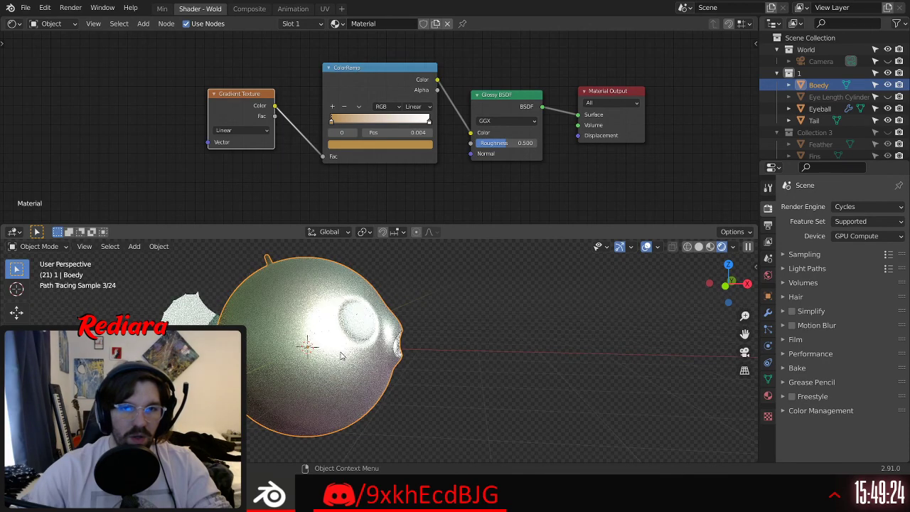
{"action": "left_click", "coordinate": [62, 27]}
{"action": "left_click", "coordinate": [57, 50]}
{"action": "double_click", "coordinate": [510, 118]}
{"action": "type", "text": ".4"}
{"action": "key", "text": "Return"}
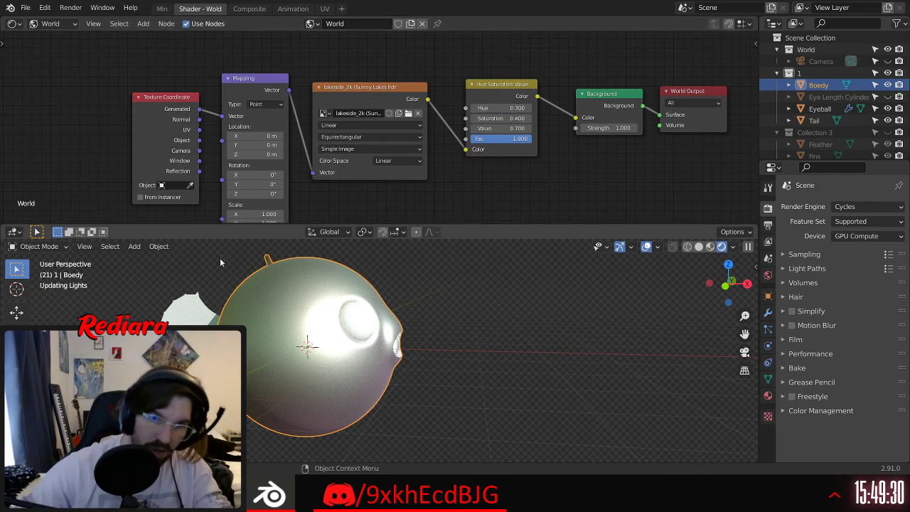
{"action": "scroll", "coordinate": [262, 310], "scroll_direction": "up", "scroll_amount": 2}
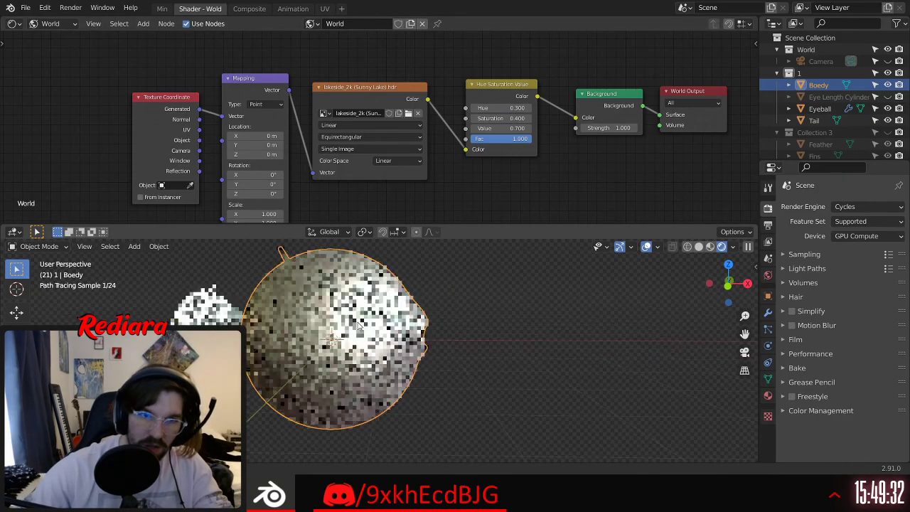
Step: Switch back to the body's material, move the ColorRamp's orange stop to position 0.620, and shift the Gradient Texture node closer to the ramp
{"action": "left_click", "coordinate": [52, 37]}
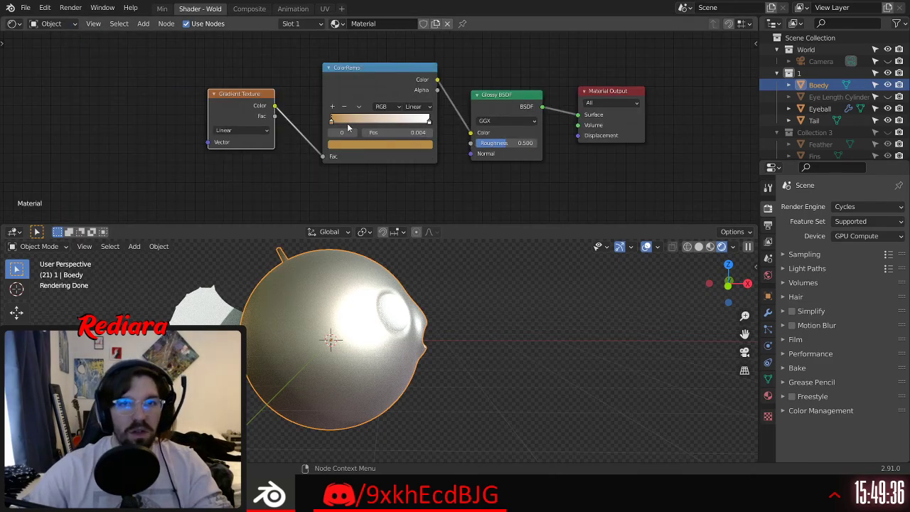
{"action": "left_click_drag", "start_coordinate": [330, 123], "coordinate": [395, 123]}
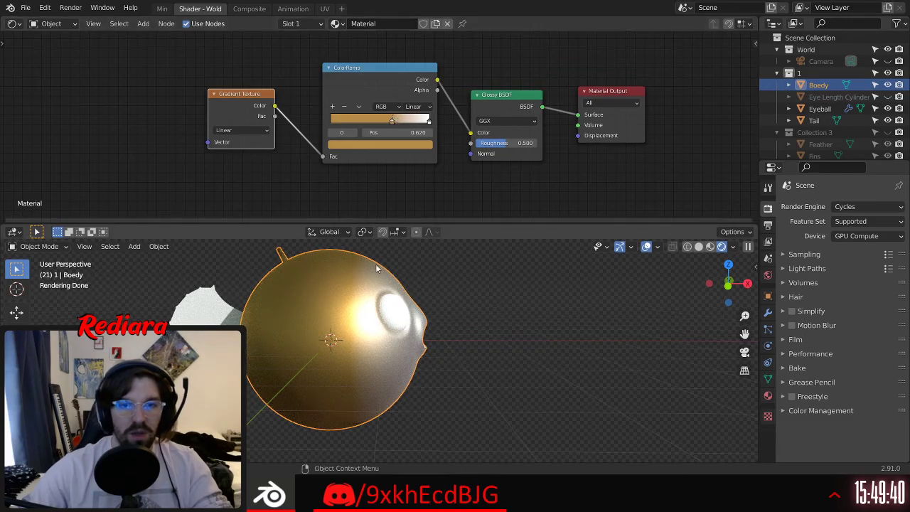
{"action": "middle_click_drag", "start_coordinate": [271, 168], "coordinate": [303, 161]}
{"action": "left_click_drag", "start_coordinate": [275, 87], "coordinate": [300, 89]}
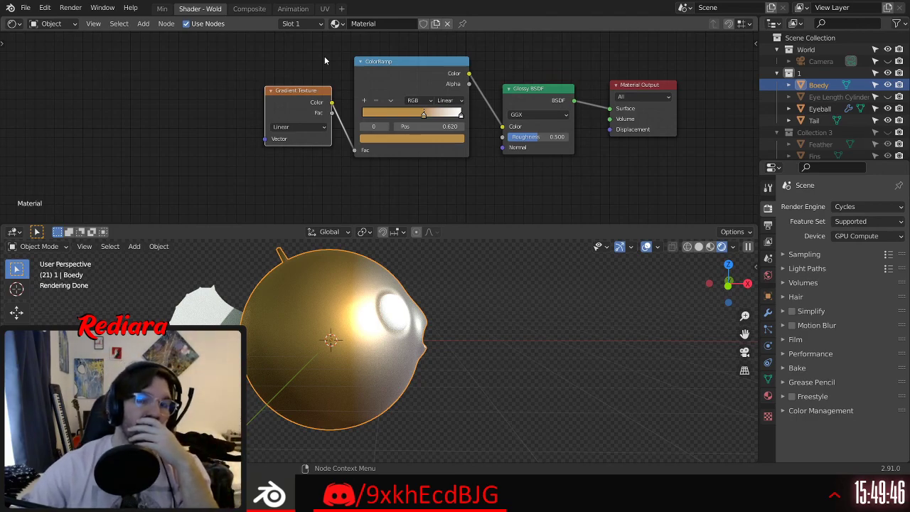
Step: Add a Tangent node, link it to the Gradient Texture's Vector input, and set its radial axis to Y
{"action": "left_click", "coordinate": [144, 24]}
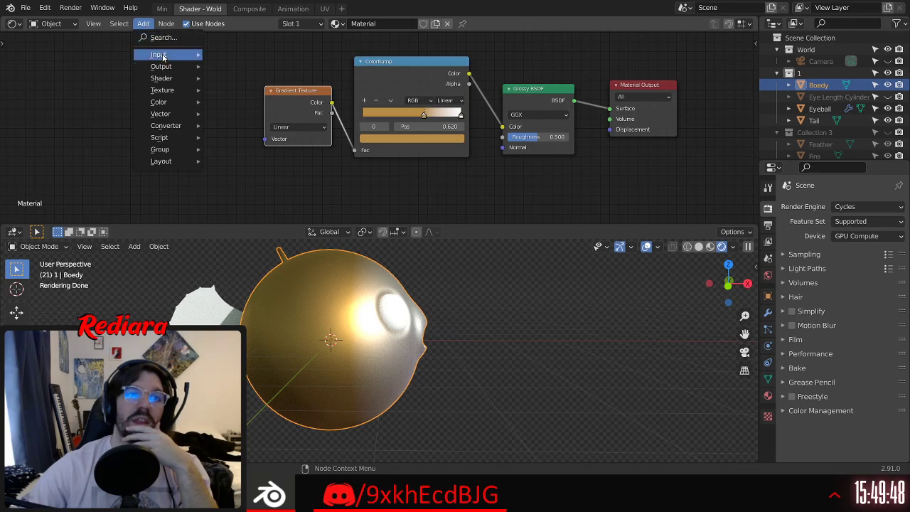
{"action": "mouse_move", "coordinate": [162, 57]}
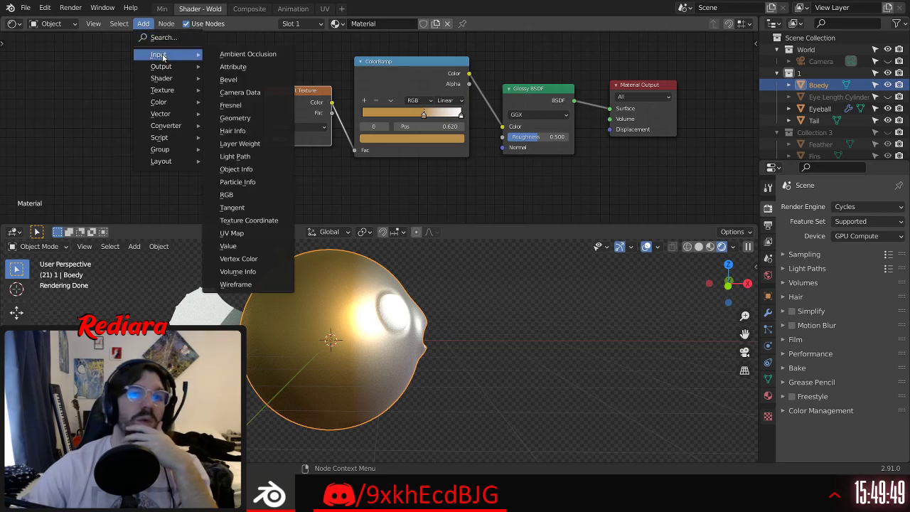
{"action": "left_click", "coordinate": [241, 207]}
{"action": "left_click", "coordinate": [197, 140]}
{"action": "left_click_drag", "start_coordinate": [225, 117], "coordinate": [264, 139]}
{"action": "left_click", "coordinate": [204, 130]}
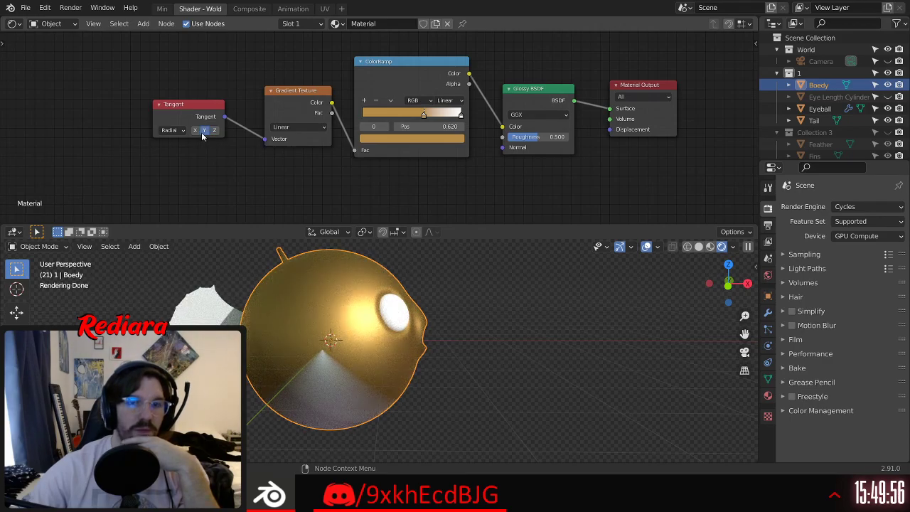
Step: Try the UV Map direction and the X axis on the Tangent node, and restore Radial with Y
{"action": "scroll", "coordinate": [325, 332], "scroll_direction": "up", "scroll_amount": 3}
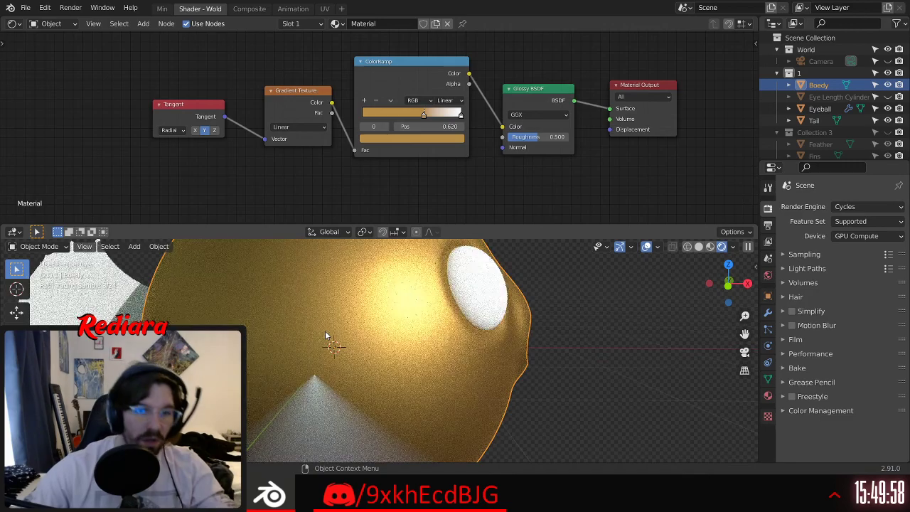
{"action": "middle_click_drag", "start_coordinate": [324, 333], "coordinate": [358, 309], "text": "shift"}
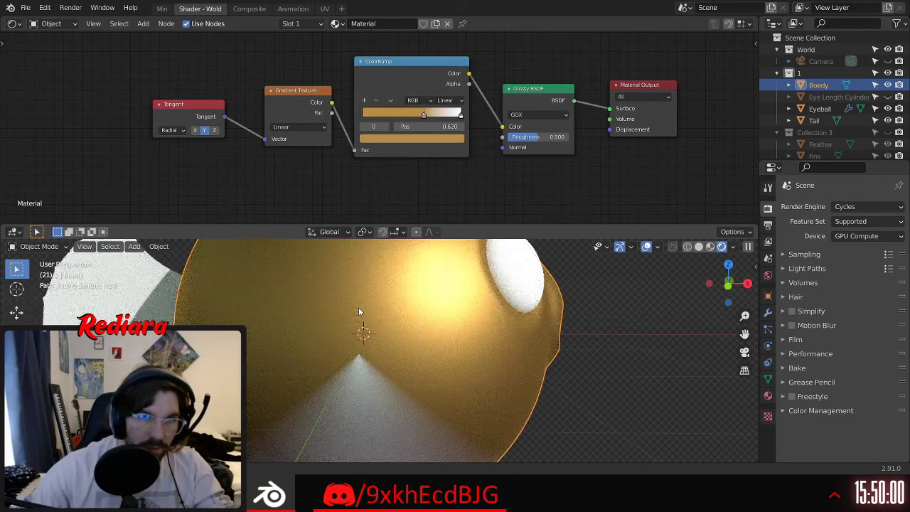
{"action": "scroll", "coordinate": [352, 293], "scroll_direction": "down", "scroll_amount": 1}
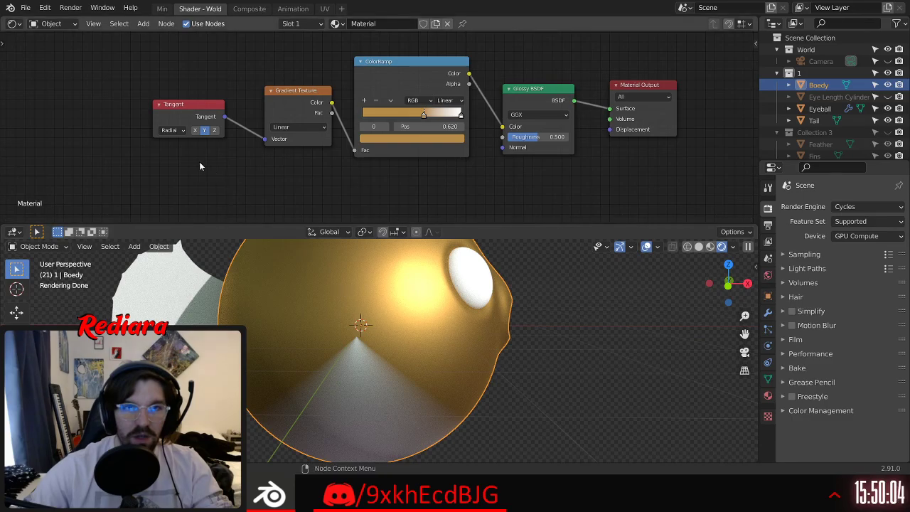
{"action": "scroll", "coordinate": [190, 135], "scroll_direction": "up", "scroll_amount": 1}
{"action": "left_click", "coordinate": [181, 131]}
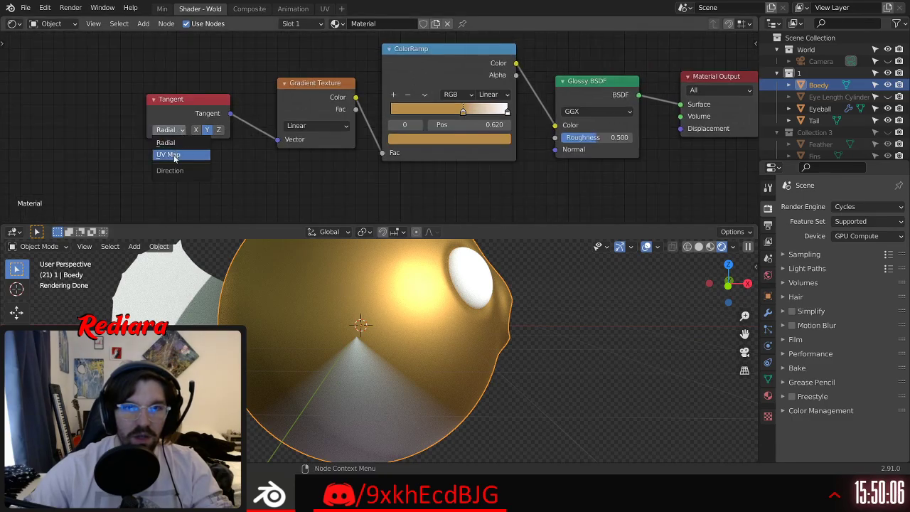
{"action": "left_click", "coordinate": [175, 155]}
{"action": "left_click", "coordinate": [171, 129]}
{"action": "left_click", "coordinate": [169, 143]}
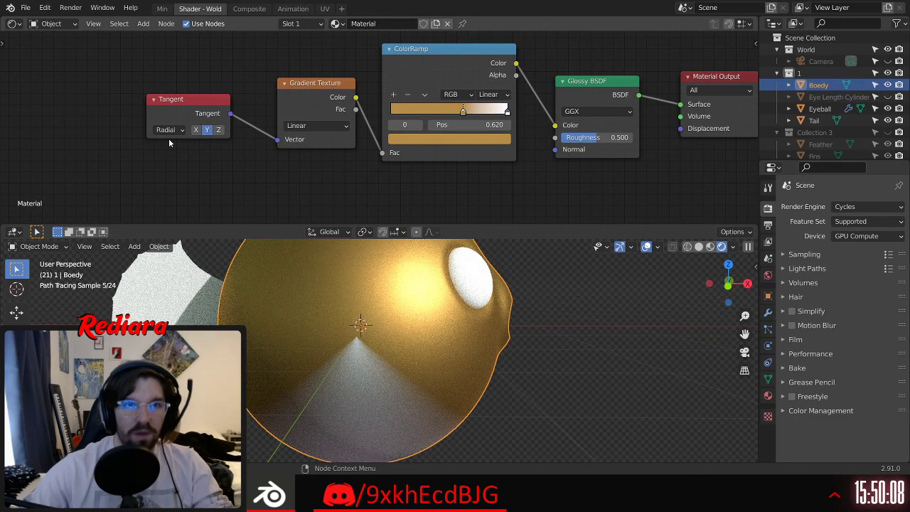
{"action": "left_click", "coordinate": [196, 130]}
{"action": "left_click", "coordinate": [208, 129]}
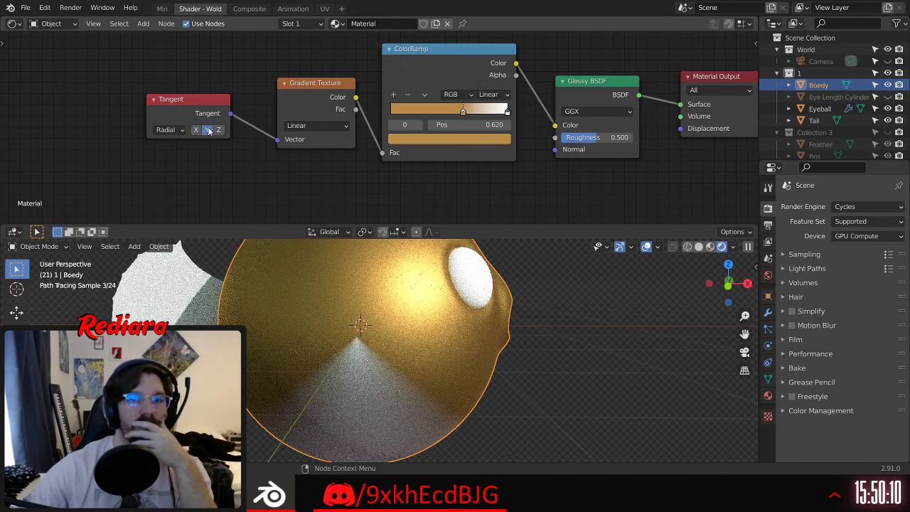
Step: Move the ColorRamp's white stop to position 0.442 and its orange stop to 0.000
{"action": "scroll", "coordinate": [306, 370], "scroll_direction": "down", "scroll_amount": 3}
{"action": "middle_click_drag", "start_coordinate": [306, 370], "coordinate": [325, 324]}
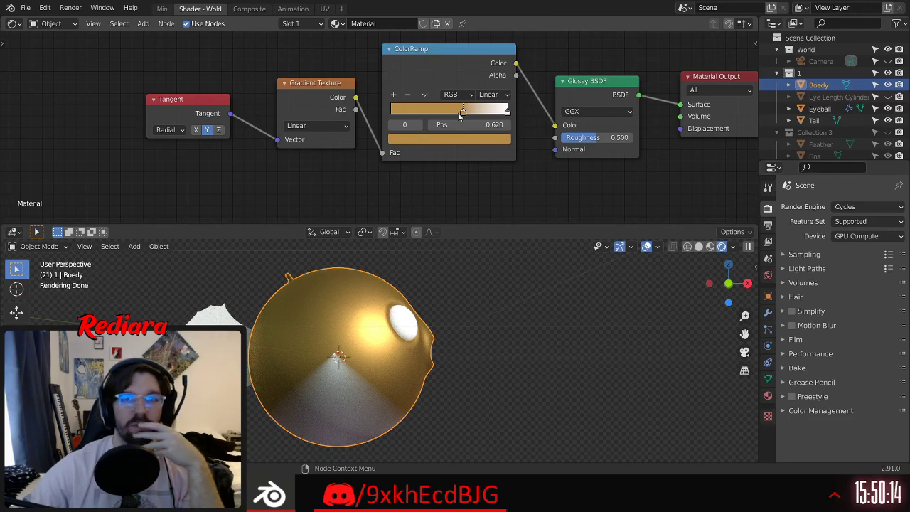
{"action": "left_click_drag", "start_coordinate": [465, 119], "coordinate": [378, 121]}
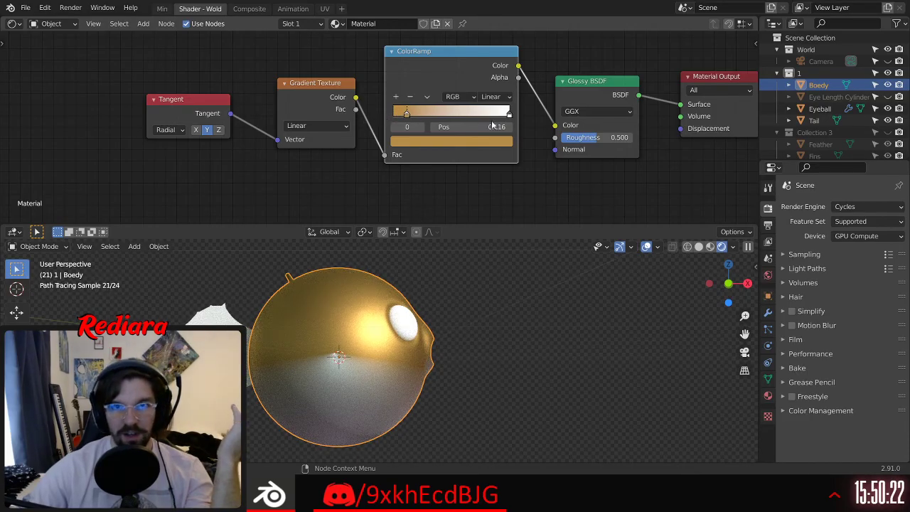
{"action": "left_click_drag", "start_coordinate": [510, 117], "coordinate": [441, 125]}
{"action": "middle_click_drag", "start_coordinate": [408, 322], "coordinate": [317, 319]}
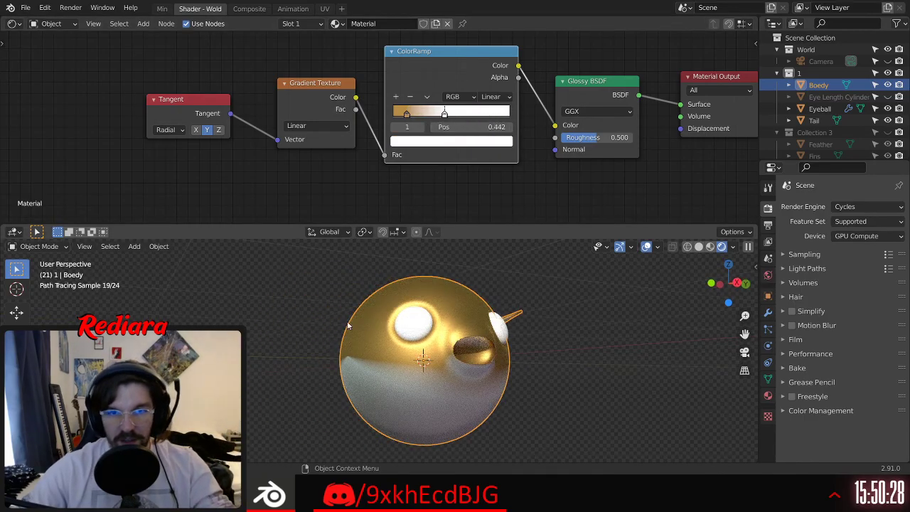
{"action": "scroll", "coordinate": [333, 313], "scroll_direction": "up", "scroll_amount": 5}
{"action": "scroll", "coordinate": [349, 341], "scroll_direction": "down", "scroll_amount": 3}
{"action": "middle_click_drag", "start_coordinate": [300, 330], "coordinate": [348, 325]}
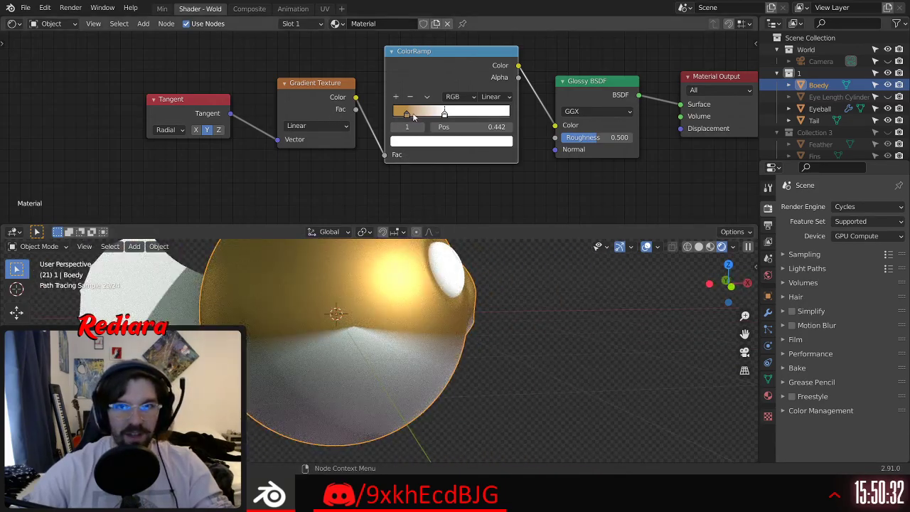
{"action": "left_click_drag", "start_coordinate": [406, 114], "coordinate": [377, 112]}
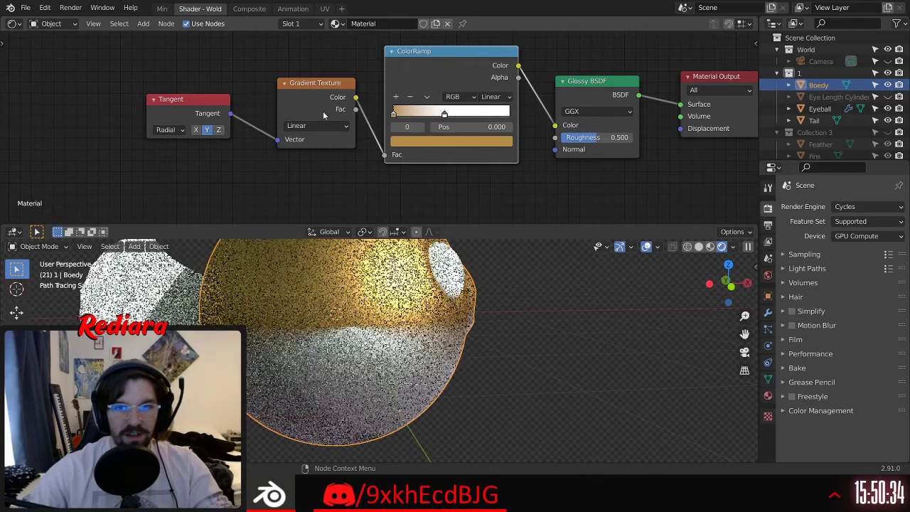
{"action": "middle_click_drag", "start_coordinate": [334, 299], "coordinate": [358, 320]}
Step: Insert a second Gradient Texture node between the Tangent node and the existing Gradient Texture
{"action": "left_click_drag", "start_coordinate": [193, 103], "coordinate": [133, 104]}
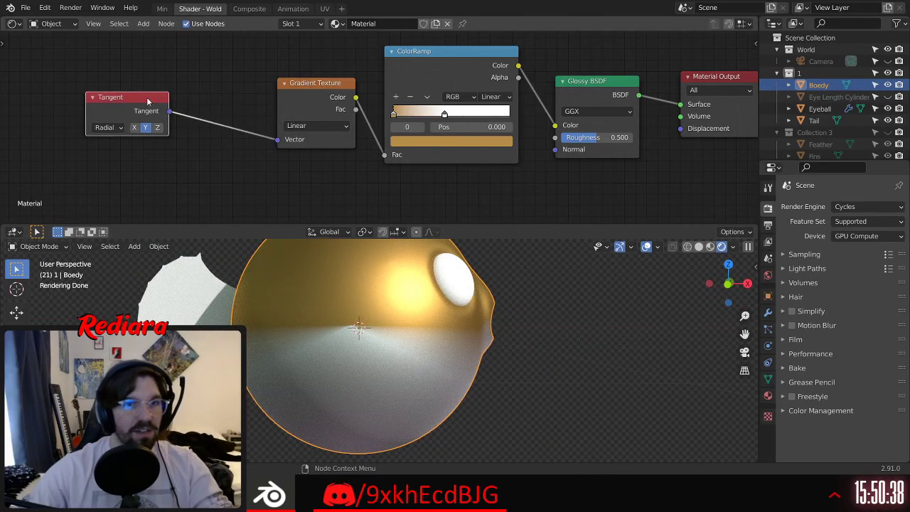
{"action": "middle_click_drag", "start_coordinate": [133, 104], "coordinate": [278, 122]}
{"action": "mouse_move", "coordinate": [193, 89]}
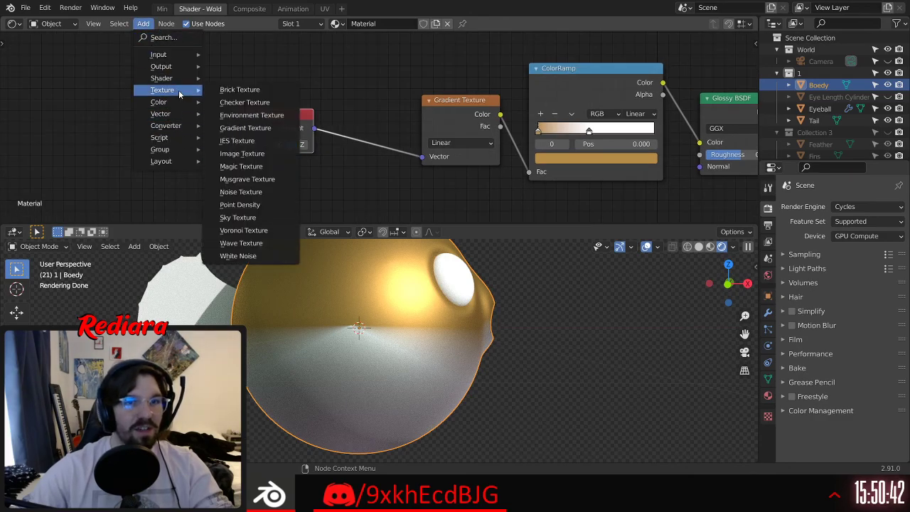
{"action": "left_click", "coordinate": [245, 128]}
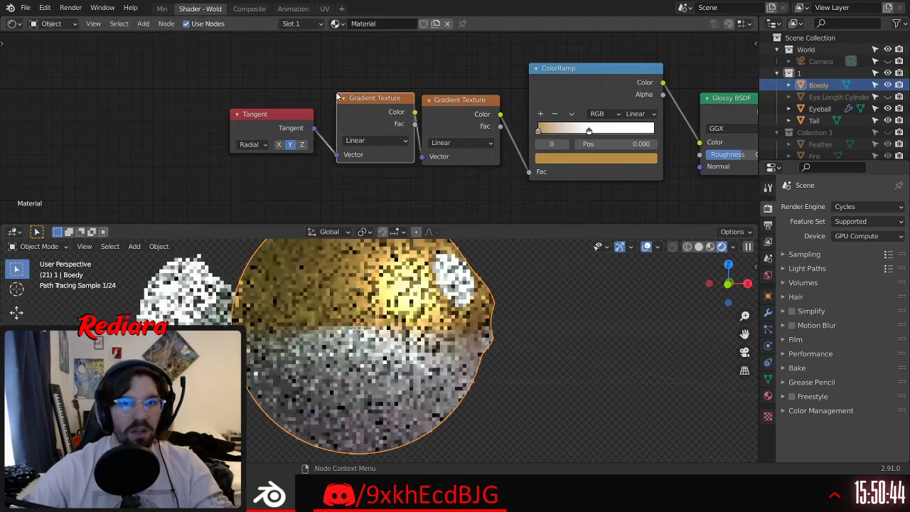
{"action": "left_click", "coordinate": [425, 140]}
Step: Try different gradient types on the inserted Gradient Texture, including Quadratic, Spherical, Diagonal and Radial
{"action": "left_click", "coordinate": [425, 139]}
{"action": "left_click", "coordinate": [397, 156]}
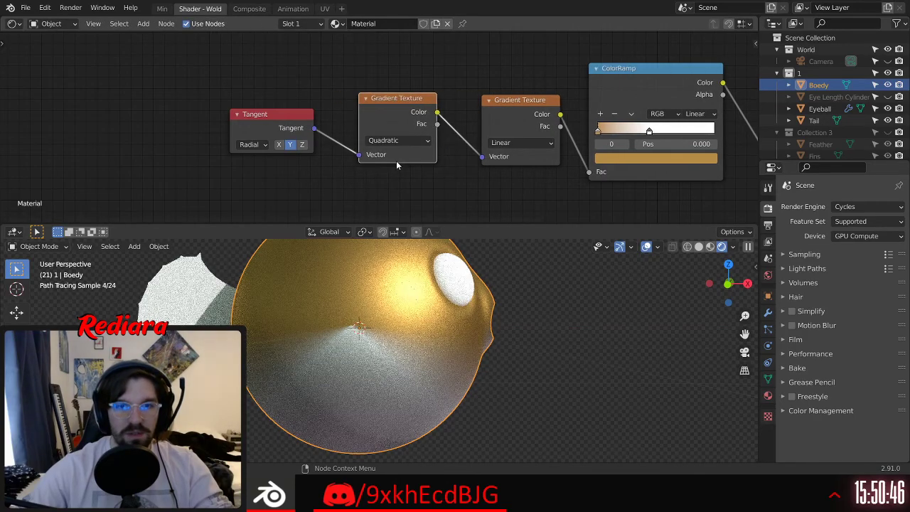
{"action": "left_click", "coordinate": [398, 140]}
{"action": "left_click", "coordinate": [394, 201]}
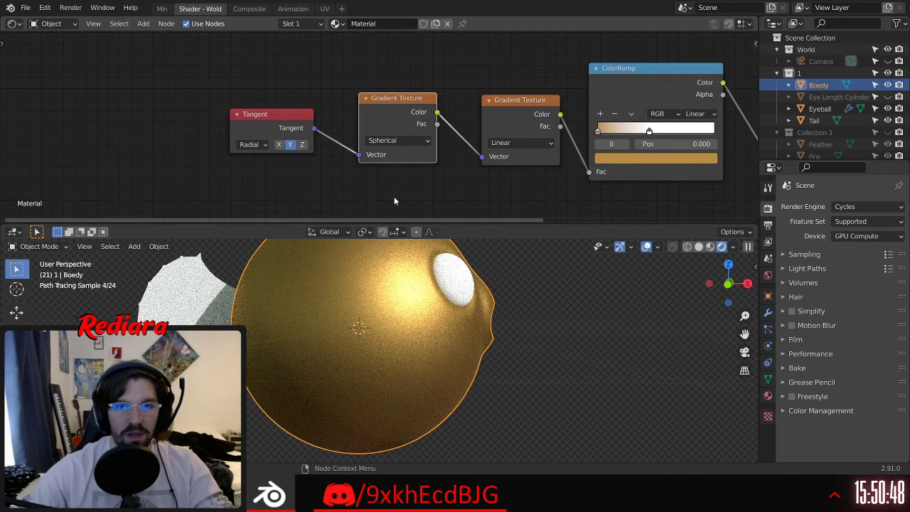
{"action": "left_click", "coordinate": [399, 142]}
{"action": "left_click", "coordinate": [398, 214]}
{"action": "left_click", "coordinate": [398, 140]}
{"action": "left_click", "coordinate": [395, 189]}
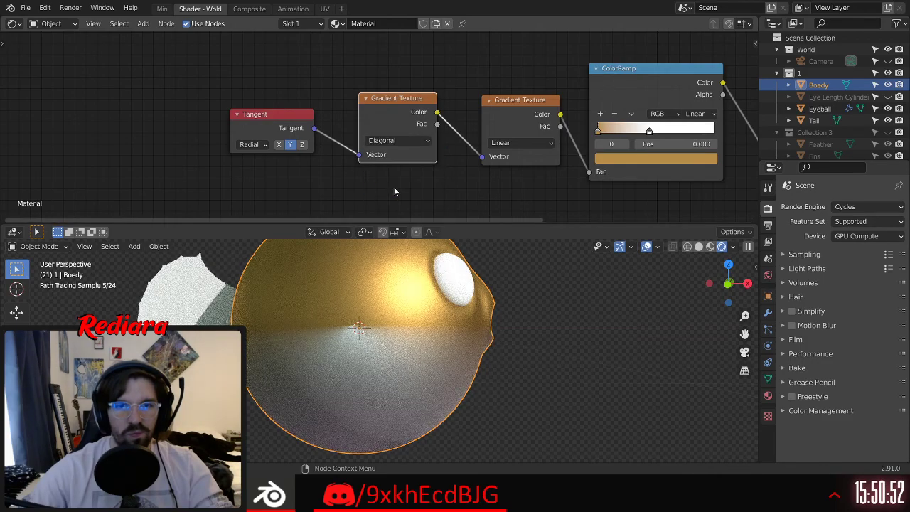
{"action": "left_click", "coordinate": [398, 140]}
{"action": "left_click", "coordinate": [390, 226]}
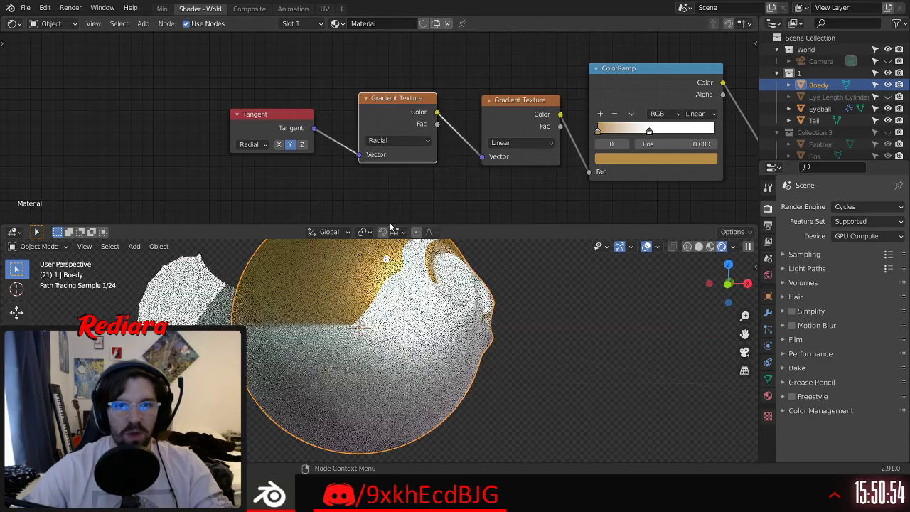
Step: Delete the inserted Gradient Texture and relink the Tangent node to the remaining Gradient Texture's Vector input
{"action": "mouse_move", "coordinate": [444, 335]}
{"action": "middle_mouse_down"}
{"action": "mouse_move", "coordinate": [395, 347]}
{"action": "mouse_move", "coordinate": [378, 330]}
{"action": "mouse_move", "coordinate": [438, 333]}
{"action": "middle_mouse_up"}
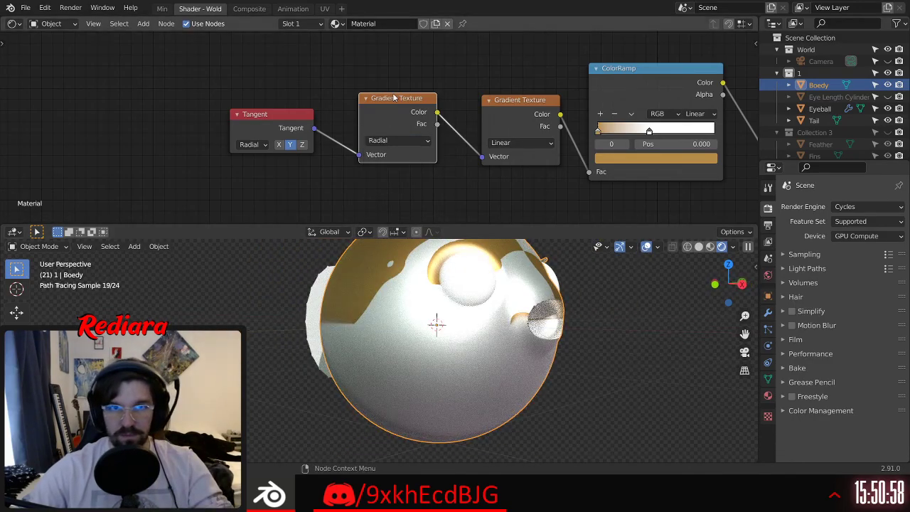
{"action": "key", "text": "x"}
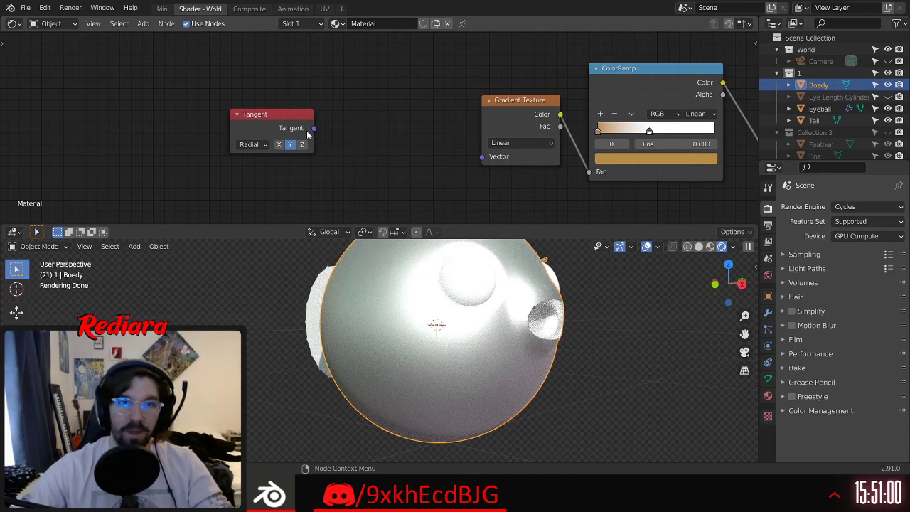
{"action": "left_click_drag", "start_coordinate": [288, 113], "coordinate": [359, 118]}
{"action": "middle_click_drag", "start_coordinate": [453, 191], "coordinate": [323, 161]}
Step: Try the Quadratic and Diagonal types on the remaining Gradient Texture and inspect the body's colour transition up close
{"action": "left_click", "coordinate": [389, 113]}
{"action": "left_click", "coordinate": [374, 124]}
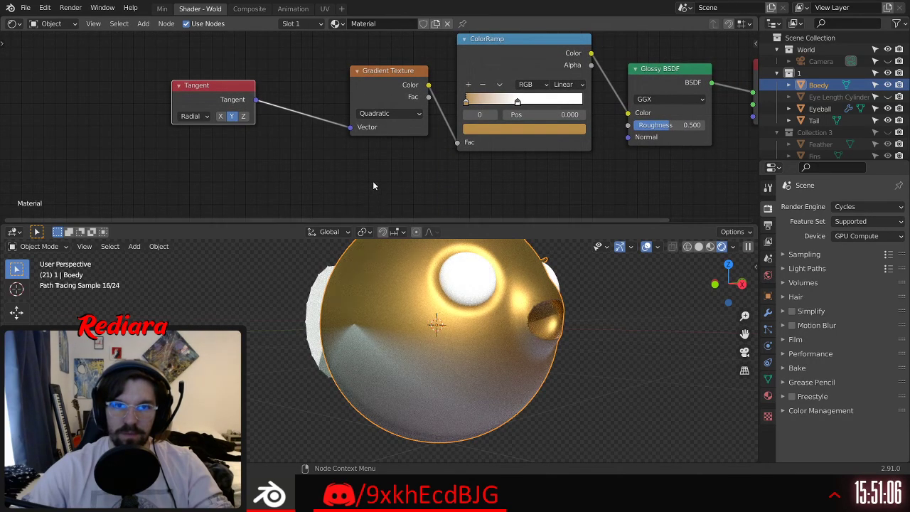
{"action": "left_click", "coordinate": [389, 113]}
{"action": "left_click", "coordinate": [381, 163]}
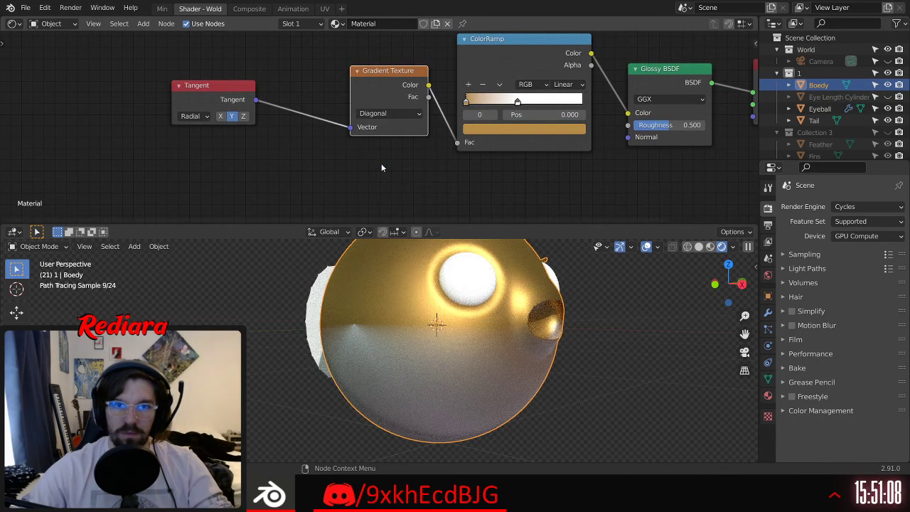
{"action": "mouse_move", "coordinate": [369, 354]}
{"action": "middle_mouse_down"}
{"action": "mouse_move", "coordinate": [456, 359]}
{"action": "mouse_move", "coordinate": [447, 350]}
{"action": "mouse_move", "coordinate": [304, 353]}
{"action": "mouse_move", "coordinate": [430, 359]}
{"action": "mouse_move", "coordinate": [413, 348]}
{"action": "middle_mouse_up"}
{"action": "scroll", "coordinate": [323, 335], "scroll_direction": "up", "scroll_amount": 8}
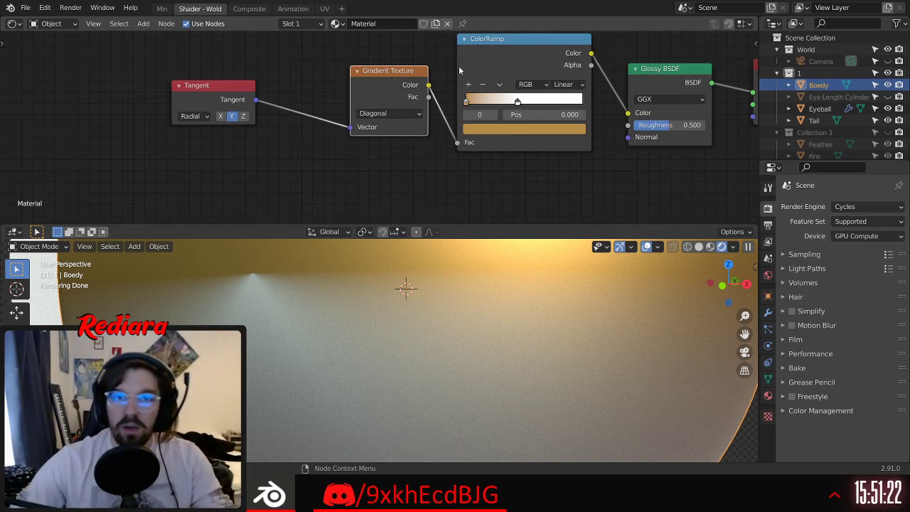
Step: Add two stops to the ColorRamp, placing one at position 1.000 and the other at 0.938
{"action": "left_click", "coordinate": [470, 85]}
{"action": "left_click_drag", "start_coordinate": [495, 105], "coordinate": [640, 99]}
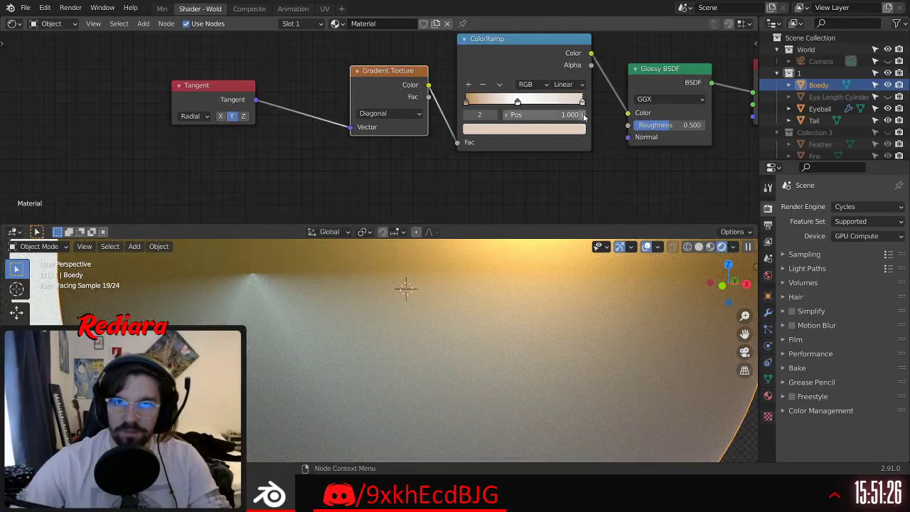
{"action": "left_click", "coordinate": [469, 85]}
{"action": "left_click_drag", "start_coordinate": [553, 104], "coordinate": [578, 104]}
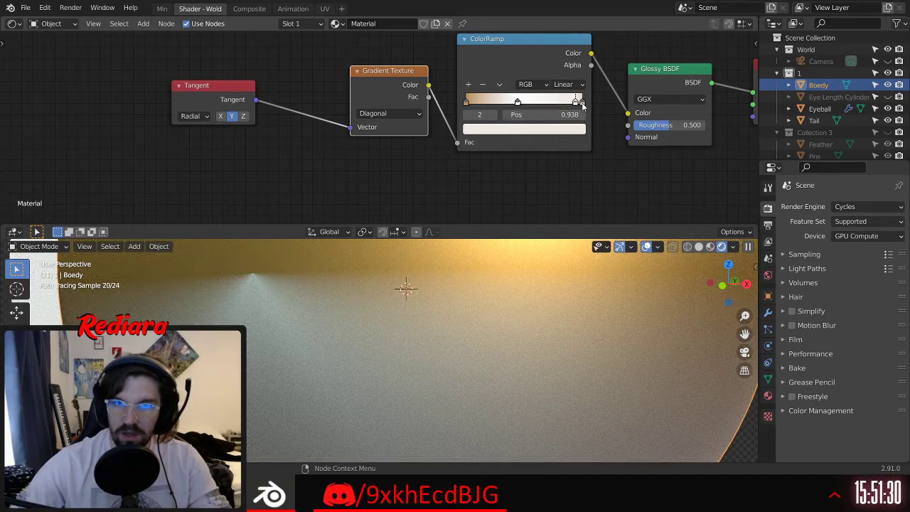
Step: Recolour the ColorRamp's last stop with the golden orange sampled from its first stop
{"action": "left_click", "coordinate": [582, 104]}
{"action": "left_click", "coordinate": [546, 130]}
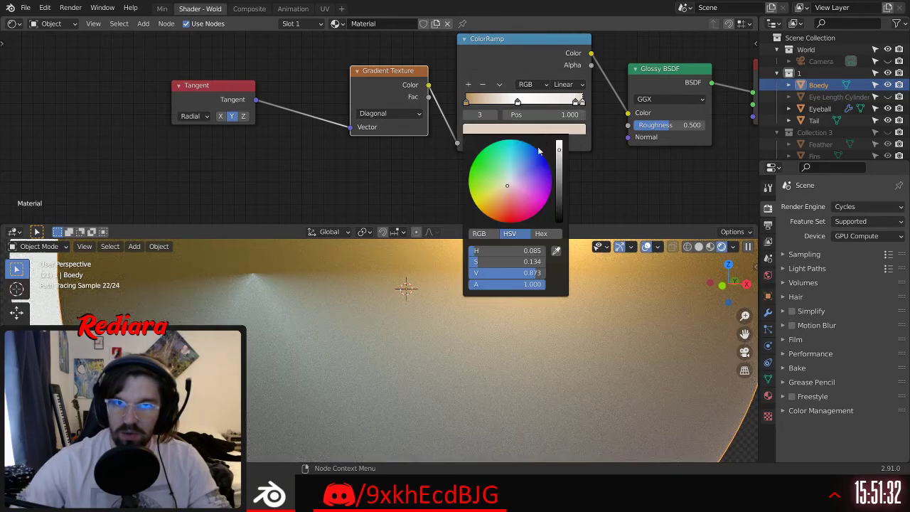
{"action": "left_click", "coordinate": [556, 251]}
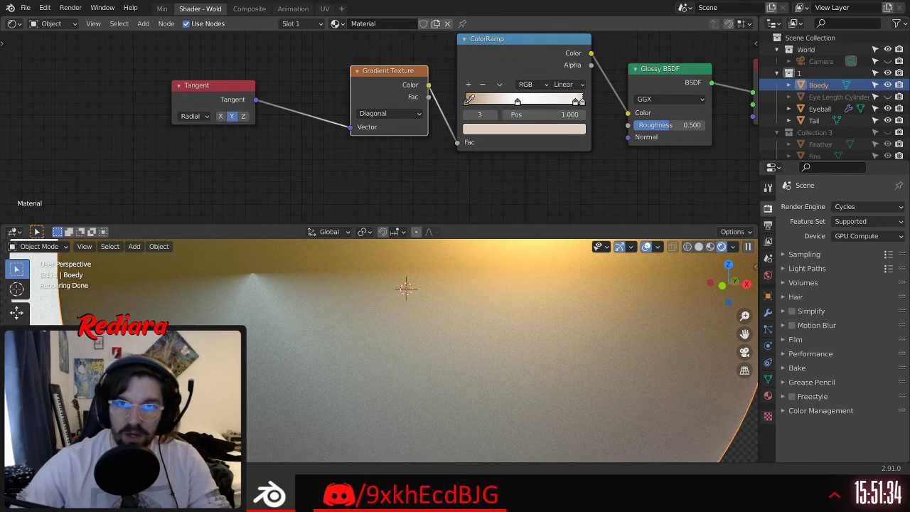
{"action": "left_click", "coordinate": [467, 102]}
Step: Move the last orange stop to position 0.645, with the pale stop just before it, and set the Gradient Texture to Linear
{"action": "left_click_drag", "start_coordinate": [581, 105], "coordinate": [540, 102]}
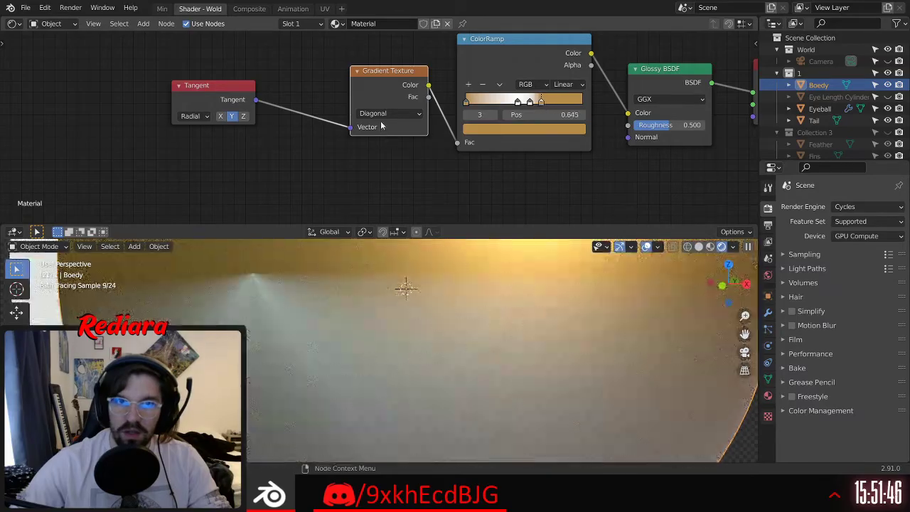
{"action": "left_click", "coordinate": [385, 114]}
{"action": "left_click", "coordinate": [389, 127]}
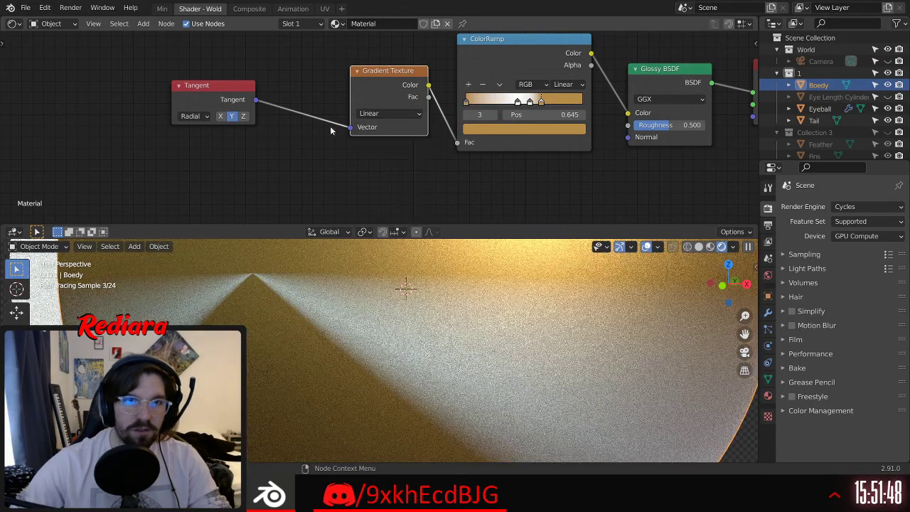
Step: Move the Tangent node close beside the Gradient Texture node in the body's material
{"action": "left_click_drag", "start_coordinate": [247, 86], "coordinate": [319, 98]}
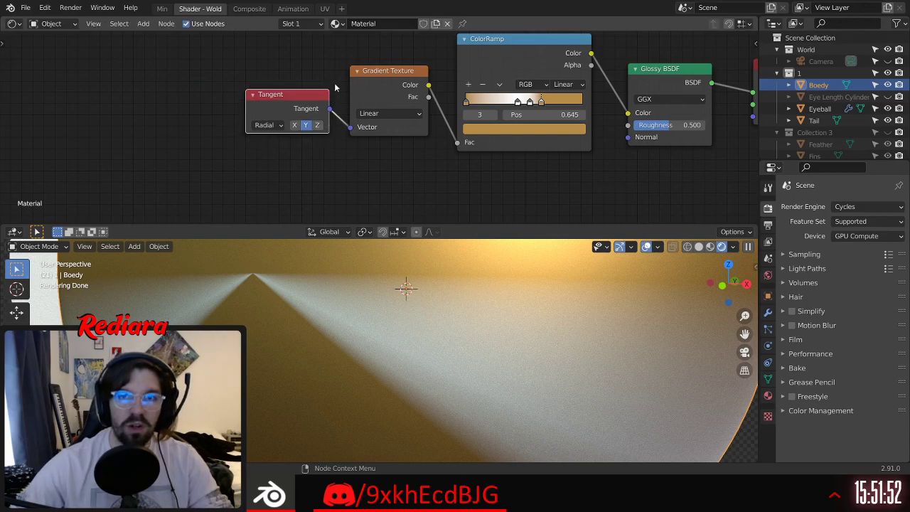
{"action": "left_click", "coordinate": [530, 102]}
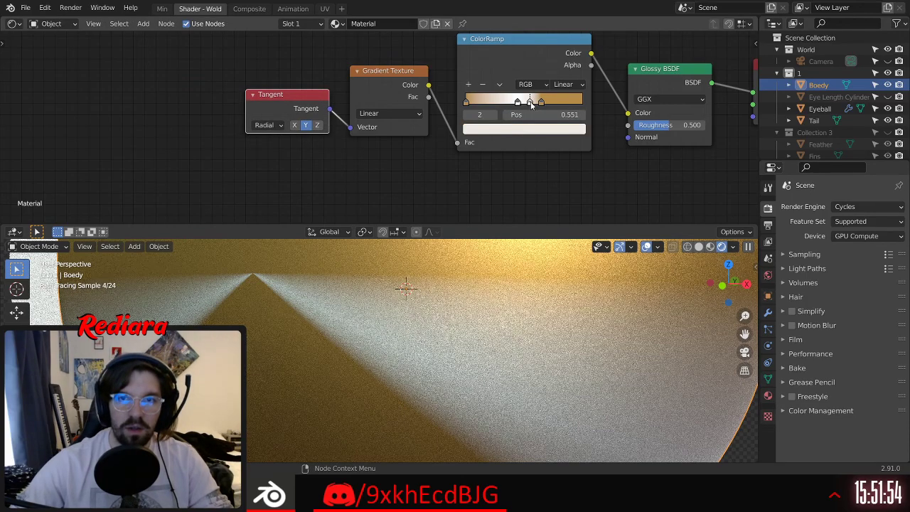
{"action": "key", "text": "x"}
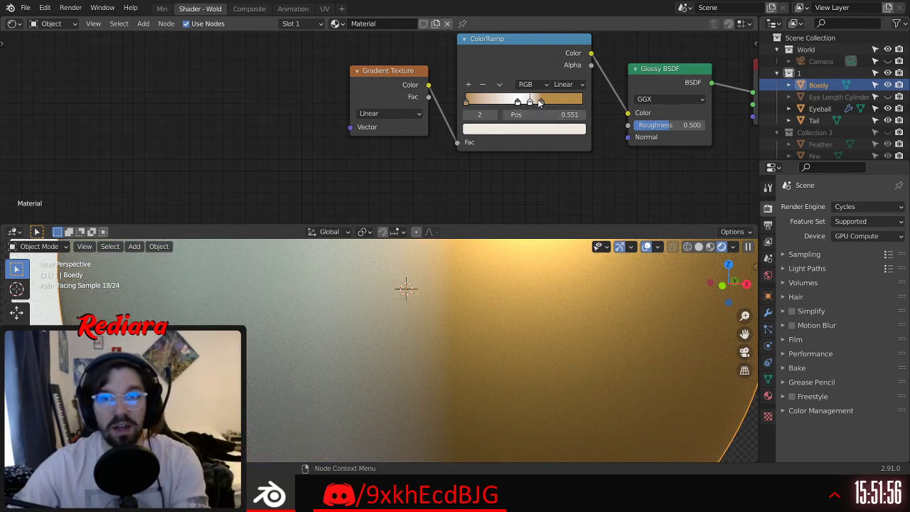
{"action": "key", "text": "ctrl+z"}
Step: Remove the ColorRamp's last orange stop and the pale stop before it
{"action": "left_click", "coordinate": [542, 103]}
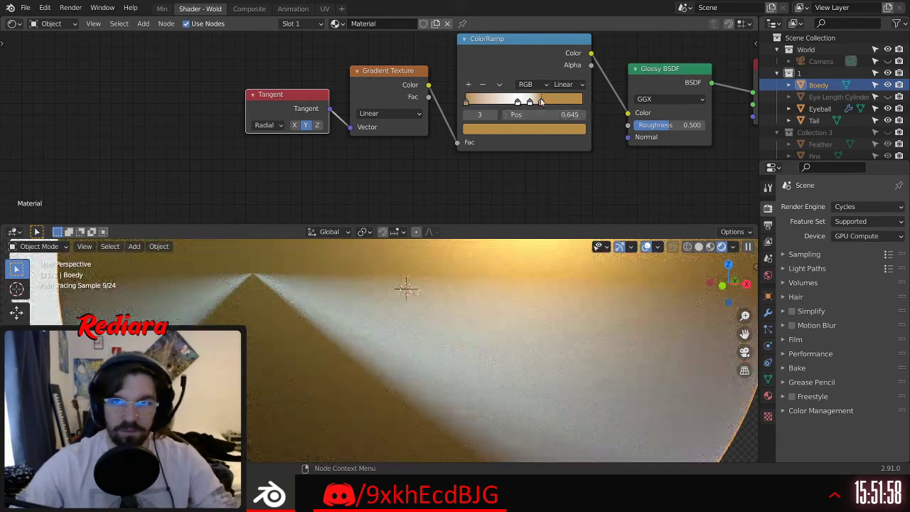
{"action": "left_click", "coordinate": [483, 84]}
{"action": "left_click", "coordinate": [542, 103]}
{"action": "left_click", "coordinate": [483, 84]}
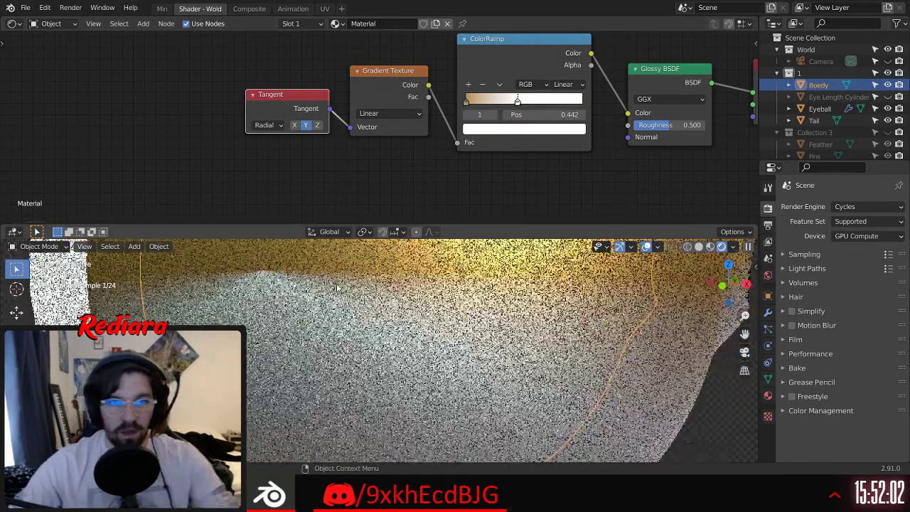
Step: Space the Glossy BSDF and Material Output nodes further from the ColorRamp and set the Glossy roughness to 0.65
{"action": "scroll", "coordinate": [366, 311], "scroll_direction": "down", "scroll_amount": 4}
{"action": "middle_click_drag", "start_coordinate": [418, 333], "coordinate": [348, 384]}
{"action": "scroll", "coordinate": [536, 182], "scroll_direction": "down", "scroll_amount": 2}
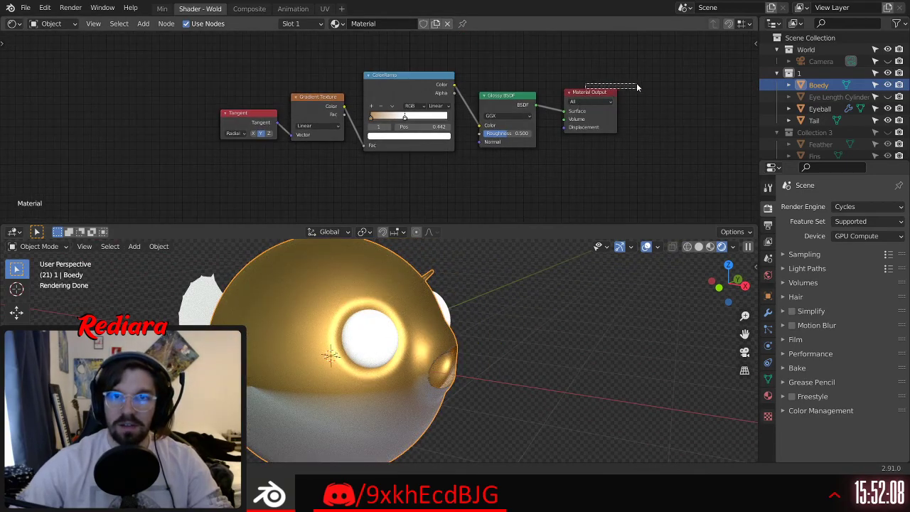
{"action": "left_click_drag", "start_coordinate": [588, 98], "coordinate": [618, 98]}
{"action": "left_click_drag", "start_coordinate": [520, 98], "coordinate": [558, 100]}
{"action": "scroll", "coordinate": [565, 151], "scroll_direction": "up", "scroll_amount": 4}
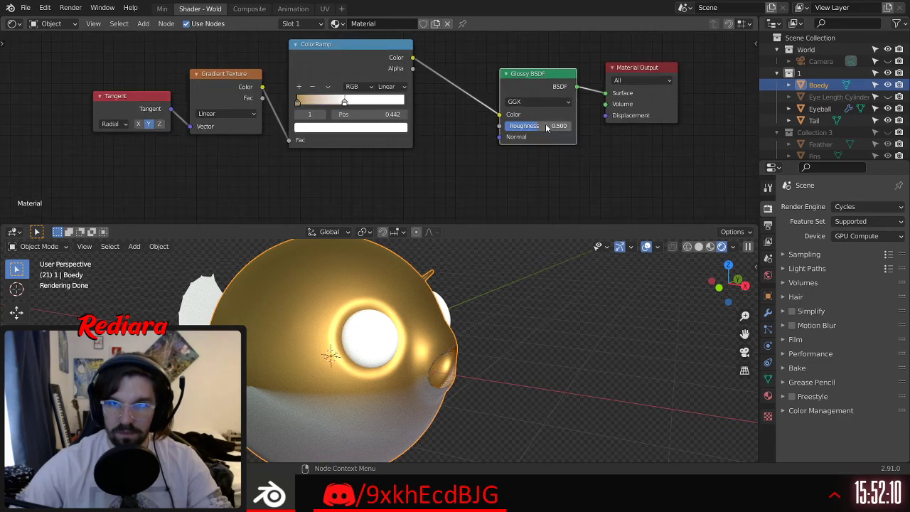
{"action": "key", "text": "Return"}
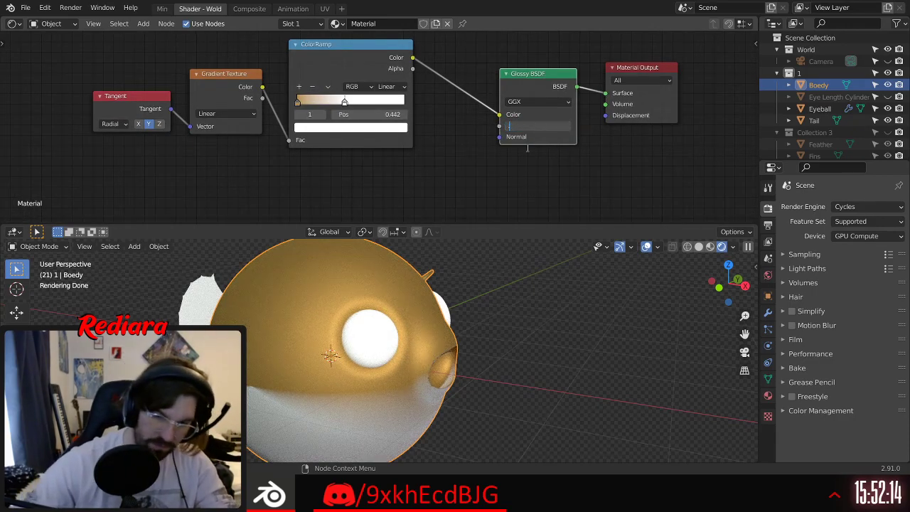
{"action": "type", "text": ".65"}
{"action": "key", "text": "Return"}
Step: Select the tail and assign it the body's existing material named Material
{"action": "middle_click_drag", "start_coordinate": [258, 350], "coordinate": [350, 322]}
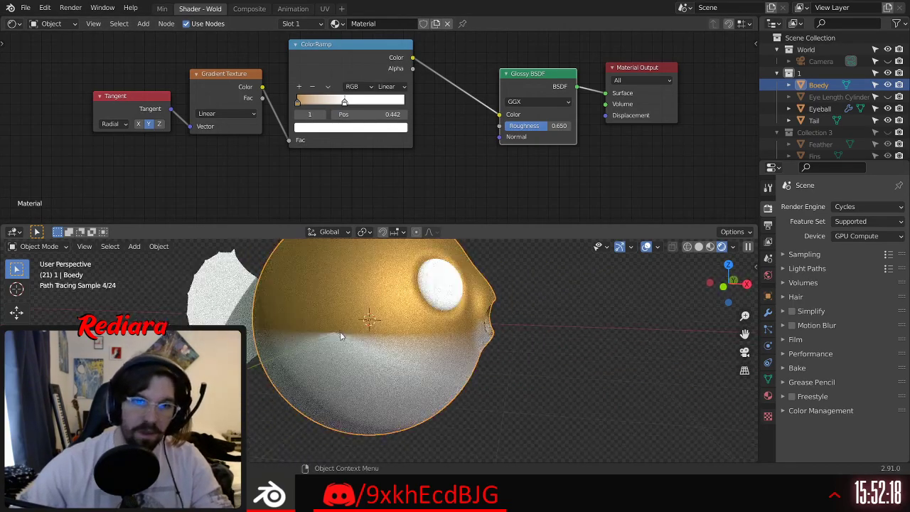
{"action": "scroll", "coordinate": [327, 313], "scroll_direction": "down", "scroll_amount": 2}
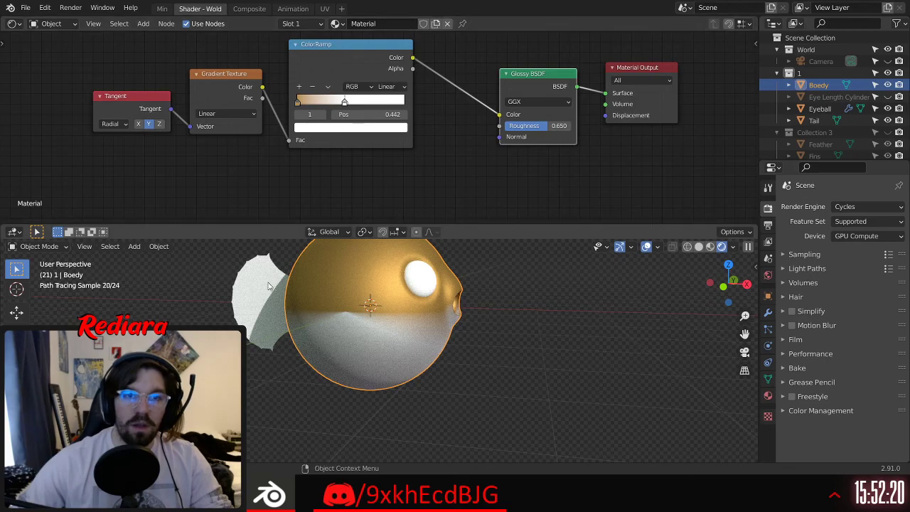
{"action": "left_click", "coordinate": [286, 303]}
{"action": "left_click", "coordinate": [397, 25]}
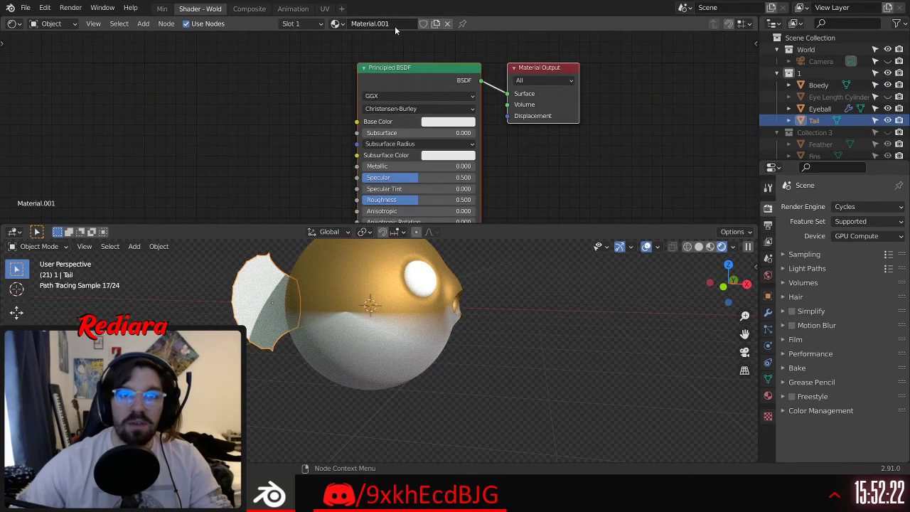
{"action": "left_click", "coordinate": [336, 24]}
{"action": "left_click", "coordinate": [361, 42]}
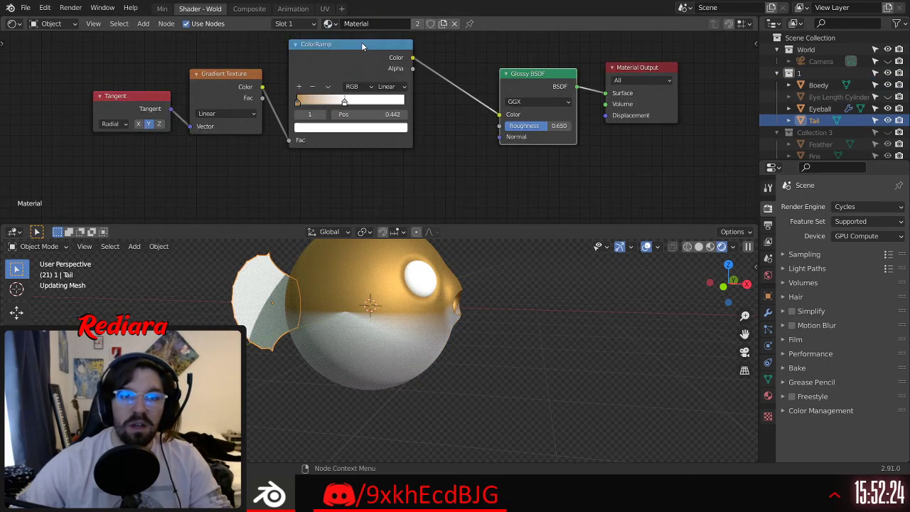
Step: In a separate copy of the material for the tail, delete the Tangent node and reverse the ColorRamp, with white at 0.000 before orange
{"action": "scroll", "coordinate": [369, 289], "scroll_direction": "up", "scroll_amount": 5}
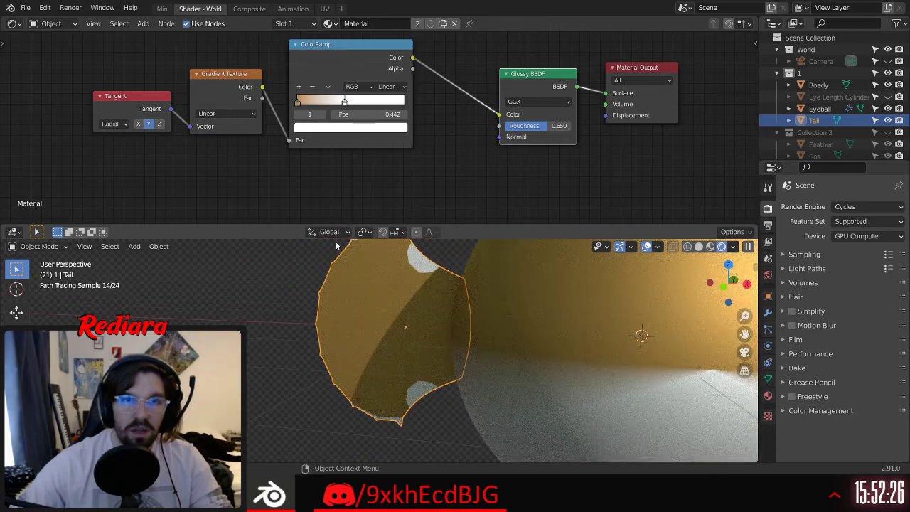
{"action": "middle_click_drag", "start_coordinate": [140, 122], "coordinate": [197, 118]}
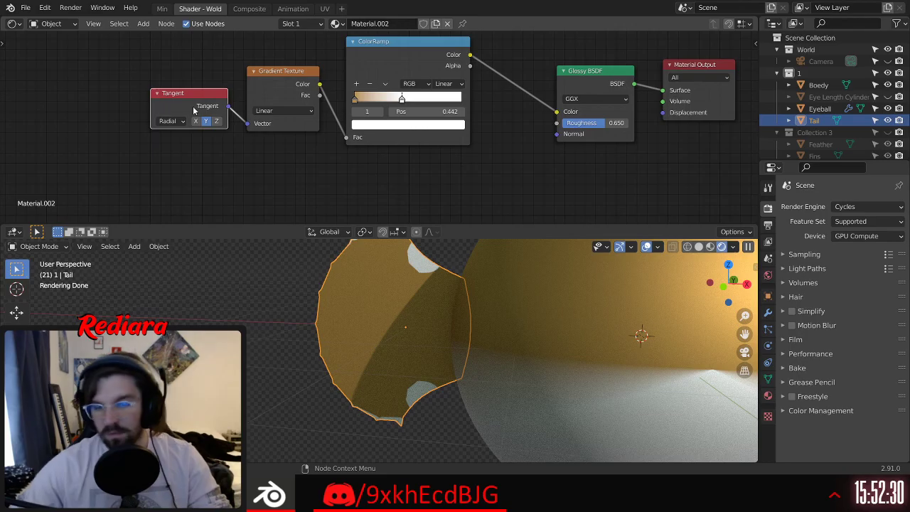
{"action": "key", "text": "x"}
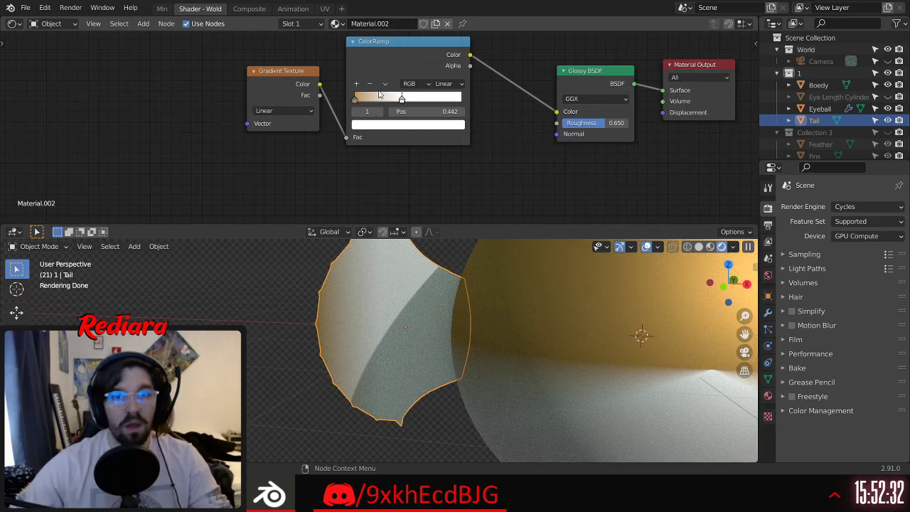
{"action": "left_click_drag", "start_coordinate": [355, 100], "coordinate": [529, 100]}
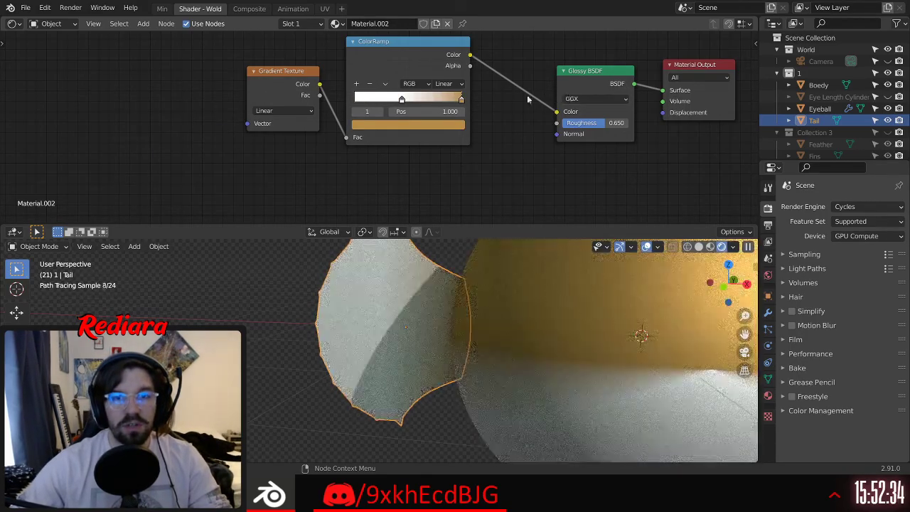
{"action": "left_click_drag", "start_coordinate": [464, 100], "coordinate": [352, 101]}
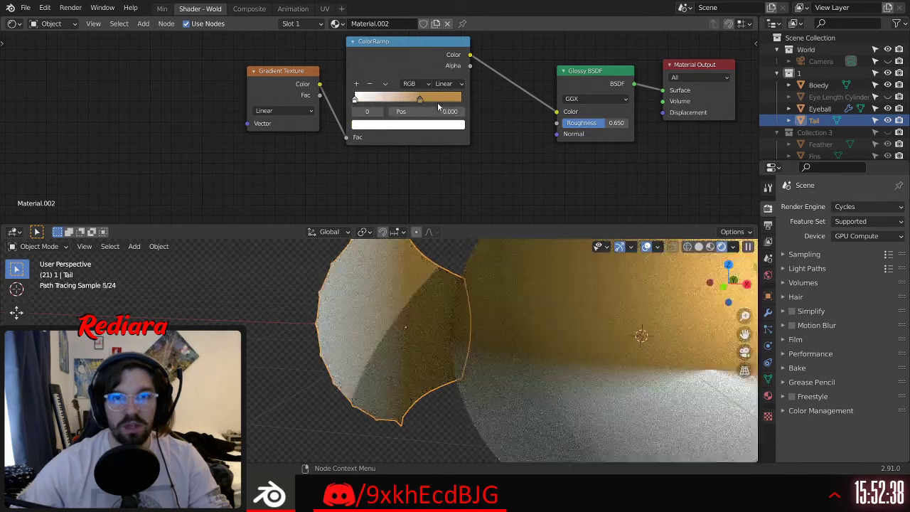
Step: Deselect the tail and examine the colouring of the tail and body from several angles
{"action": "middle_click_drag", "start_coordinate": [399, 326], "coordinate": [439, 320]}
{"action": "scroll", "coordinate": [435, 348], "scroll_direction": "down", "scroll_amount": 5}
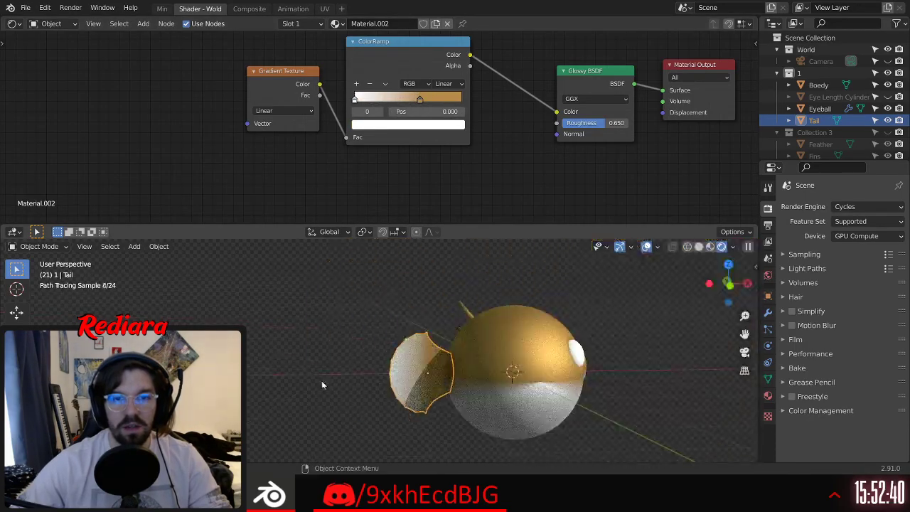
{"action": "left_click", "coordinate": [338, 387]}
{"action": "middle_click_drag", "start_coordinate": [463, 407], "coordinate": [460, 399]}
{"action": "scroll", "coordinate": [461, 402], "scroll_direction": "up", "scroll_amount": 2}
{"action": "middle_click_drag", "start_coordinate": [506, 366], "coordinate": [453, 340], "text": "shift"}
{"action": "scroll", "coordinate": [412, 334], "scroll_direction": "down", "scroll_amount": 4}
{"action": "scroll", "coordinate": [481, 327], "scroll_direction": "up", "scroll_amount": 4}
{"action": "scroll", "coordinate": [453, 339], "scroll_direction": "down", "scroll_amount": 4}
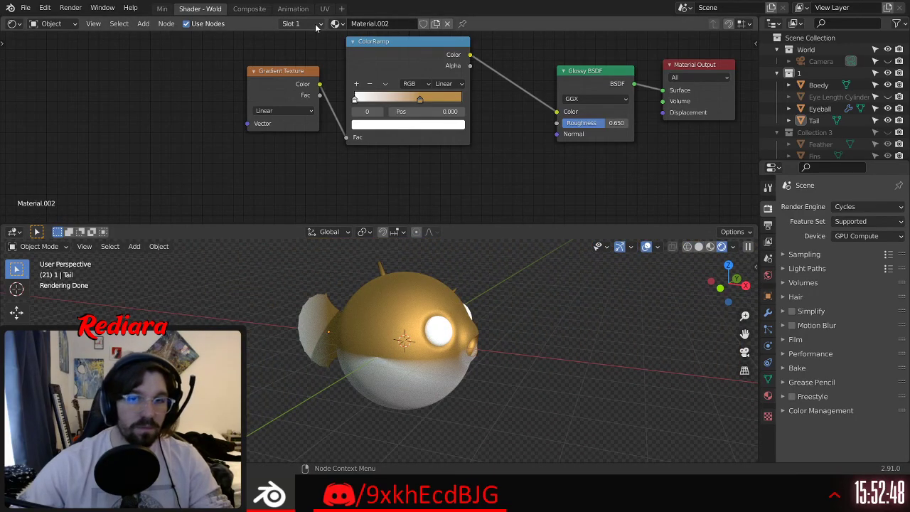
{"action": "middle_click_drag", "start_coordinate": [314, 209], "coordinate": [328, 206]}
{"action": "middle_click_drag", "start_coordinate": [337, 379], "coordinate": [352, 360]}
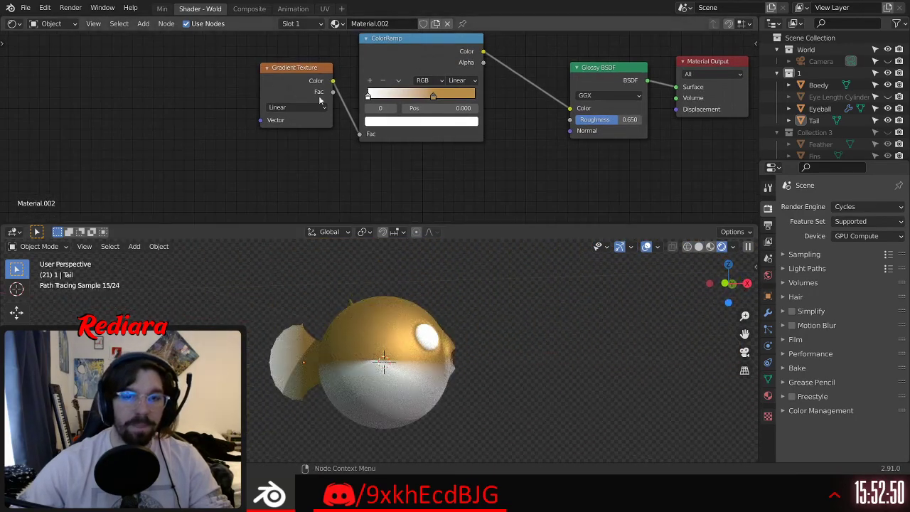
{"action": "left_click", "coordinate": [318, 25]}
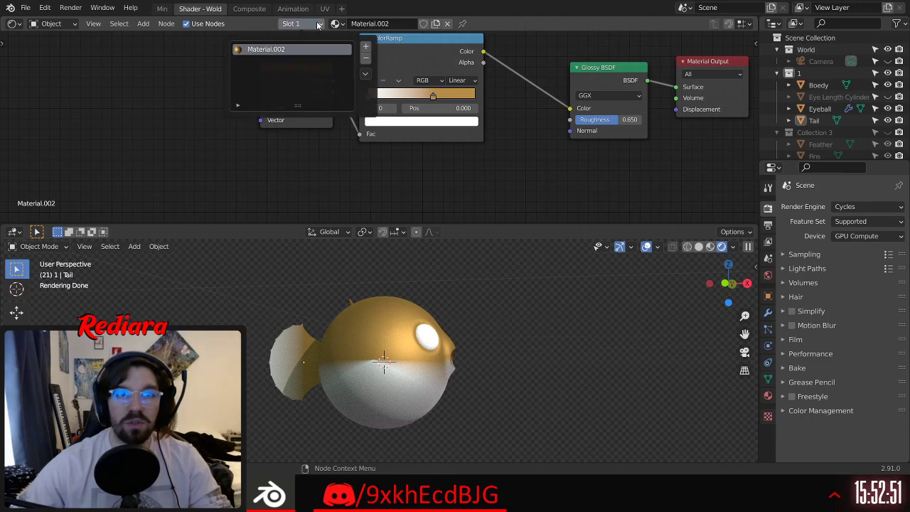
Step: Add a second ColorRamp node to the body's material and place it beneath the existing one
{"action": "left_click", "coordinate": [393, 359]}
{"action": "middle_click_drag", "start_coordinate": [332, 74], "coordinate": [323, 61]}
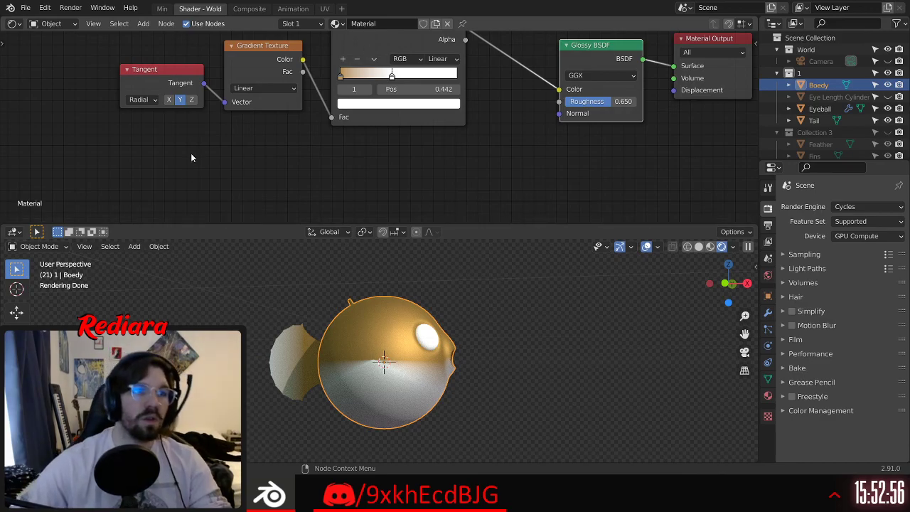
{"action": "left_click", "coordinate": [141, 28]}
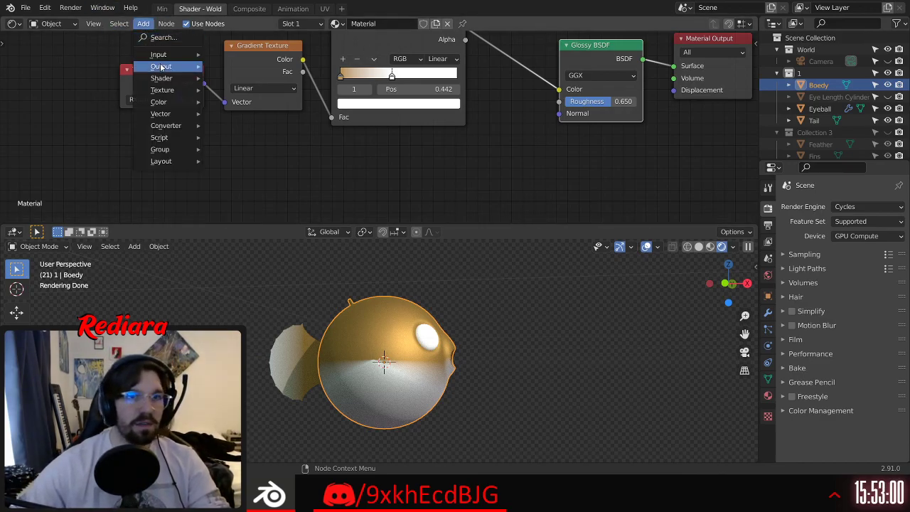
{"action": "mouse_move", "coordinate": [182, 121]}
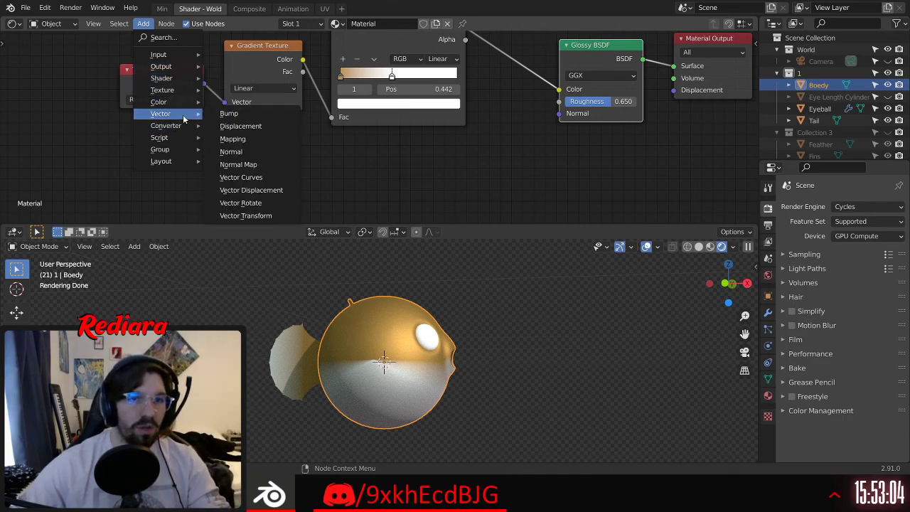
{"action": "left_click", "coordinate": [236, 150]}
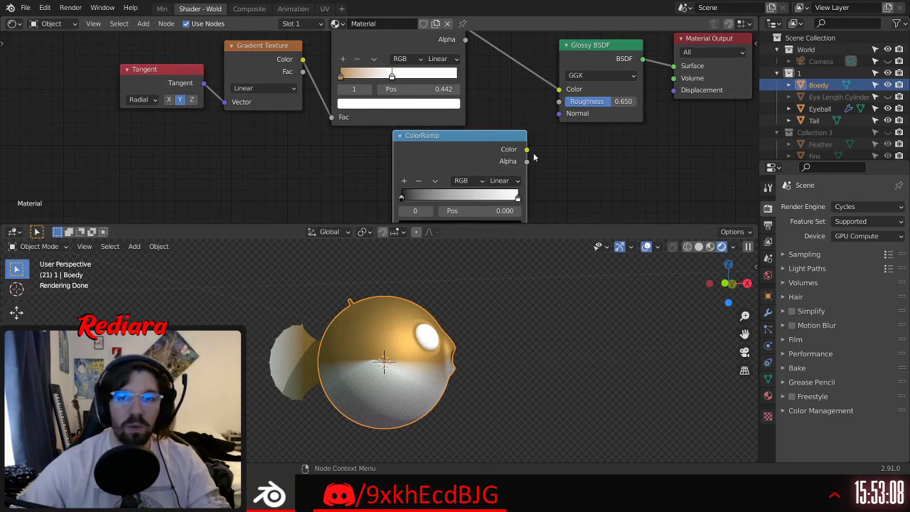
{"action": "left_click_drag", "start_coordinate": [469, 130], "coordinate": [403, 138]}
Step: Connect the new ColorRamp's Color output to the Glossy BSDF's Color input
{"action": "middle_click_drag", "start_coordinate": [217, 155], "coordinate": [302, 92]}
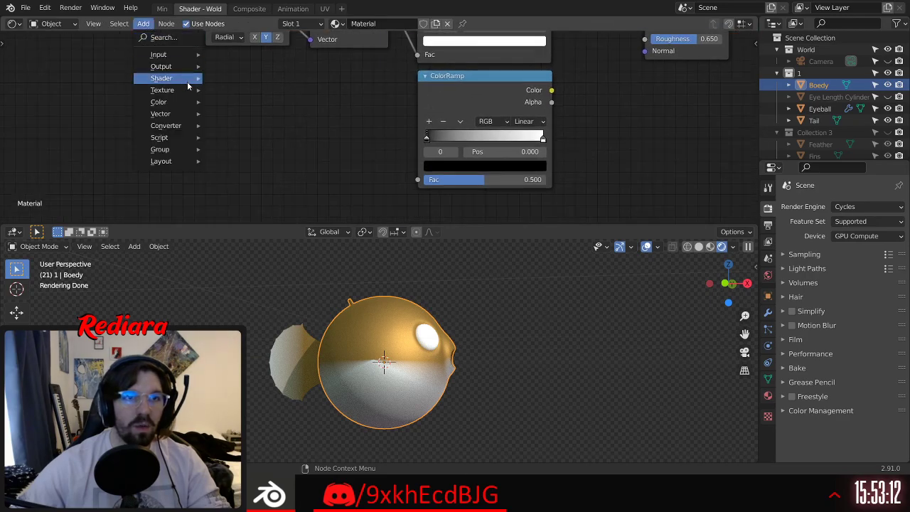
{"action": "middle_click_drag", "start_coordinate": [561, 89], "coordinate": [413, 157]}
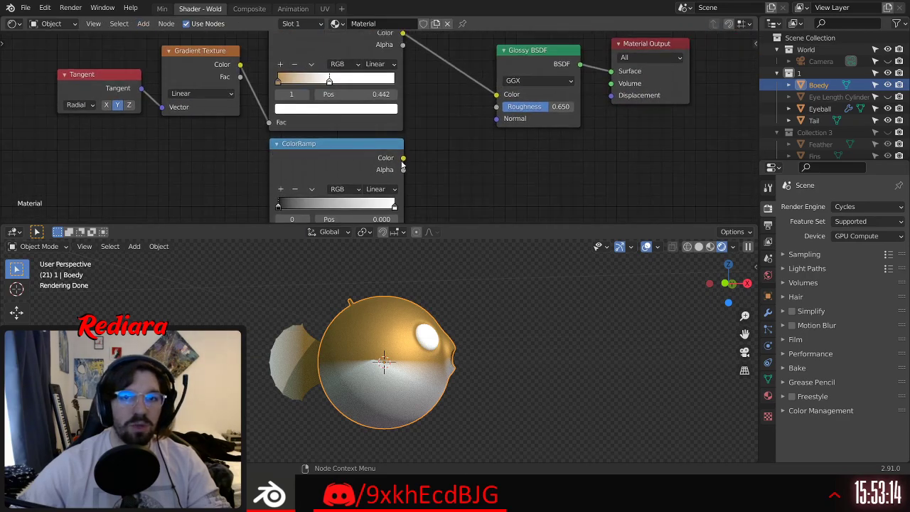
{"action": "left_click_drag", "start_coordinate": [492, 98], "coordinate": [496, 95]}
Step: Add a Voronoi Texture node and connect its Position output to the new ColorRamp's Fac input
{"action": "middle_click_drag", "start_coordinate": [216, 182], "coordinate": [276, 146]}
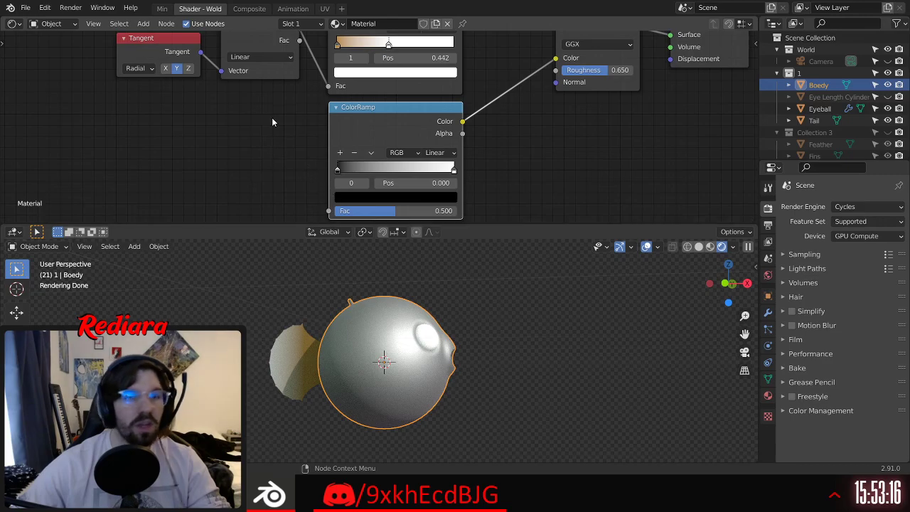
{"action": "left_click", "coordinate": [144, 24]}
{"action": "mouse_move", "coordinate": [177, 97]}
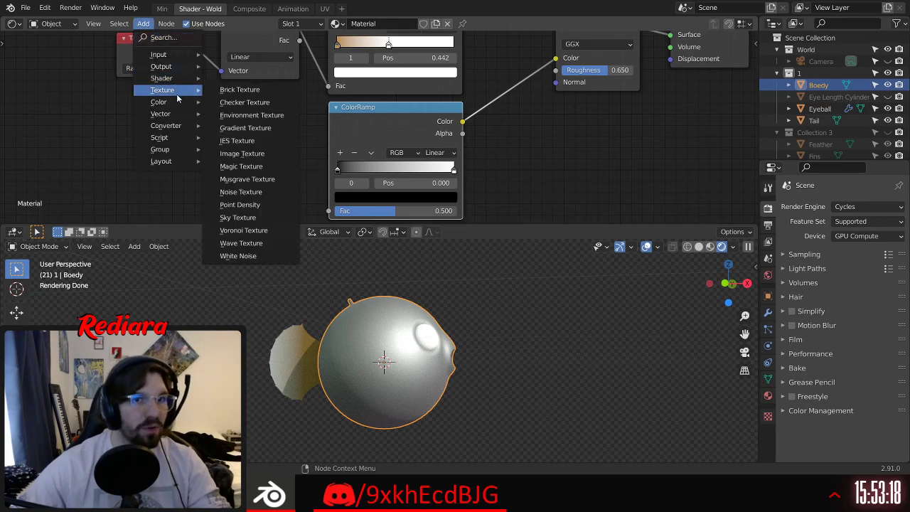
{"action": "left_click", "coordinate": [243, 230]}
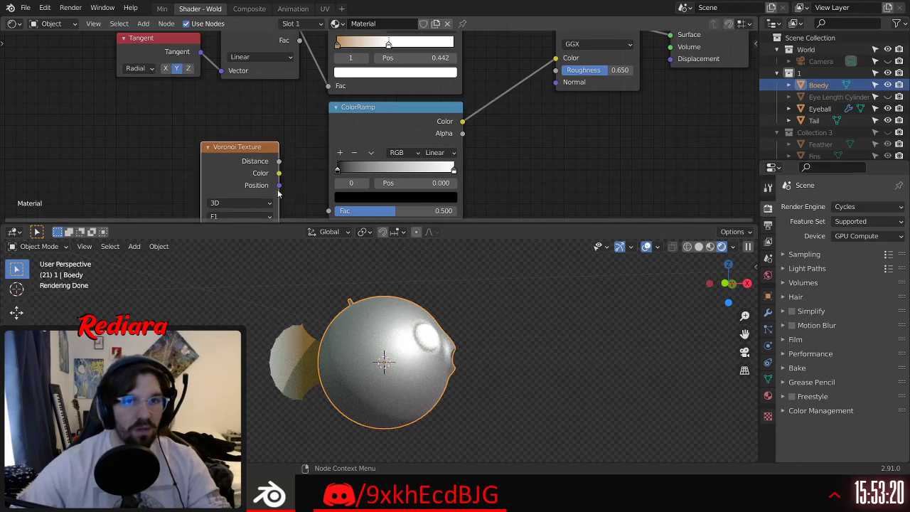
{"action": "left_click_drag", "start_coordinate": [329, 219], "coordinate": [329, 217]}
Step: Set the Voronoi Texture's feature to Smooth F1 and its scale to 10
{"action": "middle_click_drag", "start_coordinate": [302, 160], "coordinate": [343, 88]}
{"action": "scroll", "coordinate": [349, 302], "scroll_direction": "up", "scroll_amount": 3}
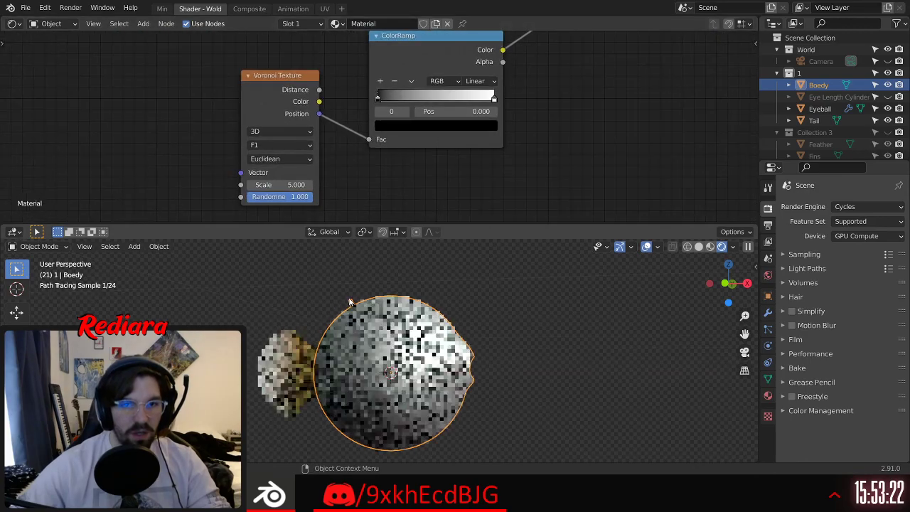
{"action": "middle_click_drag", "start_coordinate": [276, 144], "coordinate": [288, 119]}
{"action": "left_click", "coordinate": [289, 120]}
{"action": "left_click", "coordinate": [283, 156]}
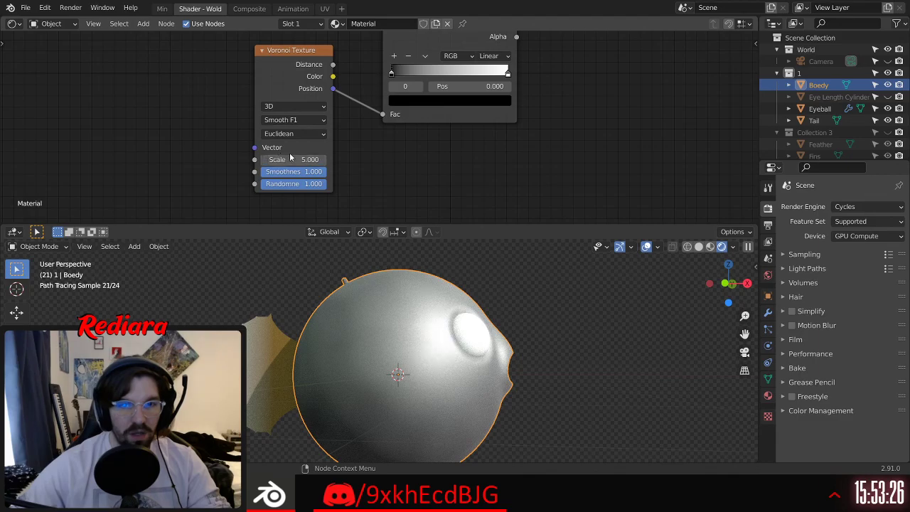
{"action": "type", "text": "10"}
{"action": "key", "text": "Return"}
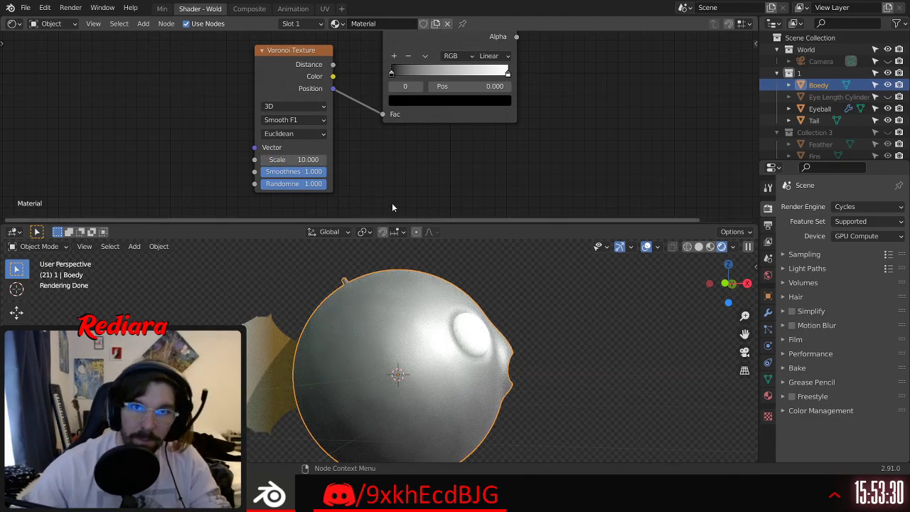
Step: Change the Voronoi Texture's dimensions to 4D
{"action": "scroll", "coordinate": [342, 176], "scroll_direction": "up", "scroll_amount": 2}
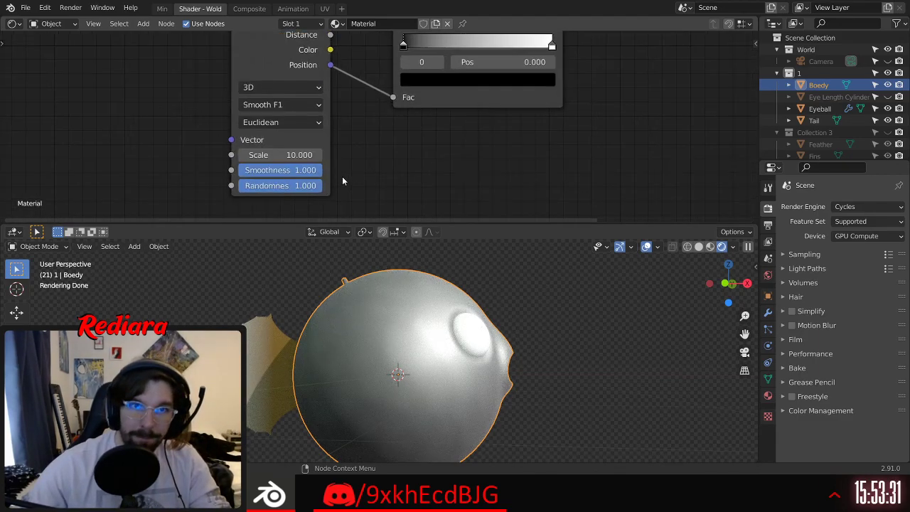
{"action": "left_click", "coordinate": [280, 89]}
{"action": "left_click", "coordinate": [268, 148]}
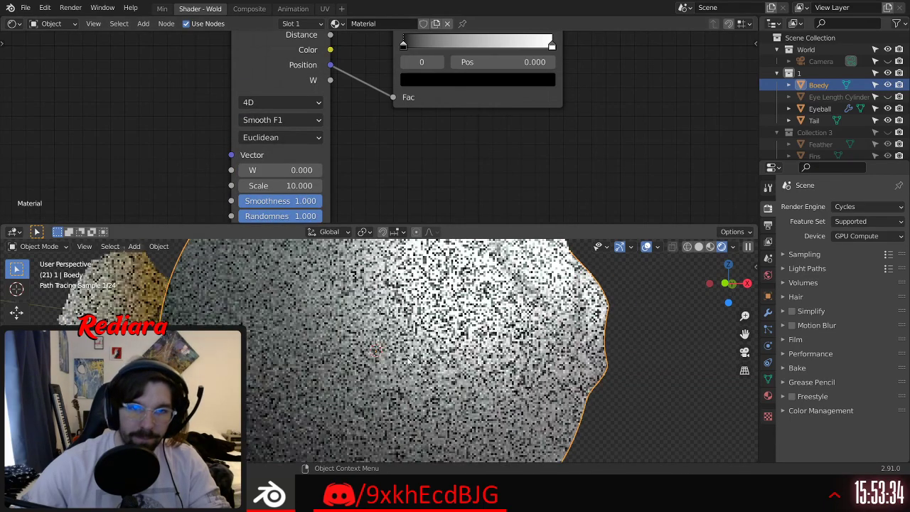
Step: Try the Manhattan and Chebychev distance metrics on the Voronoi Texture and return it to Euclidean
{"action": "left_click", "coordinate": [288, 140]}
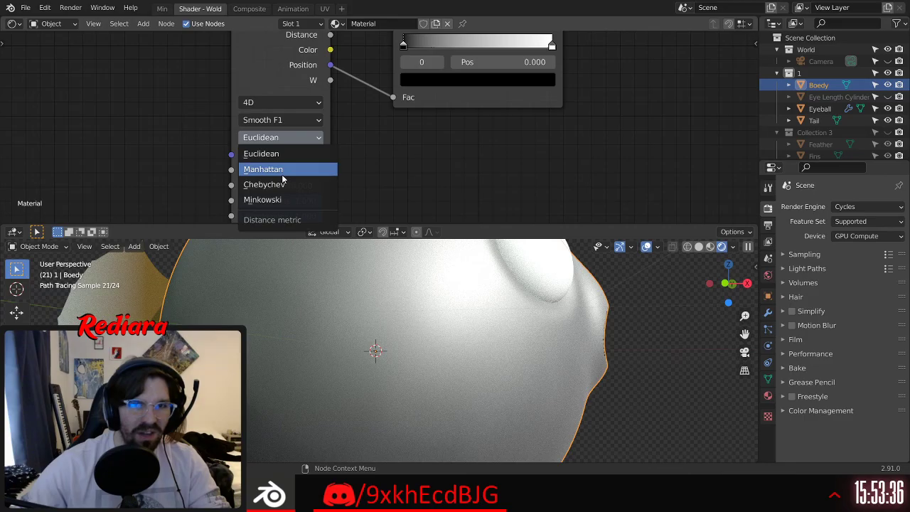
{"action": "left_click", "coordinate": [282, 174]}
{"action": "left_click", "coordinate": [283, 140]}
{"action": "left_click", "coordinate": [284, 184]}
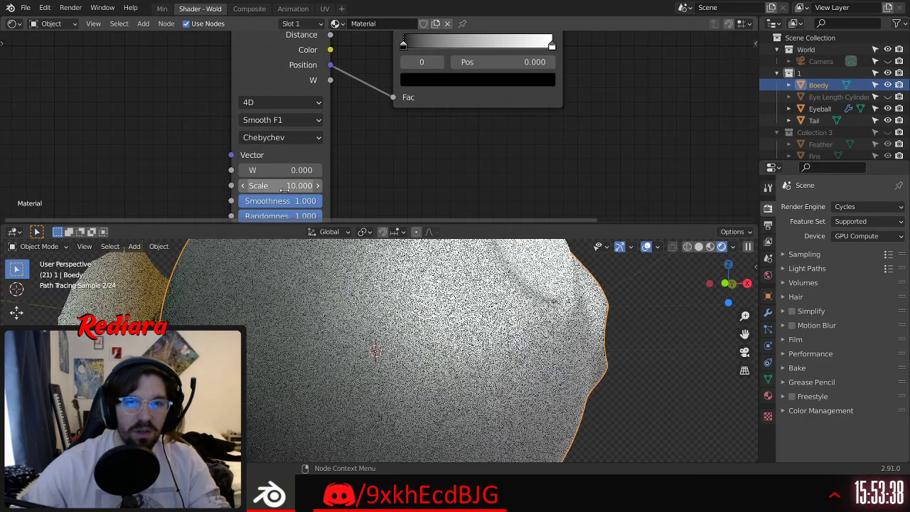
{"action": "left_click", "coordinate": [282, 137]}
{"action": "left_click", "coordinate": [282, 152]}
Step: Set the Voronoi Texture's W to 25 and its smoothness to 0
{"action": "middle_click_drag", "start_coordinate": [310, 186], "coordinate": [339, 103]}
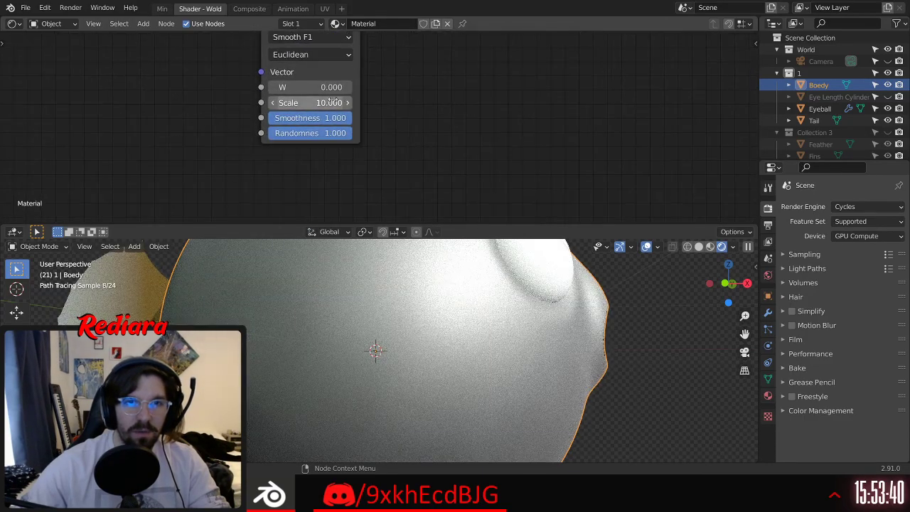
{"action": "left_click_drag", "start_coordinate": [338, 87], "coordinate": [377, 87]}
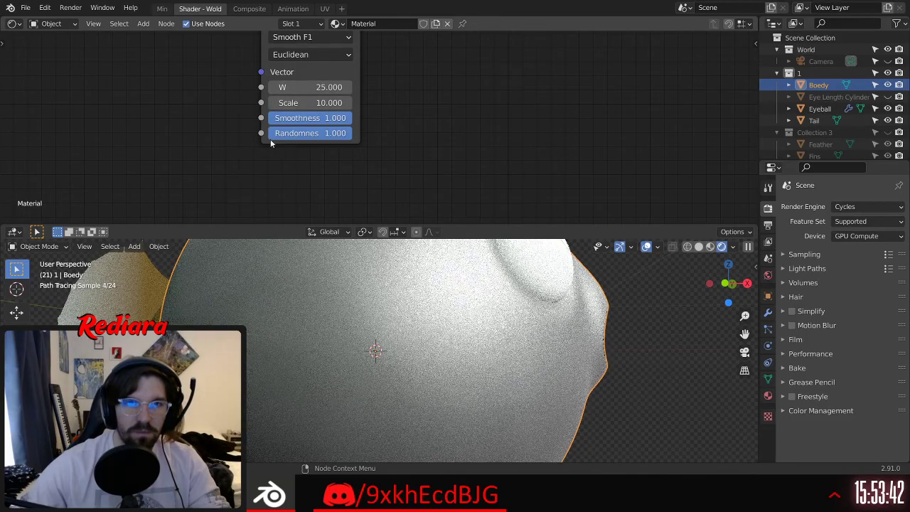
{"action": "mouse_move", "coordinate": [298, 119]}
{"action": "left_mouse_down"}
{"action": "mouse_move", "coordinate": [281, 119]}
{"action": "mouse_move", "coordinate": [287, 128]}
{"action": "left_mouse_up"}
{"action": "mouse_move", "coordinate": [347, 134]}
{"action": "left_mouse_down"}
{"action": "mouse_move", "coordinate": [267, 134]}
{"action": "mouse_move", "coordinate": [355, 137]}
{"action": "left_mouse_up"}
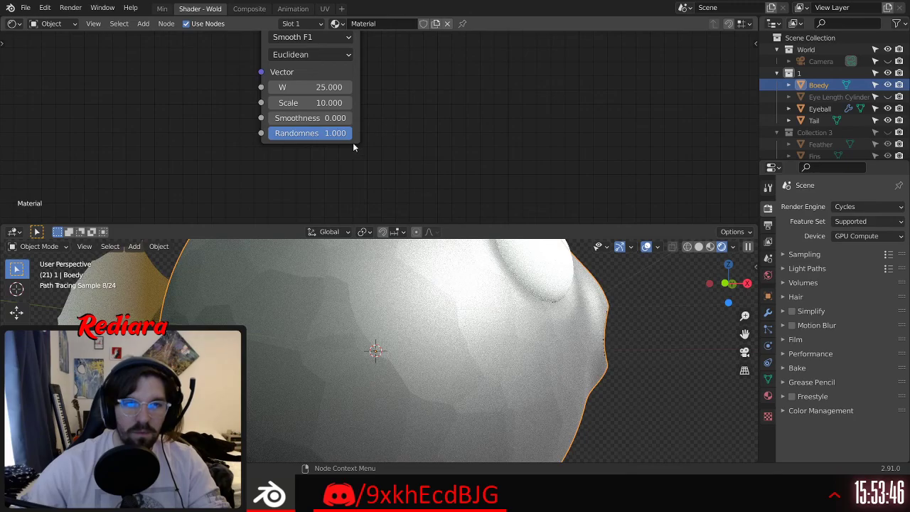
Step: Delete the Voronoi Texture node feeding the glossy ColorRamp
{"action": "scroll", "coordinate": [334, 306], "scroll_direction": "down", "scroll_amount": 3}
{"action": "middle_click_drag", "start_coordinate": [342, 274], "coordinate": [361, 267]}
{"action": "middle_click_drag", "start_coordinate": [436, 115], "coordinate": [509, 154], "text": "shift"}
{"action": "middle_click_drag", "start_coordinate": [475, 57], "coordinate": [400, 95], "text": "shift"}
{"action": "scroll", "coordinate": [410, 95], "scroll_direction": "down", "scroll_amount": 3}
{"action": "key", "text": "x"}
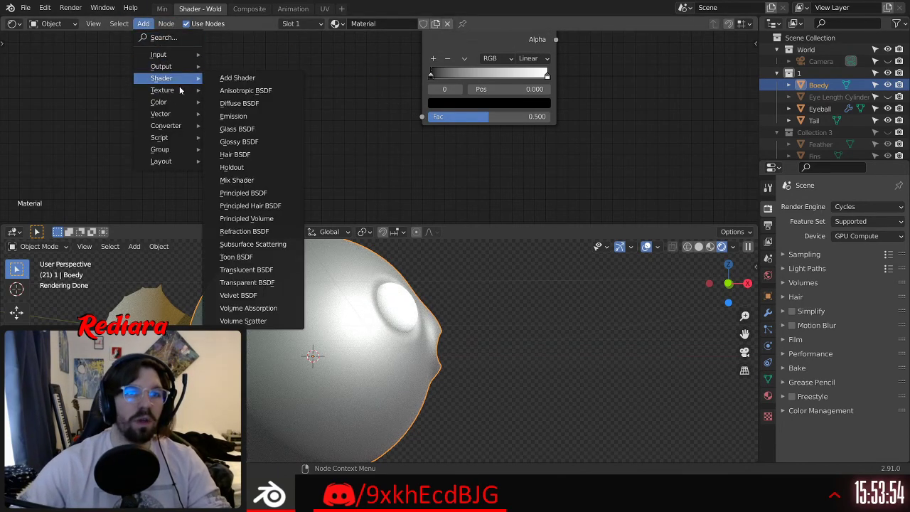
Step: Add a Musgrave Texture node and connect its Height output to the ColorRamp's Fac input
{"action": "mouse_move", "coordinate": [175, 89]}
{"action": "left_click", "coordinate": [277, 179]}
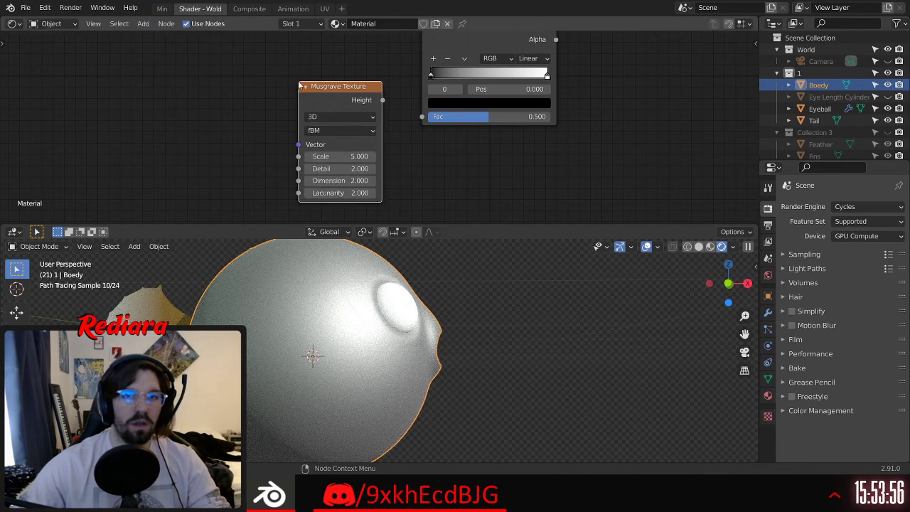
{"action": "left_click_drag", "start_coordinate": [416, 119], "coordinate": [422, 116]}
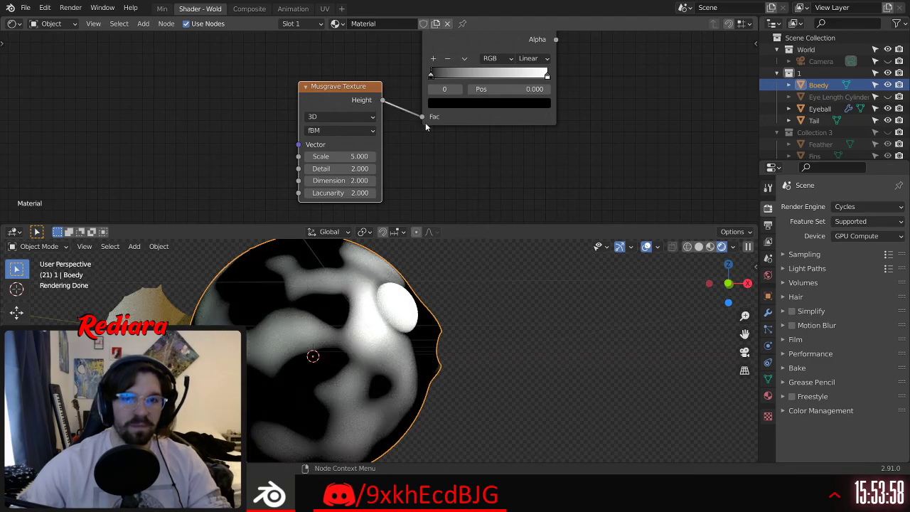
Step: Set the Musgrave Texture to 4D with a scale of 20, detail of 10 and dimension of 10
{"action": "scroll", "coordinate": [374, 155], "scroll_direction": "up", "scroll_amount": 2}
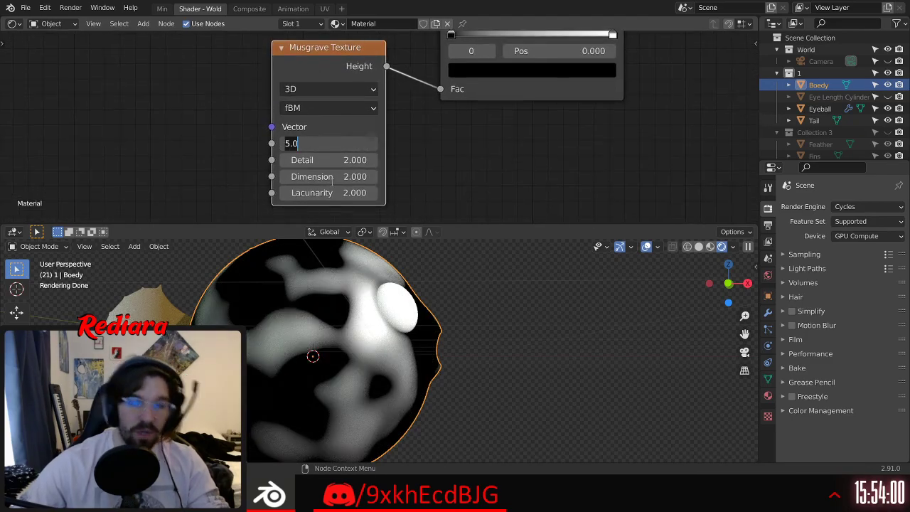
{"action": "key", "text": "Return"}
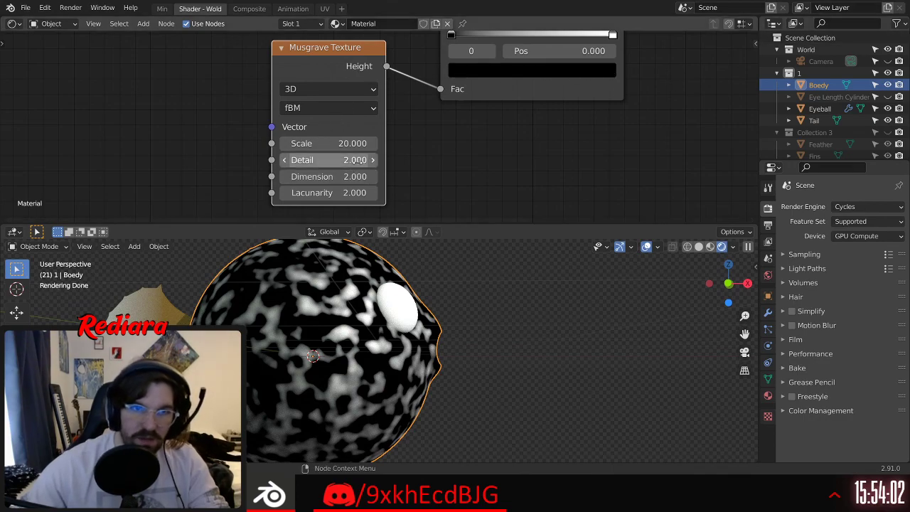
{"action": "scroll", "coordinate": [363, 163], "scroll_direction": "up", "scroll_amount": 1}
{"action": "key", "text": "Return"}
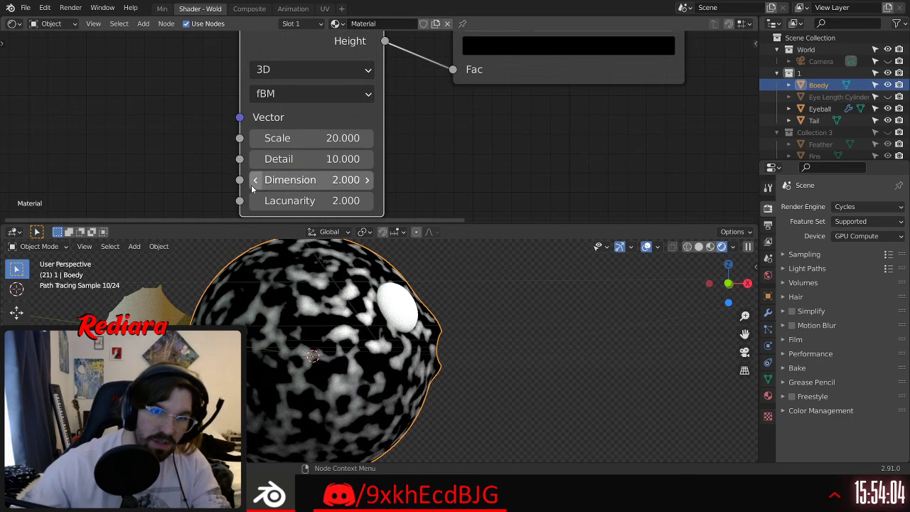
{"action": "double_click", "coordinate": [284, 182]}
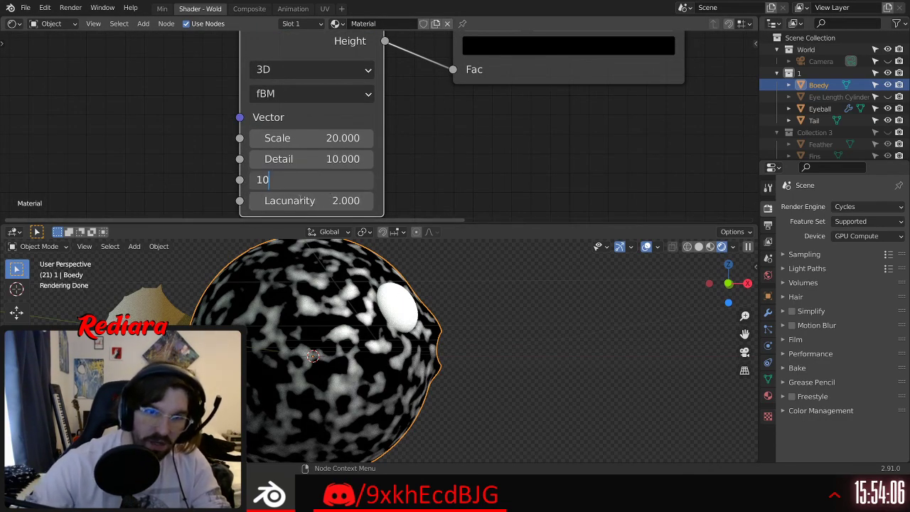
{"action": "key", "text": "Return"}
{"action": "left_click", "coordinate": [285, 69]}
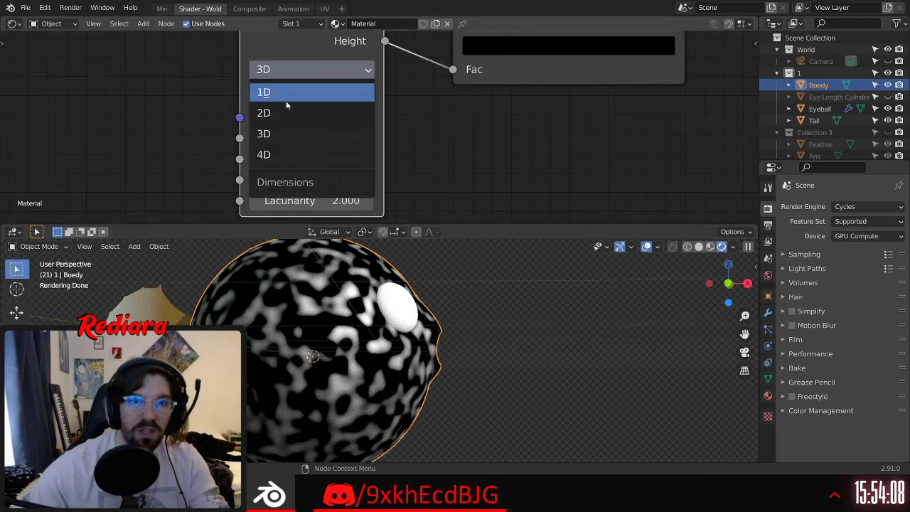
{"action": "left_click", "coordinate": [285, 154]}
Step: Try the Hetero Terrain, Ridged Multifractal and Hybrid Multifractal types on the Musgrave Texture and return it to fBM
{"action": "left_click", "coordinate": [310, 95]}
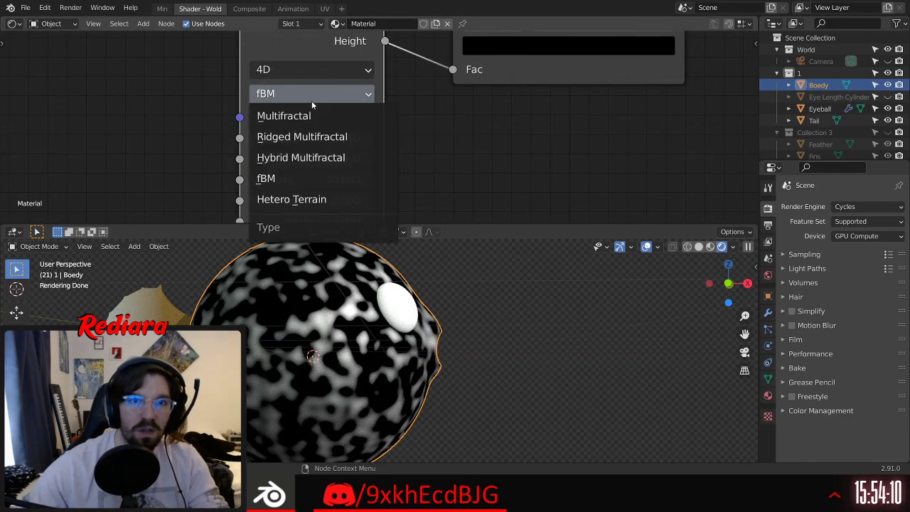
{"action": "left_click", "coordinate": [309, 200]}
{"action": "left_click", "coordinate": [310, 93]}
{"action": "left_click", "coordinate": [302, 136]}
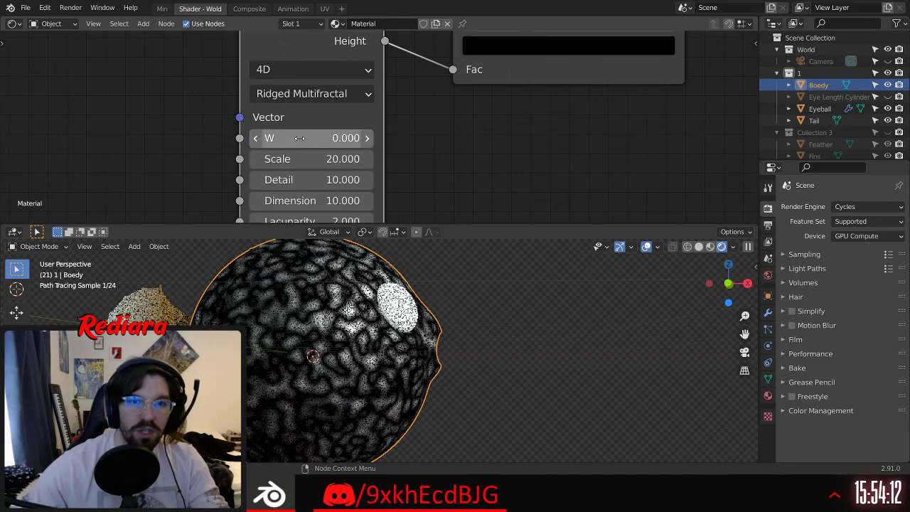
{"action": "left_click", "coordinate": [322, 93]}
{"action": "left_click", "coordinate": [311, 156]}
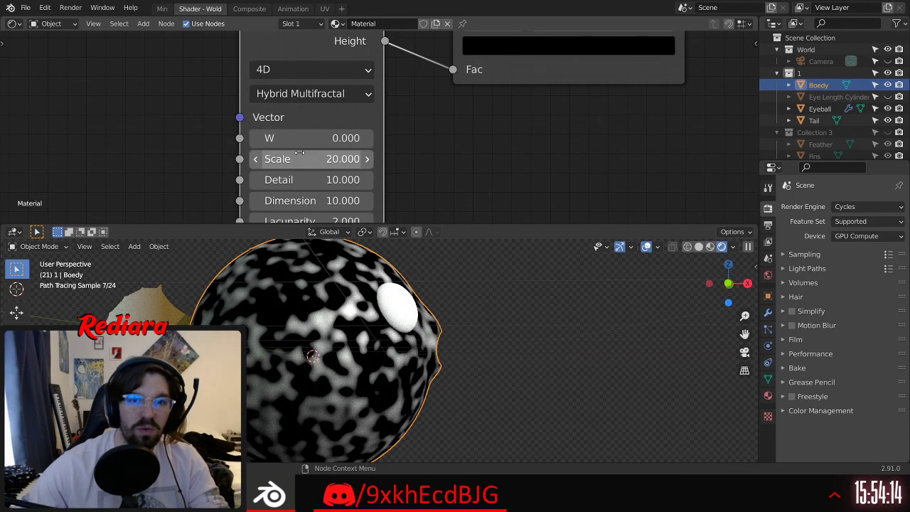
{"action": "left_click", "coordinate": [309, 93]}
{"action": "left_click", "coordinate": [292, 158]}
{"action": "left_click", "coordinate": [311, 94]}
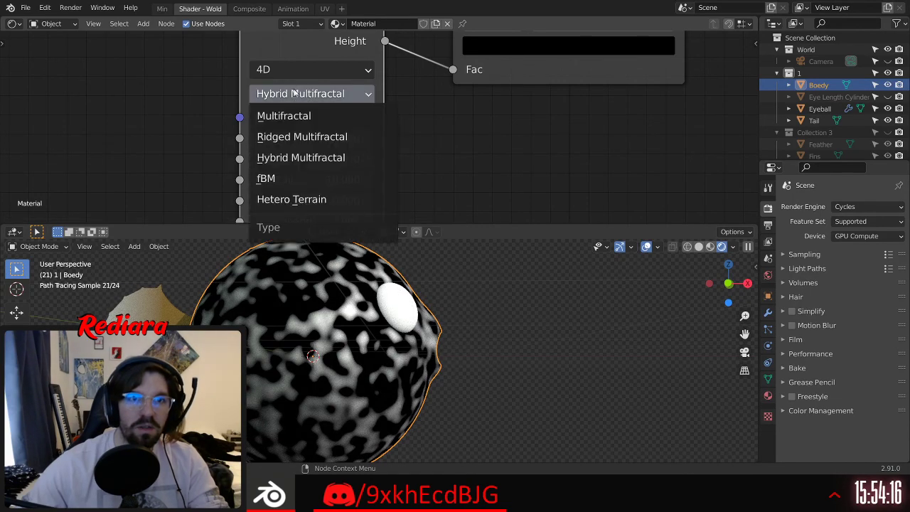
{"action": "left_click", "coordinate": [285, 179]}
Step: Raise the Musgrave Texture's lacunarity to 49.7
{"action": "middle_click_drag", "start_coordinate": [284, 214], "coordinate": [314, 151]}
{"action": "left_click_drag", "start_coordinate": [327, 162], "coordinate": [440, 161]}
{"action": "scroll", "coordinate": [352, 178], "scroll_direction": "down", "scroll_amount": 4}
{"action": "middle_click_drag", "start_coordinate": [434, 143], "coordinate": [426, 145]}
{"action": "middle_click_drag", "start_coordinate": [378, 379], "coordinate": [411, 347]}
{"action": "middle_click_drag", "start_coordinate": [342, 33], "coordinate": [408, 121]}
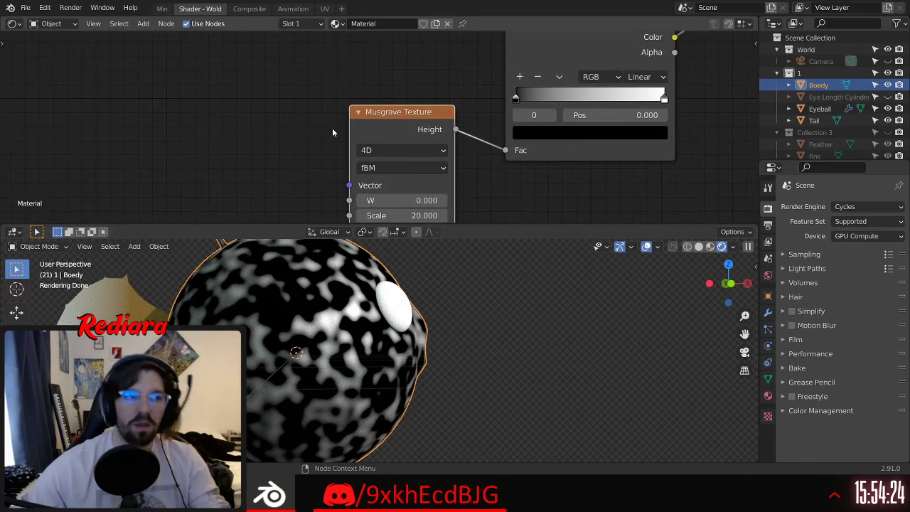
Step: Add a Voronoi Texture node and connect its Position output to the Musgrave Texture's Vector input
{"action": "scroll", "coordinate": [358, 85], "scroll_direction": "down", "scroll_amount": 2}
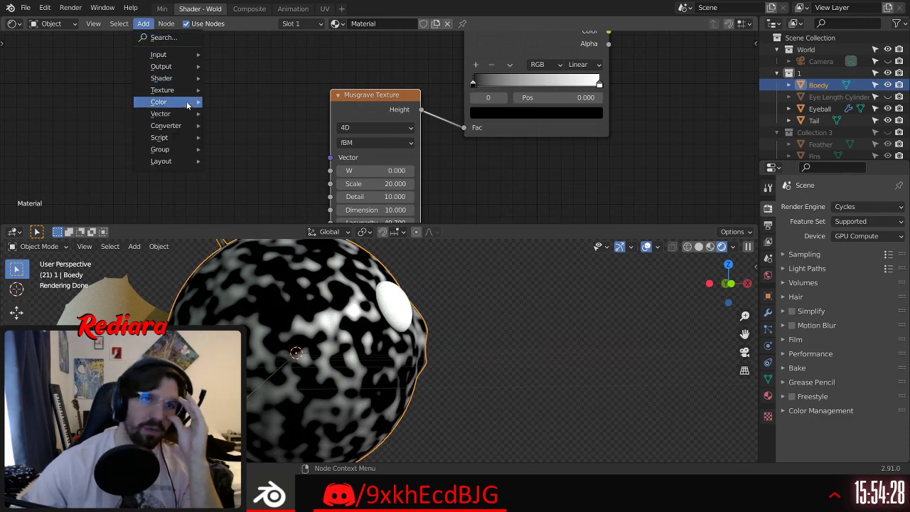
{"action": "mouse_move", "coordinate": [178, 92]}
{"action": "left_click", "coordinate": [245, 230]}
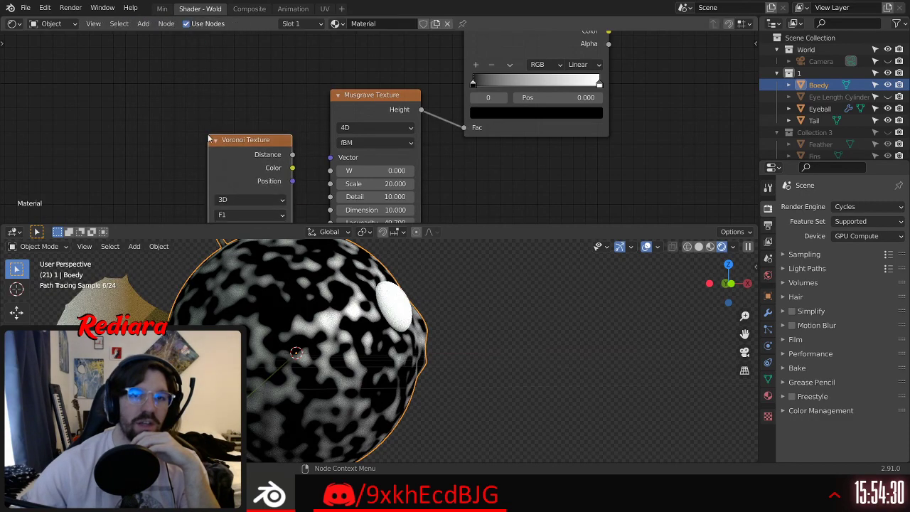
{"action": "left_click_drag", "start_coordinate": [327, 163], "coordinate": [330, 160]}
Step: Set the scale of the Voronoi Texture feeding the Musgrave node to 100
{"action": "middle_click_drag", "start_coordinate": [306, 139], "coordinate": [329, 57]}
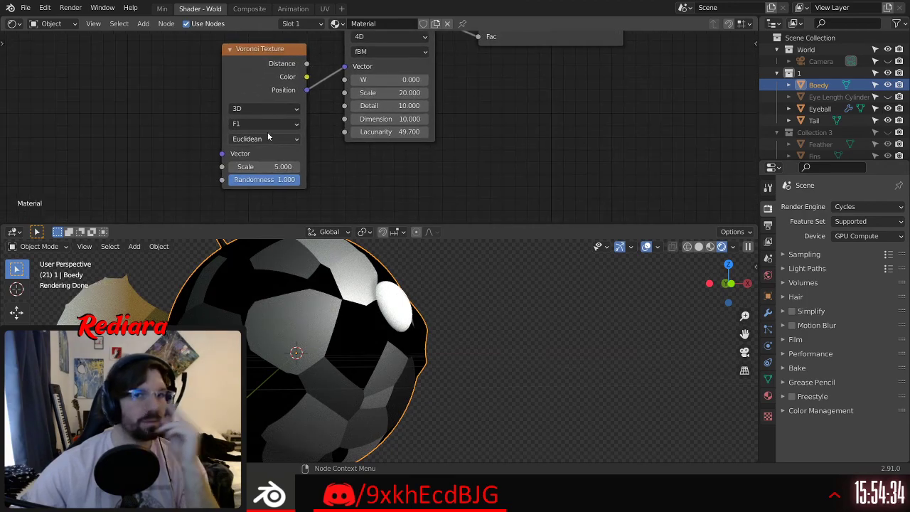
{"action": "left_click", "coordinate": [263, 160]}
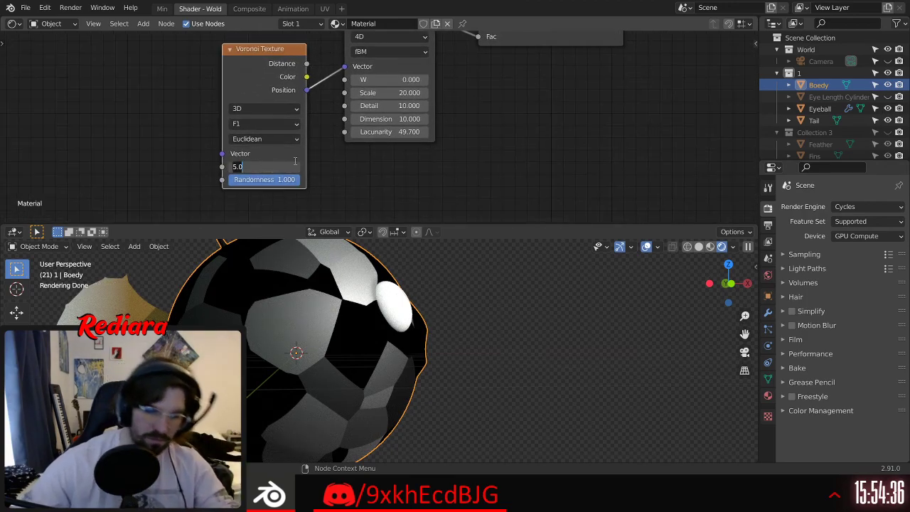
{"action": "type", "text": "100"}
{"action": "key", "text": "Return"}
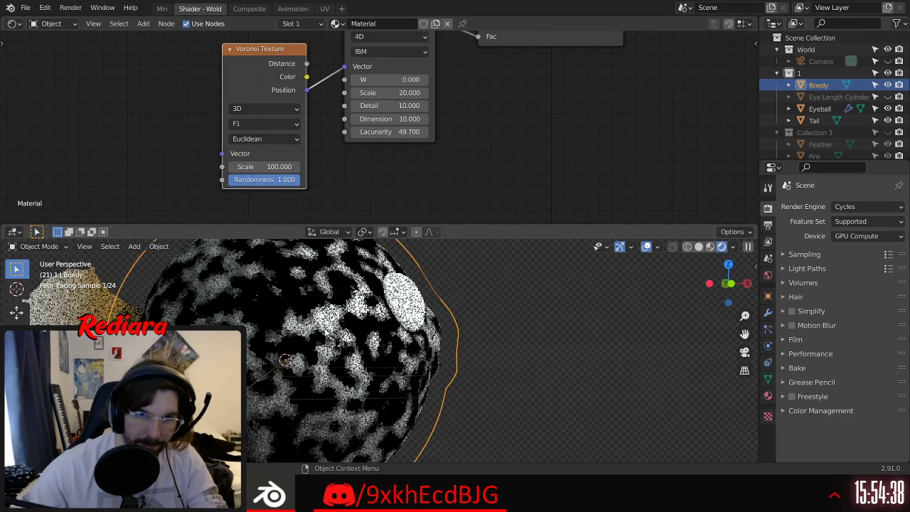
Step: Change the Voronoi Texture's distance metric to Minkowski after trying the other metrics
{"action": "left_click", "coordinate": [263, 139]}
{"action": "left_click", "coordinate": [256, 169]}
{"action": "left_click", "coordinate": [270, 179]}
{"action": "left_click", "coordinate": [267, 140]}
{"action": "left_click", "coordinate": [256, 192]}
{"action": "scroll", "coordinate": [320, 284], "scroll_direction": "up", "scroll_amount": 5}
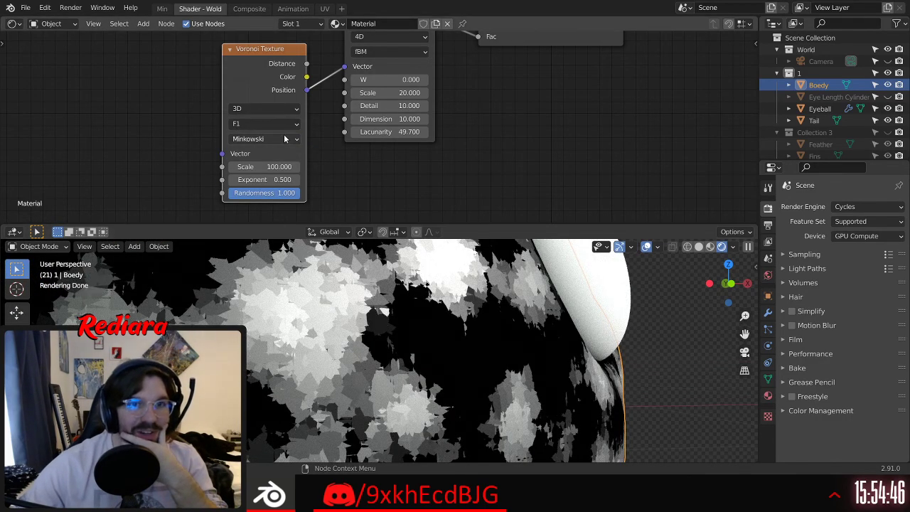
Step: Set the Voronoi Texture's feature to Smooth F1 and its dimensions to 4D, and inspect the pattern on the body
{"action": "left_click", "coordinate": [268, 124]}
{"action": "left_click", "coordinate": [266, 164]}
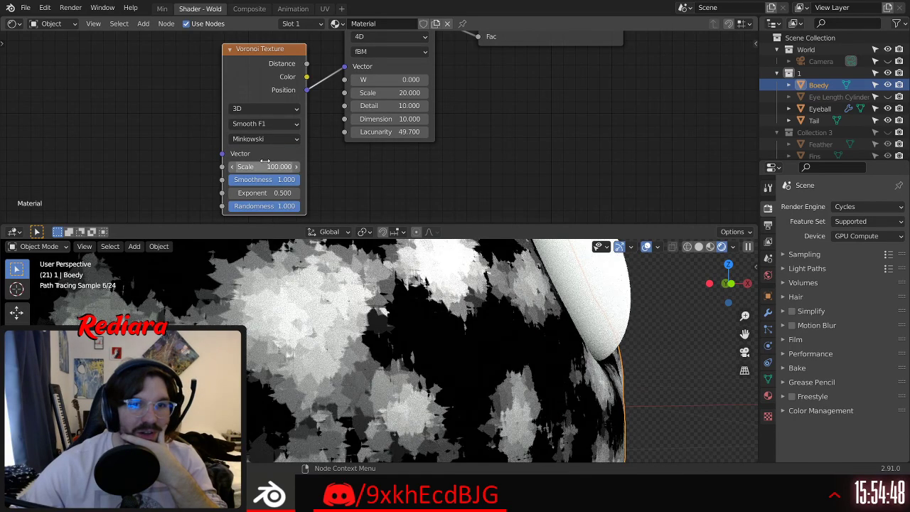
{"action": "left_click", "coordinate": [256, 108]}
{"action": "left_click", "coordinate": [257, 163]}
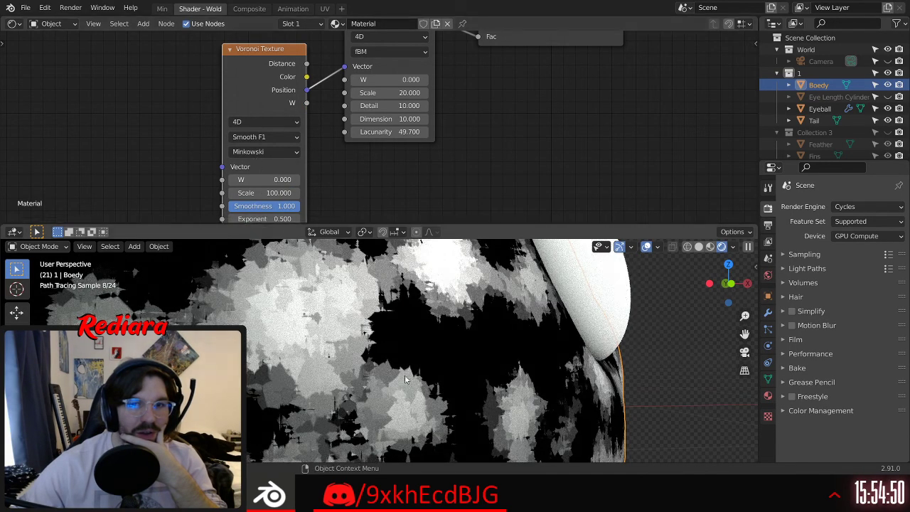
{"action": "scroll", "coordinate": [427, 349], "scroll_direction": "down", "scroll_amount": 3}
{"action": "scroll", "coordinate": [379, 334], "scroll_direction": "up", "scroll_amount": 4}
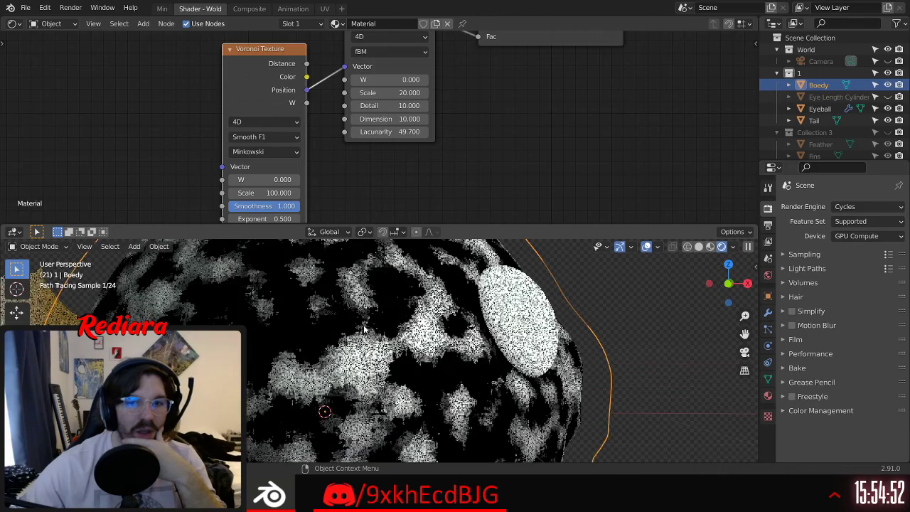
{"action": "scroll", "coordinate": [378, 335], "scroll_direction": "down", "scroll_amount": 4}
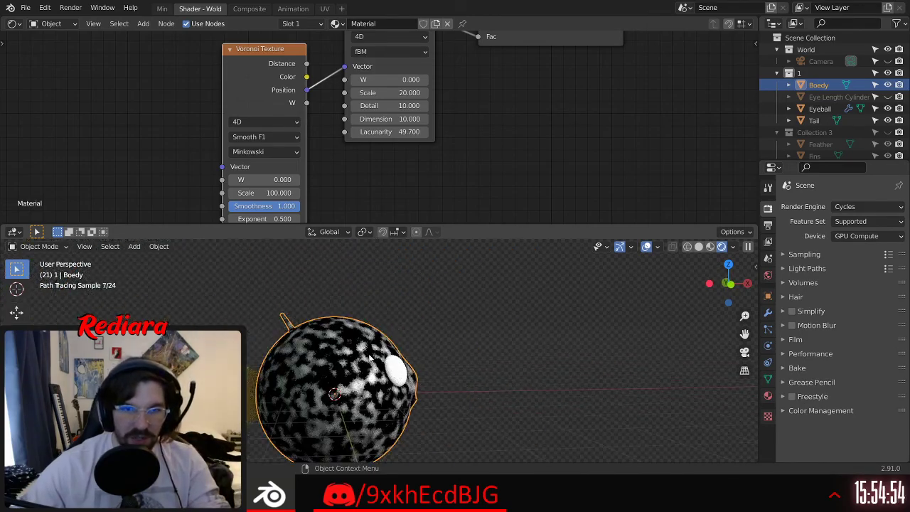
Step: Set the Musgrave Texture's scale to 50 and examine the finer pattern up close
{"action": "middle_click_drag", "start_coordinate": [392, 87], "coordinate": [369, 74]}
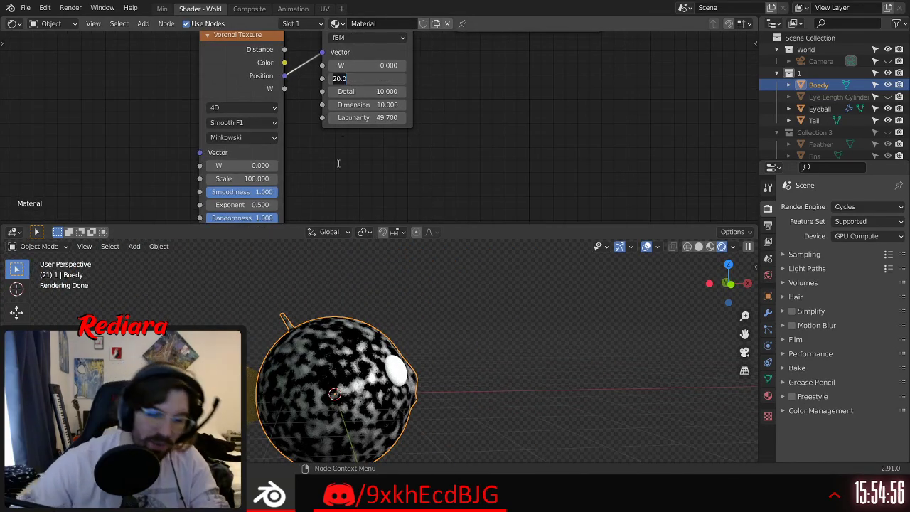
{"action": "key", "text": "Return"}
{"action": "scroll", "coordinate": [353, 326], "scroll_direction": "up", "scroll_amount": 4}
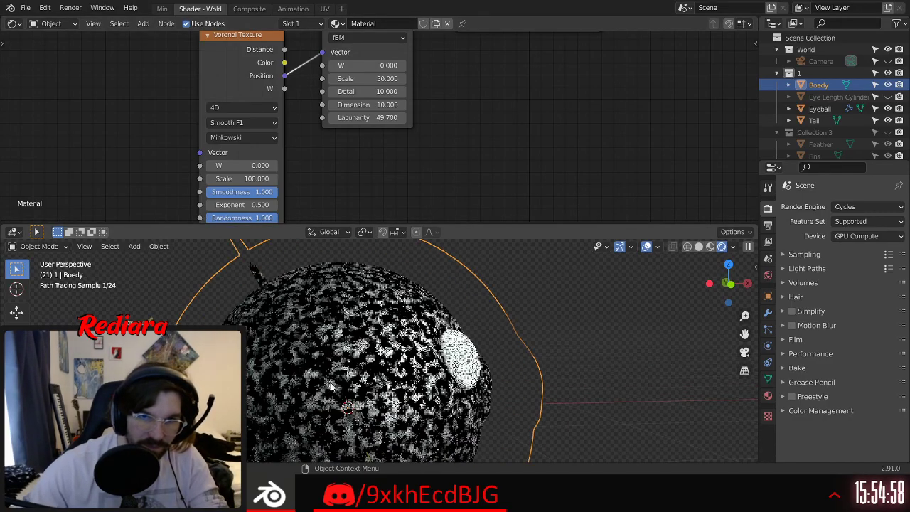
{"action": "scroll", "coordinate": [353, 326], "scroll_direction": "up", "scroll_amount": 5}
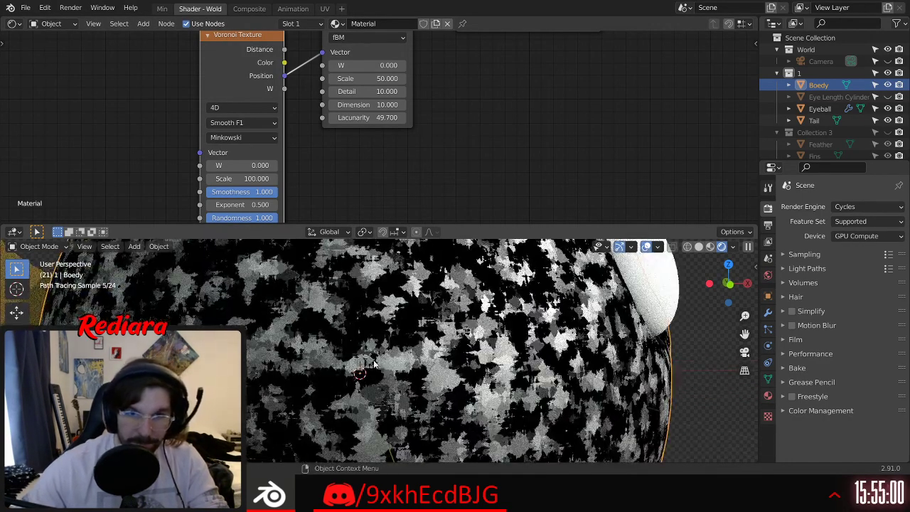
{"action": "scroll", "coordinate": [380, 362], "scroll_direction": "up", "scroll_amount": 1}
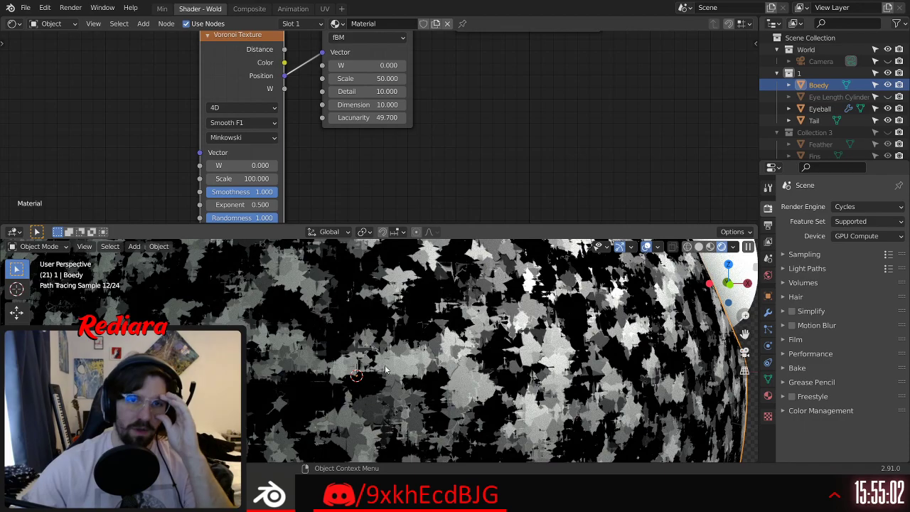
Step: Raise the Voronoi Texture's exponent to 1 and on to 2
{"action": "middle_click_drag", "start_coordinate": [355, 183], "coordinate": [366, 166]}
{"action": "scroll", "coordinate": [334, 190], "scroll_direction": "up", "scroll_amount": 3}
{"action": "left_click", "coordinate": [252, 186]}
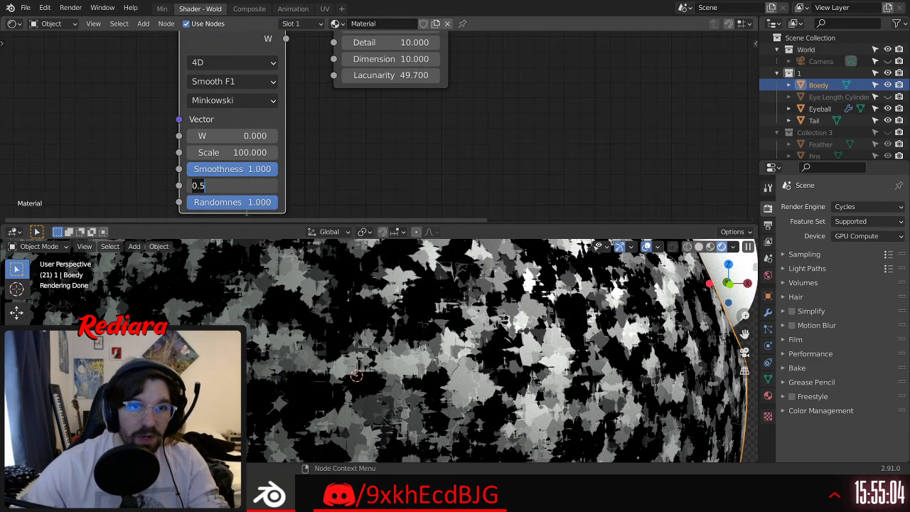
{"action": "type", "text": "1"}
{"action": "key", "text": "Return"}
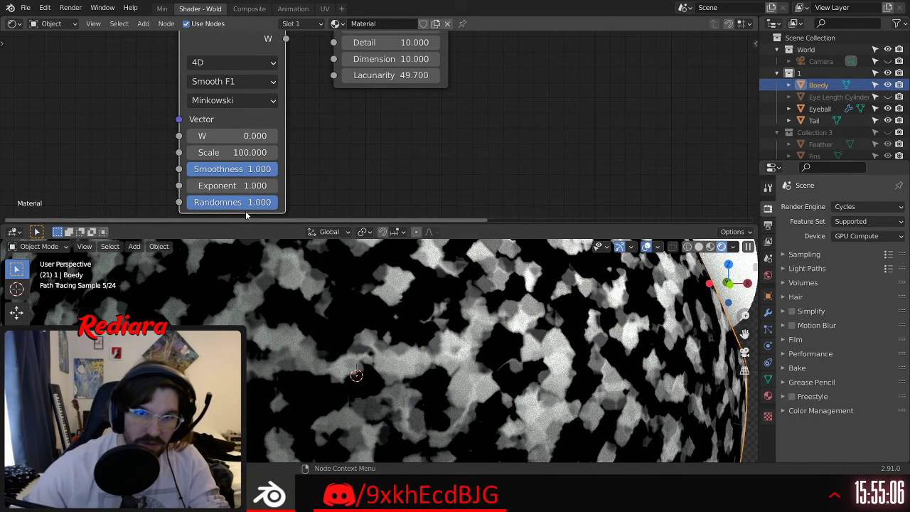
{"action": "left_click", "coordinate": [241, 187]}
{"action": "type", "text": "2"}
{"action": "key", "text": "Return"}
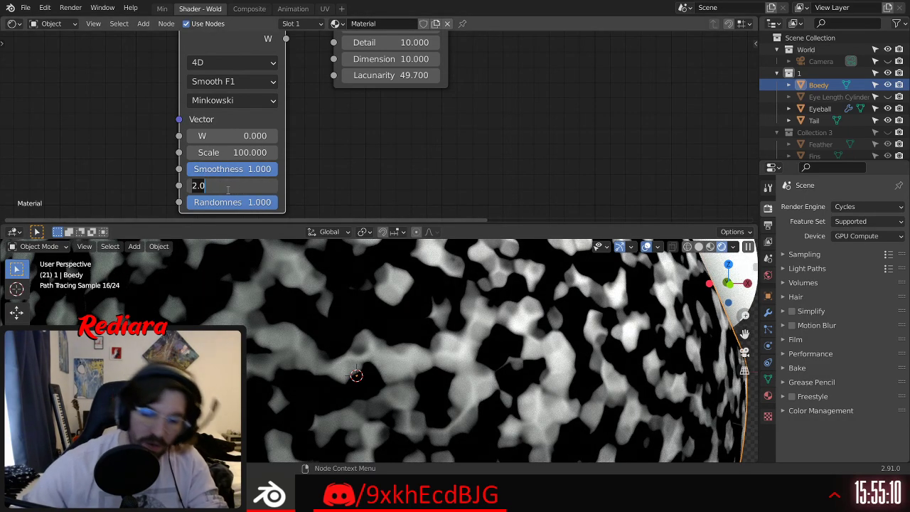
Step: Lower the Voronoi Texture's exponent to 0.7, raise it to 0.8, and inspect the pattern across the whole body
{"action": "type", "text": "0.7"}
{"action": "key", "text": "Return"}
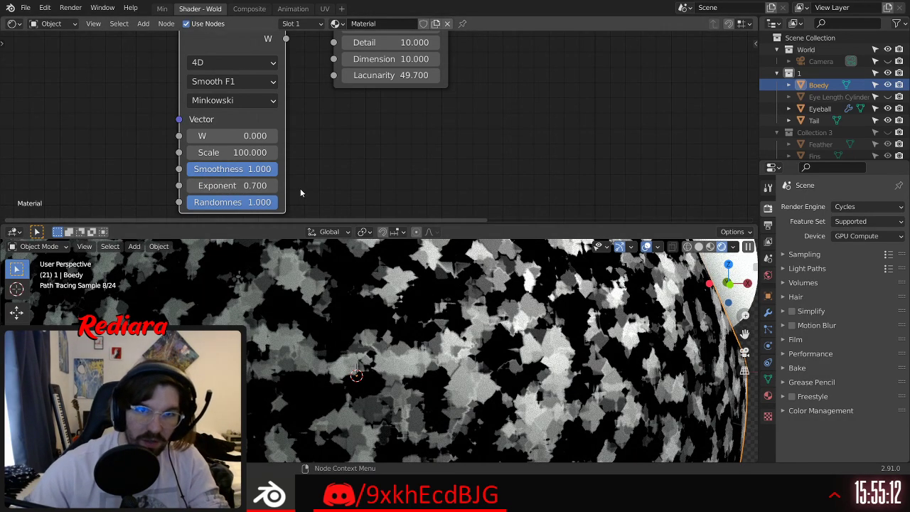
{"action": "key", "text": "Return"}
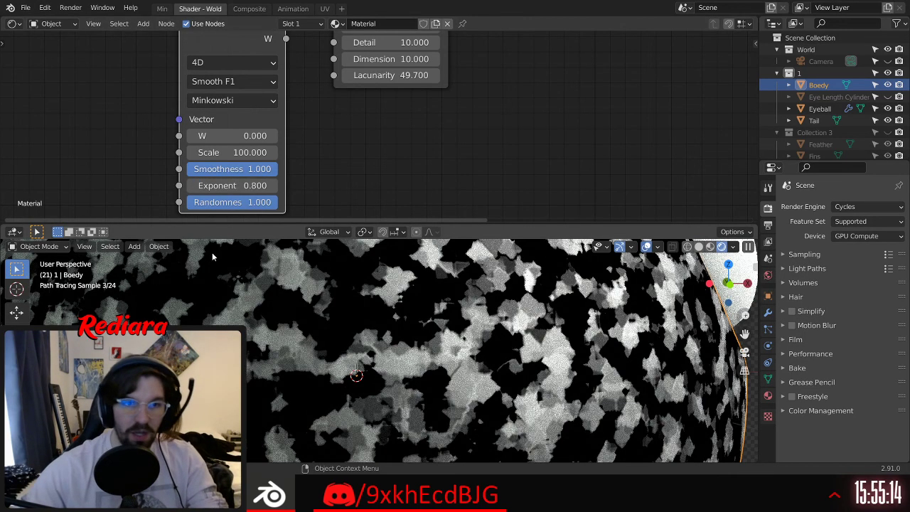
{"action": "scroll", "coordinate": [335, 295], "scroll_direction": "down", "scroll_amount": 6}
{"action": "scroll", "coordinate": [392, 311], "scroll_direction": "down", "scroll_amount": 2}
{"action": "middle_click_drag", "start_coordinate": [392, 310], "coordinate": [375, 310]}
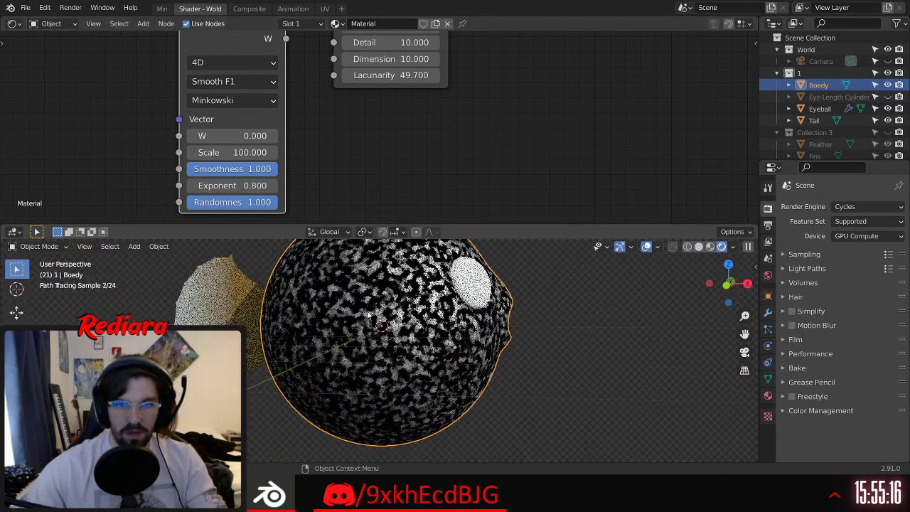
Step: Set the Voronoi Texture's scale to 80 and the Musgrave Texture's scale to 40, and check the body
{"action": "type", "text": "80"}
{"action": "key", "text": "Return"}
{"action": "middle_click_drag", "start_coordinate": [420, 60], "coordinate": [403, 99]}
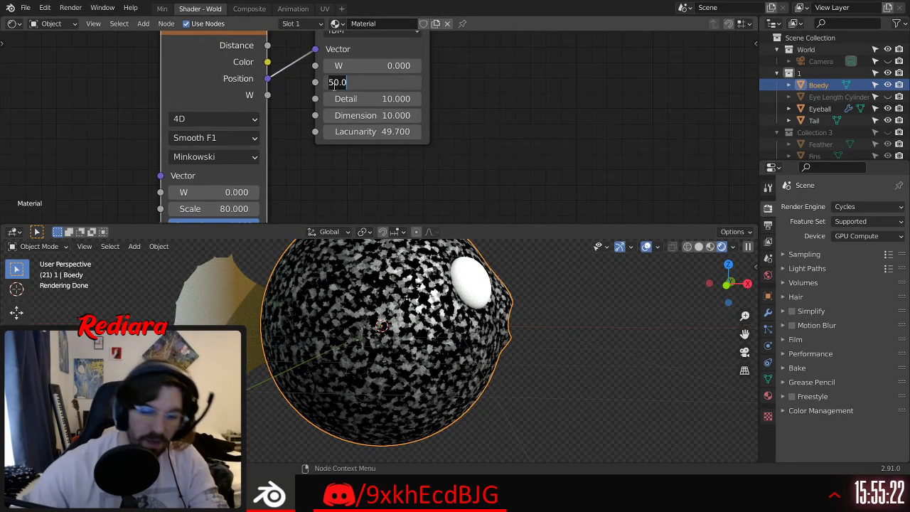
{"action": "key", "text": "Return"}
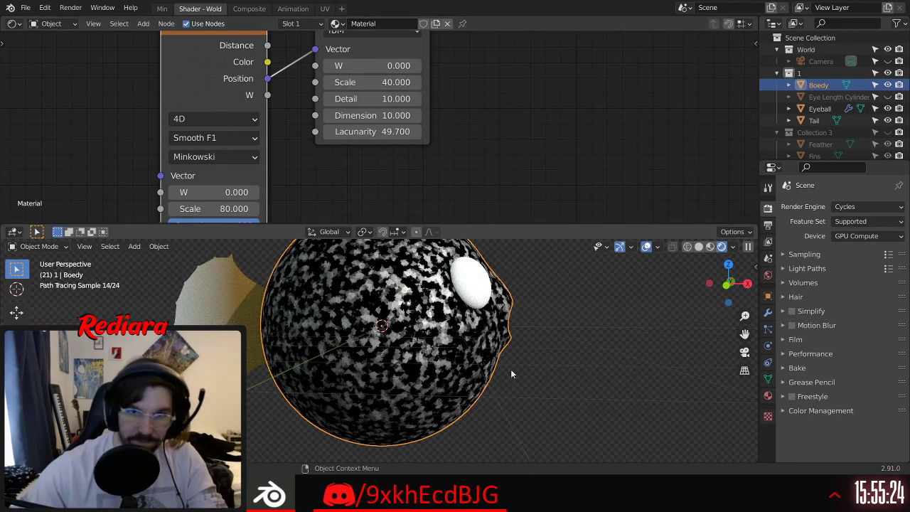
{"action": "scroll", "coordinate": [405, 338], "scroll_direction": "up", "scroll_amount": 4}
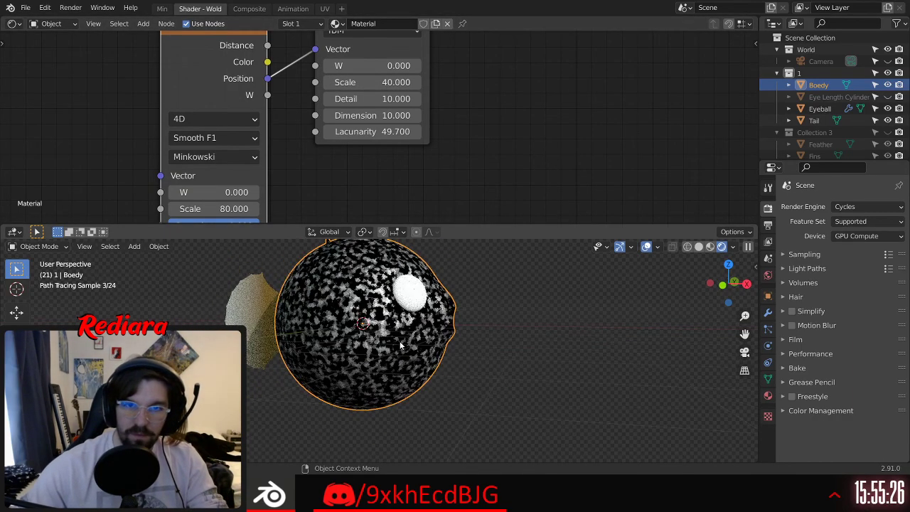
{"action": "scroll", "coordinate": [387, 319], "scroll_direction": "up", "scroll_amount": 1}
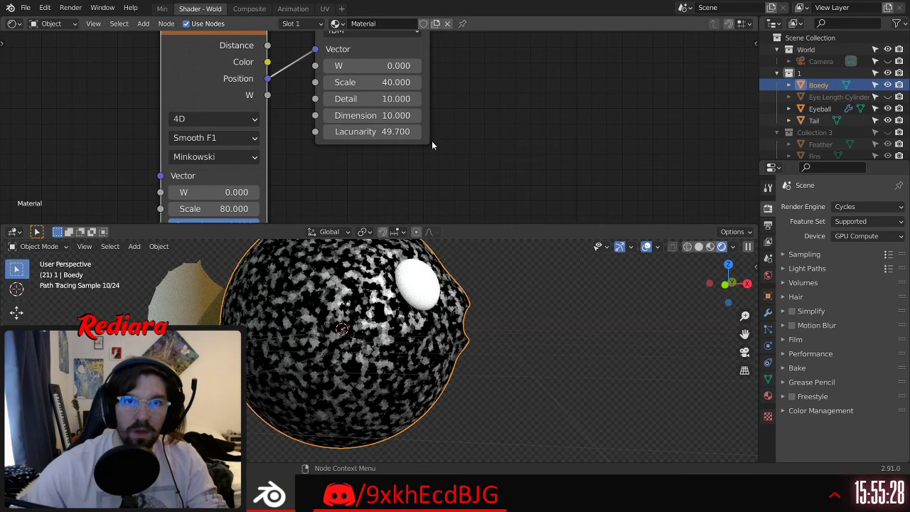
Step: Set both the detail and the dimension of the Musgrave Texture to 1
{"action": "scroll", "coordinate": [432, 141], "scroll_direction": "up", "scroll_amount": 1}
{"action": "left_click", "coordinate": [355, 87]}
{"action": "type", "text": "1"}
{"action": "key", "text": "Return"}
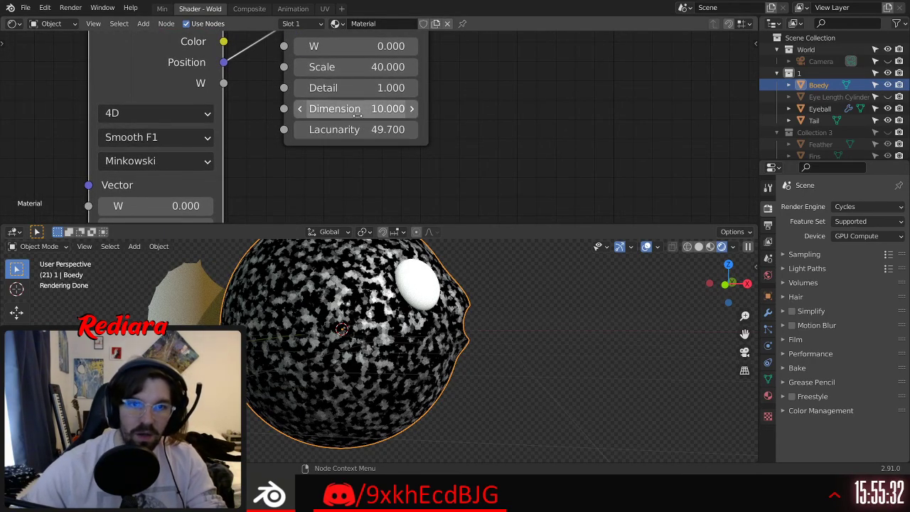
{"action": "left_click", "coordinate": [357, 114]}
{"action": "type", "text": "1"}
{"action": "key", "text": "Return"}
Step: Lower the Voronoi Texture's smoothness to 0
{"action": "middle_click_drag", "start_coordinate": [288, 207], "coordinate": [370, 105]}
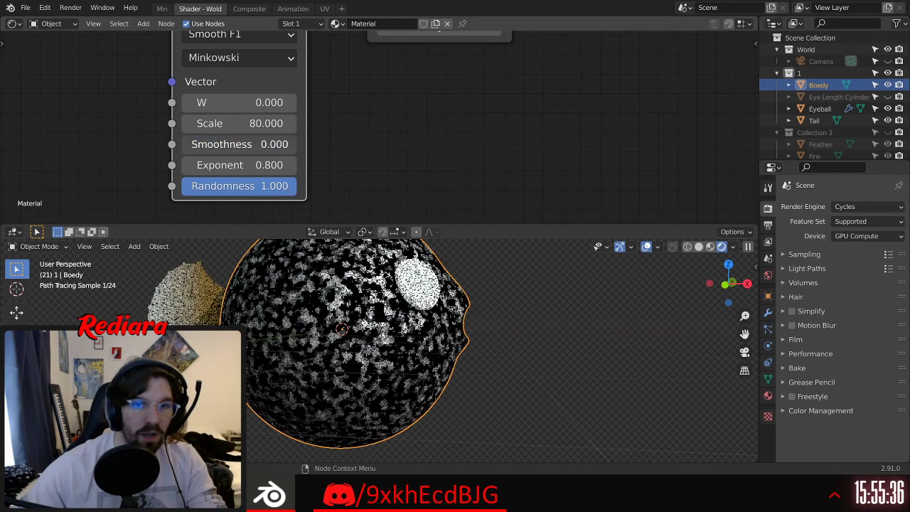
Step: Add a MixRGB node on the link between the lower ColorRamp and the Glossy BSDF
{"action": "scroll", "coordinate": [436, 141], "scroll_direction": "down", "scroll_amount": 2}
{"action": "middle_click_drag", "start_coordinate": [598, 47], "coordinate": [425, 109]}
{"action": "scroll", "coordinate": [501, 83], "scroll_direction": "down", "scroll_amount": 1}
{"action": "middle_click_drag", "start_coordinate": [502, 83], "coordinate": [336, 231]}
{"action": "scroll", "coordinate": [369, 69], "scroll_direction": "down", "scroll_amount": 3}
{"action": "middle_click_drag", "start_coordinate": [369, 70], "coordinate": [403, 146]}
{"action": "left_click", "coordinate": [147, 25]}
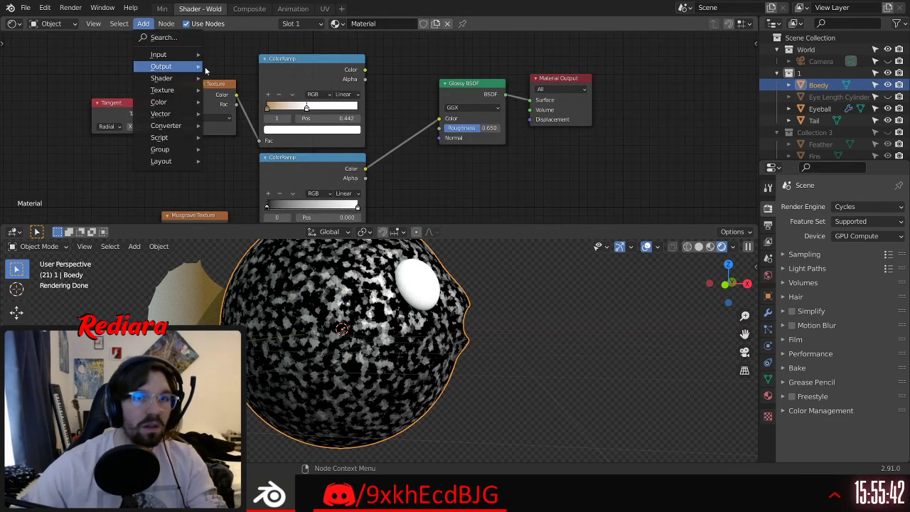
{"action": "mouse_move", "coordinate": [175, 80]}
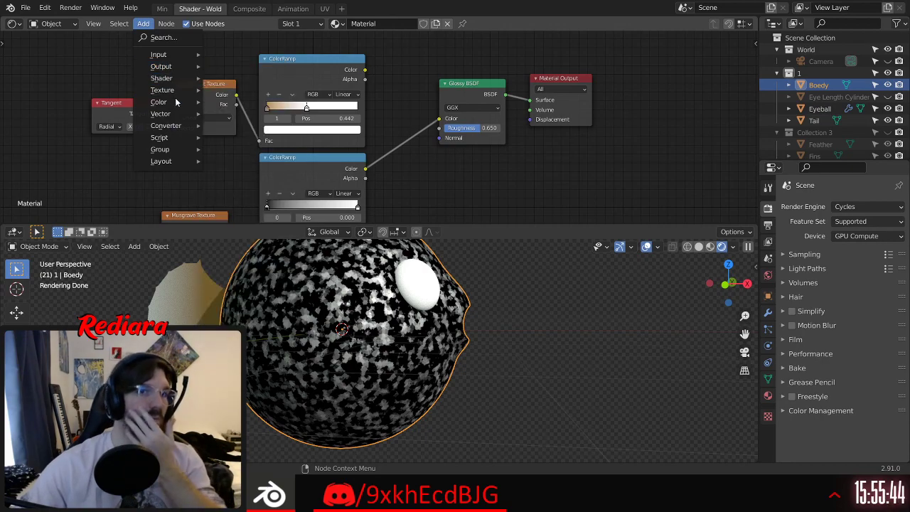
{"action": "mouse_move", "coordinate": [180, 105]}
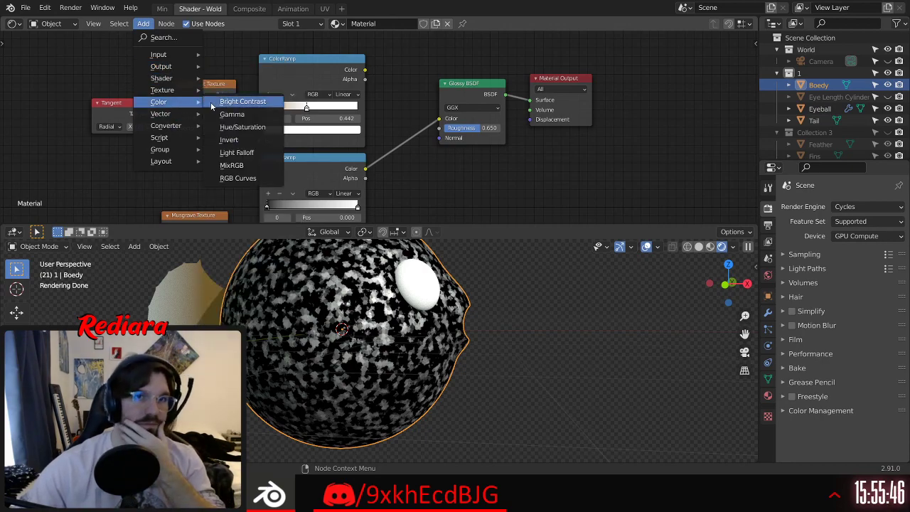
{"action": "left_click", "coordinate": [231, 165]}
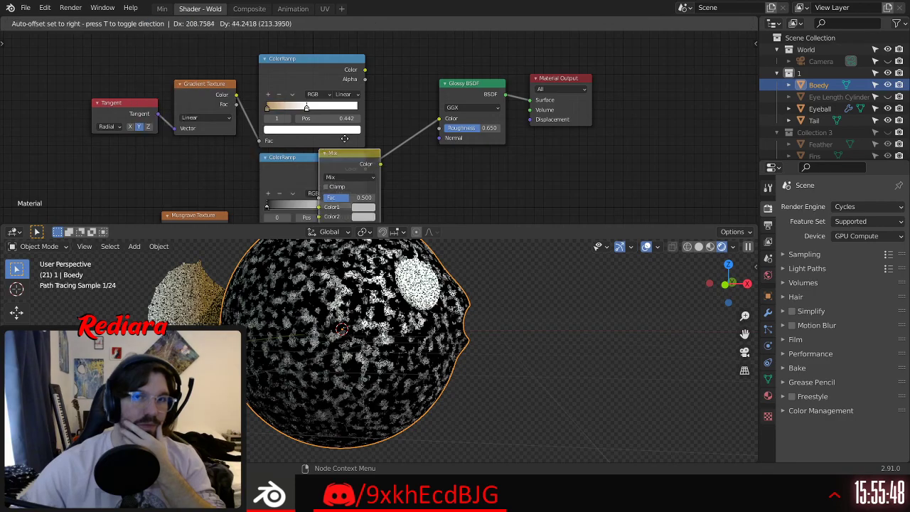
{"action": "left_click", "coordinate": [400, 94]}
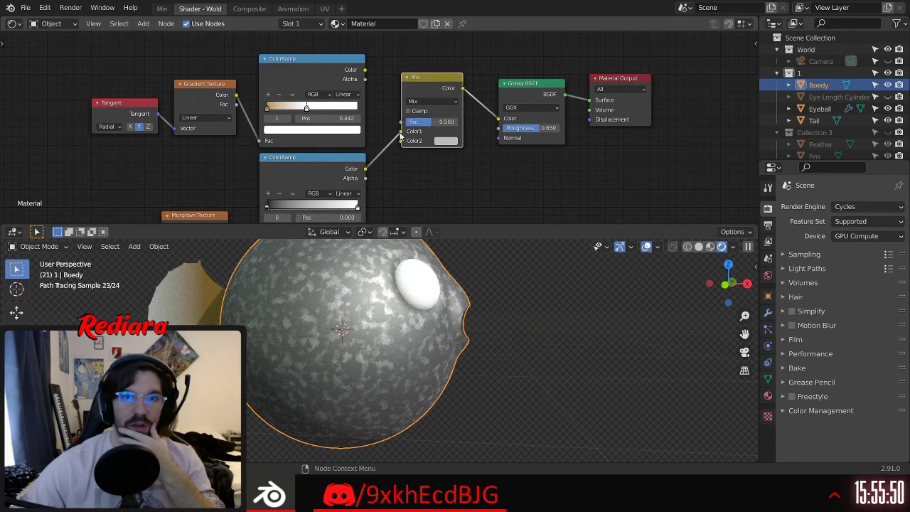
Step: Connect the lower ColorRamp's color to Color2 of the Mix node and the upper ColorRamp's color to Color1
{"action": "left_click_drag", "start_coordinate": [400, 140], "coordinate": [402, 130]}
{"action": "scroll", "coordinate": [314, 319], "scroll_direction": "up", "scroll_amount": 2}
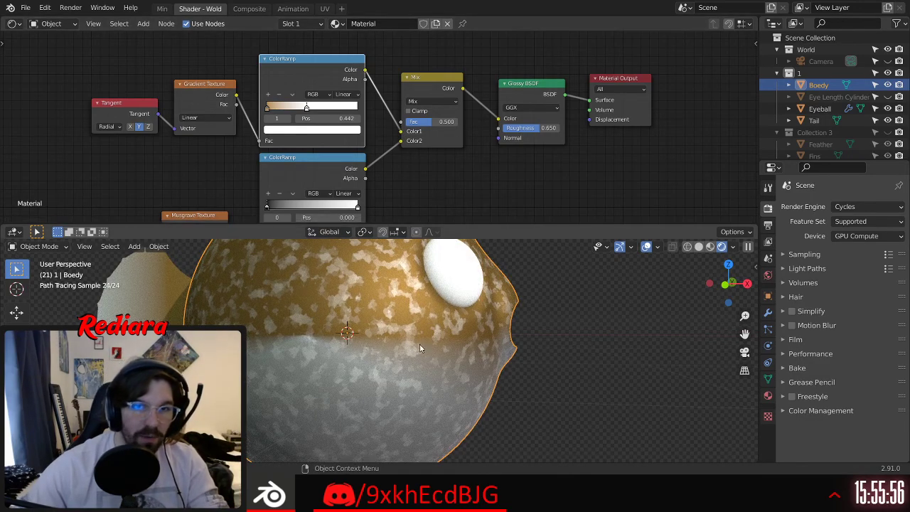
Step: Try moving the lower ColorRamp's white stop to 0.663, and return it to 1.000
{"action": "middle_click_drag", "start_coordinate": [399, 171], "coordinate": [415, 148]}
{"action": "left_click_drag", "start_coordinate": [373, 183], "coordinate": [343, 183]}
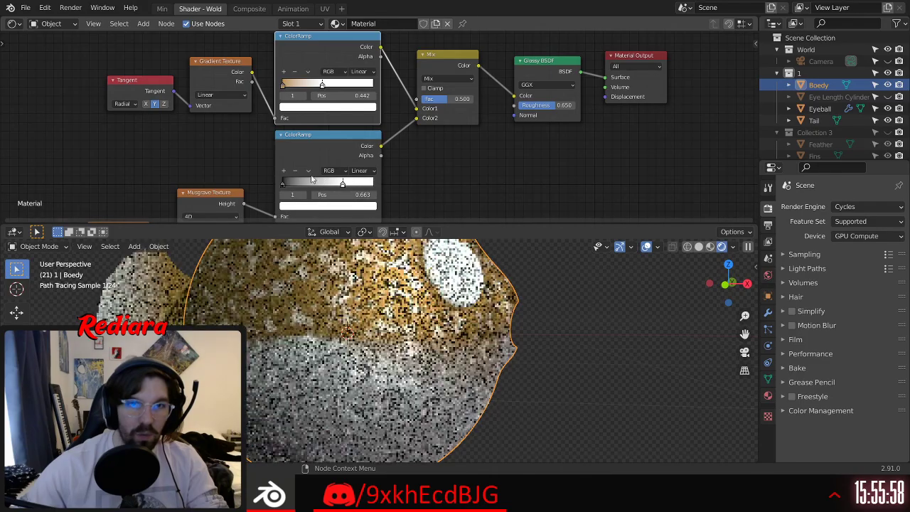
{"action": "left_click_drag", "start_coordinate": [283, 186], "coordinate": [245, 178]}
{"action": "left_click_drag", "start_coordinate": [346, 183], "coordinate": [503, 174]}
Step: Examine the mixed gradient and spot pattern around the fish's eyes, mouth and sides
{"action": "middle_click_drag", "start_coordinate": [578, 289], "coordinate": [411, 325]}
{"action": "scroll", "coordinate": [411, 326], "scroll_direction": "up", "scroll_amount": 3}
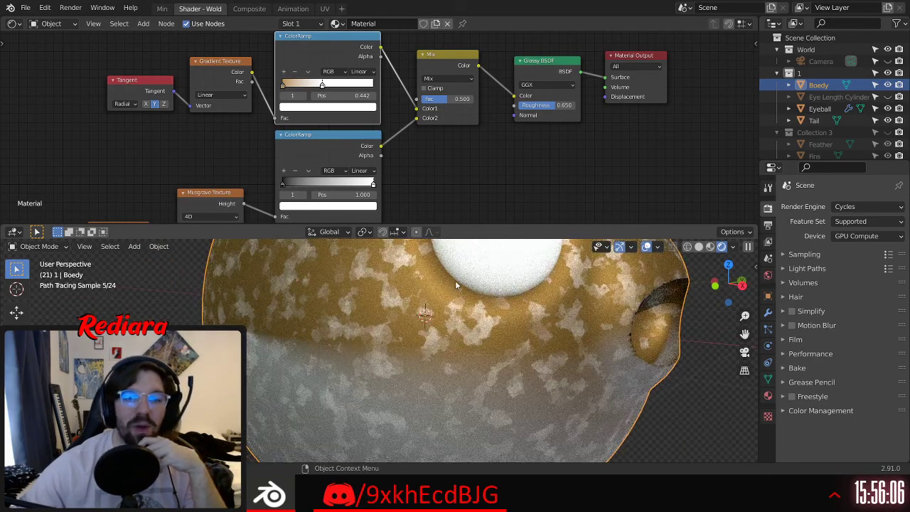
{"action": "scroll", "coordinate": [405, 328], "scroll_direction": "up", "scroll_amount": 3}
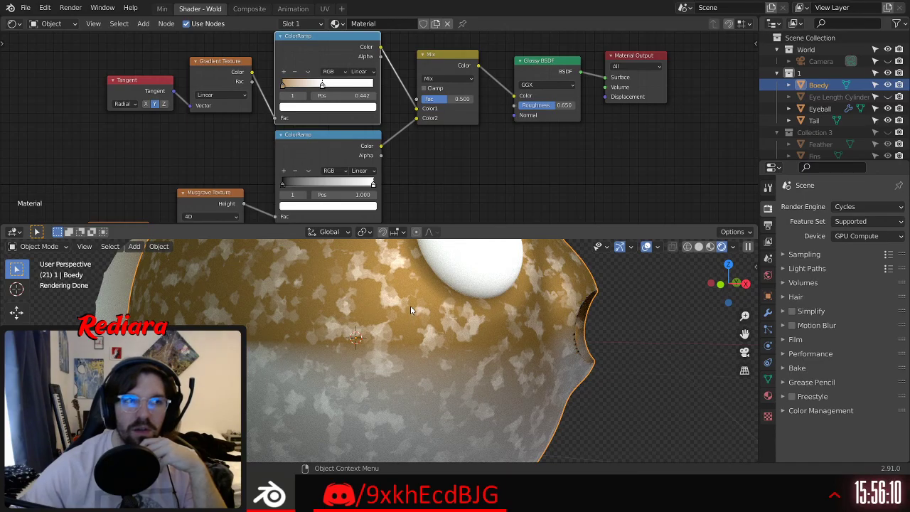
{"action": "scroll", "coordinate": [410, 306], "scroll_direction": "down", "scroll_amount": 5}
{"action": "middle_click_drag", "start_coordinate": [411, 305], "coordinate": [408, 325]}
{"action": "middle_click_drag", "start_coordinate": [367, 298], "coordinate": [325, 297]}
{"action": "scroll", "coordinate": [408, 335], "scroll_direction": "down", "scroll_amount": 5}
{"action": "scroll", "coordinate": [398, 299], "scroll_direction": "up", "scroll_amount": 5}
{"action": "scroll", "coordinate": [324, 297], "scroll_direction": "up", "scroll_amount": 2}
{"action": "middle_click_drag", "start_coordinate": [446, 168], "coordinate": [452, 155]}
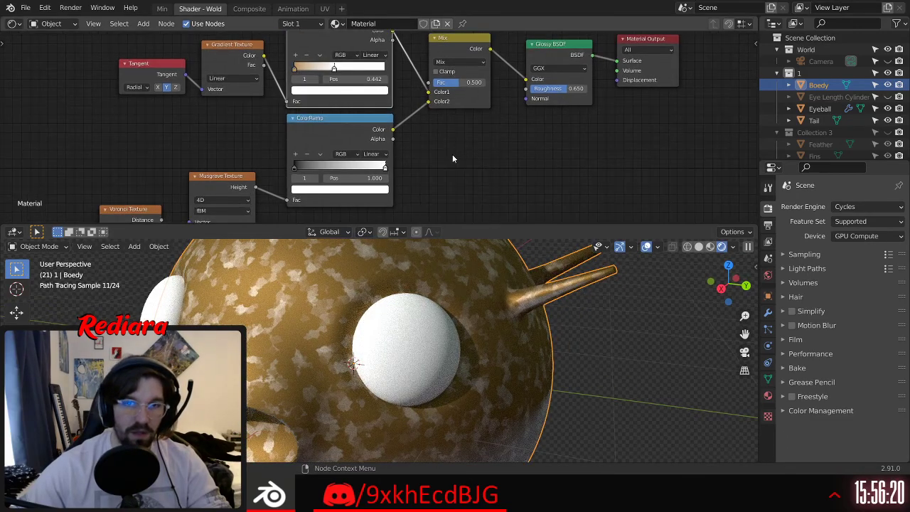
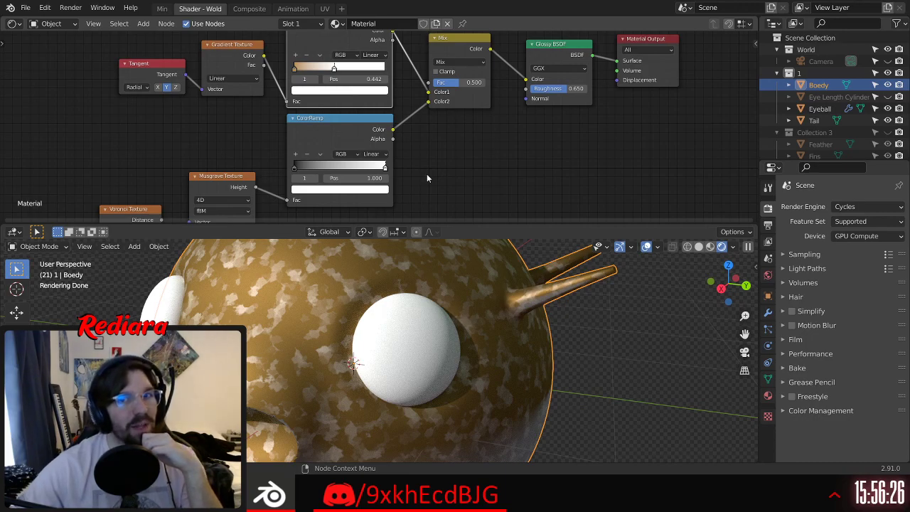
Step: Try the Darken, Multiply, Color Burn and Screen blending modes on the Mix node, and toggle Clamp
{"action": "left_click", "coordinate": [479, 62]}
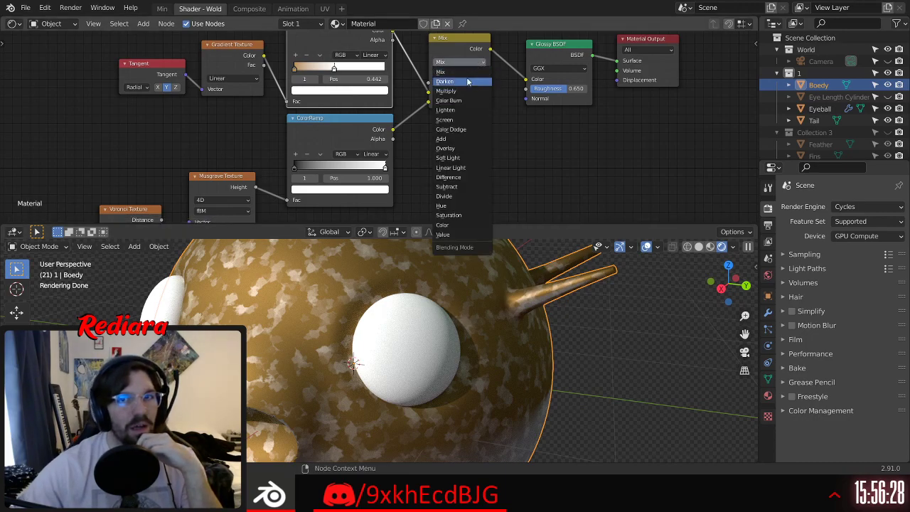
{"action": "left_click", "coordinate": [468, 82]}
{"action": "left_click", "coordinate": [459, 62]}
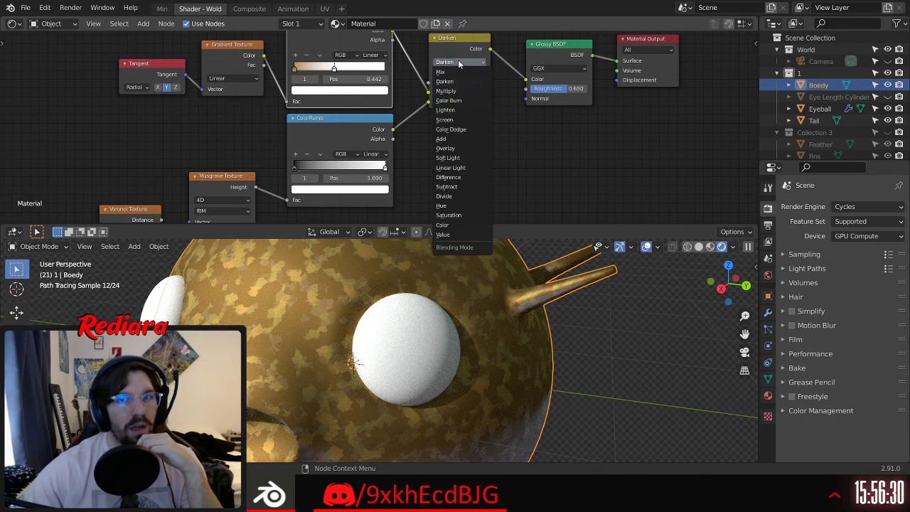
{"action": "left_click", "coordinate": [454, 91]}
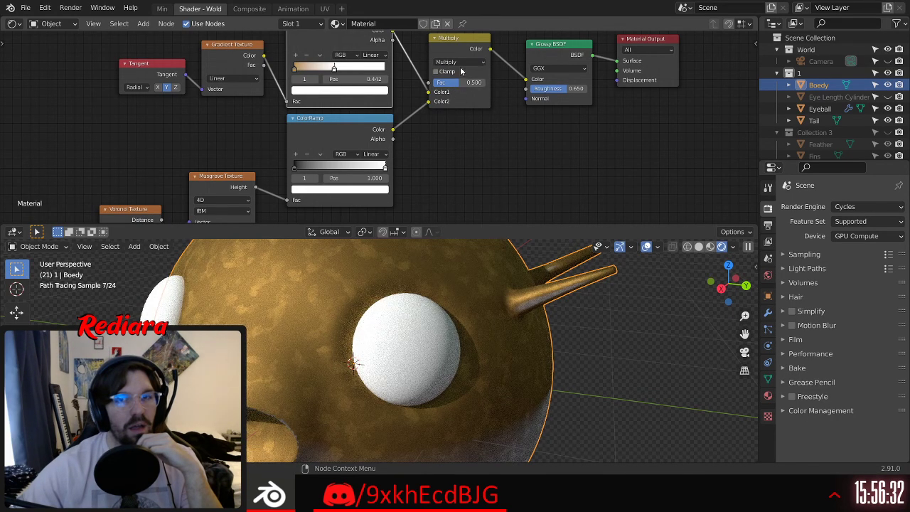
{"action": "left_click", "coordinate": [461, 62]}
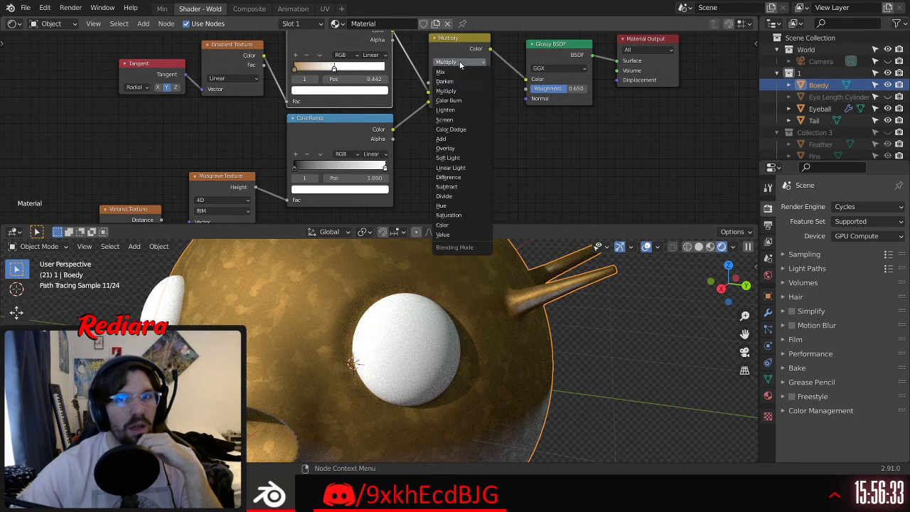
{"action": "left_click", "coordinate": [460, 100]}
{"action": "left_click", "coordinate": [461, 63]}
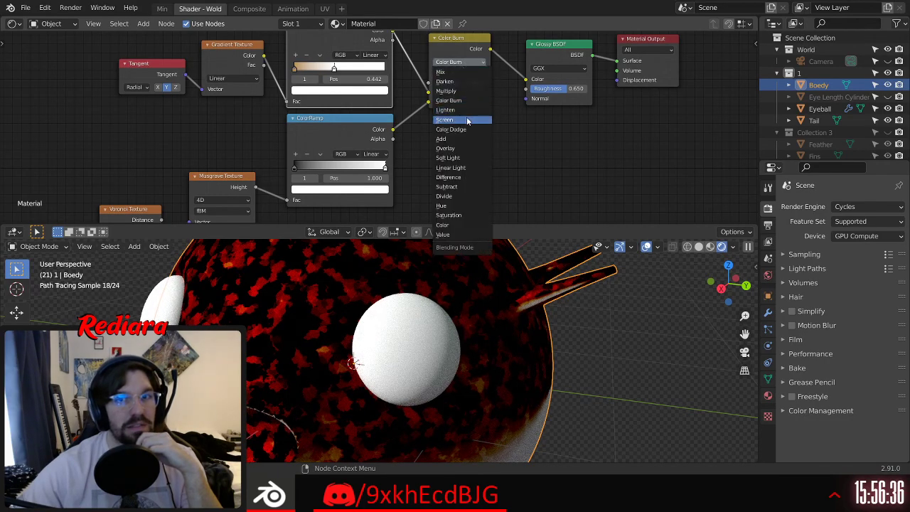
{"action": "left_click", "coordinate": [467, 120]}
{"action": "left_click", "coordinate": [443, 73]}
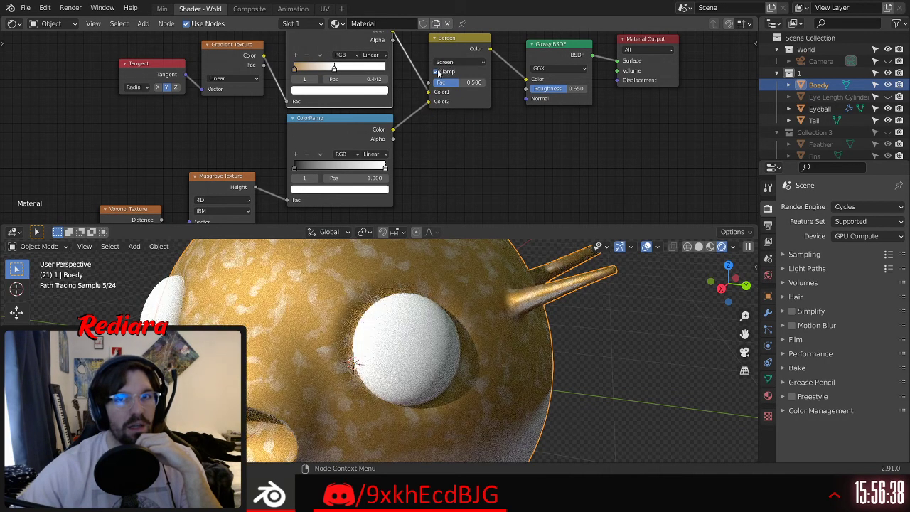
Step: Try the Linear Light and Overlay blending modes on the node mixing the two ColorRamps
{"action": "left_click", "coordinate": [453, 63]}
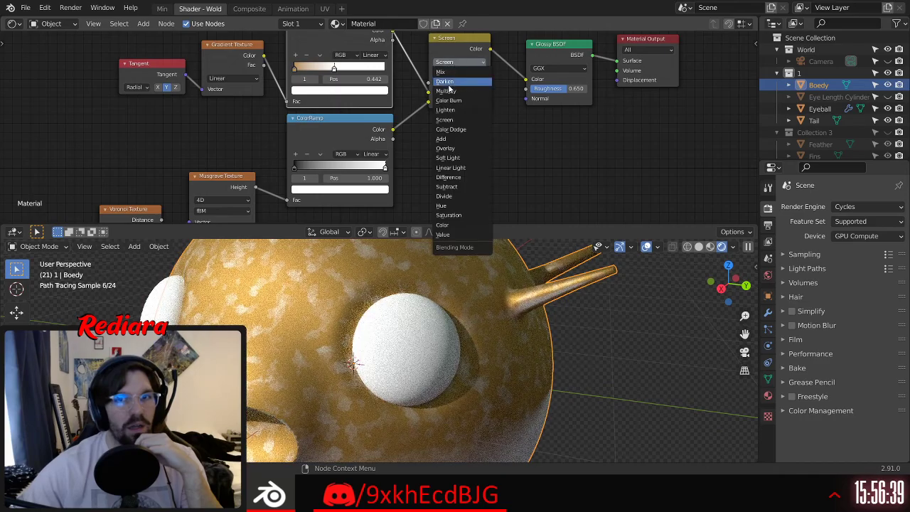
{"action": "left_click", "coordinate": [466, 168]}
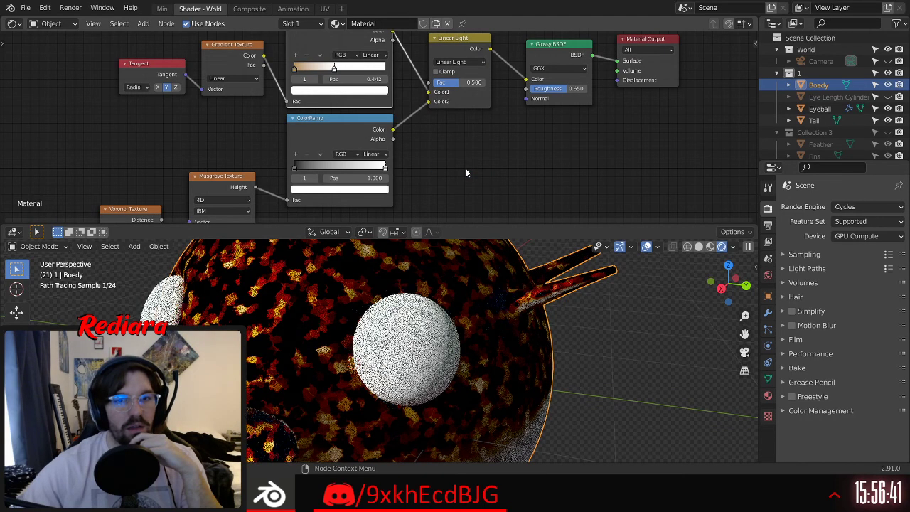
{"action": "left_click", "coordinate": [478, 63]}
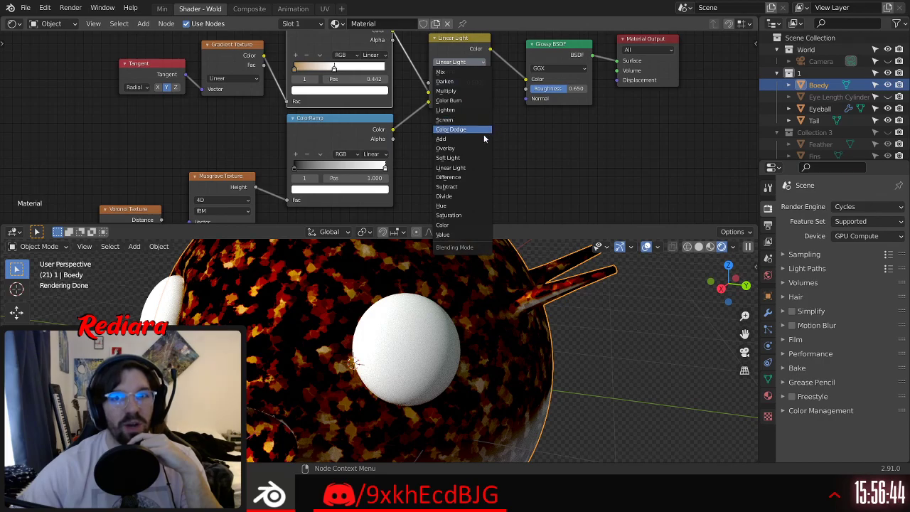
{"action": "left_click", "coordinate": [455, 148]}
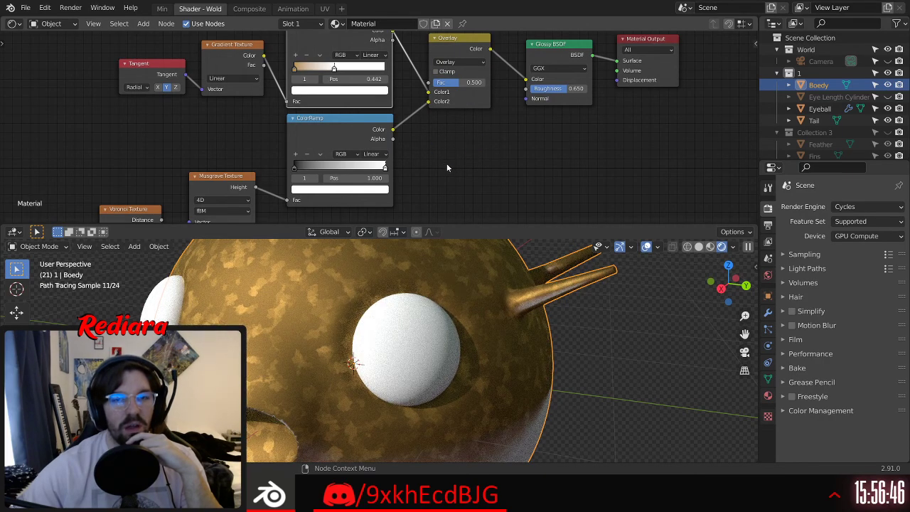
{"action": "middle_click_drag", "start_coordinate": [438, 167], "coordinate": [448, 166]}
{"action": "left_click", "coordinate": [394, 169]}
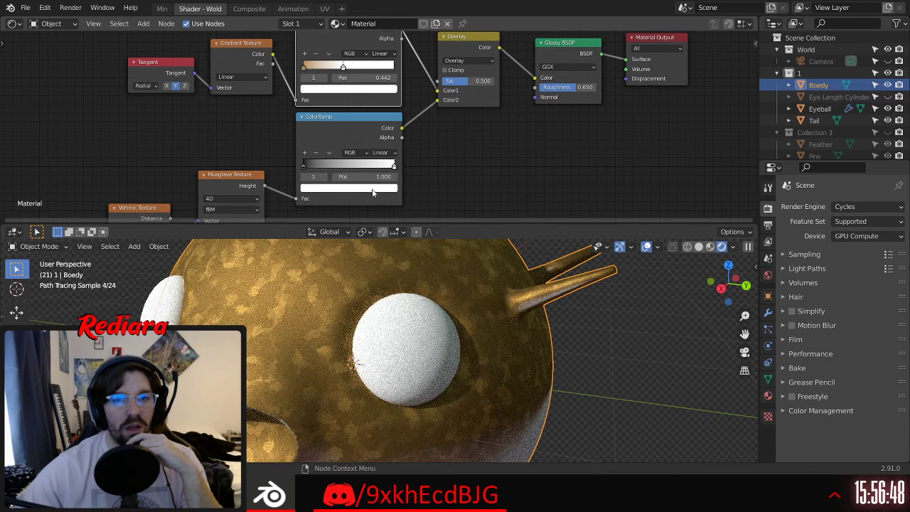
Step: Examine the Overlay result from several sides, especially the transition between the golden back and pale belly
{"action": "mouse_move", "coordinate": [427, 313]}
{"action": "middle_mouse_down"}
{"action": "mouse_move", "coordinate": [441, 311]}
{"action": "mouse_move", "coordinate": [384, 325]}
{"action": "middle_mouse_up"}
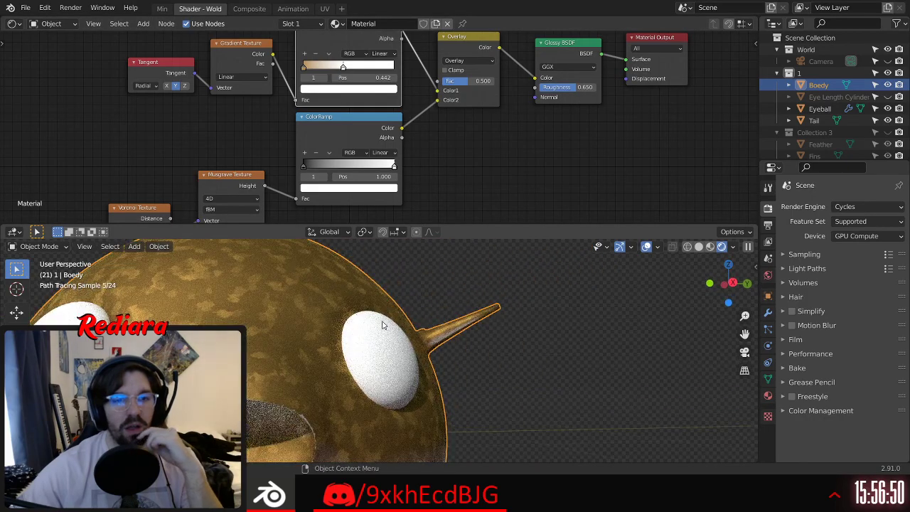
{"action": "scroll", "coordinate": [359, 354], "scroll_direction": "down", "scroll_amount": 5}
{"action": "mouse_move", "coordinate": [422, 374]}
{"action": "middle_mouse_down"}
{"action": "mouse_move", "coordinate": [384, 382]}
{"action": "mouse_move", "coordinate": [398, 385]}
{"action": "mouse_move", "coordinate": [328, 368]}
{"action": "mouse_move", "coordinate": [354, 346]}
{"action": "middle_mouse_up"}
{"action": "scroll", "coordinate": [389, 399], "scroll_direction": "up", "scroll_amount": 5}
{"action": "scroll", "coordinate": [399, 385], "scroll_direction": "down", "scroll_amount": 2}
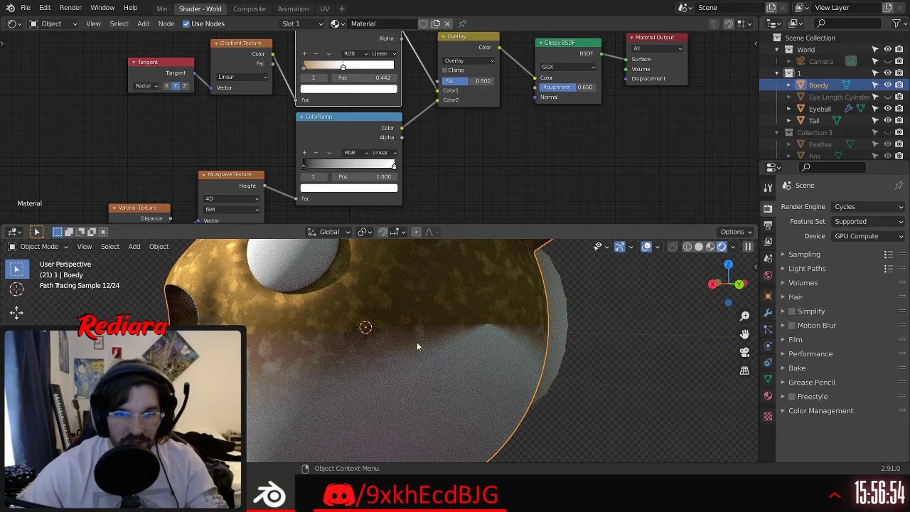
{"action": "middle_click_drag", "start_coordinate": [466, 339], "coordinate": [288, 325]}
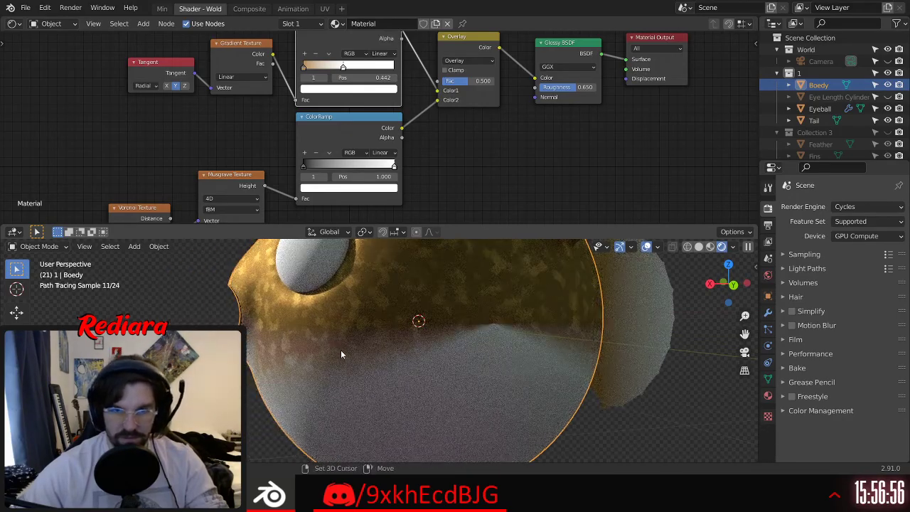
{"action": "middle_click_drag", "start_coordinate": [338, 350], "coordinate": [413, 346], "text": "shift"}
{"action": "scroll", "coordinate": [417, 341], "scroll_direction": "up", "scroll_amount": 4}
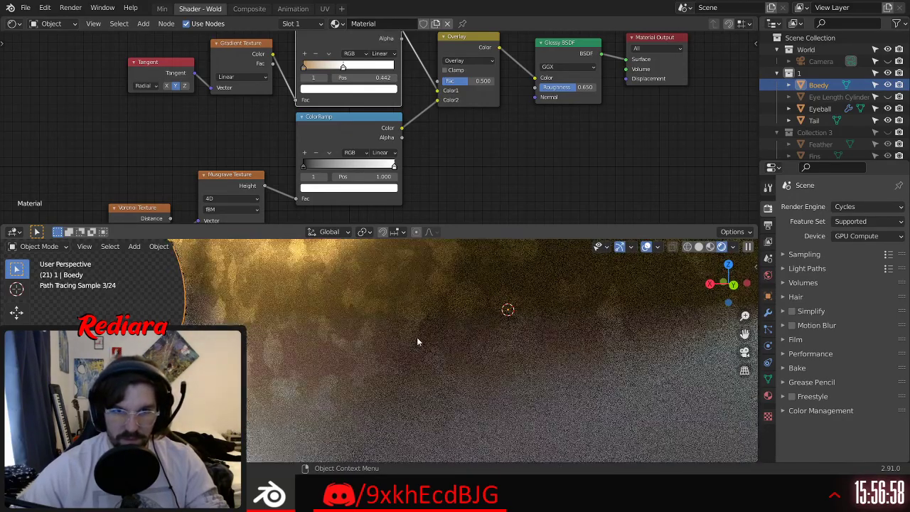
{"action": "scroll", "coordinate": [419, 330], "scroll_direction": "down", "scroll_amount": 5}
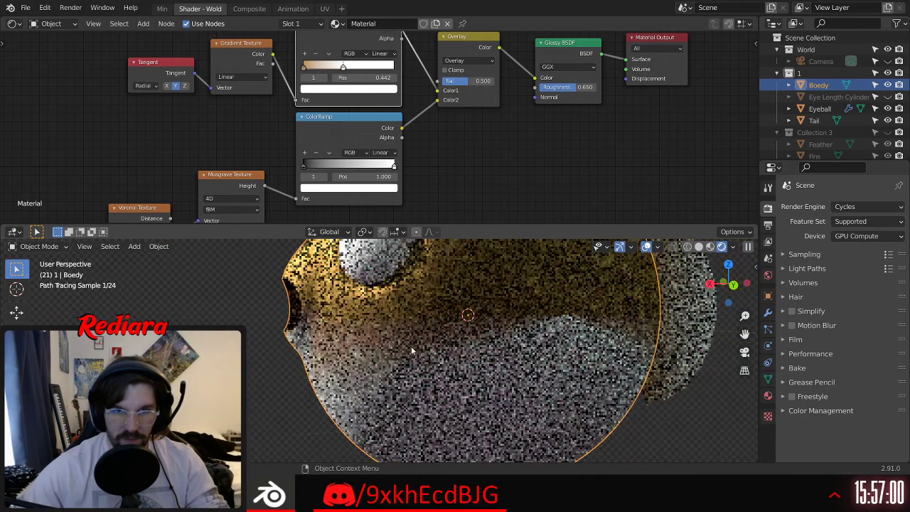
{"action": "mouse_move", "coordinate": [422, 360]}
{"action": "middle_mouse_down"}
{"action": "mouse_move", "coordinate": [450, 367]}
{"action": "mouse_move", "coordinate": [384, 357]}
{"action": "mouse_move", "coordinate": [398, 351]}
{"action": "middle_mouse_up"}
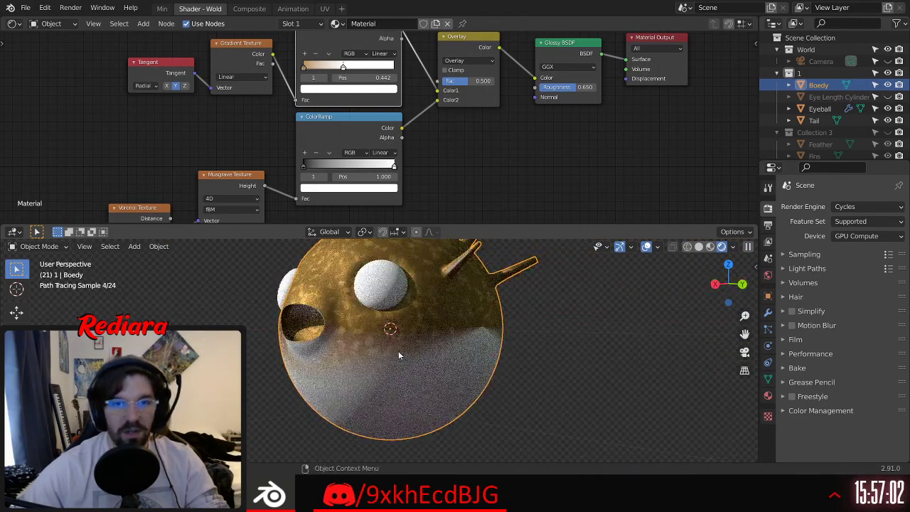
{"action": "scroll", "coordinate": [476, 66], "scroll_direction": "up", "scroll_amount": 1}
Step: Try the Divide, Soft Light and Linear Light blending modes on the color mix node
{"action": "left_click", "coordinate": [463, 55]}
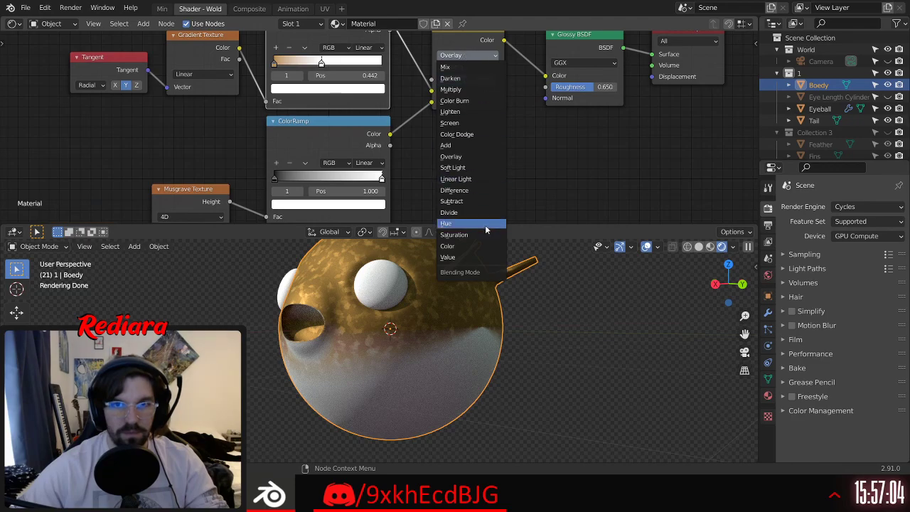
{"action": "left_click", "coordinate": [466, 212]}
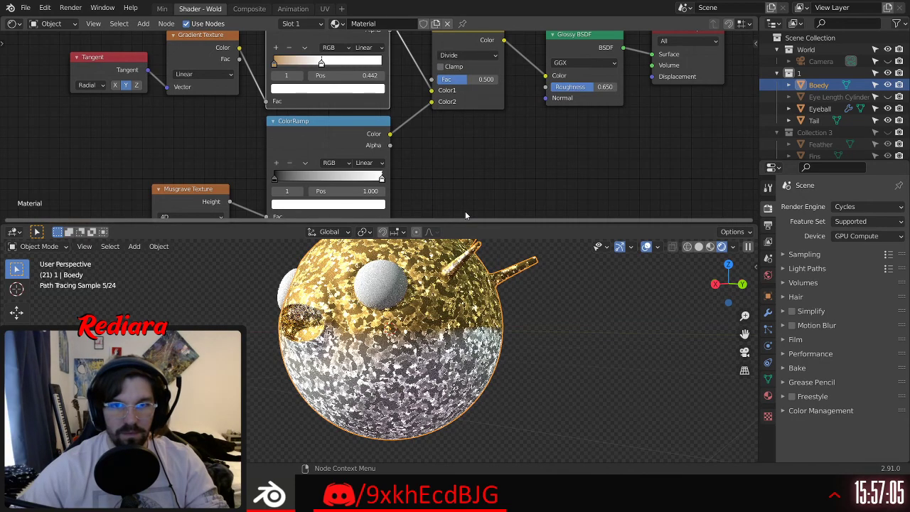
{"action": "left_click", "coordinate": [472, 55]}
{"action": "left_click", "coordinate": [466, 169]}
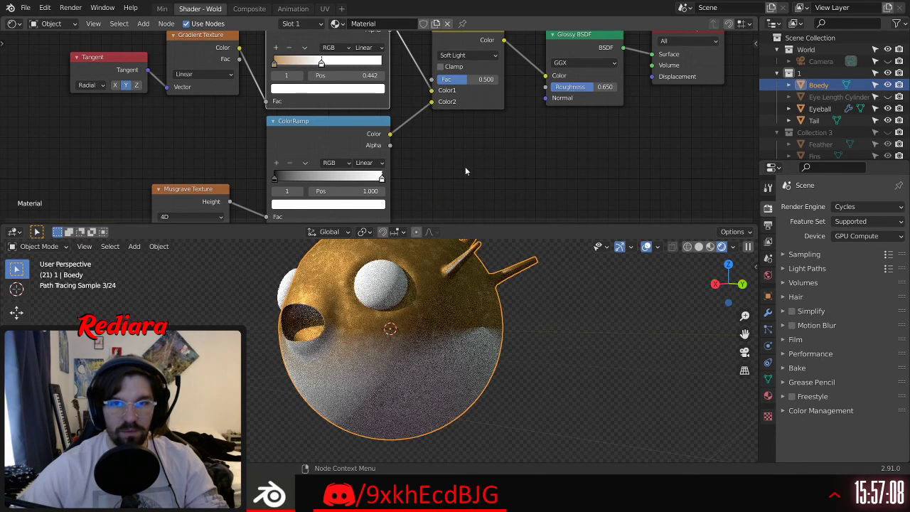
{"action": "left_click", "coordinate": [472, 55]}
{"action": "left_click", "coordinate": [459, 180]}
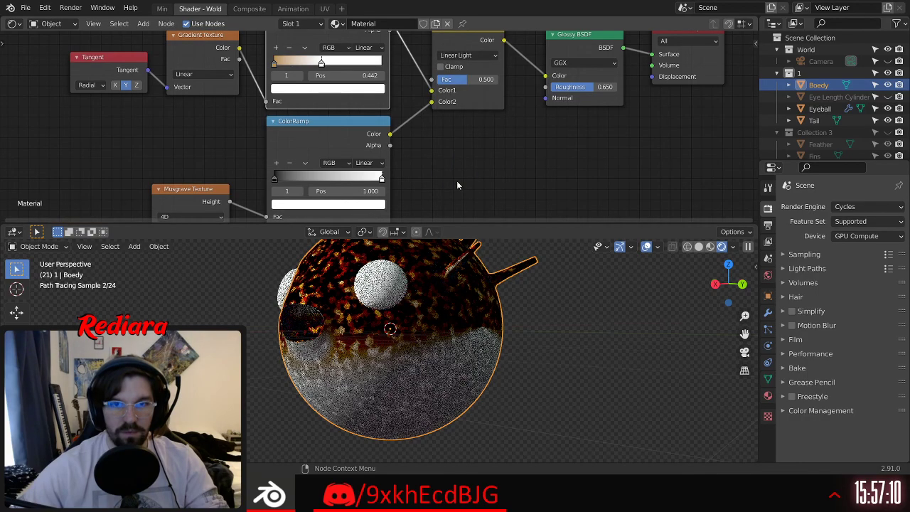
Step: Set the color mix node's blending mode to Subtract and inspect the spots around the eye
{"action": "left_click", "coordinate": [469, 57]}
{"action": "left_click", "coordinate": [475, 203]}
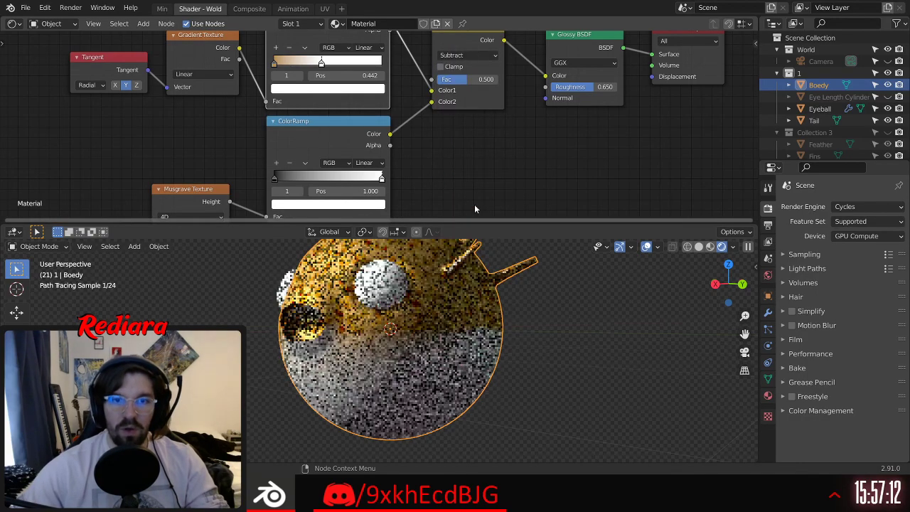
{"action": "scroll", "coordinate": [425, 317], "scroll_direction": "up", "scroll_amount": 4}
{"action": "scroll", "coordinate": [424, 317], "scroll_direction": "up", "scroll_amount": 1}
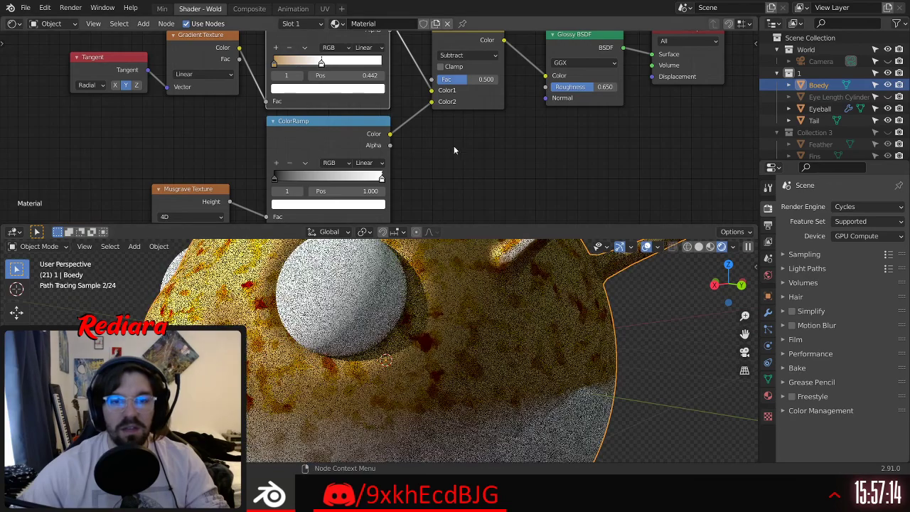
Step: Try the Hue blending mode on the color mix node, settle on Value, and check the pattern on the fish's head
{"action": "left_click", "coordinate": [492, 56]}
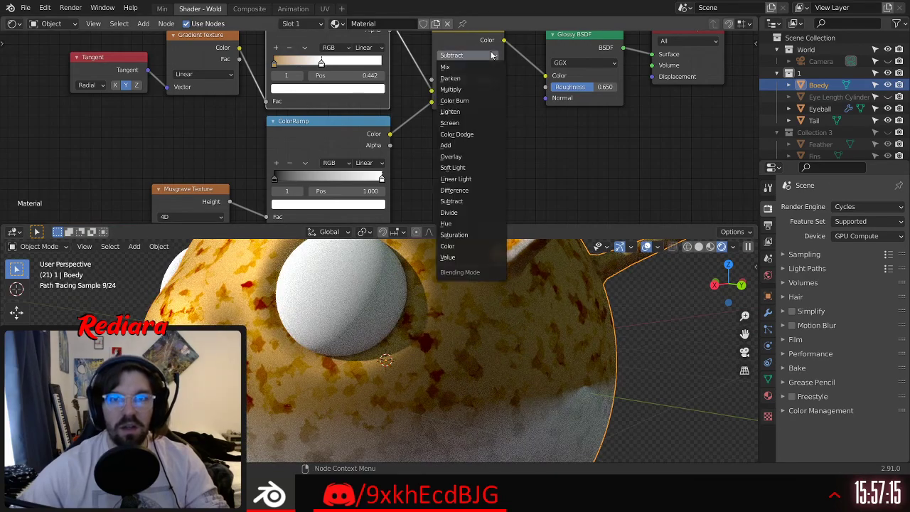
{"action": "left_click", "coordinate": [456, 224]}
{"action": "left_click", "coordinate": [481, 55]}
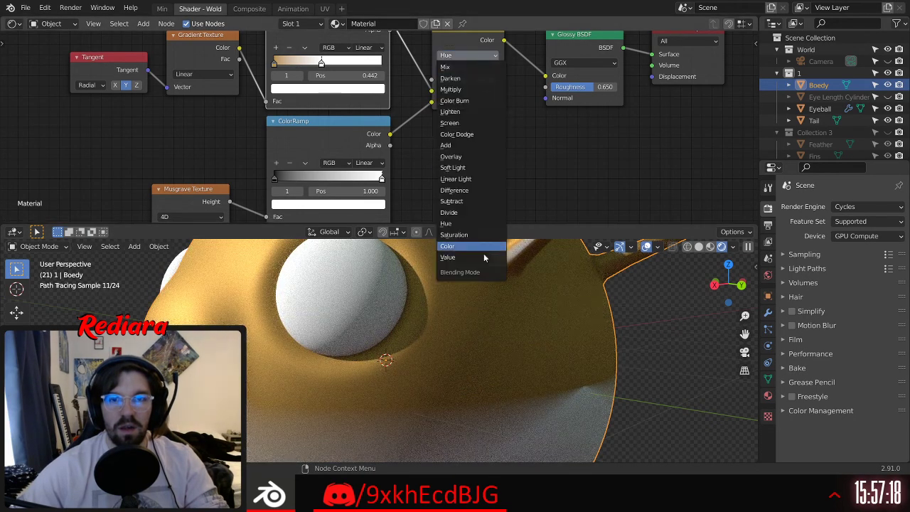
{"action": "left_click", "coordinate": [455, 257]}
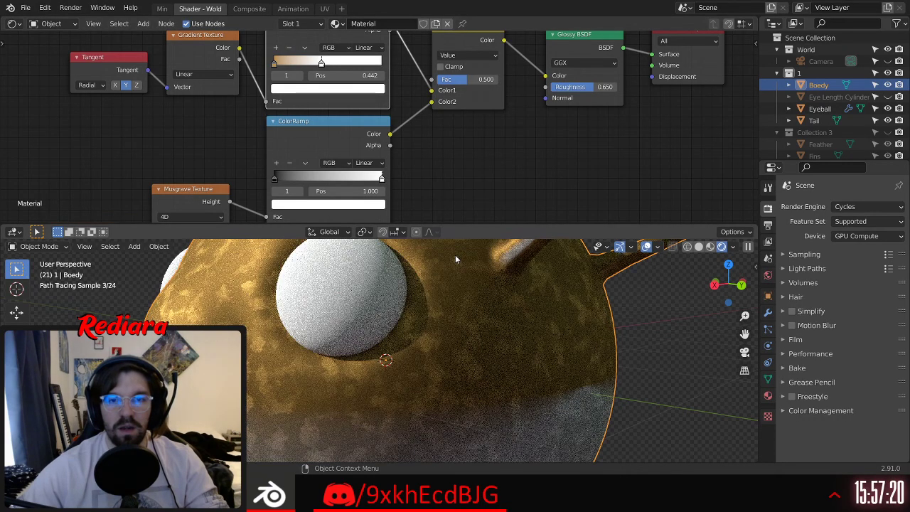
{"action": "scroll", "coordinate": [391, 405], "scroll_direction": "down", "scroll_amount": 4}
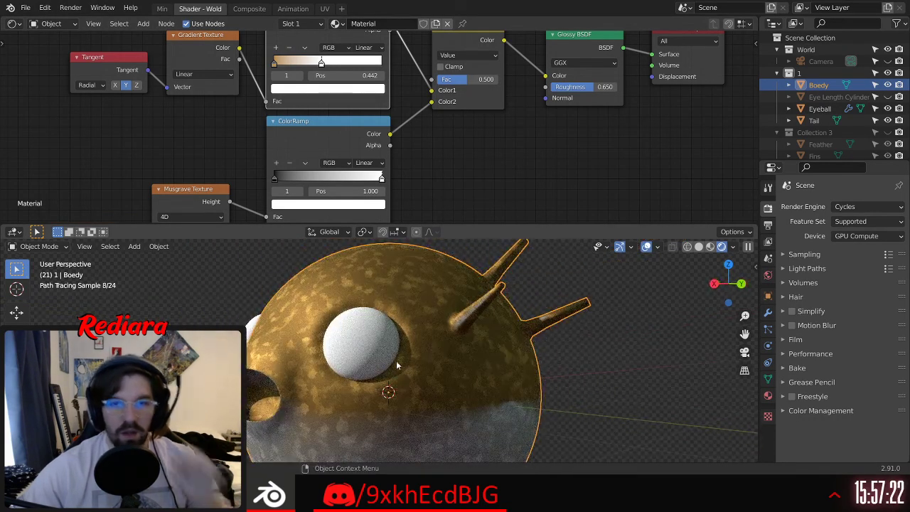
{"action": "middle_click_drag", "start_coordinate": [397, 362], "coordinate": [418, 399]}
{"action": "middle_click_drag", "start_coordinate": [360, 376], "coordinate": [384, 343], "text": "shift"}
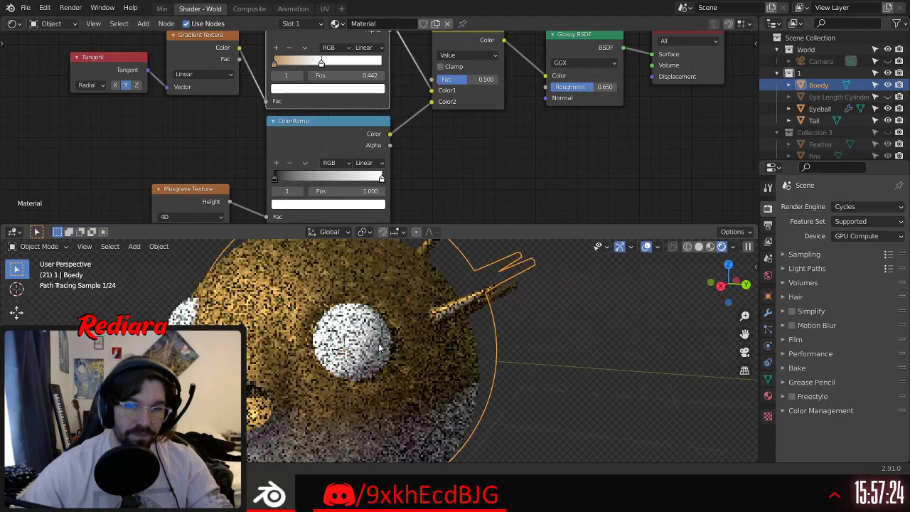
Step: Reverse the Musgrave ColorRamp so it runs from white to black, with the black stop at position 0.612
{"action": "mouse_move", "coordinate": [382, 181]}
{"action": "left_mouse_down"}
{"action": "mouse_move", "coordinate": [277, 183]}
{"action": "mouse_move", "coordinate": [386, 188]}
{"action": "left_mouse_up"}
{"action": "left_click_drag", "start_coordinate": [328, 183], "coordinate": [242, 187]}
{"action": "left_click_drag", "start_coordinate": [382, 179], "coordinate": [341, 183]}
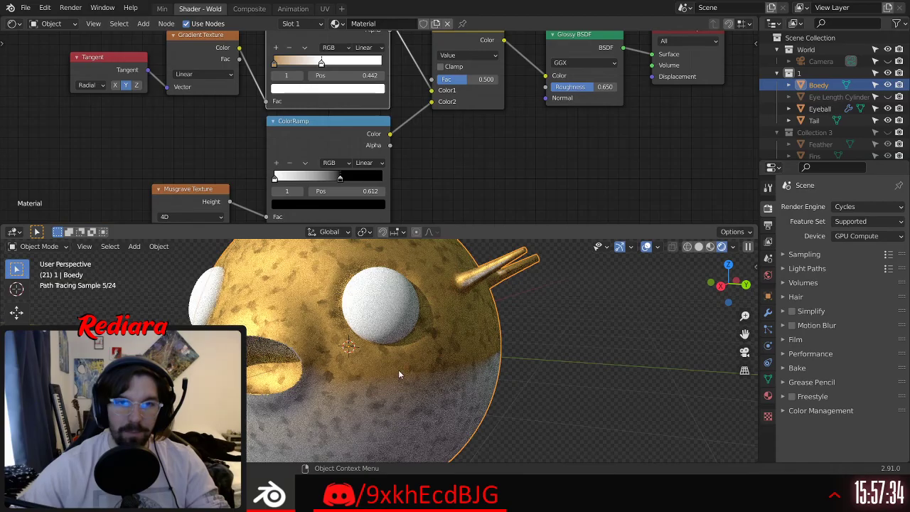
Step: Examine the spots around the eye, mouth and belly edge from several angles
{"action": "middle_click_drag", "start_coordinate": [399, 372], "coordinate": [320, 346]}
{"action": "scroll", "coordinate": [494, 334], "scroll_direction": "up", "scroll_amount": 4}
{"action": "middle_click_drag", "start_coordinate": [425, 357], "coordinate": [460, 364]}
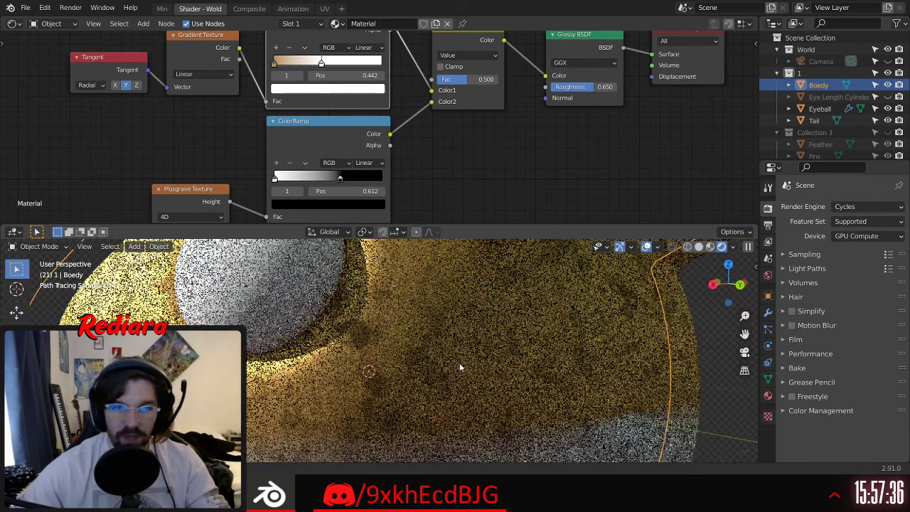
{"action": "scroll", "coordinate": [414, 363], "scroll_direction": "down", "scroll_amount": 6}
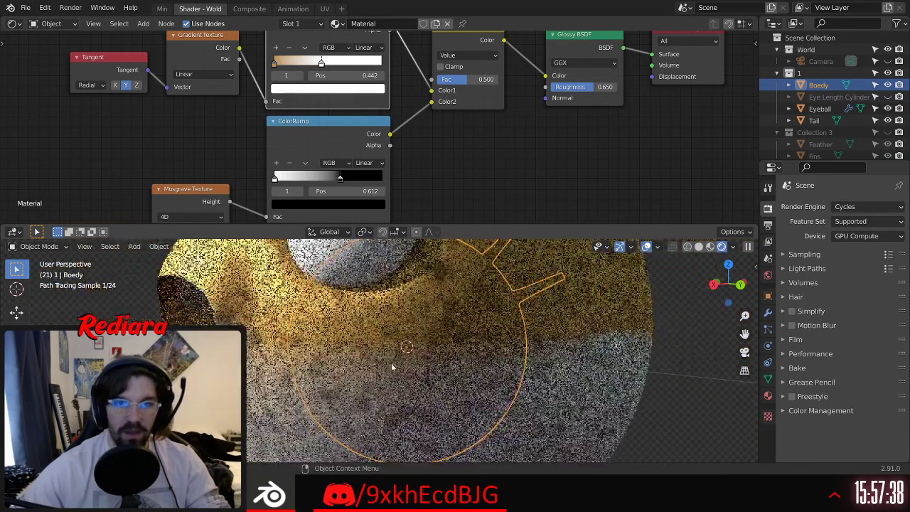
{"action": "middle_click_drag", "start_coordinate": [439, 157], "coordinate": [472, 155]}
{"action": "middle_click_drag", "start_coordinate": [379, 364], "coordinate": [421, 418]}
{"action": "scroll", "coordinate": [421, 418], "scroll_direction": "up", "scroll_amount": 8}
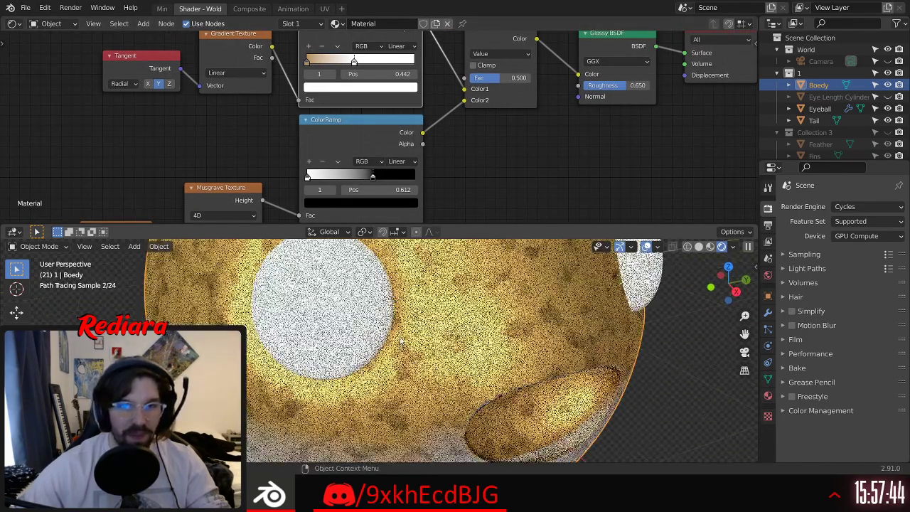
Step: Review the Voronoi Texture node's settings, including its distance metric, and compare them with the spot pattern on the body
{"action": "mouse_move", "coordinate": [387, 219]}
{"action": "middle_mouse_down"}
{"action": "mouse_move", "coordinate": [419, 148]}
{"action": "mouse_move", "coordinate": [494, 107]}
{"action": "middle_mouse_up"}
{"action": "middle_click_drag", "start_coordinate": [368, 169], "coordinate": [427, 127]}
{"action": "mouse_move", "coordinate": [328, 182]}
{"action": "middle_mouse_down"}
{"action": "mouse_move", "coordinate": [378, 141]}
{"action": "mouse_move", "coordinate": [377, 168]}
{"action": "middle_mouse_up"}
{"action": "left_click_drag", "start_coordinate": [343, 57], "coordinate": [342, 50]}
{"action": "left_click", "coordinate": [335, 136]}
{"action": "left_click", "coordinate": [333, 147]}
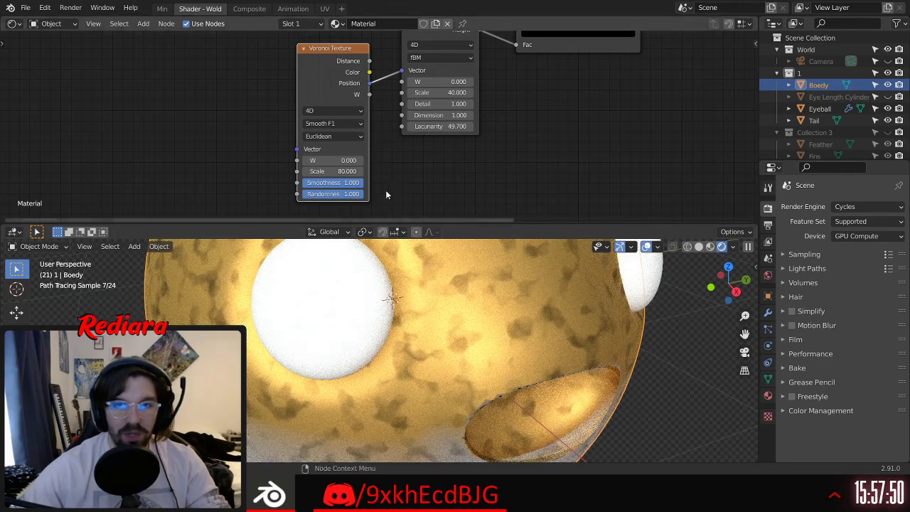
{"action": "middle_click_drag", "start_coordinate": [387, 177], "coordinate": [415, 142]}
{"action": "scroll", "coordinate": [395, 147], "scroll_direction": "up", "scroll_amount": 3}
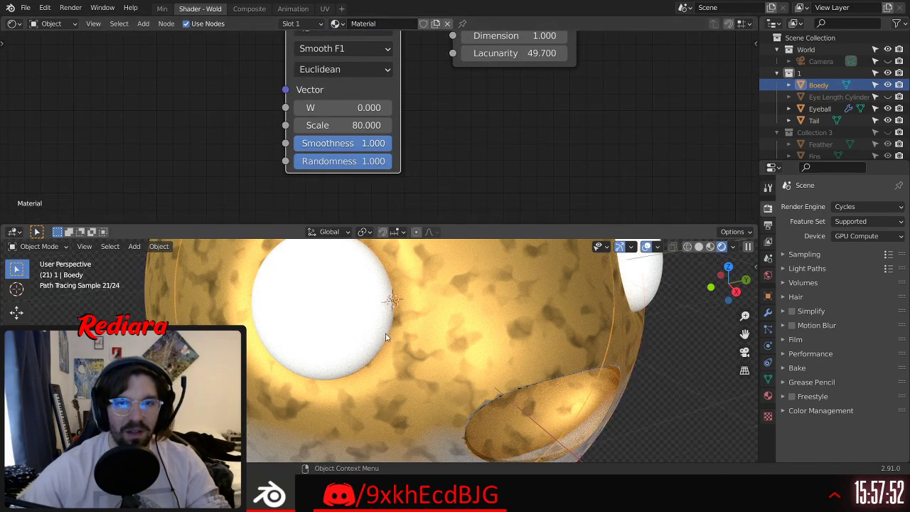
{"action": "scroll", "coordinate": [395, 315], "scroll_direction": "down", "scroll_amount": 5}
{"action": "middle_click_drag", "start_coordinate": [396, 349], "coordinate": [430, 324]}
{"action": "scroll", "coordinate": [278, 292], "scroll_direction": "up", "scroll_amount": 6}
{"action": "scroll", "coordinate": [350, 303], "scroll_direction": "down", "scroll_amount": 6}
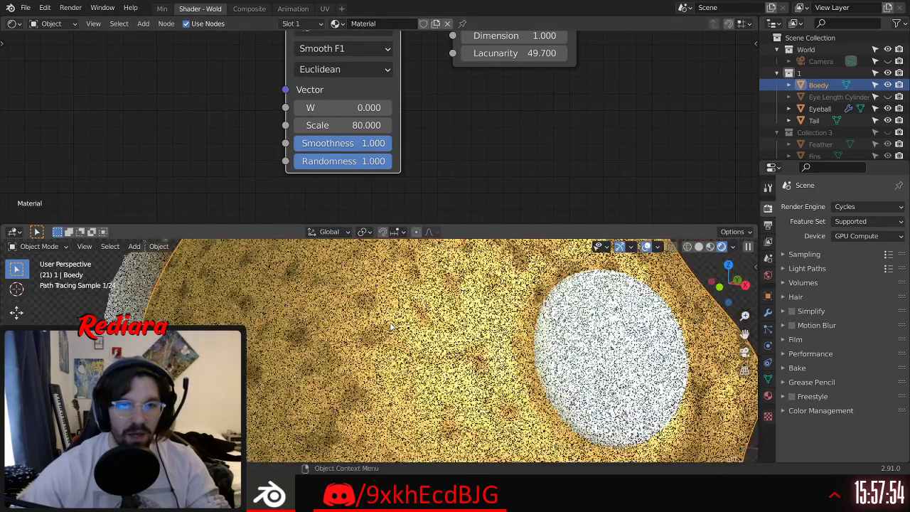
Step: Set the color mix node's factor to 0.7
{"action": "middle_click_drag", "start_coordinate": [499, 122], "coordinate": [403, 222]}
{"action": "scroll", "coordinate": [559, 111], "scroll_direction": "down", "scroll_amount": 4}
{"action": "middle_click_drag", "start_coordinate": [599, 83], "coordinate": [420, 191]}
{"action": "middle_click_drag", "start_coordinate": [466, 119], "coordinate": [344, 190]}
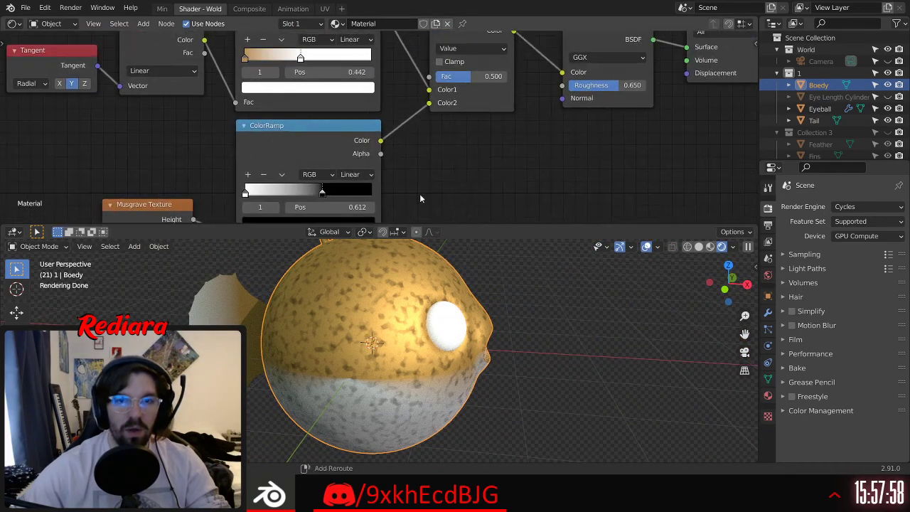
{"action": "mouse_move", "coordinate": [473, 76]}
{"action": "left_mouse_down"}
{"action": "mouse_move", "coordinate": [510, 77]}
{"action": "mouse_move", "coordinate": [474, 76]}
{"action": "left_mouse_up"}
{"action": "scroll", "coordinate": [375, 293], "scroll_direction": "up", "scroll_amount": 3}
{"action": "left_click", "coordinate": [487, 78]}
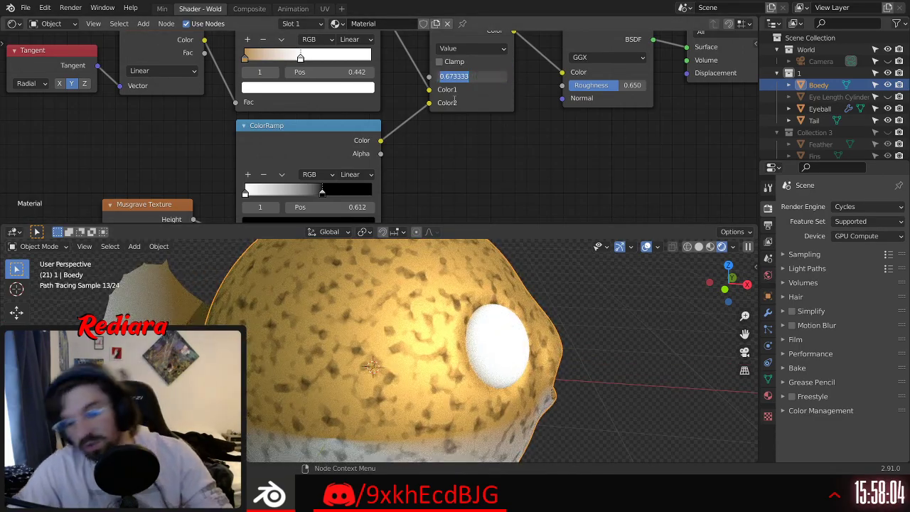
{"action": "key", "text": "Return"}
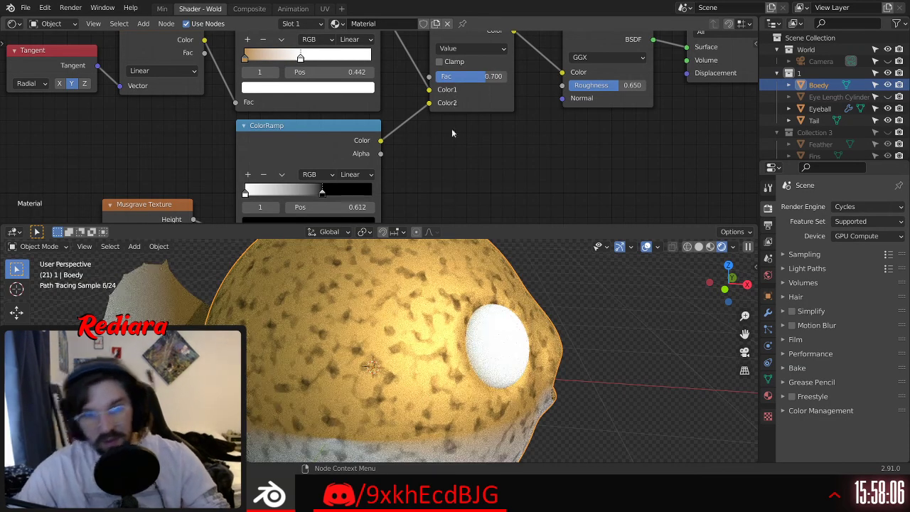
Step: Examine the whole body from the side, especially the hard transition between the golden back and the pale belly
{"action": "scroll", "coordinate": [324, 318], "scroll_direction": "down", "scroll_amount": 2}
{"action": "middle_click_drag", "start_coordinate": [323, 318], "coordinate": [372, 278]}
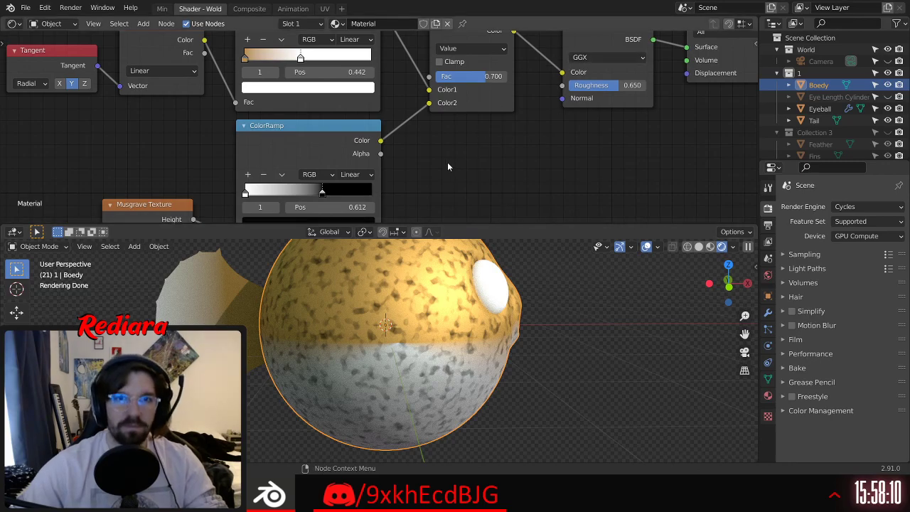
{"action": "scroll", "coordinate": [447, 162], "scroll_direction": "down", "scroll_amount": 1}
{"action": "middle_click_drag", "start_coordinate": [448, 162], "coordinate": [532, 140]}
{"action": "scroll", "coordinate": [451, 307], "scroll_direction": "down", "scroll_amount": 2}
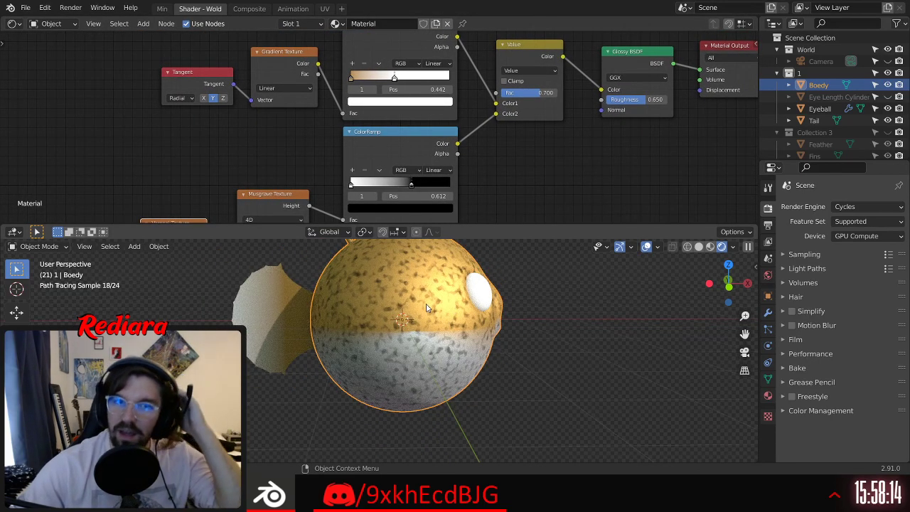
{"action": "scroll", "coordinate": [427, 305], "scroll_direction": "down", "scroll_amount": 2}
{"action": "scroll", "coordinate": [353, 286], "scroll_direction": "up", "scroll_amount": 1}
{"action": "middle_click_drag", "start_coordinate": [436, 352], "coordinate": [342, 366]}
{"action": "scroll", "coordinate": [342, 365], "scroll_direction": "up", "scroll_amount": 8}
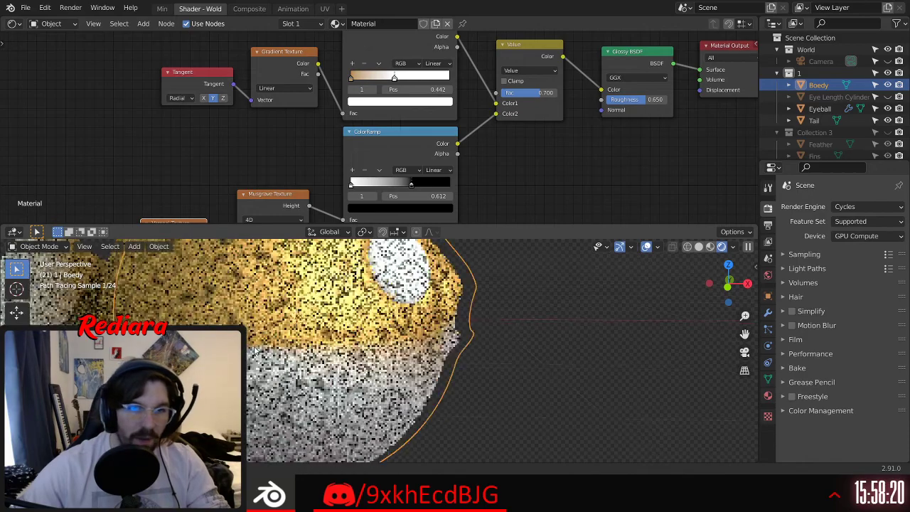
{"action": "scroll", "coordinate": [294, 340], "scroll_direction": "up", "scroll_amount": 5}
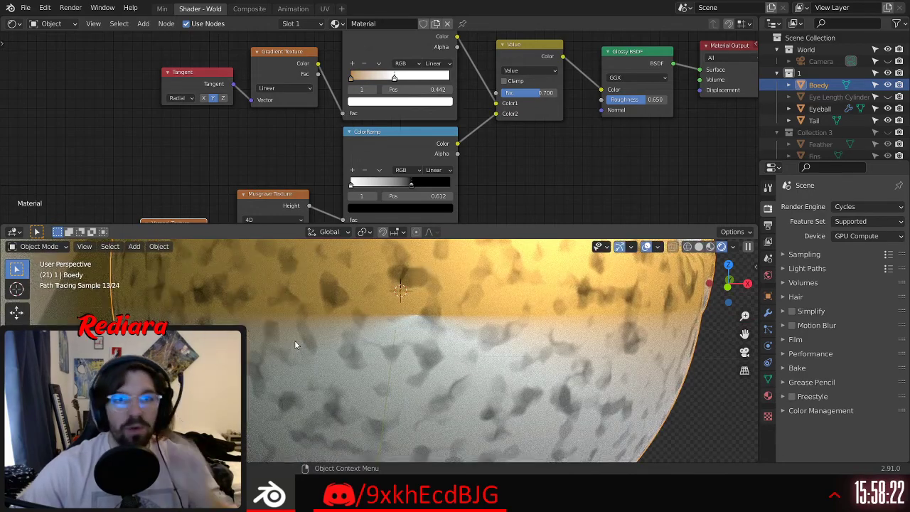
Step: Delete the Tangent node feeding the Gradient Texture and check the body's shading without it
{"action": "middle_click_drag", "start_coordinate": [190, 86], "coordinate": [254, 104]}
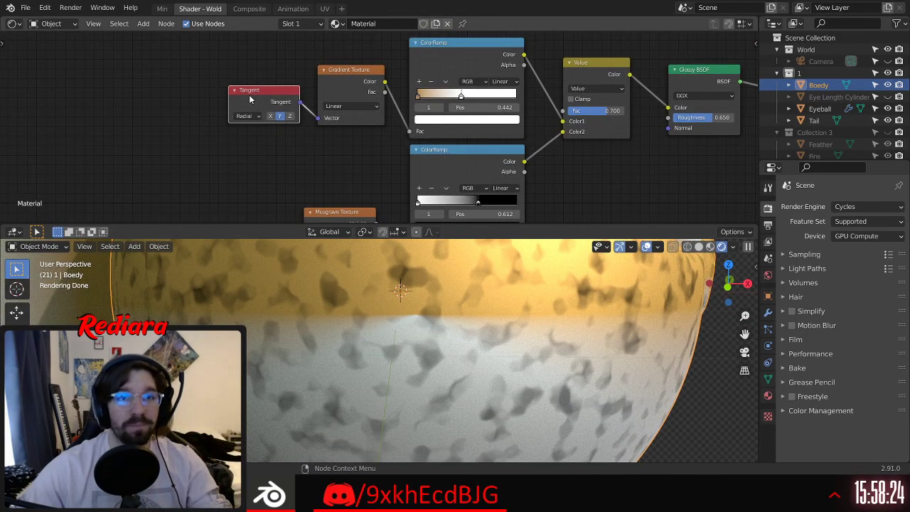
{"action": "key", "text": "x"}
{"action": "scroll", "coordinate": [441, 322], "scroll_direction": "down", "scroll_amount": 5}
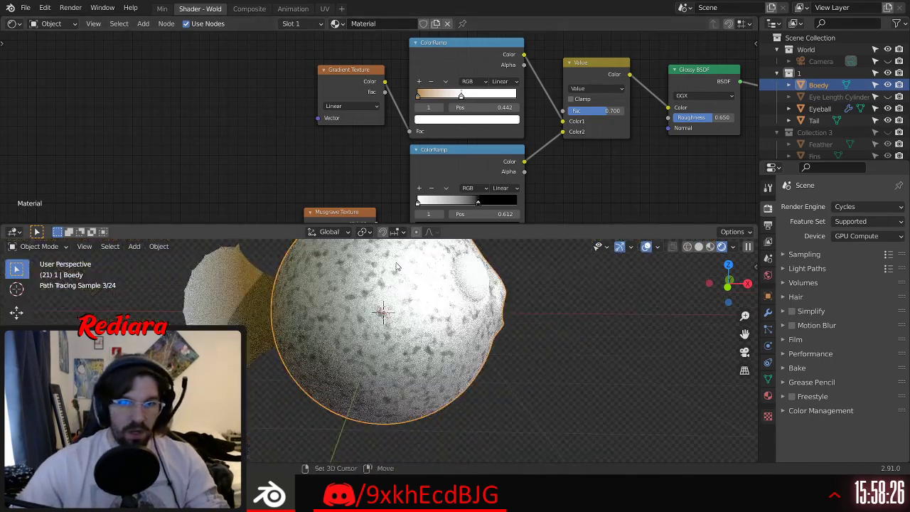
{"action": "mouse_move", "coordinate": [441, 322]}
{"action": "middle_mouse_down"}
{"action": "mouse_move", "coordinate": [409, 323]}
{"action": "mouse_move", "coordinate": [456, 320]}
{"action": "middle_mouse_up"}
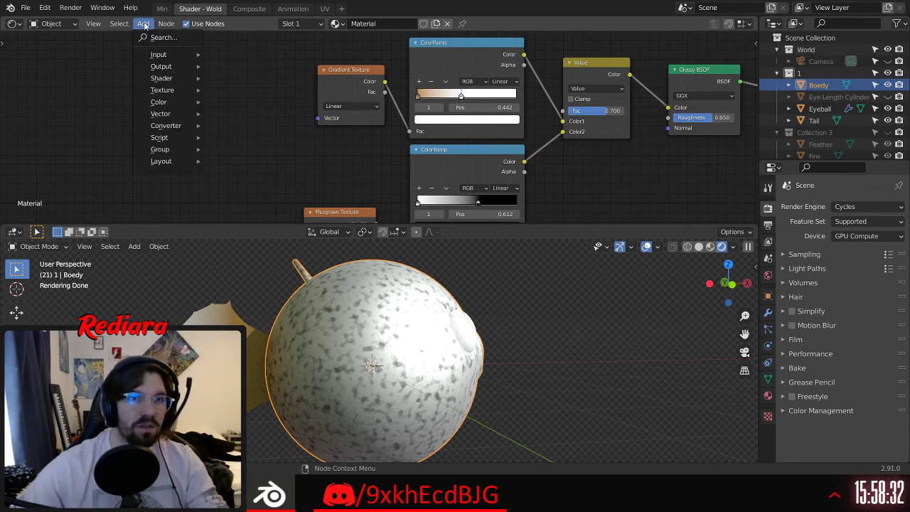
Step: Try adding an Object Info node beside the Gradient Texture, and remove it again while keeping the fish body
{"action": "mouse_move", "coordinate": [185, 91]}
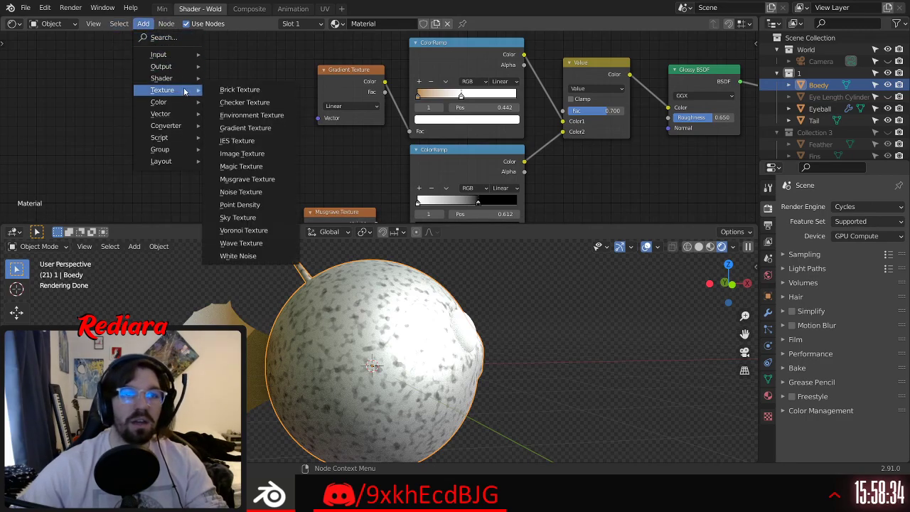
{"action": "mouse_move", "coordinate": [171, 57]}
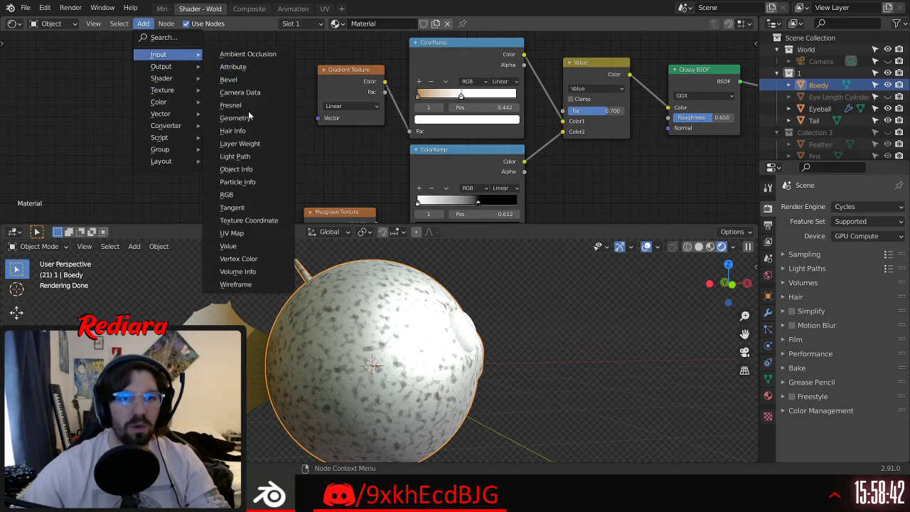
{"action": "left_click", "coordinate": [238, 170]}
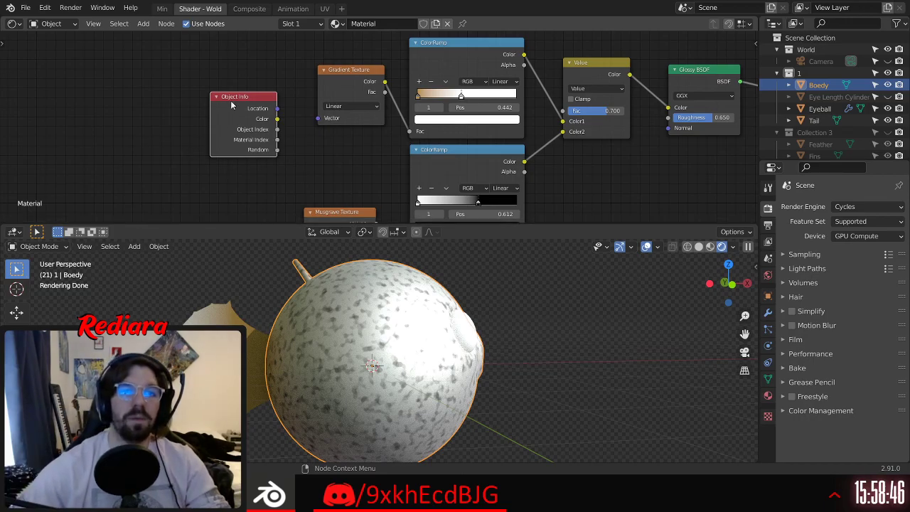
{"action": "key", "text": "Delete"}
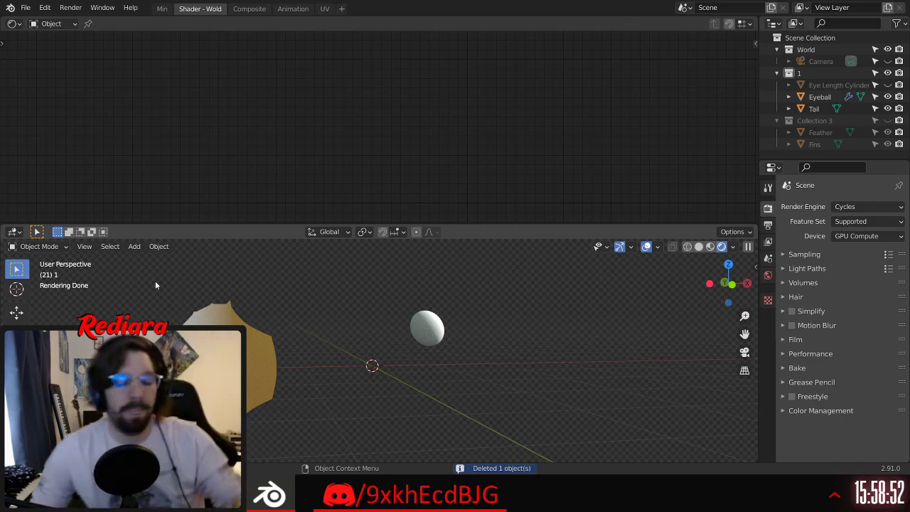
{"action": "key", "text": "ctrl+z"}
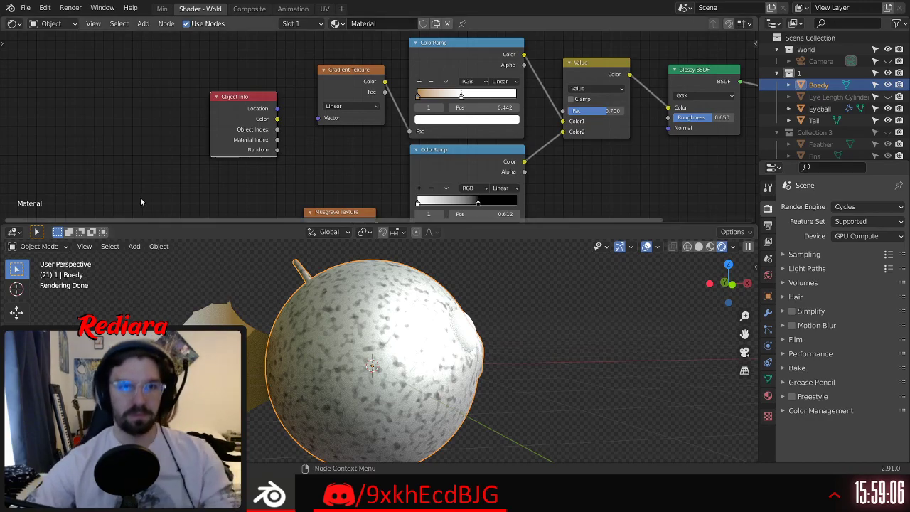
{"action": "middle_click_drag", "start_coordinate": [340, 151], "coordinate": [367, 151]}
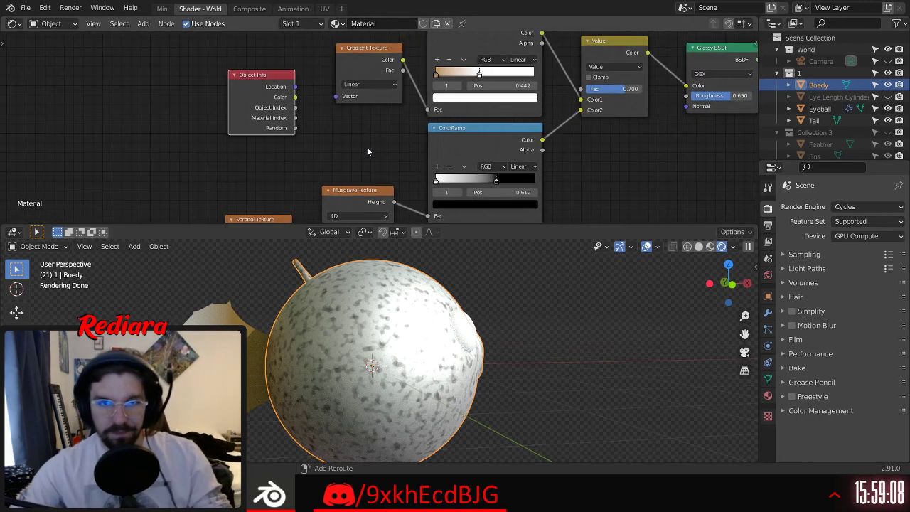
{"action": "key", "text": "x"}
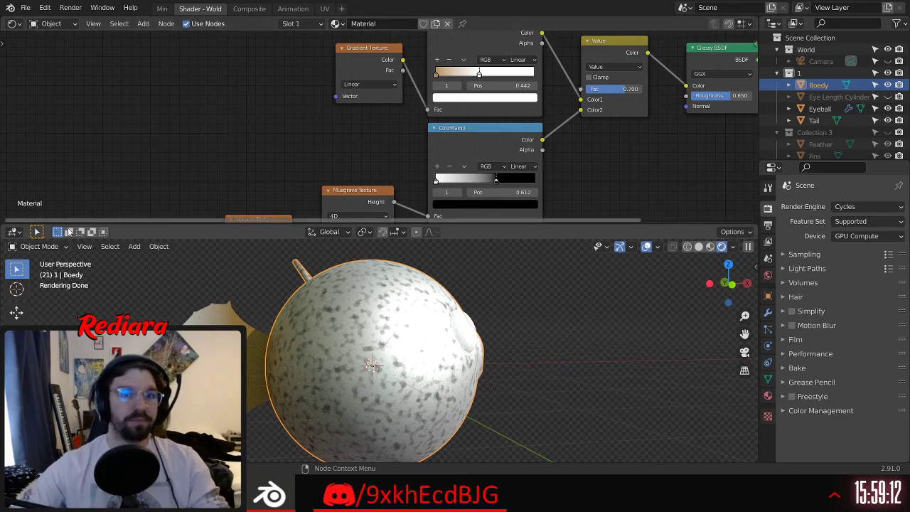
Step: Try a Volume Info input node beside the Gradient Texture, and delete it
{"action": "left_click", "coordinate": [144, 23]}
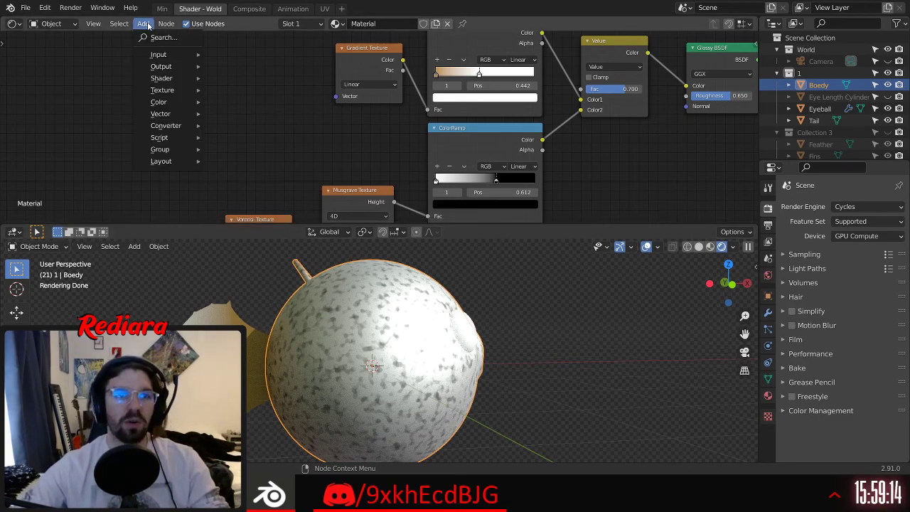
{"action": "left_click", "coordinate": [144, 24]}
{"action": "mouse_move", "coordinate": [182, 56]}
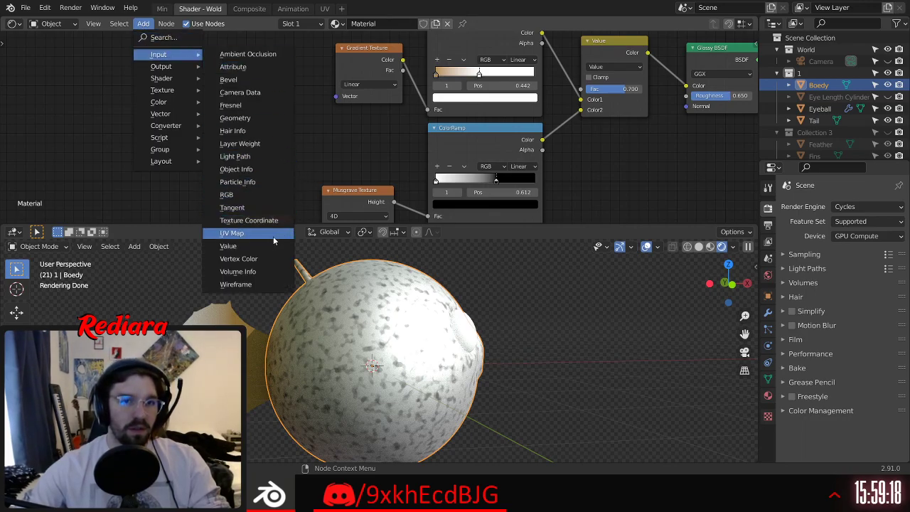
{"action": "left_click", "coordinate": [238, 272]}
{"action": "left_click", "coordinate": [189, 97]}
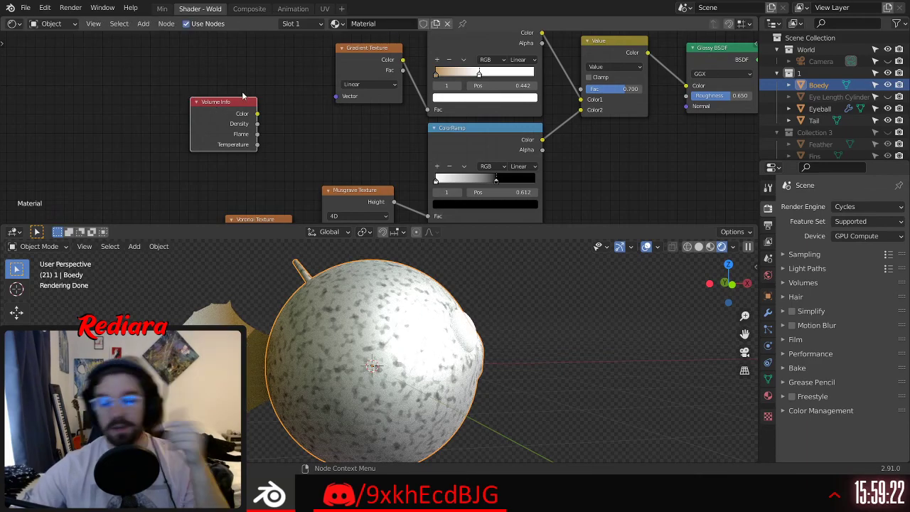
{"action": "key", "text": "x"}
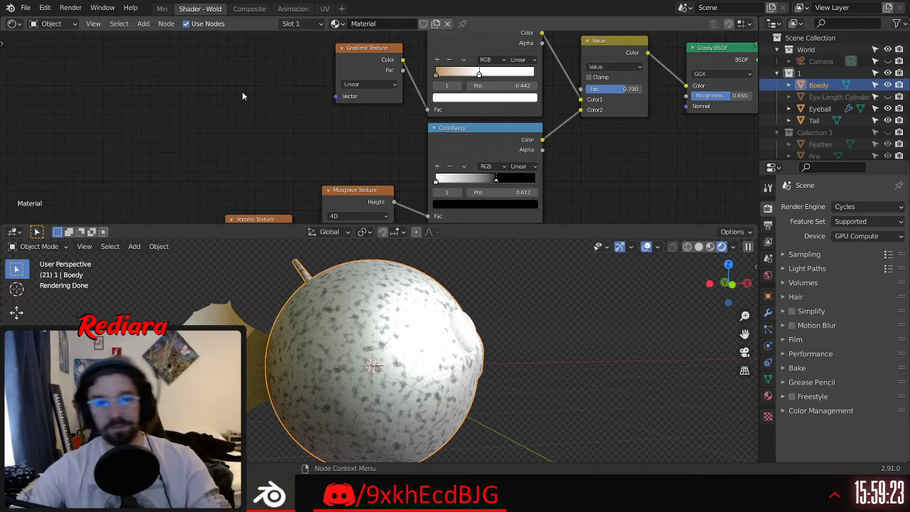
Step: Add an Object Info node in front of the Gradient Texture node
{"action": "left_click", "coordinate": [143, 24]}
{"action": "mouse_move", "coordinate": [171, 55]}
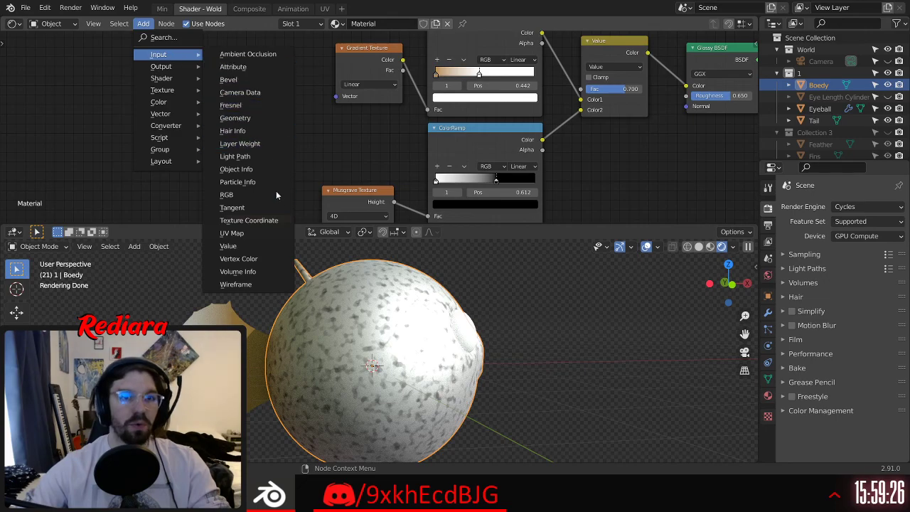
{"action": "left_click", "coordinate": [236, 170]}
{"action": "left_click", "coordinate": [183, 77]}
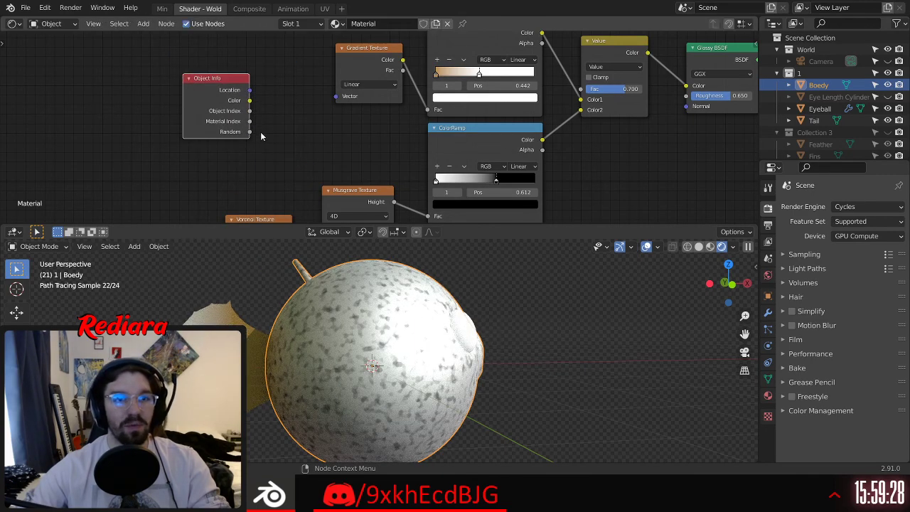
Step: Try the Object Info node's Location output as the Gradient Texture's Vector input, and delete the Object Info node
{"action": "left_click_drag", "start_coordinate": [341, 99], "coordinate": [335, 99]}
{"action": "middle_click_drag", "start_coordinate": [397, 320], "coordinate": [366, 313]}
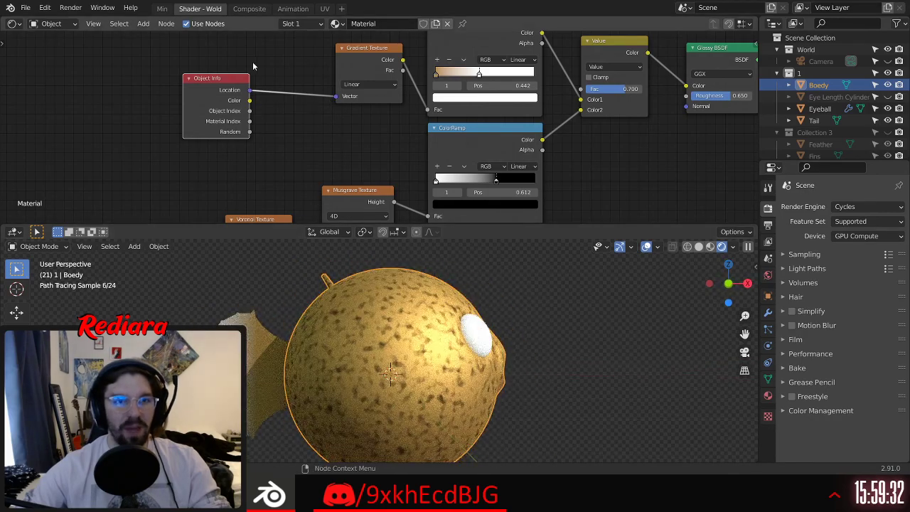
{"action": "left_click_drag", "start_coordinate": [226, 80], "coordinate": [254, 63]}
{"action": "key", "text": "x"}
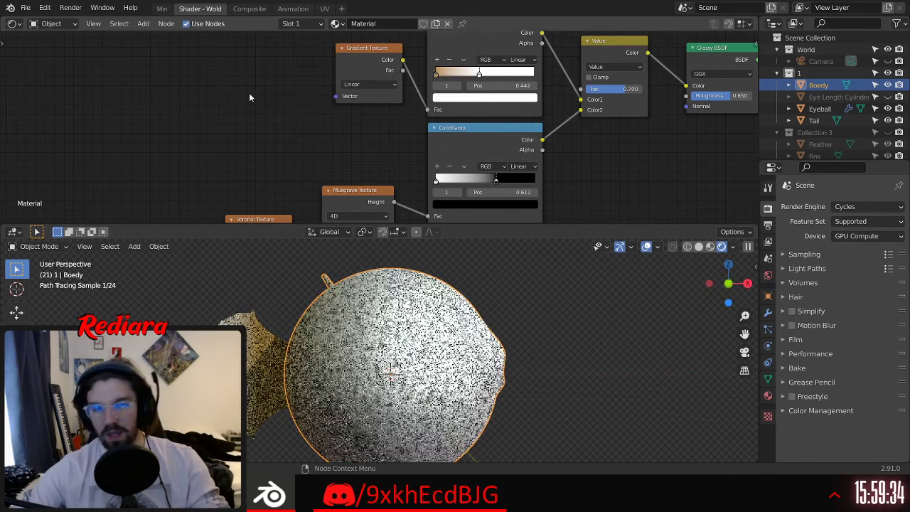
Step: Add a Vector Rotate node and connect its Vector output to the Gradient Texture's Vector input
{"action": "left_click", "coordinate": [143, 24]}
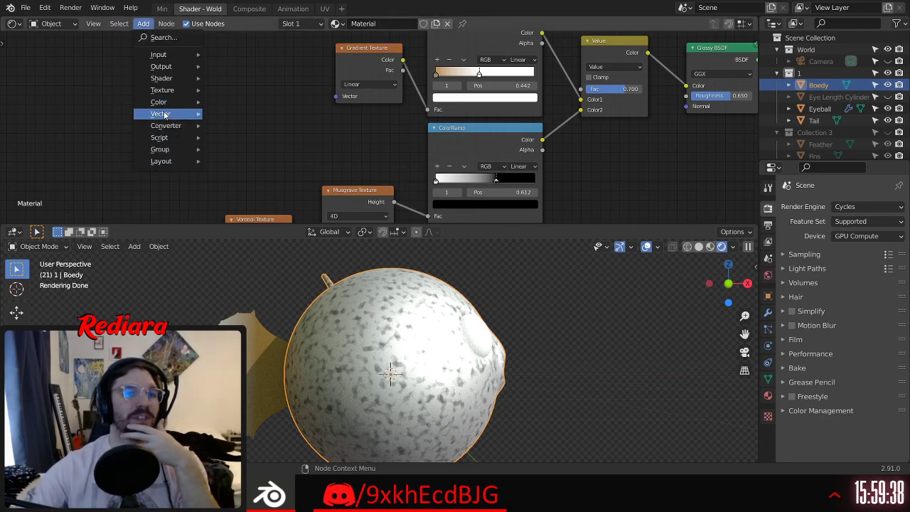
{"action": "mouse_move", "coordinate": [164, 115]}
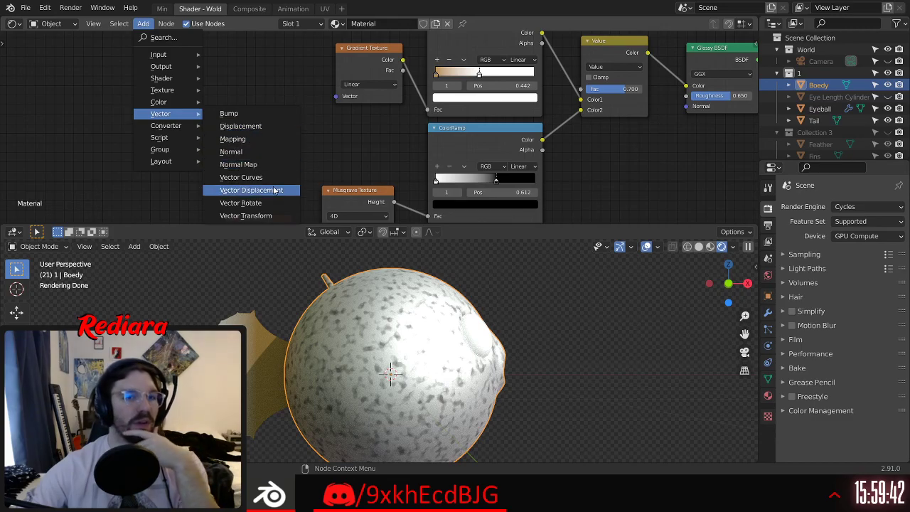
{"action": "left_click", "coordinate": [259, 204]}
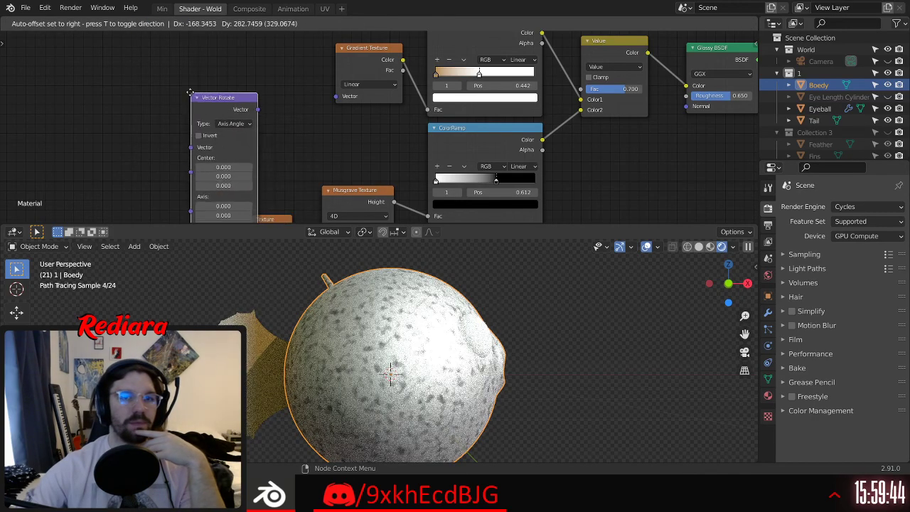
{"action": "left_click", "coordinate": [239, 50]}
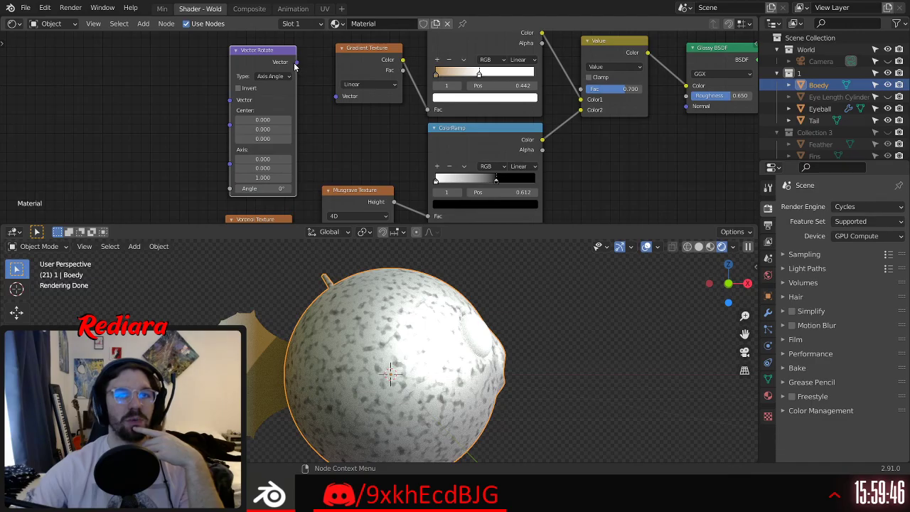
{"action": "left_click_drag", "start_coordinate": [332, 97], "coordinate": [336, 96]}
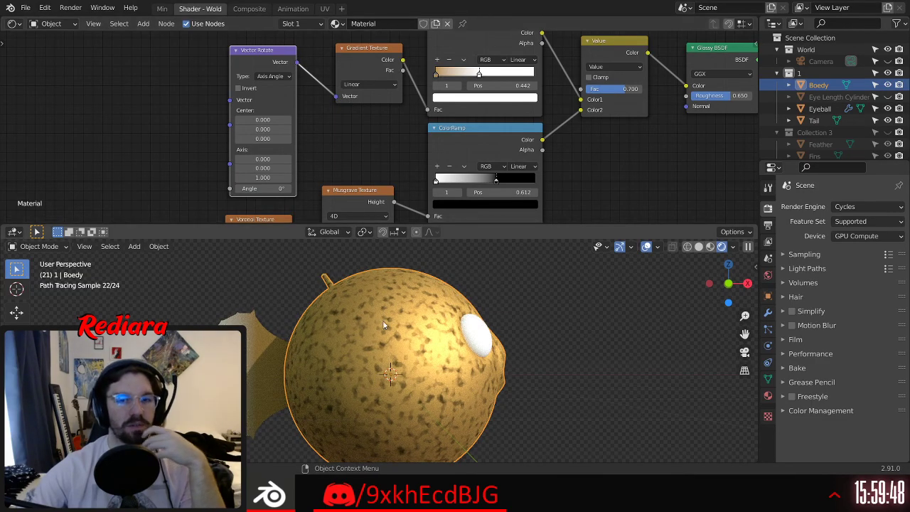
Step: Set the Vector Rotate node's Z axis value to 0 and check the body's shading from different sides
{"action": "scroll", "coordinate": [409, 348], "scroll_direction": "down", "scroll_amount": 3}
{"action": "middle_click_drag", "start_coordinate": [409, 349], "coordinate": [467, 339]}
{"action": "scroll", "coordinate": [329, 372], "scroll_direction": "up", "scroll_amount": 3}
{"action": "middle_click_drag", "start_coordinate": [329, 371], "coordinate": [314, 377]}
{"action": "scroll", "coordinate": [321, 362], "scroll_direction": "down", "scroll_amount": 2}
{"action": "middle_click_drag", "start_coordinate": [325, 131], "coordinate": [315, 133]}
{"action": "middle_click_drag", "start_coordinate": [294, 170], "coordinate": [314, 138]}
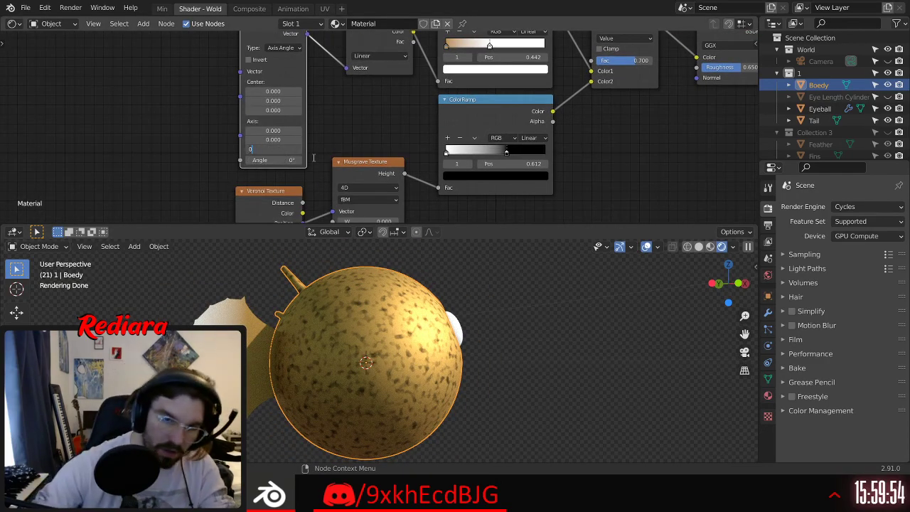
{"action": "key", "text": "Return"}
{"action": "middle_click_drag", "start_coordinate": [301, 101], "coordinate": [273, 107]}
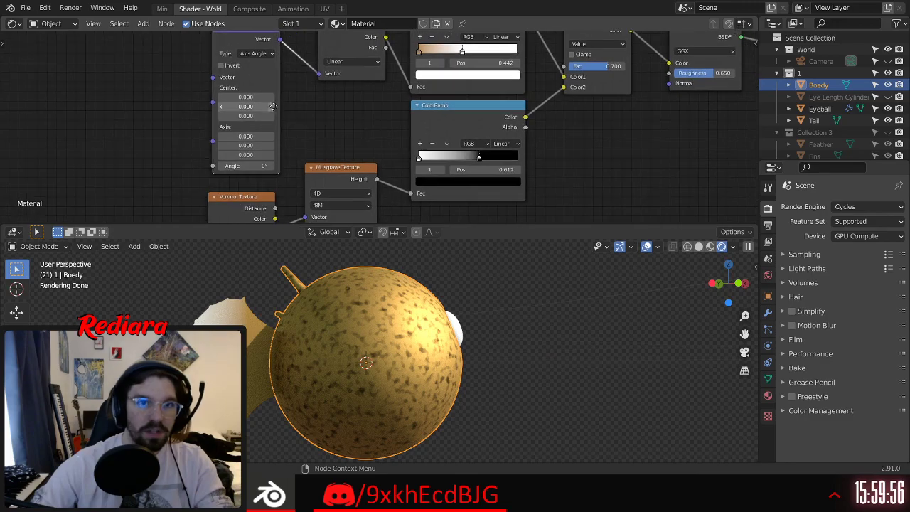
{"action": "middle_click_drag", "start_coordinate": [342, 306], "coordinate": [324, 315]}
{"action": "scroll", "coordinate": [298, 111], "scroll_direction": "up", "scroll_amount": 1}
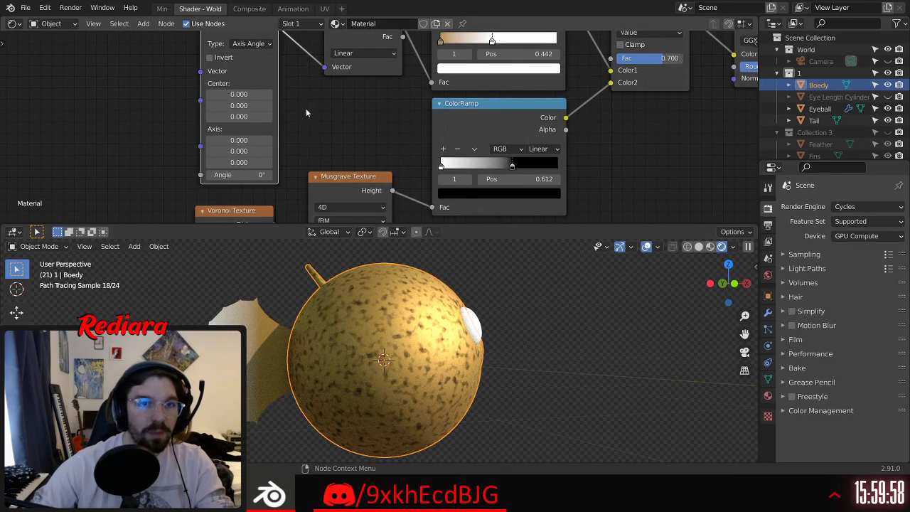
Step: Set the Vector Rotate node's X, Y and Z axis values to 1
{"action": "middle_click_drag", "start_coordinate": [312, 102], "coordinate": [355, 105]}
{"action": "left_click", "coordinate": [251, 64]}
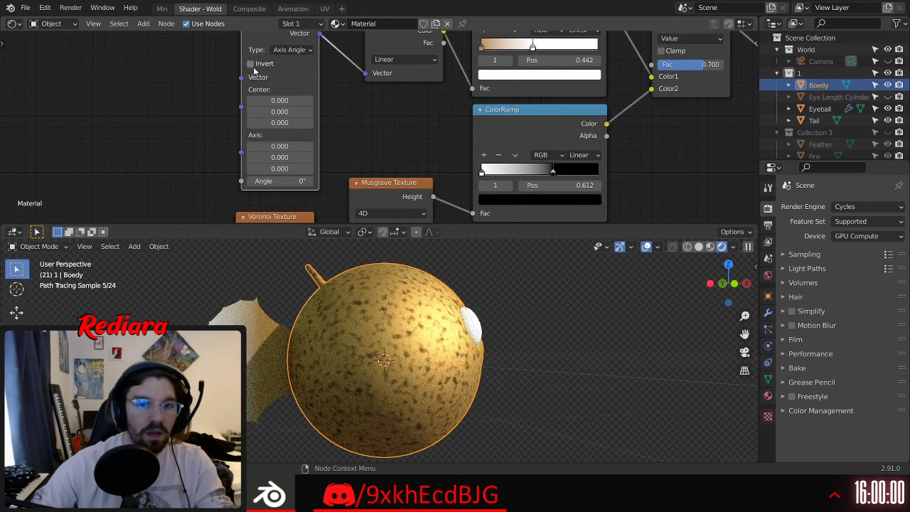
{"action": "type", "text": "1"}
{"action": "key", "text": "Return"}
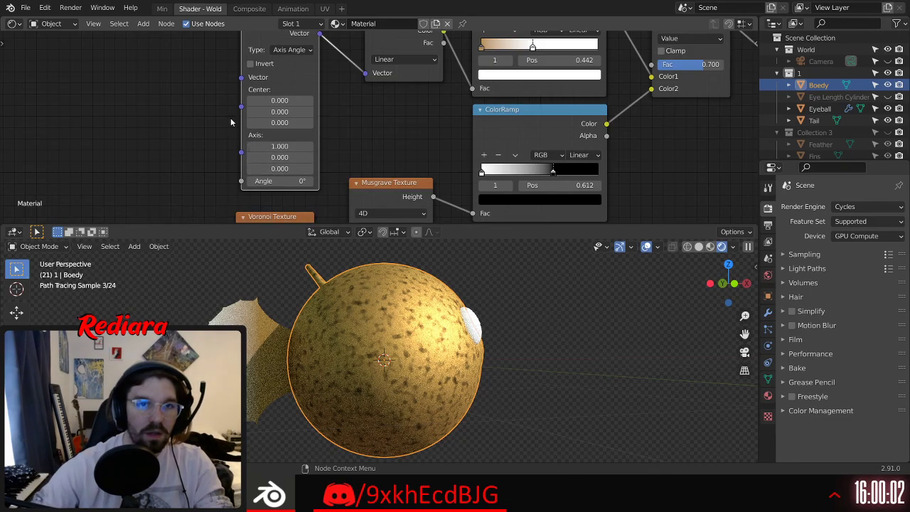
{"action": "left_click", "coordinate": [277, 156]}
{"action": "type", "text": "1"}
{"action": "key", "text": "Return"}
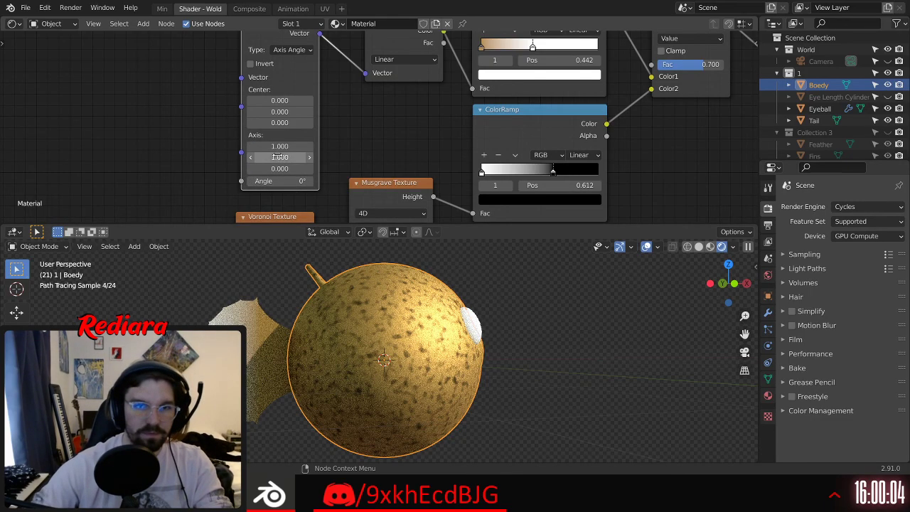
{"action": "type", "text": "1"}
{"action": "key", "text": "Return"}
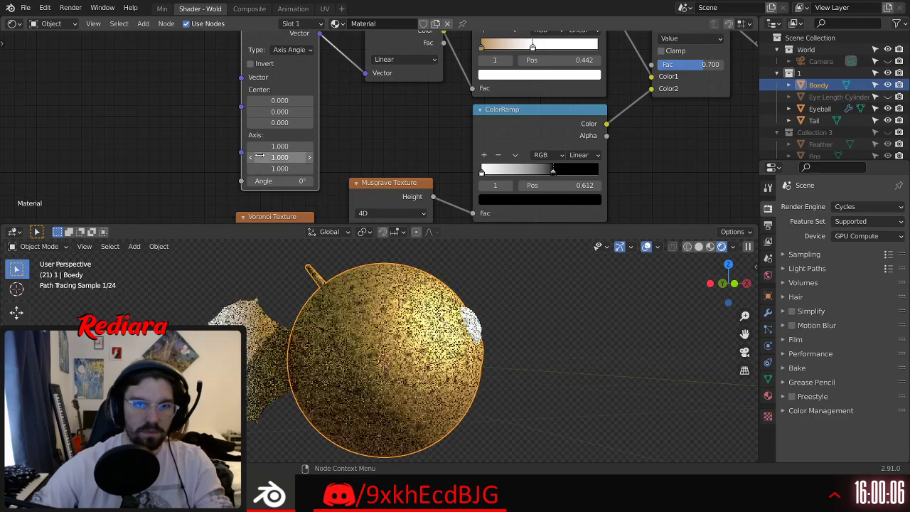
Step: Change the Vector Rotate type to X Axis and adjust its angle to 4.2°
{"action": "left_click", "coordinate": [305, 50]}
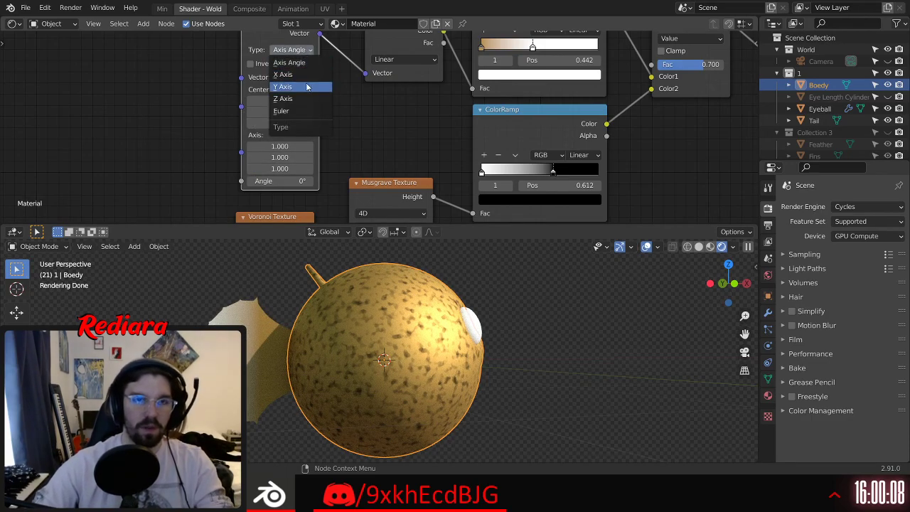
{"action": "left_click", "coordinate": [303, 74]}
{"action": "middle_click_drag", "start_coordinate": [338, 98], "coordinate": [331, 127]}
{"action": "mouse_move", "coordinate": [359, 102]}
{"action": "left_mouse_down"}
{"action": "mouse_move", "coordinate": [327, 89]}
{"action": "mouse_move", "coordinate": [359, 107]}
{"action": "left_mouse_up"}
{"action": "mouse_move", "coordinate": [309, 165]}
{"action": "left_mouse_down"}
{"action": "mouse_move", "coordinate": [340, 164]}
{"action": "mouse_move", "coordinate": [314, 164]}
{"action": "left_mouse_up"}
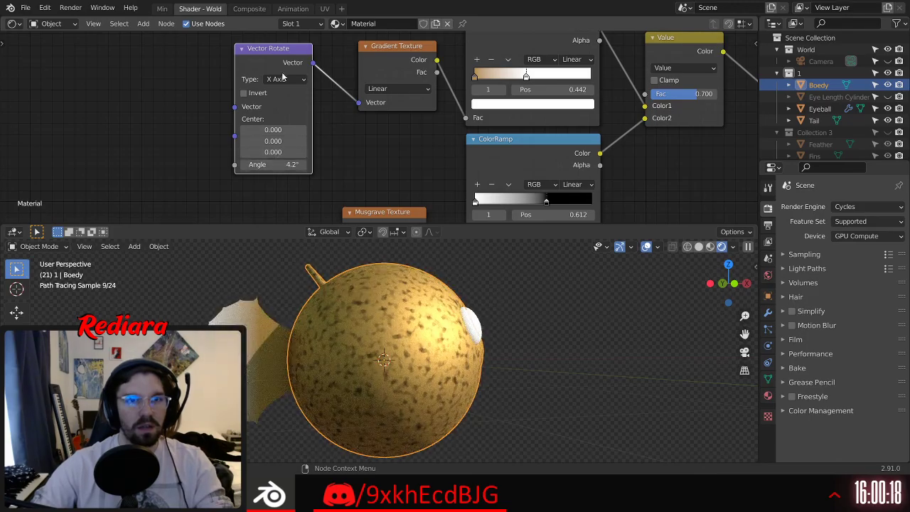
Step: Change the Vector Rotate type to Z Axis and set its angle to 90°
{"action": "left_click", "coordinate": [284, 79]}
{"action": "left_click", "coordinate": [281, 127]}
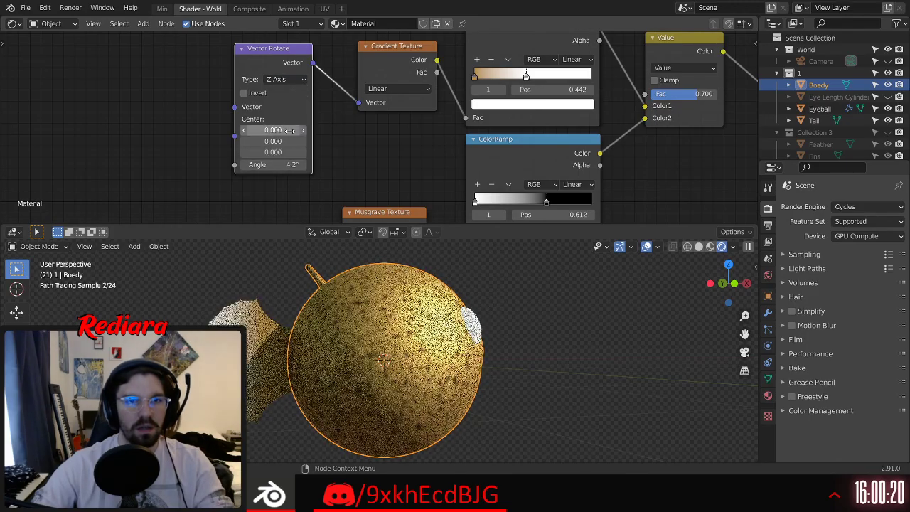
{"action": "mouse_move", "coordinate": [260, 163]}
{"action": "left_mouse_down"}
{"action": "mouse_move", "coordinate": [273, 163]}
{"action": "mouse_move", "coordinate": [260, 164]}
{"action": "left_mouse_up"}
{"action": "middle_click_drag", "start_coordinate": [433, 341], "coordinate": [381, 362]}
{"action": "left_click", "coordinate": [261, 166]}
{"action": "type", "text": "90"}
{"action": "key", "text": "Return"}
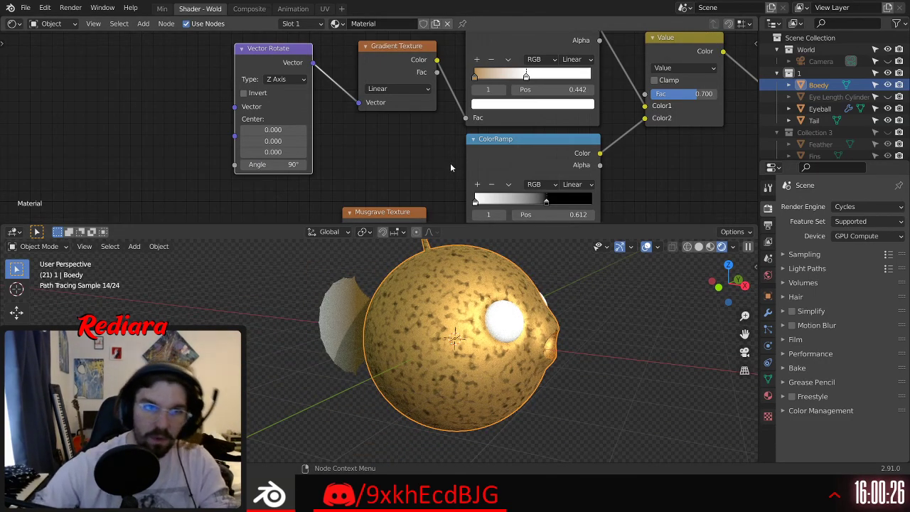
Step: Try the Axis Angle and X Axis types on the Vector Rotate node
{"action": "left_click", "coordinate": [284, 79]}
{"action": "left_click", "coordinate": [290, 96]}
{"action": "left_click", "coordinate": [284, 79]}
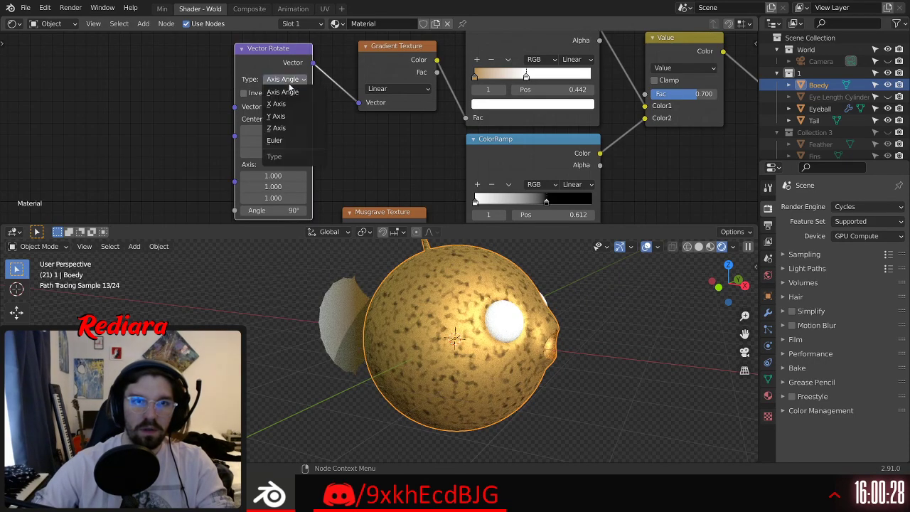
{"action": "left_click", "coordinate": [285, 91]}
{"action": "middle_click_drag", "start_coordinate": [327, 97], "coordinate": [332, 155]}
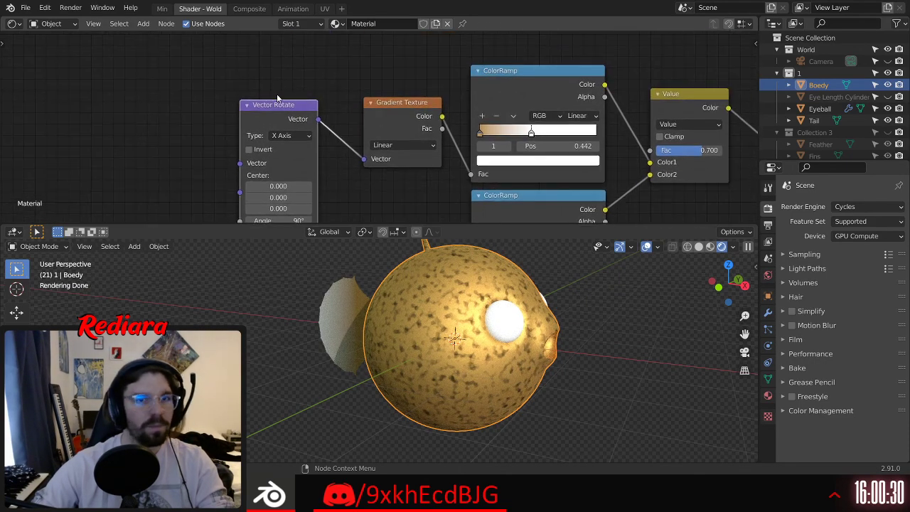
Step: Delete the Vector Rotate node and check the body's shading without it
{"action": "key", "text": "x"}
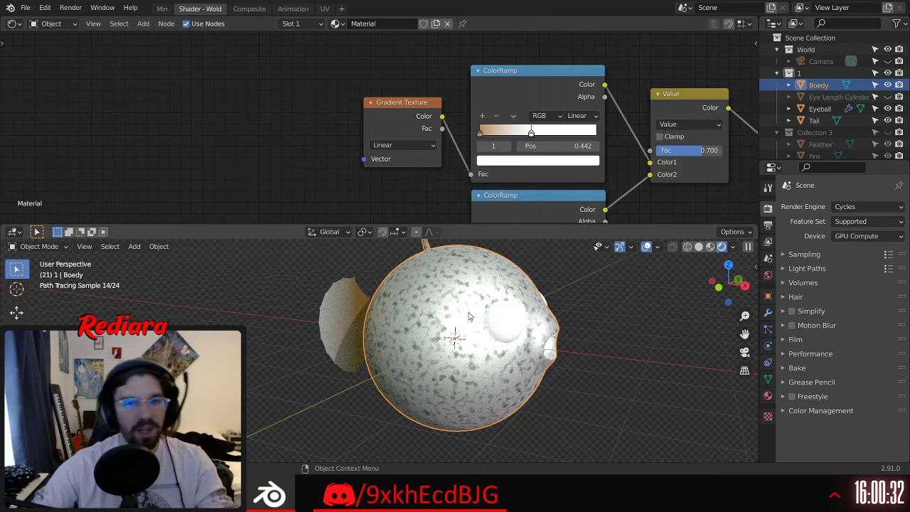
{"action": "middle_click_drag", "start_coordinate": [445, 302], "coordinate": [462, 292]}
{"action": "middle_click_drag", "start_coordinate": [398, 364], "coordinate": [431, 374]}
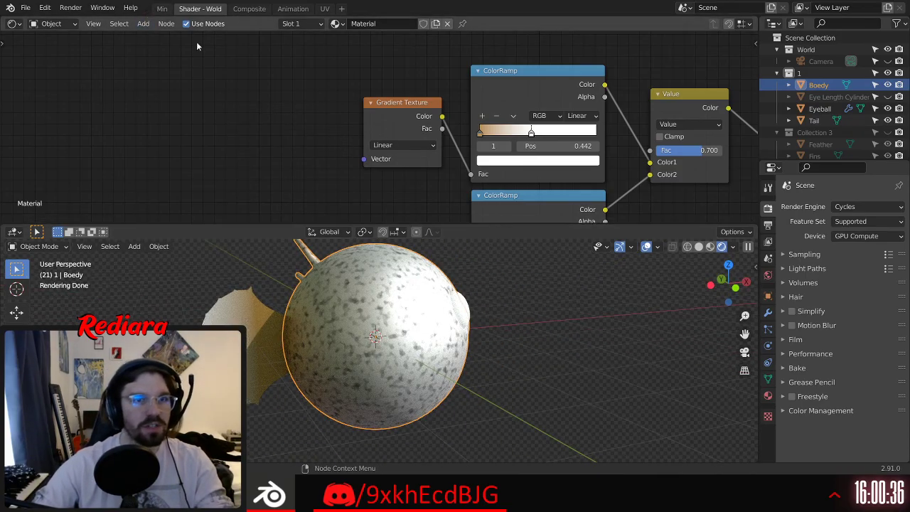
Step: Try adding a Displacement node beside the Gradient Texture, collapse and expand it, and delete it
{"action": "left_click", "coordinate": [146, 24]}
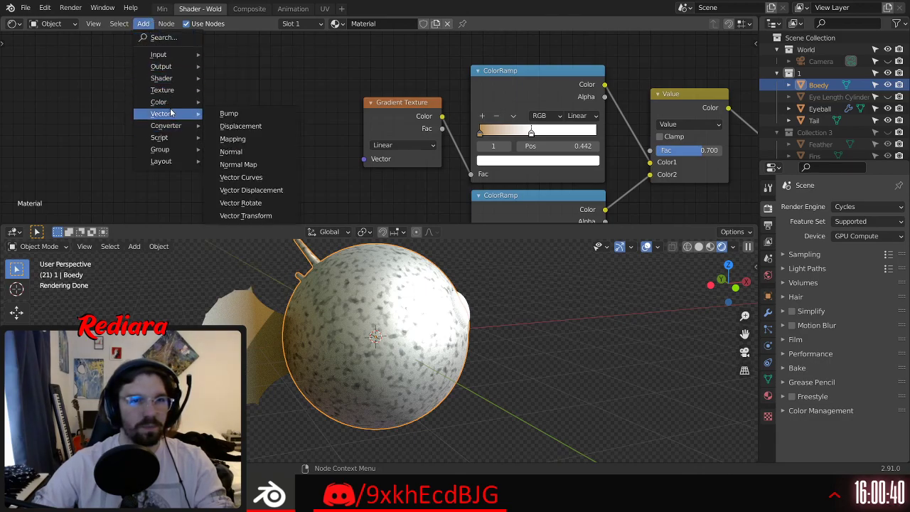
{"action": "left_click", "coordinate": [234, 126]}
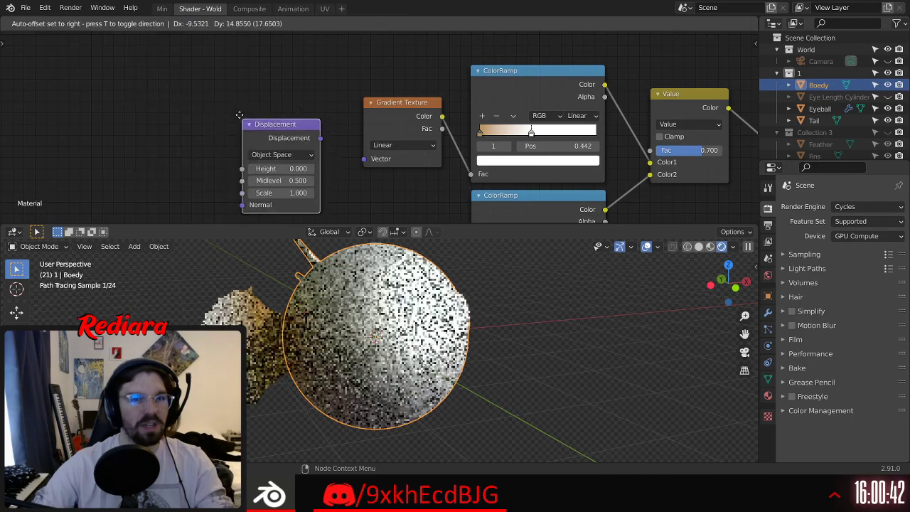
{"action": "left_click", "coordinate": [209, 83]}
{"action": "key", "text": "h"}
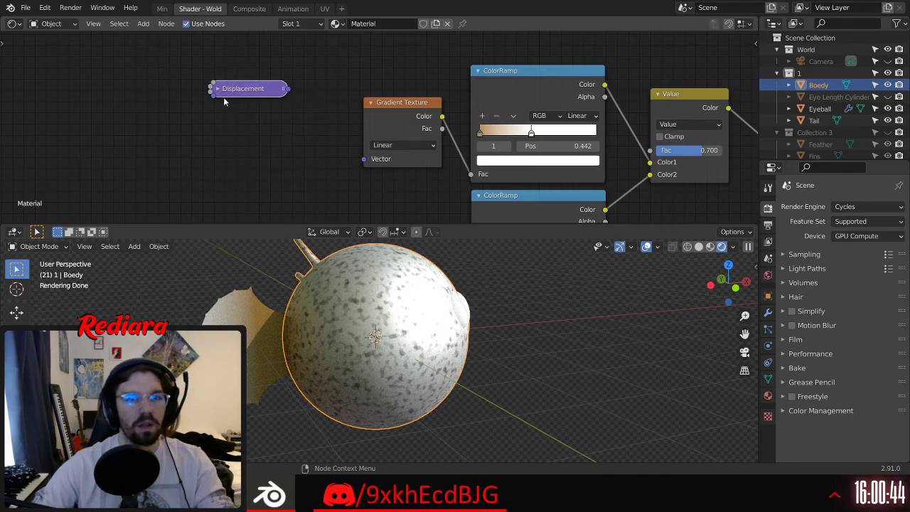
{"action": "key", "text": "h"}
{"action": "left_click_drag", "start_coordinate": [237, 89], "coordinate": [244, 86]}
{"action": "key", "text": "x"}
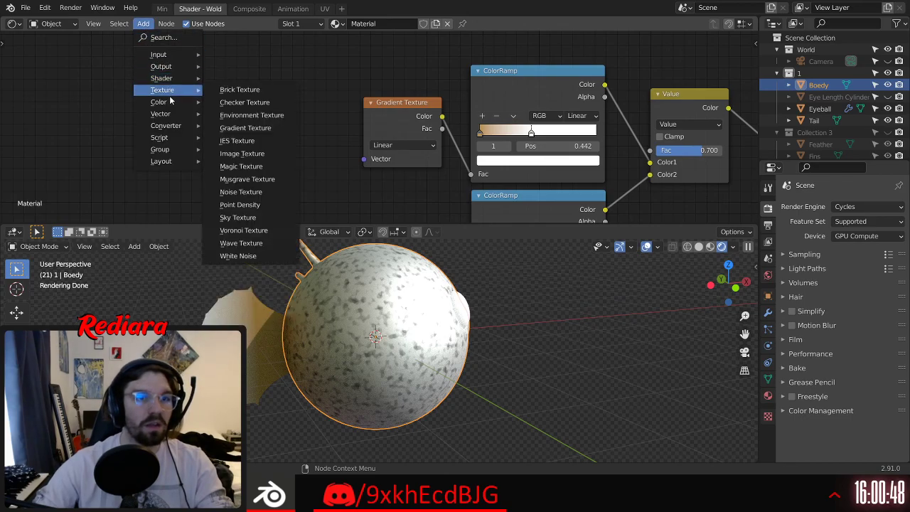
Step: Try adding a Mapping node beside the Gradient Texture, and delete it
{"action": "mouse_move", "coordinate": [165, 114]}
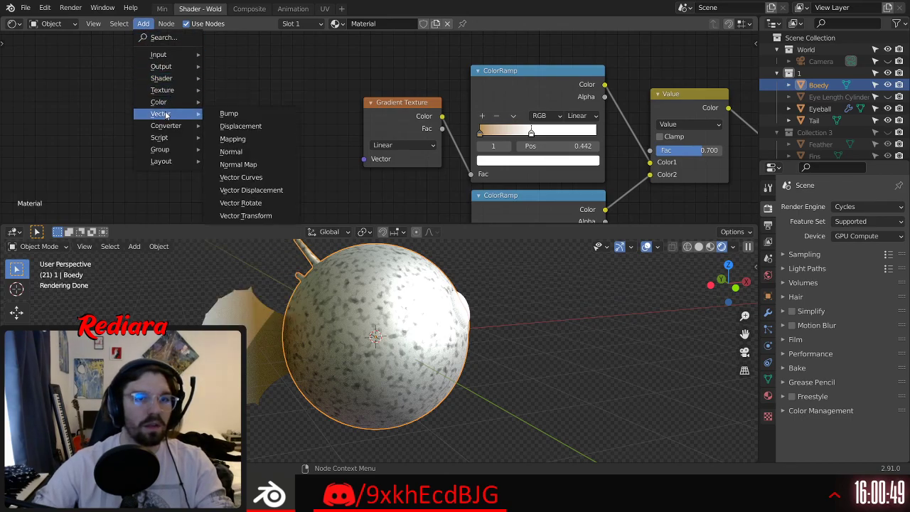
{"action": "left_click", "coordinate": [232, 139]}
{"action": "left_click", "coordinate": [221, 97]}
{"action": "key", "text": "x"}
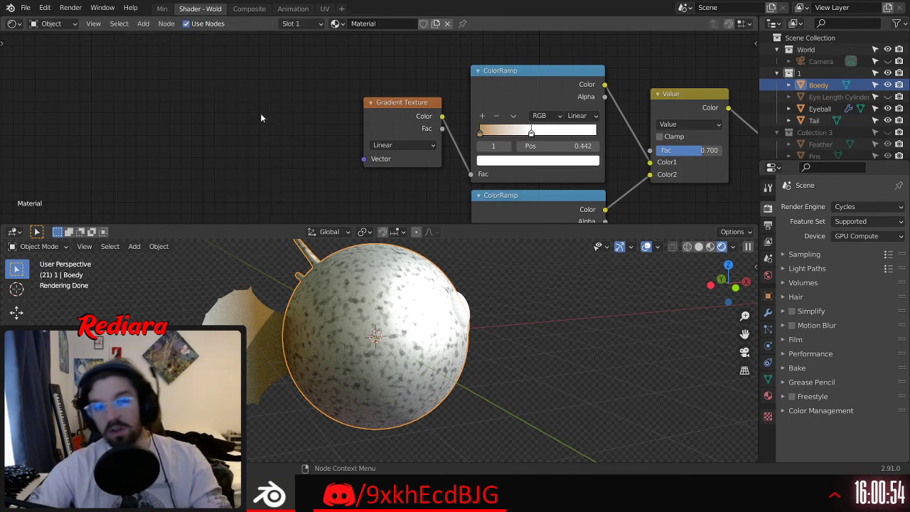
Step: Try adding a Normal Map node beside the Gradient Texture, and undo the addition
{"action": "left_click", "coordinate": [166, 23]}
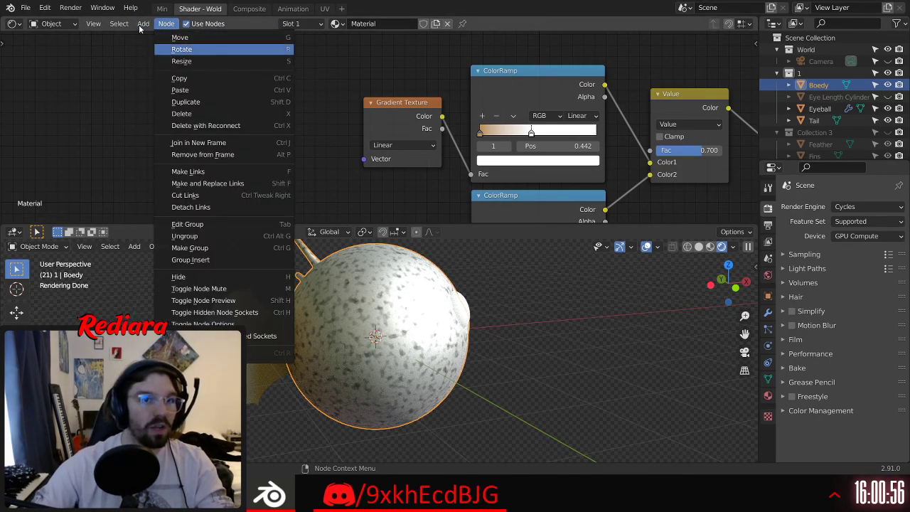
{"action": "left_click", "coordinate": [140, 26]}
{"action": "mouse_move", "coordinate": [180, 115]}
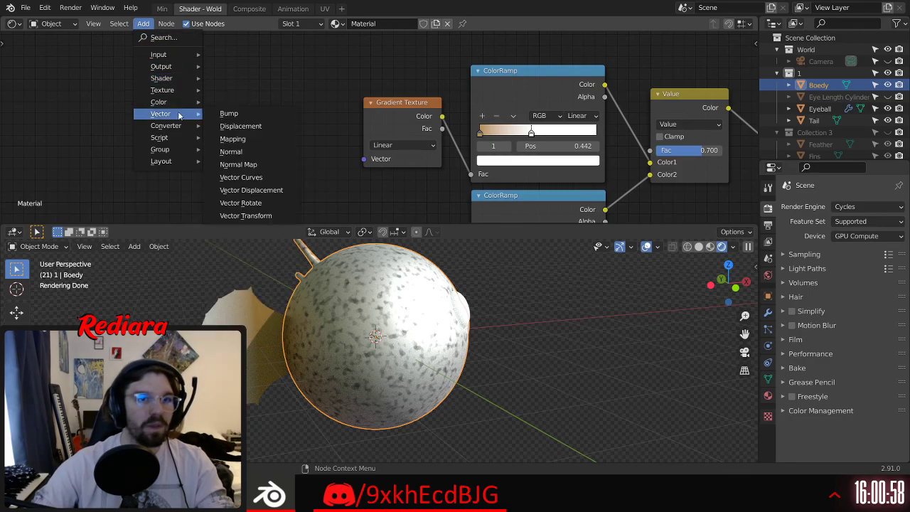
{"action": "left_click", "coordinate": [241, 164]}
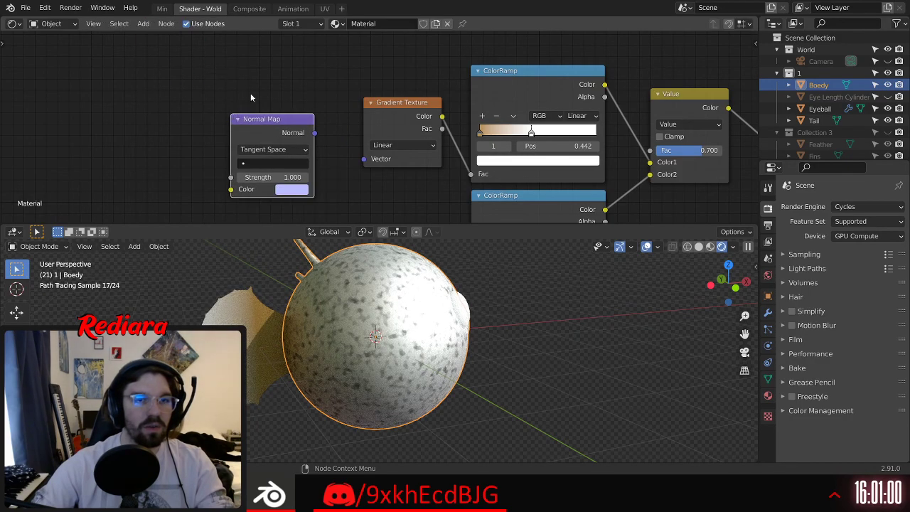
{"action": "left_click", "coordinate": [262, 121]}
{"action": "key", "text": "ctrl+z"}
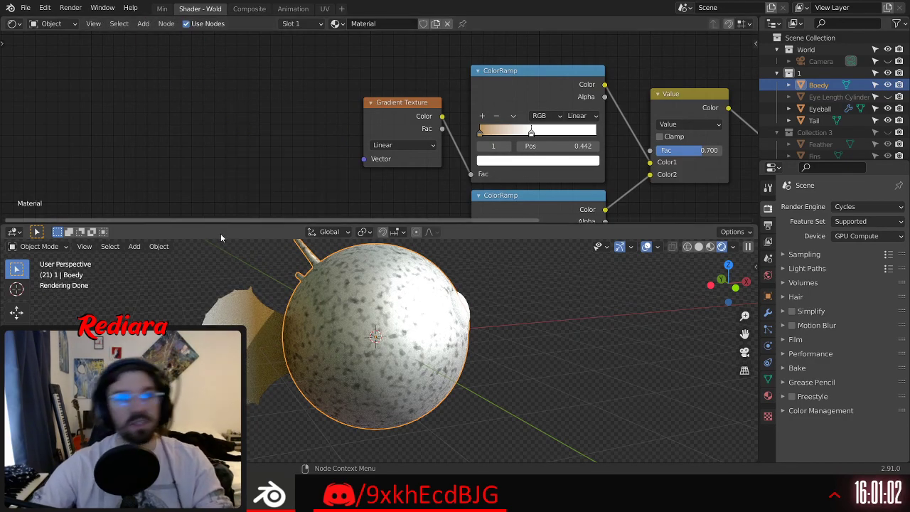
Step: Add a Mapping node in front of the Gradient Texture node
{"action": "left_click", "coordinate": [143, 24]}
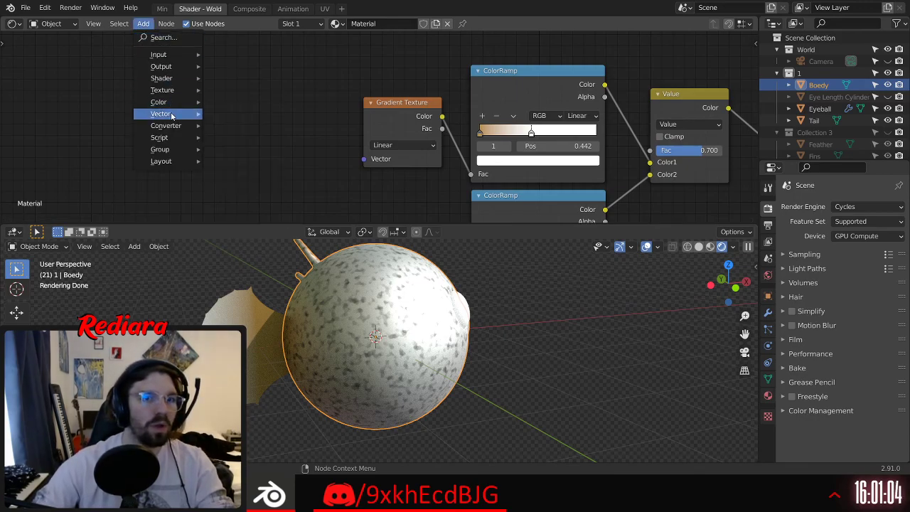
{"action": "mouse_move", "coordinate": [170, 116]}
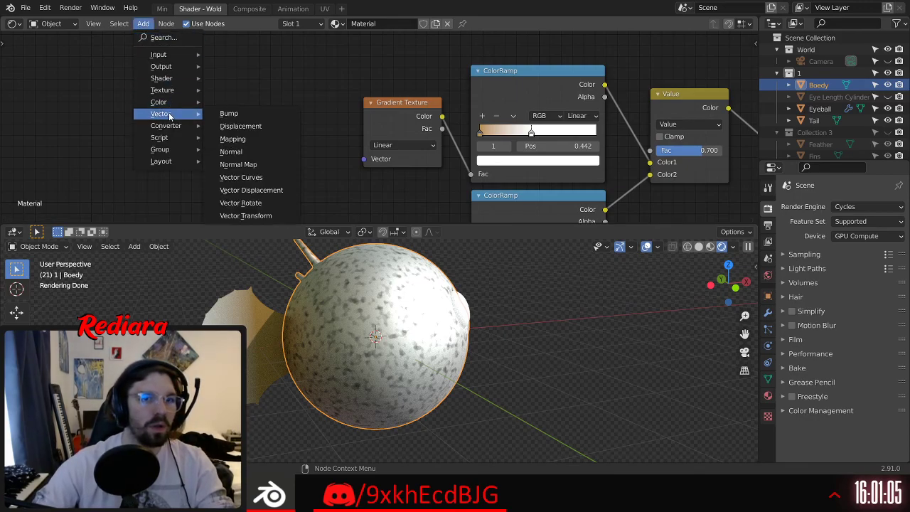
{"action": "left_click", "coordinate": [250, 139]}
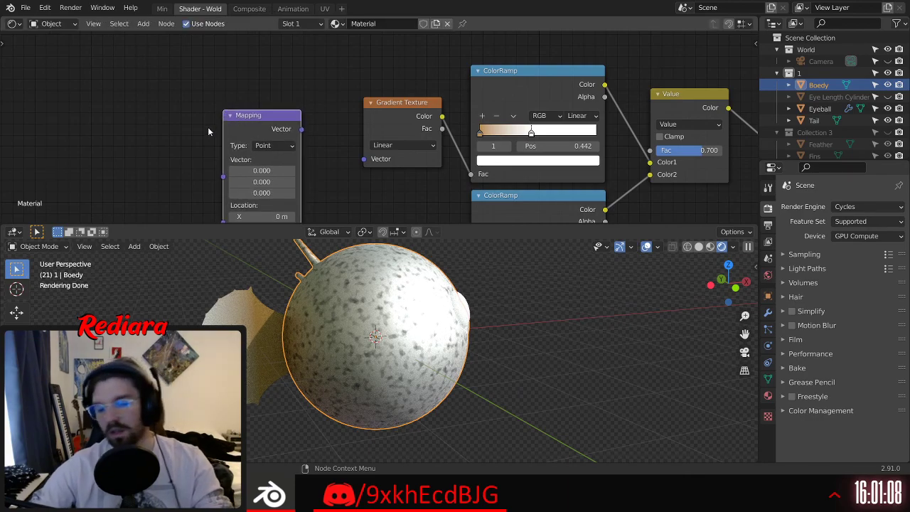
Step: Undo the Mapping node and try a Normal node instead, linking its Normal output to the Gradient Texture's Vector input
{"action": "key", "text": "ctrl+z"}
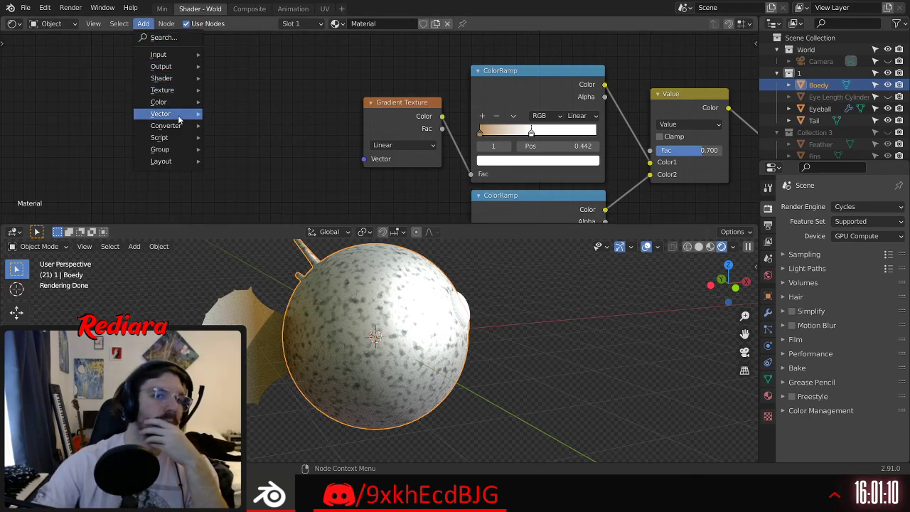
{"action": "mouse_move", "coordinate": [177, 118]}
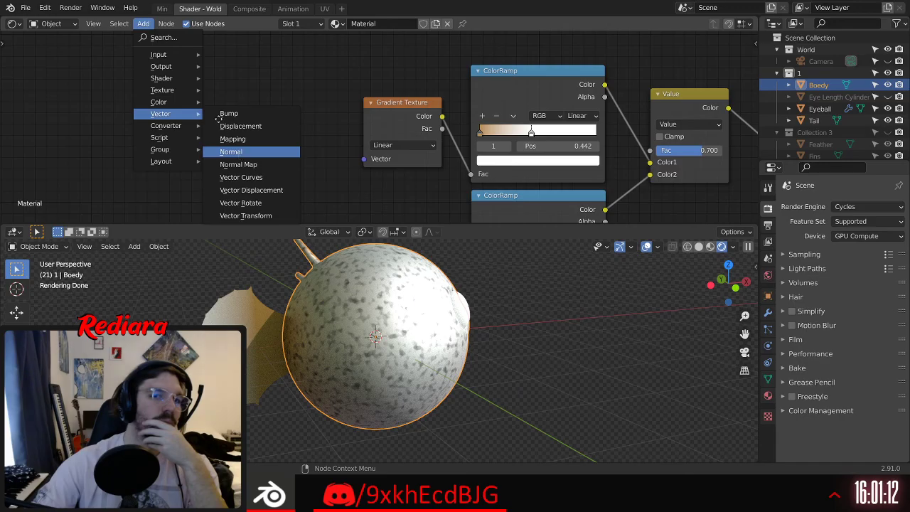
{"action": "left_click", "coordinate": [229, 151]}
{"action": "left_click_drag", "start_coordinate": [348, 170], "coordinate": [364, 161]}
{"action": "middle_click_drag", "start_coordinate": [362, 168], "coordinate": [335, 166]}
{"action": "middle_click_drag", "start_coordinate": [386, 327], "coordinate": [319, 333]}
Step: Try different directions on the Normal node's sphere and check the gradient on the fish body
{"action": "mouse_move", "coordinate": [229, 151]}
{"action": "left_mouse_down"}
{"action": "mouse_move", "coordinate": [270, 62]}
{"action": "mouse_move", "coordinate": [263, 79]}
{"action": "left_mouse_up"}
{"action": "middle_click_drag", "start_coordinate": [445, 331], "coordinate": [490, 338]}
{"action": "left_click_drag", "start_coordinate": [229, 151], "coordinate": [228, 143]}
{"action": "mouse_move", "coordinate": [229, 192]}
{"action": "left_mouse_down"}
{"action": "mouse_move", "coordinate": [232, 212]}
{"action": "mouse_move", "coordinate": [229, 107]}
{"action": "mouse_move", "coordinate": [247, 186]}
{"action": "mouse_move", "coordinate": [271, 203]}
{"action": "left_mouse_up"}
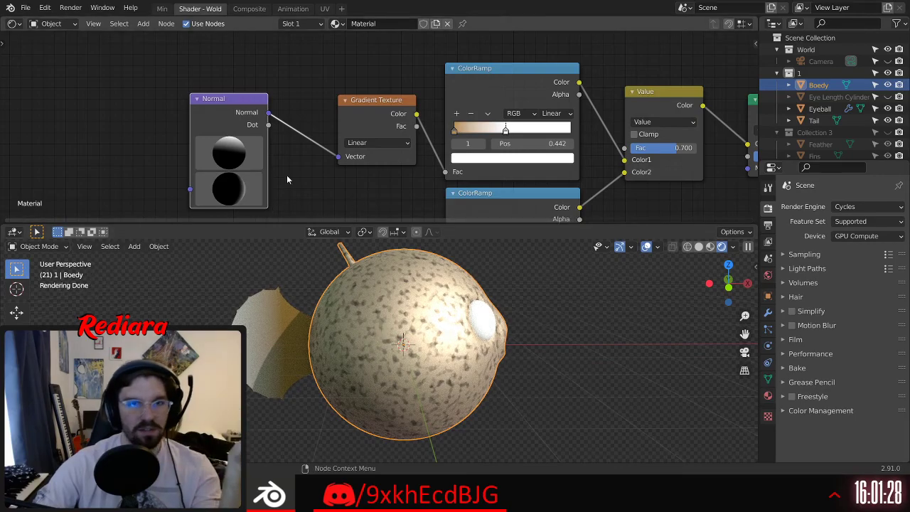
Step: Try driving the Gradient Texture from the Normal node's Dot output with other sphere directions, and delete the Normal node
{"action": "left_click_drag", "start_coordinate": [342, 164], "coordinate": [340, 160]}
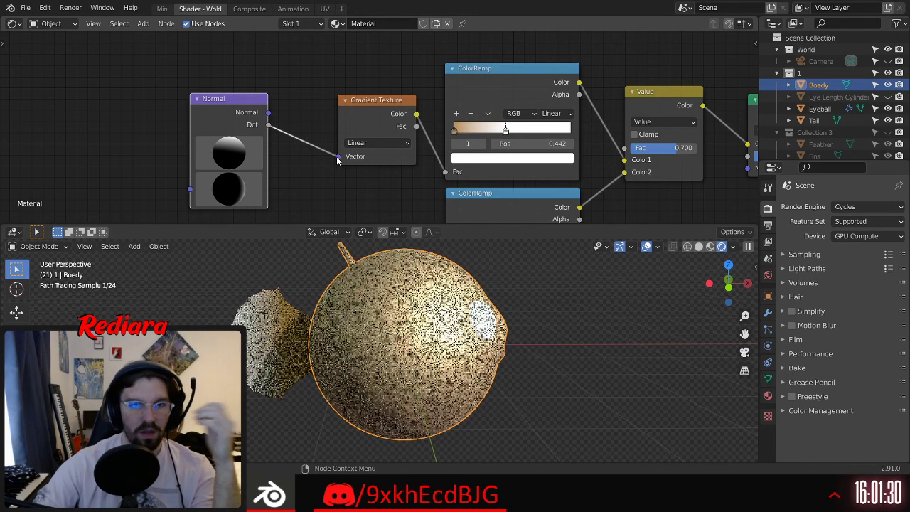
{"action": "left_click_drag", "start_coordinate": [239, 193], "coordinate": [227, 192]}
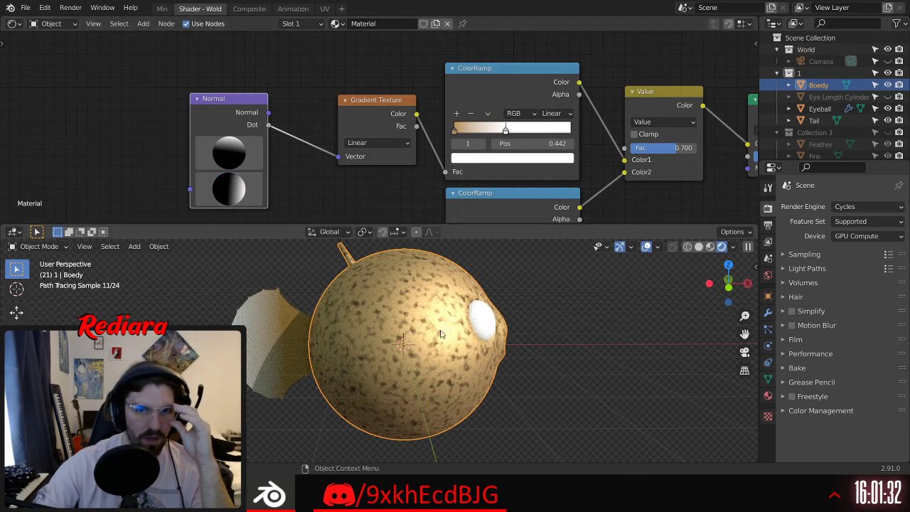
{"action": "mouse_move", "coordinate": [228, 157]}
{"action": "left_mouse_down"}
{"action": "mouse_move", "coordinate": [231, 166]}
{"action": "mouse_move", "coordinate": [229, 154]}
{"action": "left_mouse_up"}
{"action": "middle_click_drag", "start_coordinate": [626, 328], "coordinate": [441, 347]}
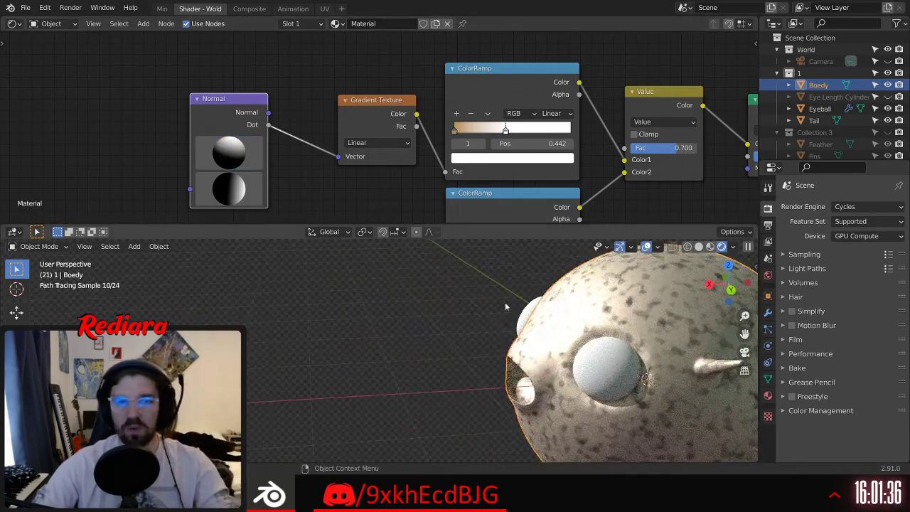
{"action": "middle_click_drag", "start_coordinate": [544, 359], "coordinate": [379, 319], "text": "shift"}
{"action": "scroll", "coordinate": [379, 316], "scroll_direction": "down", "scroll_amount": 3}
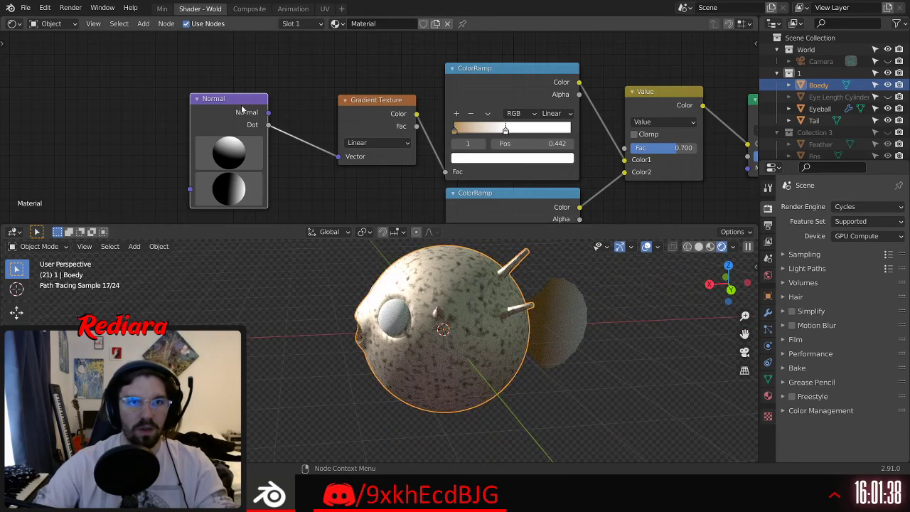
{"action": "key", "text": "x"}
{"action": "mouse_move", "coordinate": [404, 342]}
{"action": "middle_mouse_down"}
{"action": "mouse_move", "coordinate": [569, 342]}
{"action": "mouse_move", "coordinate": [286, 276]}
{"action": "middle_mouse_up"}
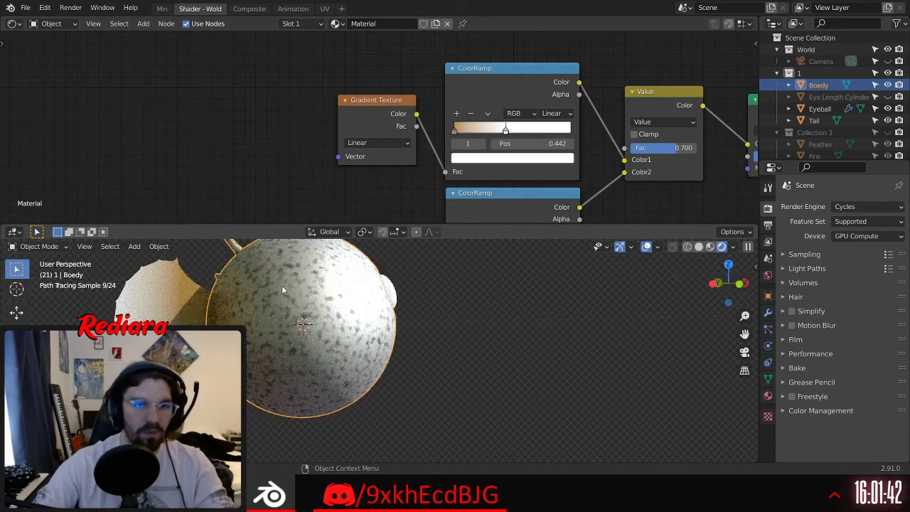
{"action": "middle_click_drag", "start_coordinate": [318, 355], "coordinate": [397, 459]}
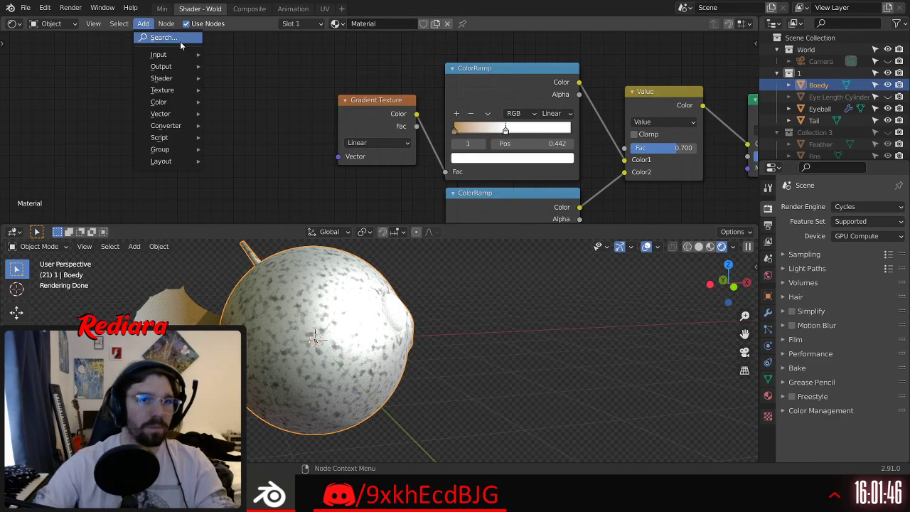
Step: Add a Geometry node and connect its Normal output to the Gradient Texture's Vector input
{"action": "mouse_move", "coordinate": [184, 56]}
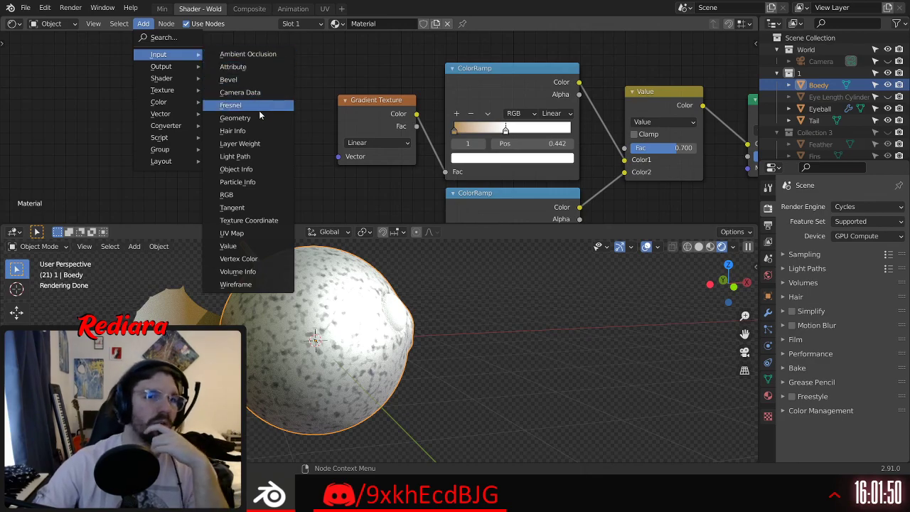
{"action": "left_click", "coordinate": [235, 118]}
{"action": "left_click", "coordinate": [285, 123]}
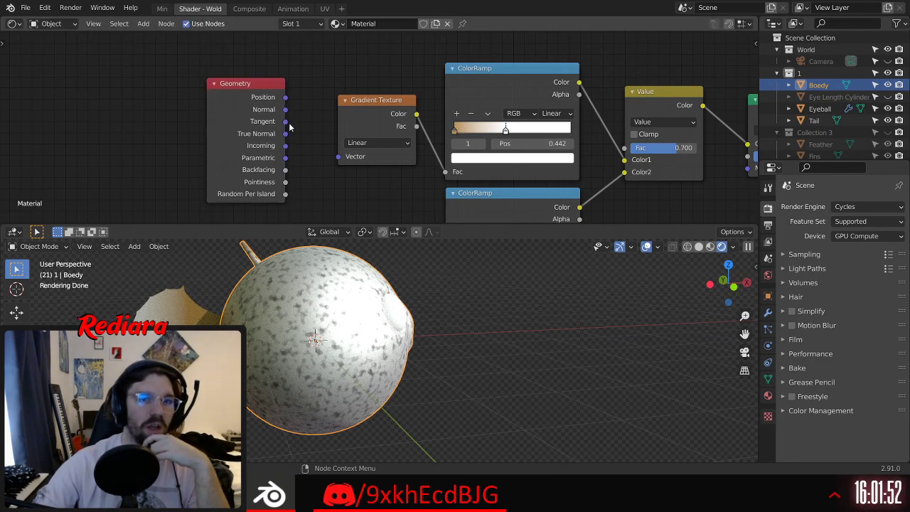
{"action": "left_click_drag", "start_coordinate": [334, 165], "coordinate": [339, 161]}
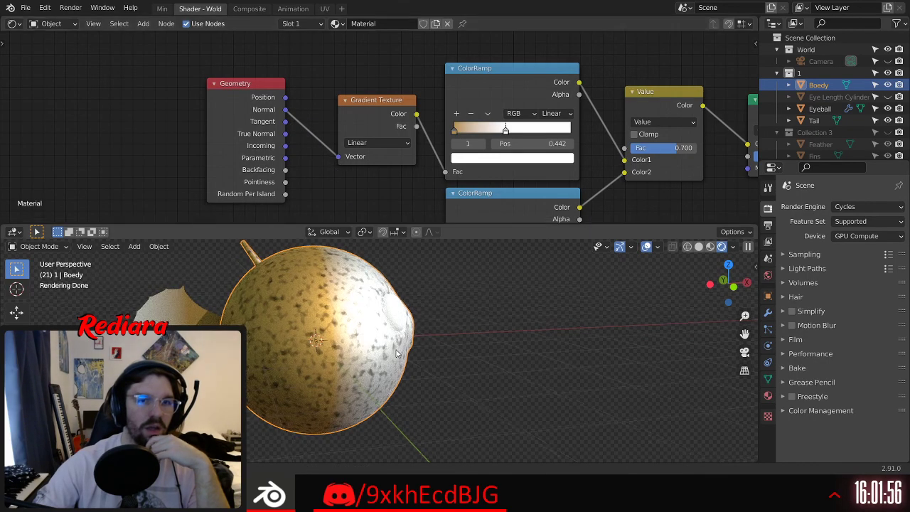
{"action": "middle_click_drag", "start_coordinate": [365, 290], "coordinate": [345, 294]}
Step: Move the Geometry node away from the Gradient Texture and insert a Vector Rotate node on the link between them
{"action": "left_click_drag", "start_coordinate": [236, 92], "coordinate": [112, 96]}
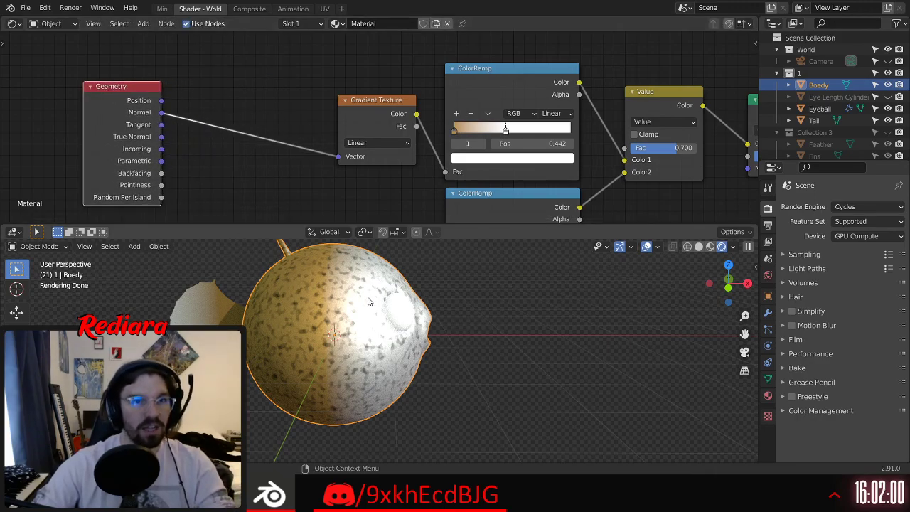
{"action": "middle_click_drag", "start_coordinate": [256, 146], "coordinate": [371, 150]}
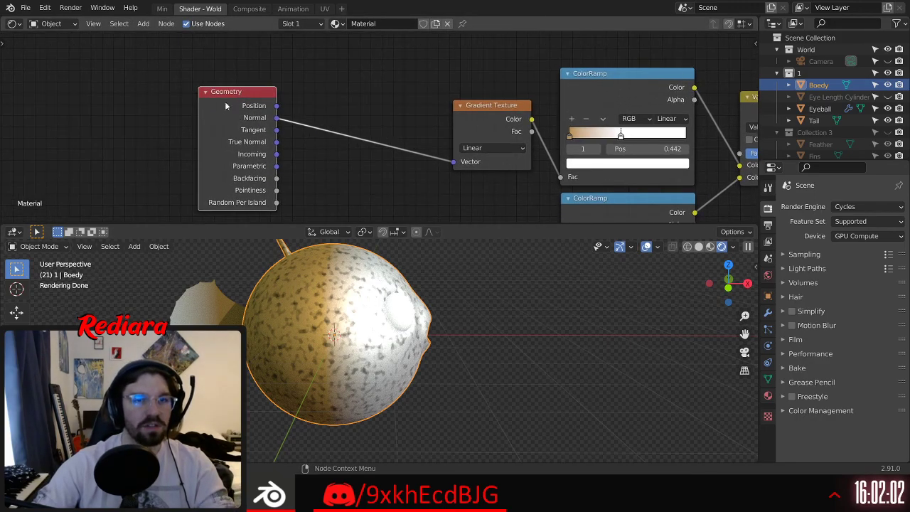
{"action": "left_click_drag", "start_coordinate": [234, 94], "coordinate": [187, 88]}
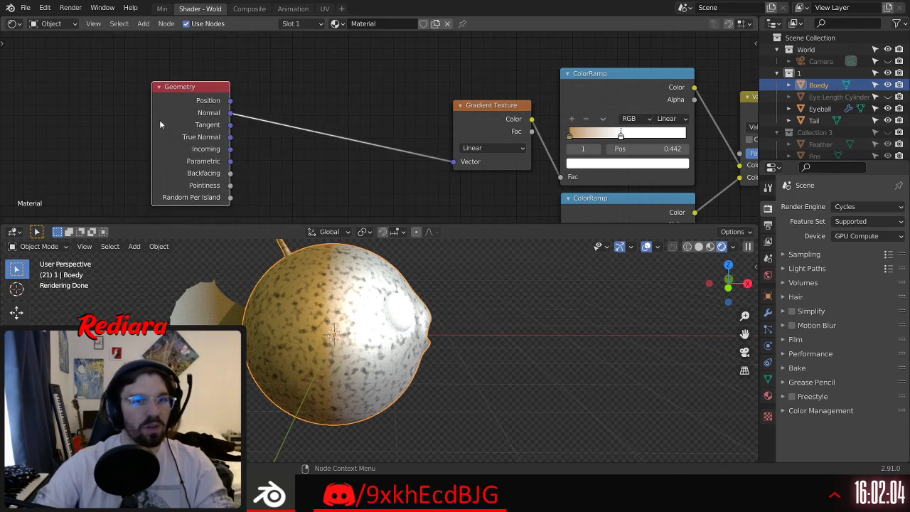
{"action": "left_click", "coordinate": [144, 24]}
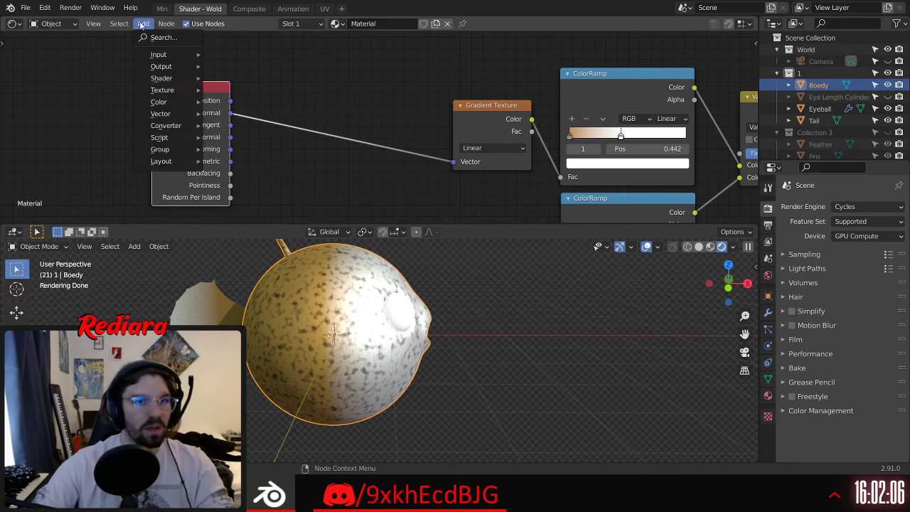
{"action": "mouse_move", "coordinate": [176, 115]}
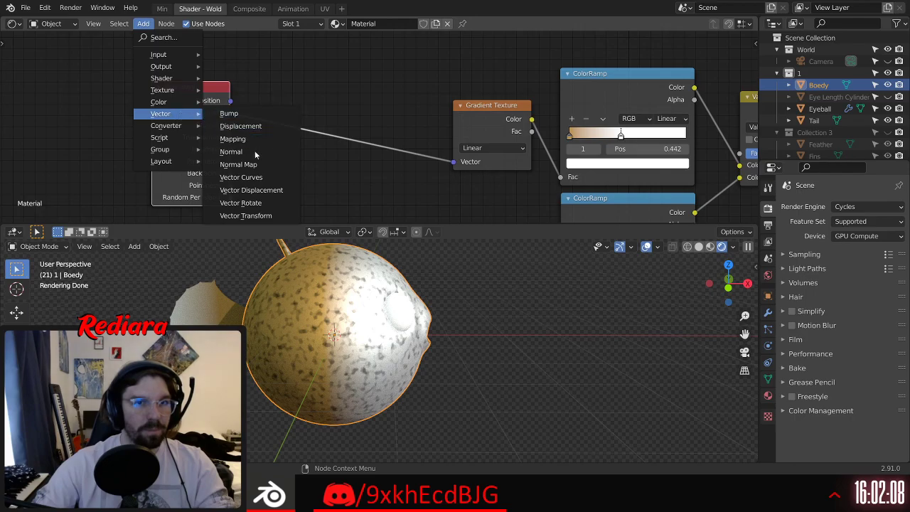
{"action": "left_click", "coordinate": [259, 203]}
{"action": "left_click", "coordinate": [290, 94]}
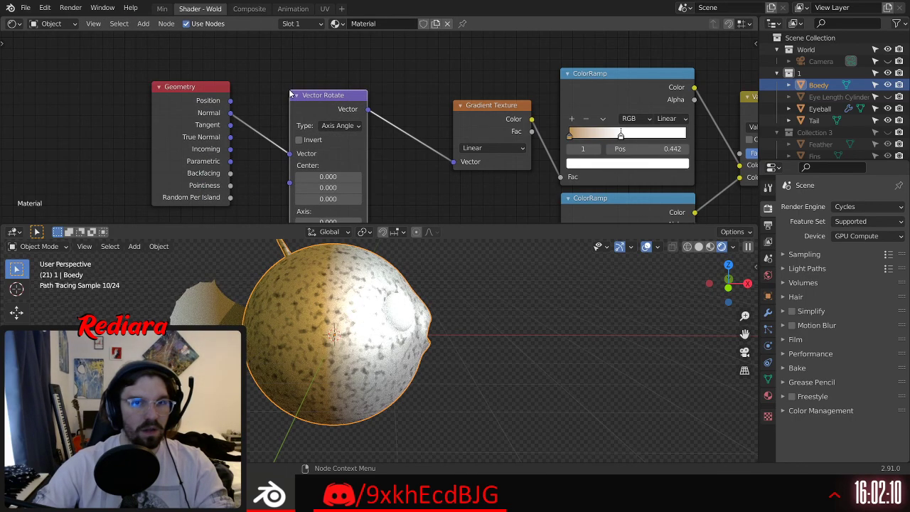
Step: Try the Vector Rotate node with the X Axis type and an angle of 90°
{"action": "middle_click_drag", "start_coordinate": [374, 174], "coordinate": [363, 113]}
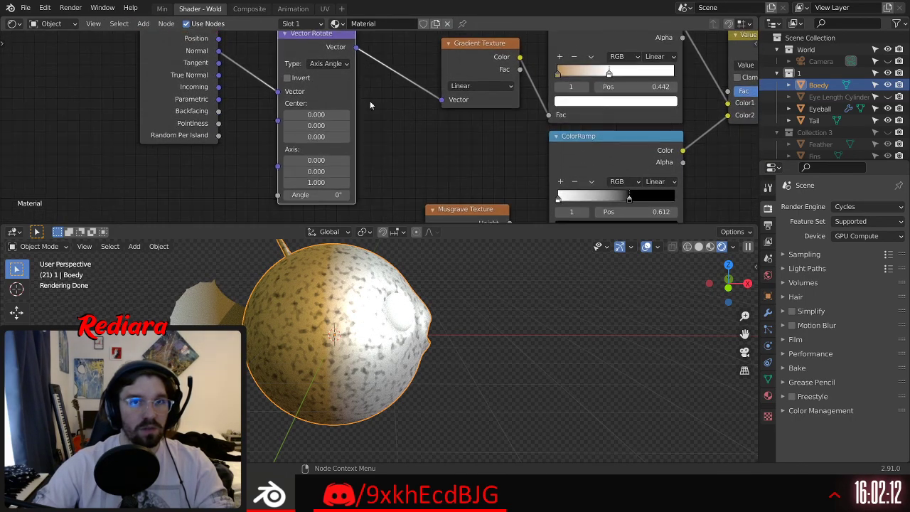
{"action": "left_click", "coordinate": [326, 63]}
{"action": "left_click", "coordinate": [326, 77]}
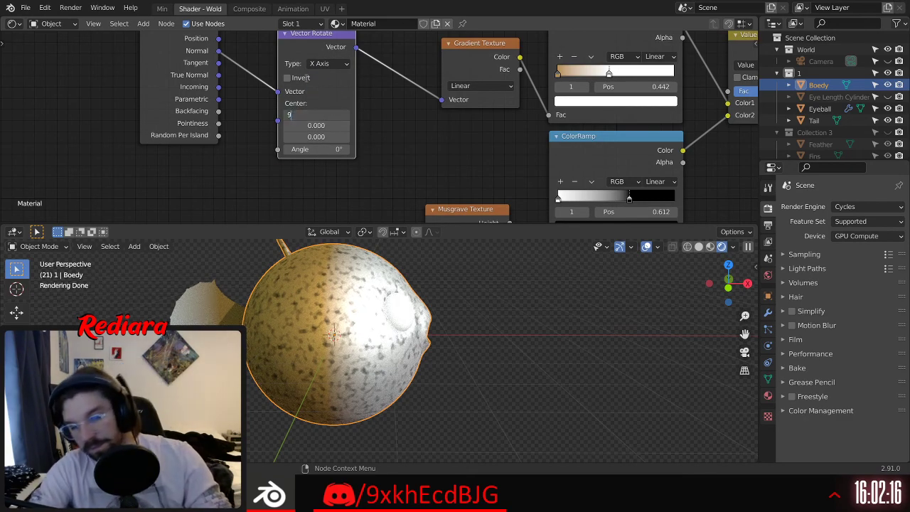
{"action": "type", "text": "90"}
{"action": "key", "text": "Return"}
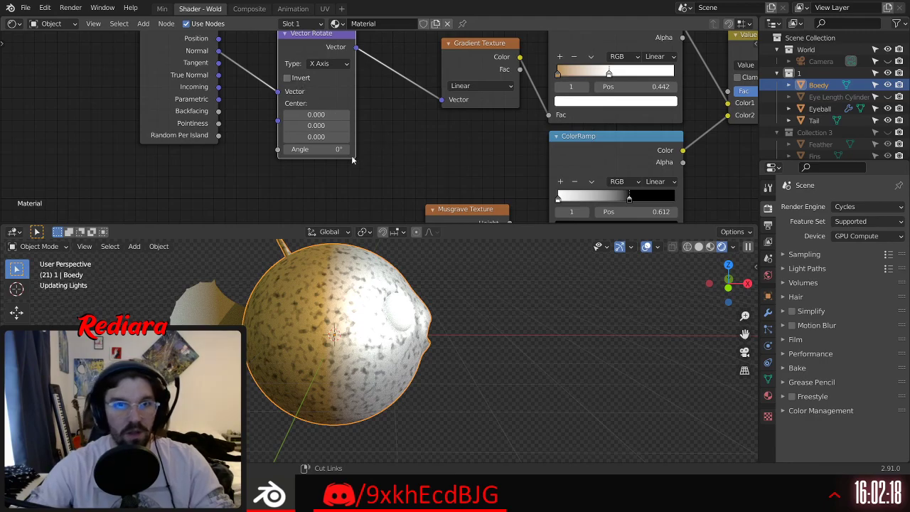
{"action": "key", "text": "Return"}
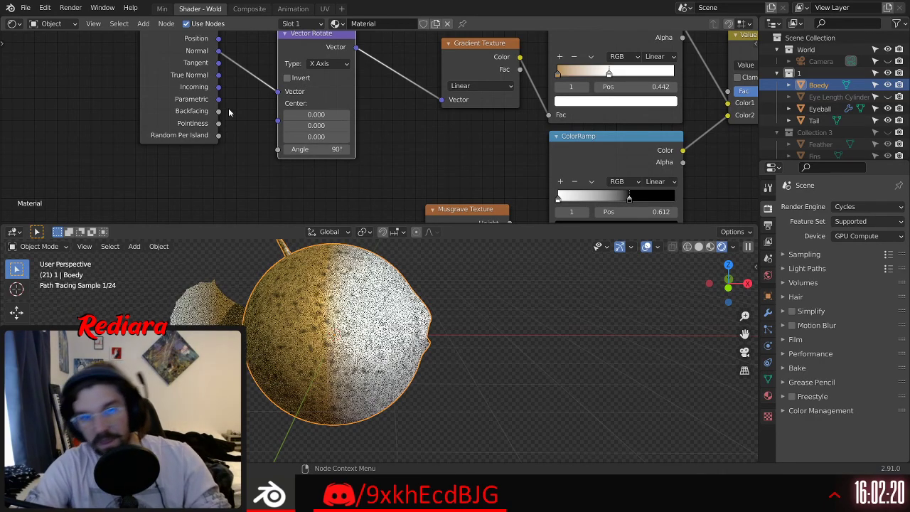
Step: Set the Vector Rotate type to Y Axis and try angles of 80° and 60°
{"action": "left_click", "coordinate": [326, 64]}
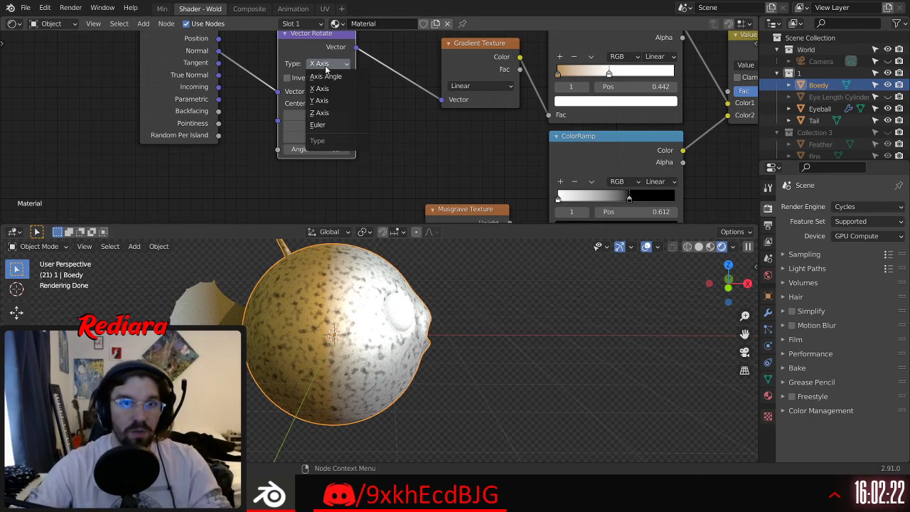
{"action": "left_click", "coordinate": [326, 101]}
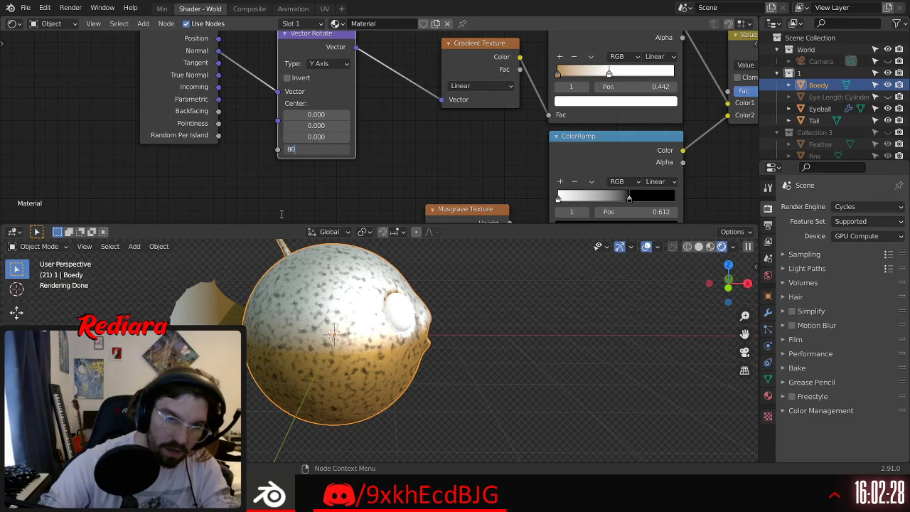
{"action": "key", "text": "Return"}
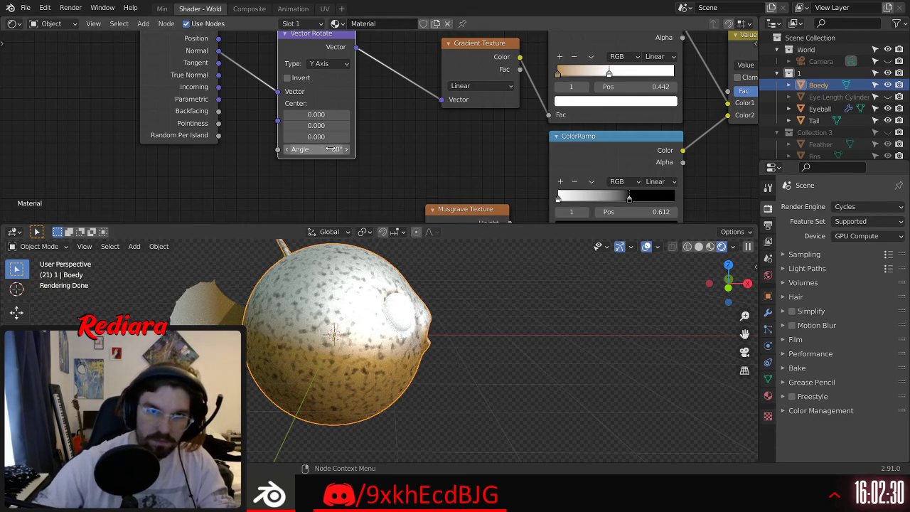
{"action": "key", "text": "Return"}
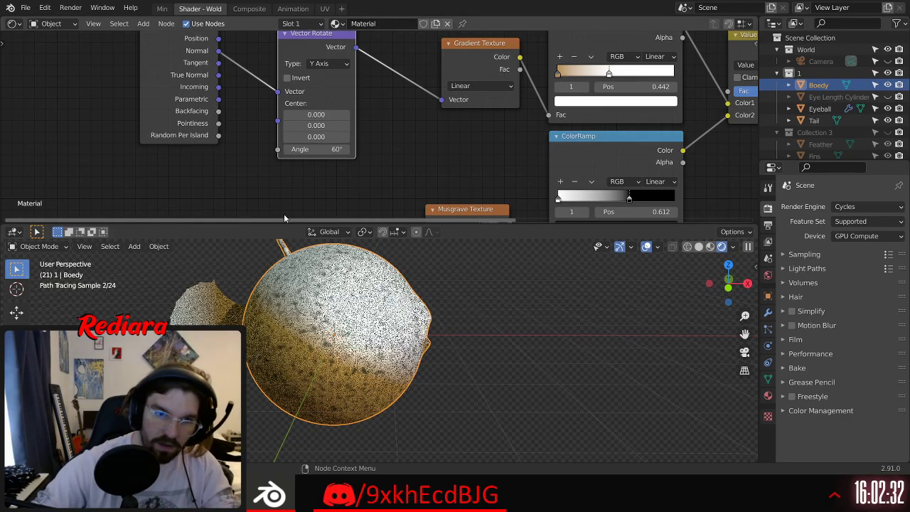
Step: Try Vector Rotate angles of -60° and -70°, checking the gradient on the fish body each time
{"action": "middle_click_drag", "start_coordinate": [448, 391], "coordinate": [341, 340]}
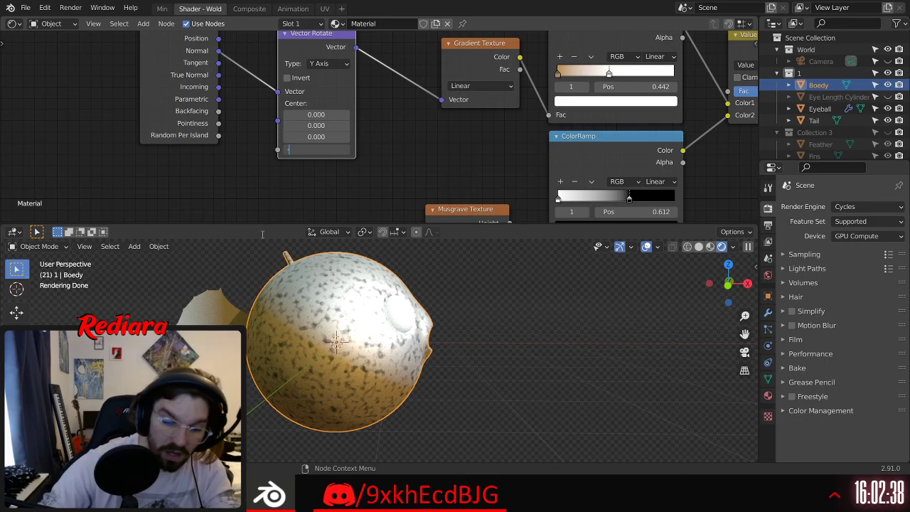
{"action": "type", "text": "-60"}
{"action": "key", "text": "Return"}
{"action": "middle_click_drag", "start_coordinate": [341, 338], "coordinate": [358, 331]}
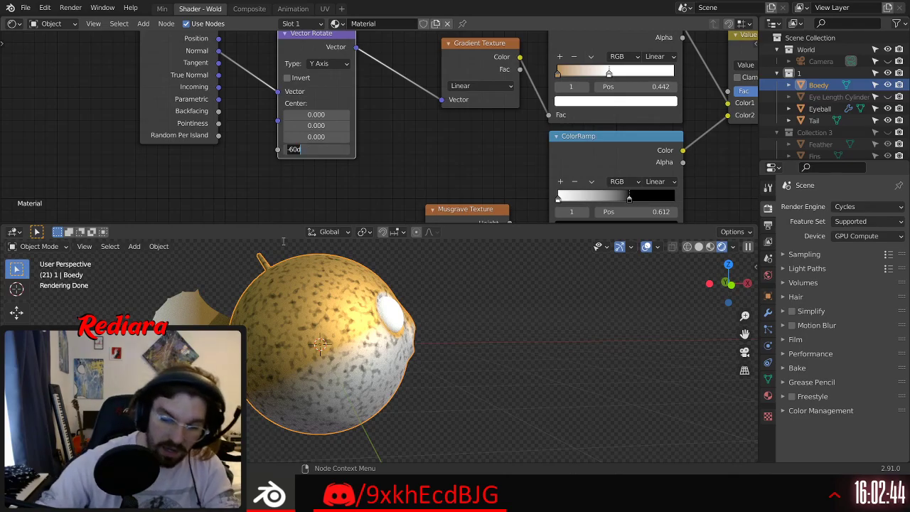
{"action": "type", "text": "-70"}
{"action": "key", "text": "Return"}
{"action": "mouse_move", "coordinate": [362, 388]}
{"action": "middle_mouse_down"}
{"action": "mouse_move", "coordinate": [325, 364]}
{"action": "mouse_move", "coordinate": [374, 362]}
{"action": "middle_mouse_up"}
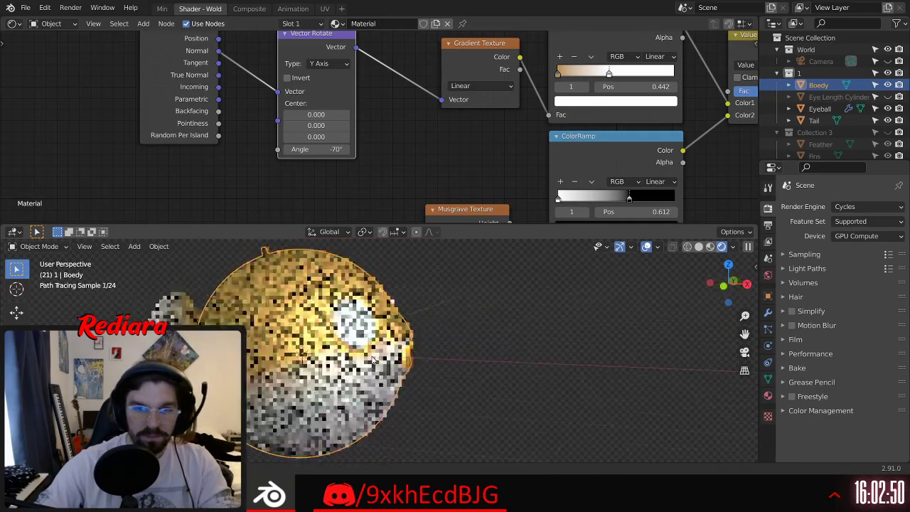
Step: Set the Vector Rotate angle to -75° and inspect the gradient around the fish body
{"action": "left_click", "coordinate": [313, 149]}
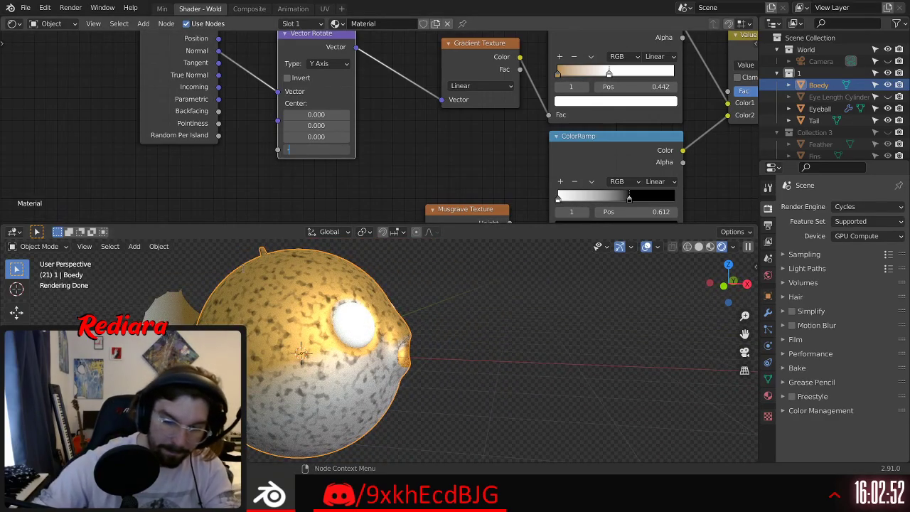
{"action": "key", "text": "Return"}
{"action": "middle_click_drag", "start_coordinate": [312, 331], "coordinate": [393, 325]}
{"action": "middle_click_drag", "start_coordinate": [247, 364], "coordinate": [406, 366]}
{"action": "scroll", "coordinate": [427, 370], "scroll_direction": "up", "scroll_amount": 5}
{"action": "middle_click_drag", "start_coordinate": [540, 377], "coordinate": [320, 376], "text": "shift"}
{"action": "middle_click_drag", "start_coordinate": [320, 377], "coordinate": [328, 357]}
{"action": "scroll", "coordinate": [388, 377], "scroll_direction": "down", "scroll_amount": 3}
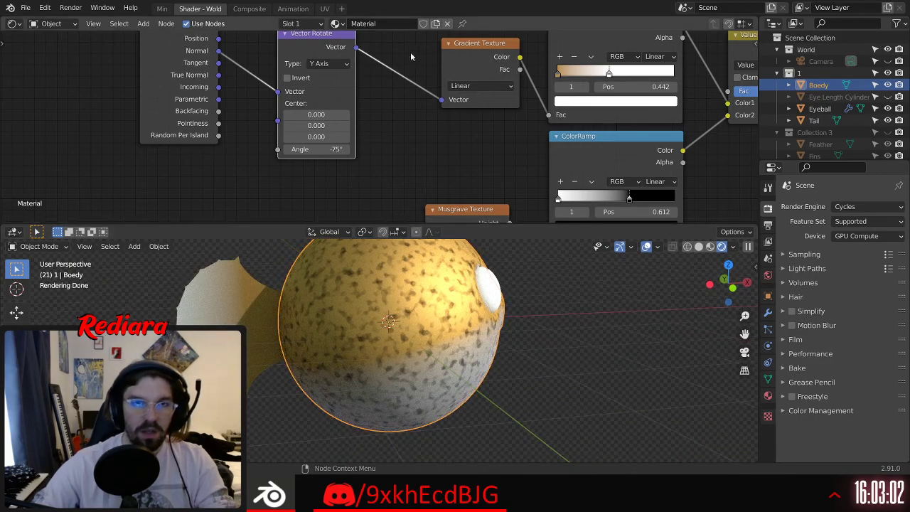
Step: Assign the body's material, Material, to the fish's tail in place of Material.002
{"action": "left_click", "coordinate": [252, 318]}
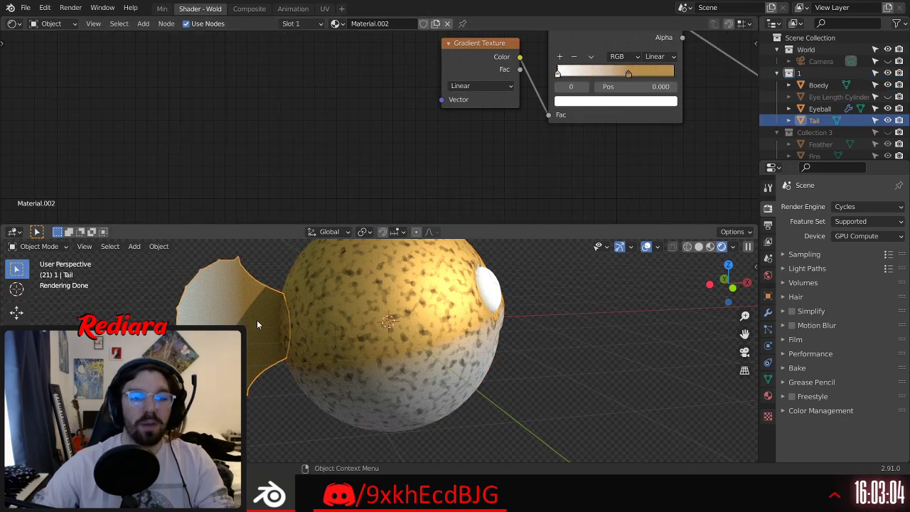
{"action": "left_click", "coordinate": [337, 25]}
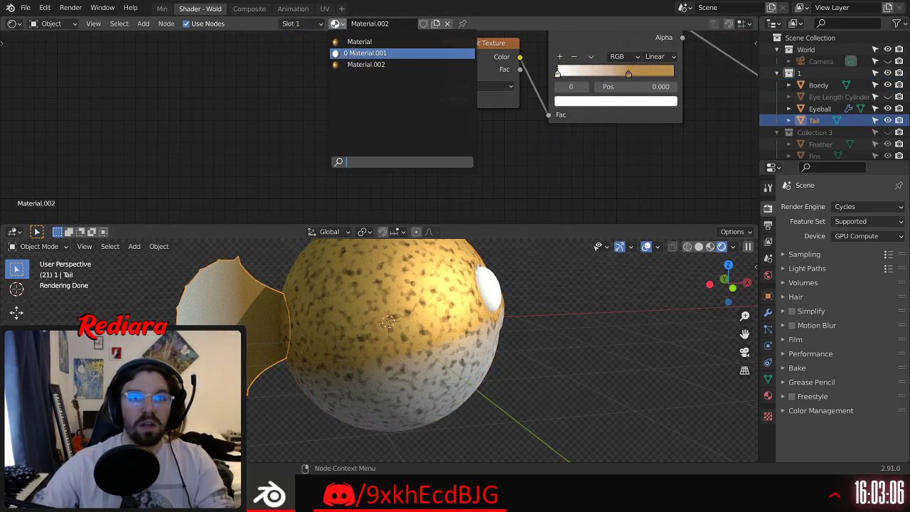
{"action": "left_click", "coordinate": [350, 64]}
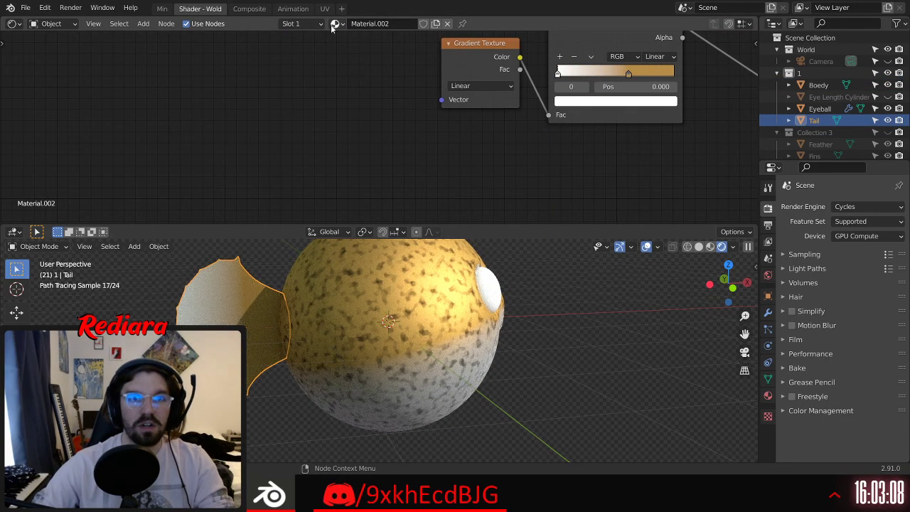
{"action": "left_click", "coordinate": [336, 23]}
{"action": "left_click", "coordinate": [359, 41]}
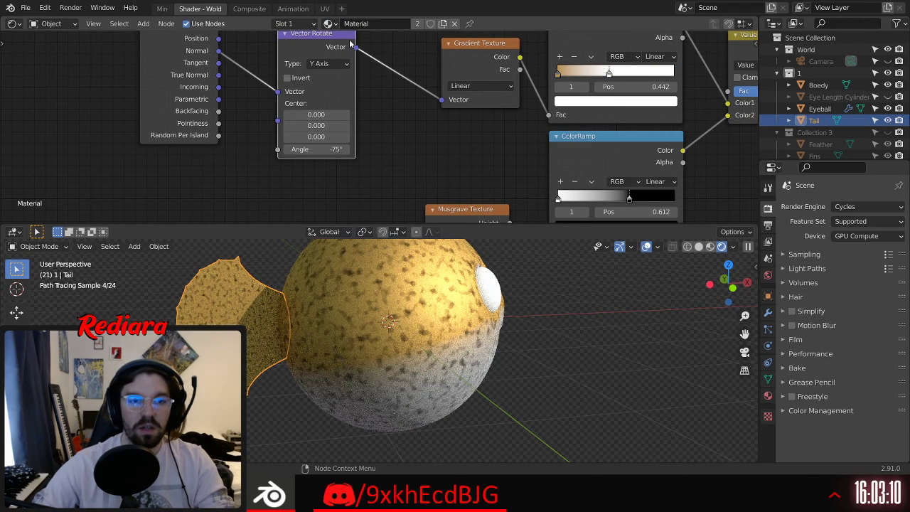
Step: Inspect the spotted material on the fish's tail, body and face from several angles
{"action": "scroll", "coordinate": [276, 342], "scroll_direction": "up", "scroll_amount": 5}
{"action": "scroll", "coordinate": [276, 342], "scroll_direction": "down", "scroll_amount": 5}
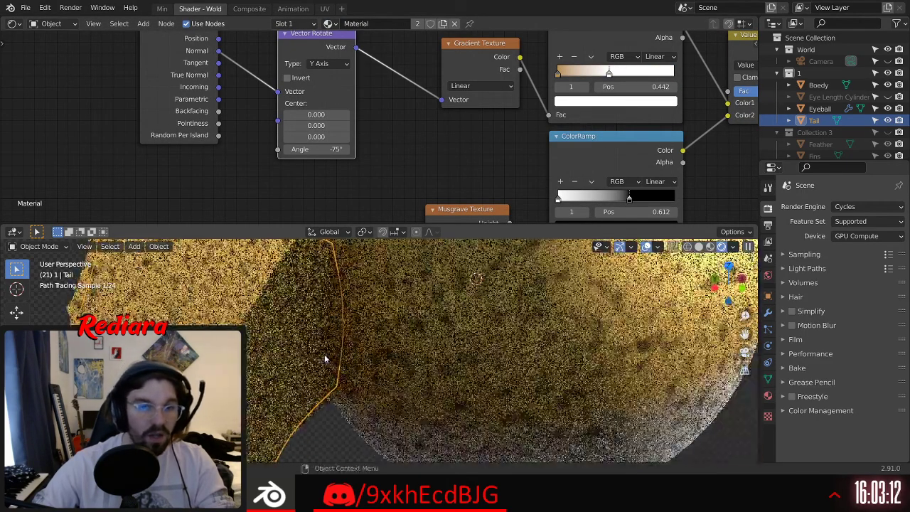
{"action": "middle_click_drag", "start_coordinate": [327, 353], "coordinate": [260, 324]}
{"action": "scroll", "coordinate": [278, 330], "scroll_direction": "down", "scroll_amount": 3}
{"action": "scroll", "coordinate": [259, 324], "scroll_direction": "down", "scroll_amount": 2}
{"action": "scroll", "coordinate": [259, 328], "scroll_direction": "down", "scroll_amount": 4}
{"action": "left_click", "coordinate": [483, 305]}
{"action": "scroll", "coordinate": [483, 306], "scroll_direction": "up", "scroll_amount": 6}
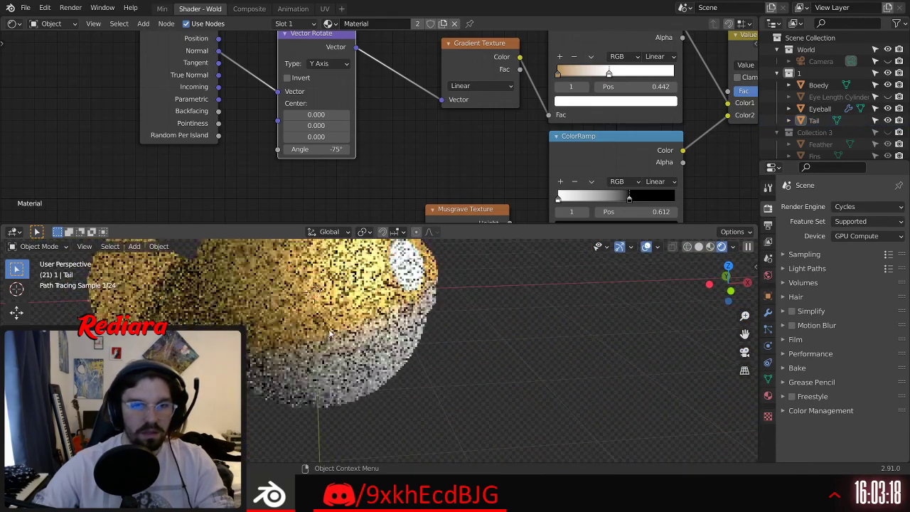
{"action": "middle_click_drag", "start_coordinate": [354, 348], "coordinate": [364, 385], "text": "shift"}
{"action": "mouse_move", "coordinate": [400, 324]}
{"action": "middle_mouse_down"}
{"action": "mouse_move", "coordinate": [341, 331]}
{"action": "mouse_move", "coordinate": [430, 336]}
{"action": "mouse_move", "coordinate": [391, 328]}
{"action": "middle_mouse_up"}
{"action": "scroll", "coordinate": [426, 331], "scroll_direction": "up", "scroll_amount": 5}
{"action": "middle_click_drag", "start_coordinate": [391, 327], "coordinate": [301, 404], "text": "shift"}
Step: Create a new material for the eyeball and delete its Principled BSDF node
{"action": "left_click", "coordinate": [342, 350]}
{"action": "middle_click_drag", "start_coordinate": [322, 335], "coordinate": [387, 311]}
{"action": "scroll", "coordinate": [343, 332], "scroll_direction": "down", "scroll_amount": 4}
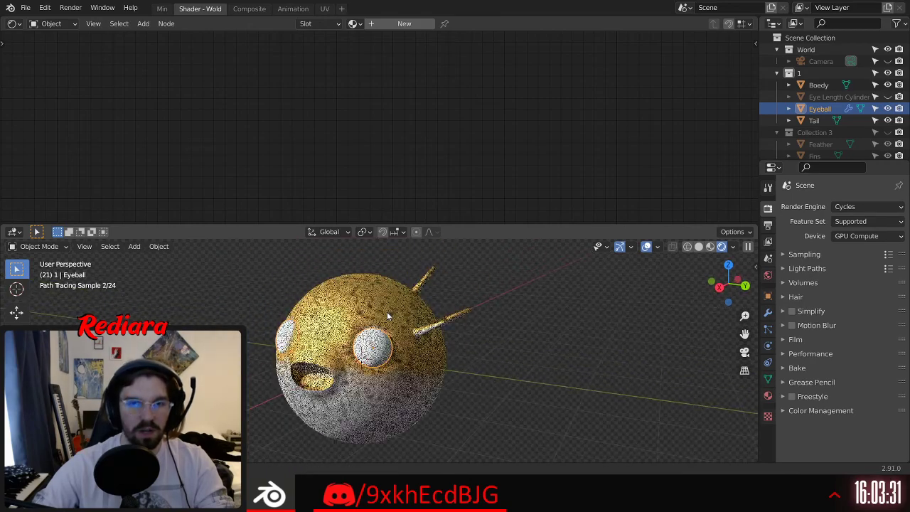
{"action": "left_click", "coordinate": [377, 25]}
{"action": "key", "text": "Home"}
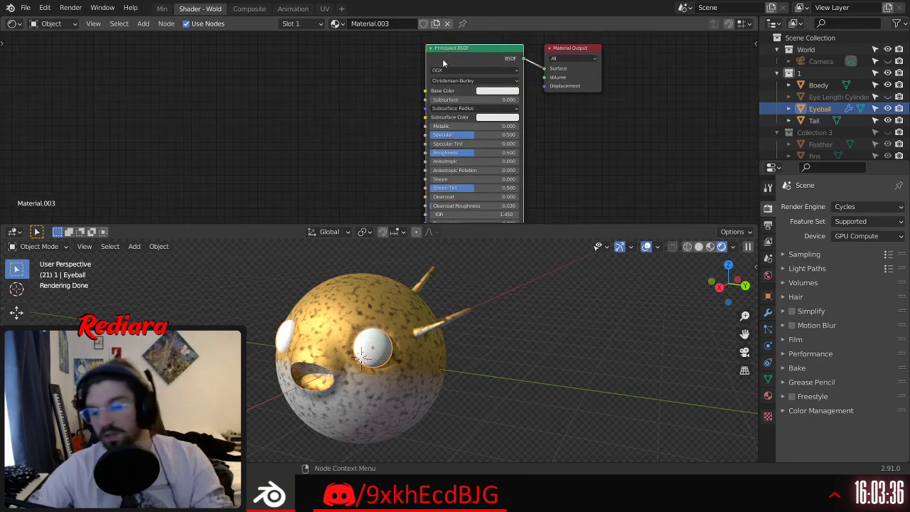
{"action": "key", "text": "x"}
{"action": "middle_click_drag", "start_coordinate": [492, 160], "coordinate": [416, 162]}
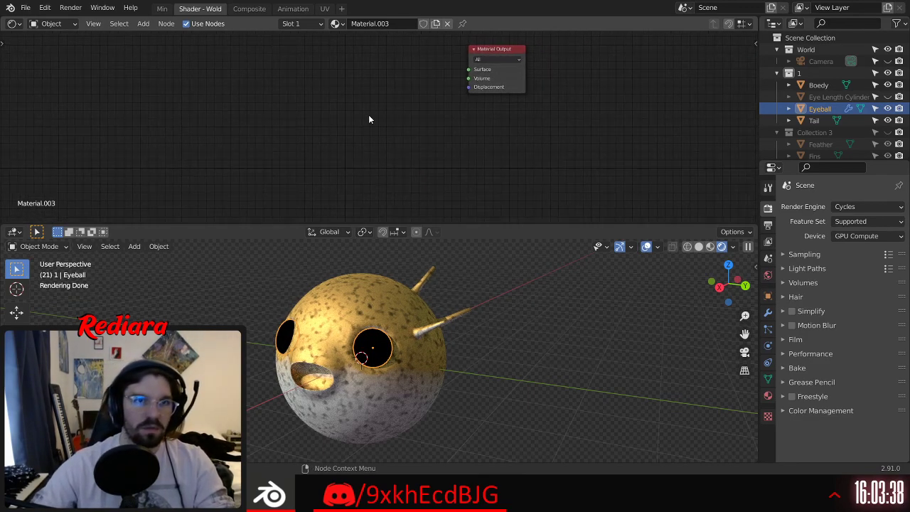
Step: Add a Glass BSDF to the eyeball material and connect its BSDF output to the Material Output's Surface
{"action": "middle_click_drag", "start_coordinate": [369, 117], "coordinate": [315, 164], "text": "shift"}
{"action": "scroll", "coordinate": [338, 126], "scroll_direction": "up", "scroll_amount": 2}
{"action": "middle_click_drag", "start_coordinate": [379, 196], "coordinate": [314, 159], "text": "shift"}
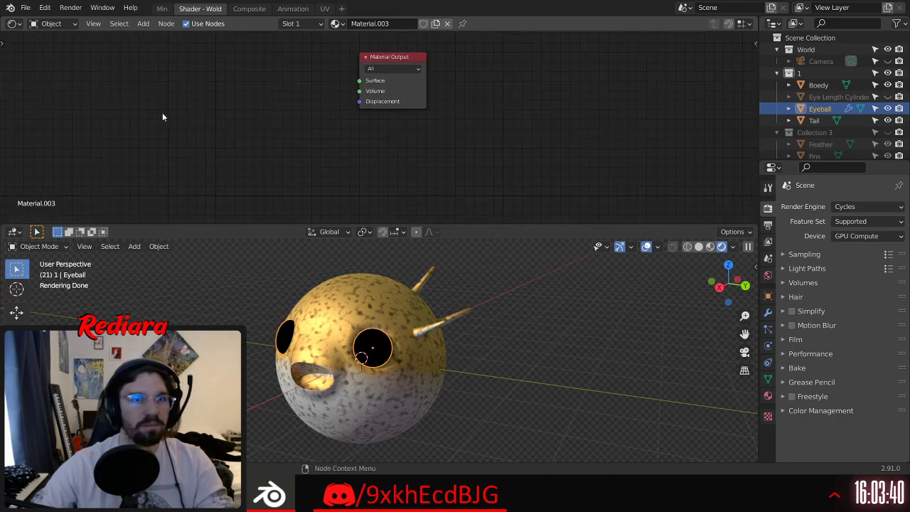
{"action": "mouse_move", "coordinate": [173, 93]}
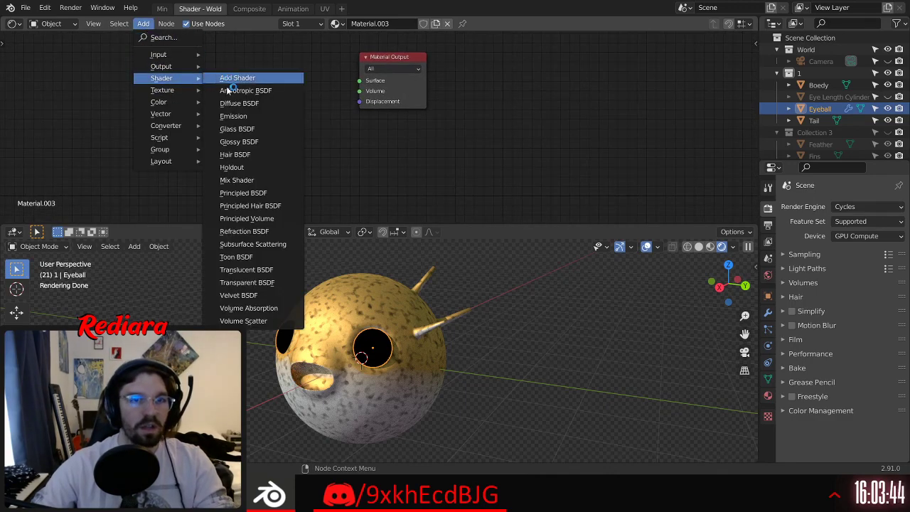
{"action": "left_click", "coordinate": [237, 129]}
{"action": "left_click", "coordinate": [245, 75]}
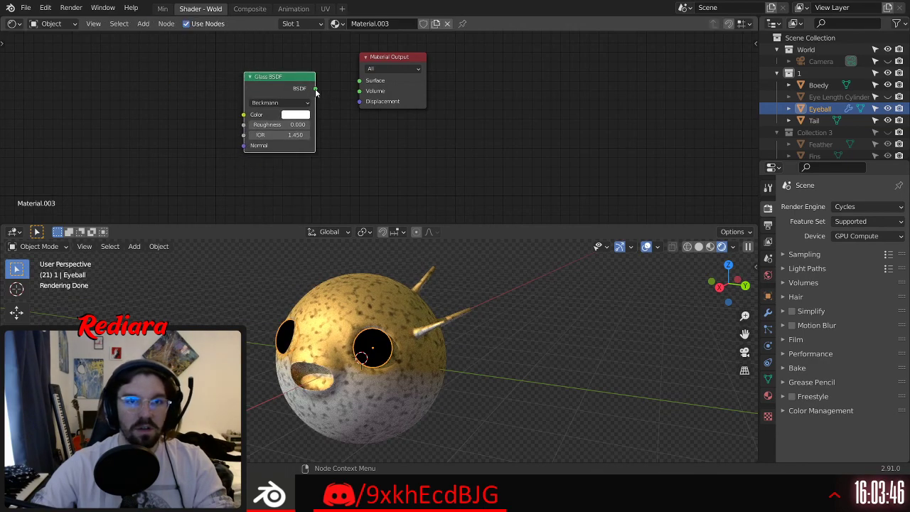
{"action": "left_click_drag", "start_coordinate": [359, 83], "coordinate": [328, 63]}
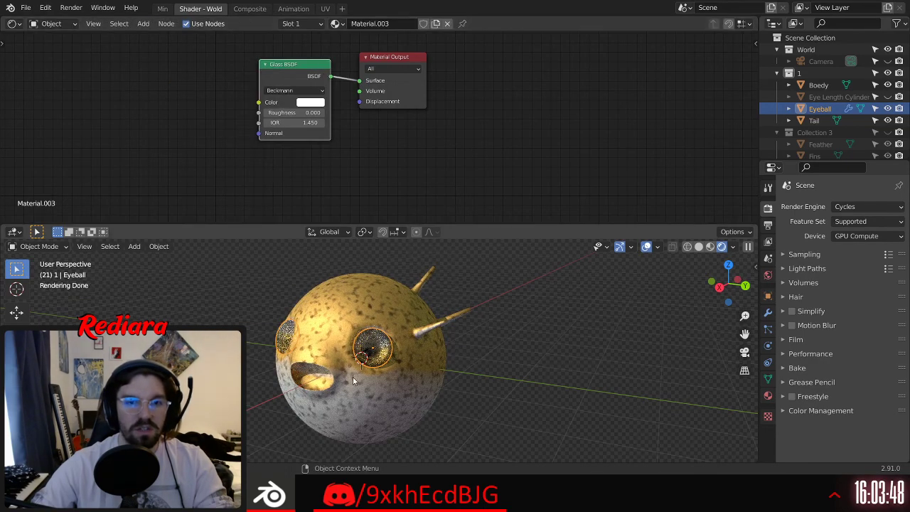
Step: Set the Glass BSDF's roughness to 1 and check the eyeball up close
{"action": "scroll", "coordinate": [375, 327], "scroll_direction": "up", "scroll_amount": 4}
{"action": "scroll", "coordinate": [375, 326], "scroll_direction": "up", "scroll_amount": 3}
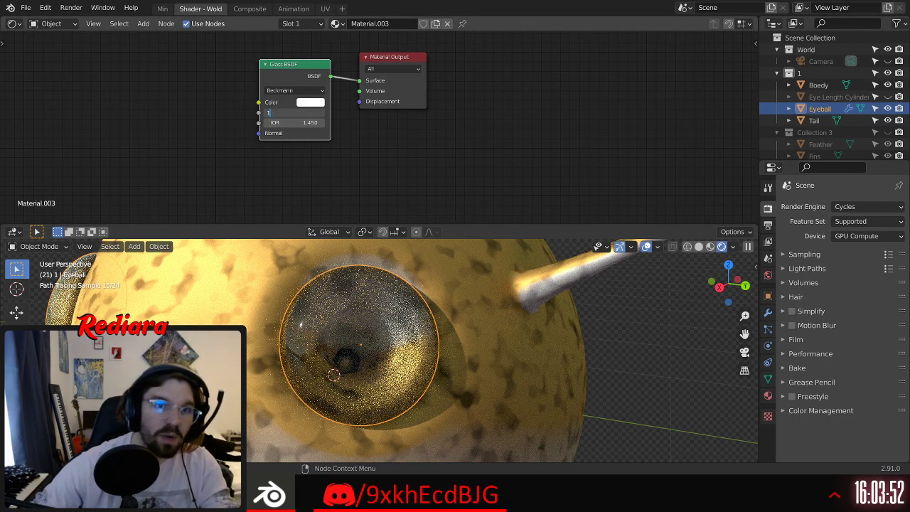
{"action": "type", "text": "1"}
{"action": "key", "text": "Return"}
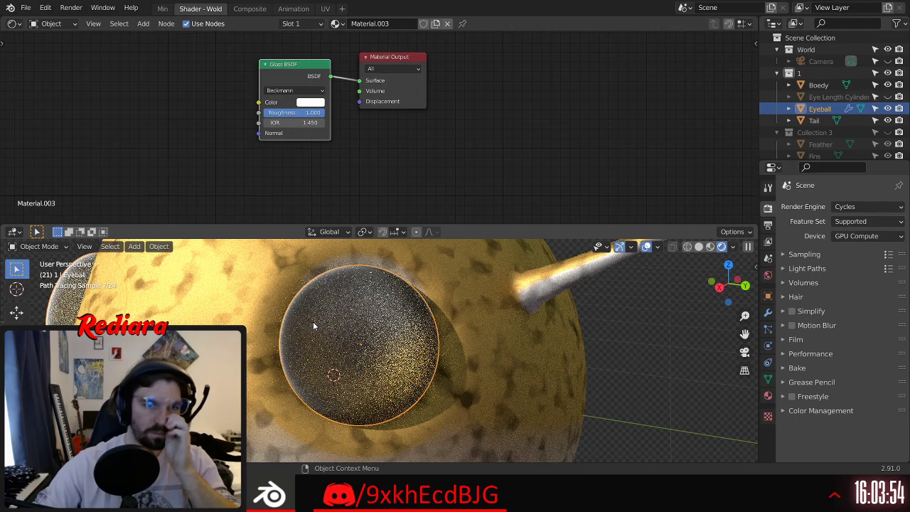
{"action": "scroll", "coordinate": [391, 261], "scroll_direction": "up", "scroll_amount": 5}
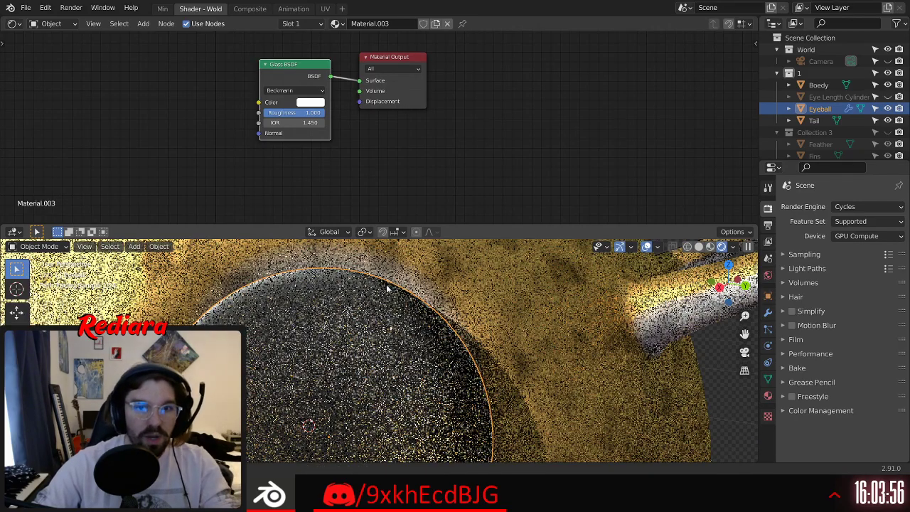
{"action": "scroll", "coordinate": [400, 305], "scroll_direction": "down", "scroll_amount": 4}
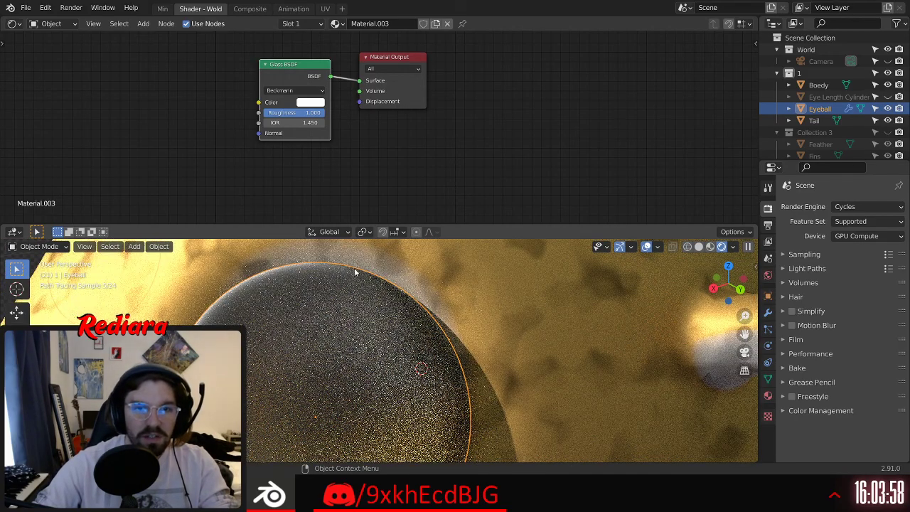
{"action": "scroll", "coordinate": [362, 335], "scroll_direction": "down", "scroll_amount": 3}
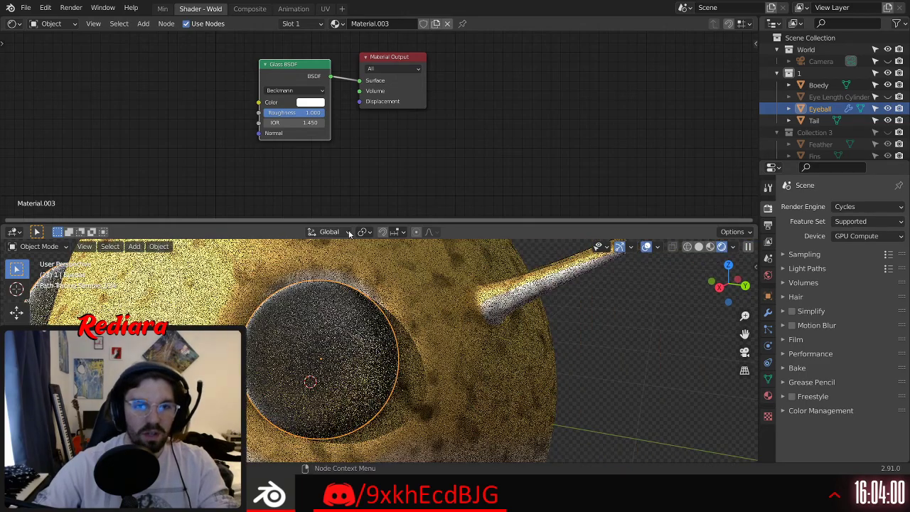
Step: Try an IOR of 5 on the Glass BSDF, and set it to 2
{"action": "middle_click_drag", "start_coordinate": [275, 155], "coordinate": [329, 145], "text": "shift"}
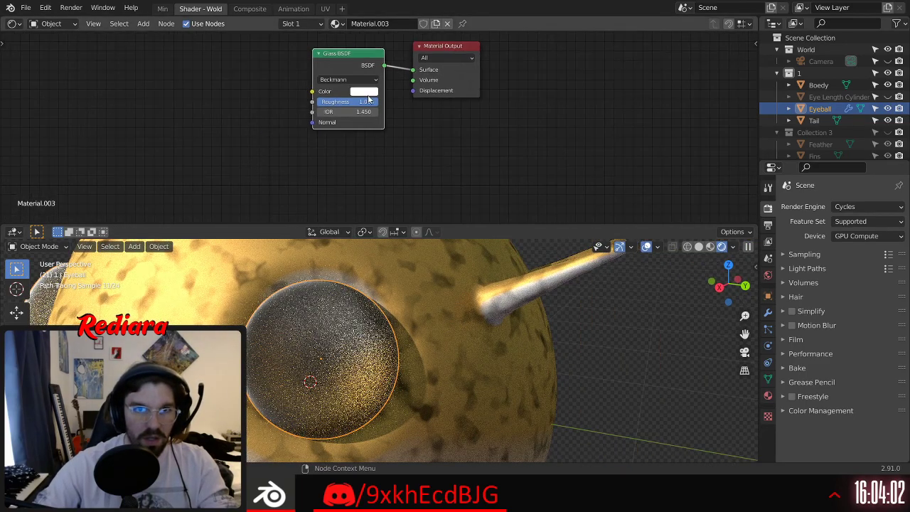
{"action": "type", "text": "5"}
{"action": "key", "text": "Return"}
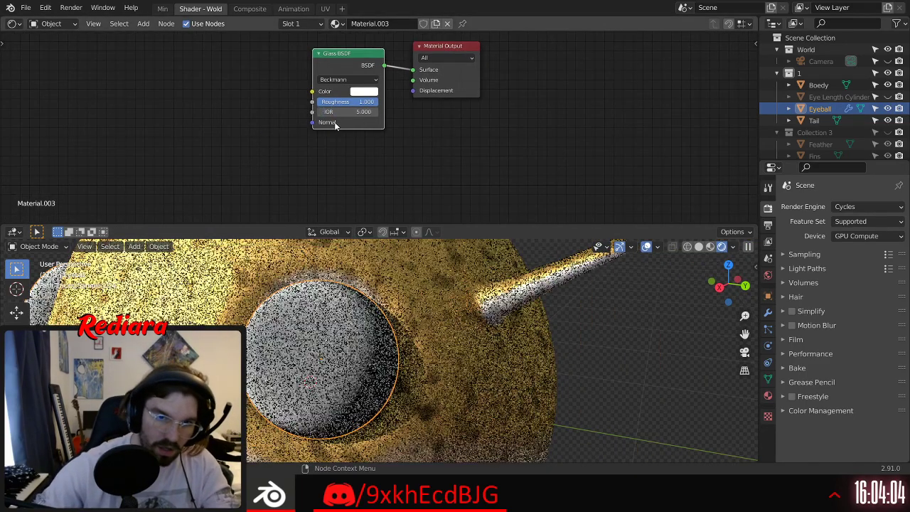
{"action": "left_click", "coordinate": [332, 113]}
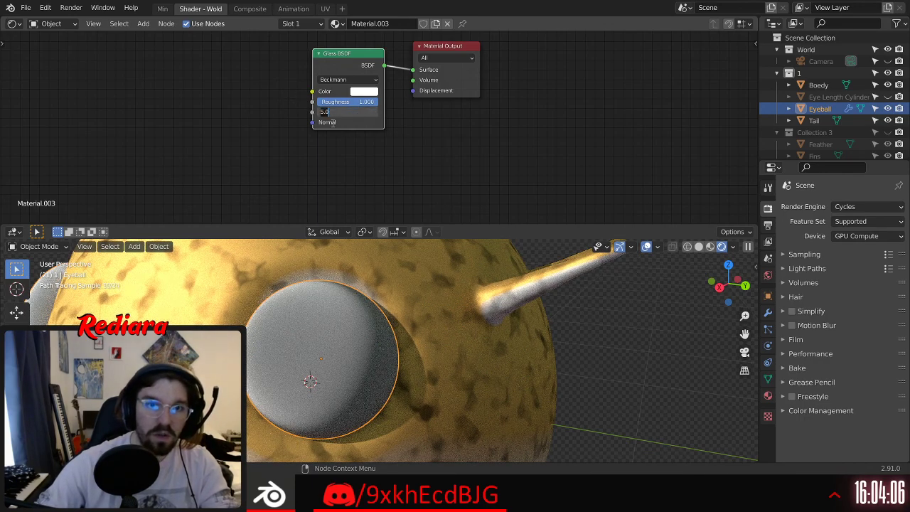
{"action": "key", "text": "Return"}
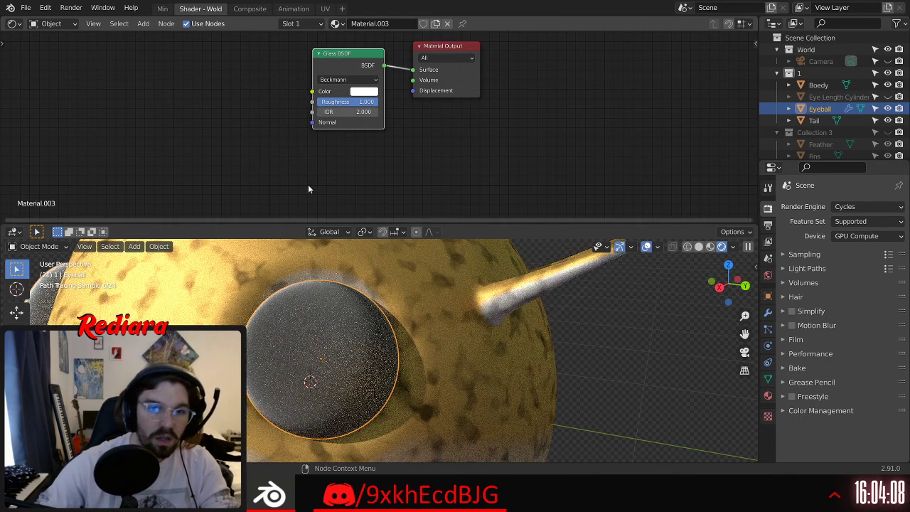
{"action": "scroll", "coordinate": [309, 328], "scroll_direction": "down", "scroll_amount": 2}
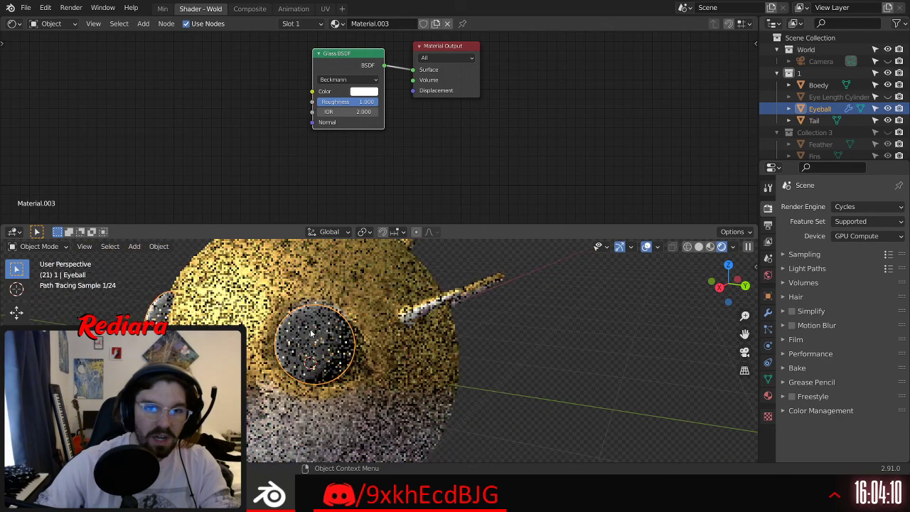
Step: Move the Glass BSDF node farther from the Material Output to leave more space between them
{"action": "middle_click_drag", "start_coordinate": [274, 162], "coordinate": [347, 175]}
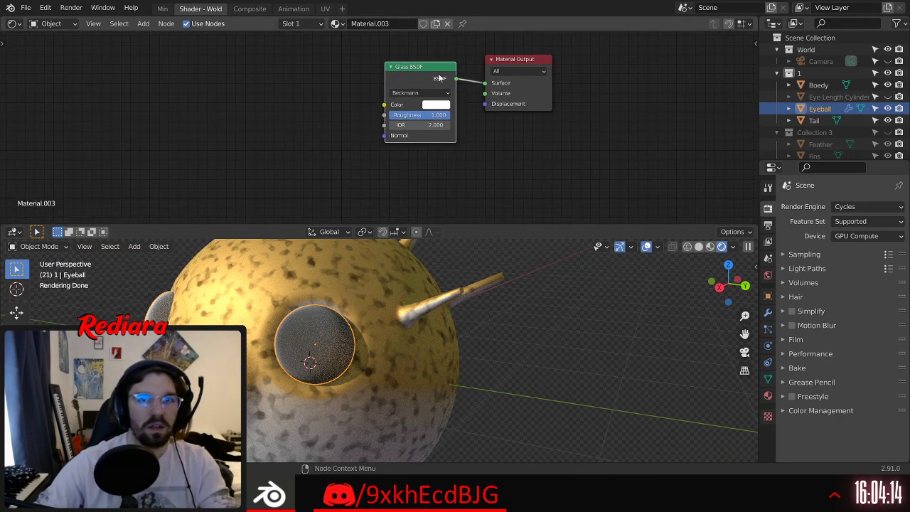
{"action": "left_click_drag", "start_coordinate": [444, 81], "coordinate": [457, 77]}
{"action": "scroll", "coordinate": [281, 348], "scroll_direction": "down", "scroll_amount": 1}
{"action": "middle_click_drag", "start_coordinate": [281, 348], "coordinate": [334, 336], "text": "shift"}
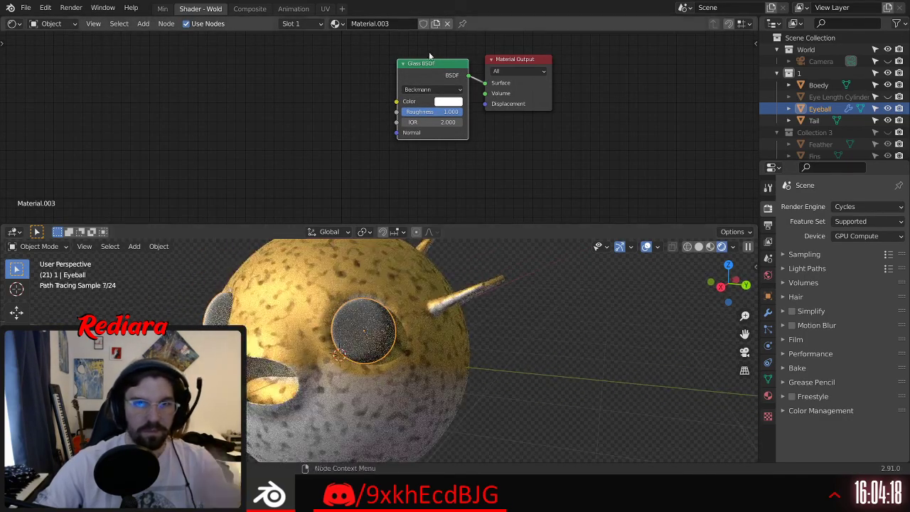
{"action": "left_click_drag", "start_coordinate": [410, 68], "coordinate": [372, 63]}
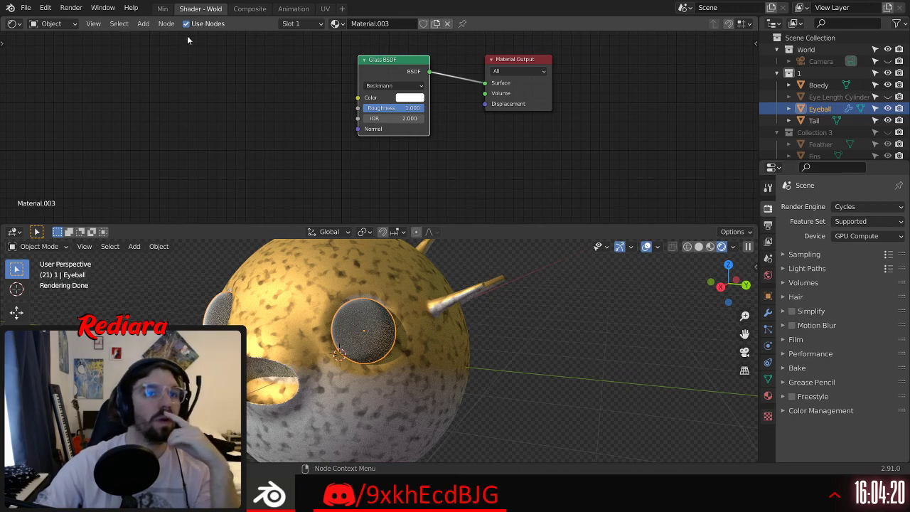
{"action": "left_click", "coordinate": [143, 24]}
{"action": "mouse_move", "coordinate": [169, 57]}
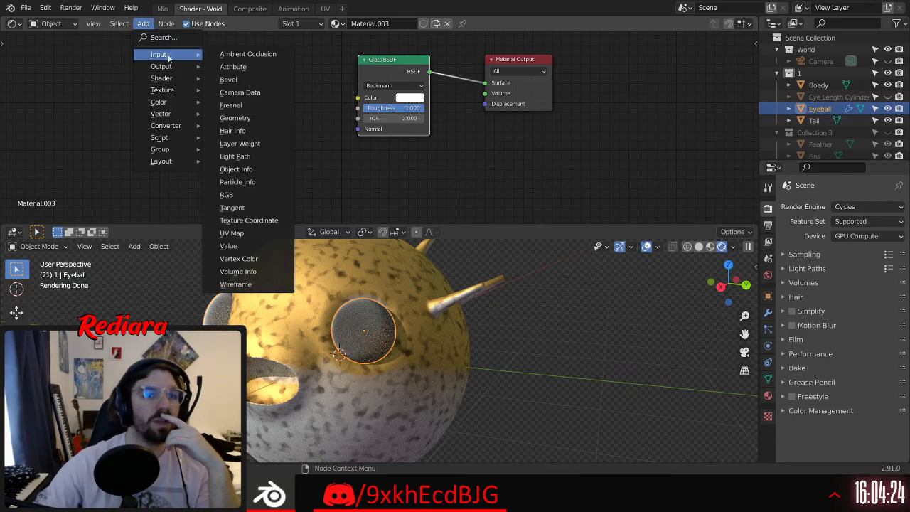
{"action": "mouse_move", "coordinate": [175, 95]}
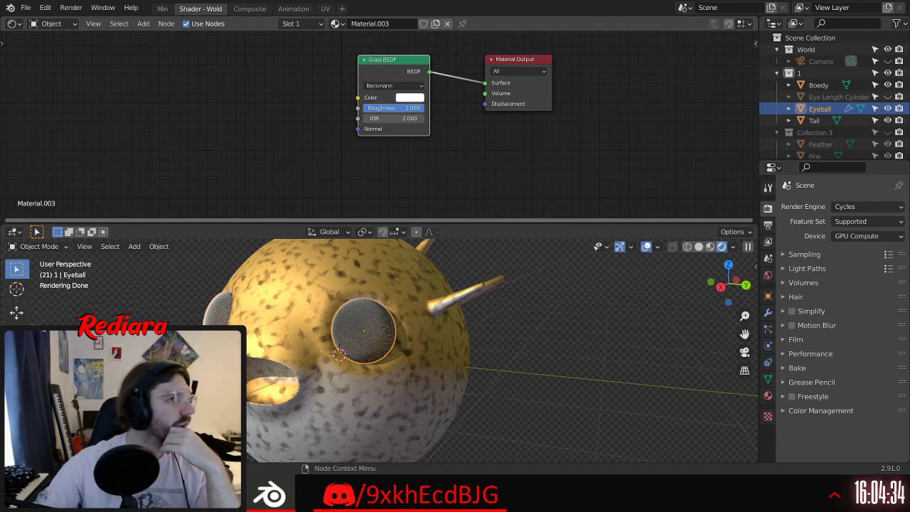
Step: Add a Gradient Texture and connect its Color output to the Glass BSDF's Color input
{"action": "left_click", "coordinate": [143, 24]}
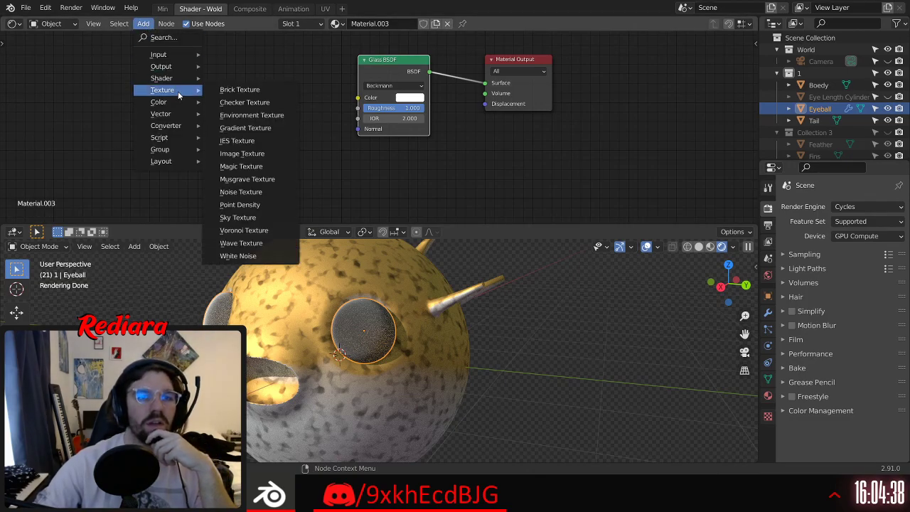
{"action": "left_click", "coordinate": [245, 128]}
{"action": "left_click", "coordinate": [304, 94]}
{"action": "left_click_drag", "start_coordinate": [306, 92], "coordinate": [363, 105]}
{"action": "left_click_drag", "start_coordinate": [307, 93], "coordinate": [358, 97]}
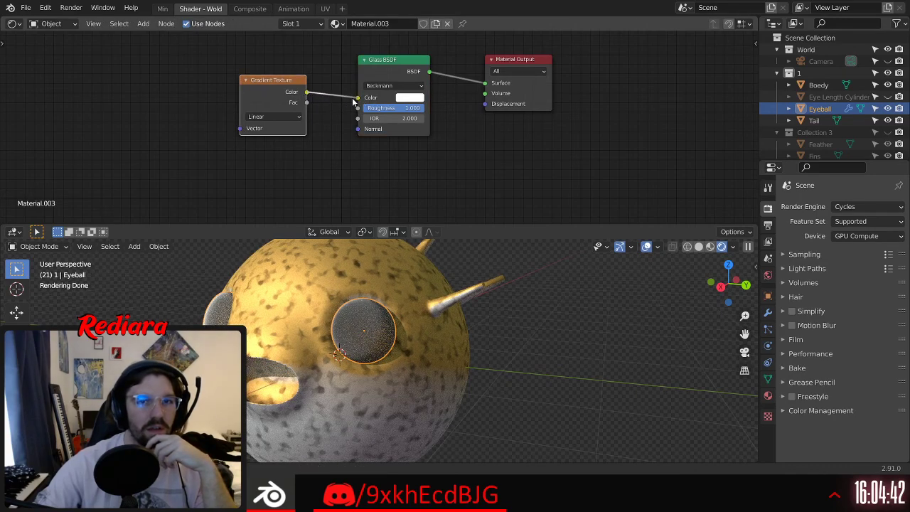
Step: Set the Gradient Texture type to Radial and move the node farther from the Glass BSDF
{"action": "left_click", "coordinate": [273, 116]}
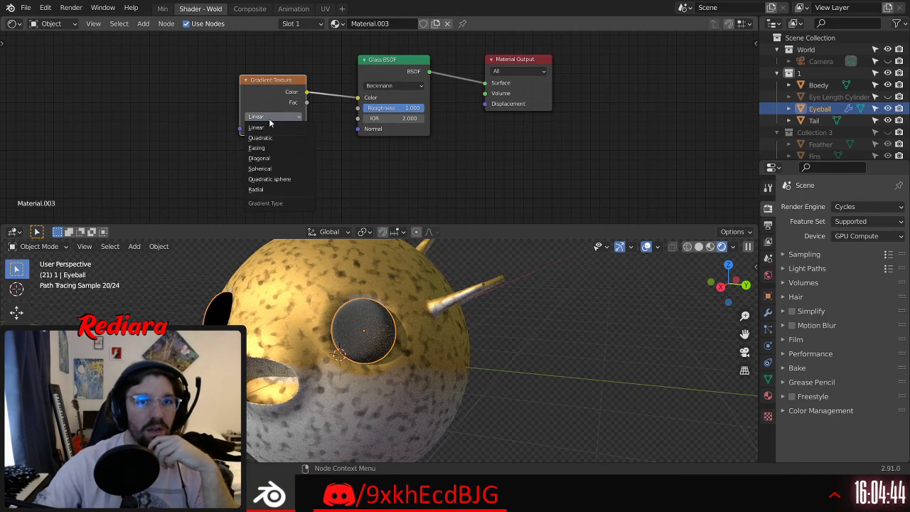
{"action": "left_click", "coordinate": [260, 191]}
{"action": "middle_click_drag", "start_coordinate": [285, 352], "coordinate": [218, 306]}
{"action": "left_click", "coordinate": [196, 108]}
{"action": "left_click_drag", "start_coordinate": [263, 83], "coordinate": [197, 79]}
{"action": "middle_click_drag", "start_coordinate": [58, 90], "coordinate": [214, 79]}
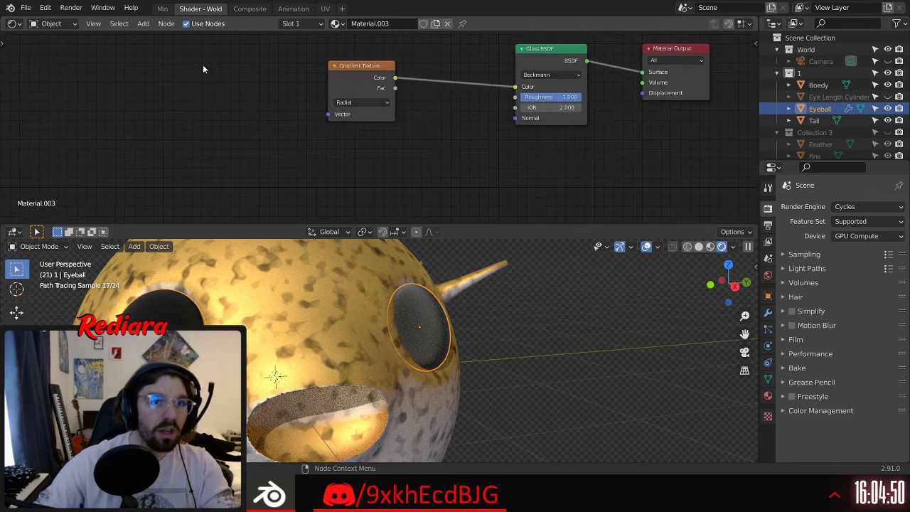
Step: Add a Geometry node, connect its Normal output to the Gradient Texture's Vector, and check the eyeball
{"action": "left_click", "coordinate": [143, 24]}
{"action": "mouse_move", "coordinate": [170, 92]}
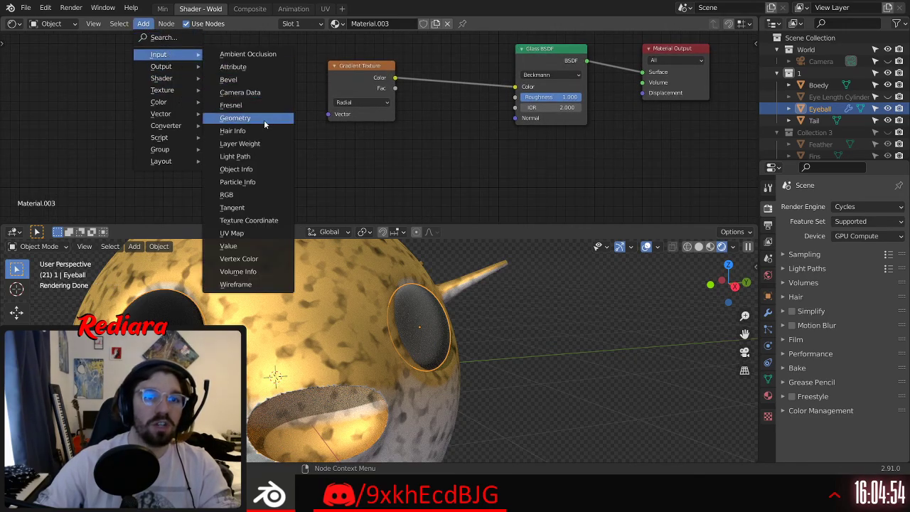
{"action": "left_click", "coordinate": [264, 118]}
{"action": "left_click", "coordinate": [271, 120]}
{"action": "left_click_drag", "start_coordinate": [256, 83], "coordinate": [329, 113]}
{"action": "middle_click_drag", "start_coordinate": [398, 335], "coordinate": [434, 327]}
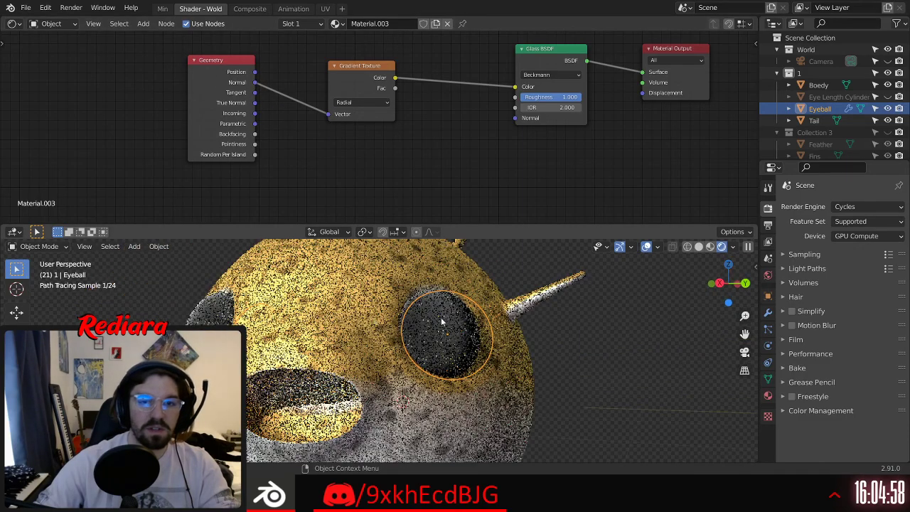
{"action": "scroll", "coordinate": [434, 326], "scroll_direction": "up", "scroll_amount": 4}
Step: Move the Gradient Texture next to the Geometry node and insert a ColorRamp between it and the Glass BSDF
{"action": "left_click_drag", "start_coordinate": [360, 67], "coordinate": [298, 64]}
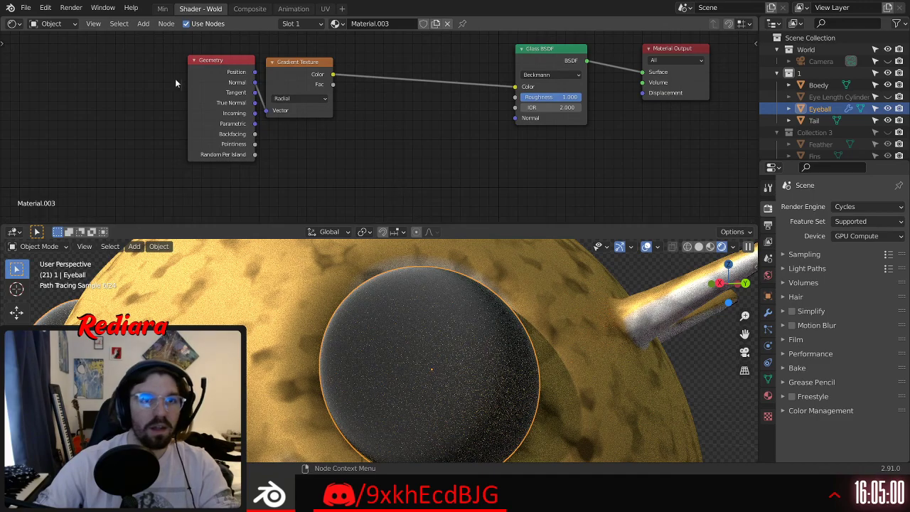
{"action": "right_click", "coordinate": [182, 93]}
{"action": "left_click", "coordinate": [143, 23]}
{"action": "mouse_move", "coordinate": [183, 114]}
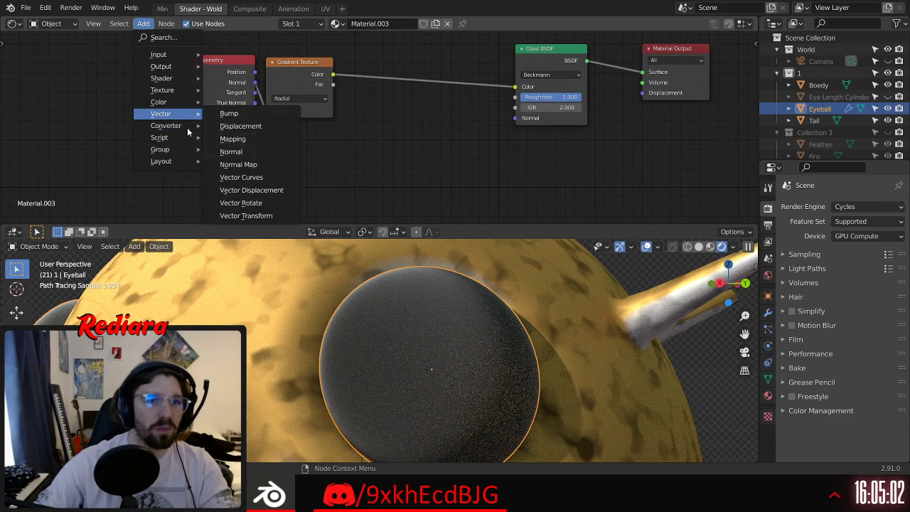
{"action": "left_click", "coordinate": [260, 140]}
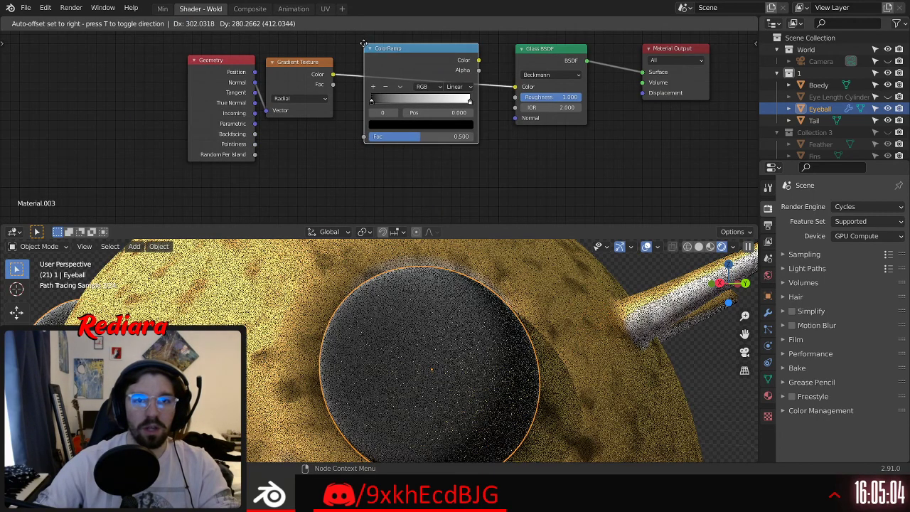
{"action": "left_click", "coordinate": [370, 44]}
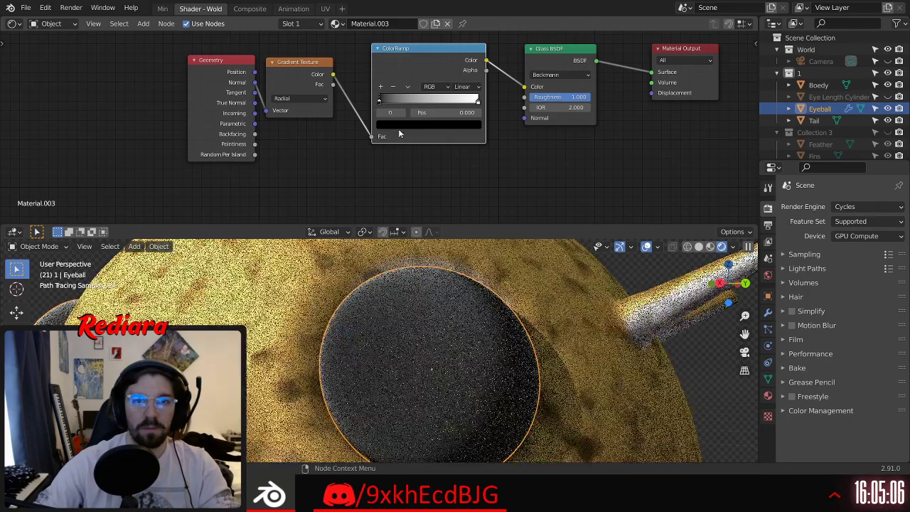
Step: Set the first color stop of the eyeball's ColorRamp to a saturated red
{"action": "left_click", "coordinate": [398, 124]}
{"action": "left_click_drag", "start_coordinate": [458, 154], "coordinate": [459, 132]}
{"action": "left_click", "coordinate": [425, 203]}
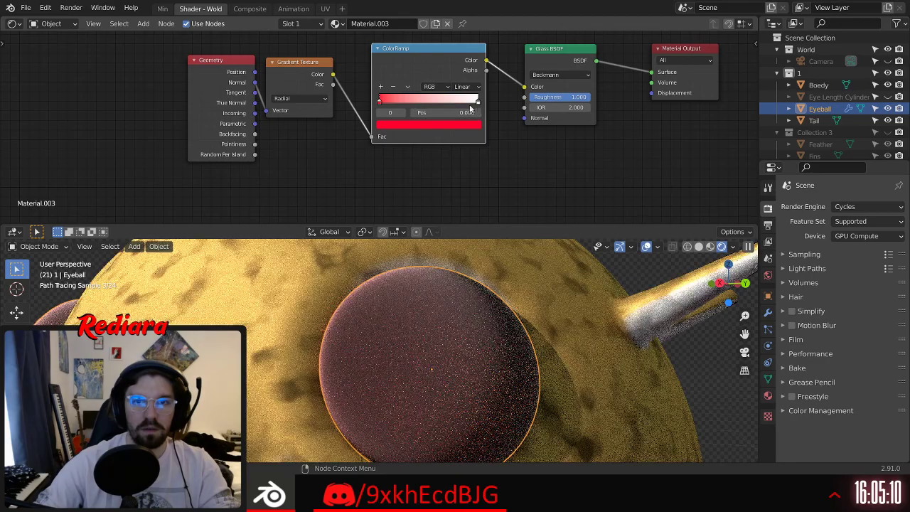
Step: Set the last color stop of the eyeball's ColorRamp to bright green and view both eyes
{"action": "left_click", "coordinate": [477, 102]}
{"action": "left_click", "coordinate": [444, 127]}
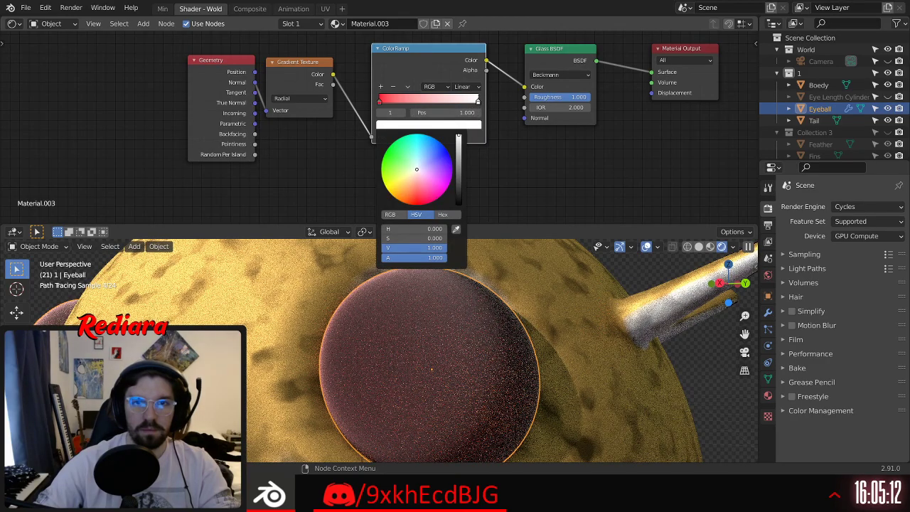
{"action": "left_click", "coordinate": [388, 147]}
{"action": "scroll", "coordinate": [314, 315], "scroll_direction": "down", "scroll_amount": 5}
{"action": "middle_click_drag", "start_coordinate": [336, 310], "coordinate": [364, 307]}
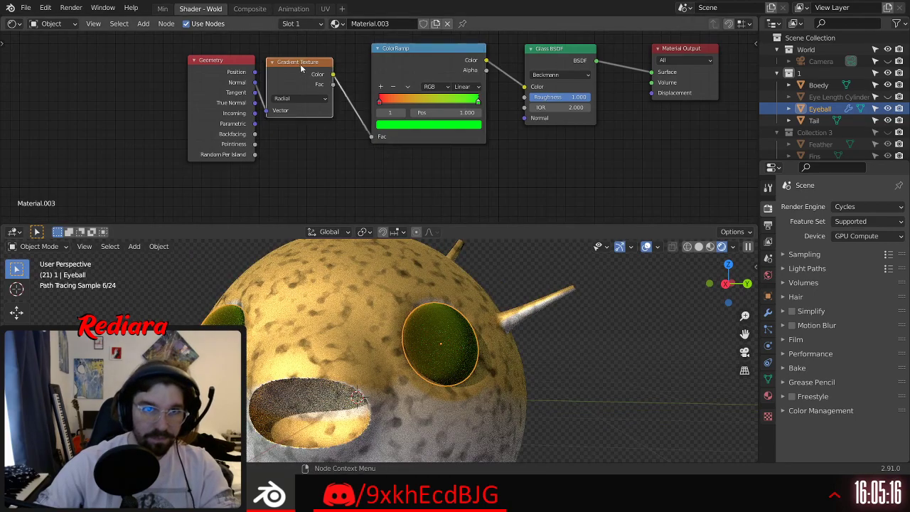
Step: Space the Geometry node away from the Gradient Texture, connect its Tangent output to Vector, and inspect the eyeball
{"action": "left_click_drag", "start_coordinate": [300, 63], "coordinate": [308, 64]}
{"action": "left_click_drag", "start_coordinate": [240, 62], "coordinate": [218, 62]}
{"action": "left_click_drag", "start_coordinate": [281, 115], "coordinate": [276, 113]}
{"action": "middle_click_drag", "start_coordinate": [284, 343], "coordinate": [338, 333]}
{"action": "scroll", "coordinate": [410, 332], "scroll_direction": "up", "scroll_amount": 6}
{"action": "mouse_move", "coordinate": [439, 350]}
{"action": "middle_mouse_down"}
{"action": "mouse_move", "coordinate": [405, 353]}
{"action": "mouse_move", "coordinate": [422, 352]}
{"action": "middle_mouse_up"}
{"action": "scroll", "coordinate": [234, 145], "scroll_direction": "down", "scroll_amount": 2}
{"action": "scroll", "coordinate": [229, 130], "scroll_direction": "up", "scroll_amount": 4}
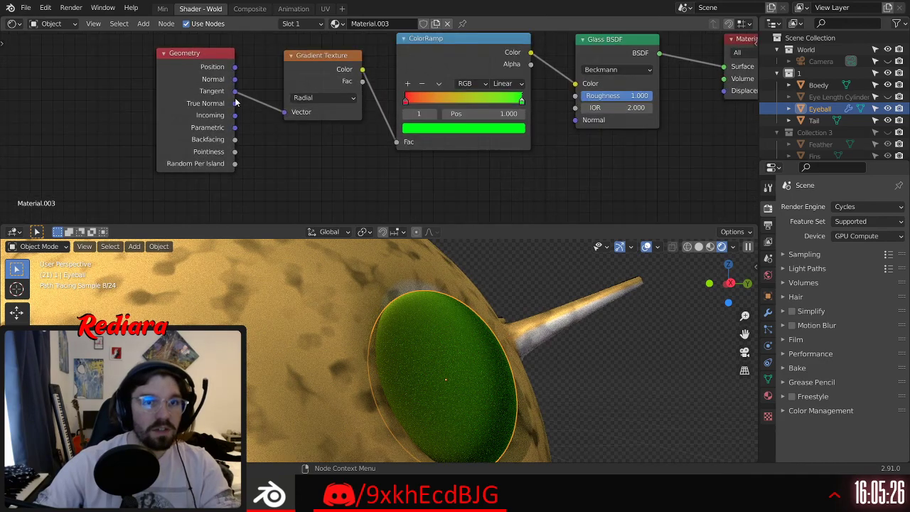
Step: Try the Geometry node's True Normal and Parametric outputs on the Gradient Texture's Vector, and delete the Geometry node
{"action": "left_click_drag", "start_coordinate": [277, 116], "coordinate": [278, 114]}
{"action": "scroll", "coordinate": [295, 317], "scroll_direction": "down", "scroll_amount": 3}
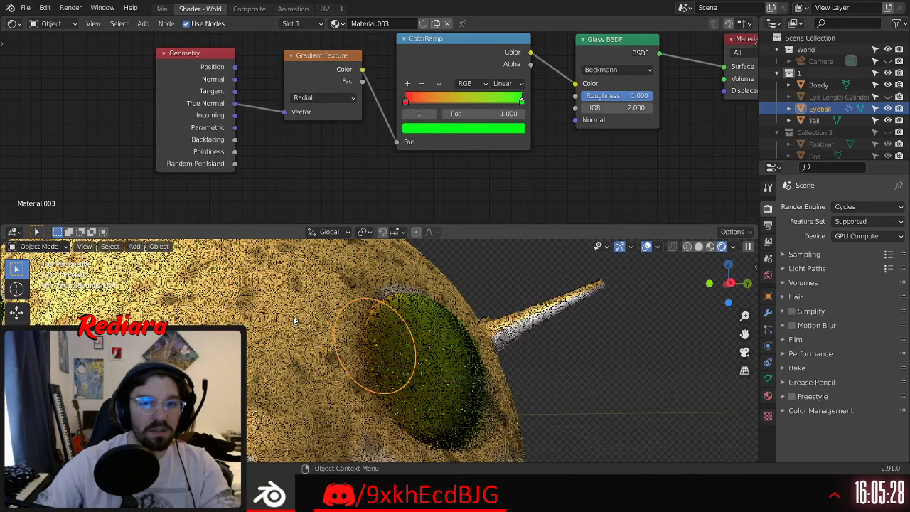
{"action": "middle_click_drag", "start_coordinate": [259, 198], "coordinate": [317, 196]}
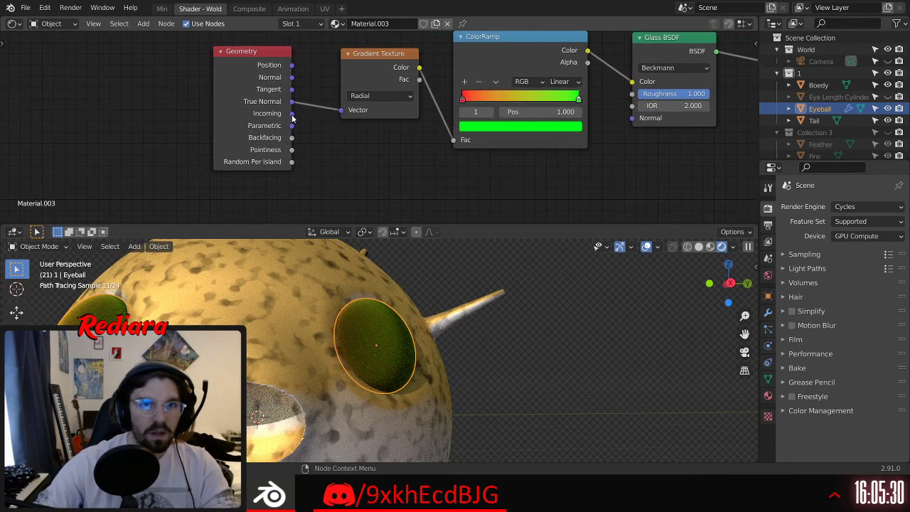
{"action": "left_click_drag", "start_coordinate": [339, 113], "coordinate": [342, 110]}
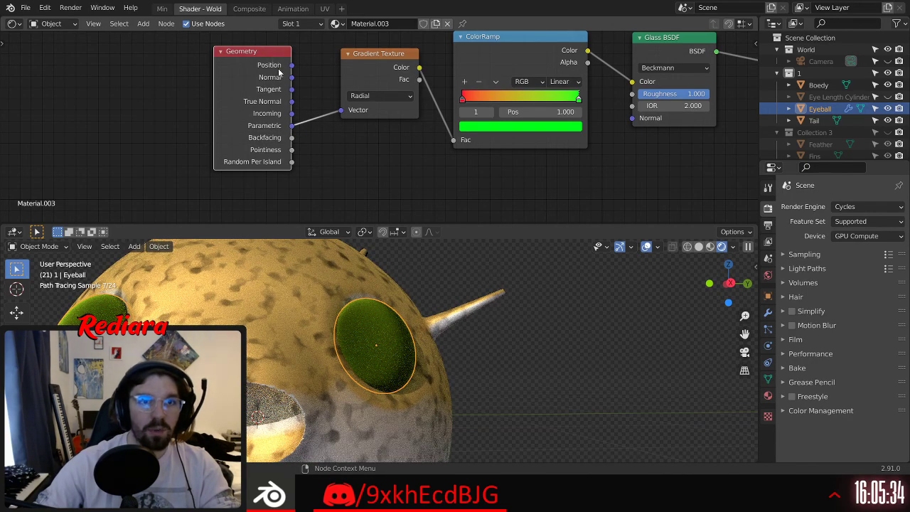
{"action": "key", "text": "x"}
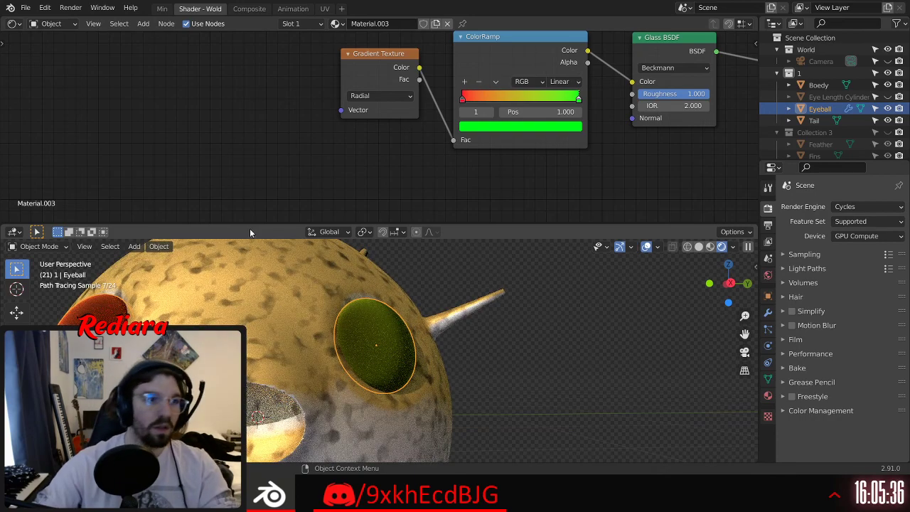
Step: Add a Camera Data node and connect its View Vector output to the Gradient Texture's Vector
{"action": "left_click", "coordinate": [143, 23]}
{"action": "mouse_move", "coordinate": [185, 88]}
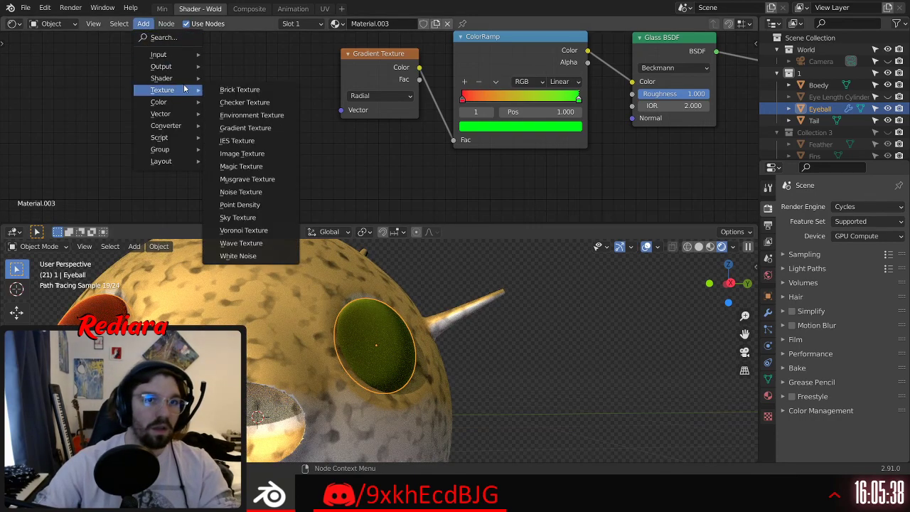
{"action": "mouse_move", "coordinate": [184, 57]}
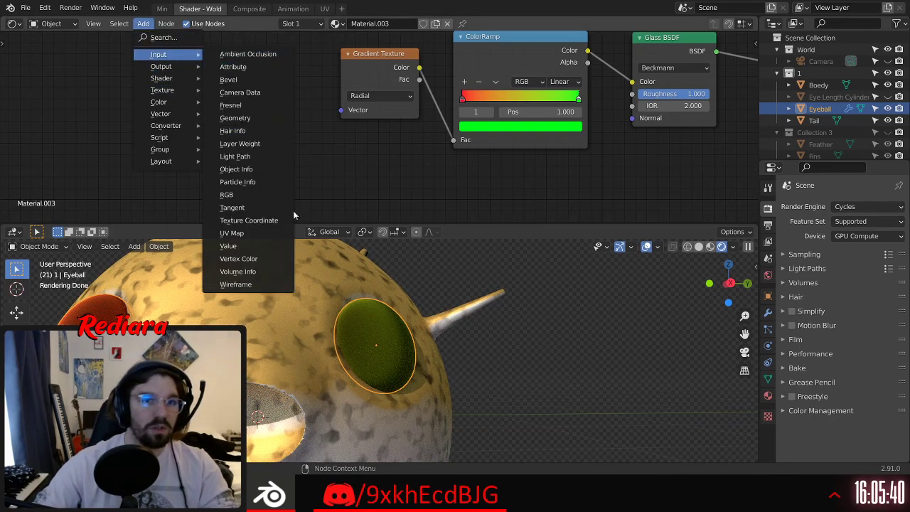
{"action": "left_click", "coordinate": [253, 93]}
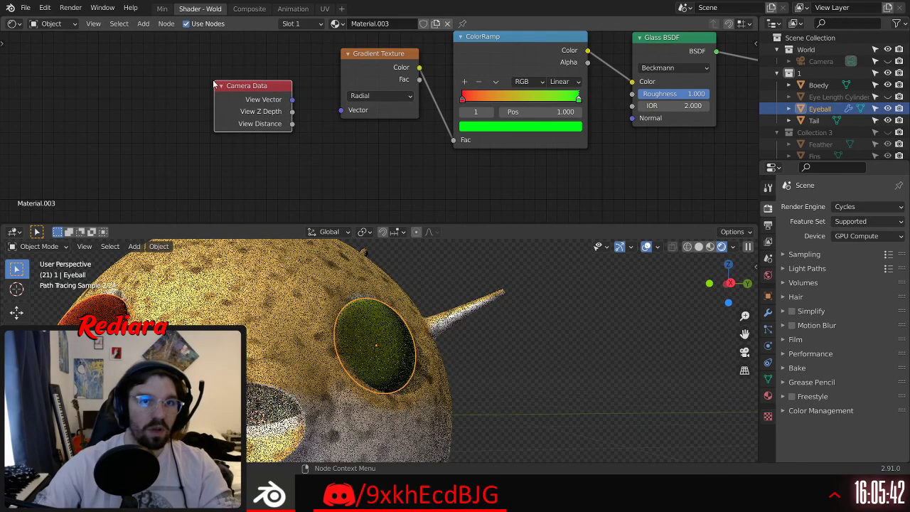
{"action": "left_click_drag", "start_coordinate": [354, 112], "coordinate": [353, 113]}
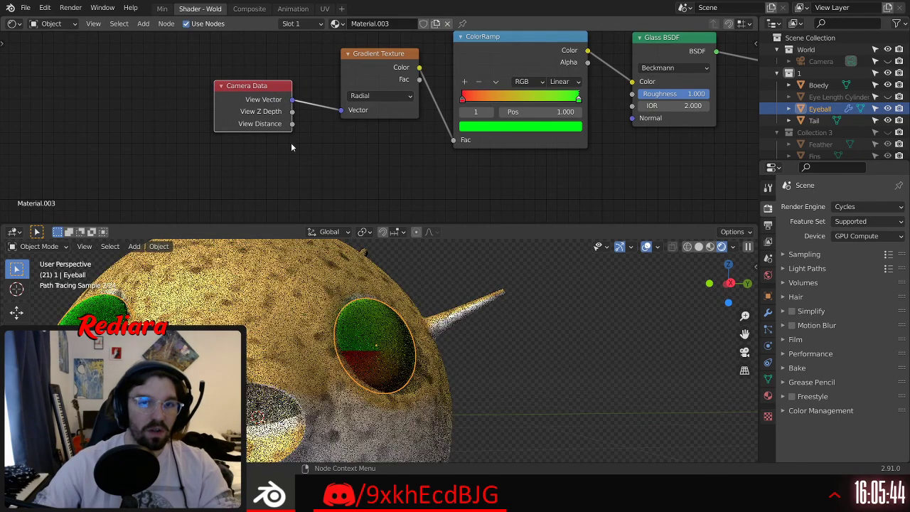
{"action": "middle_click_drag", "start_coordinate": [208, 266], "coordinate": [211, 292]}
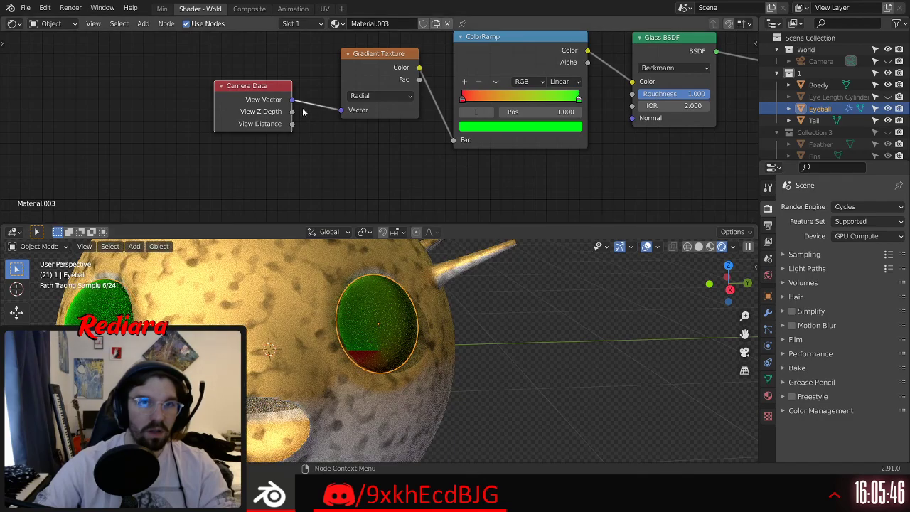
Step: Try the Camera Data node's View Z Depth output on the Gradient Texture's Vector, and remove the Camera Data node
{"action": "left_click_drag", "start_coordinate": [340, 113], "coordinate": [338, 113]}
{"action": "left_click", "coordinate": [255, 83]}
{"action": "key", "text": "Delete"}
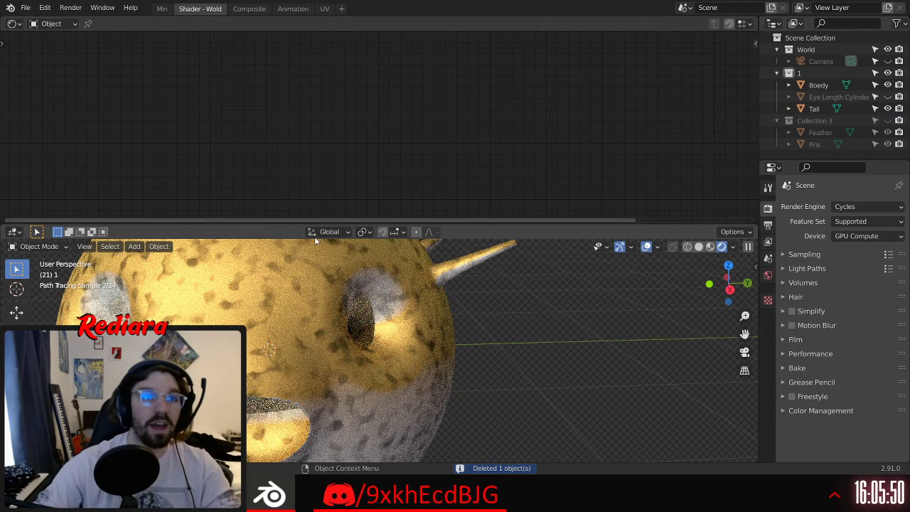
{"action": "key", "text": "ctrl+z"}
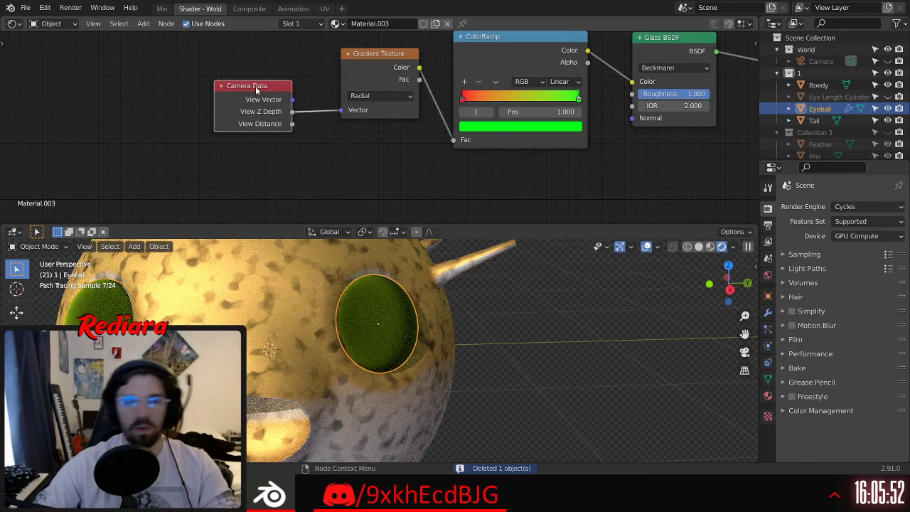
{"action": "key", "text": "Delete"}
Step: Add a Texture Coordinate node and connect its Camera output to the Gradient Texture's Vector
{"action": "left_click", "coordinate": [145, 24]}
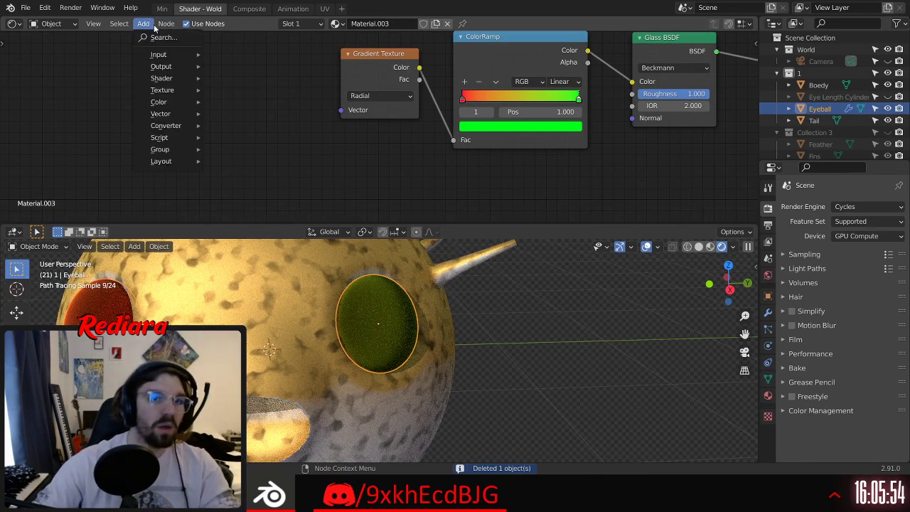
{"action": "left_click", "coordinate": [166, 24]}
{"action": "left_click", "coordinate": [145, 24]}
{"action": "mouse_move", "coordinate": [165, 56]}
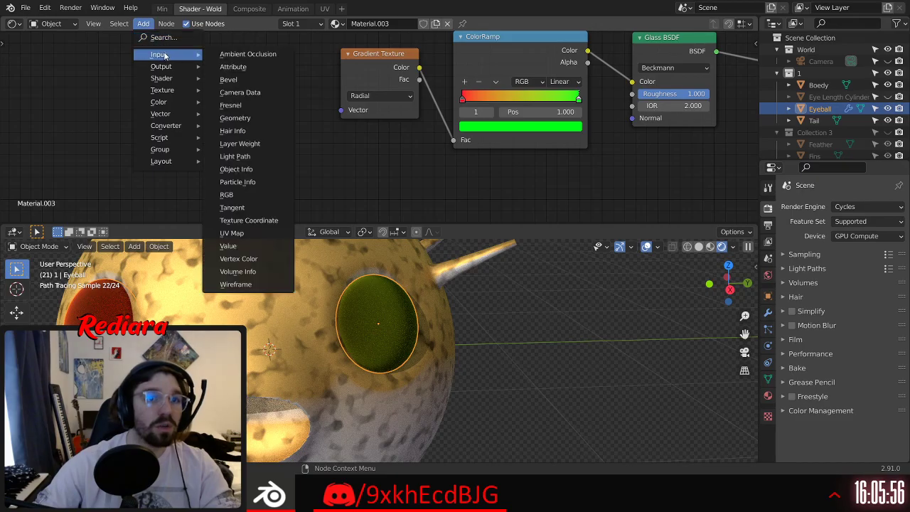
{"action": "left_click", "coordinate": [249, 220]}
{"action": "left_click", "coordinate": [279, 123]}
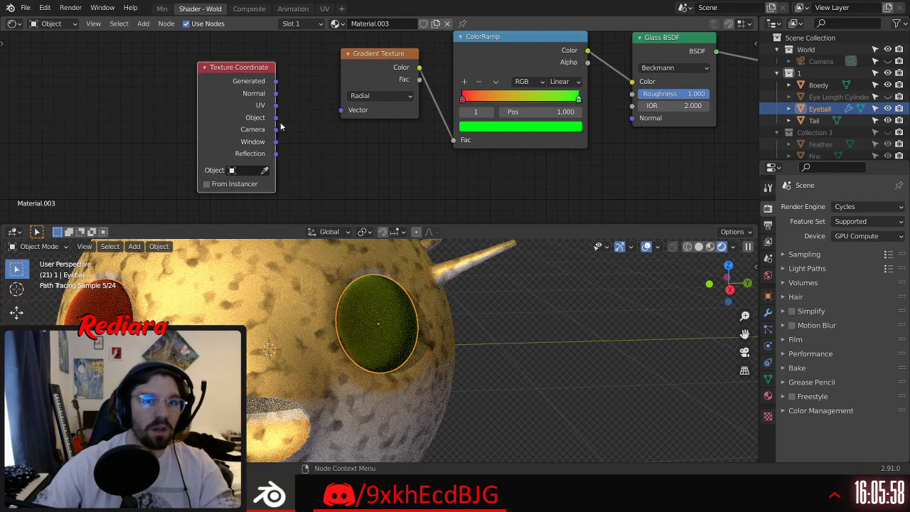
{"action": "left_click_drag", "start_coordinate": [347, 114], "coordinate": [345, 112]}
{"action": "mouse_move", "coordinate": [266, 336]}
{"action": "middle_mouse_down"}
{"action": "mouse_move", "coordinate": [261, 304]}
{"action": "mouse_move", "coordinate": [269, 325]}
{"action": "middle_mouse_up"}
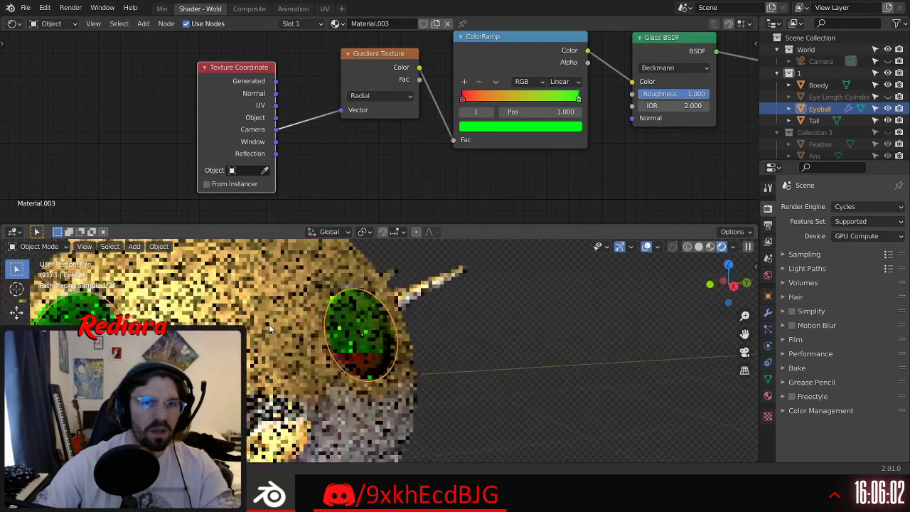
Step: Set the Gradient Texture type to Linear and move the ColorRamp's green stop to position 0.127
{"action": "left_click", "coordinate": [367, 96]}
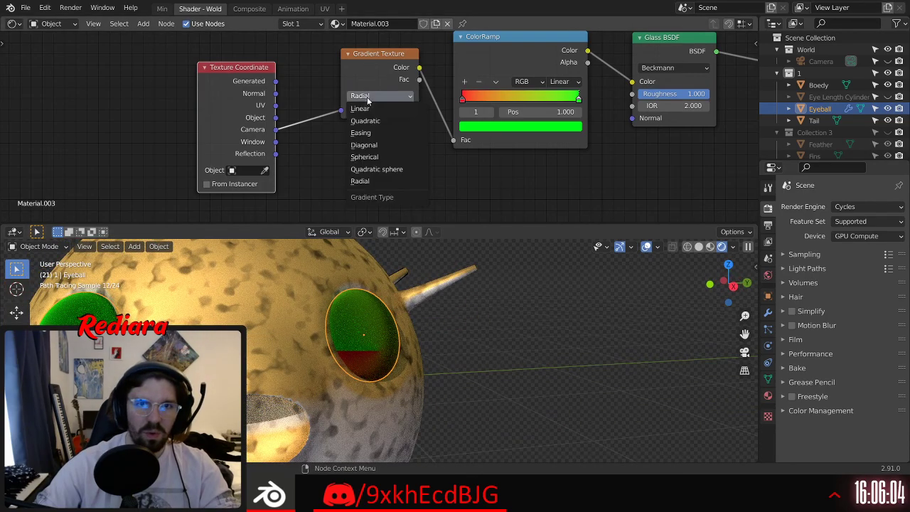
{"action": "left_click", "coordinate": [369, 110]}
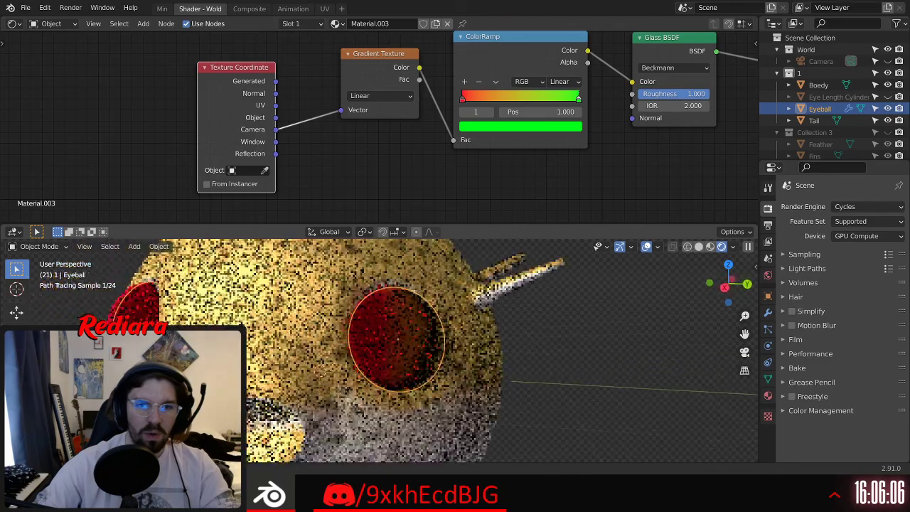
{"action": "left_click_drag", "start_coordinate": [578, 101], "coordinate": [475, 98]}
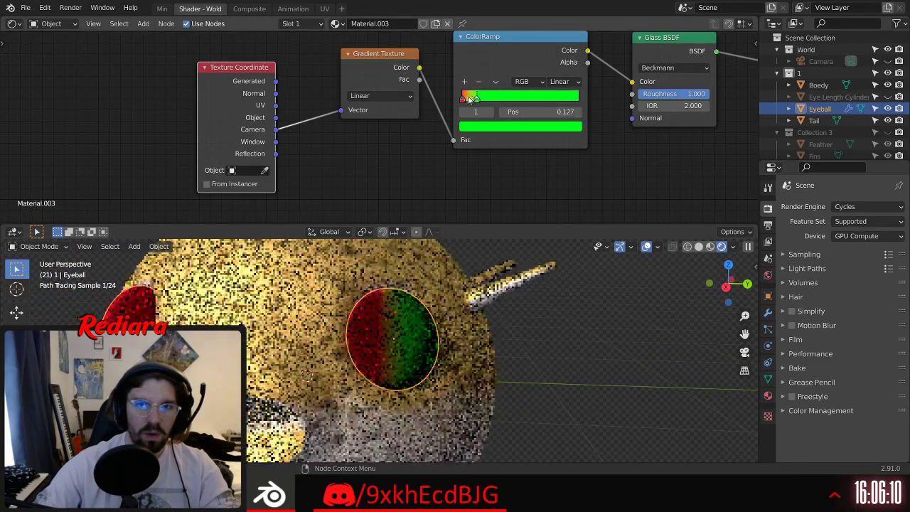
Step: Try the Quadratic, Radial and Spherical types on the eyeball's Gradient Texture
{"action": "left_click", "coordinate": [380, 95]}
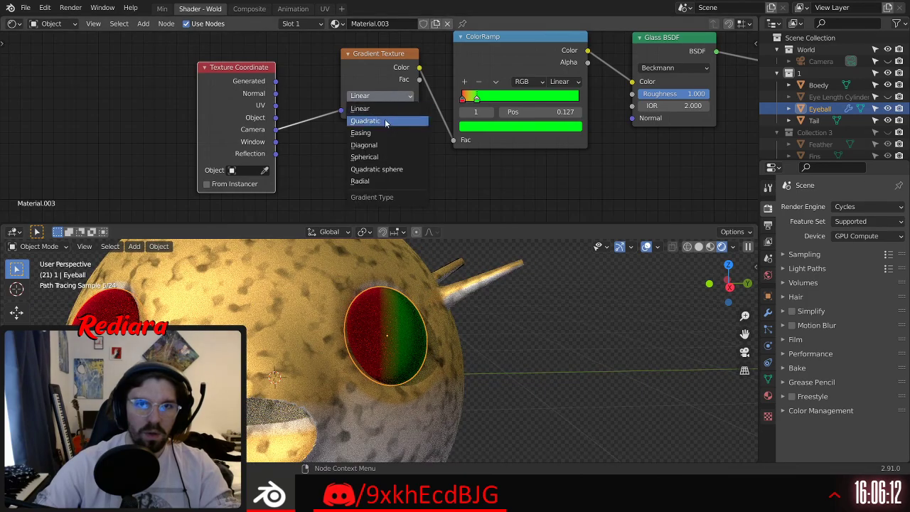
{"action": "left_click", "coordinate": [384, 121]}
{"action": "left_click", "coordinate": [396, 96]}
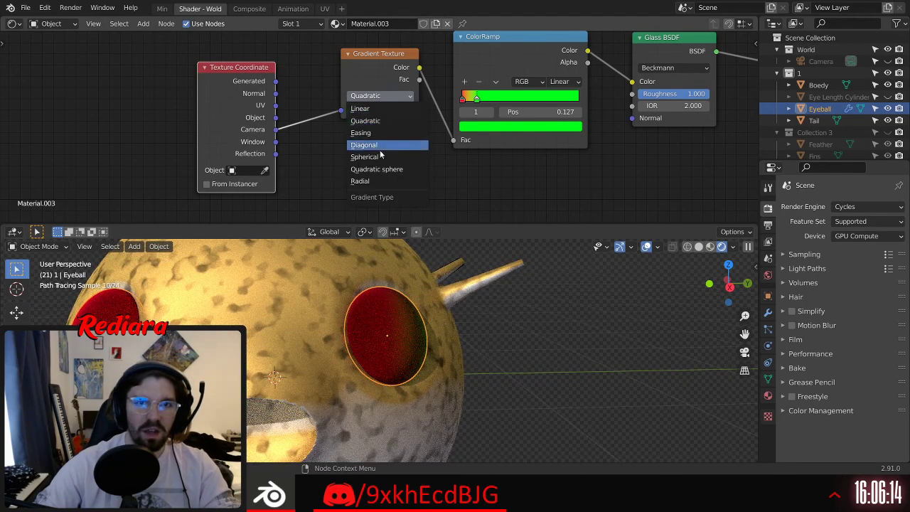
{"action": "left_click", "coordinate": [380, 178]}
{"action": "left_click", "coordinate": [394, 96]}
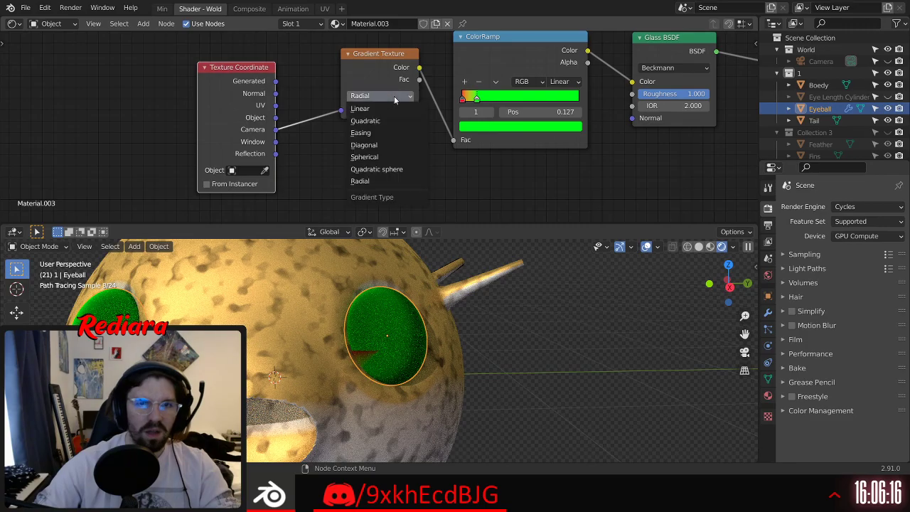
{"action": "left_click", "coordinate": [364, 156]}
Step: Reverse the ColorRamp's stops, putting green at position 0 and red at the far end
{"action": "middle_click_drag", "start_coordinate": [318, 320], "coordinate": [343, 320]}
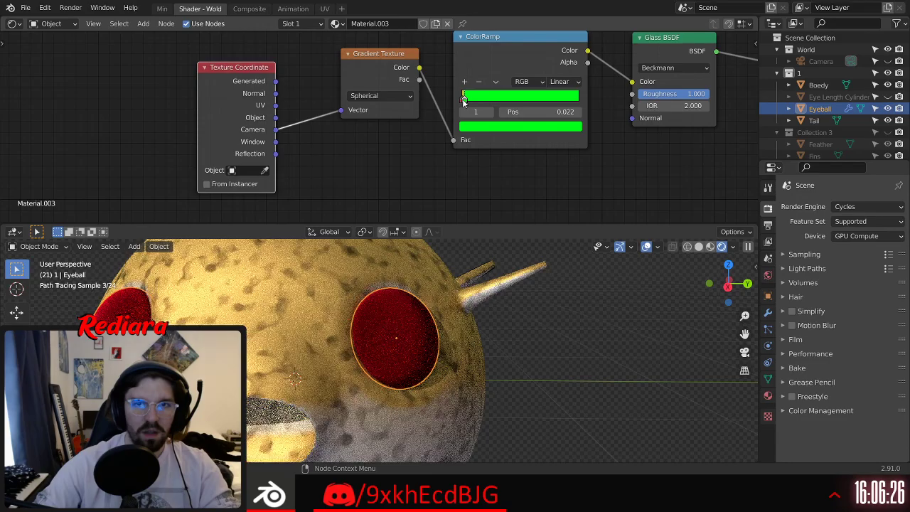
{"action": "left_click_drag", "start_coordinate": [461, 101], "coordinate": [618, 111]}
{"action": "left_click_drag", "start_coordinate": [489, 100], "coordinate": [454, 91]}
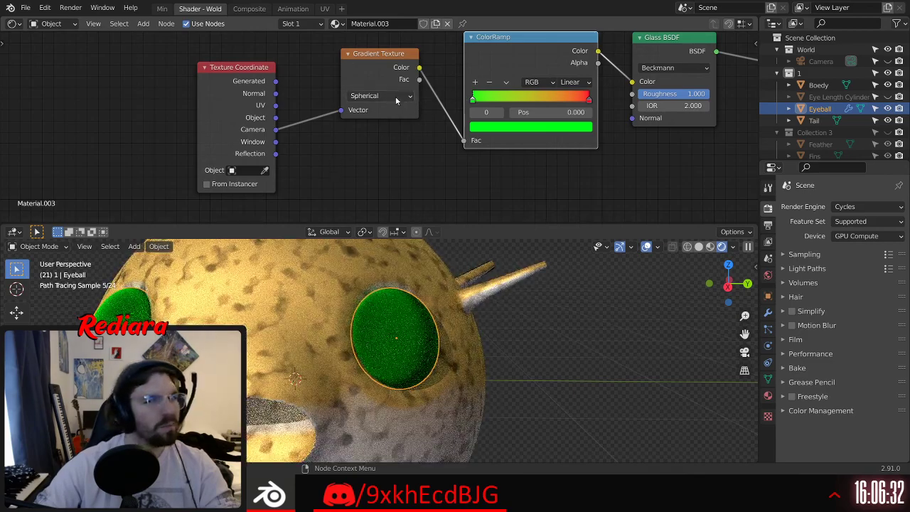
Step: Set the Gradient Texture type to Quadratic sphere and connect its Fac output to the ColorRamp's Fac
{"action": "left_click", "coordinate": [398, 97]}
{"action": "left_click", "coordinate": [387, 169]}
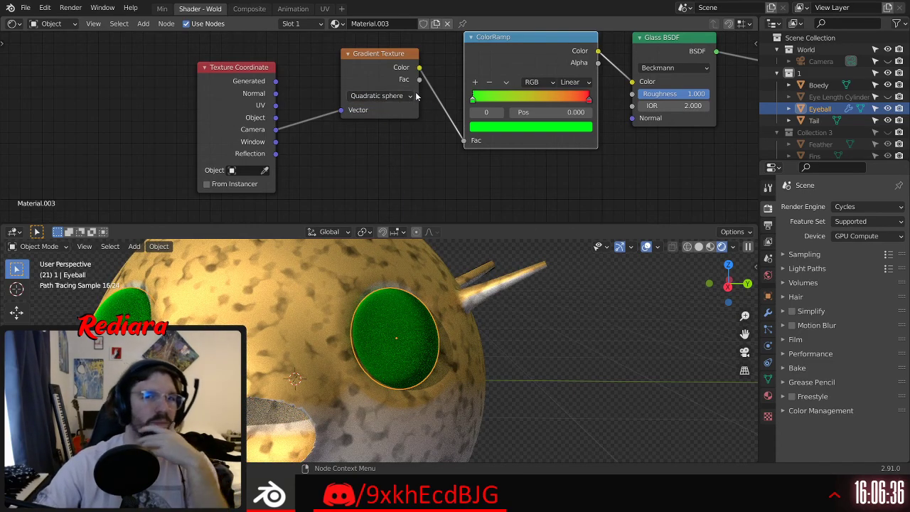
{"action": "left_click_drag", "start_coordinate": [421, 80], "coordinate": [464, 141]}
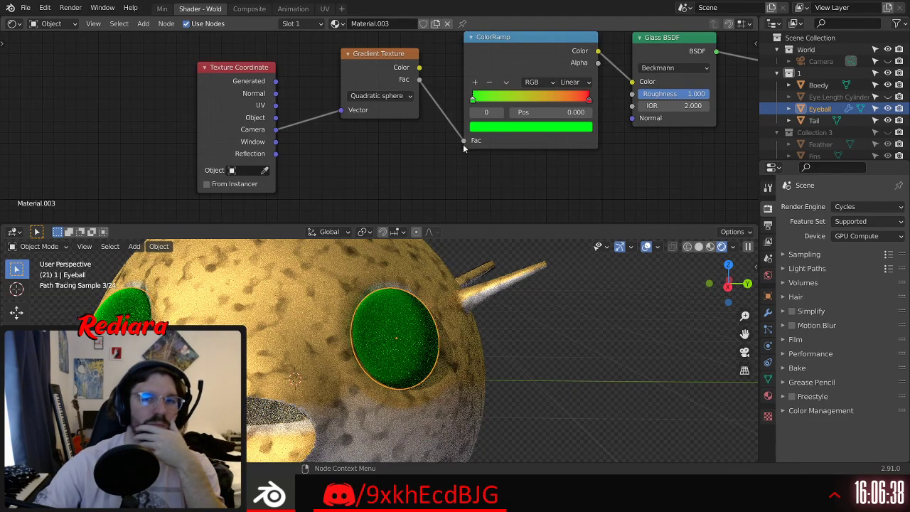
Step: Move the red stop to position 0.069 and try the Texture Coordinate's Window, Reflection, Object and Generated outputs on the gradient's Vector
{"action": "left_click_drag", "start_coordinate": [589, 98], "coordinate": [475, 111]}
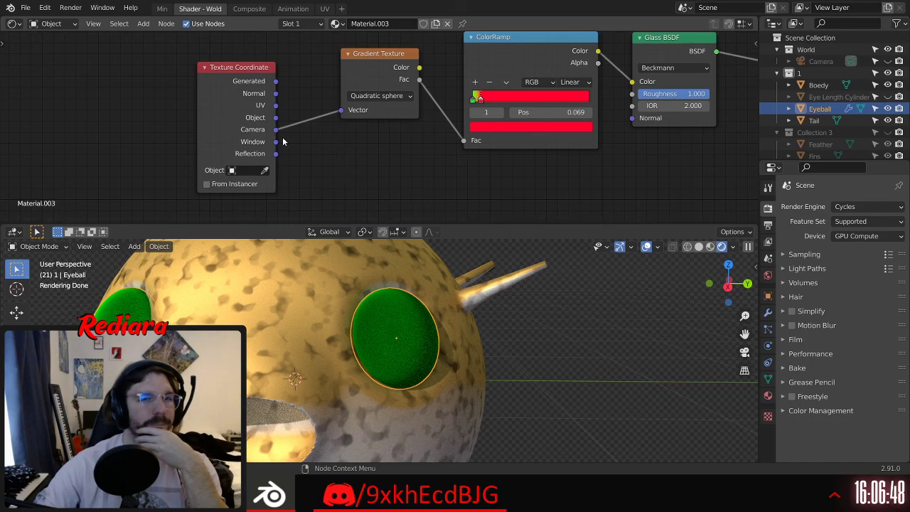
{"action": "left_click_drag", "start_coordinate": [349, 112], "coordinate": [348, 113]}
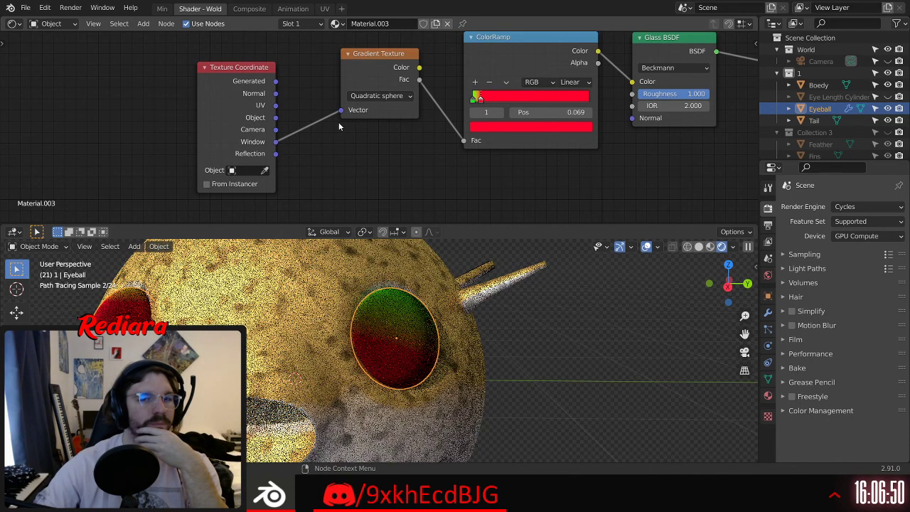
{"action": "left_click_drag", "start_coordinate": [276, 153], "coordinate": [341, 110]}
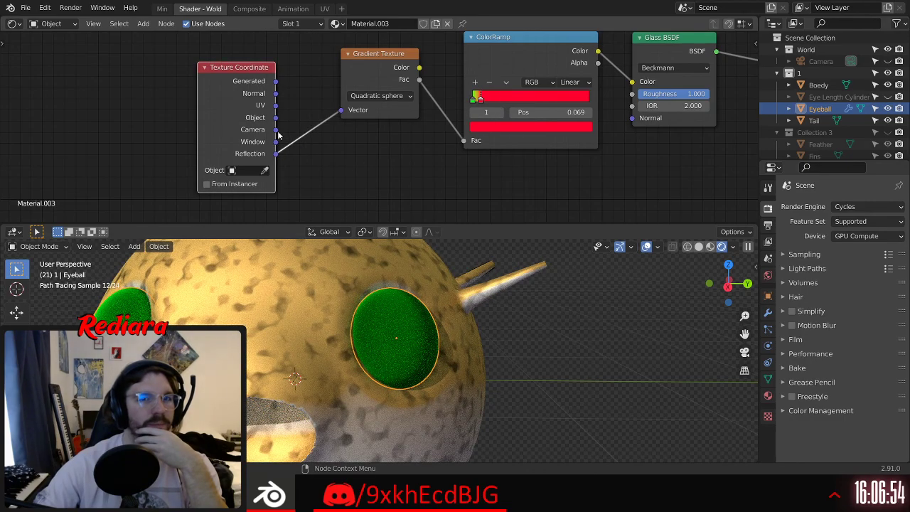
{"action": "left_click_drag", "start_coordinate": [276, 118], "coordinate": [341, 112]}
{"action": "left_click_drag", "start_coordinate": [276, 81], "coordinate": [341, 114]}
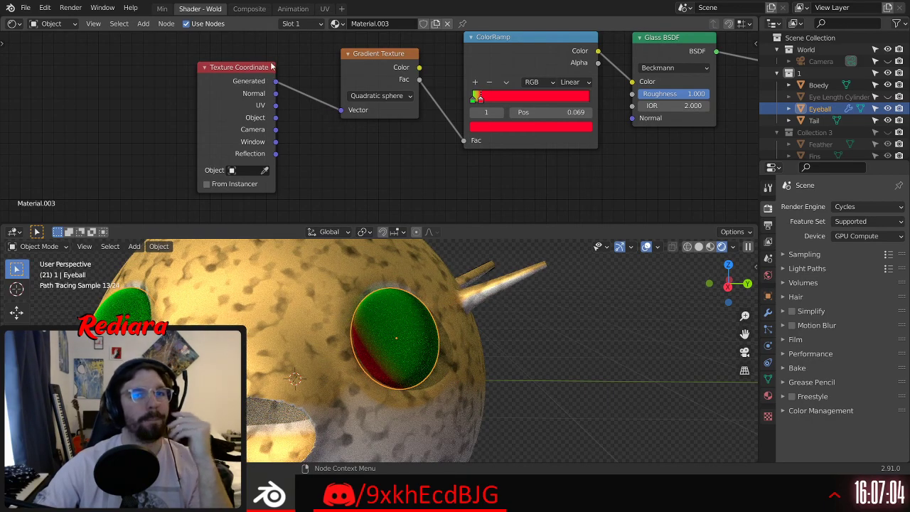
Step: Replace the eyeball material's Texture Coordinate node with a Tangent node connected to the Gradient Texture's Vector
{"action": "key", "text": "x"}
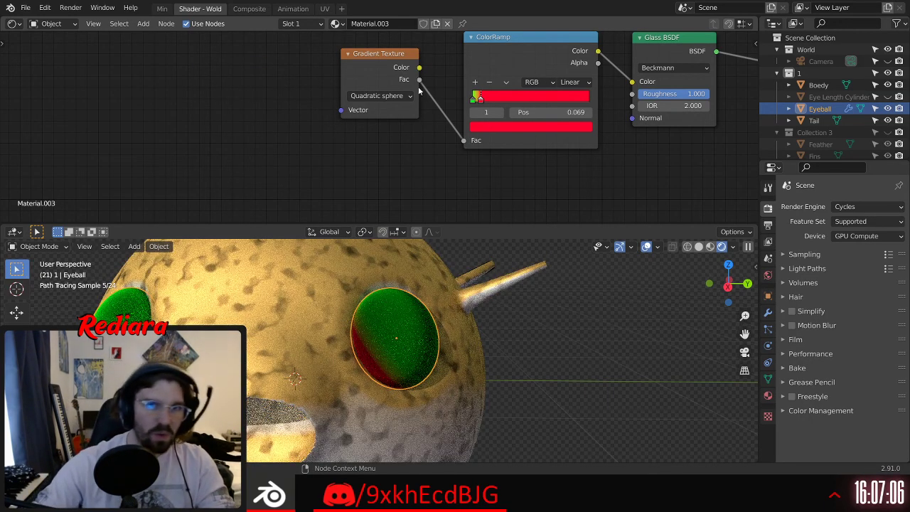
{"action": "left_click", "coordinate": [142, 25]}
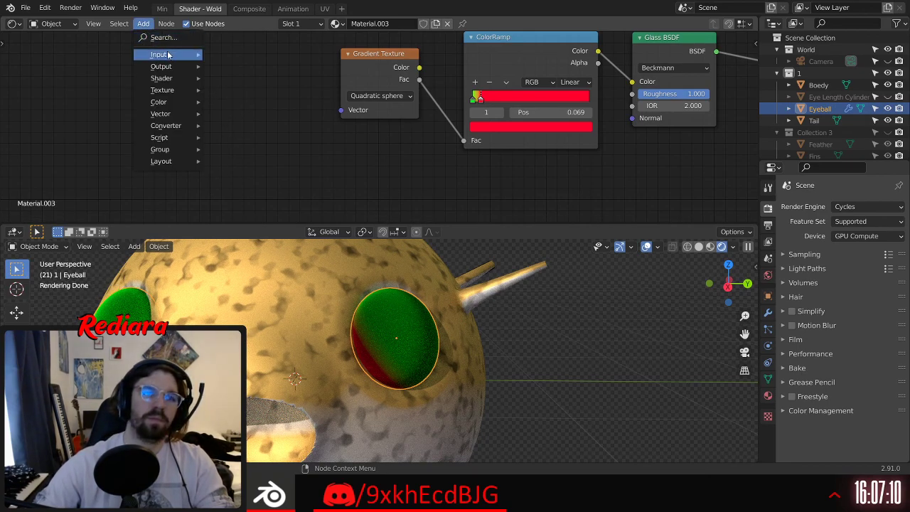
{"action": "mouse_move", "coordinate": [171, 56]}
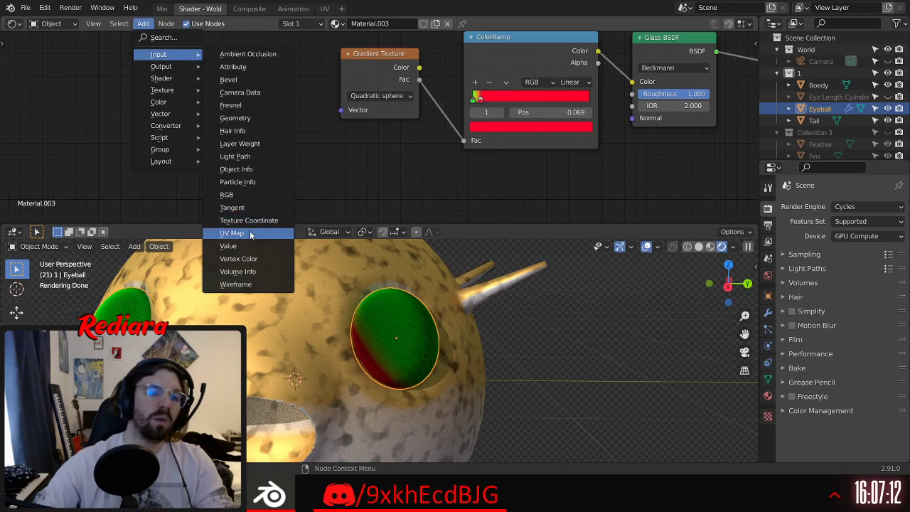
{"action": "left_click", "coordinate": [232, 207]}
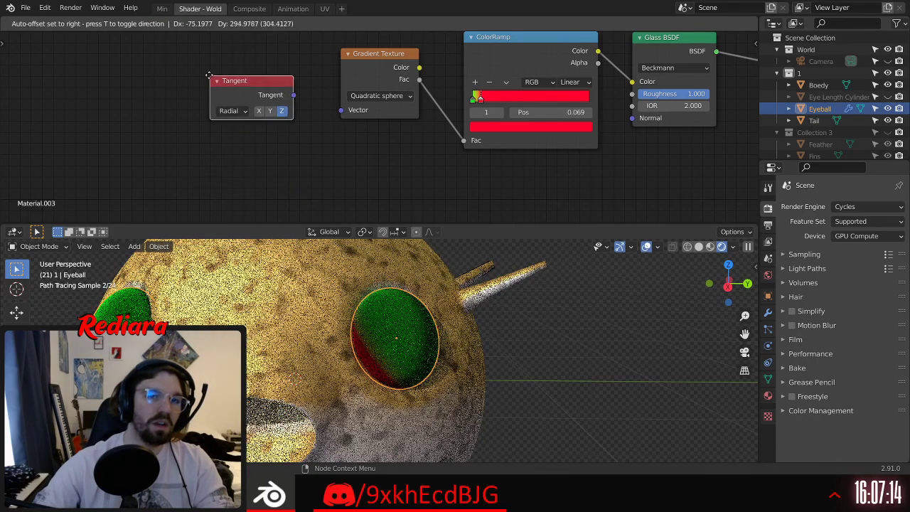
{"action": "left_click", "coordinate": [303, 77]}
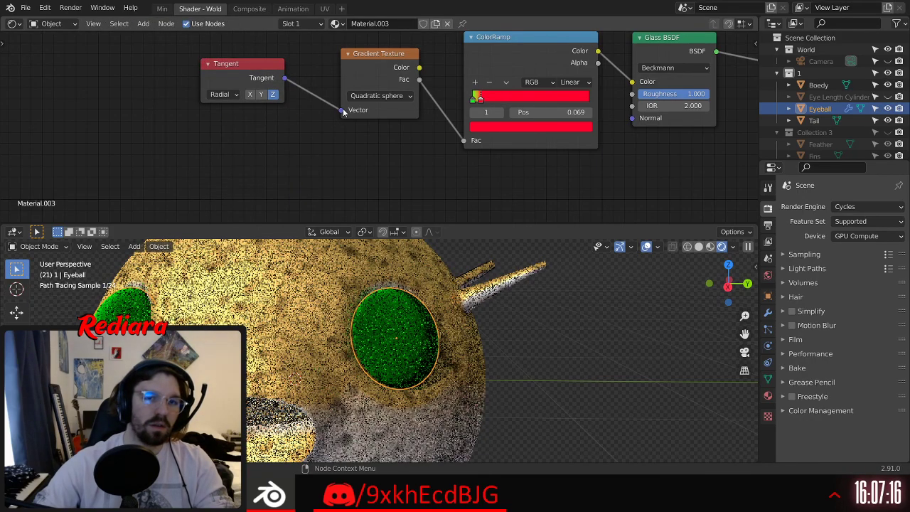
{"action": "left_click_drag", "start_coordinate": [242, 64], "coordinate": [259, 73]}
Step: Set the Gradient Texture to Linear and try the radial Tangent node's Y, X and Z axes
{"action": "left_click", "coordinate": [261, 95]}
{"action": "left_click", "coordinate": [271, 104]}
{"action": "left_click", "coordinate": [280, 104]}
{"action": "left_click", "coordinate": [377, 95]}
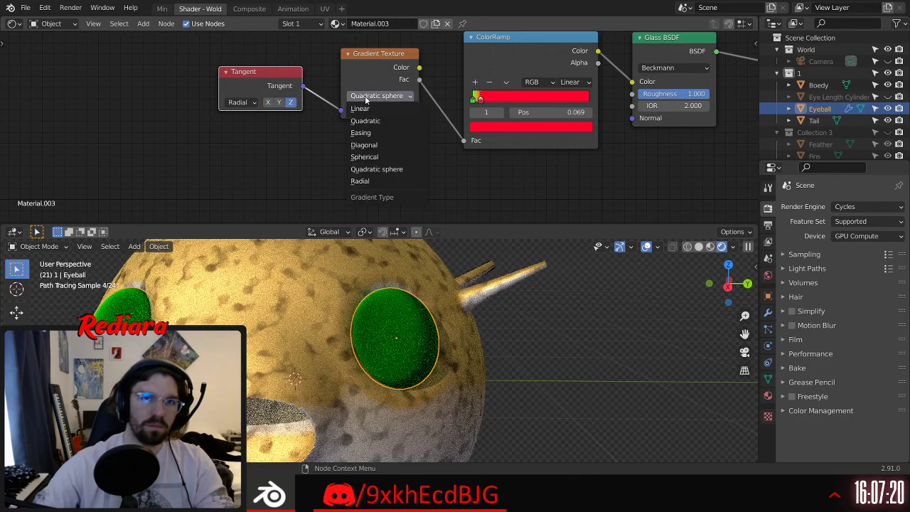
{"action": "left_click", "coordinate": [363, 100]}
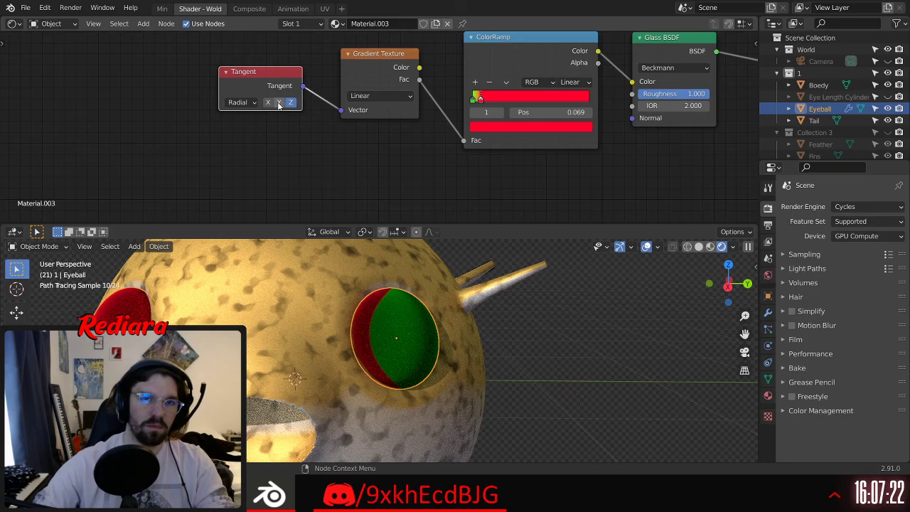
{"action": "left_click", "coordinate": [278, 104]}
{"action": "mouse_move", "coordinate": [253, 323]}
{"action": "middle_mouse_down"}
{"action": "mouse_move", "coordinate": [307, 328]}
{"action": "mouse_move", "coordinate": [260, 333]}
{"action": "middle_mouse_up"}
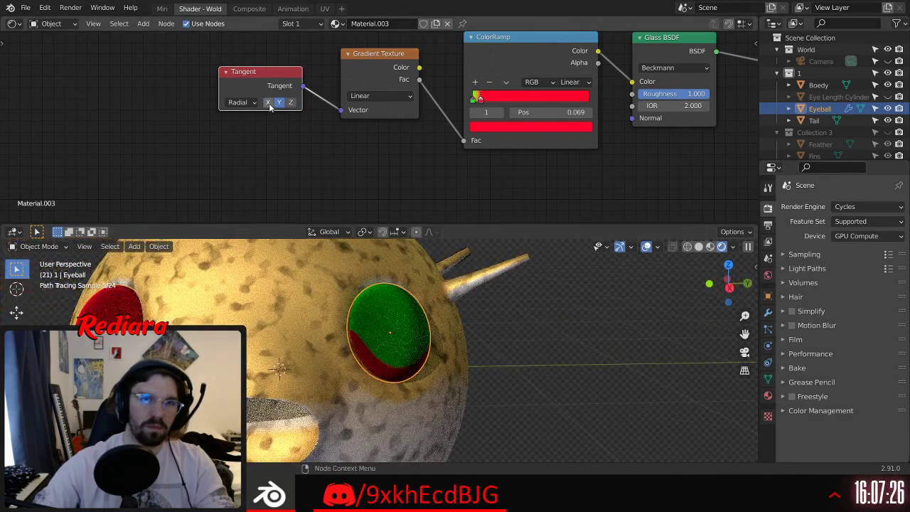
{"action": "left_click", "coordinate": [269, 103]}
{"action": "left_click", "coordinate": [291, 103]}
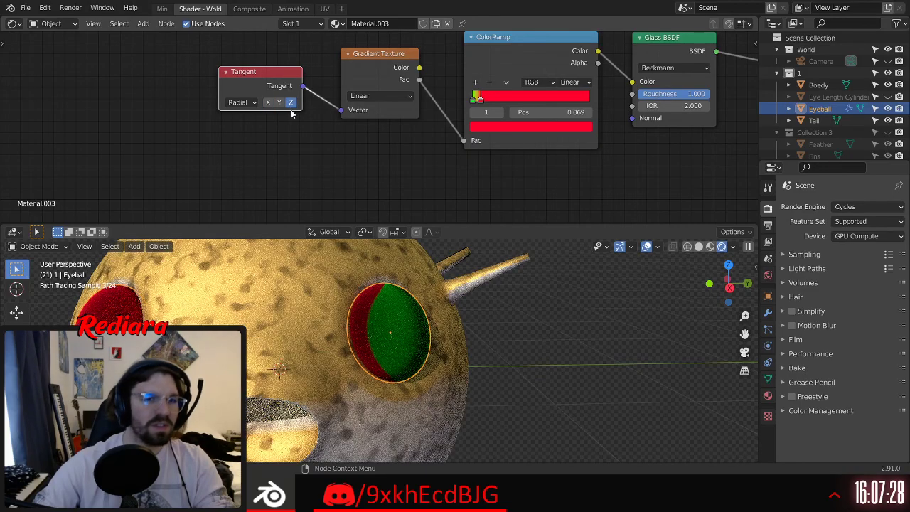
{"action": "middle_click_drag", "start_coordinate": [250, 368], "coordinate": [272, 329]}
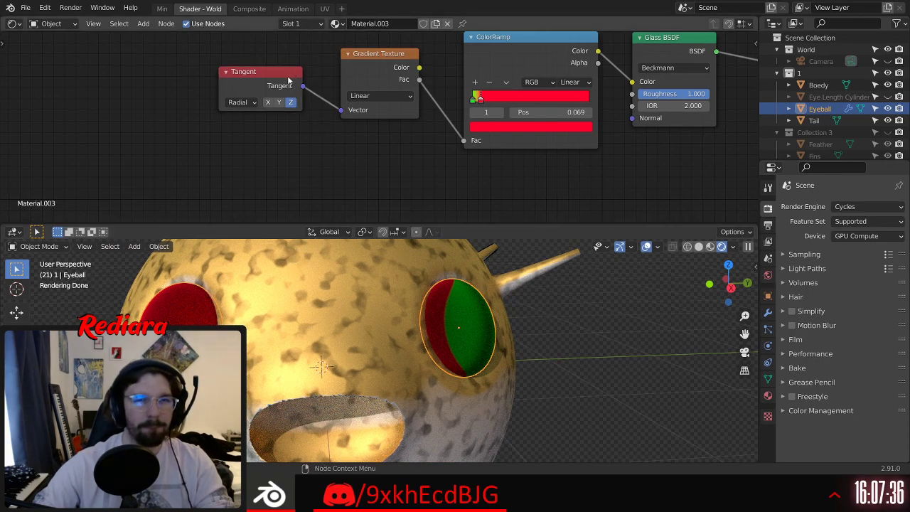
Step: Delete the Tangent node and move the ColorRamp's red stop to position 0.355
{"action": "key", "text": "x"}
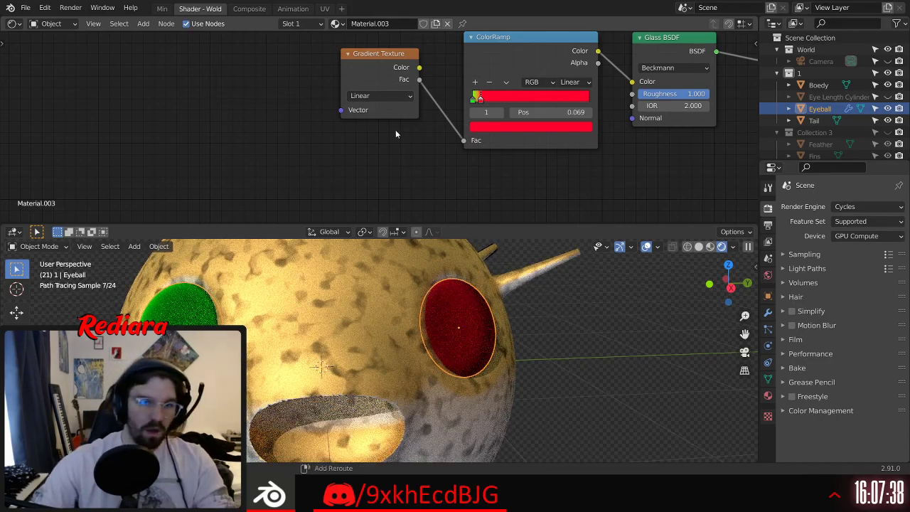
{"action": "middle_click_drag", "start_coordinate": [414, 186], "coordinate": [398, 186], "text": "shift"}
{"action": "middle_click_drag", "start_coordinate": [403, 286], "coordinate": [390, 289]}
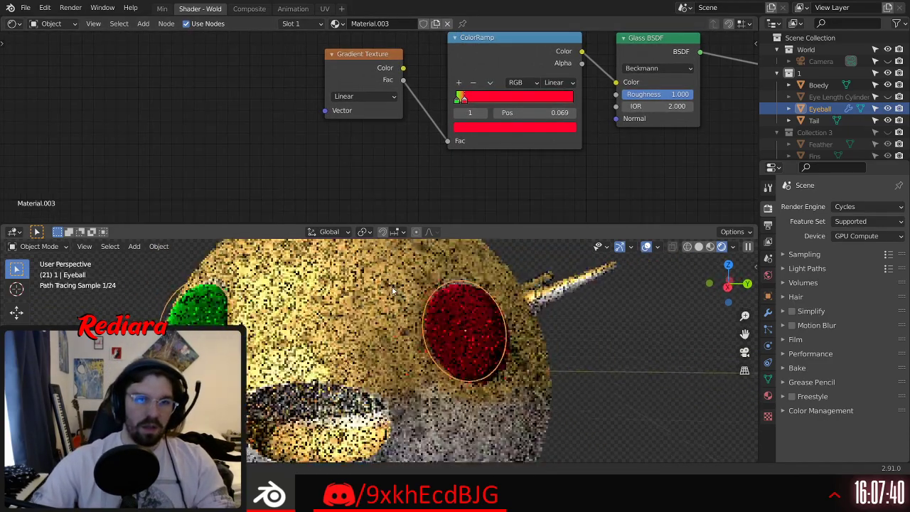
{"action": "middle_click_drag", "start_coordinate": [371, 141], "coordinate": [267, 155], "text": "shift"}
{"action": "scroll", "coordinate": [318, 115], "scroll_direction": "up", "scroll_amount": 1}
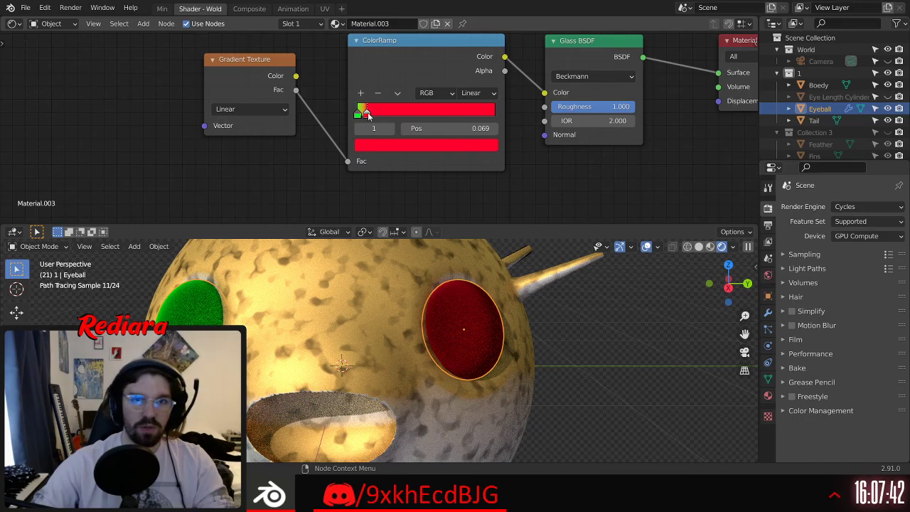
{"action": "left_click_drag", "start_coordinate": [390, 127], "coordinate": [525, 114]}
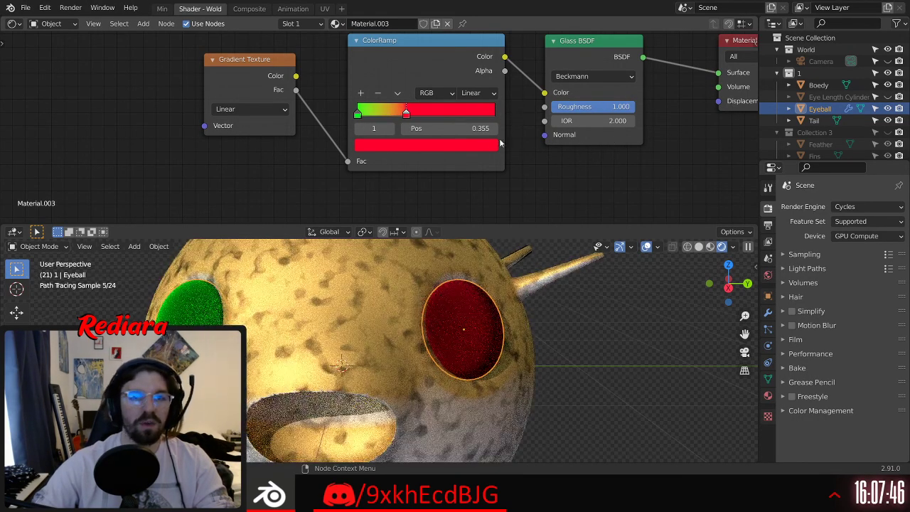
Step: Change the ColorRamp's green stop at position 0 to a dark greyish brown
{"action": "left_click", "coordinate": [358, 114]}
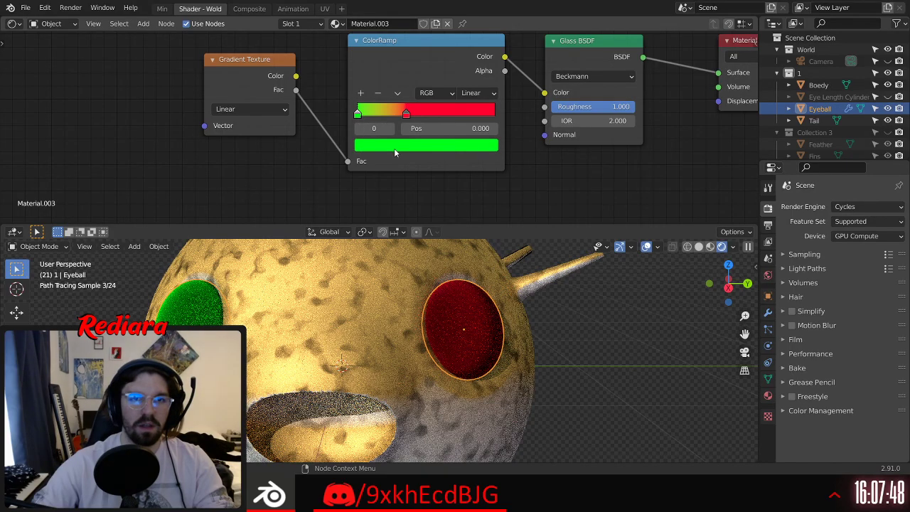
{"action": "left_click", "coordinate": [427, 145]}
{"action": "left_click_drag", "start_coordinate": [468, 242], "coordinate": [467, 221]}
{"action": "left_click_drag", "start_coordinate": [404, 216], "coordinate": [400, 219]}
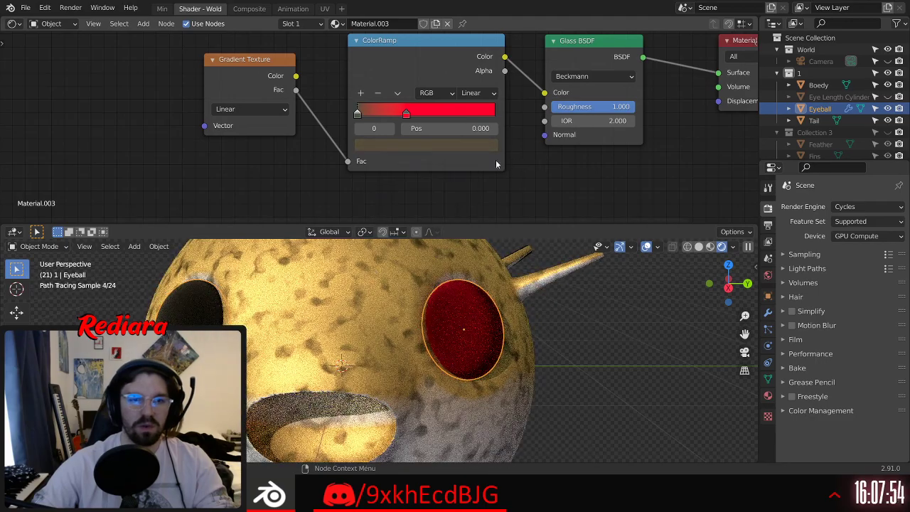
Step: Recolor the ColorRamp's red stop to a muted teal with hue 0.513, saturation 0.480 and value 0.720
{"action": "left_click", "coordinate": [407, 114]}
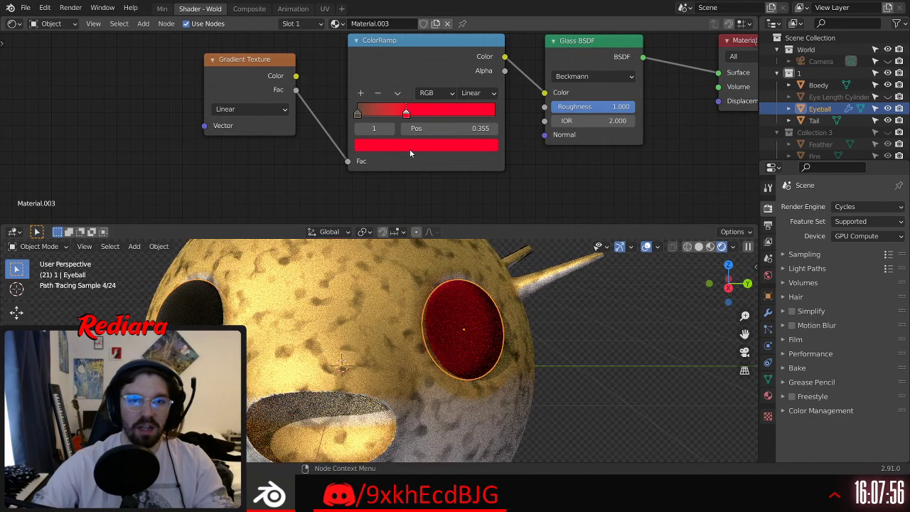
{"action": "left_click", "coordinate": [411, 145]}
{"action": "mouse_move", "coordinate": [424, 216]}
{"action": "left_mouse_down"}
{"action": "mouse_move", "coordinate": [432, 193]}
{"action": "mouse_move", "coordinate": [411, 177]}
{"action": "left_mouse_up"}
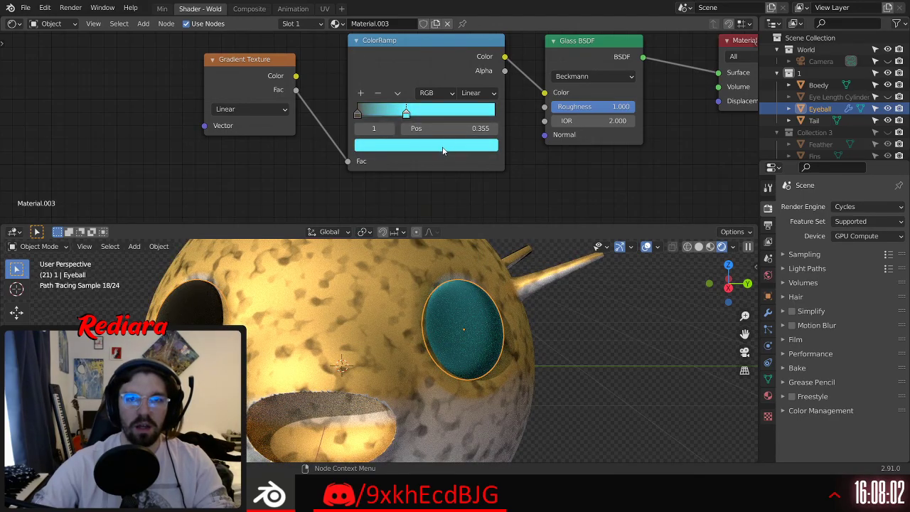
{"action": "left_click", "coordinate": [411, 145]}
{"action": "left_click_drag", "start_coordinate": [467, 162], "coordinate": [467, 185]}
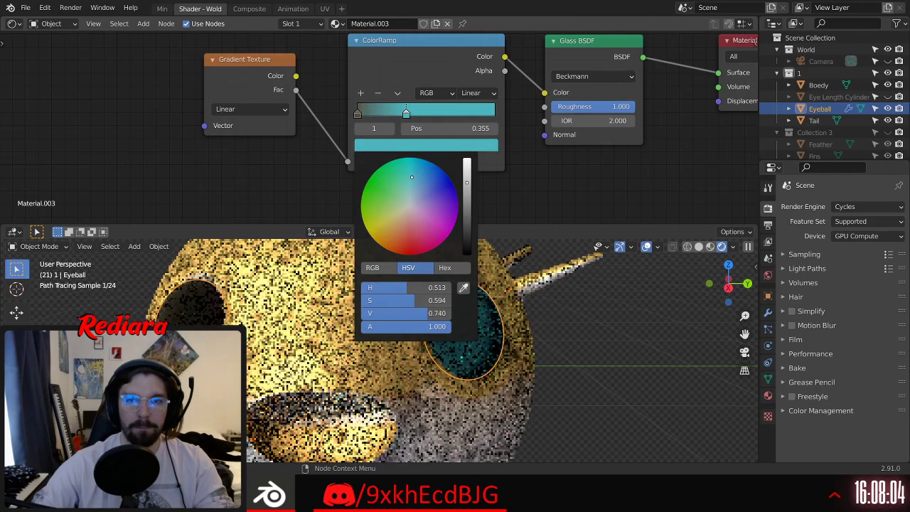
{"action": "left_click_drag", "start_coordinate": [419, 301], "coordinate": [409, 300]}
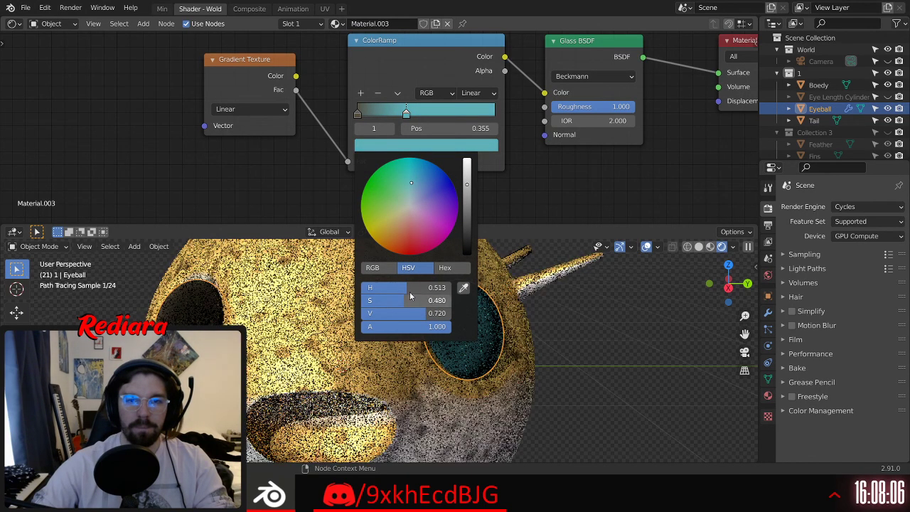
Step: Reorder the ColorRamp's stops, putting teal at position 0.913 and the dark brown stop at the far end
{"action": "scroll", "coordinate": [532, 335], "scroll_direction": "down", "scroll_amount": 2}
{"action": "left_click", "coordinate": [531, 344]}
{"action": "middle_click_drag", "start_coordinate": [416, 342], "coordinate": [411, 285]}
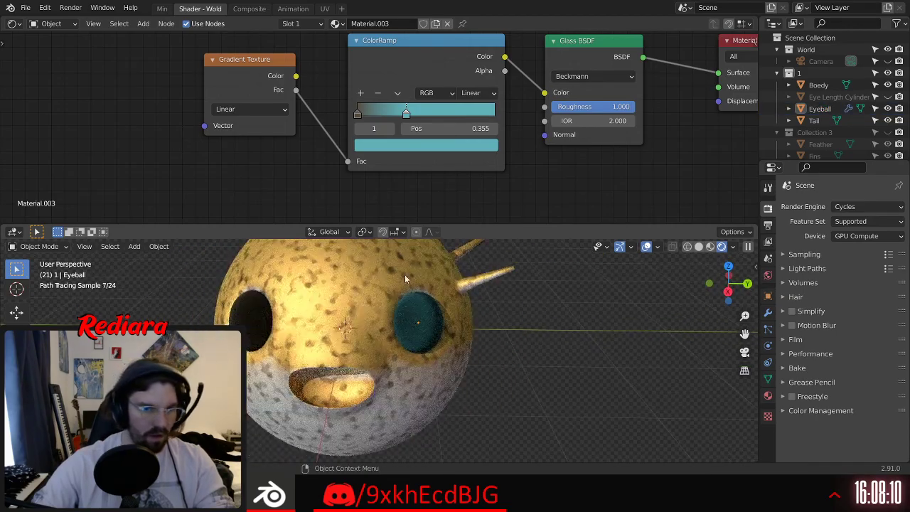
{"action": "middle_click_drag", "start_coordinate": [284, 319], "coordinate": [264, 312]}
{"action": "middle_click_drag", "start_coordinate": [380, 286], "coordinate": [357, 280]}
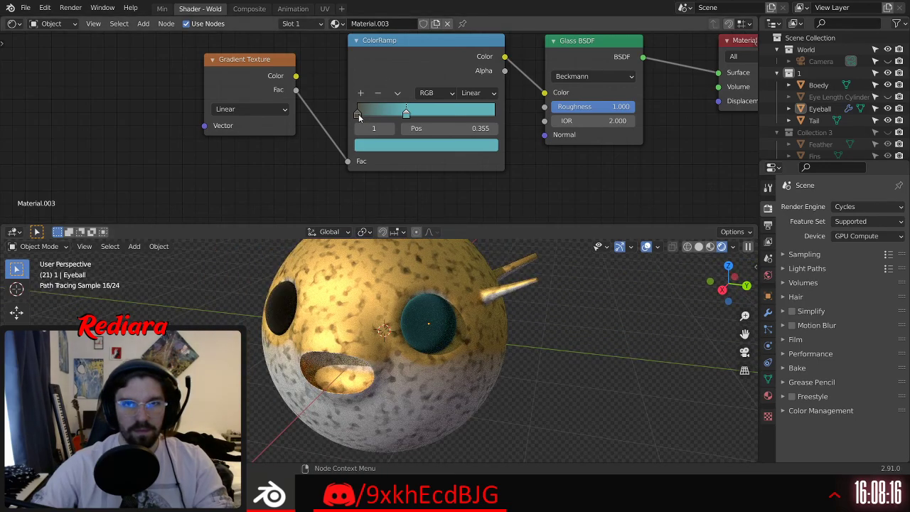
{"action": "left_click_drag", "start_coordinate": [406, 116], "coordinate": [488, 115]}
{"action": "left_click", "coordinate": [358, 114]}
{"action": "mouse_move", "coordinate": [421, 315]}
{"action": "middle_mouse_down"}
{"action": "mouse_move", "coordinate": [434, 334]}
{"action": "mouse_move", "coordinate": [406, 323]}
{"action": "middle_mouse_up"}
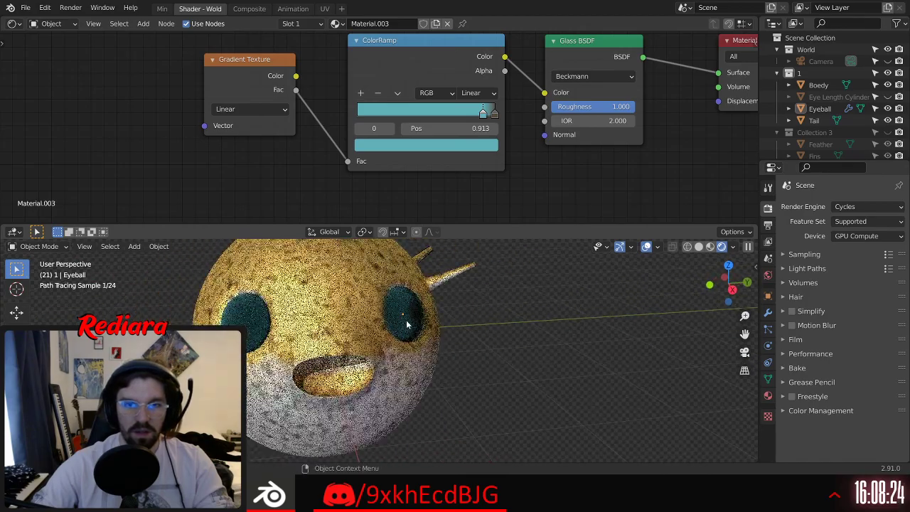
Step: Set the Gradient Texture type to Quadratic sphere and check both eyeballs from the front
{"action": "scroll", "coordinate": [405, 323], "scroll_direction": "up", "scroll_amount": 5}
{"action": "left_click", "coordinate": [264, 109]}
{"action": "left_click", "coordinate": [257, 190]}
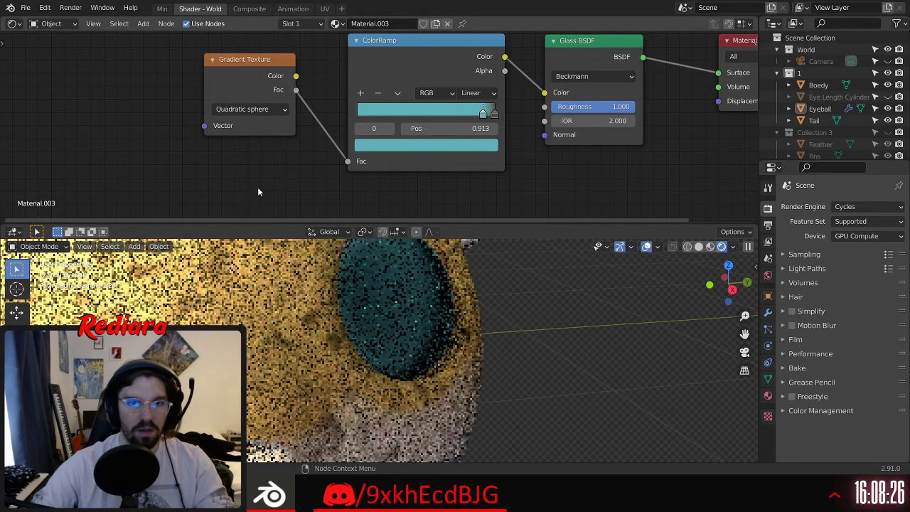
{"action": "scroll", "coordinate": [222, 268], "scroll_direction": "down", "scroll_amount": 3}
{"action": "middle_click_drag", "start_coordinate": [455, 341], "coordinate": [484, 348]}
{"action": "middle_click_drag", "start_coordinate": [337, 333], "coordinate": [412, 282]}
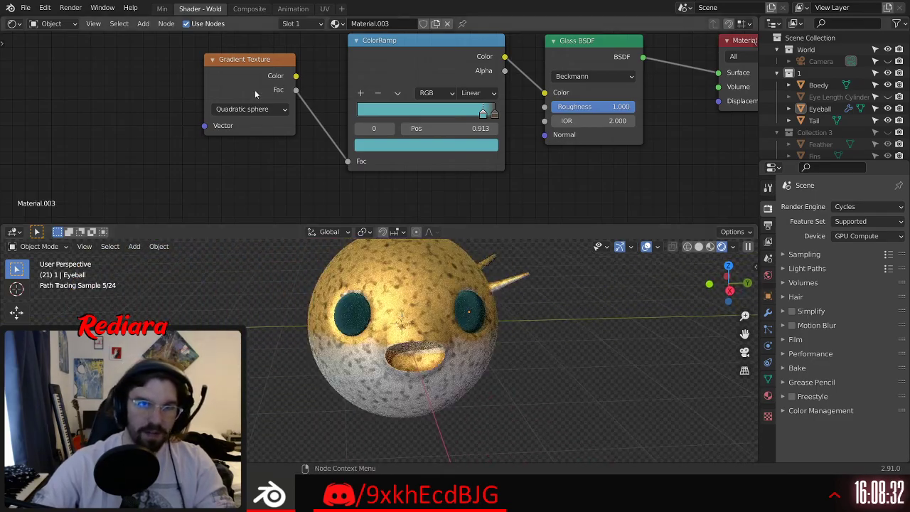
Step: Add a Wave Texture before the Gradient Texture and connect its Color output to the gradient's Vector
{"action": "left_click_drag", "start_coordinate": [254, 65], "coordinate": [230, 75]}
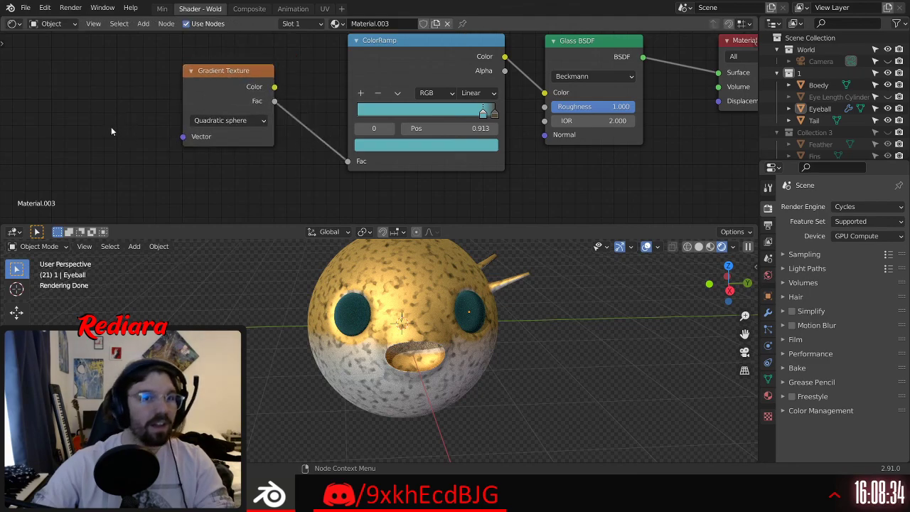
{"action": "middle_click_drag", "start_coordinate": [115, 132], "coordinate": [237, 95]}
{"action": "left_click", "coordinate": [143, 24]}
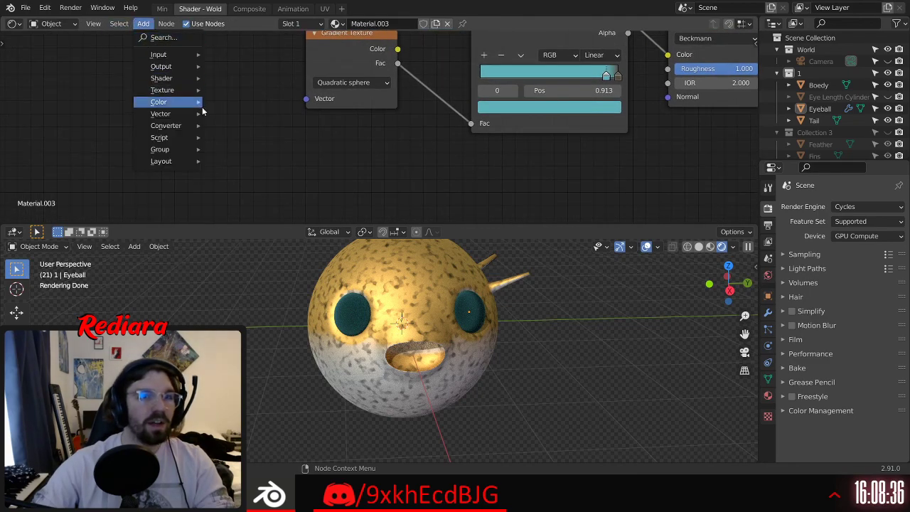
{"action": "mouse_move", "coordinate": [185, 92]}
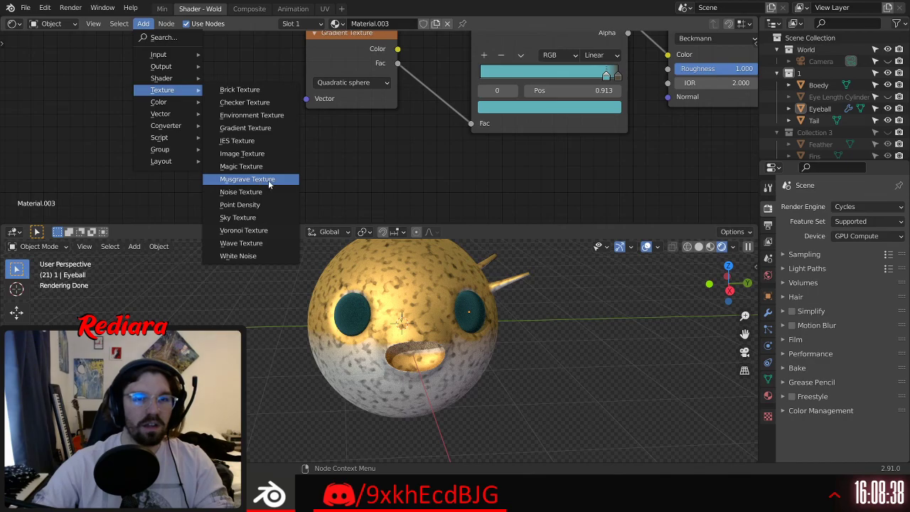
{"action": "left_click", "coordinate": [252, 242]}
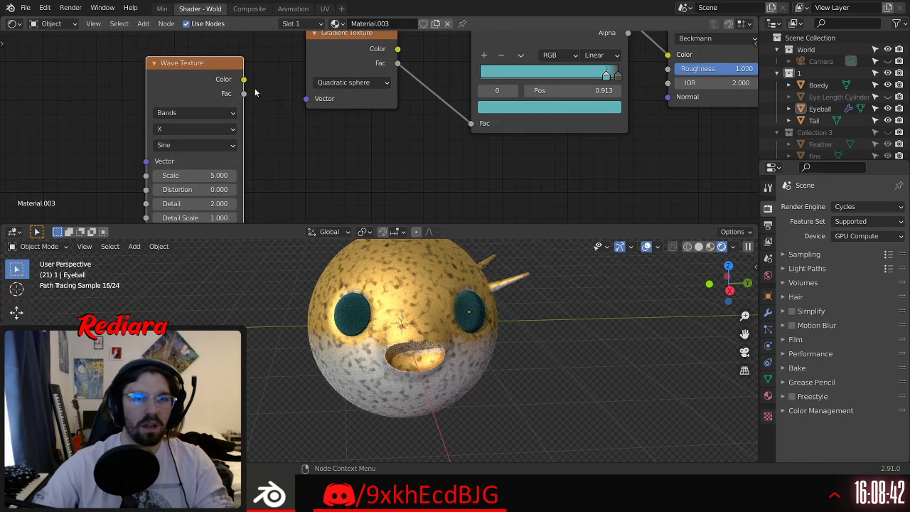
{"action": "left_click_drag", "start_coordinate": [302, 97], "coordinate": [304, 99]}
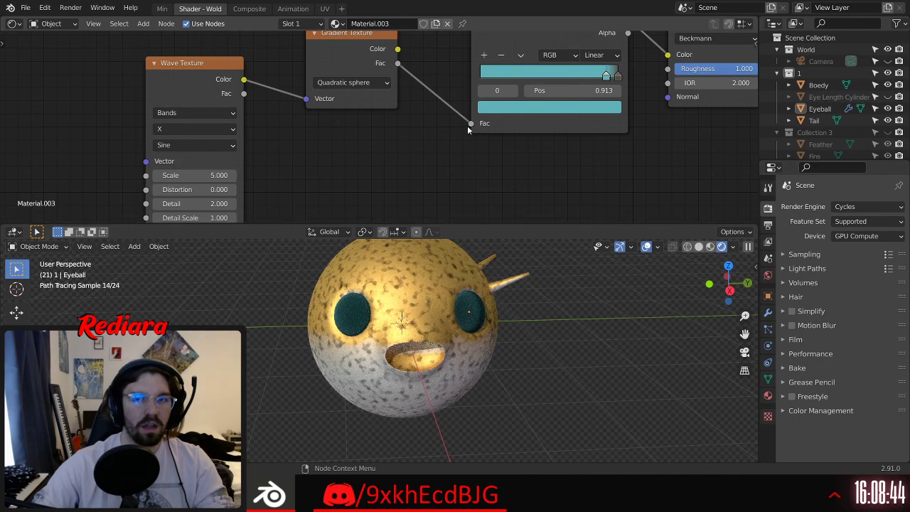
Step: Move the ColorRamp's teal stop to position 0.112 and inspect the eyes up close
{"action": "middle_click_drag", "start_coordinate": [516, 115], "coordinate": [465, 130]}
{"action": "left_click_drag", "start_coordinate": [561, 91], "coordinate": [445, 91]}
{"action": "scroll", "coordinate": [441, 313], "scroll_direction": "up", "scroll_amount": 4}
{"action": "scroll", "coordinate": [430, 295], "scroll_direction": "down", "scroll_amount": 1}
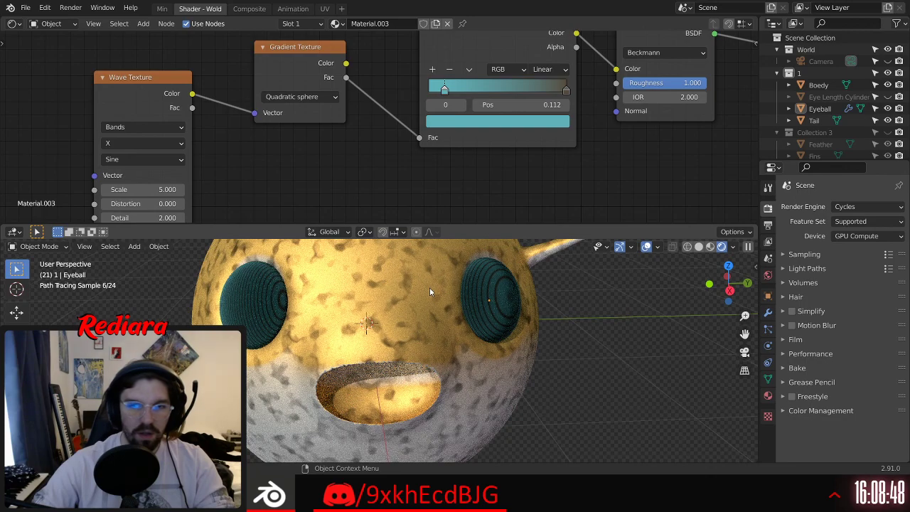
Step: Try the Z bands direction on the Wave Texture and settle on Y
{"action": "middle_click_drag", "start_coordinate": [232, 144], "coordinate": [252, 128]}
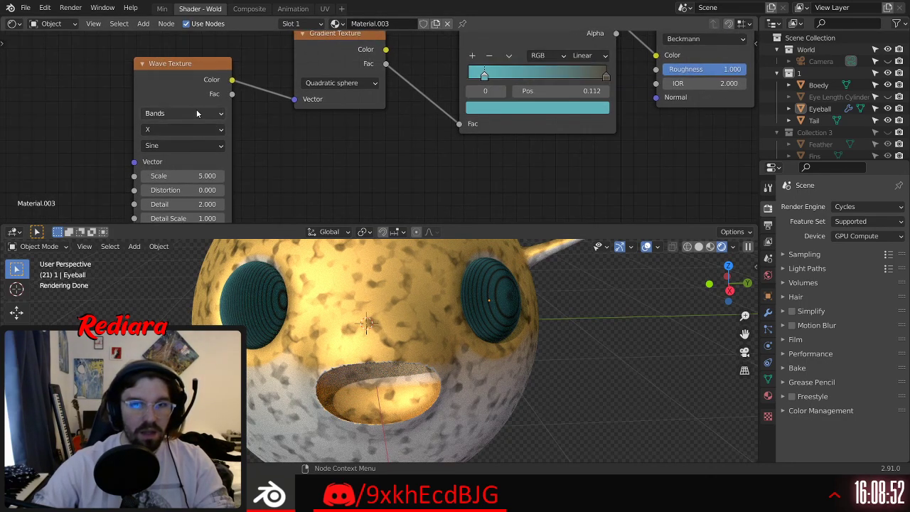
{"action": "left_click", "coordinate": [177, 129]}
{"action": "left_click", "coordinate": [170, 174]}
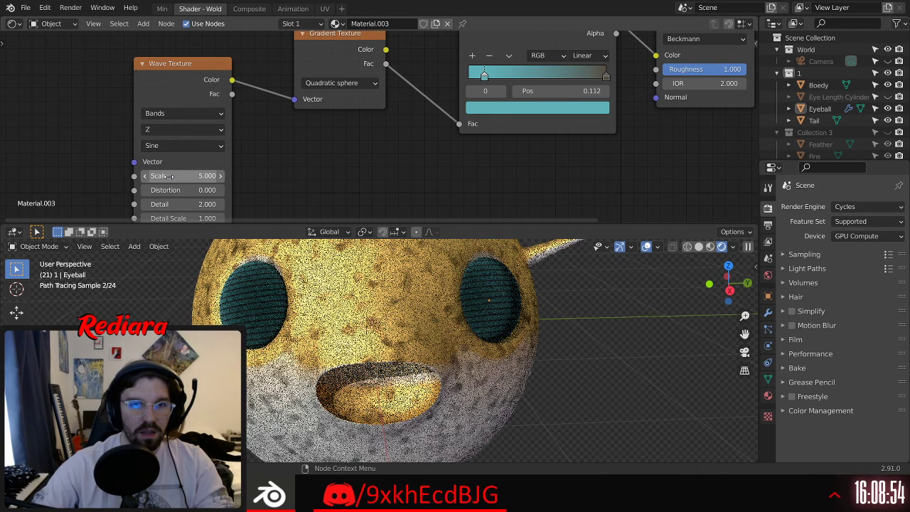
{"action": "left_click", "coordinate": [172, 131]}
{"action": "left_click", "coordinate": [166, 160]}
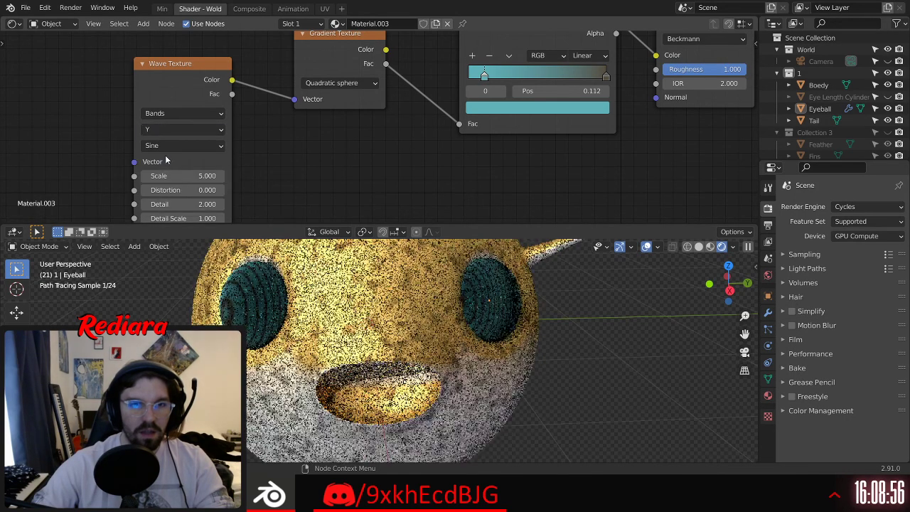
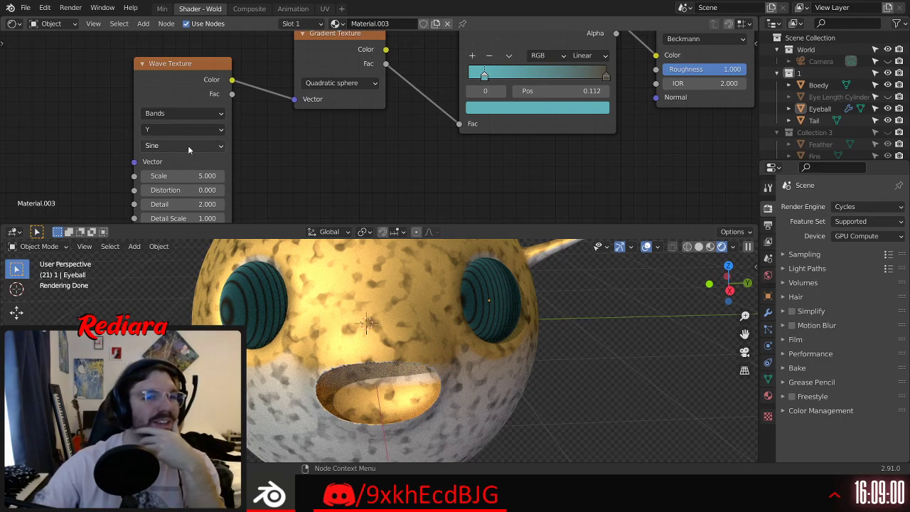
Step: Switch the Wave Texture type to Rings and set its rings direction to Spherical
{"action": "left_click", "coordinate": [188, 113]}
{"action": "left_click", "coordinate": [162, 140]}
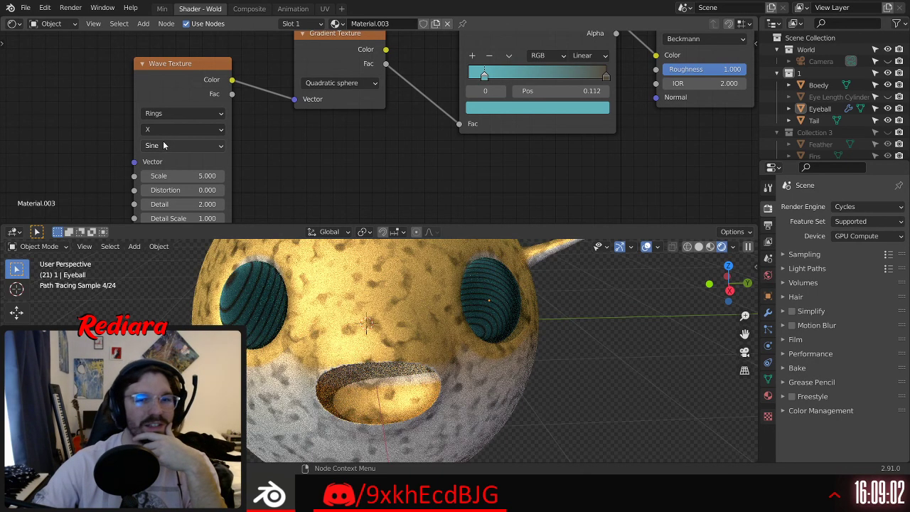
{"action": "left_click", "coordinate": [181, 127]}
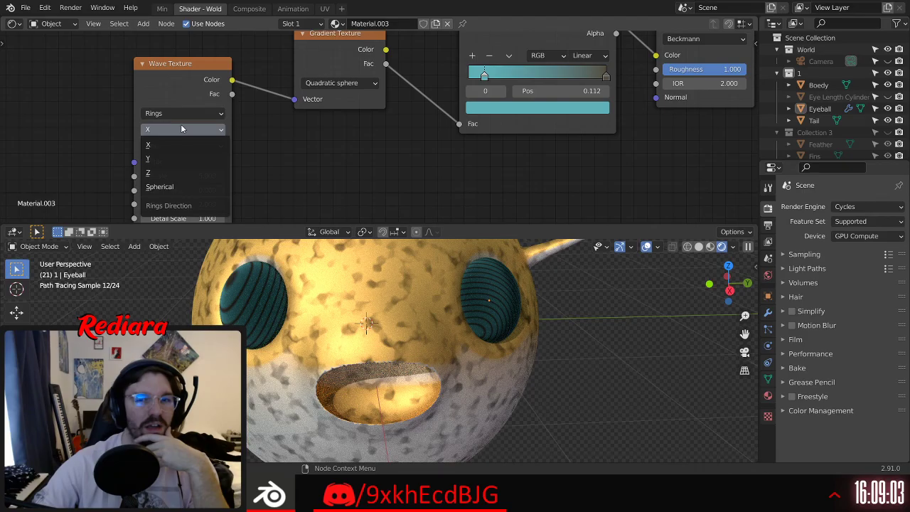
{"action": "left_click", "coordinate": [162, 187]}
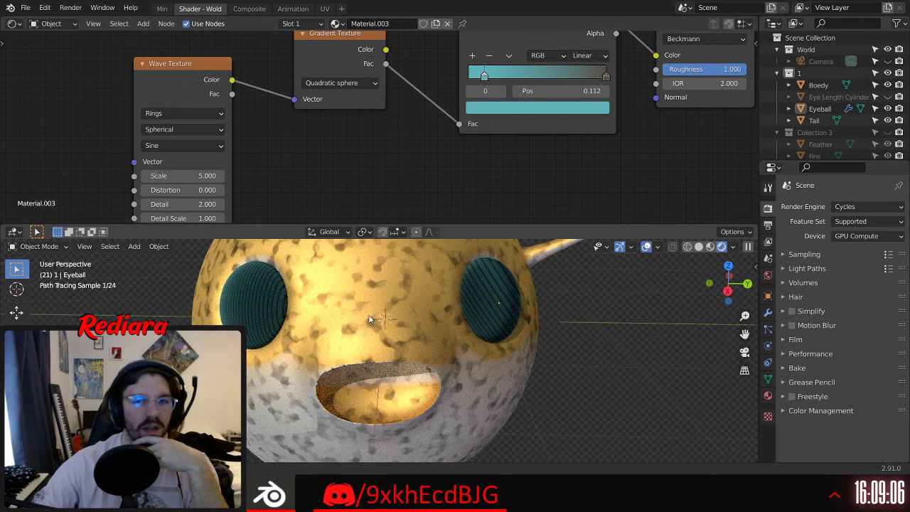
{"action": "middle_click_drag", "start_coordinate": [384, 323], "coordinate": [346, 314]}
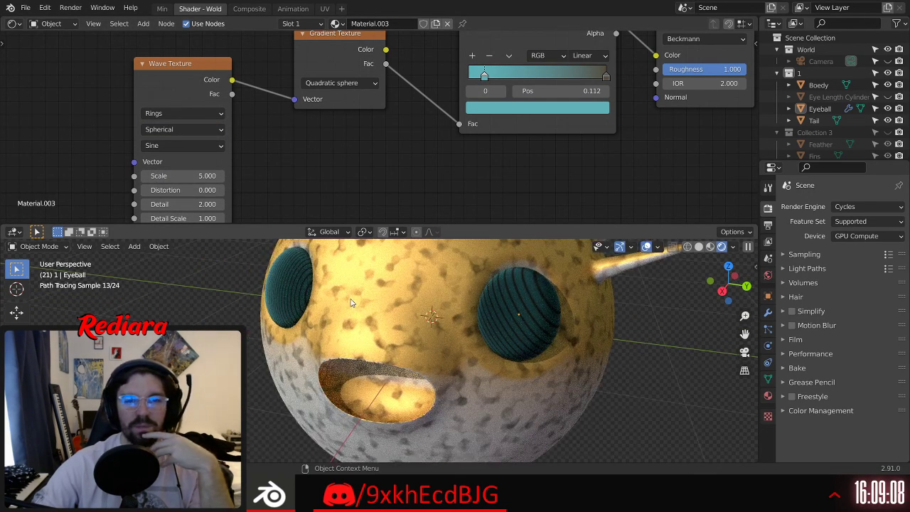
Step: Try to set the eyeball's origin to its geometry while the mirror is still live
{"action": "left_click", "coordinate": [267, 287]}
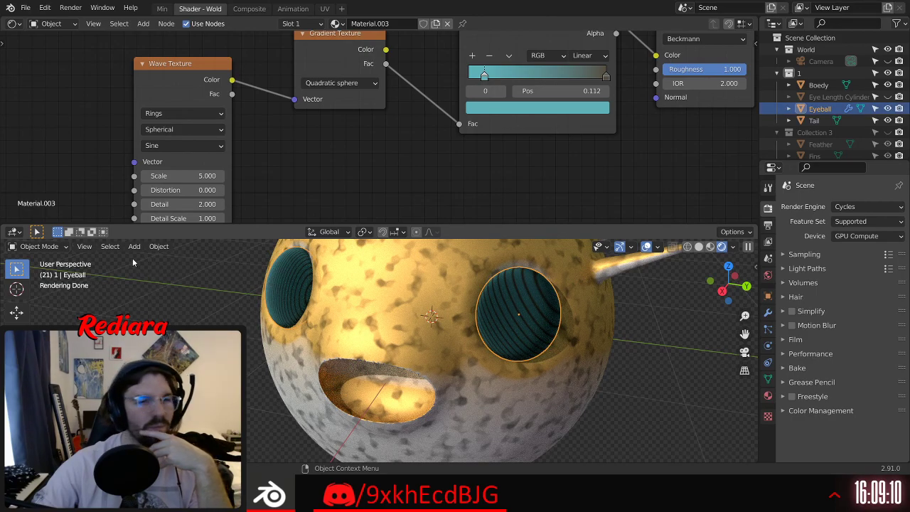
{"action": "left_click", "coordinate": [160, 246]}
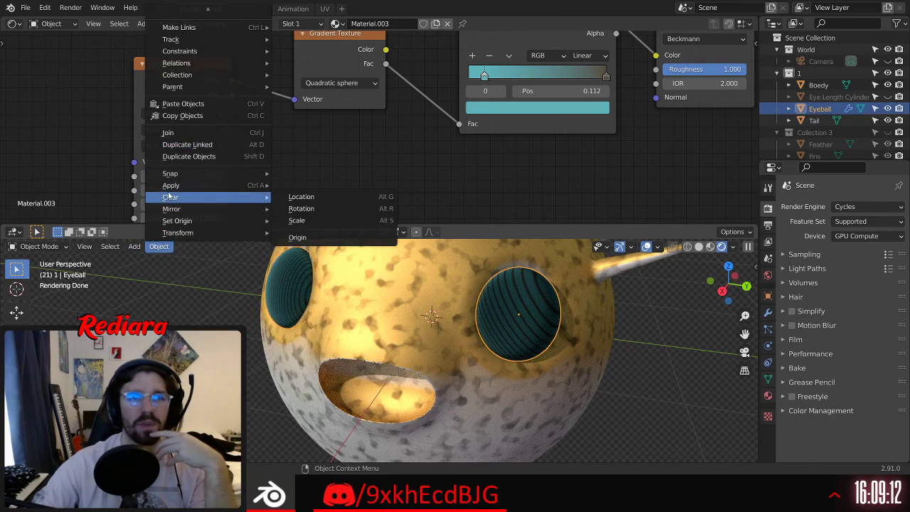
{"action": "mouse_move", "coordinate": [227, 77]}
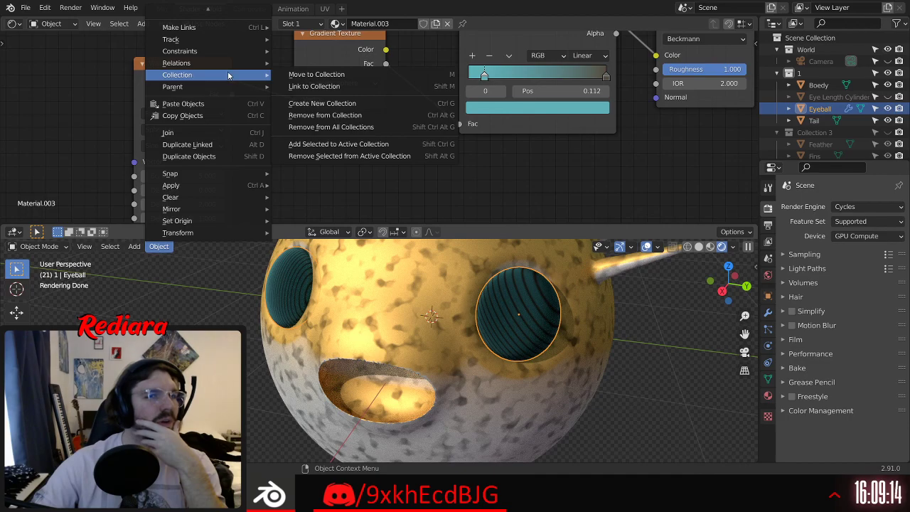
{"action": "left_click", "coordinate": [201, 308]}
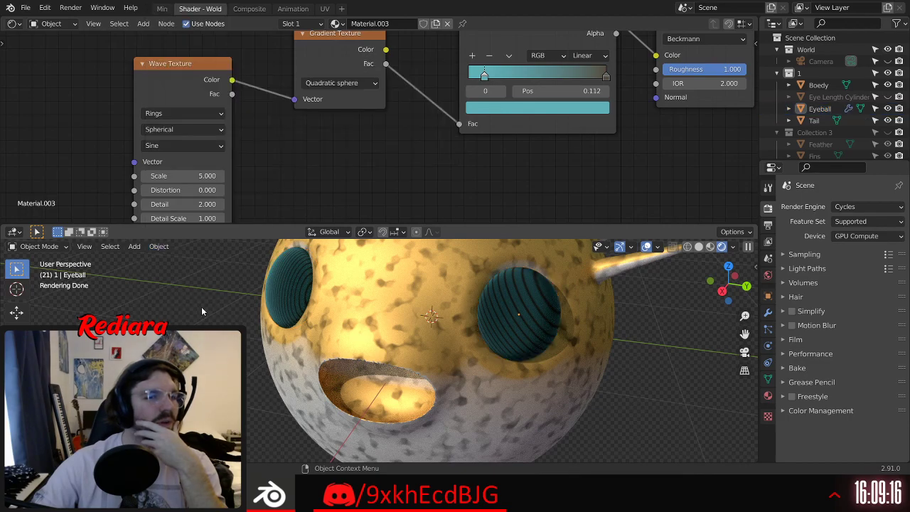
{"action": "left_click", "coordinate": [159, 247]}
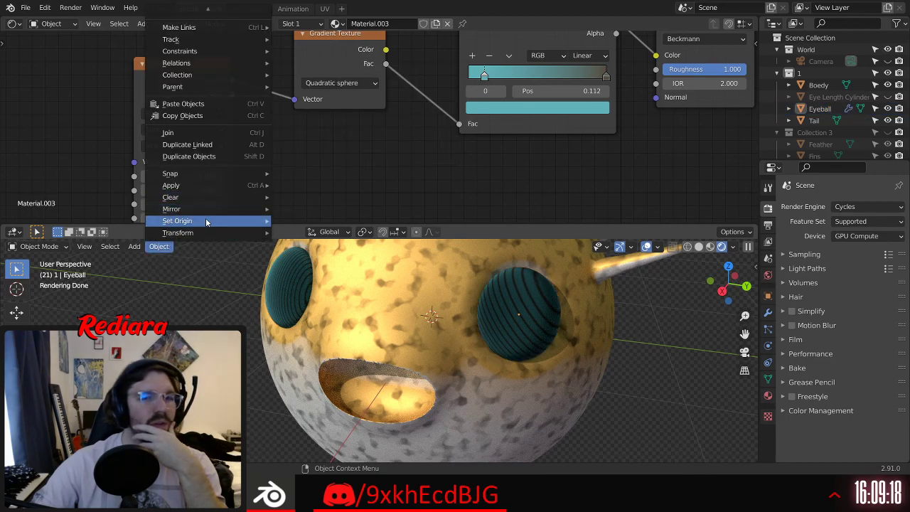
{"action": "mouse_move", "coordinate": [207, 221]}
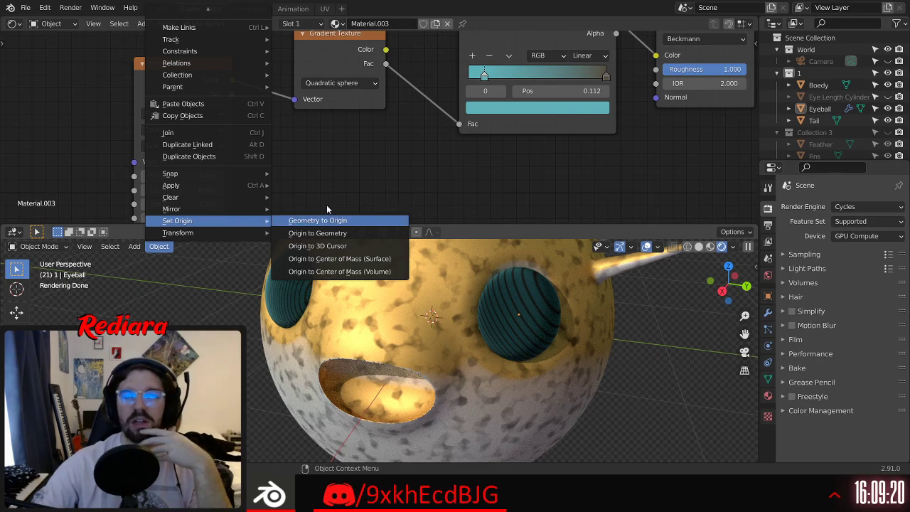
{"action": "left_click", "coordinate": [314, 237]}
Step: Select the Eyeball object and apply its Mirror modifier
{"action": "middle_click_drag", "start_coordinate": [289, 316], "coordinate": [325, 312]}
{"action": "left_click", "coordinate": [311, 293]}
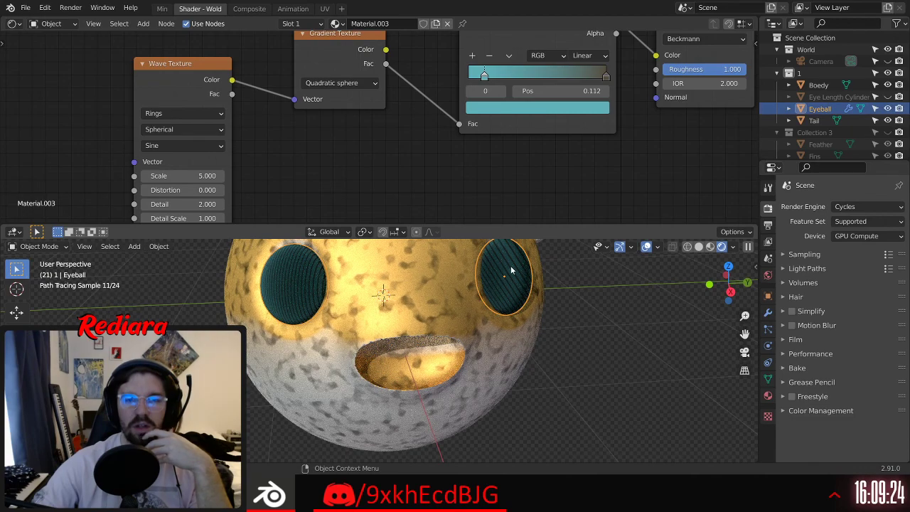
{"action": "left_click", "coordinate": [768, 317]}
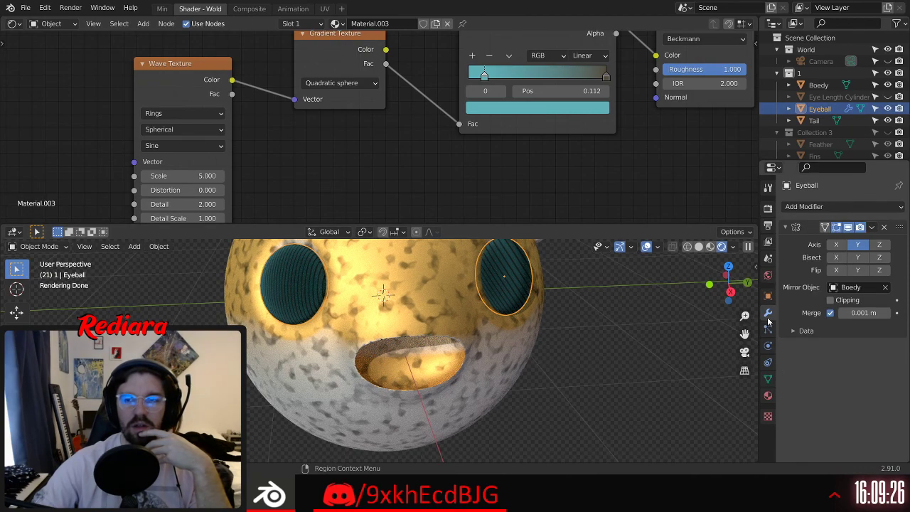
{"action": "left_click", "coordinate": [872, 227]}
{"action": "left_click", "coordinate": [843, 245]}
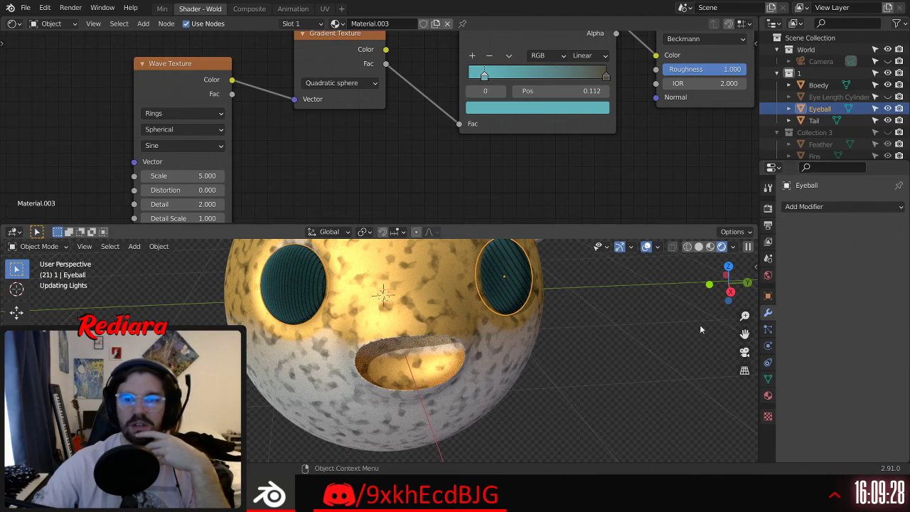
Step: Set the mirrored Eyeball object's origin to its geometry and inspect both eyes from the front
{"action": "left_click", "coordinate": [159, 246]}
{"action": "mouse_move", "coordinate": [212, 223]}
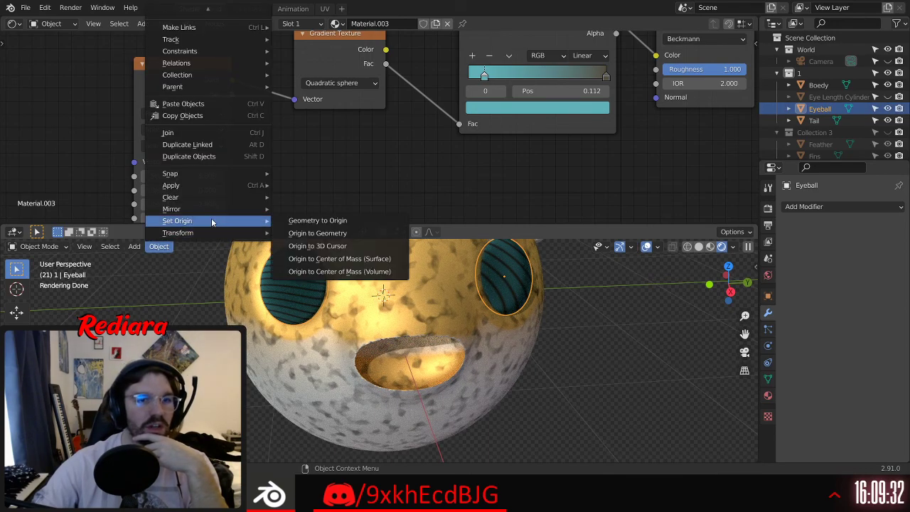
{"action": "left_click", "coordinate": [318, 233]}
{"action": "middle_click_drag", "start_coordinate": [616, 310], "coordinate": [536, 272]}
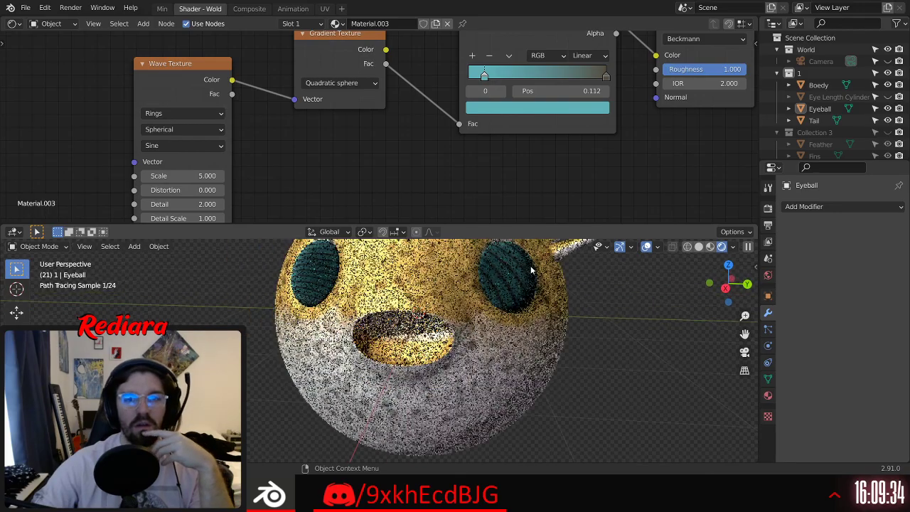
{"action": "left_click", "coordinate": [508, 284]}
{"action": "middle_click_drag", "start_coordinate": [592, 287], "coordinate": [502, 368]}
{"action": "scroll", "coordinate": [468, 331], "scroll_direction": "up", "scroll_amount": 3}
{"action": "mouse_move", "coordinate": [449, 319]}
{"action": "middle_mouse_down"}
{"action": "mouse_move", "coordinate": [421, 324]}
{"action": "mouse_move", "coordinate": [305, 292]}
{"action": "mouse_move", "coordinate": [459, 318]}
{"action": "mouse_move", "coordinate": [463, 309]}
{"action": "middle_mouse_up"}
{"action": "scroll", "coordinate": [463, 309], "scroll_direction": "down", "scroll_amount": 2}
Step: With the Eyeball selected, switch the Wave Texture back to Bands and try the Z direction
{"action": "middle_click_drag", "start_coordinate": [302, 159], "coordinate": [361, 169]}
{"action": "left_click", "coordinate": [556, 359]}
{"action": "left_click", "coordinate": [530, 338]}
{"action": "left_click", "coordinate": [222, 125]}
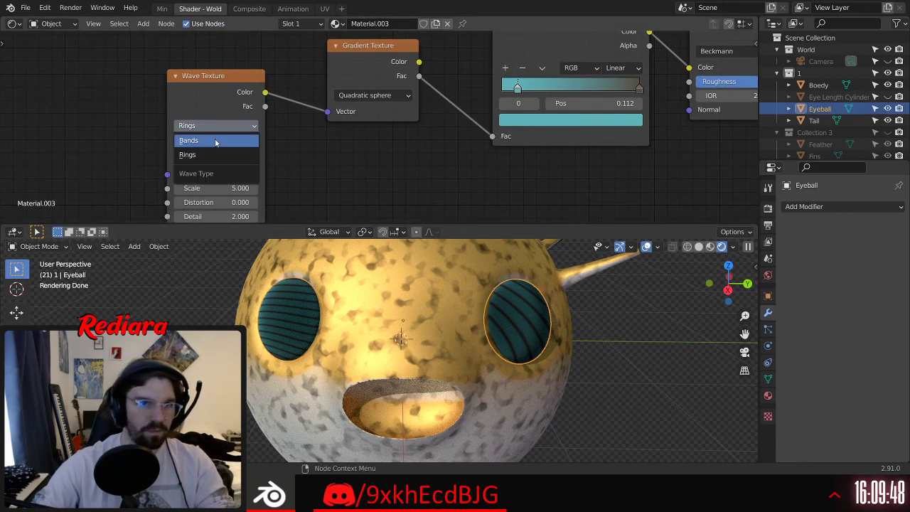
{"action": "left_click", "coordinate": [214, 142]}
{"action": "left_click", "coordinate": [209, 142]}
{"action": "left_click", "coordinate": [181, 185]}
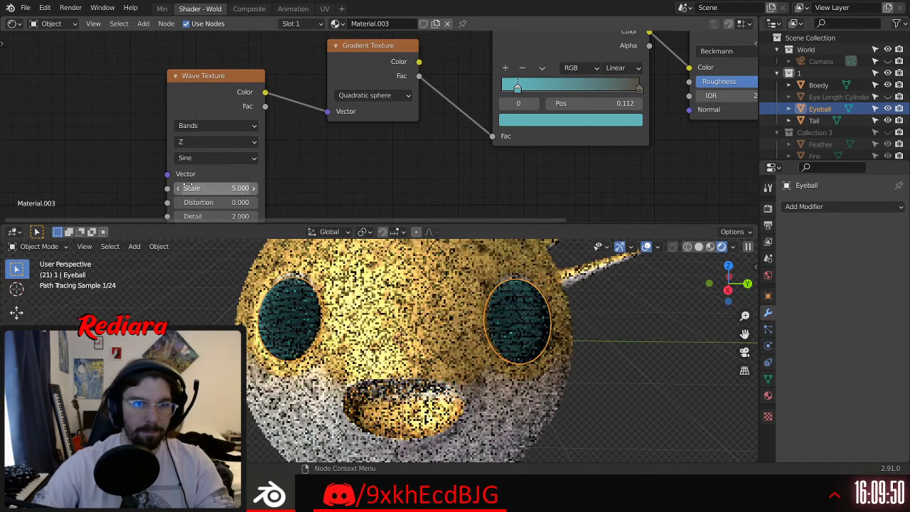
Step: Try the Y bands direction on the Wave Texture, settle on X and check both eyes
{"action": "left_click", "coordinate": [211, 142]}
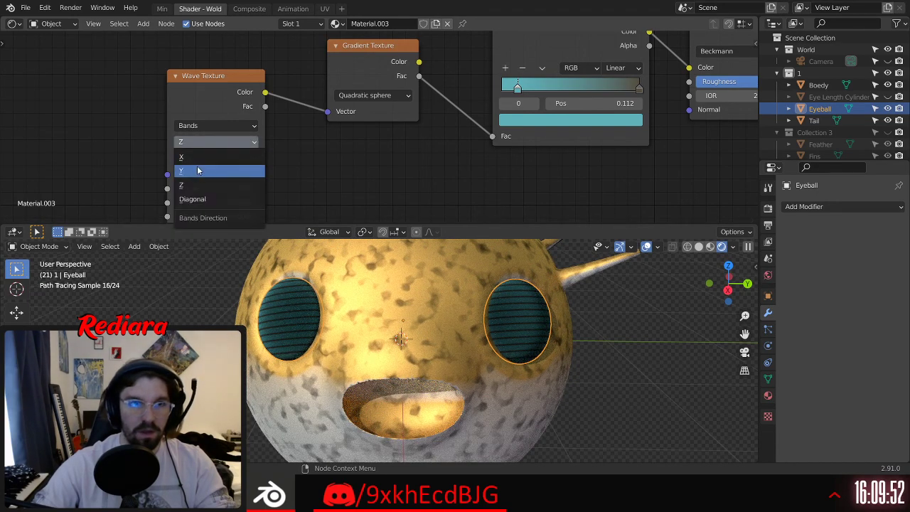
{"action": "left_click", "coordinate": [191, 171]}
{"action": "middle_click_drag", "start_coordinate": [540, 370], "coordinate": [562, 369]}
{"action": "left_click", "coordinate": [204, 145]}
{"action": "left_click", "coordinate": [206, 161]}
{"action": "middle_click_drag", "start_coordinate": [325, 177], "coordinate": [306, 195]}
{"action": "middle_click_drag", "start_coordinate": [416, 377], "coordinate": [418, 395]}
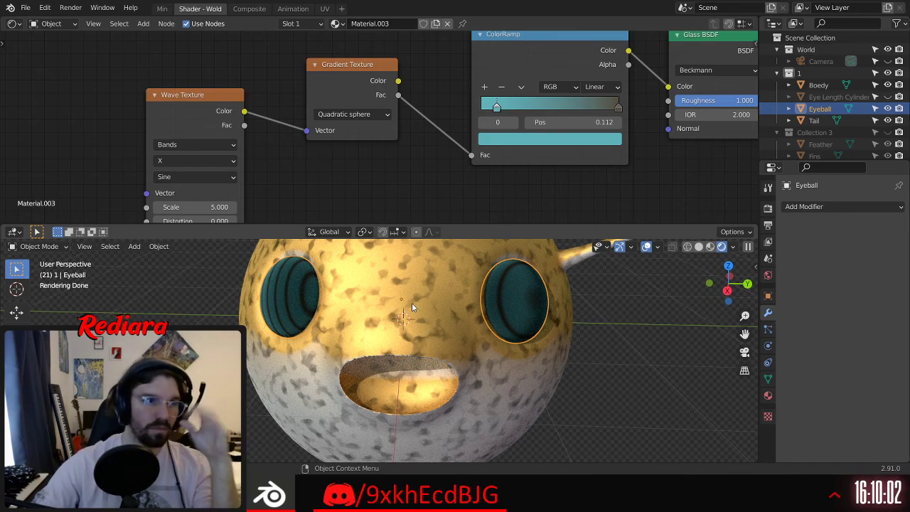
{"action": "middle_click_drag", "start_coordinate": [318, 327], "coordinate": [335, 329]}
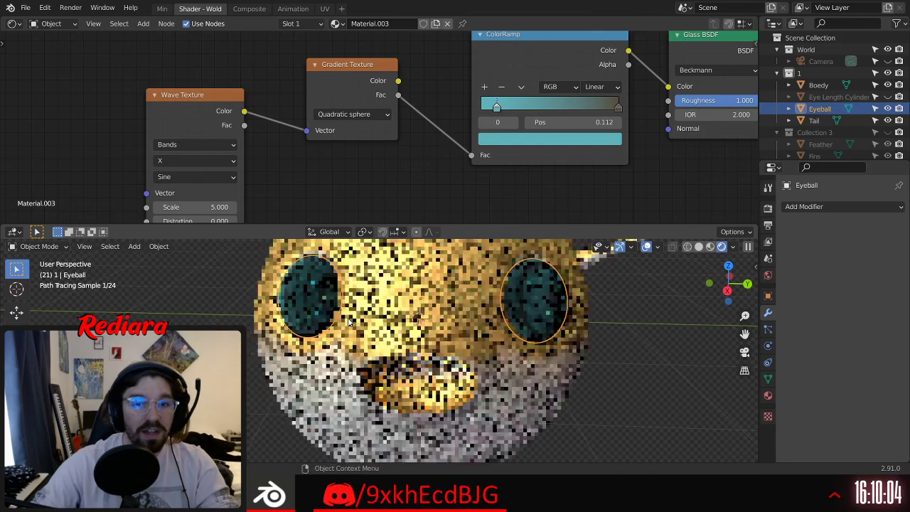
Step: Try Wave Texture scales of 0.2, 0.3, 0.7 and 0.9, ending at 1.0
{"action": "middle_click_drag", "start_coordinate": [309, 178], "coordinate": [357, 107]}
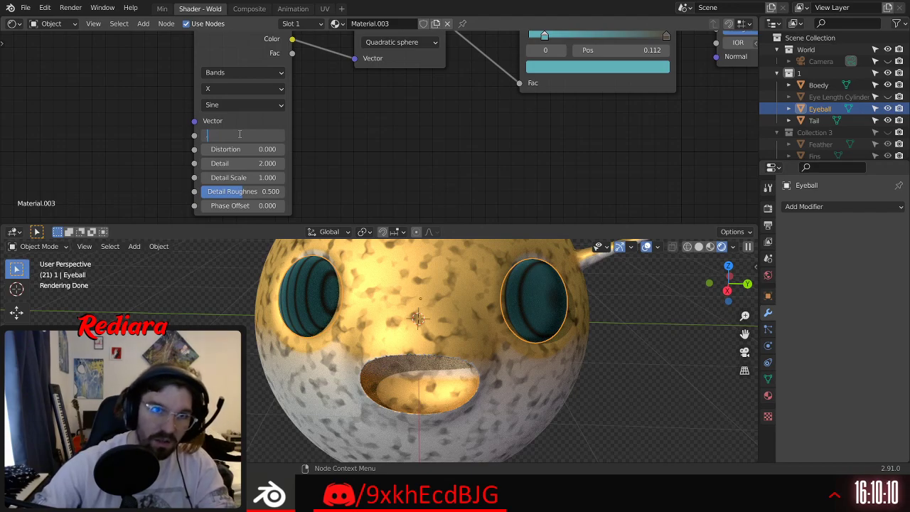
{"action": "type", "text": ".2"}
{"action": "key", "text": "Return"}
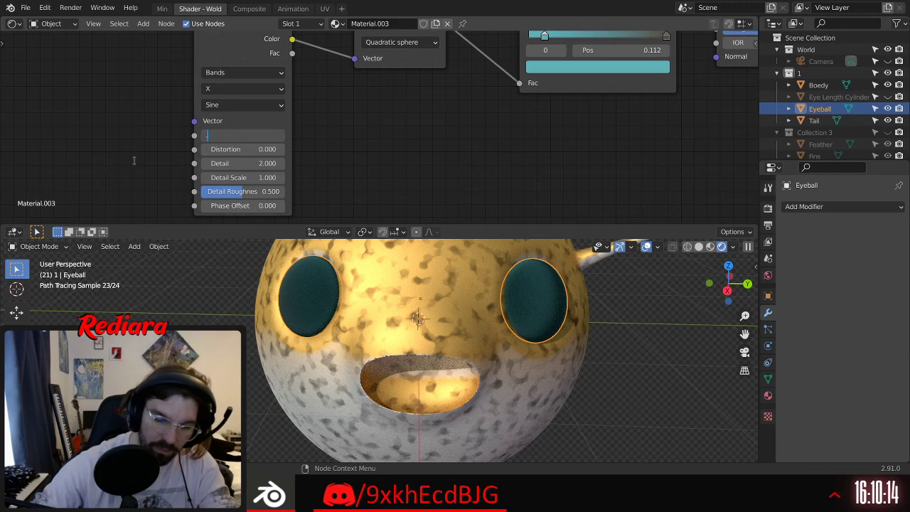
{"action": "key", "text": "Return"}
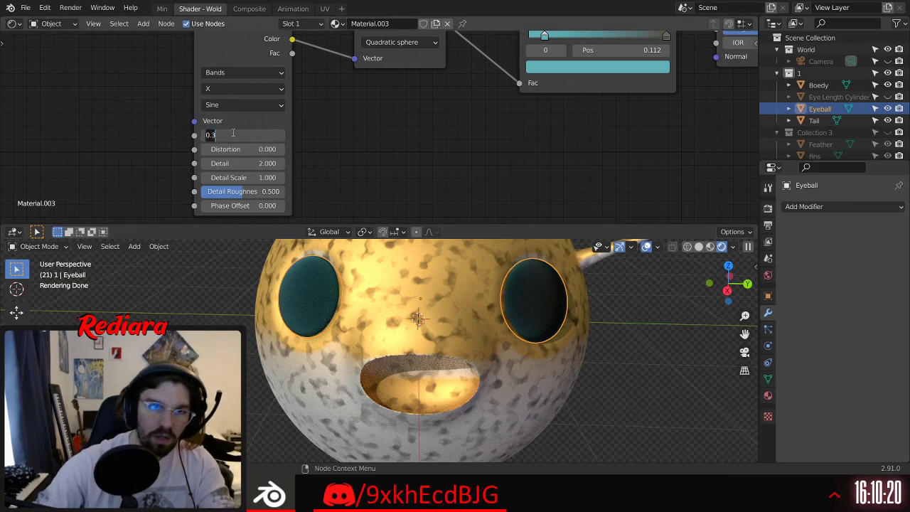
{"action": "type", "text": ".7"}
{"action": "key", "text": "Return"}
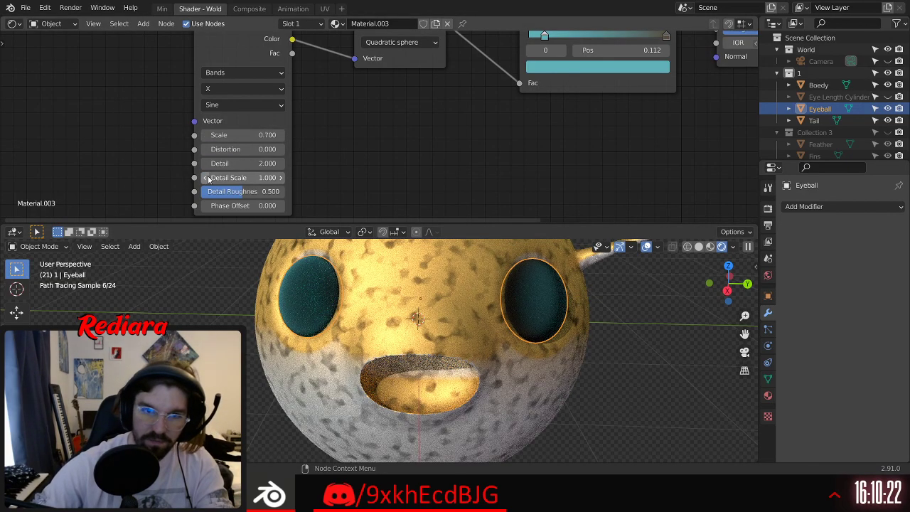
{"action": "left_click_drag", "start_coordinate": [246, 135], "coordinate": [248, 135]}
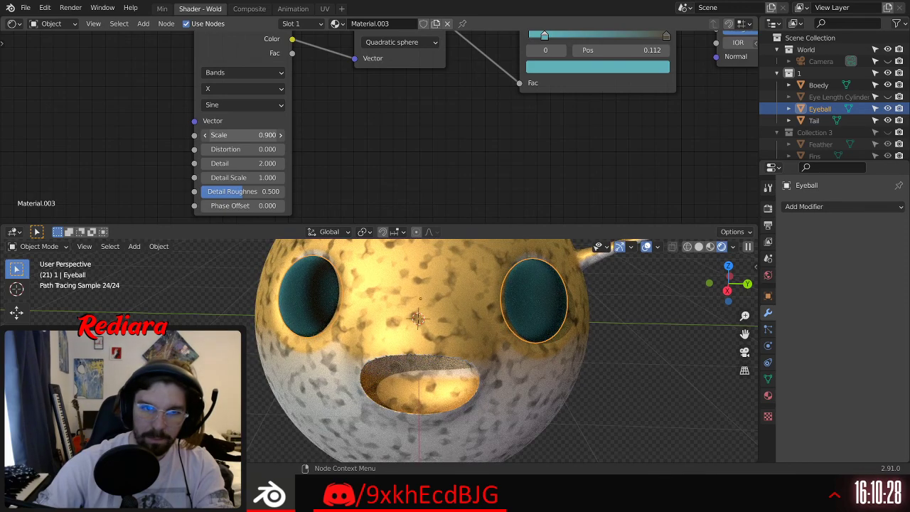
{"action": "left_click_drag", "start_coordinate": [249, 135], "coordinate": [253, 135]}
{"action": "scroll", "coordinate": [458, 174], "scroll_direction": "down", "scroll_amount": 2}
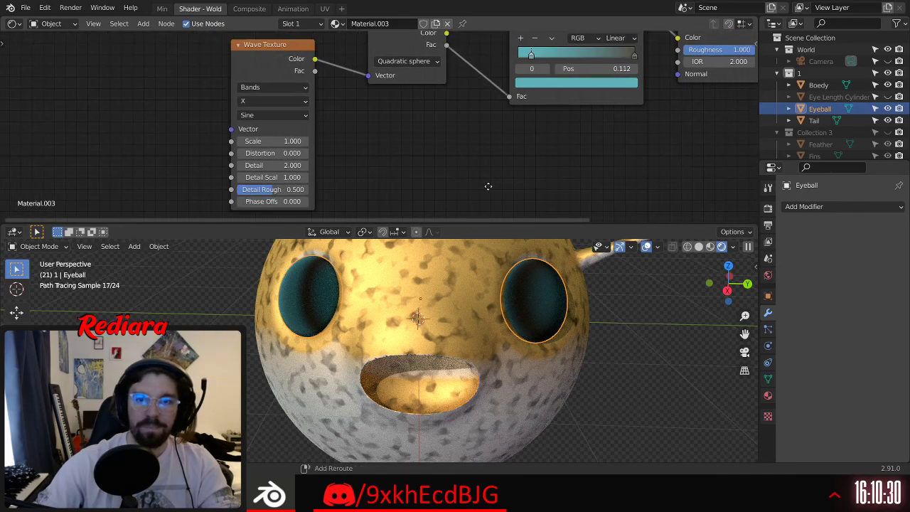
Step: Move the ColorRamp's teal stop to position 0.482 and bring the dark stop in just beyond it
{"action": "scroll", "coordinate": [492, 147], "scroll_direction": "up", "scroll_amount": 3}
{"action": "left_click", "coordinate": [511, 68]}
{"action": "left_click_drag", "start_coordinate": [509, 72], "coordinate": [556, 73]}
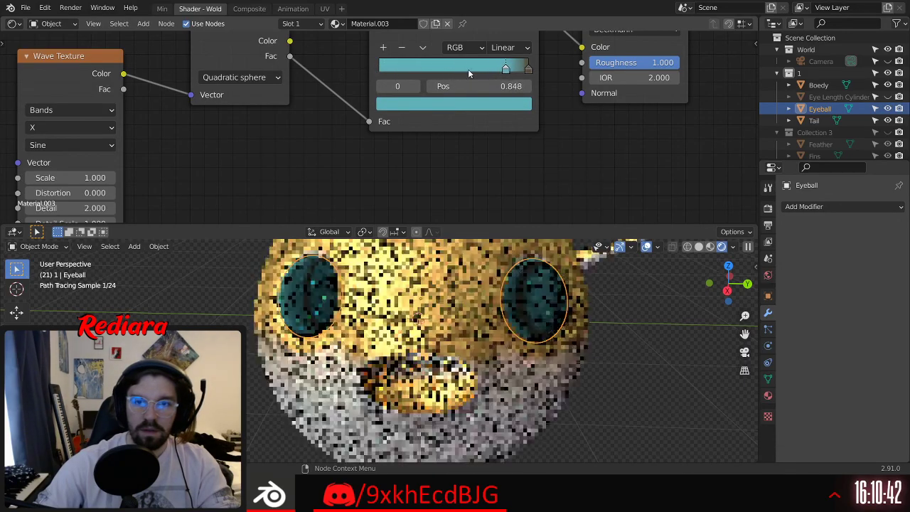
{"action": "left_click_drag", "start_coordinate": [441, 78], "coordinate": [393, 86]}
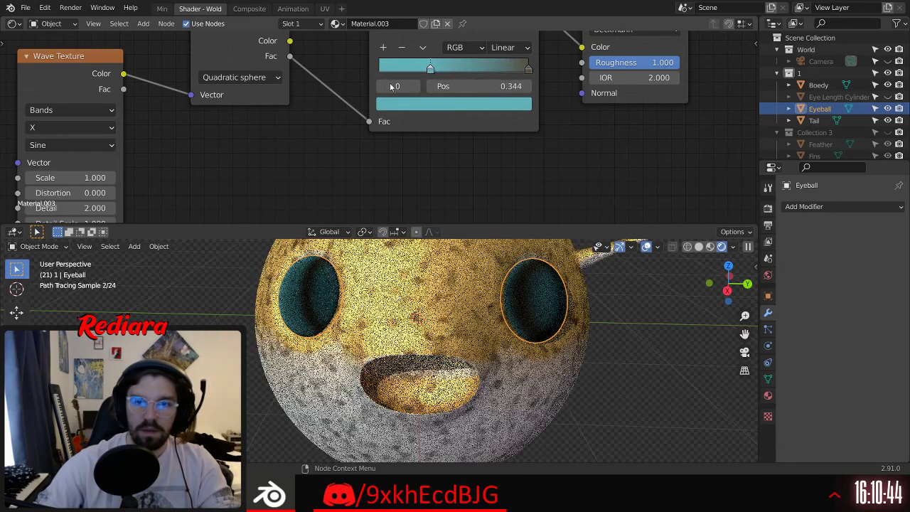
{"action": "left_click_drag", "start_coordinate": [527, 81], "coordinate": [425, 77]}
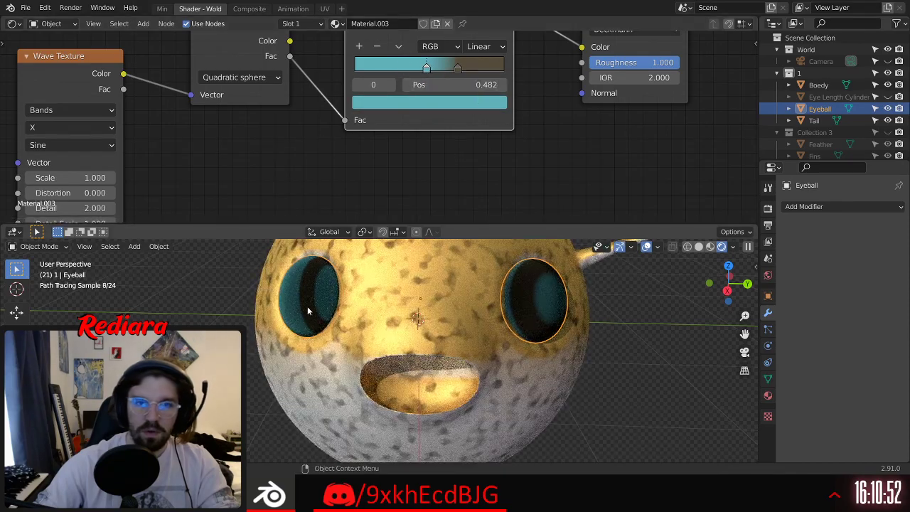
Step: Try a Wave Texture scale of 0.9 and settle on 0.8
{"action": "scroll", "coordinate": [310, 309], "scroll_direction": "down", "scroll_amount": 1}
{"action": "middle_click_drag", "start_coordinate": [337, 169], "coordinate": [459, 123]}
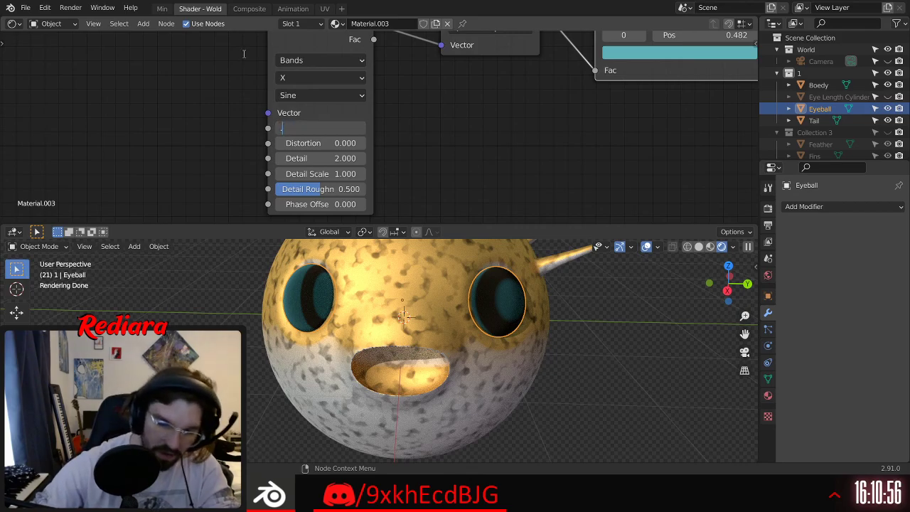
{"action": "key", "text": "Return"}
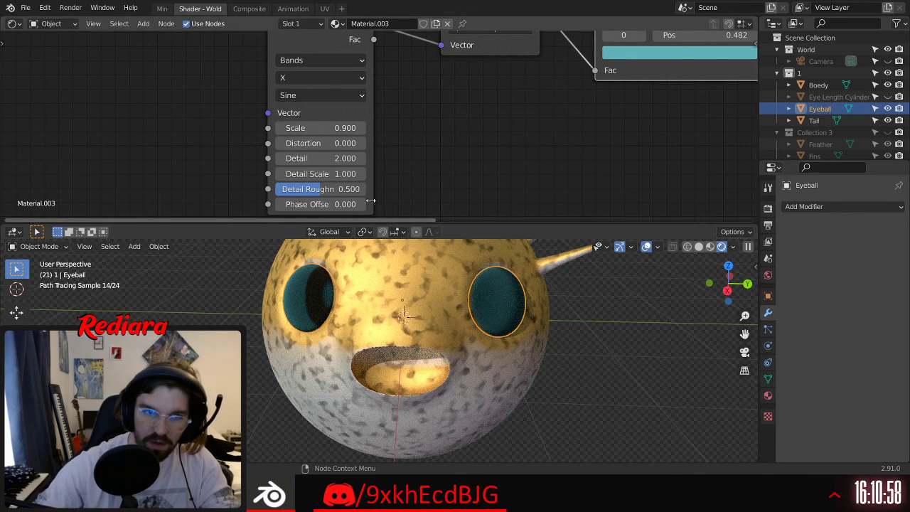
{"action": "type", "text": "8"}
{"action": "key", "text": "Return"}
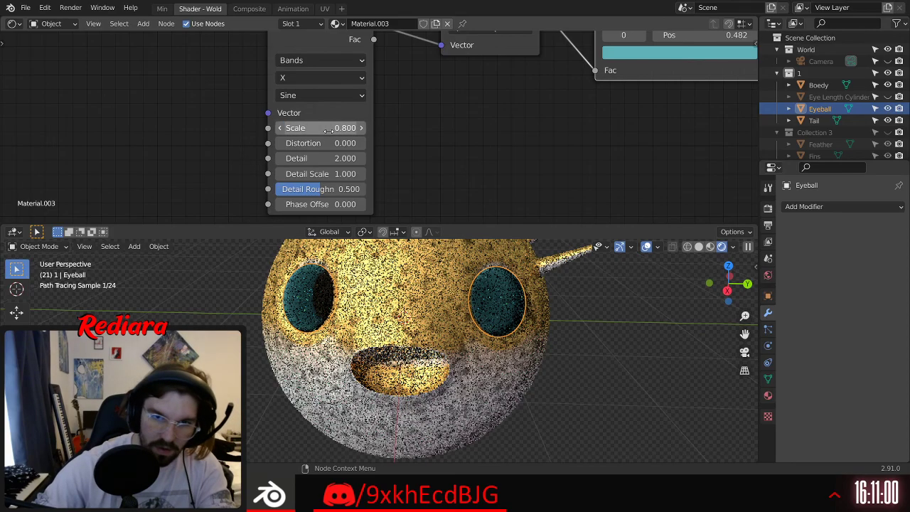
Step: Move the ColorRamp's teal stop to the start of the ramp and the dark stop to position 0.228
{"action": "middle_click_drag", "start_coordinate": [598, 147], "coordinate": [434, 191]}
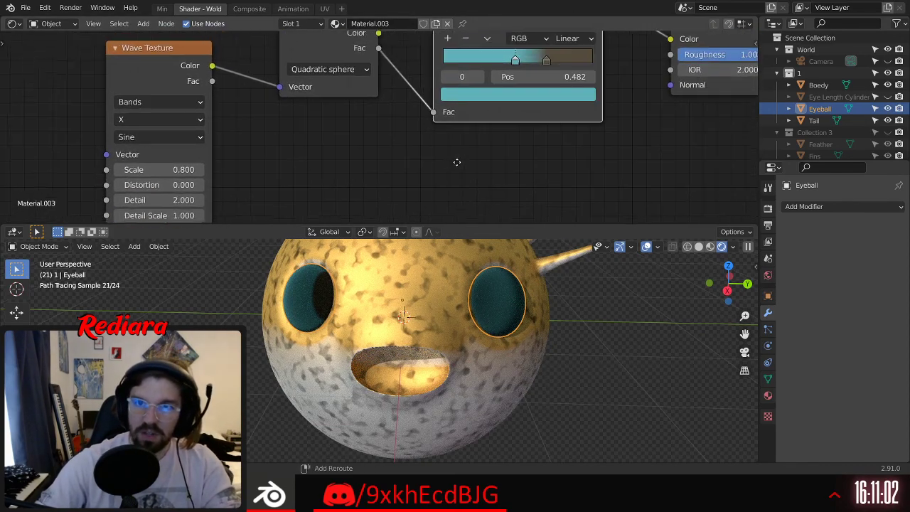
{"action": "left_click_drag", "start_coordinate": [512, 64], "coordinate": [435, 64]}
{"action": "left_click_drag", "start_coordinate": [537, 64], "coordinate": [475, 64]}
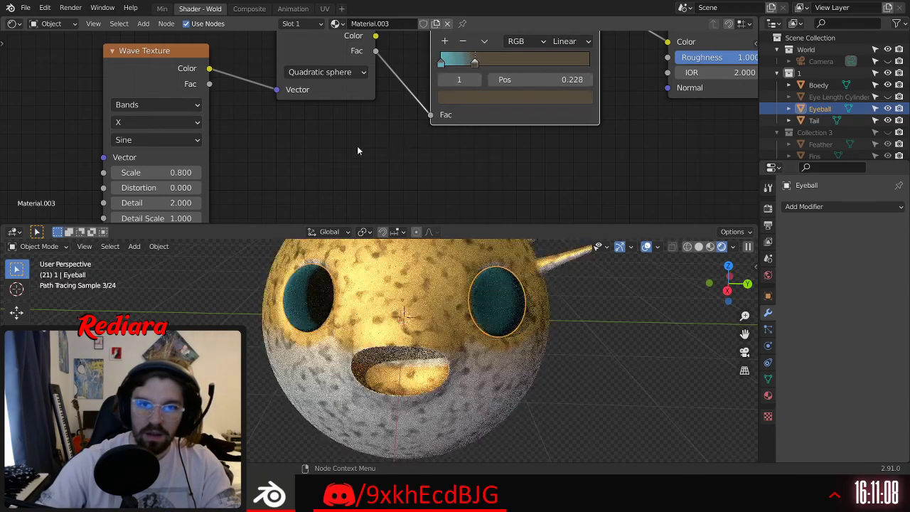
Step: Change the Wave Texture type from Bands to Rings, keeping the Spherical direction
{"action": "middle_click_drag", "start_coordinate": [358, 150], "coordinate": [481, 143]}
{"action": "left_click", "coordinate": [265, 141]}
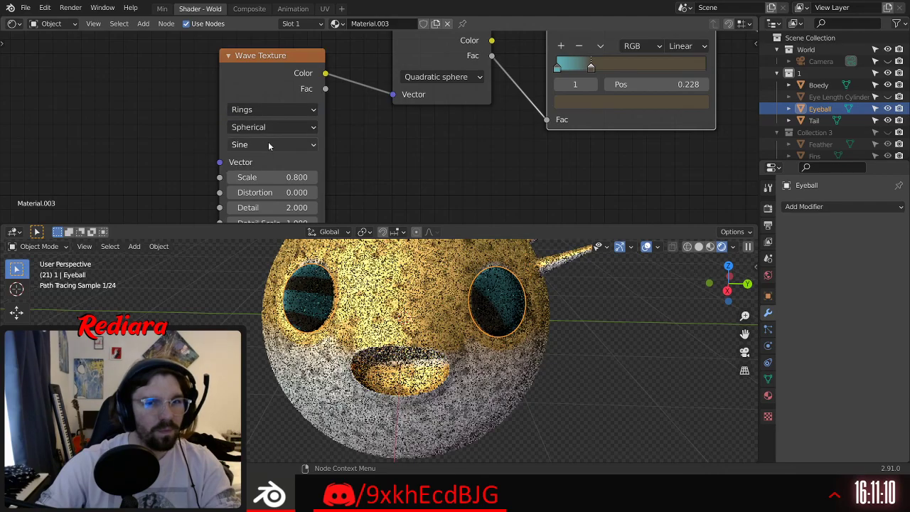
Step: Try the Y direction for the Wave Texture's rings and settle on X
{"action": "left_click", "coordinate": [258, 144]}
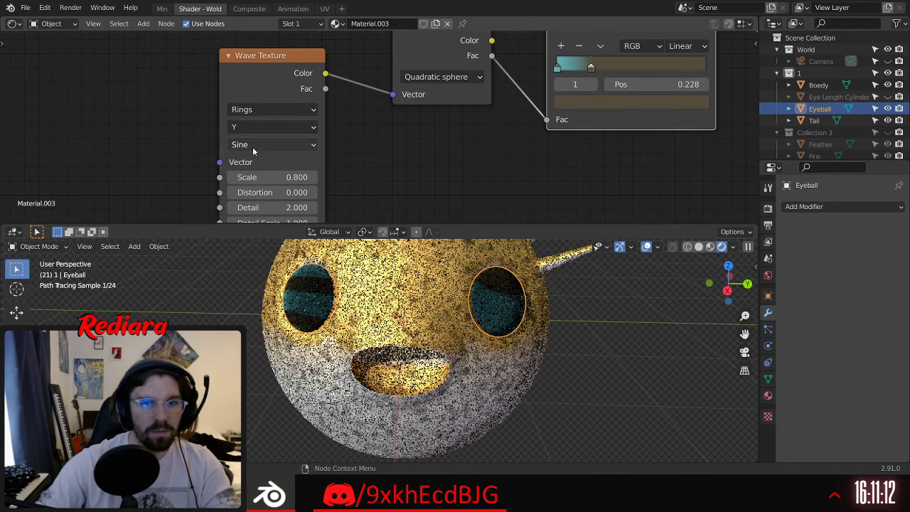
{"action": "left_click", "coordinate": [263, 130]}
{"action": "left_click", "coordinate": [264, 130]}
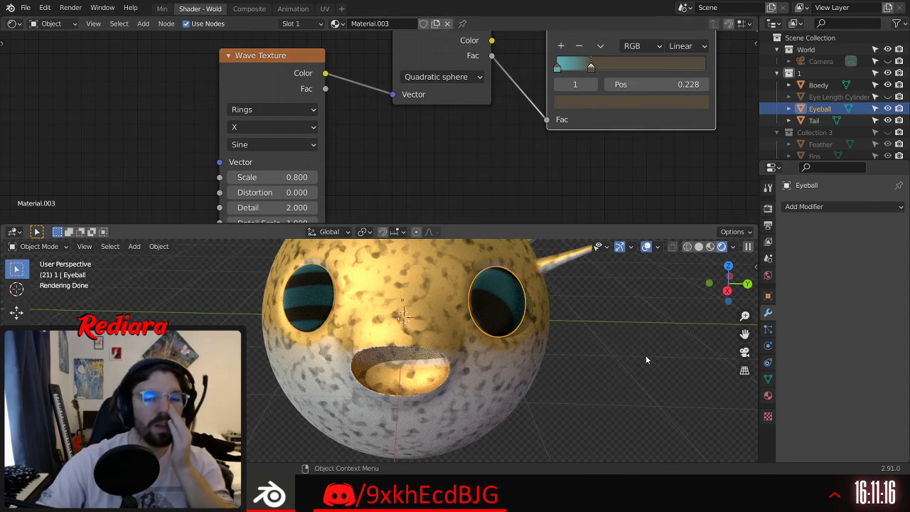
Step: Set the Gradient Texture type to Linear and inspect the pattern on both eyes
{"action": "scroll", "coordinate": [607, 361], "scroll_direction": "down", "scroll_amount": 2}
{"action": "middle_click_drag", "start_coordinate": [484, 128], "coordinate": [431, 135]}
{"action": "left_click", "coordinate": [388, 85]}
{"action": "left_click", "coordinate": [384, 98]}
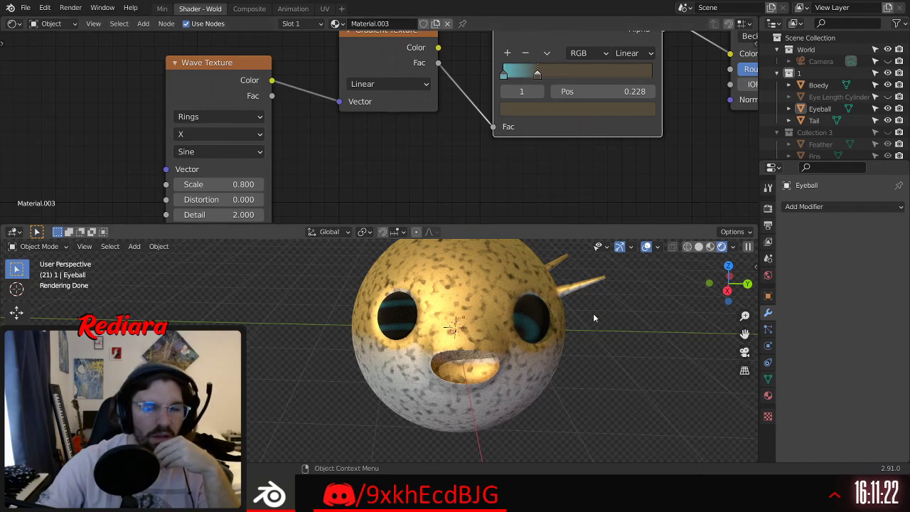
{"action": "scroll", "coordinate": [583, 323], "scroll_direction": "up", "scroll_amount": 4}
{"action": "mouse_move", "coordinate": [569, 339]}
{"action": "middle_mouse_down"}
{"action": "mouse_move", "coordinate": [508, 320]}
{"action": "mouse_move", "coordinate": [596, 333]}
{"action": "mouse_move", "coordinate": [463, 328]}
{"action": "middle_mouse_up"}
{"action": "scroll", "coordinate": [446, 322], "scroll_direction": "down", "scroll_amount": 4}
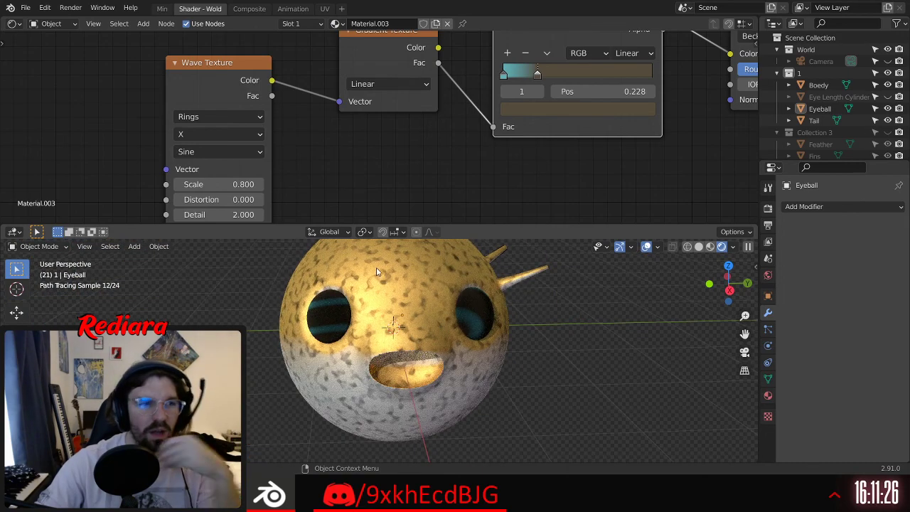
Step: Add a Texture Coordinate node and place it ahead of the Wave Texture node
{"action": "middle_click_drag", "start_coordinate": [149, 93], "coordinate": [276, 101]}
{"action": "middle_click_drag", "start_coordinate": [207, 116], "coordinate": [256, 68]}
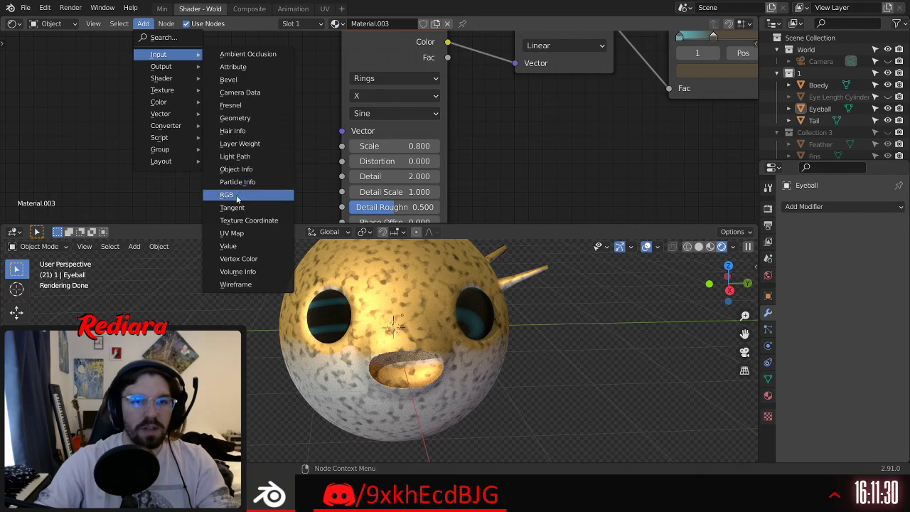
{"action": "left_click", "coordinate": [237, 219]}
{"action": "left_click", "coordinate": [169, 106]}
{"action": "scroll", "coordinate": [284, 142], "scroll_direction": "down", "scroll_amount": 2}
{"action": "middle_click_drag", "start_coordinate": [289, 150], "coordinate": [248, 78]}
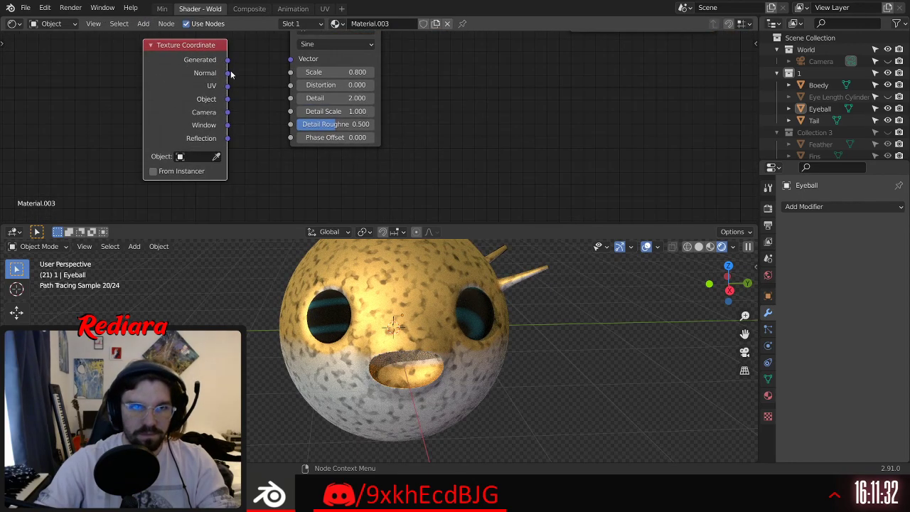
Step: Try the Generated and Object coordinates as the Wave Texture's Vector input
{"action": "left_click_drag", "start_coordinate": [260, 68], "coordinate": [291, 59]}
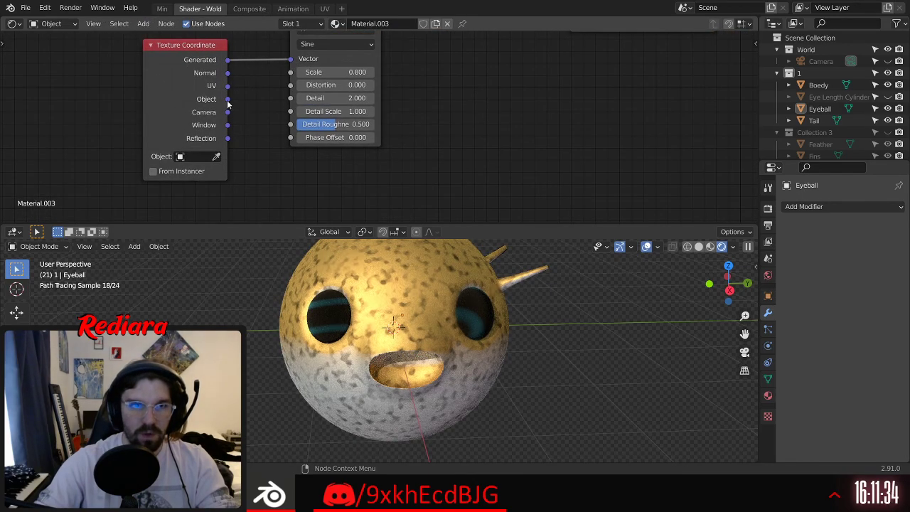
{"action": "middle_click_drag", "start_coordinate": [264, 58], "coordinate": [250, 80]}
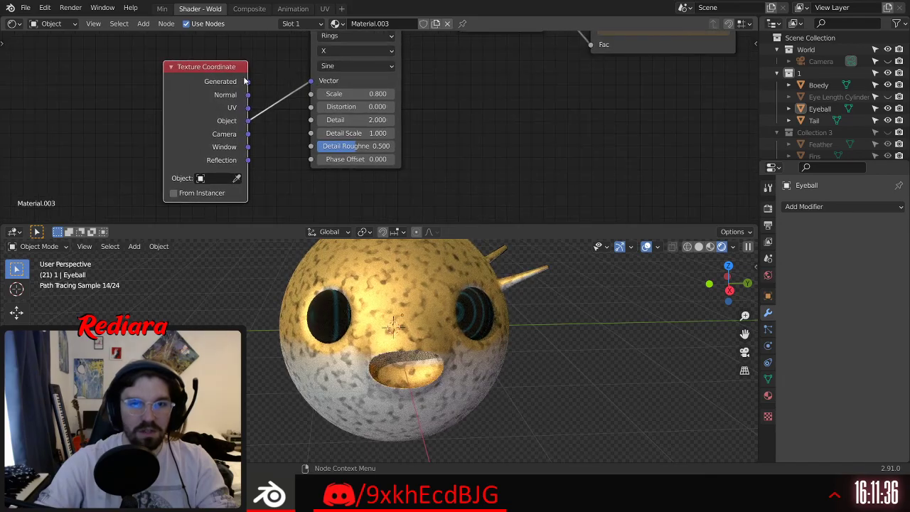
{"action": "left_click_drag", "start_coordinate": [216, 59], "coordinate": [210, 51]}
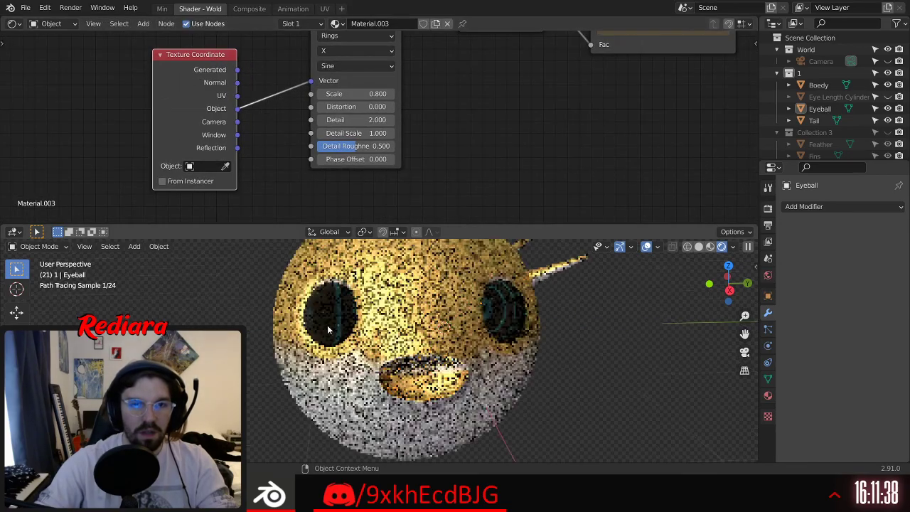
Step: Select the eyeballs for a closer check and try the Camera coordinates as the Wave Texture's Vector input
{"action": "left_click", "coordinate": [330, 311]}
{"action": "scroll", "coordinate": [333, 309], "scroll_direction": "up", "scroll_amount": 5}
{"action": "scroll", "coordinate": [355, 296], "scroll_direction": "down", "scroll_amount": 5}
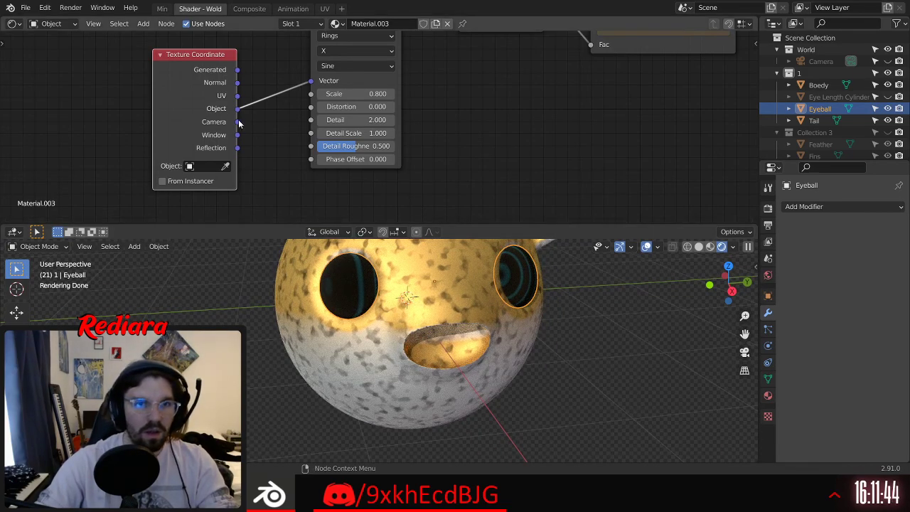
{"action": "left_click_drag", "start_coordinate": [312, 83], "coordinate": [310, 83]}
{"action": "mouse_move", "coordinate": [490, 260]}
{"action": "middle_mouse_down"}
{"action": "mouse_move", "coordinate": [508, 267]}
{"action": "mouse_move", "coordinate": [462, 264]}
{"action": "mouse_move", "coordinate": [484, 261]}
{"action": "middle_mouse_up"}
Step: Change the ColorRamp's teal stop to red and inspect the eyes from several angles
{"action": "middle_click_drag", "start_coordinate": [496, 94], "coordinate": [315, 163]}
{"action": "scroll", "coordinate": [414, 126], "scroll_direction": "up", "scroll_amount": 3}
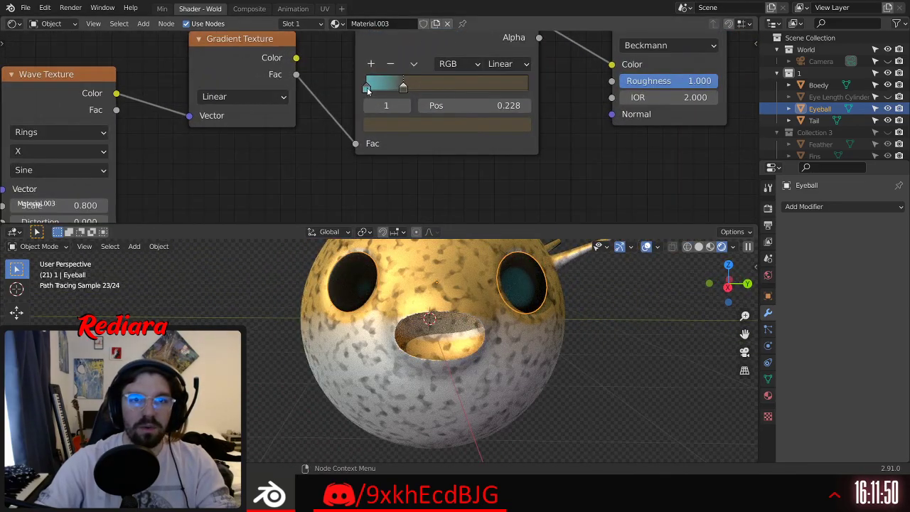
{"action": "left_click", "coordinate": [367, 87]}
{"action": "left_click", "coordinate": [414, 126]}
{"action": "left_click", "coordinate": [484, 183]}
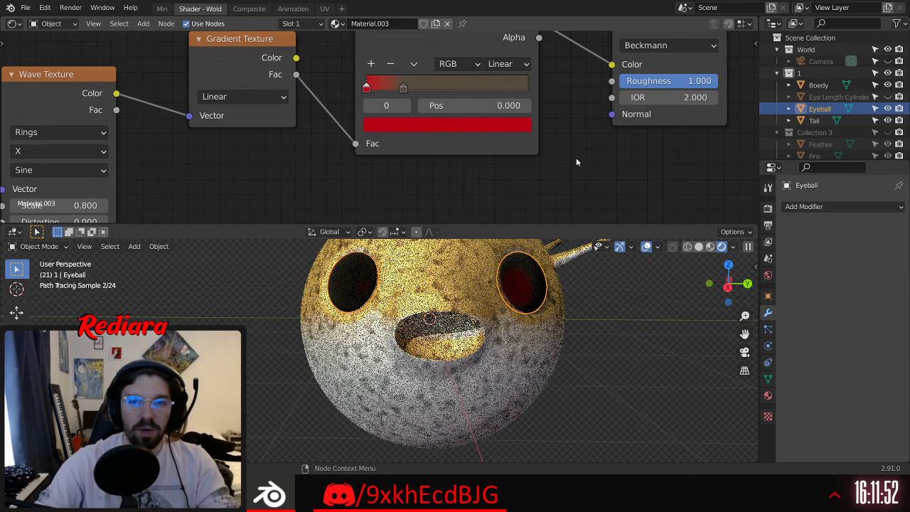
{"action": "middle_click_drag", "start_coordinate": [430, 311], "coordinate": [425, 313]}
{"action": "middle_click_drag", "start_coordinate": [349, 173], "coordinate": [387, 149]}
{"action": "mouse_move", "coordinate": [399, 342]}
{"action": "middle_mouse_down"}
{"action": "mouse_move", "coordinate": [372, 328]}
{"action": "mouse_move", "coordinate": [399, 328]}
{"action": "middle_mouse_up"}
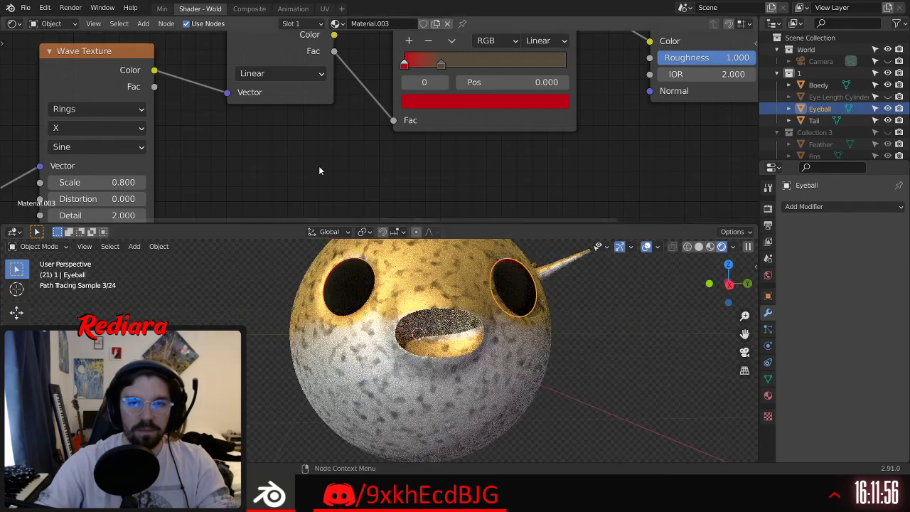
{"action": "middle_click_drag", "start_coordinate": [328, 183], "coordinate": [410, 173]}
{"action": "middle_click_drag", "start_coordinate": [411, 290], "coordinate": [429, 298]}
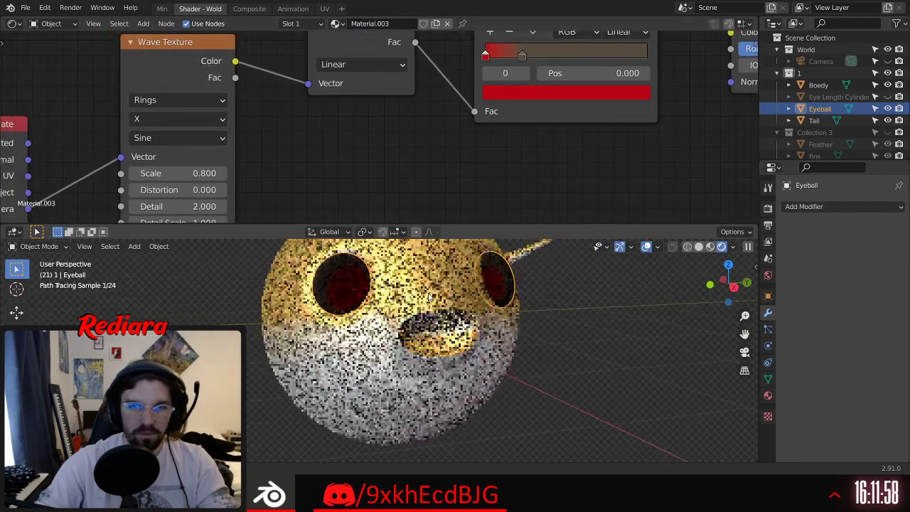
Step: Set the Wave Texture's Scale to 0.7
{"action": "middle_click_drag", "start_coordinate": [193, 184], "coordinate": [275, 151]}
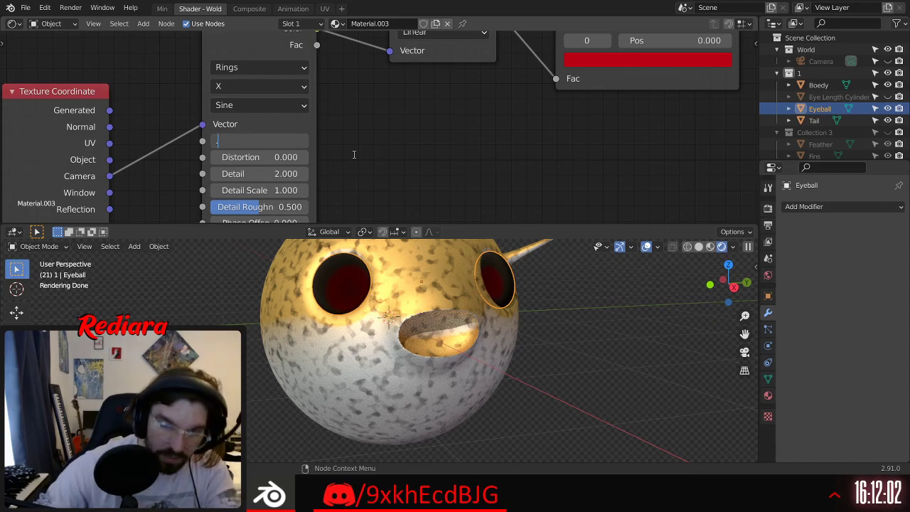
{"action": "type", "text": ".7"}
{"action": "key", "text": "Return"}
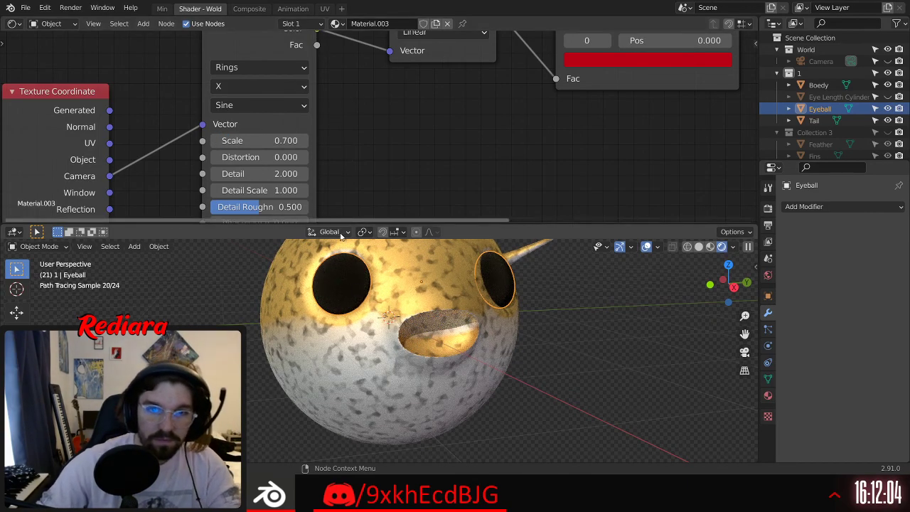
Step: Move the ColorRamp's dark stop to position 1.000 and check the eyes up close
{"action": "middle_click_drag", "start_coordinate": [581, 121], "coordinate": [442, 170]}
{"action": "left_click_drag", "start_coordinate": [451, 105], "coordinate": [635, 107]}
{"action": "middle_click_drag", "start_coordinate": [554, 312], "coordinate": [579, 307]}
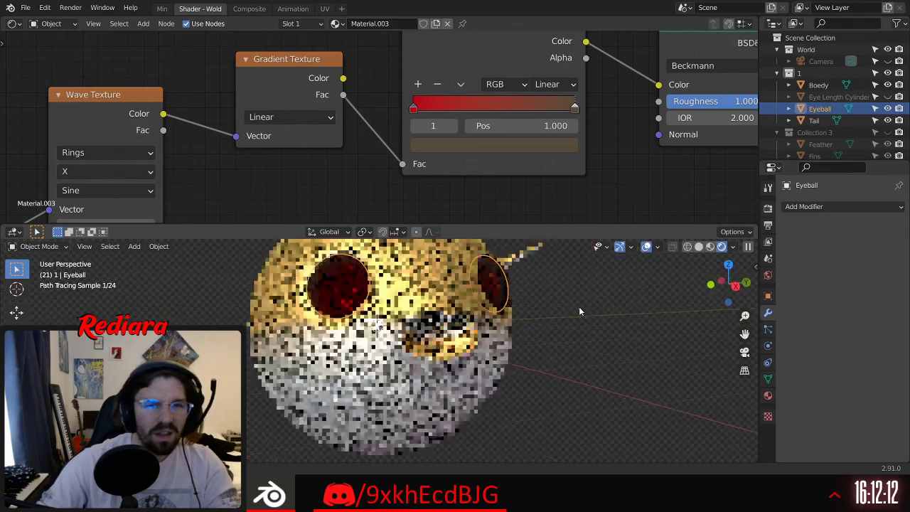
{"action": "middle_click_drag", "start_coordinate": [393, 210], "coordinate": [459, 181]}
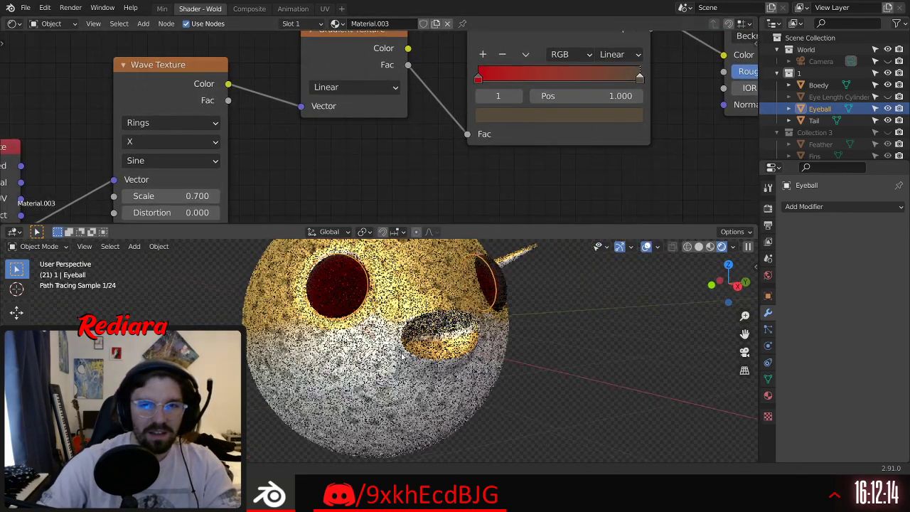
{"action": "scroll", "coordinate": [363, 365], "scroll_direction": "down", "scroll_amount": 4}
{"action": "middle_click_drag", "start_coordinate": [364, 363], "coordinate": [456, 345]}
{"action": "scroll", "coordinate": [456, 345], "scroll_direction": "up", "scroll_amount": 5}
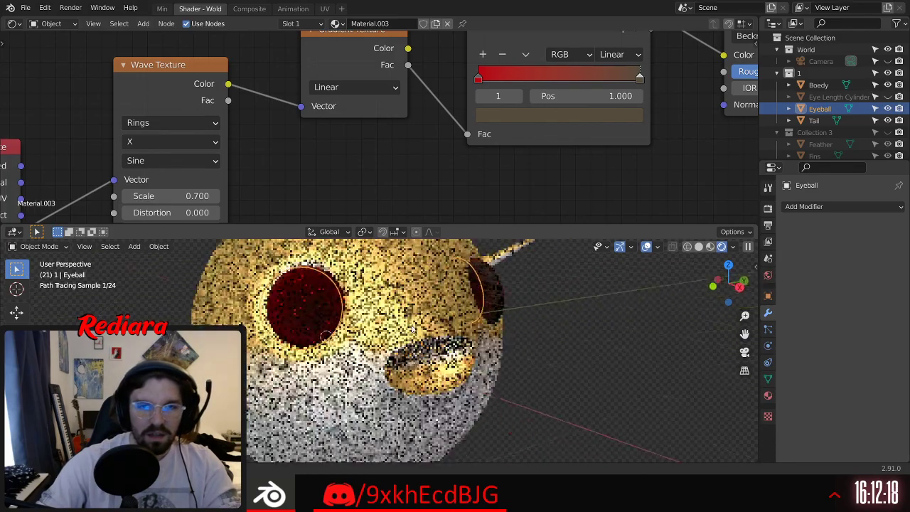
Step: Set the Wave Texture's Scale to 0.8 and view the eyes from another angle
{"action": "middle_click_drag", "start_coordinate": [327, 153], "coordinate": [405, 103]}
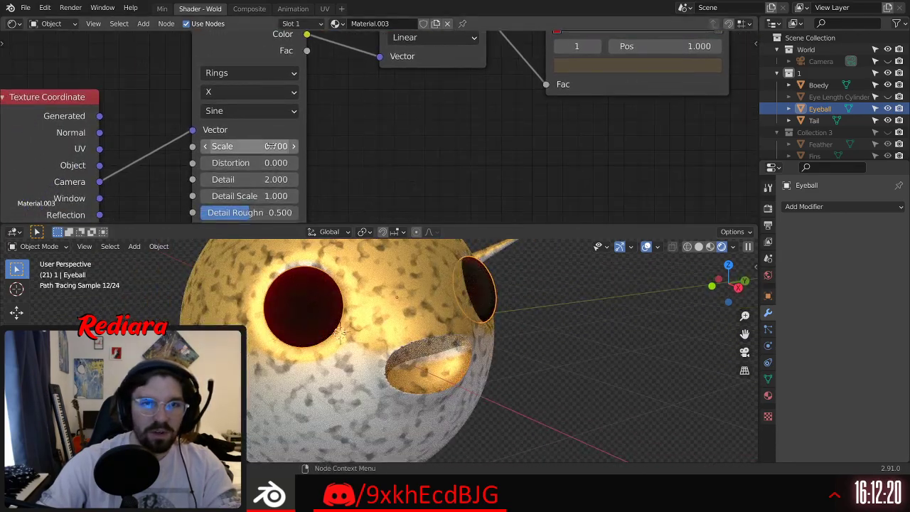
{"action": "key", "text": "Return"}
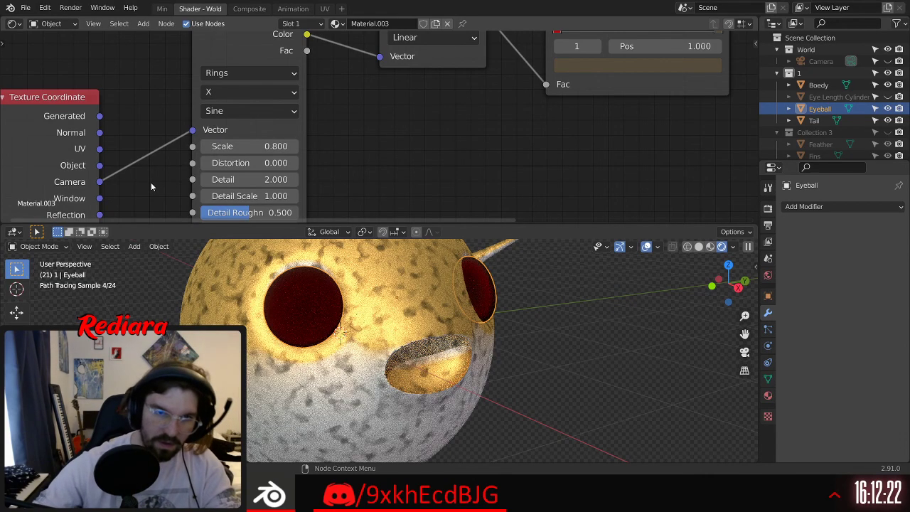
{"action": "middle_click_drag", "start_coordinate": [364, 346], "coordinate": [335, 346]}
Step: Connect the Reflection coordinates to the Wave Texture's Vector input and frame the eyes for inspection
{"action": "scroll", "coordinate": [152, 110], "scroll_direction": "down", "scroll_amount": 3}
{"action": "middle_click_drag", "start_coordinate": [157, 116], "coordinate": [198, 105]}
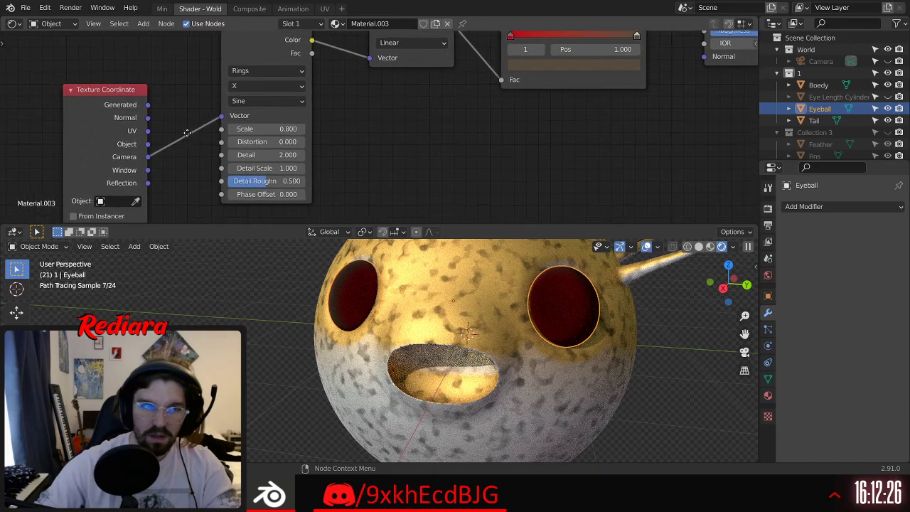
{"action": "left_click_drag", "start_coordinate": [223, 117], "coordinate": [222, 116]}
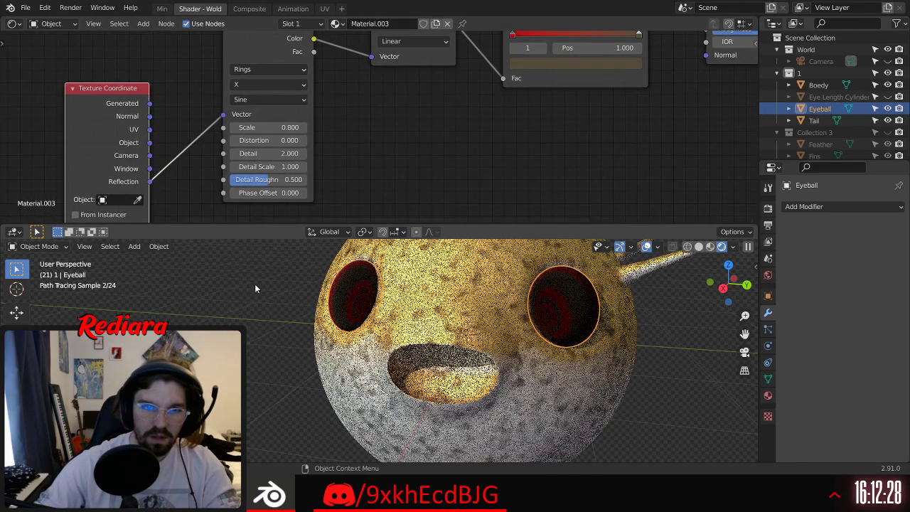
{"action": "middle_click_drag", "start_coordinate": [326, 297], "coordinate": [436, 293]}
{"action": "scroll", "coordinate": [436, 293], "scroll_direction": "up", "scroll_amount": 1}
{"action": "middle_click_drag", "start_coordinate": [616, 296], "coordinate": [512, 311], "text": "shift"}
Step: Add a third stop to the ColorRamp so the red sits inside, and colour the first stop dark brown like the last
{"action": "middle_click_drag", "start_coordinate": [593, 137], "coordinate": [497, 213]}
{"action": "scroll", "coordinate": [459, 174], "scroll_direction": "up", "scroll_amount": 1}
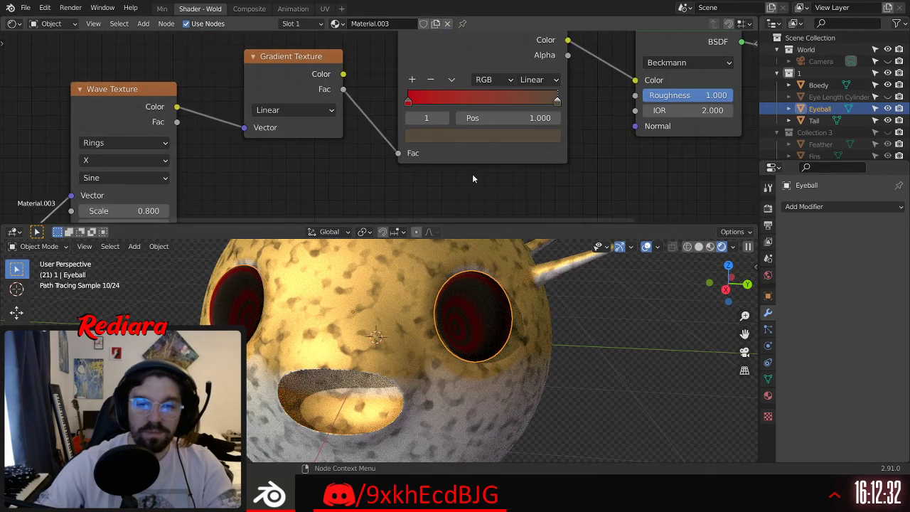
{"action": "mouse_move", "coordinate": [408, 104]}
{"action": "left_mouse_down"}
{"action": "mouse_move", "coordinate": [451, 103]}
{"action": "mouse_move", "coordinate": [408, 102]}
{"action": "left_mouse_up"}
{"action": "left_click", "coordinate": [413, 80]}
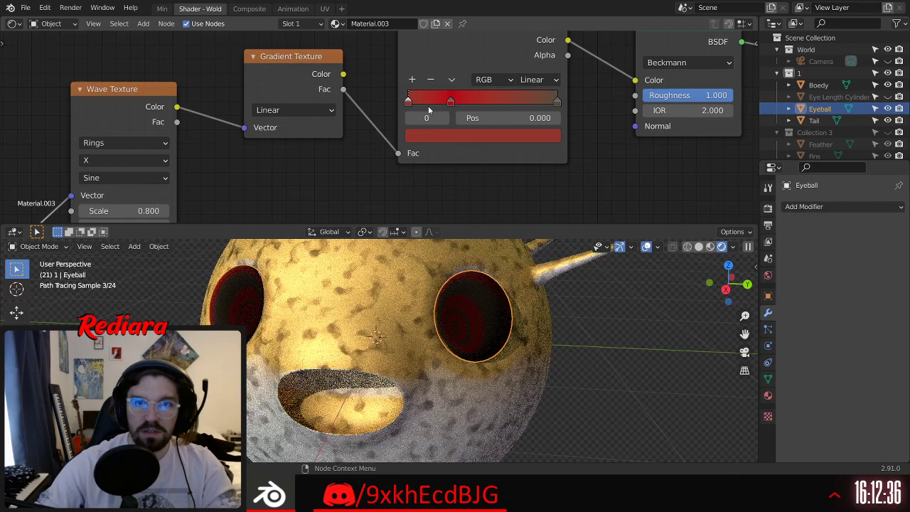
{"action": "left_click", "coordinate": [432, 137]}
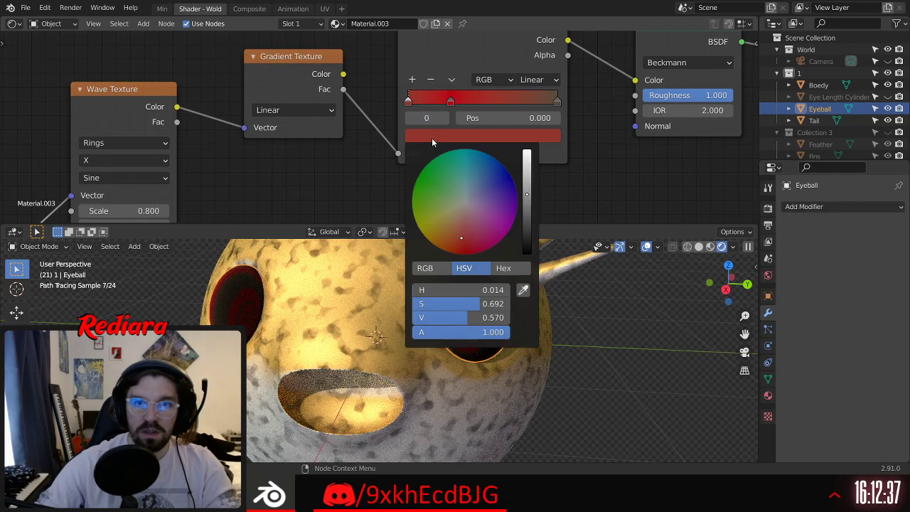
{"action": "left_click", "coordinate": [559, 104]}
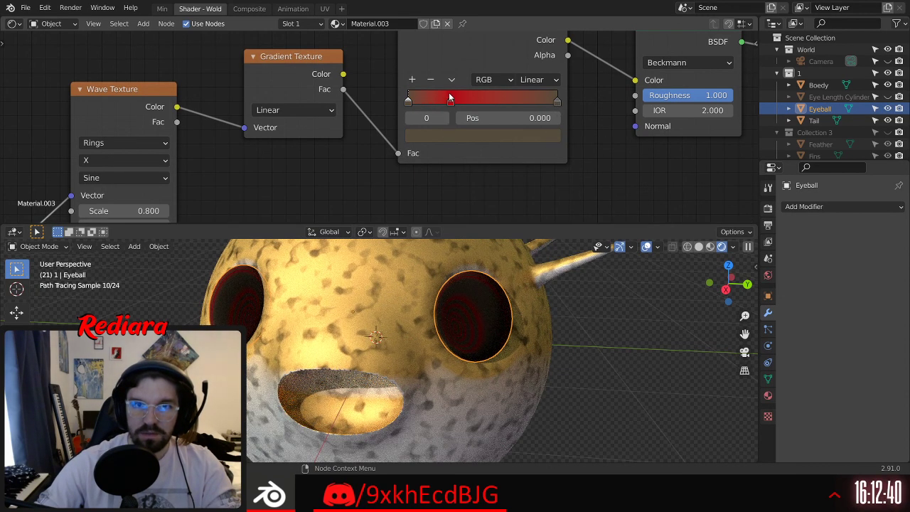
Step: Move the ColorRamp's red stop to 0.536, the first dark stop to 0.370, and the last dark stop in close beyond the red
{"action": "left_click_drag", "start_coordinate": [450, 102], "coordinate": [489, 103]}
{"action": "left_click_drag", "start_coordinate": [553, 104], "coordinate": [510, 106]}
{"action": "left_click_drag", "start_coordinate": [440, 102], "coordinate": [463, 102]}
{"action": "scroll", "coordinate": [475, 309], "scroll_direction": "up", "scroll_amount": 3}
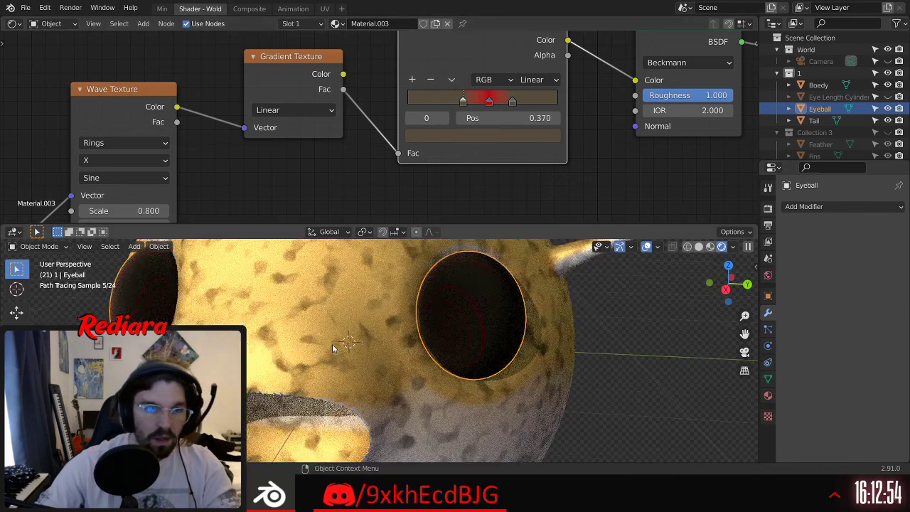
Step: Try the Quadratic sphere type on the Gradient Texture and return it to Linear
{"action": "scroll", "coordinate": [293, 176], "scroll_direction": "down", "scroll_amount": 2}
{"action": "middle_click_drag", "start_coordinate": [293, 176], "coordinate": [348, 106]}
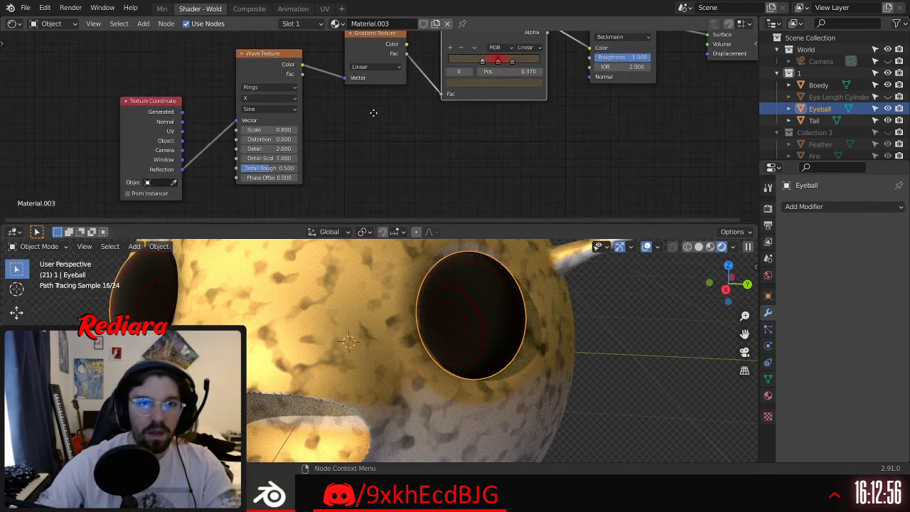
{"action": "scroll", "coordinate": [350, 104], "scroll_direction": "up", "scroll_amount": 1}
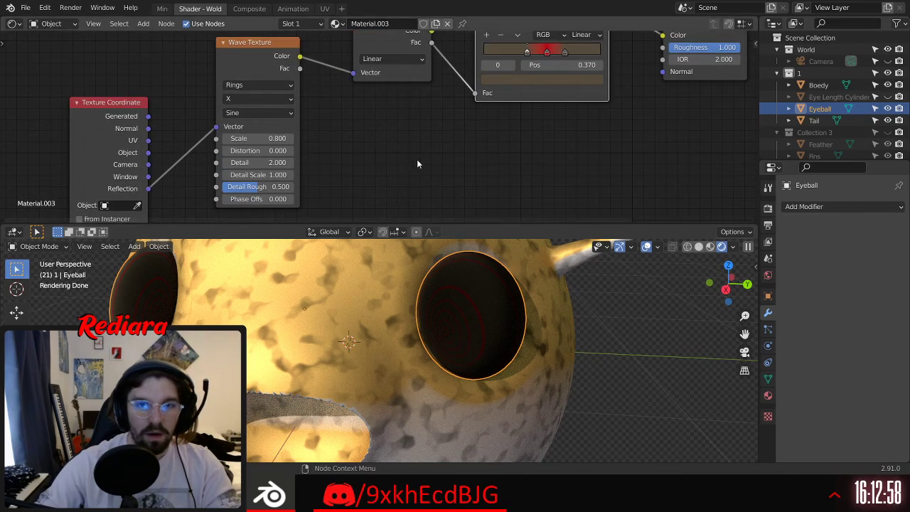
{"action": "middle_click_drag", "start_coordinate": [451, 142], "coordinate": [321, 177]}
{"action": "scroll", "coordinate": [316, 132], "scroll_direction": "up", "scroll_amount": 3}
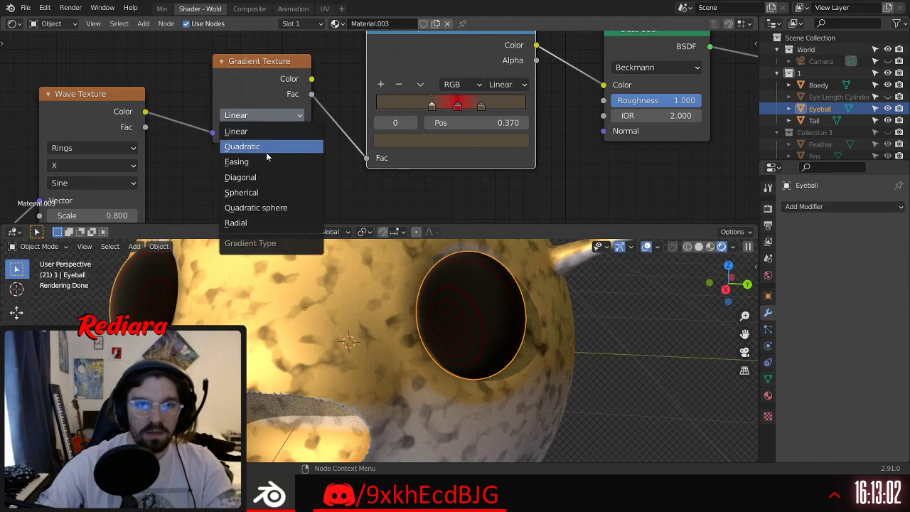
{"action": "left_click", "coordinate": [260, 211]}
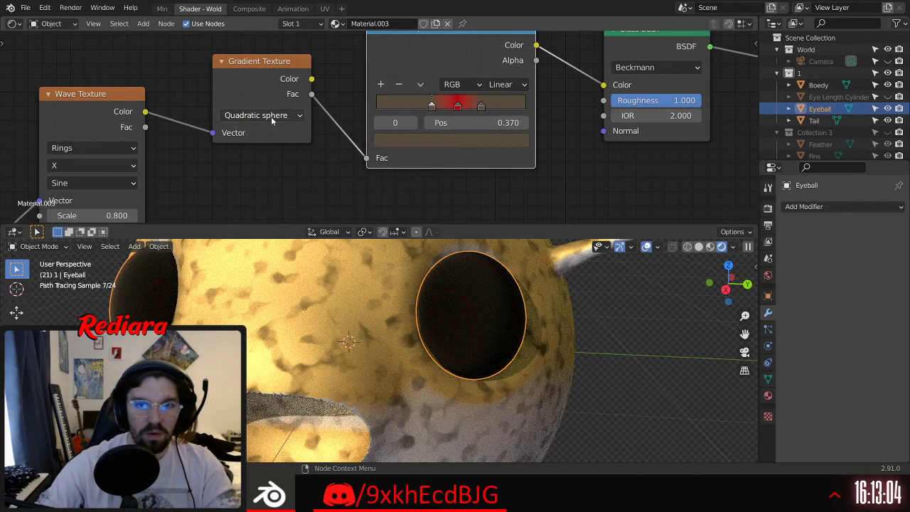
{"action": "left_click", "coordinate": [252, 145]}
{"action": "left_click", "coordinate": [257, 132]}
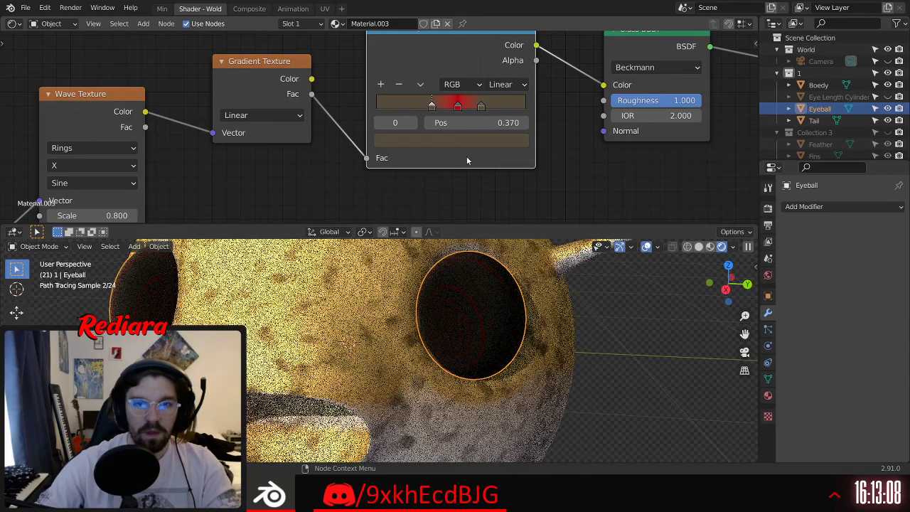
Step: Change the ColorRamp's middle red stop to bright teal and inspect the rings on the eyes from different angles
{"action": "left_click", "coordinate": [458, 106]}
{"action": "left_click", "coordinate": [455, 140]}
{"action": "mouse_move", "coordinate": [453, 205]}
{"action": "left_mouse_down"}
{"action": "mouse_move", "coordinate": [426, 153]}
{"action": "mouse_move", "coordinate": [435, 154]}
{"action": "left_mouse_up"}
{"action": "middle_click_drag", "start_coordinate": [404, 374], "coordinate": [432, 372]}
{"action": "middle_click_drag", "start_coordinate": [507, 192], "coordinate": [492, 191]}
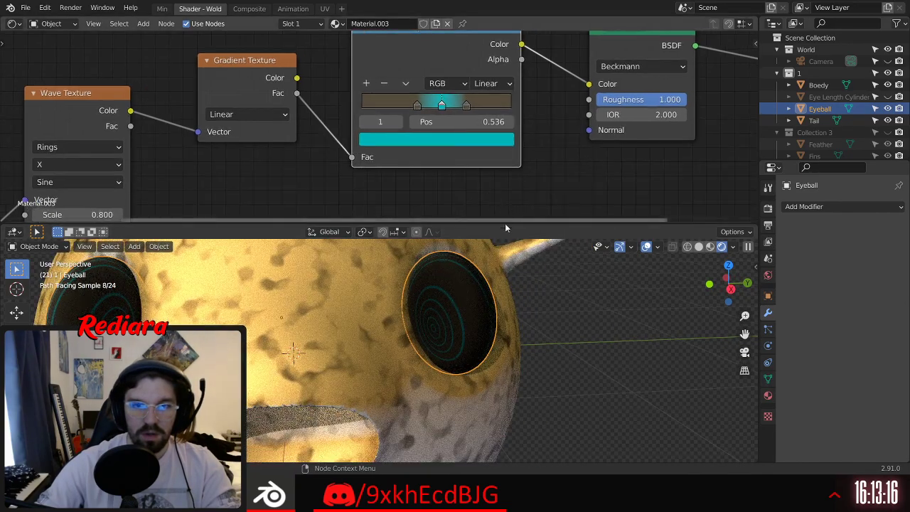
{"action": "middle_click_drag", "start_coordinate": [436, 352], "coordinate": [409, 355]}
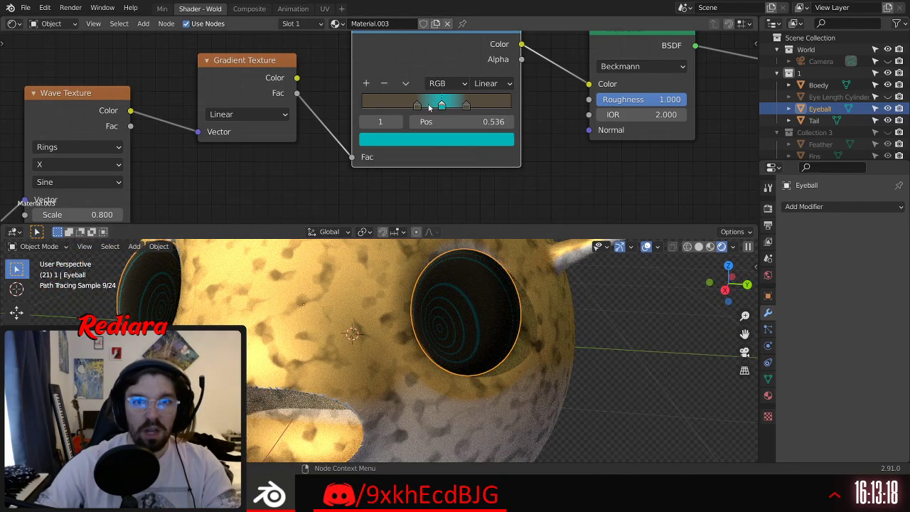
Step: Change the ColorRamp's first and last dark brown stops to pure white, leaving teal only in the middle
{"action": "left_click", "coordinate": [424, 139]}
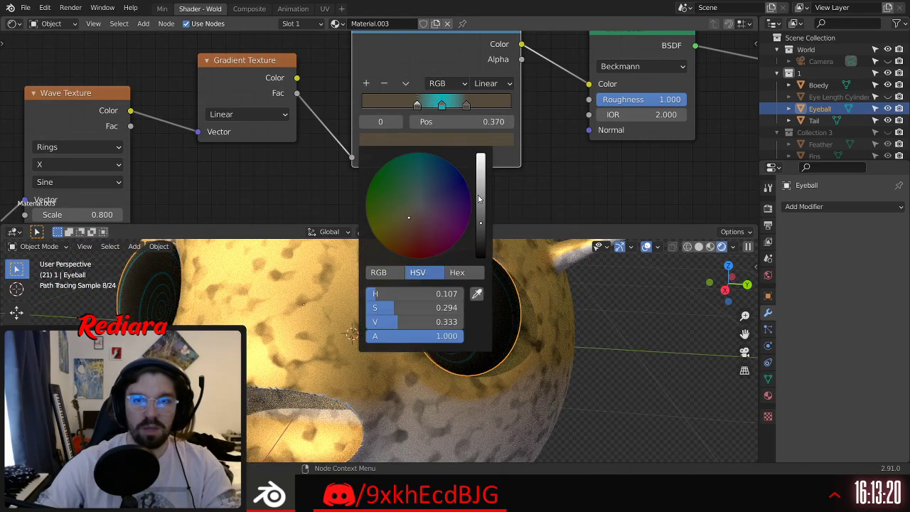
{"action": "left_click_drag", "start_coordinate": [479, 199], "coordinate": [480, 154]}
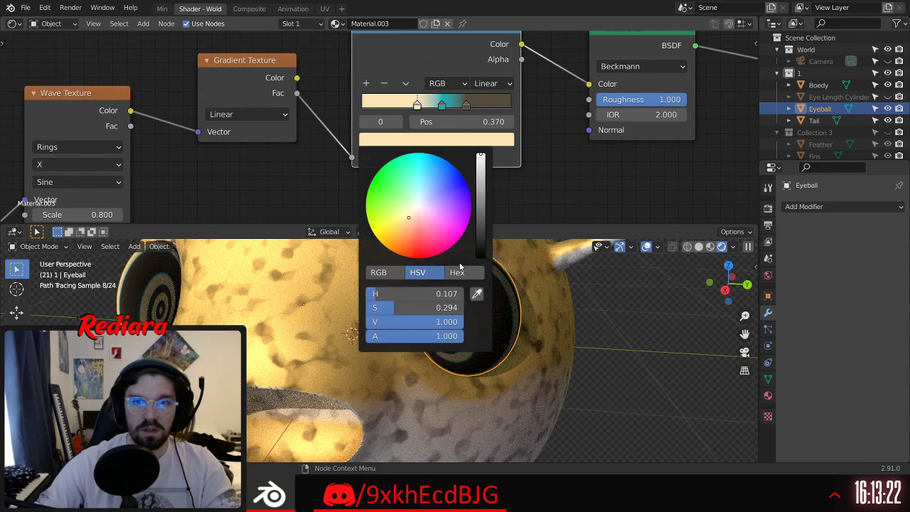
{"action": "left_click_drag", "start_coordinate": [414, 310], "coordinate": [367, 310]}
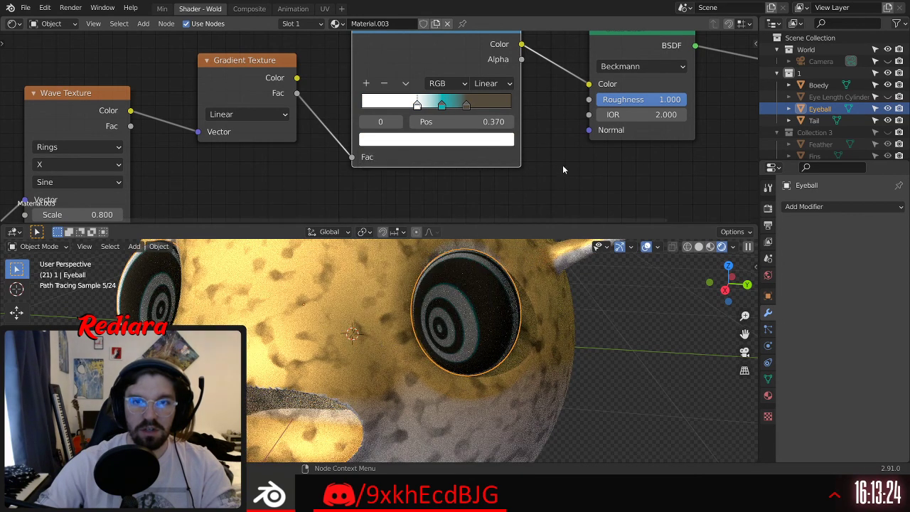
{"action": "left_click", "coordinate": [467, 106]}
{"action": "left_click", "coordinate": [452, 140]}
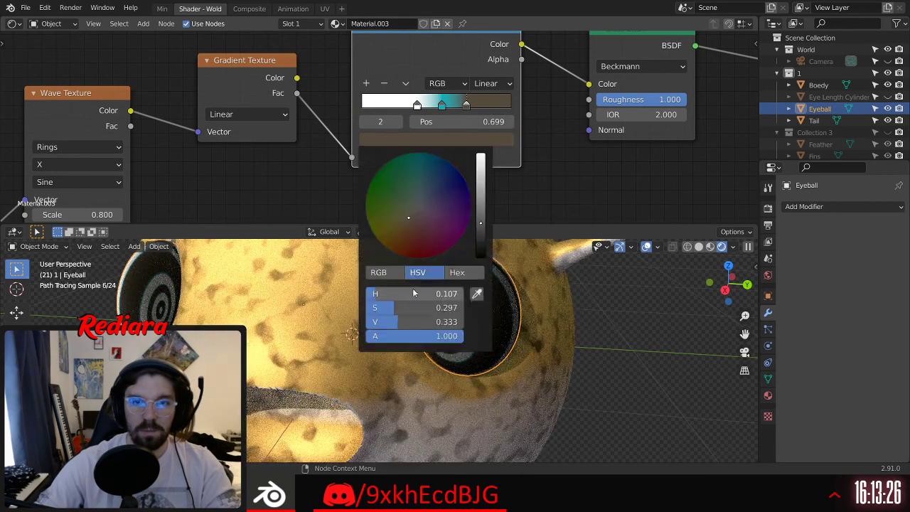
{"action": "left_click_drag", "start_coordinate": [394, 308], "coordinate": [470, 322]}
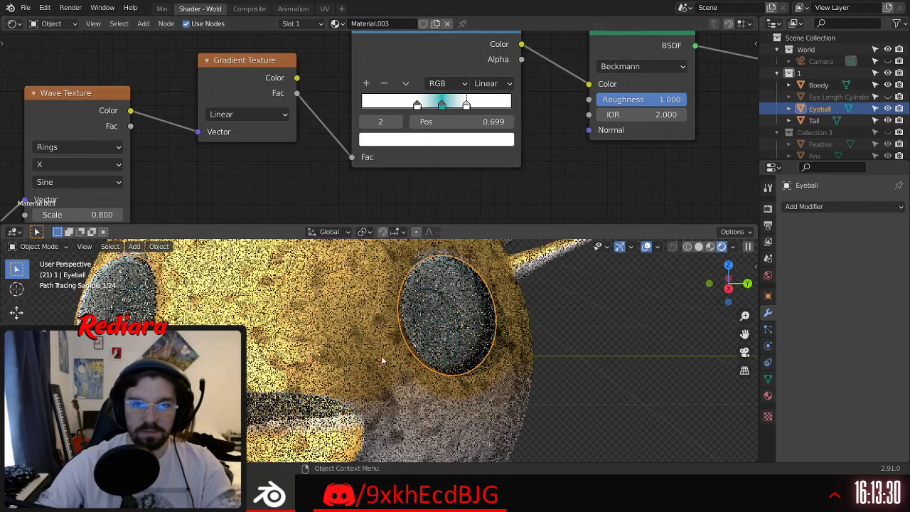
Step: Darken the ColorRamp's middle teal stop to a value of 0.169 and spread the white stops outward, the last one to 0.851
{"action": "left_click", "coordinate": [444, 140]}
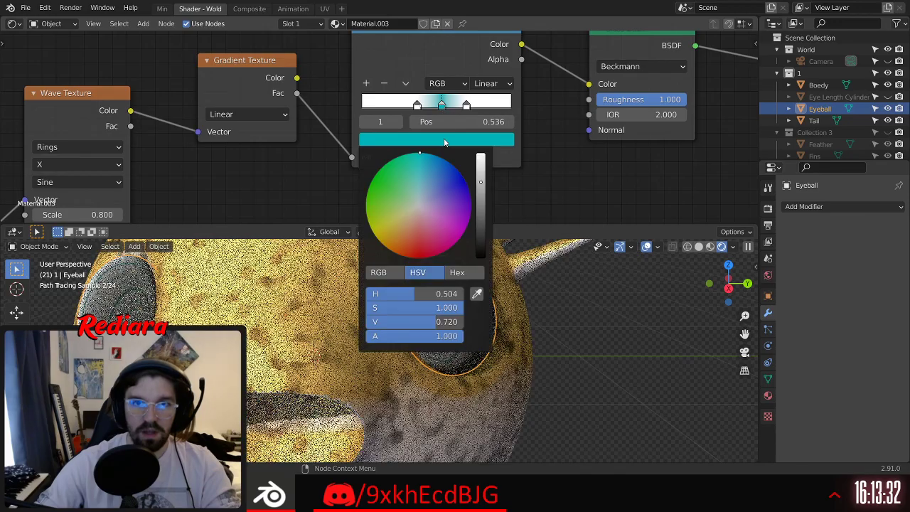
{"action": "left_click_drag", "start_coordinate": [437, 322], "coordinate": [385, 322]}
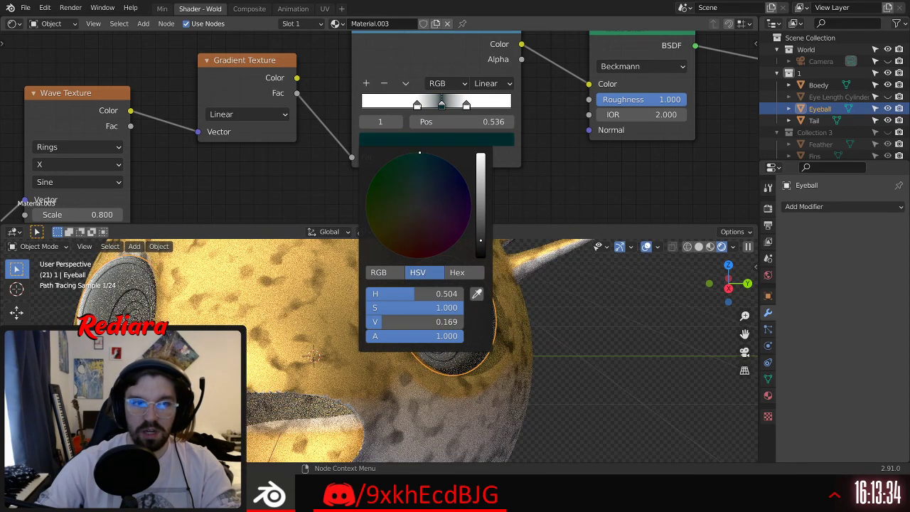
{"action": "middle_click_drag", "start_coordinate": [488, 202], "coordinate": [579, 146]}
{"action": "middle_click_drag", "start_coordinate": [489, 124], "coordinate": [315, 184]}
{"action": "left_click_drag", "start_coordinate": [447, 126], "coordinate": [435, 126]}
{"action": "left_click_drag", "start_coordinate": [497, 124], "coordinate": [521, 124]}
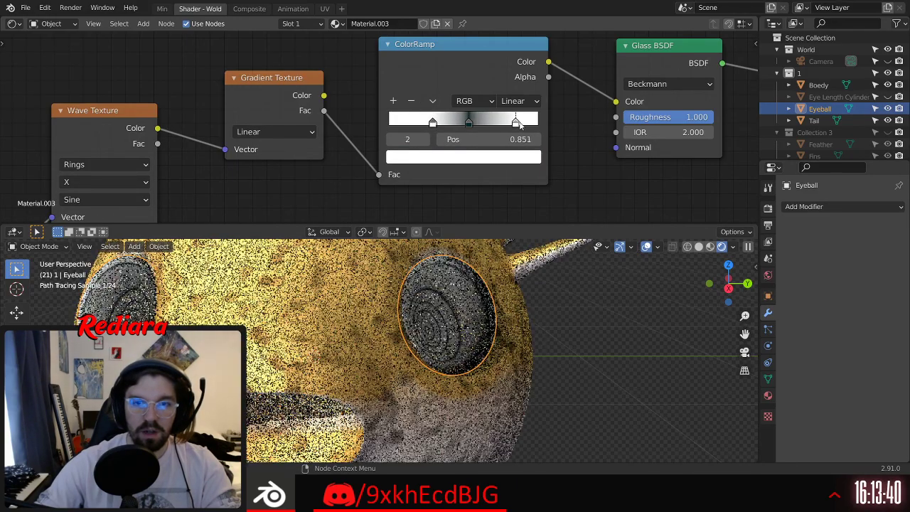
Step: Deselect the eyeballs to inspect the ringed eyes on the whole fish from several angles, and save the file
{"action": "scroll", "coordinate": [326, 335], "scroll_direction": "down", "scroll_amount": 3}
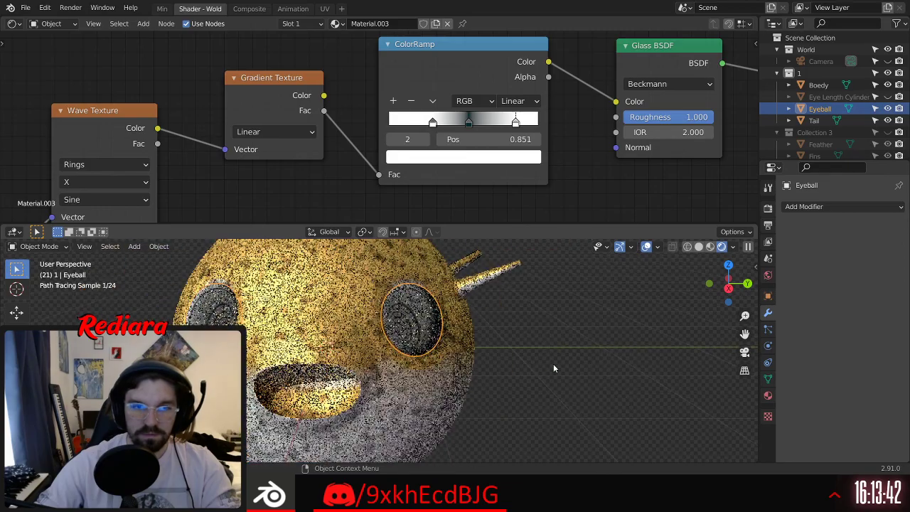
{"action": "left_click", "coordinate": [523, 364]}
{"action": "mouse_move", "coordinate": [523, 365]}
{"action": "middle_mouse_down"}
{"action": "mouse_move", "coordinate": [530, 368]}
{"action": "mouse_move", "coordinate": [519, 364]}
{"action": "middle_mouse_up"}
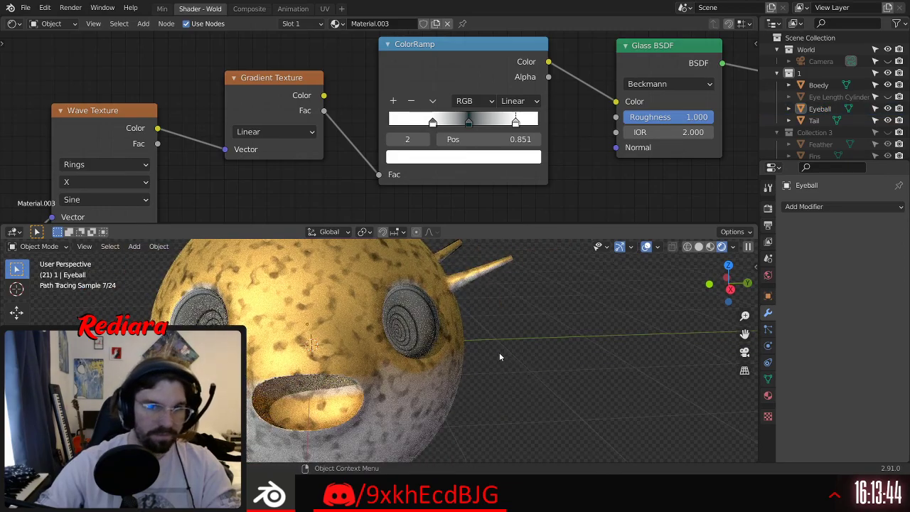
{"action": "middle_click_drag", "start_coordinate": [549, 324], "coordinate": [502, 350]}
{"action": "scroll", "coordinate": [513, 345], "scroll_direction": "down", "scroll_amount": 2}
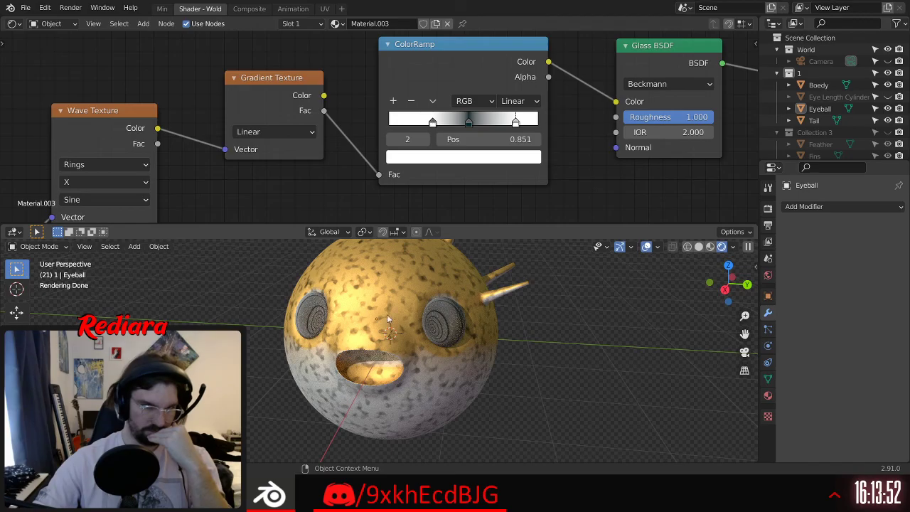
{"action": "scroll", "coordinate": [397, 314], "scroll_direction": "up", "scroll_amount": 4}
{"action": "mouse_move", "coordinate": [501, 311]}
{"action": "middle_mouse_down"}
{"action": "mouse_move", "coordinate": [561, 319]}
{"action": "mouse_move", "coordinate": [549, 321]}
{"action": "mouse_move", "coordinate": [528, 309]}
{"action": "mouse_move", "coordinate": [569, 312]}
{"action": "mouse_move", "coordinate": [548, 312]}
{"action": "mouse_move", "coordinate": [511, 360]}
{"action": "mouse_move", "coordinate": [540, 356]}
{"action": "mouse_move", "coordinate": [510, 350]}
{"action": "middle_mouse_up"}
{"action": "scroll", "coordinate": [528, 308], "scroll_direction": "down", "scroll_amount": 6}
{"action": "scroll", "coordinate": [537, 373], "scroll_direction": "up", "scroll_amount": 2}
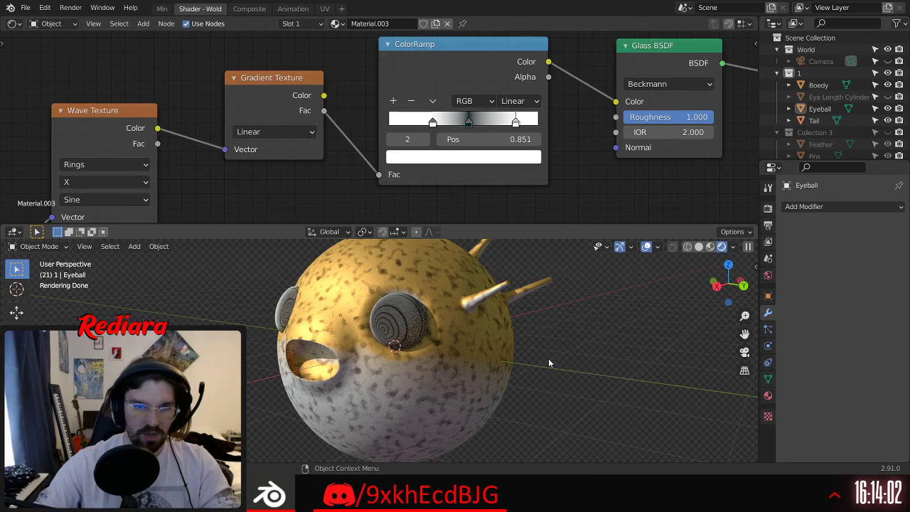
{"action": "key", "text": "ctrl+s"}
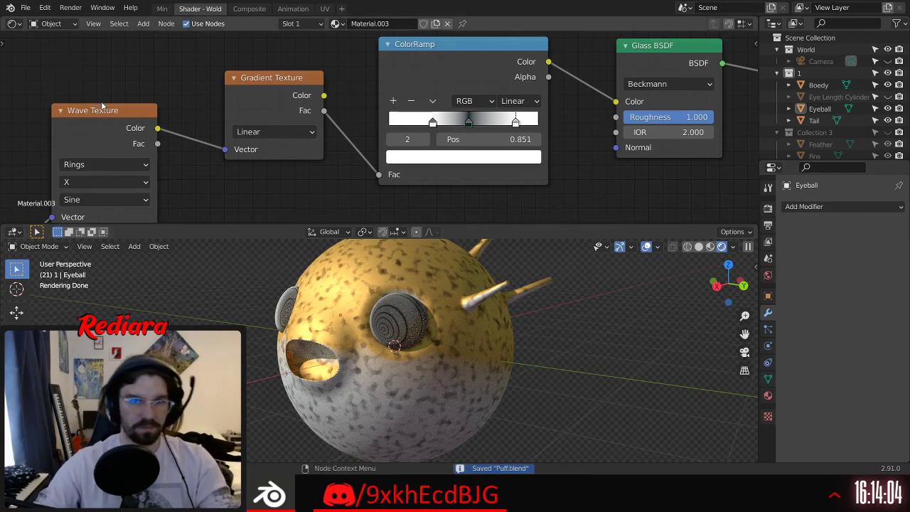